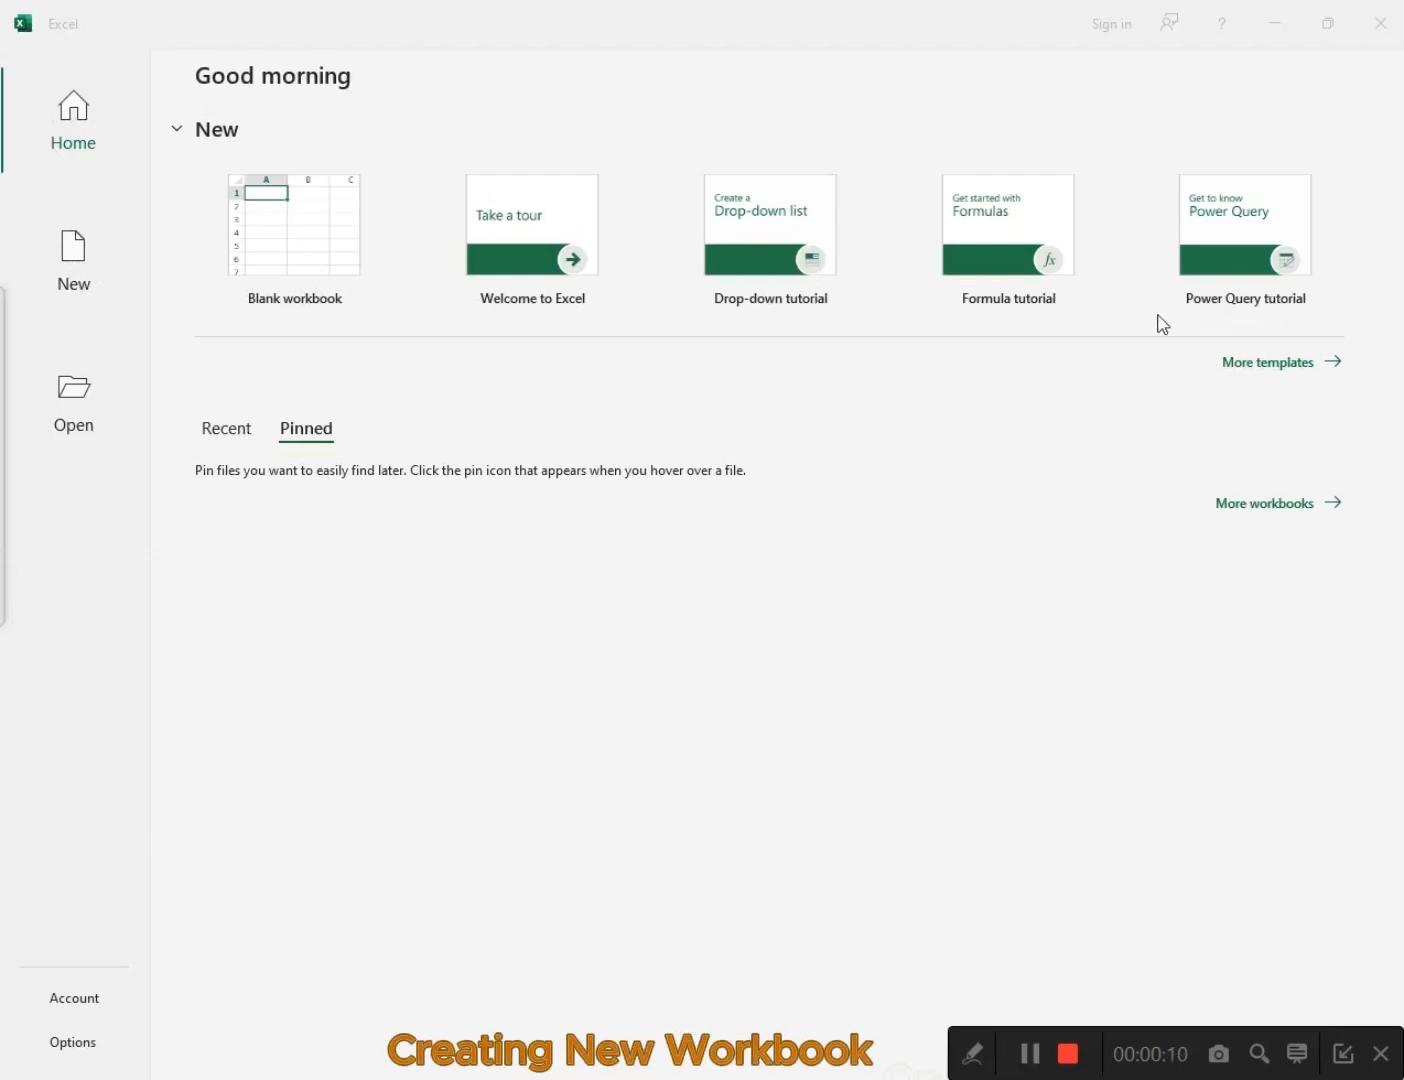
Browse the gallery of templates available for creating a new workbook.
{"action": "left_click", "coordinate": [56, 241]}
{"action": "left_click", "coordinate": [70, 279]}
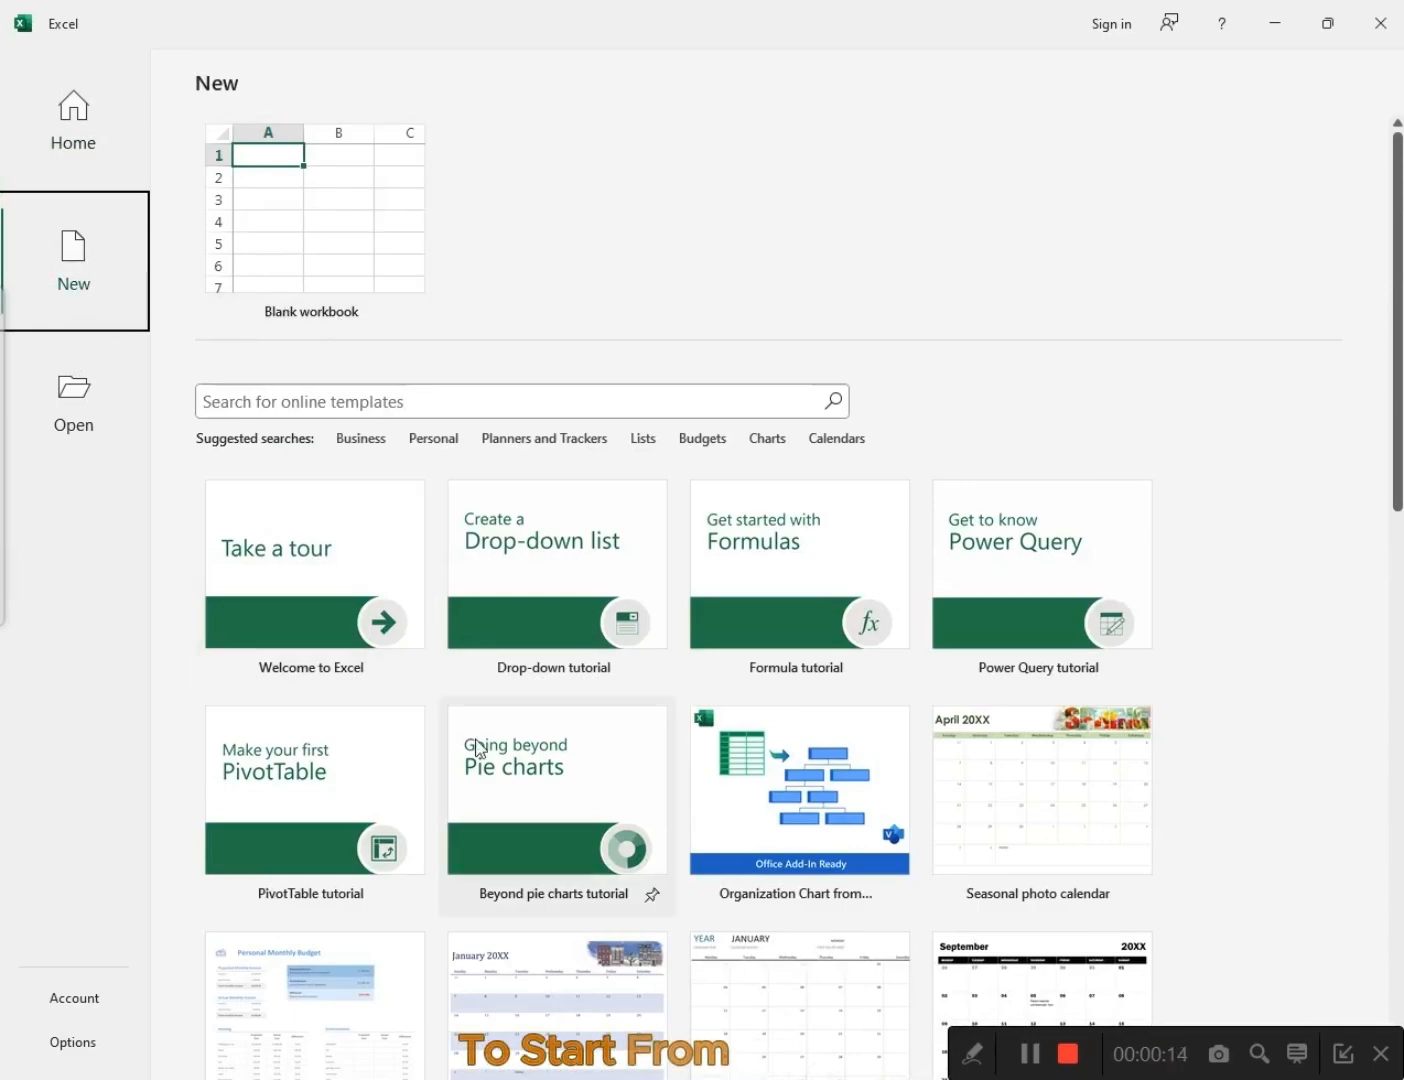
{"action": "scroll", "coordinate": [790, 680], "scroll_direction": "down", "scroll_amount": 8}
{"action": "scroll", "coordinate": [790, 683], "scroll_direction": "down", "scroll_amount": 7}
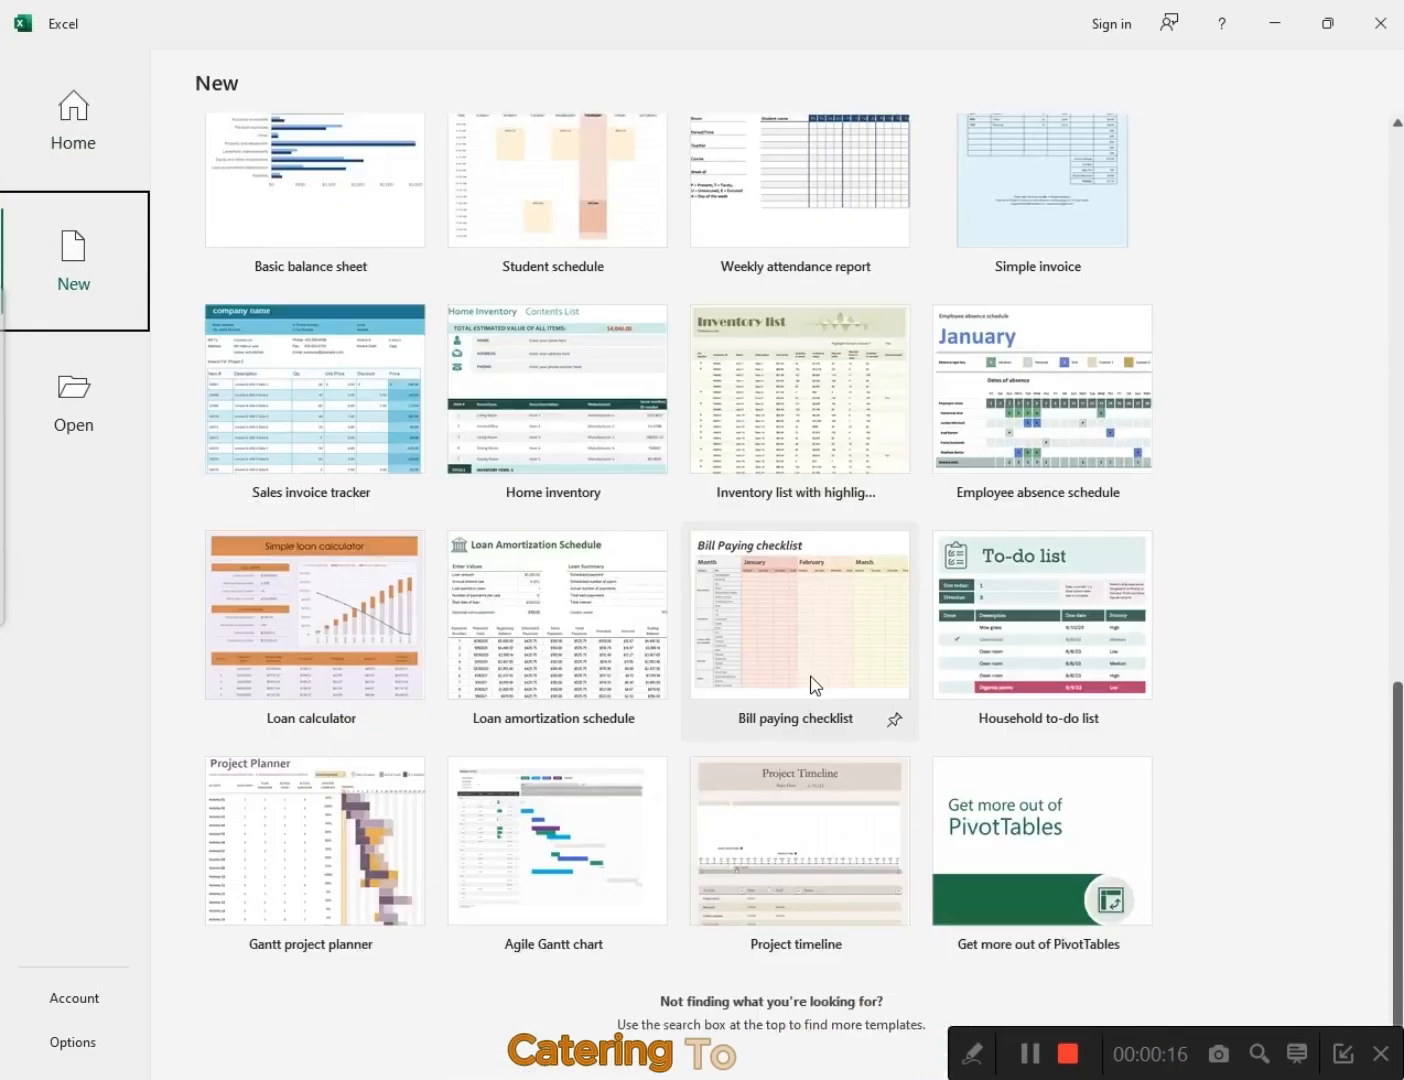
{"action": "scroll", "coordinate": [770, 661], "scroll_direction": "up", "scroll_amount": 2}
{"action": "scroll", "coordinate": [700, 629], "scroll_direction": "down", "scroll_amount": 2}
{"action": "scroll", "coordinate": [571, 640], "scroll_direction": "up", "scroll_amount": 6}
{"action": "scroll", "coordinate": [490, 660], "scroll_direction": "up", "scroll_amount": 10}
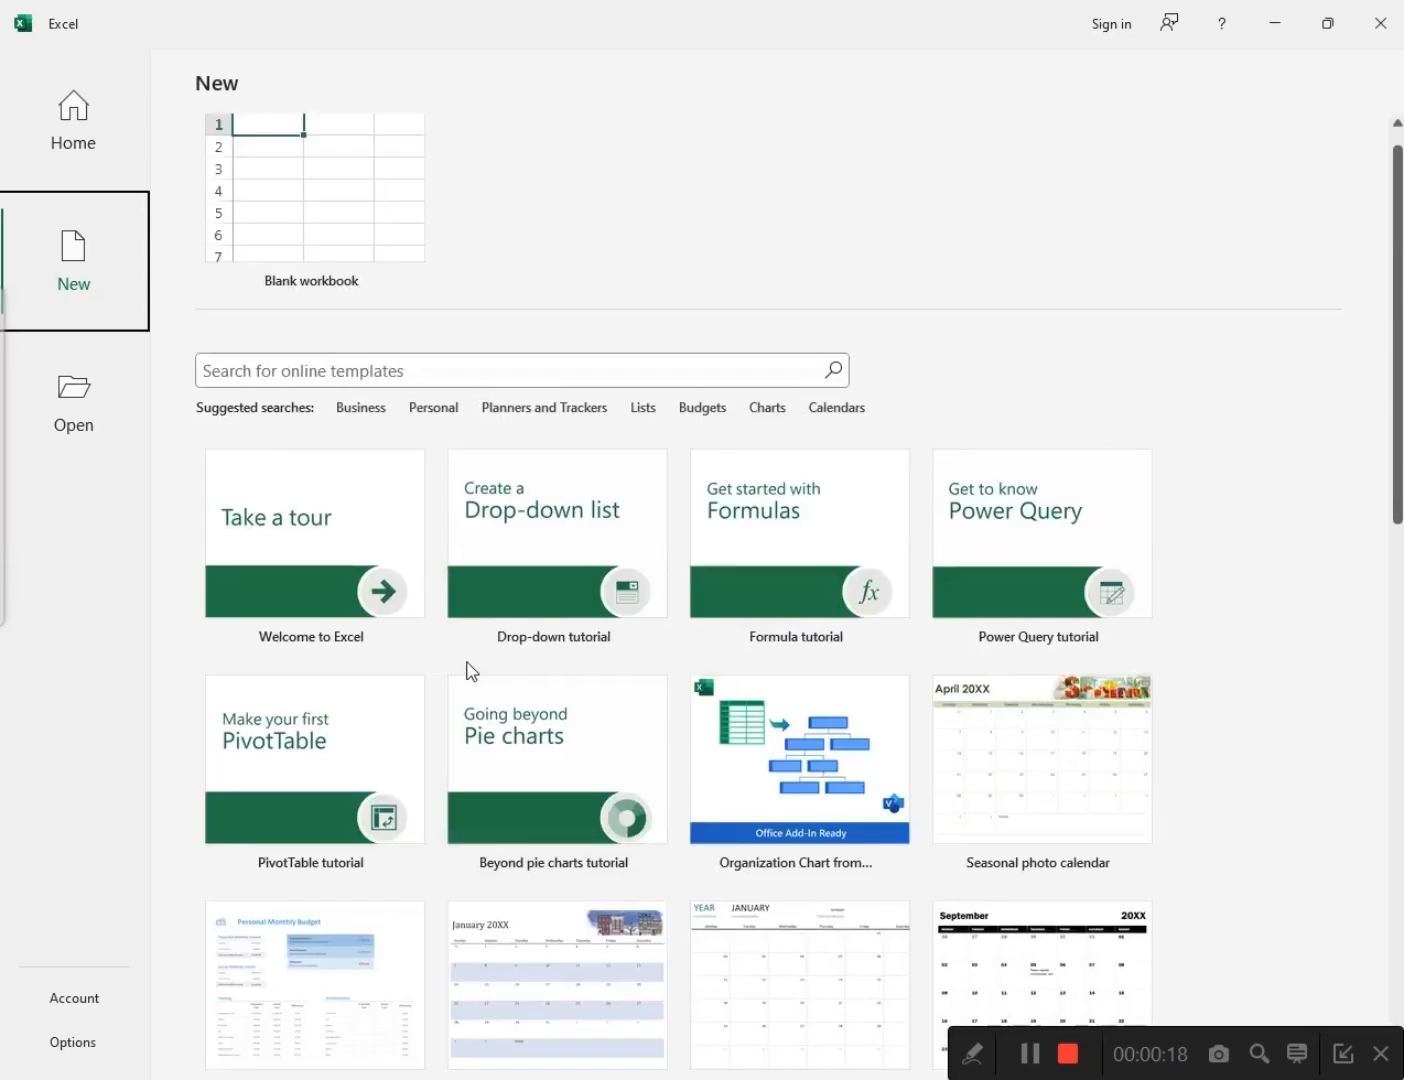
Review the file-opening locations, the account information and the General options, and close the options without changes.
{"action": "left_click", "coordinate": [51, 406]}
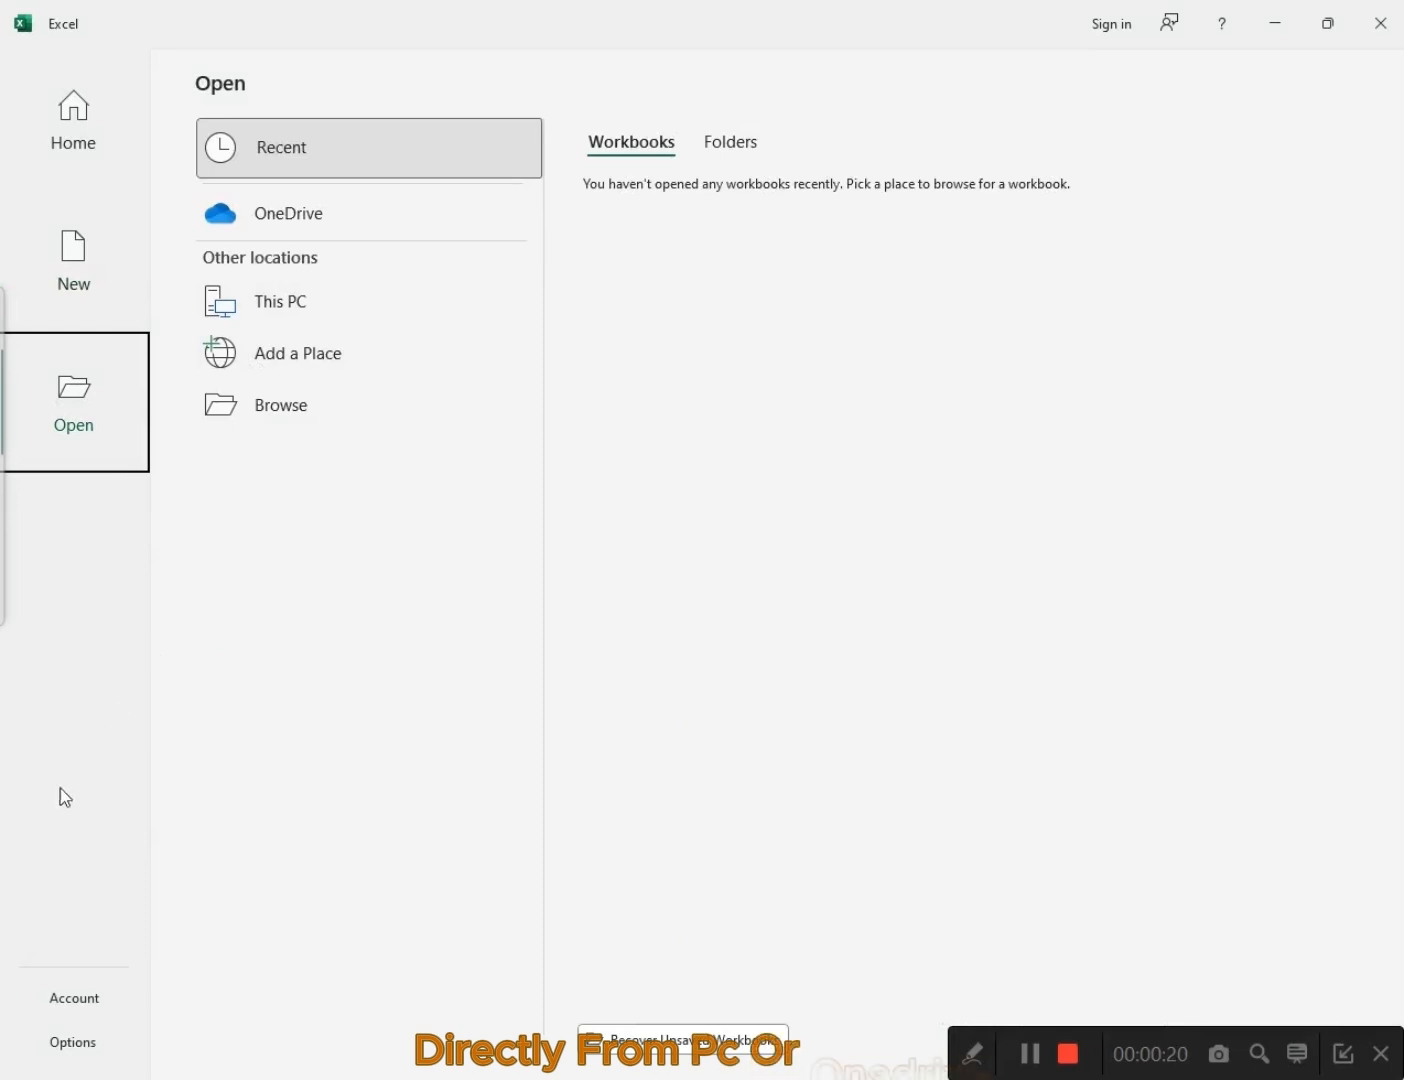
{"action": "left_click", "coordinate": [61, 1003]}
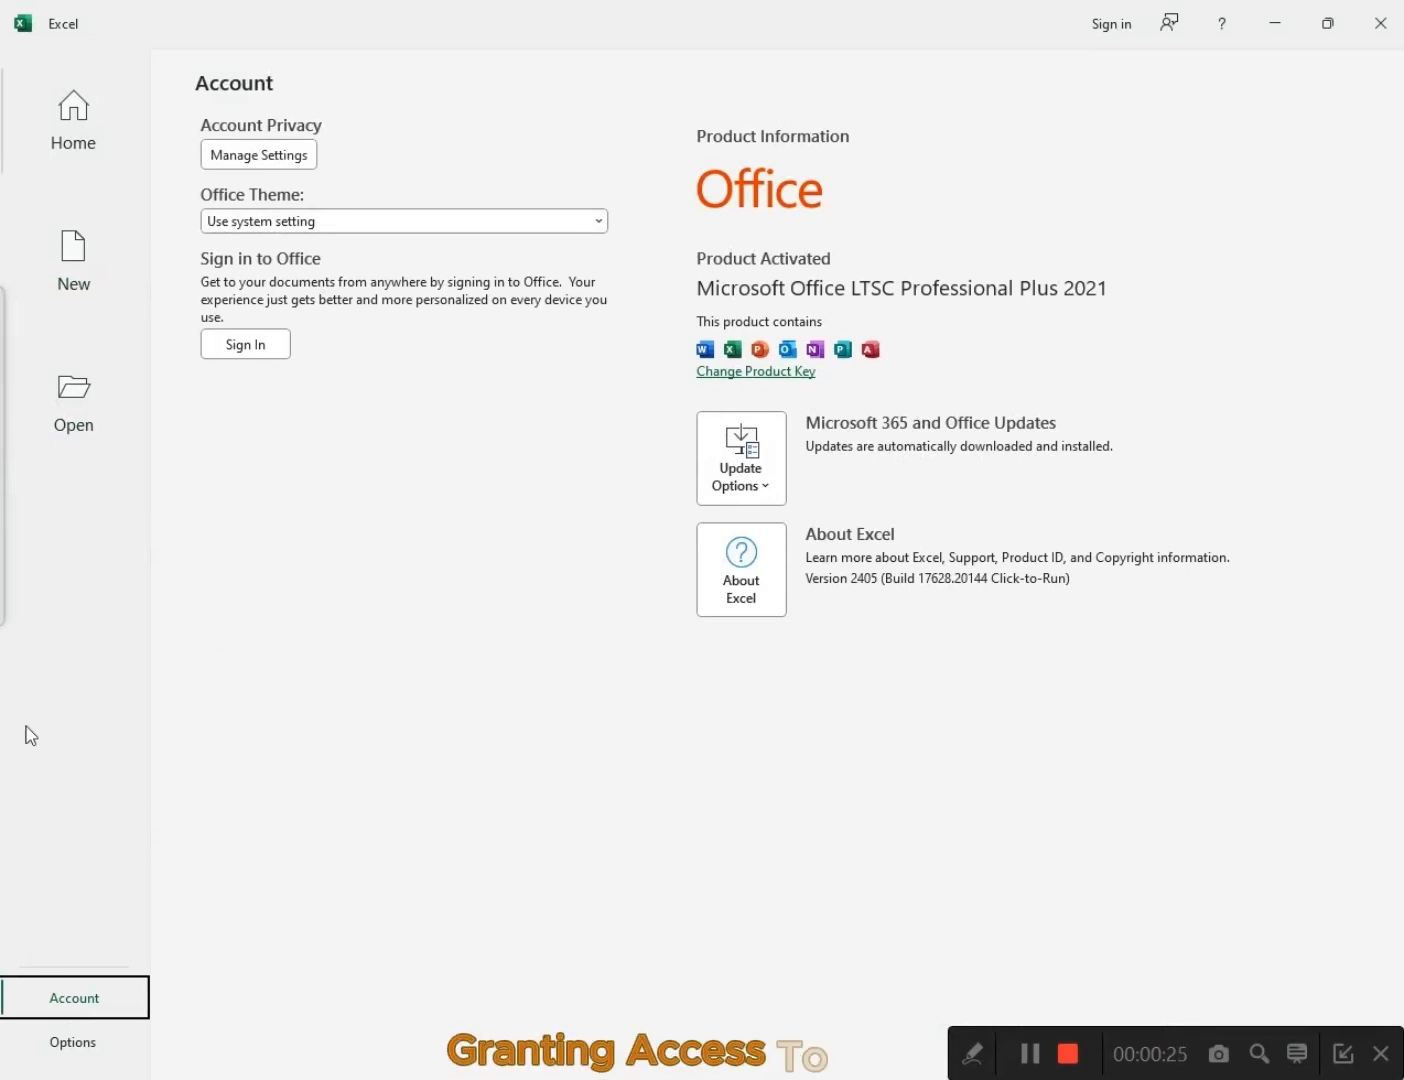
{"action": "left_click", "coordinate": [70, 1050]}
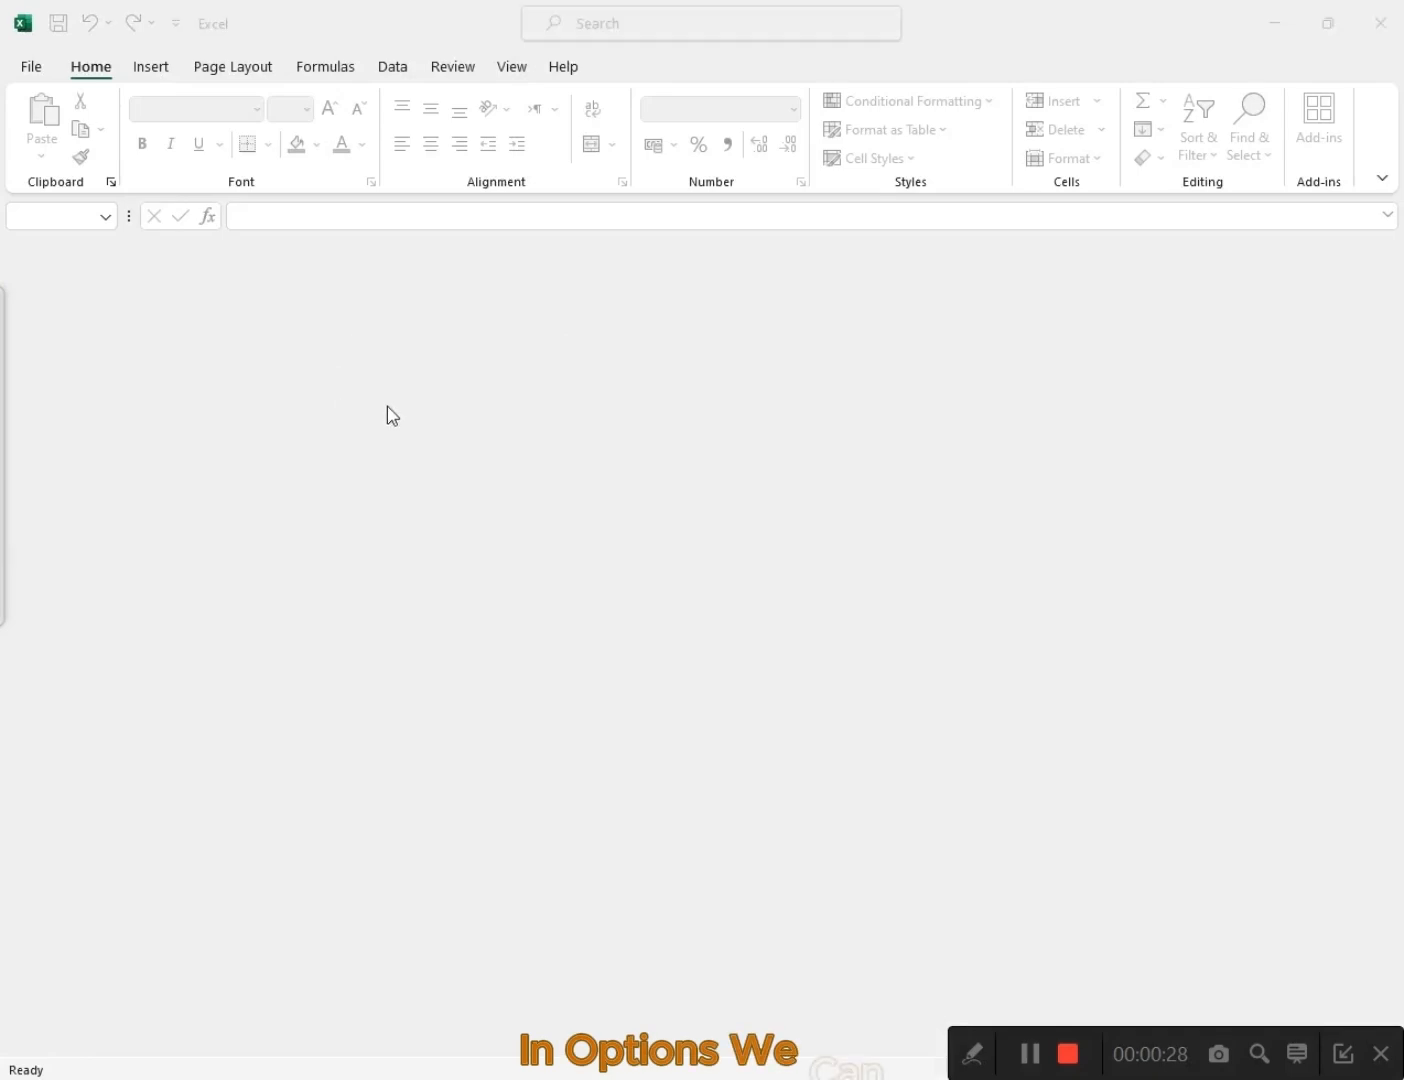
{"action": "scroll", "coordinate": [545, 356], "scroll_direction": "down", "scroll_amount": 5}
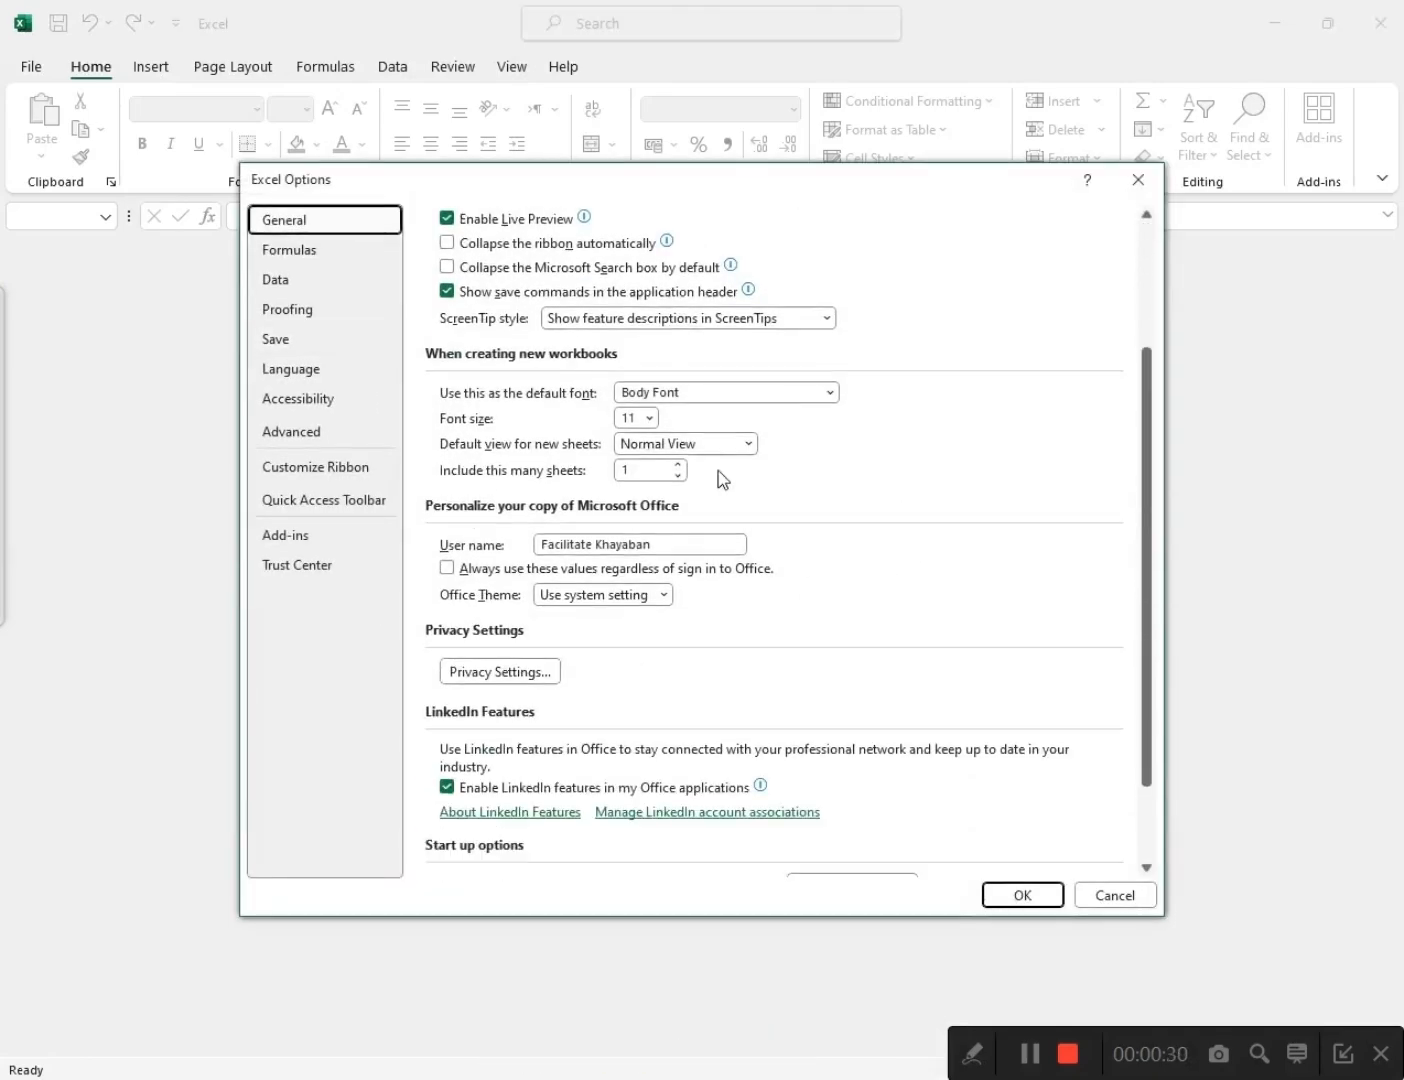
{"action": "left_click", "coordinate": [1115, 895]}
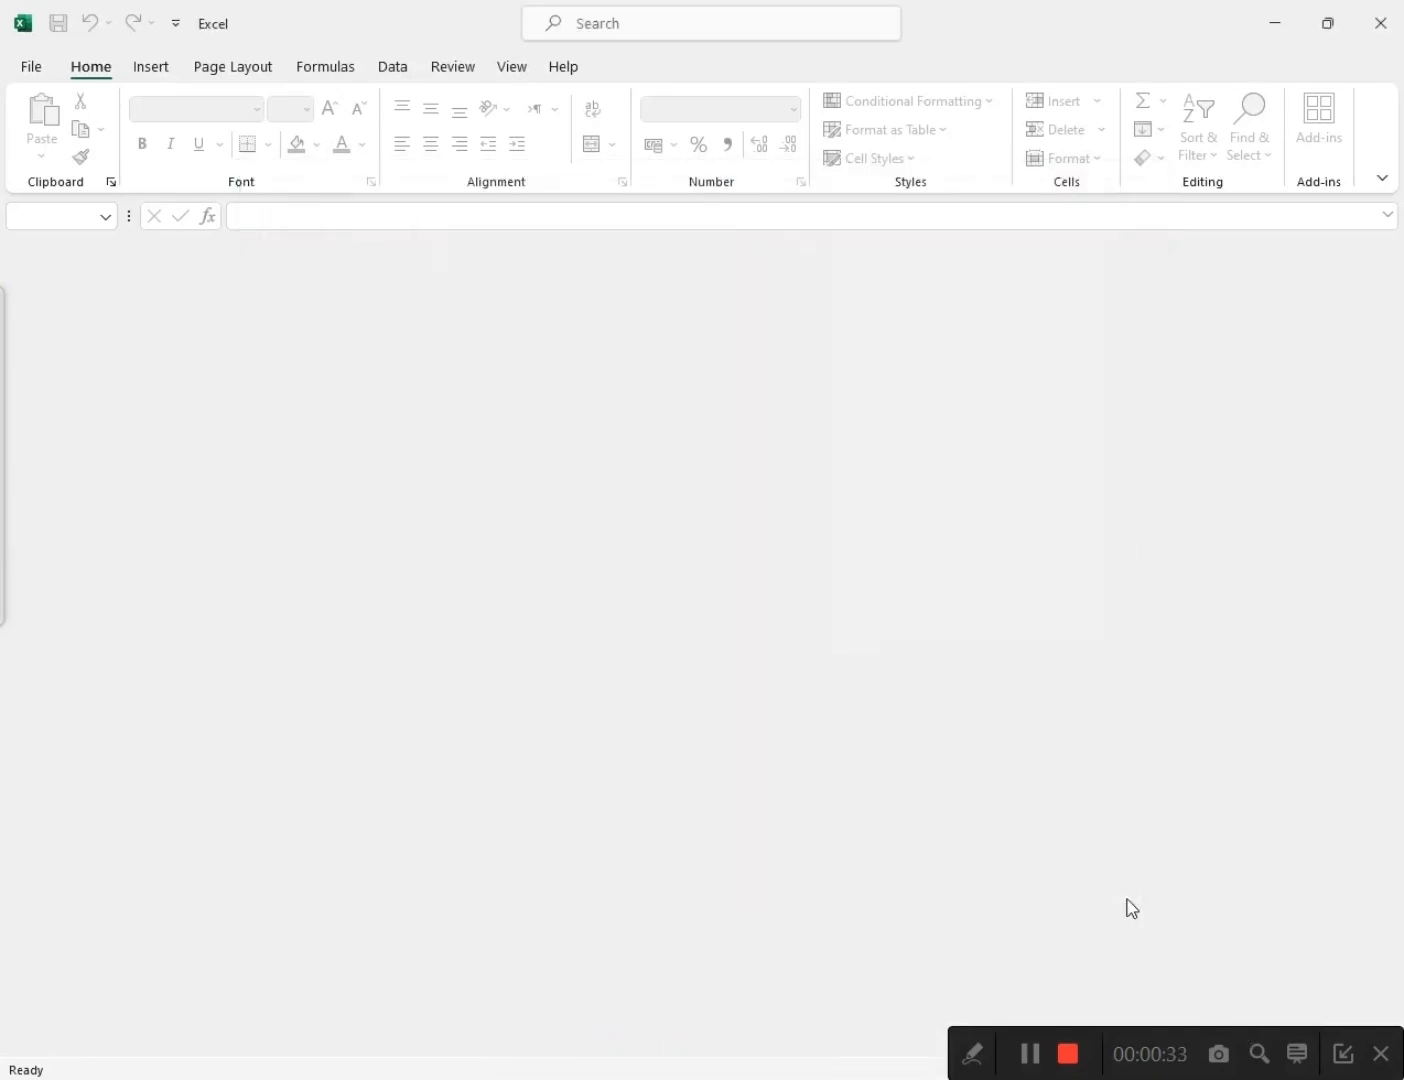
Create a new blank workbook.
{"action": "left_click", "coordinate": [30, 67]}
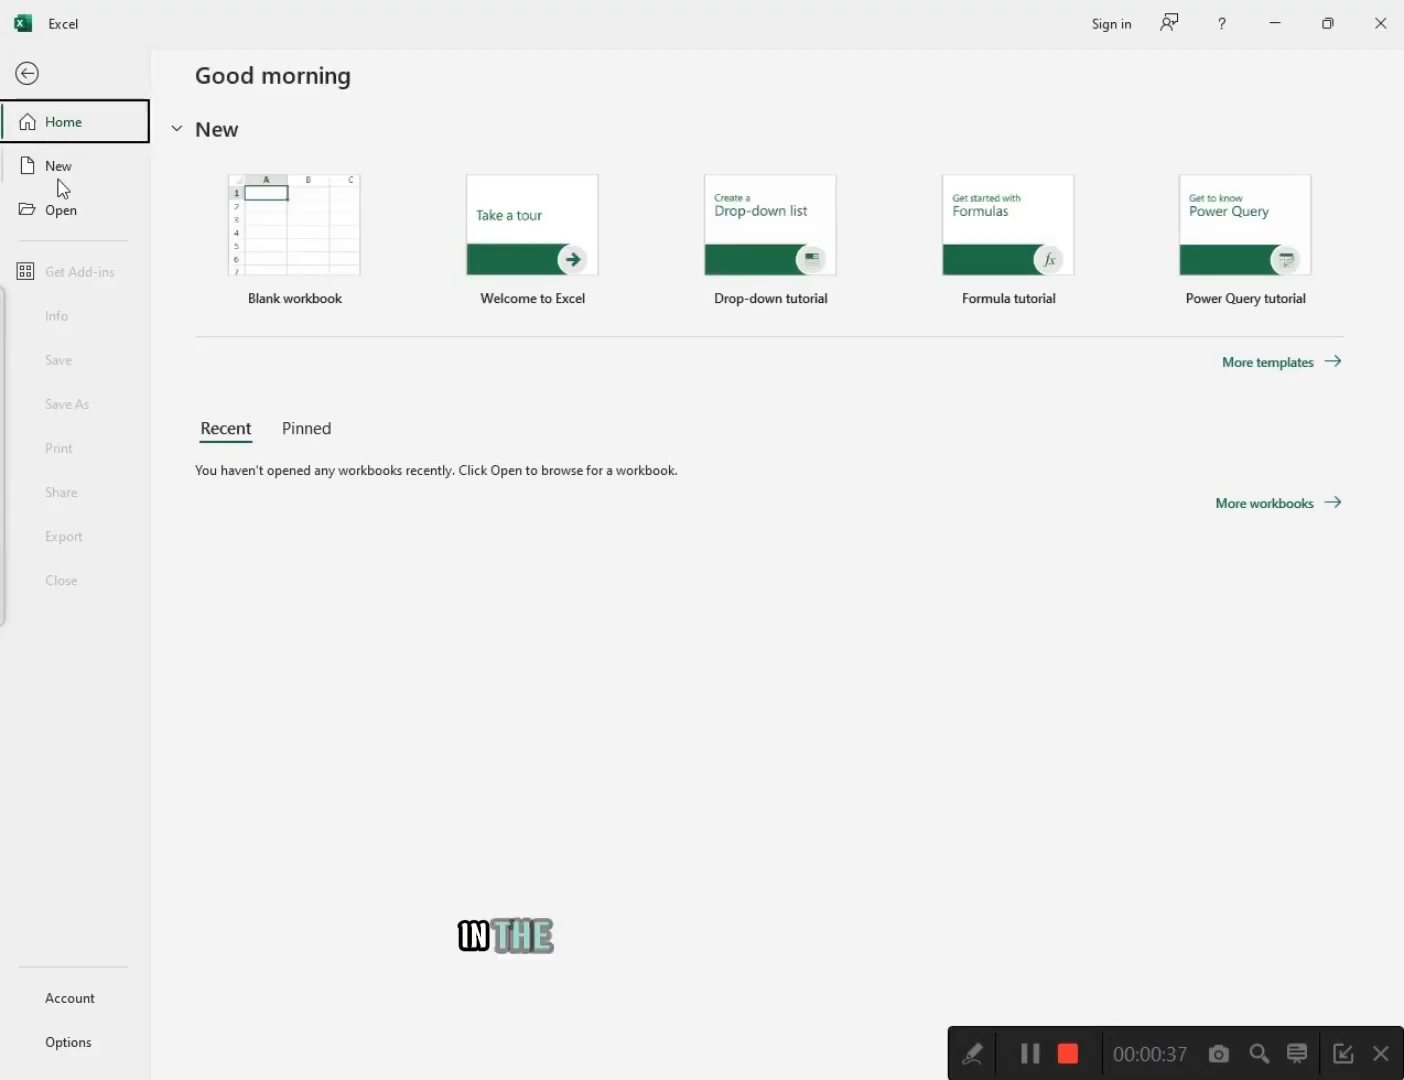
{"action": "left_click", "coordinate": [56, 176]}
{"action": "left_click", "coordinate": [292, 246]}
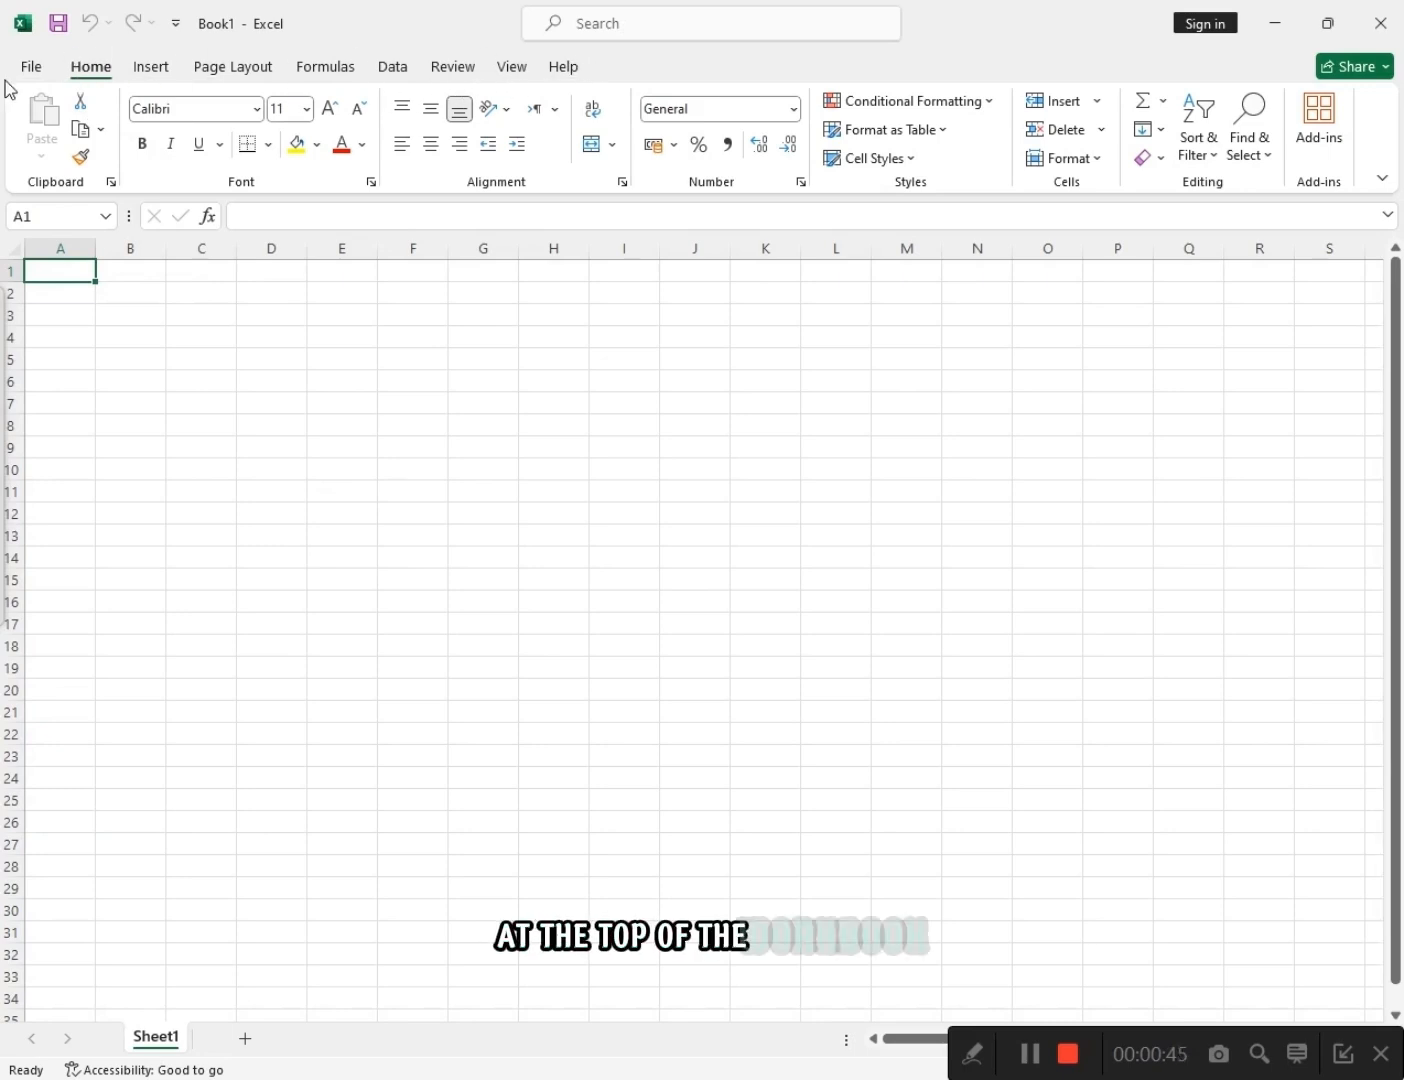
Review the Insert, Formulas and Home commands, and expand and collapse the formula bar.
{"action": "left_click", "coordinate": [131, 76]}
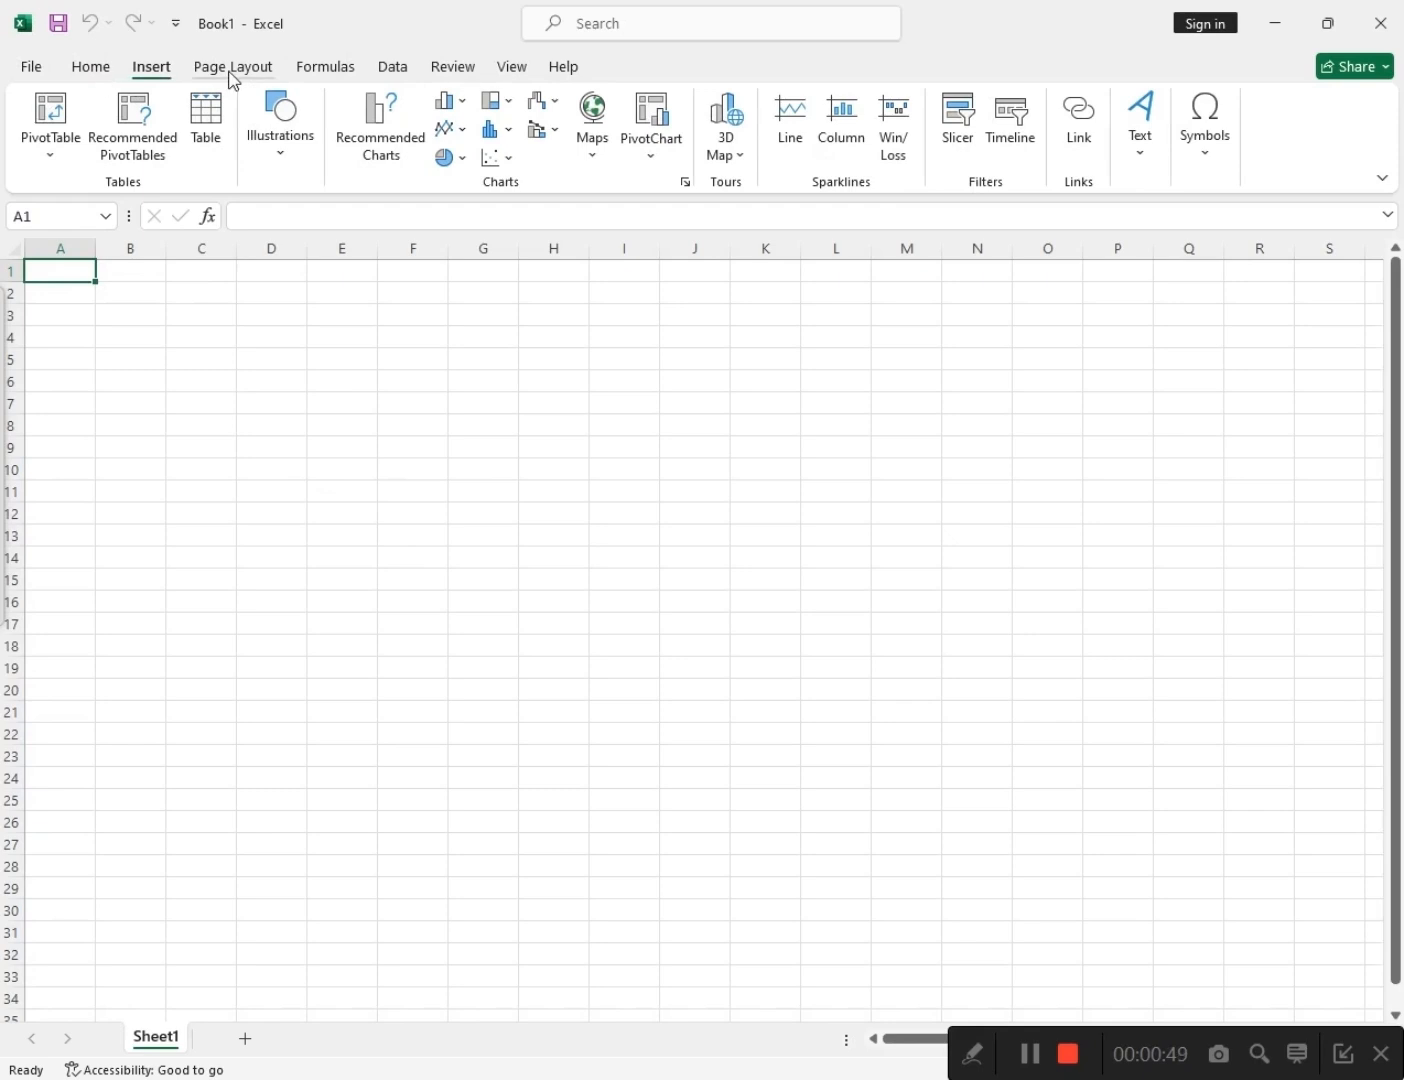
{"action": "left_click", "coordinate": [330, 73]}
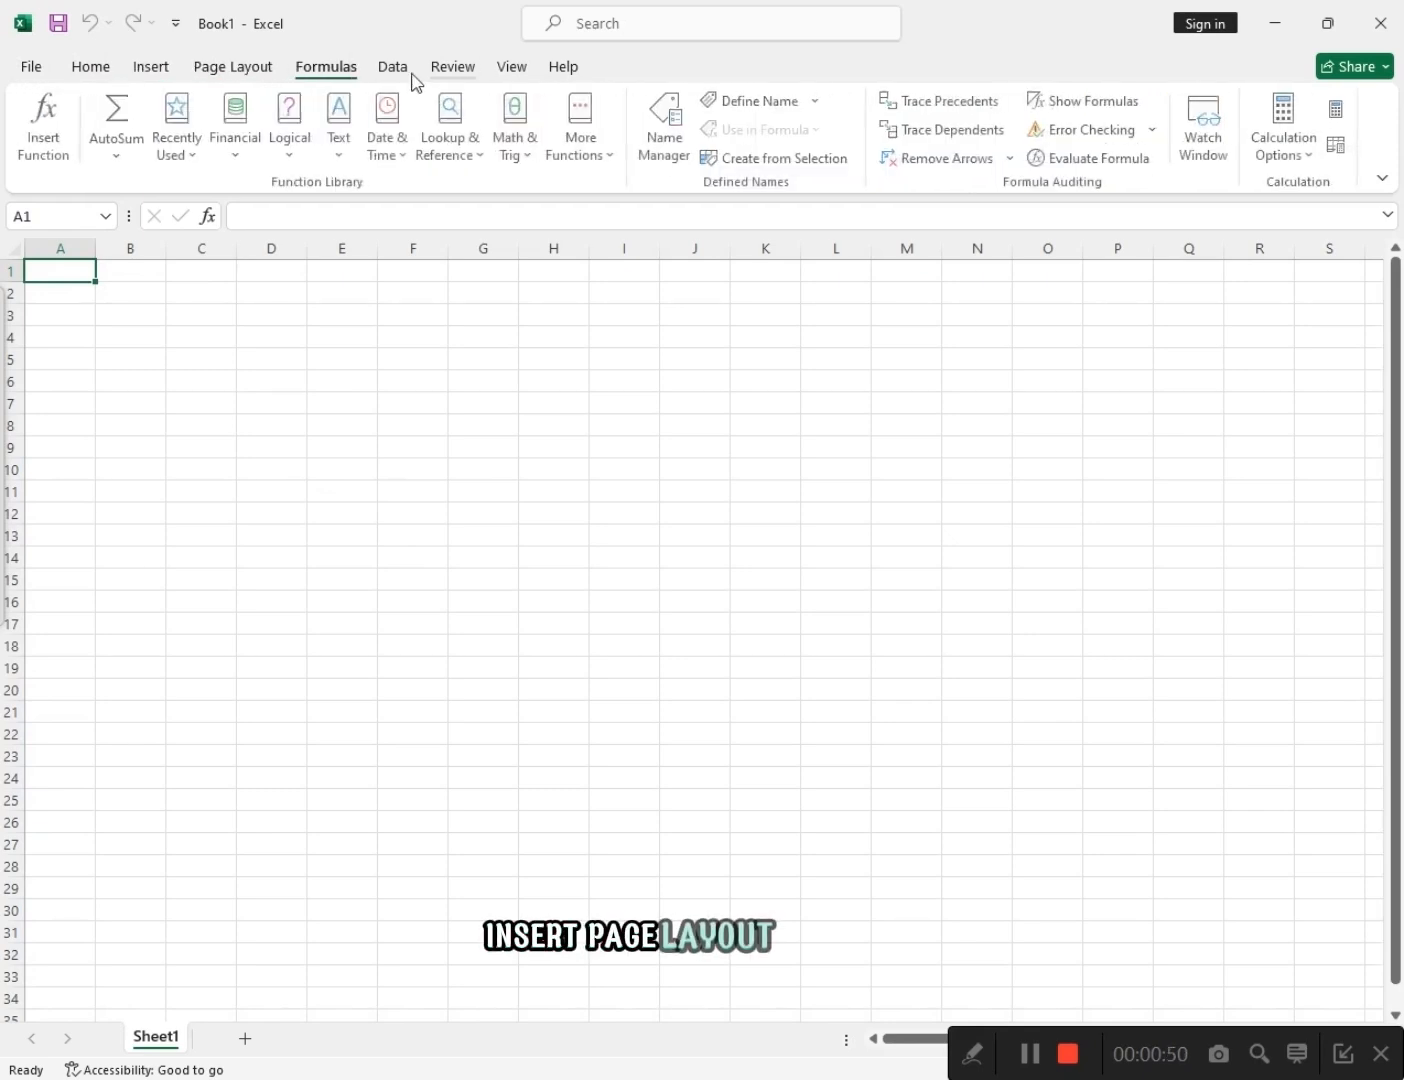
{"action": "left_click", "coordinate": [103, 74]}
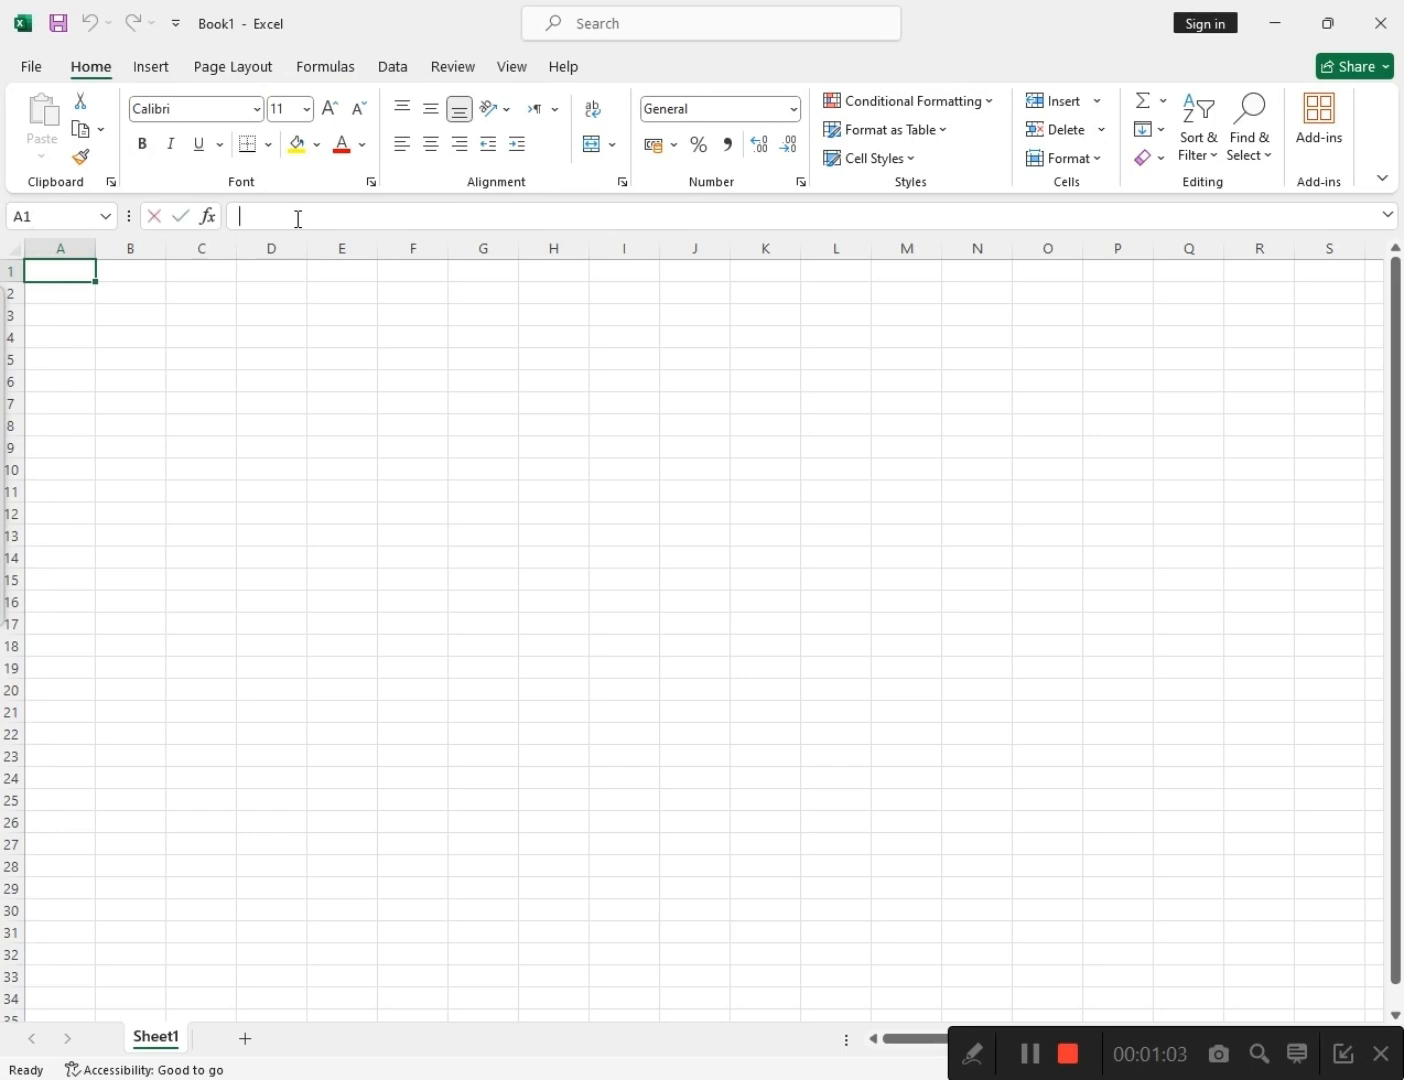
{"action": "left_click", "coordinate": [1388, 219]}
{"action": "left_click", "coordinate": [1388, 222]}
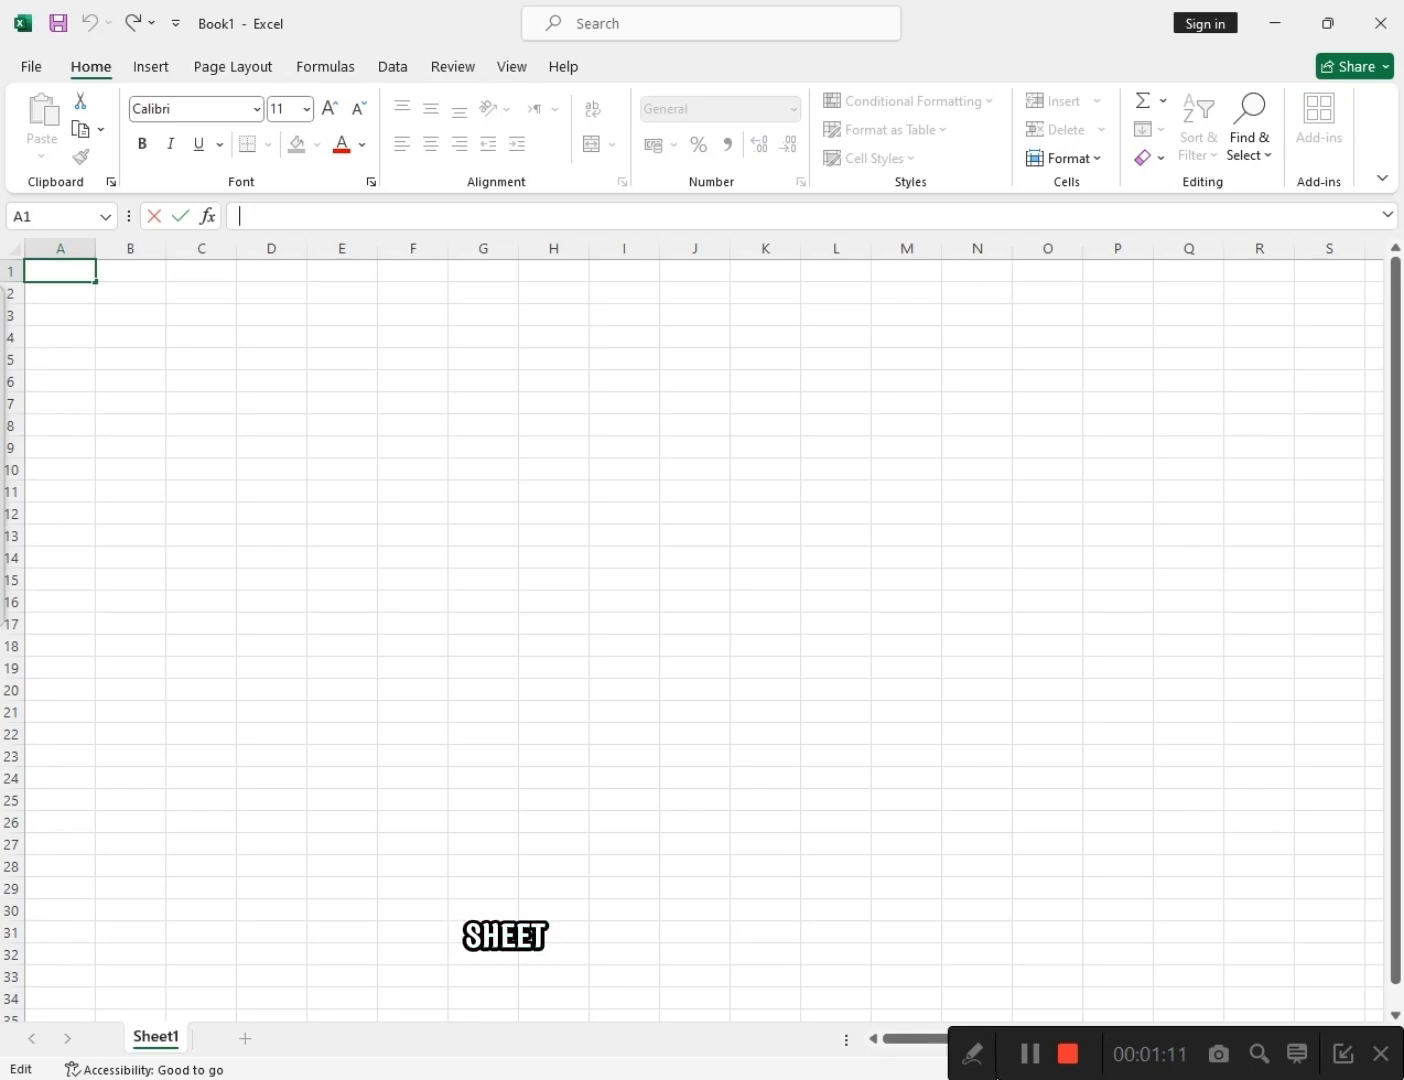
Select columns A, B and D one at a time to see how columns are lettered.
{"action": "left_click", "coordinate": [53, 251]}
{"action": "left_click", "coordinate": [132, 249]}
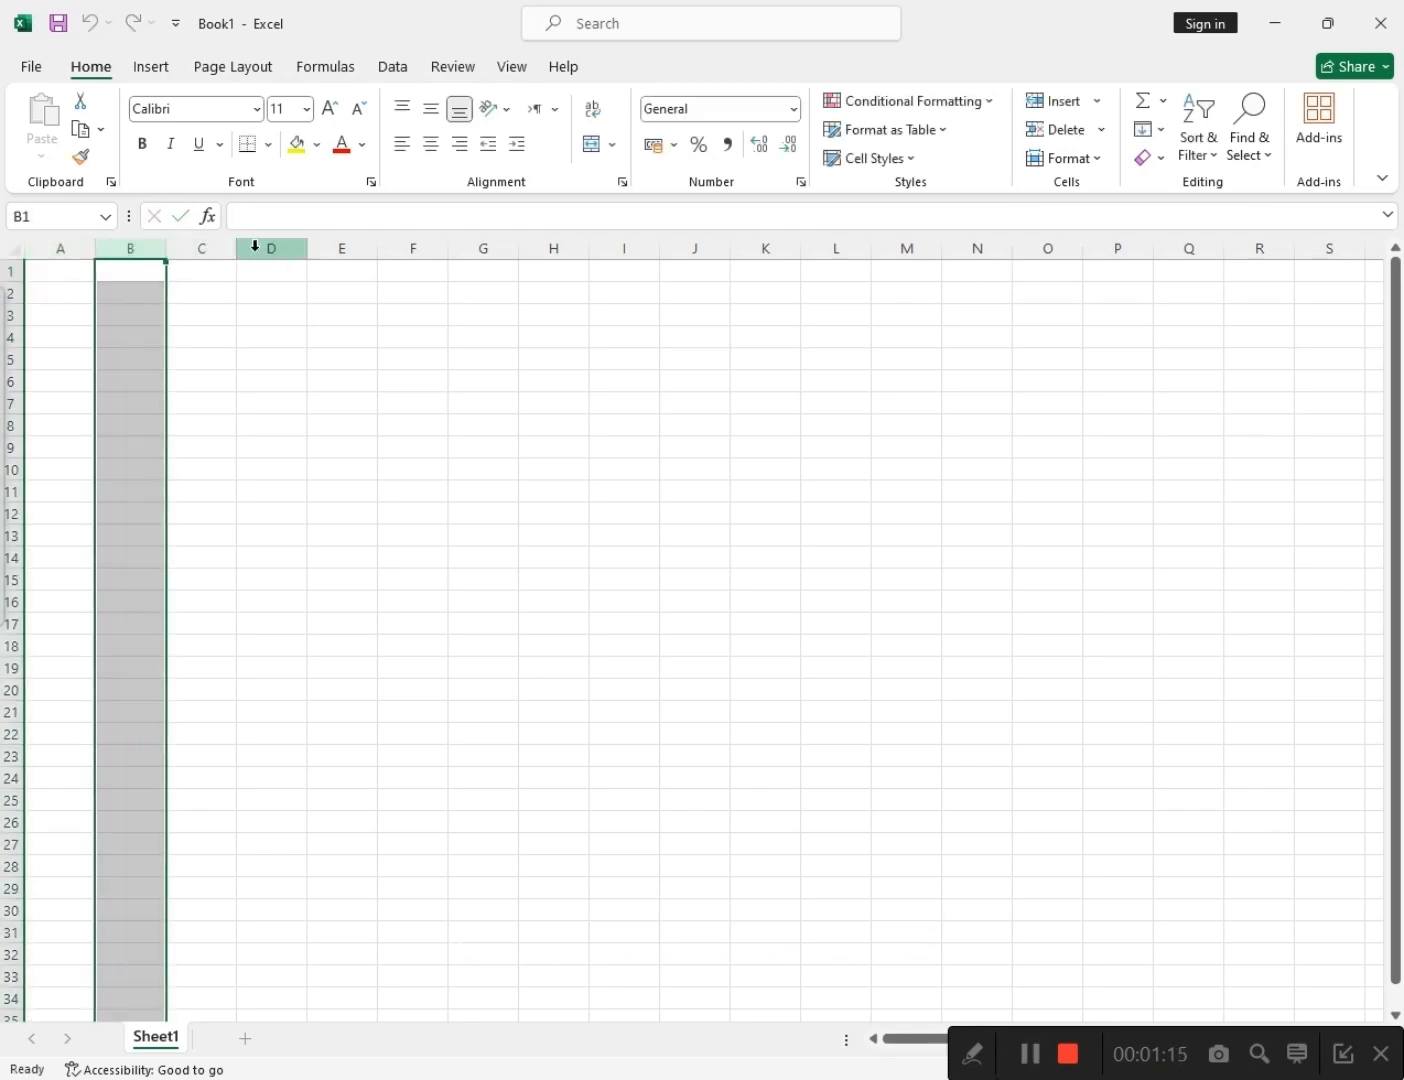
{"action": "left_click", "coordinate": [263, 249]}
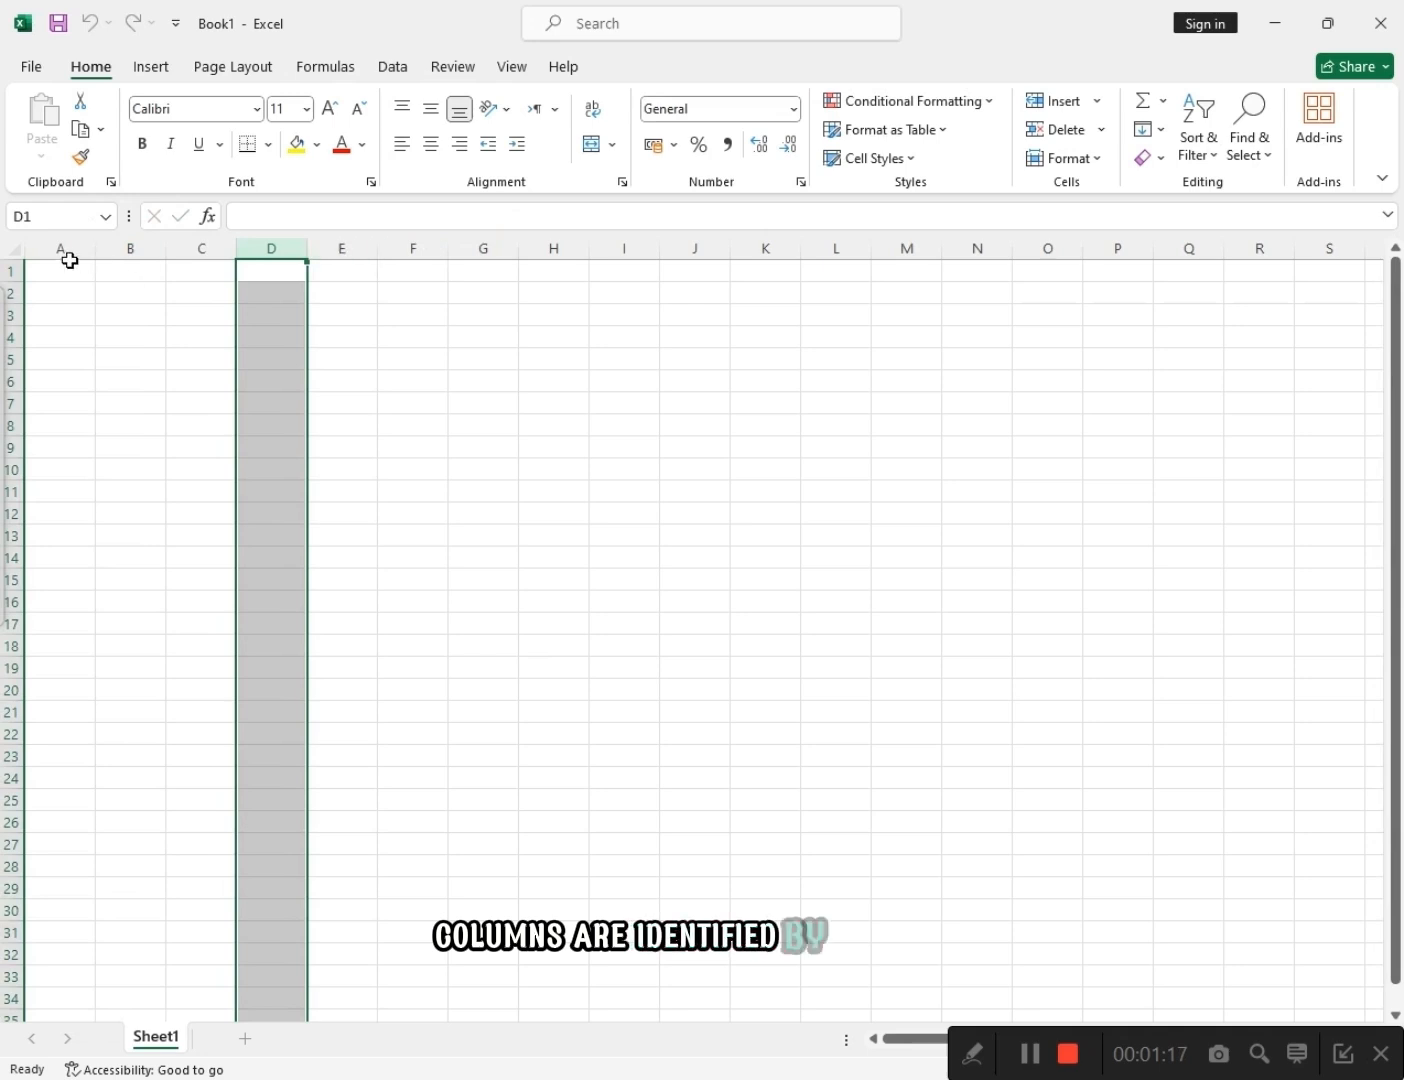
Select rows 1, 6, 9 and 12 in turn, moving the floating widget off the row headers, and select column C and cell B6.
{"action": "left_click", "coordinate": [11, 272]}
{"action": "mouse_move", "coordinate": [8, 340]}
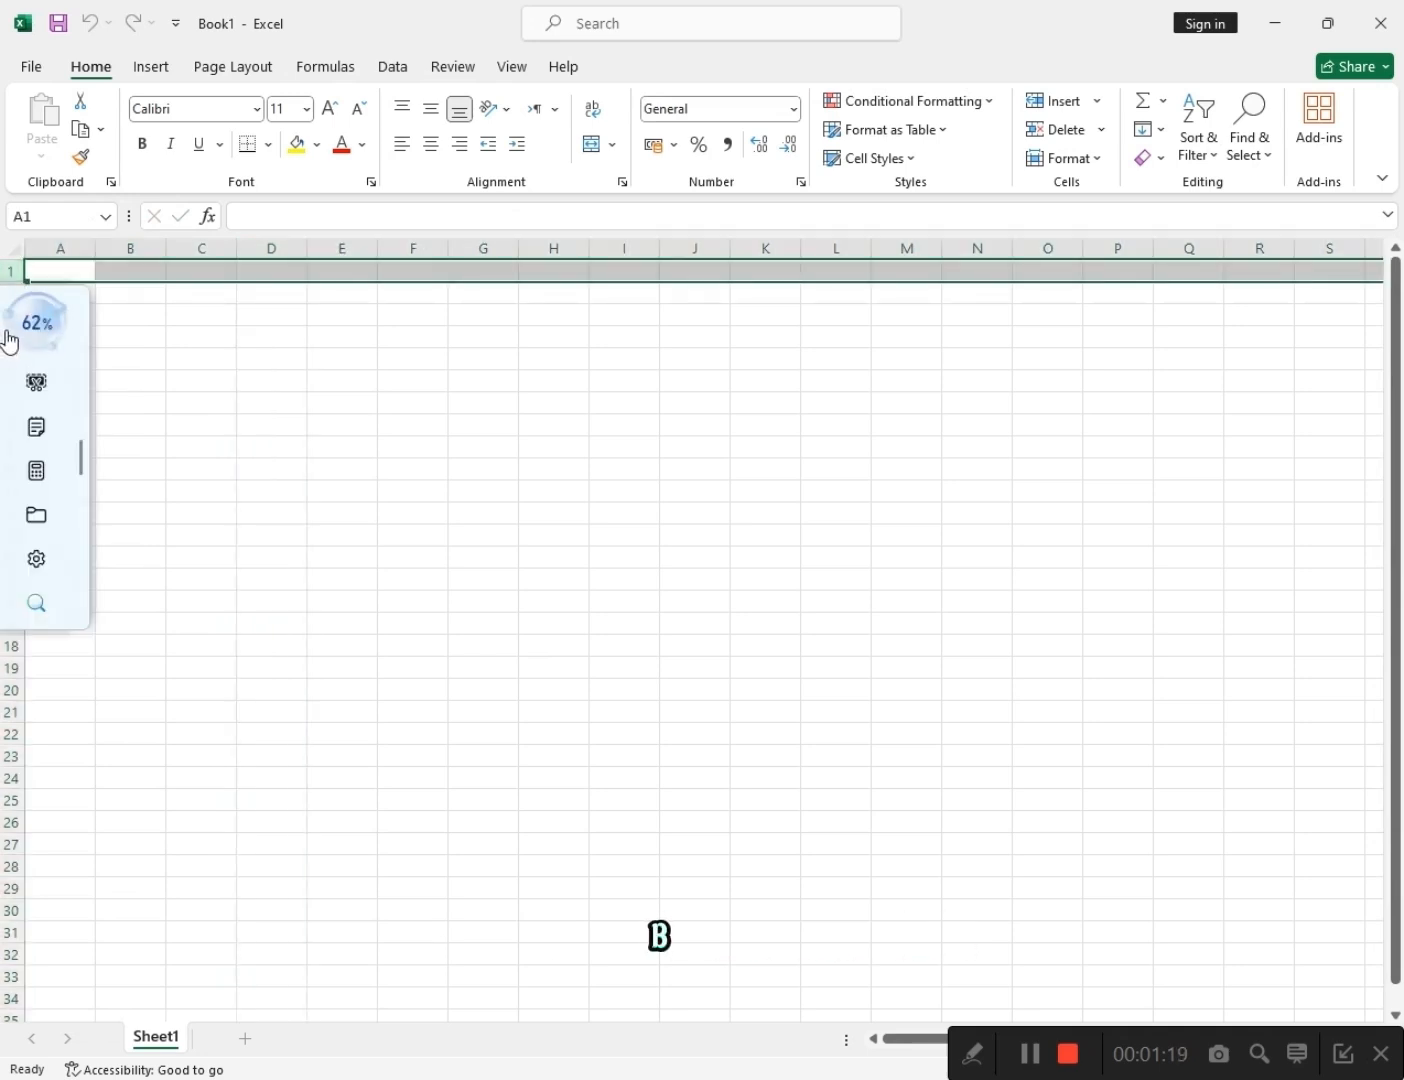
{"action": "left_click_drag", "start_coordinate": [5, 880], "coordinate": [6, 1025]}
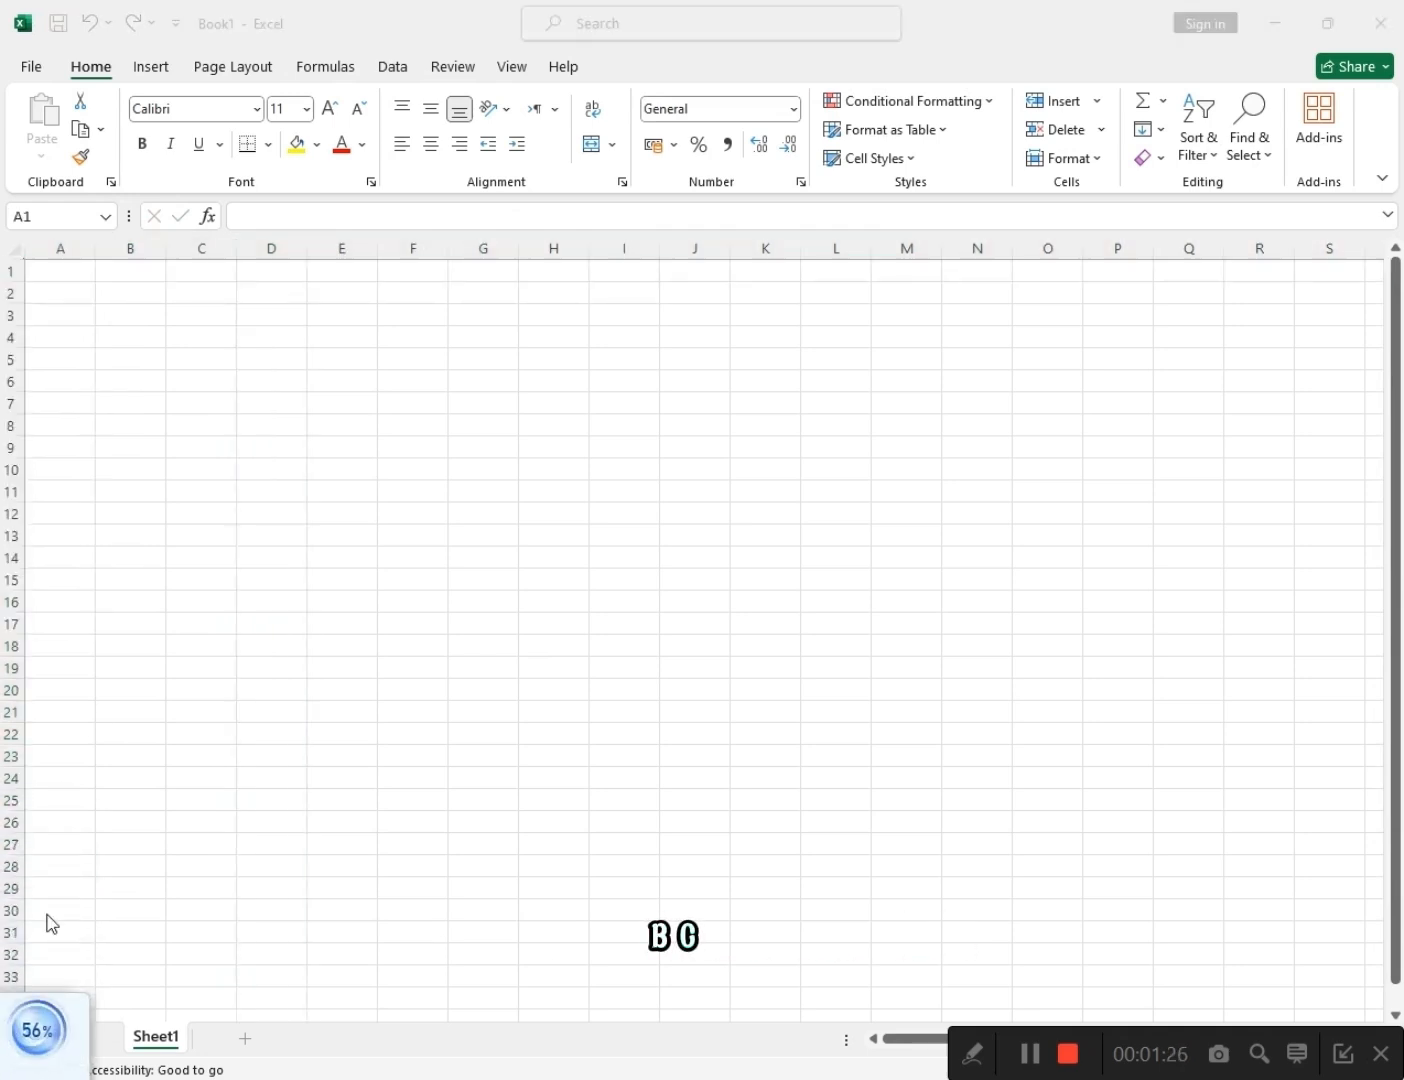
{"action": "left_click", "coordinate": [8, 380]}
{"action": "left_click", "coordinate": [6, 448]}
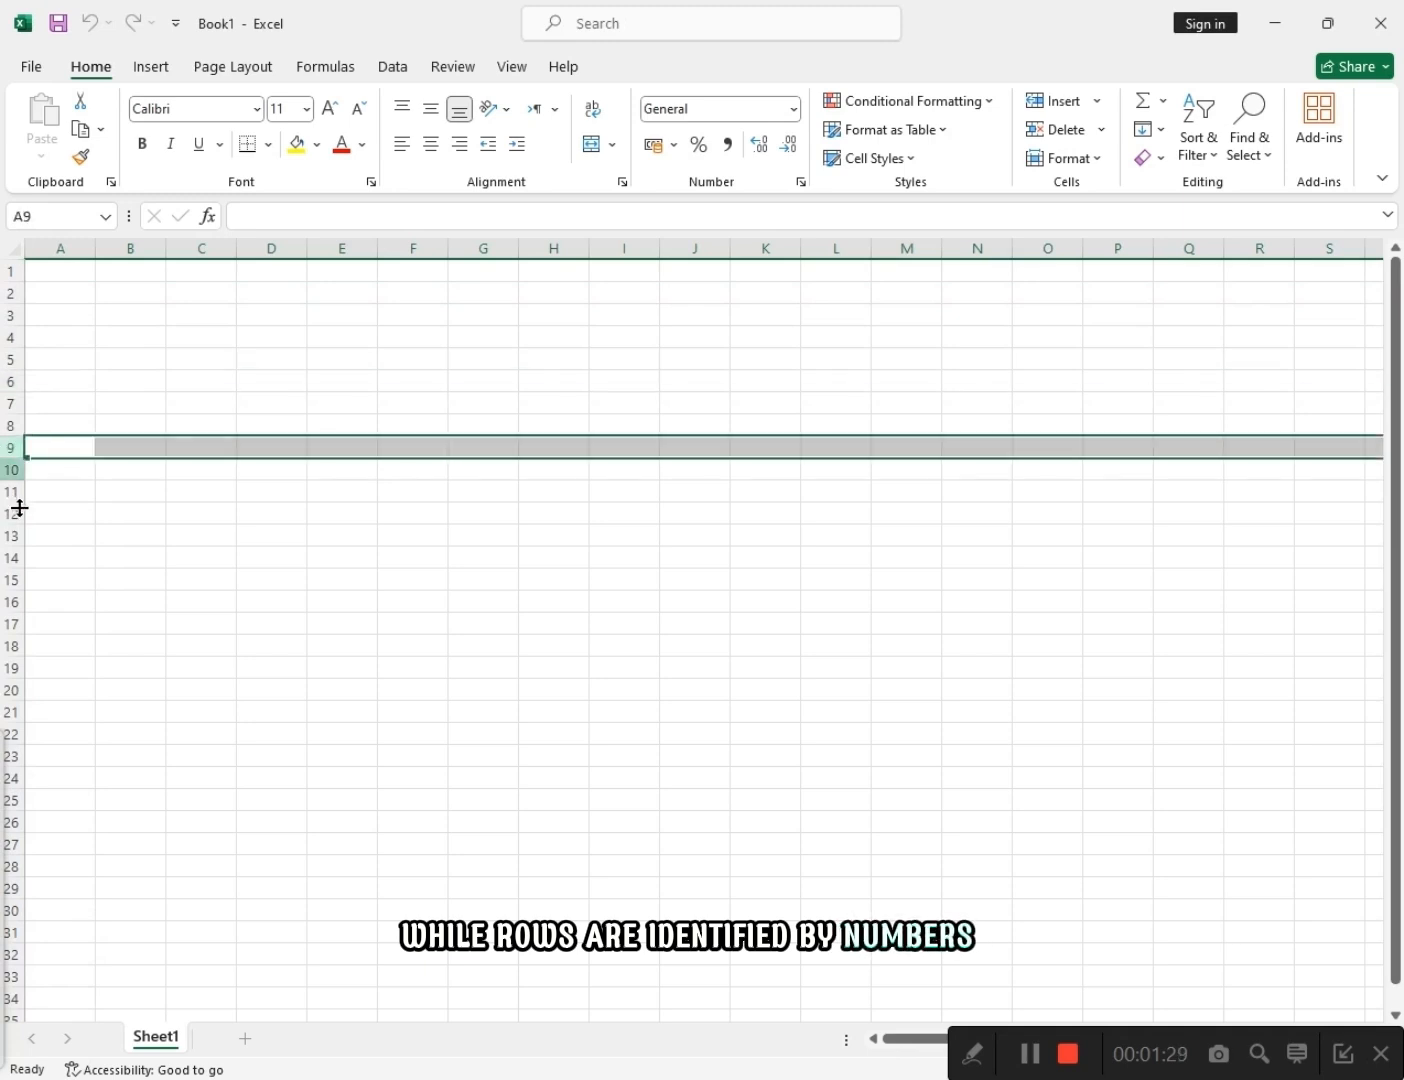
{"action": "left_click", "coordinate": [6, 512]}
{"action": "left_click", "coordinate": [201, 248]}
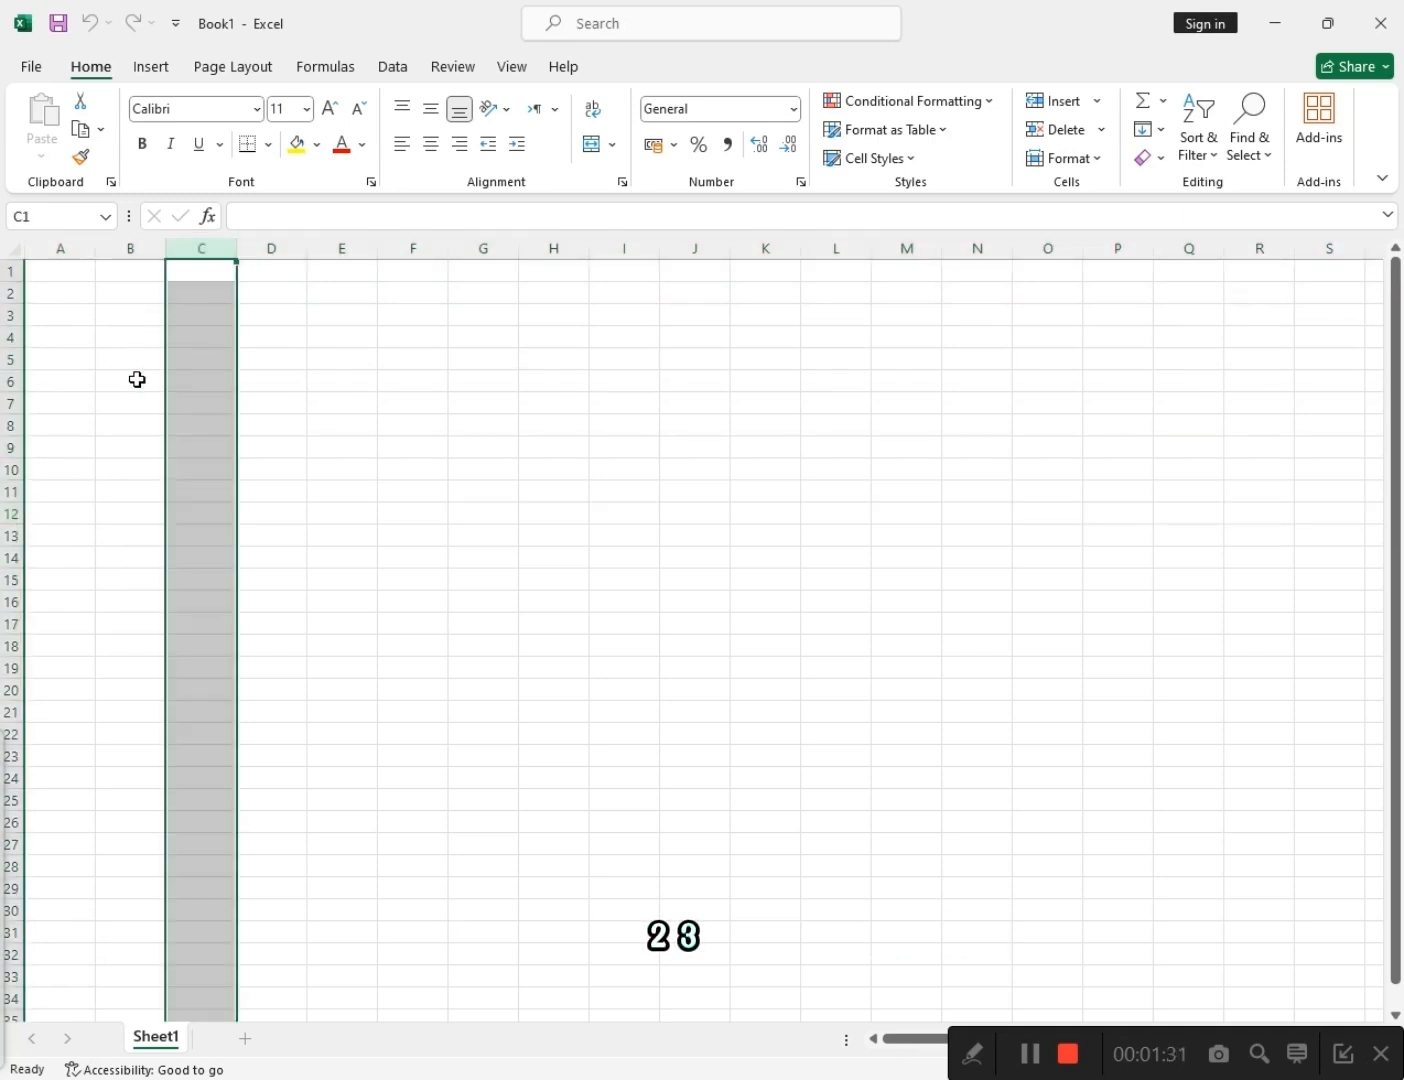
{"action": "left_click", "coordinate": [138, 379]}
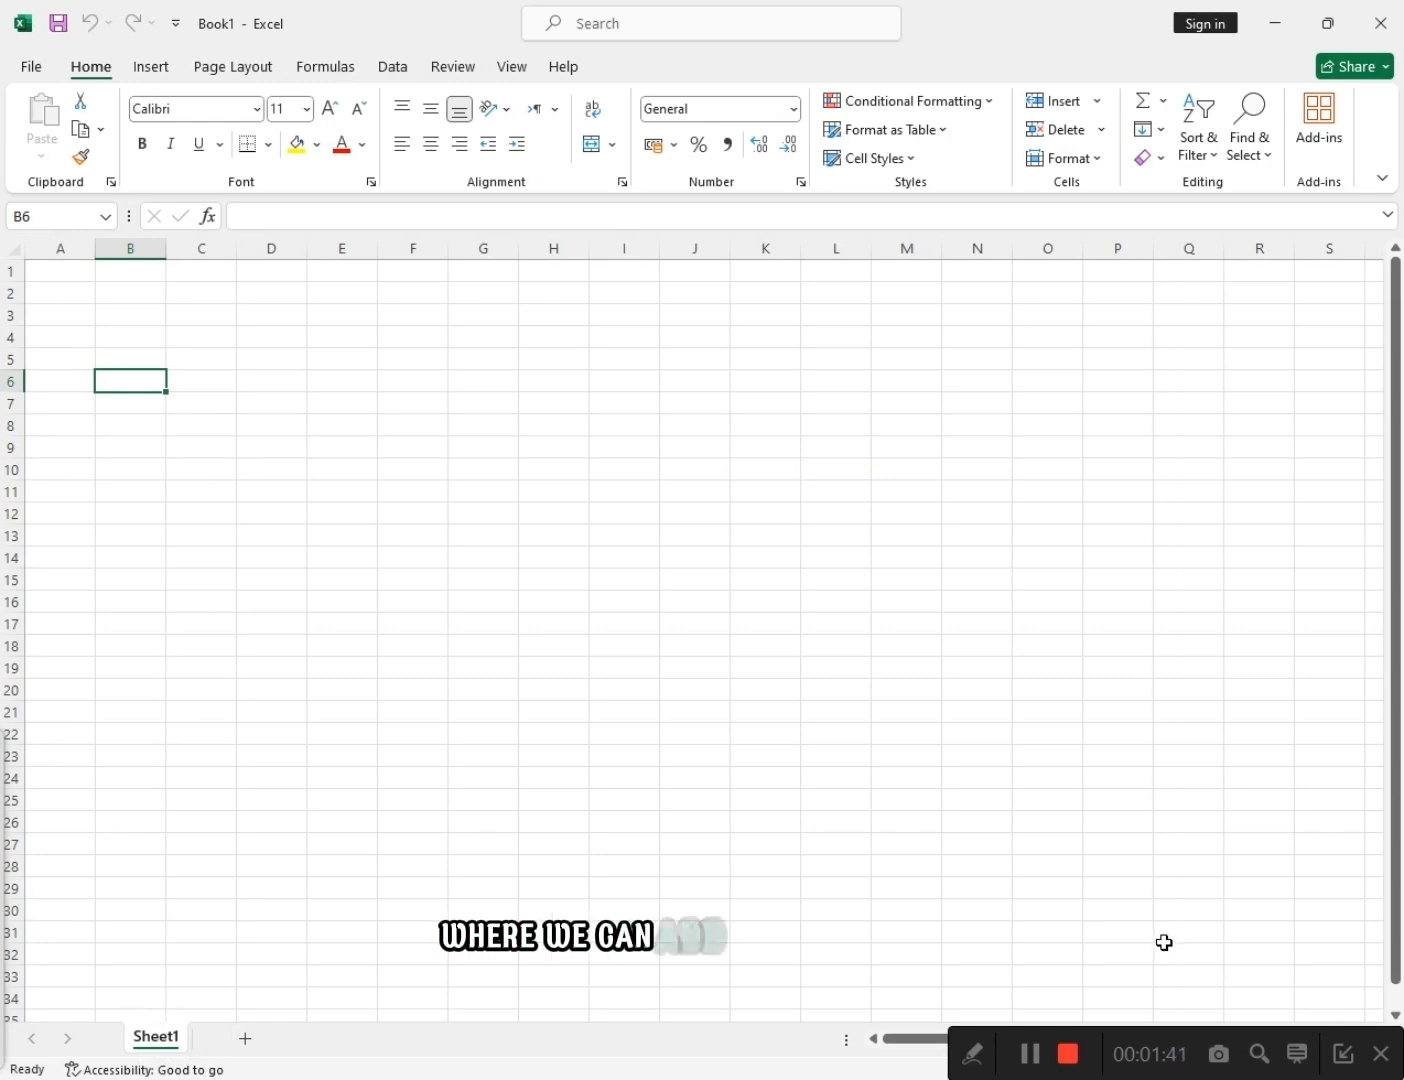
Add a new worksheet after Sheet1.
{"action": "left_click", "coordinate": [1341, 1054]}
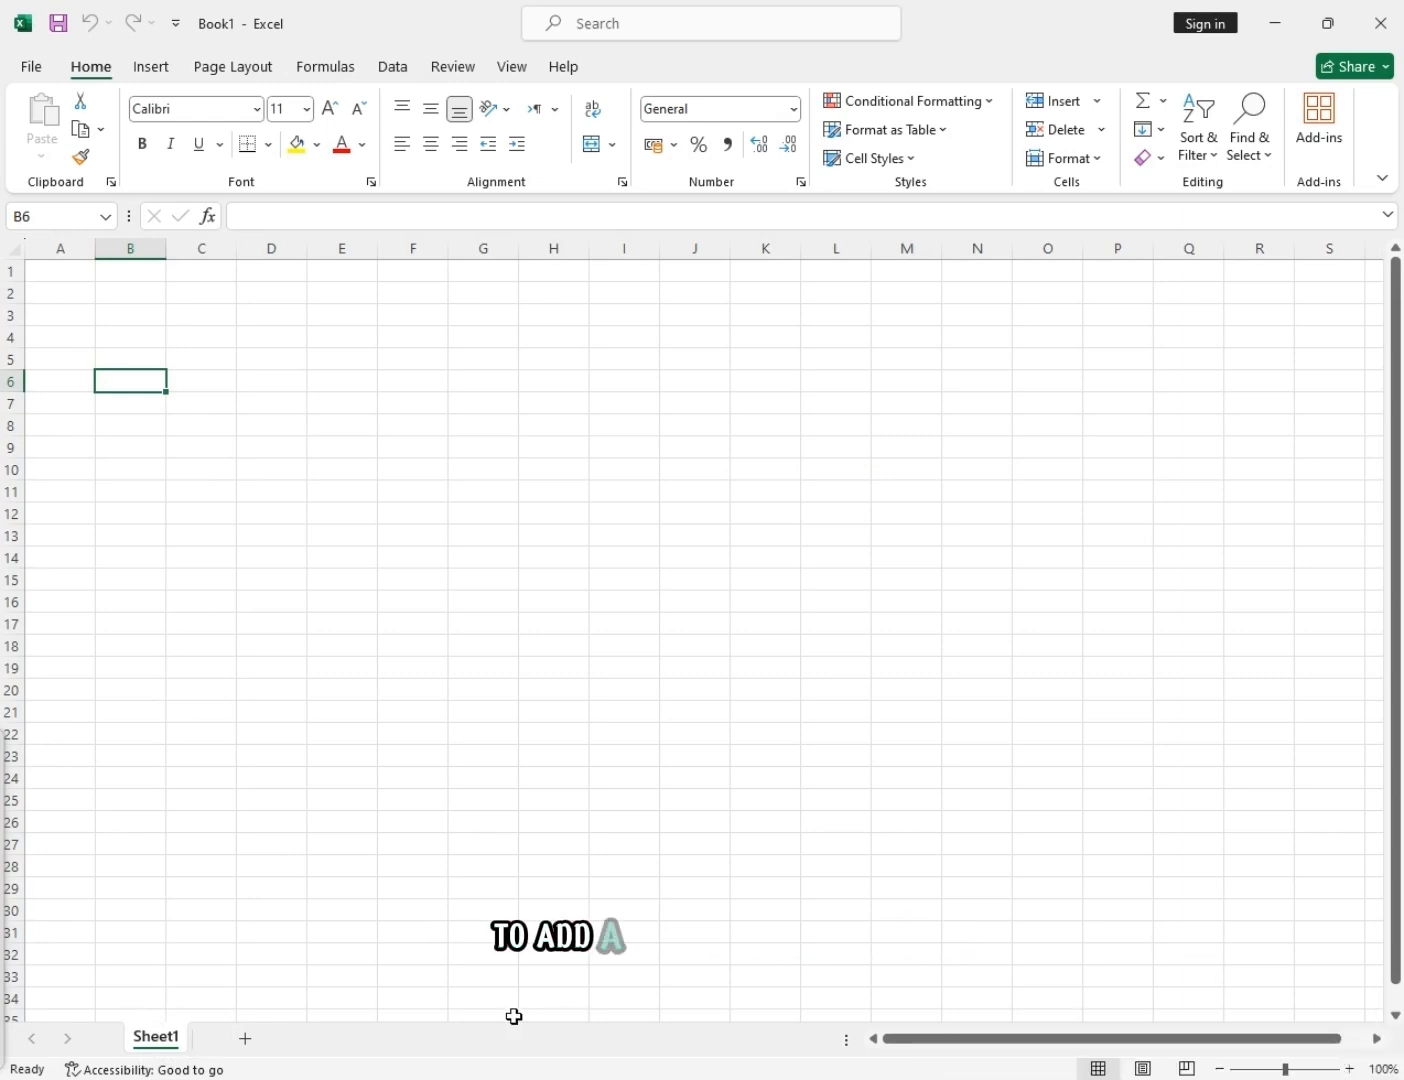
{"action": "left_click", "coordinate": [244, 1037]}
Insert another worksheet before Sheet2 and delete that newly inserted worksheet.
{"action": "right_click", "coordinate": [221, 1037]}
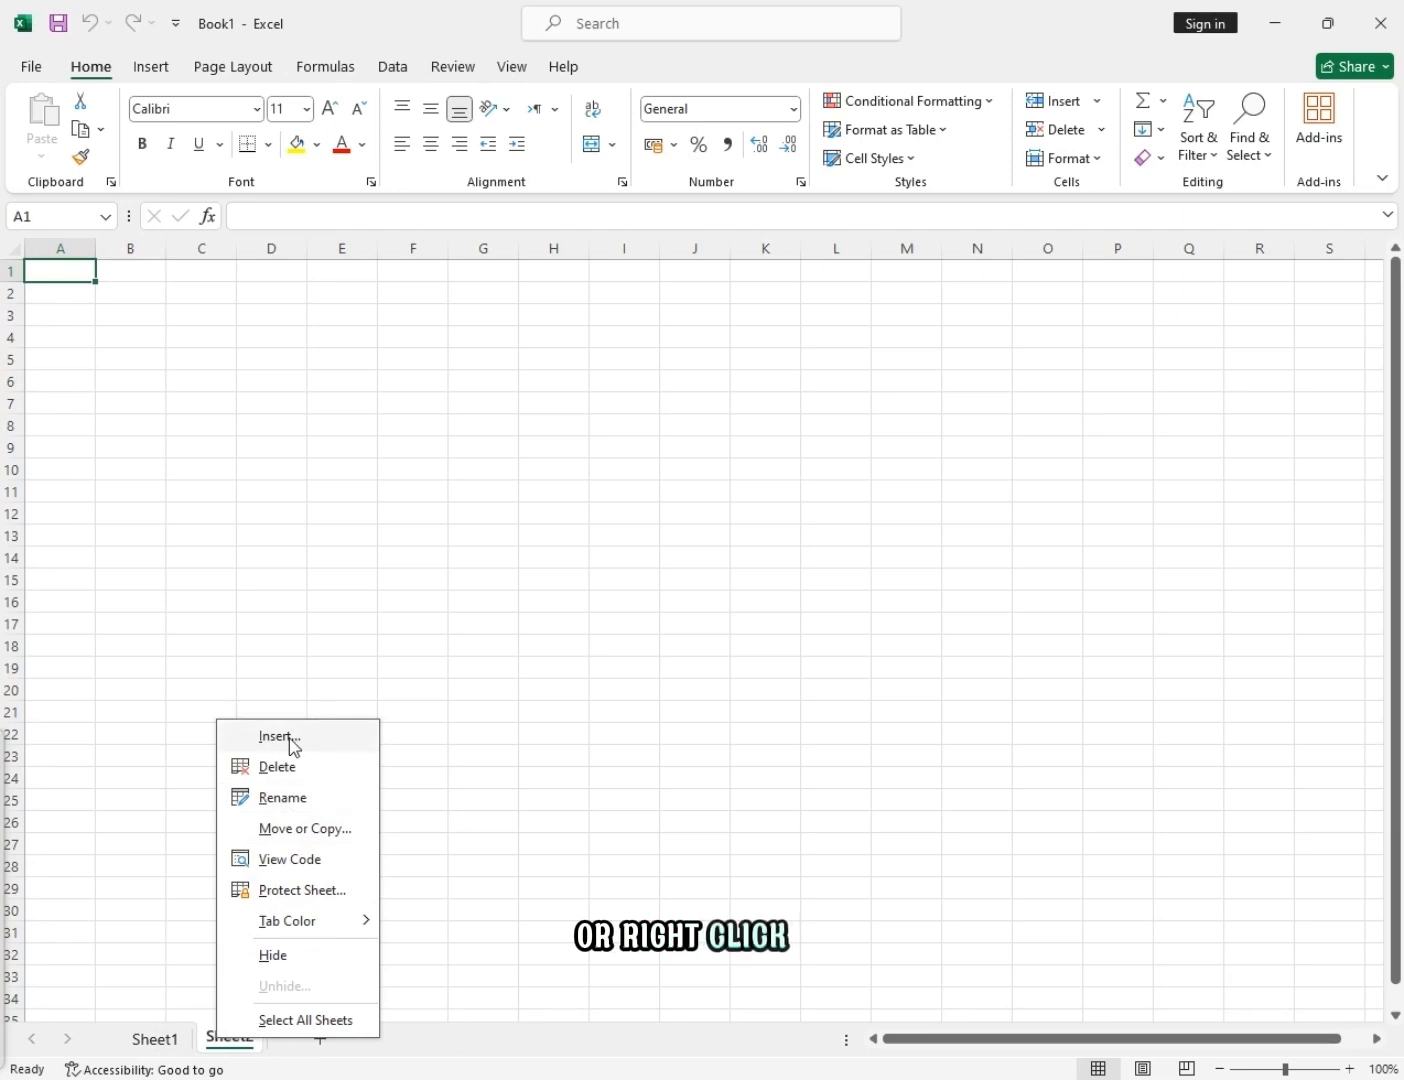
{"action": "left_click", "coordinate": [311, 745]}
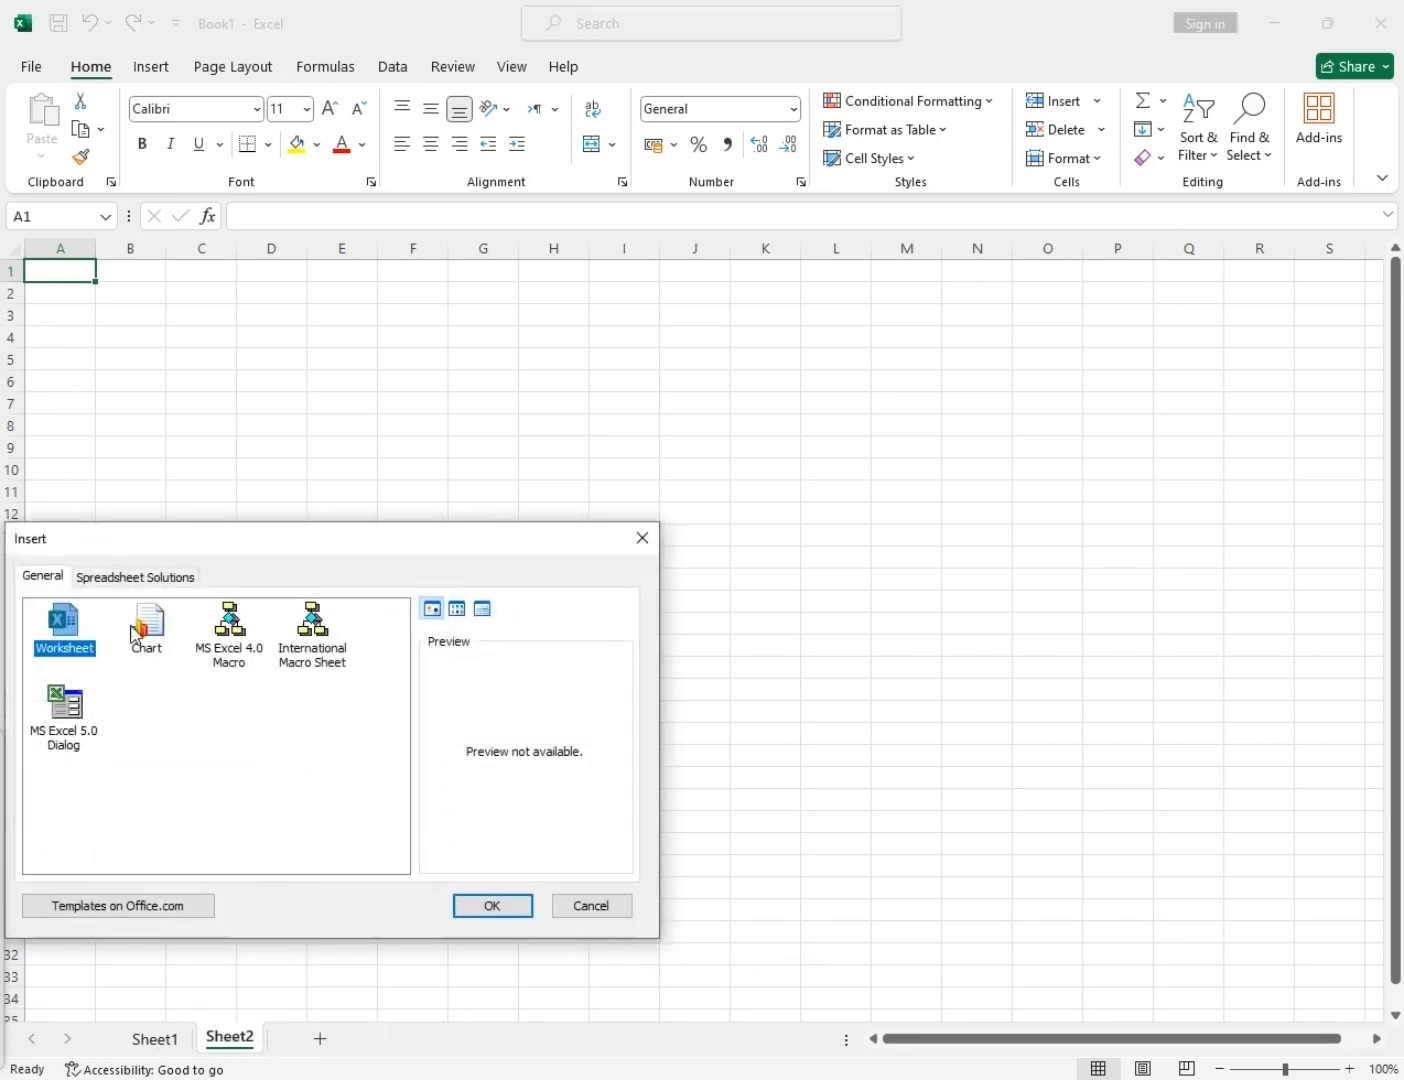
{"action": "left_click", "coordinate": [492, 905]}
{"action": "left_click", "coordinate": [298, 1045]}
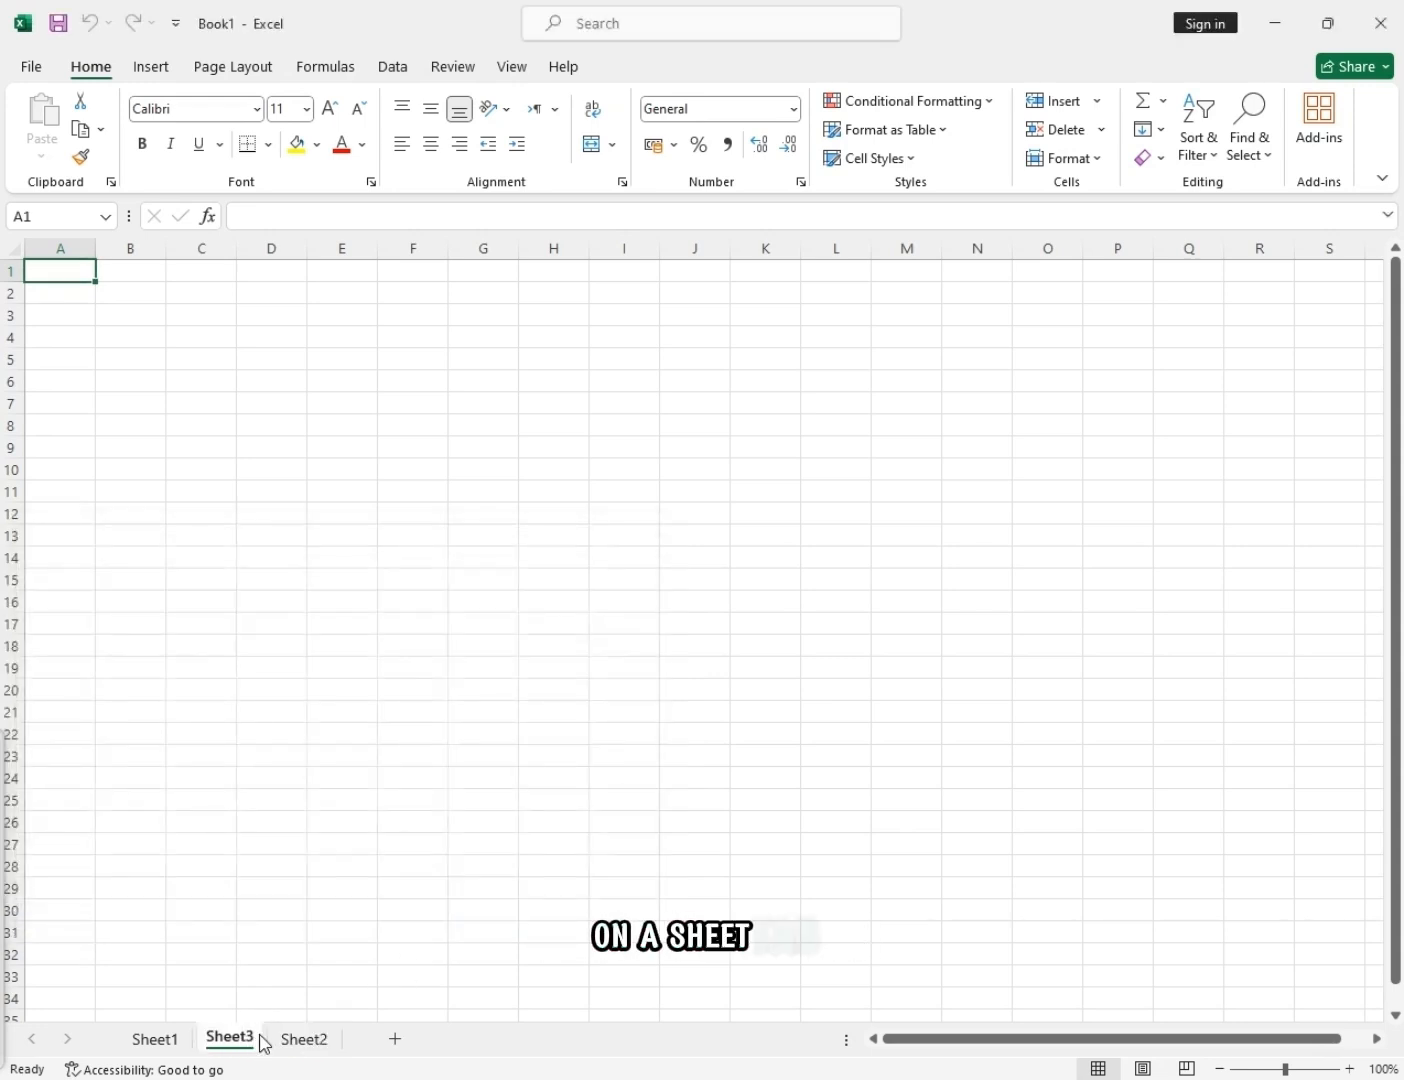
{"action": "right_click", "coordinate": [235, 1040]}
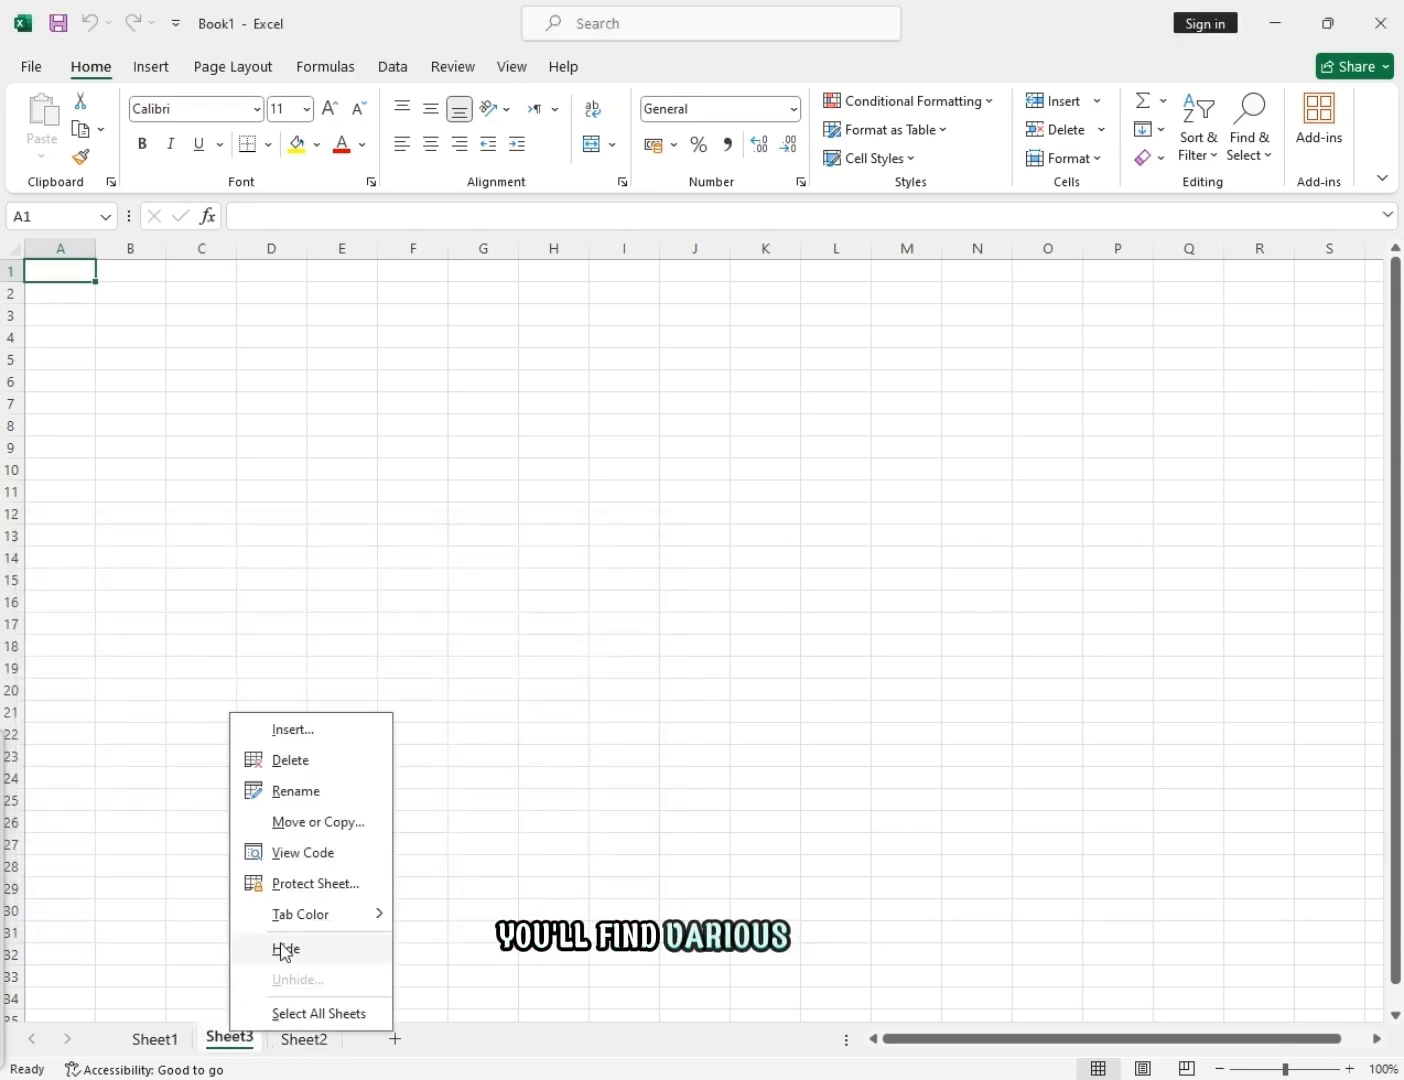
{"action": "left_click", "coordinate": [276, 764]}
Rename Sheet2 as Page 1.
{"action": "right_click", "coordinate": [235, 1045]}
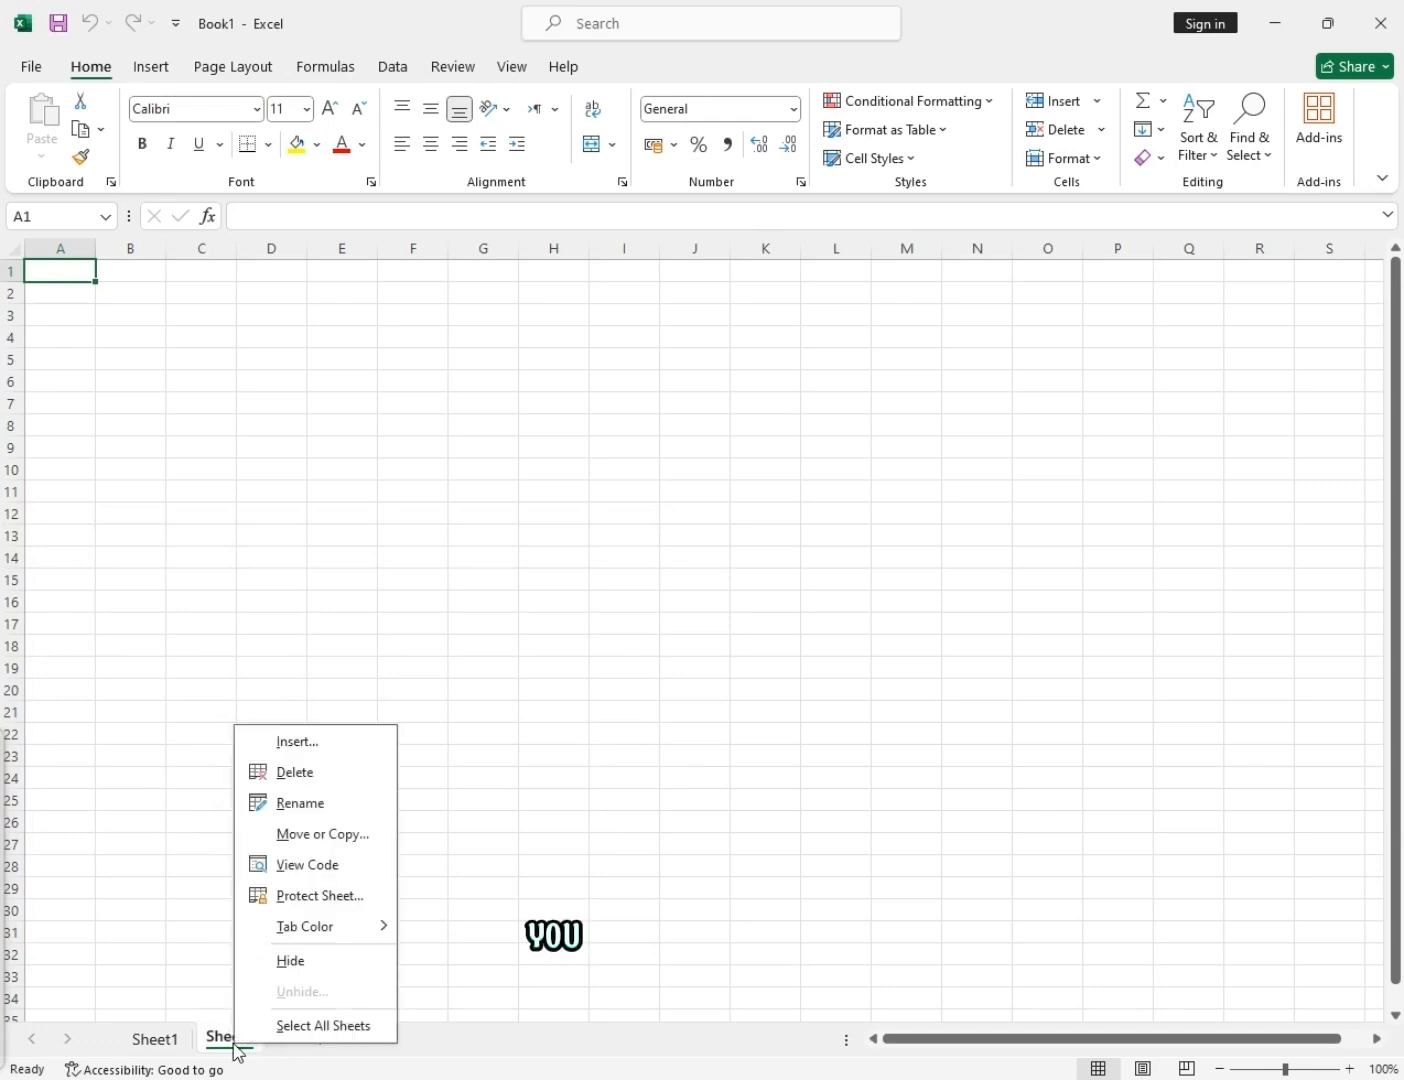
{"action": "left_click", "coordinate": [294, 810]}
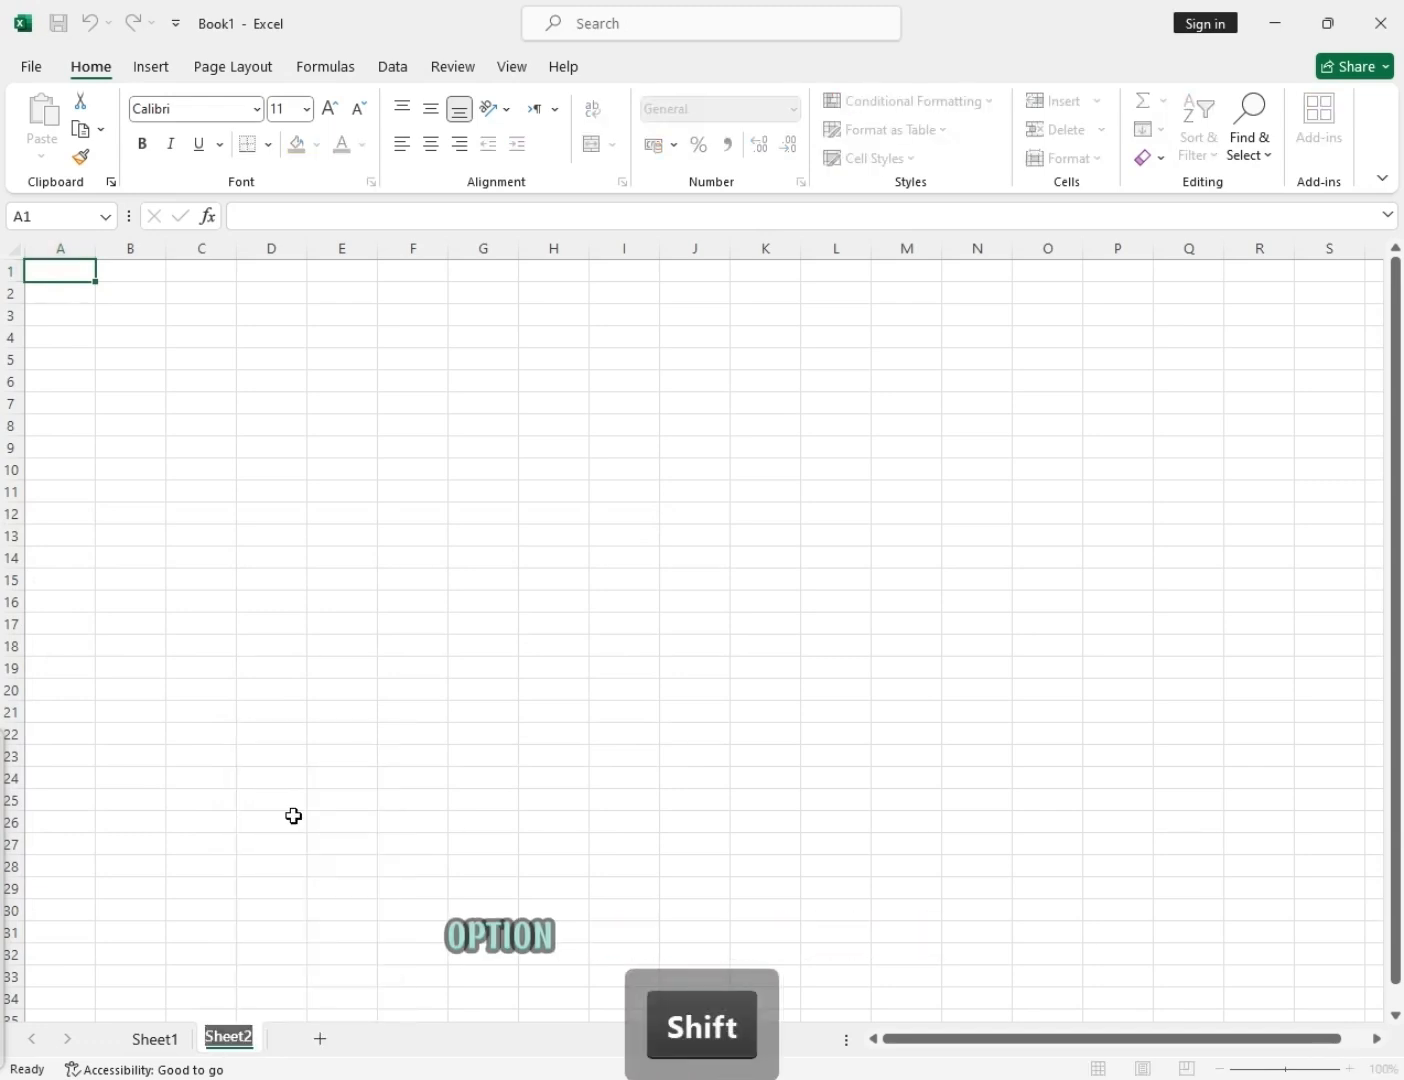
{"action": "type", "text": "P"}
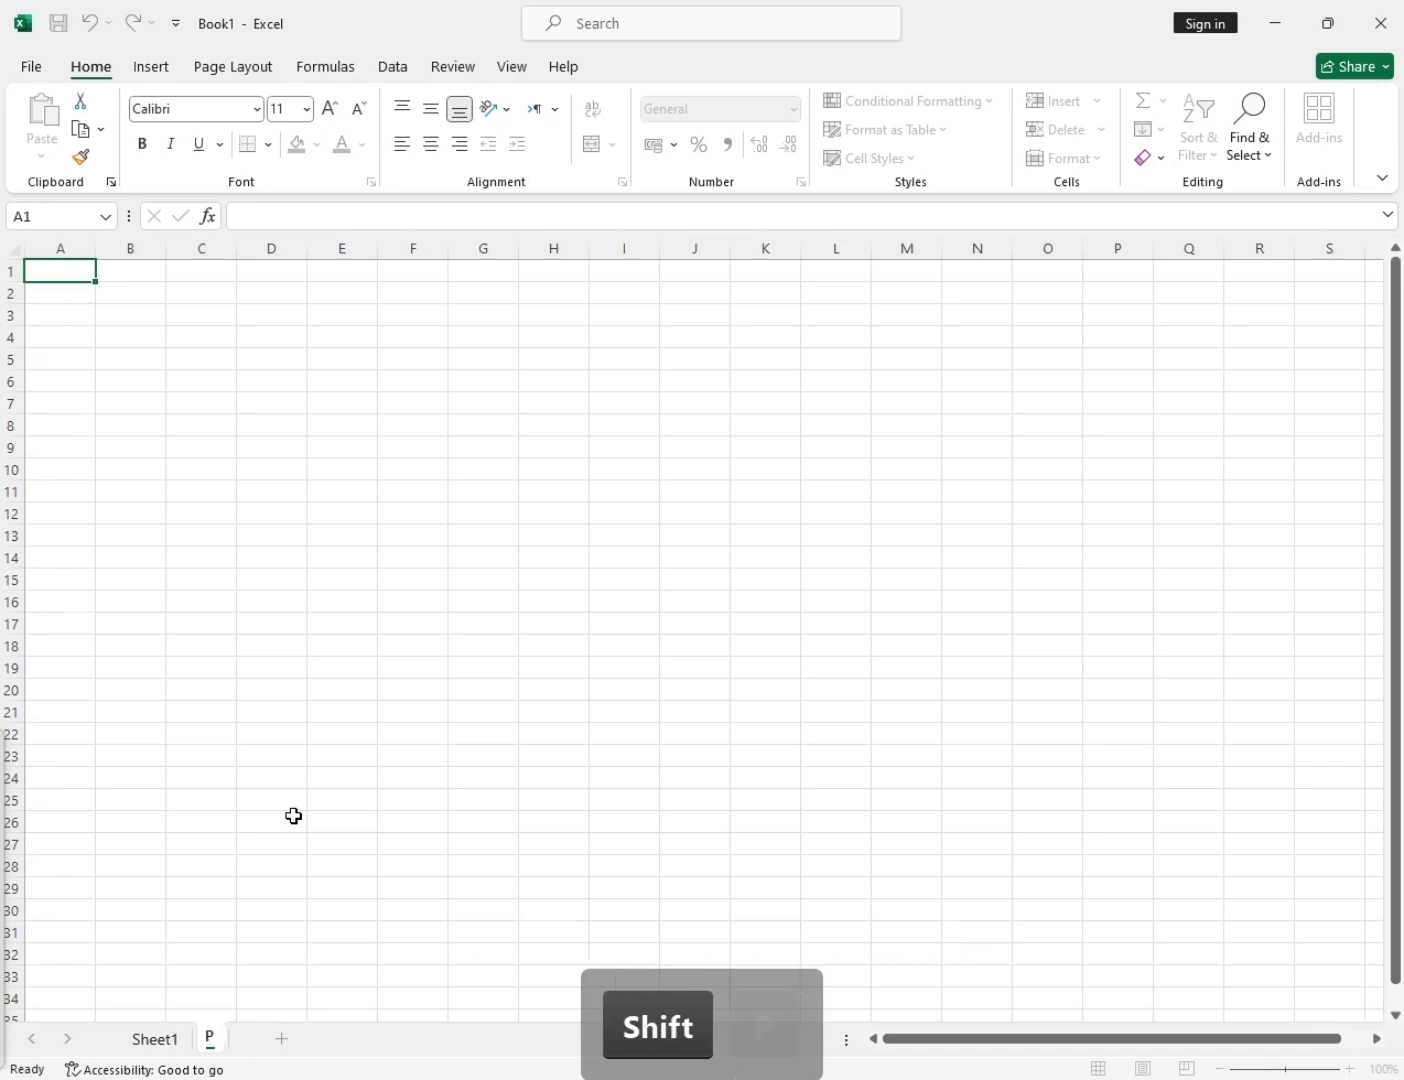
{"action": "type", "text": "age 1"}
{"action": "key", "text": "Return"}
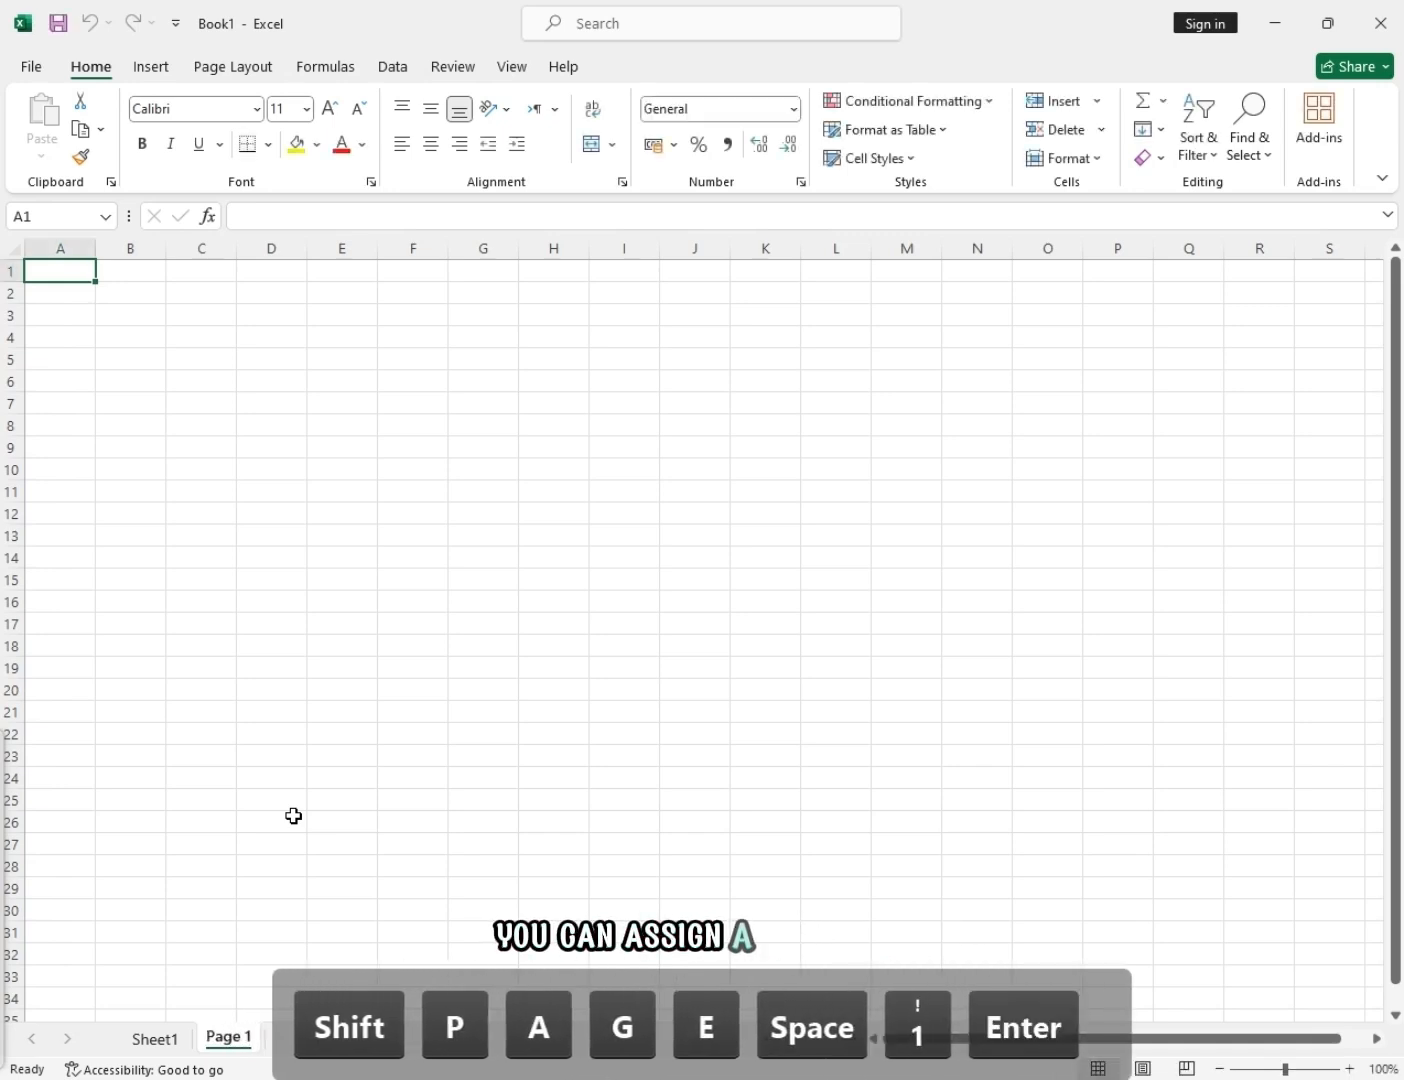
Give the Page 1 worksheet a dark blue theme tab color.
{"action": "right_click", "coordinate": [244, 1047]}
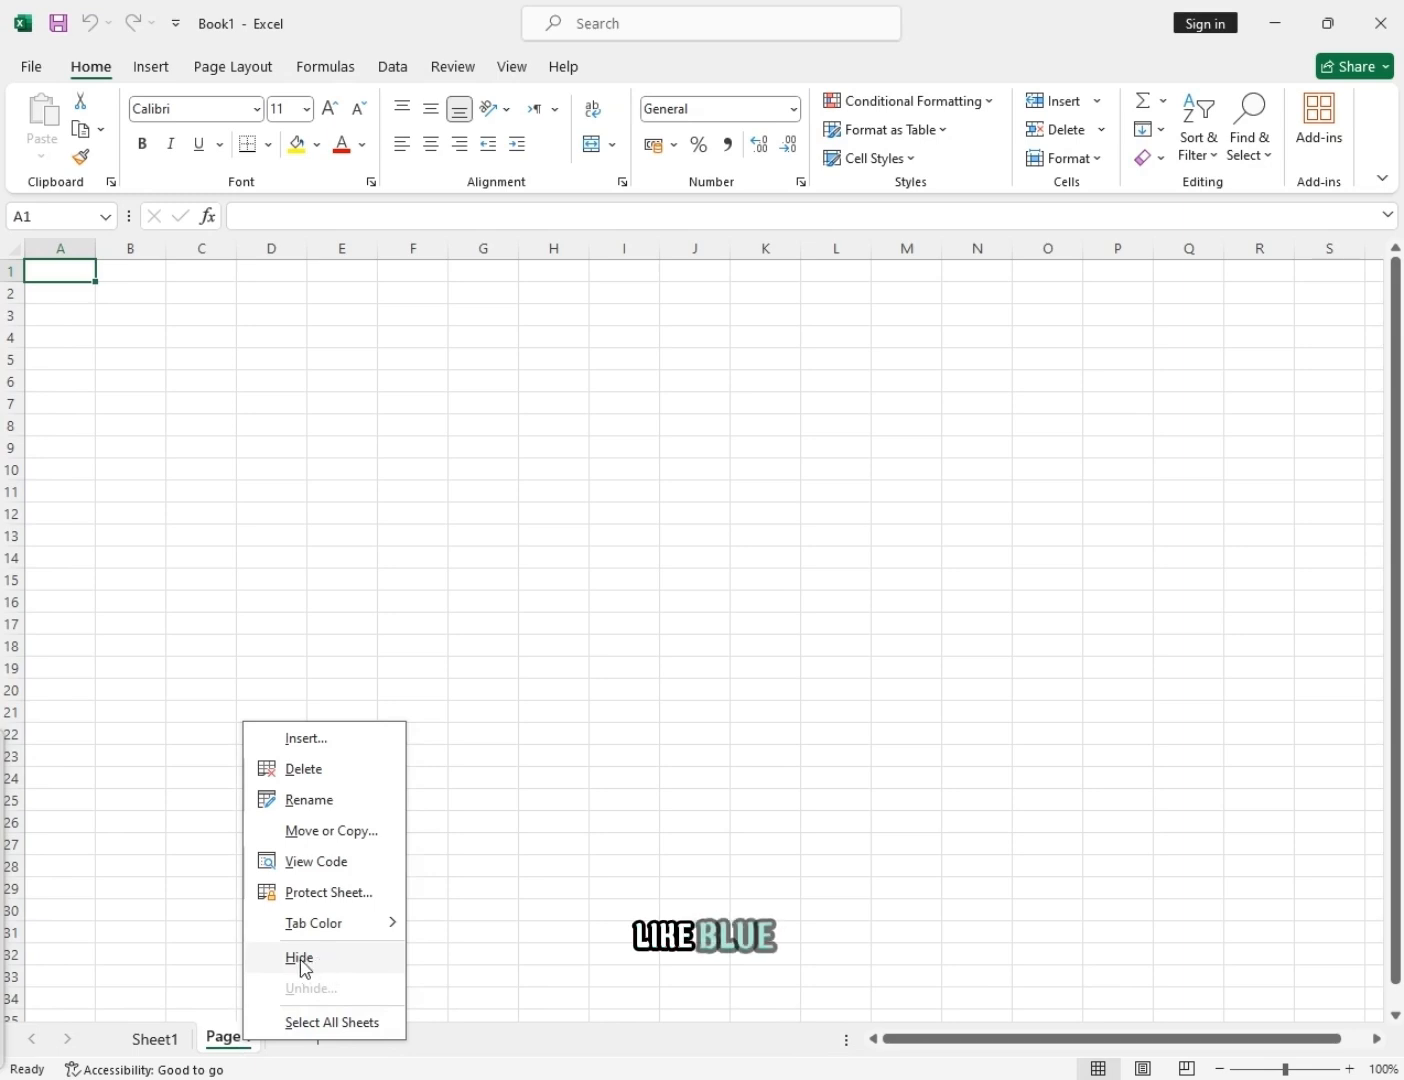
{"action": "mouse_move", "coordinate": [353, 932]}
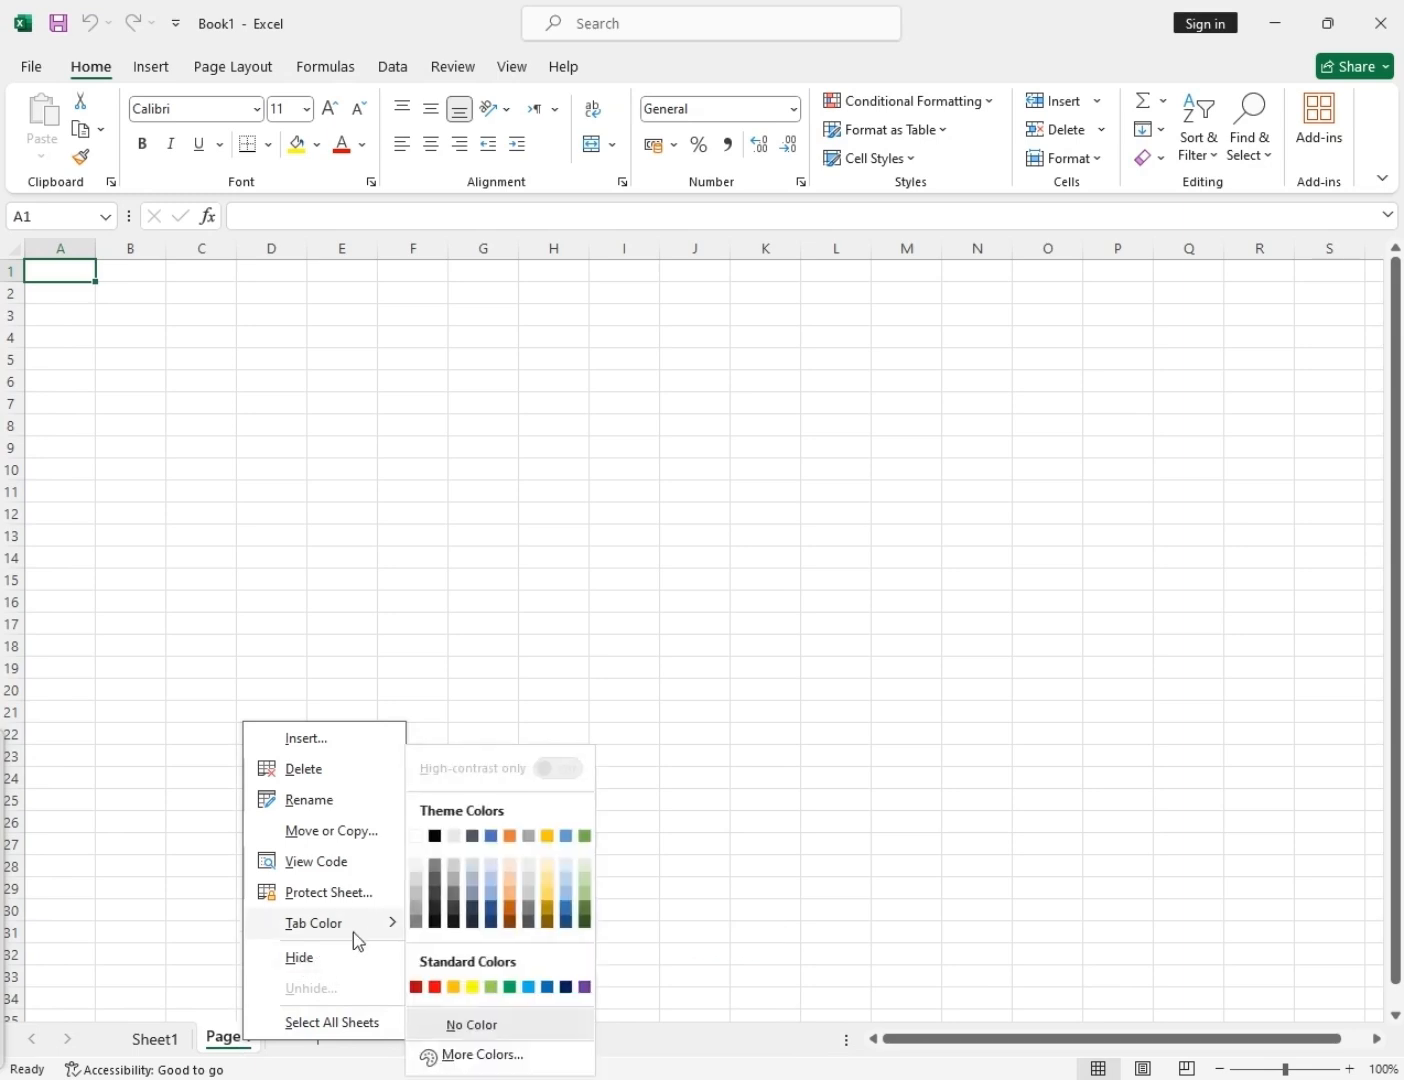
{"action": "left_click", "coordinate": [491, 919]}
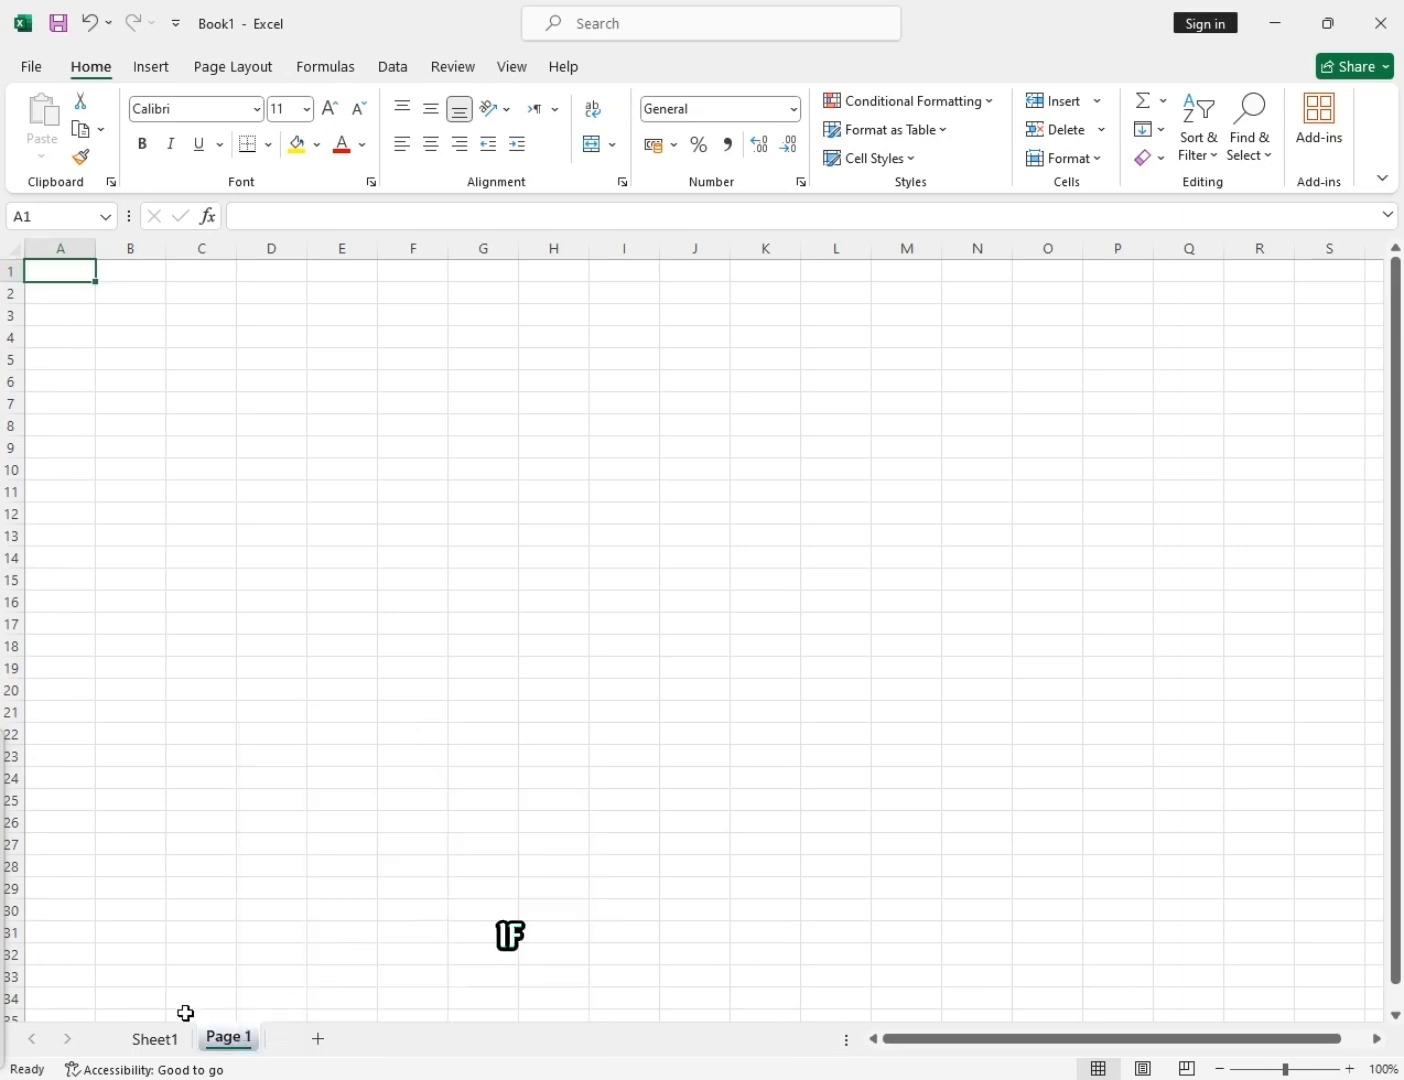
Hide the Page 1 worksheet.
{"action": "left_click", "coordinate": [150, 1045]}
{"action": "right_click", "coordinate": [226, 1043]}
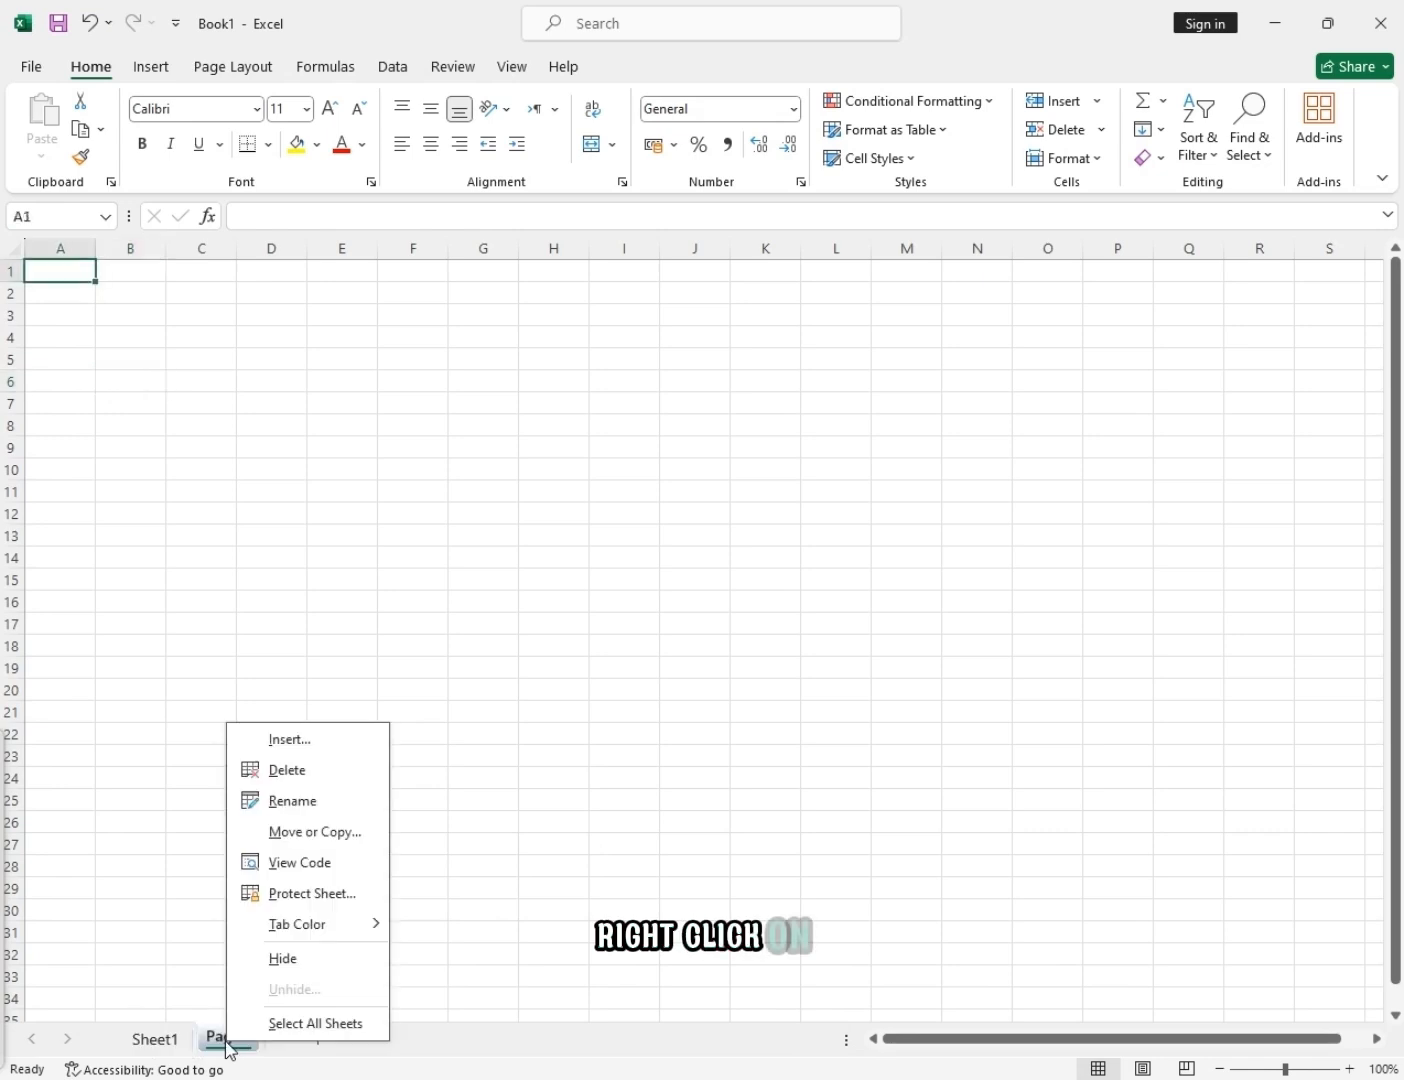
{"action": "left_click", "coordinate": [285, 962]}
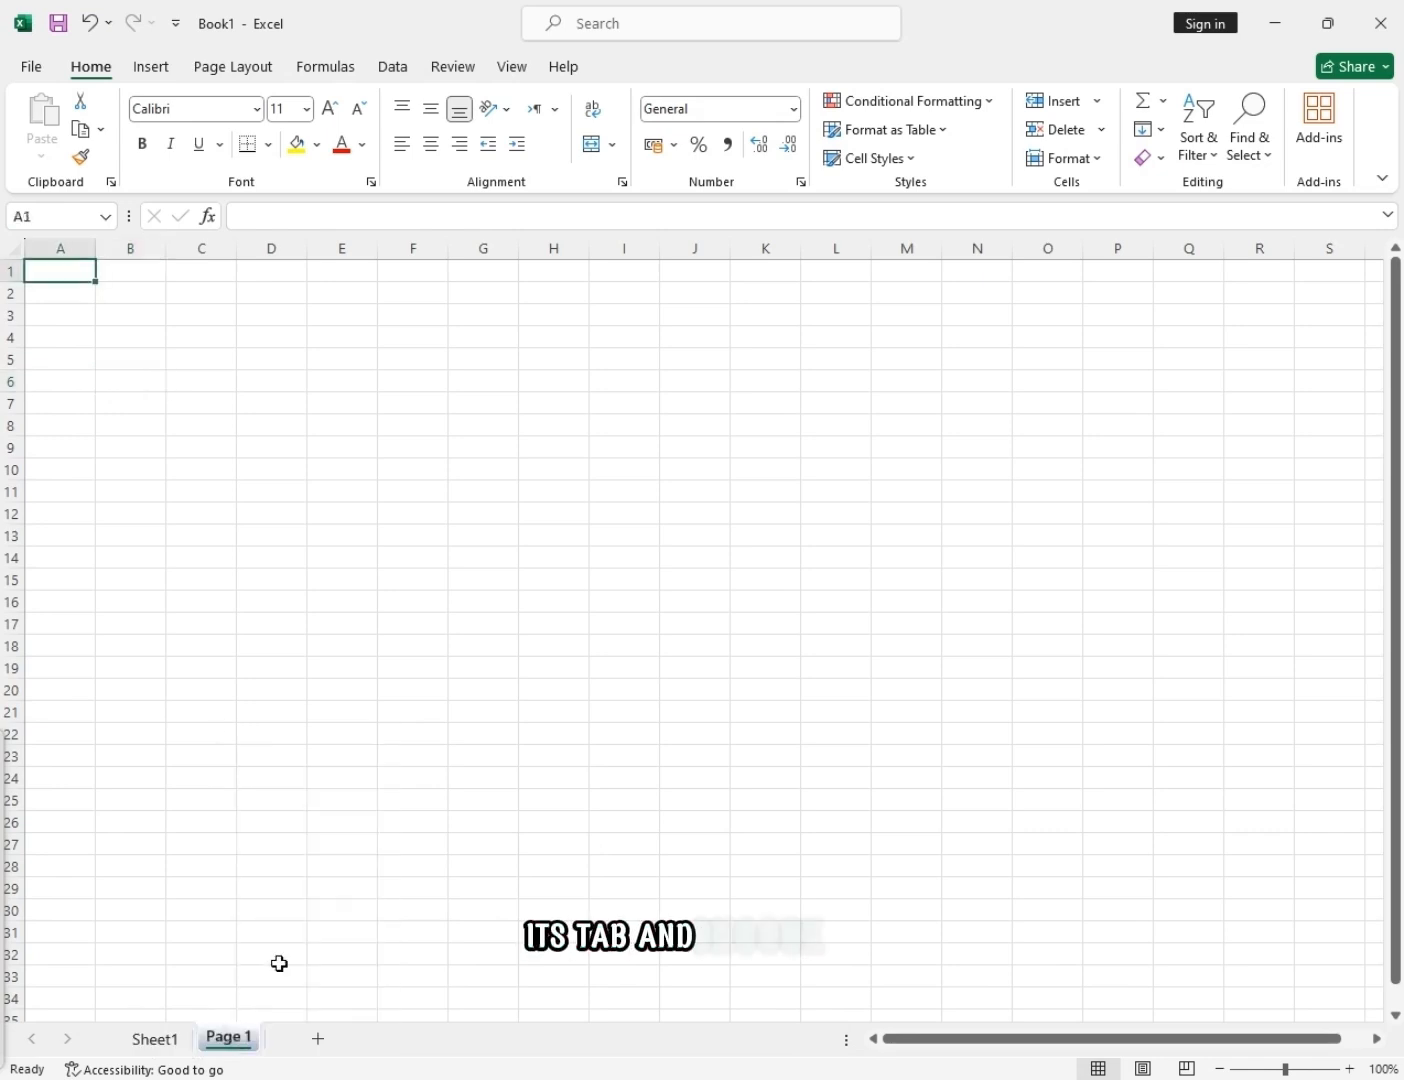
Unhide the Page 1 worksheet and move it before Sheet1.
{"action": "right_click", "coordinate": [171, 1039]}
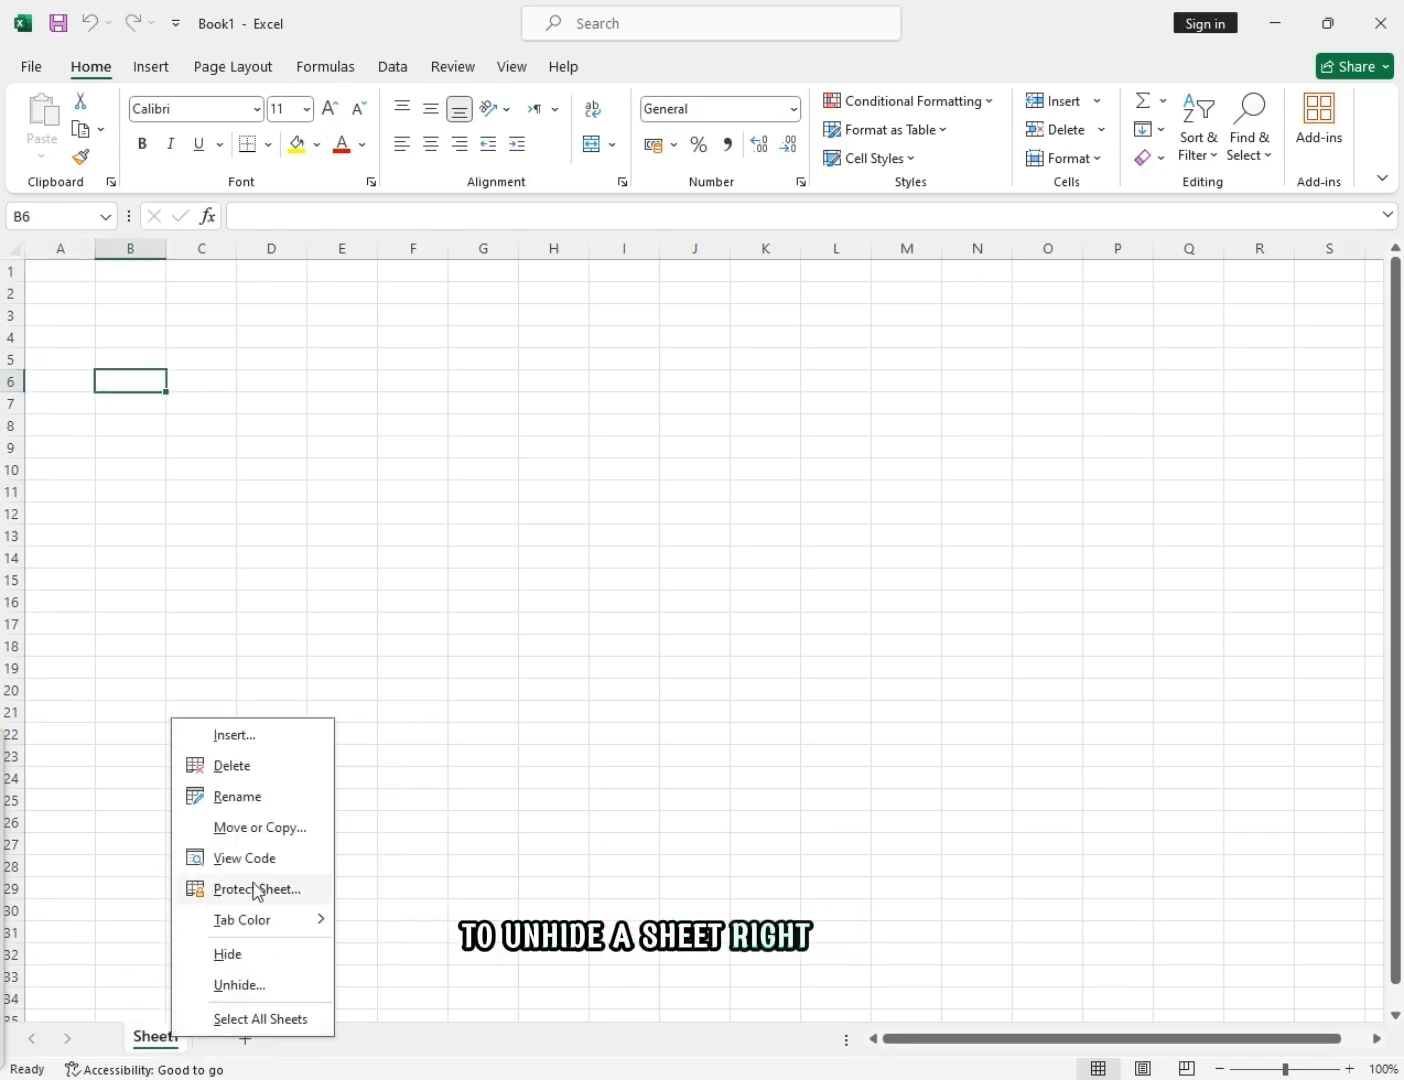
{"action": "left_click", "coordinate": [239, 985]}
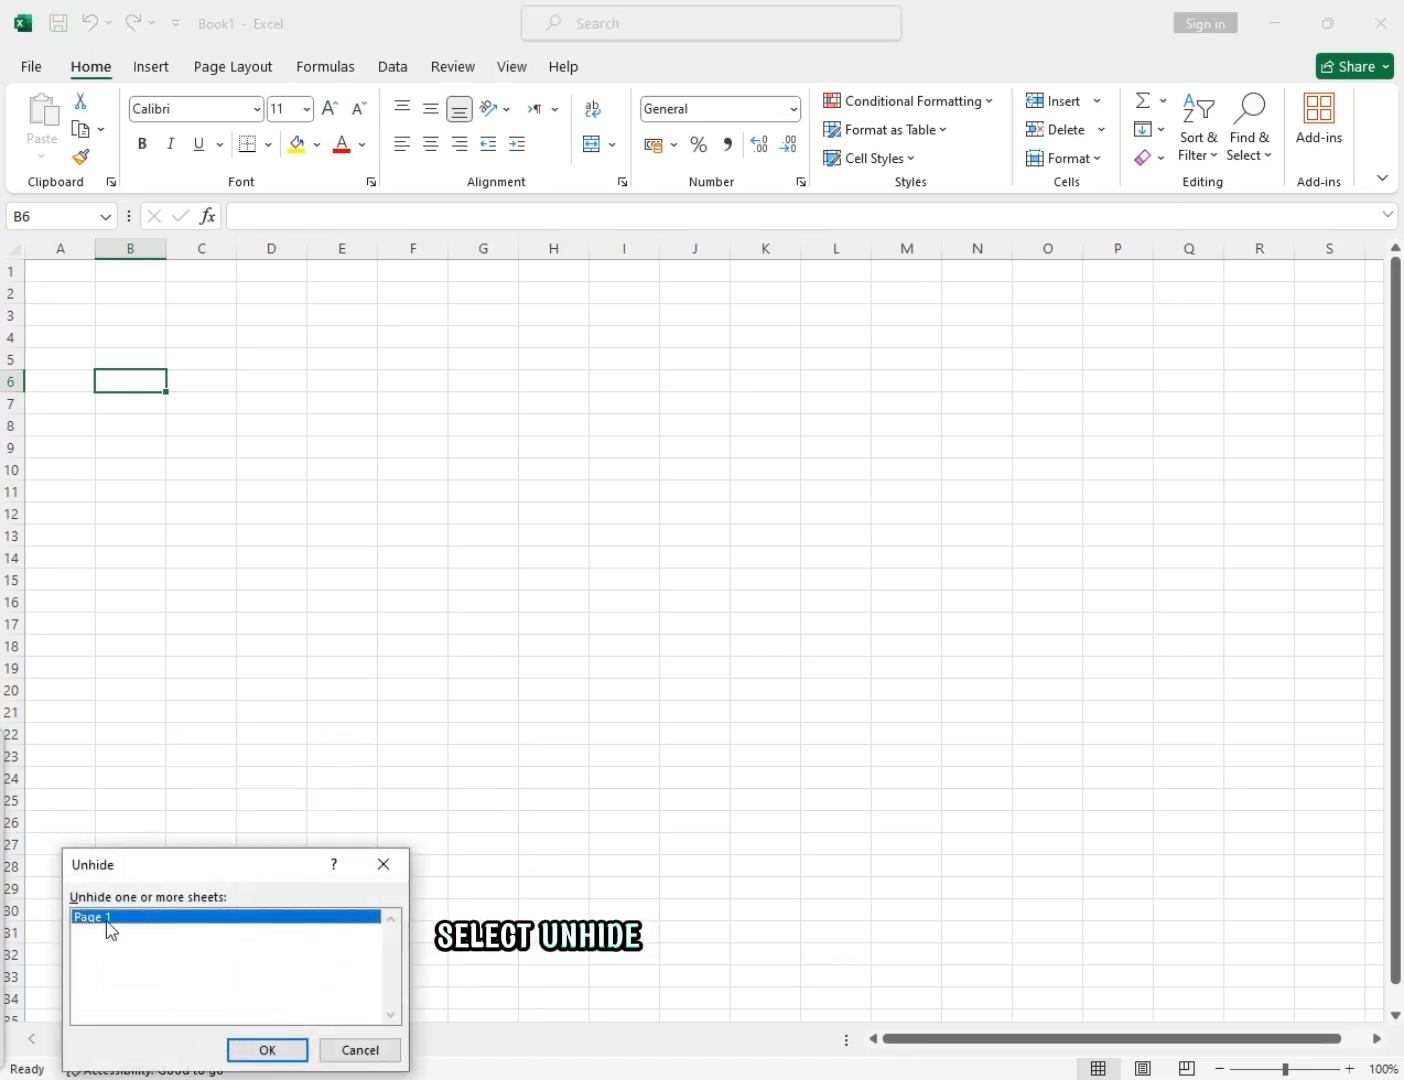
{"action": "left_click", "coordinate": [250, 1050]}
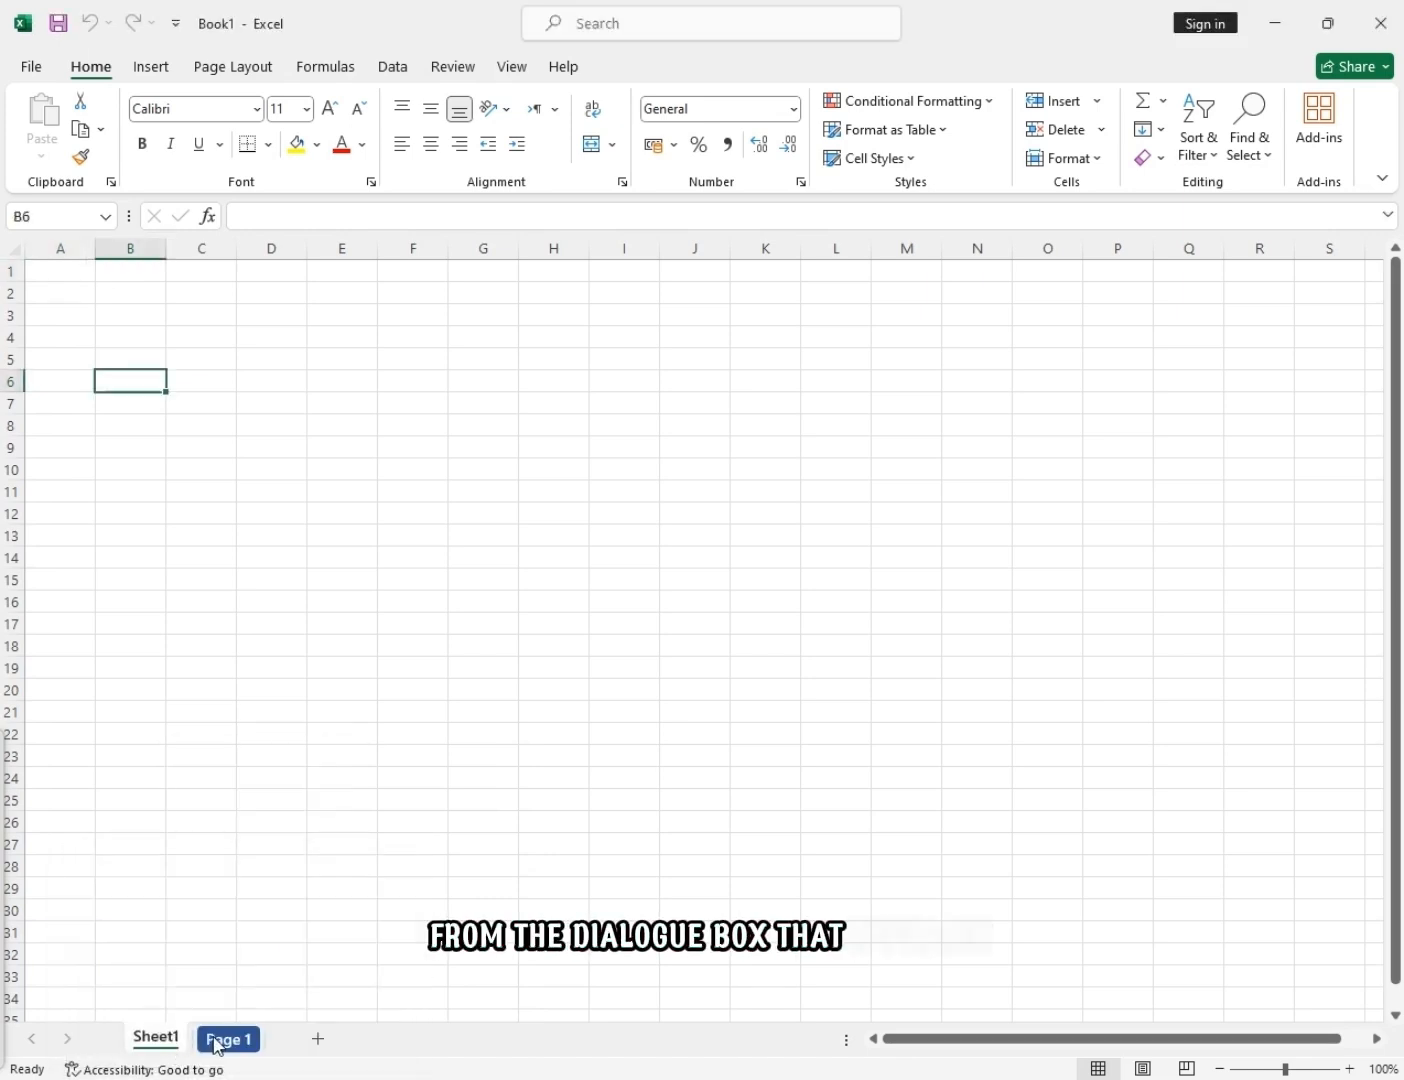
{"action": "left_click_drag", "start_coordinate": [213, 1042], "coordinate": [144, 1021]}
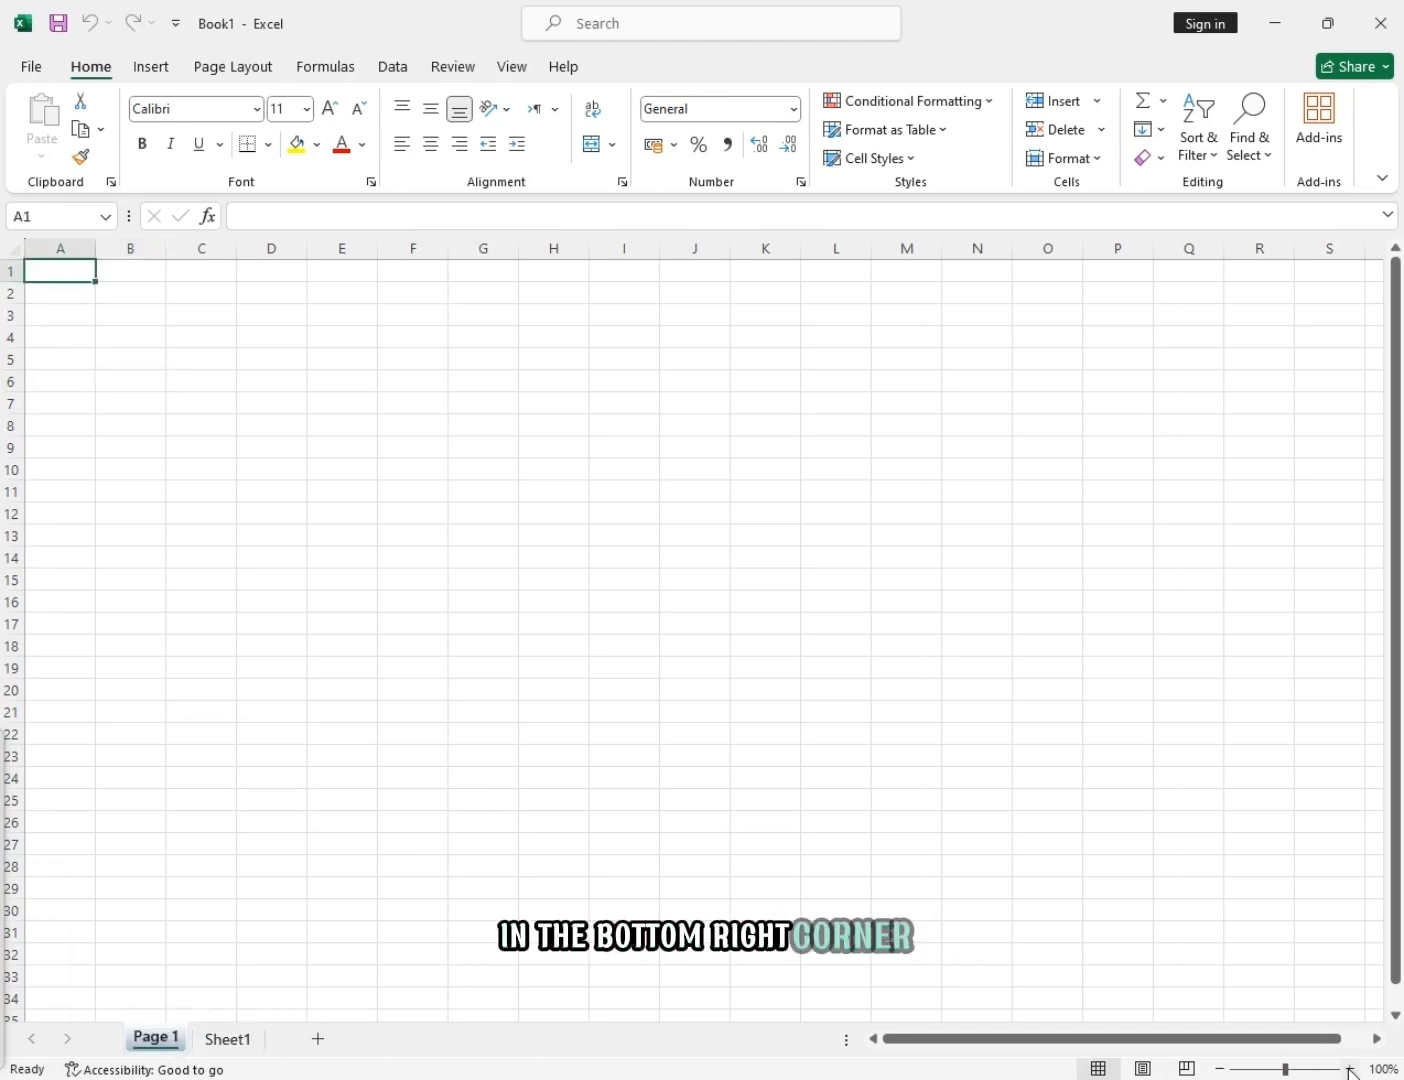
Zoom the Page 1 worksheet in to 190%.
{"action": "left_click", "coordinate": [1350, 1070]}
{"action": "left_click", "coordinate": [1350, 1069]}
{"action": "left_click", "coordinate": [1351, 1069]}
{"action": "left_click", "coordinate": [1350, 1070]}
{"action": "left_click", "coordinate": [1351, 1070]}
{"action": "left_click", "coordinate": [1350, 1069]}
{"action": "left_click", "coordinate": [1351, 1070]}
{"action": "left_click", "coordinate": [1351, 1070]}
{"action": "left_click", "coordinate": [1351, 1069]}
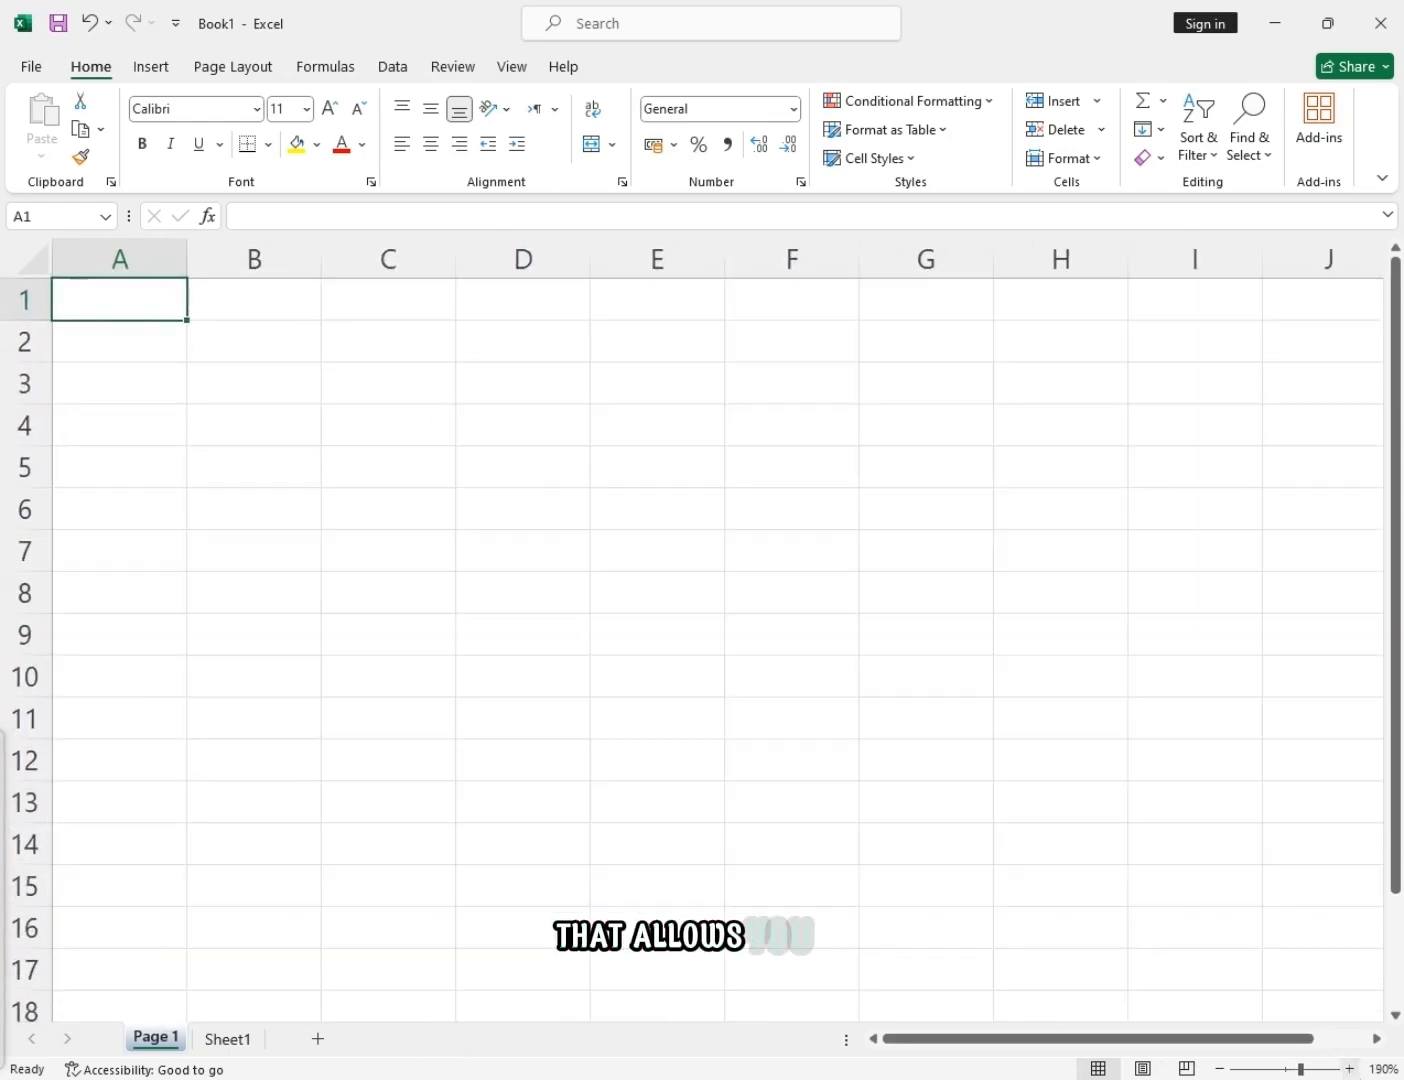
Zoom the Page 1 worksheet out to 90%.
{"action": "double_click", "coordinate": [1220, 1070]}
{"action": "left_click", "coordinate": [1219, 1070]}
{"action": "left_click", "coordinate": [1220, 1070]}
{"action": "left_click", "coordinate": [1220, 1070]}
{"action": "left_click", "coordinate": [1220, 1070]}
{"action": "left_click", "coordinate": [1219, 1069]}
{"action": "left_click", "coordinate": [1220, 1069]}
{"action": "left_click", "coordinate": [1220, 1070]}
{"action": "left_click", "coordinate": [1220, 1070]}
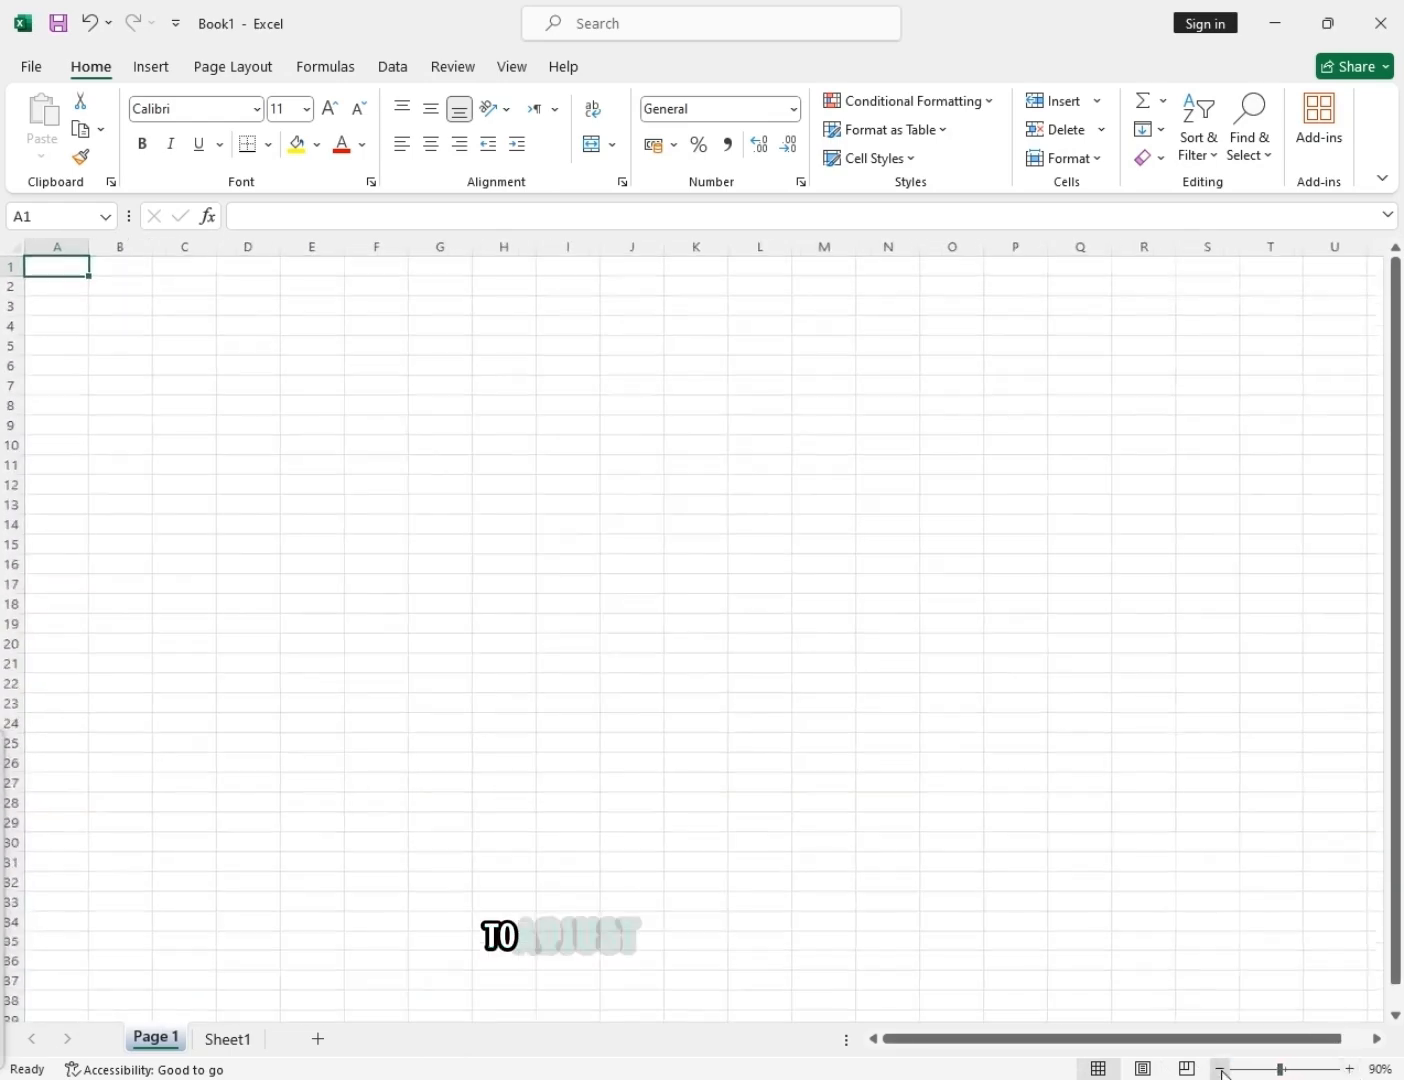
Set the zoom level of the Page 1 worksheet to 140%.
{"action": "left_click", "coordinate": [1350, 1070]}
{"action": "left_click", "coordinate": [1351, 1070]}
{"action": "left_click", "coordinate": [1350, 1069]}
{"action": "left_click", "coordinate": [1350, 1069]}
{"action": "left_click", "coordinate": [1351, 1070]}
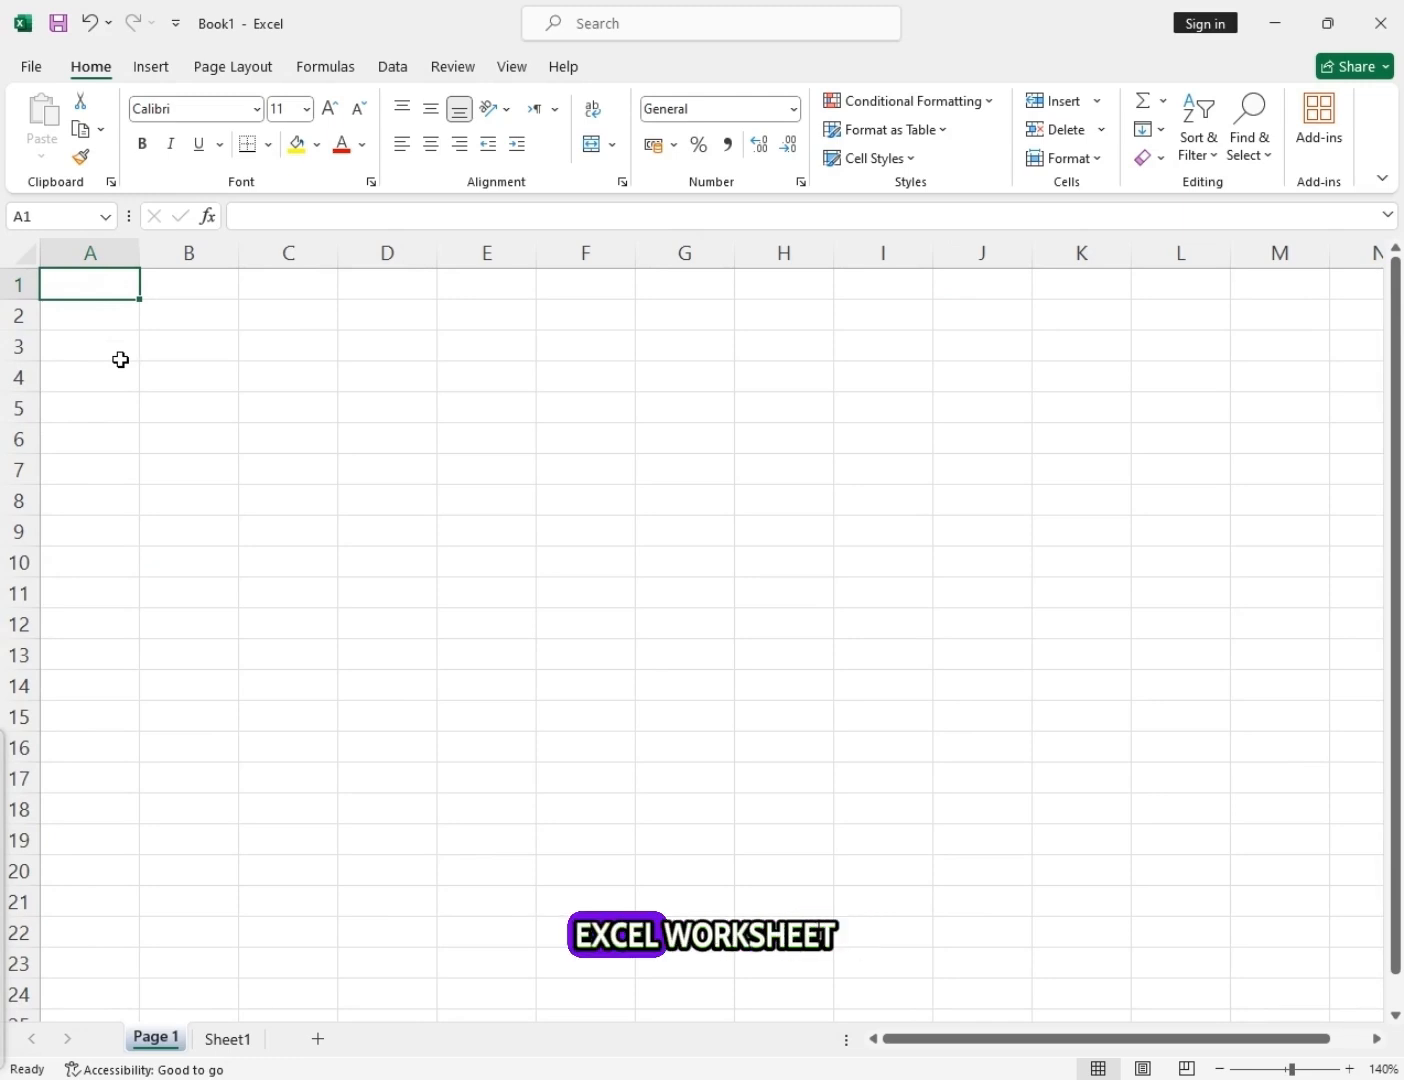
Enter the column headers Sr#, Name and City in cells A1 to C1.
{"action": "type", "text": "Sr"}
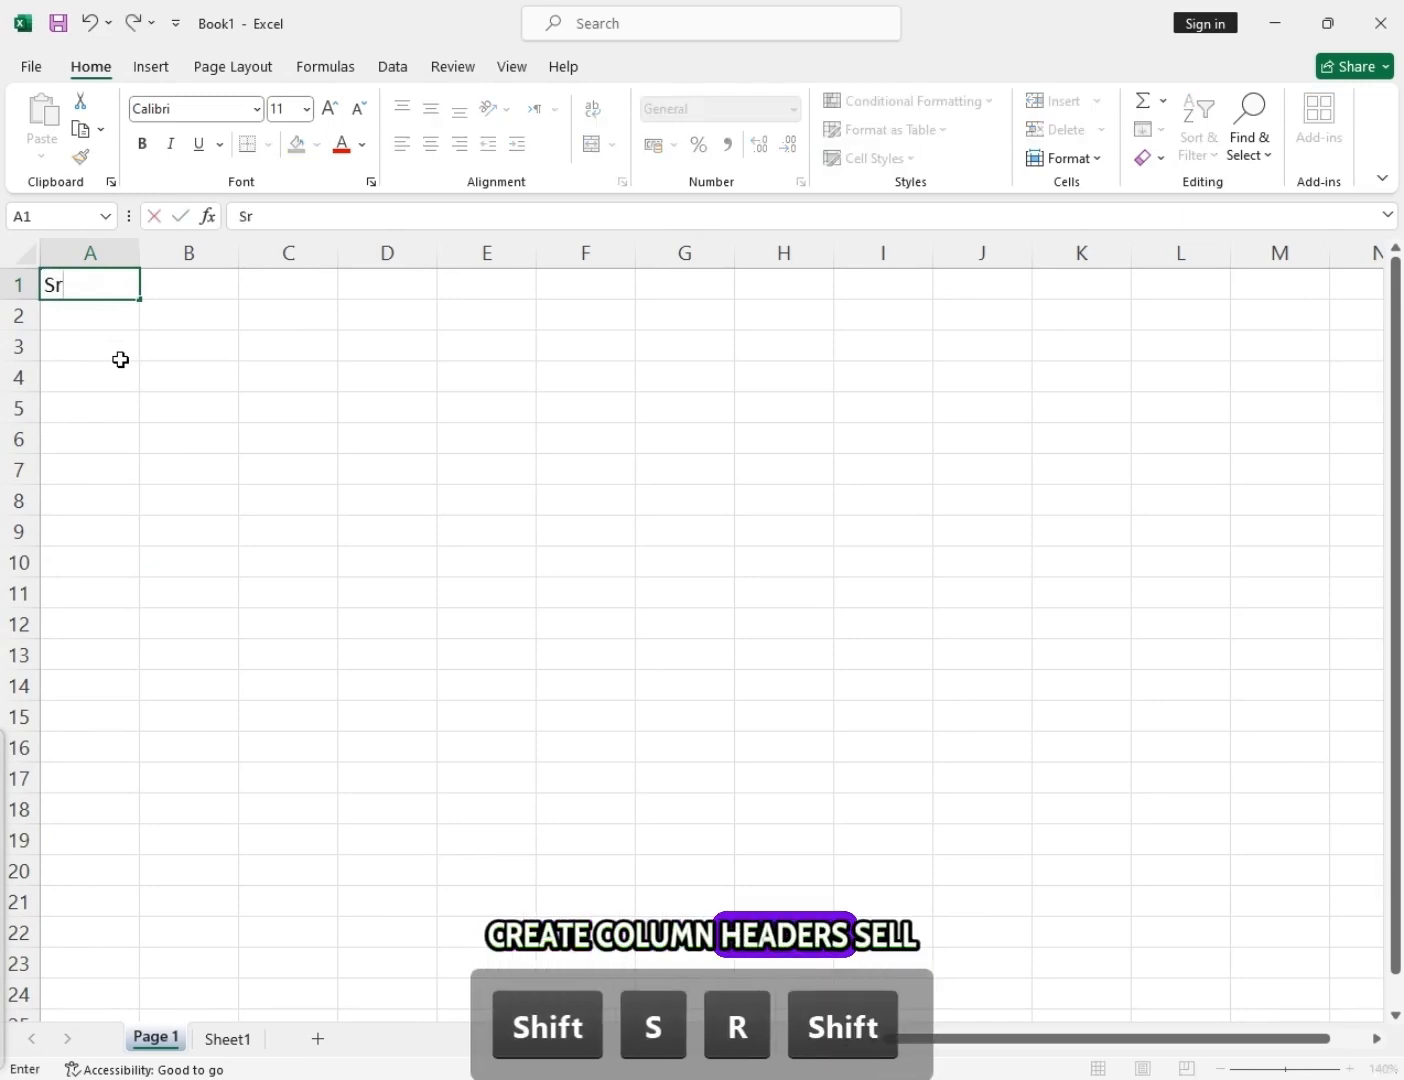
{"action": "type", "text": "#"}
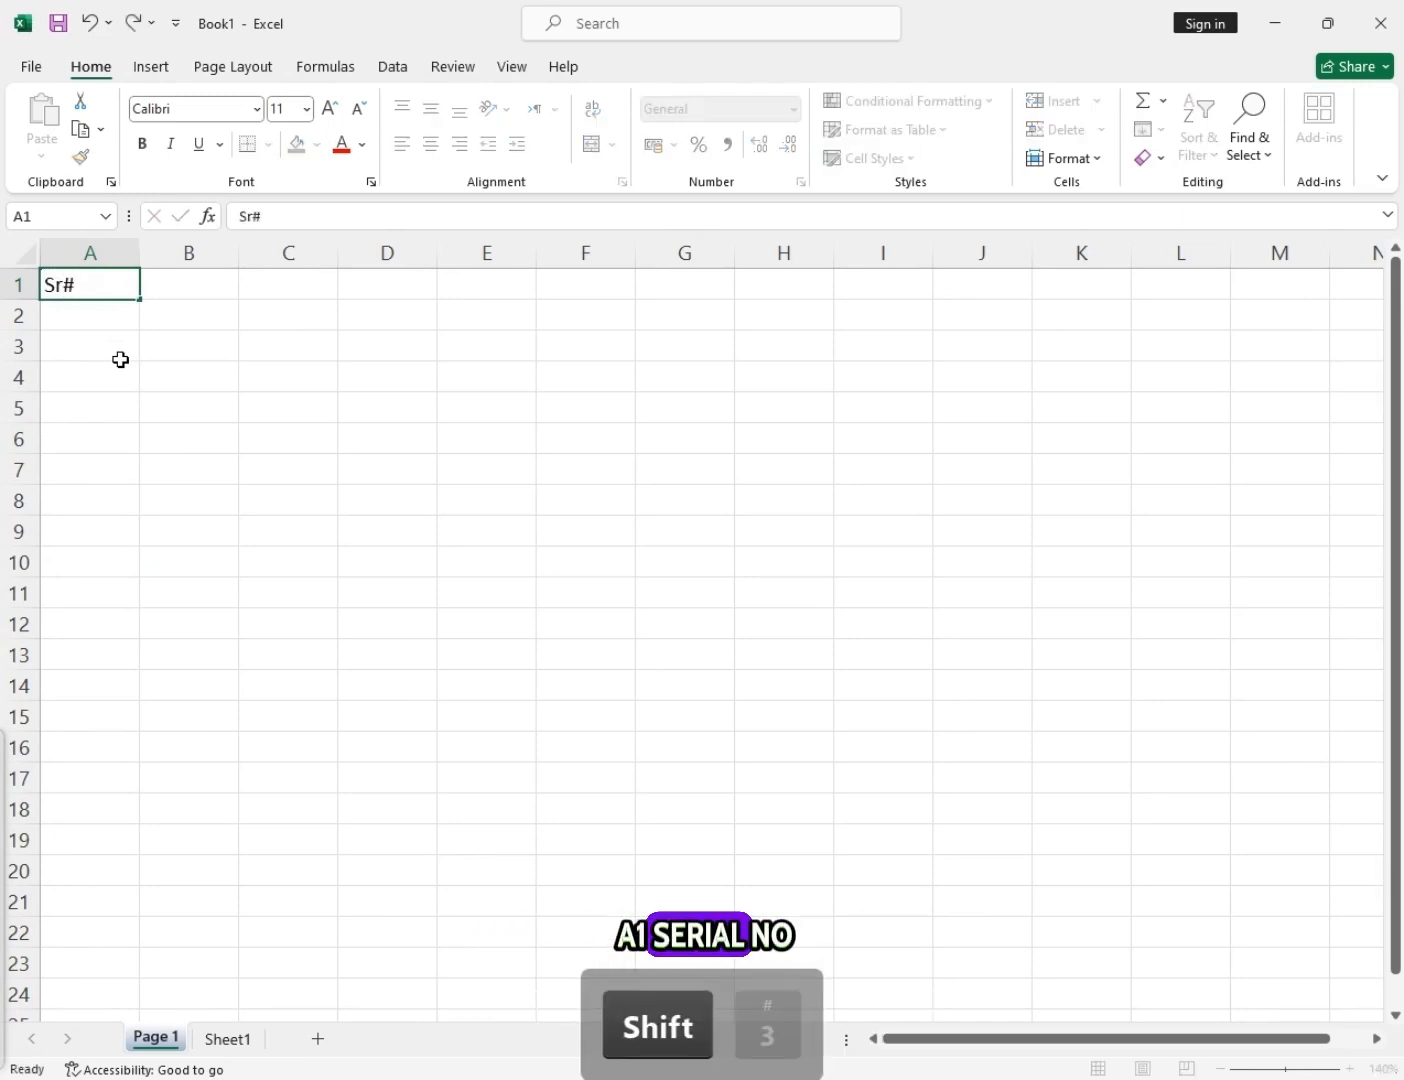
{"action": "key", "text": "Tab"}
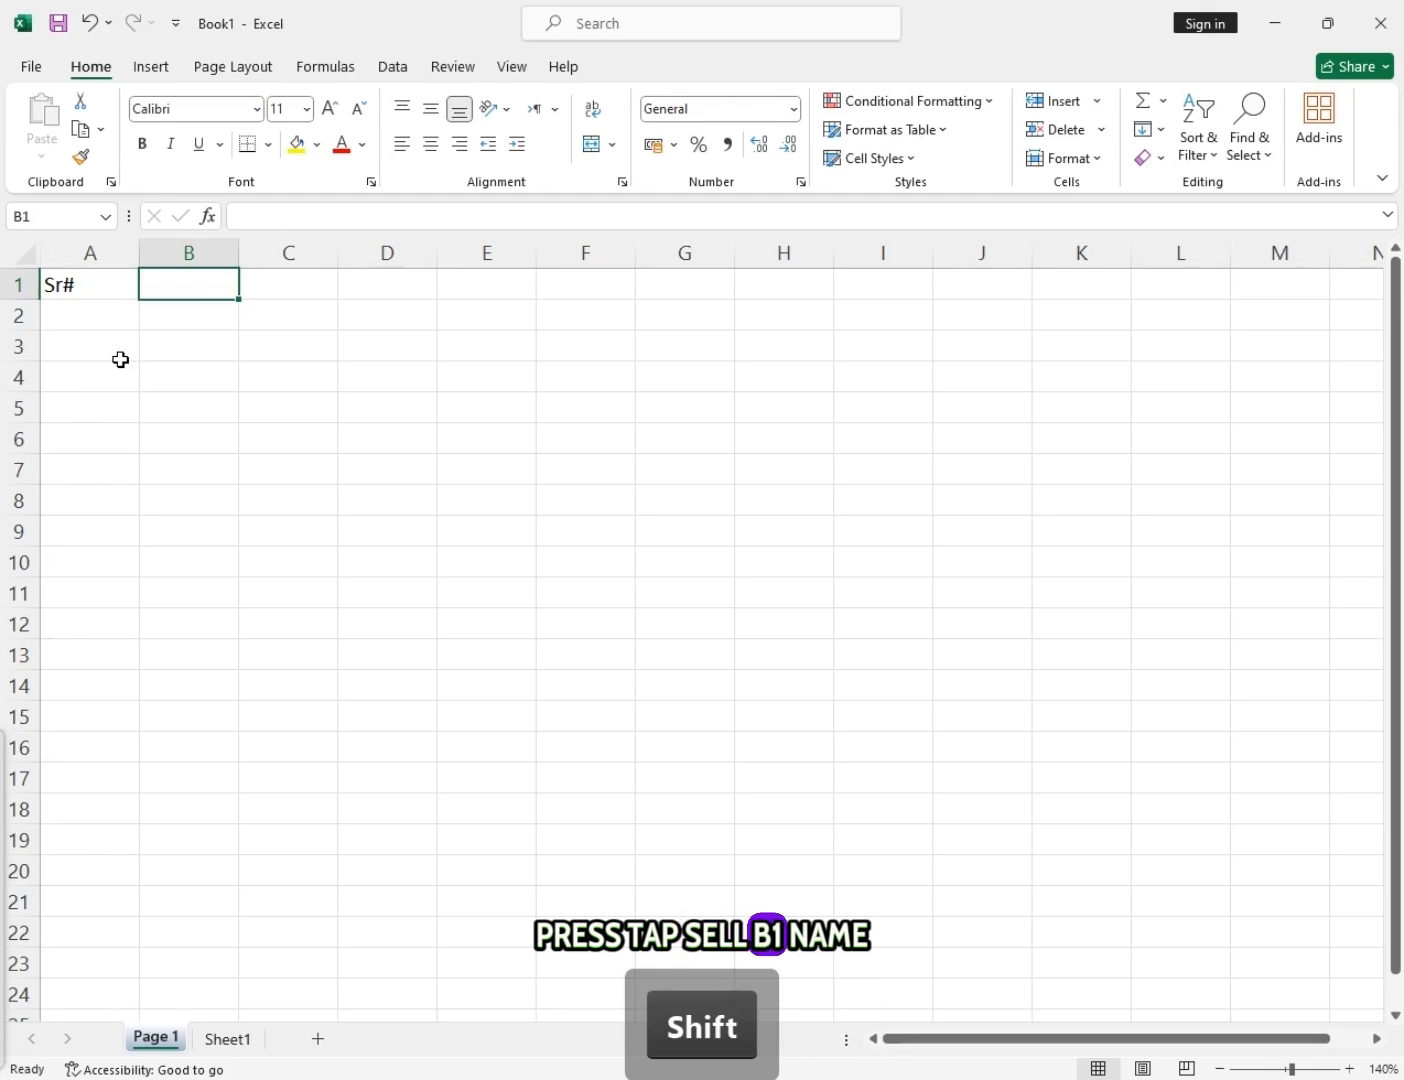
{"action": "type", "text": "Name"}
{"action": "key", "text": "Tab"}
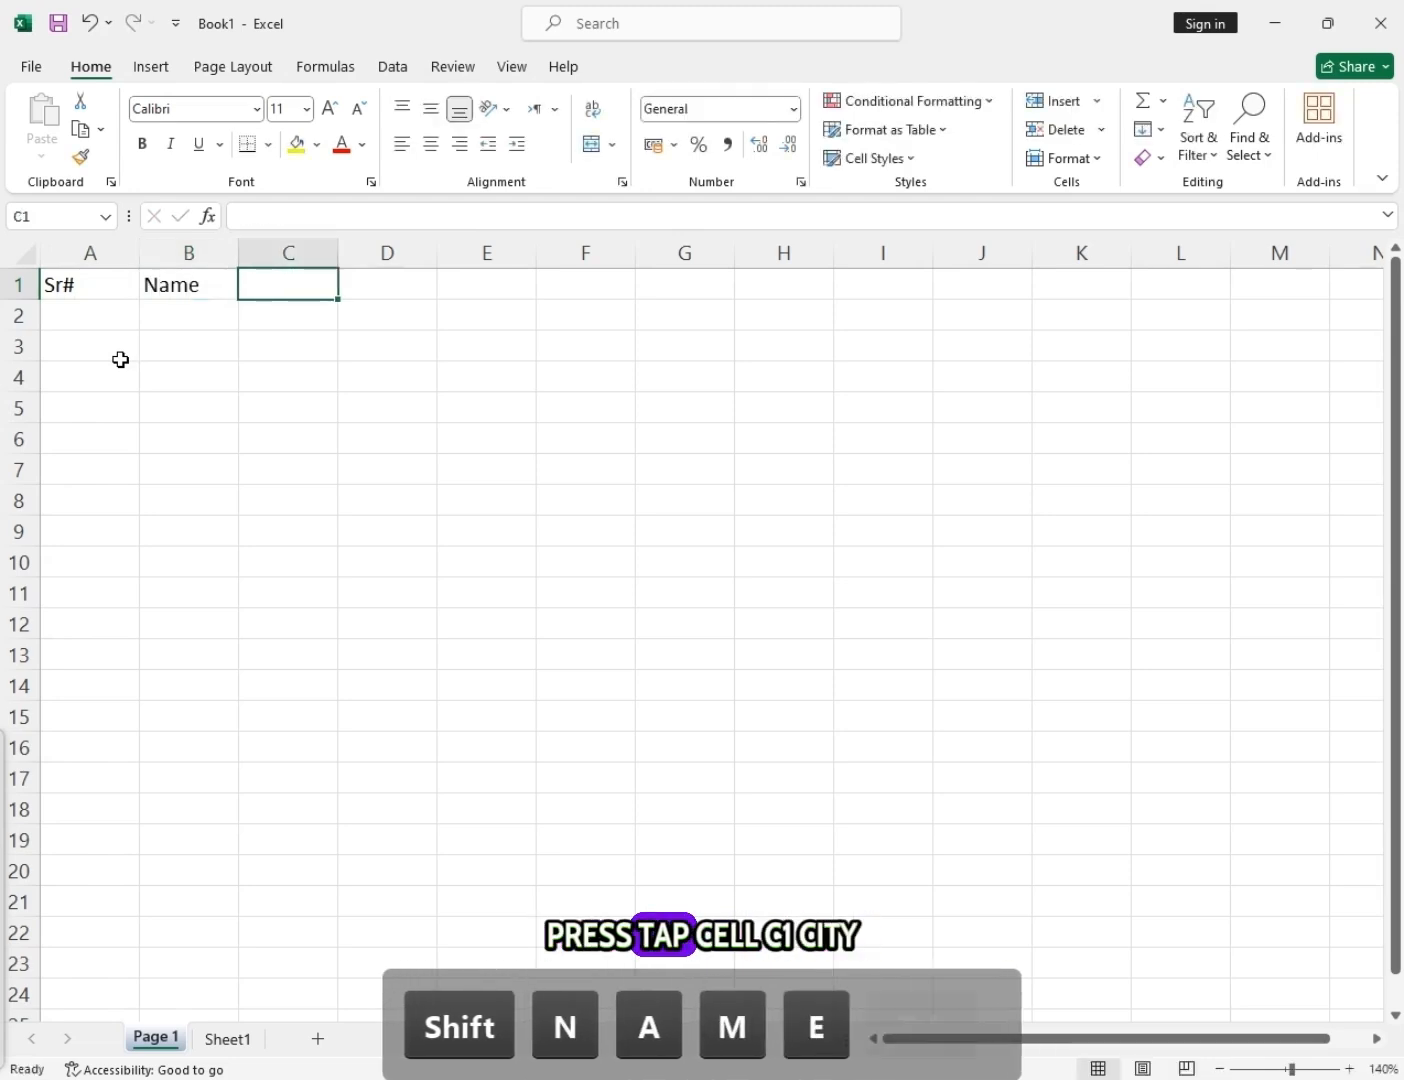
{"action": "type", "text": "City"}
{"action": "key", "text": "Tab"}
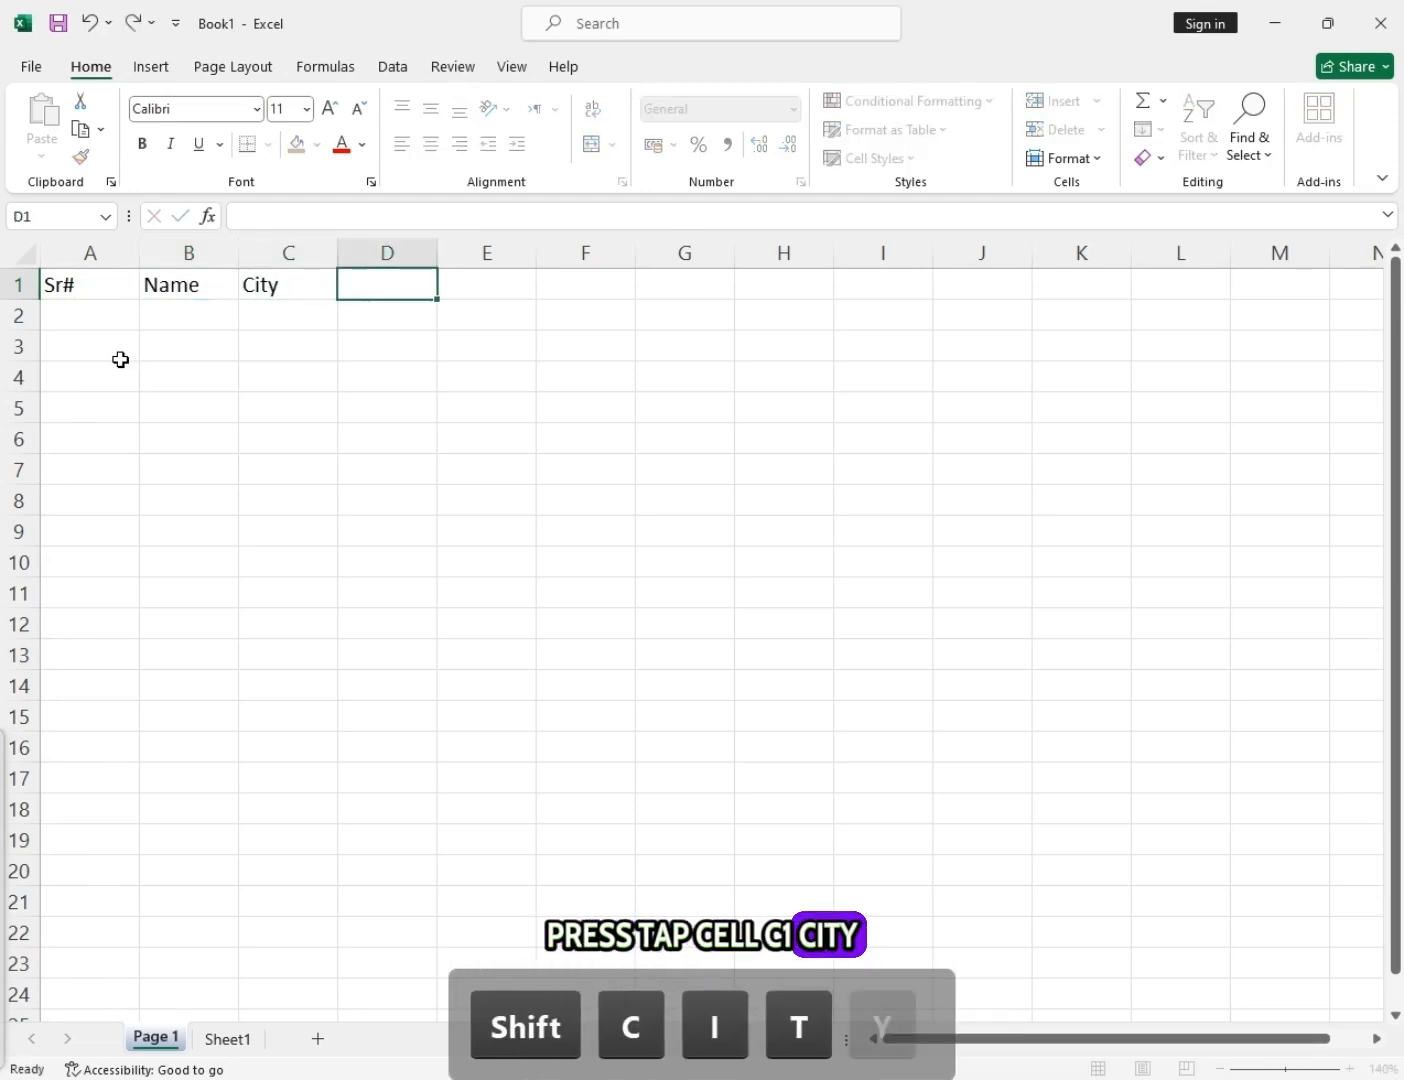
Add the headers Salary - June, Salary - July and Salary - August in cells D1 to F1.
{"action": "type", "text": "Salary"}
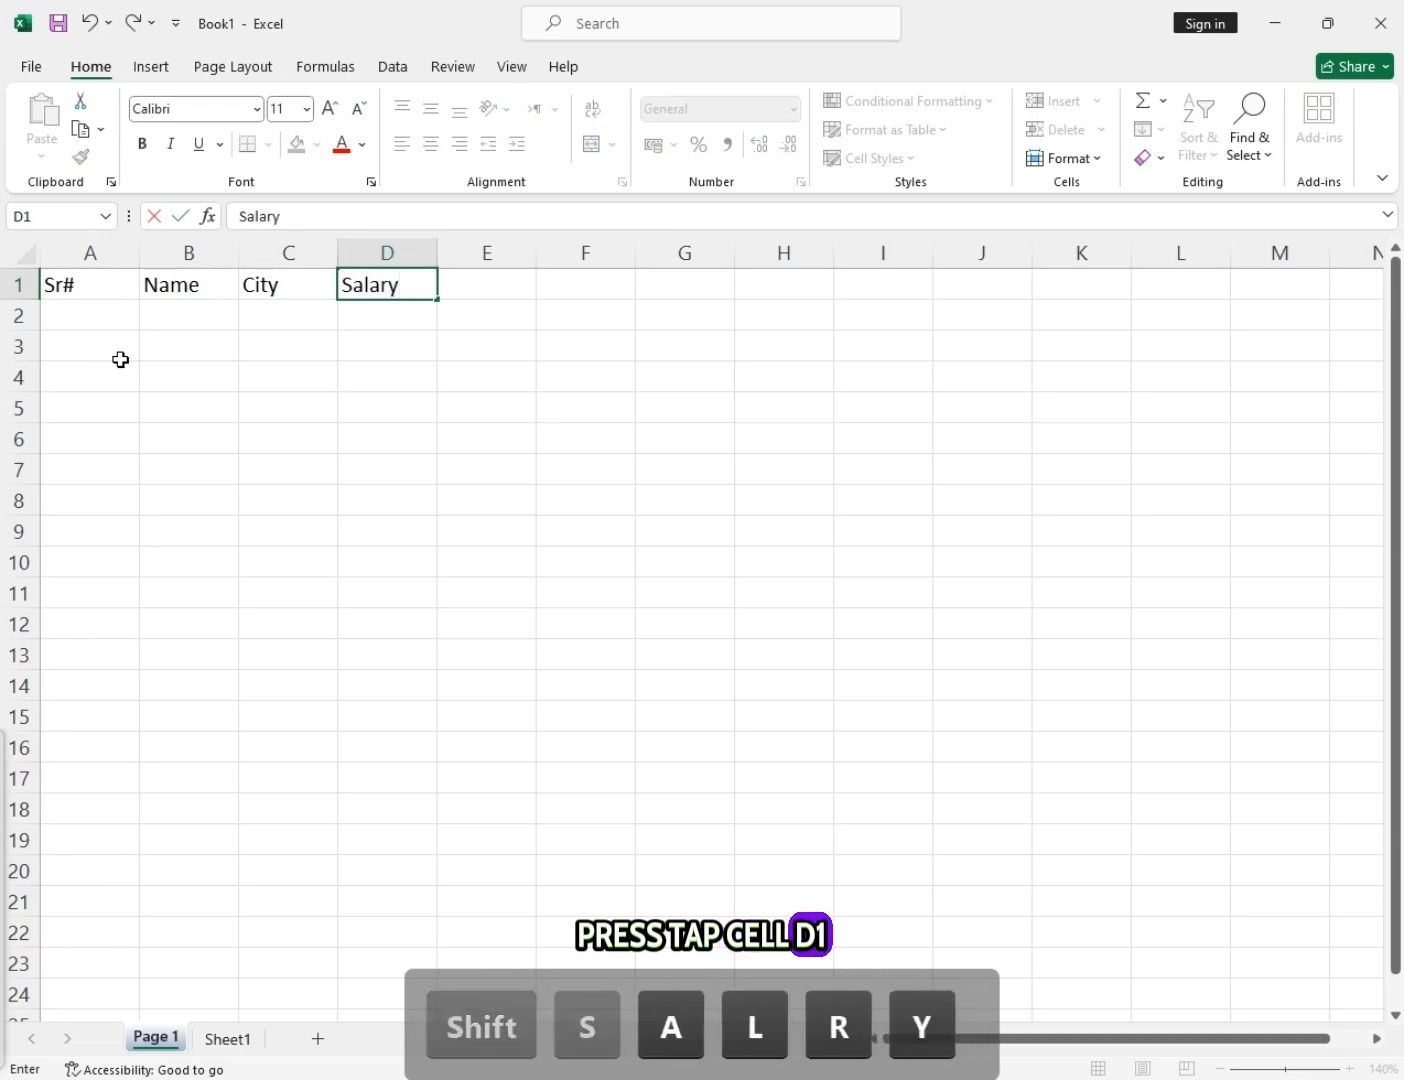
{"action": "type", "text": " - June"}
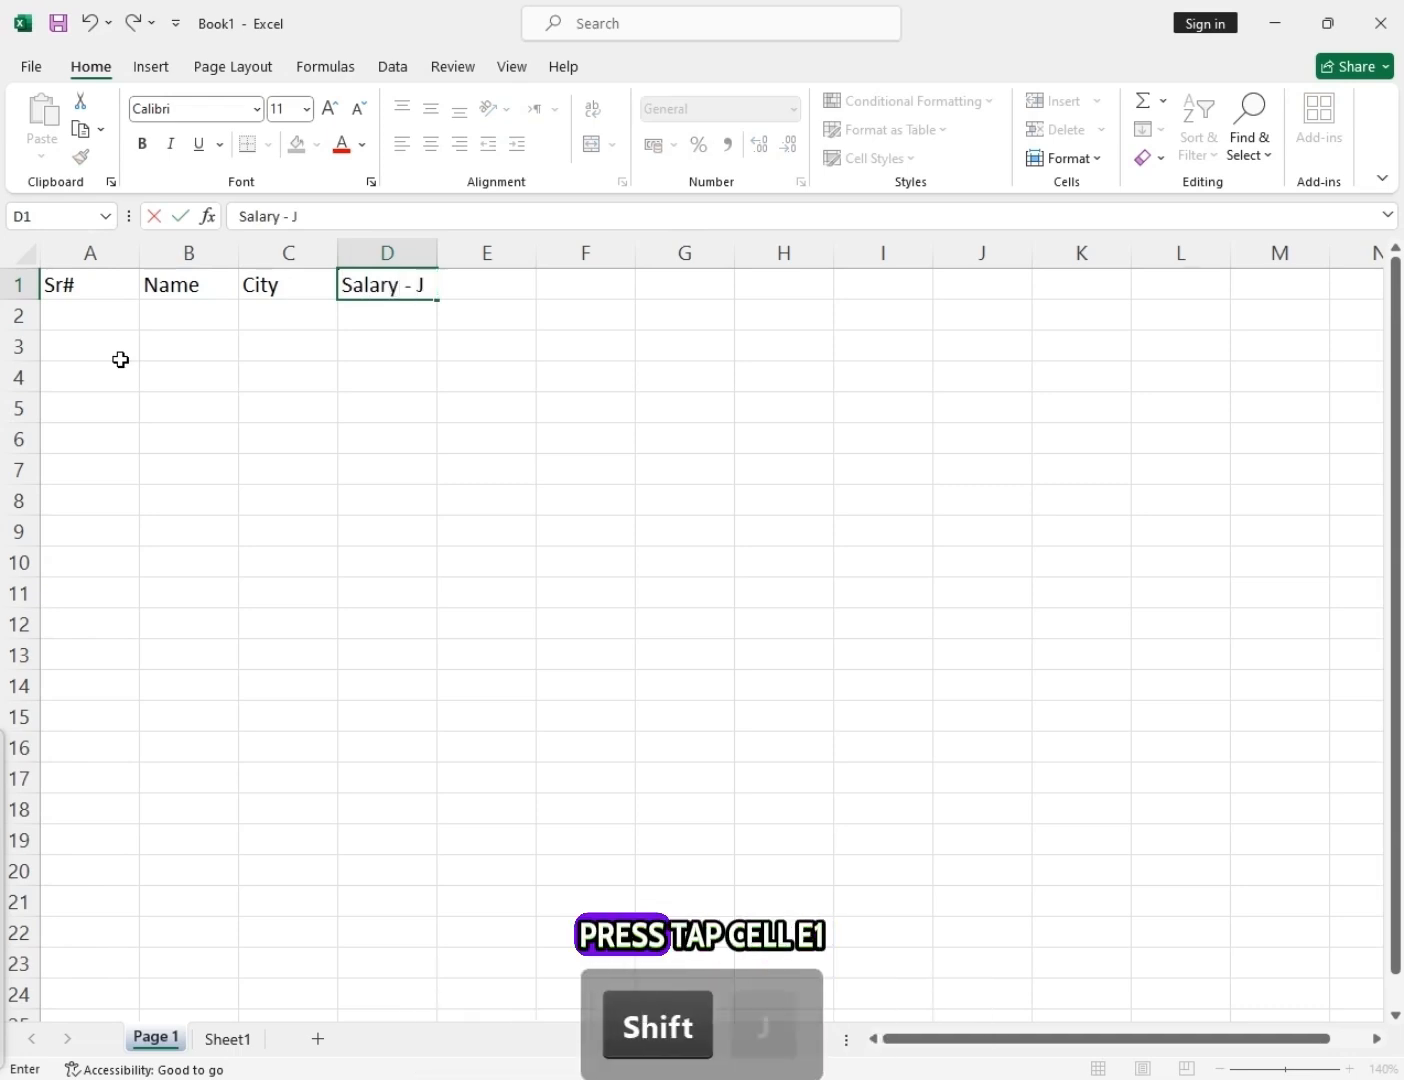
{"action": "key", "text": "Tab"}
{"action": "type", "text": "Salary -"}
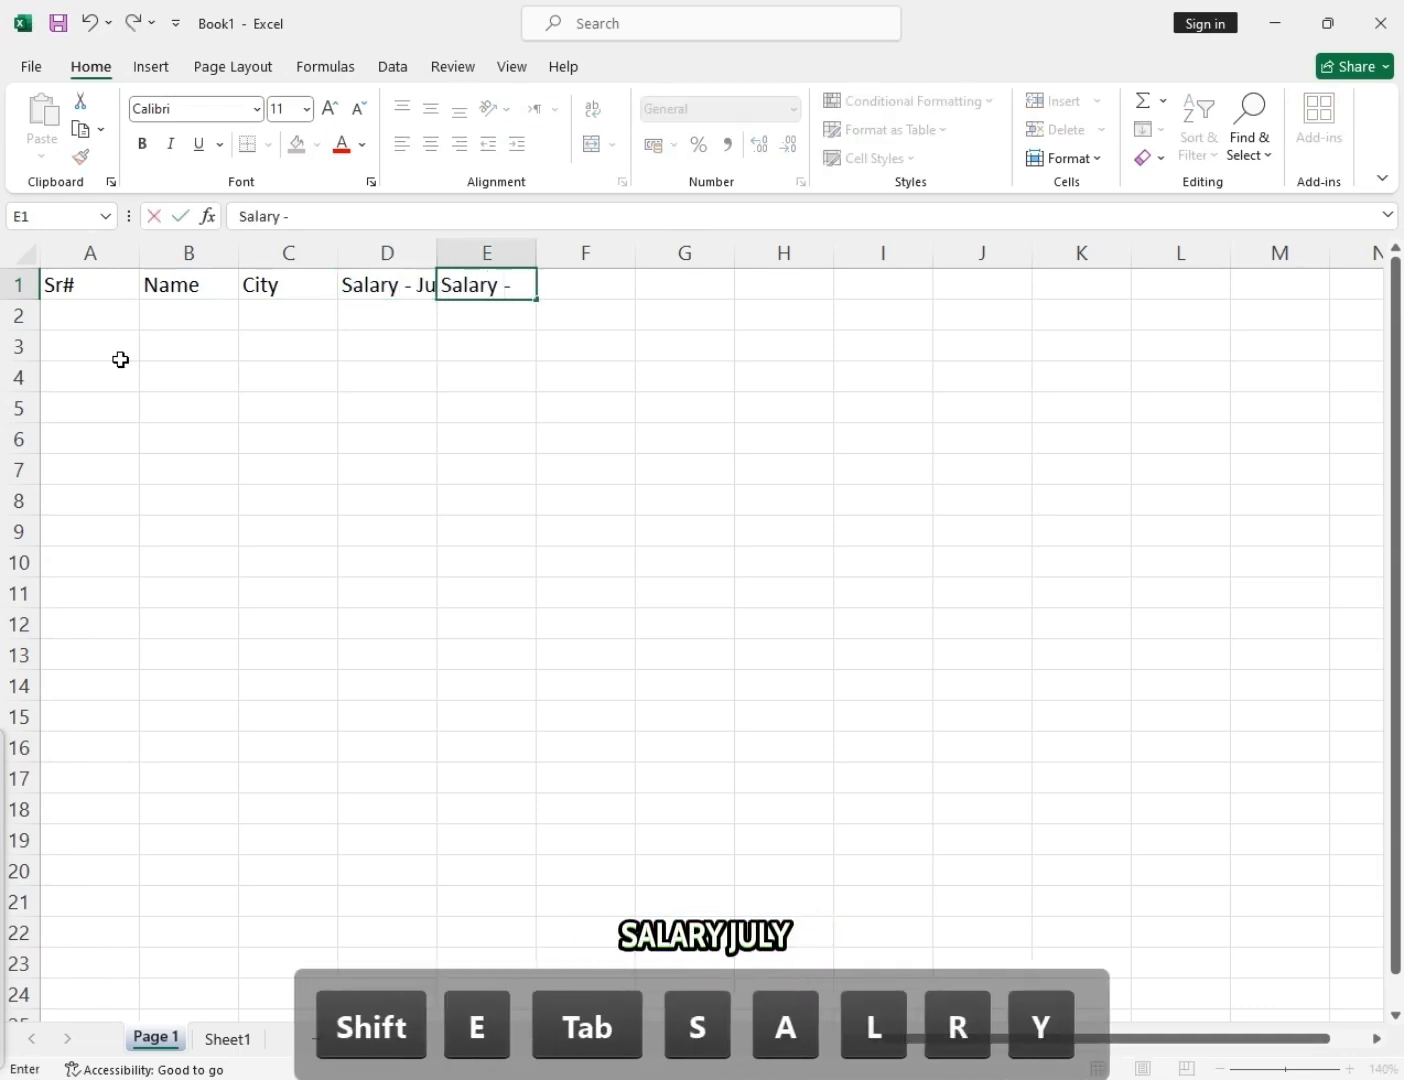
{"action": "type", "text": " July"}
{"action": "key", "text": "Tab"}
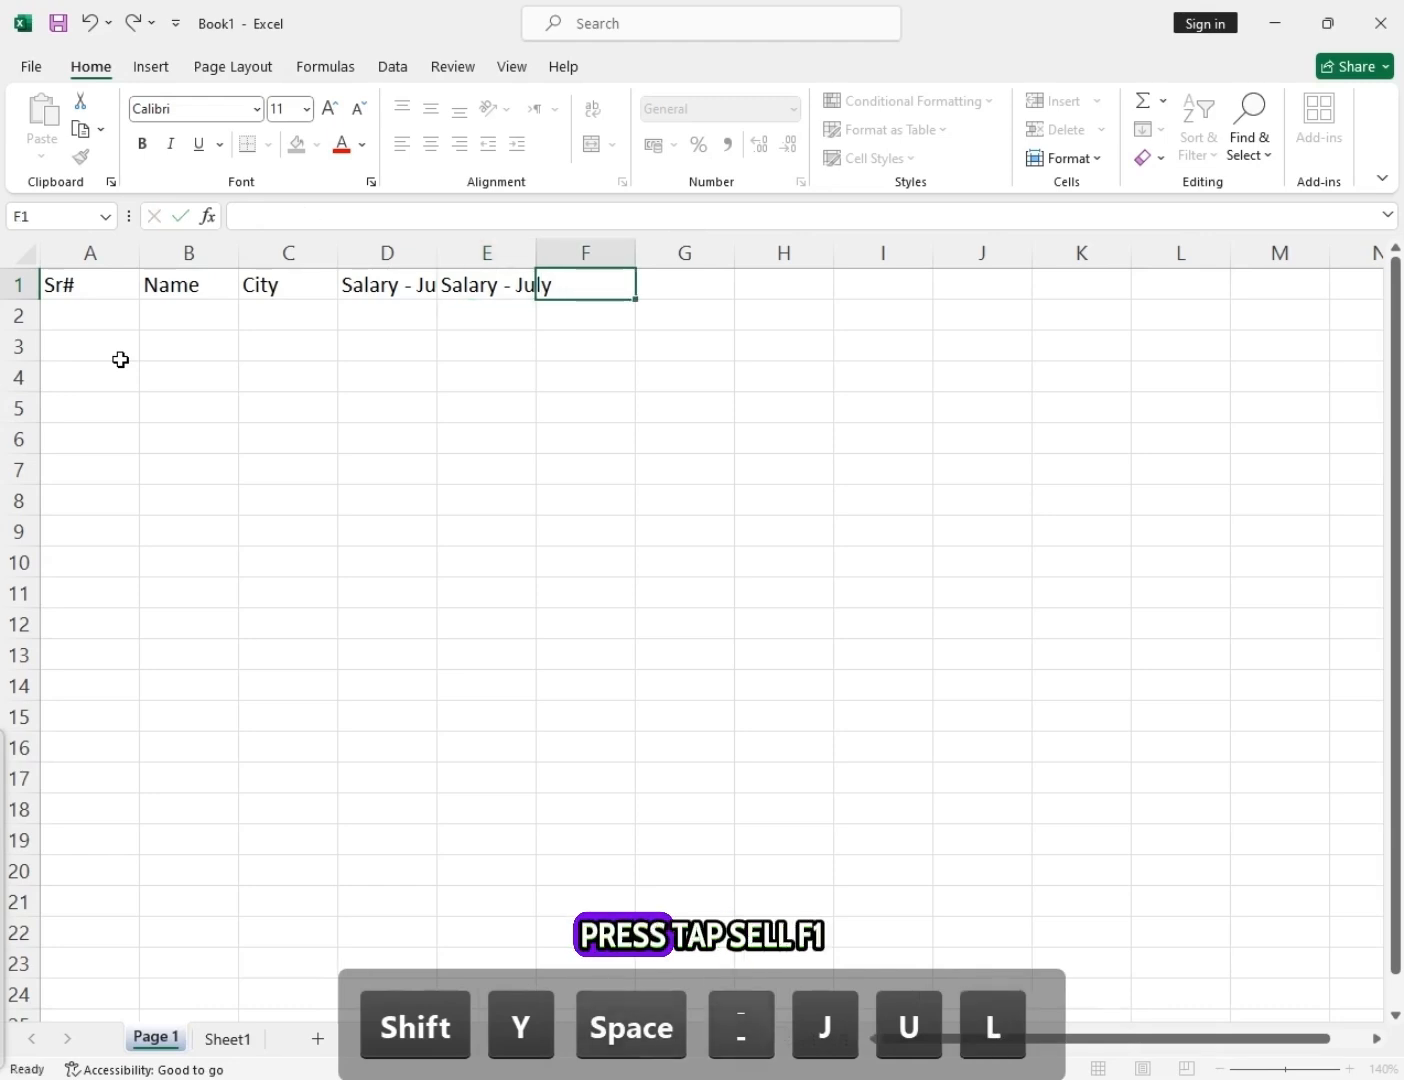
{"action": "type", "text": "Salary - August"}
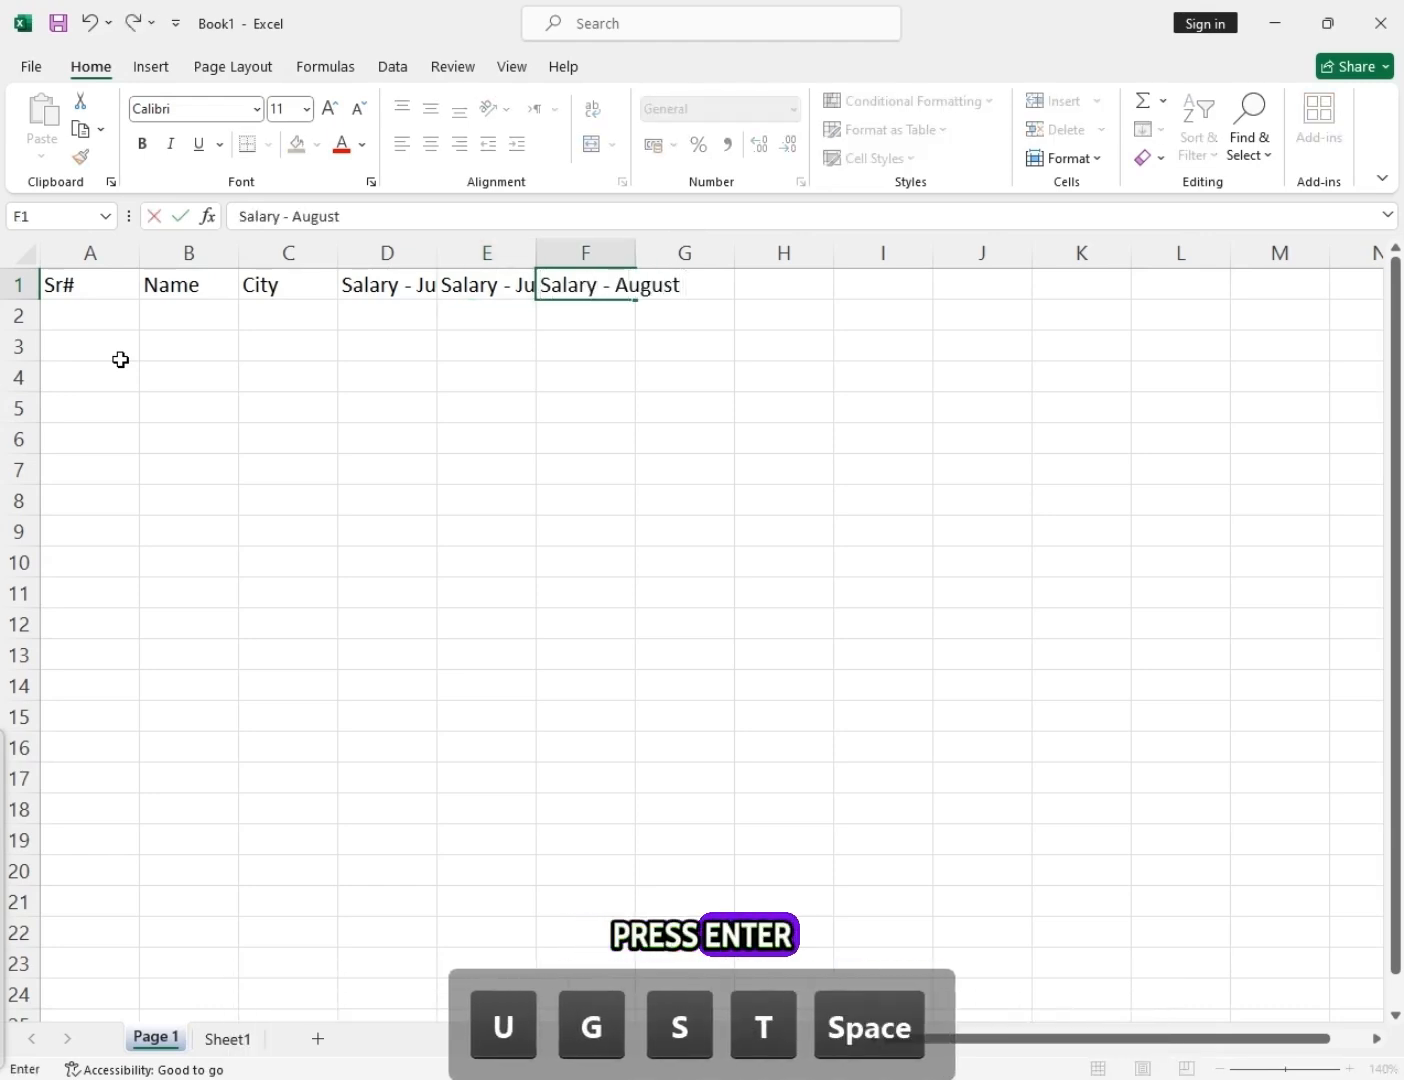
{"action": "key", "text": "Return"}
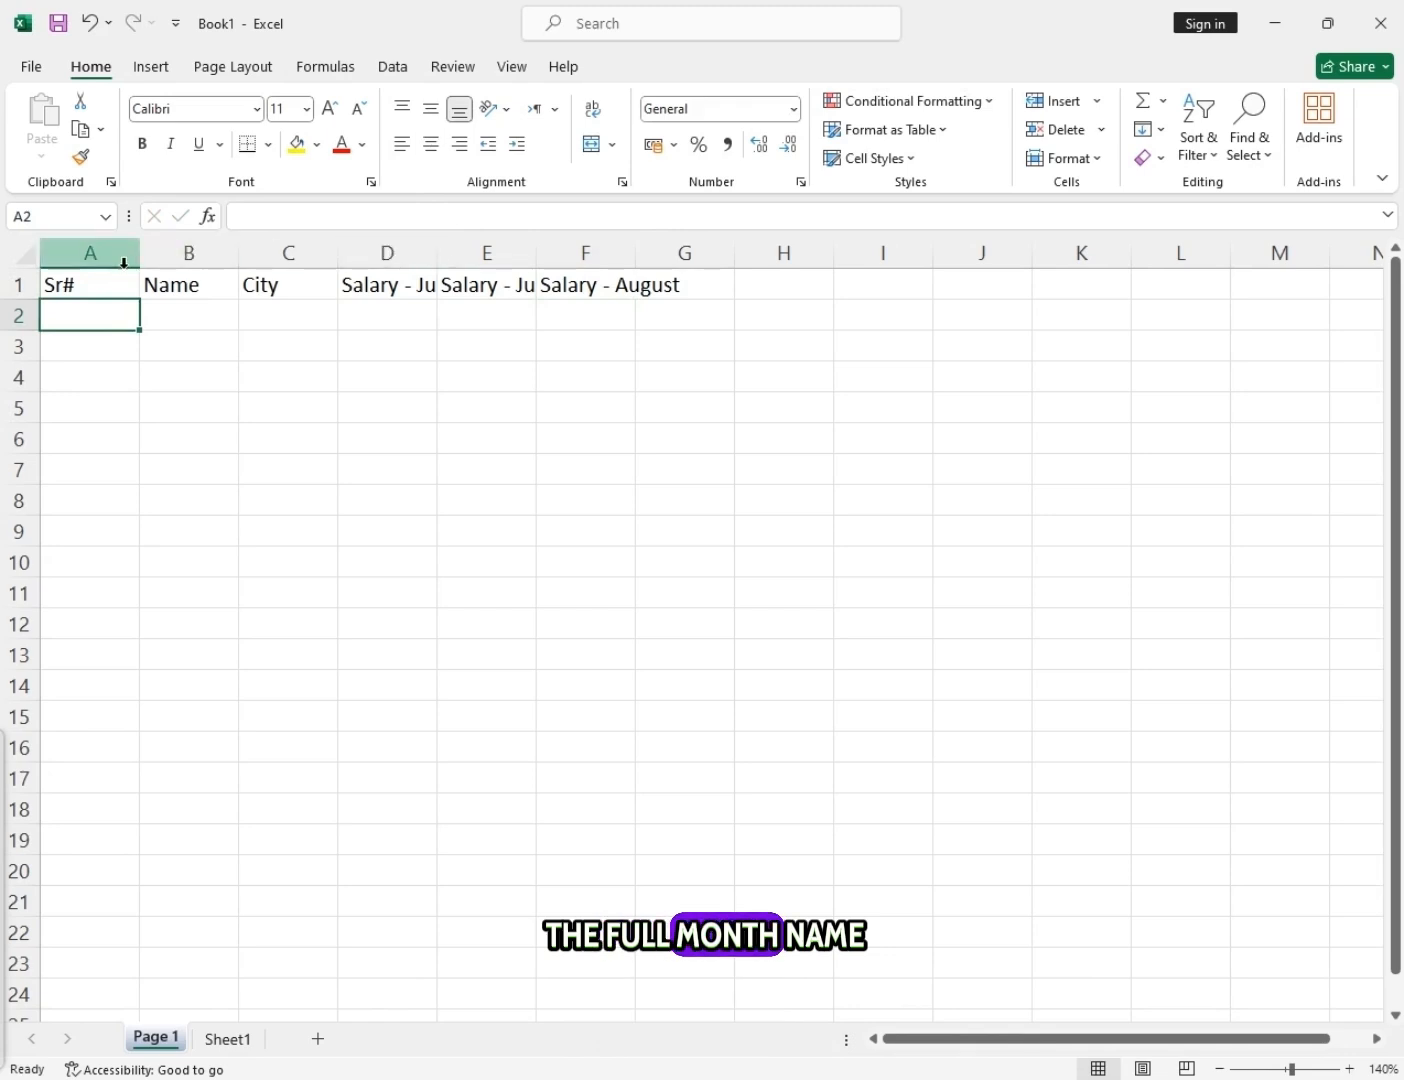
Widen the three monthly salary columns D, E and F to fit their header text.
{"action": "left_click", "coordinate": [418, 253]}
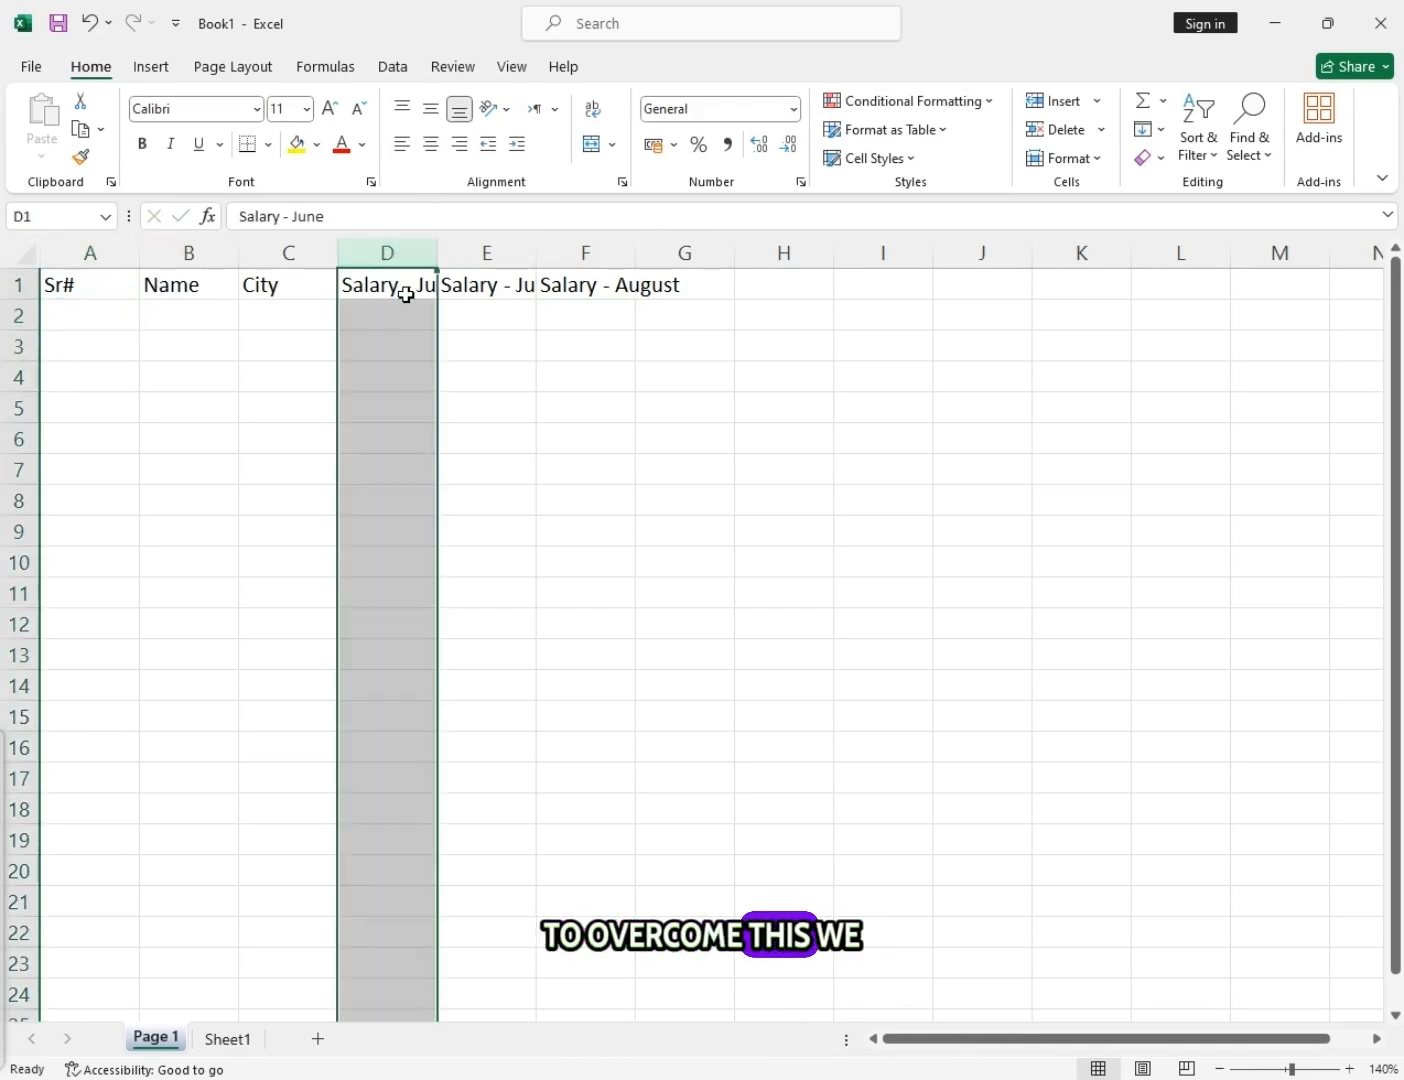
{"action": "left_click_drag", "start_coordinate": [435, 252], "coordinate": [510, 251]}
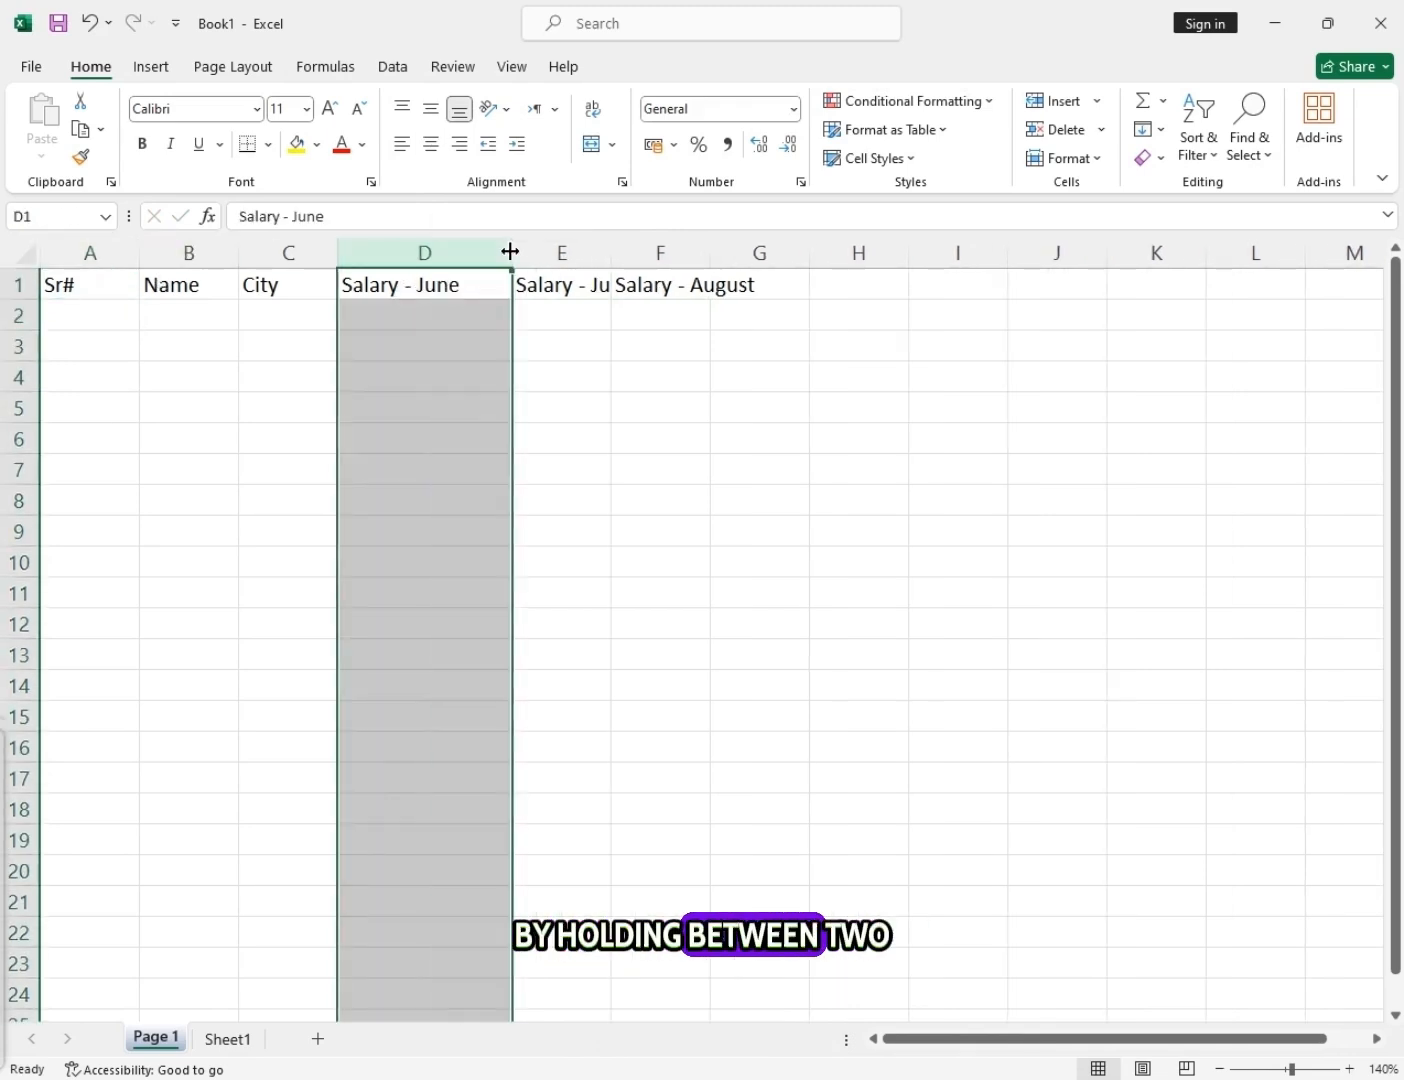
{"action": "double_click", "coordinate": [510, 251]}
{"action": "double_click", "coordinate": [567, 251]}
{"action": "double_click", "coordinate": [684, 252]}
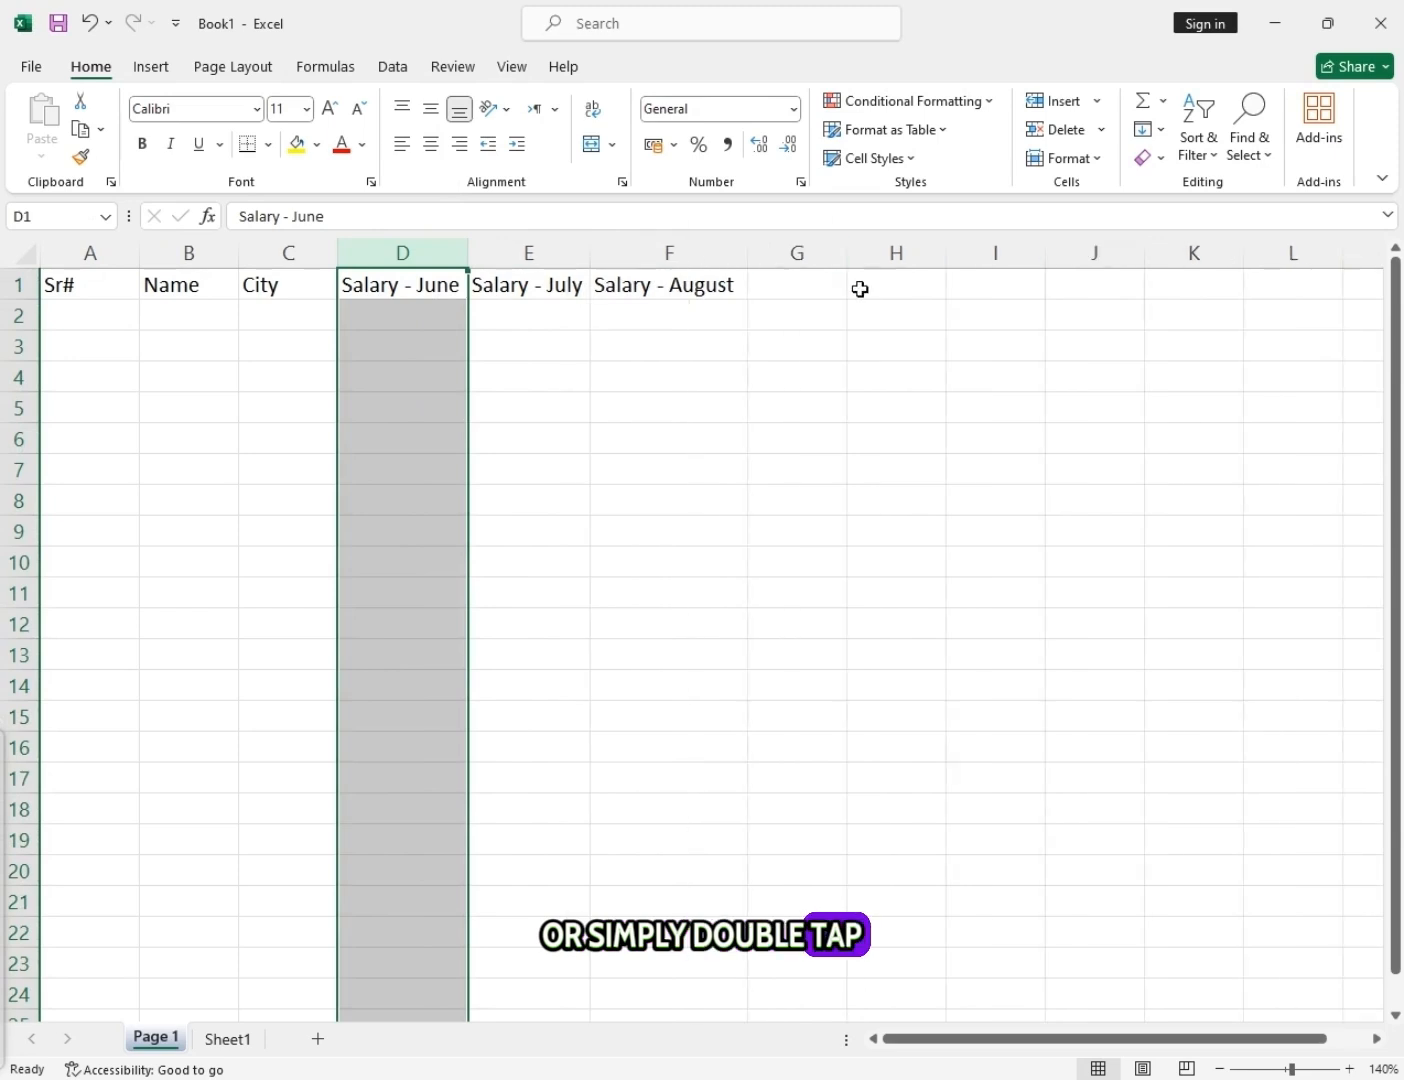
Add the headers Total Salary in G1 and Average Salary in H1, fitting both columns to their text.
{"action": "left_click", "coordinate": [668, 315]}
{"action": "left_click", "coordinate": [762, 290]}
{"action": "type", "text": "Total Salary"}
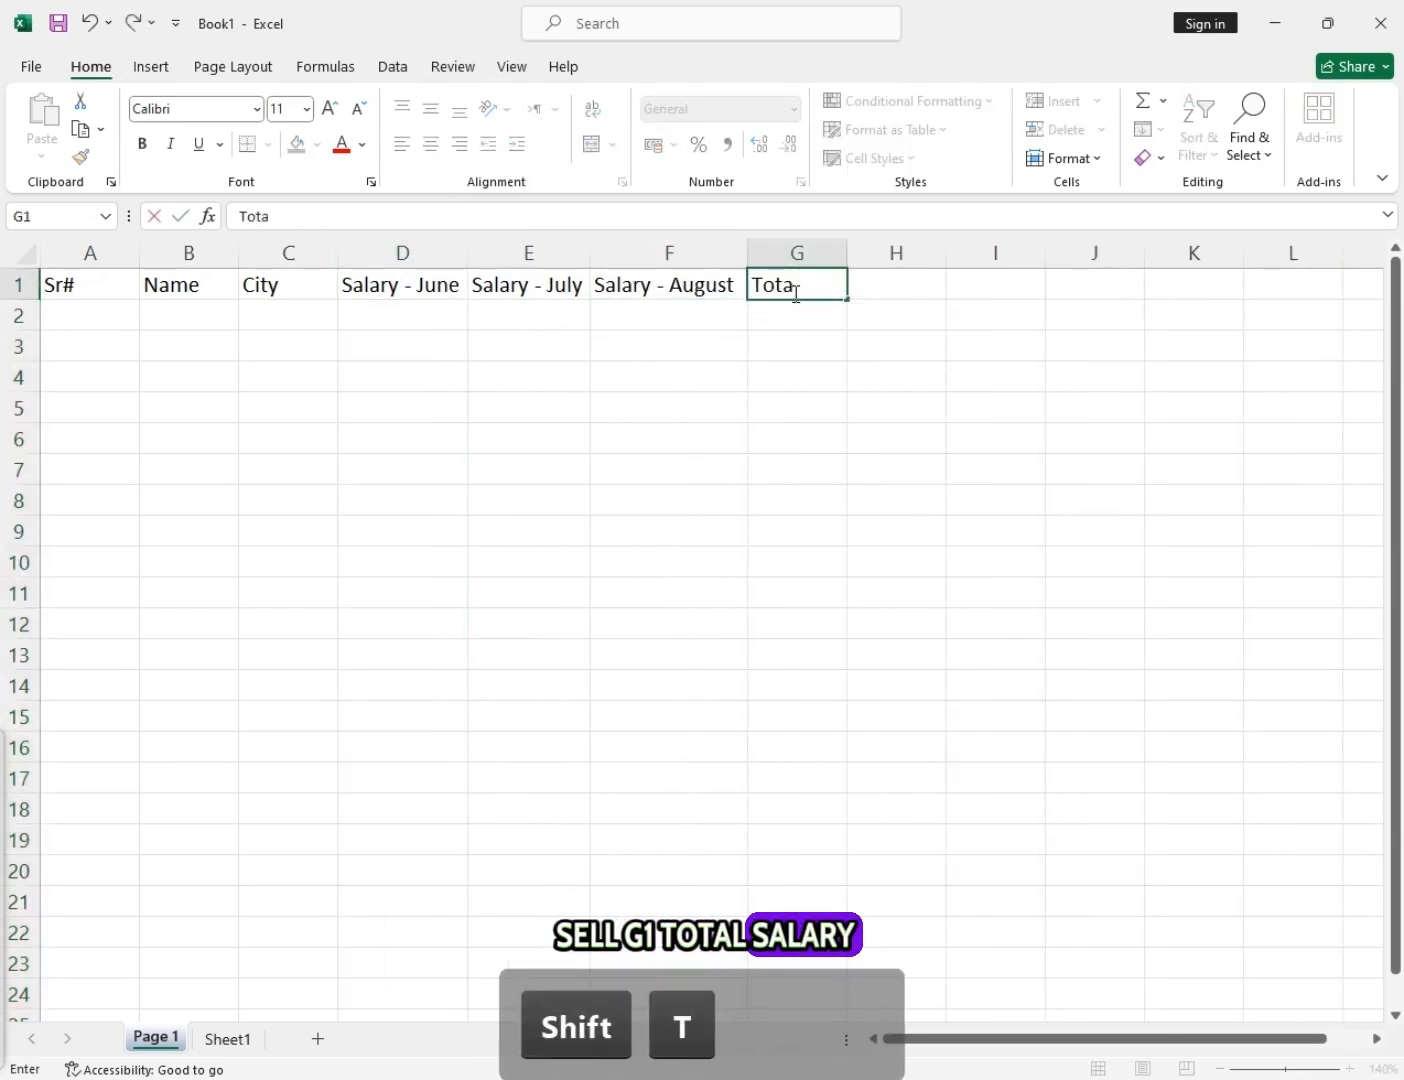
{"action": "key", "text": "Tab"}
{"action": "type", "text": "A"}
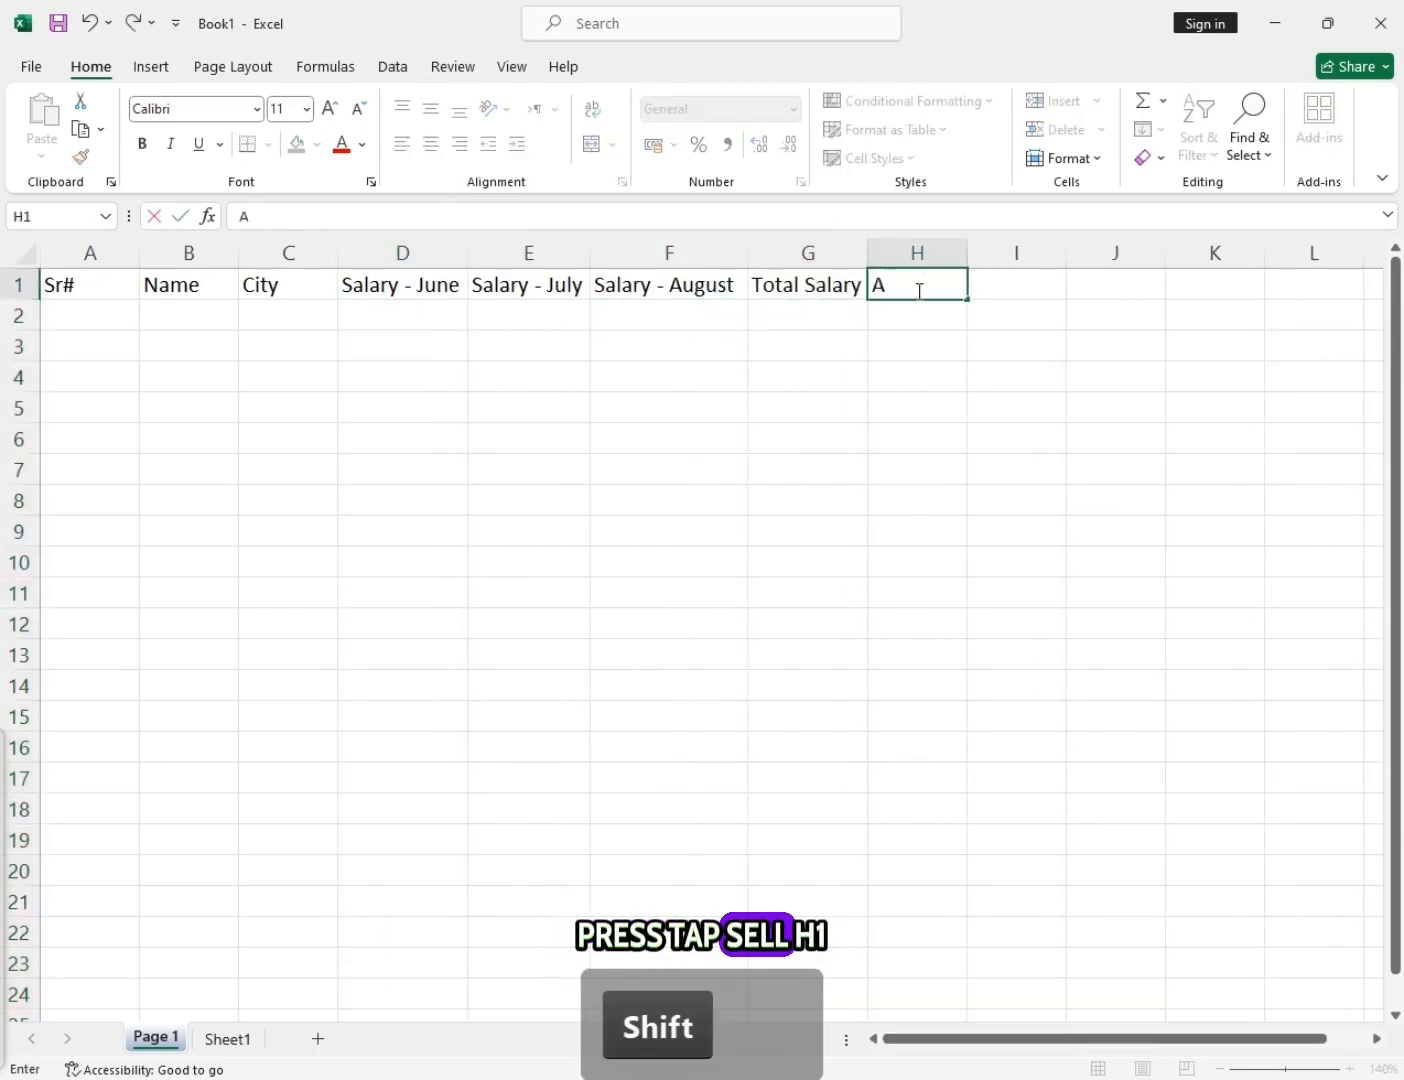
{"action": "type", "text": "verage Salary"}
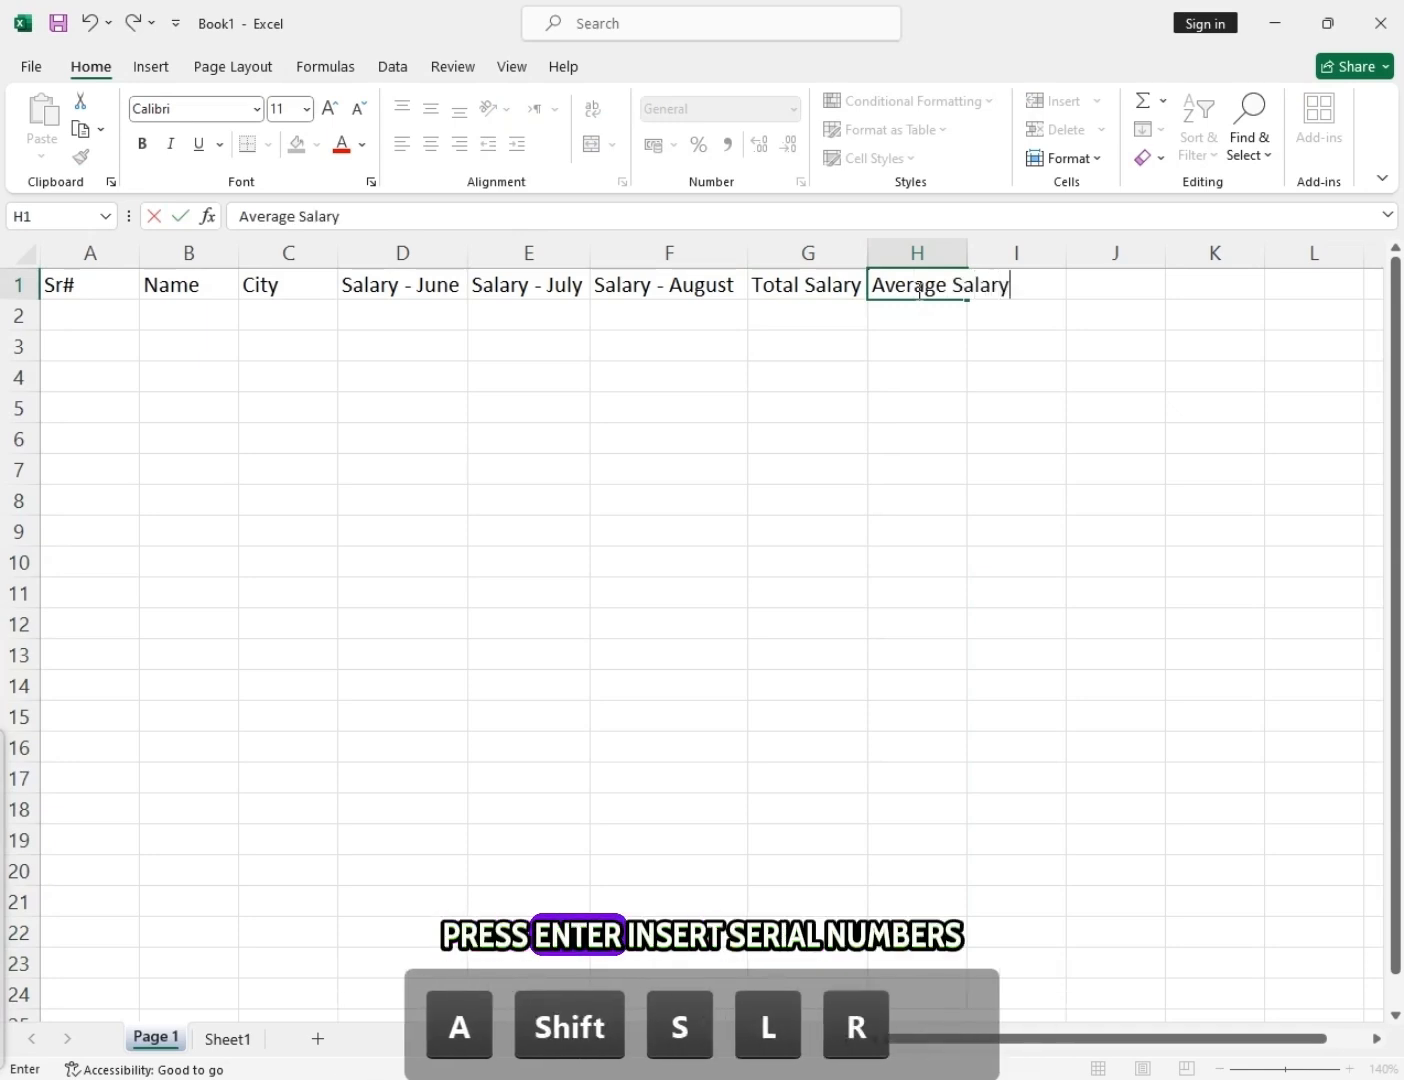
{"action": "key", "text": "Return"}
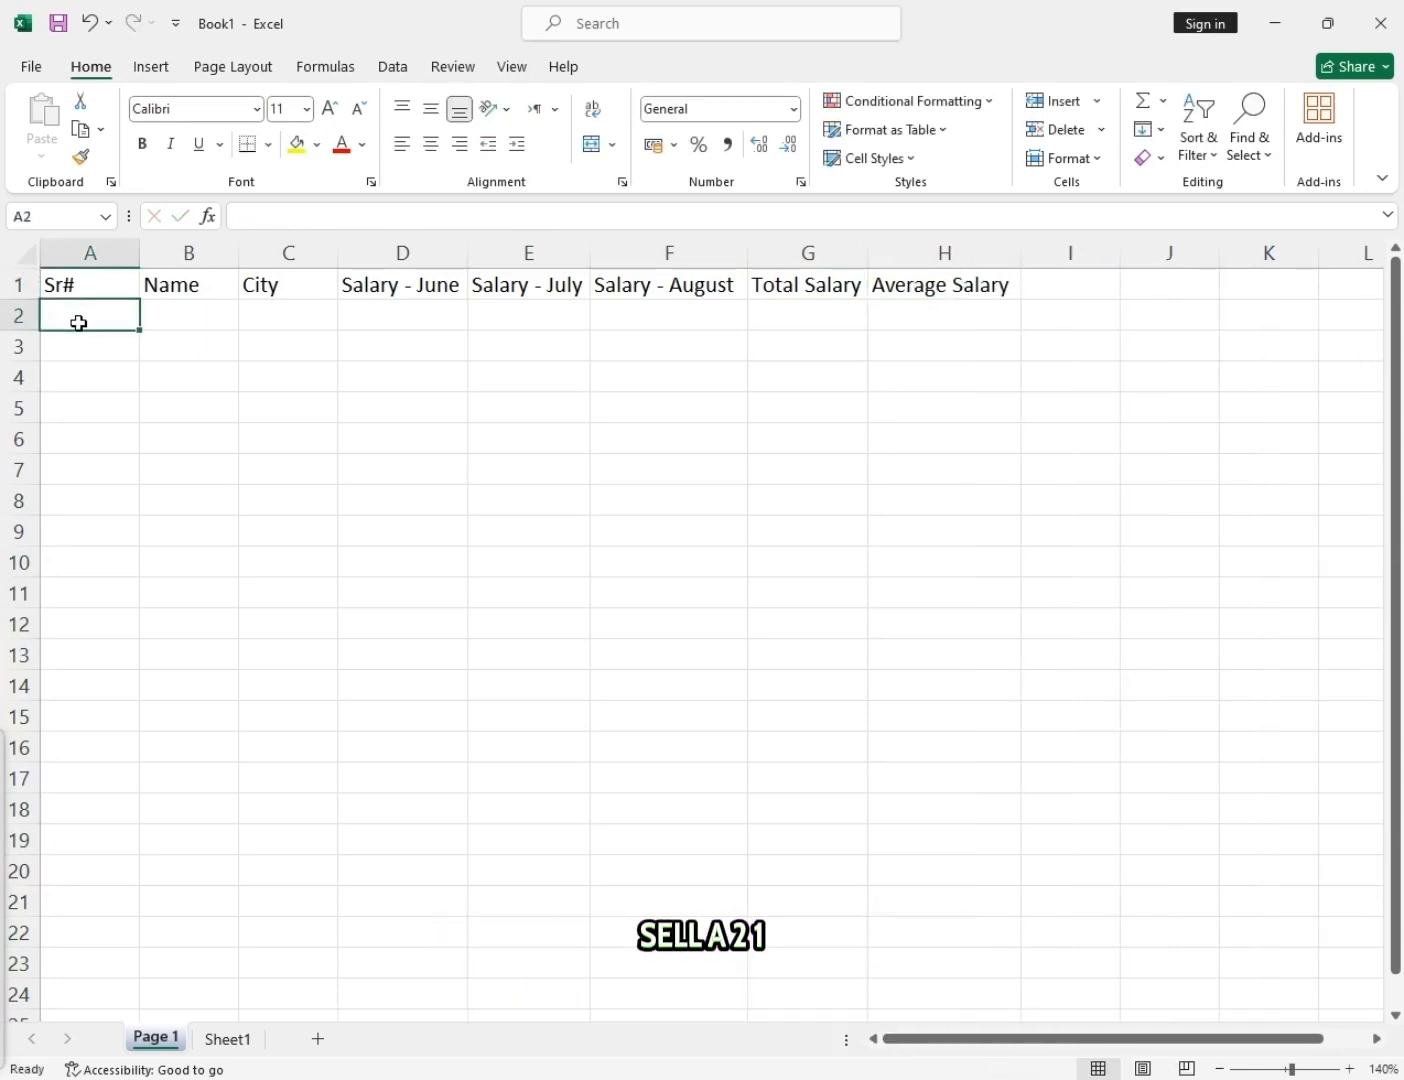
Enter the serial numbers 1 and 2 in cells A2 and A3.
{"action": "type", "text": "1"}
{"action": "key", "text": "Return"}
{"action": "type", "text": "2"}
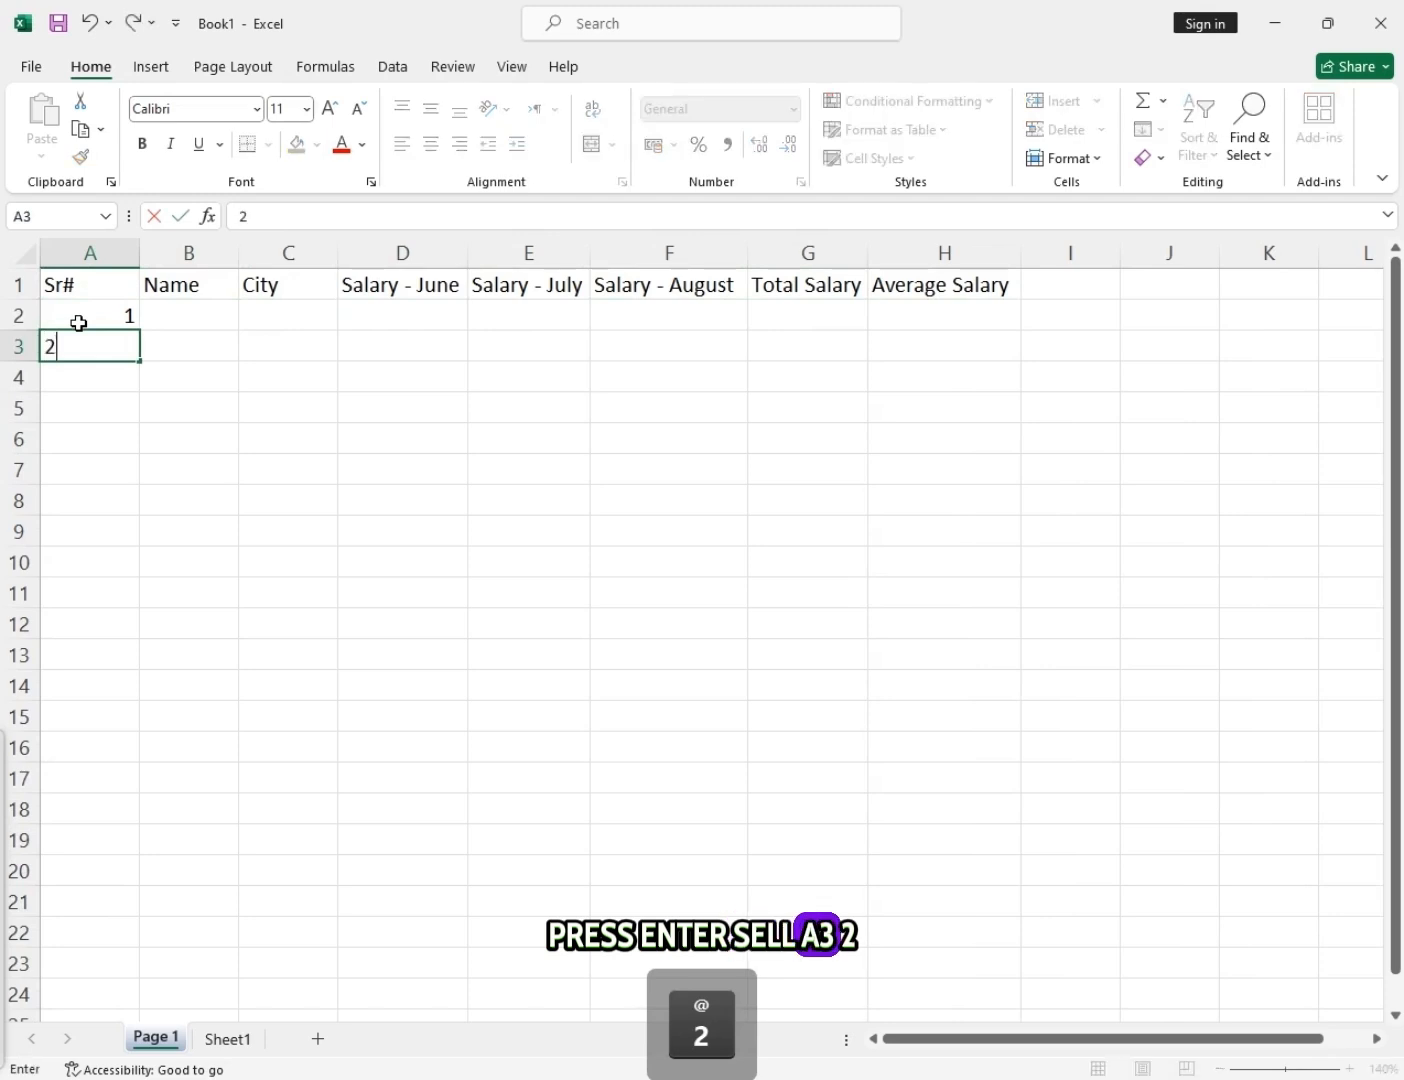
{"action": "key", "text": "Return"}
Select A2:A3 and extend the serial number series down to cell A11.
{"action": "left_click_drag", "start_coordinate": [125, 321], "coordinate": [122, 345]}
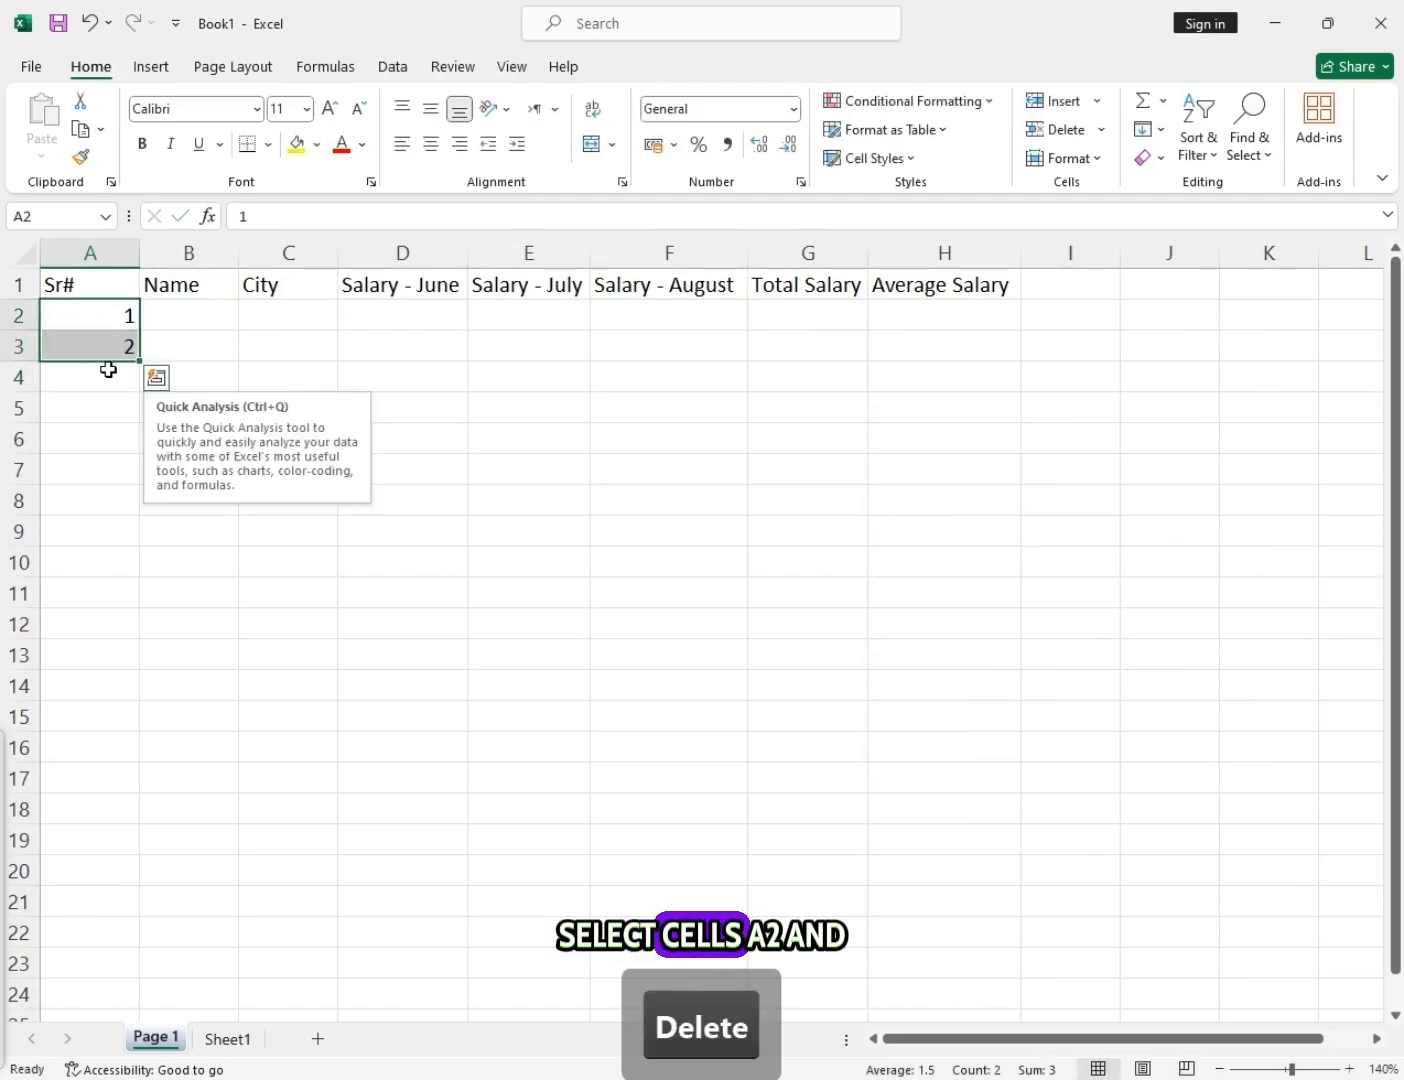
{"action": "left_click", "coordinate": [93, 322]}
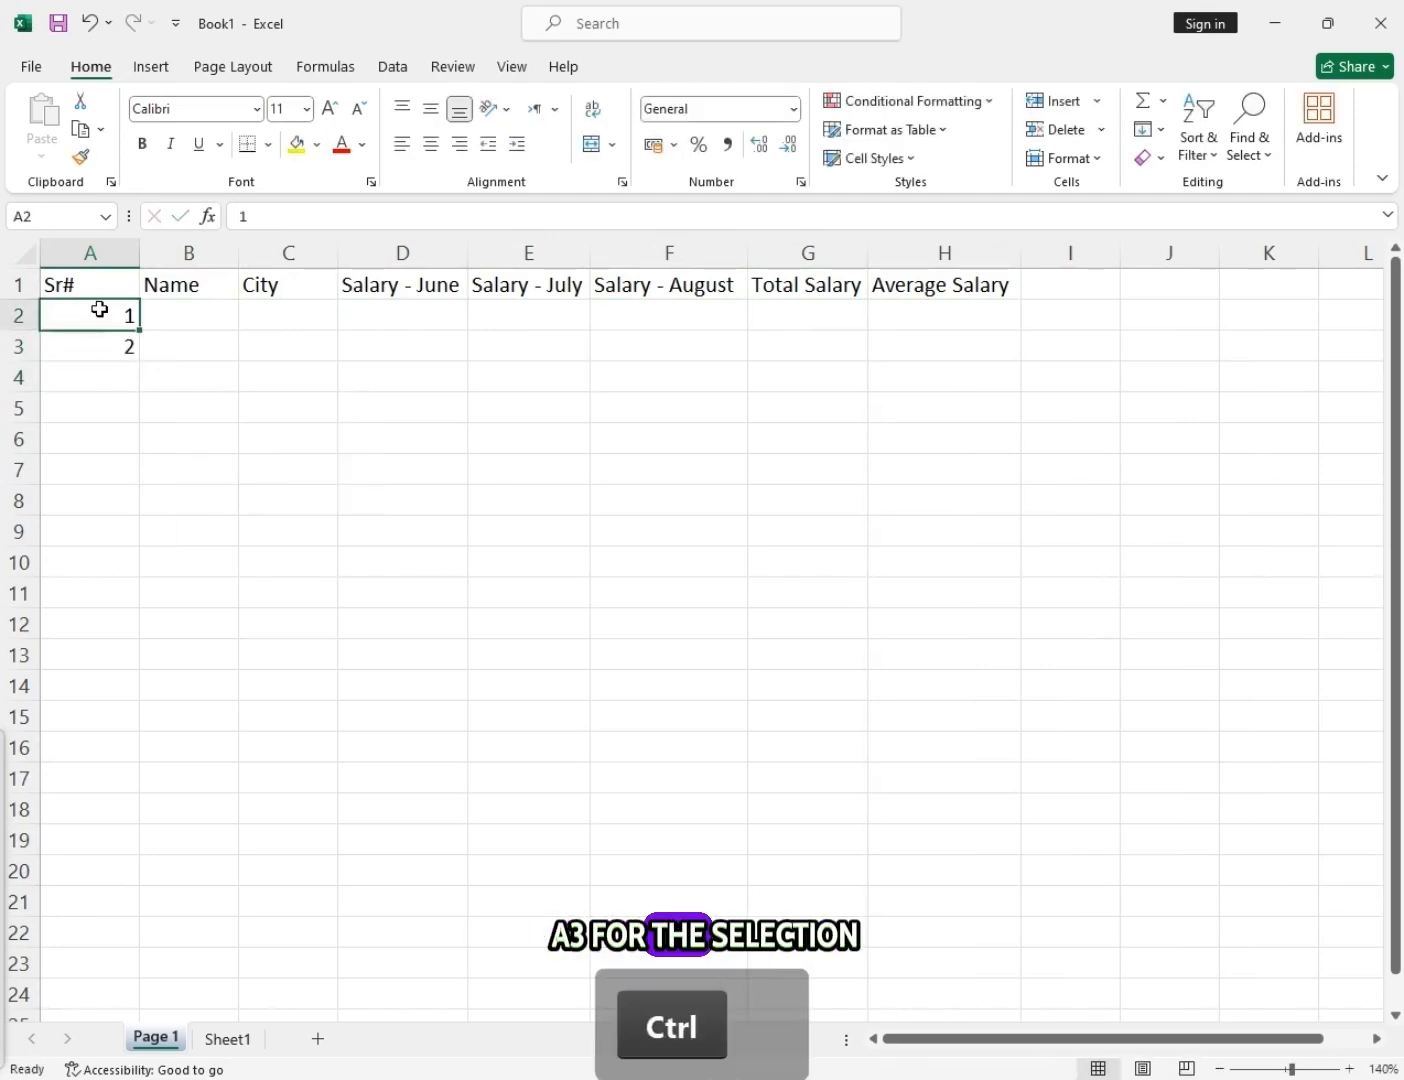
{"action": "key", "text": "ctrl+shift+Down"}
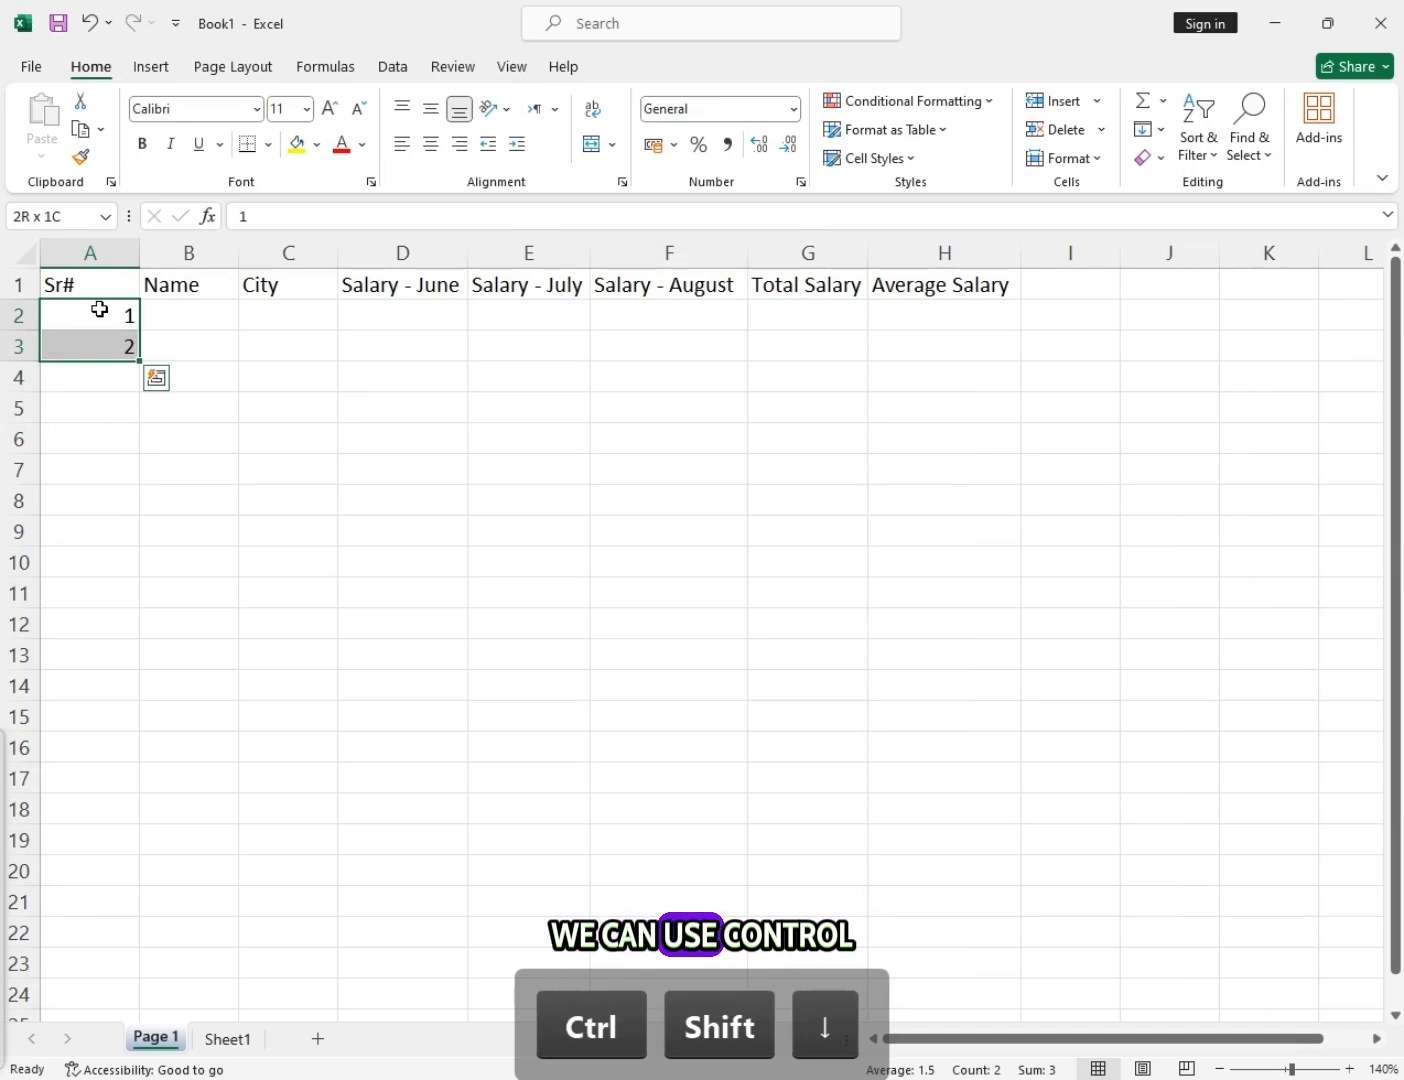
{"action": "key", "text": "ctrl+shift+Right"}
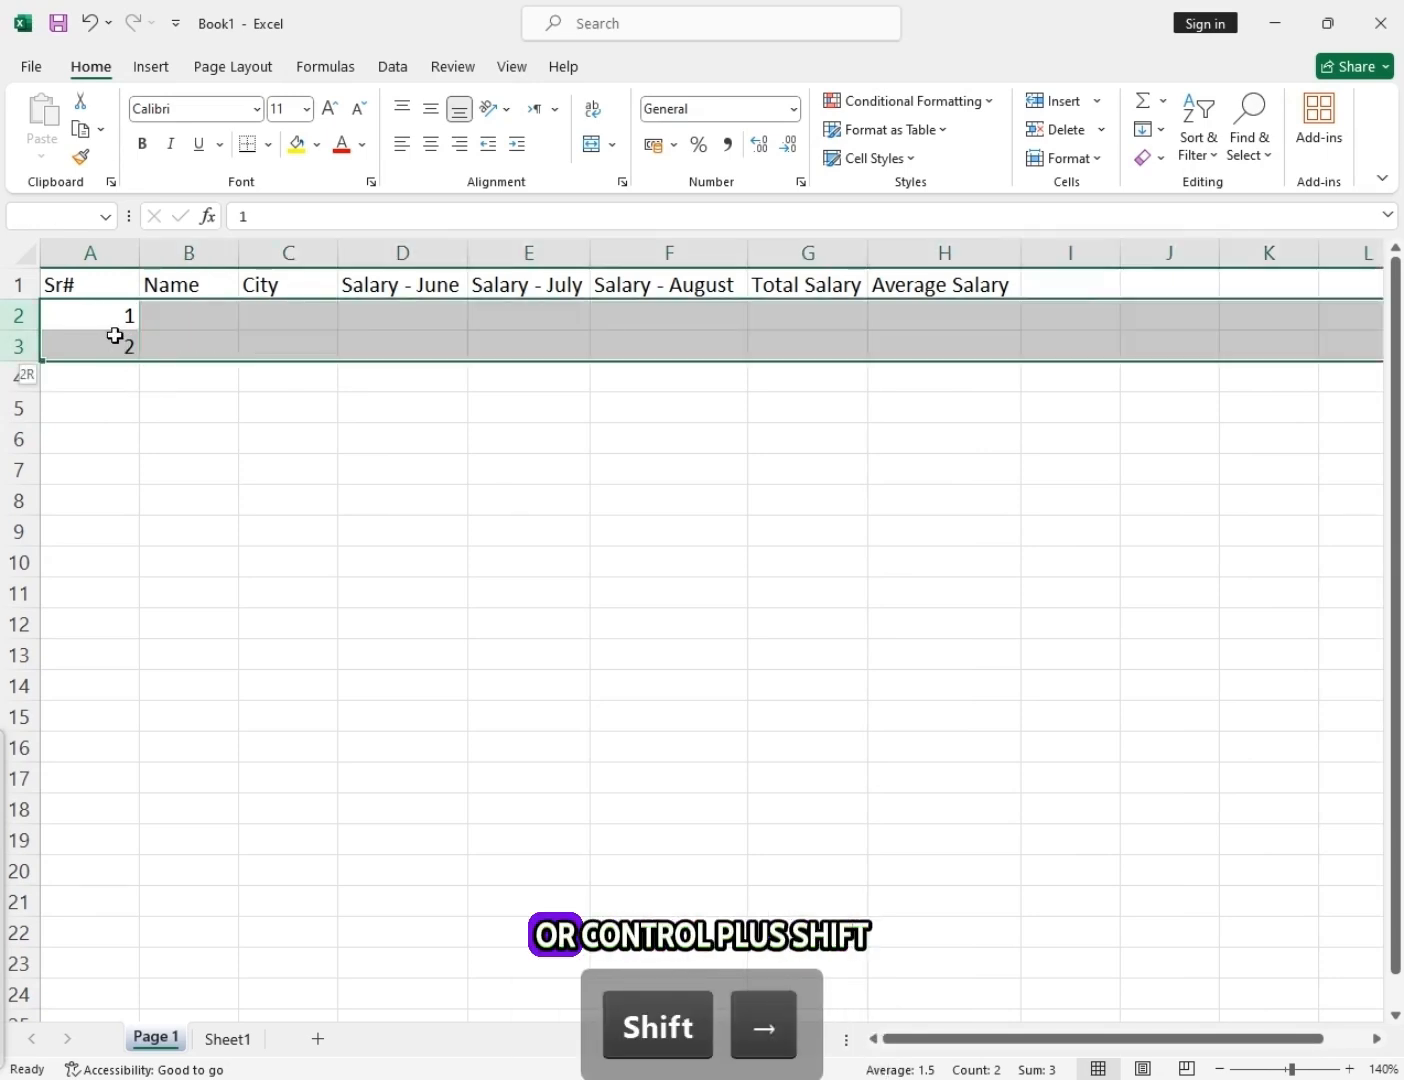
{"action": "key", "text": "ctrl+shift+Left"}
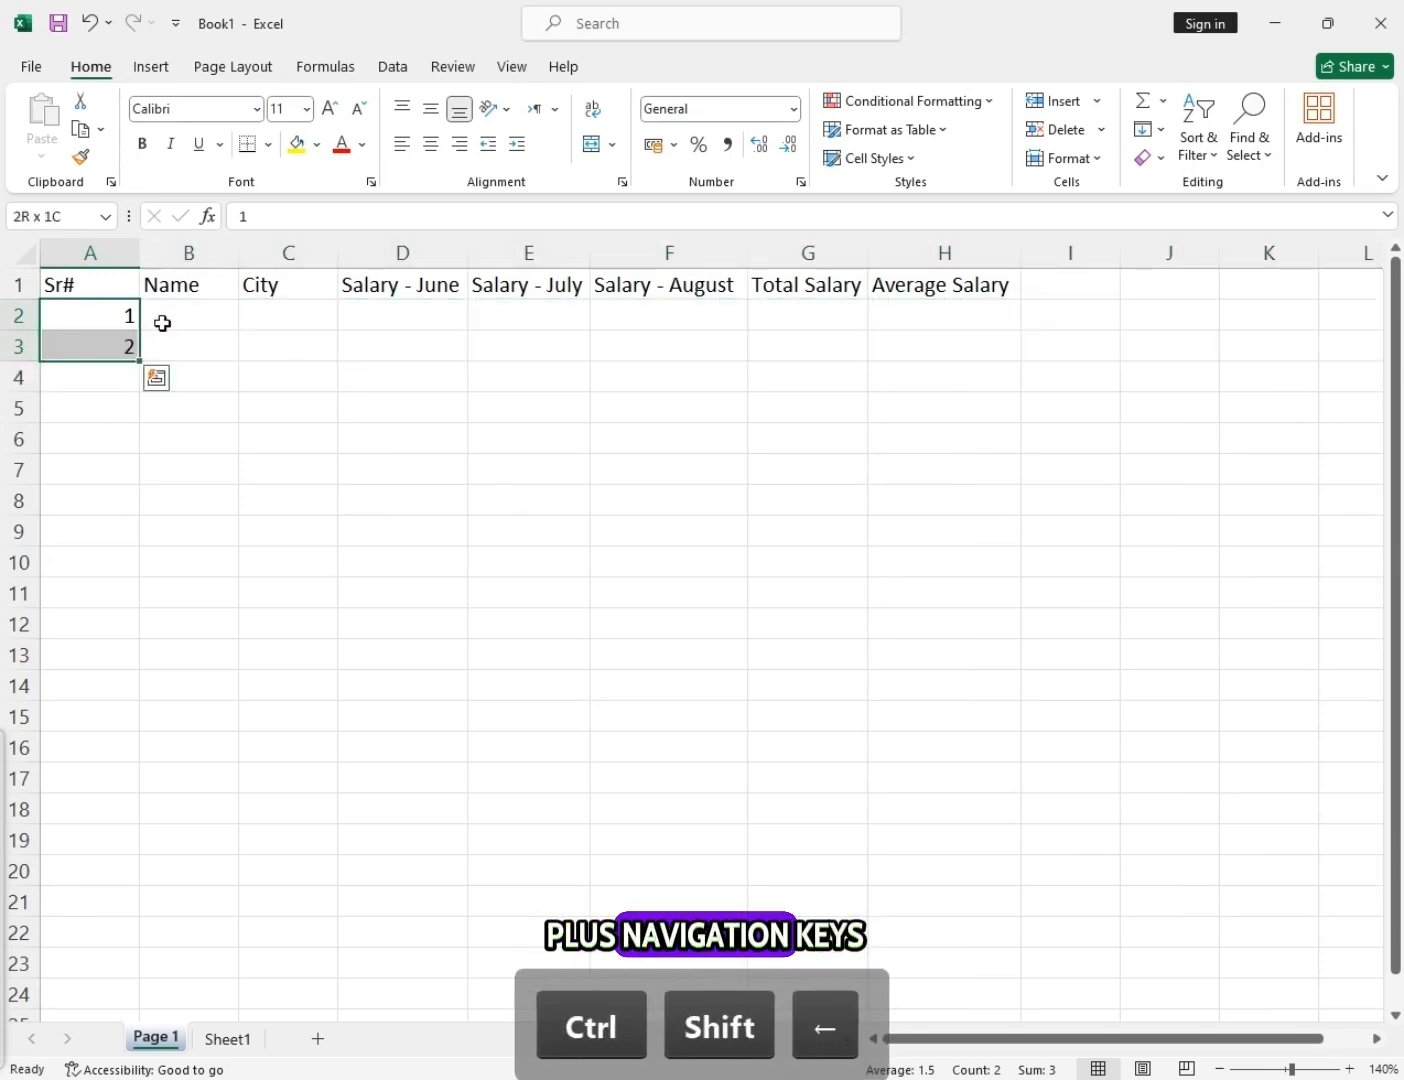
{"action": "left_click_drag", "start_coordinate": [140, 360], "coordinate": [144, 600]}
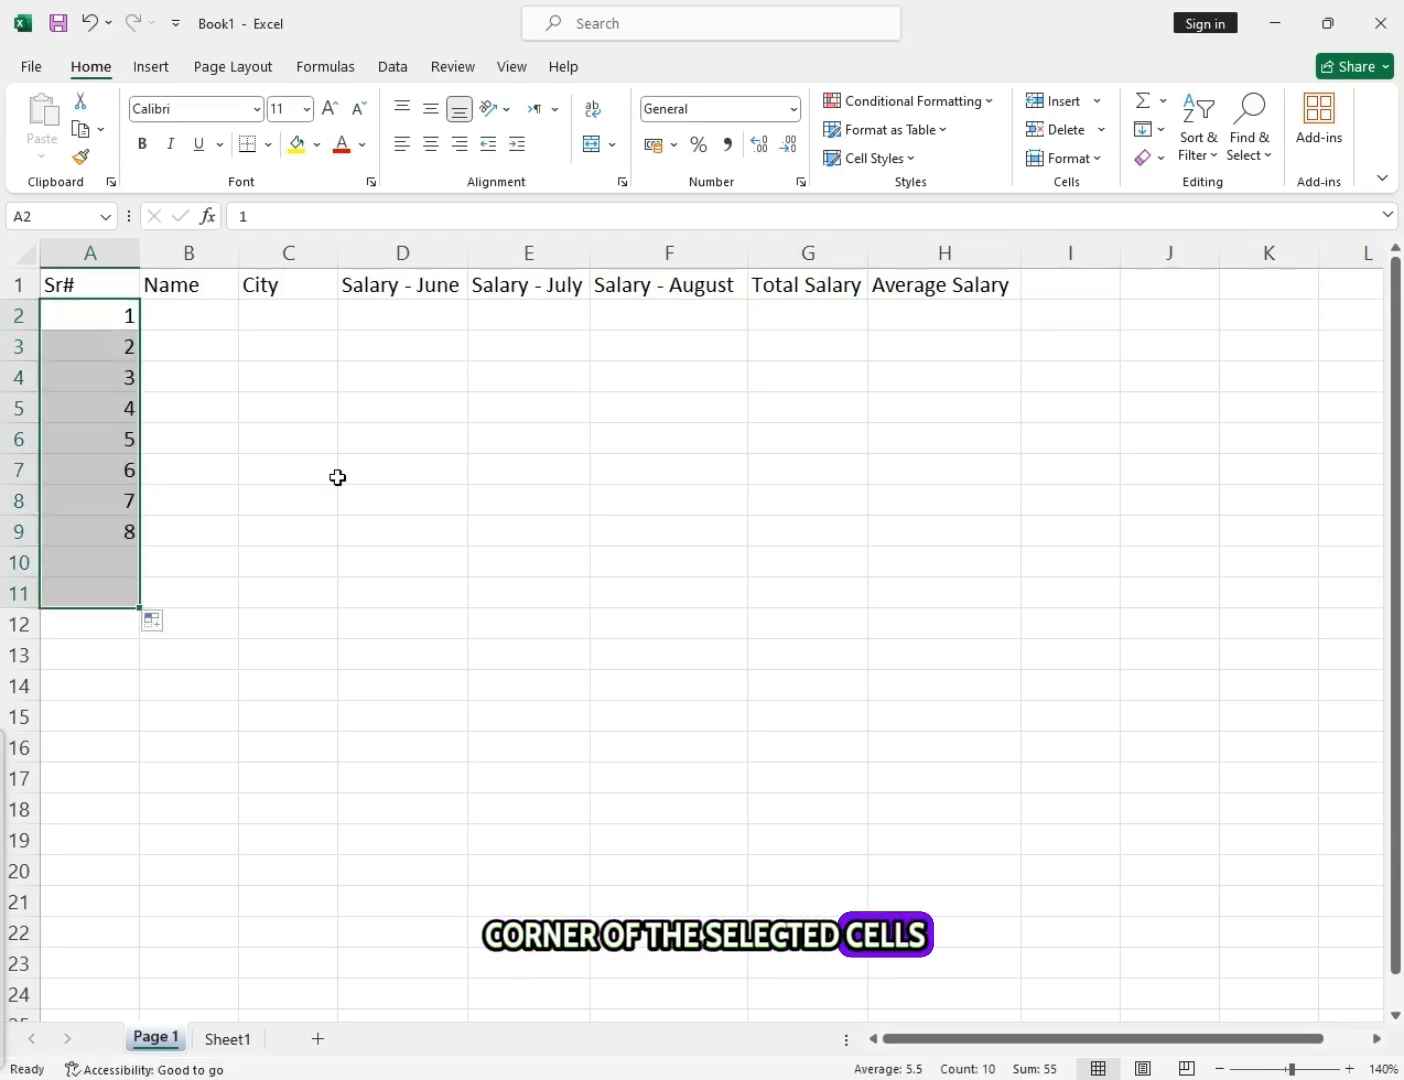
Look over the table's serial number, name, location and salary columns, including the empty Total Salary column.
{"action": "left_click", "coordinate": [204, 312]}
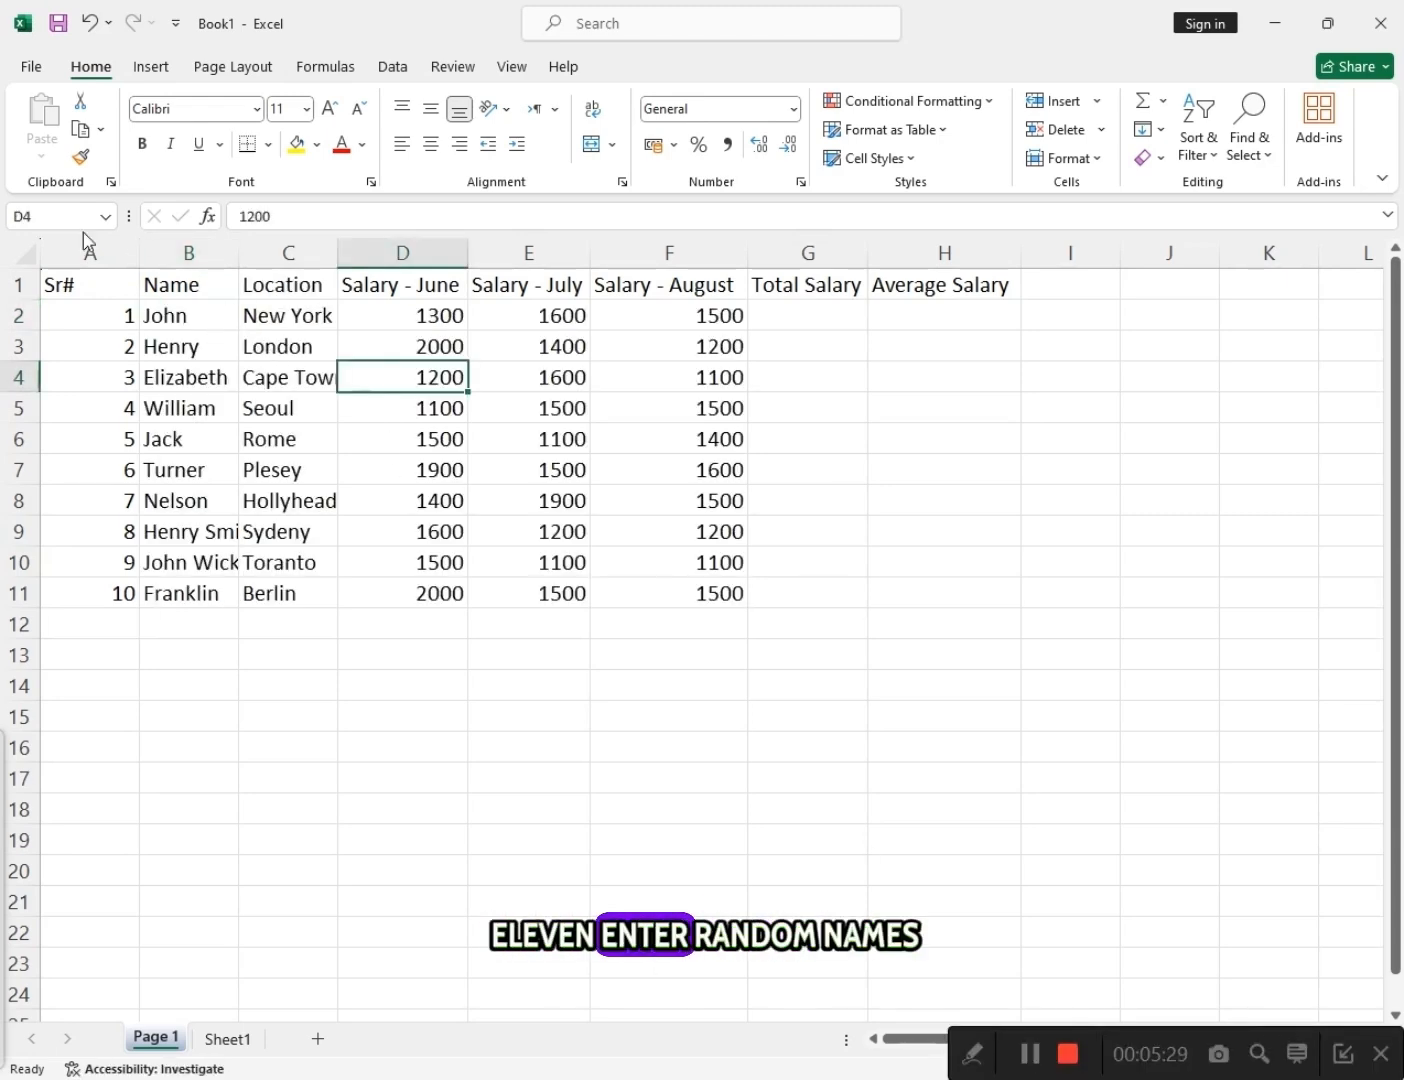
{"action": "left_click", "coordinate": [86, 252]}
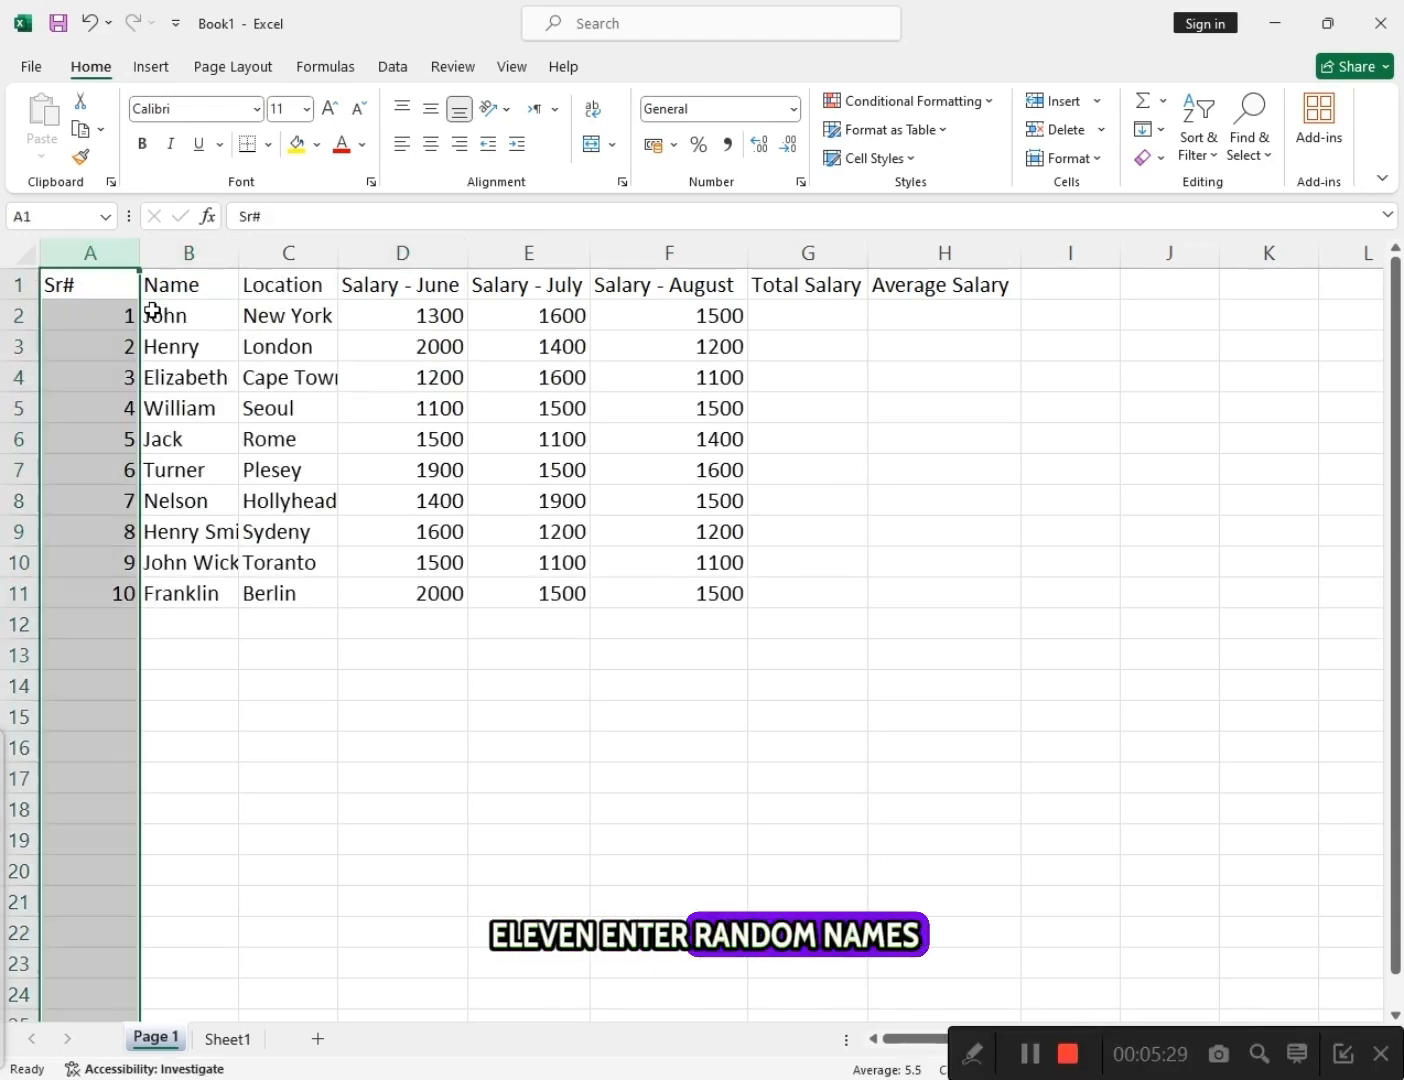
{"action": "left_click", "coordinate": [186, 340]}
{"action": "key", "text": "Right"}
{"action": "key", "text": "Down"}
{"action": "key", "text": "Down"}
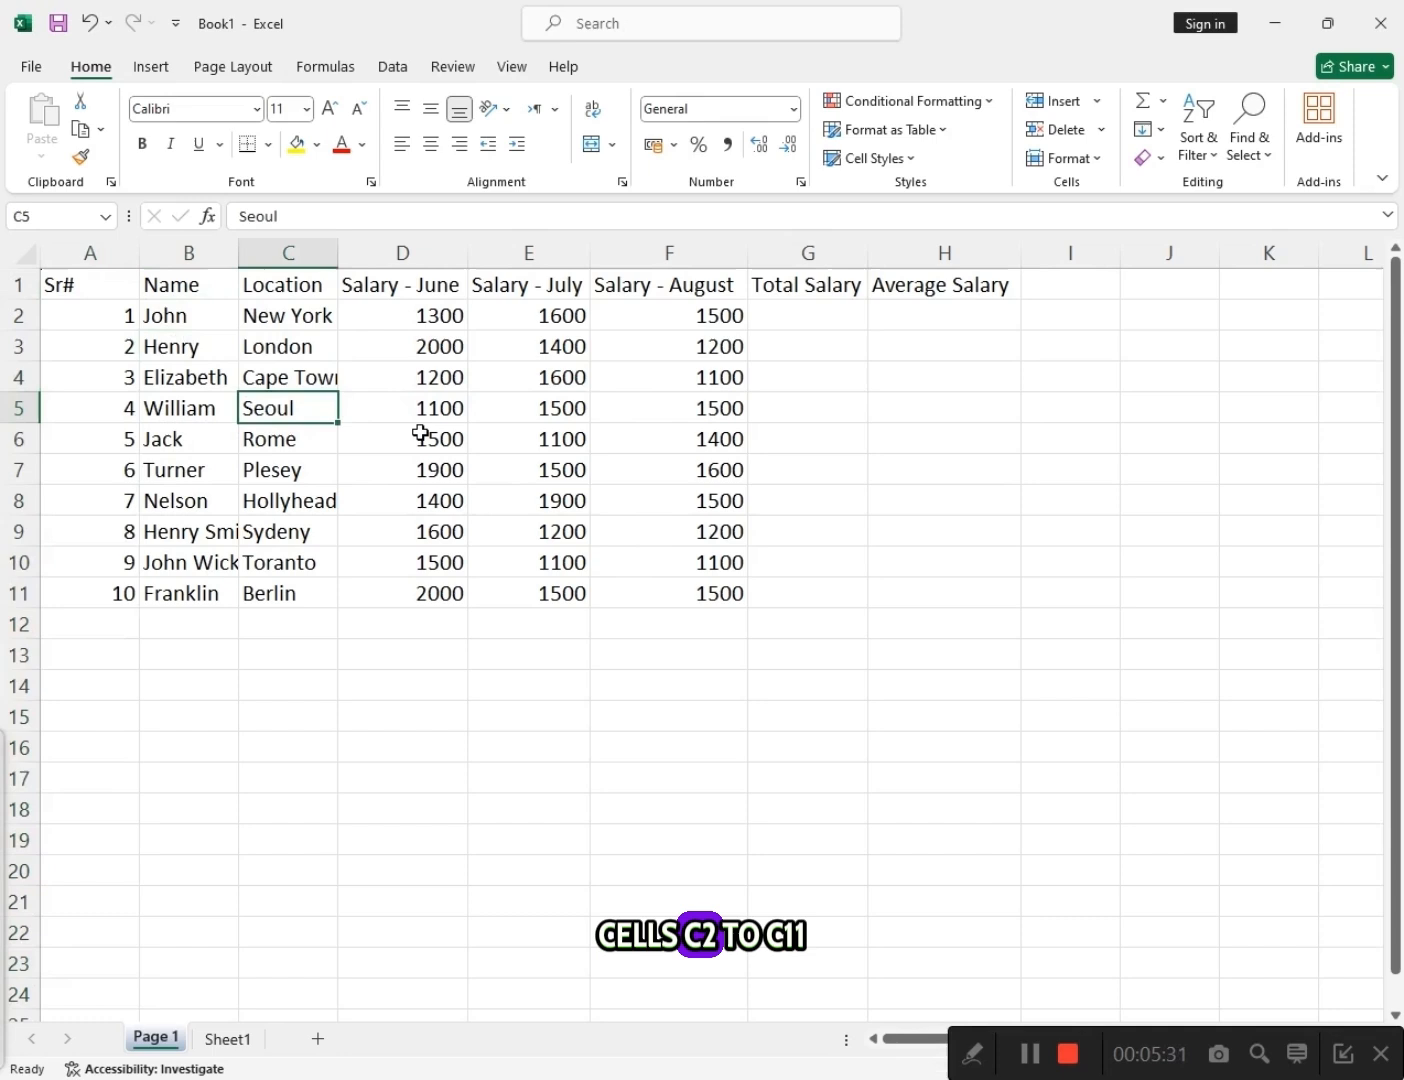
{"action": "left_click", "coordinate": [669, 367]}
{"action": "left_click", "coordinate": [827, 291]}
{"action": "left_click", "coordinate": [831, 326]}
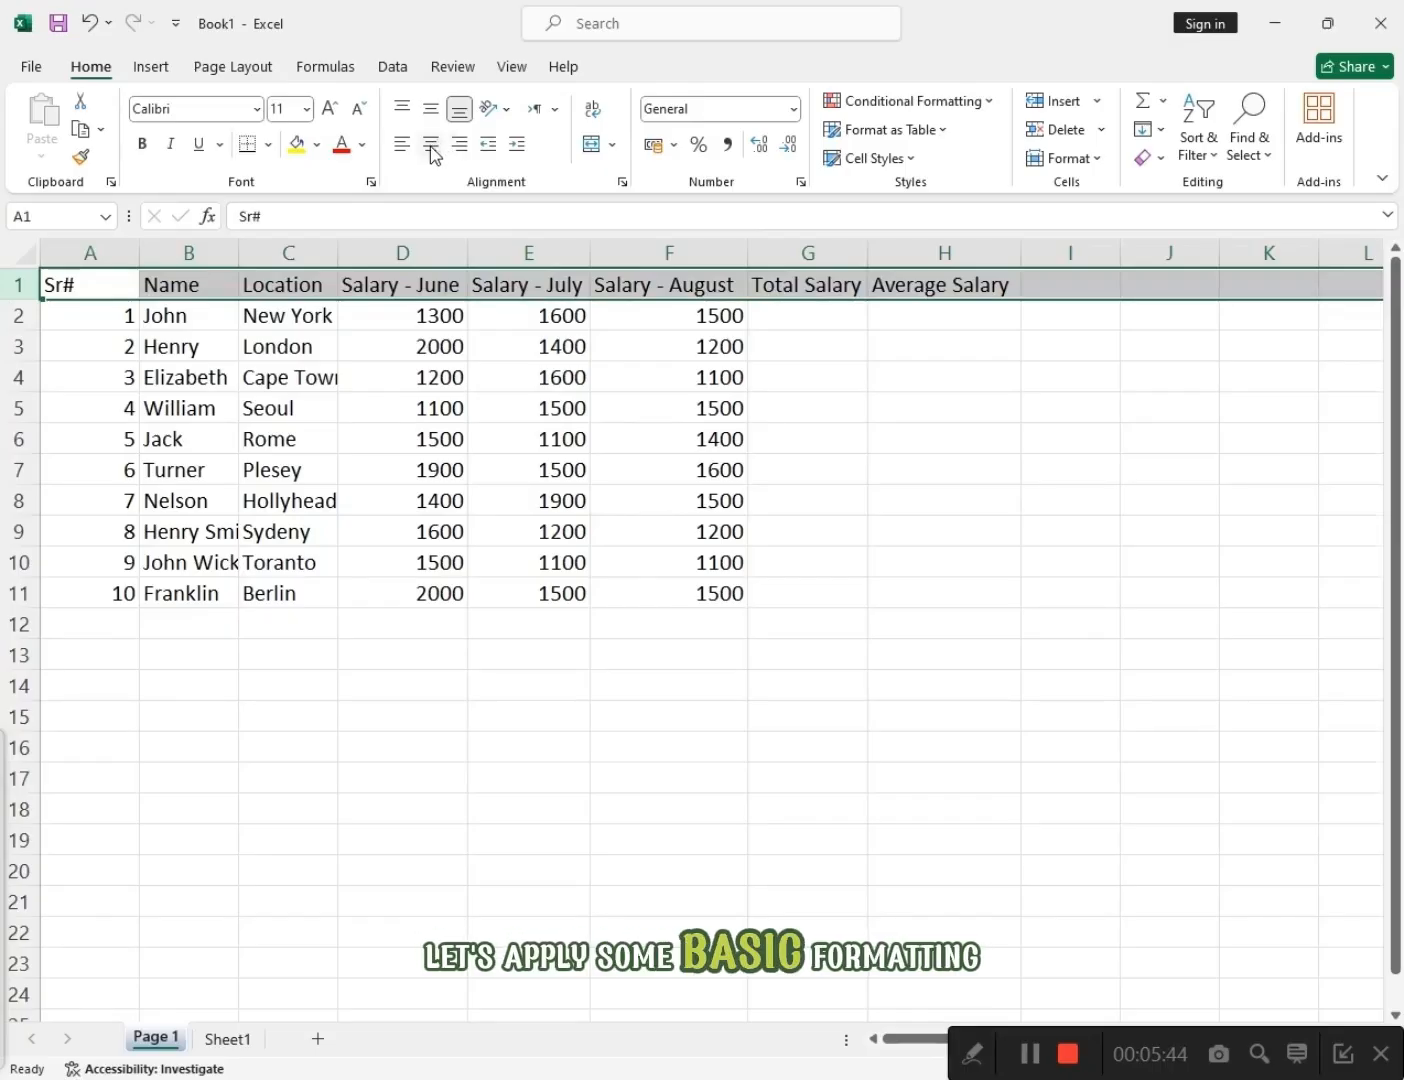
Center the header cells A1:H1 horizontally and make their text bold.
{"action": "left_click", "coordinate": [555, 410]}
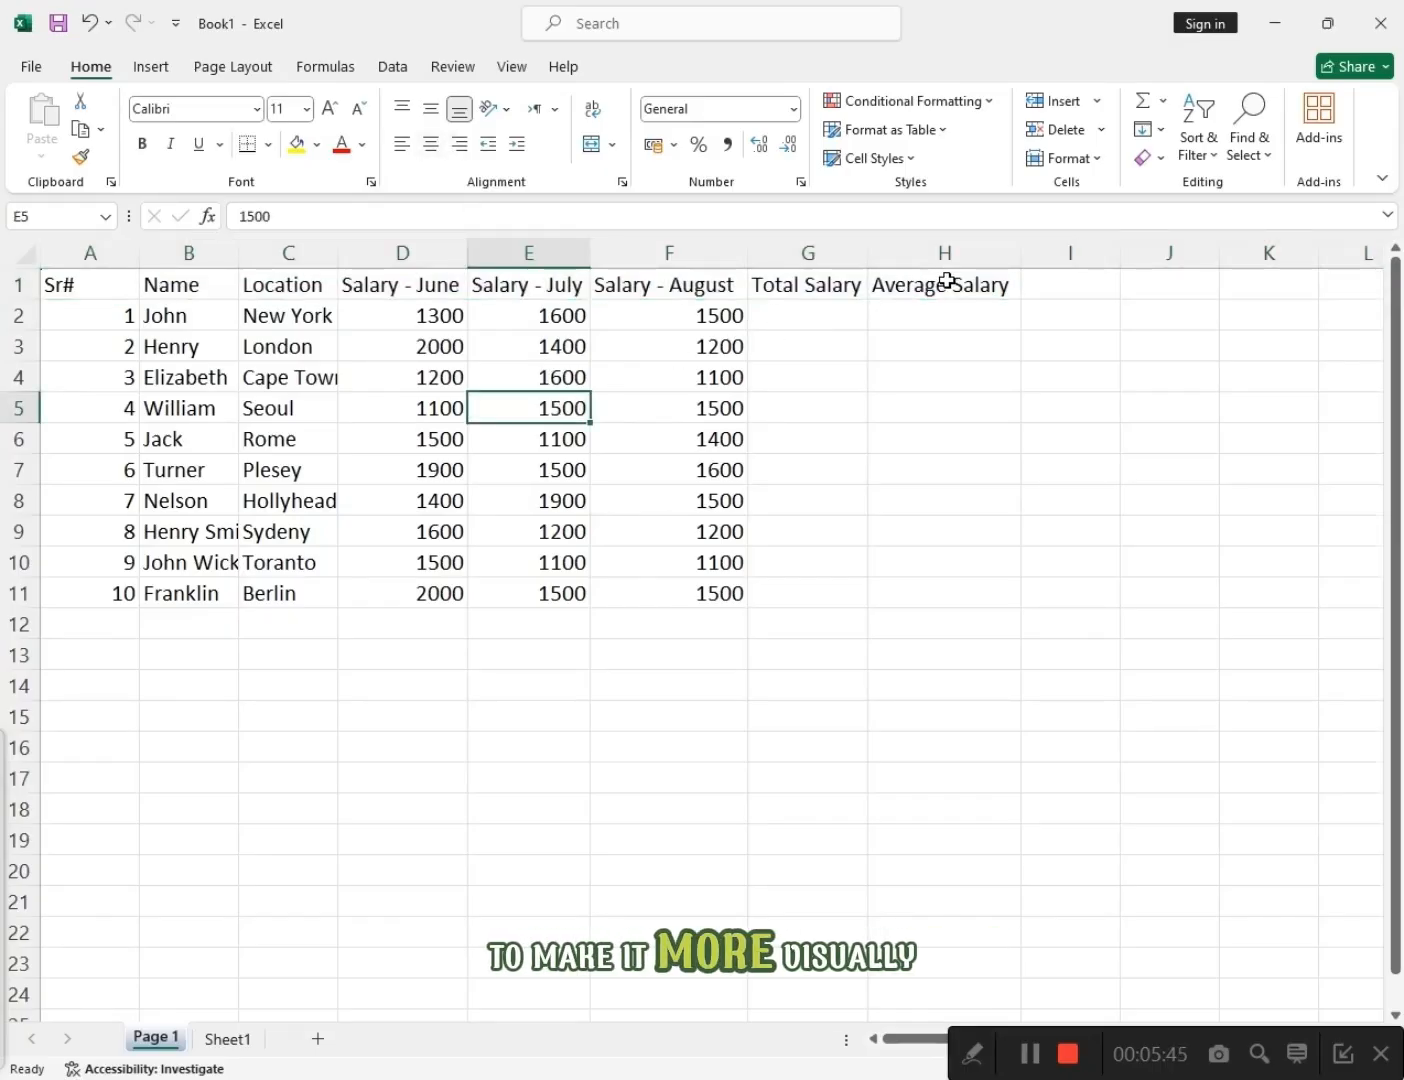
{"action": "left_click_drag", "start_coordinate": [946, 282], "coordinate": [5, 293]}
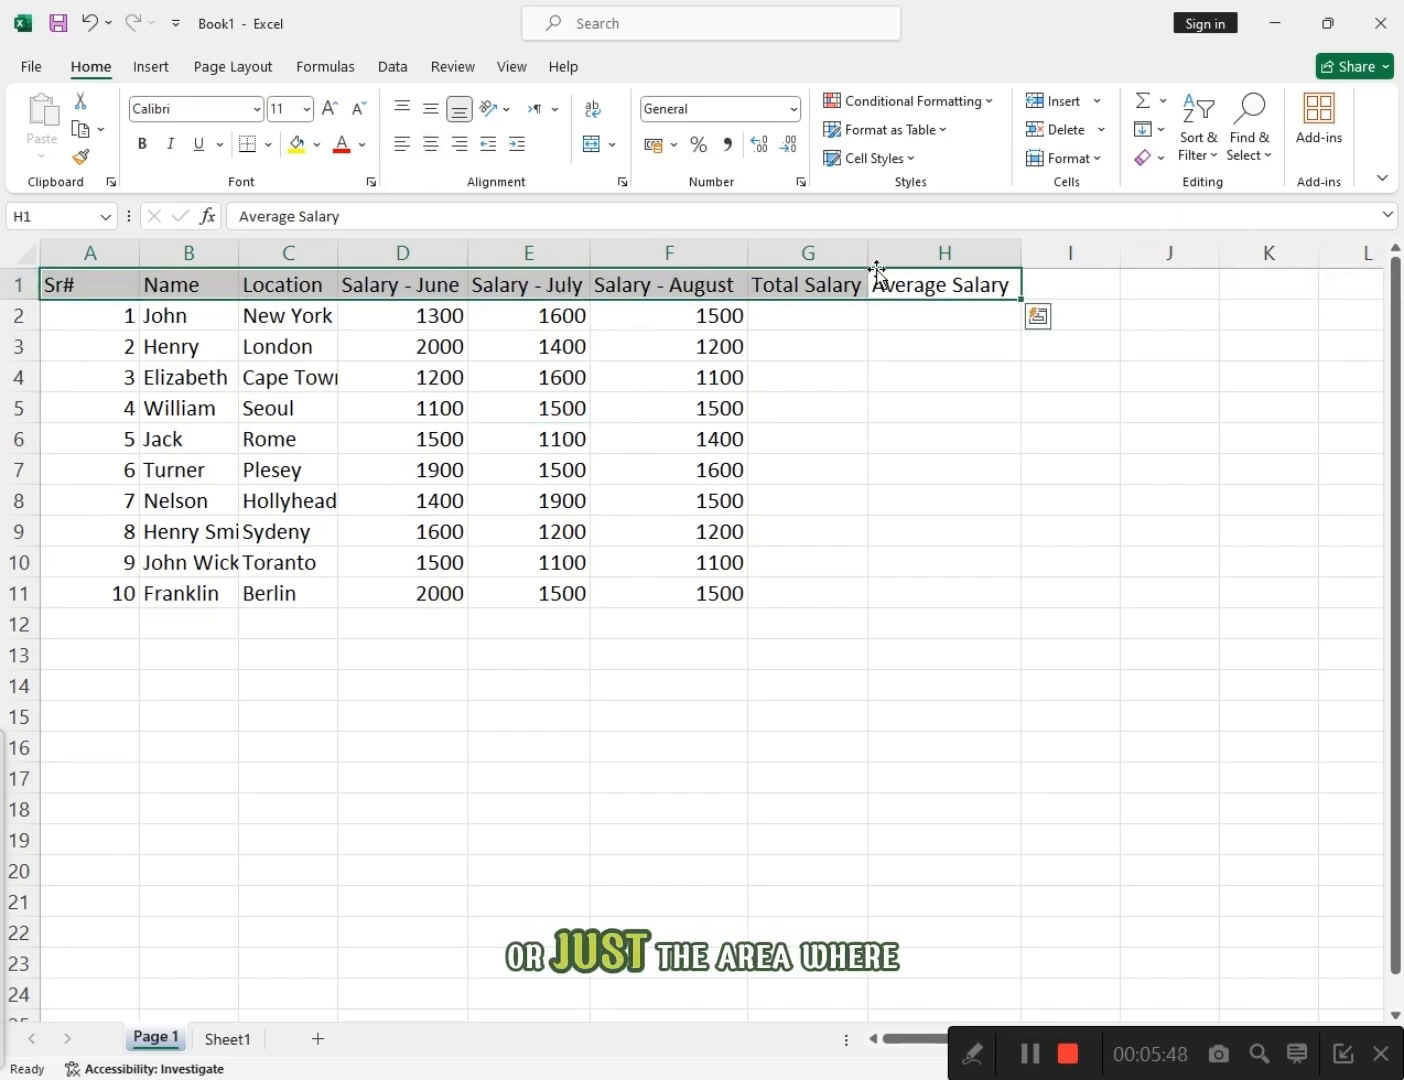
{"action": "left_click", "coordinate": [430, 146]}
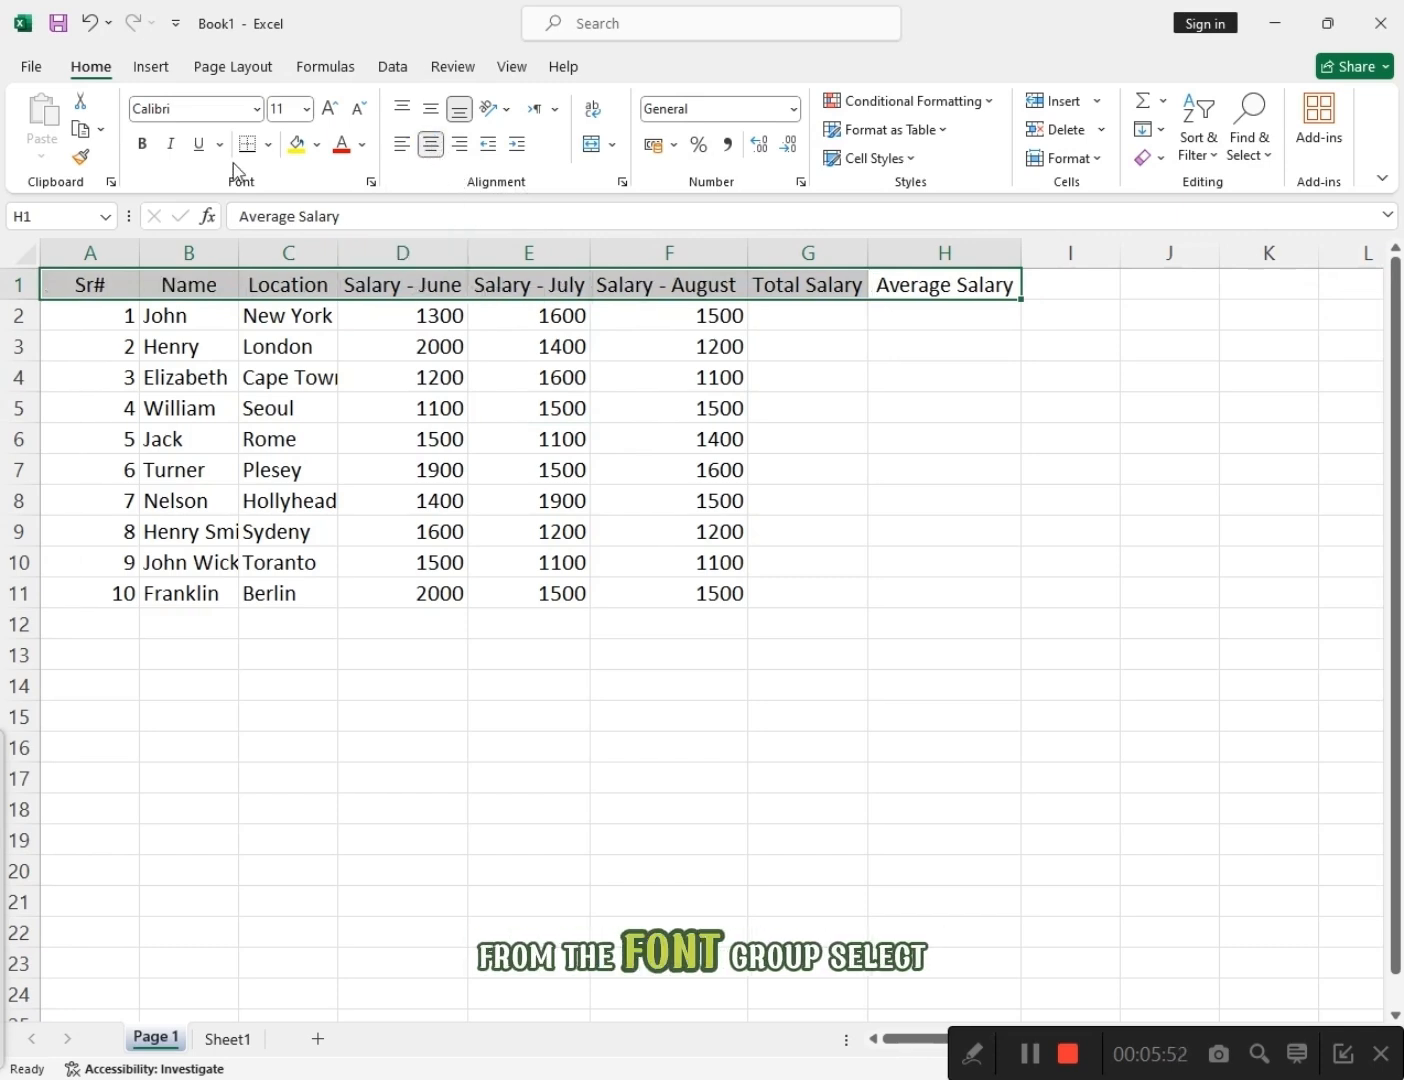
{"action": "left_click", "coordinate": [142, 145]}
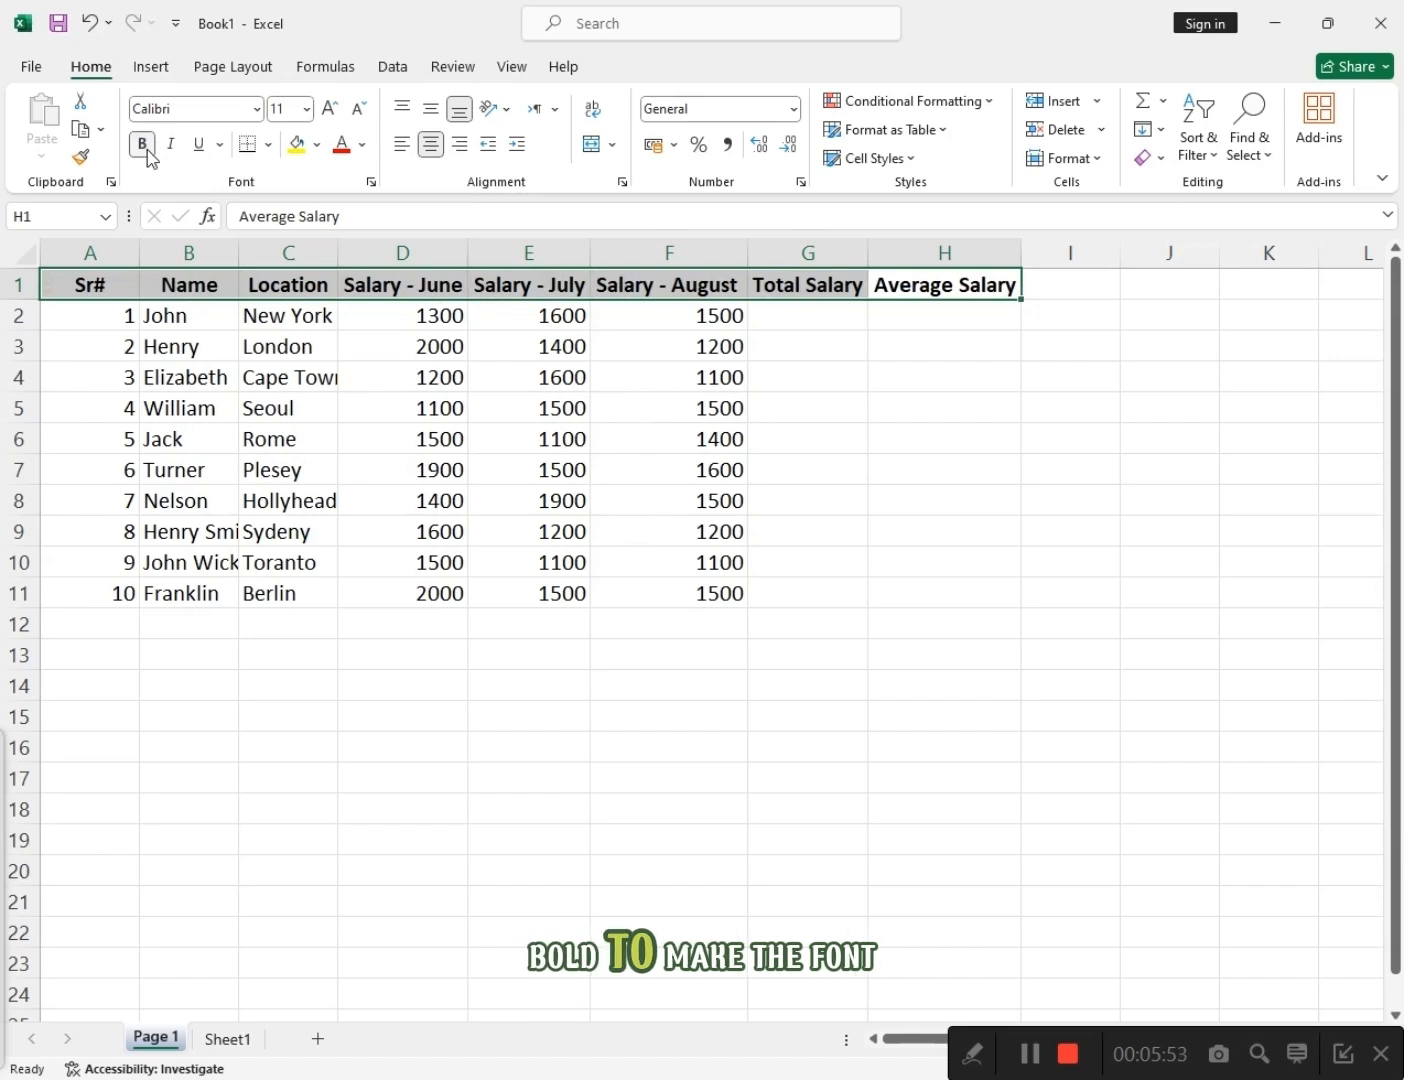
Give the header cells A1:H1 a black fill and a white font color.
{"action": "left_click", "coordinate": [317, 146]}
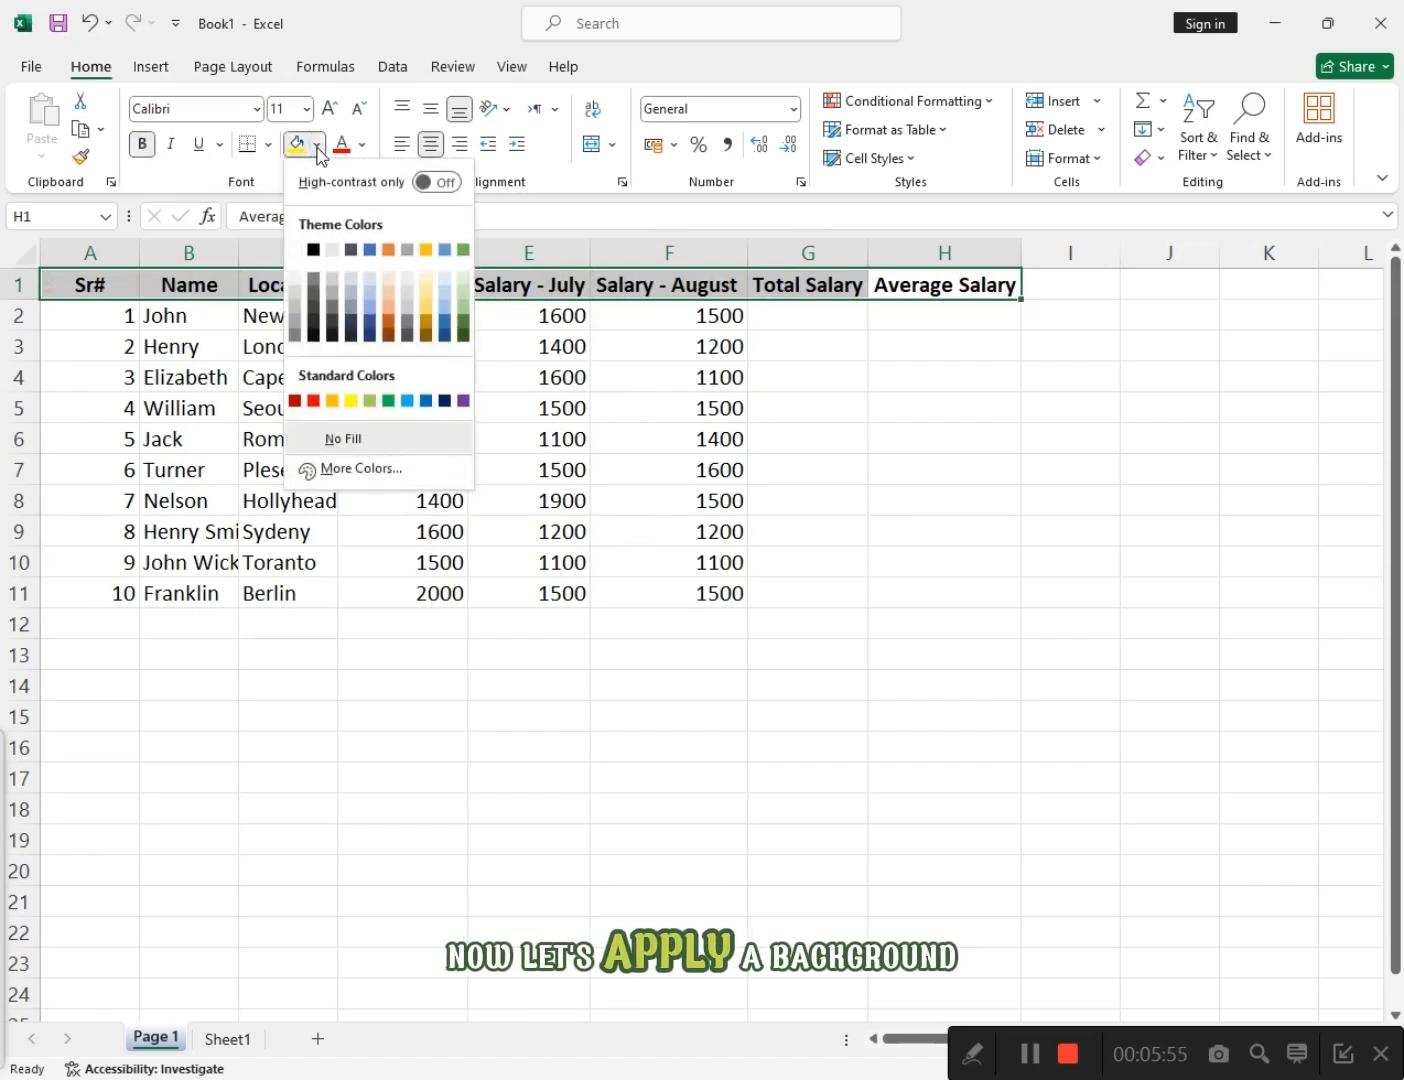
{"action": "left_click", "coordinate": [313, 250]}
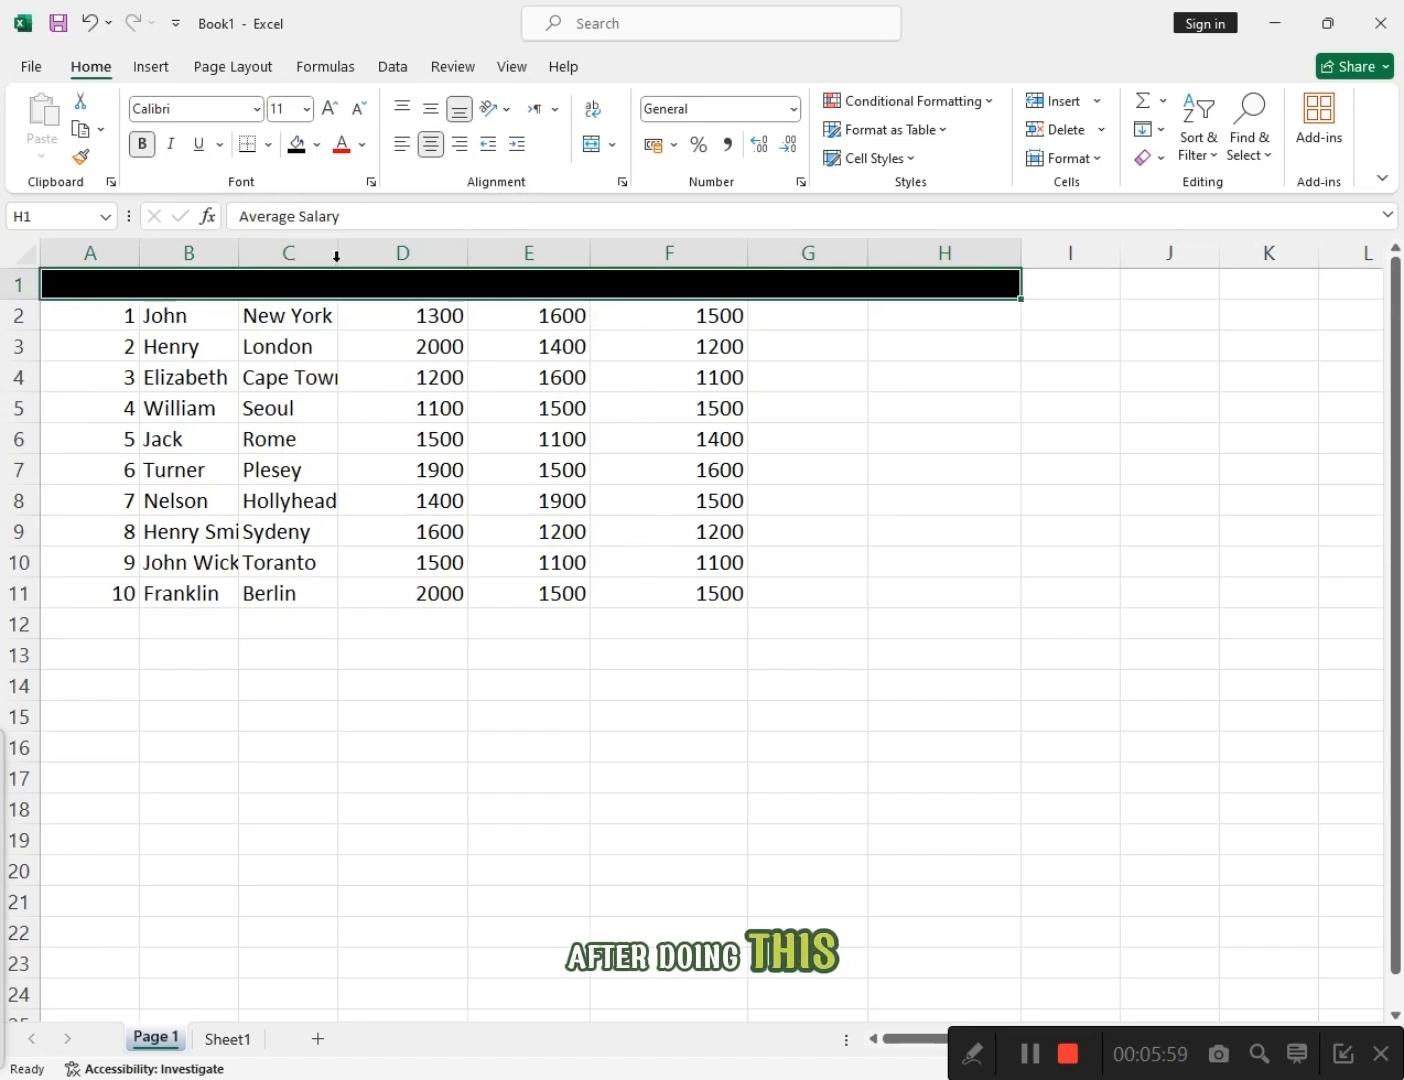
{"action": "left_click", "coordinate": [362, 145]}
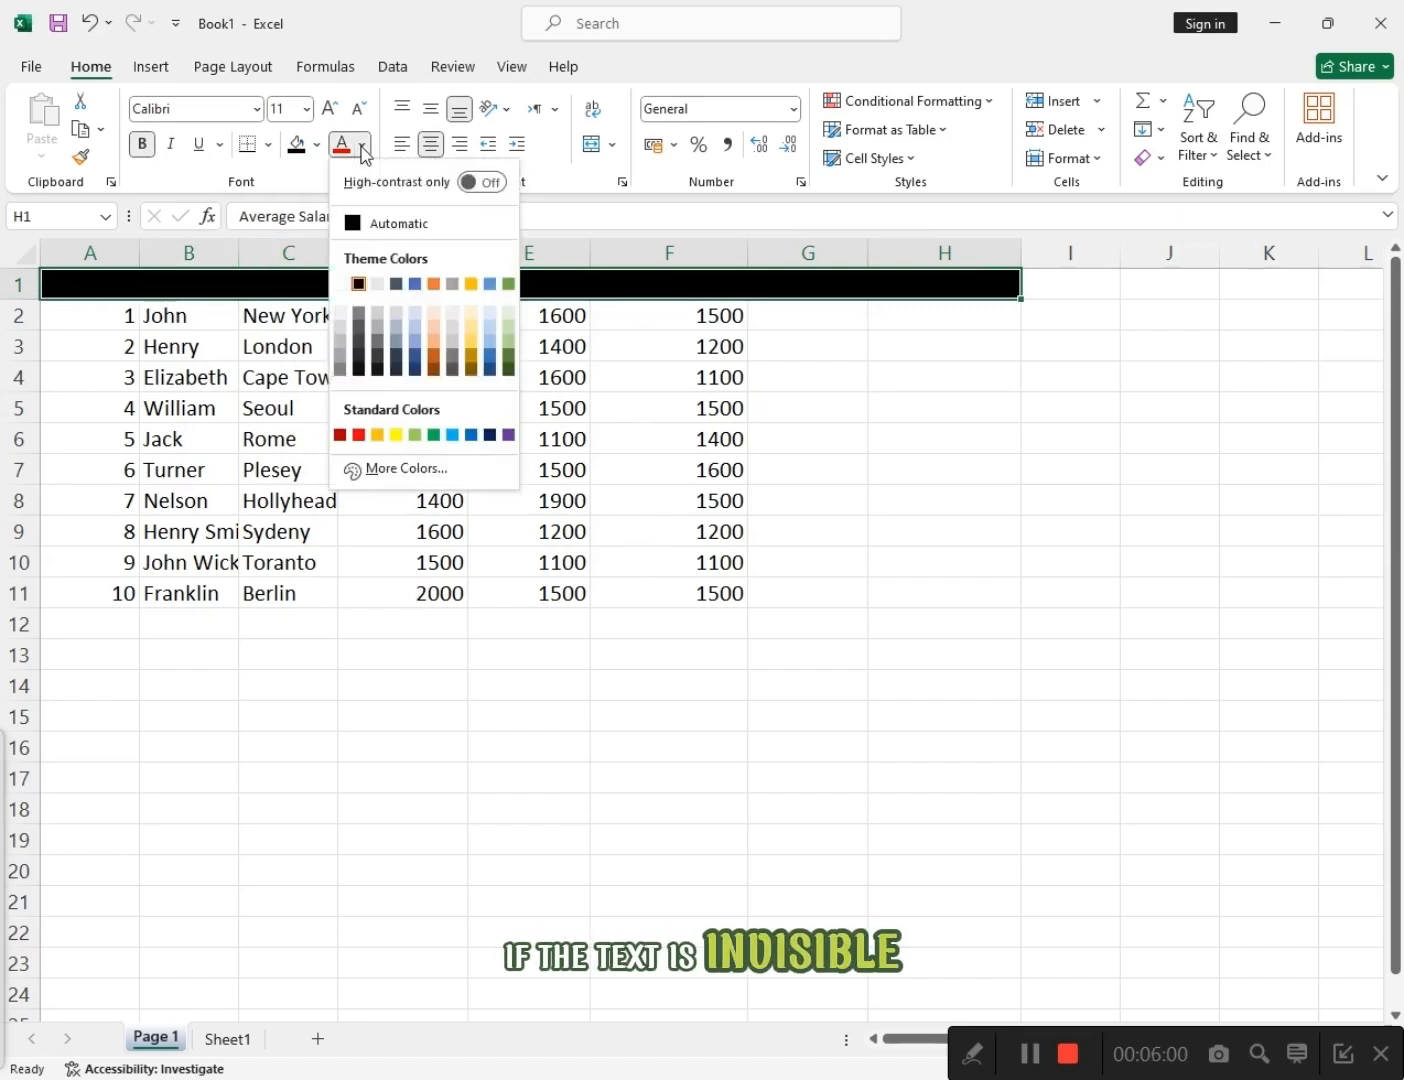
{"action": "left_click", "coordinate": [352, 285]}
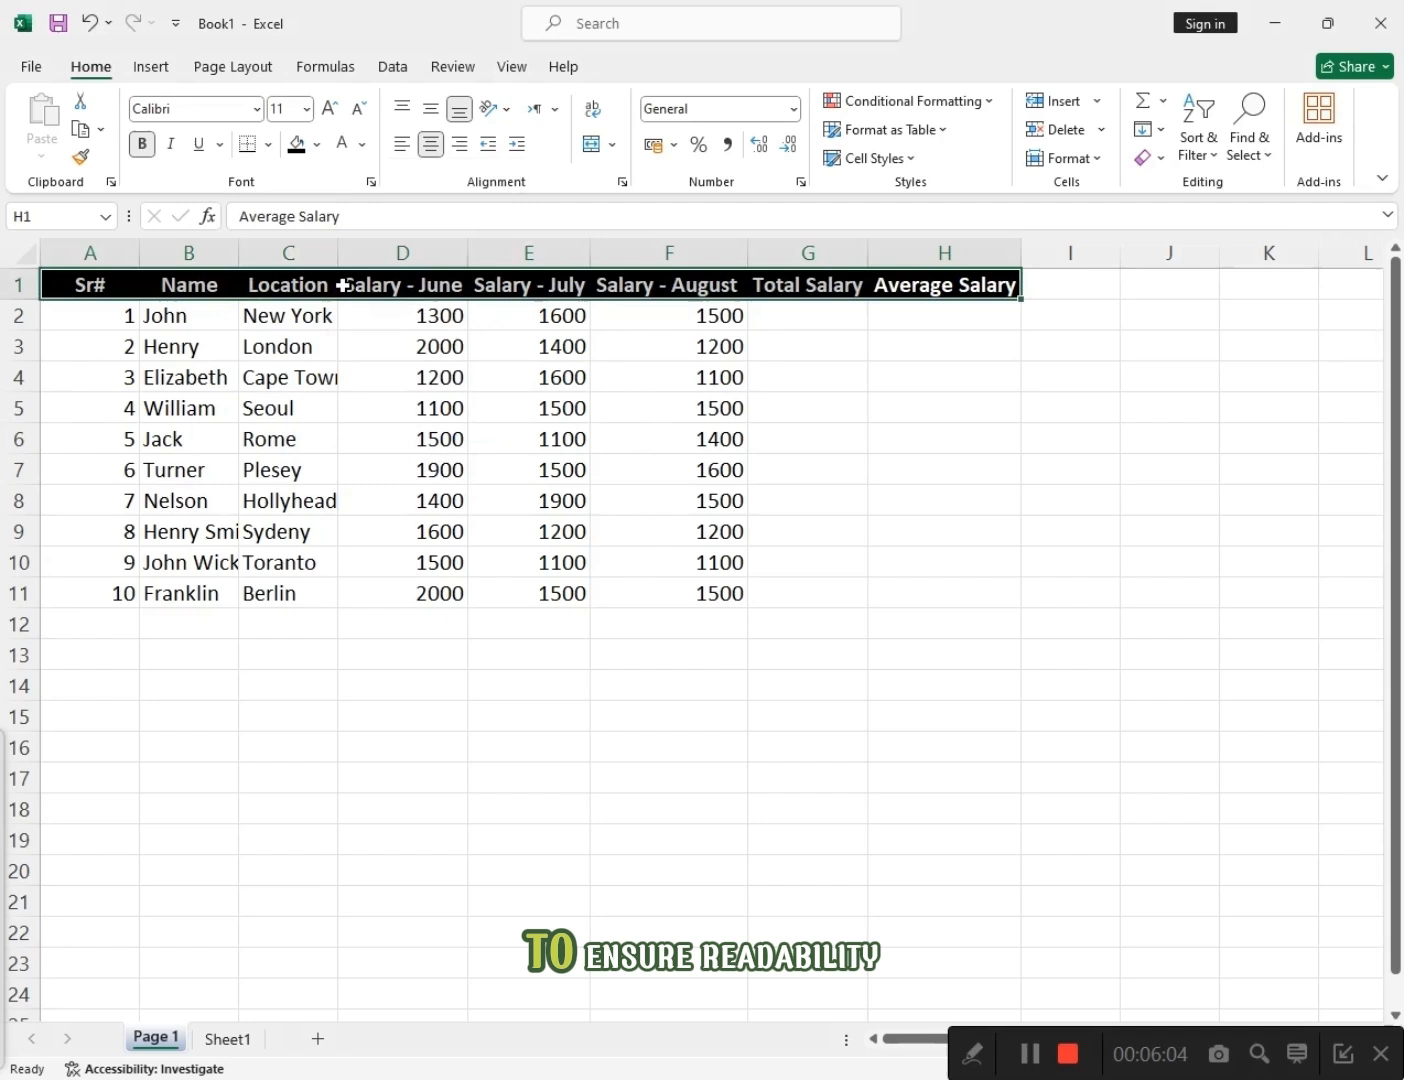
Autofit the Sr# column A to its contents and widen it slightly.
{"action": "left_click", "coordinate": [203, 345]}
{"action": "left_click", "coordinate": [125, 248]}
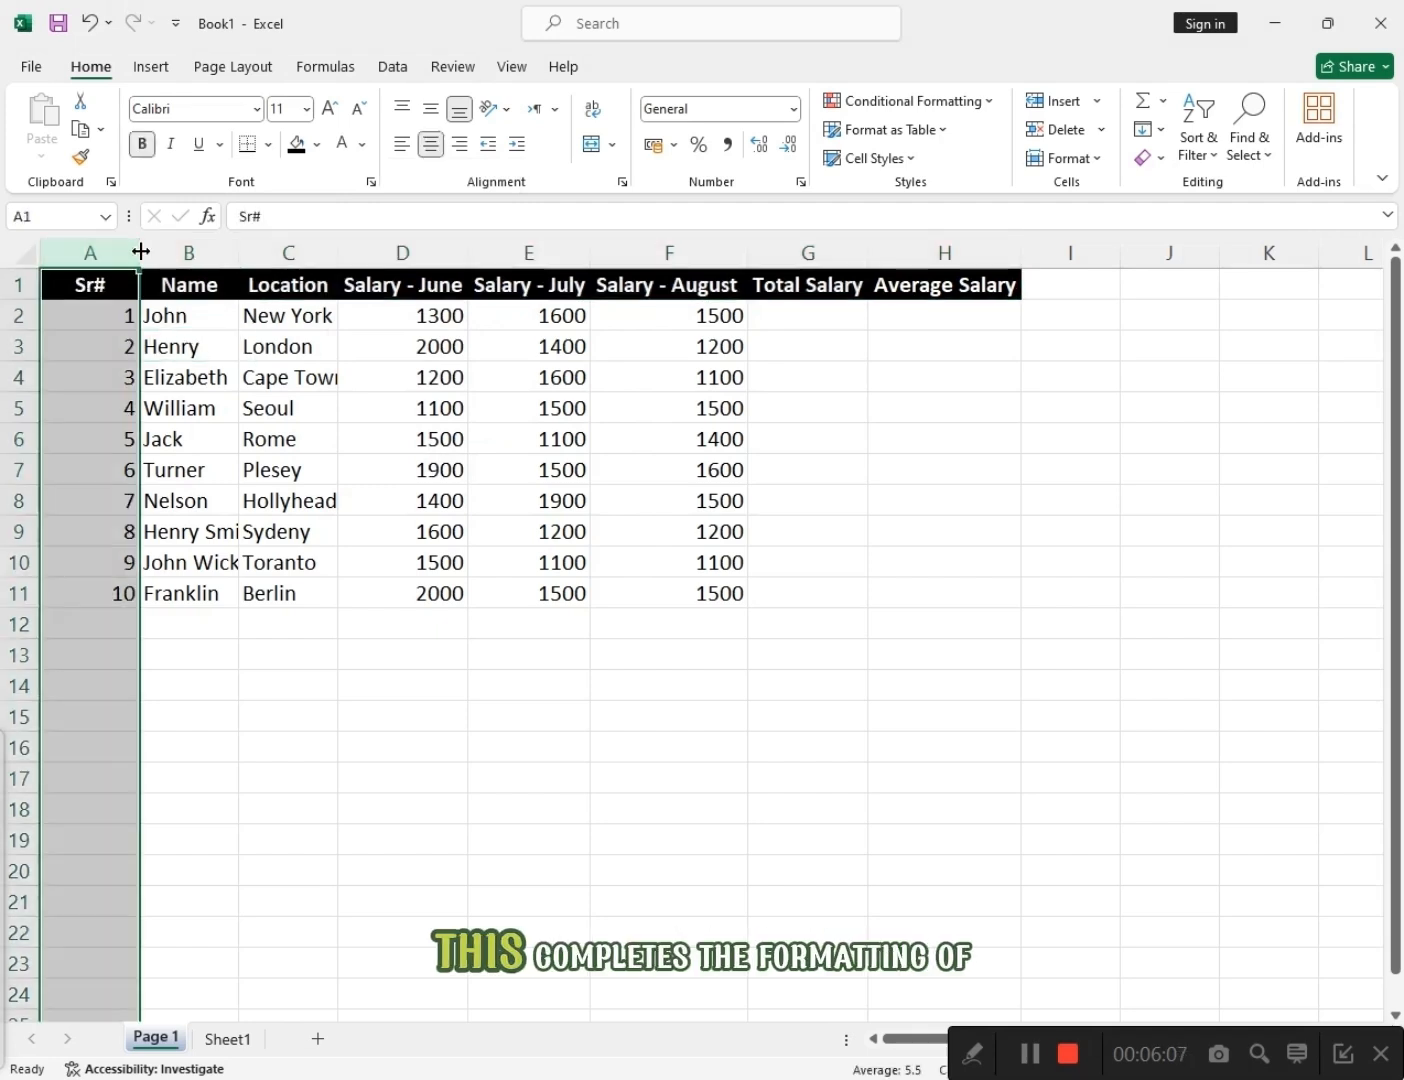
{"action": "left_click", "coordinate": [142, 251]}
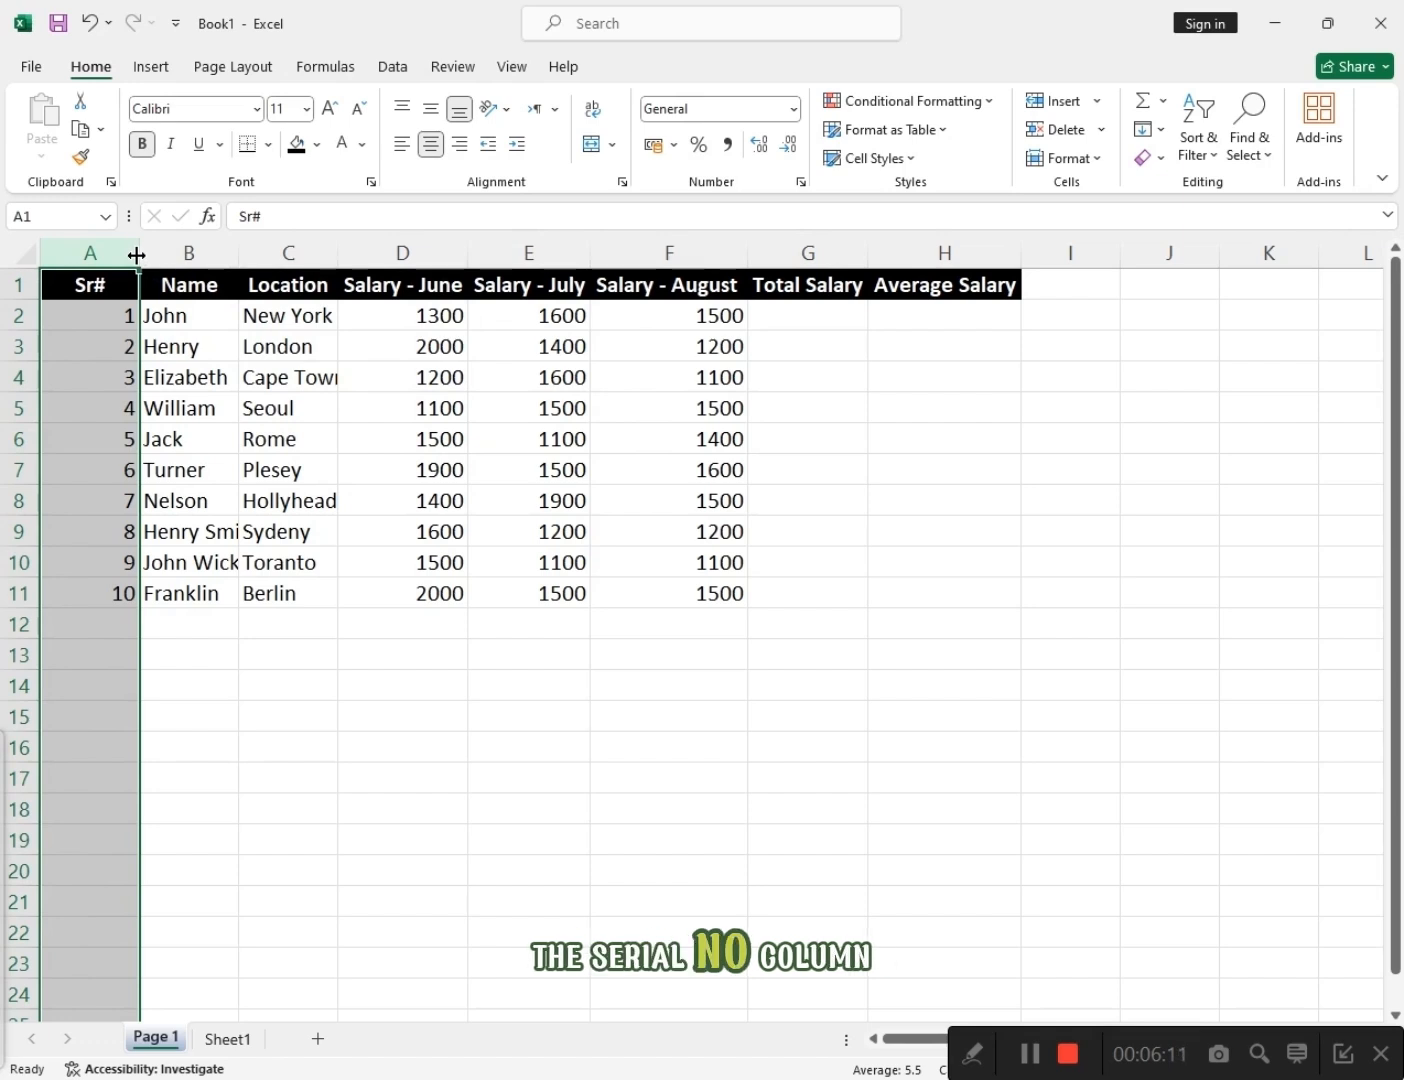
{"action": "double_click", "coordinate": [136, 254]}
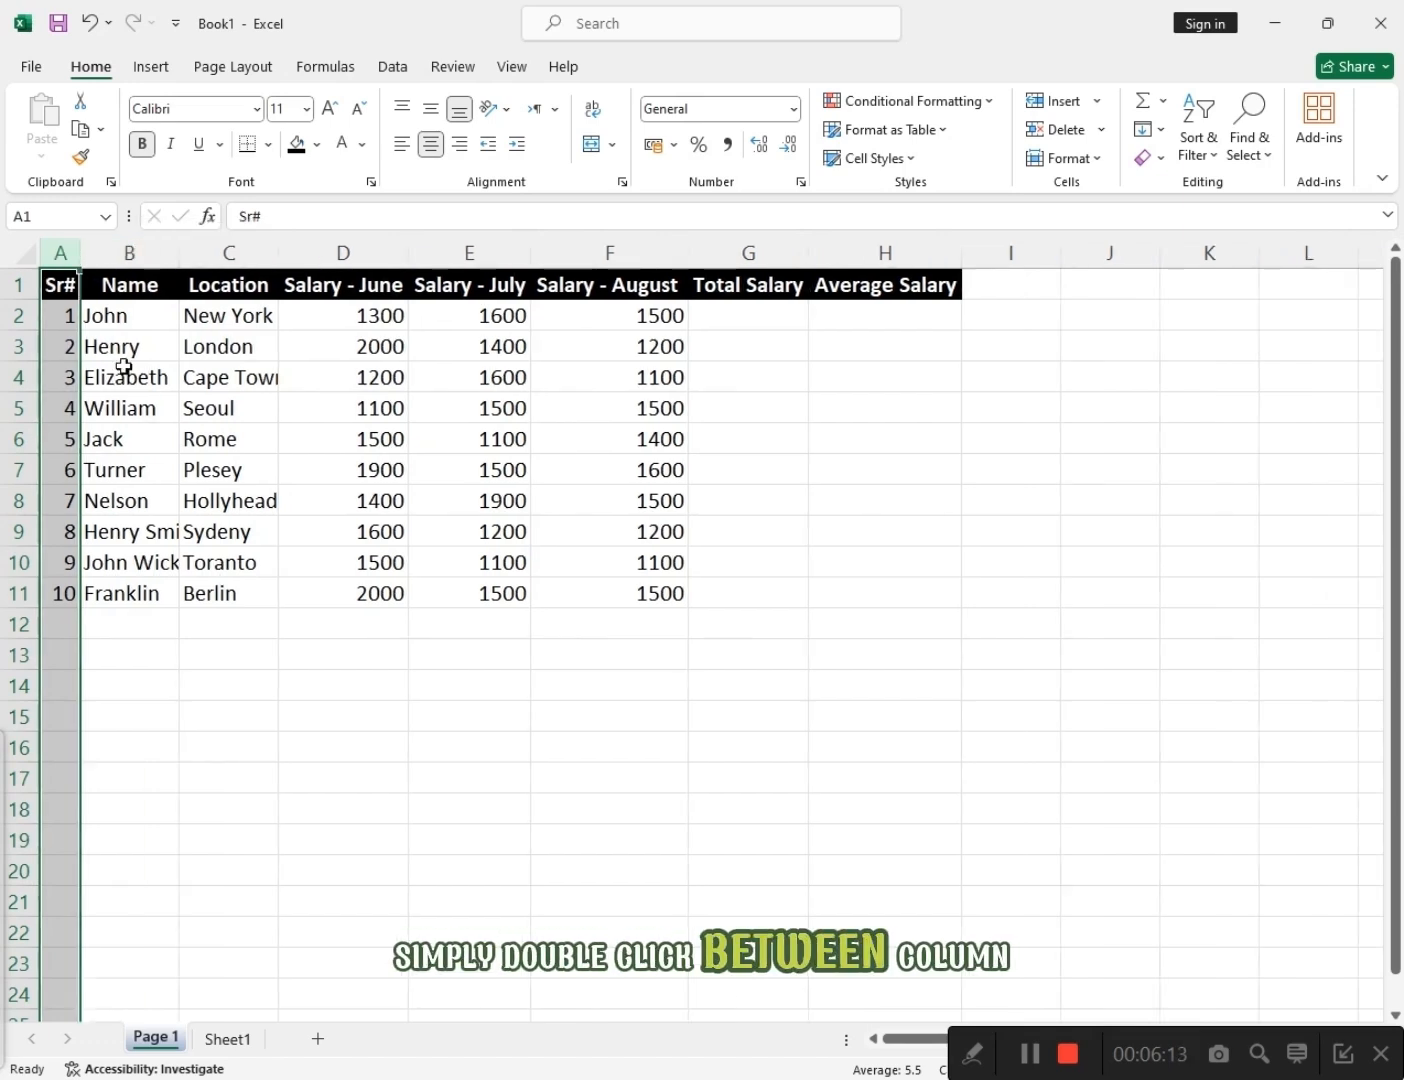
{"action": "left_click_drag", "start_coordinate": [77, 251], "coordinate": [91, 251]}
{"action": "left_click", "coordinate": [207, 399]}
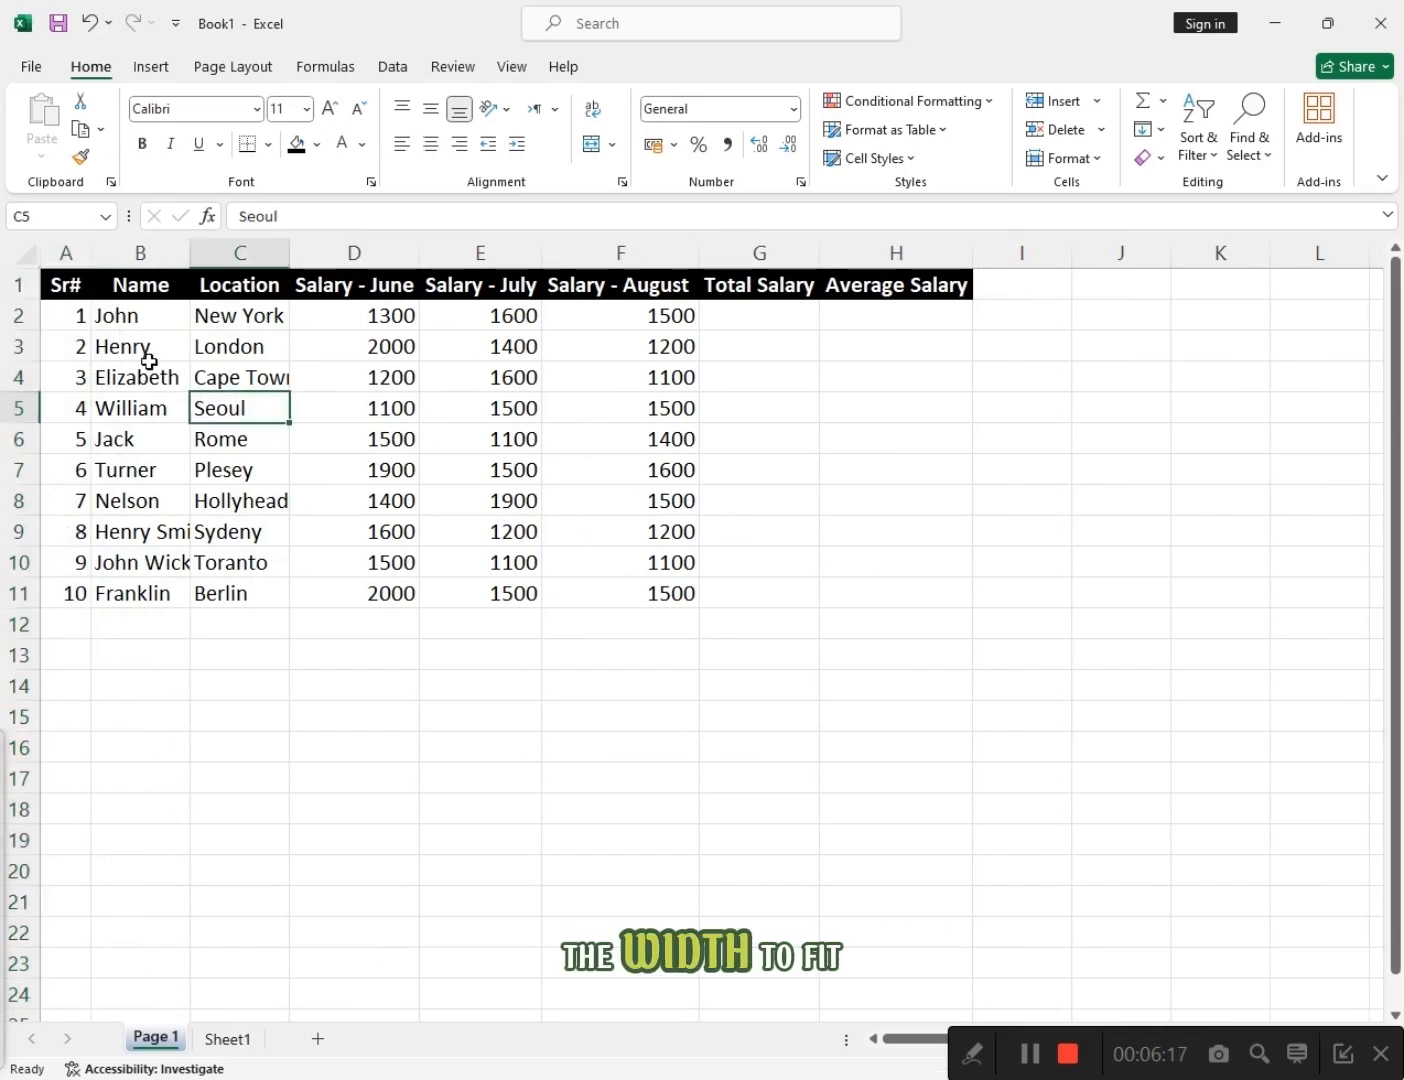
Center the contents of the Sr# column A horizontally.
{"action": "left_click", "coordinate": [78, 314]}
{"action": "left_click", "coordinate": [64, 253]}
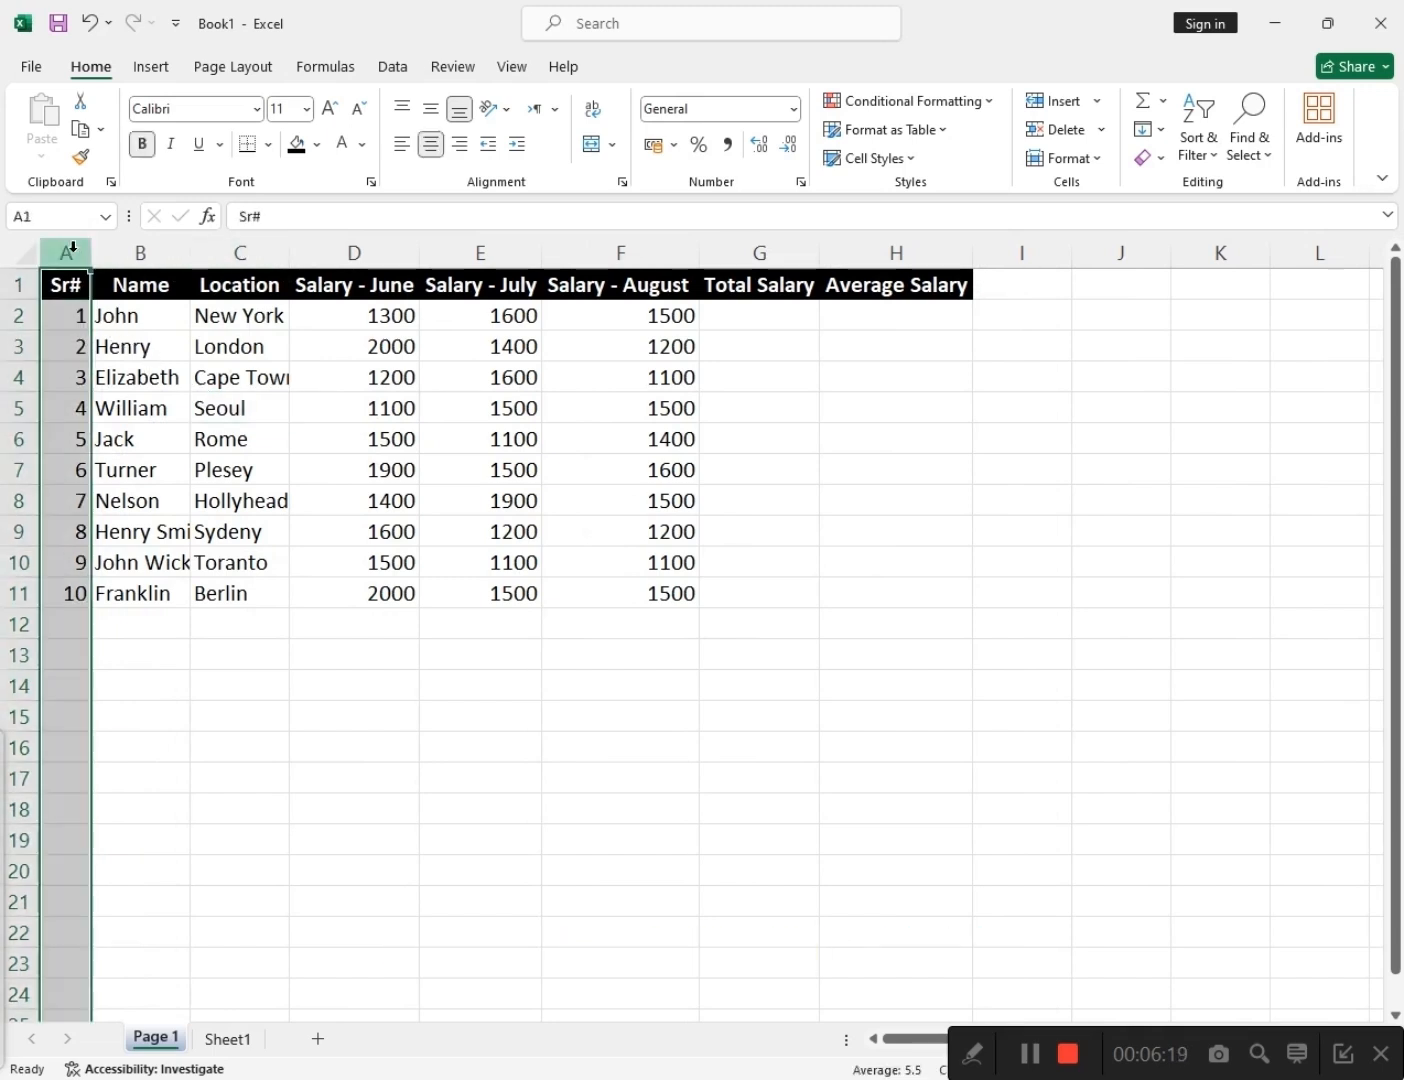
{"action": "left_click", "coordinate": [431, 145]}
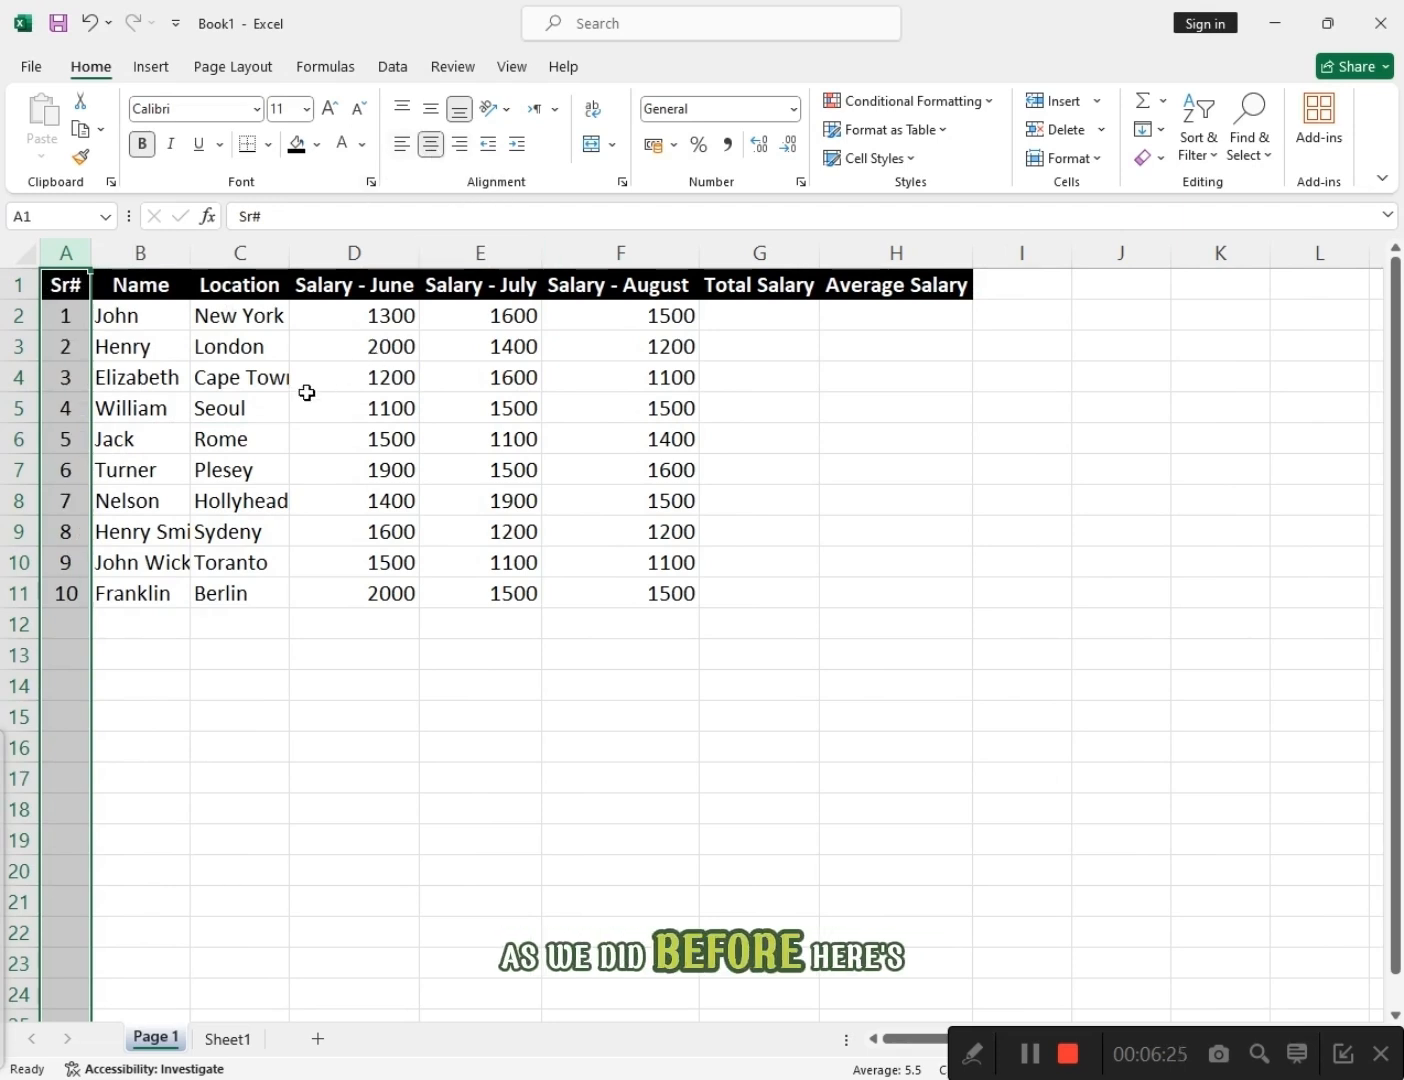
{"action": "left_click", "coordinate": [267, 400]}
Increase the height of row 2 and align the row's contents to the top of the cells.
{"action": "left_click", "coordinate": [104, 344]}
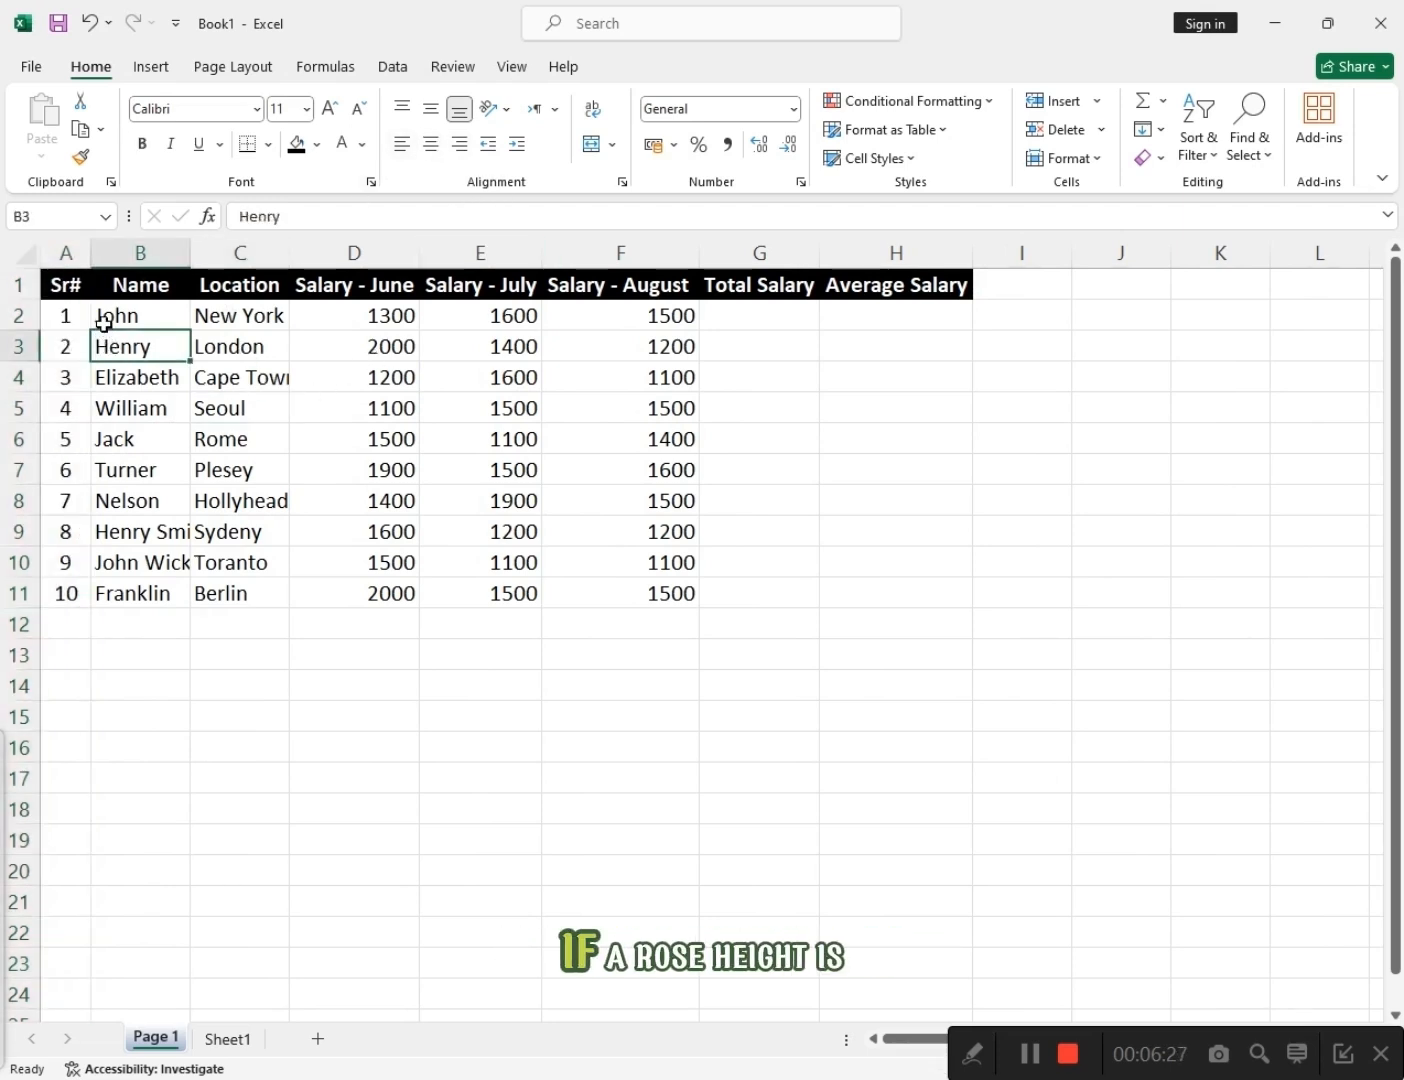
{"action": "left_click", "coordinate": [103, 323]}
{"action": "left_click_drag", "start_coordinate": [19, 331], "coordinate": [16, 382]}
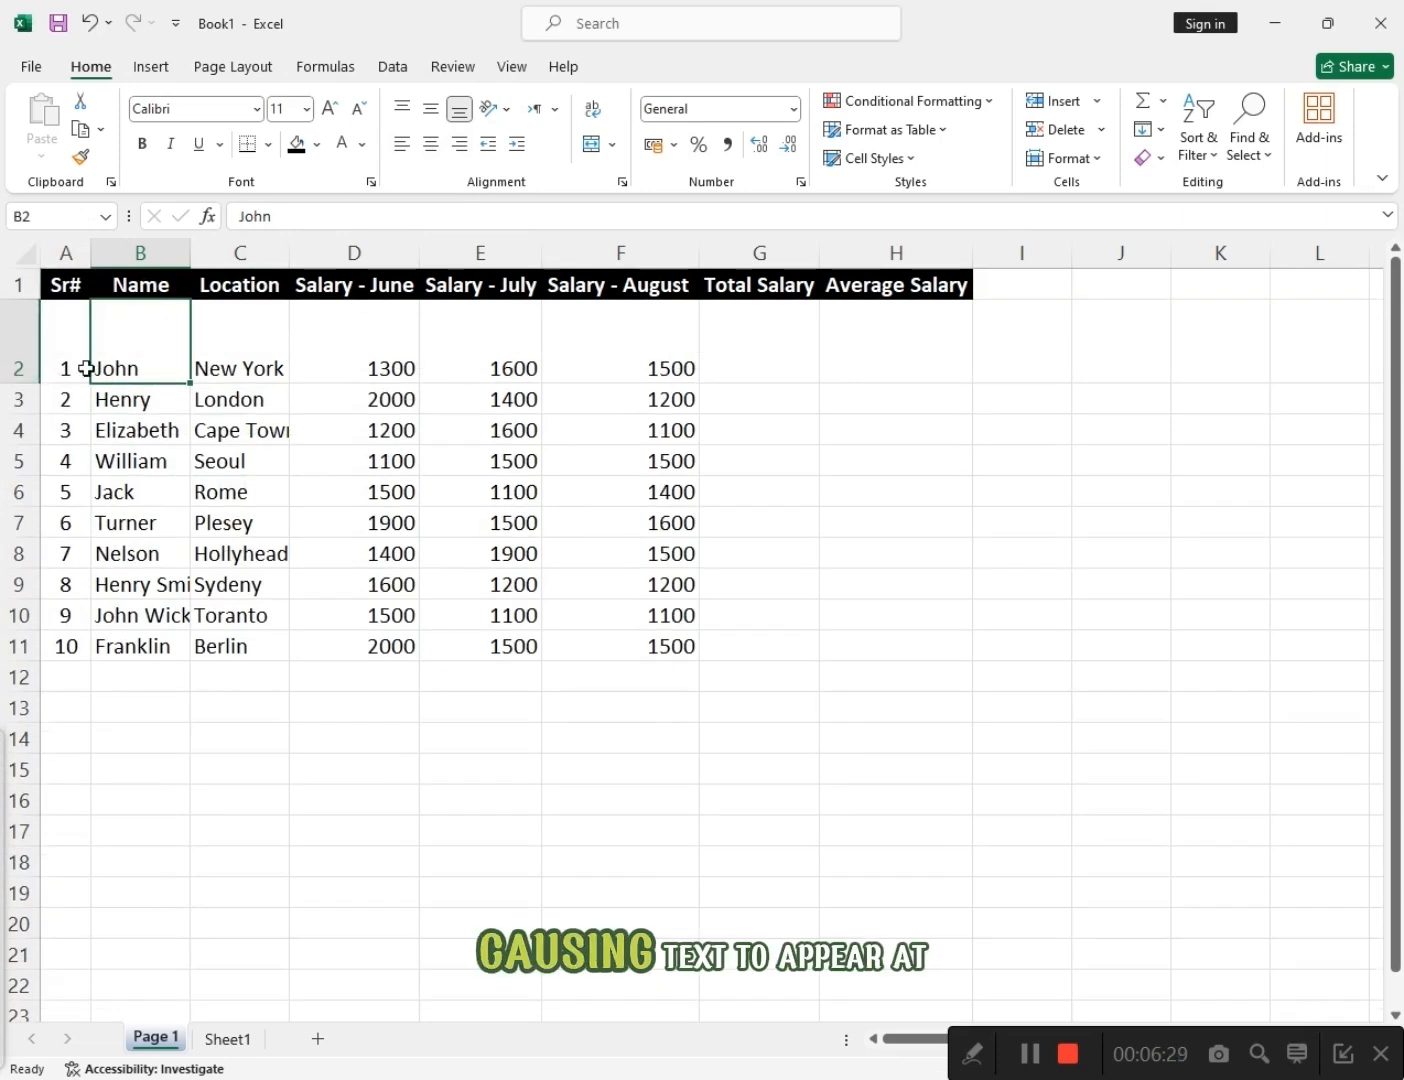
{"action": "left_click", "coordinate": [20, 357]}
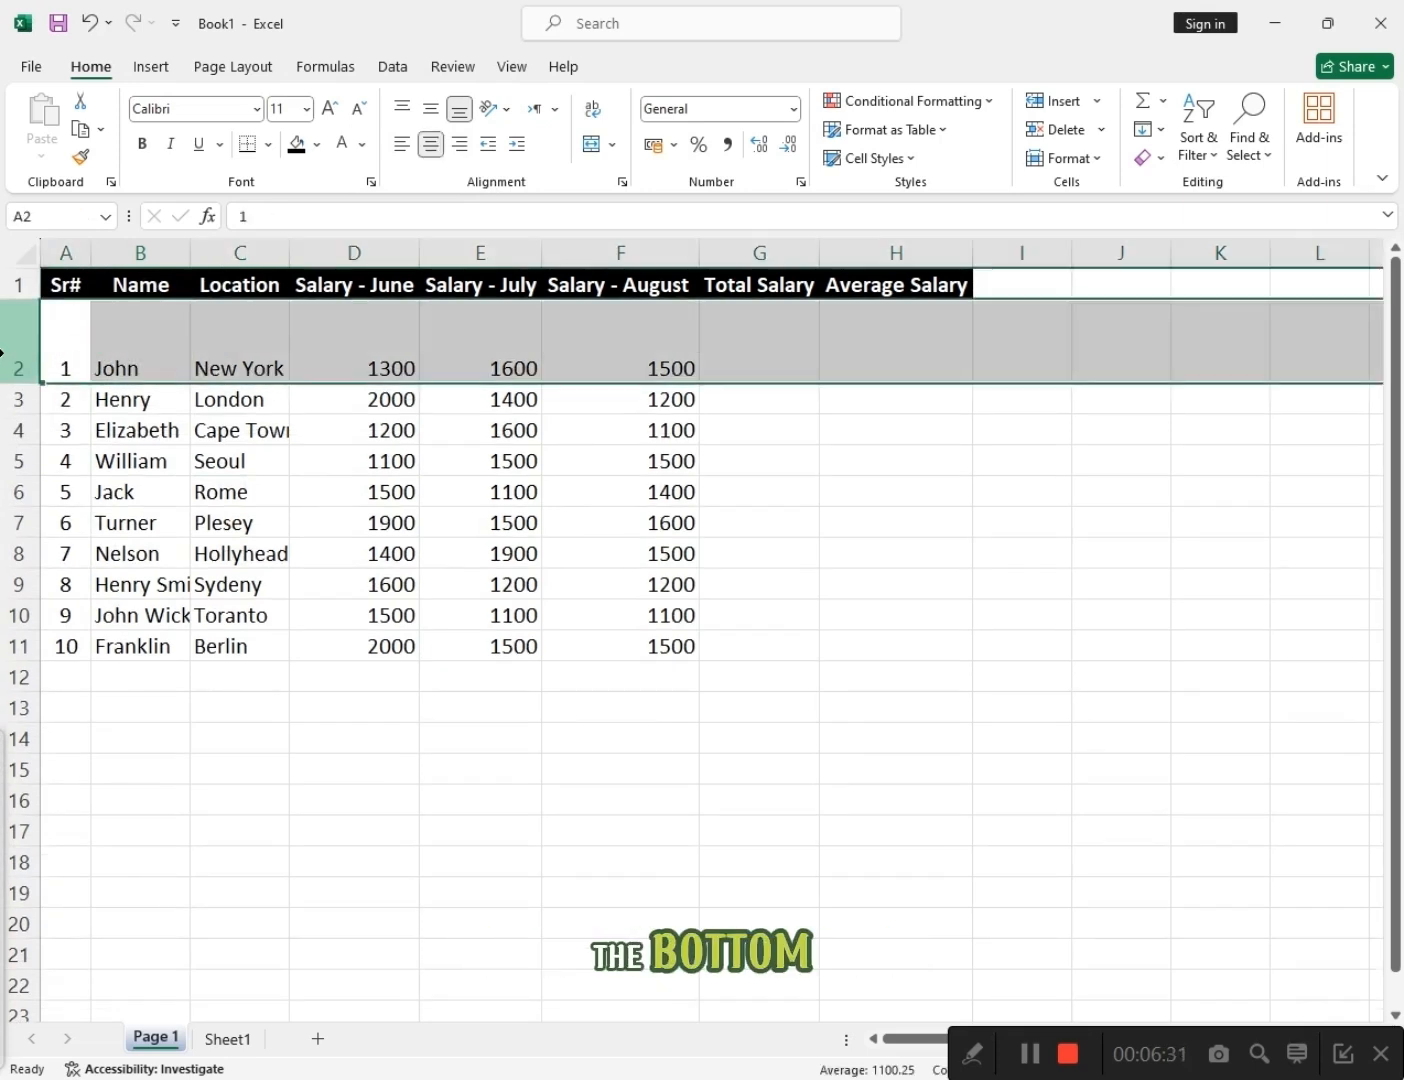
{"action": "left_click", "coordinate": [402, 109]}
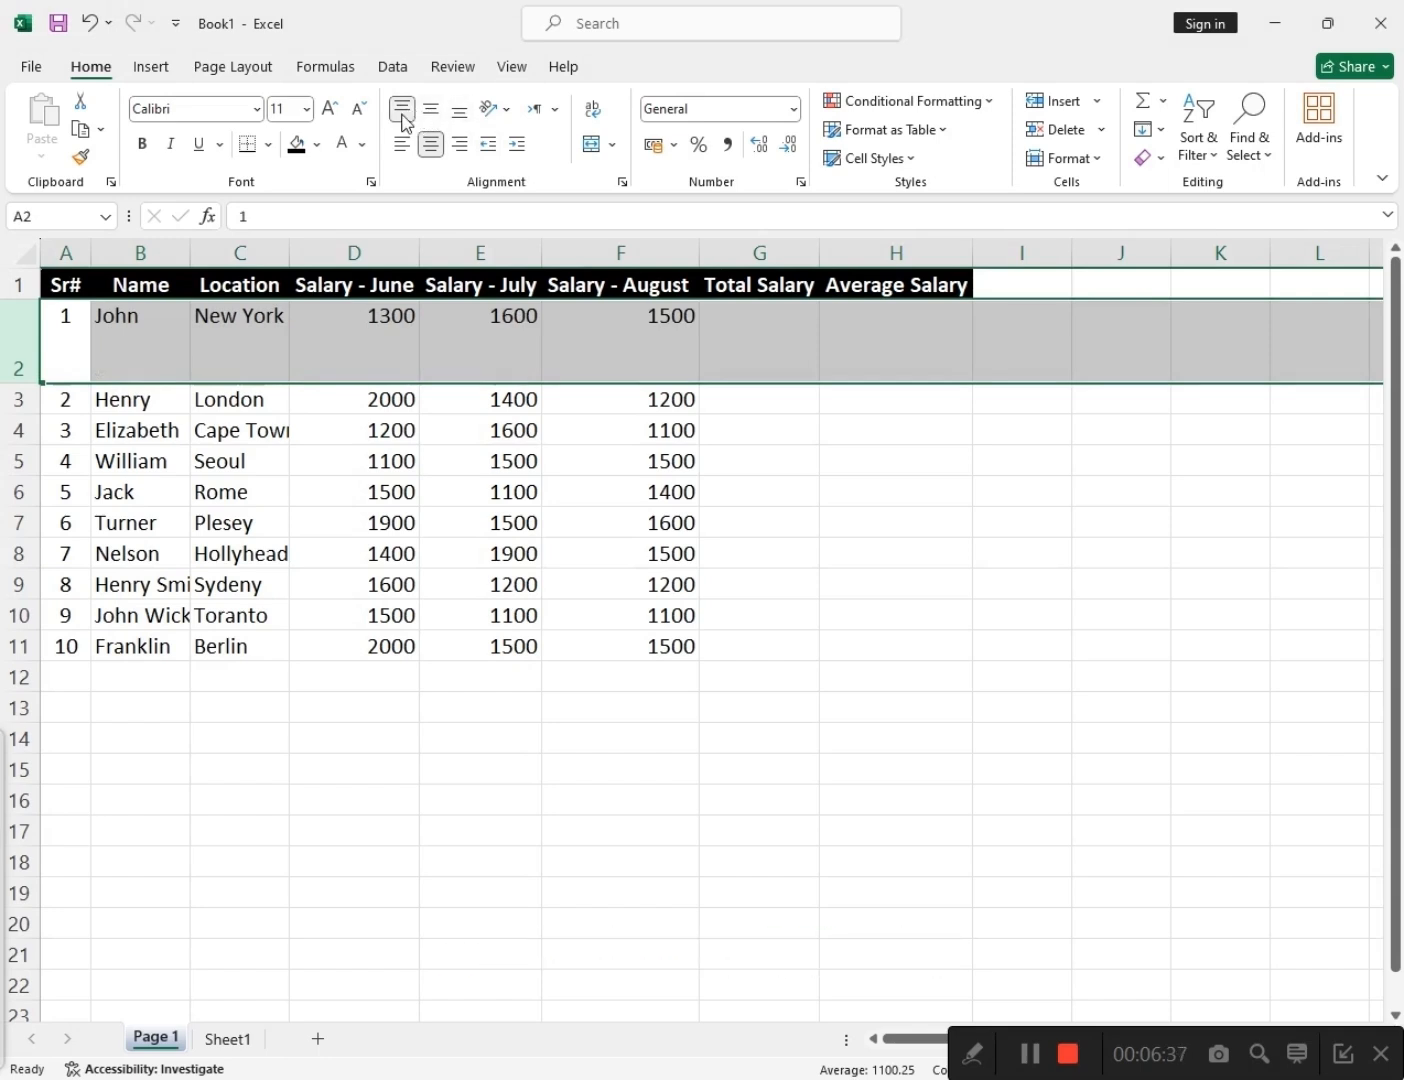
Autofit the height of row 2 to its contents.
{"action": "double_click", "coordinate": [20, 381]}
{"action": "left_click", "coordinate": [250, 379]}
{"action": "left_click", "coordinate": [365, 319]}
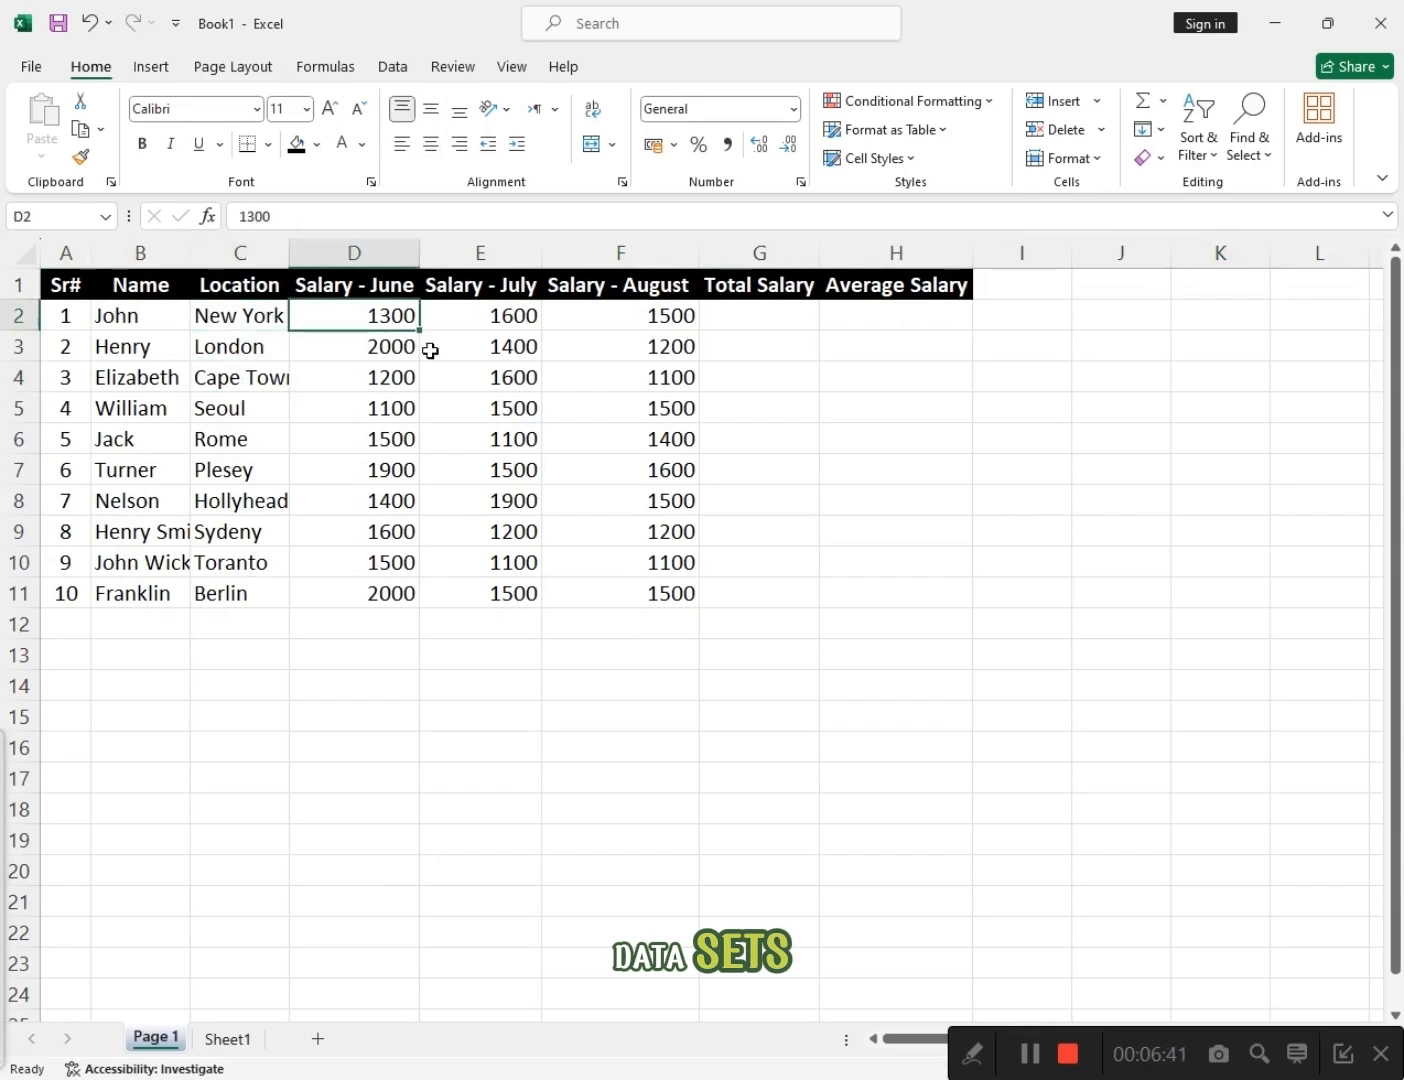
{"action": "left_click", "coordinate": [424, 400]}
{"action": "left_click", "coordinate": [526, 347]}
{"action": "left_click", "coordinate": [683, 311]}
{"action": "left_click", "coordinate": [620, 356]}
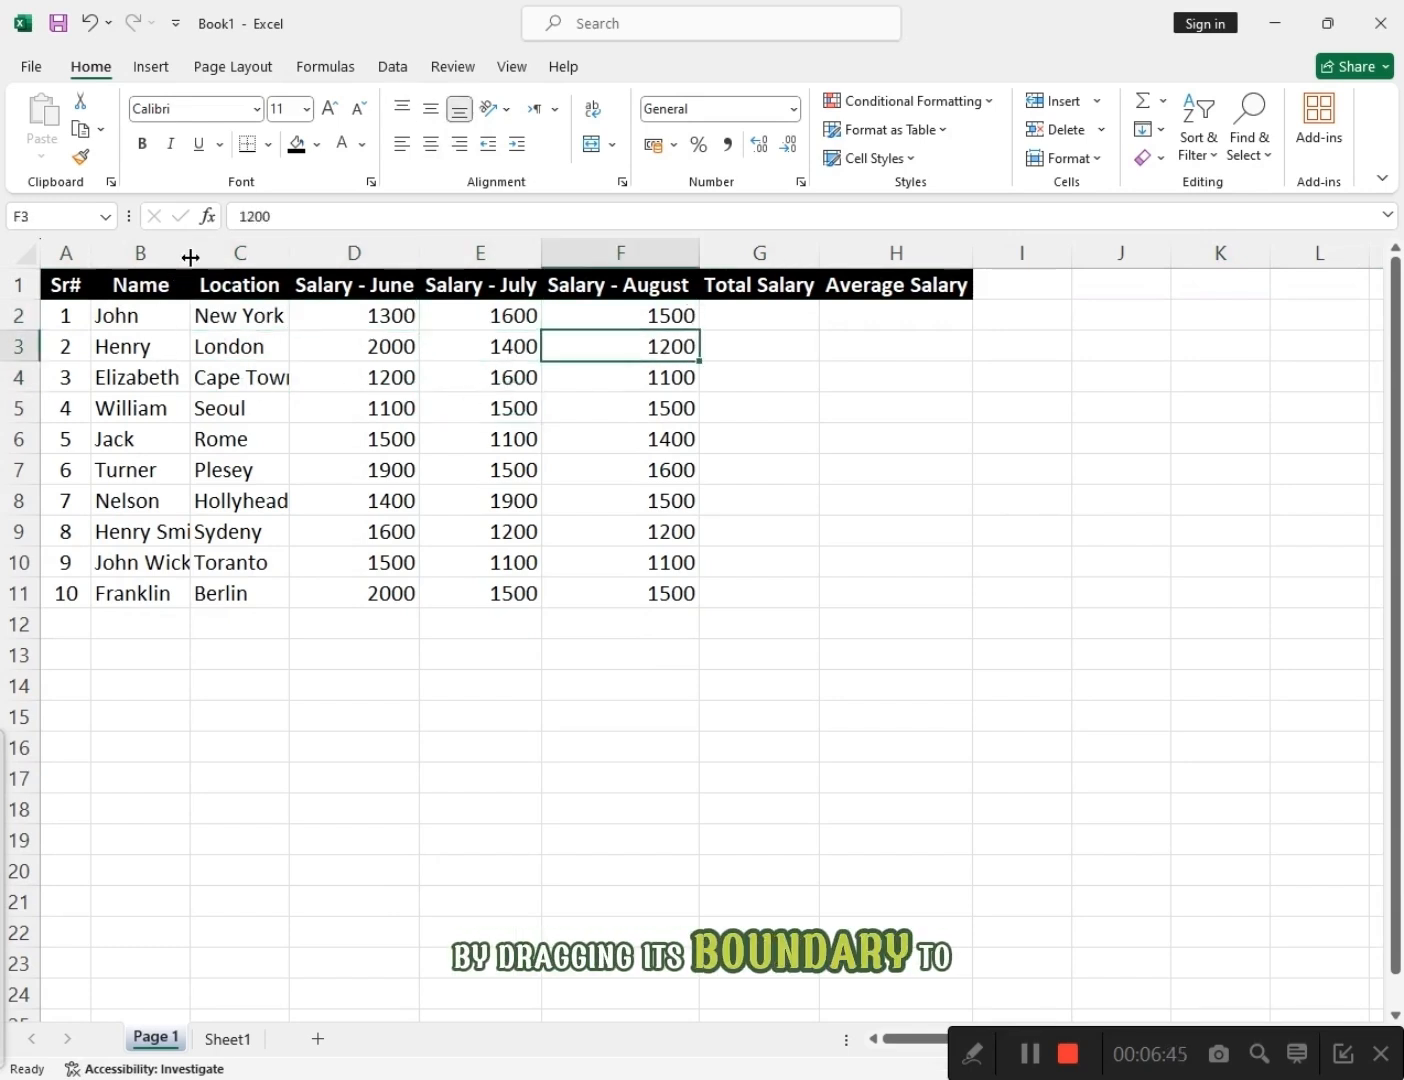
Widen the Name column B until the full names fit, and make the serial numbers in A2:A11 bold.
{"action": "left_click_drag", "start_coordinate": [188, 259], "coordinate": [231, 260]}
{"action": "left_click_drag", "start_coordinate": [160, 316], "coordinate": [166, 592]}
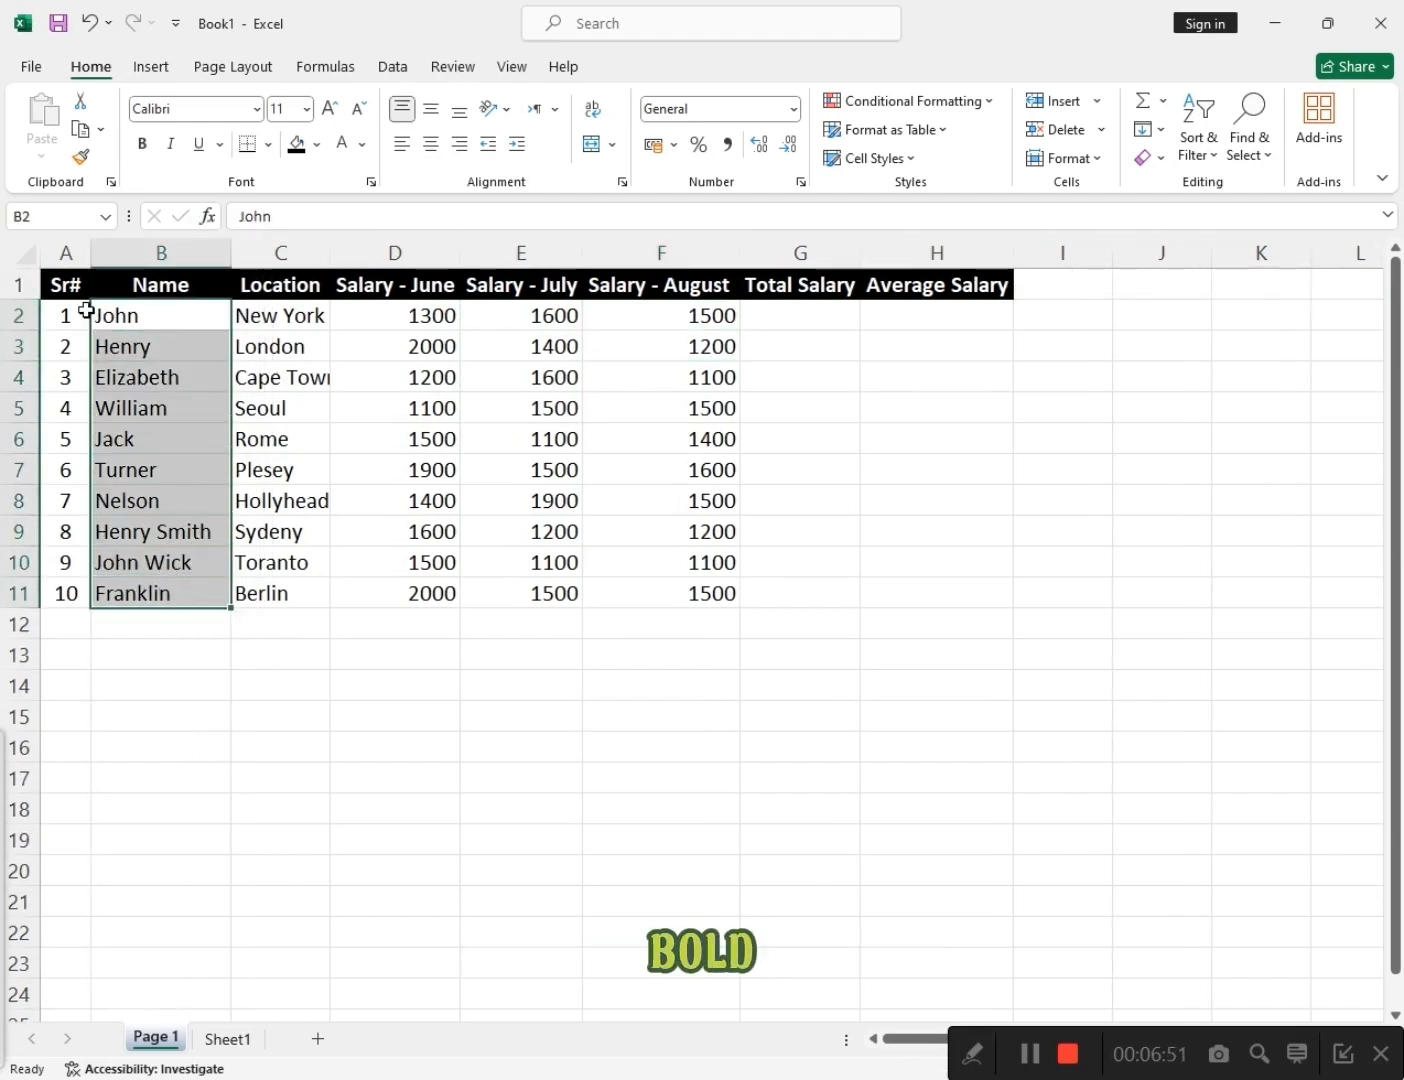
{"action": "left_click_drag", "start_coordinate": [66, 316], "coordinate": [64, 594]}
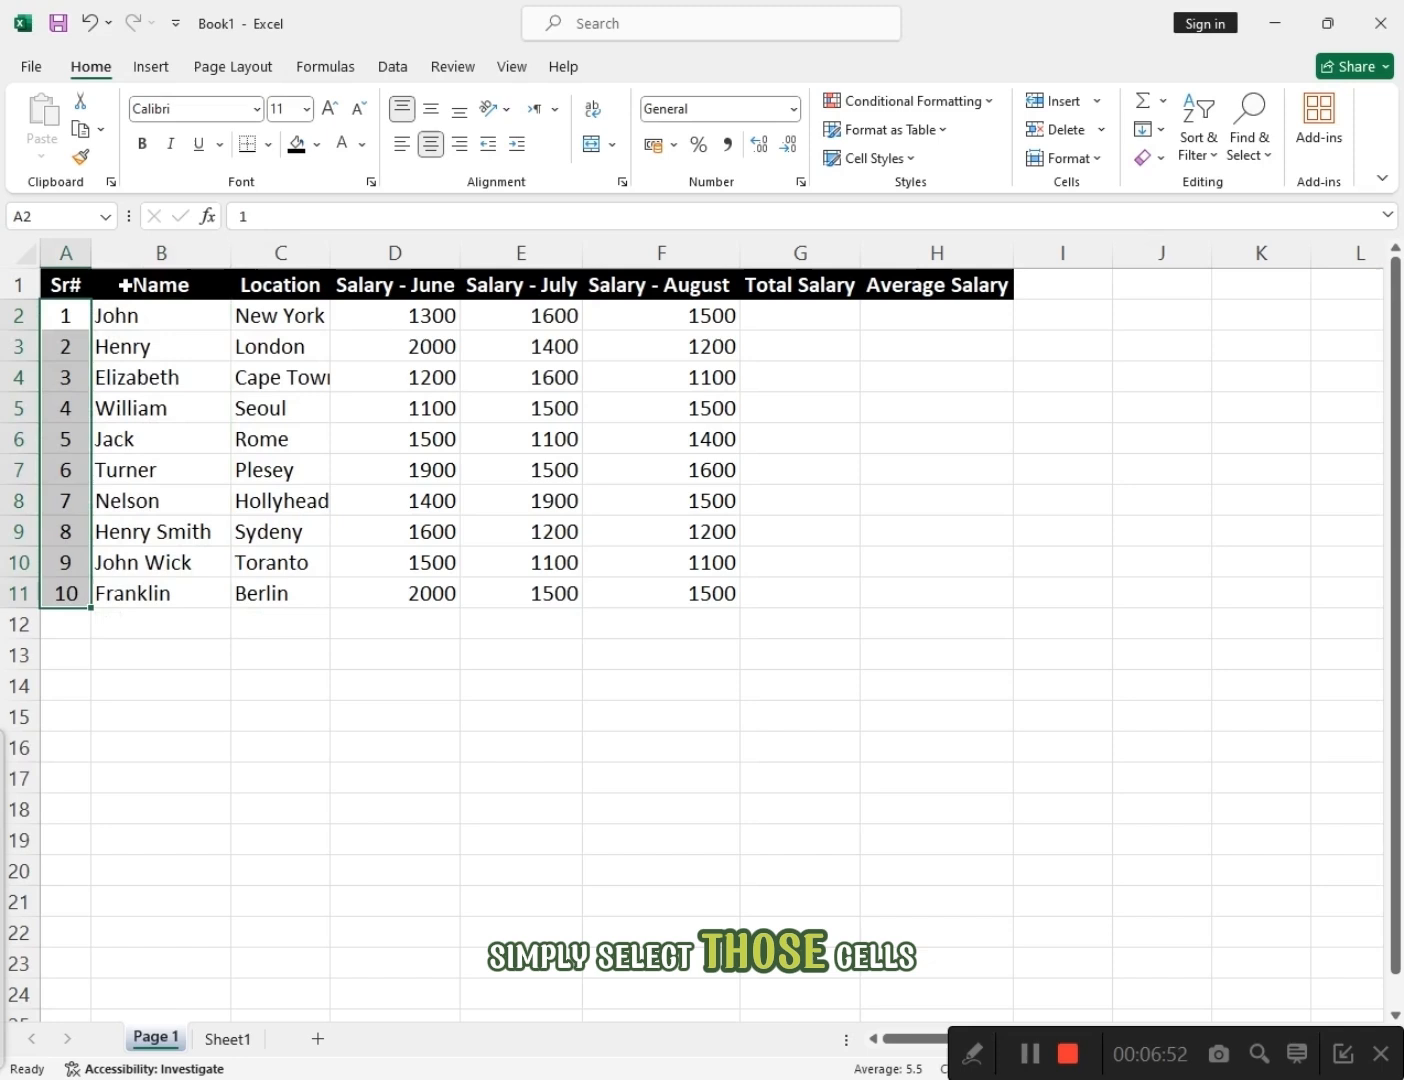
{"action": "left_click", "coordinate": [141, 144]}
Center the names in B2:B11 horizontally.
{"action": "left_click", "coordinate": [160, 500]}
{"action": "left_click", "coordinate": [150, 335]}
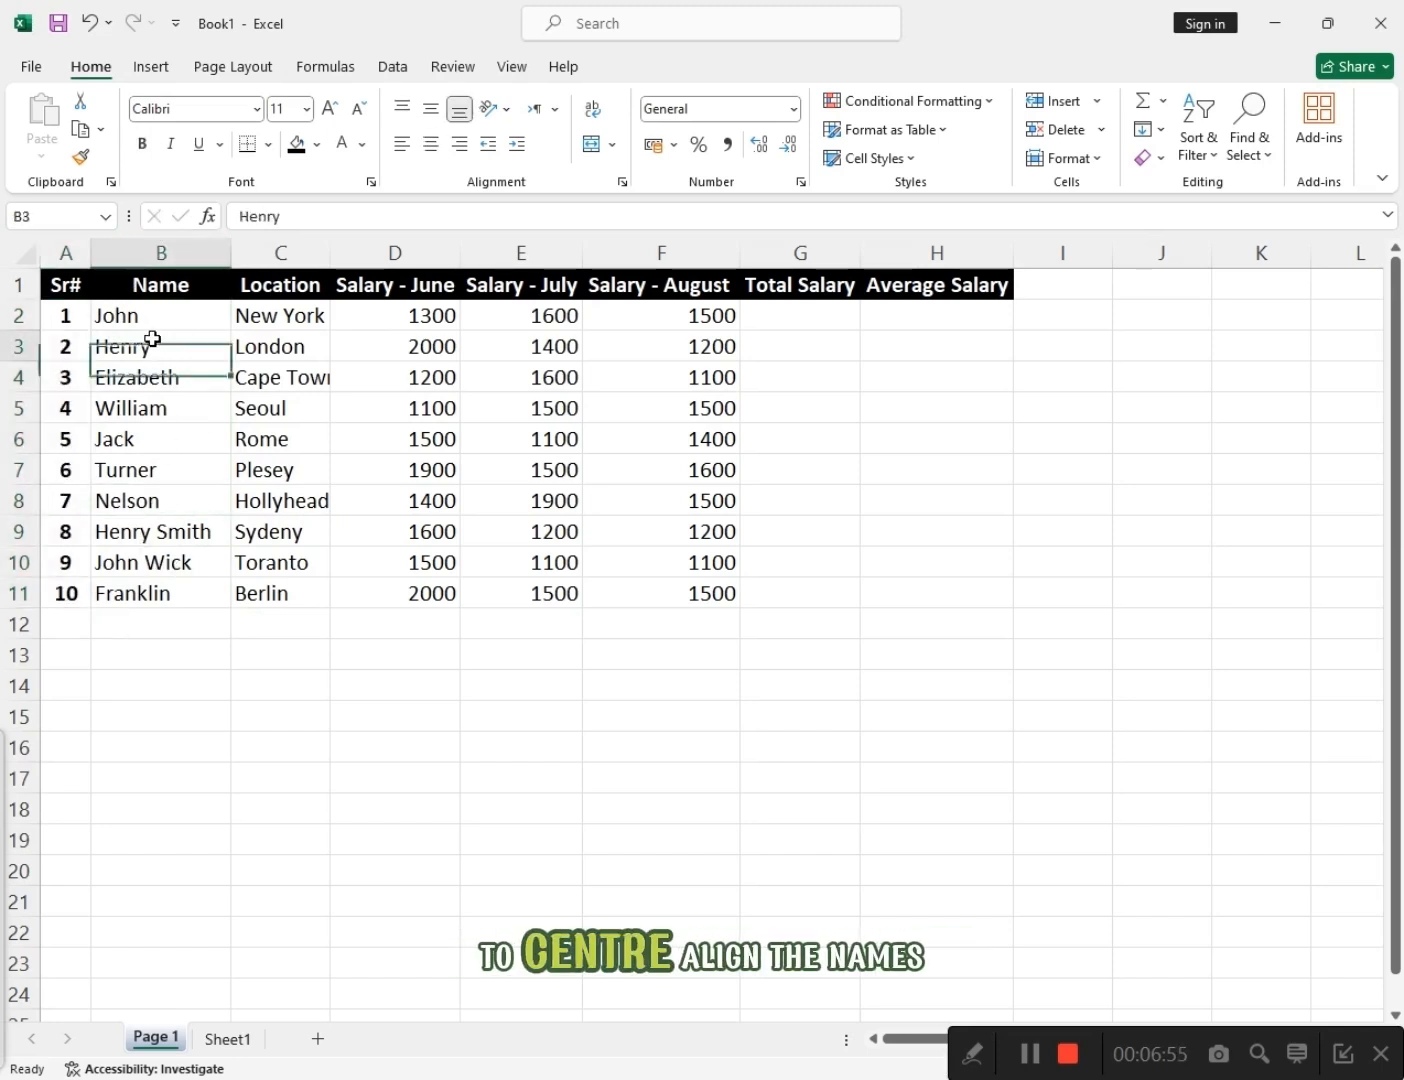
{"action": "left_click", "coordinate": [150, 316]}
{"action": "left_click_drag", "start_coordinate": [155, 316], "coordinate": [153, 590]}
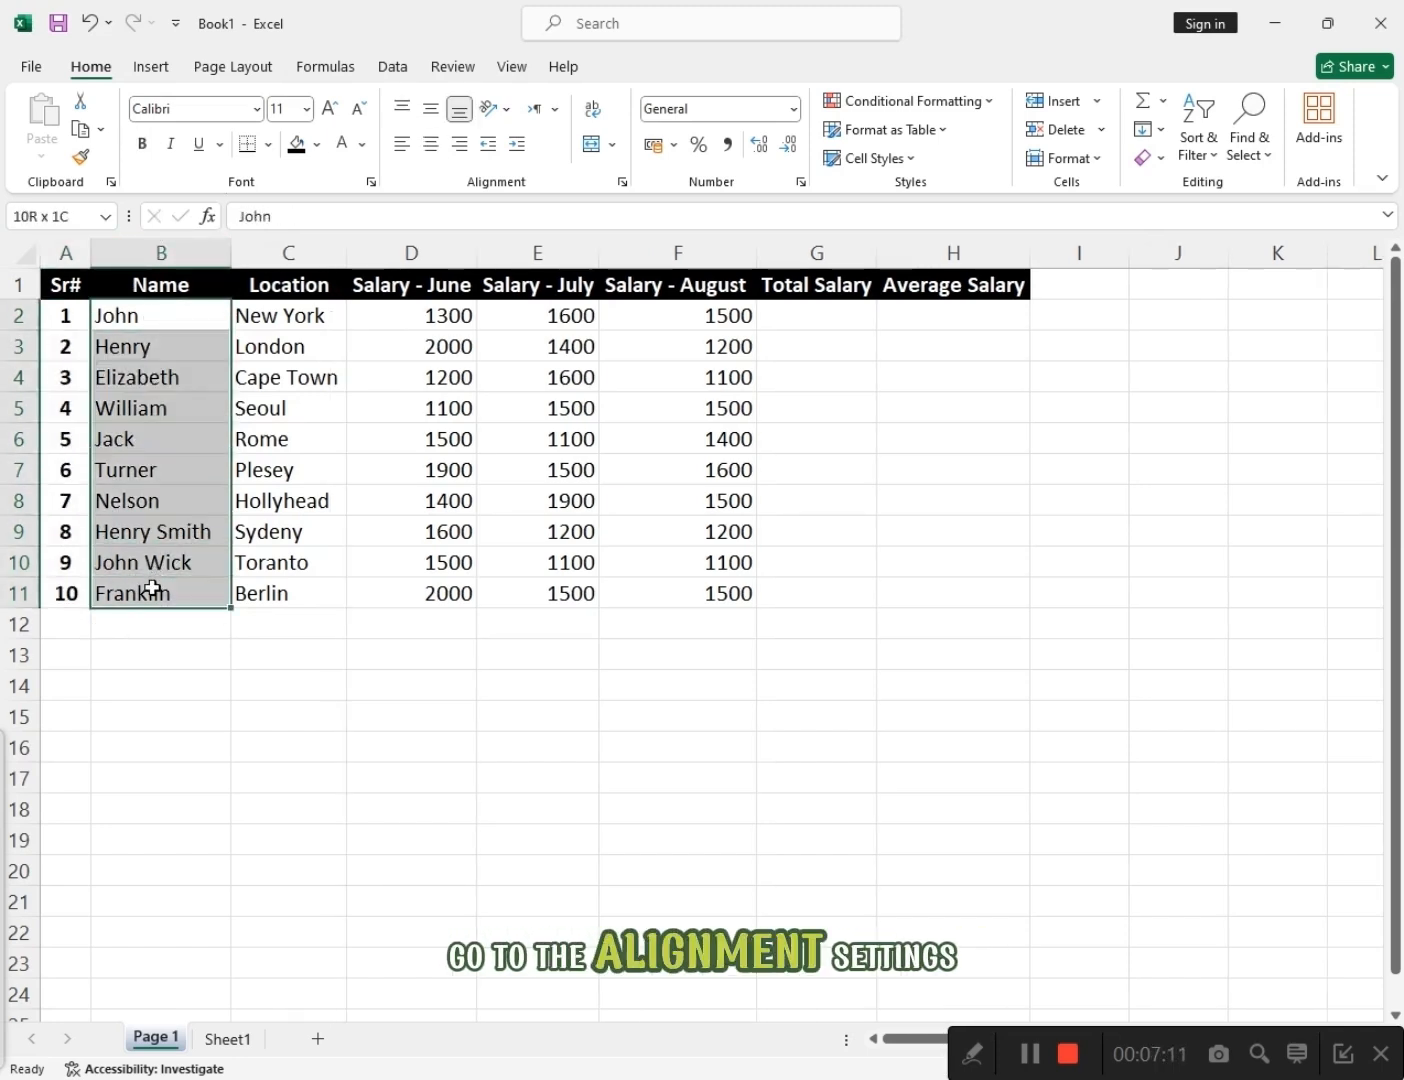
{"action": "left_click", "coordinate": [430, 143]}
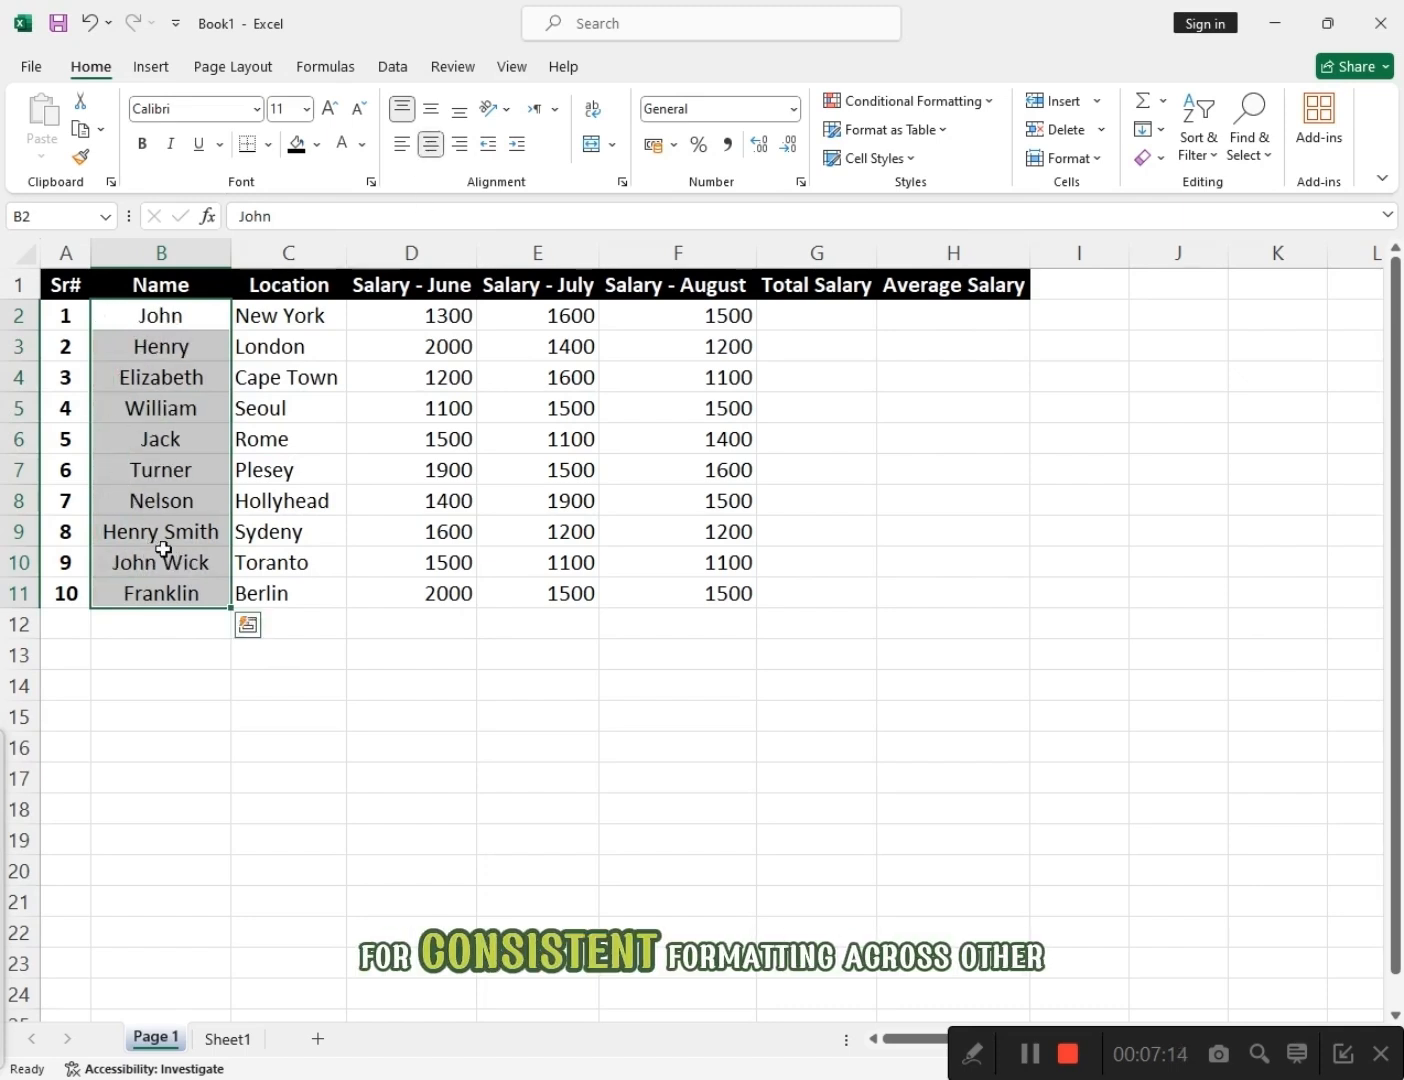
Copy the formatting of the names in B2:B11 to the locations in C2:C11 with Format Painter.
{"action": "left_click", "coordinate": [232, 497]}
{"action": "left_click", "coordinate": [300, 346]}
{"action": "left_click_drag", "start_coordinate": [290, 311], "coordinate": [287, 591]}
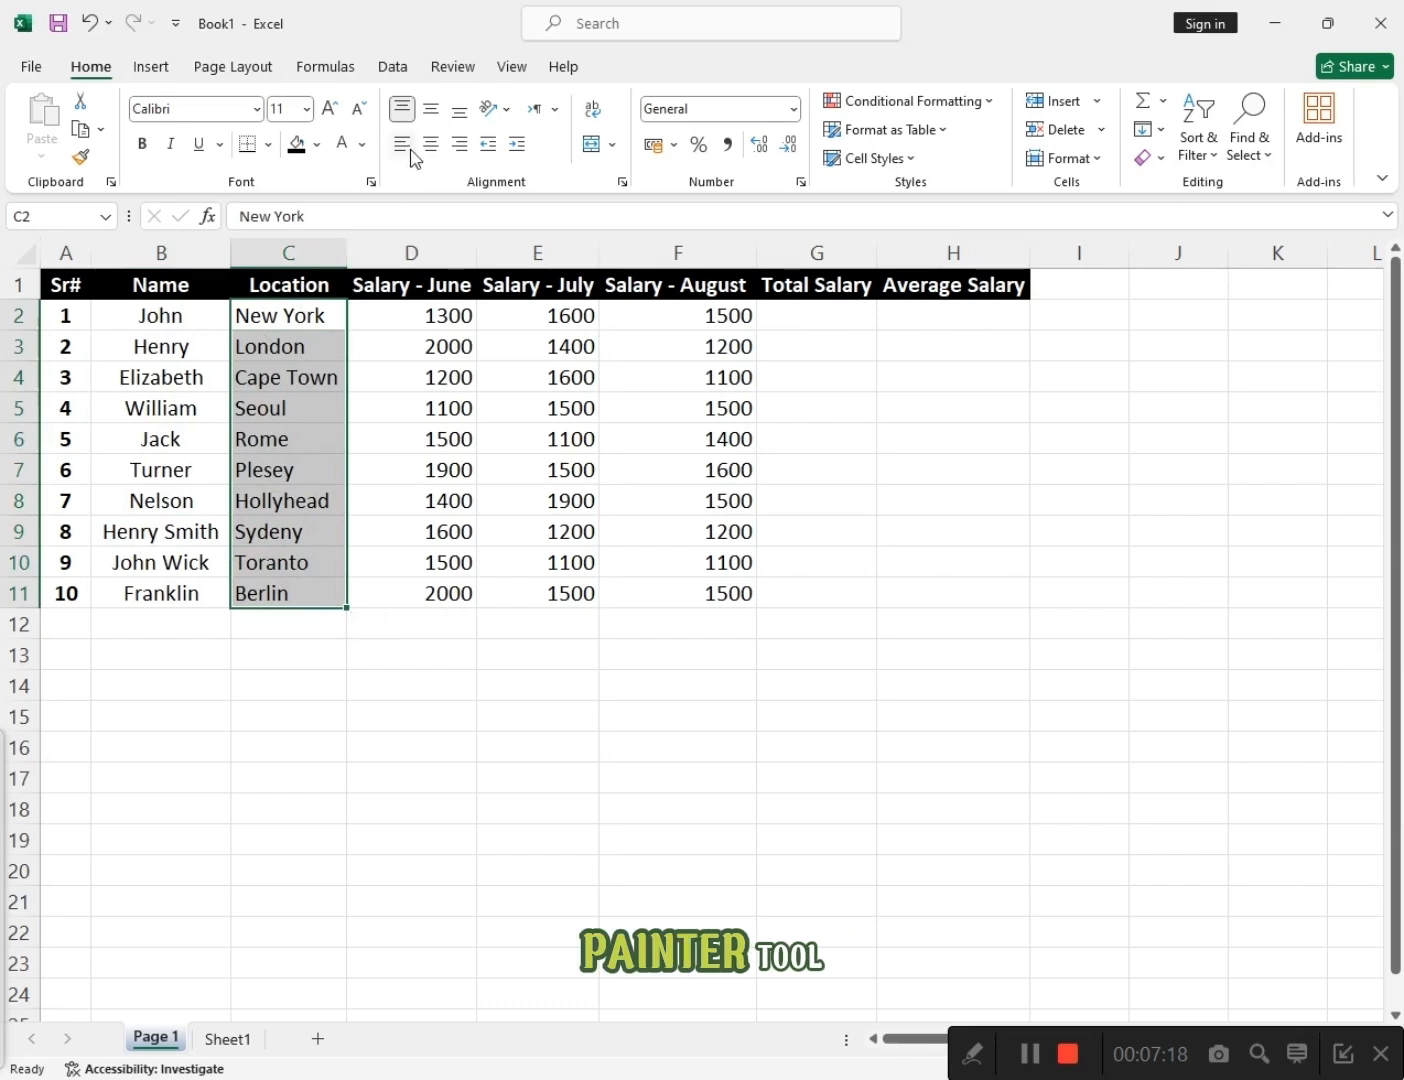
{"action": "left_click_drag", "start_coordinate": [158, 314], "coordinate": [155, 595]}
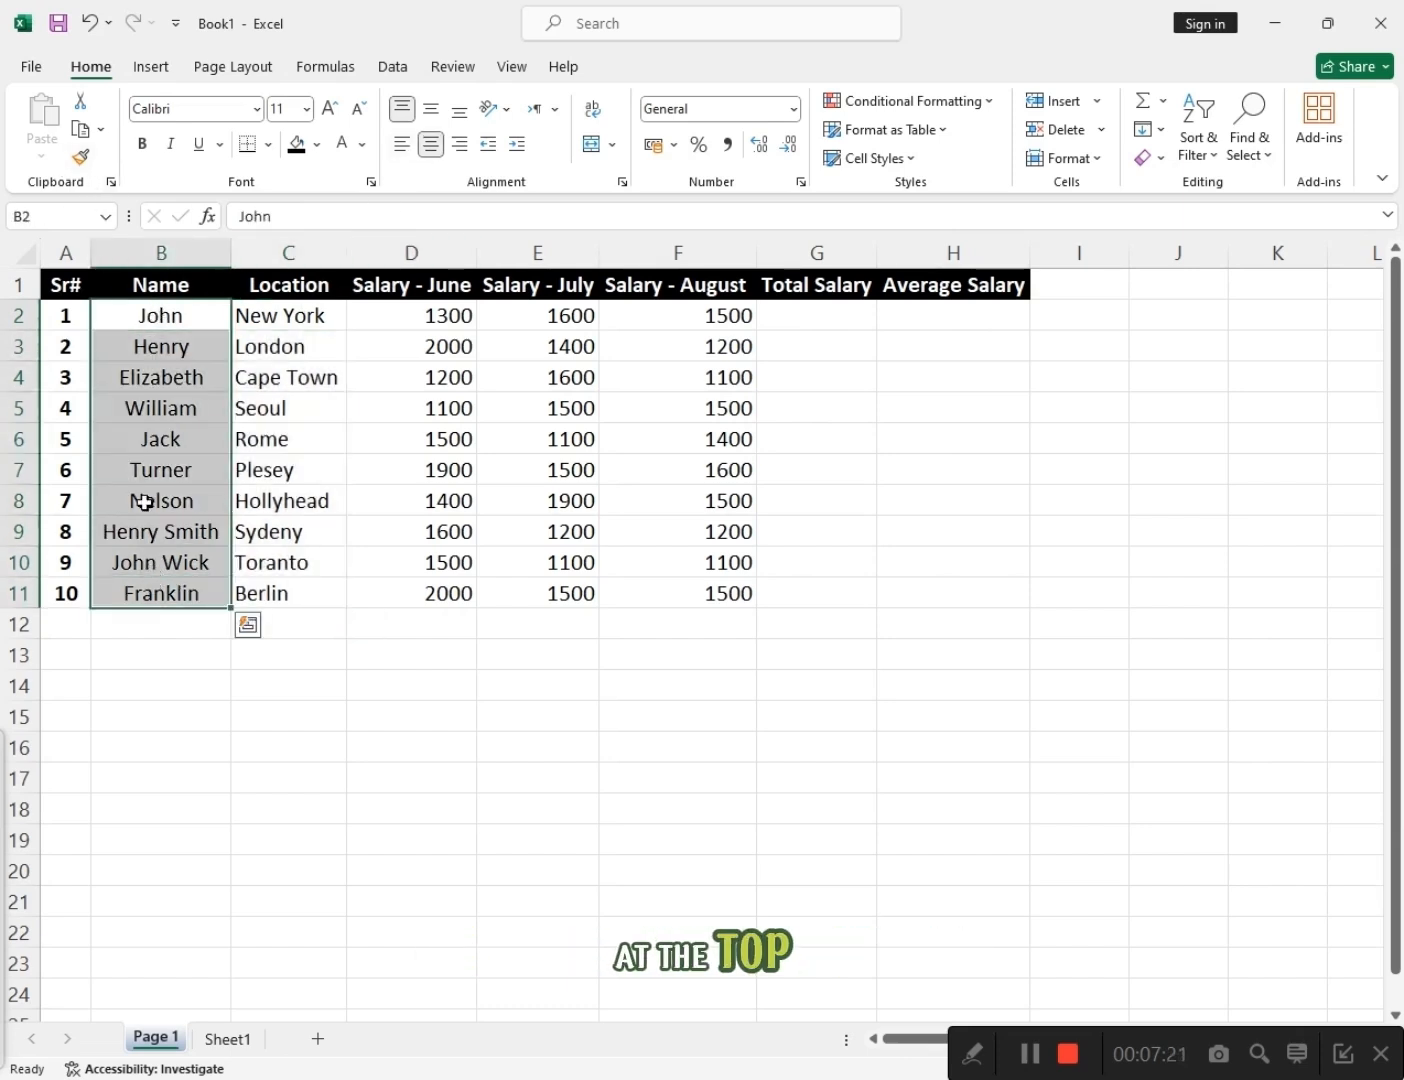
{"action": "left_click", "coordinate": [85, 160]}
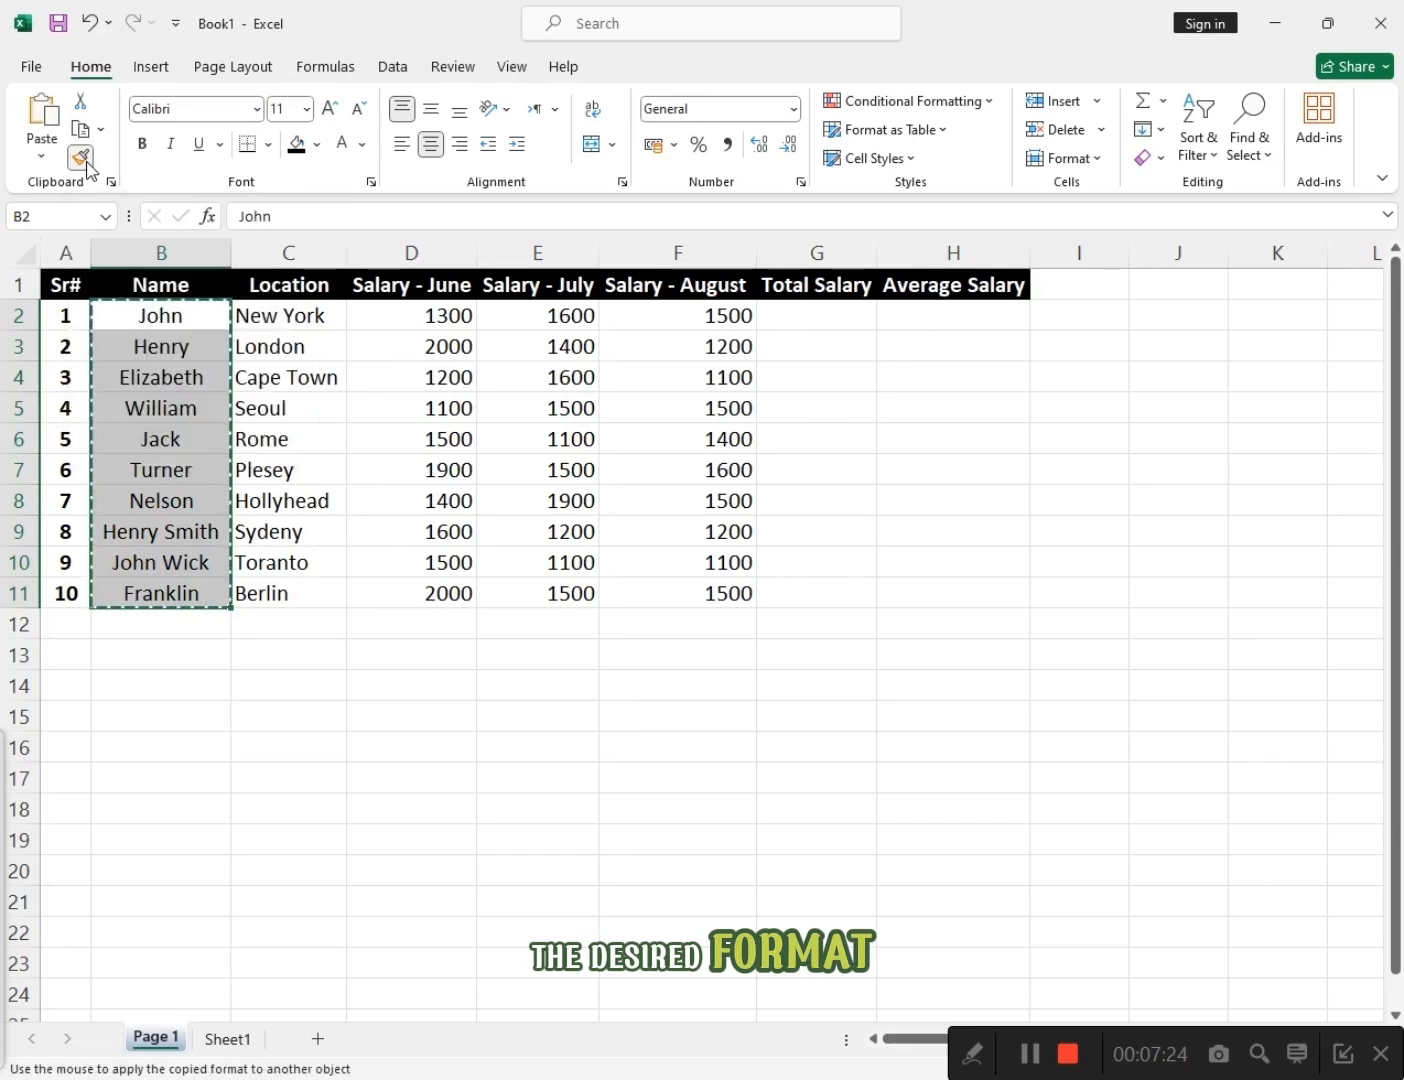
{"action": "left_click", "coordinate": [268, 314]}
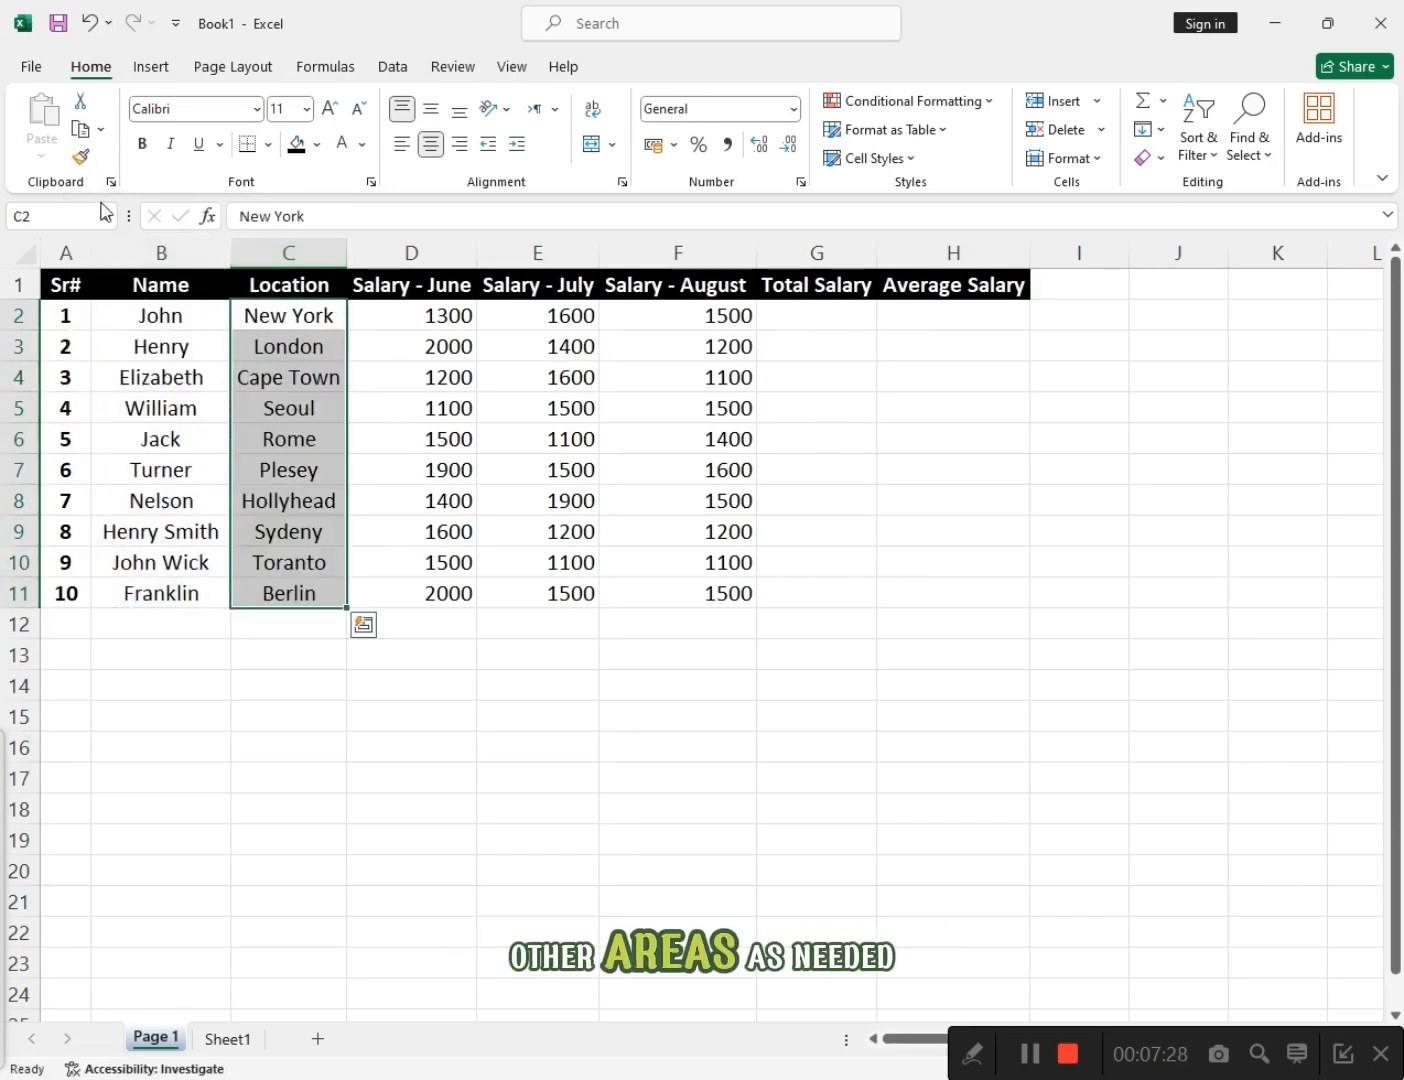
Copy the centered formatting of the locations in C2:C11 to the June, July and August salaries in D2:F11 with Format Painter.
{"action": "left_click", "coordinate": [85, 160]}
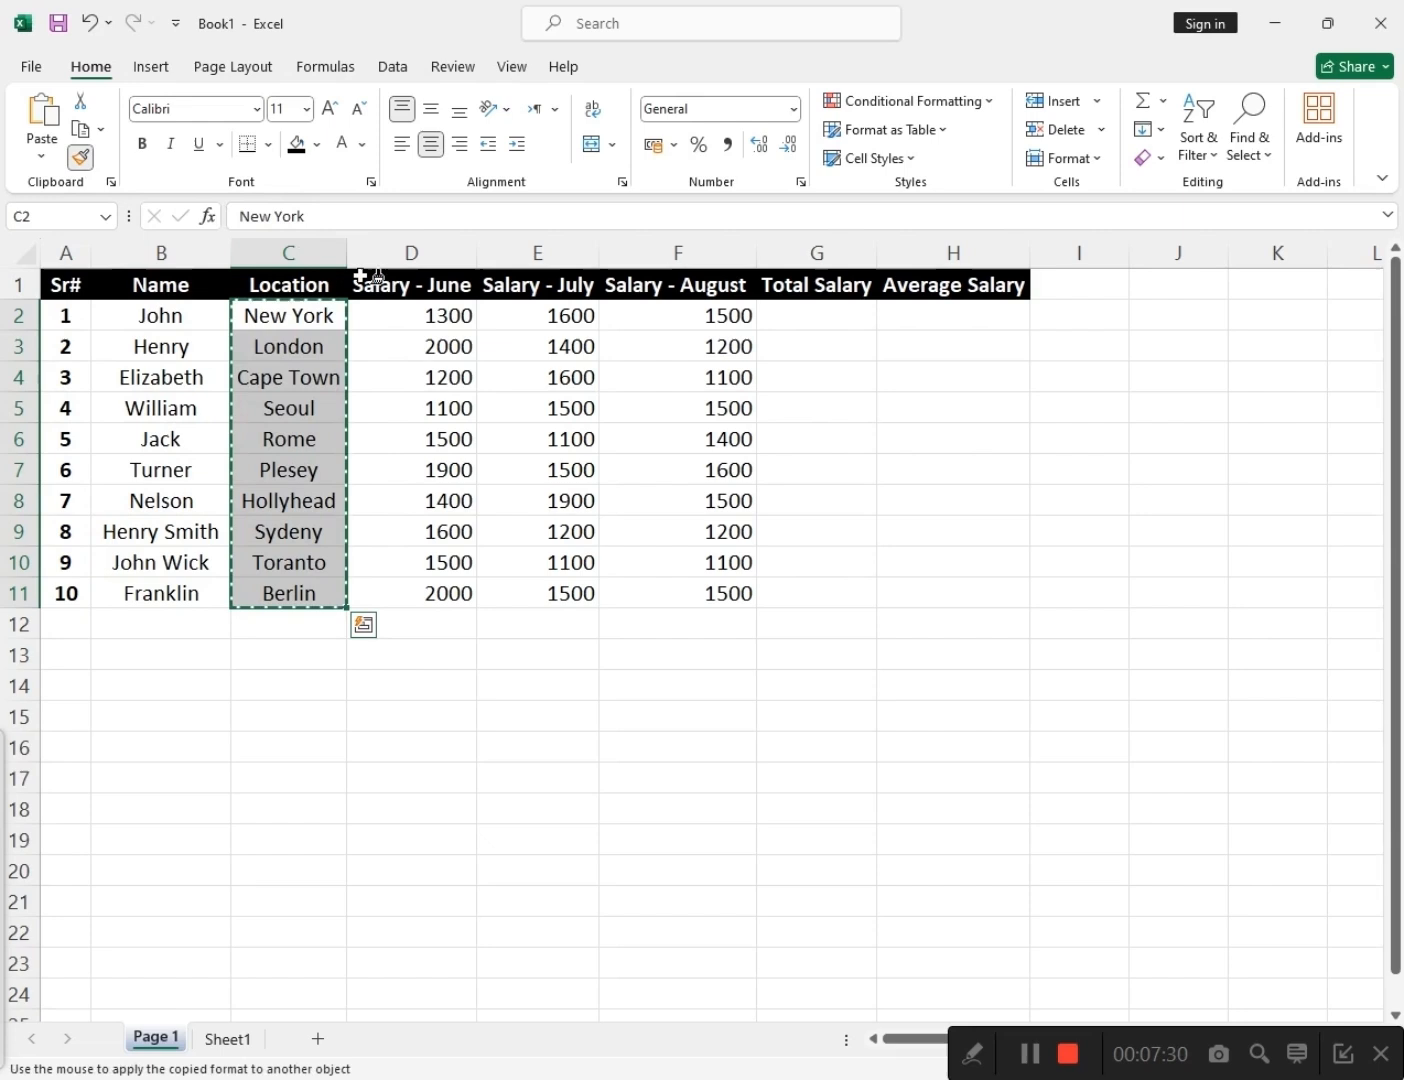
{"action": "left_click", "coordinate": [416, 311]}
{"action": "left_click", "coordinate": [84, 160]}
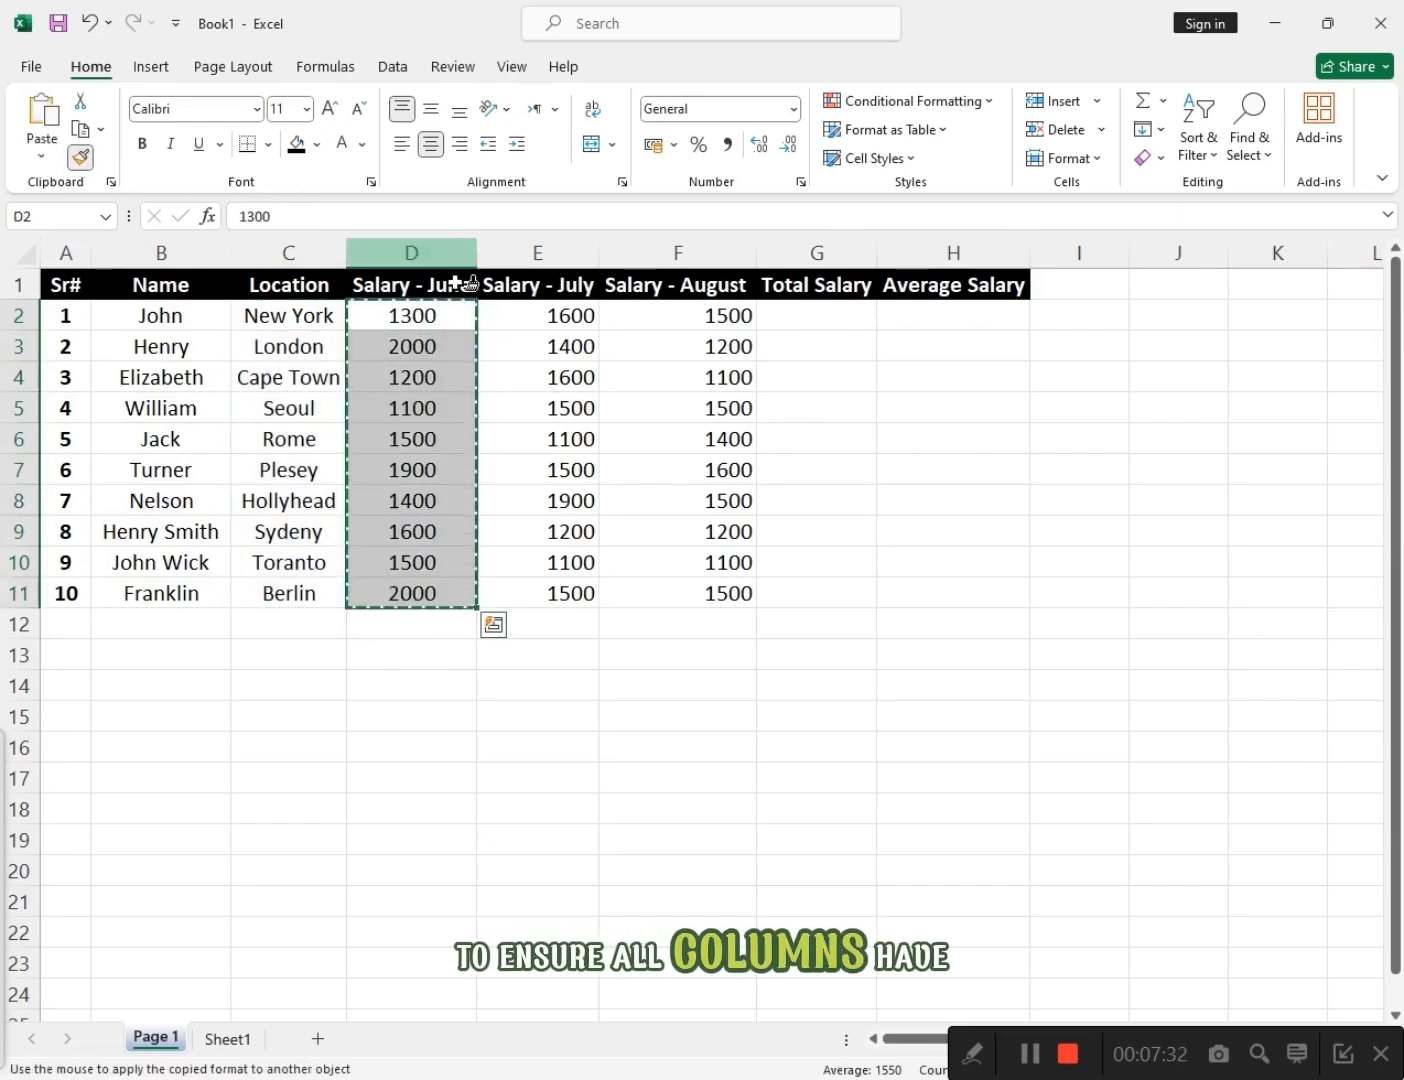
{"action": "left_click", "coordinate": [527, 313]}
{"action": "left_click", "coordinate": [85, 160]}
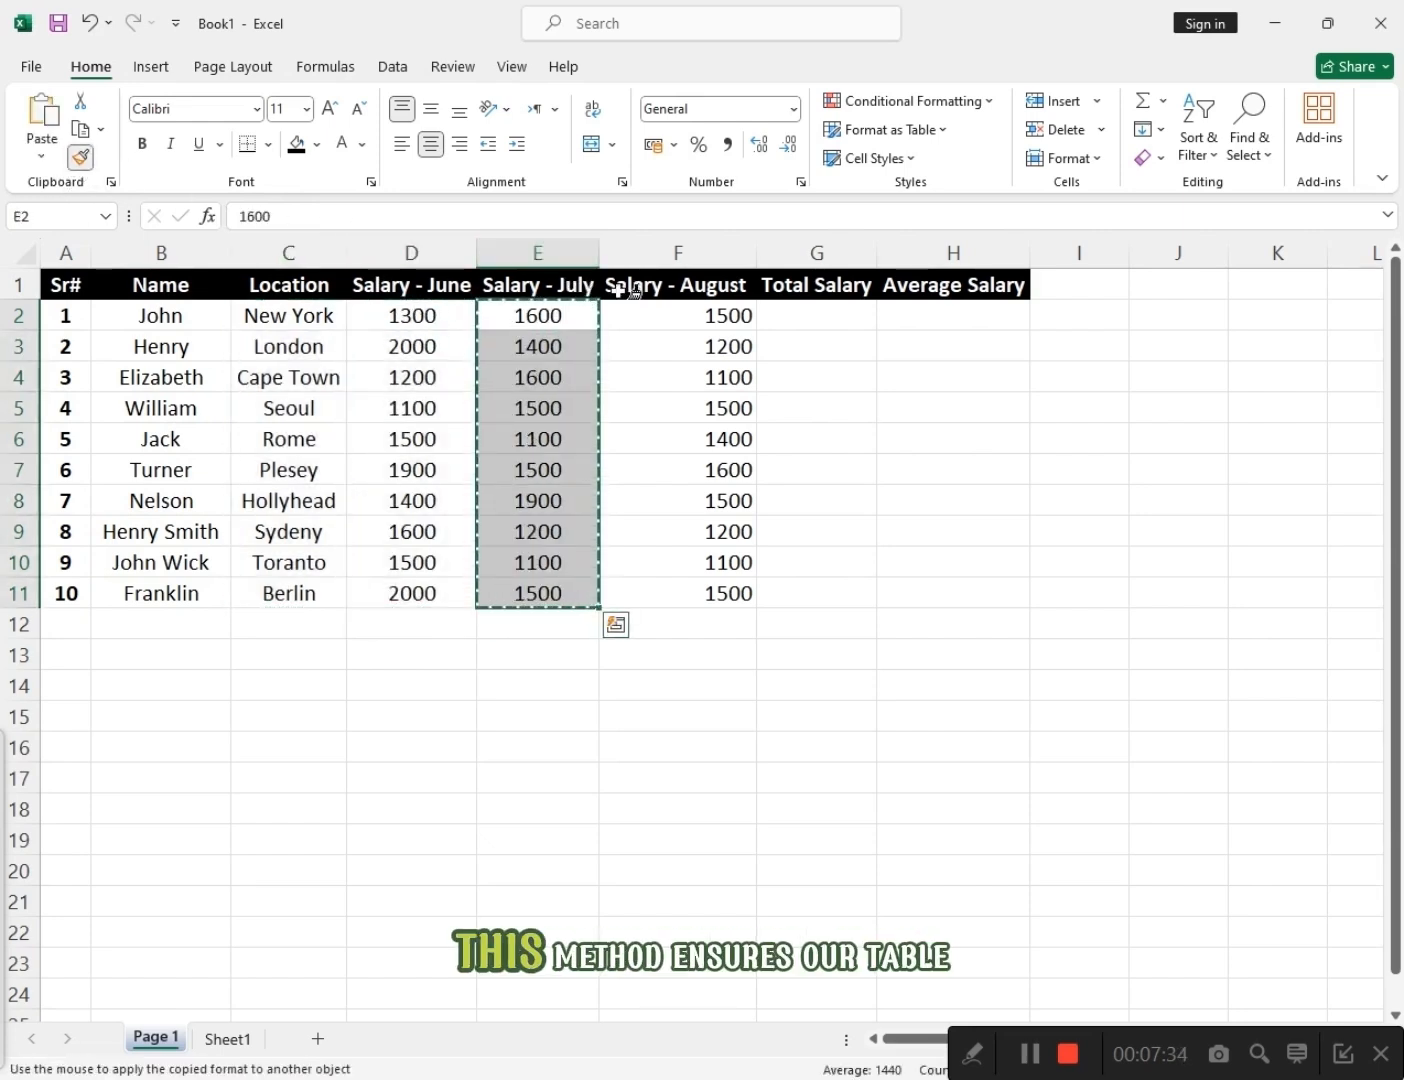
{"action": "left_click", "coordinate": [650, 311]}
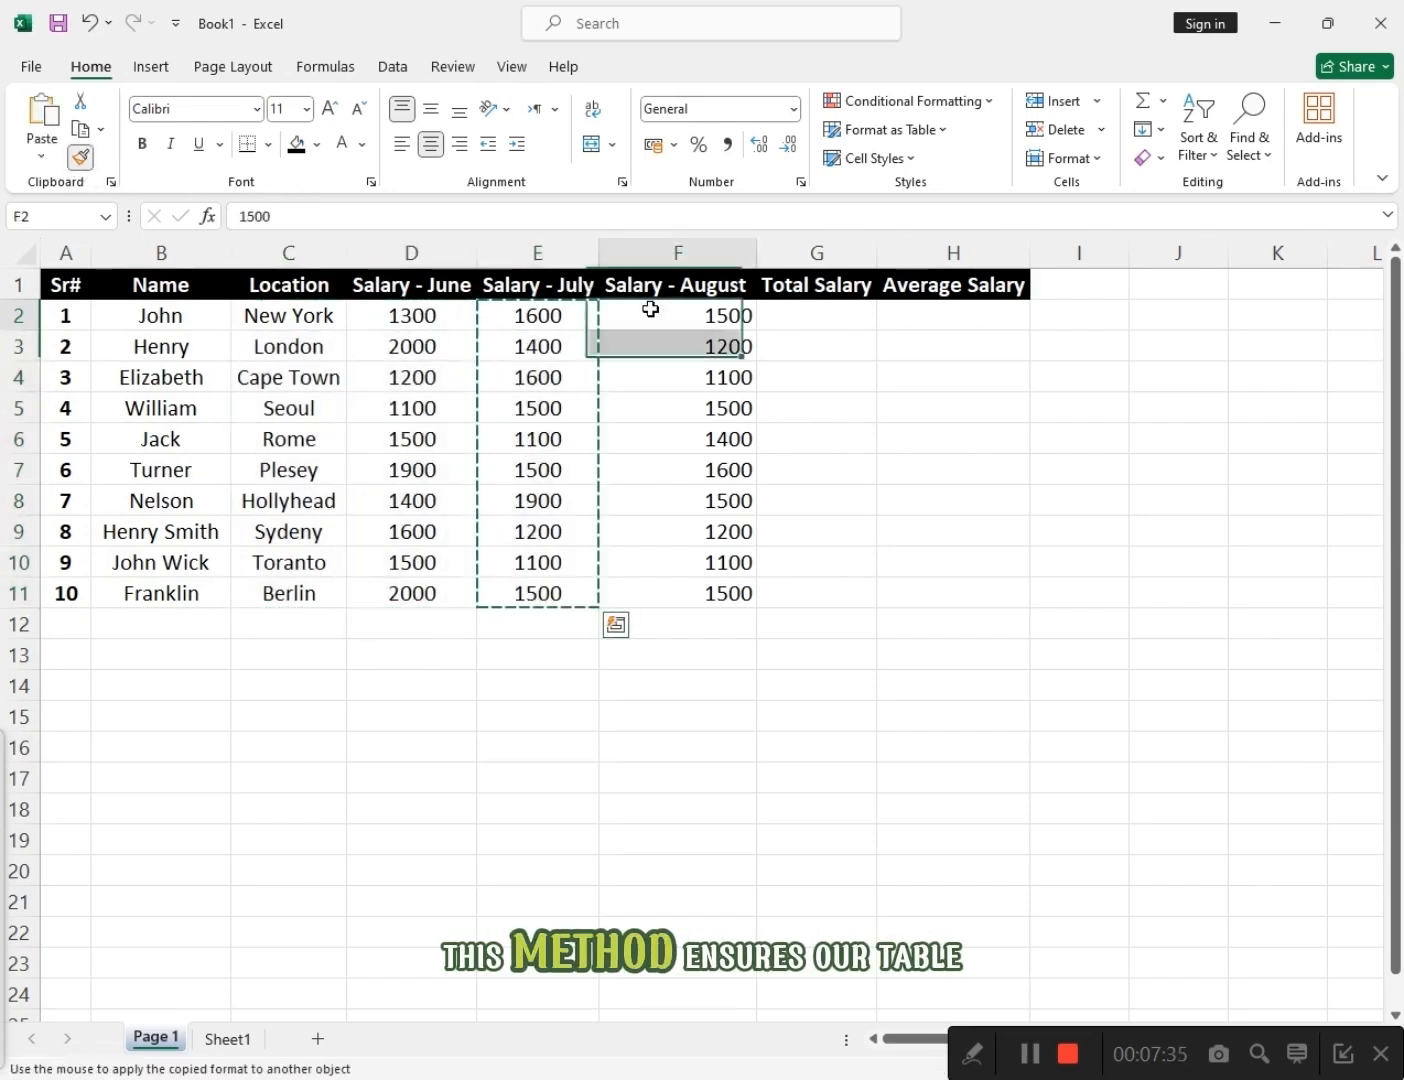
{"action": "left_click", "coordinate": [401, 369]}
{"action": "left_click", "coordinate": [200, 369]}
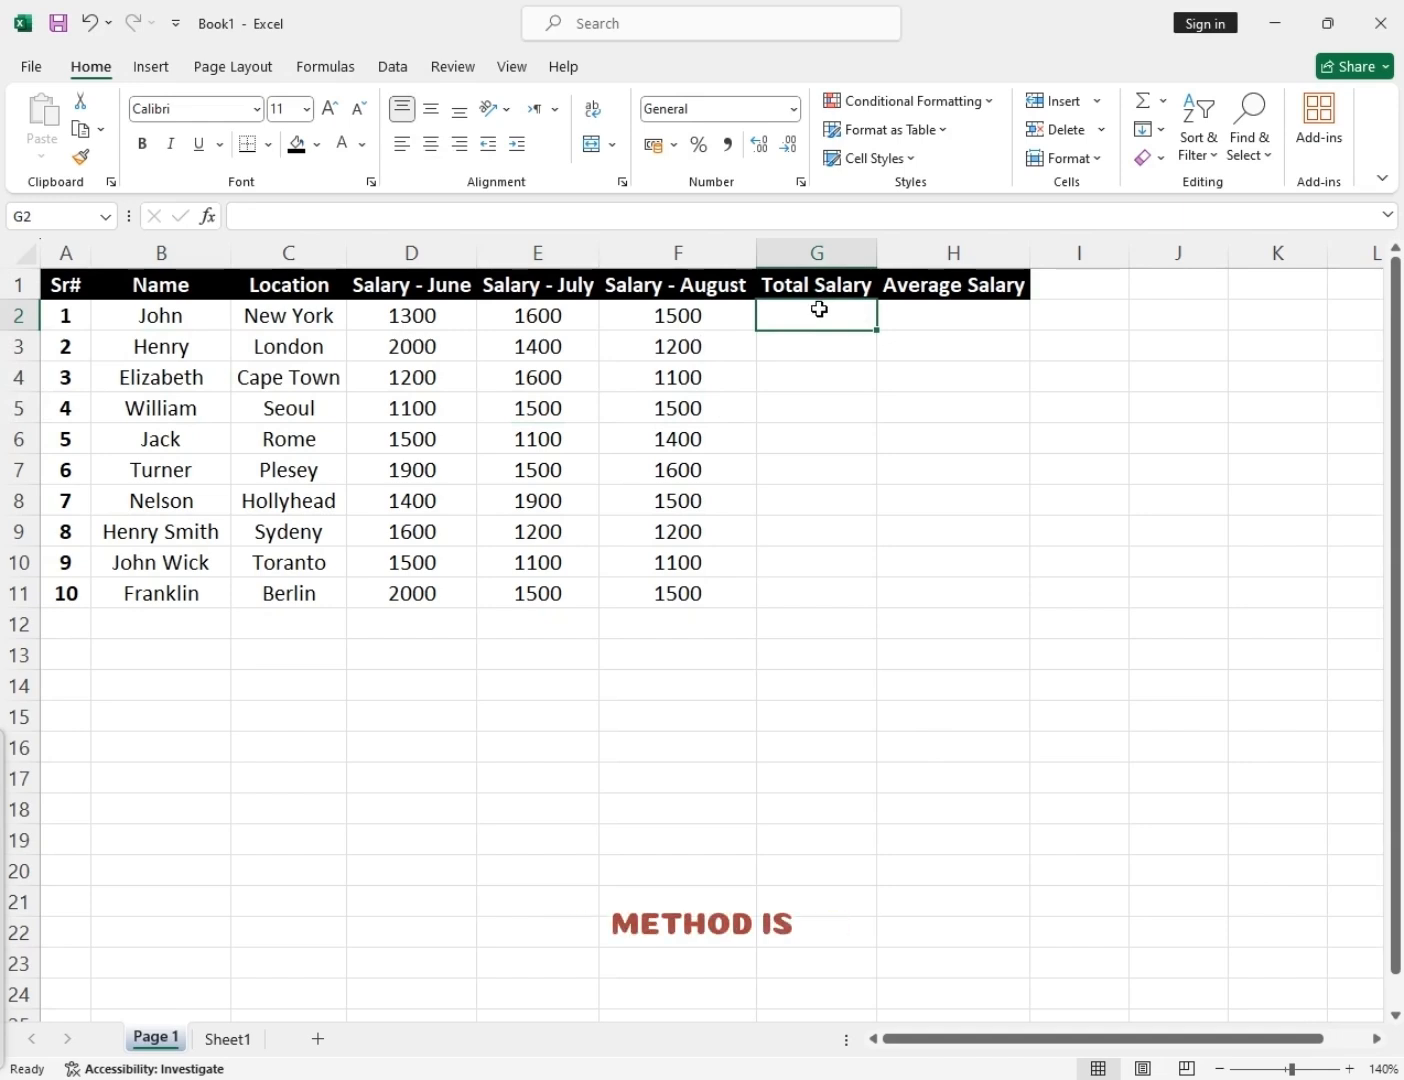
Calculate the first employee's total salary in G2 by adding the three monthly cells with the formula =D2+E2+F2.
{"action": "type", "text": "="}
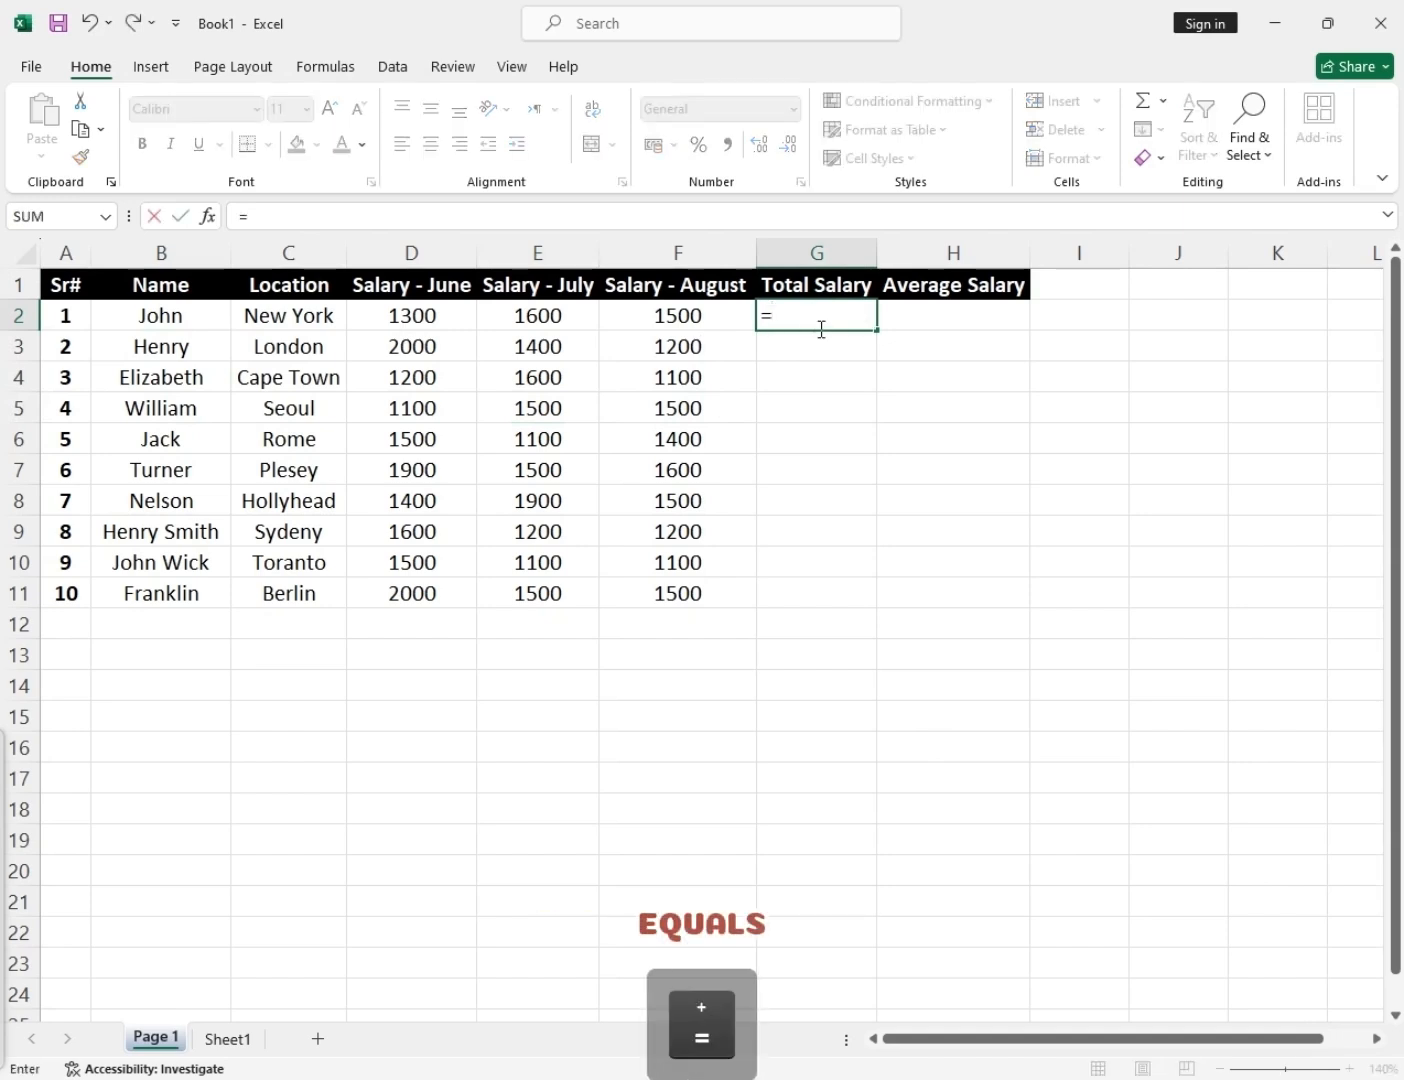
{"action": "left_click", "coordinate": [411, 311]}
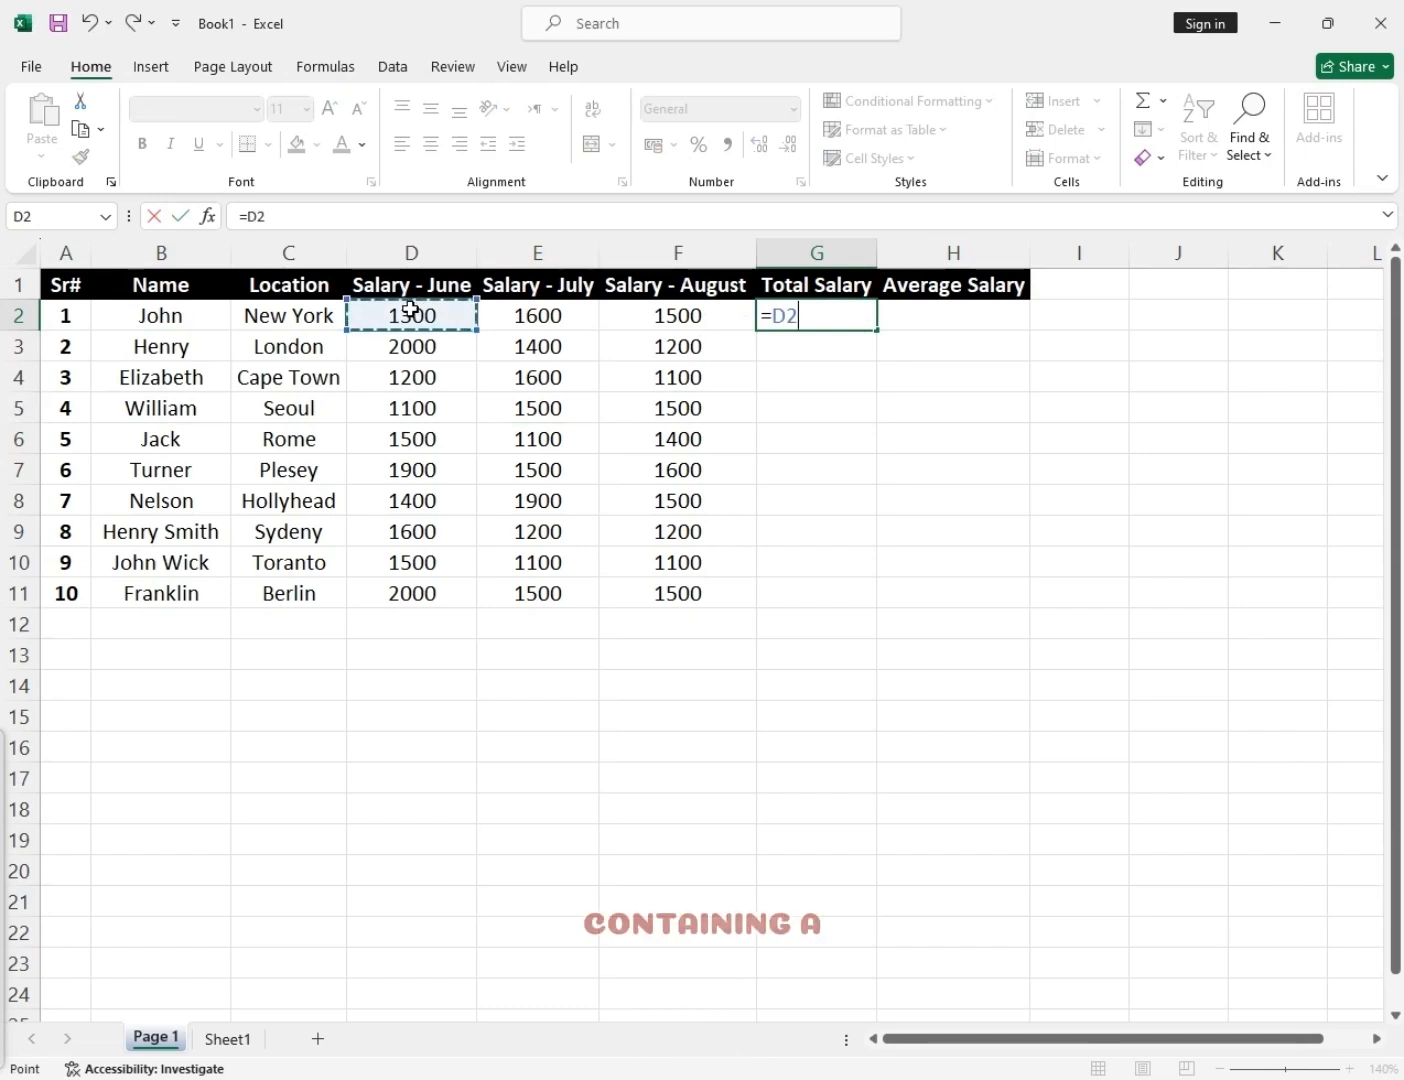
{"action": "type", "text": "+"}
{"action": "left_click", "coordinate": [539, 318]}
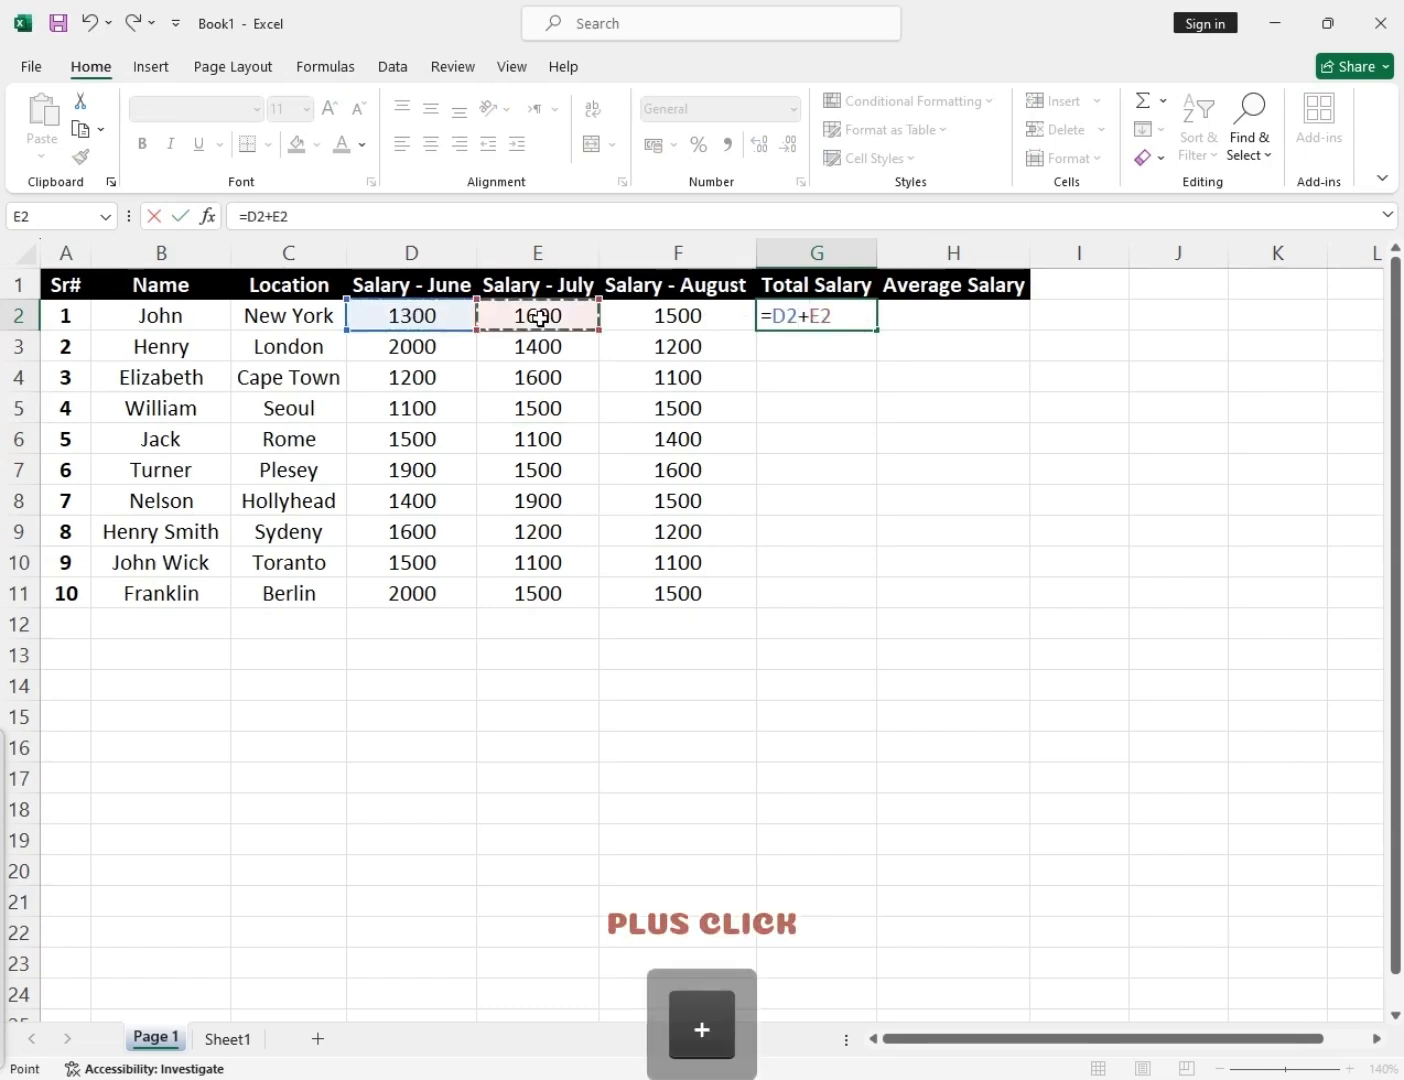
{"action": "type", "text": "+"}
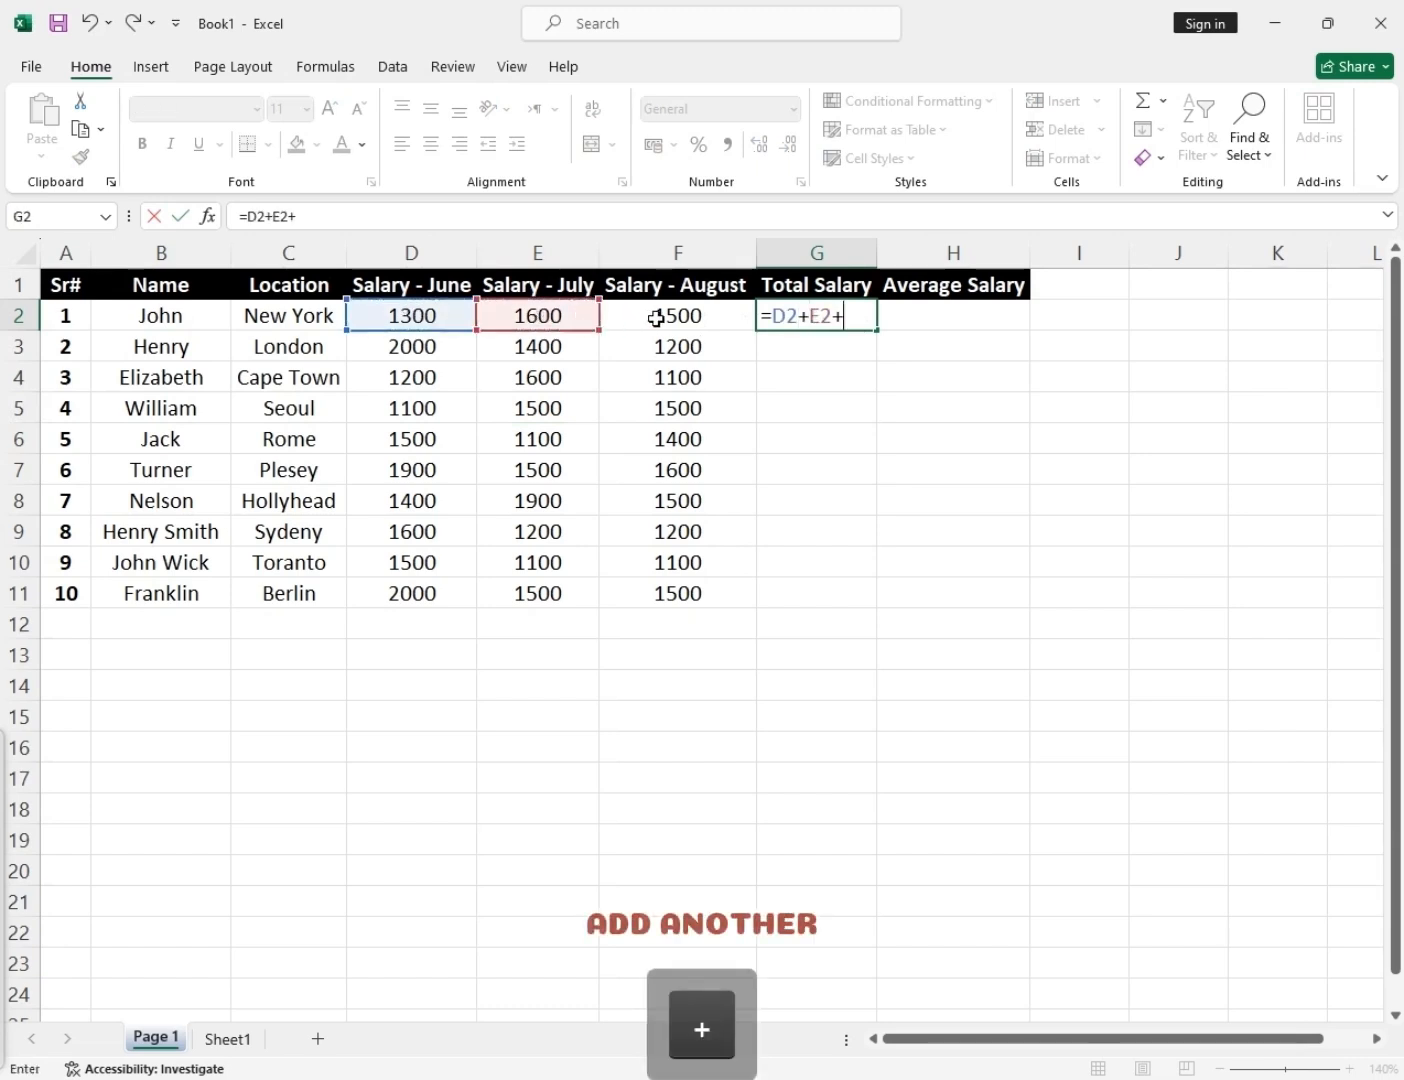
{"action": "left_click", "coordinate": [657, 318]}
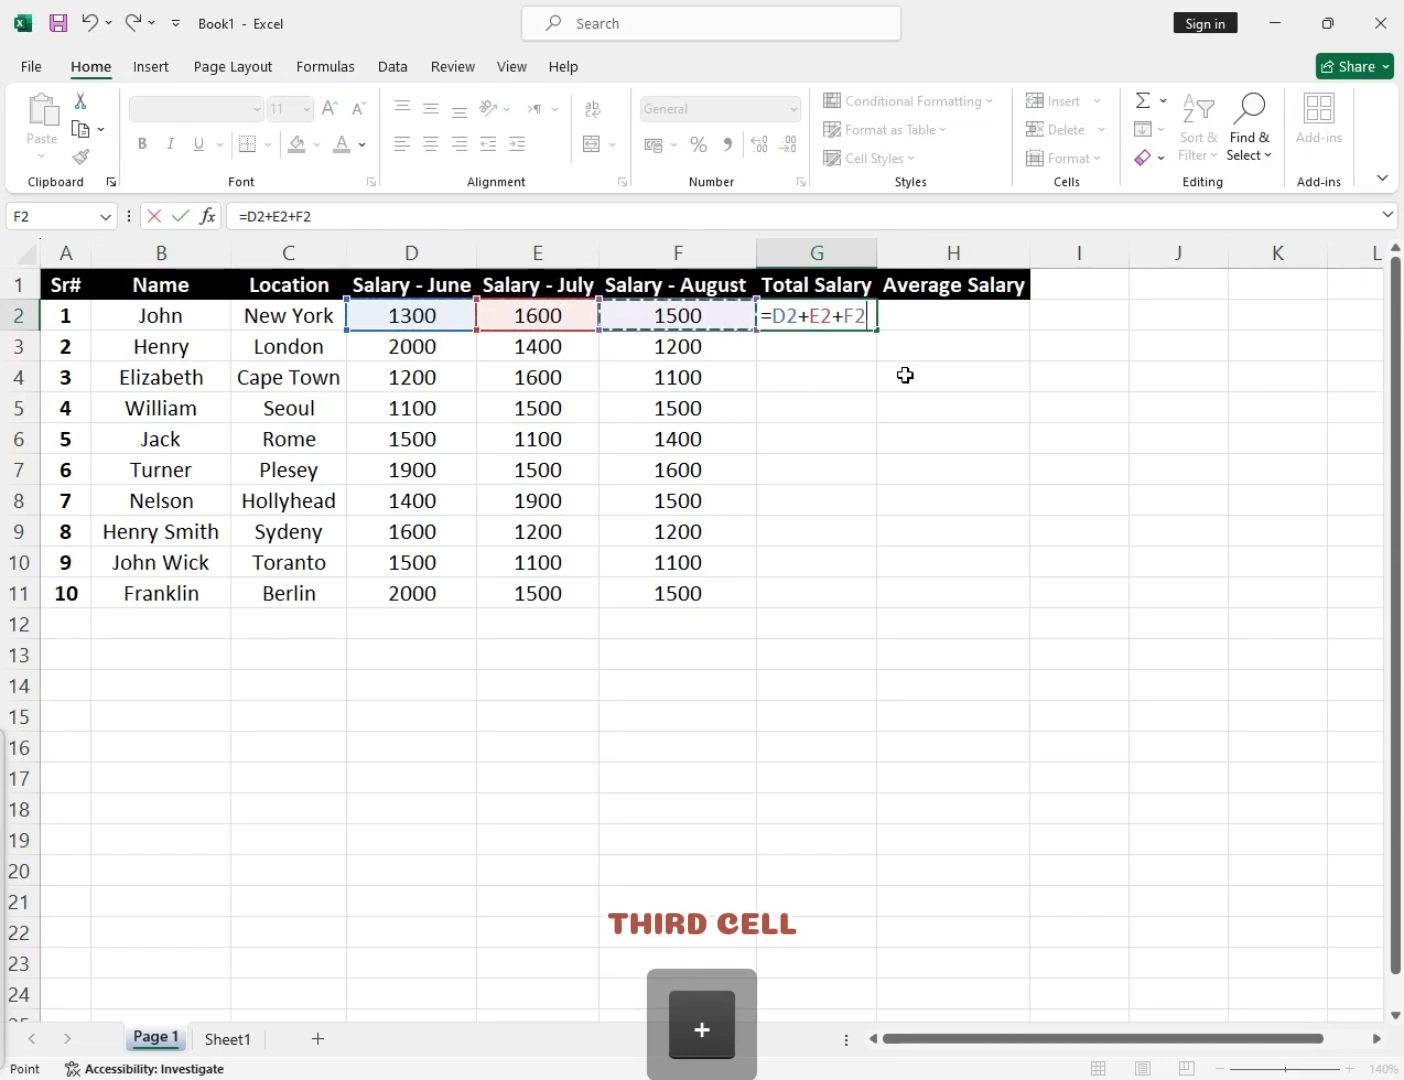
{"action": "key", "text": "Return"}
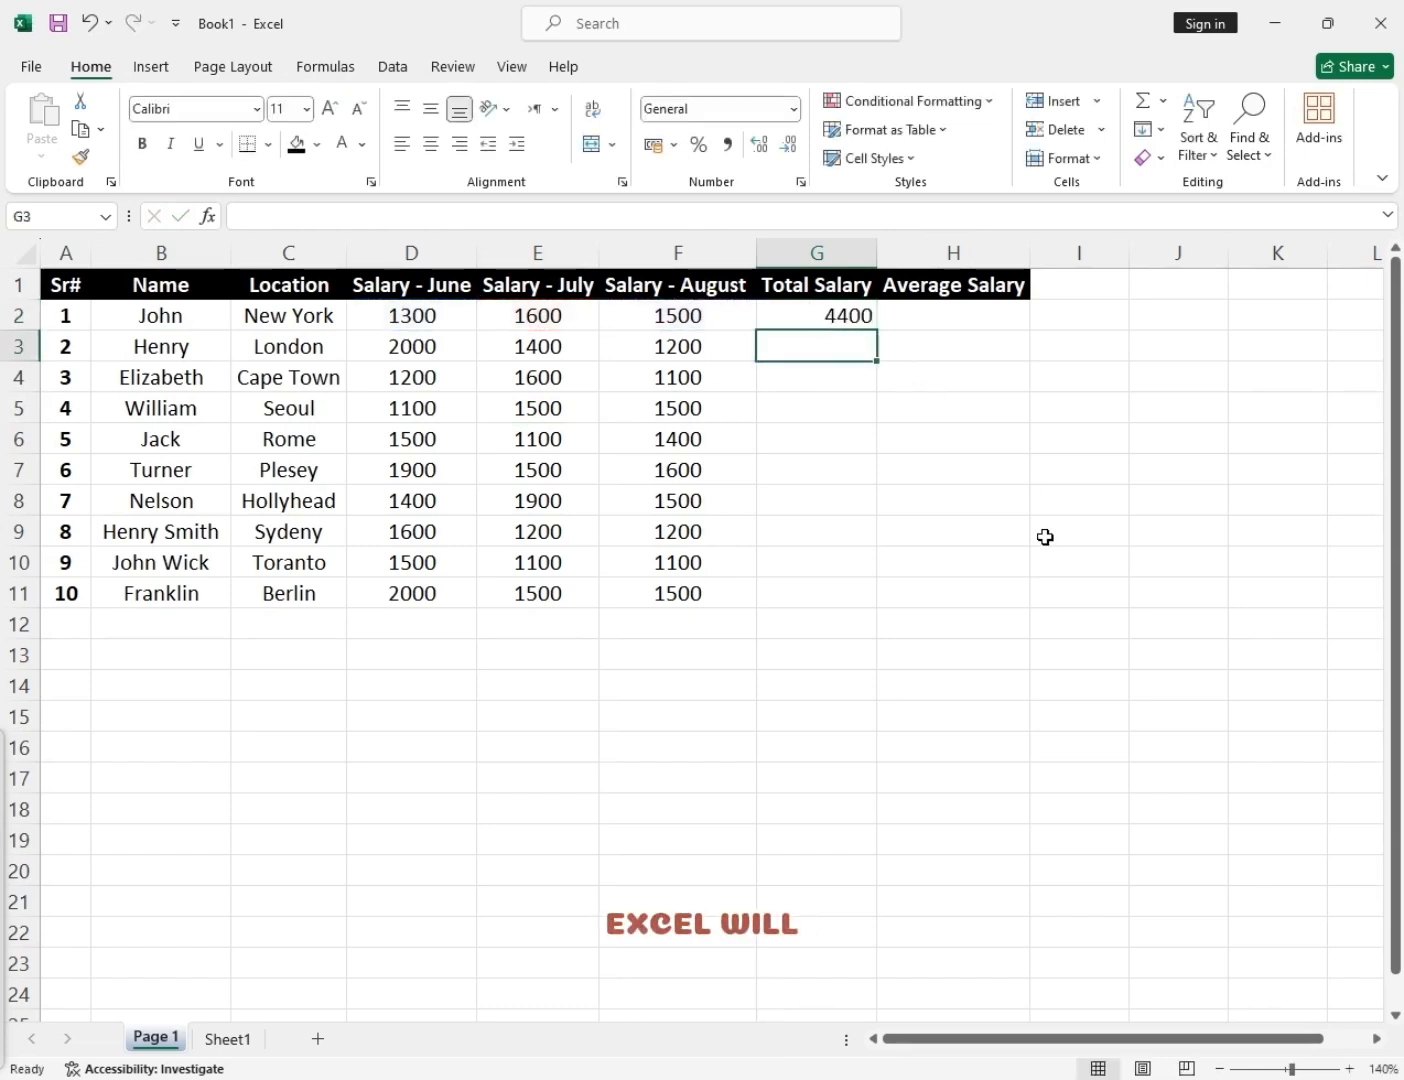
Calculate the second employee's total salary in G3 from the individual monthly cells with =SUM(D3,E3,F3).
{"action": "type", "text": "="}
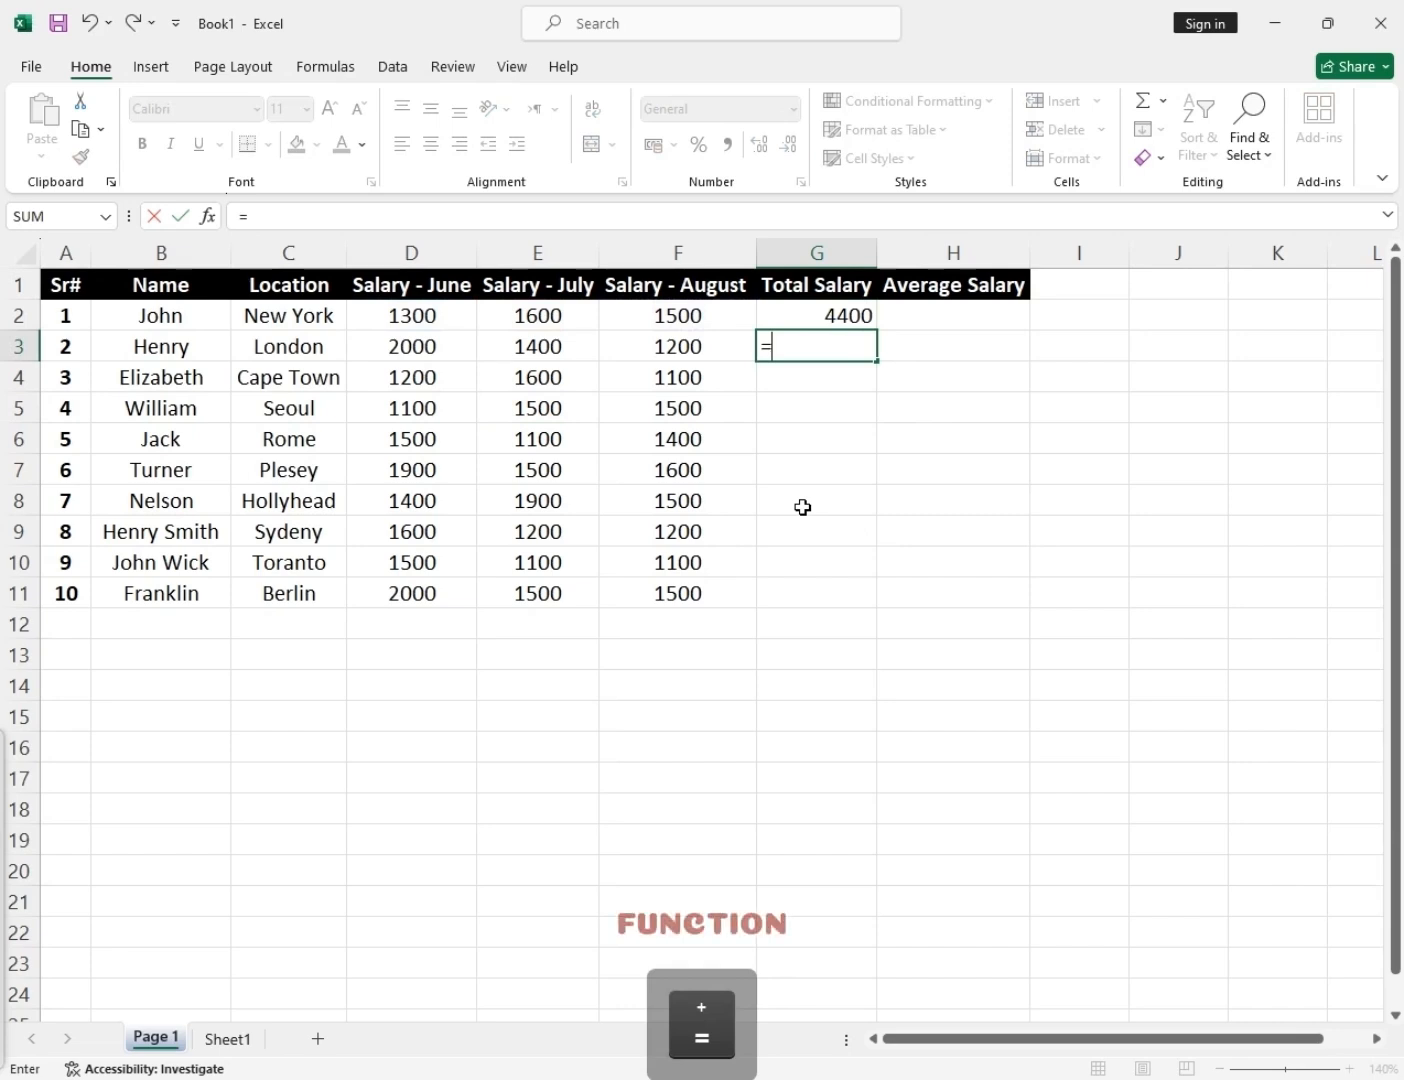
{"action": "type", "text": "Sum"}
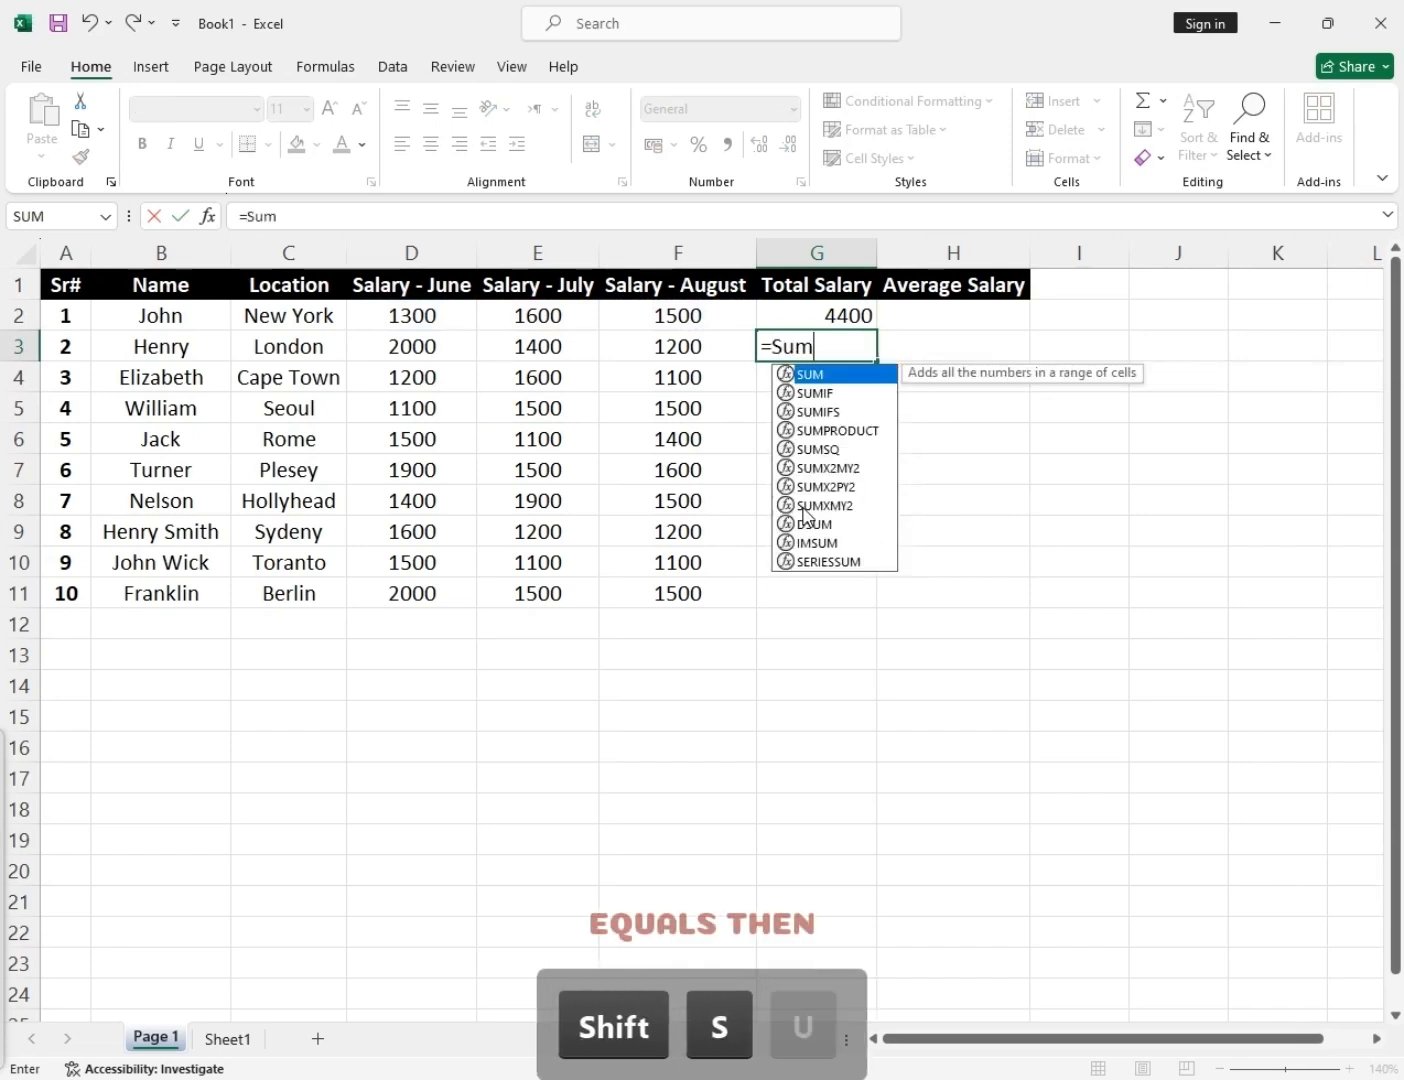
{"action": "key", "text": "Tab"}
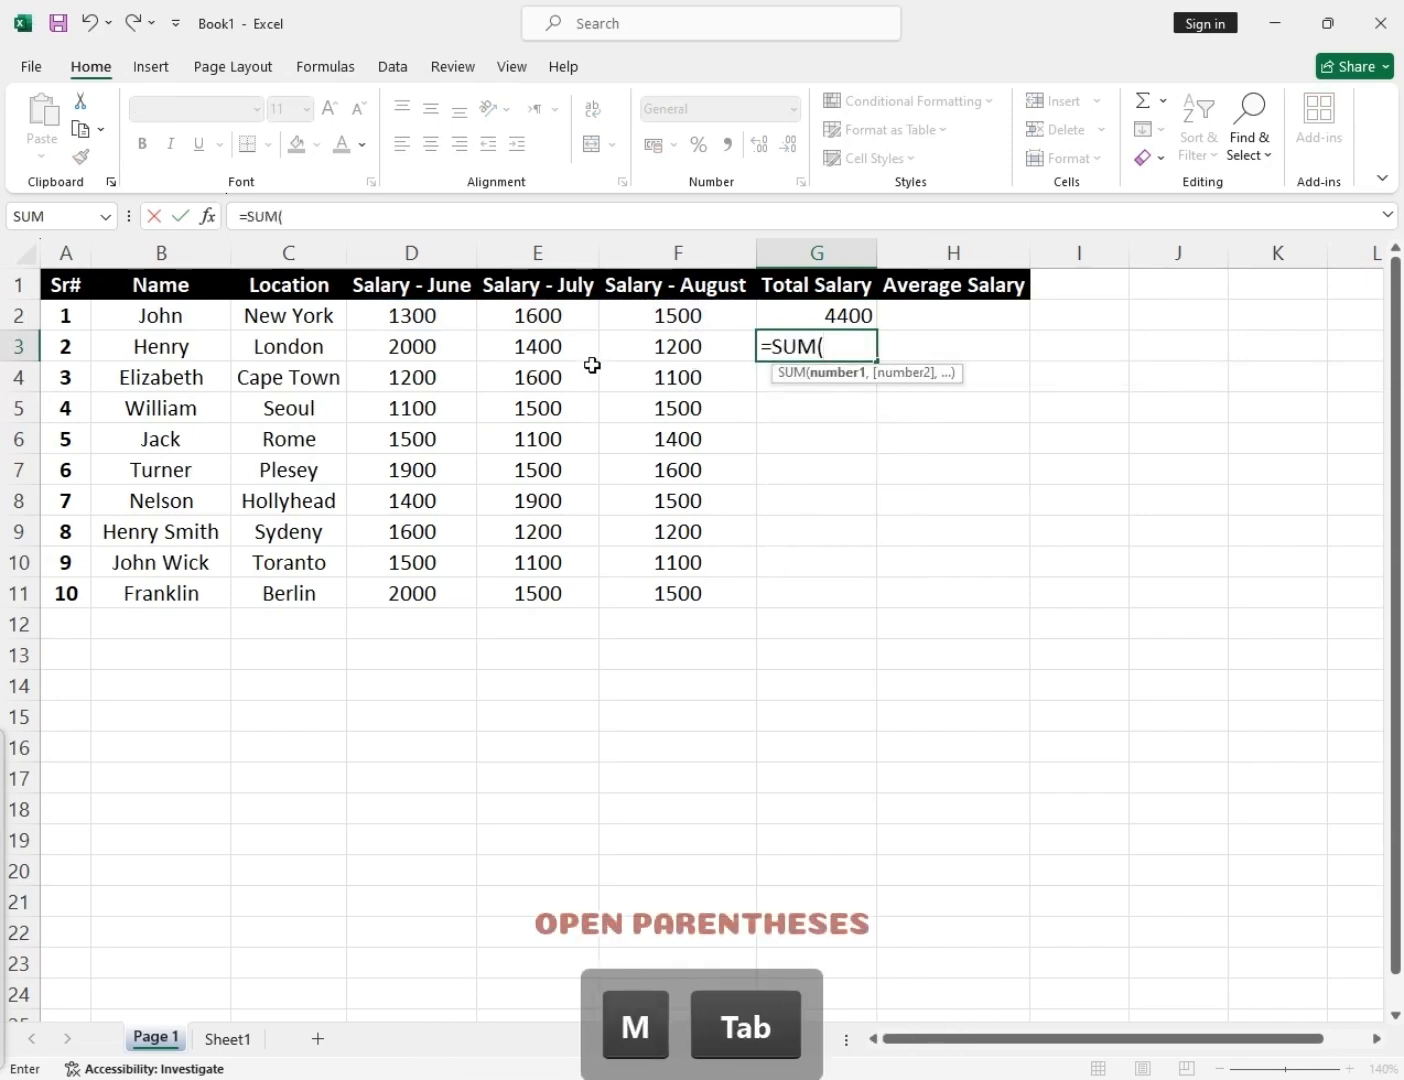
{"action": "left_click", "coordinate": [416, 339]}
{"action": "type", "text": ","}
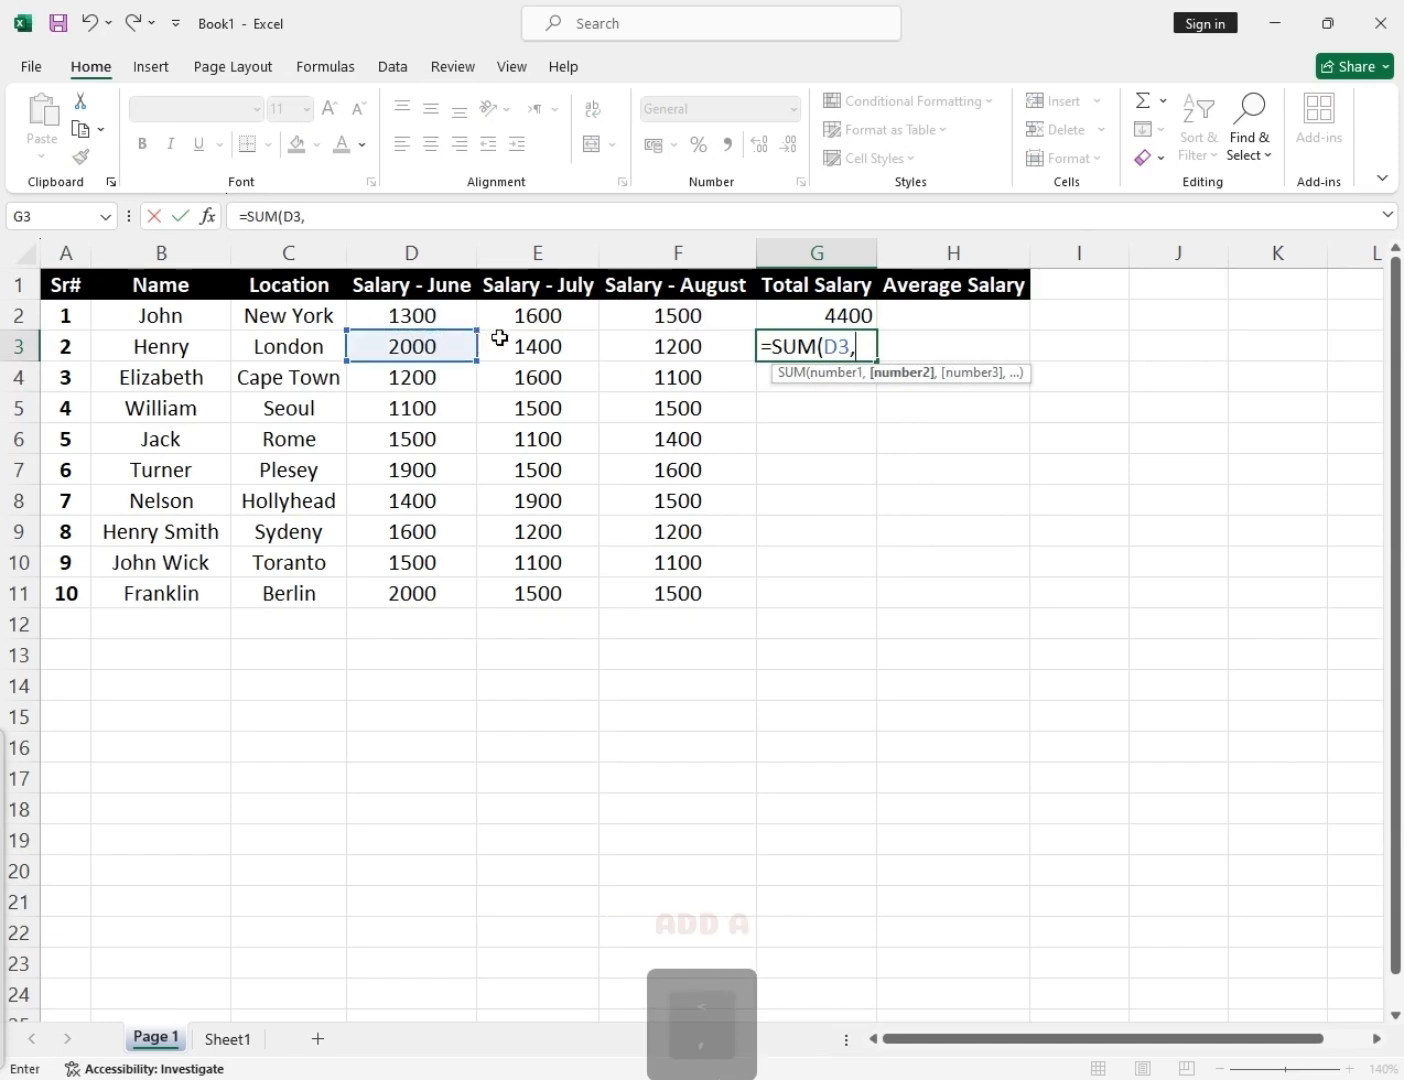
{"action": "left_click", "coordinate": [512, 347]}
{"action": "type", "text": ","}
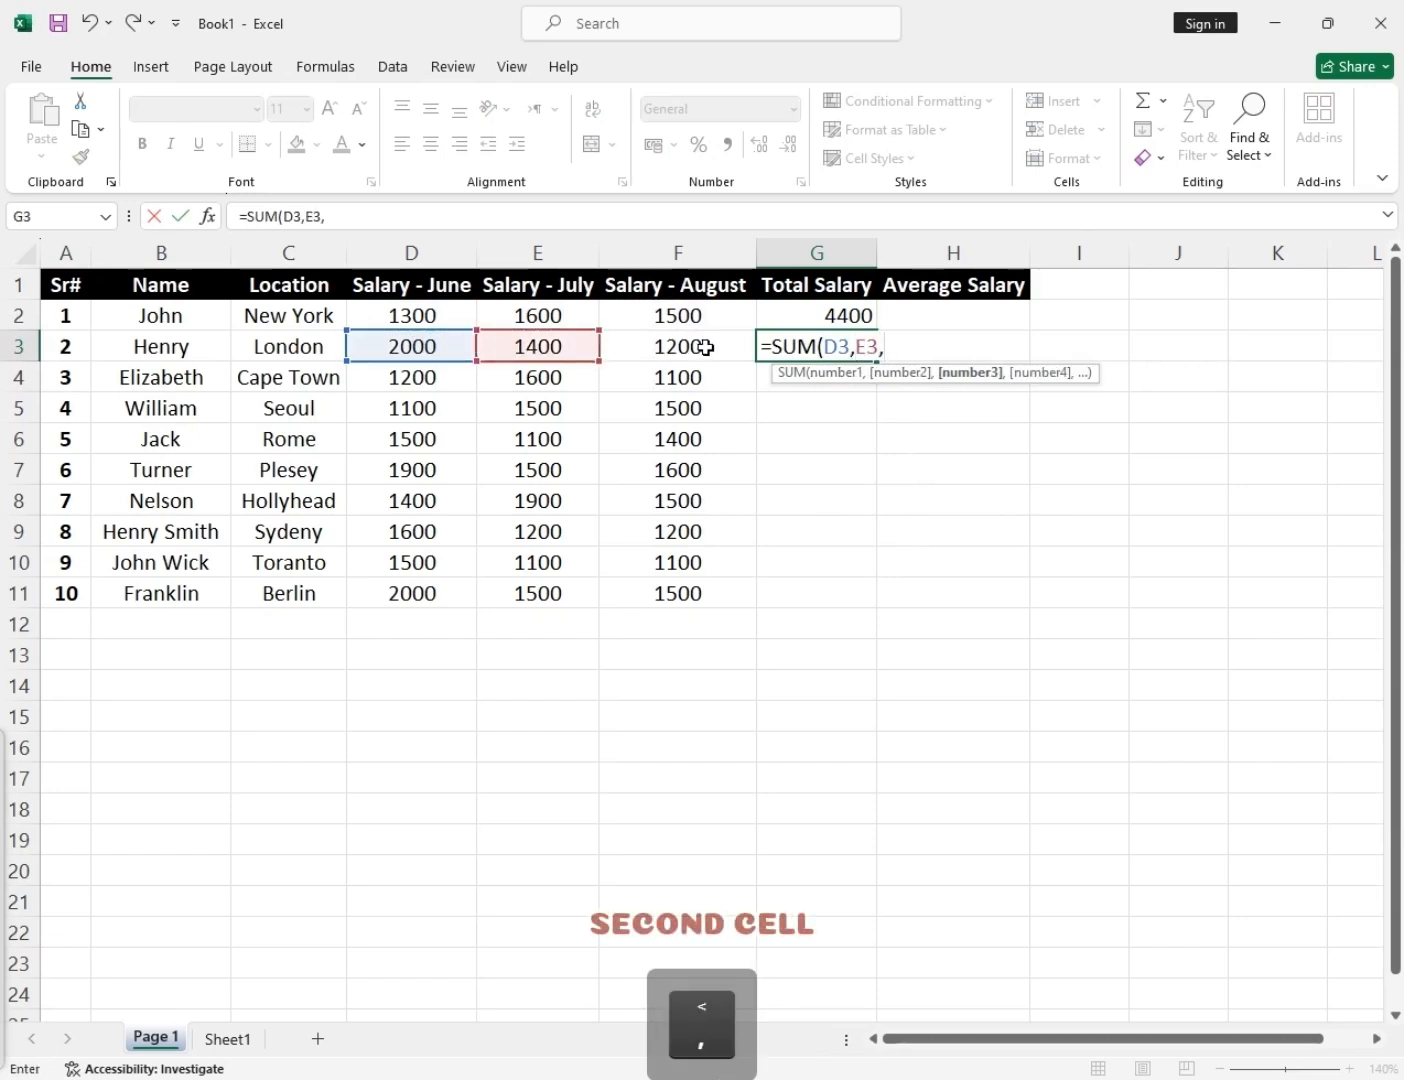
{"action": "left_click", "coordinate": [707, 346]}
{"action": "type", "text": ","}
{"action": "key", "text": "BackSpace"}
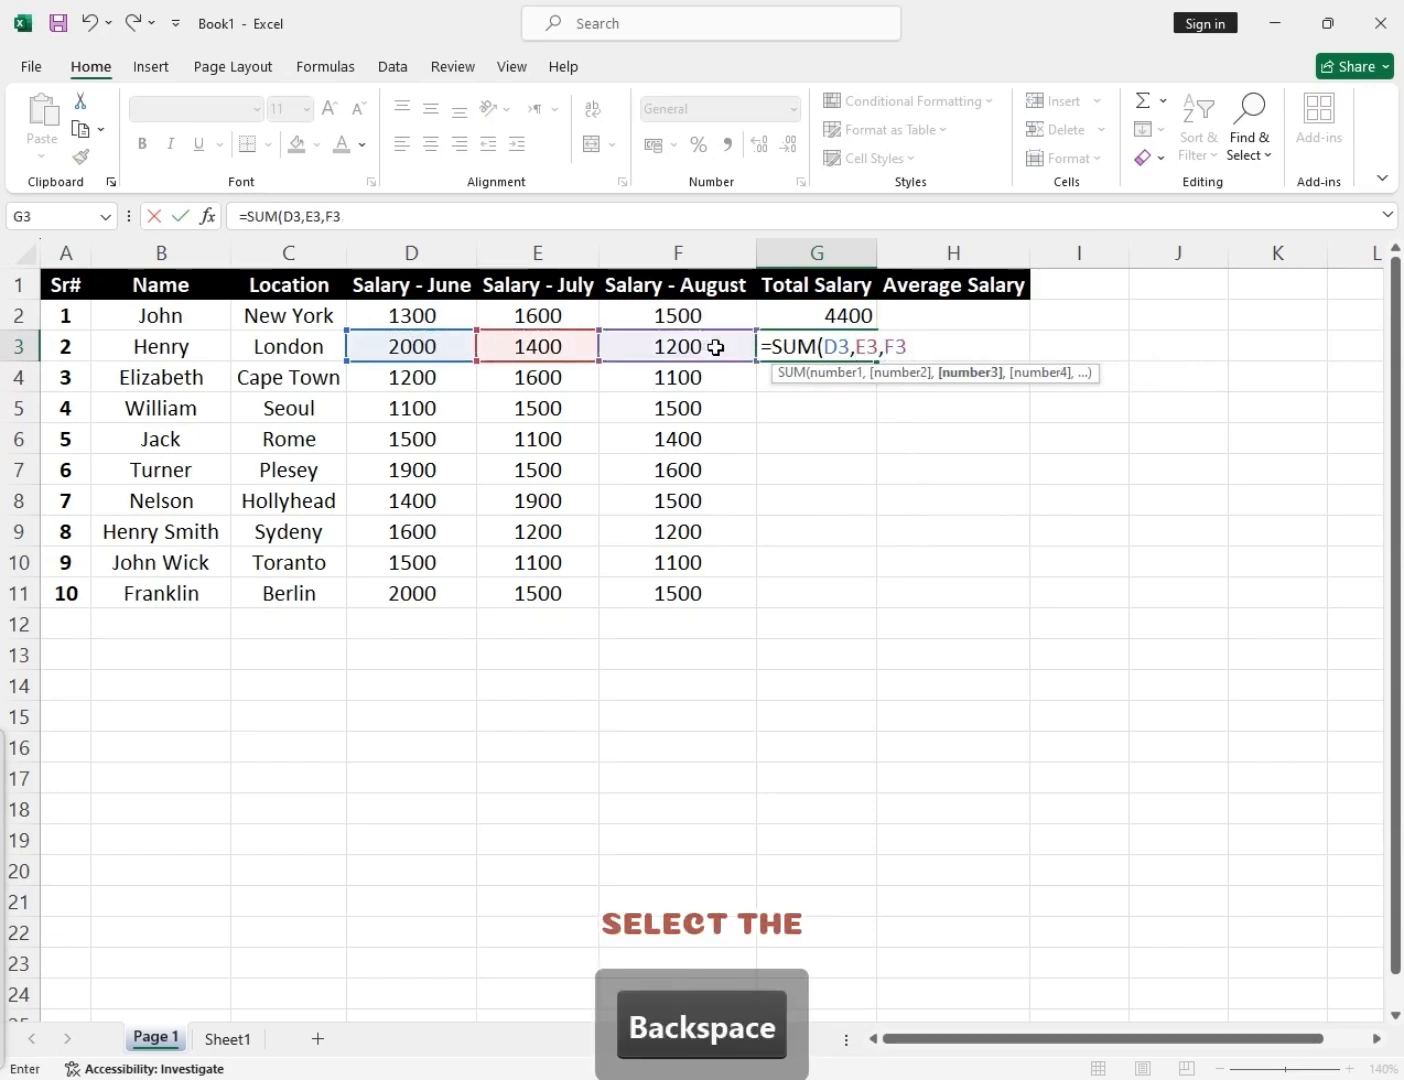
{"action": "type", "text": ")"}
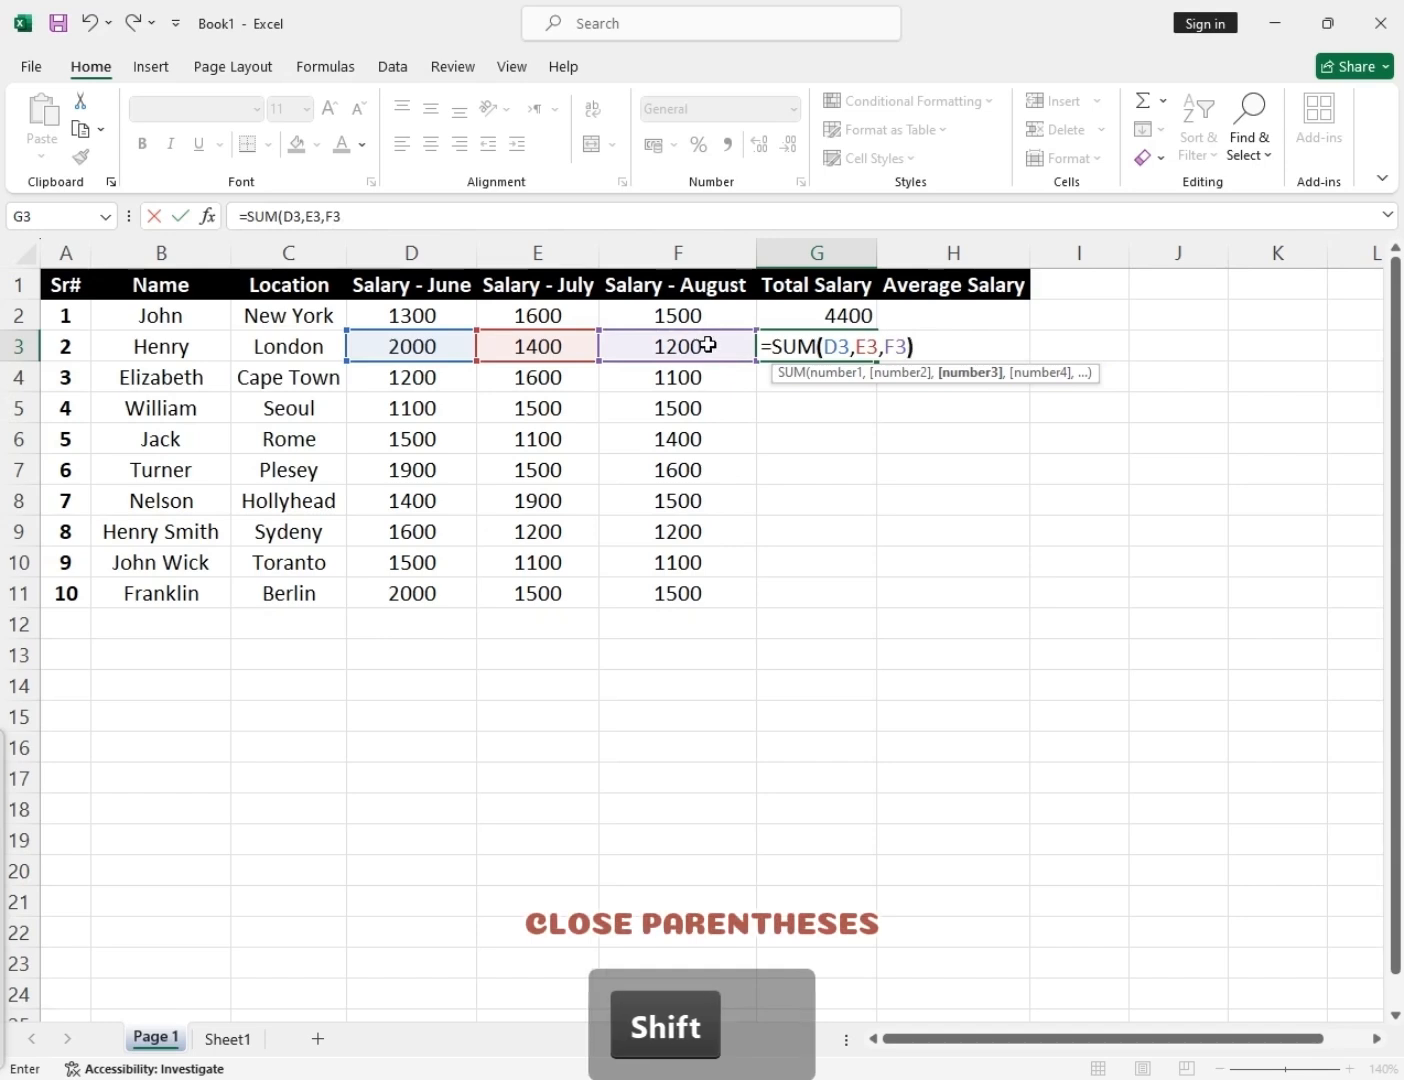
{"action": "key", "text": "Return"}
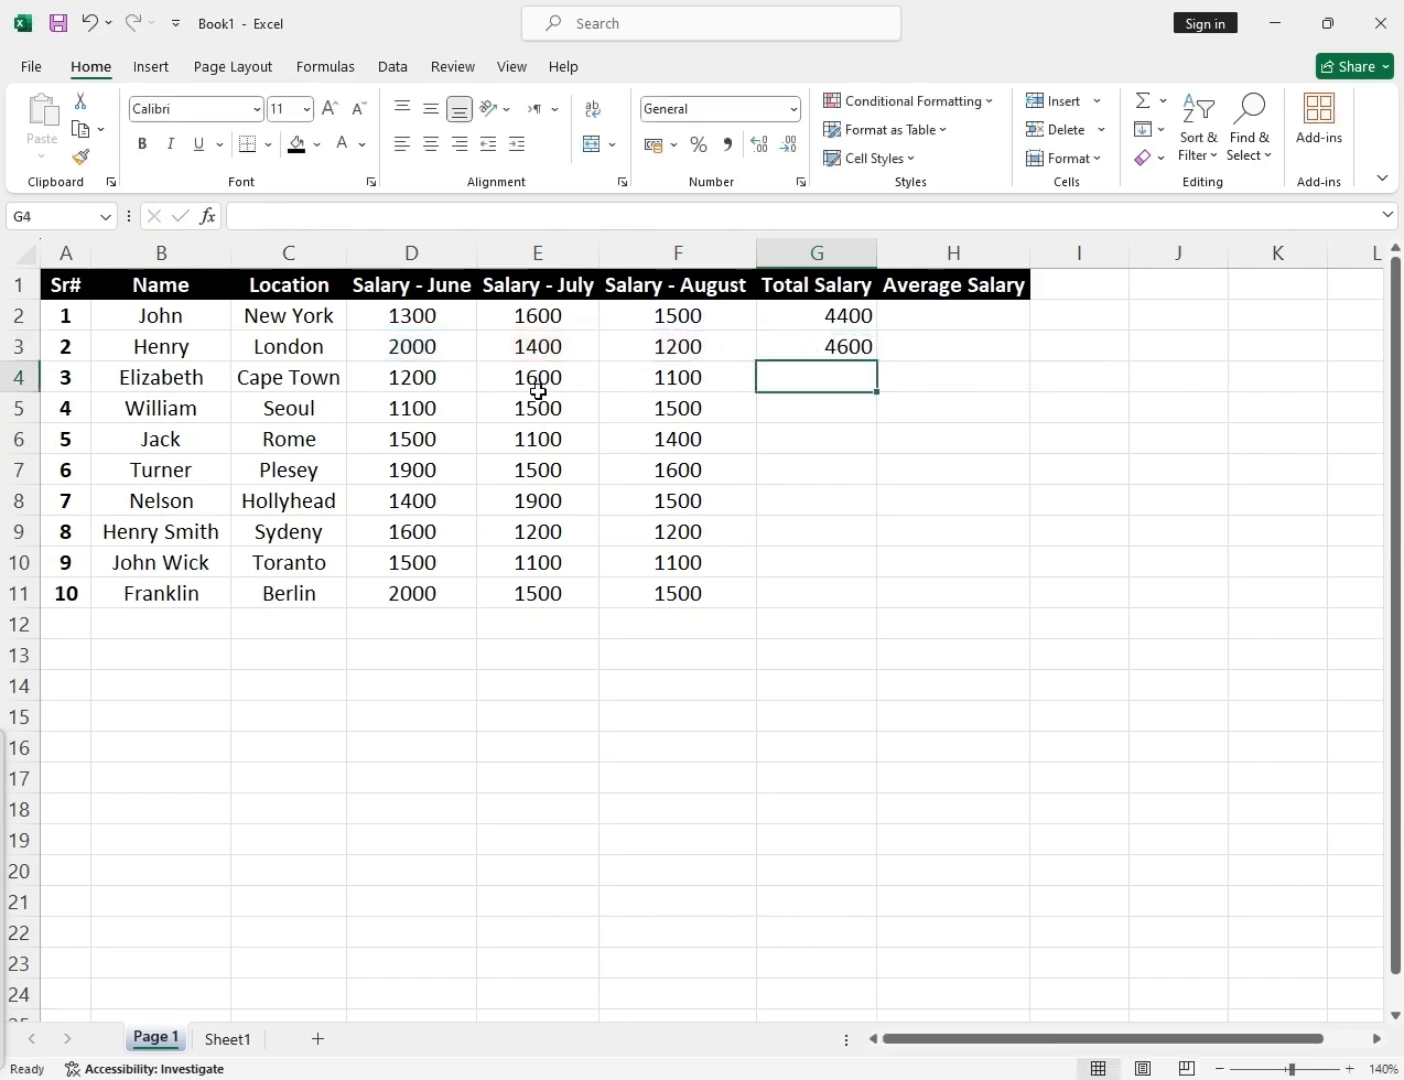
Calculate the third employee's total salary in G4 from the range of monthly salaries with =SUM(D4:F4).
{"action": "type", "text": "="}
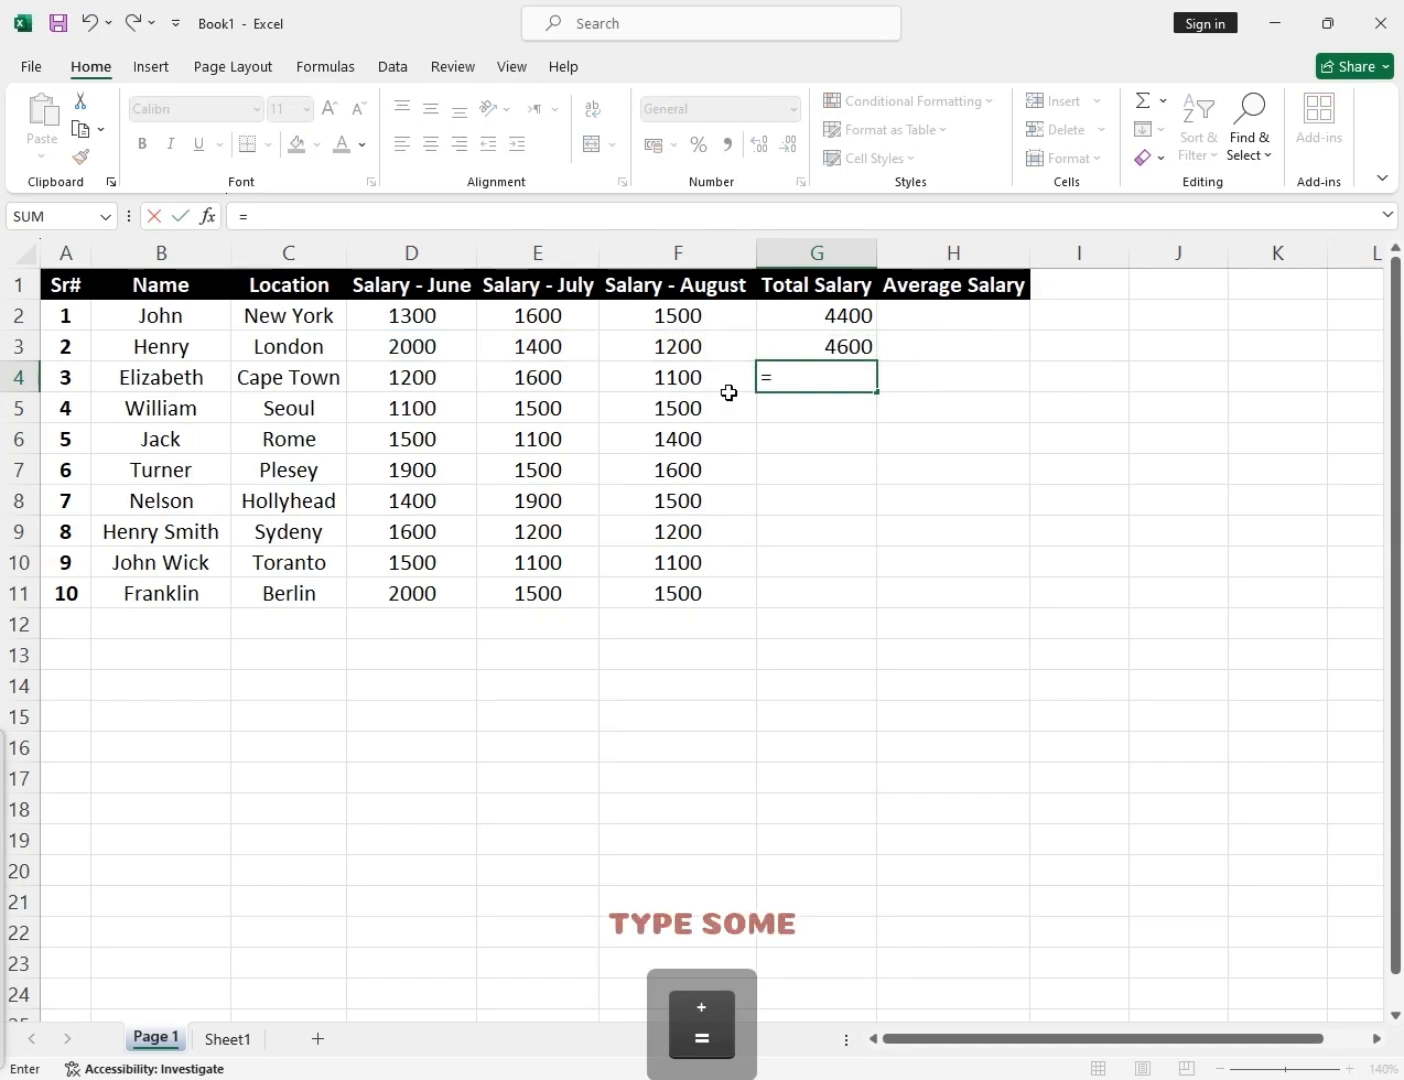
{"action": "type", "text": "Sum("}
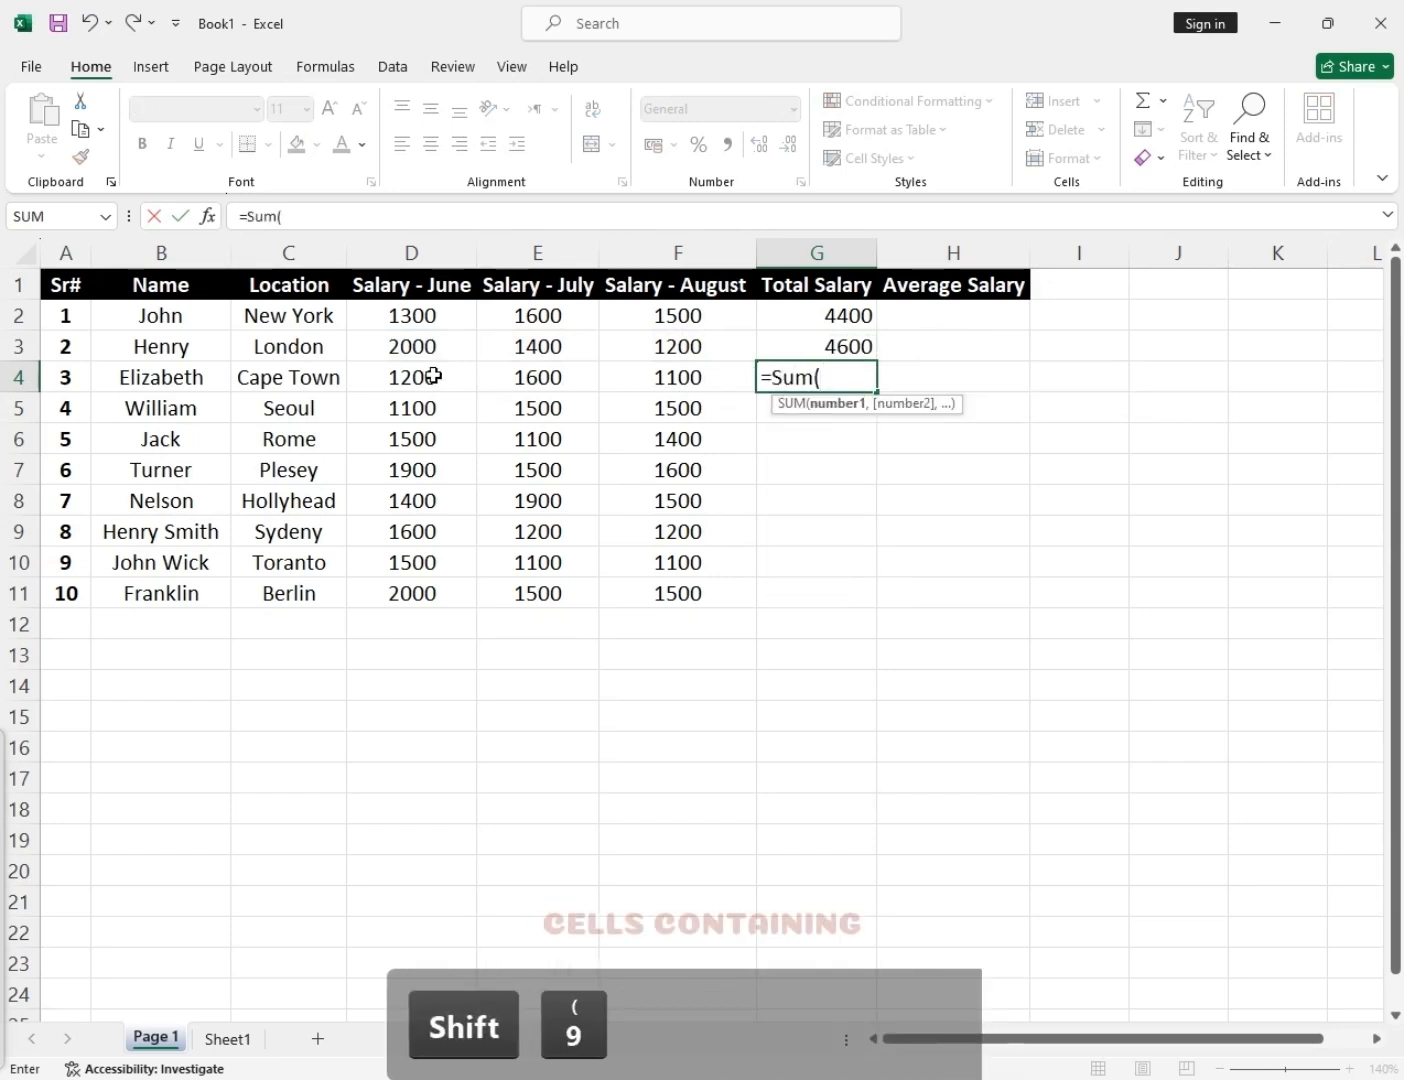
{"action": "left_click_drag", "start_coordinate": [434, 377], "coordinate": [664, 380]}
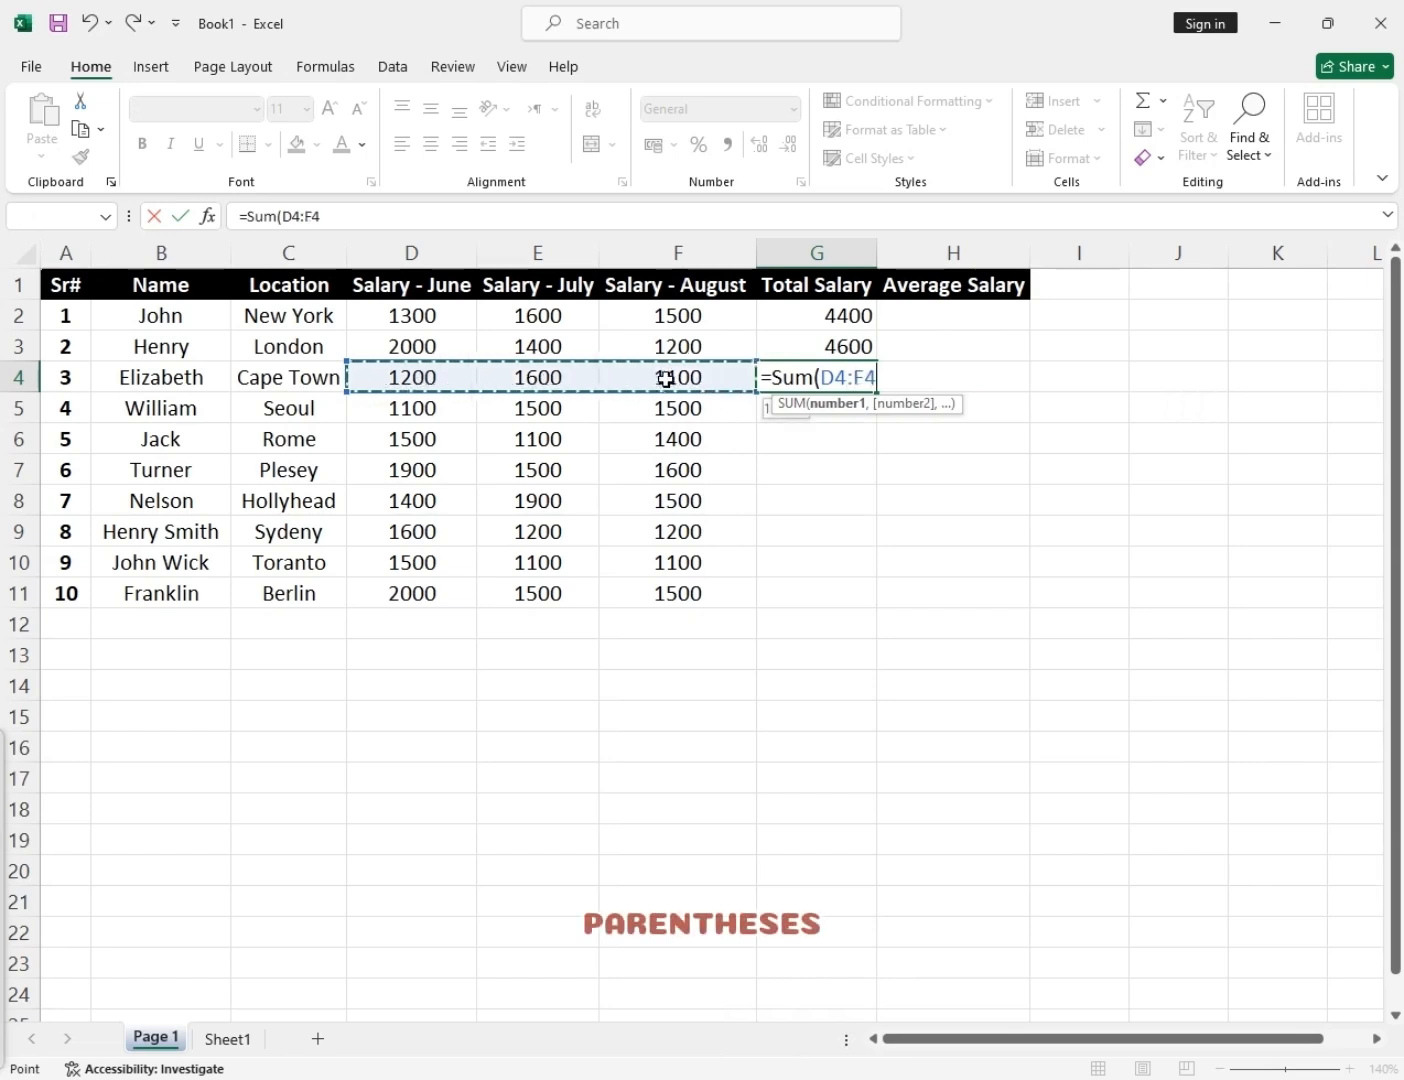
{"action": "type", "text": ")"}
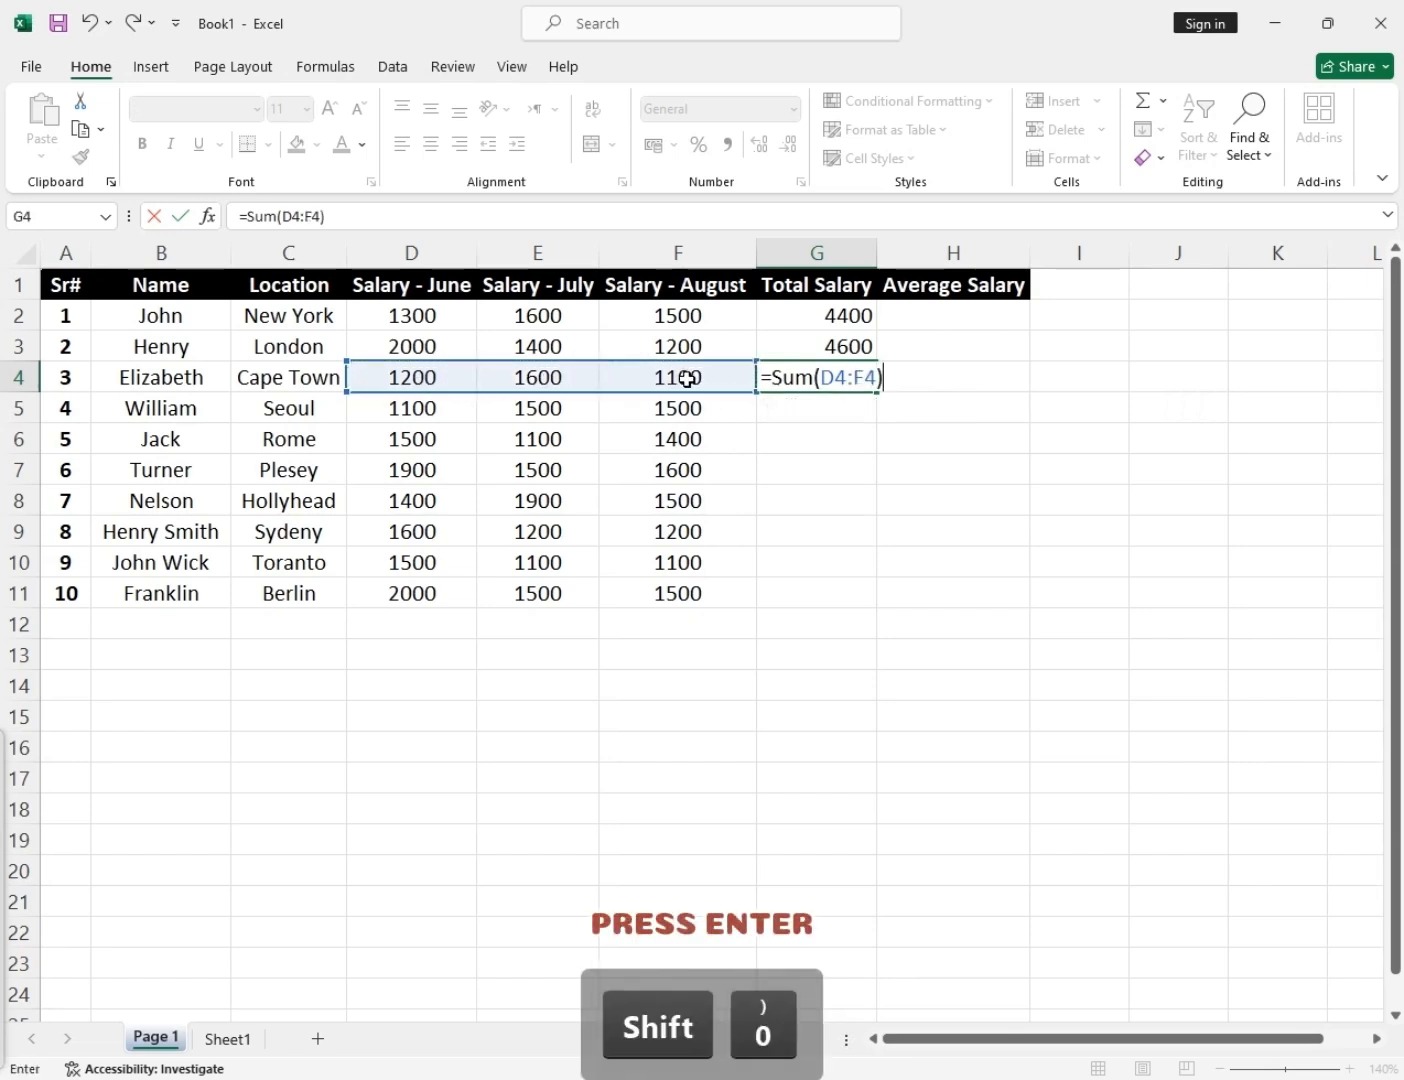
{"action": "key", "text": "Return"}
Fill the SUM formula from G4 down to G11 and check the copied formulas in the Total Salary column.
{"action": "left_click", "coordinate": [824, 372]}
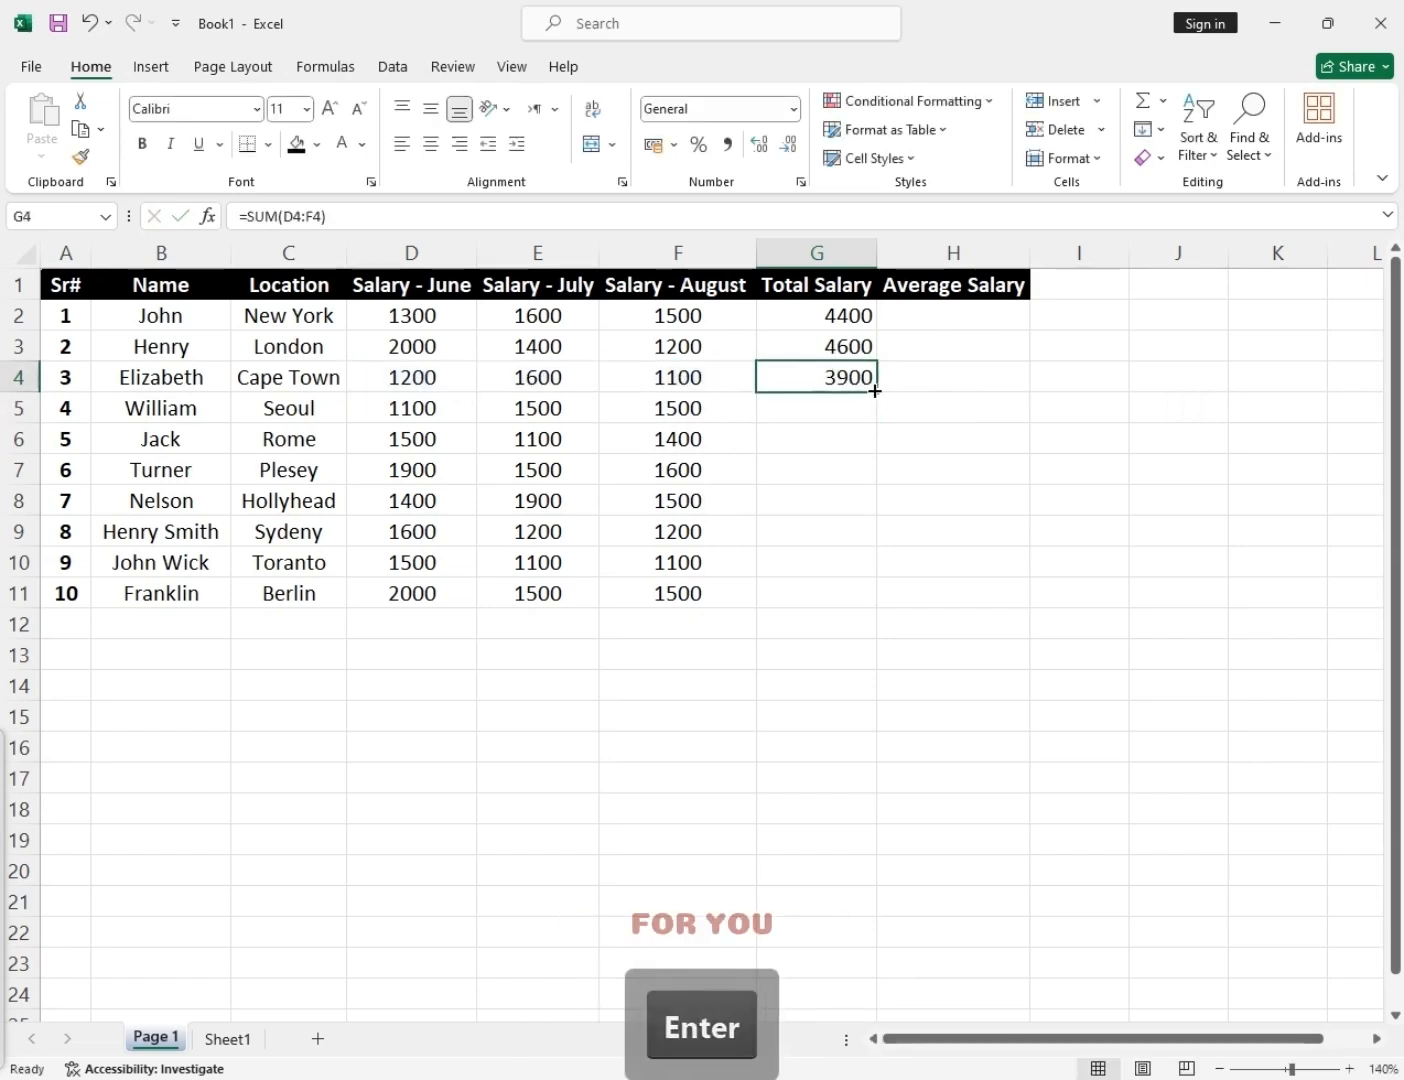
{"action": "left_click_drag", "start_coordinate": [876, 392], "coordinate": [896, 515]}
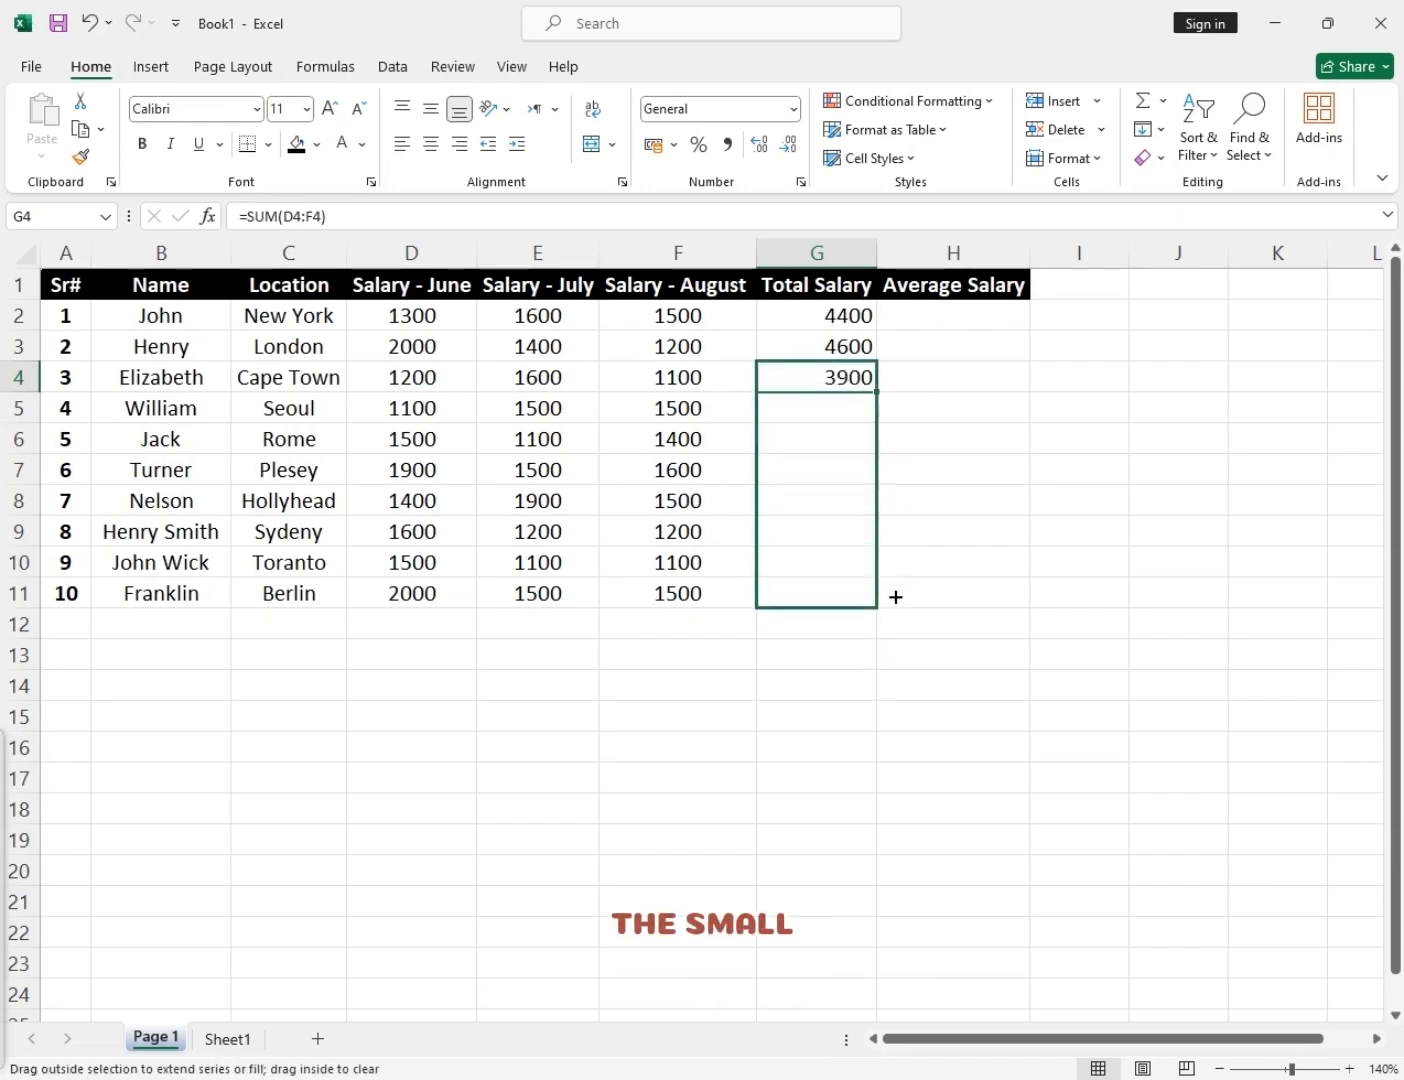
{"action": "left_click_drag", "start_coordinate": [896, 596], "coordinate": [893, 595]}
{"action": "left_click", "coordinate": [860, 439]}
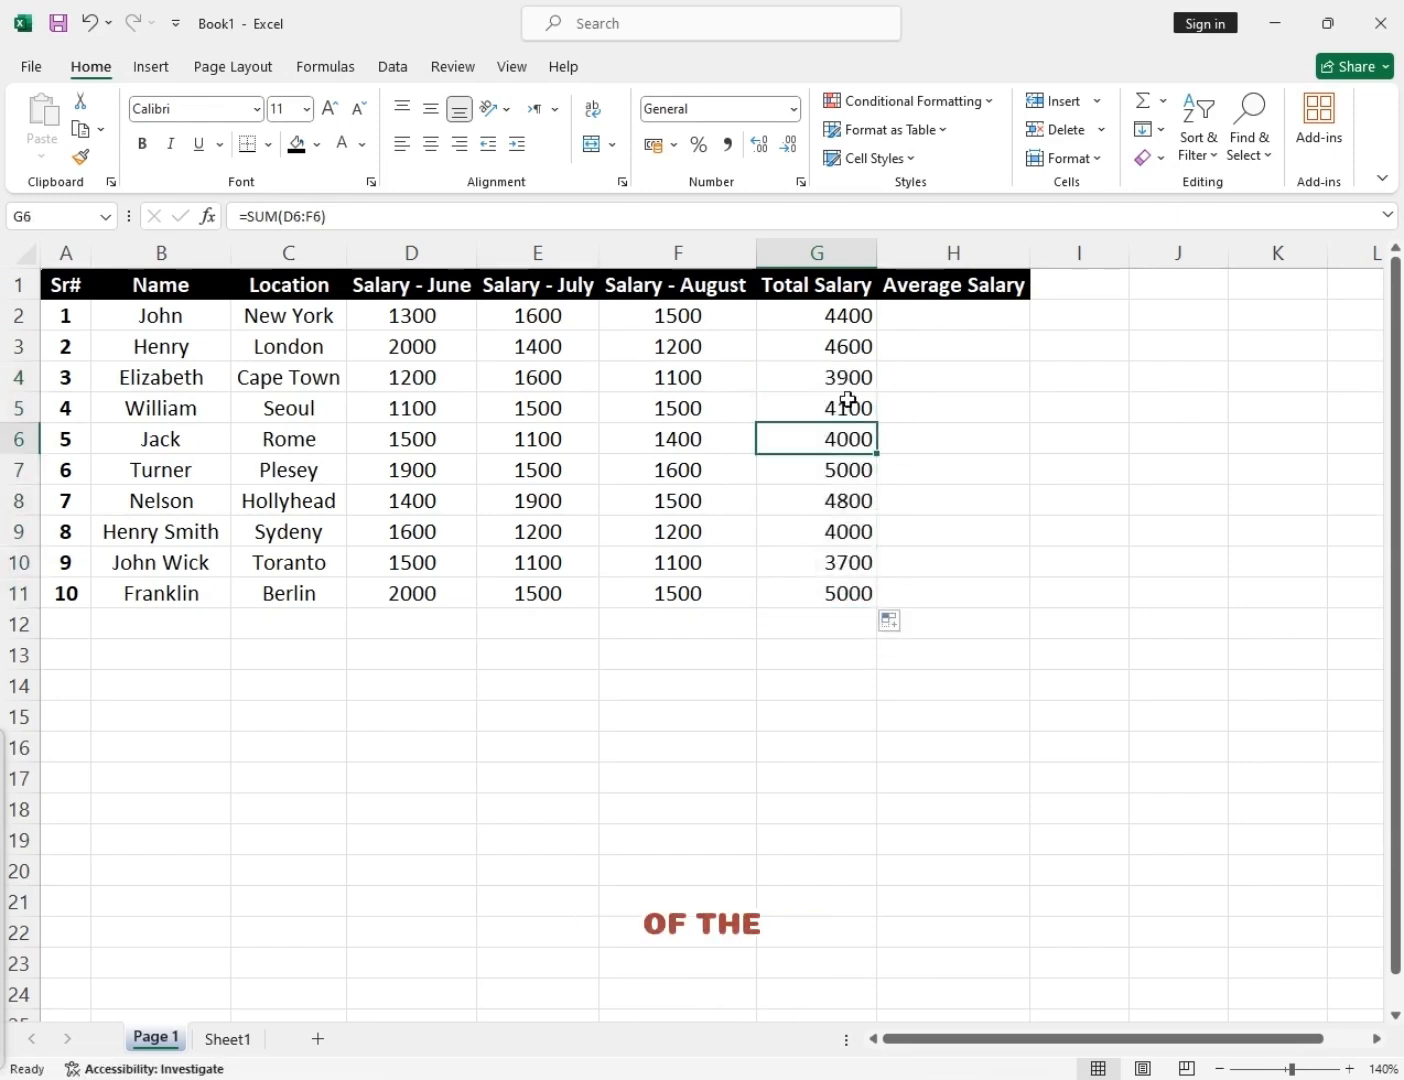
{"action": "left_click", "coordinate": [848, 380]}
{"action": "left_click", "coordinate": [838, 499]}
{"action": "left_click", "coordinate": [905, 379]}
Calculate the first employee's average salary in H2 from the individual monthly cells with =AVERAGE(D2,E2,F2).
{"action": "left_click", "coordinate": [926, 313]}
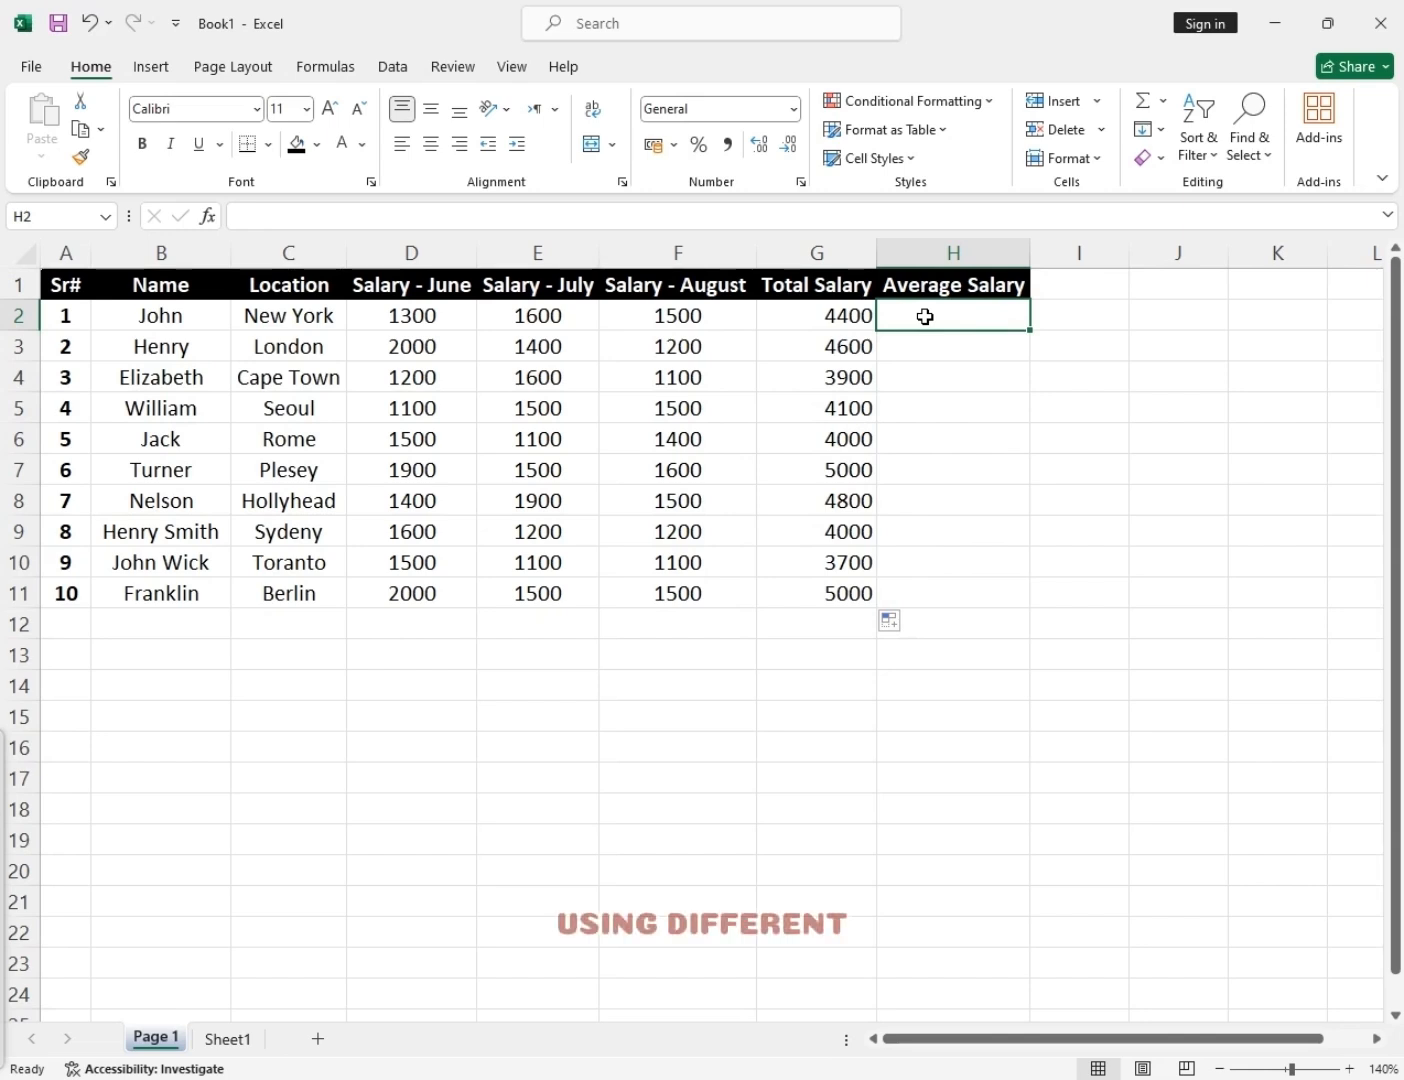
{"action": "type", "text": "=A"}
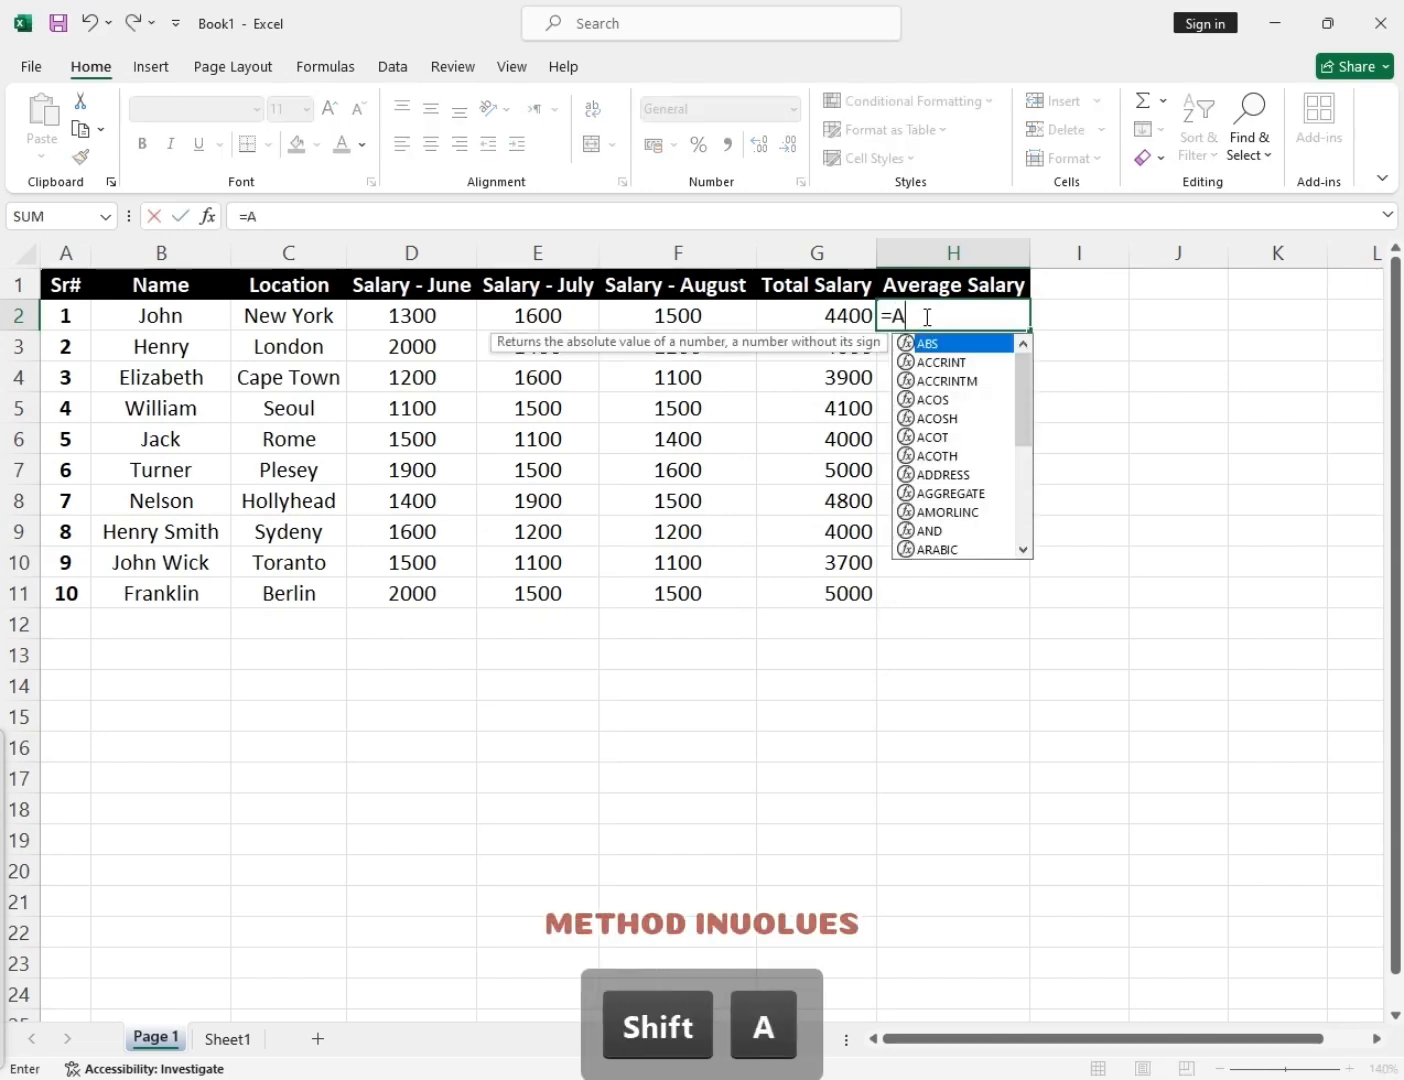
{"action": "type", "text": "ve"}
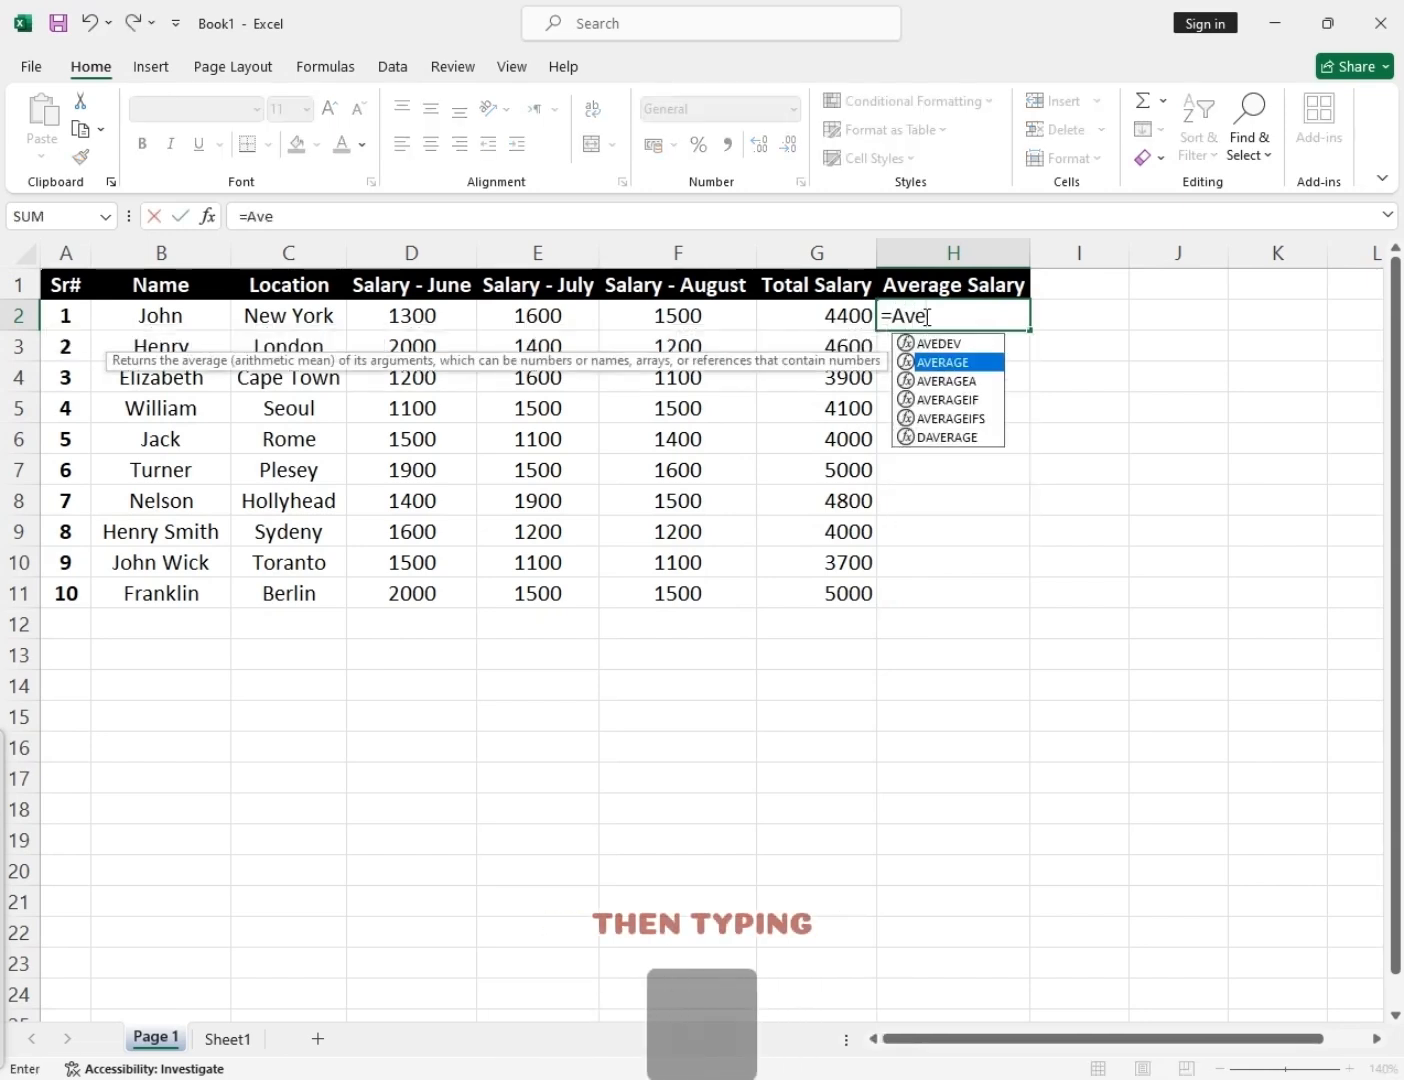
{"action": "key", "text": "Tab"}
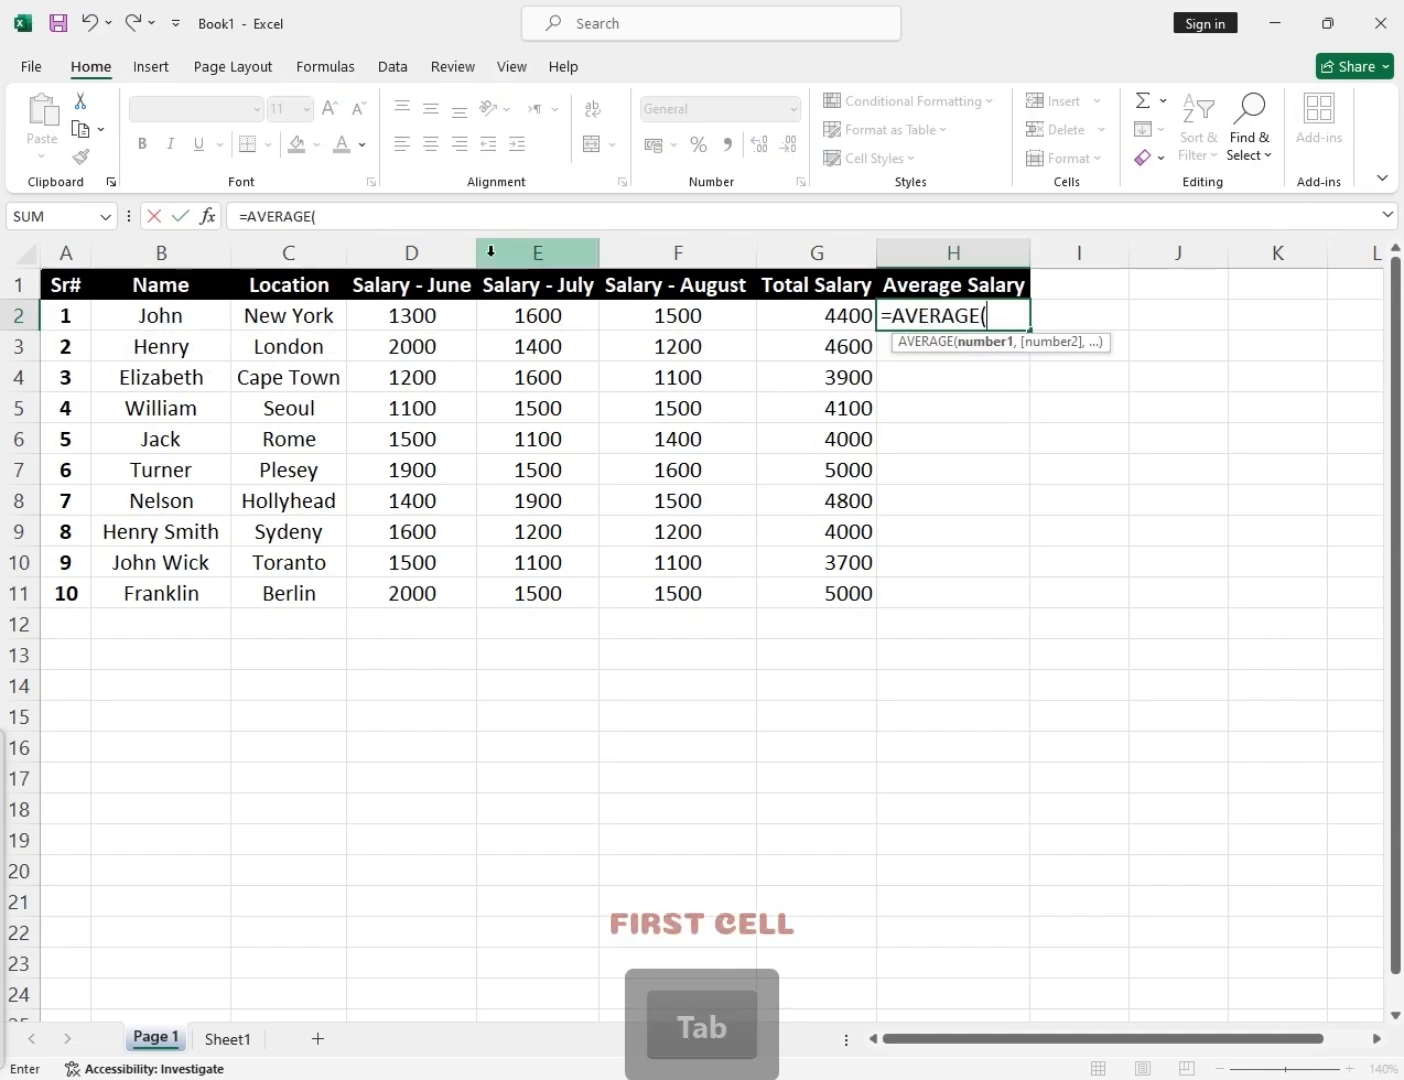
{"action": "left_click", "coordinate": [420, 312]}
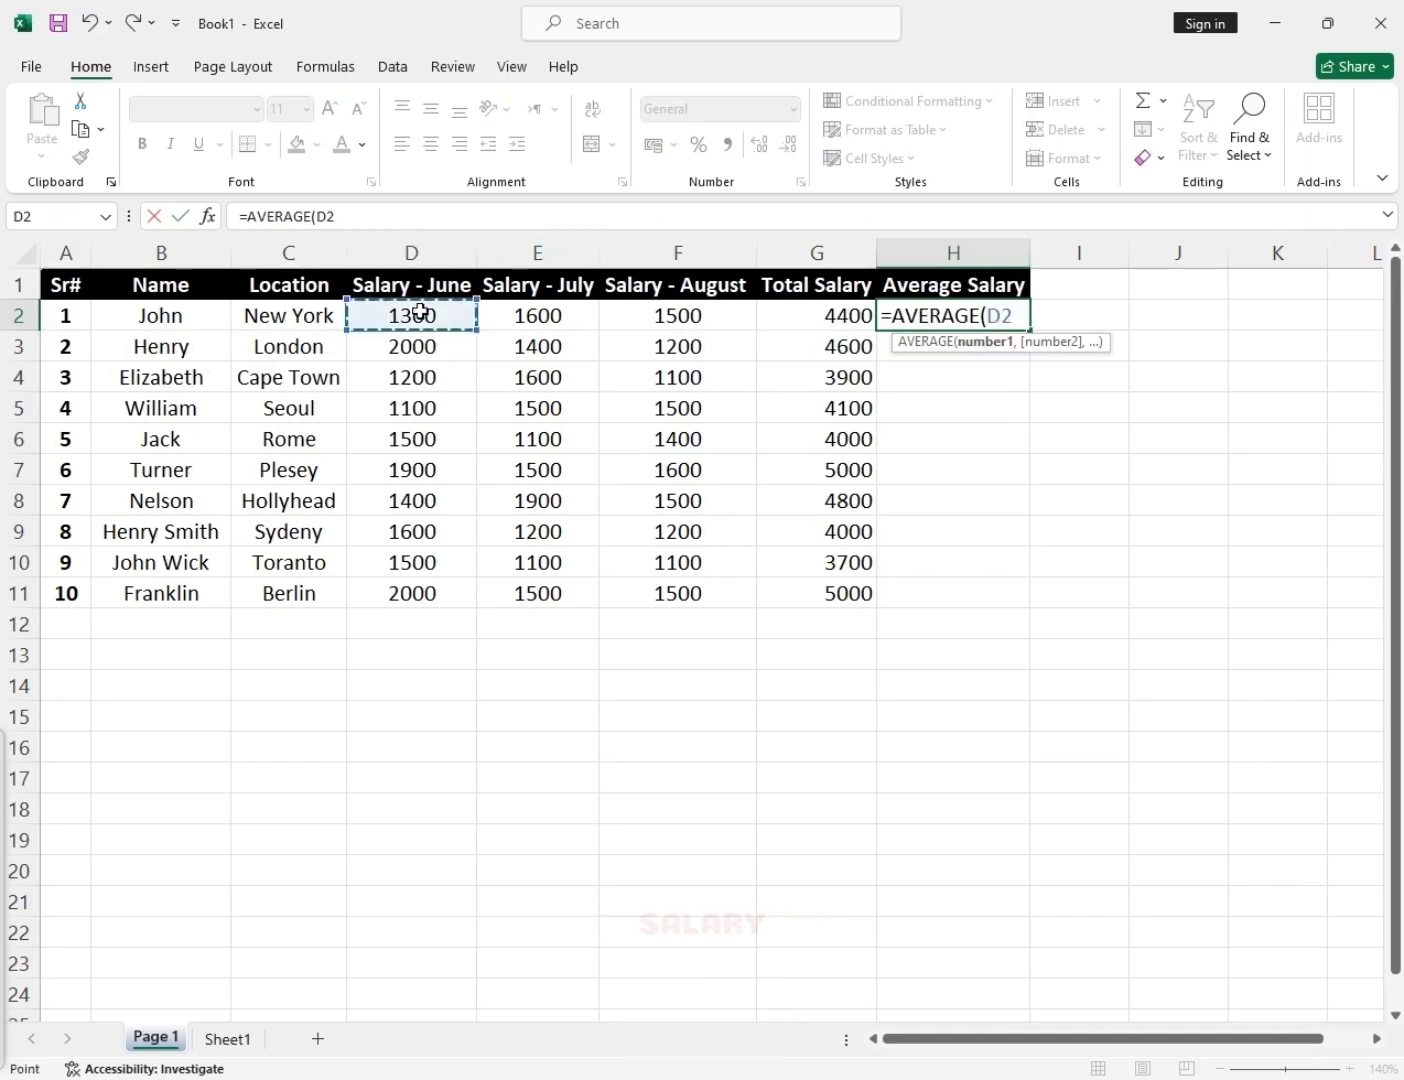
{"action": "type", "text": ","}
{"action": "left_click", "coordinate": [522, 318]}
{"action": "type", "text": ","}
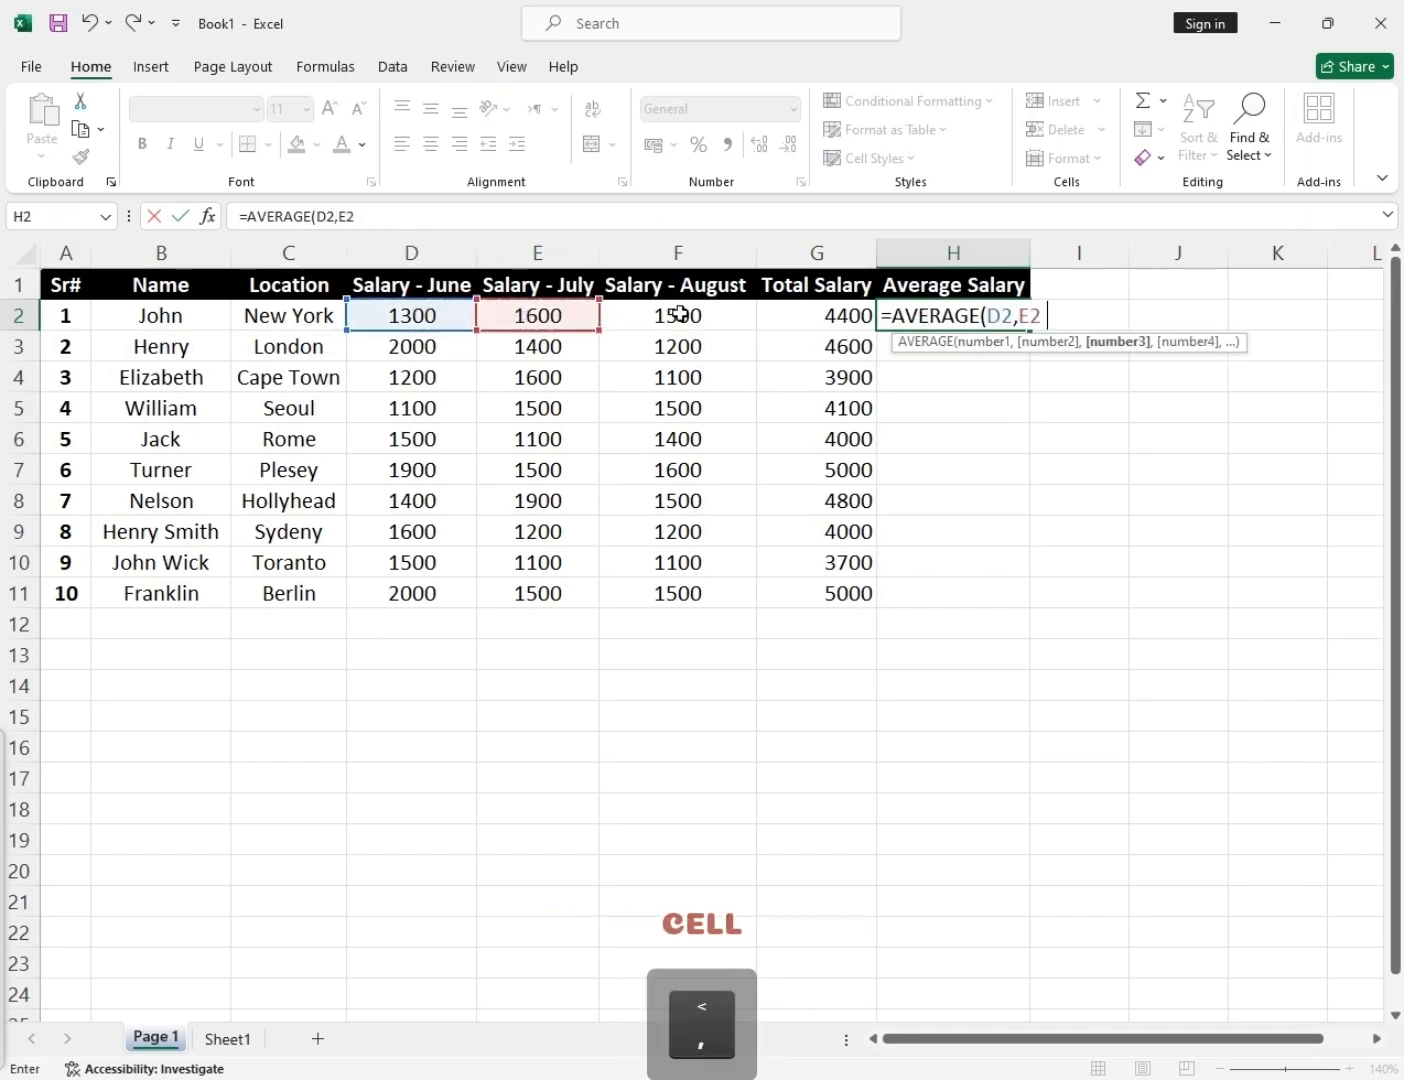
{"action": "left_click", "coordinate": [693, 313]}
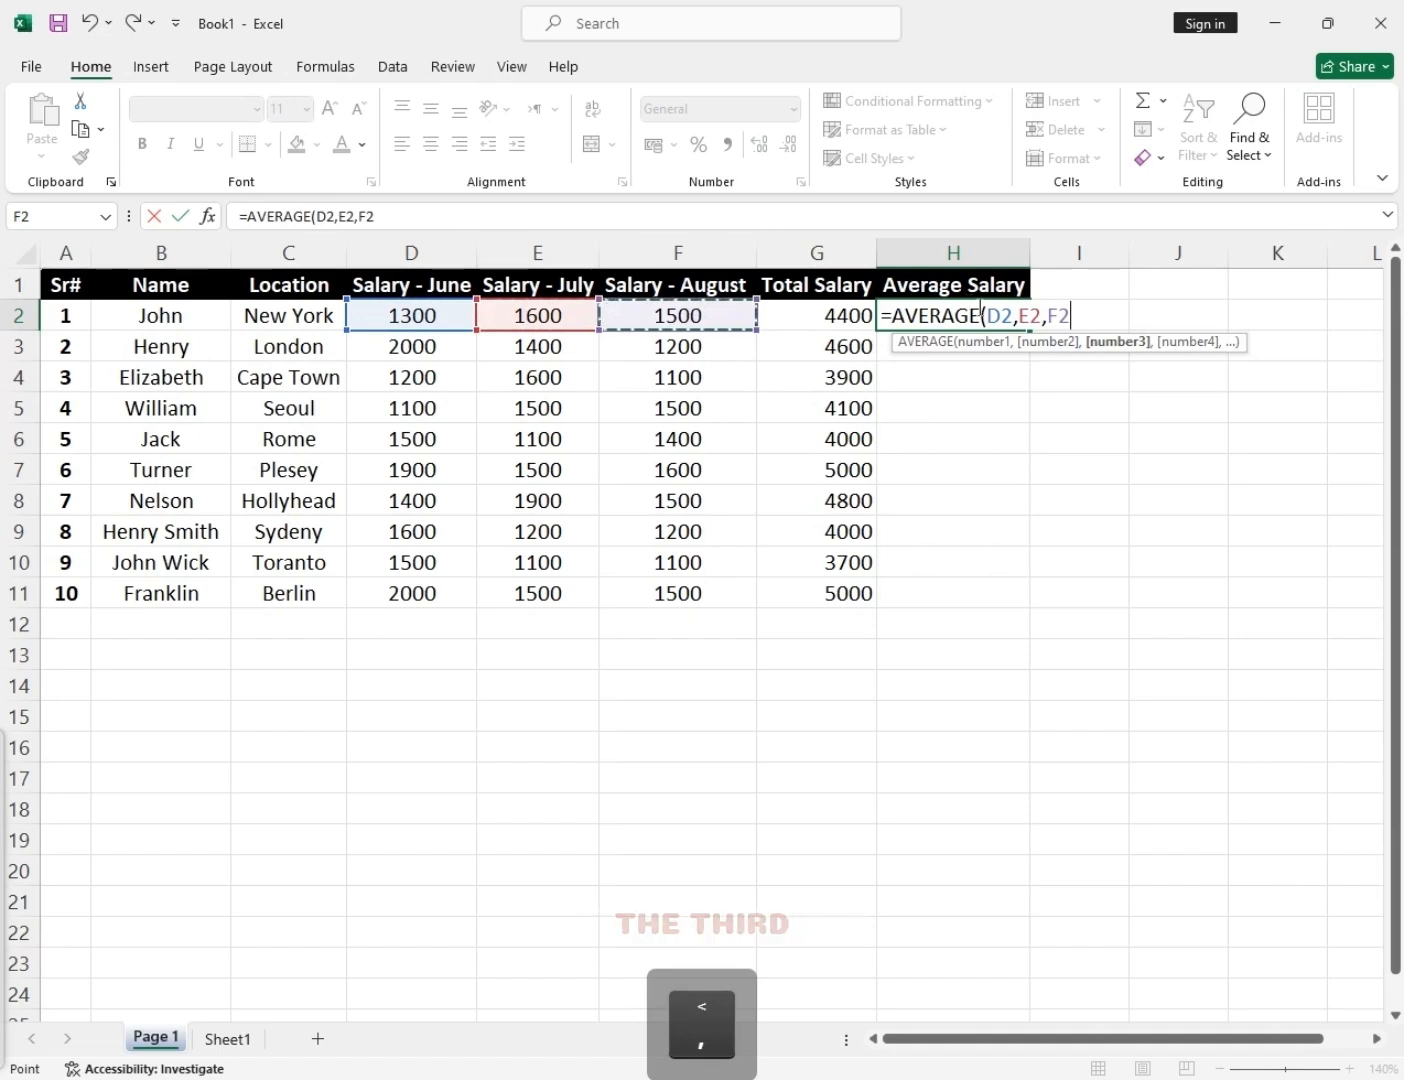
{"action": "type", "text": ")"}
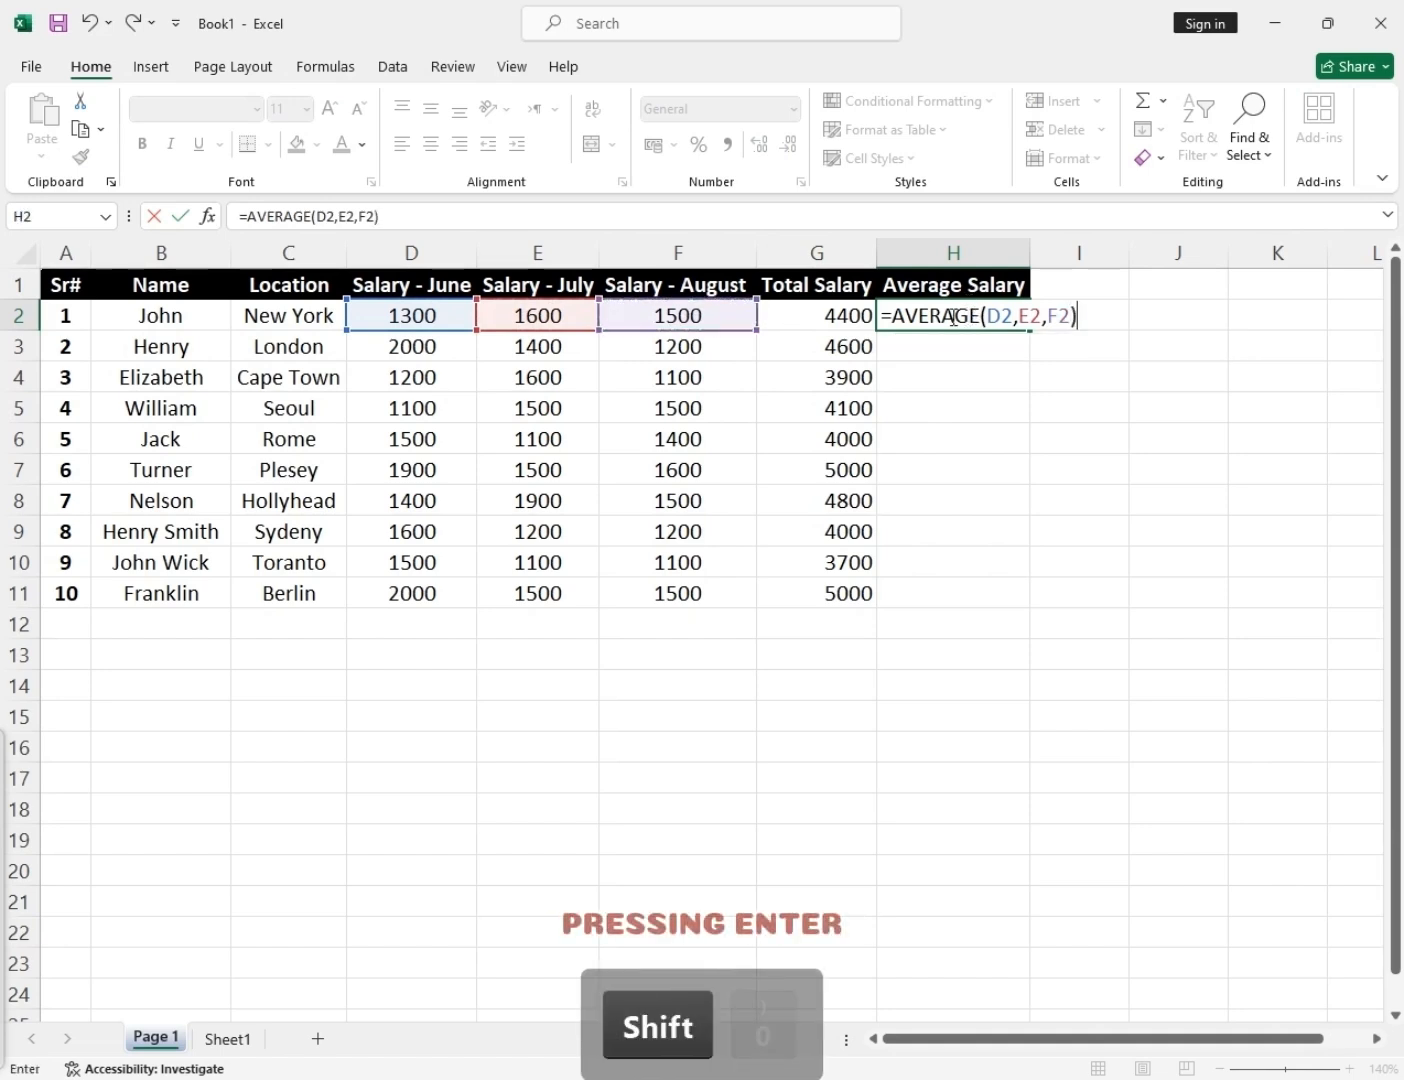
{"action": "key", "text": "Return"}
{"action": "left_click", "coordinate": [922, 314]}
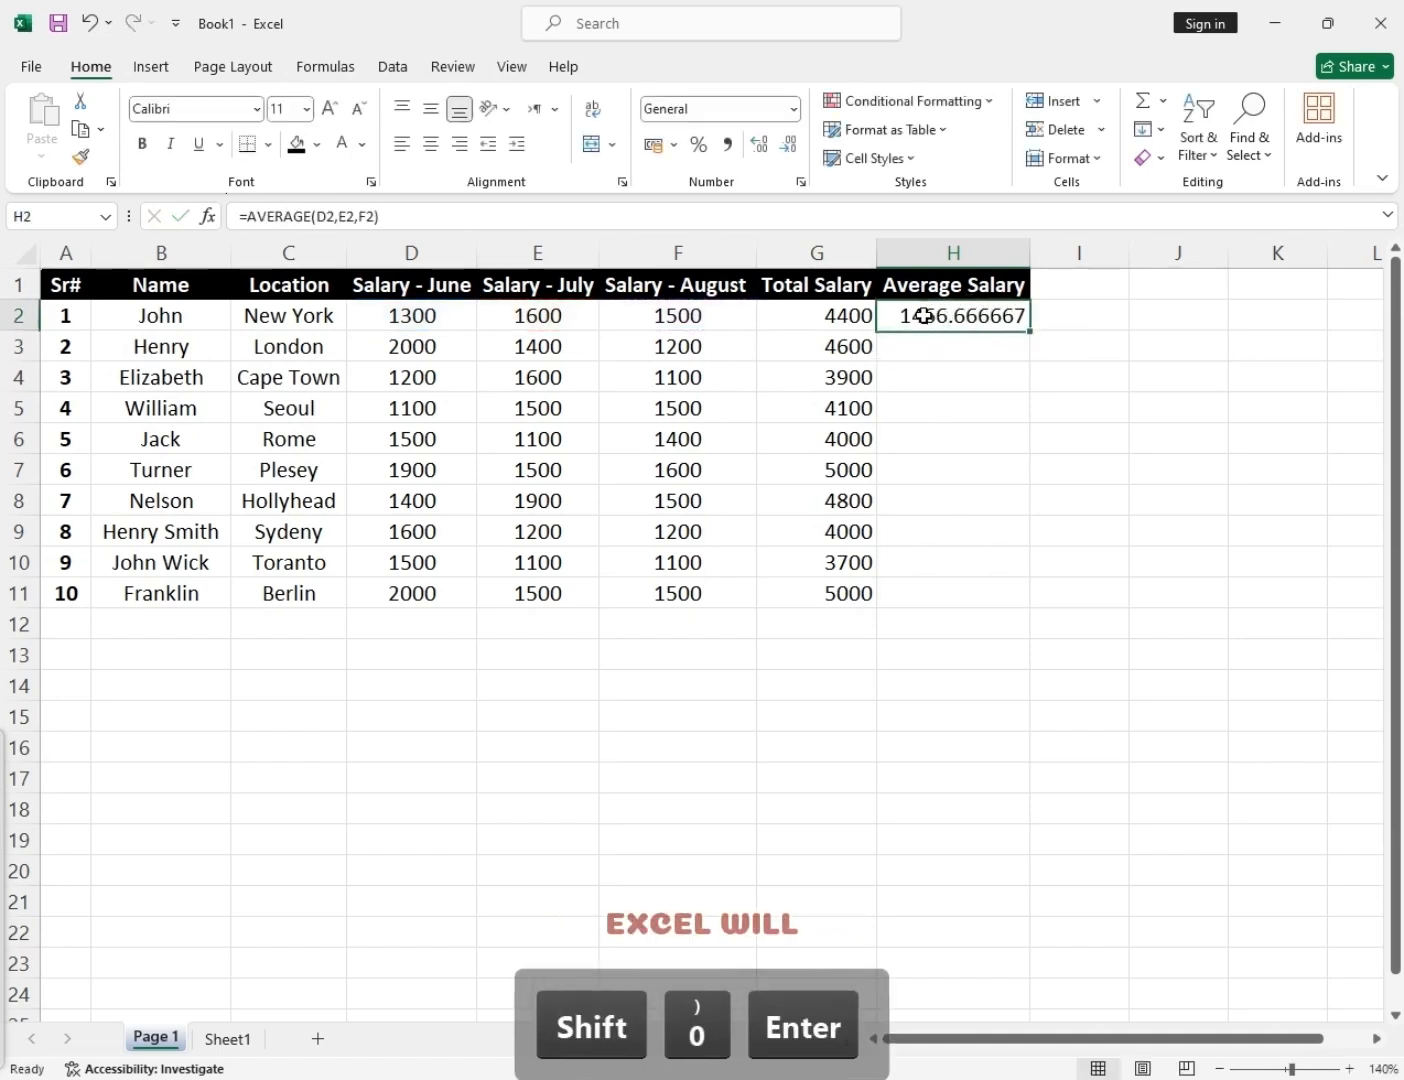
Calculate the second employee's average salary in H3 from the range of monthly salaries with =AVERAGE(D3:F3).
{"action": "left_click", "coordinate": [968, 352]}
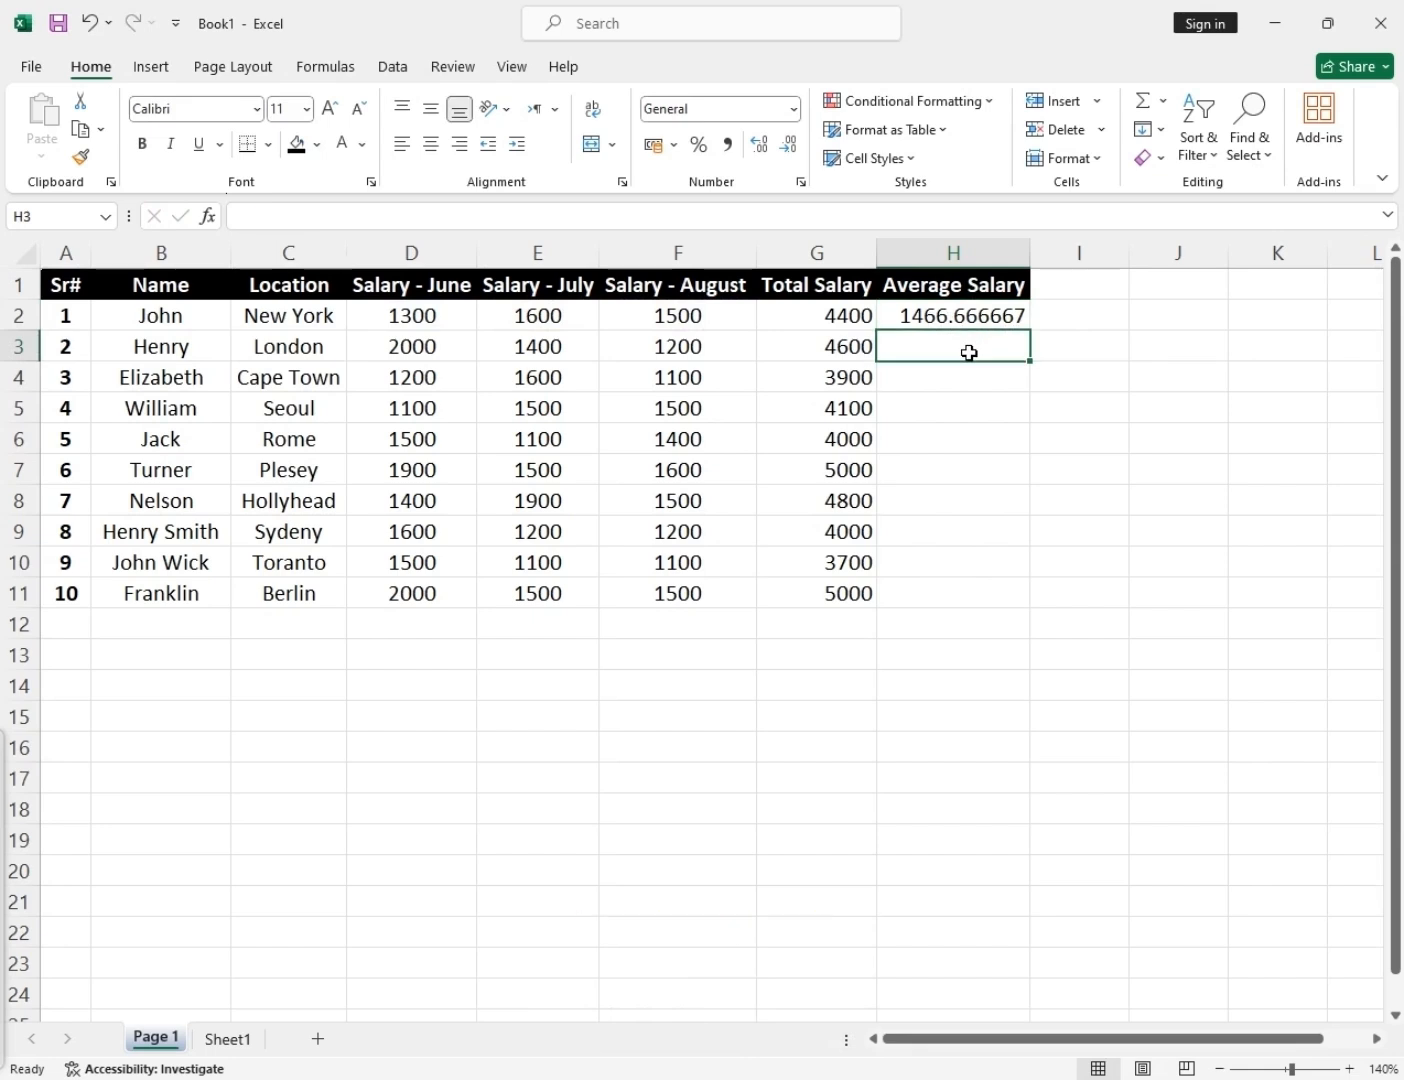
{"action": "type", "text": "=Aver"}
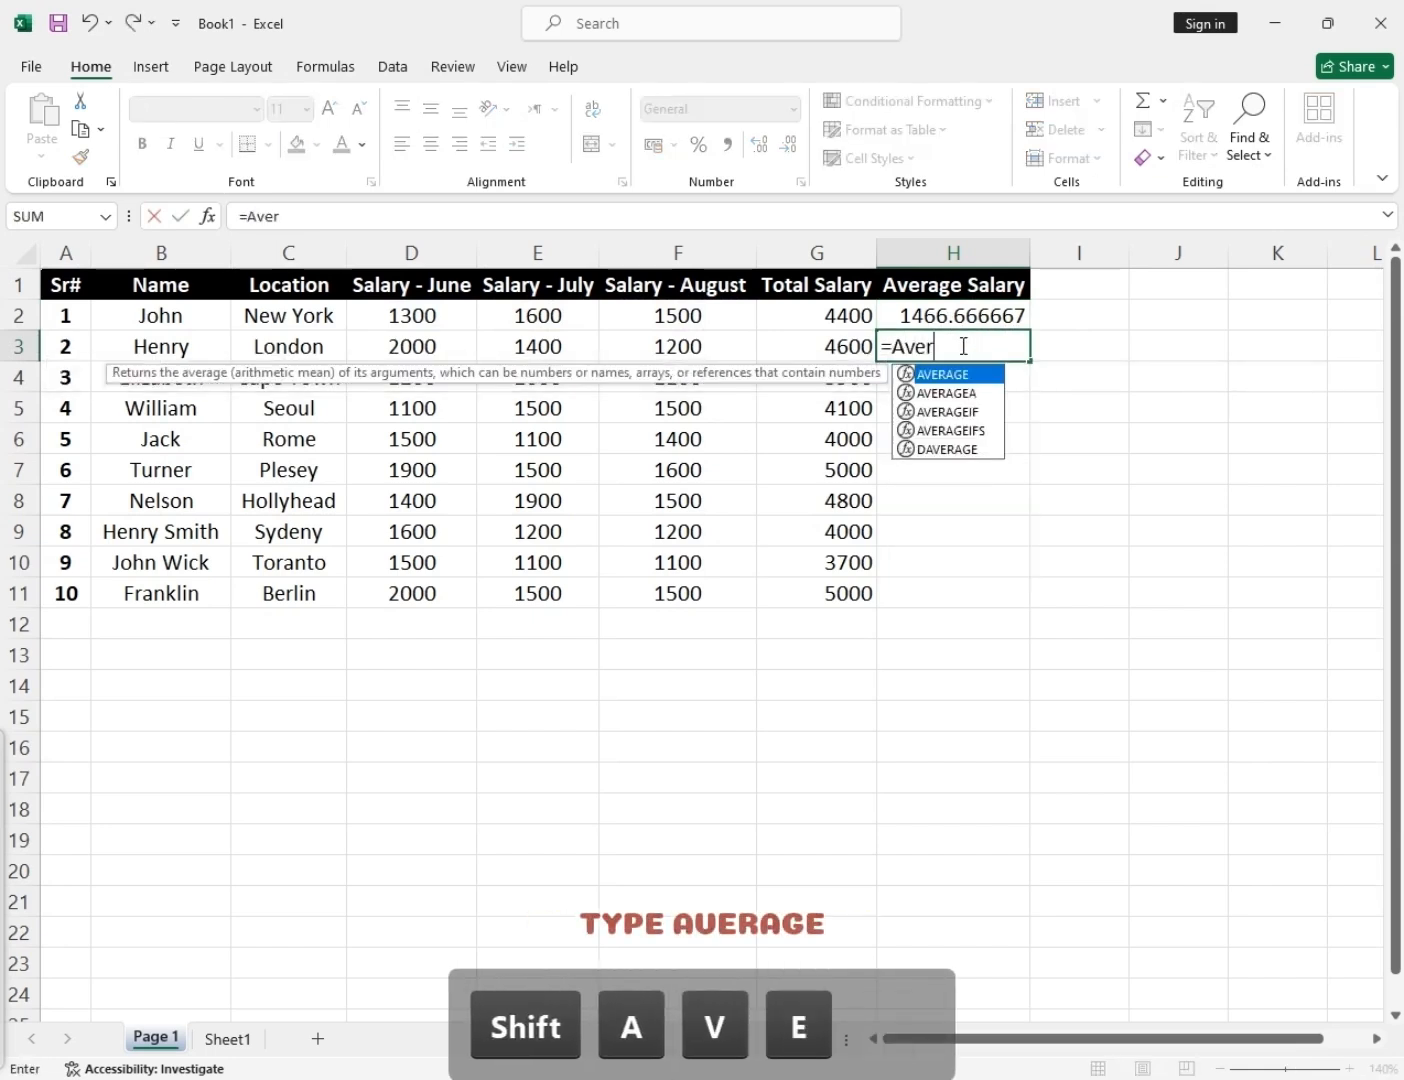
{"action": "key", "text": "Tab"}
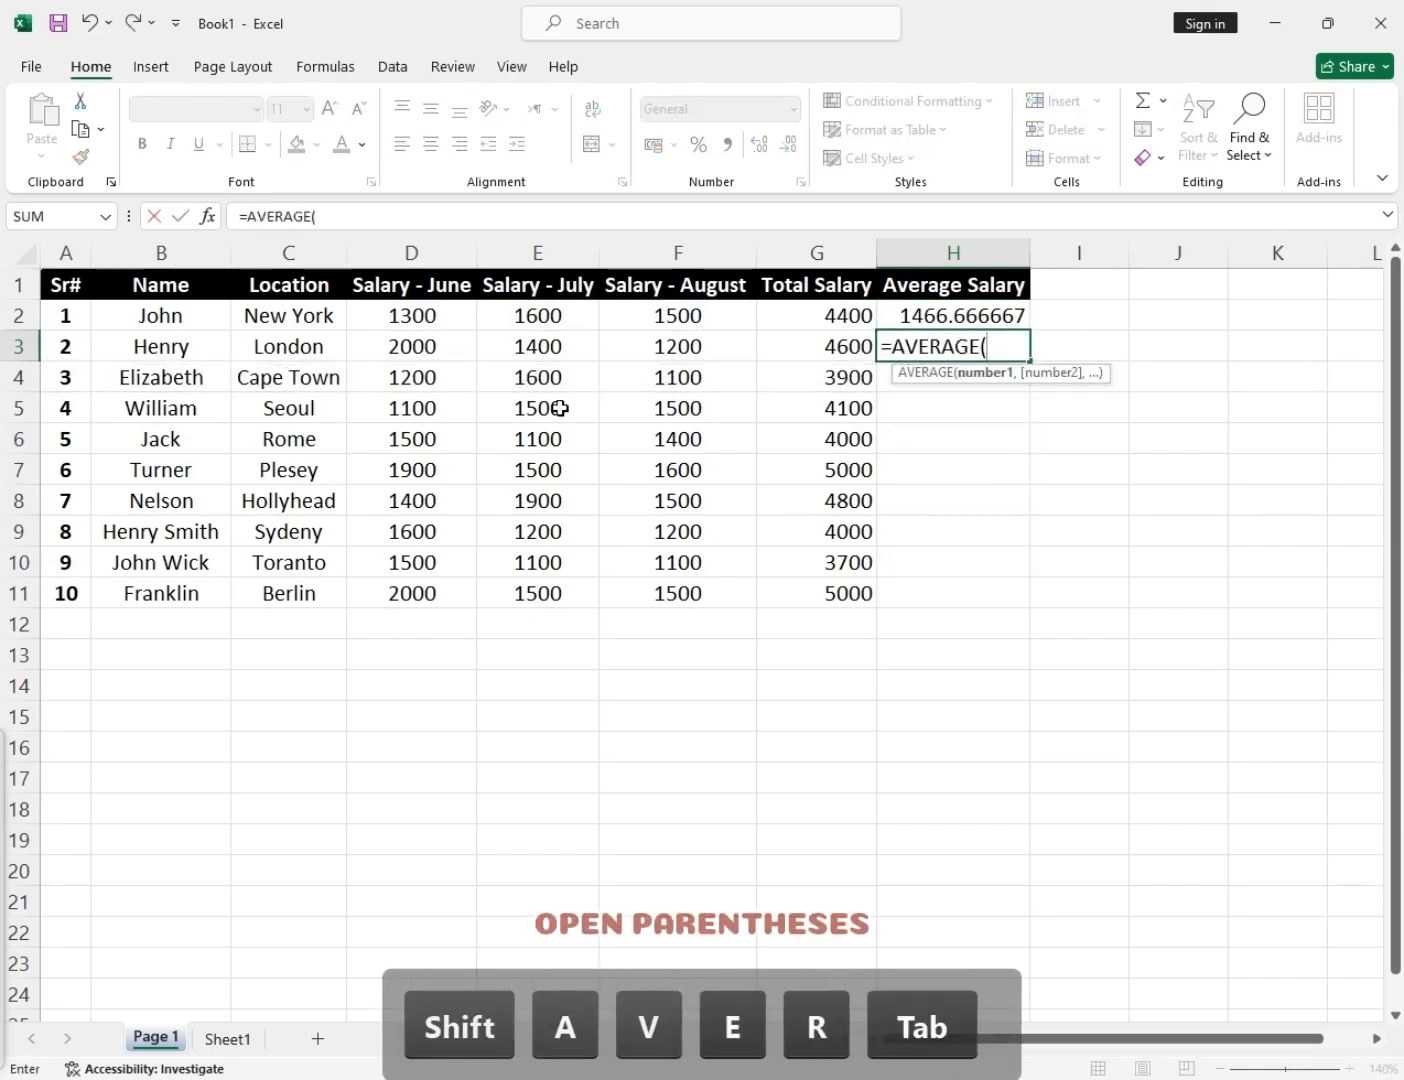
{"action": "left_click_drag", "start_coordinate": [398, 351], "coordinate": [708, 345]}
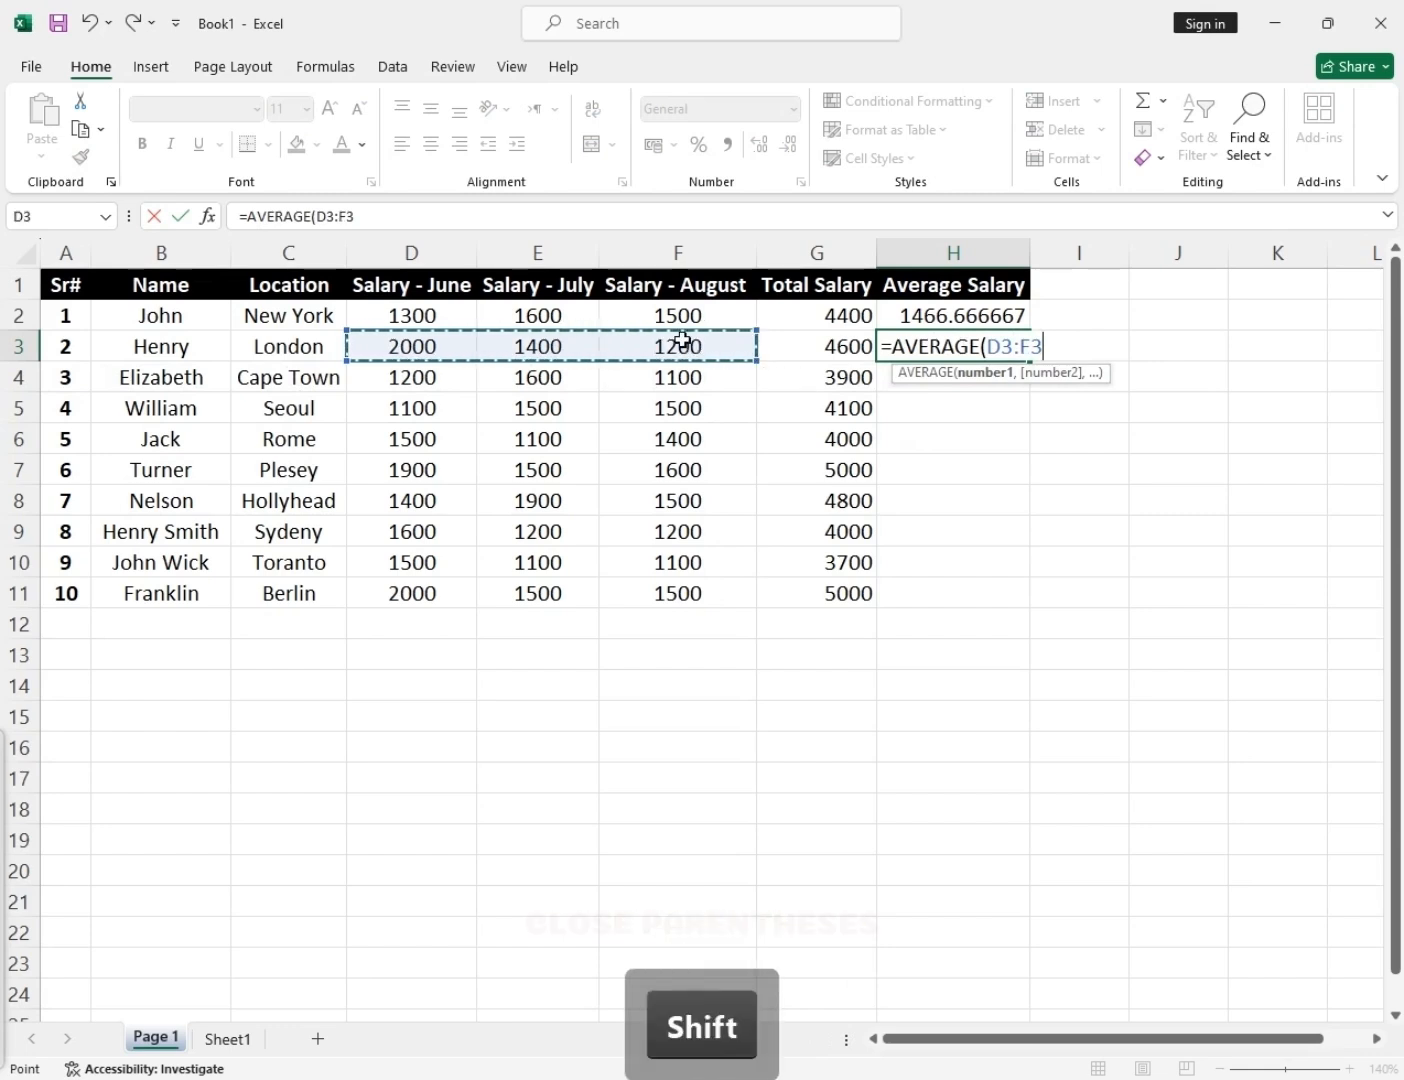
{"action": "type", "text": ")"}
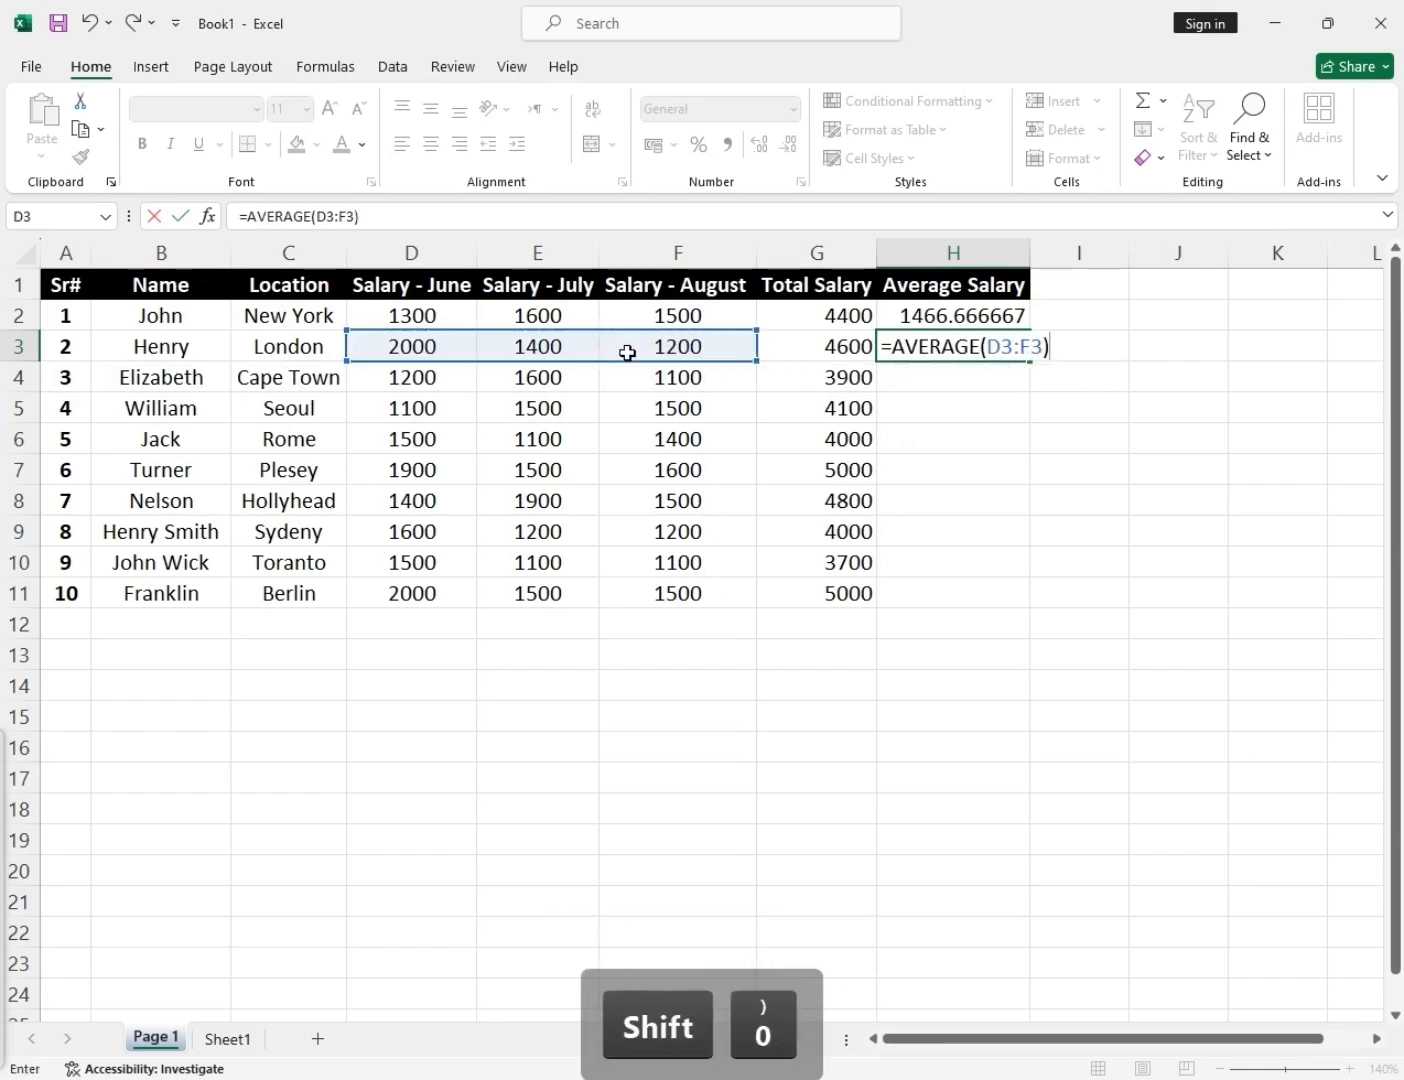
{"action": "key", "text": "Return"}
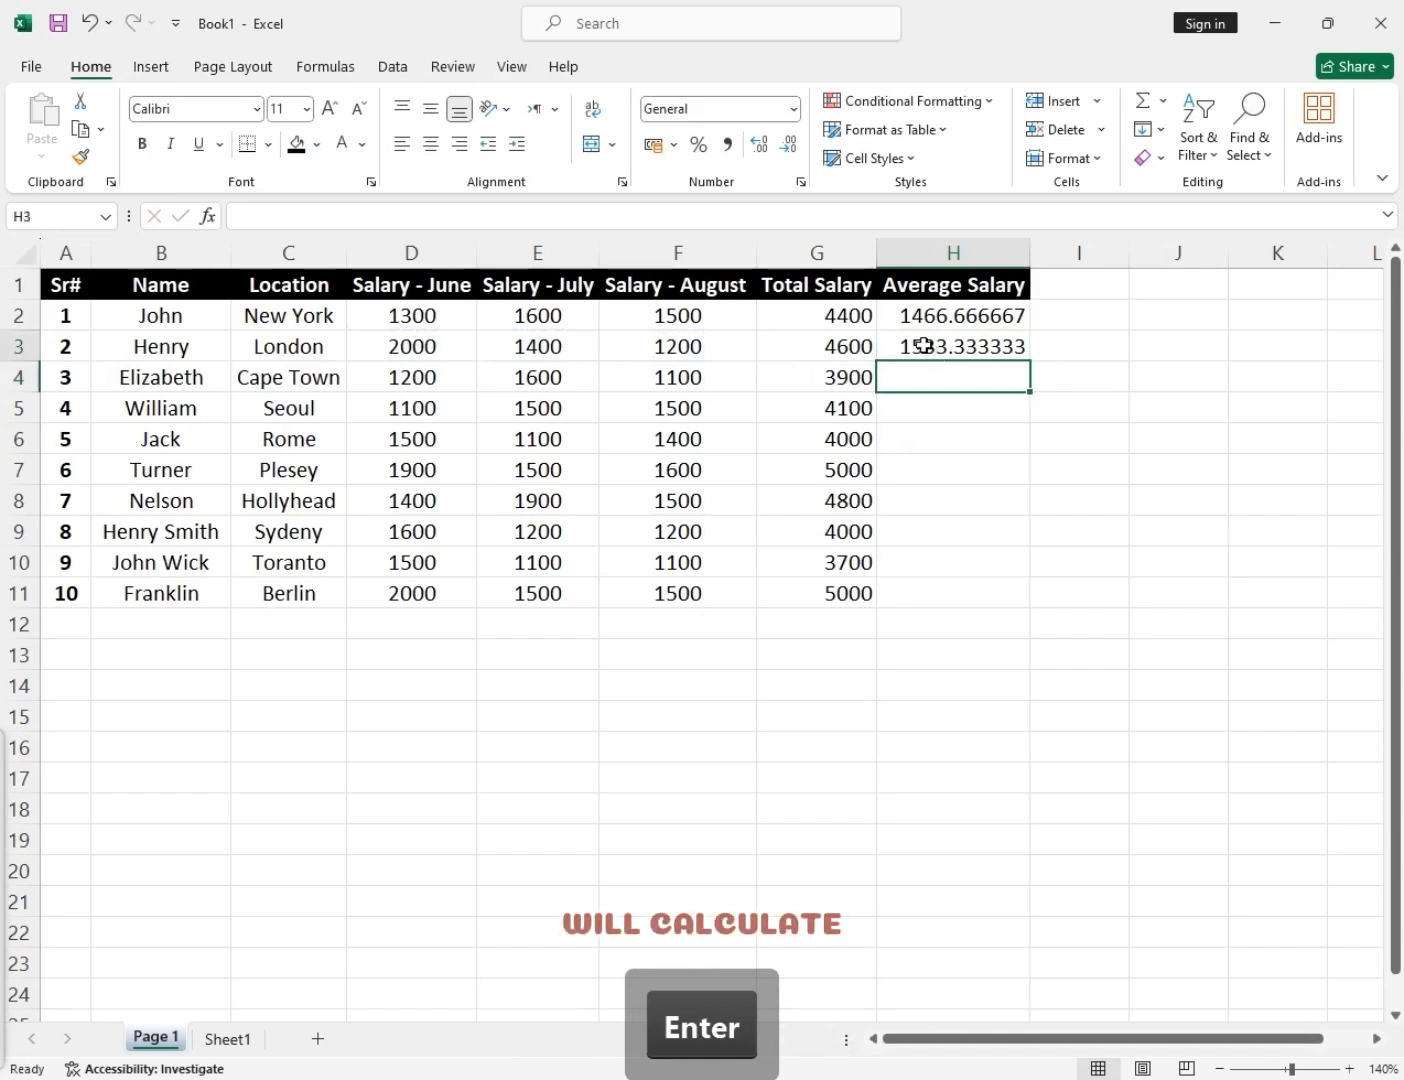
Fill the AVERAGE formula from H3 down to H11 in the Average Salary column.
{"action": "left_click", "coordinate": [923, 346]}
{"action": "left_click_drag", "start_coordinate": [1034, 362], "coordinate": [1032, 601]}
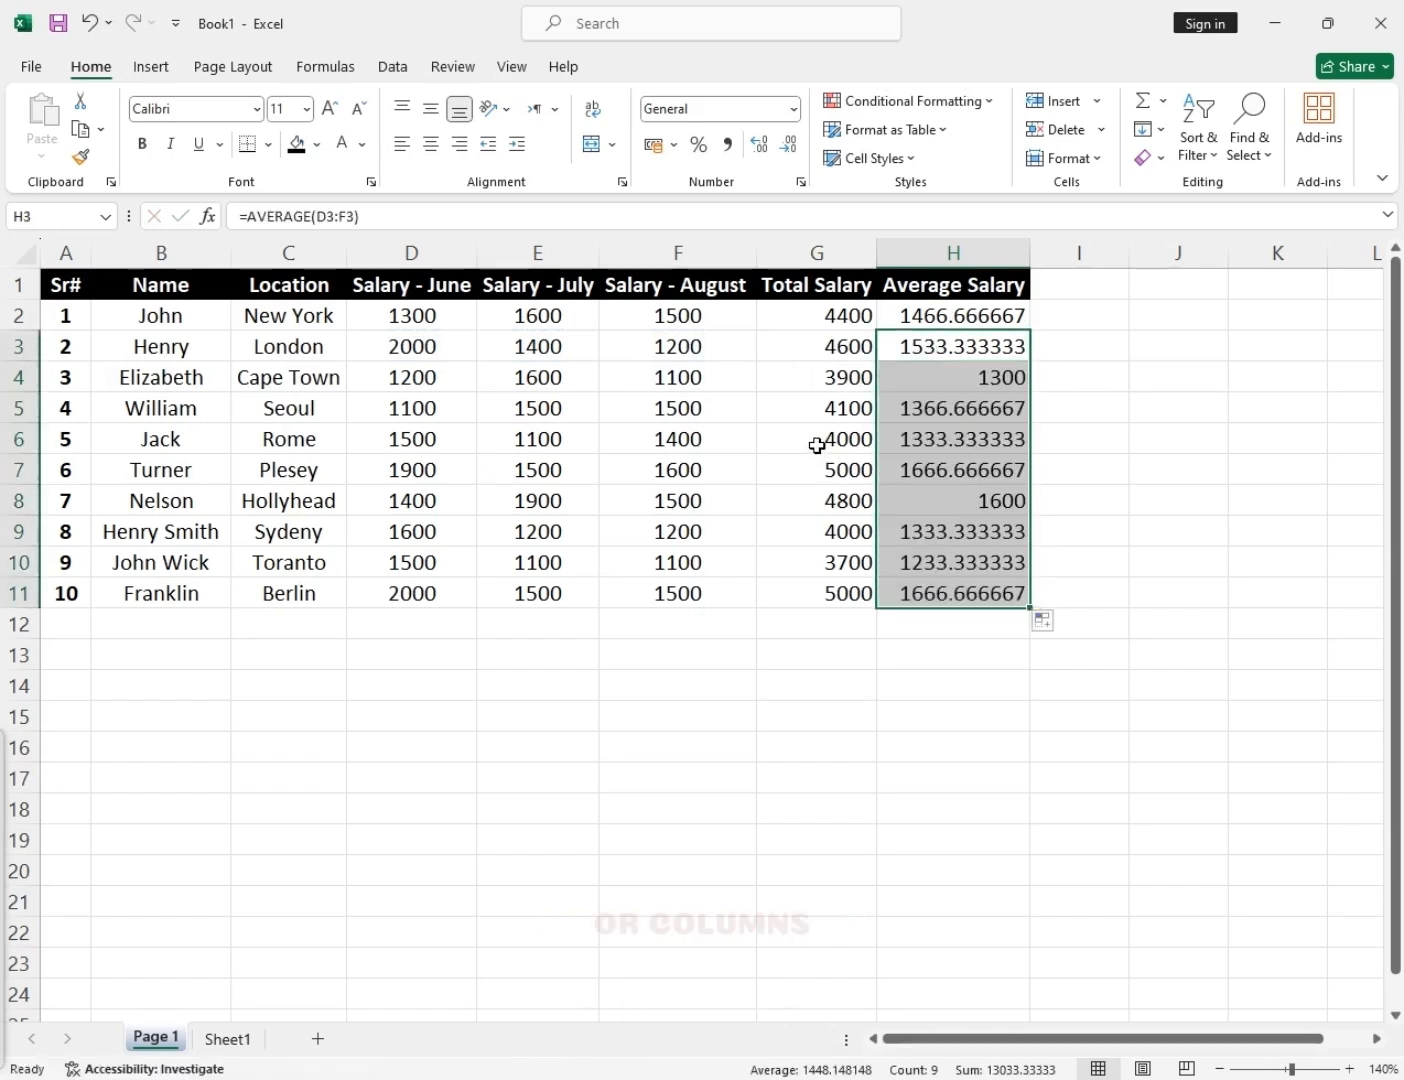
{"action": "left_click", "coordinate": [935, 360]}
Reduce the average salaries in H2:H11 to two decimal places.
{"action": "left_click_drag", "start_coordinate": [940, 304], "coordinate": [933, 597]}
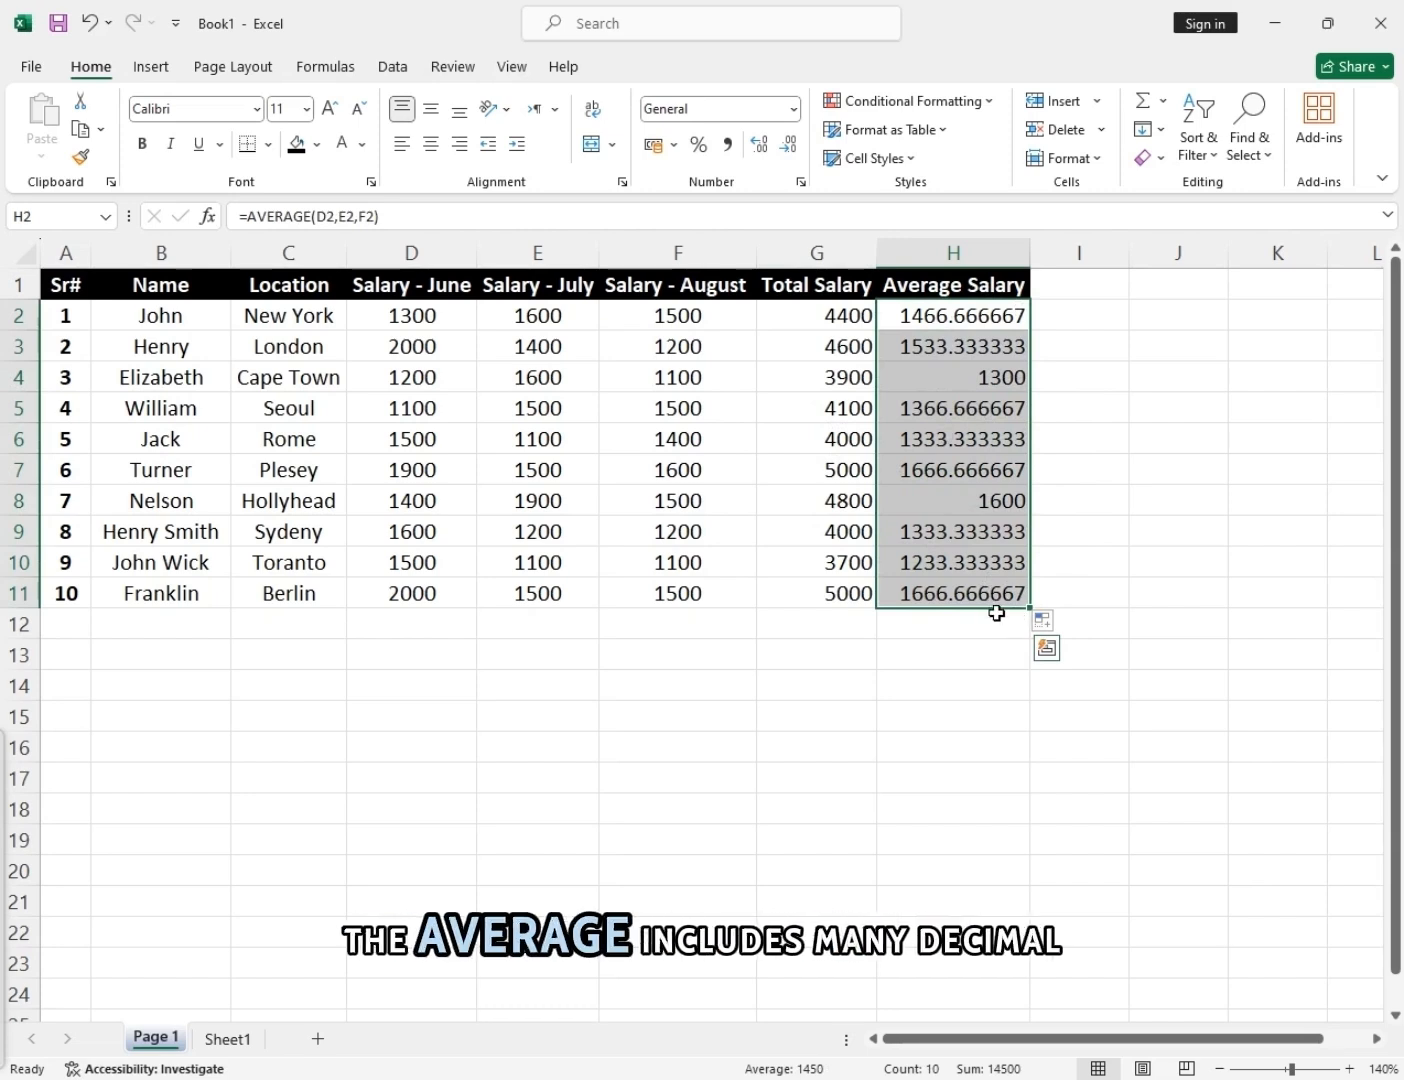
{"action": "left_click", "coordinate": [786, 149]}
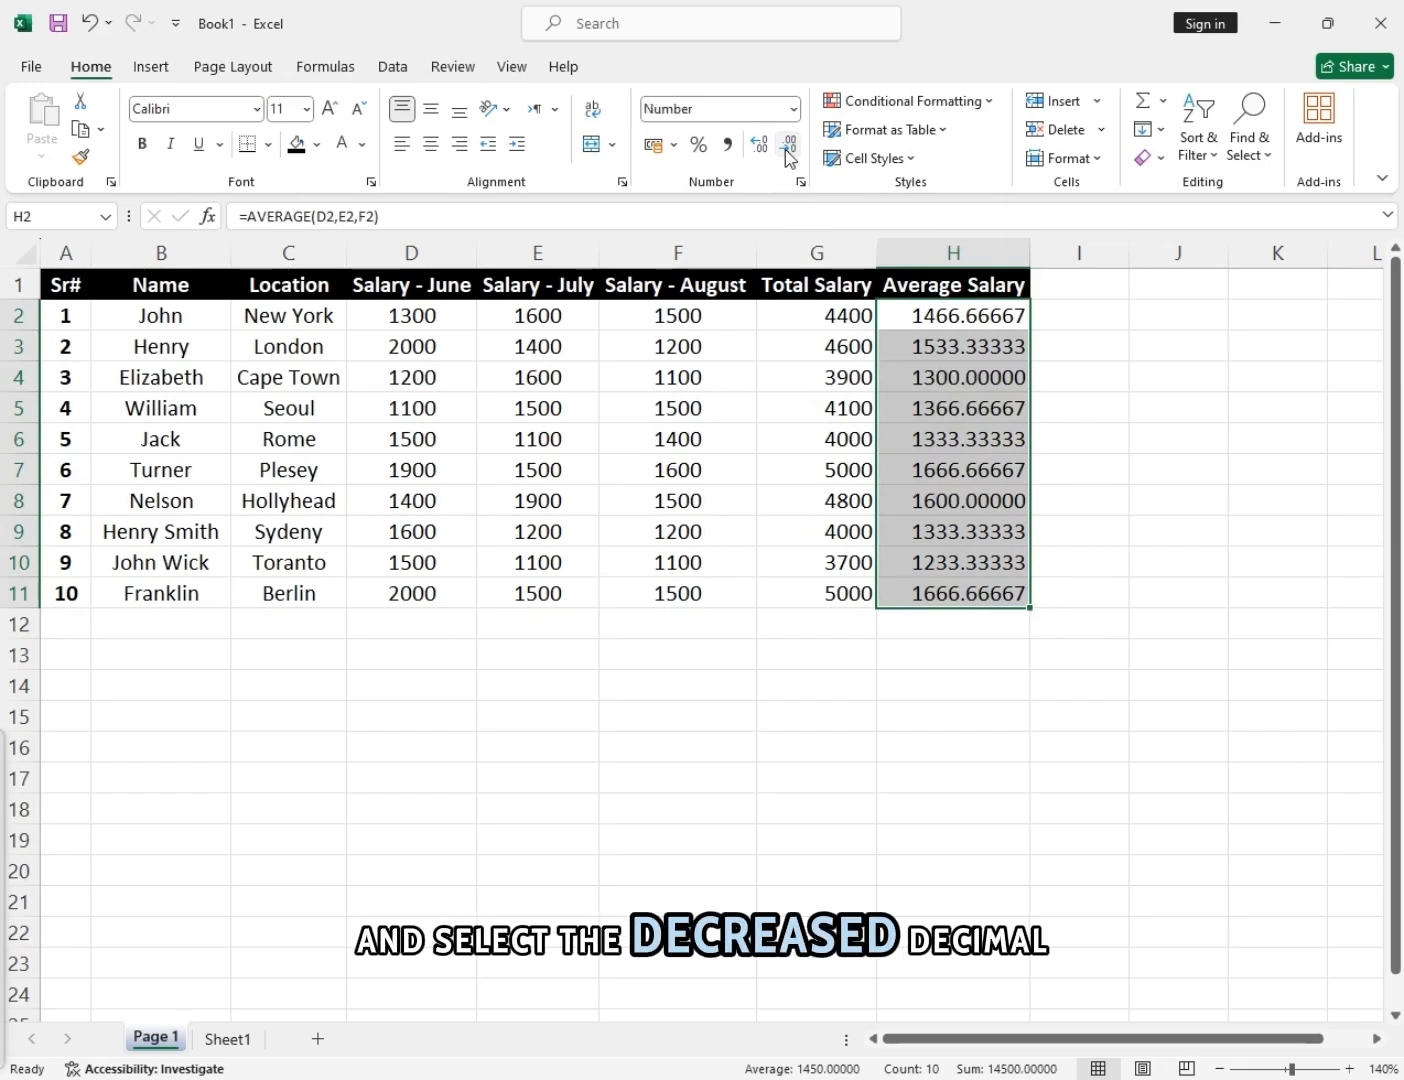
{"action": "left_click", "coordinate": [785, 149]}
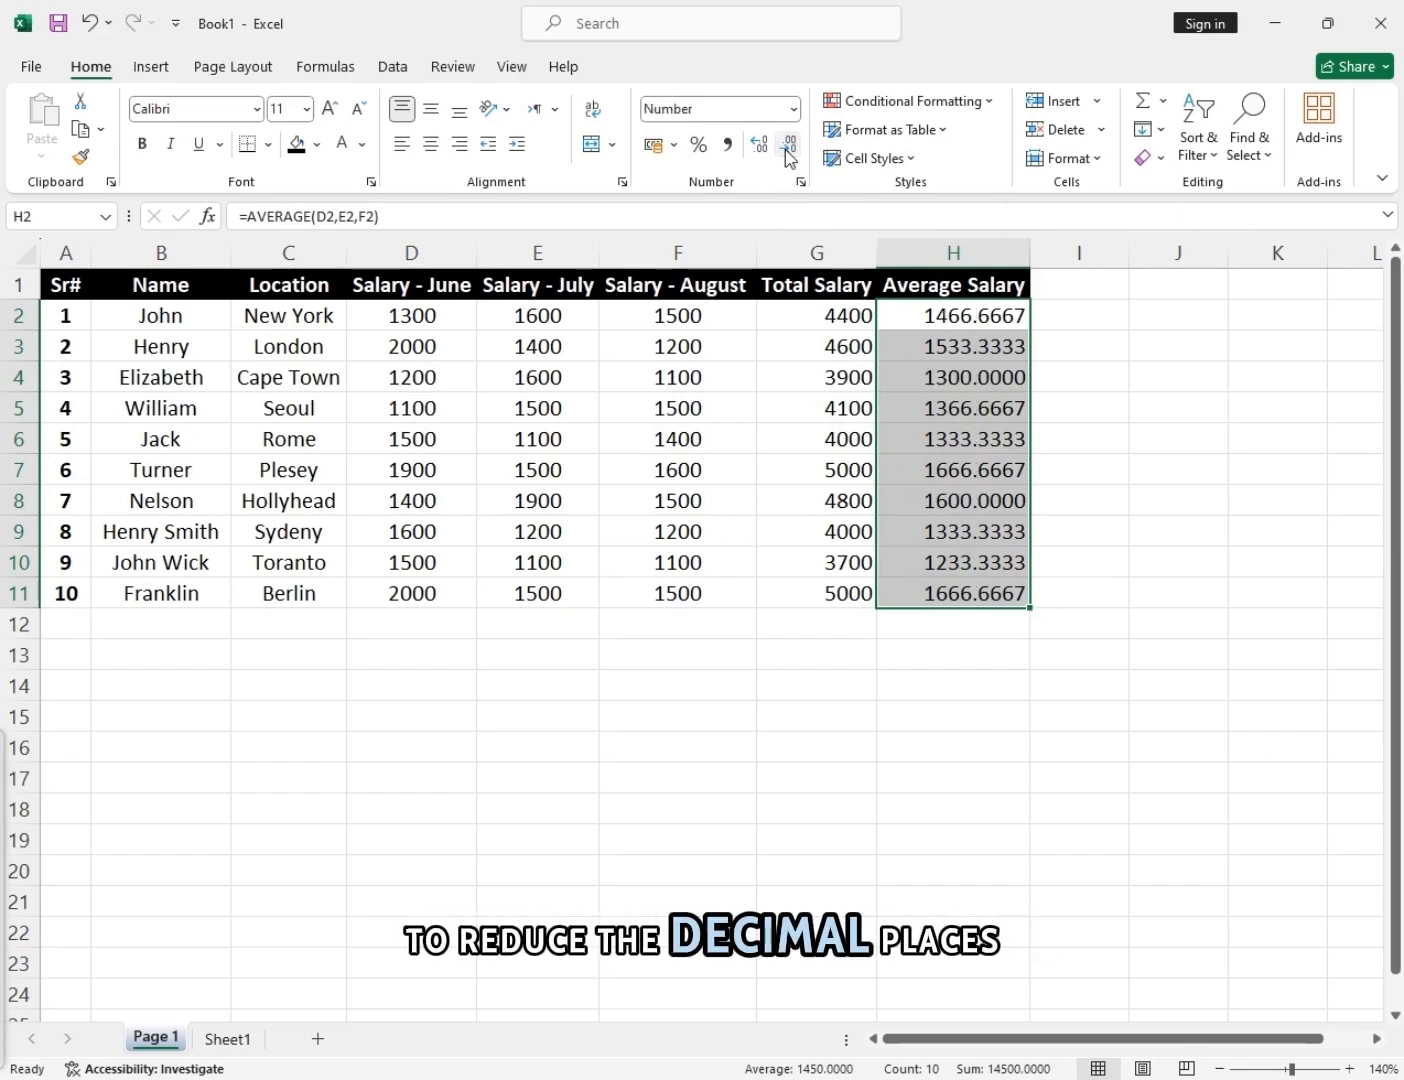
{"action": "left_click", "coordinate": [788, 149]}
{"action": "left_click", "coordinate": [788, 149]}
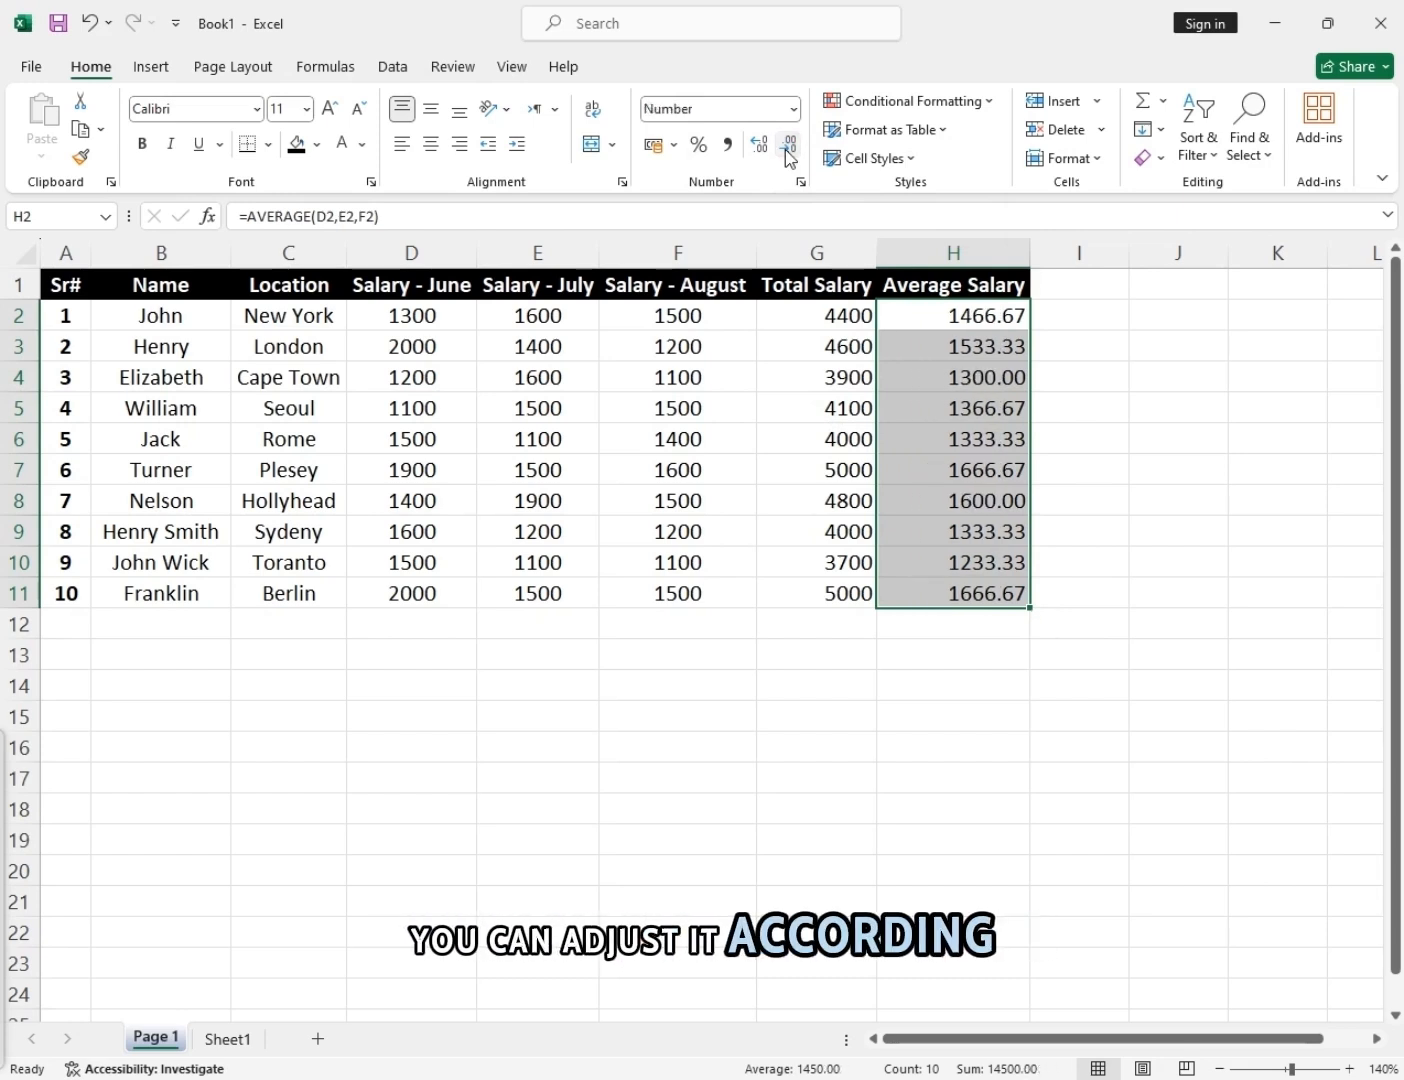
{"action": "left_click", "coordinate": [788, 149]}
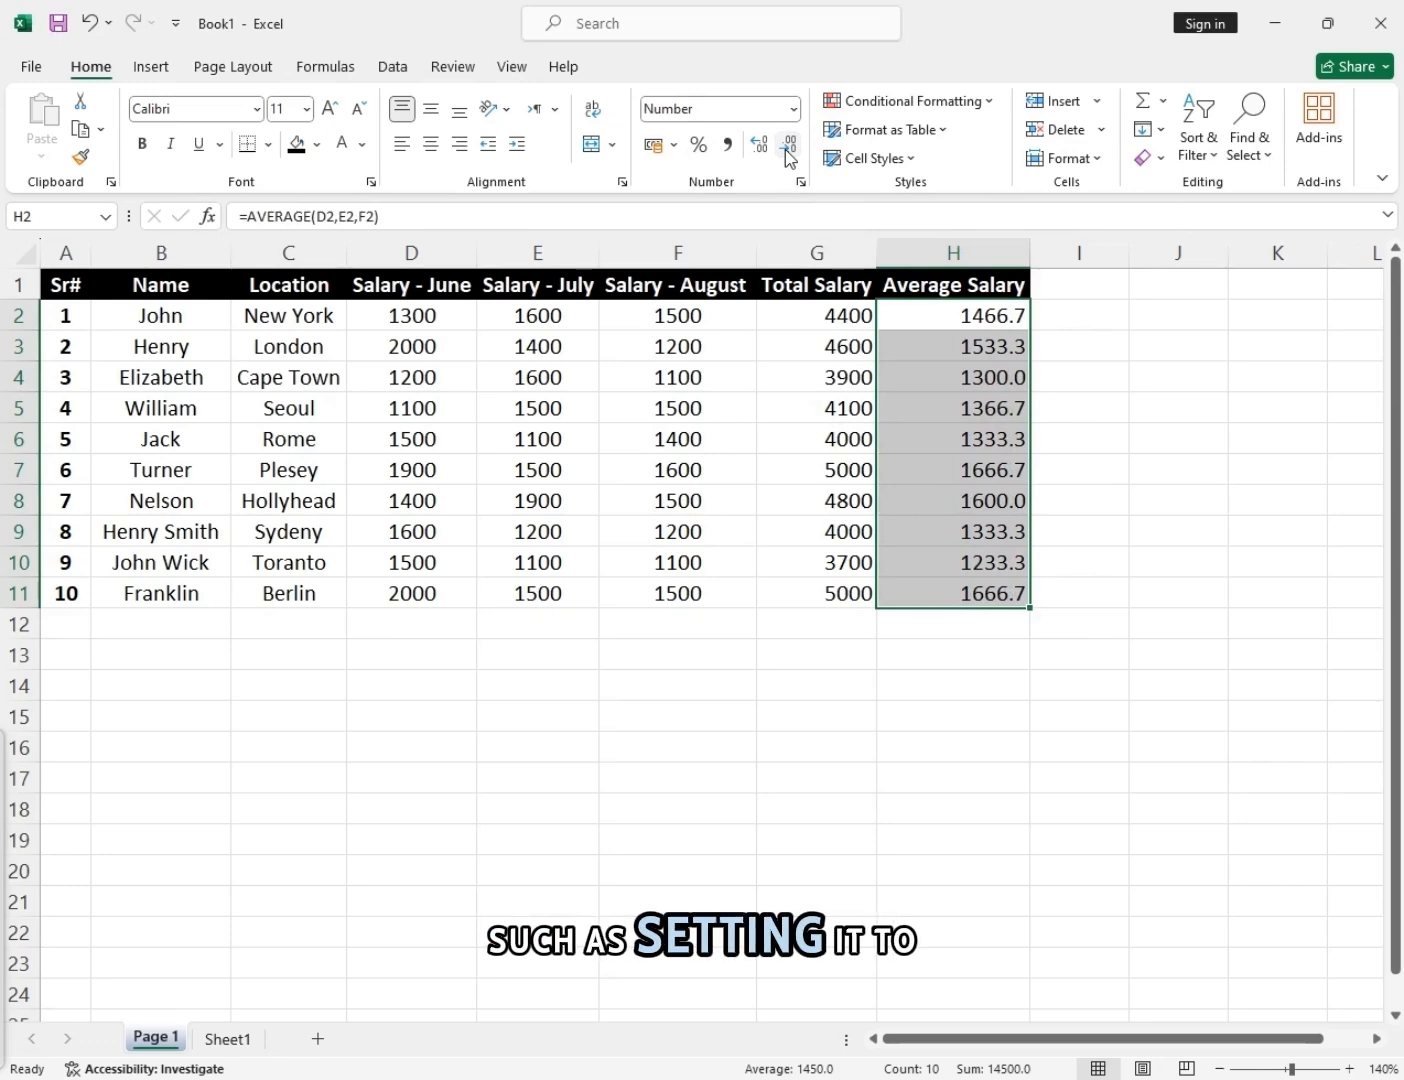
{"action": "left_click", "coordinate": [759, 144]}
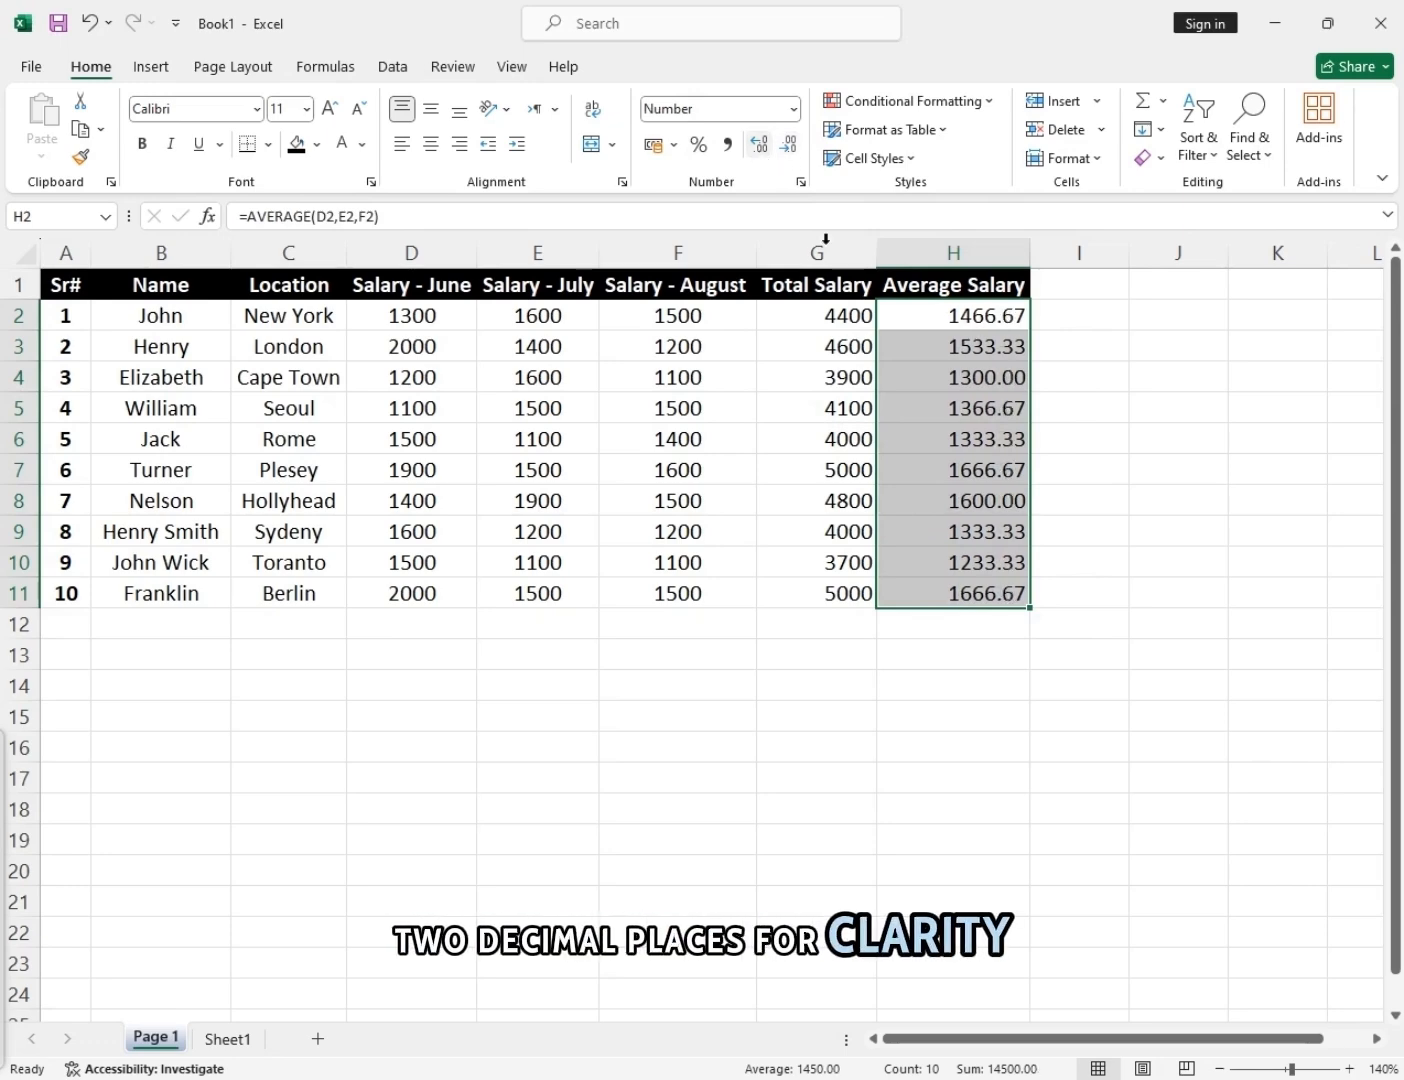
{"action": "left_click", "coordinate": [888, 502]}
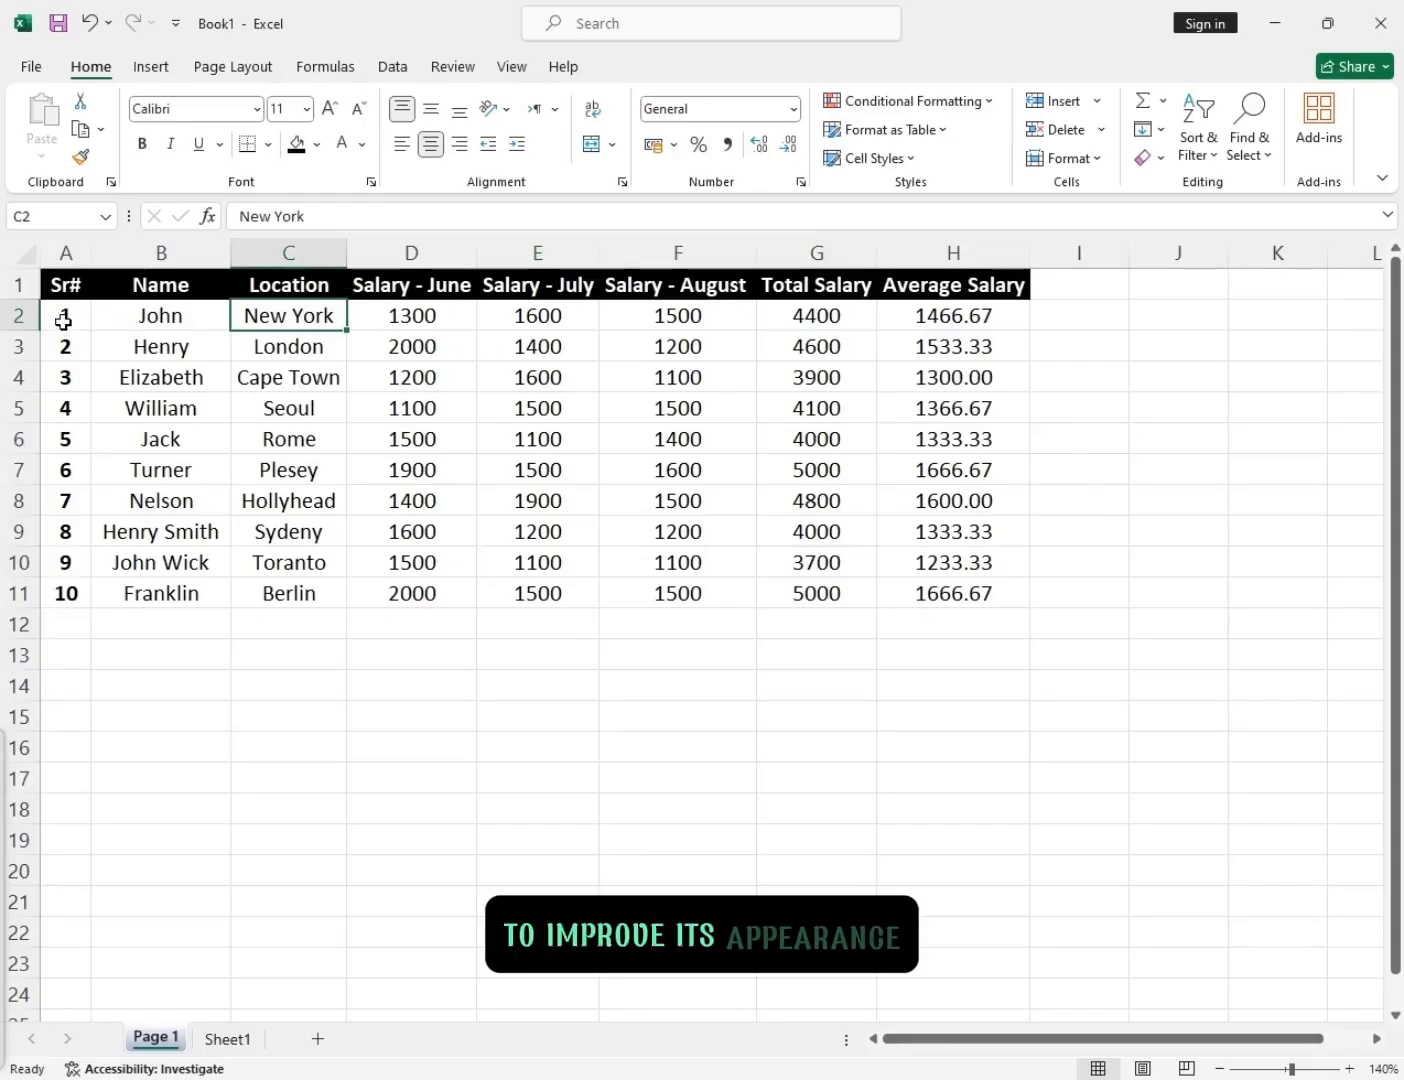
Apply Thick Outside Borders around the table's data rows, A2:H11.
{"action": "left_click_drag", "start_coordinate": [63, 321], "coordinate": [950, 590]}
{"action": "left_click", "coordinate": [269, 145]}
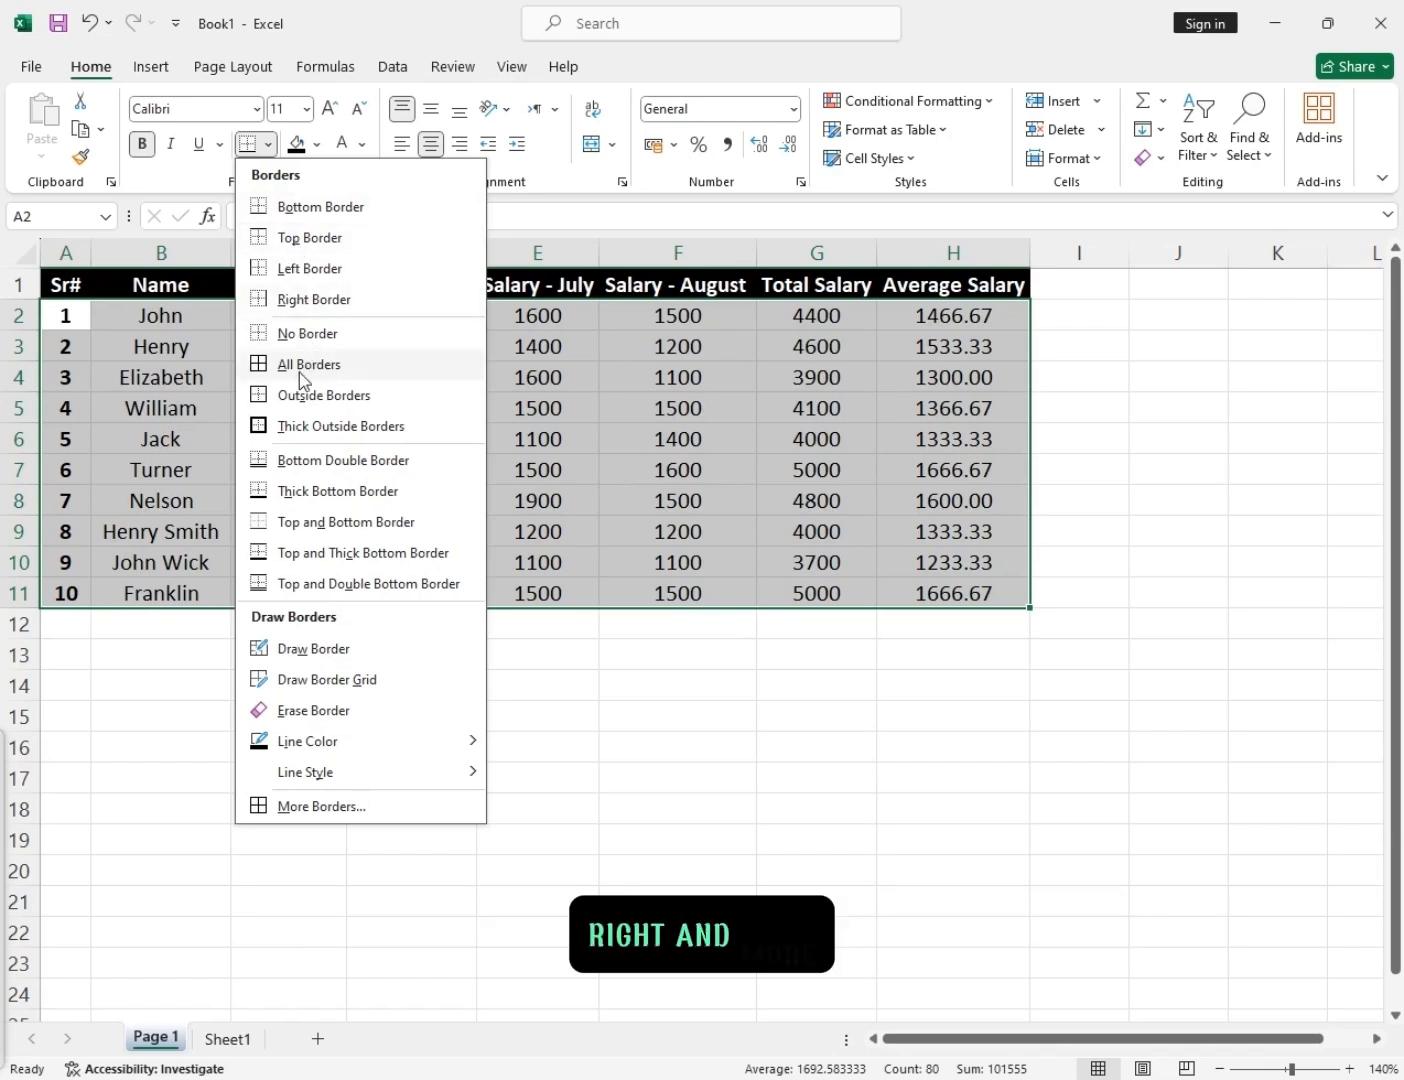
{"action": "left_click", "coordinate": [272, 426]}
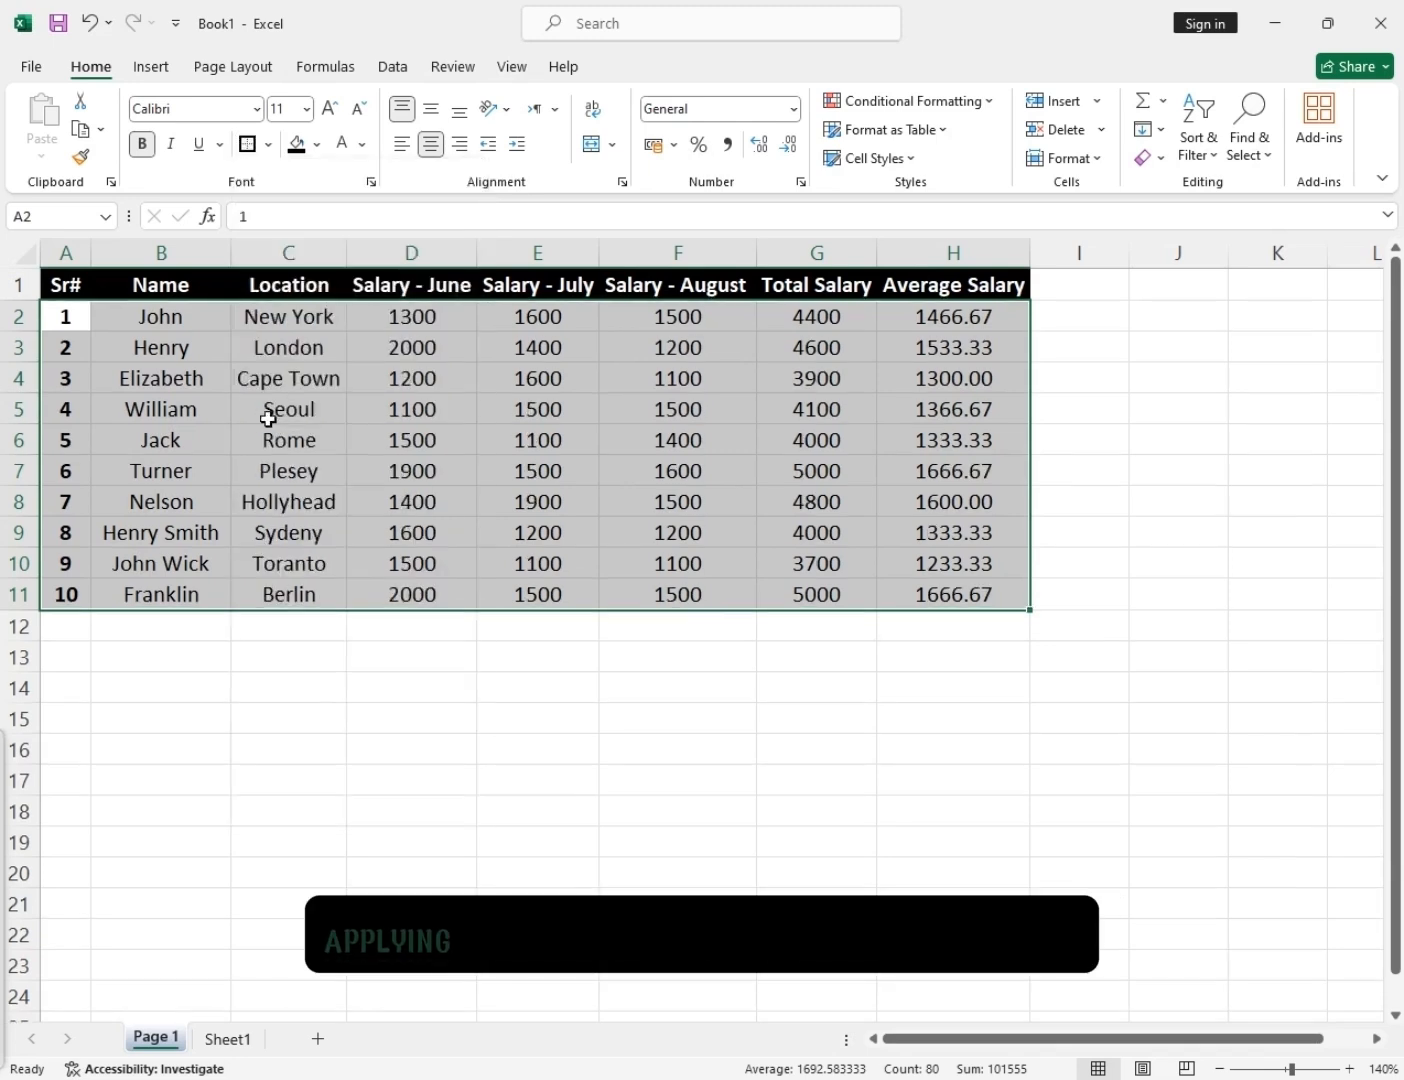
{"action": "left_click", "coordinate": [199, 415]}
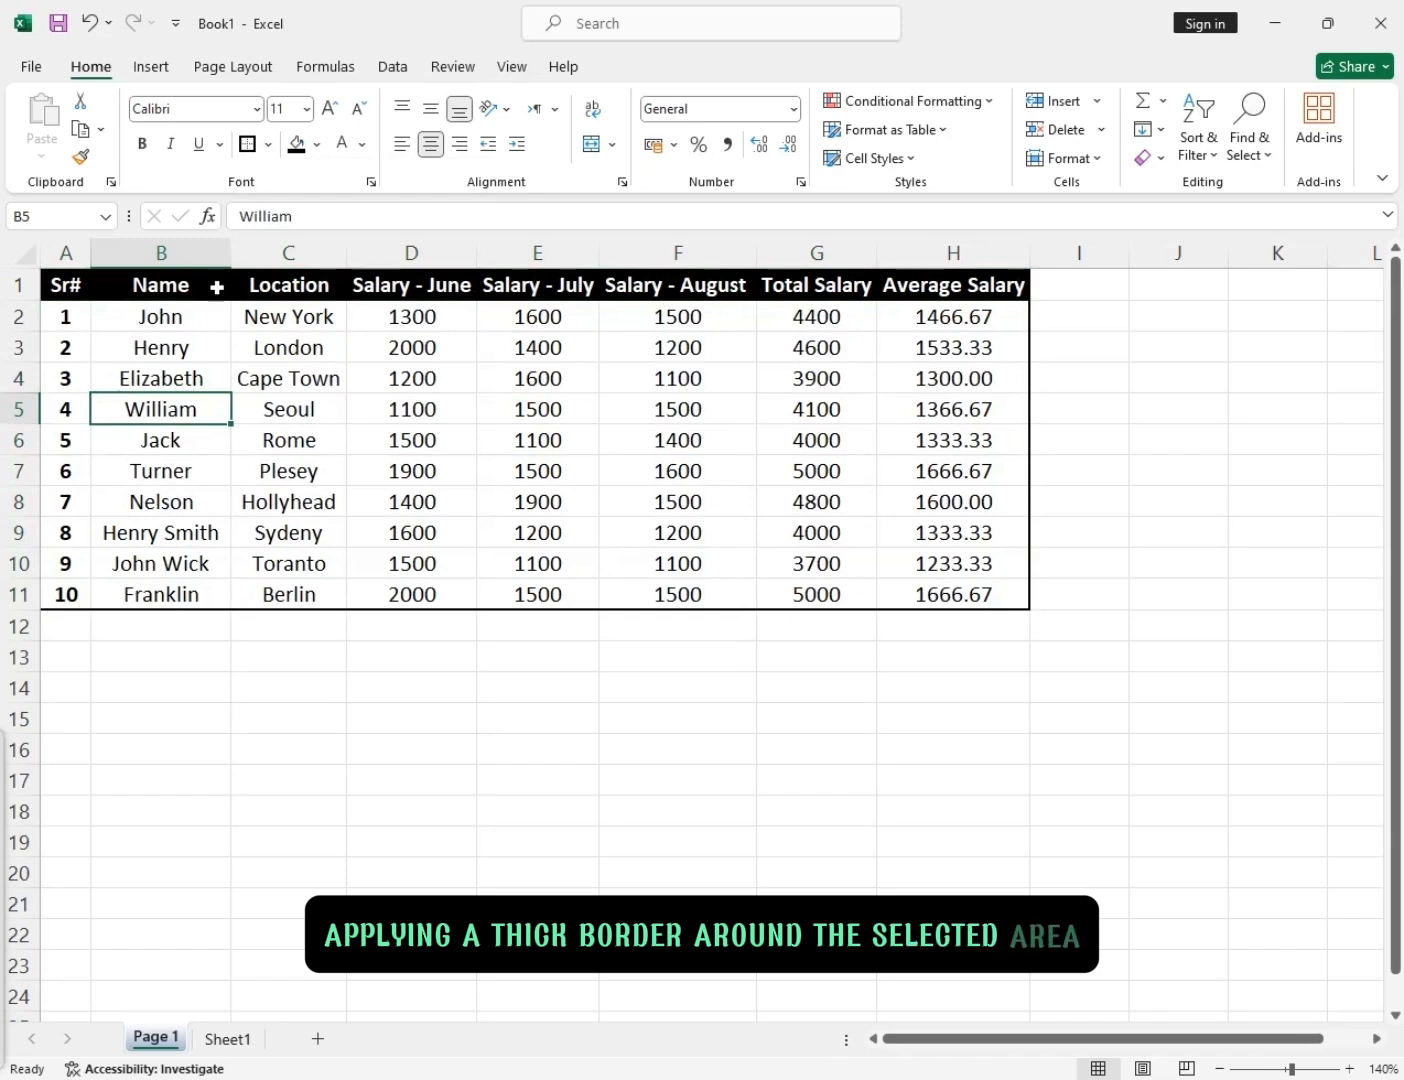
Apply All Borders to the whole salary table including its header row, A1:H11.
{"action": "left_click_drag", "start_coordinate": [75, 283], "coordinate": [840, 504]}
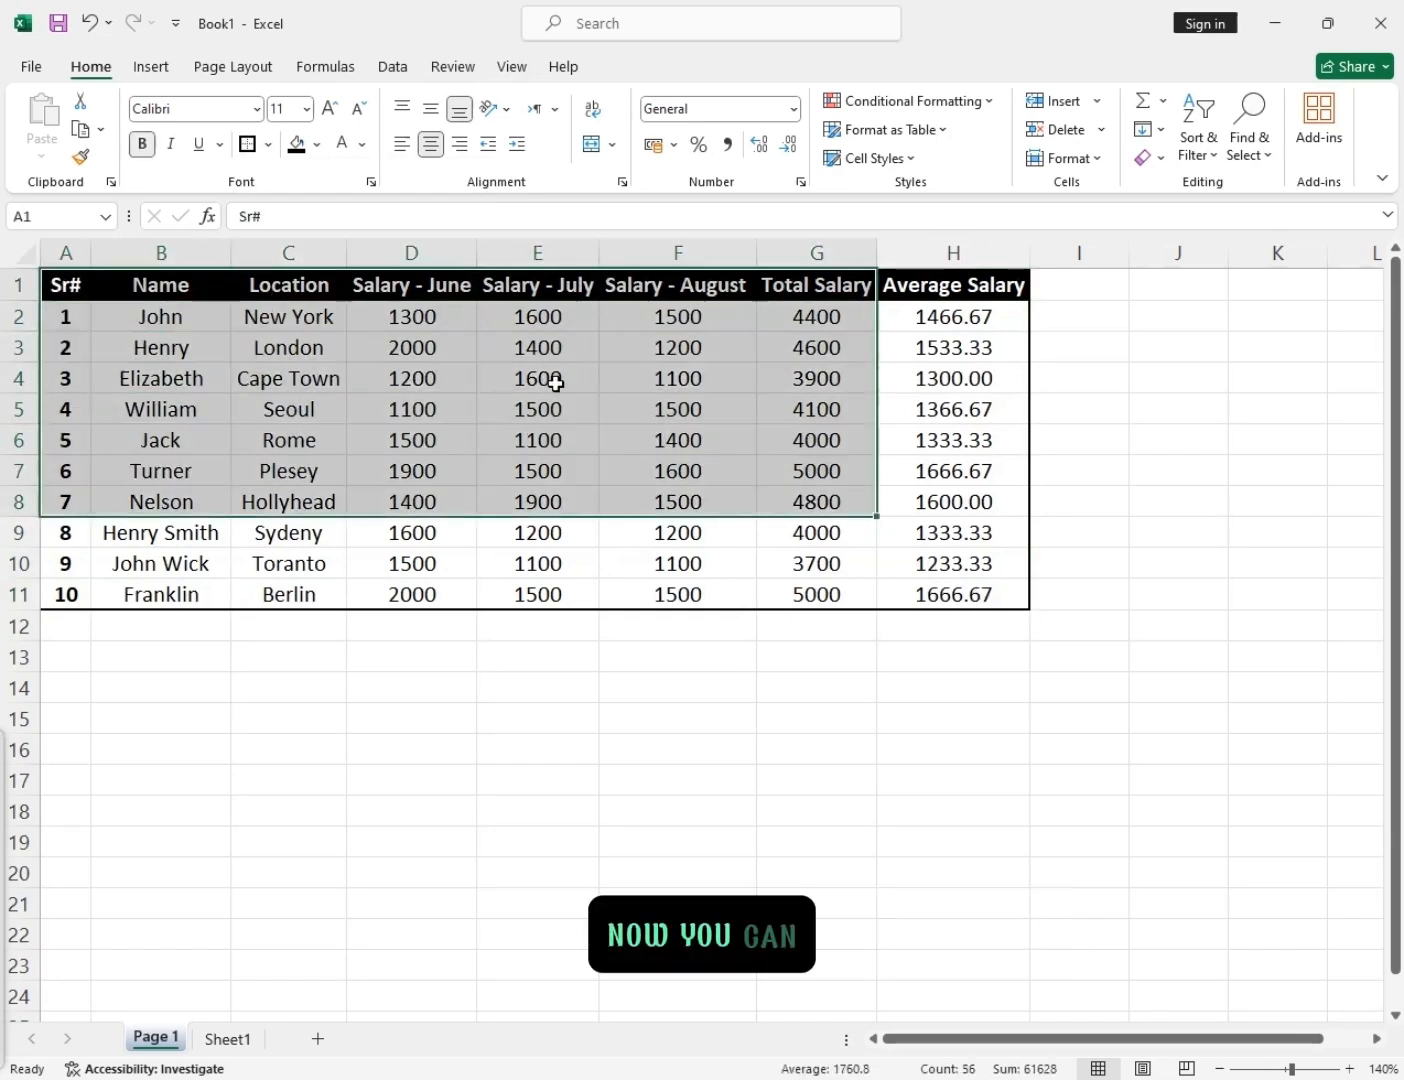
{"action": "left_click_drag", "start_coordinate": [80, 286], "coordinate": [962, 598]}
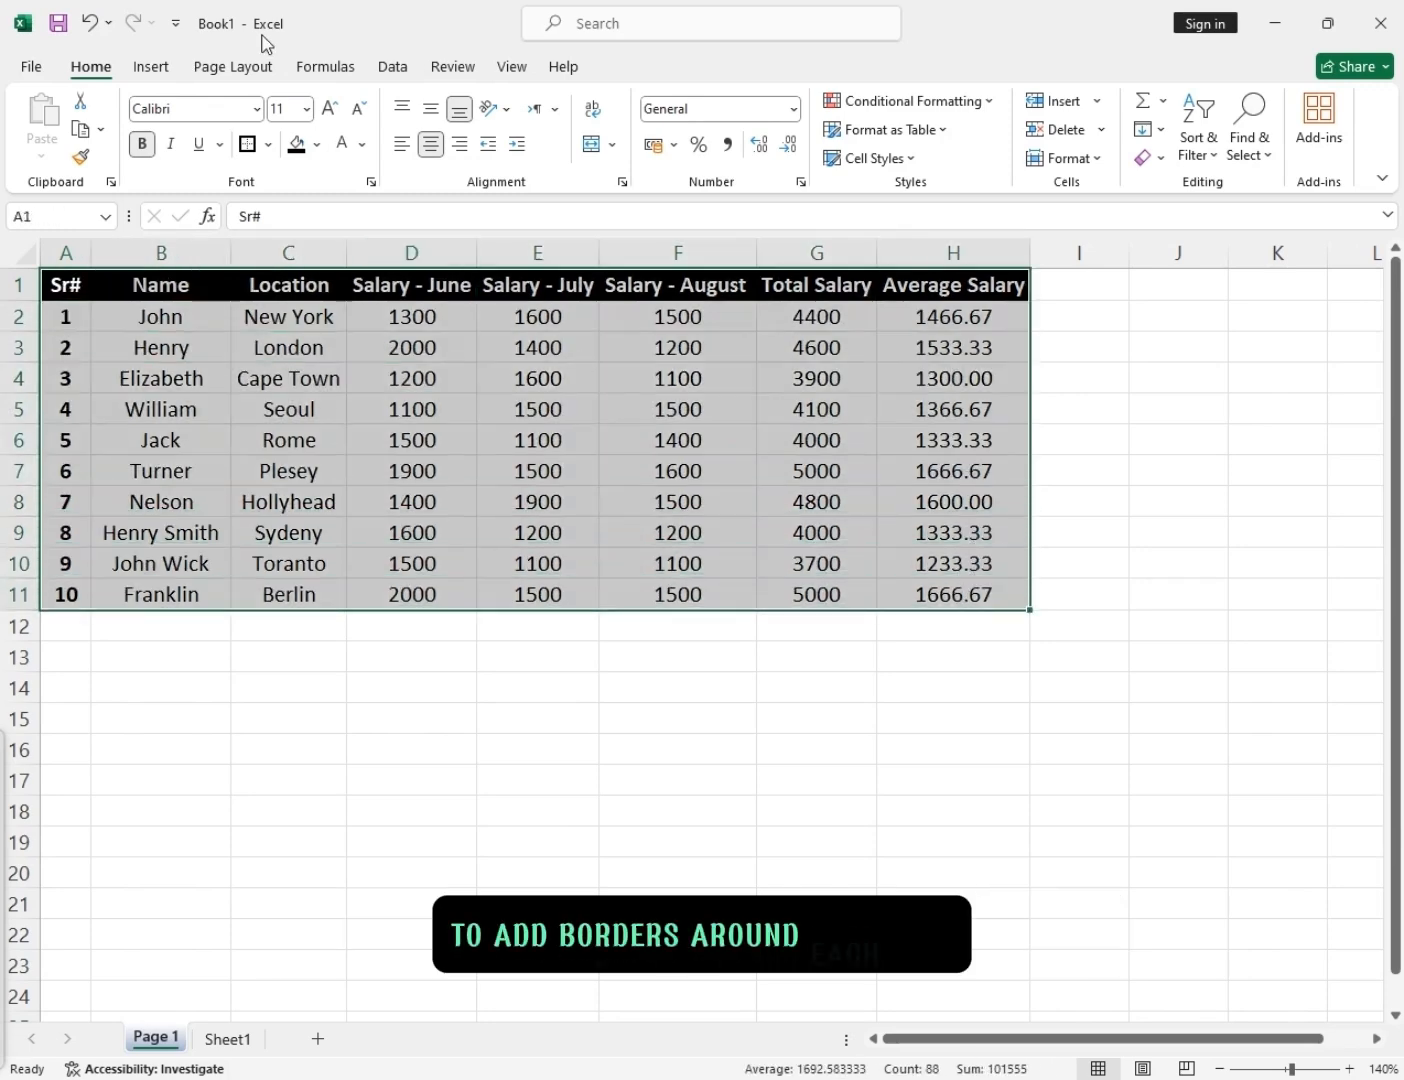
{"action": "left_click", "coordinate": [266, 145]}
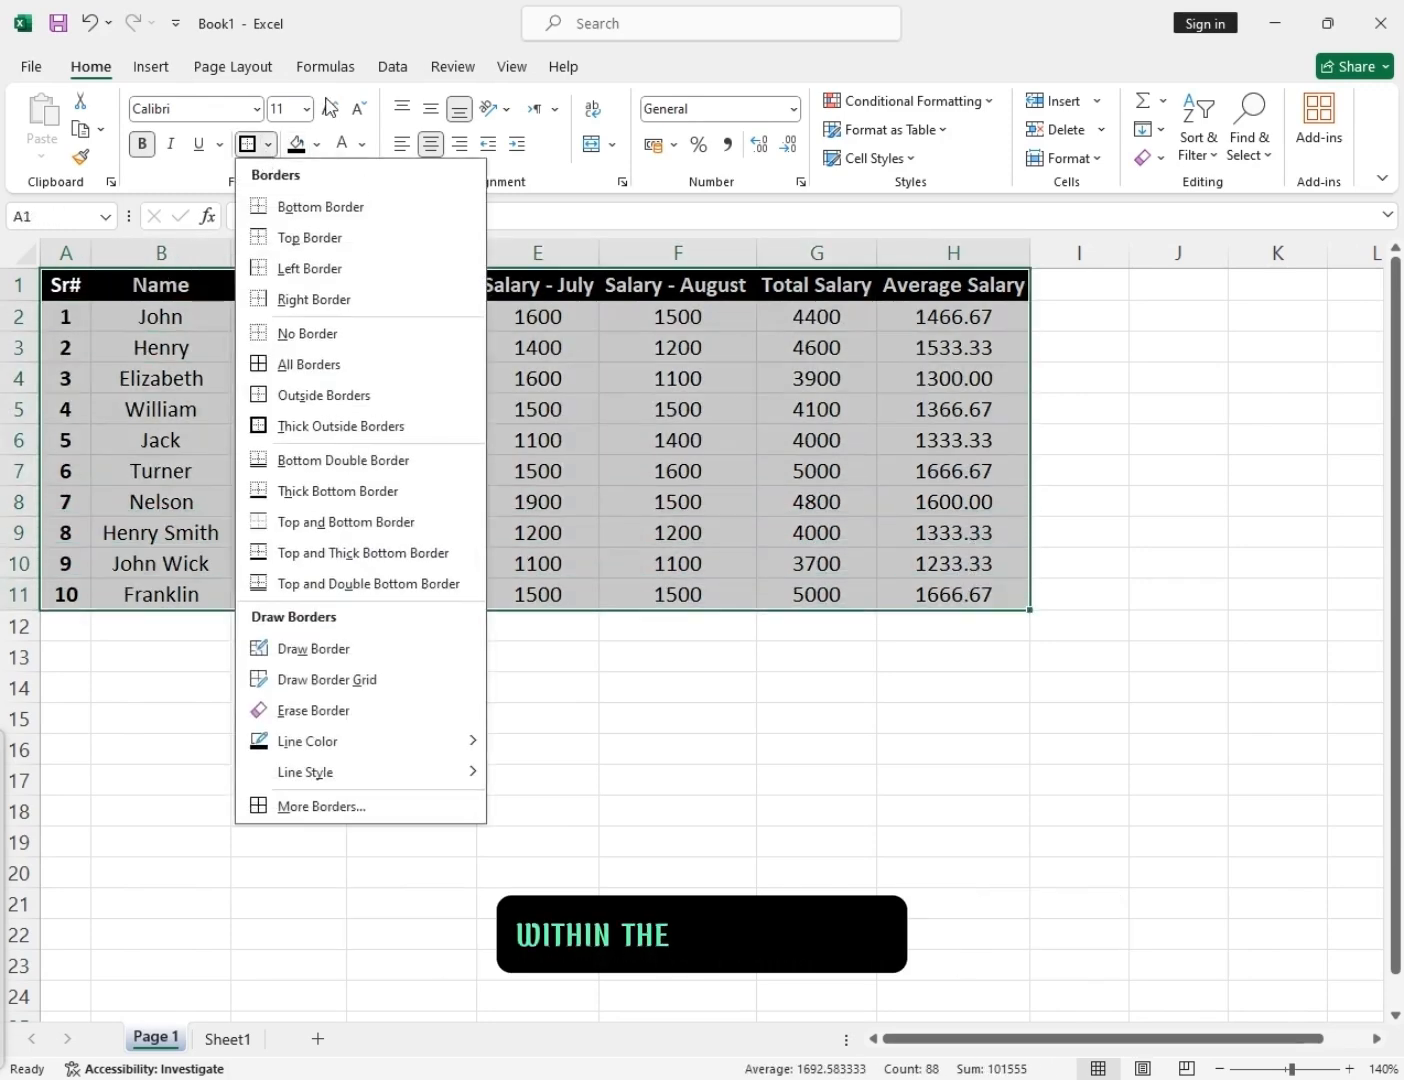
{"action": "left_click", "coordinate": [283, 369]}
{"action": "left_click", "coordinate": [320, 447]}
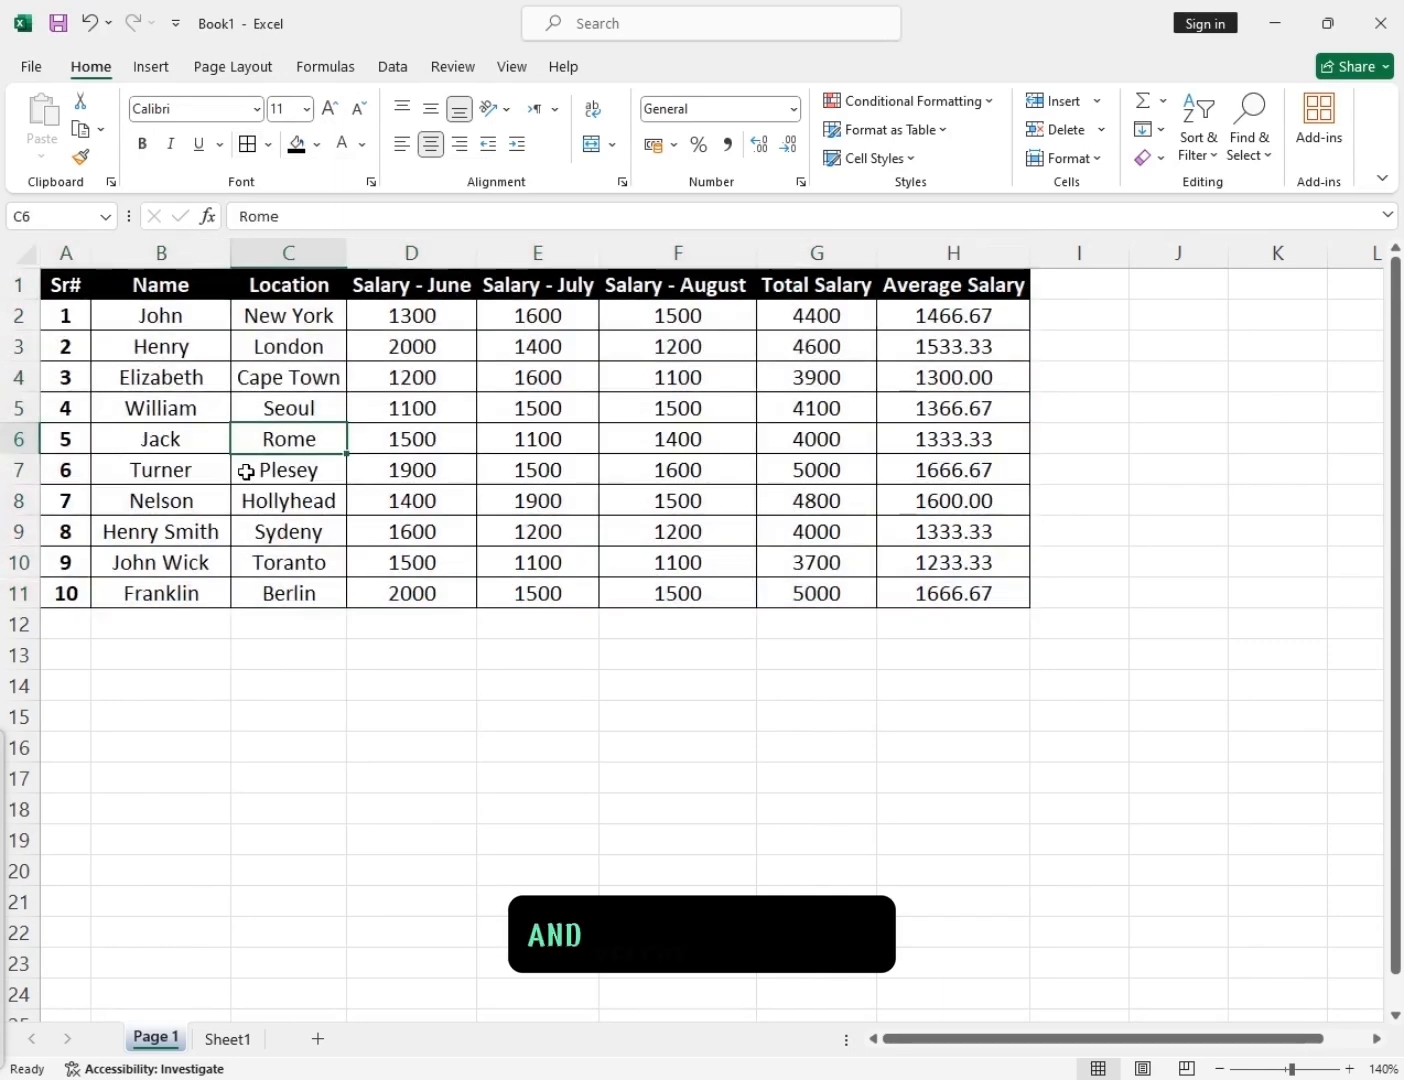
Widen the Location column slightly.
{"action": "left_click_drag", "start_coordinate": [349, 256], "coordinate": [357, 257]}
{"action": "left_click", "coordinate": [297, 464]}
{"action": "left_click", "coordinate": [398, 347]}
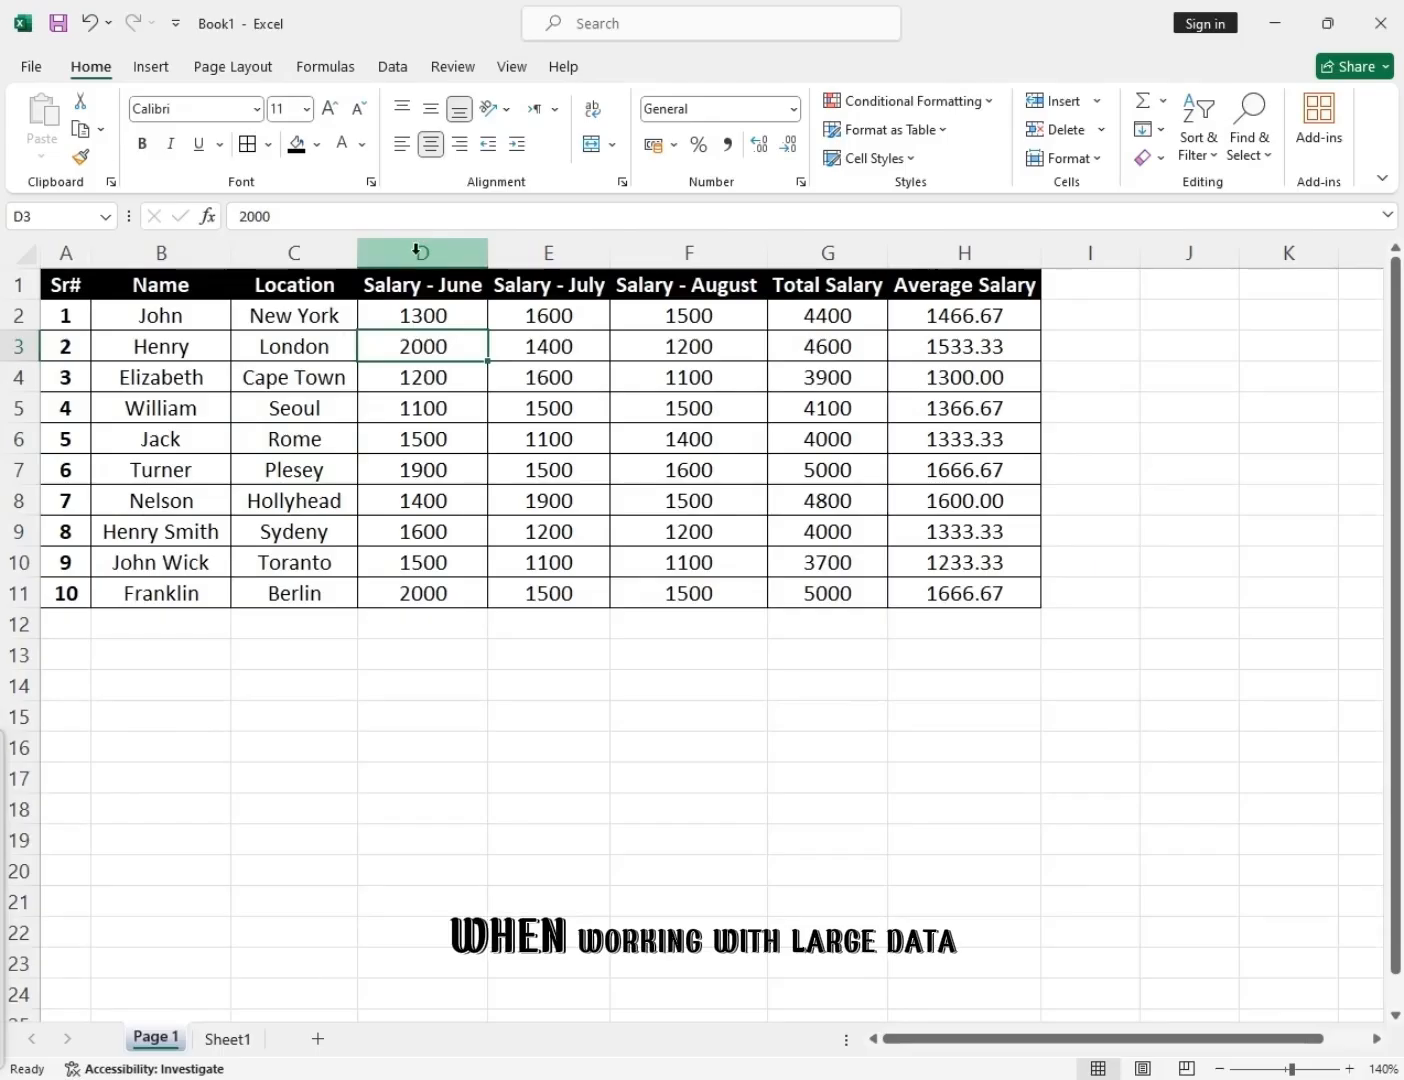
Insert a blank column D between the Location and Salary - June columns.
{"action": "left_click", "coordinate": [422, 252]}
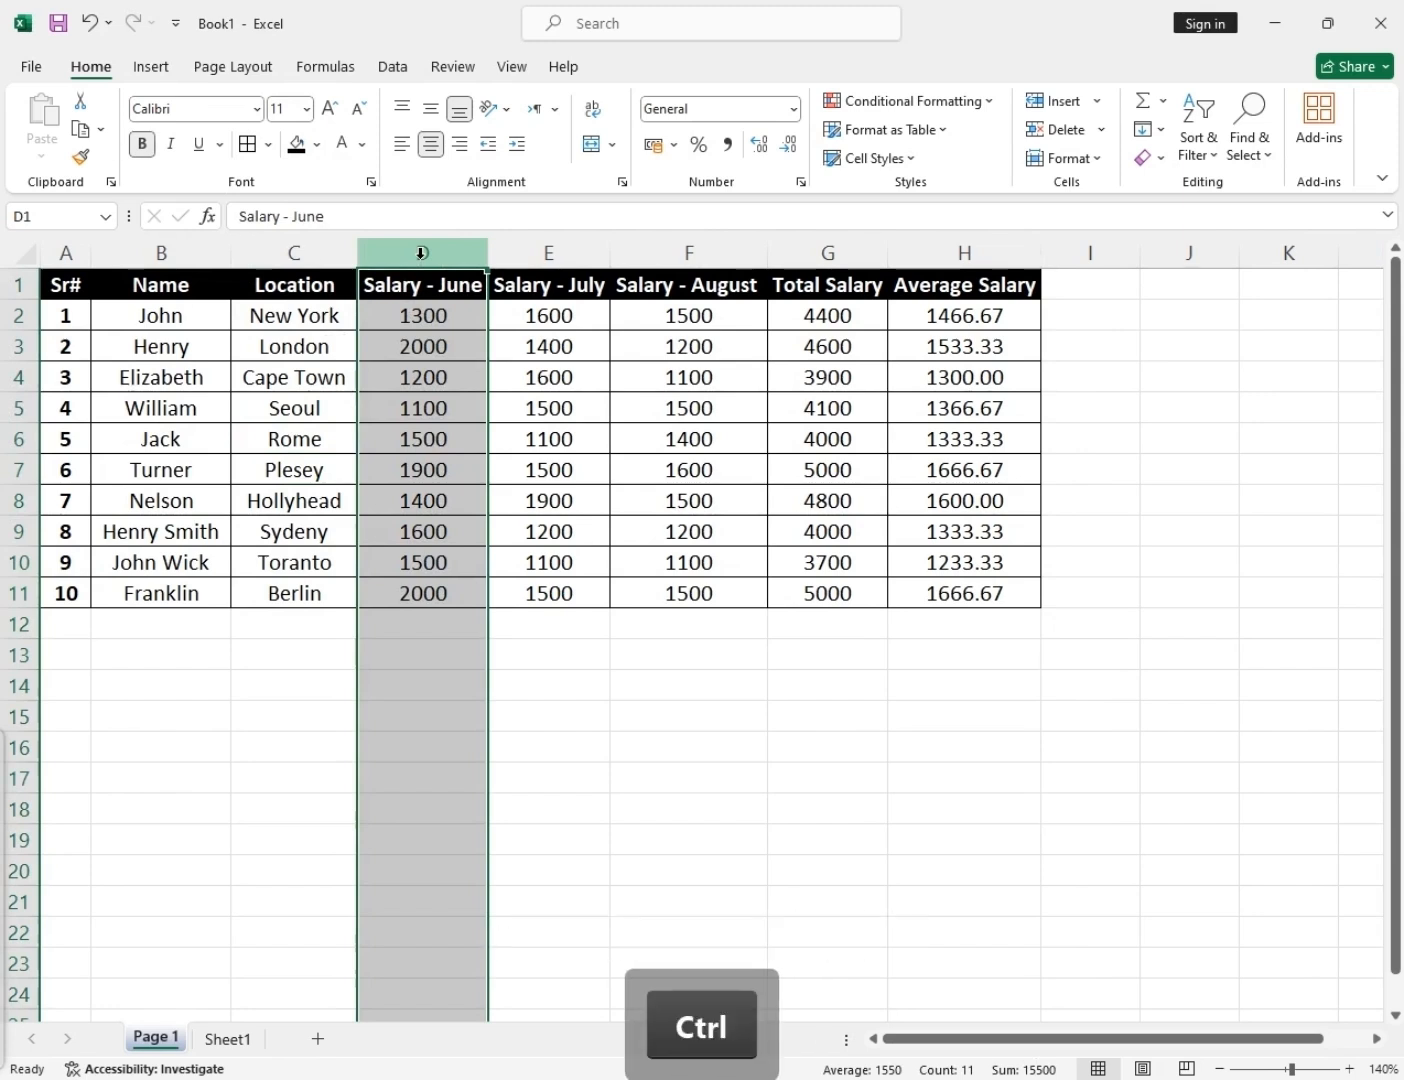
{"action": "right_click", "coordinate": [431, 261]}
{"action": "left_click", "coordinate": [379, 256]}
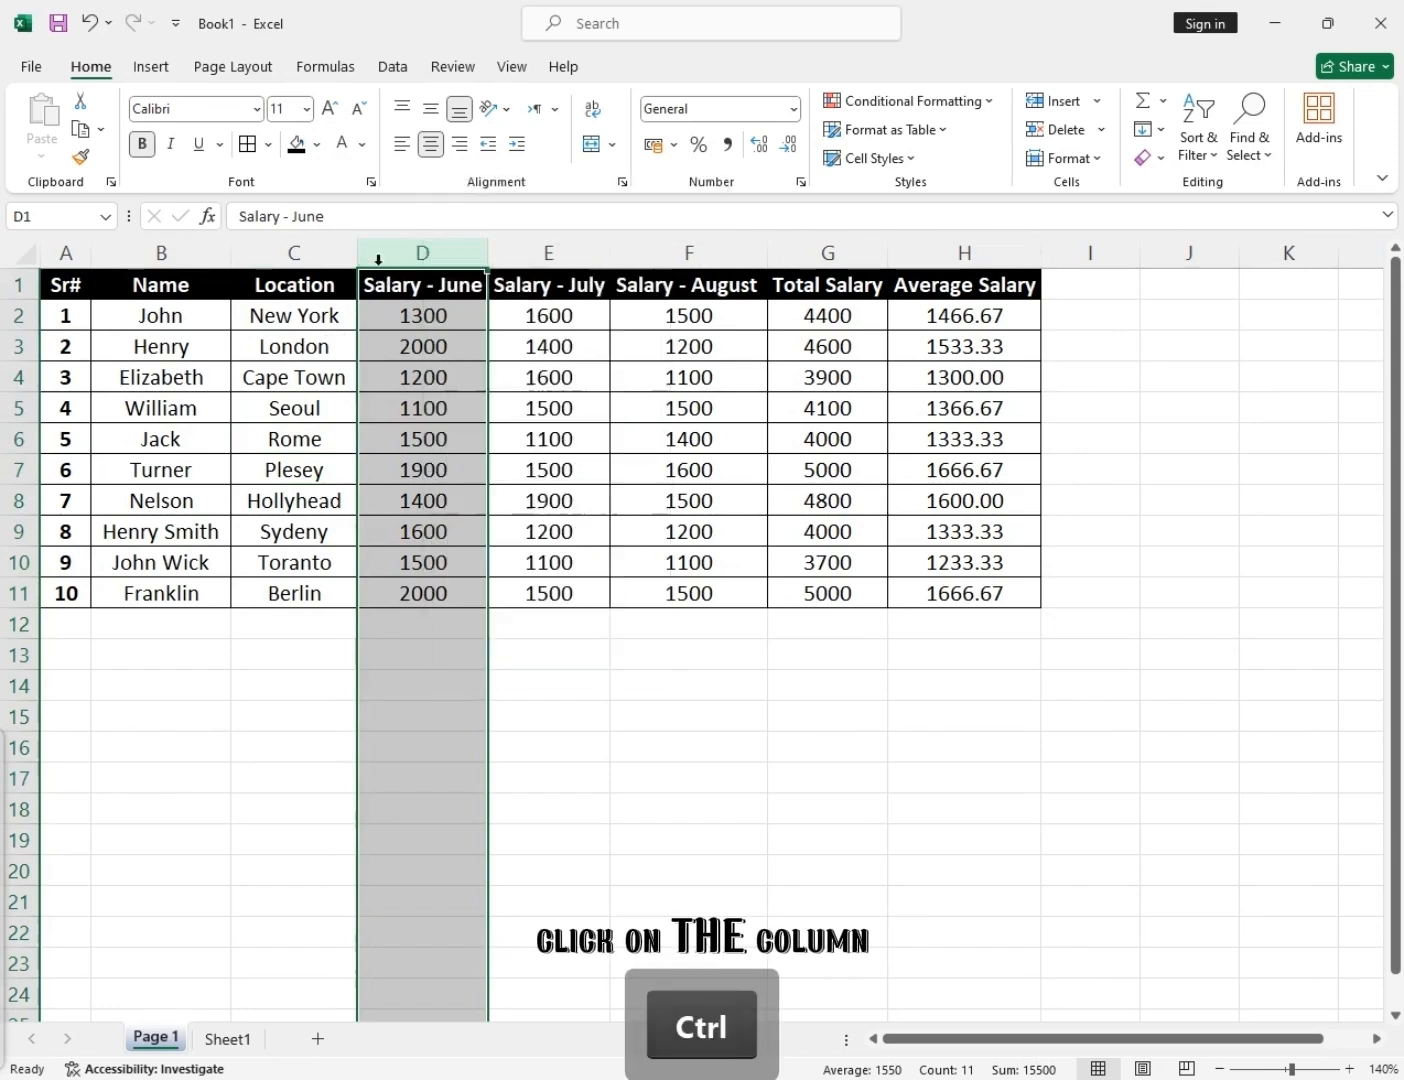
{"action": "right_click", "coordinate": [380, 254]}
{"action": "left_click", "coordinate": [452, 471]}
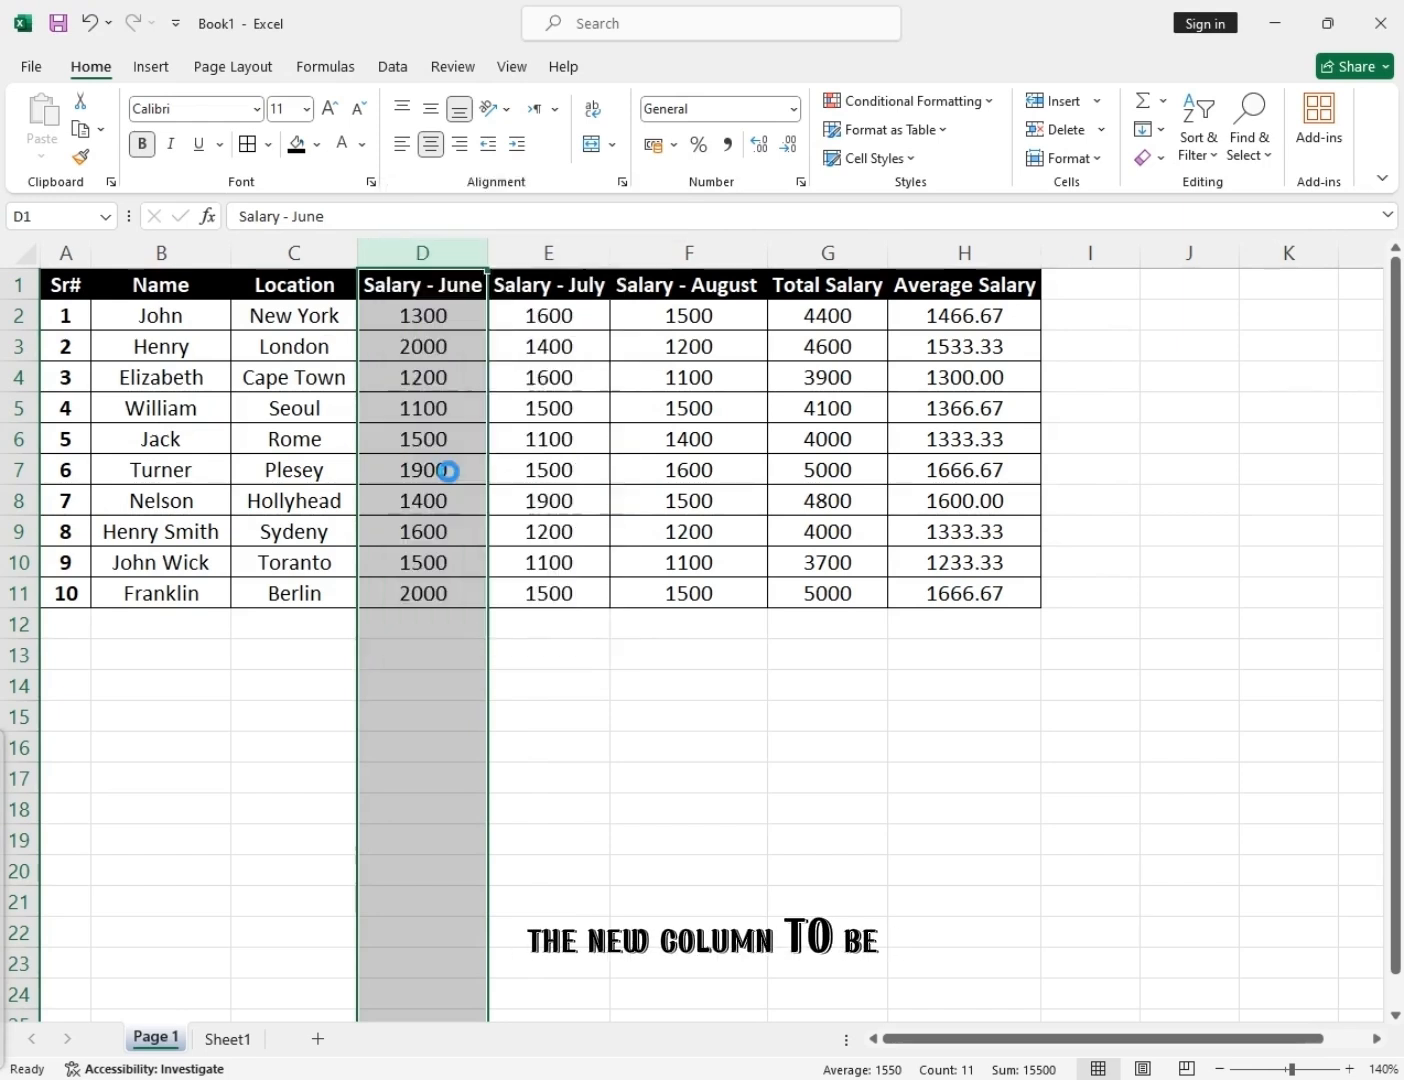
{"action": "left_click", "coordinate": [440, 314]}
{"action": "left_click", "coordinate": [440, 289]}
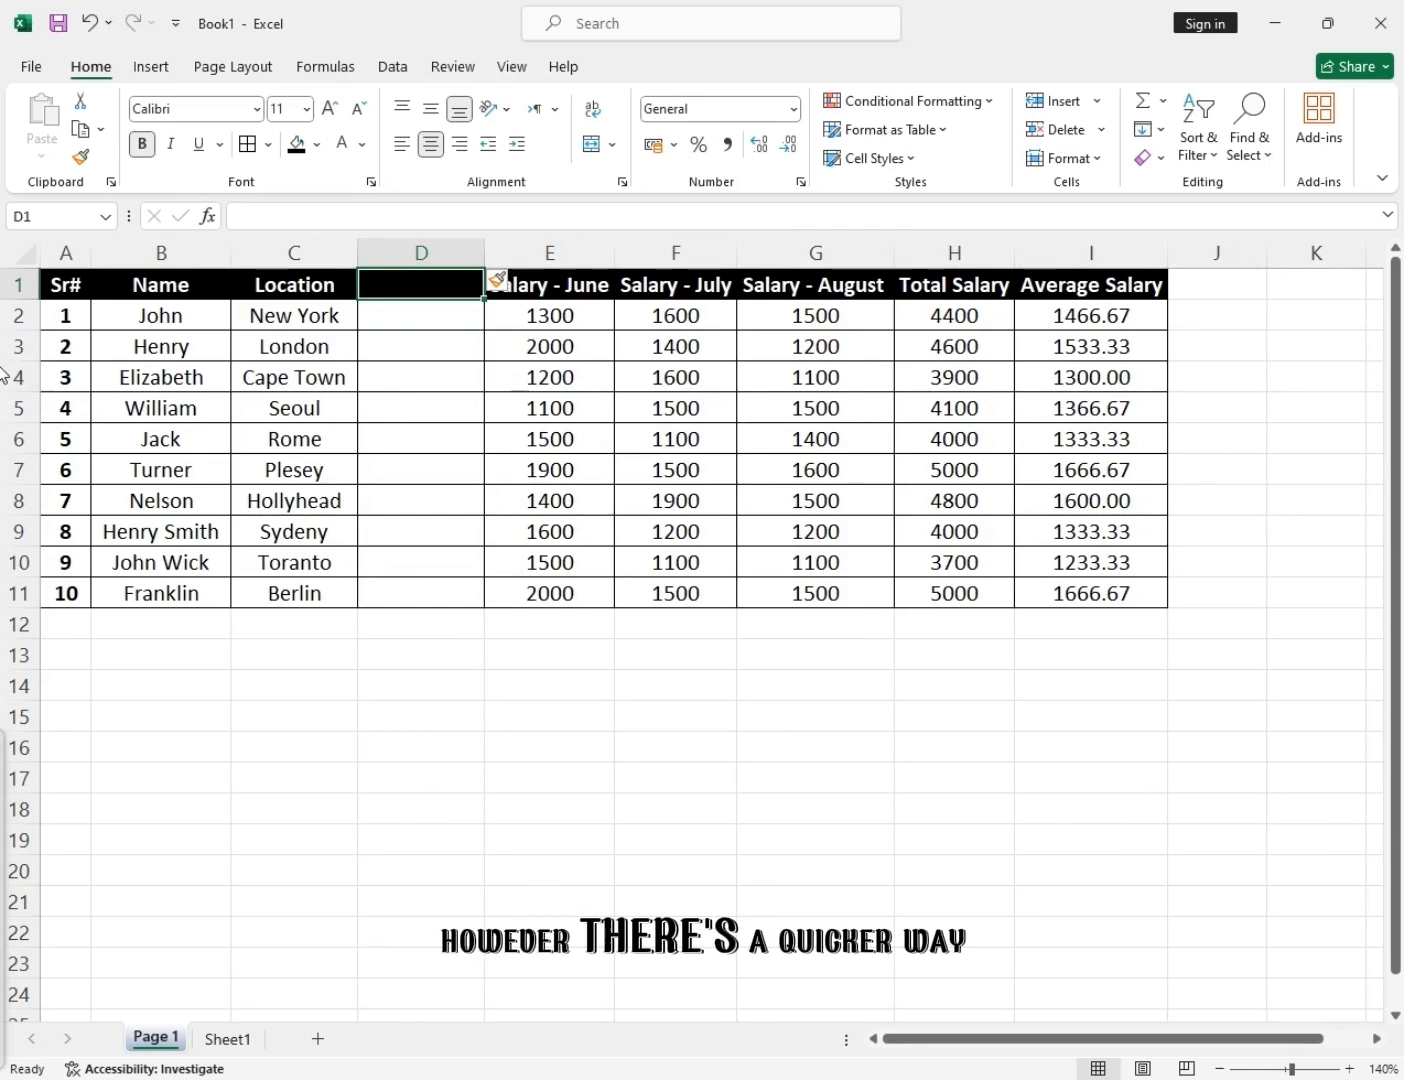
Insert a blank row at row 6 and delete it again, doing this twice.
{"action": "left_click", "coordinate": [8, 440]}
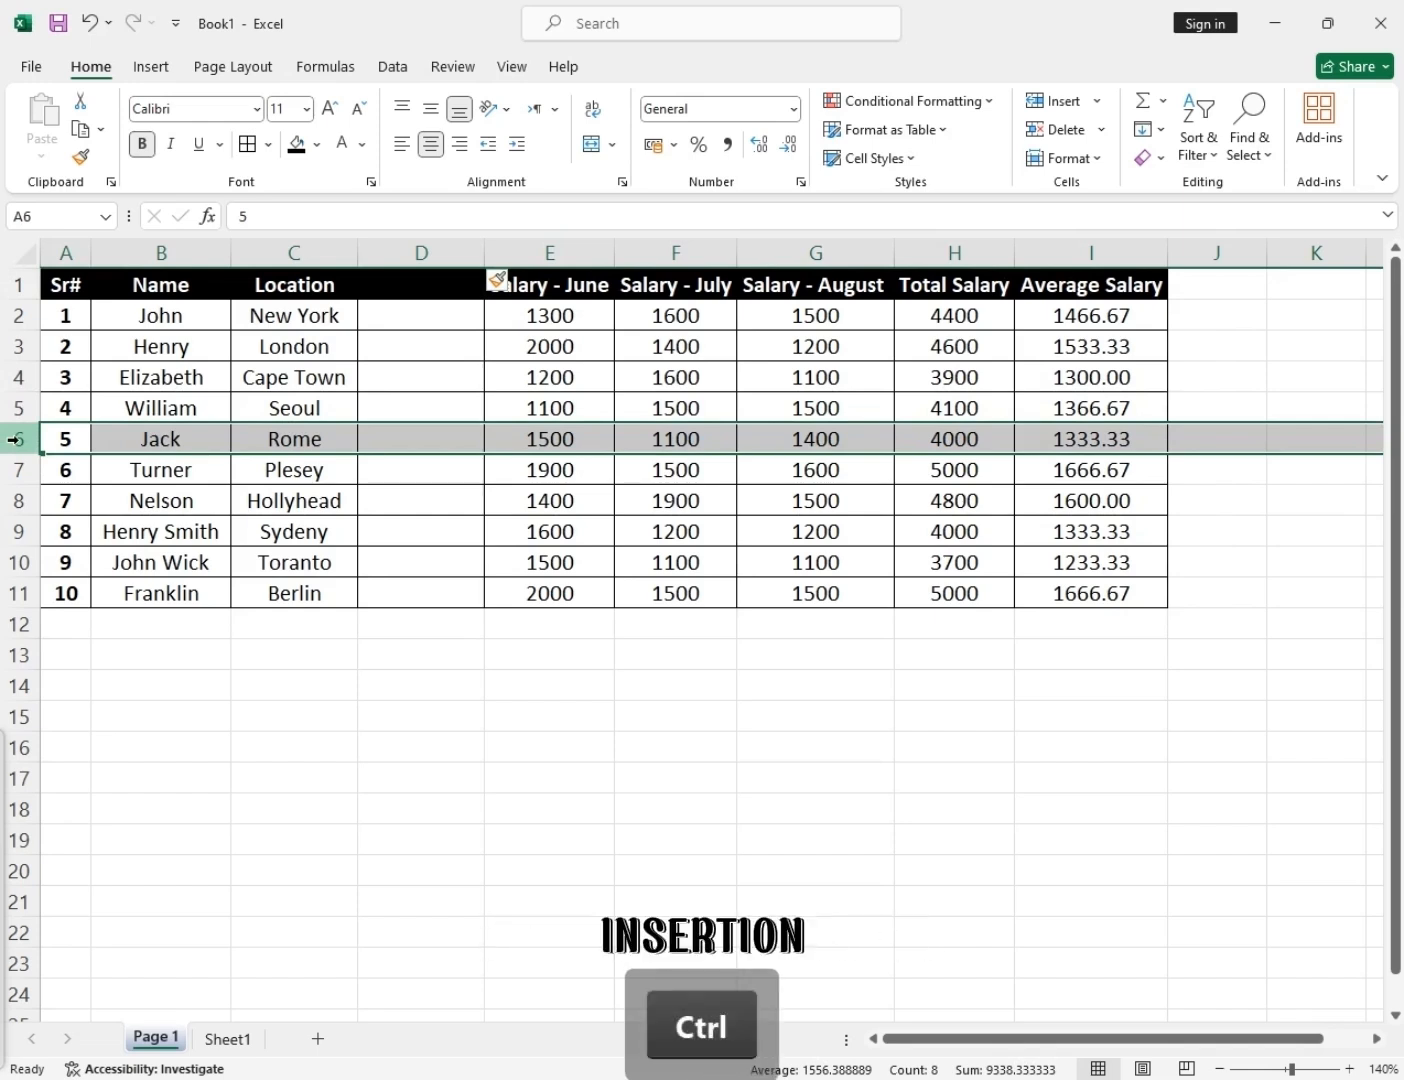
{"action": "key", "text": "ctrl+plus"}
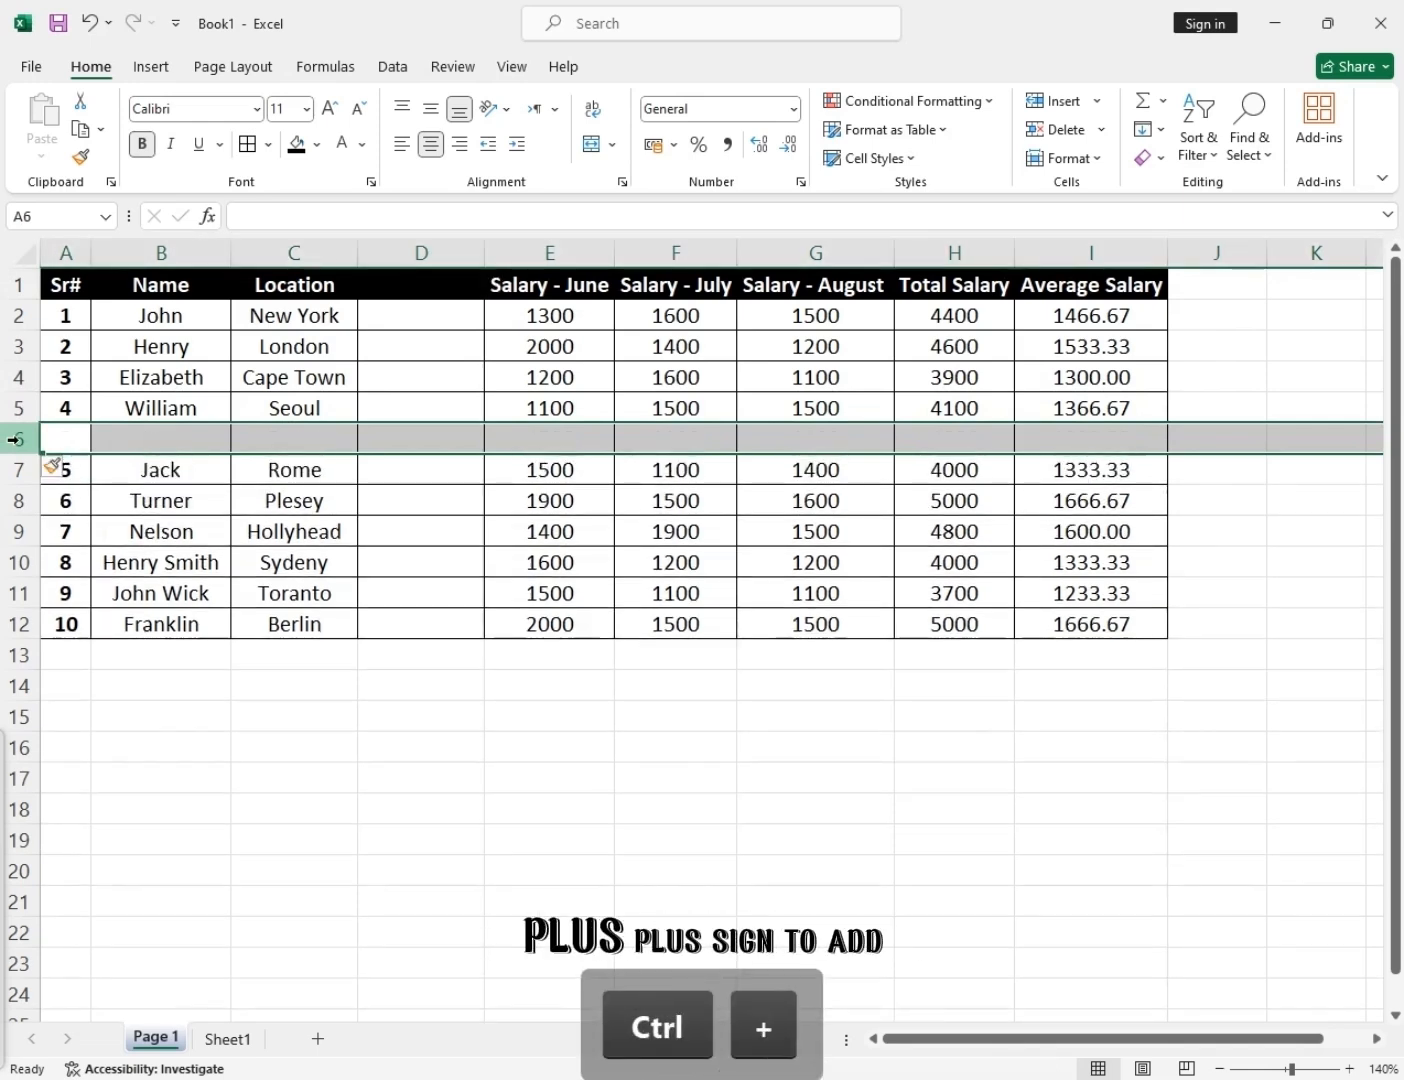
{"action": "key", "text": "ctrl+minus"}
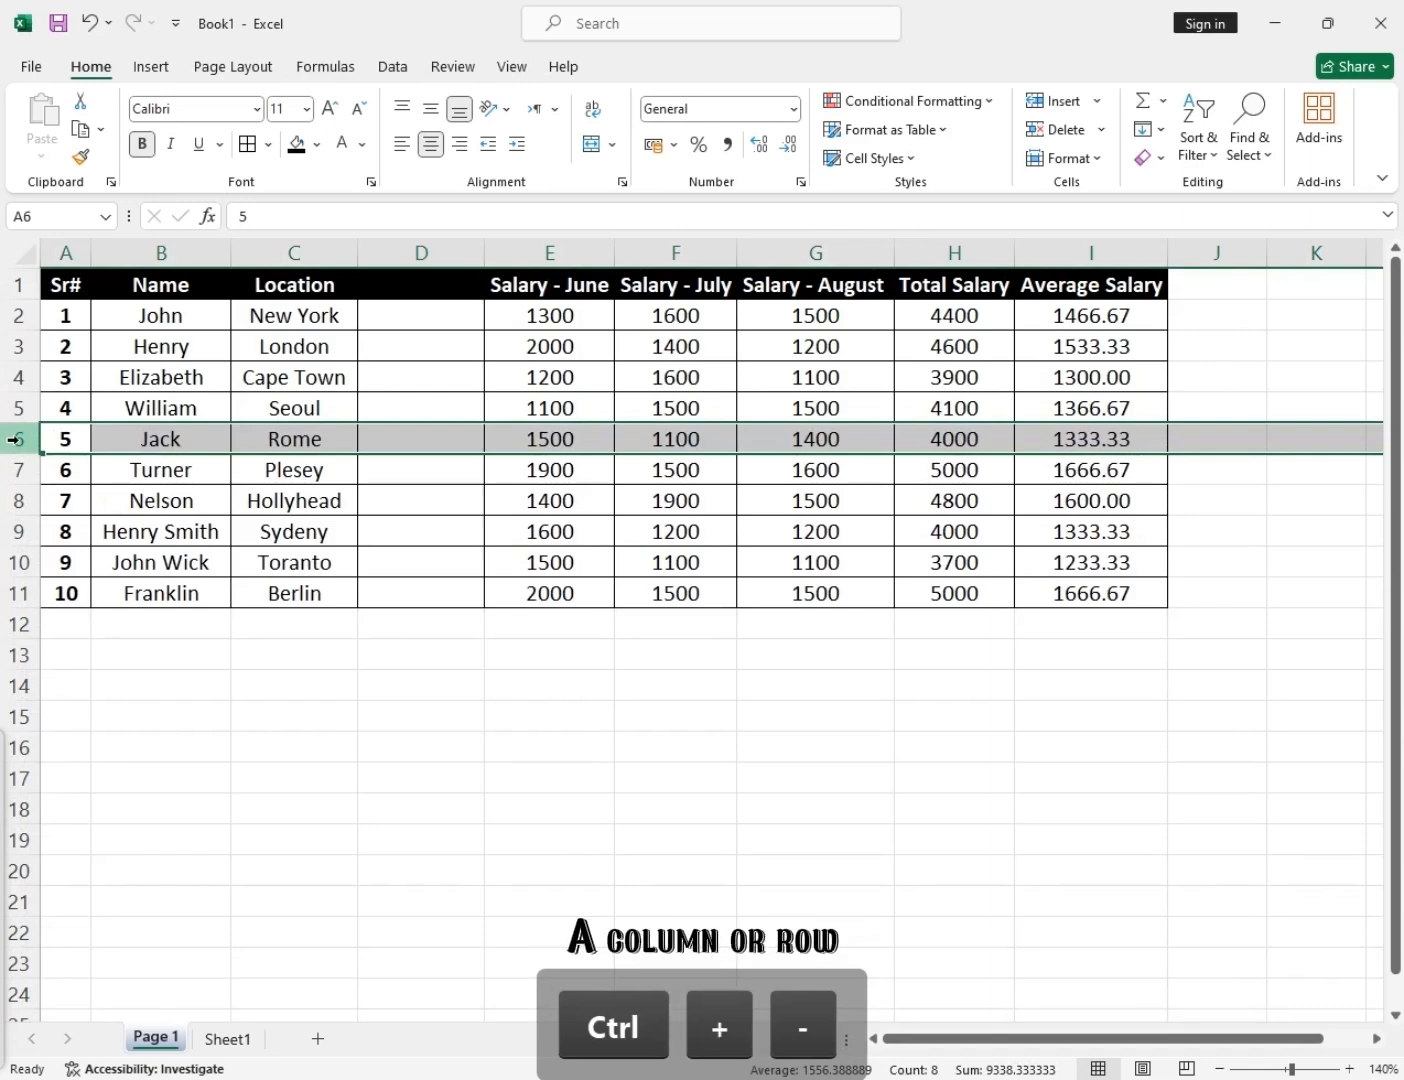
{"action": "key", "text": "ctrl+plus"}
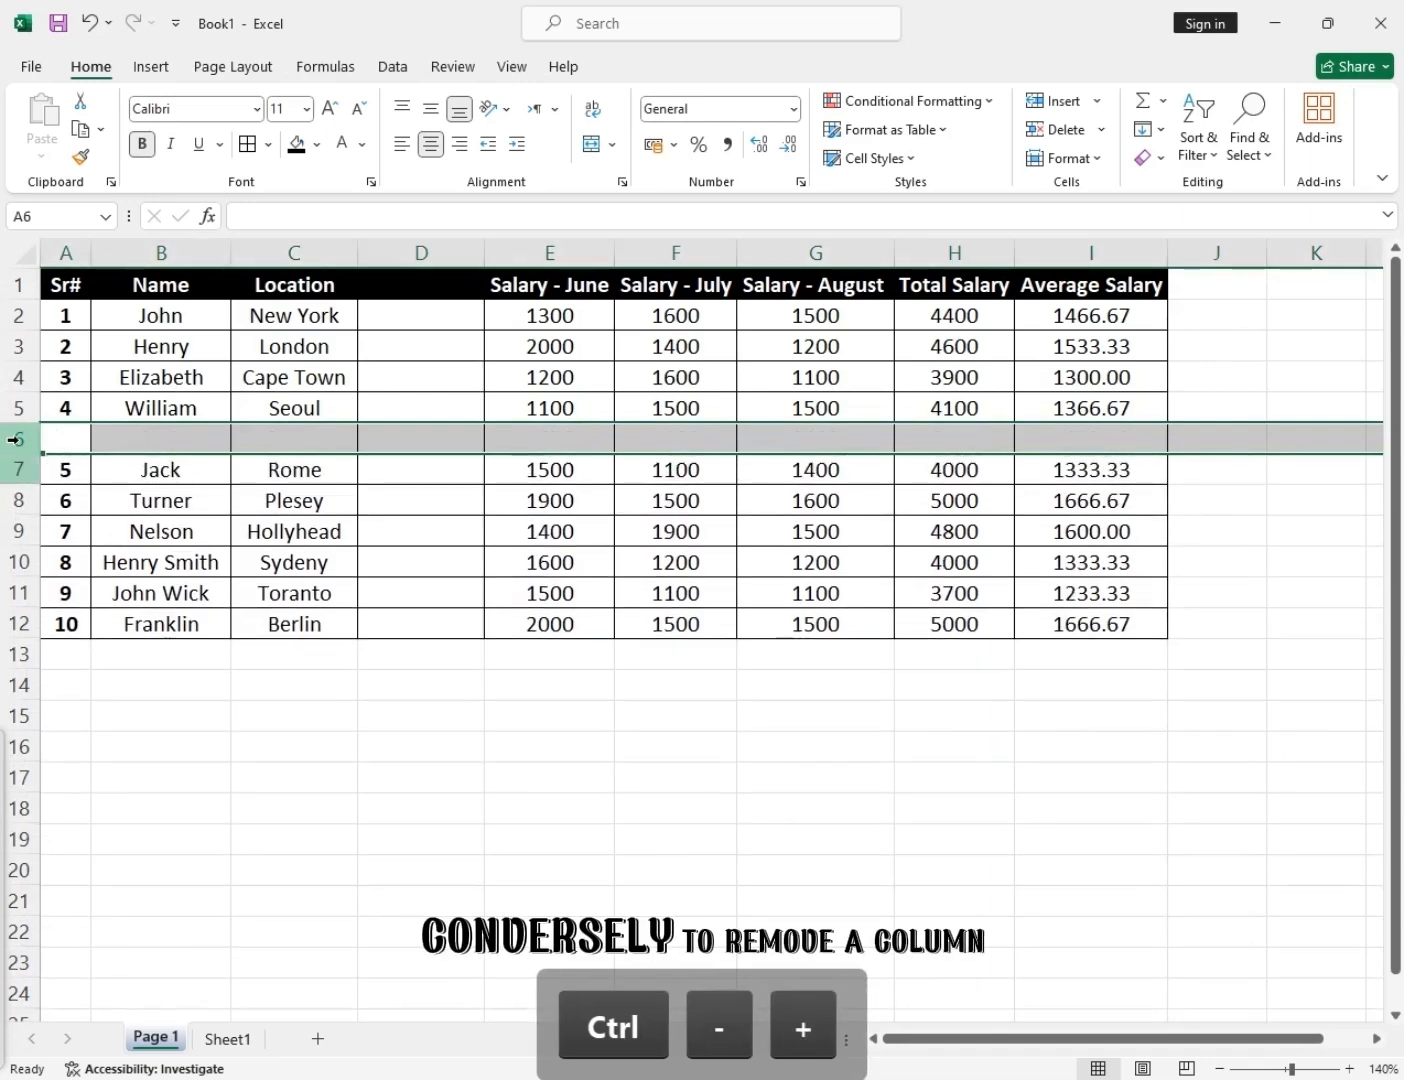
{"action": "key", "text": "ctrl+minus"}
Add and remove blank columns at column D, ending with a single blank column before Salary - June.
{"action": "left_click", "coordinate": [421, 251]}
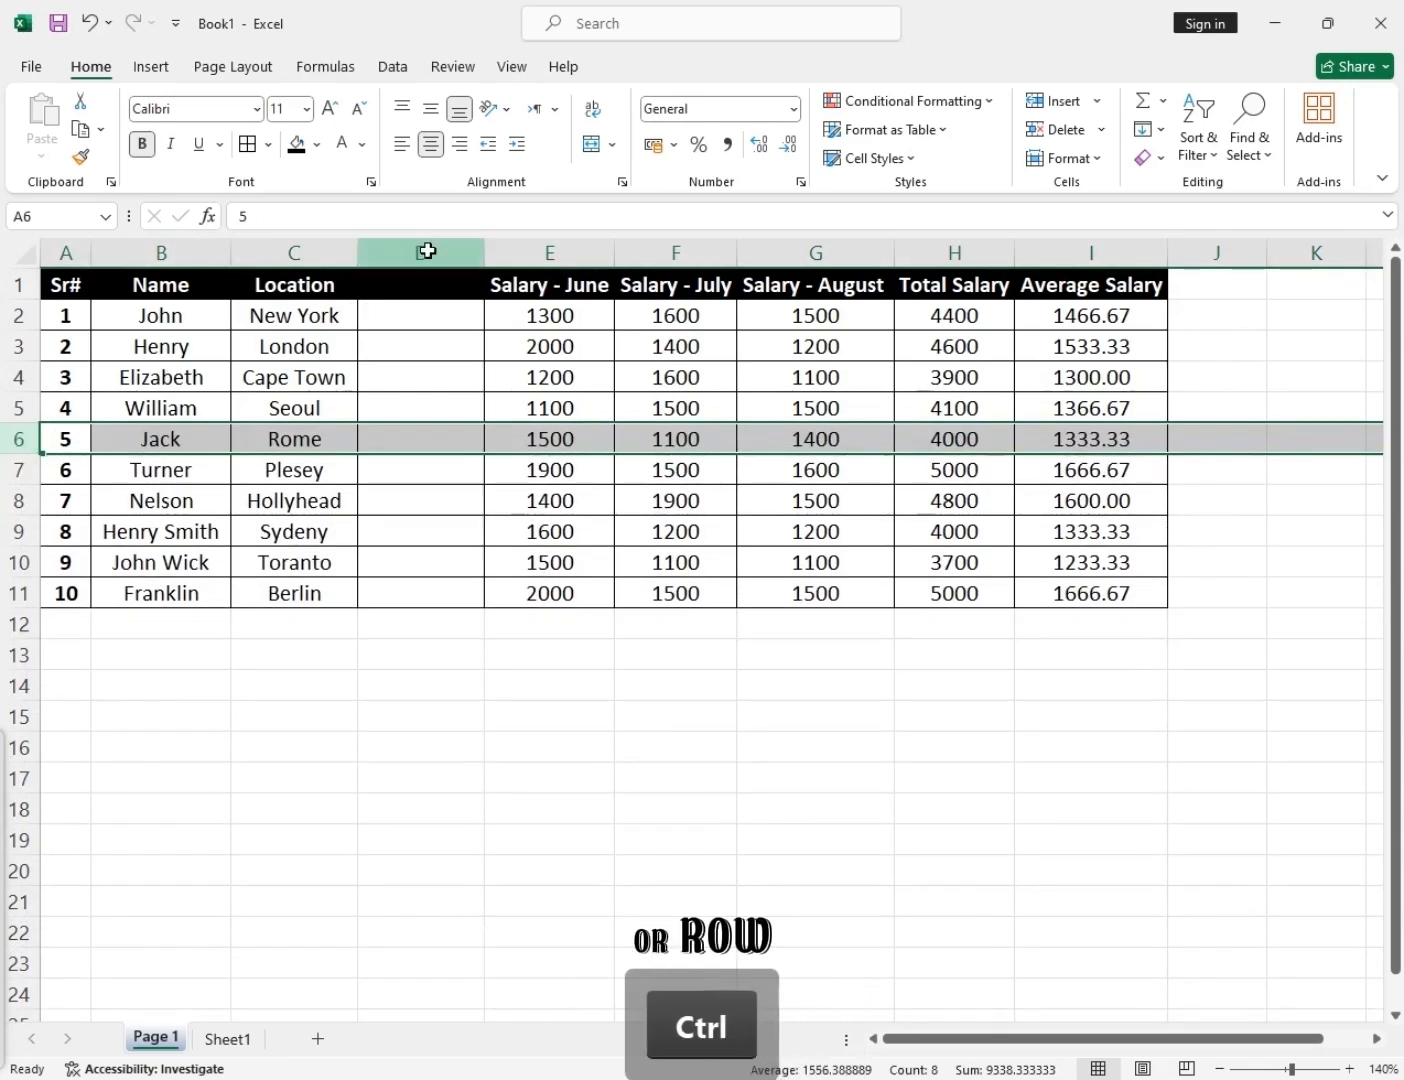
{"action": "key", "text": "ctrl+plus"}
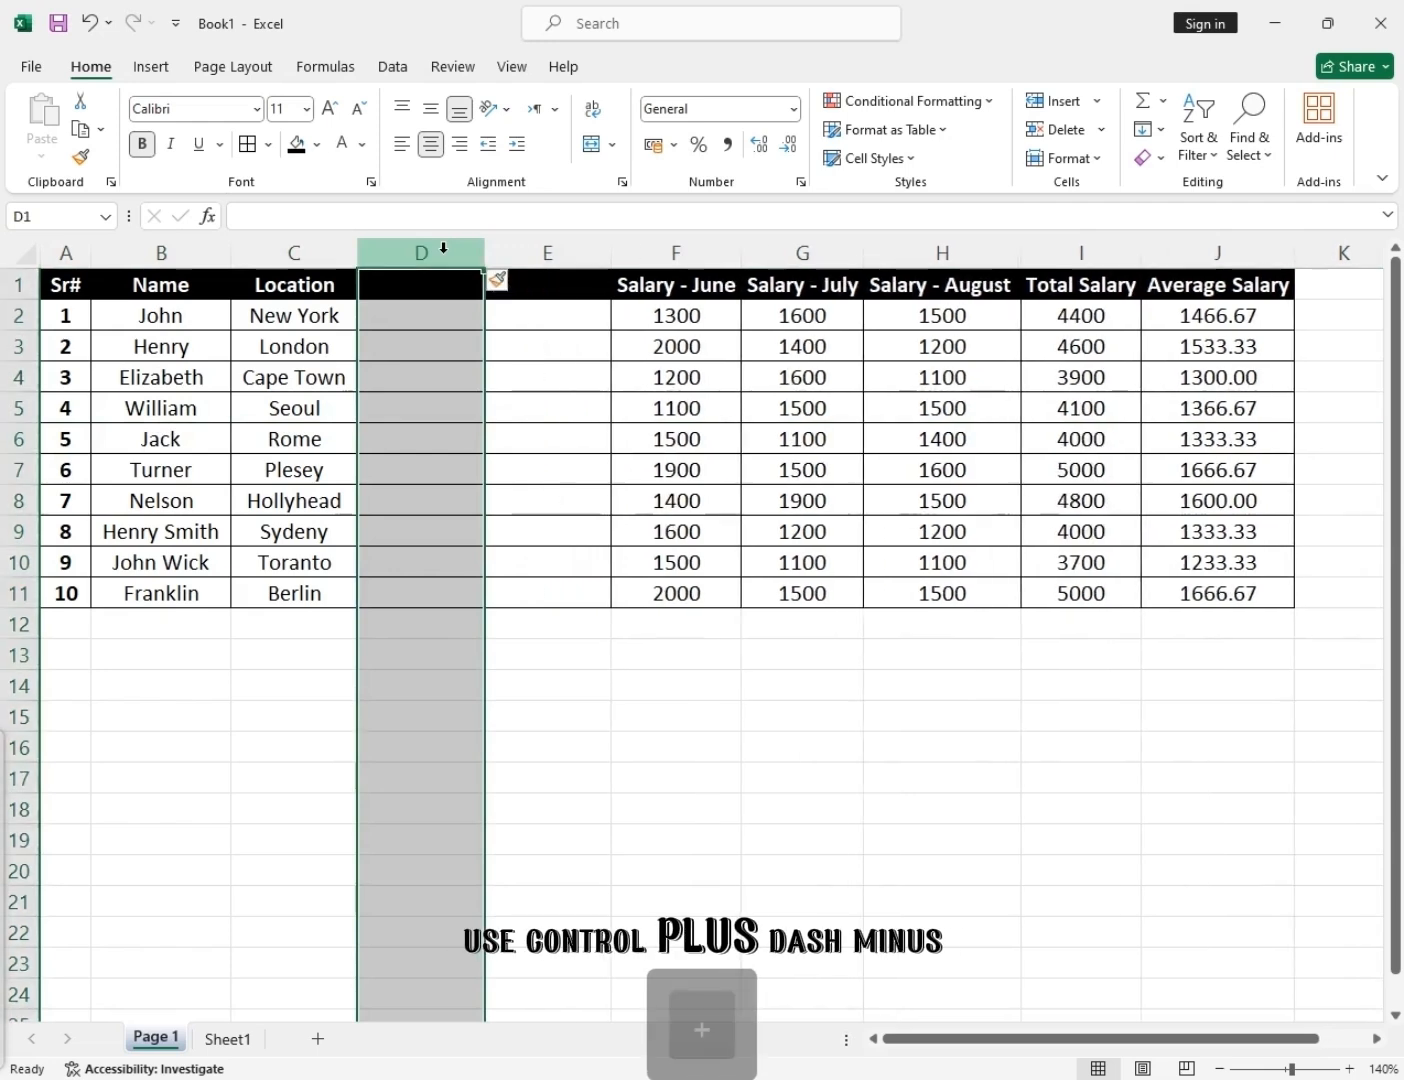
{"action": "key", "text": "ctrl+minus"}
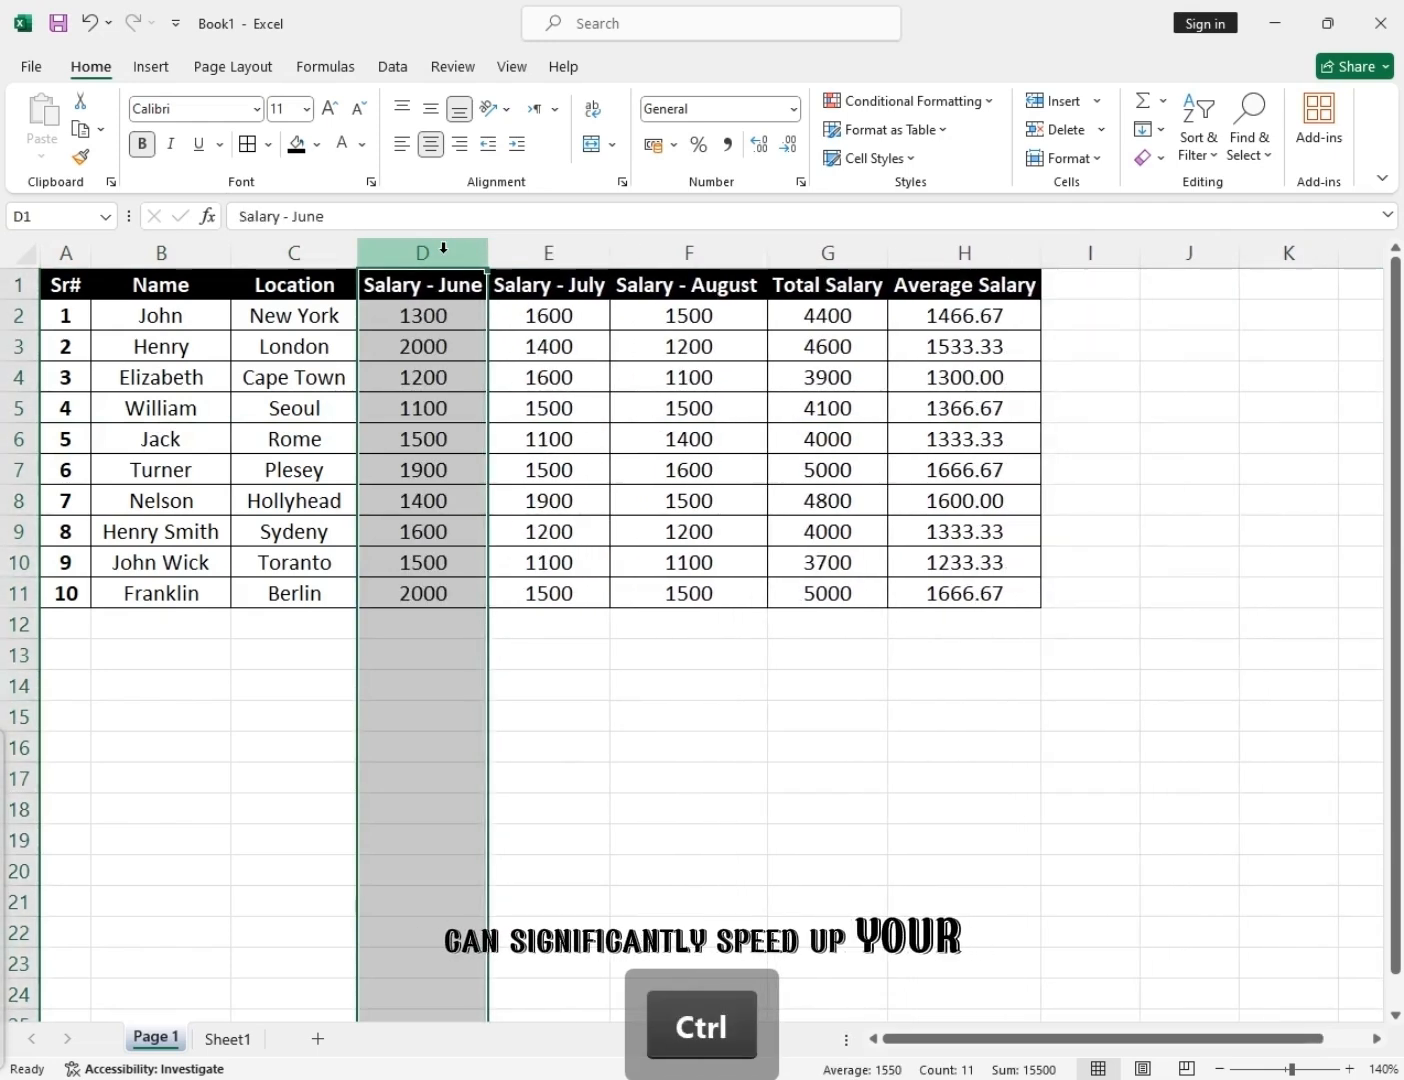
{"action": "key", "text": "ctrl+plus"}
Enter the header D-O-J in cell D1 of the blank column before Salary - June.
{"action": "left_click", "coordinate": [422, 291]}
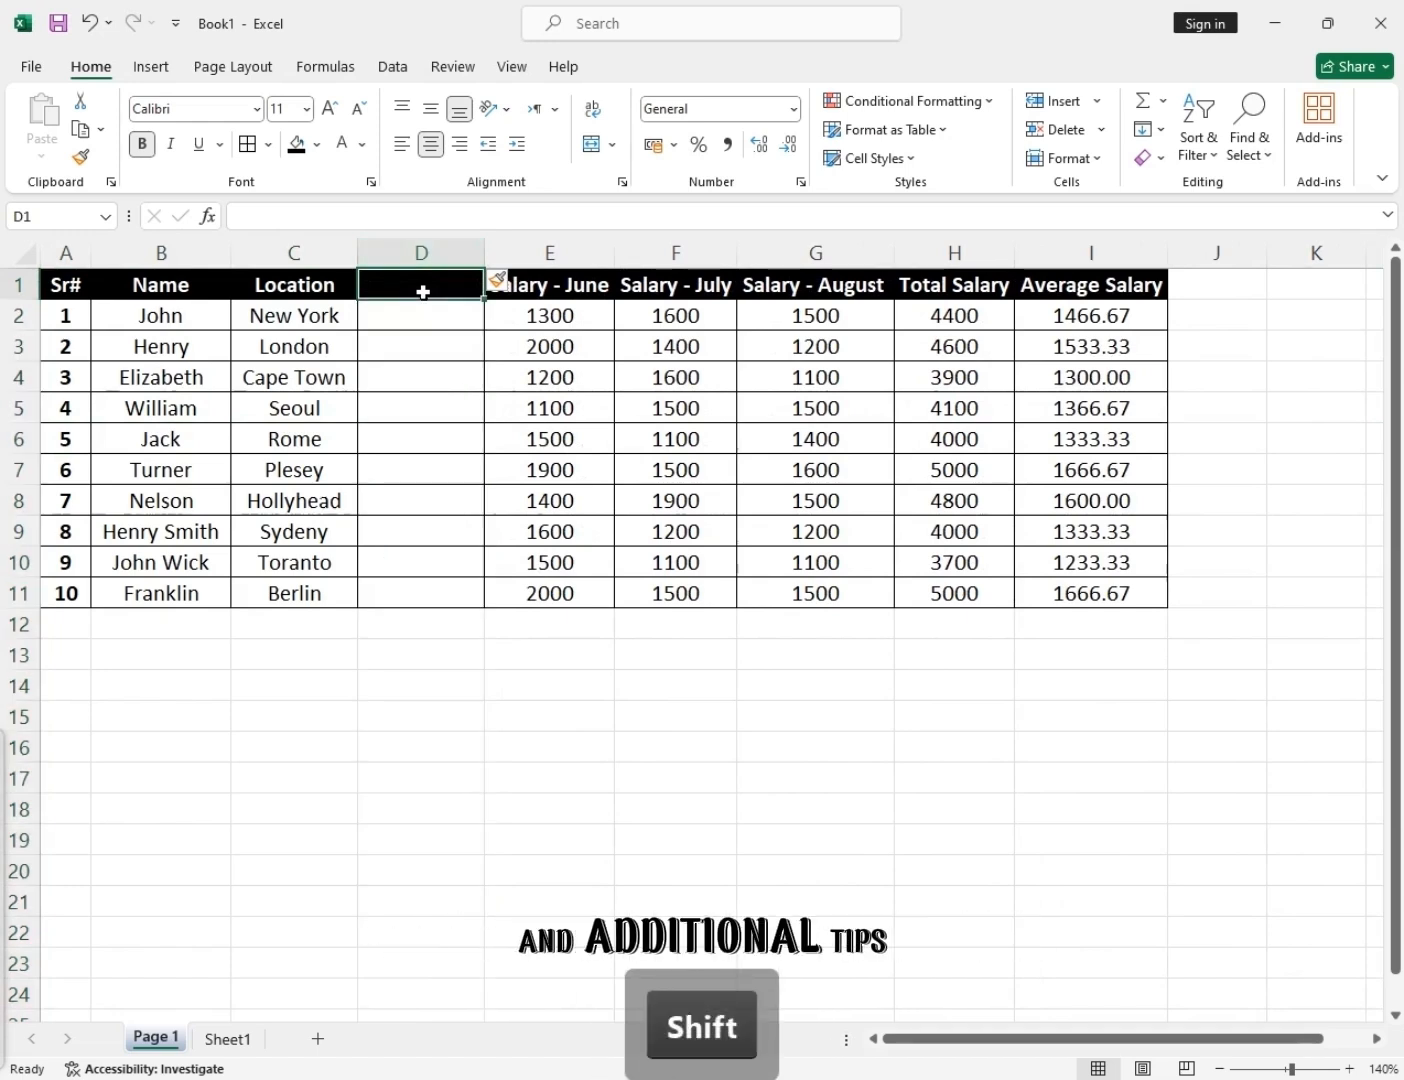
{"action": "type", "text": "J"}
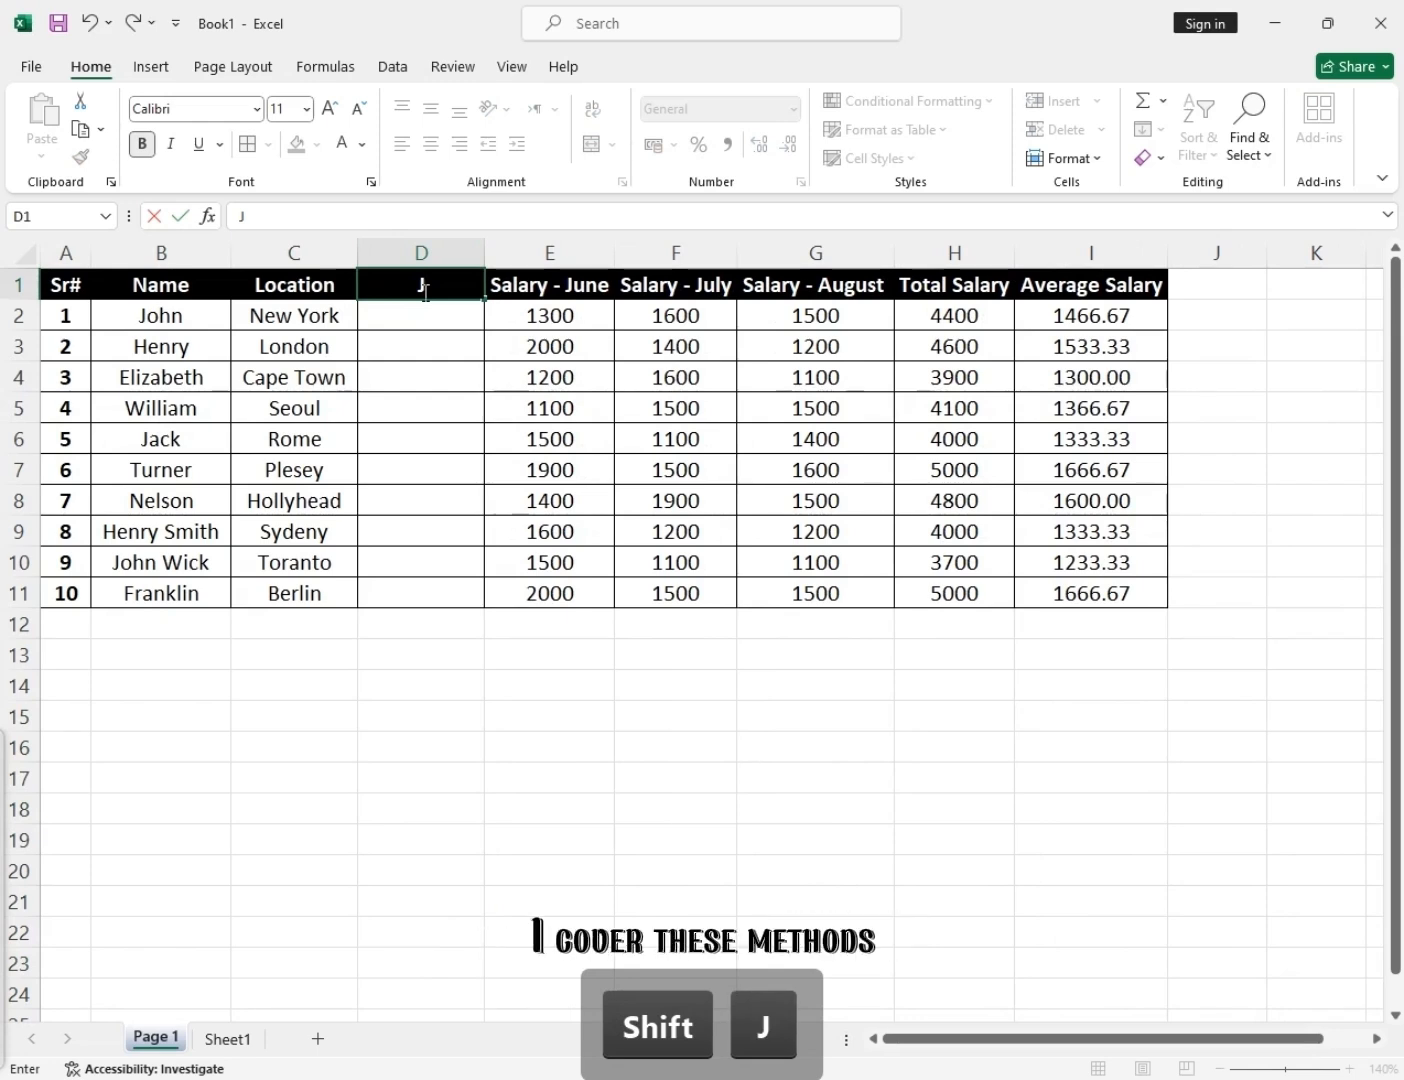
{"action": "key", "text": "BackSpace"}
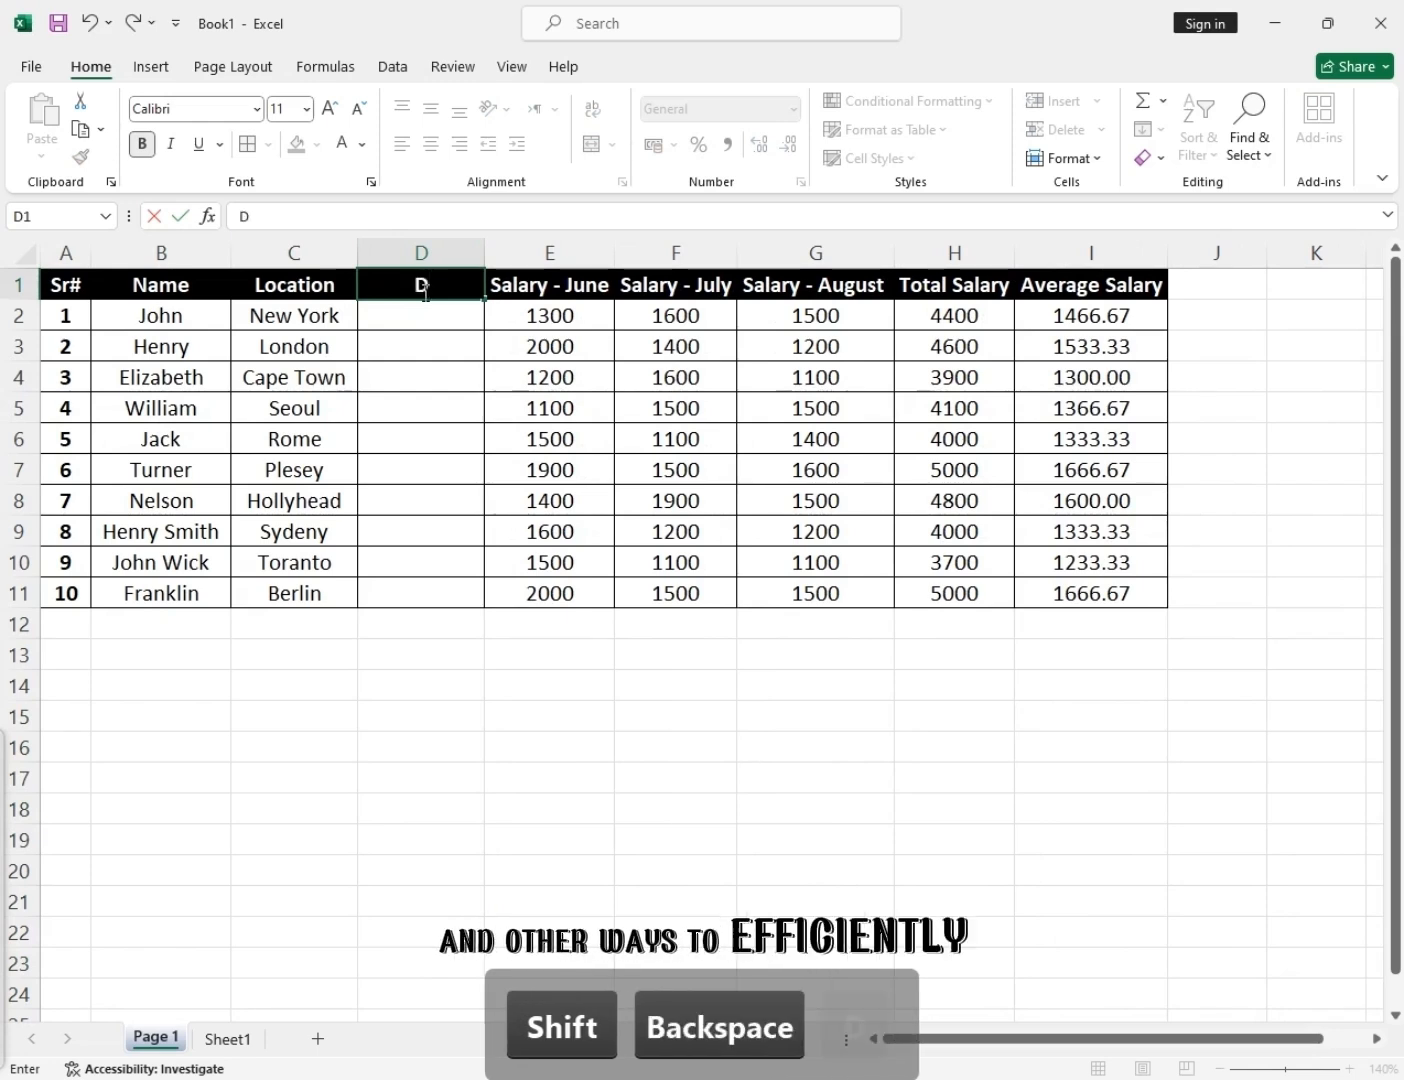
{"action": "type", "text": "D-O-J"}
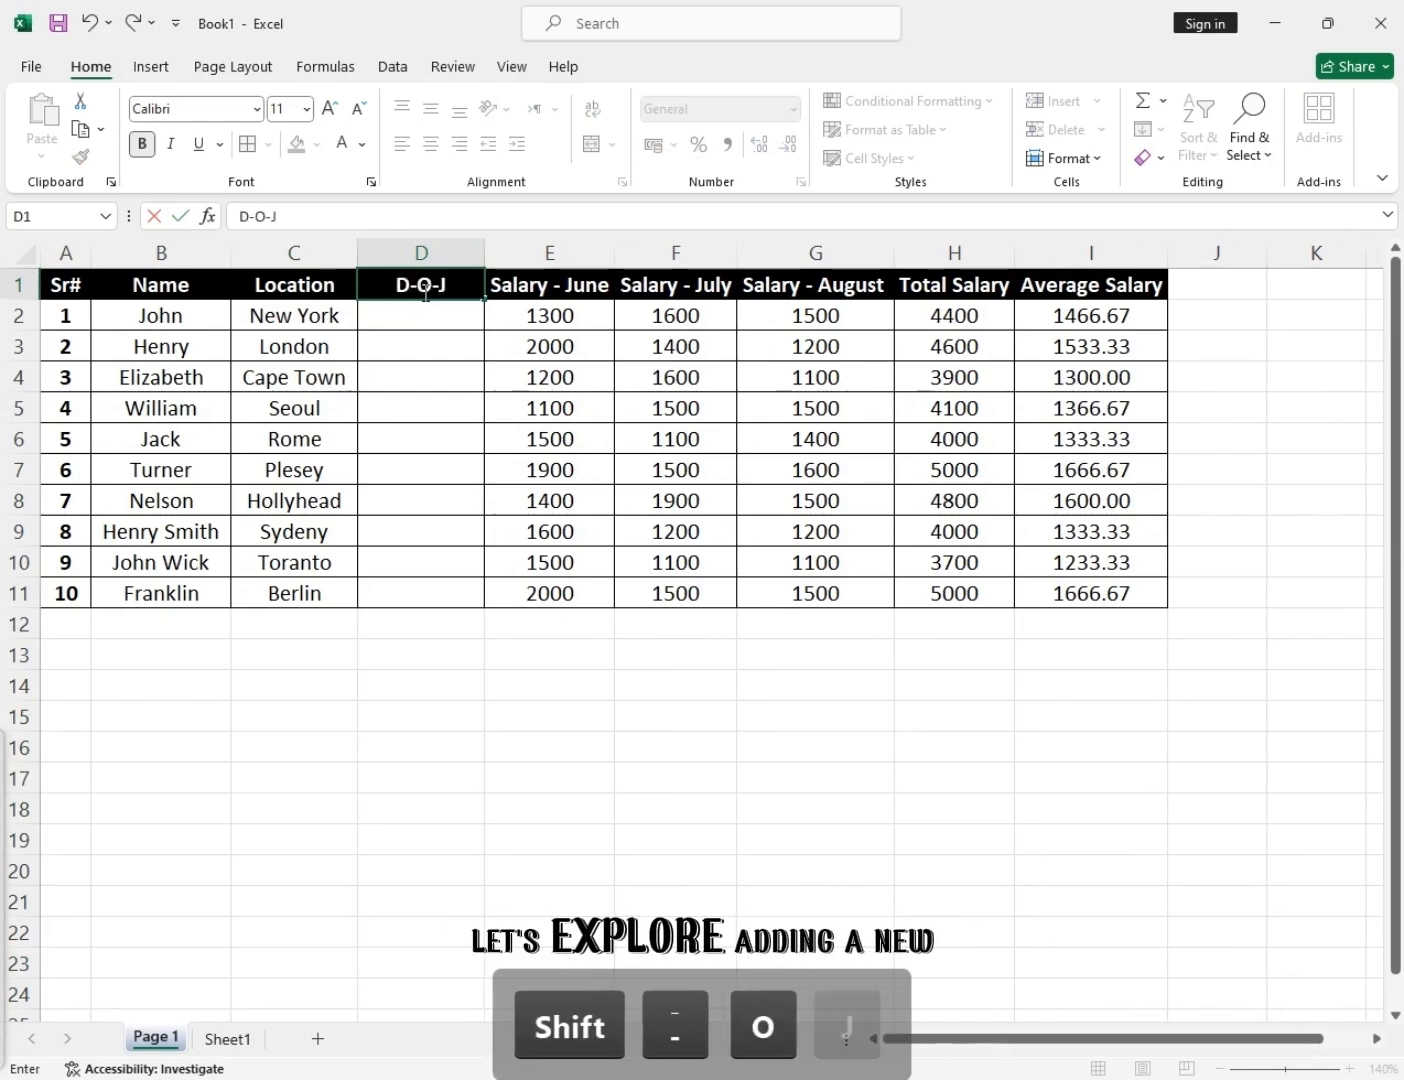
{"action": "key", "text": "Return"}
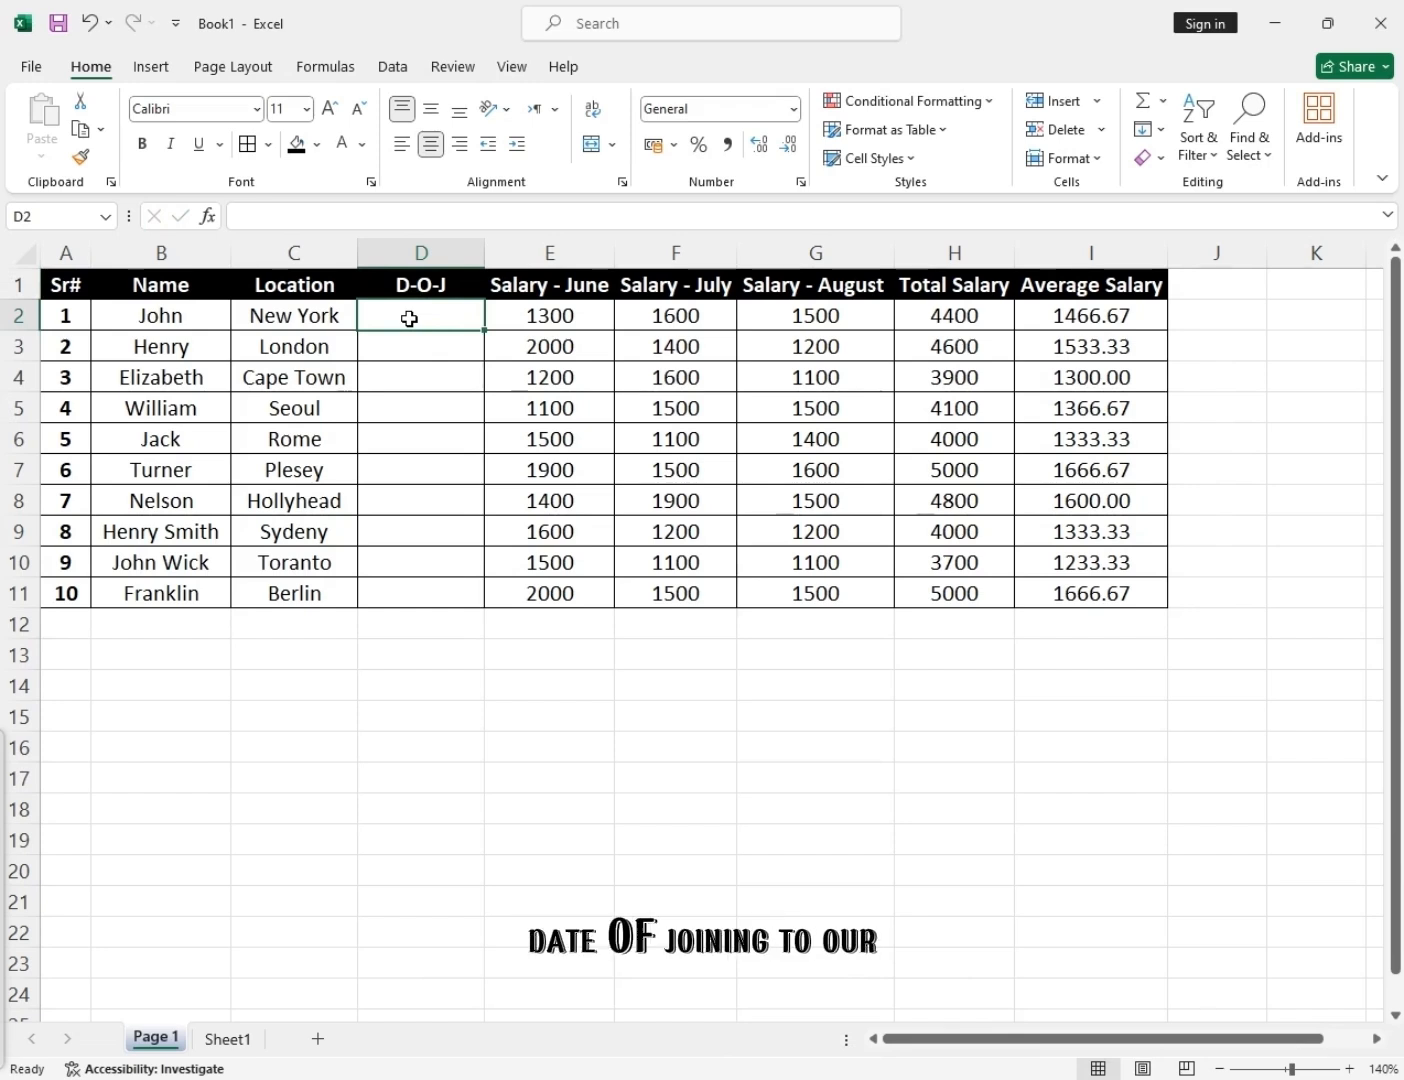
Enter the date 25-06-2024 in D2 and fill the date series down to D11.
{"action": "key", "text": "BackSpace"}
{"action": "type", "text": "25-06-2024"}
{"action": "key", "text": "Return"}
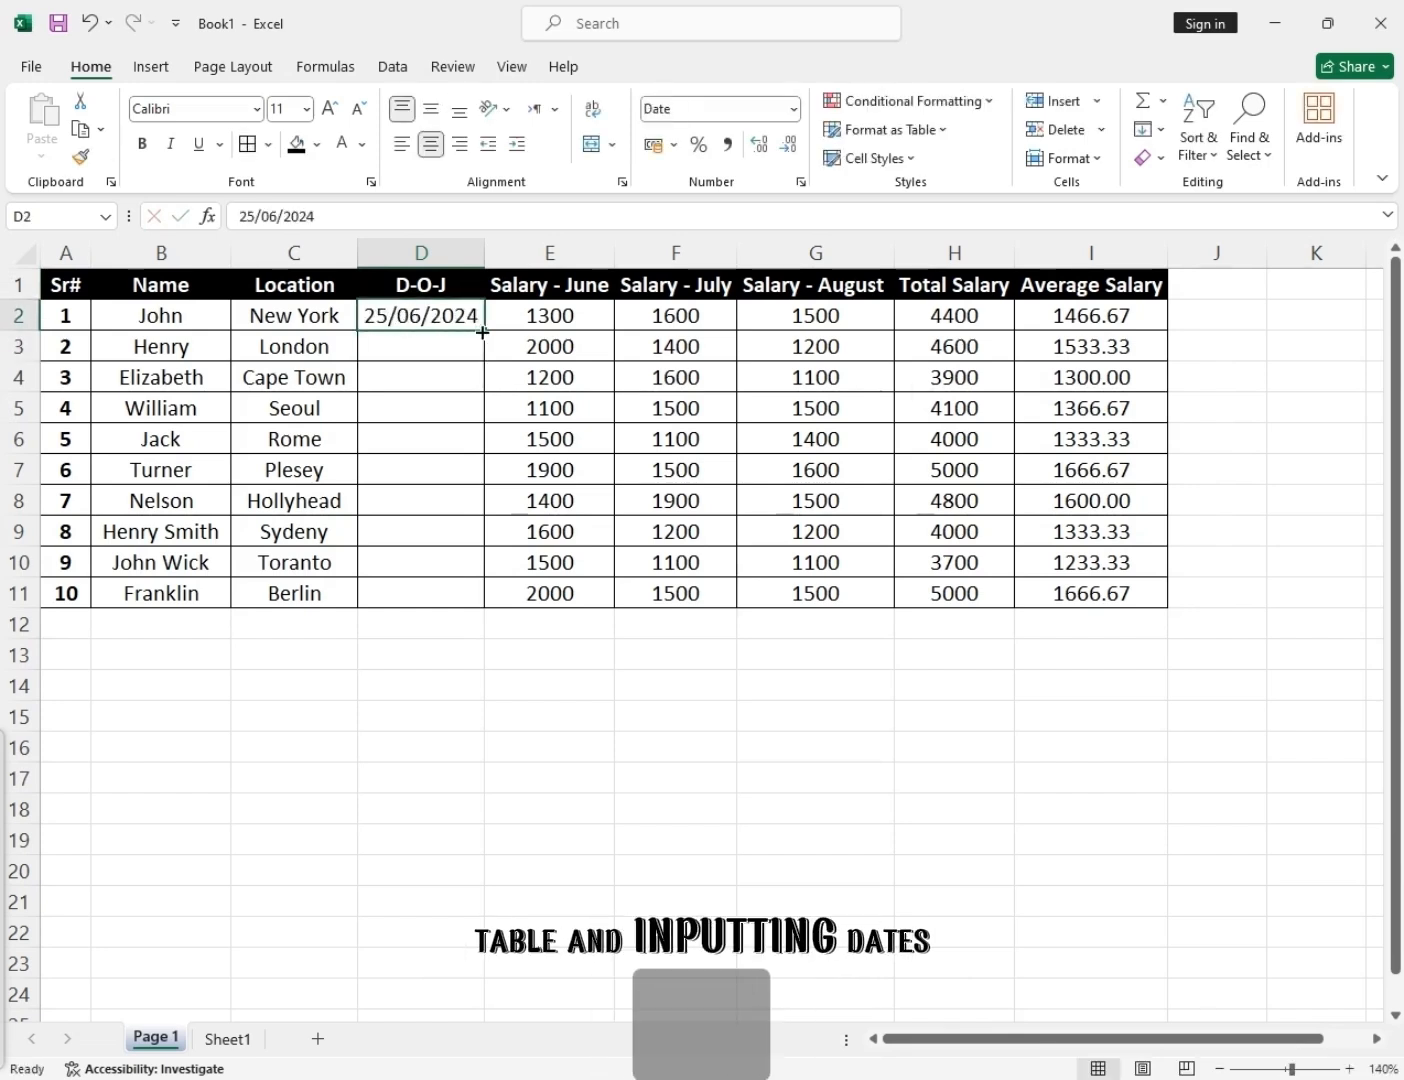
{"action": "left_click_drag", "start_coordinate": [482, 333], "coordinate": [482, 600]}
Inspect the flagged Total Salary formula in H4 and the range it sums.
{"action": "left_click", "coordinate": [950, 316]}
{"action": "left_click", "coordinate": [945, 378]}
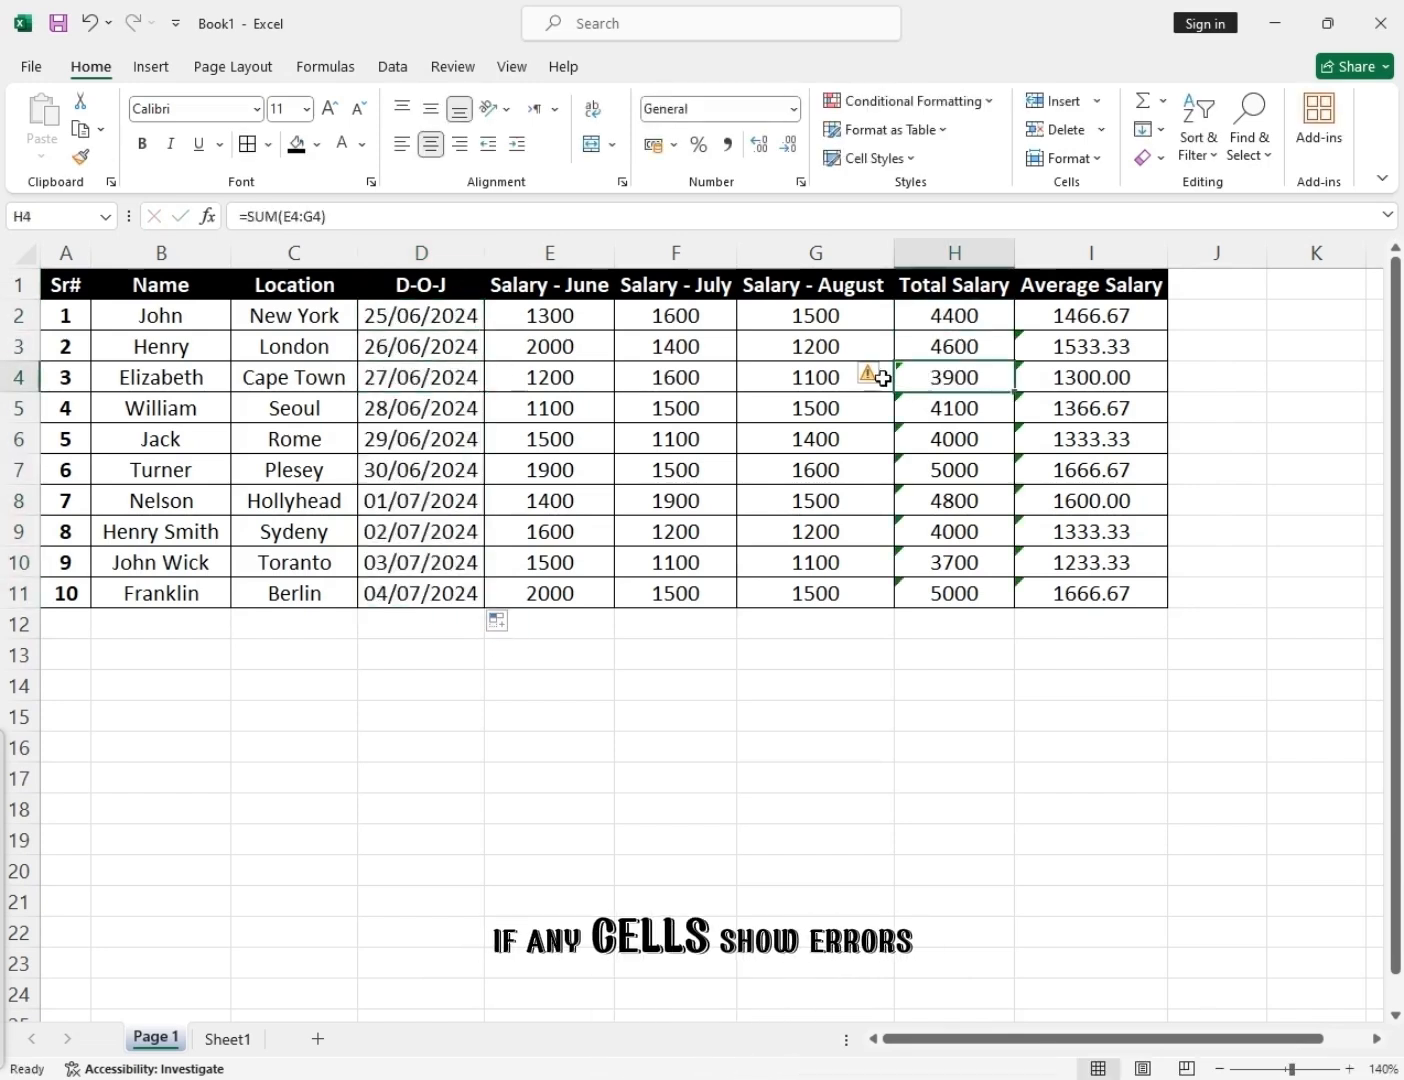
{"action": "left_click", "coordinate": [885, 378]}
{"action": "left_click", "coordinate": [930, 378]}
{"action": "left_click", "coordinate": [873, 376]}
{"action": "left_click", "coordinate": [915, 375]}
{"action": "double_click", "coordinate": [929, 387]}
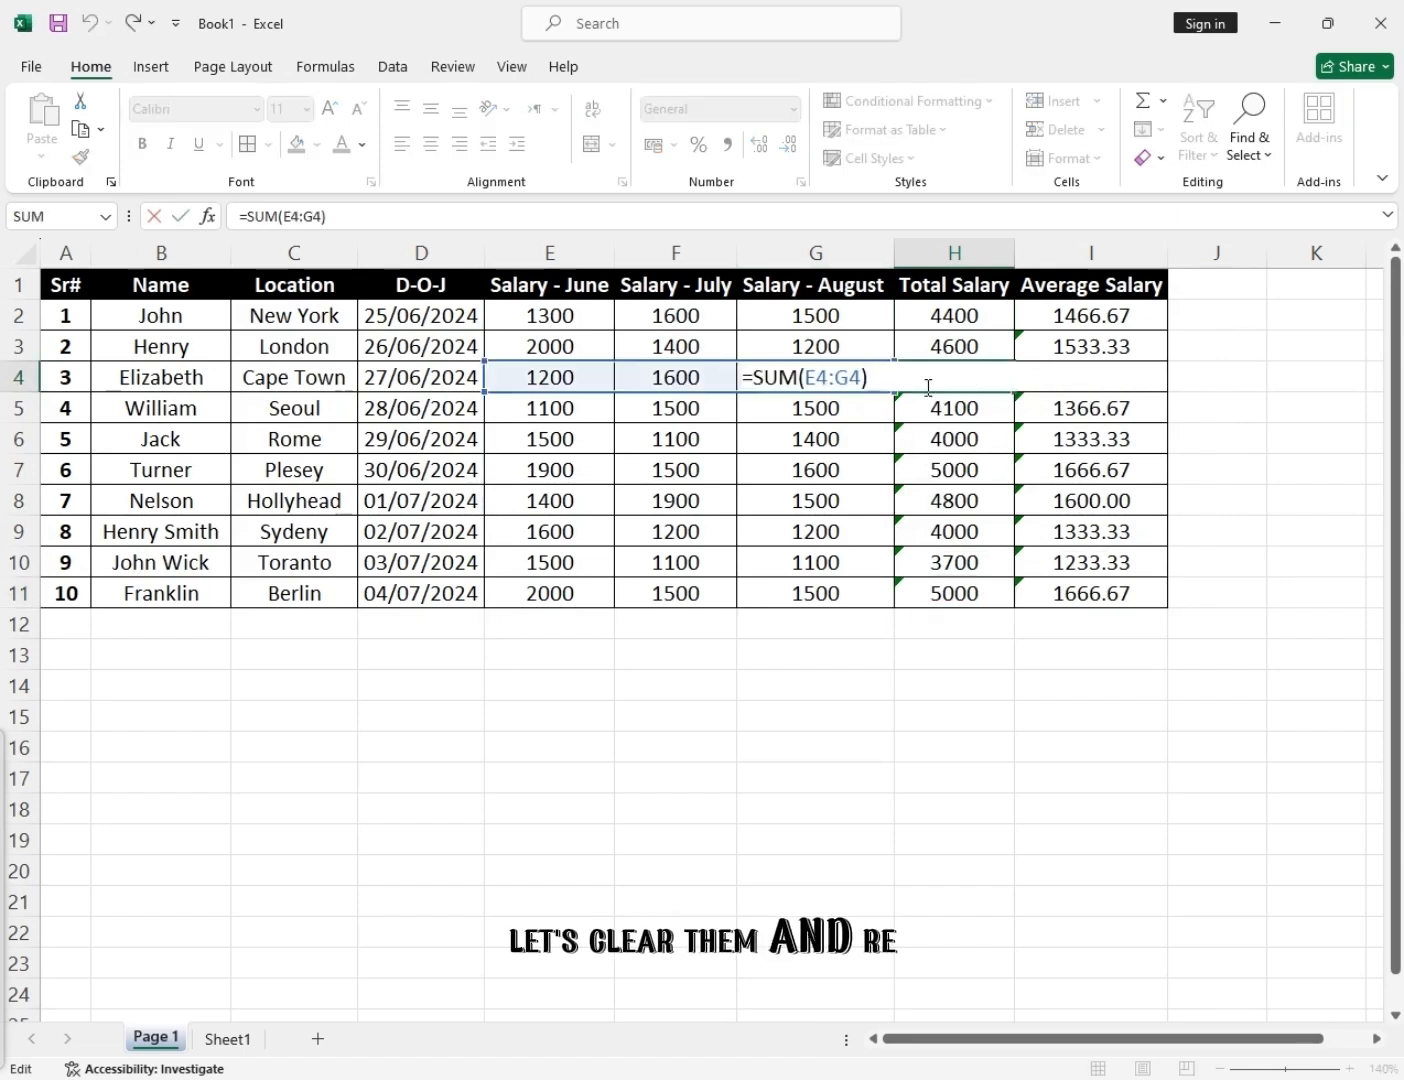
{"action": "key", "text": "Return"}
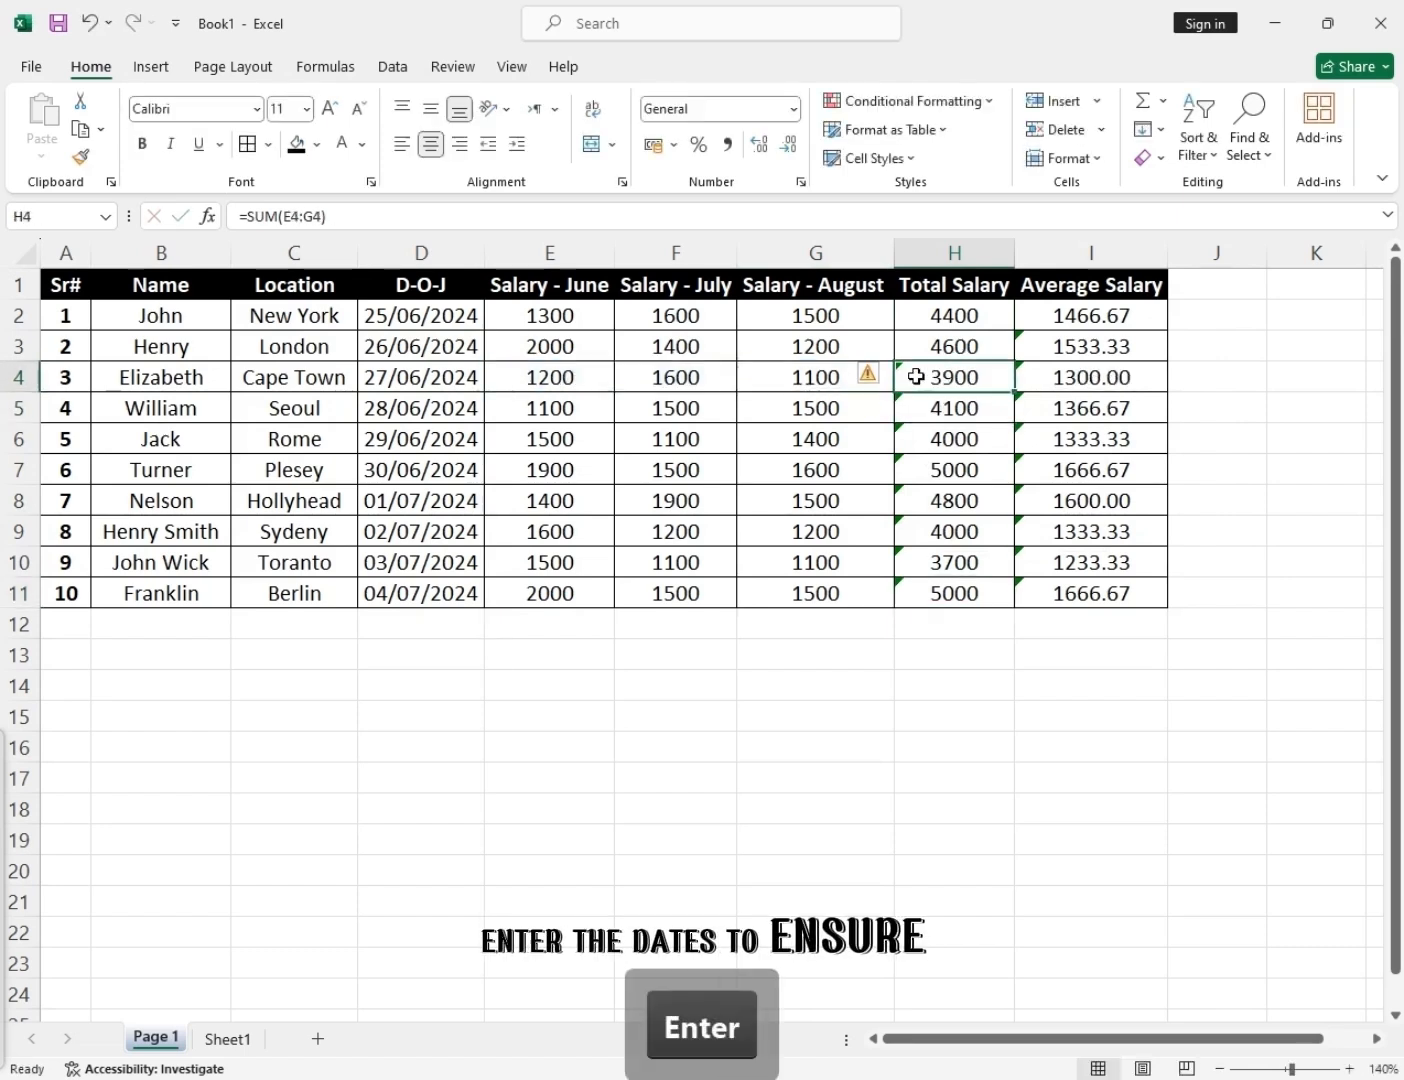
Clear the Total Salary and Average Salary values in H2:I11 and enter =SUM(E2:G2) in H2.
{"action": "left_click_drag", "start_coordinate": [927, 315], "coordinate": [1081, 590]}
{"action": "key", "text": "Delete"}
{"action": "left_click", "coordinate": [953, 322]}
{"action": "type", "text": "=Sum"}
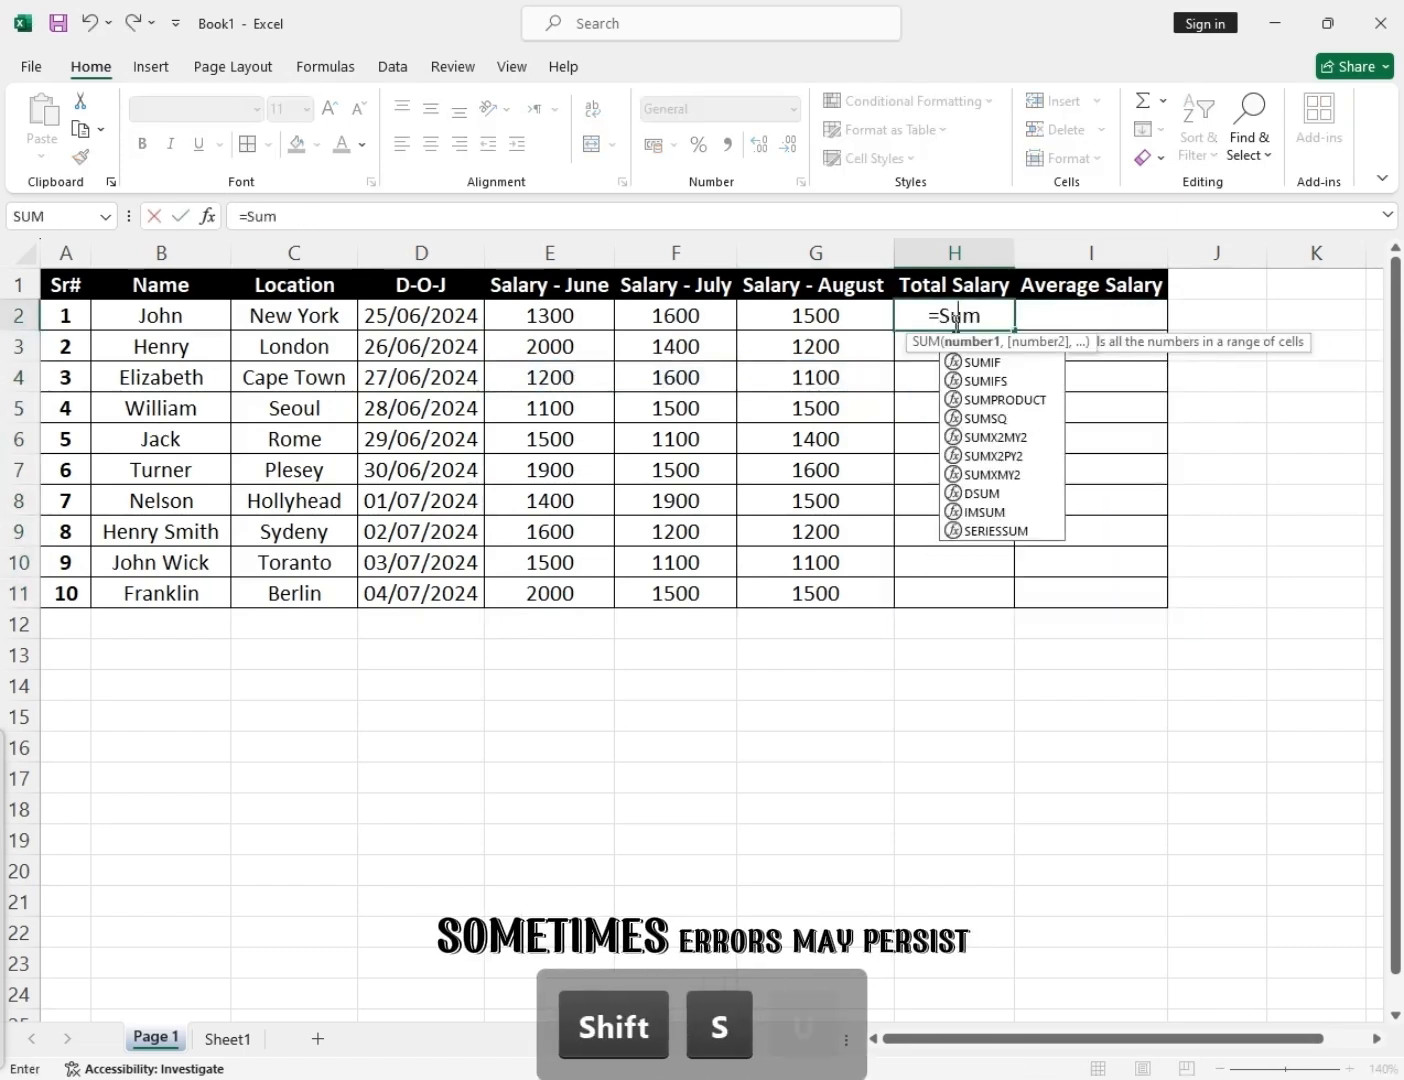
{"action": "key", "text": "Tab"}
{"action": "left_click_drag", "start_coordinate": [549, 316], "coordinate": [790, 316]}
{"action": "type", "text": ")"}
{"action": "key", "text": "Return"}
Fill the H2 total formula down the Total Salary column to the last row of the table.
{"action": "left_click", "coordinate": [932, 322]}
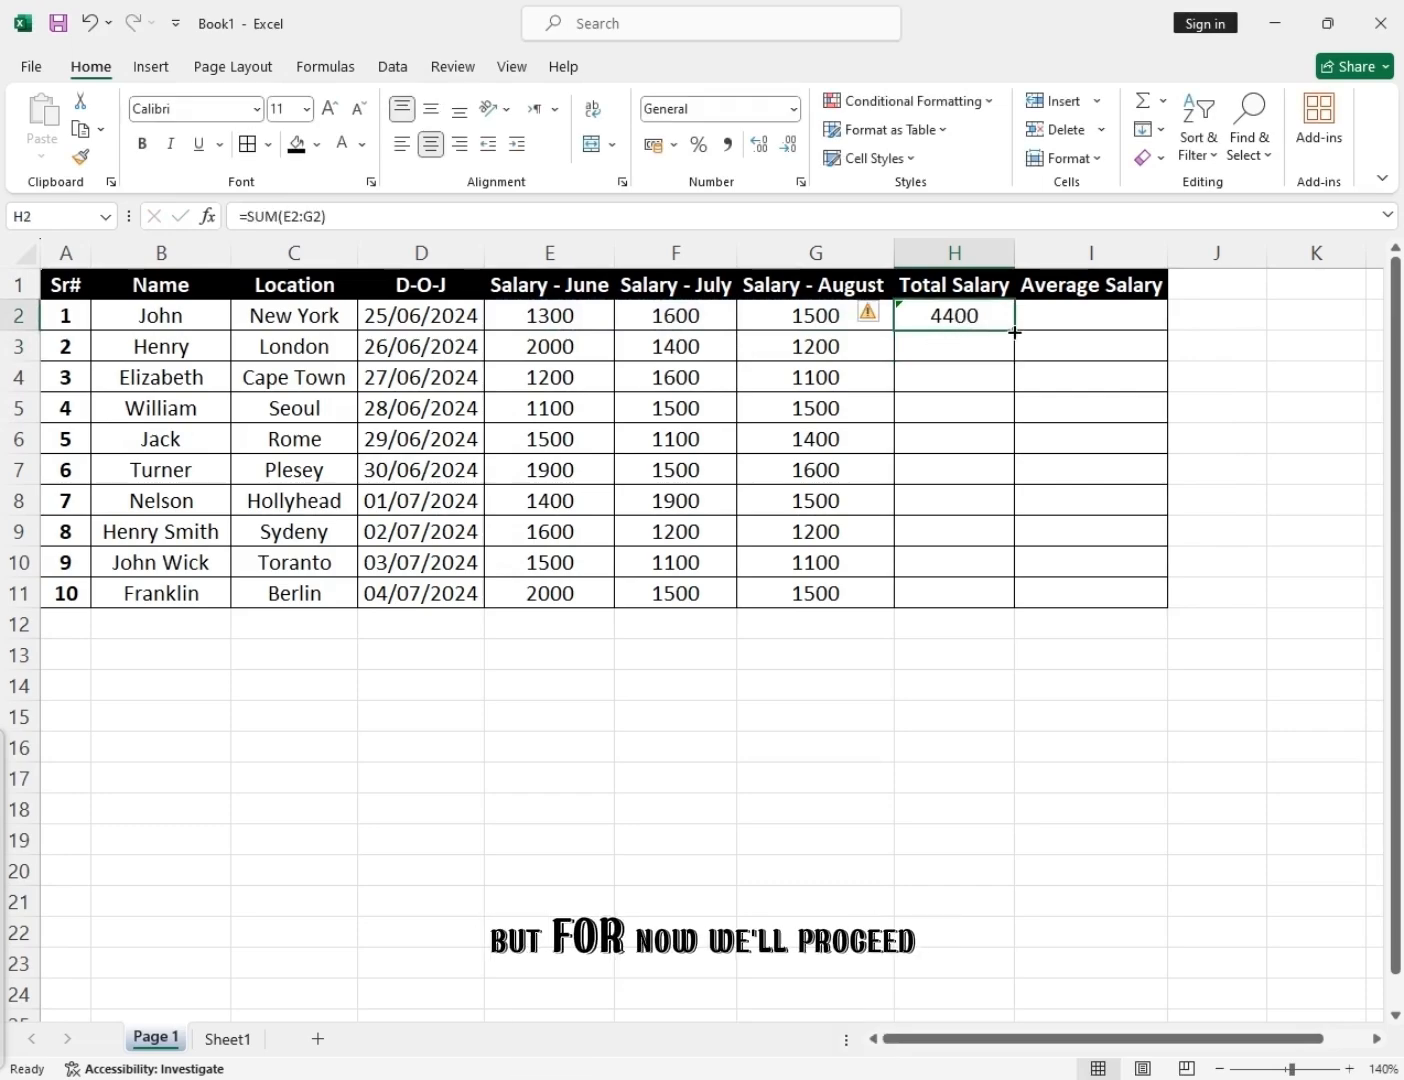
{"action": "double_click", "coordinate": [1013, 331]}
{"action": "left_click", "coordinate": [869, 312]}
{"action": "key", "text": "Escape"}
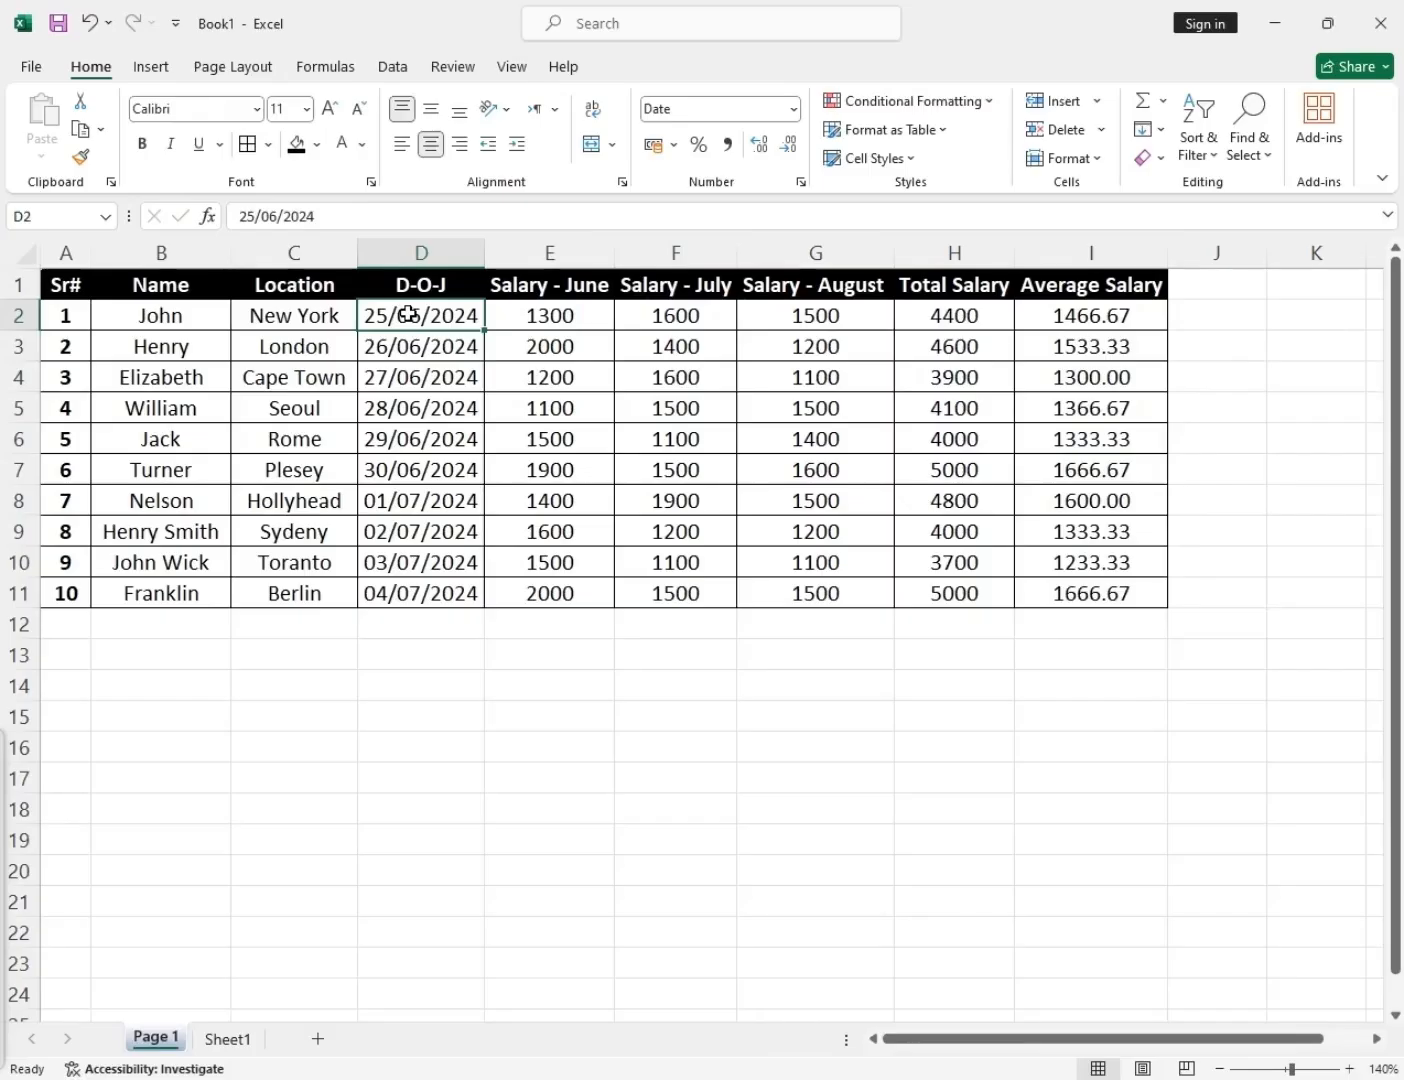
Format the dates in D2:D11 with the 14-Mar-2012 date type and autofit the D-O-J column's width.
{"action": "left_click_drag", "start_coordinate": [407, 316], "coordinate": [390, 585]}
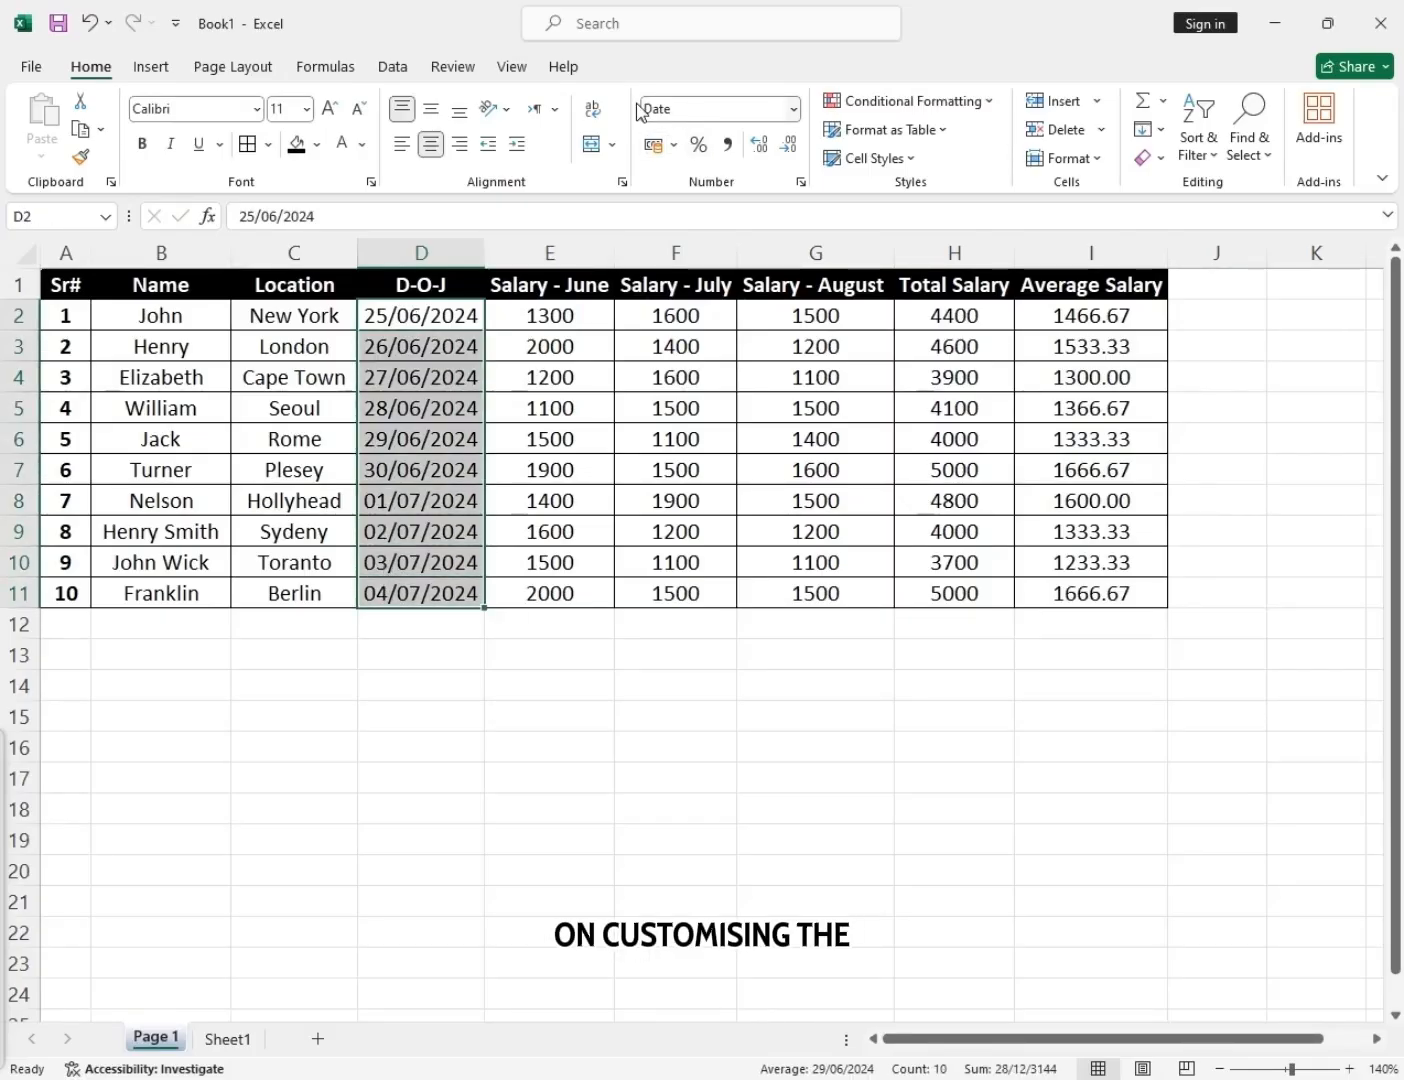
{"action": "left_click", "coordinate": [794, 109]}
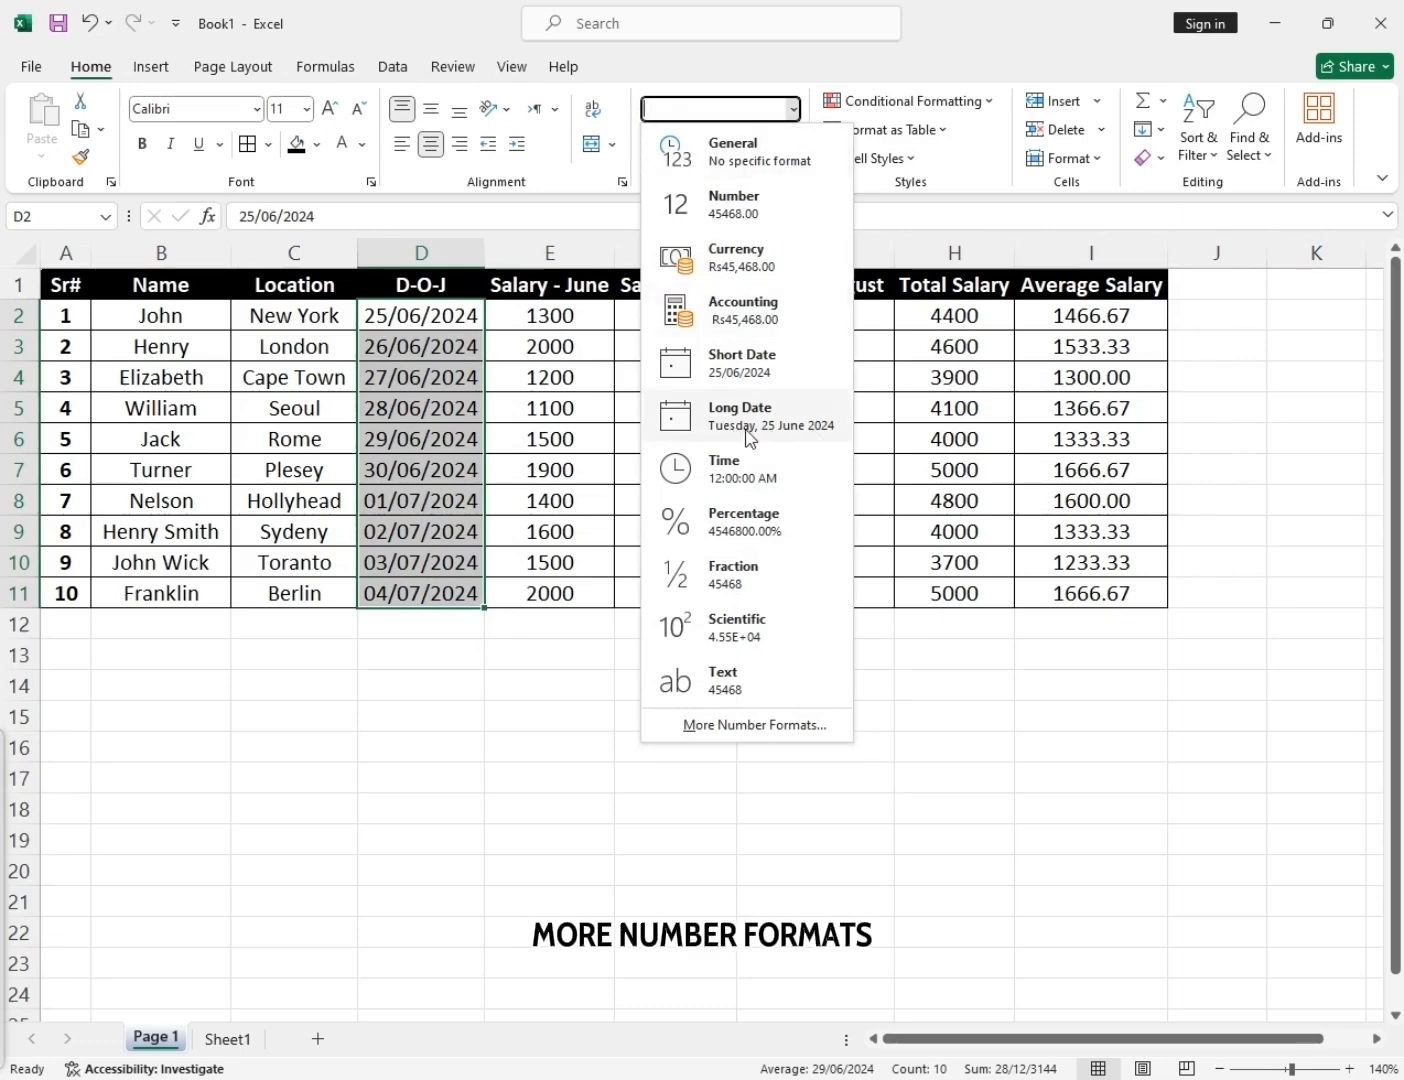
{"action": "left_click", "coordinate": [721, 724]}
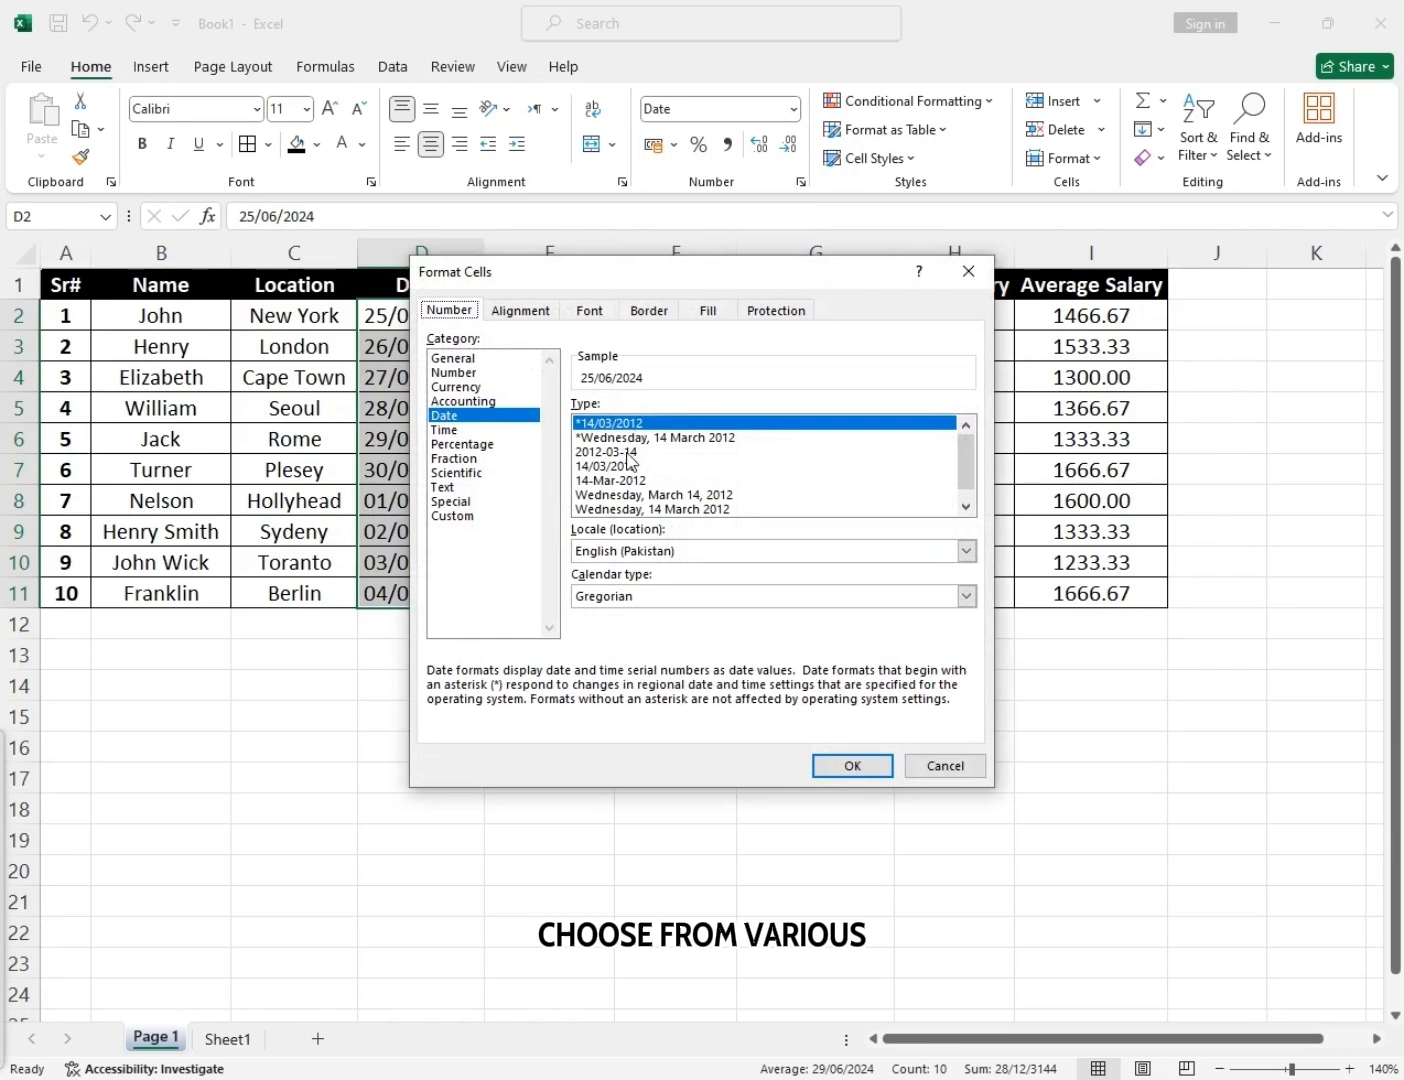
{"action": "scroll", "coordinate": [628, 459], "scroll_direction": "down", "scroll_amount": 1}
{"action": "scroll", "coordinate": [638, 498], "scroll_direction": "up", "scroll_amount": 1}
{"action": "scroll", "coordinate": [638, 493], "scroll_direction": "down", "scroll_amount": 1}
{"action": "scroll", "coordinate": [637, 484], "scroll_direction": "up", "scroll_amount": 1}
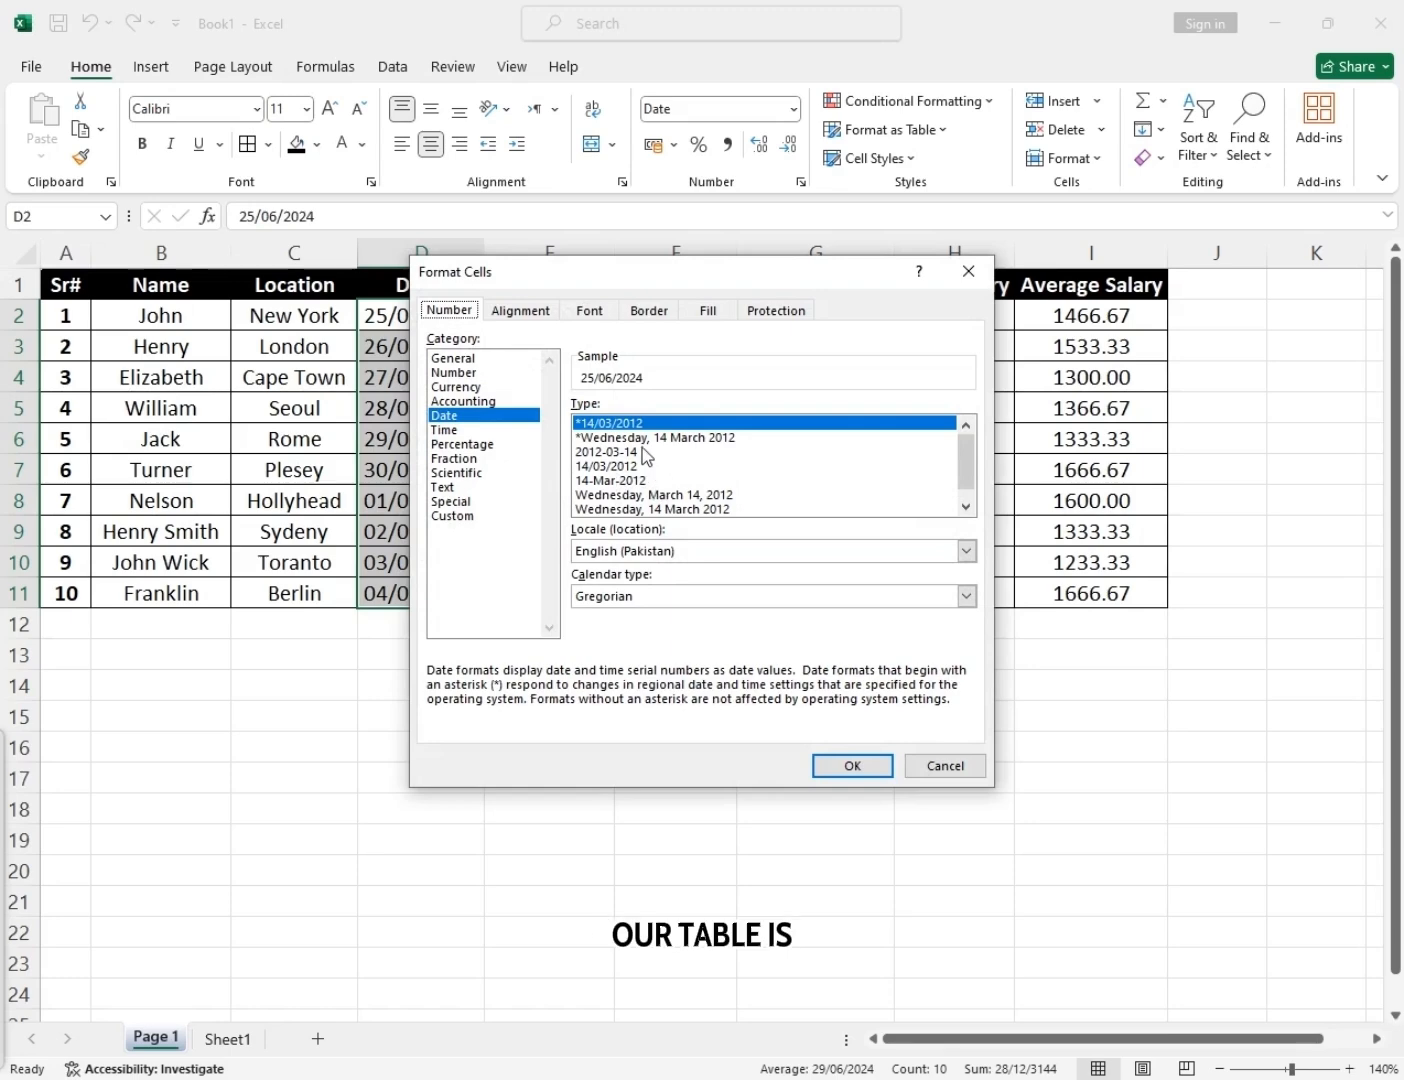
{"action": "left_click", "coordinate": [625, 480]}
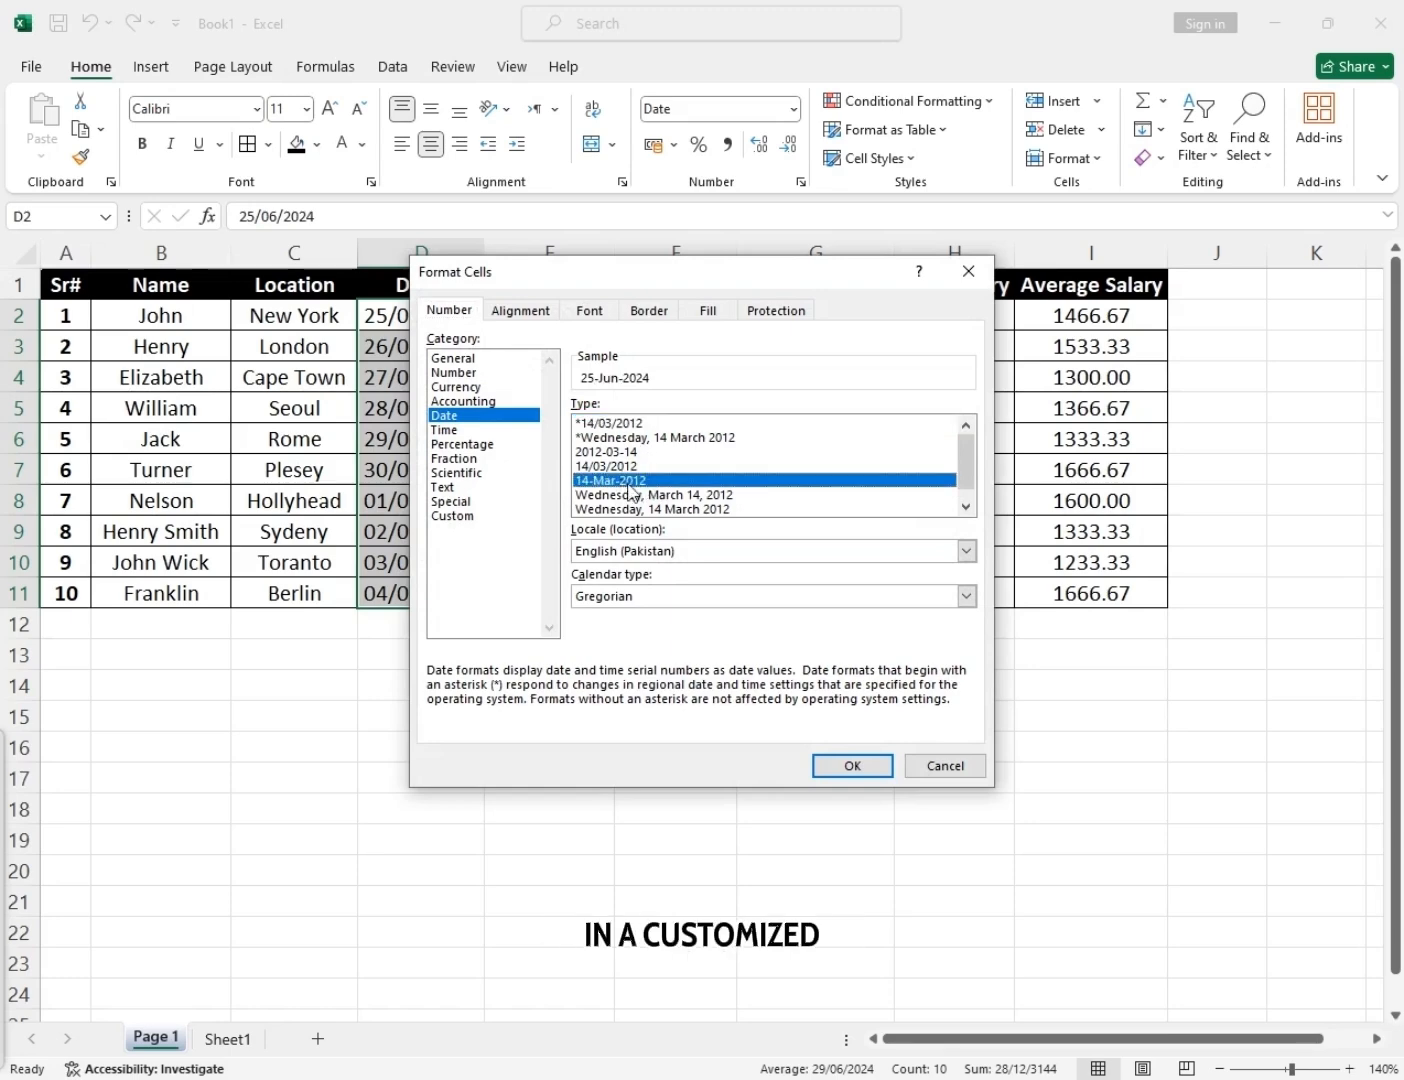
{"action": "left_click", "coordinate": [850, 765]}
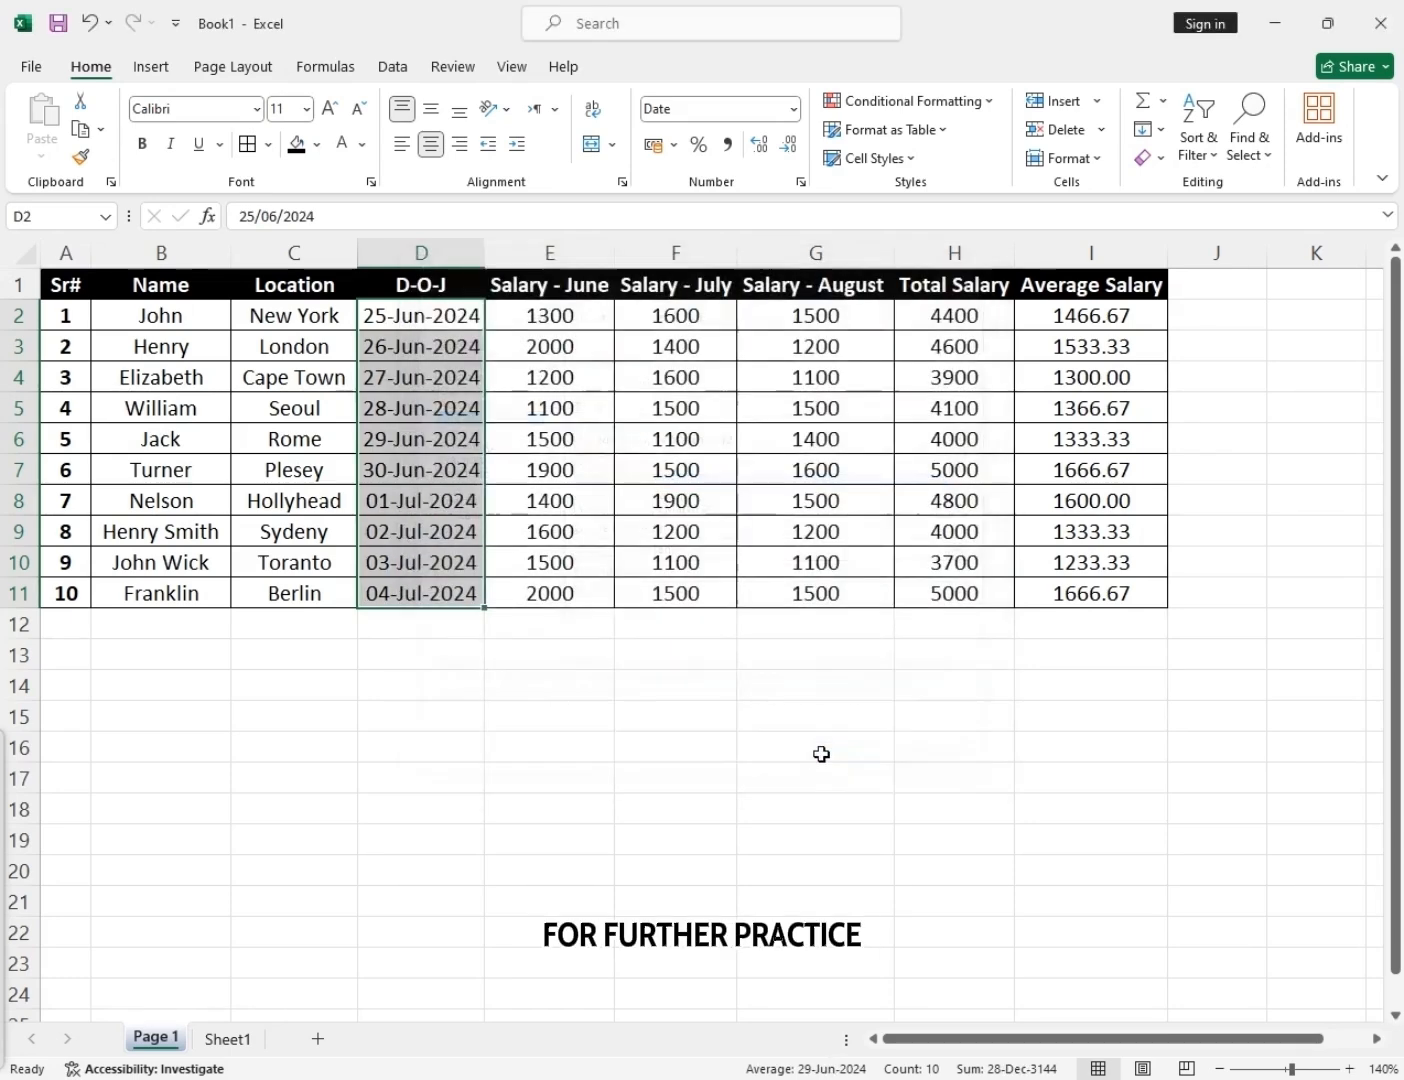
{"action": "double_click", "coordinate": [486, 258]}
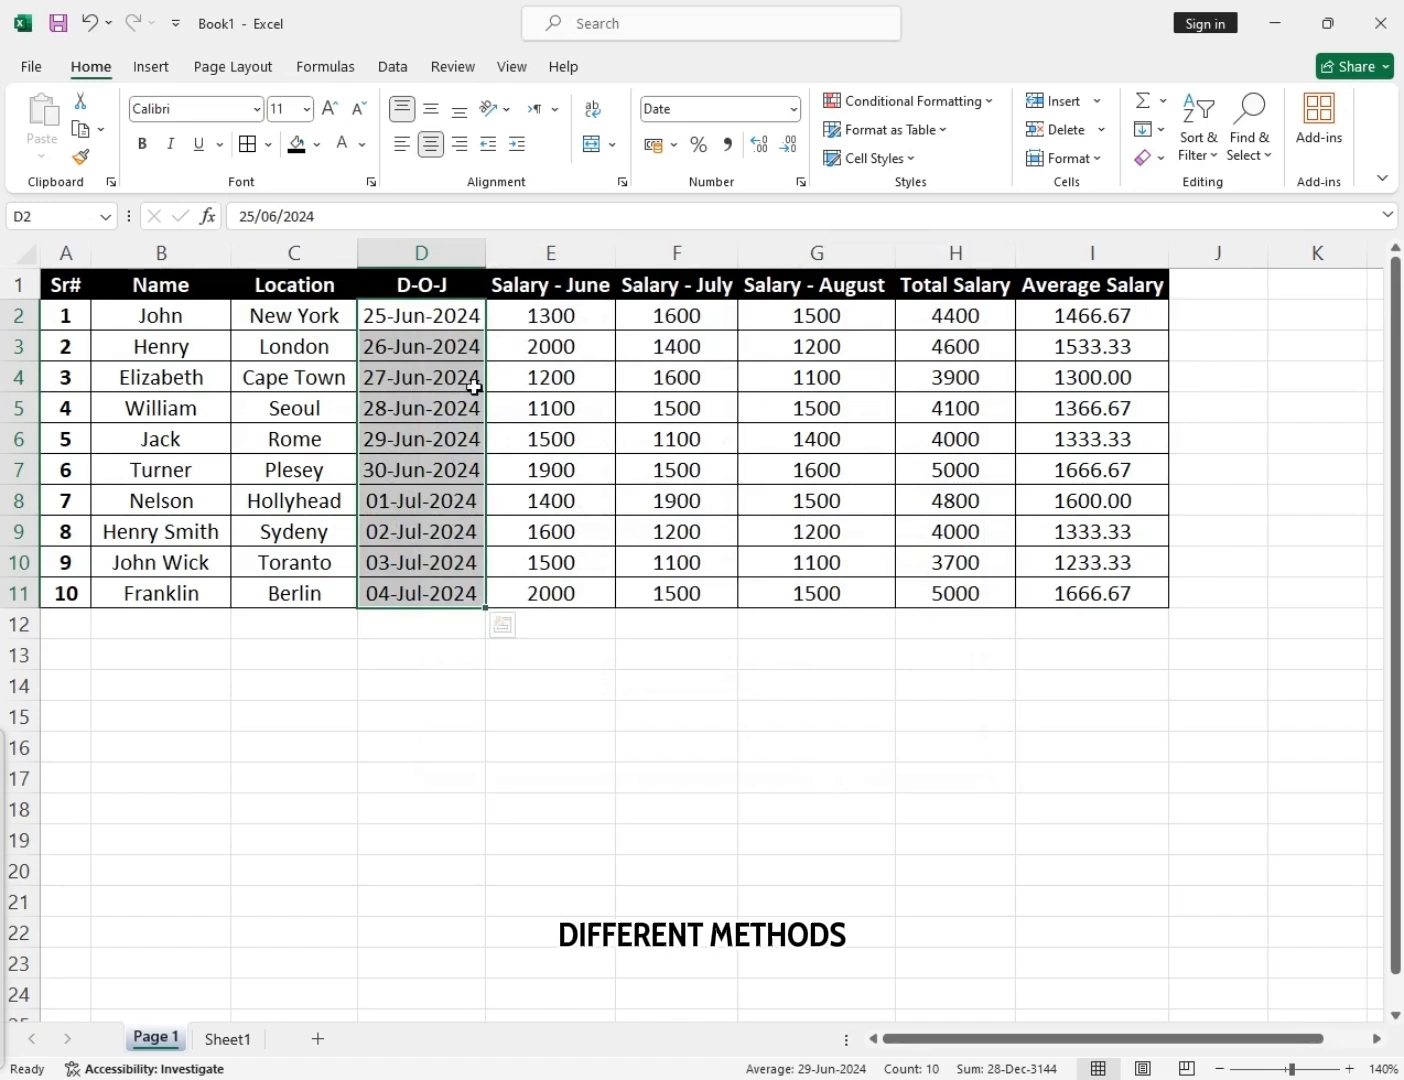
{"action": "left_click", "coordinate": [473, 379]}
{"action": "left_click", "coordinate": [436, 502]}
{"action": "left_click", "coordinate": [334, 567]}
{"action": "left_click", "coordinate": [164, 528]}
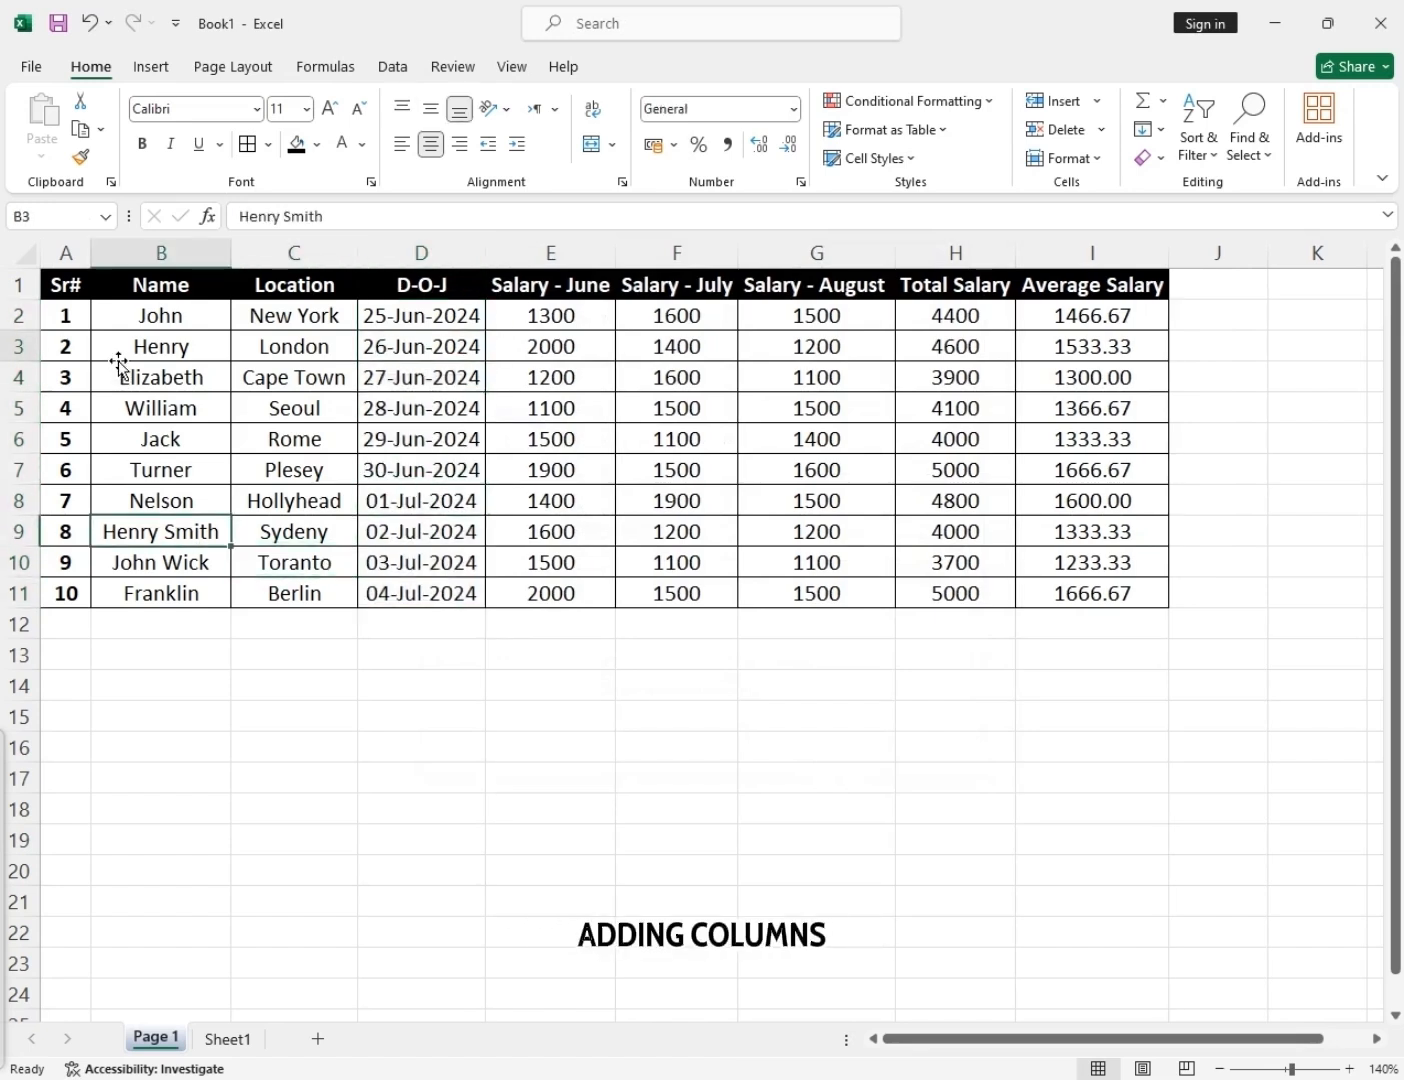
{"action": "left_click", "coordinate": [118, 352]}
{"action": "left_click", "coordinate": [466, 478]}
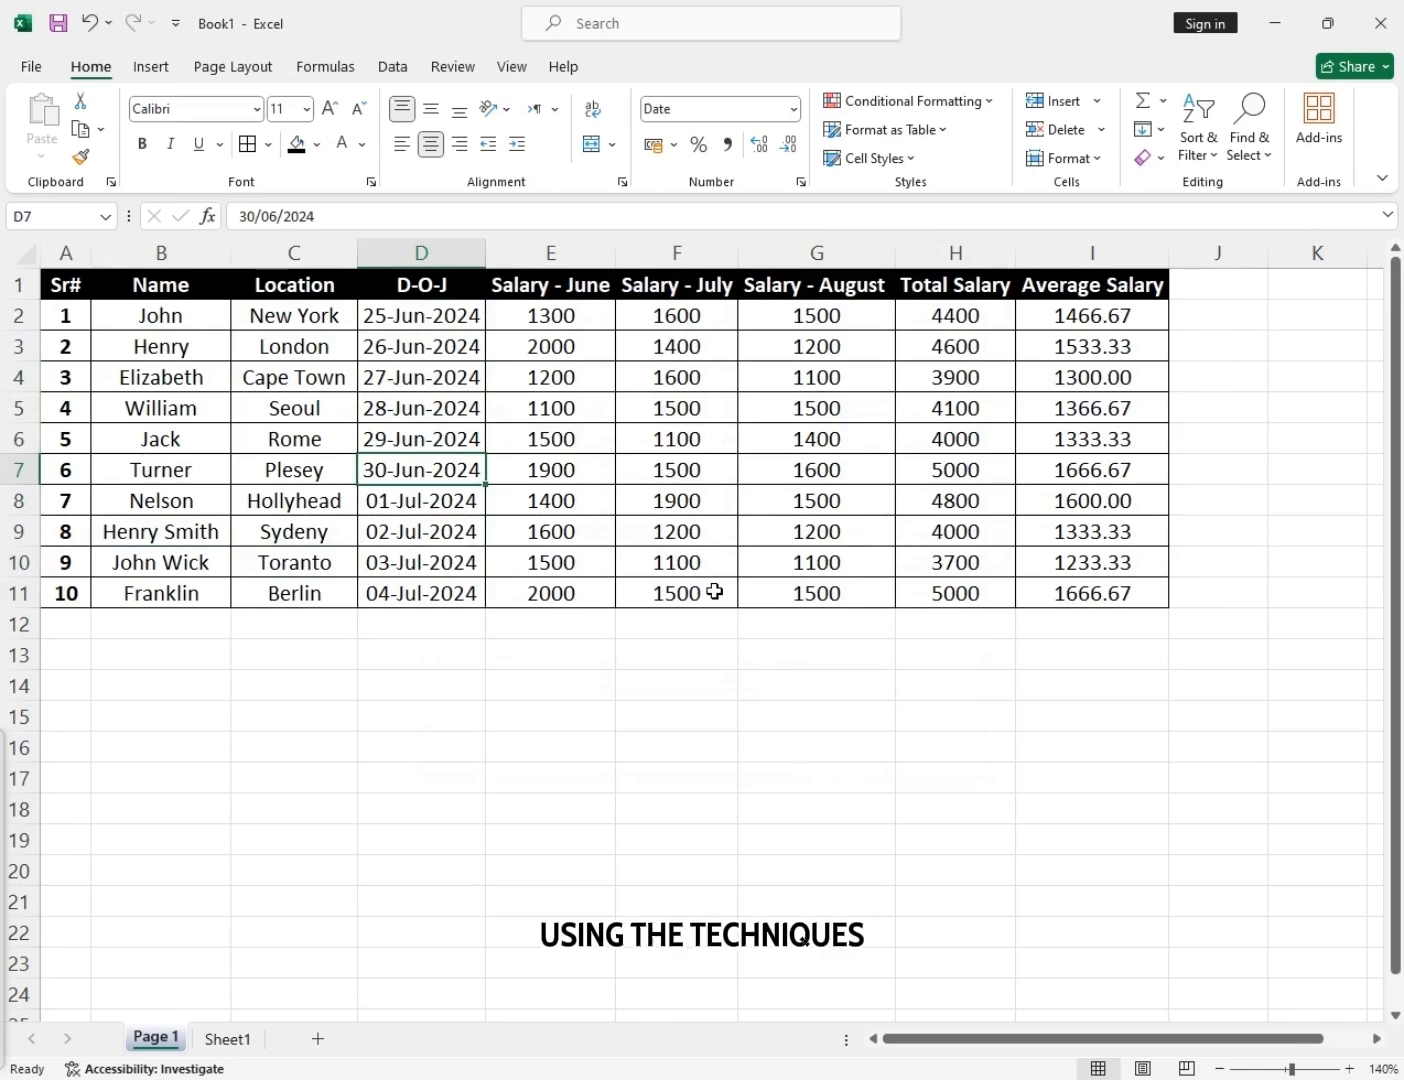
{"action": "left_click", "coordinate": [816, 499]}
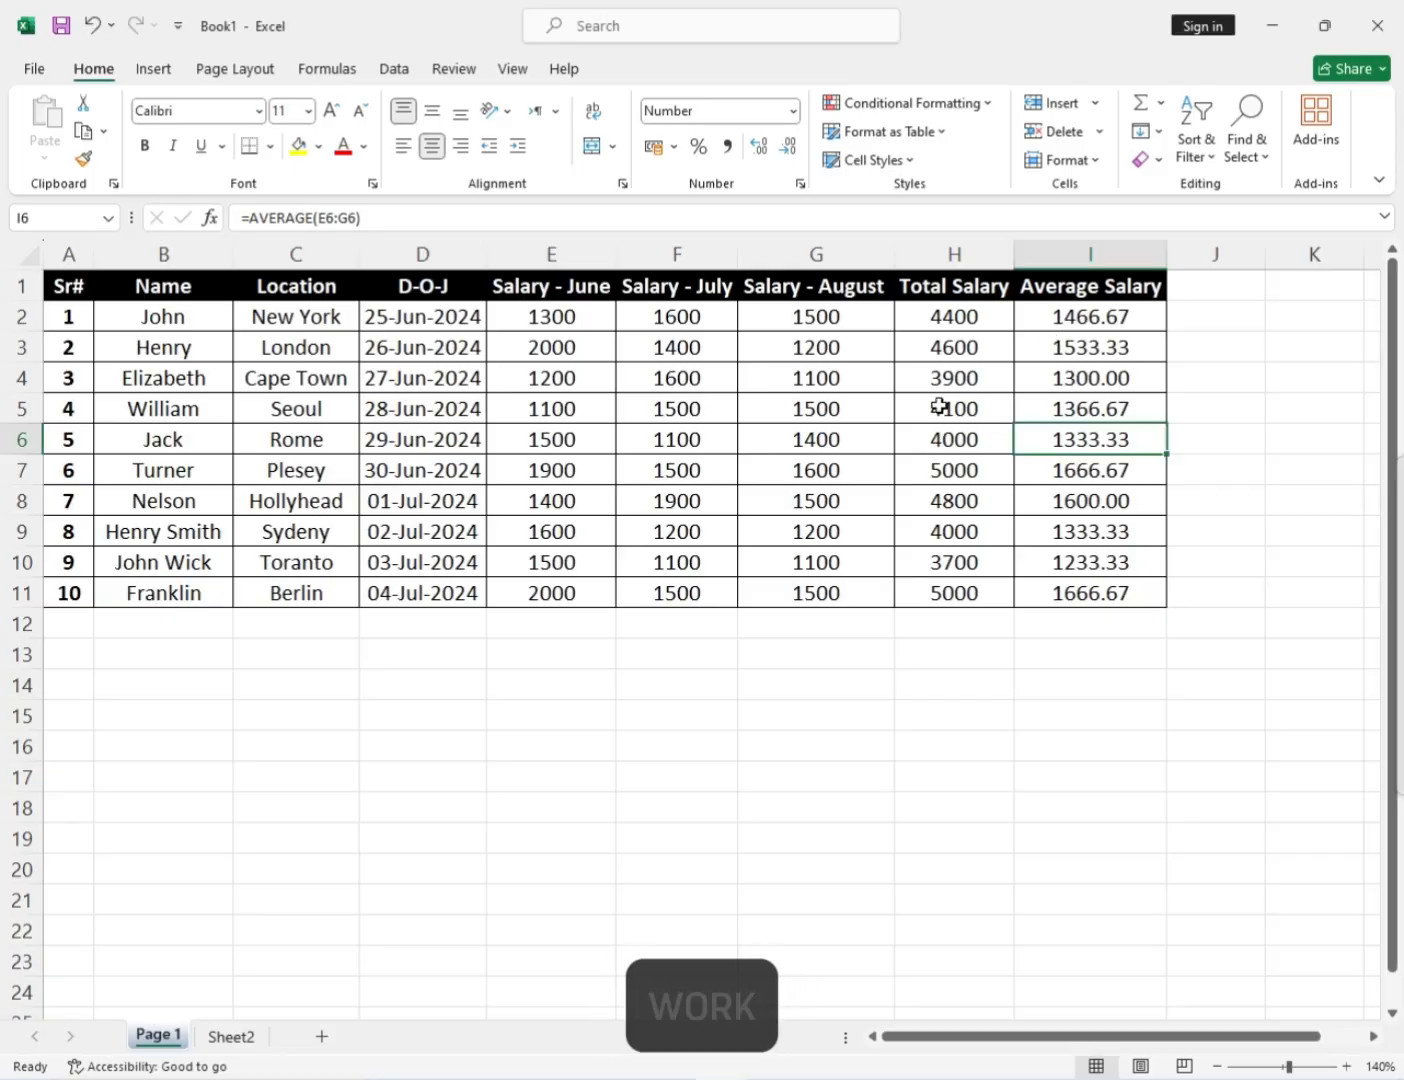
{"action": "left_click", "coordinate": [991, 318]}
{"action": "left_click", "coordinate": [815, 380]}
{"action": "left_click", "coordinate": [661, 440]}
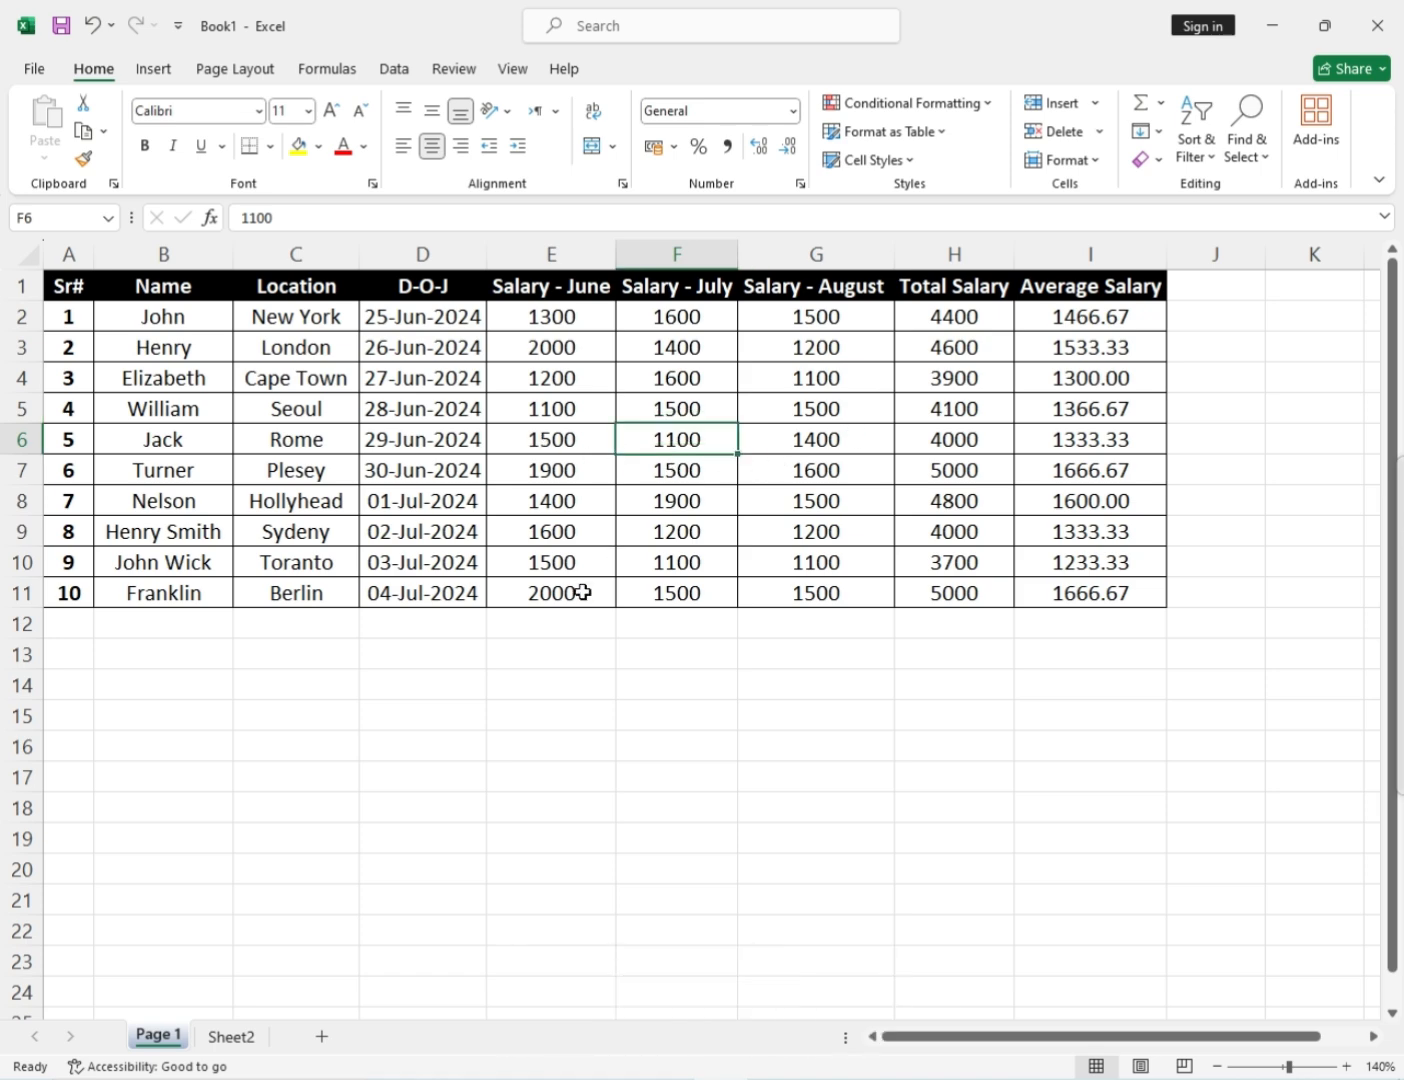
Save the workbook in the Downloads folder as an Excel Workbook named My First Project.
{"action": "key", "text": "ctrl+s"}
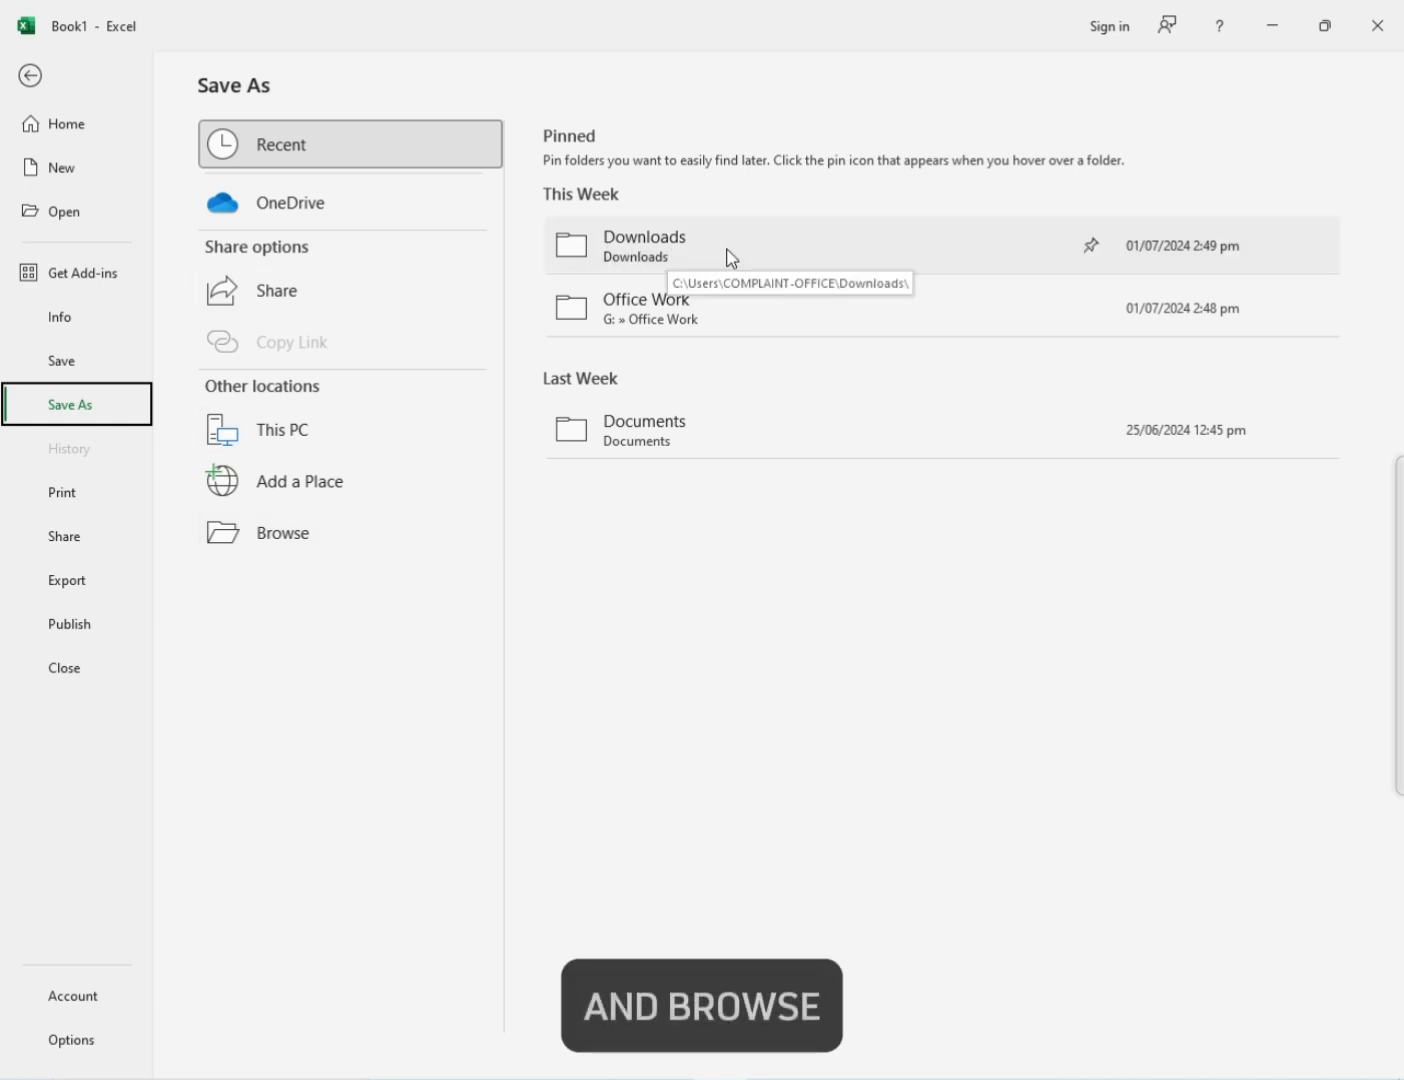
{"action": "left_click", "coordinate": [956, 239]}
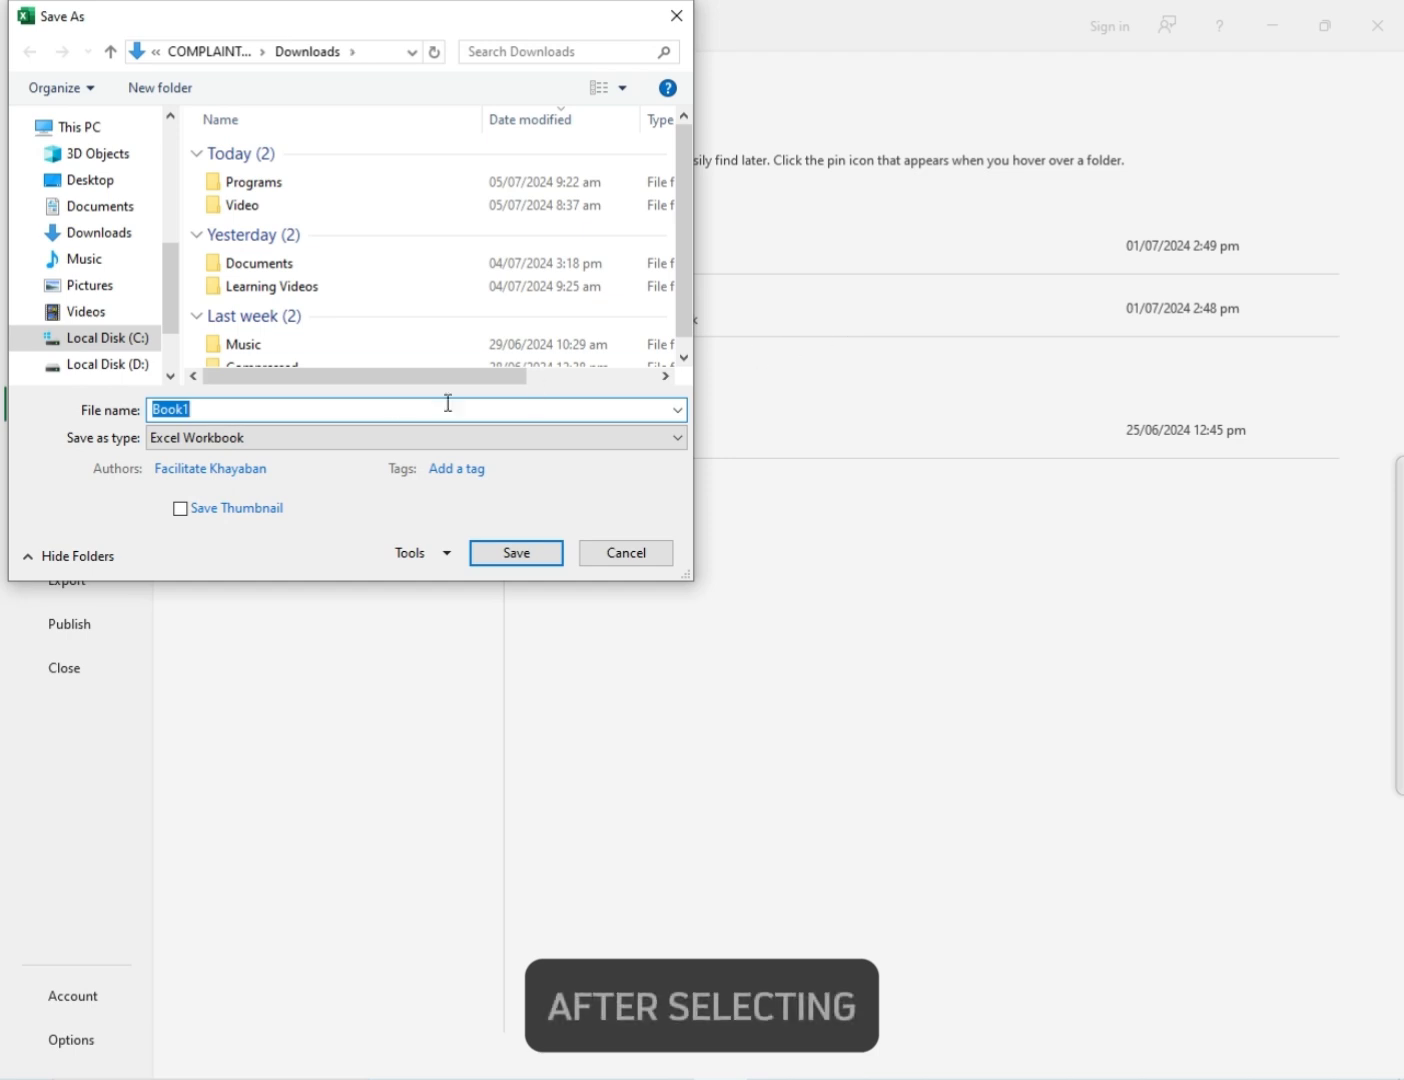
{"action": "left_click", "coordinate": [260, 440]}
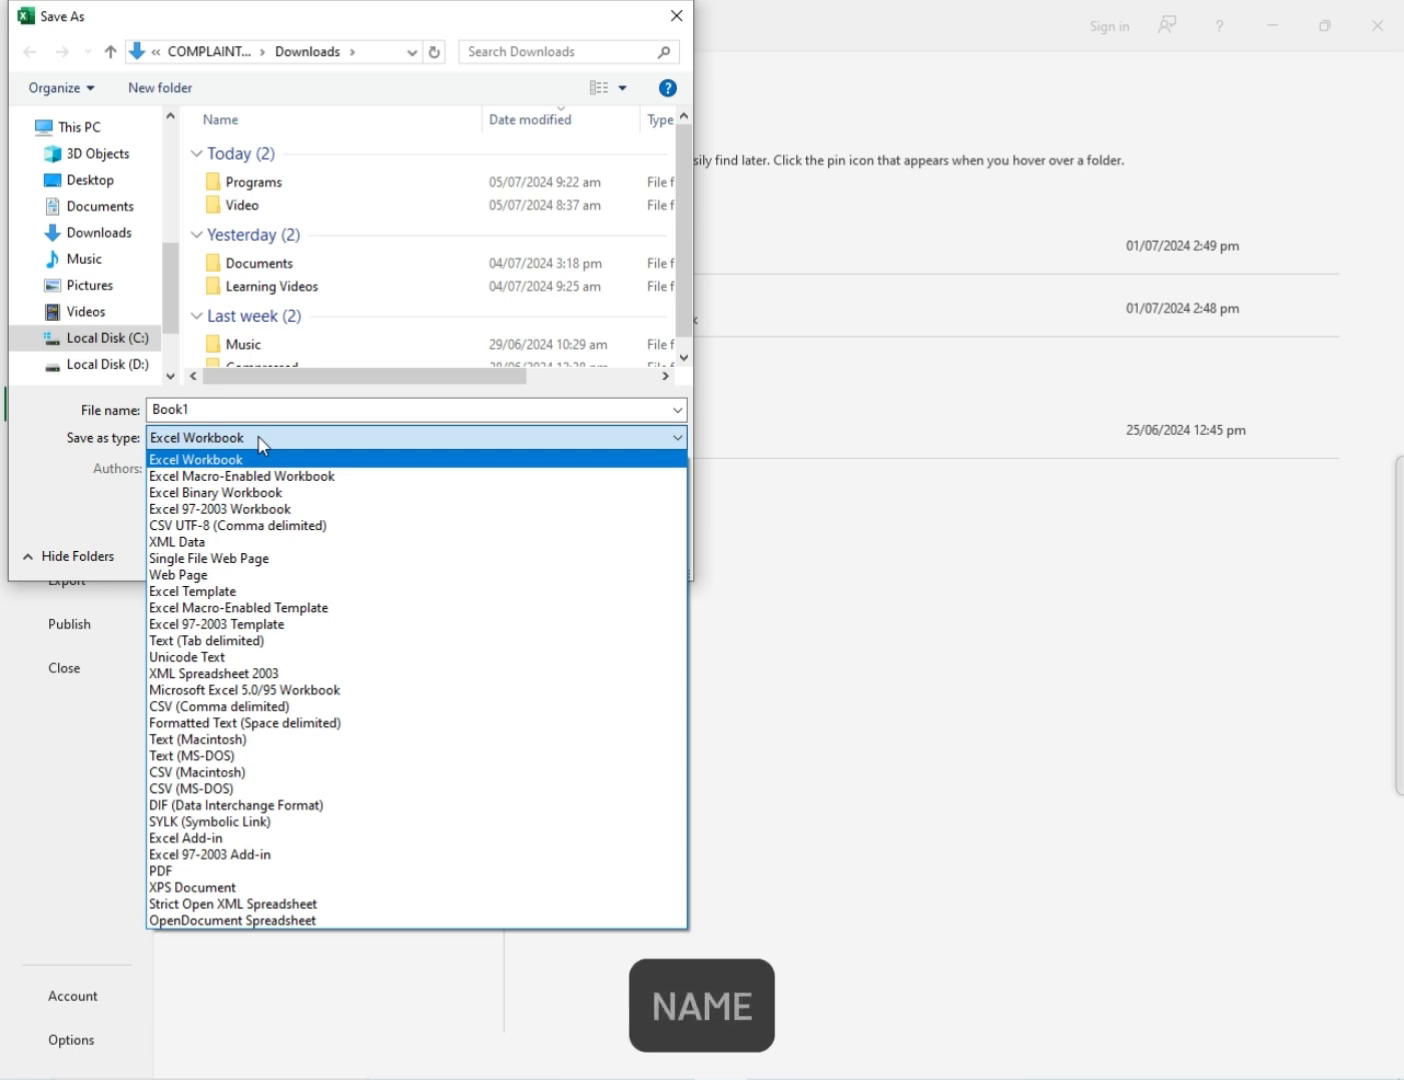
{"action": "left_click", "coordinate": [260, 440]}
{"action": "double_click", "coordinate": [200, 408]}
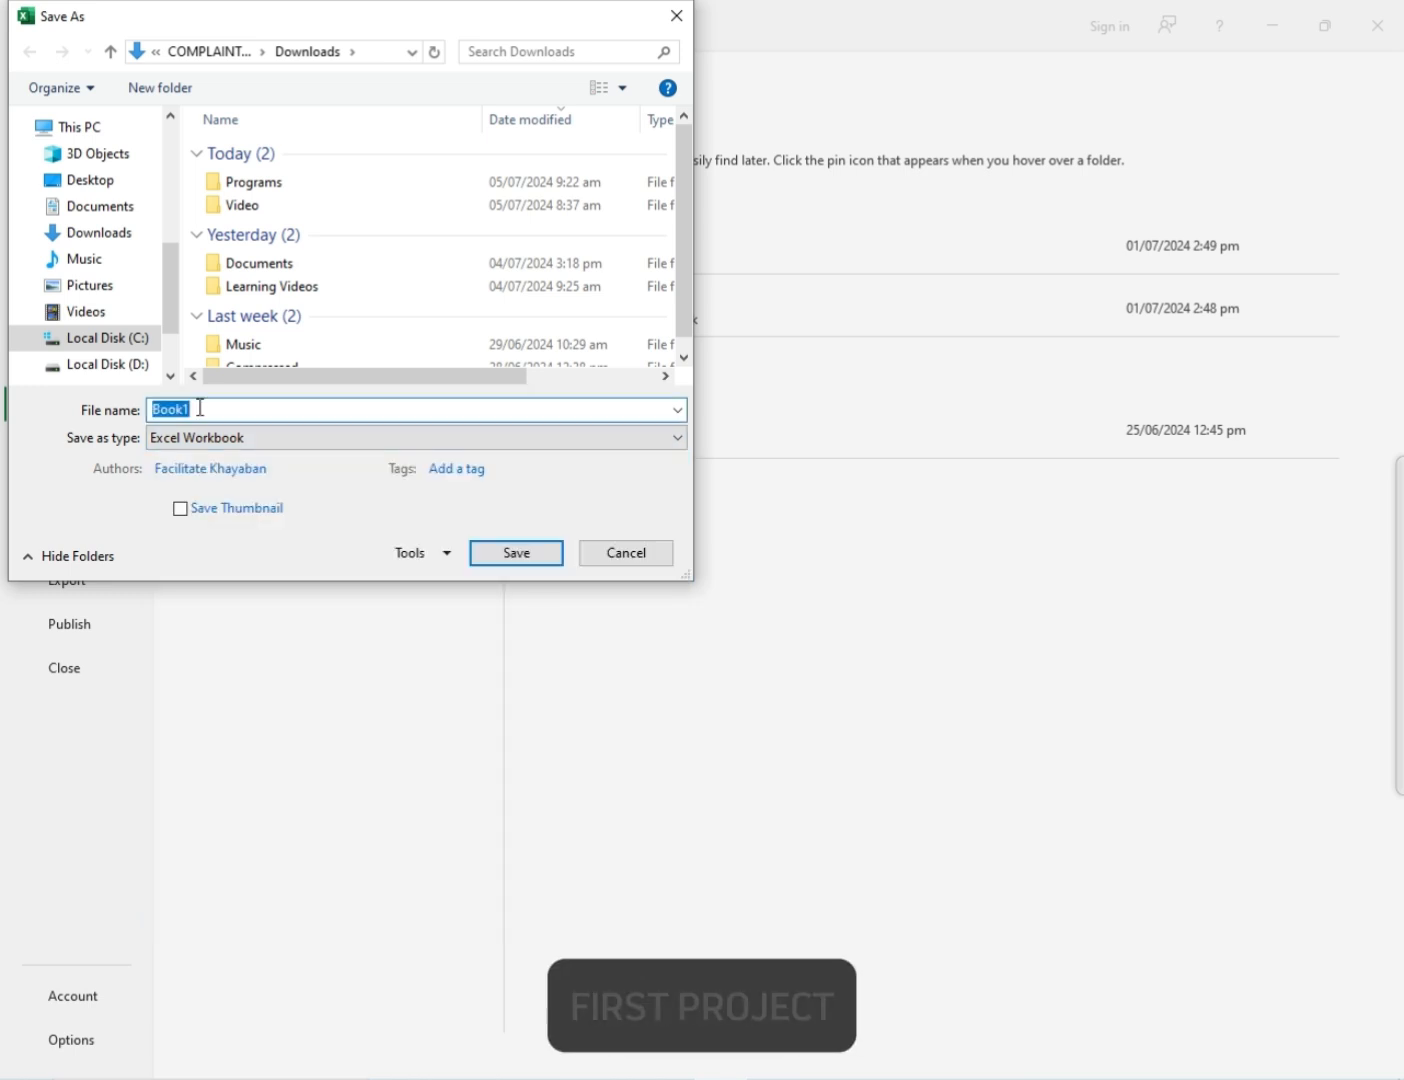
{"action": "type", "text": "My"}
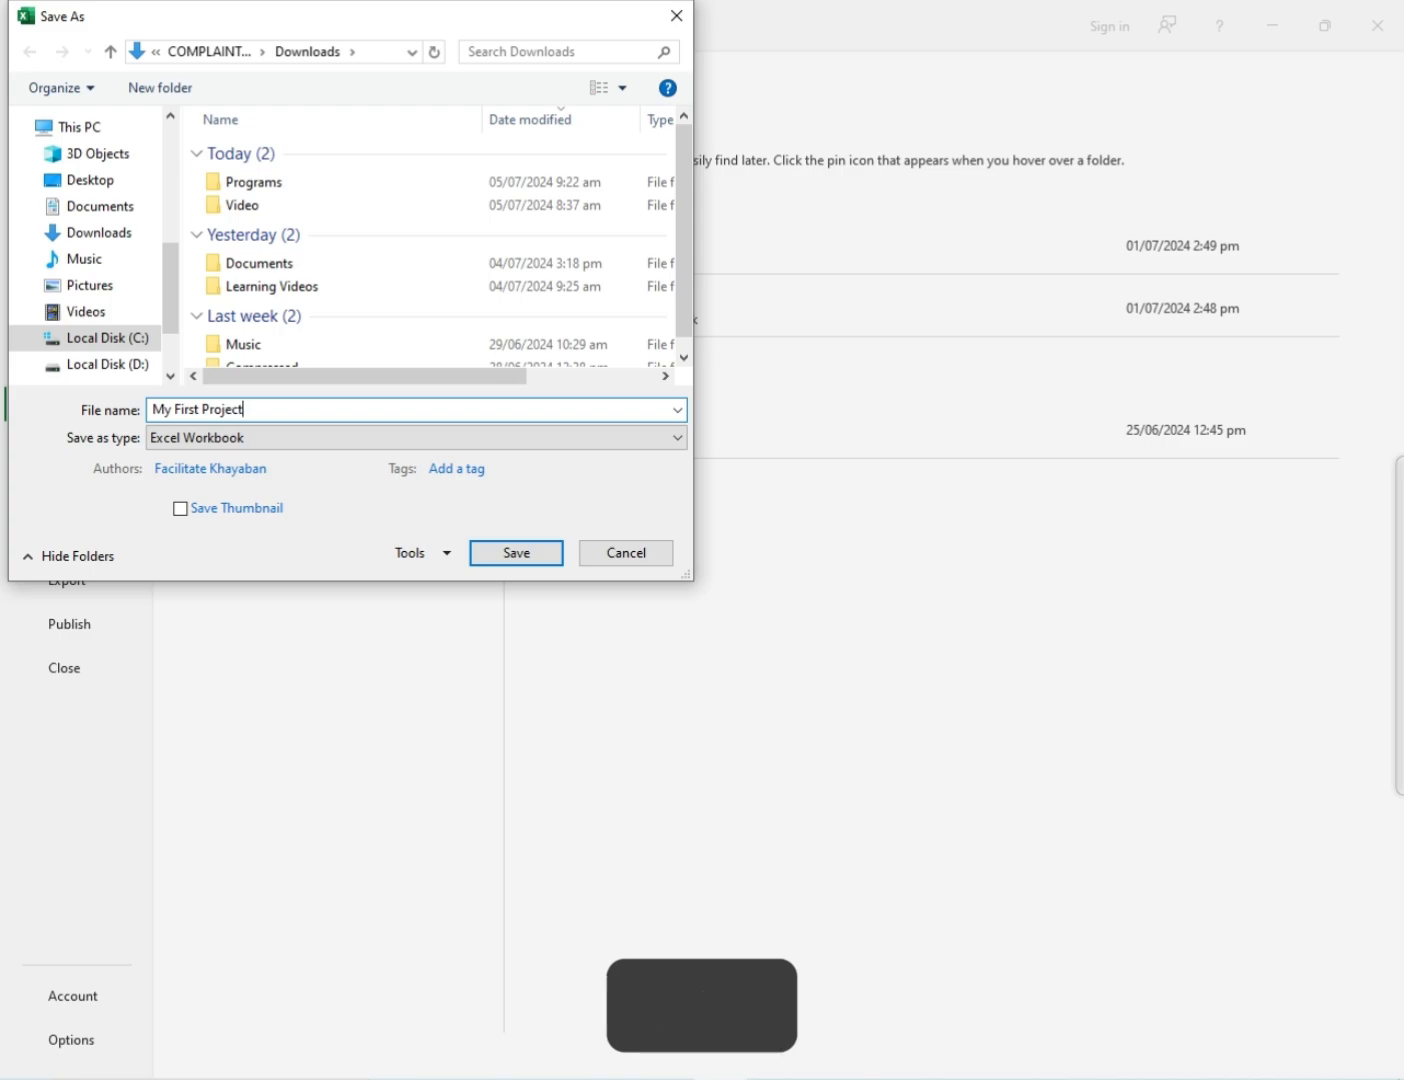
{"action": "type", "text": " First Project"}
{"action": "left_click", "coordinate": [488, 552]}
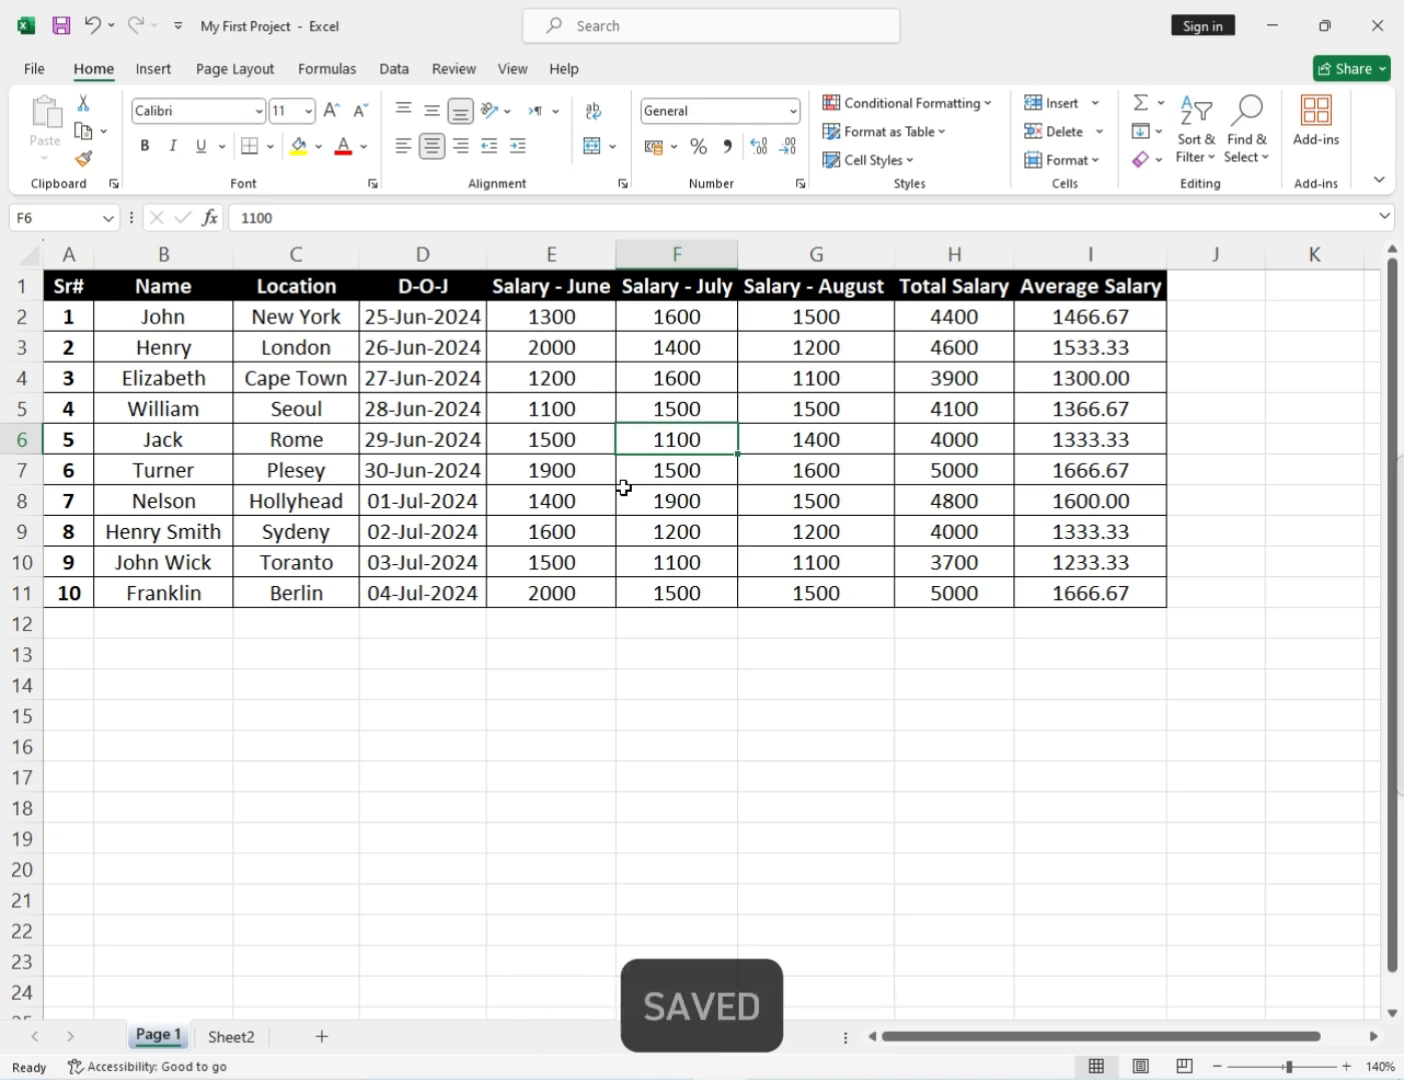
Save the workbook again under its existing name.
{"action": "left_click", "coordinate": [33, 70]}
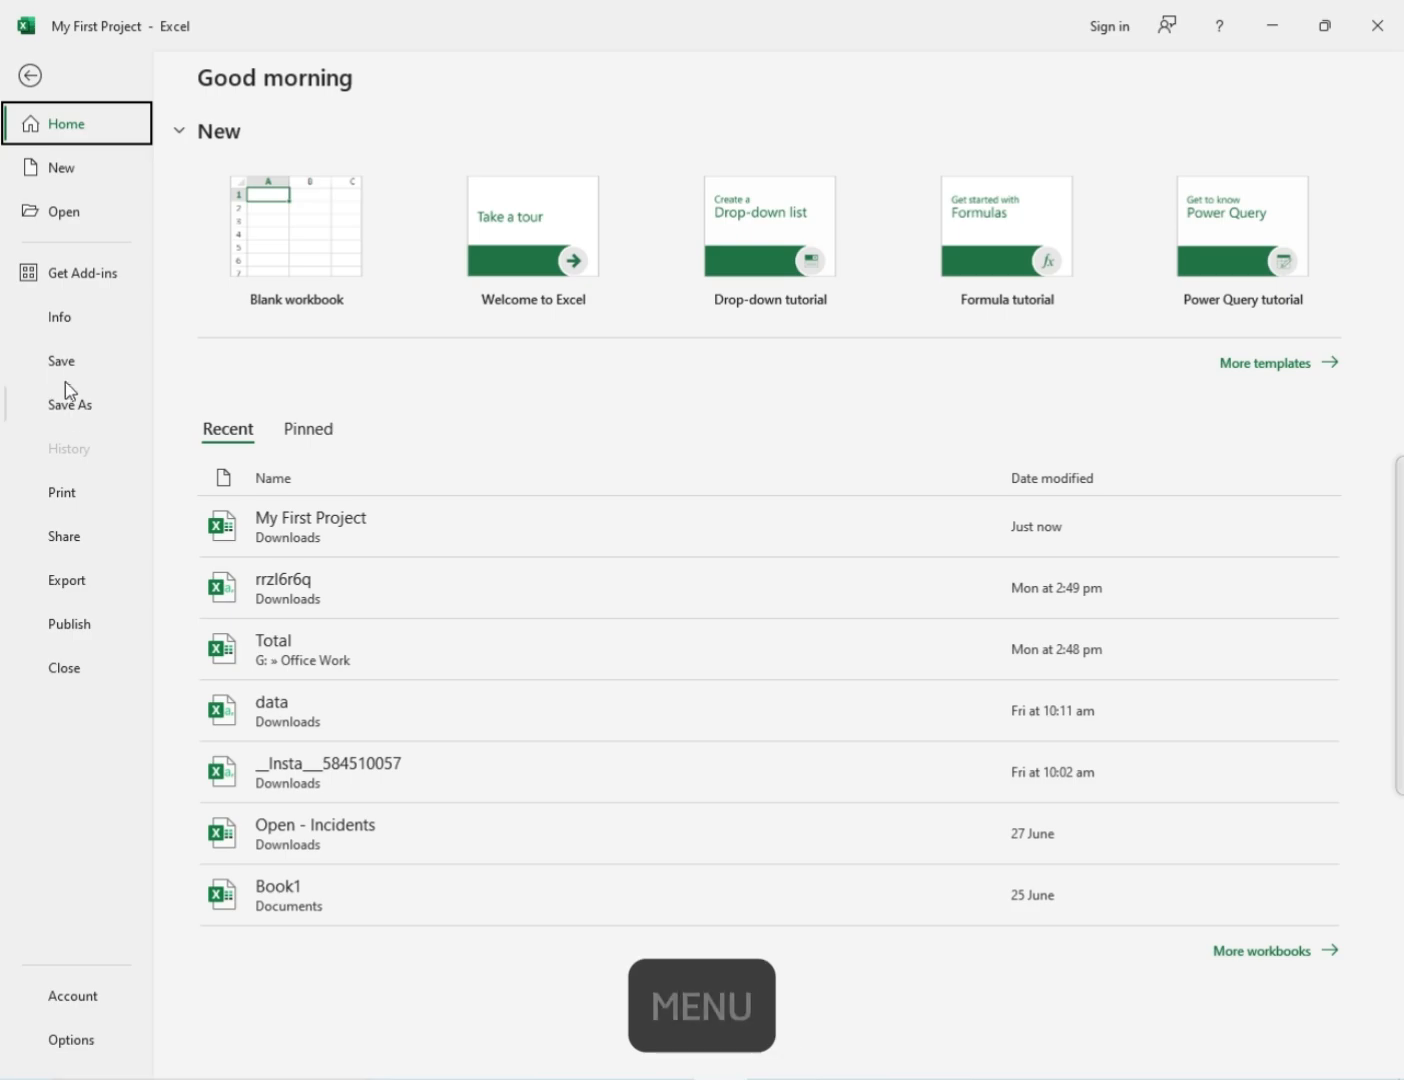
{"action": "left_click", "coordinate": [28, 367]}
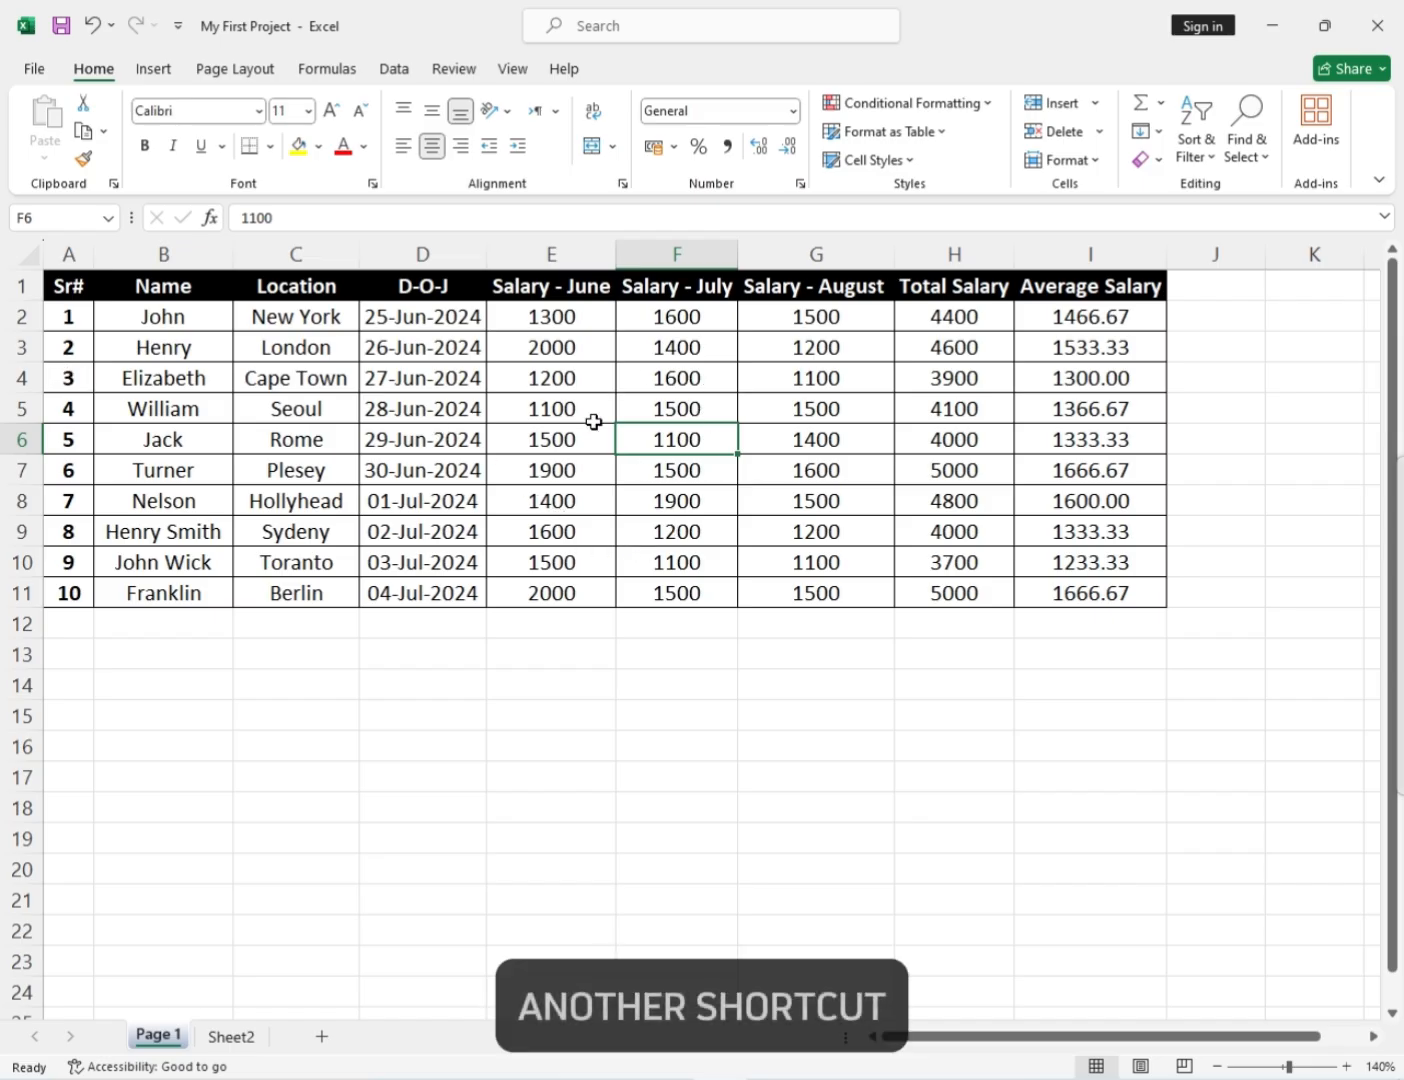
{"action": "left_click", "coordinate": [583, 475]}
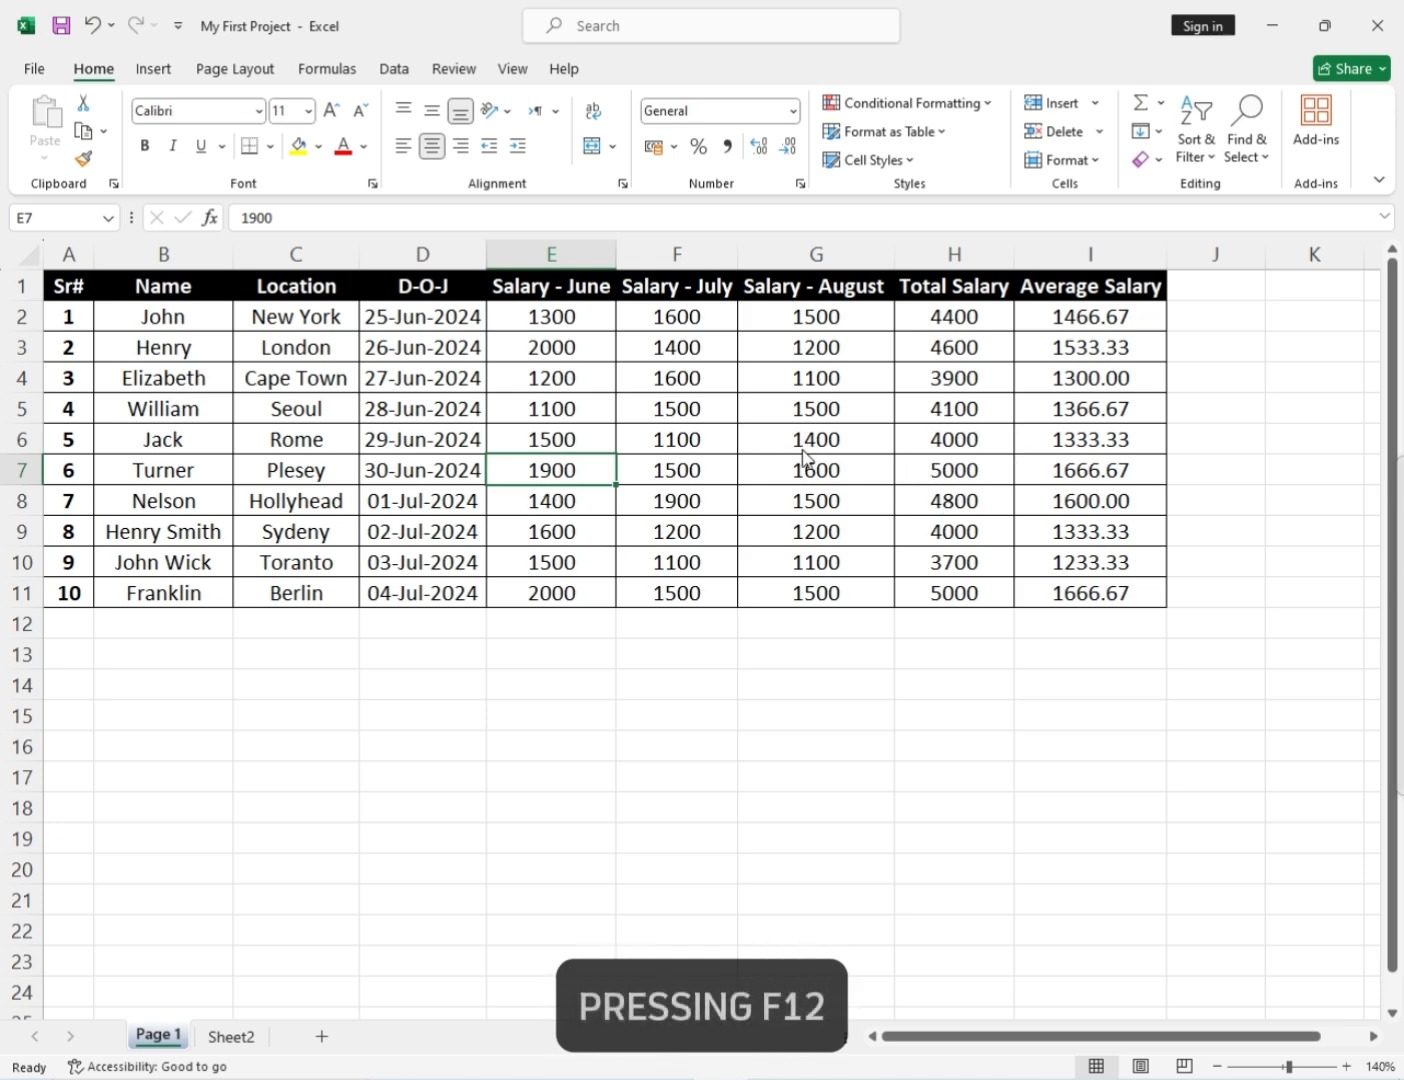
Review the file types offered by Save As for the workbook and choose Excel Workbook.
{"action": "key", "text": "F12"}
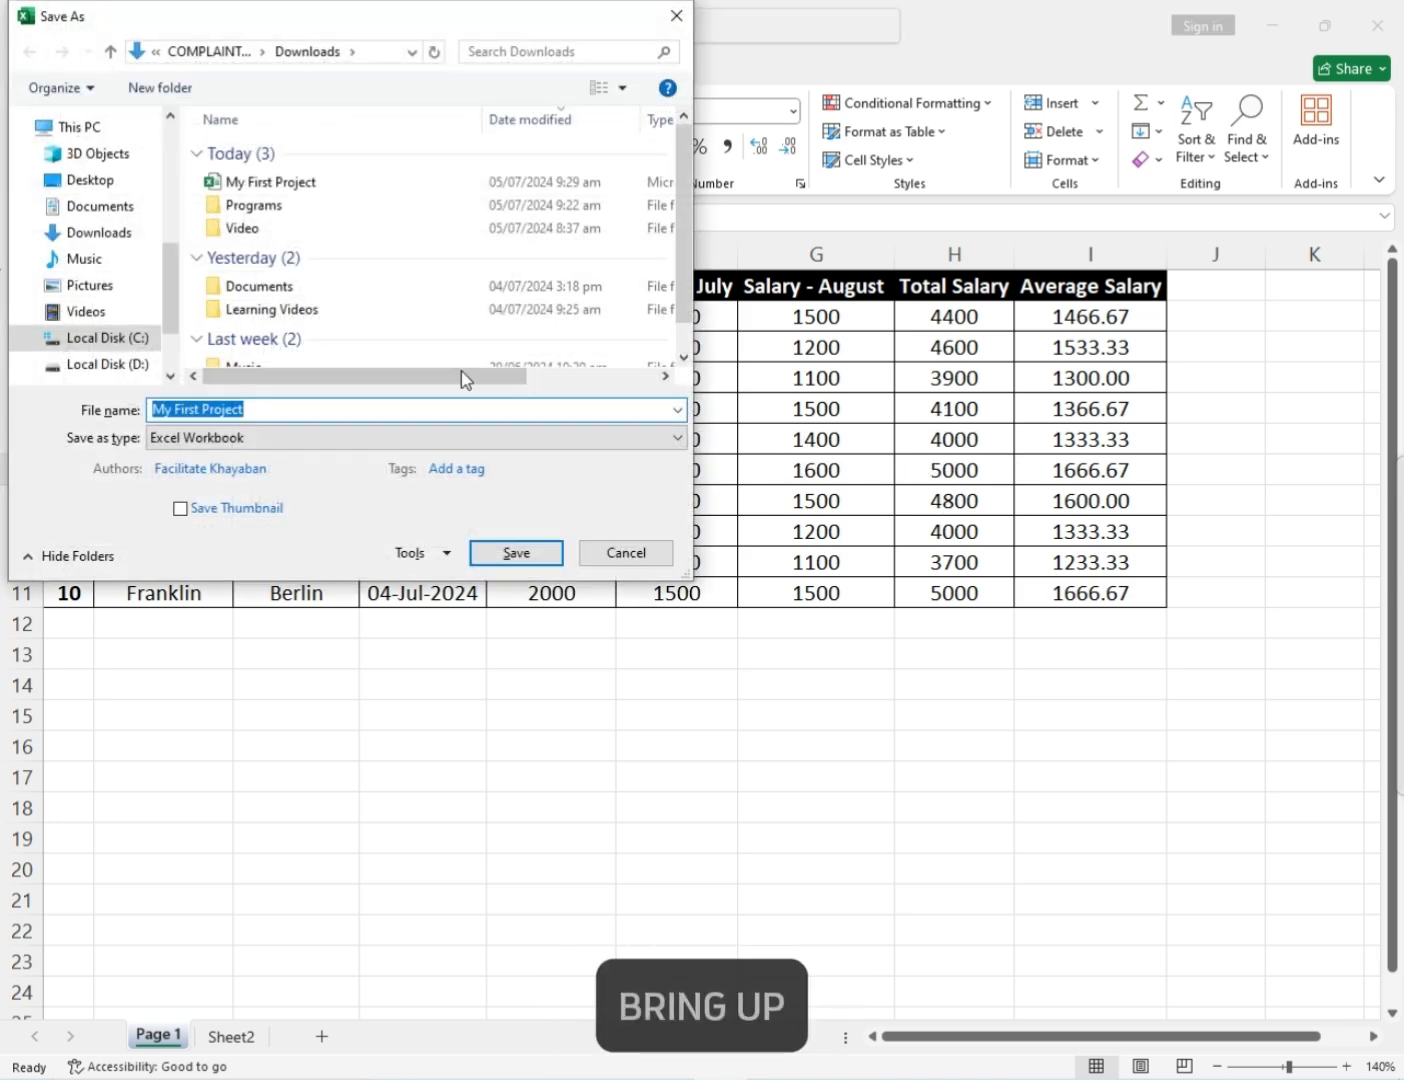
{"action": "left_click", "coordinate": [353, 439]}
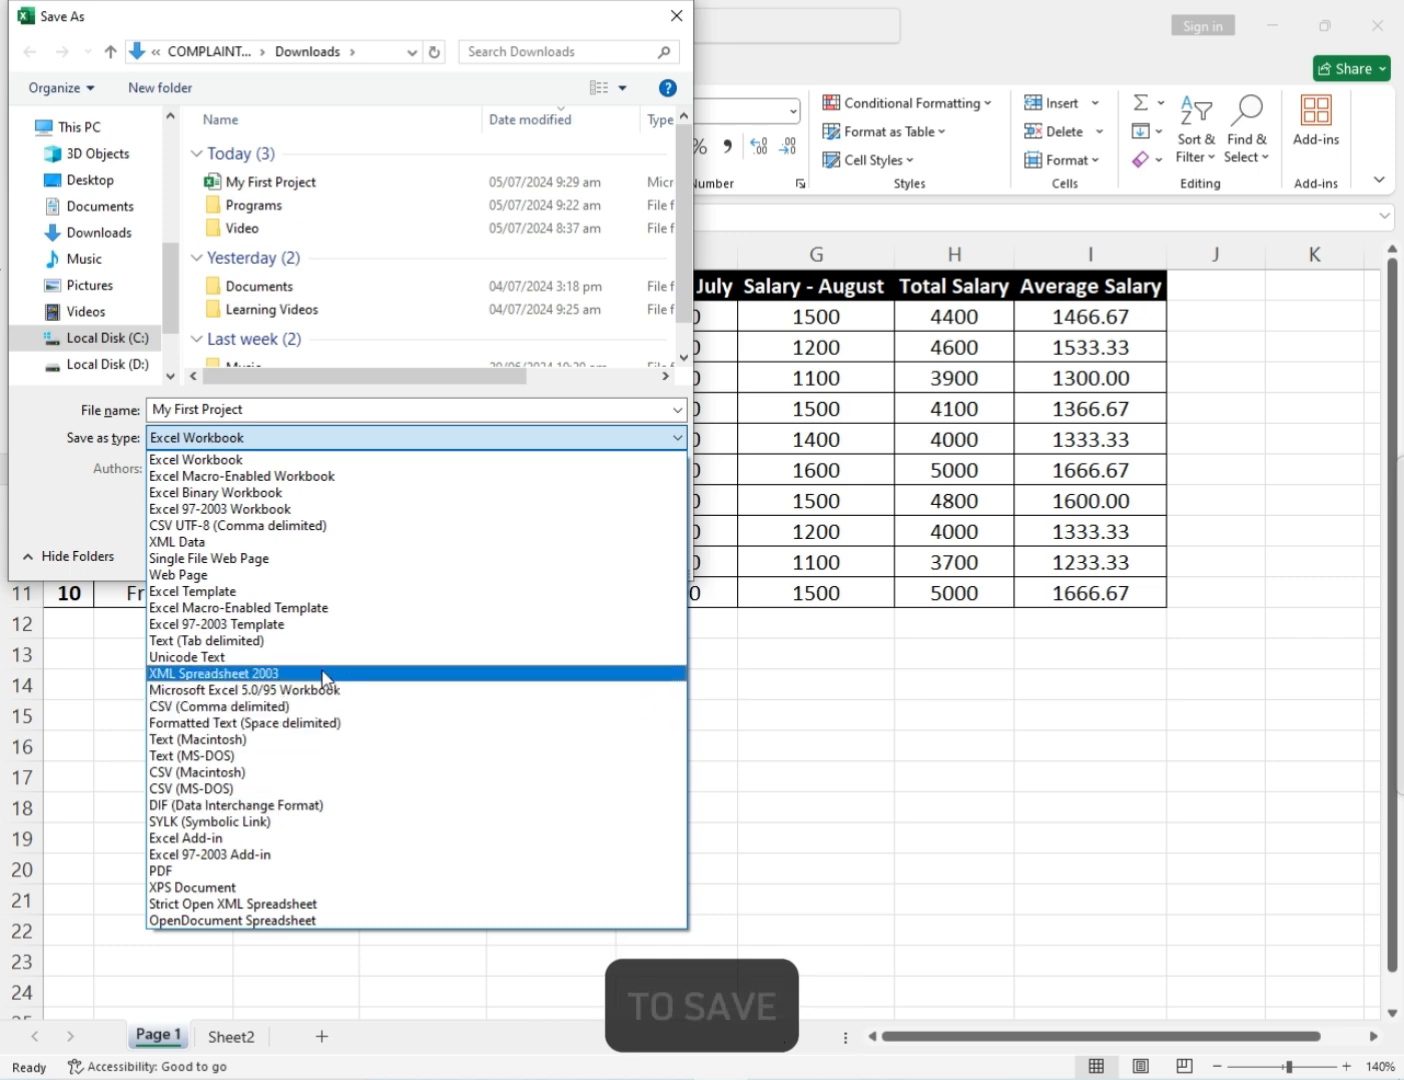
{"action": "left_click", "coordinate": [197, 458]}
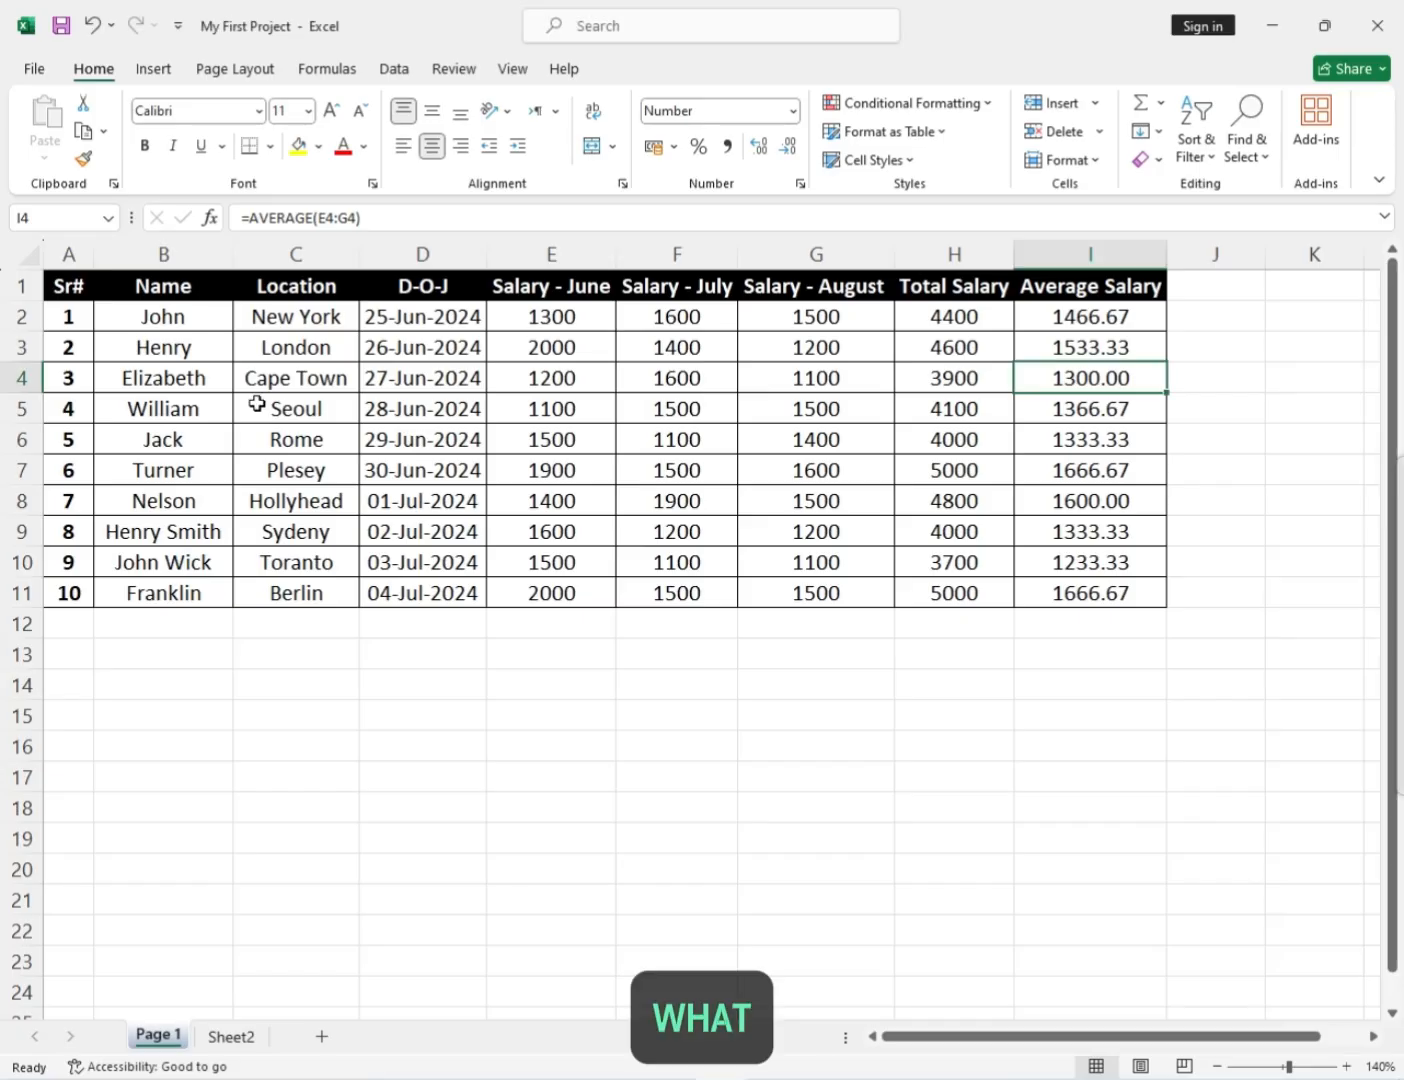
{"action": "left_click", "coordinate": [254, 404]}
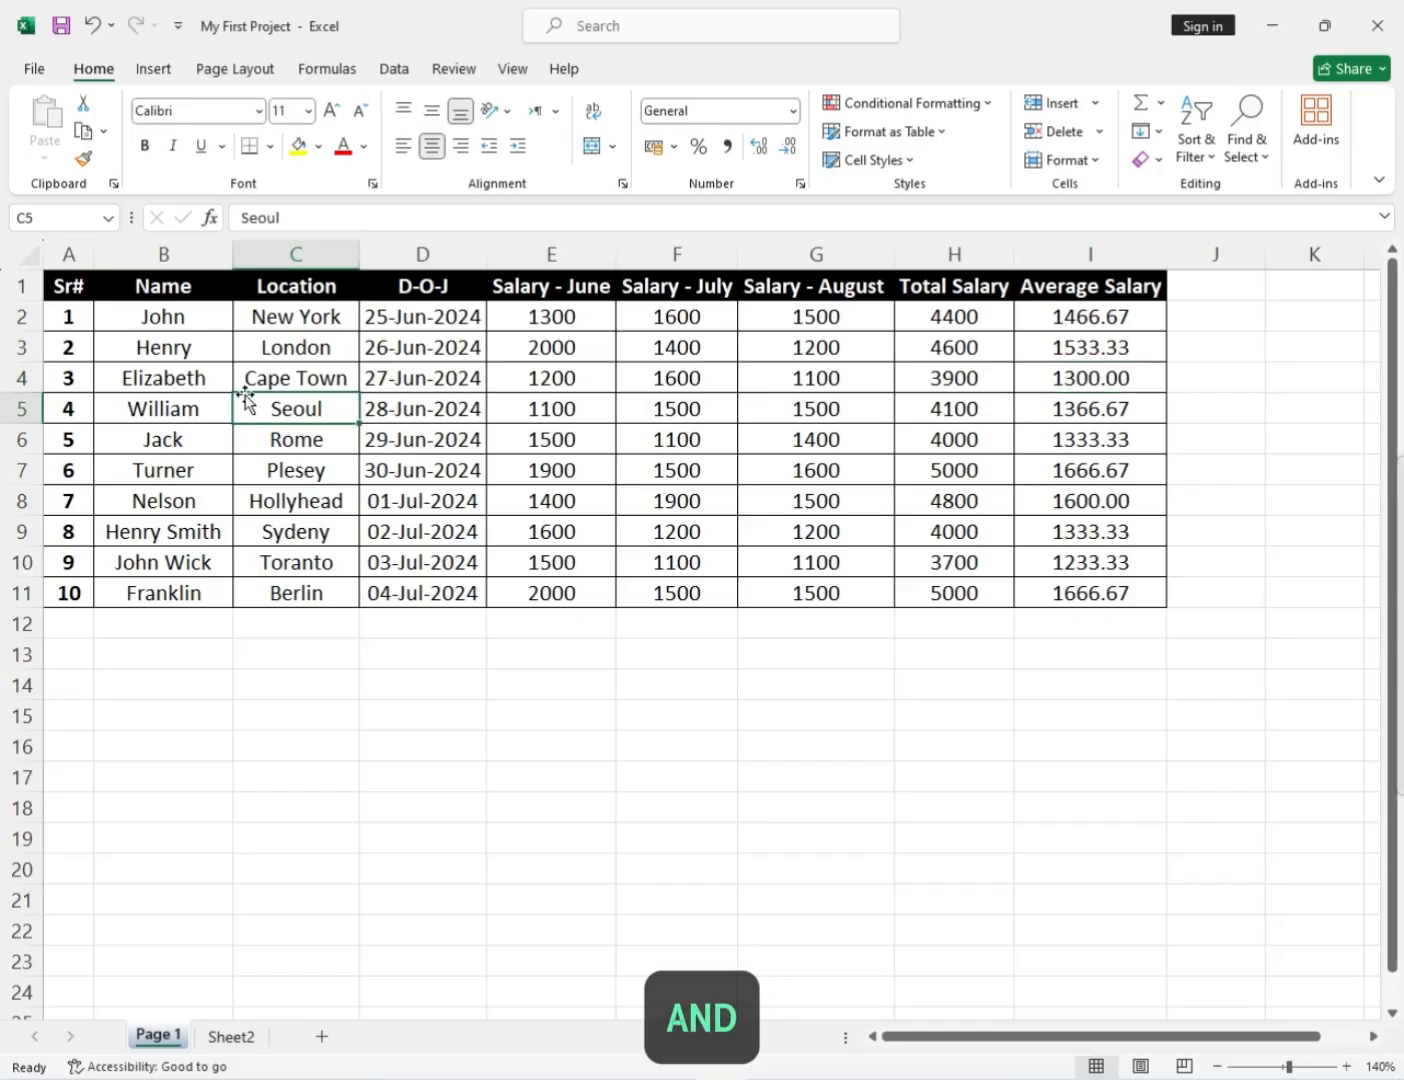
{"action": "left_click", "coordinate": [912, 312]}
{"action": "left_click_drag", "start_coordinate": [912, 312], "coordinate": [915, 608]}
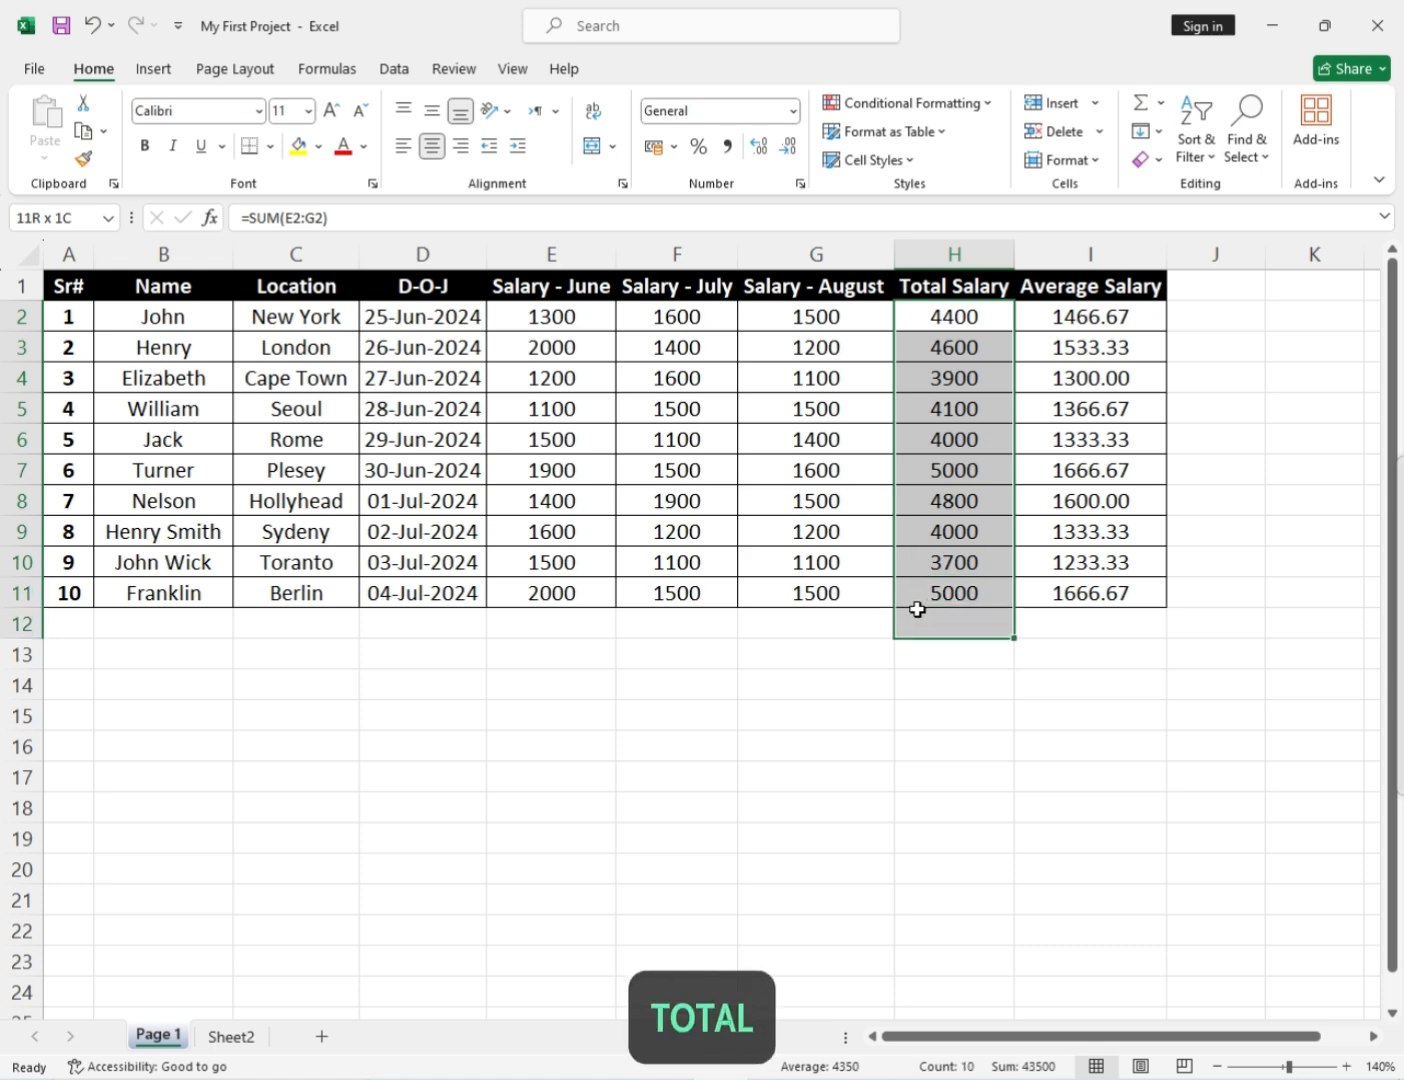
{"action": "left_click", "coordinate": [935, 373]}
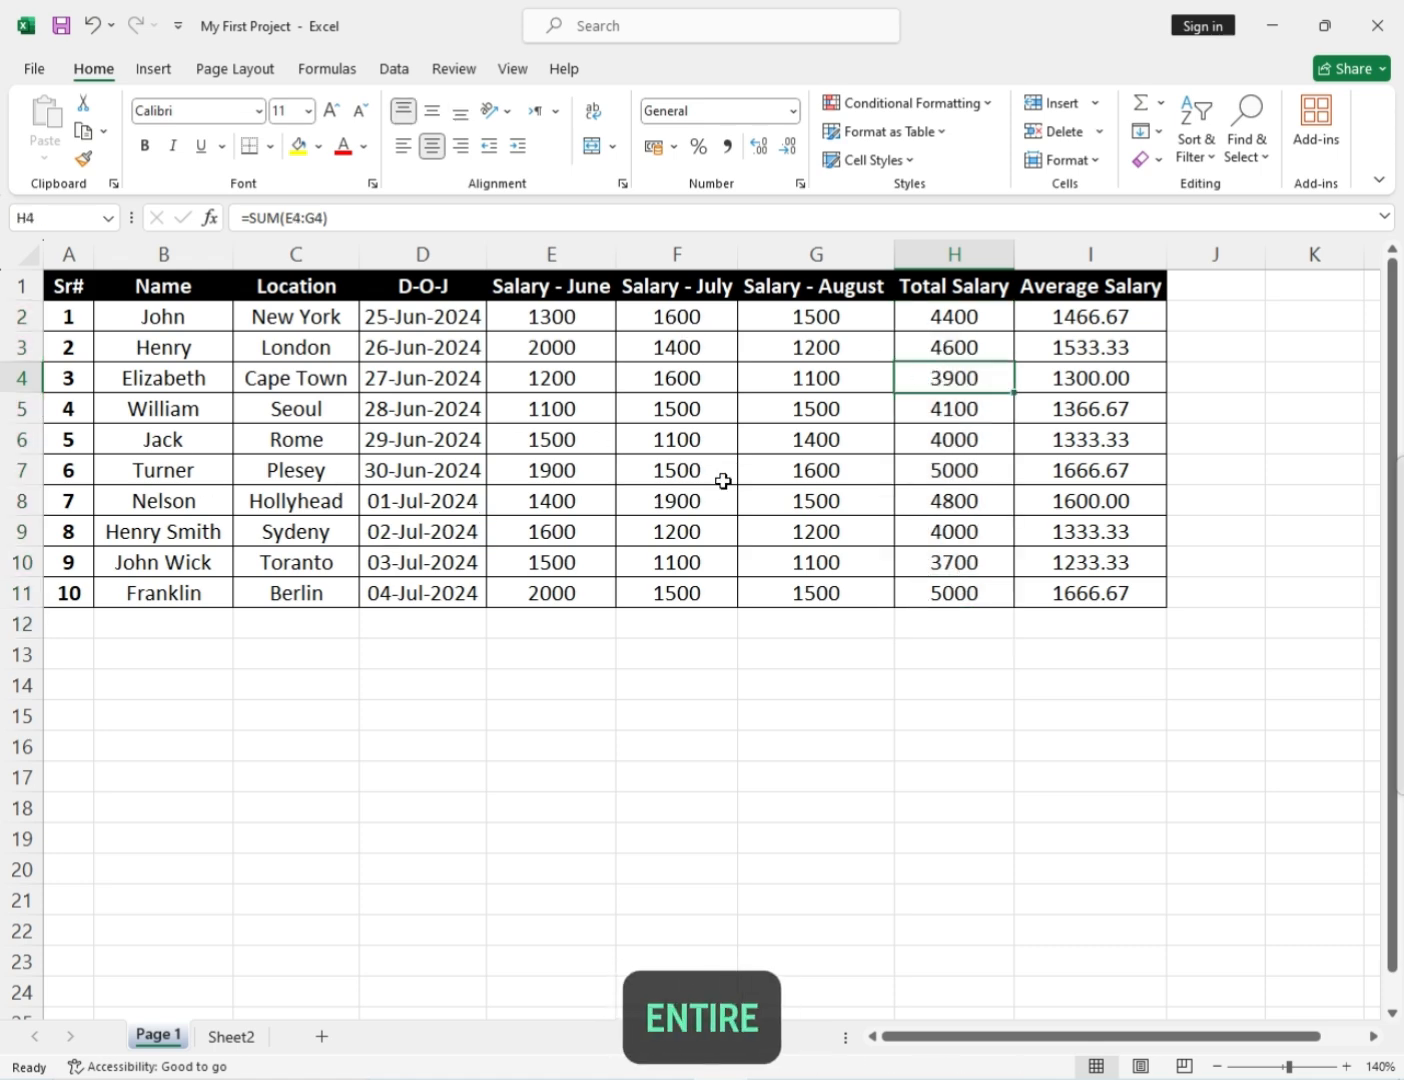
{"action": "left_click", "coordinate": [460, 376]}
Apply a filter to the salary table in A1:I11, dismissing the import-data tip.
{"action": "left_click", "coordinate": [70, 287]}
{"action": "left_click_drag", "start_coordinate": [70, 286], "coordinate": [1086, 591]}
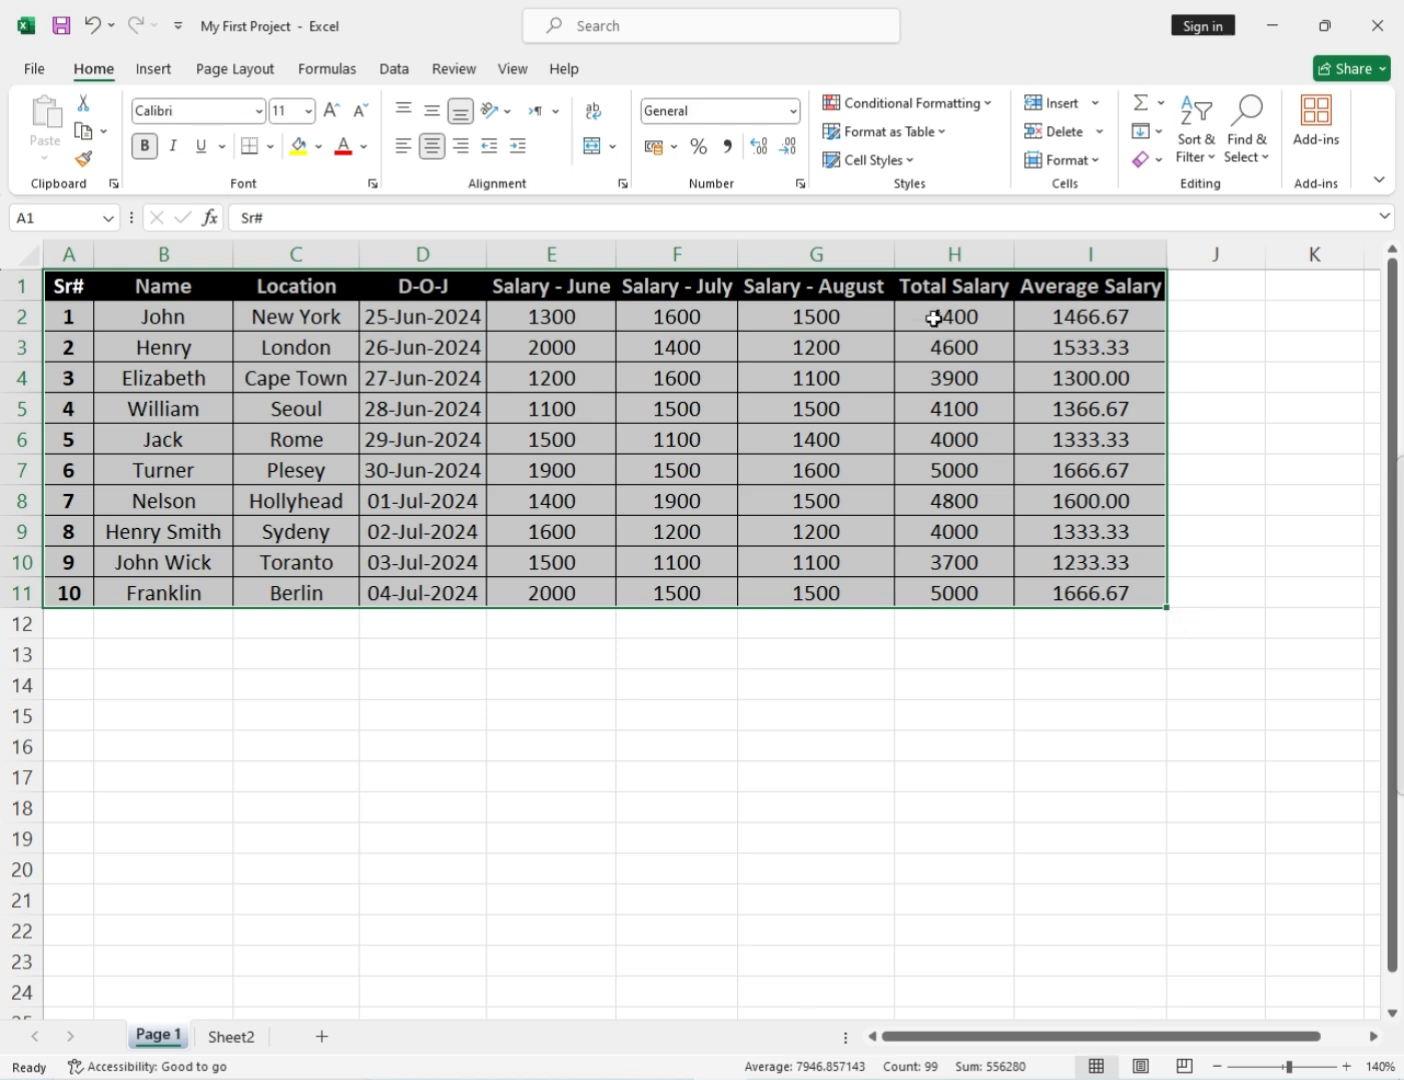
{"action": "left_click", "coordinate": [388, 70]}
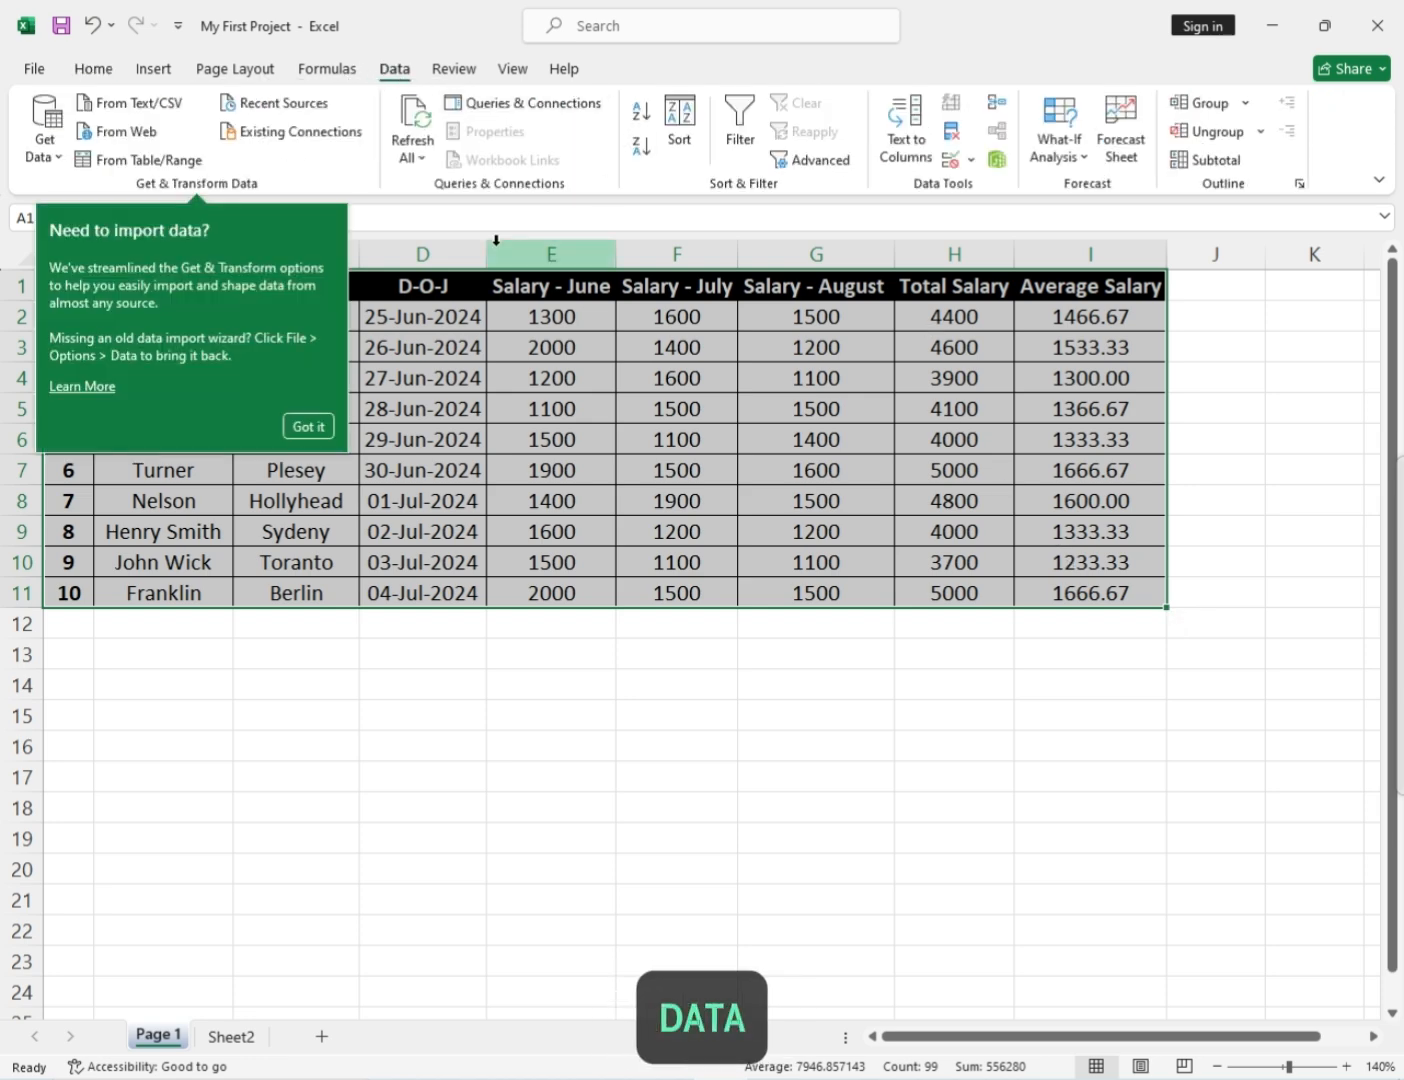
{"action": "left_click", "coordinate": [312, 427]}
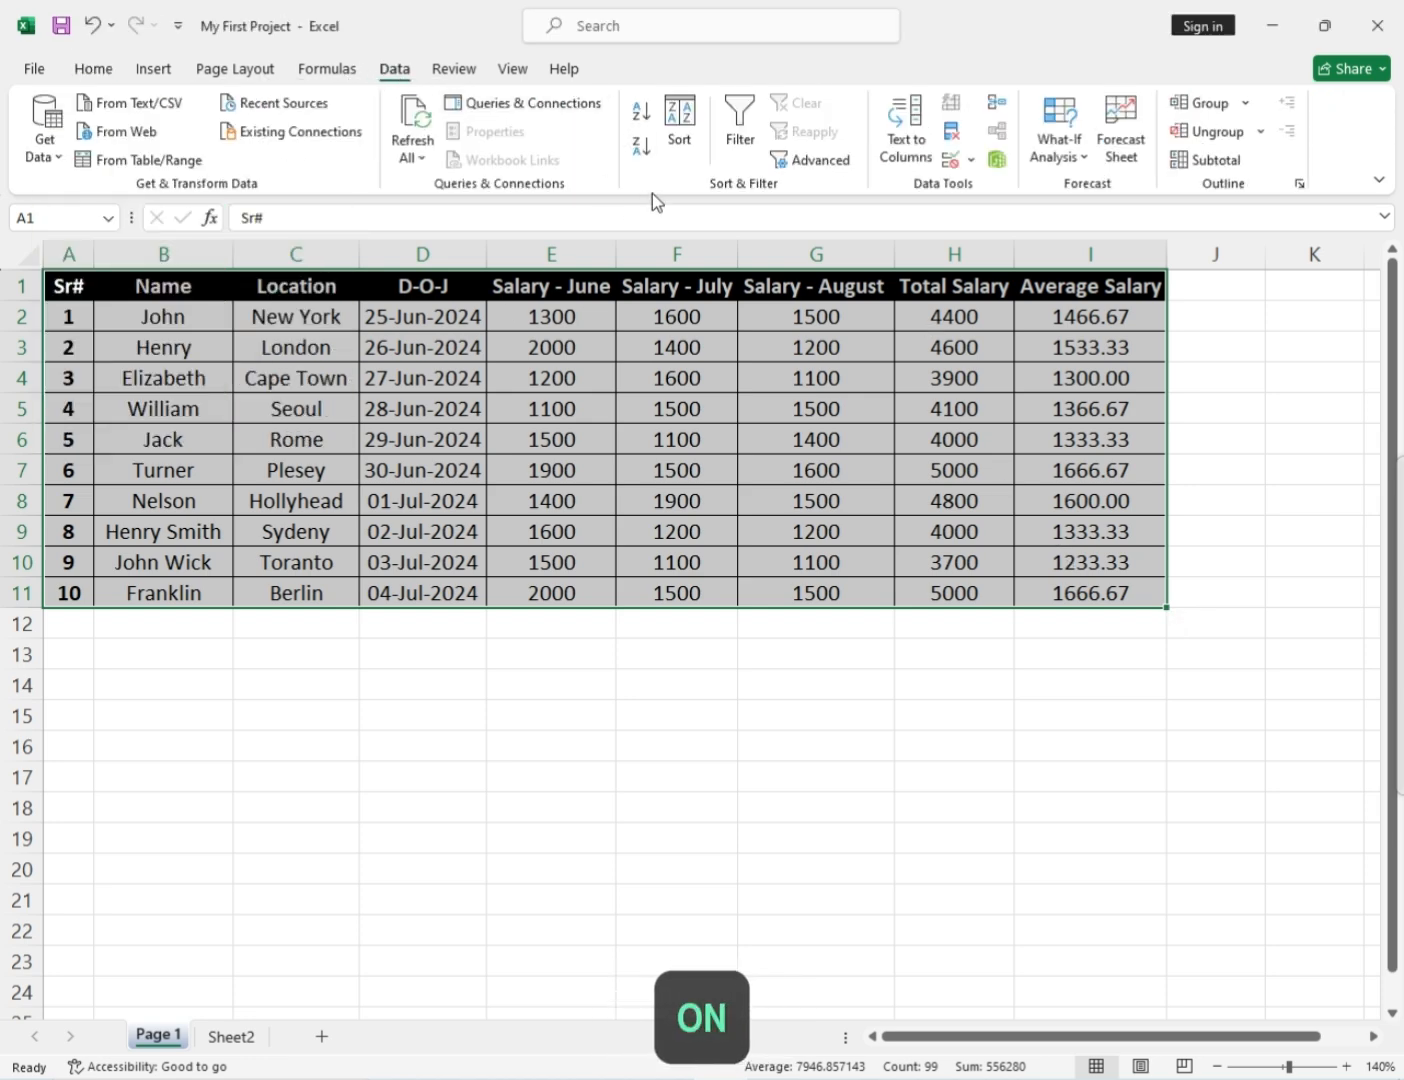
{"action": "left_click", "coordinate": [742, 138]}
Autofit column A and all the other columns of the sheet so the headers fit beside their filter arrows.
{"action": "double_click", "coordinate": [91, 257]}
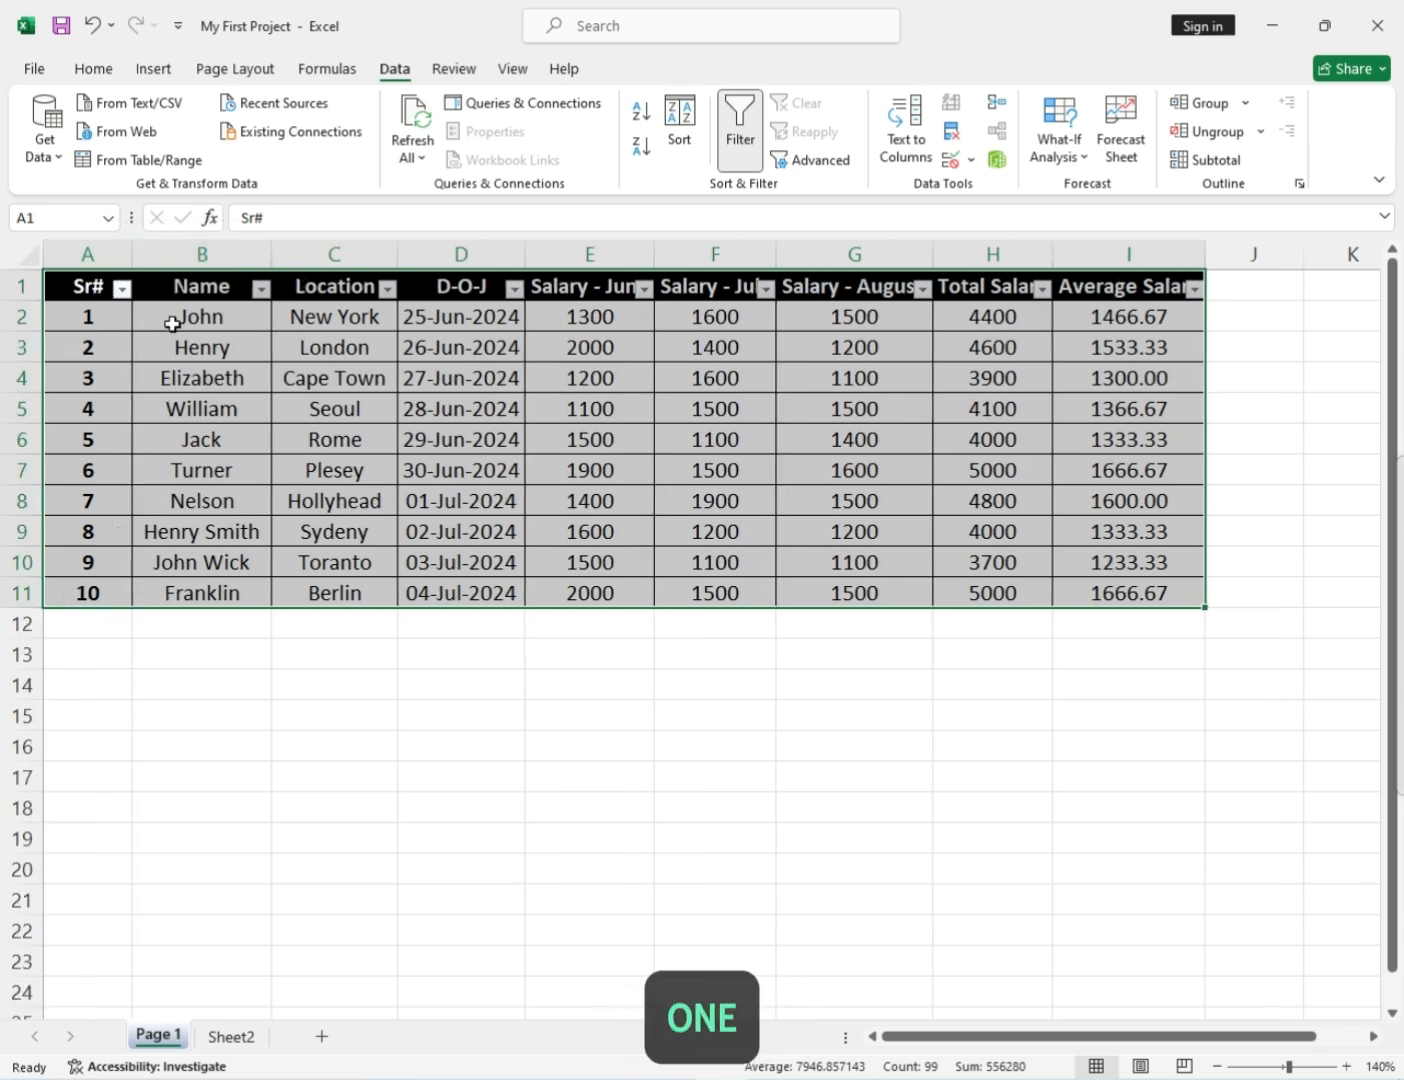
{"action": "left_click", "coordinate": [35, 255]}
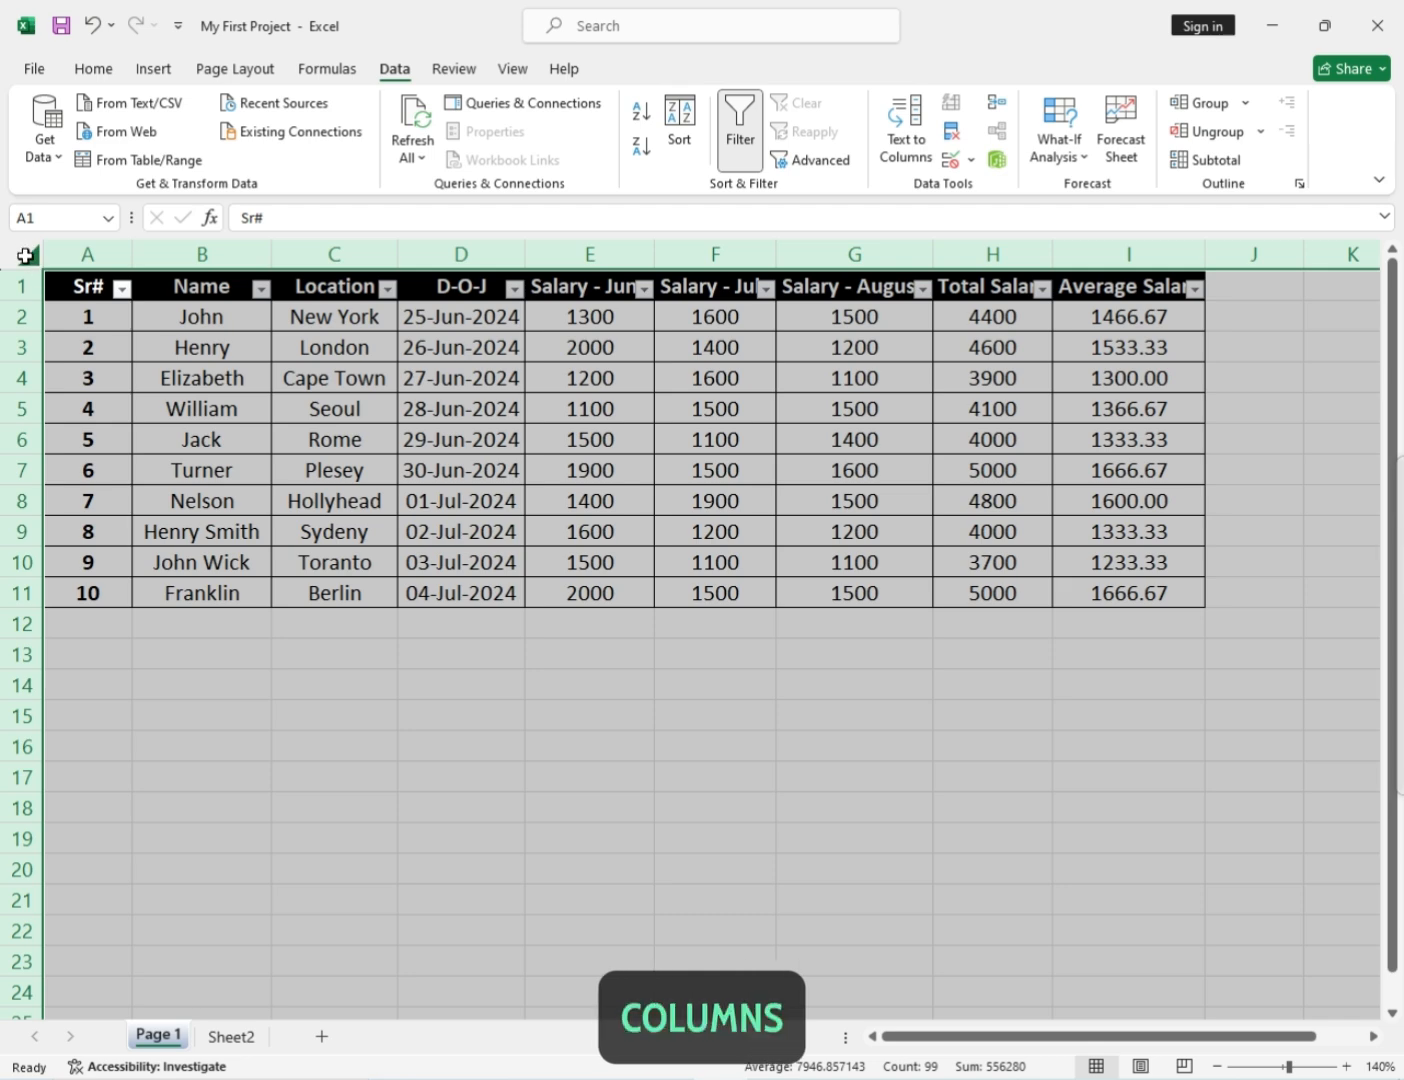
{"action": "double_click", "coordinate": [131, 252]}
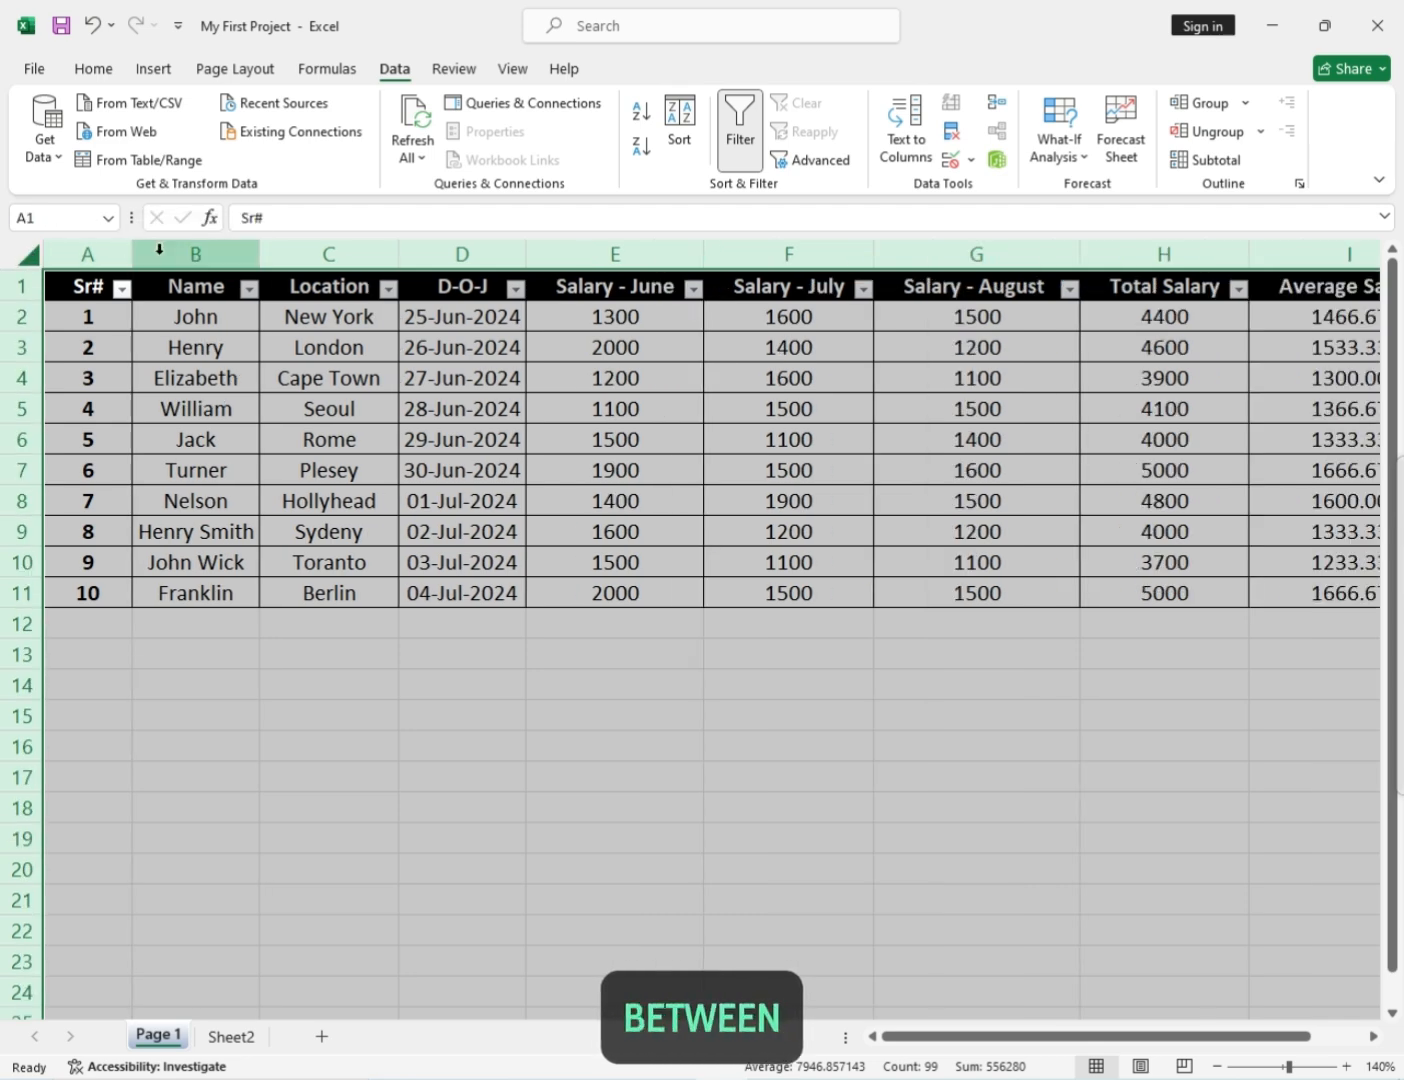
{"action": "left_click", "coordinate": [391, 432]}
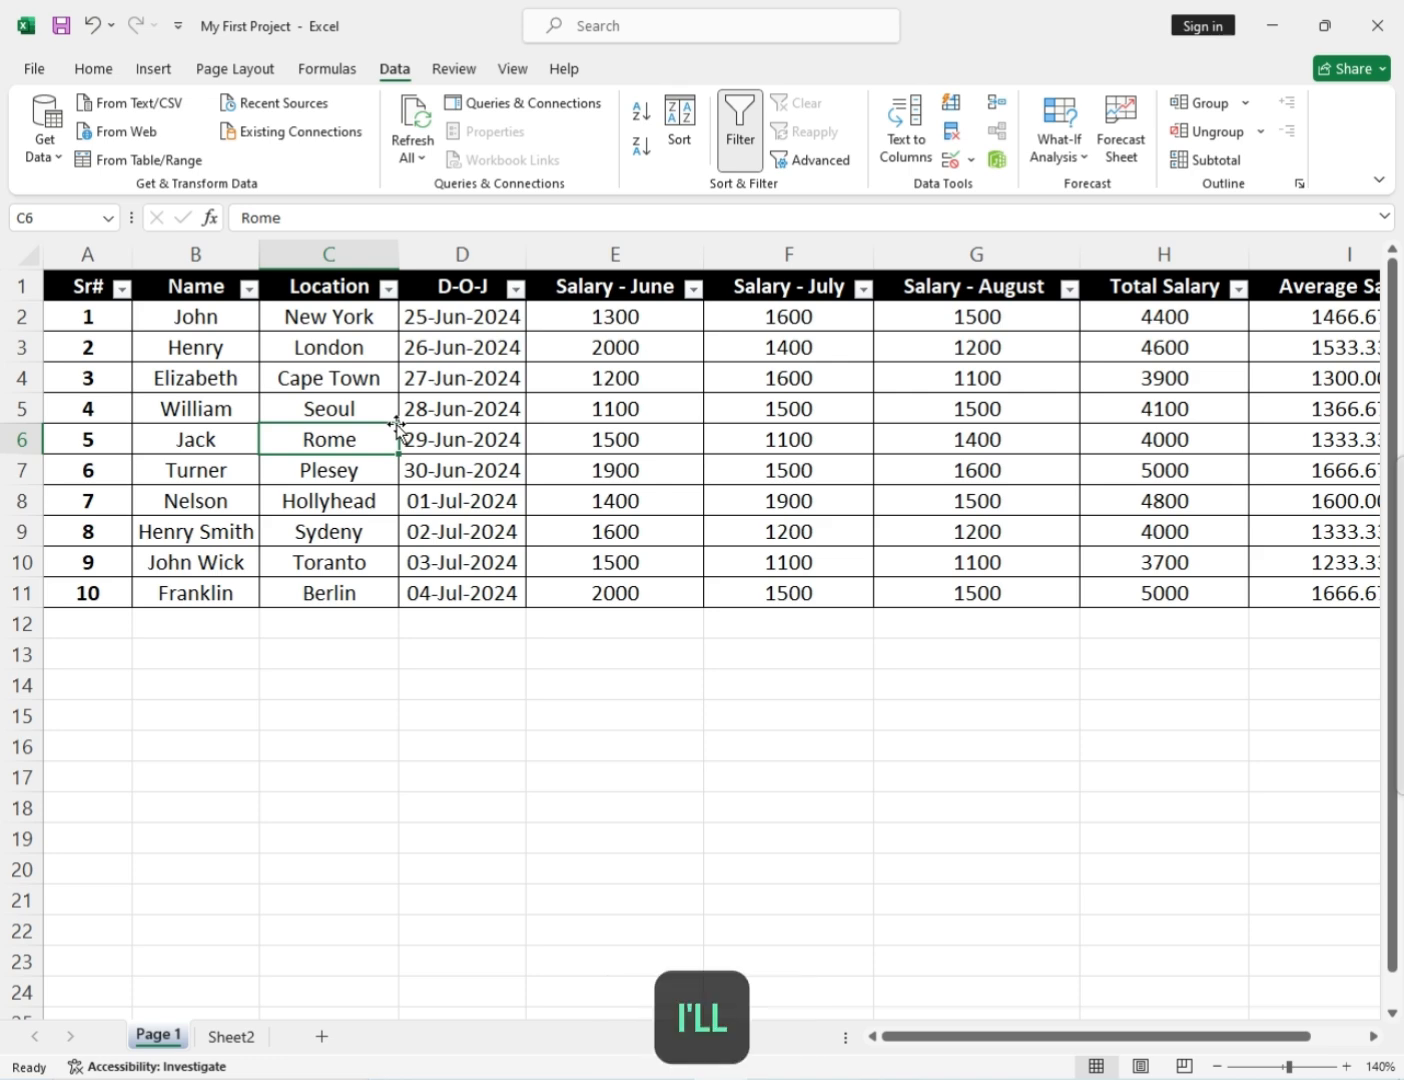
Sort the table by Total Salary from largest to smallest using the header filter and check the order in H2:H11.
{"action": "scroll", "coordinate": [396, 424], "scroll_direction": "down", "scroll_amount": 2}
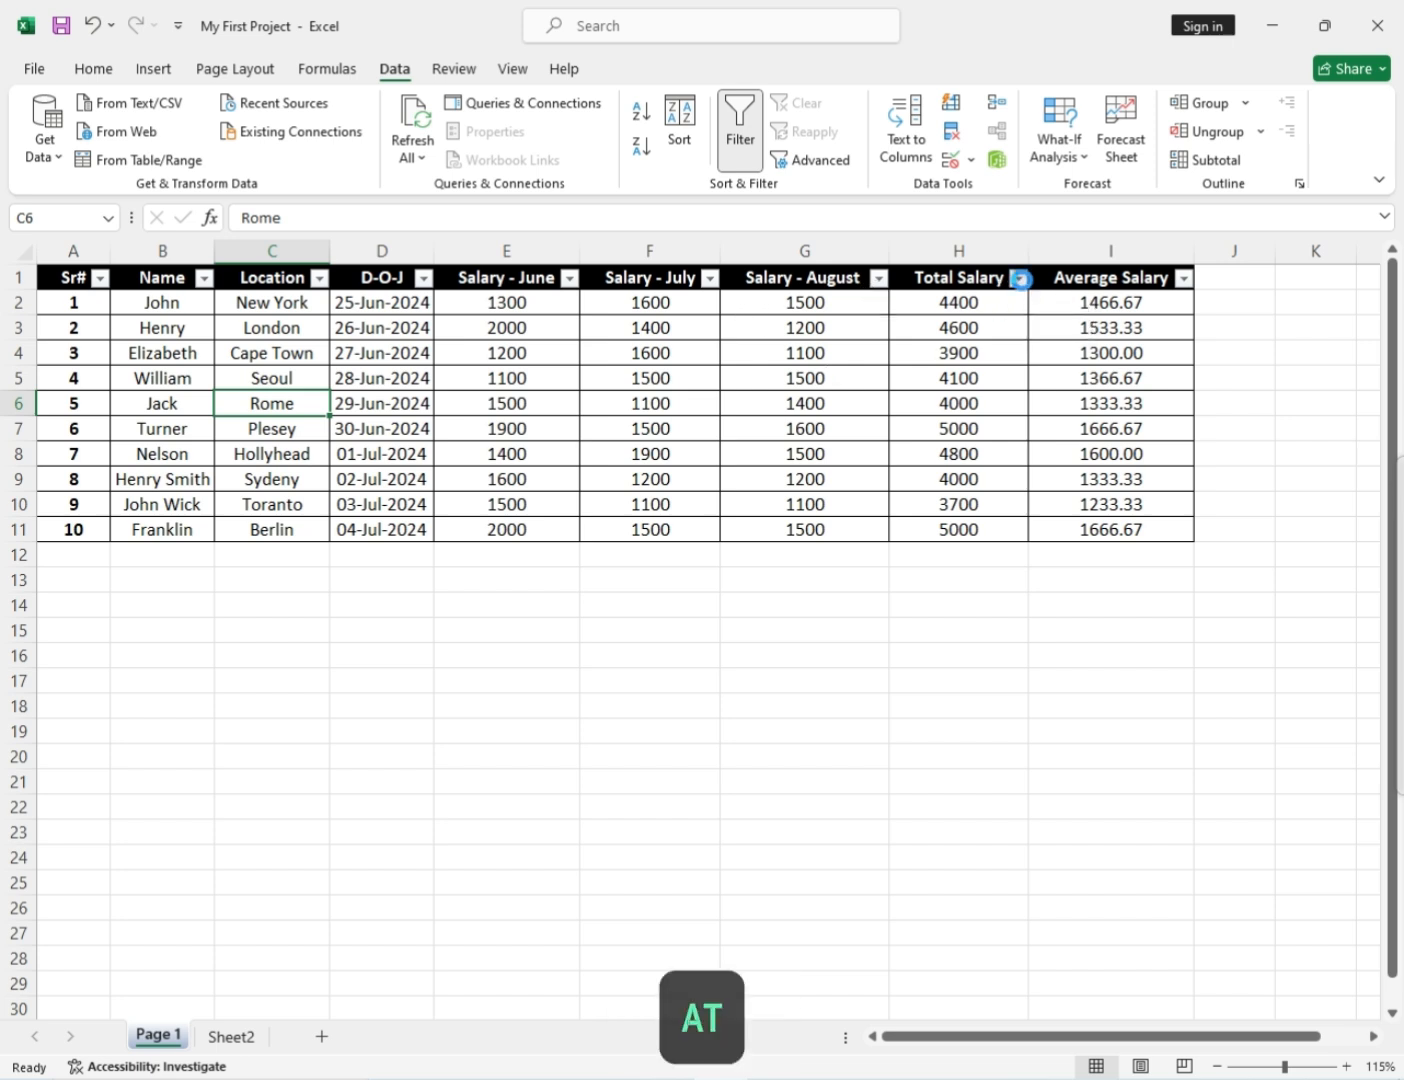
{"action": "left_click", "coordinate": [1020, 278]}
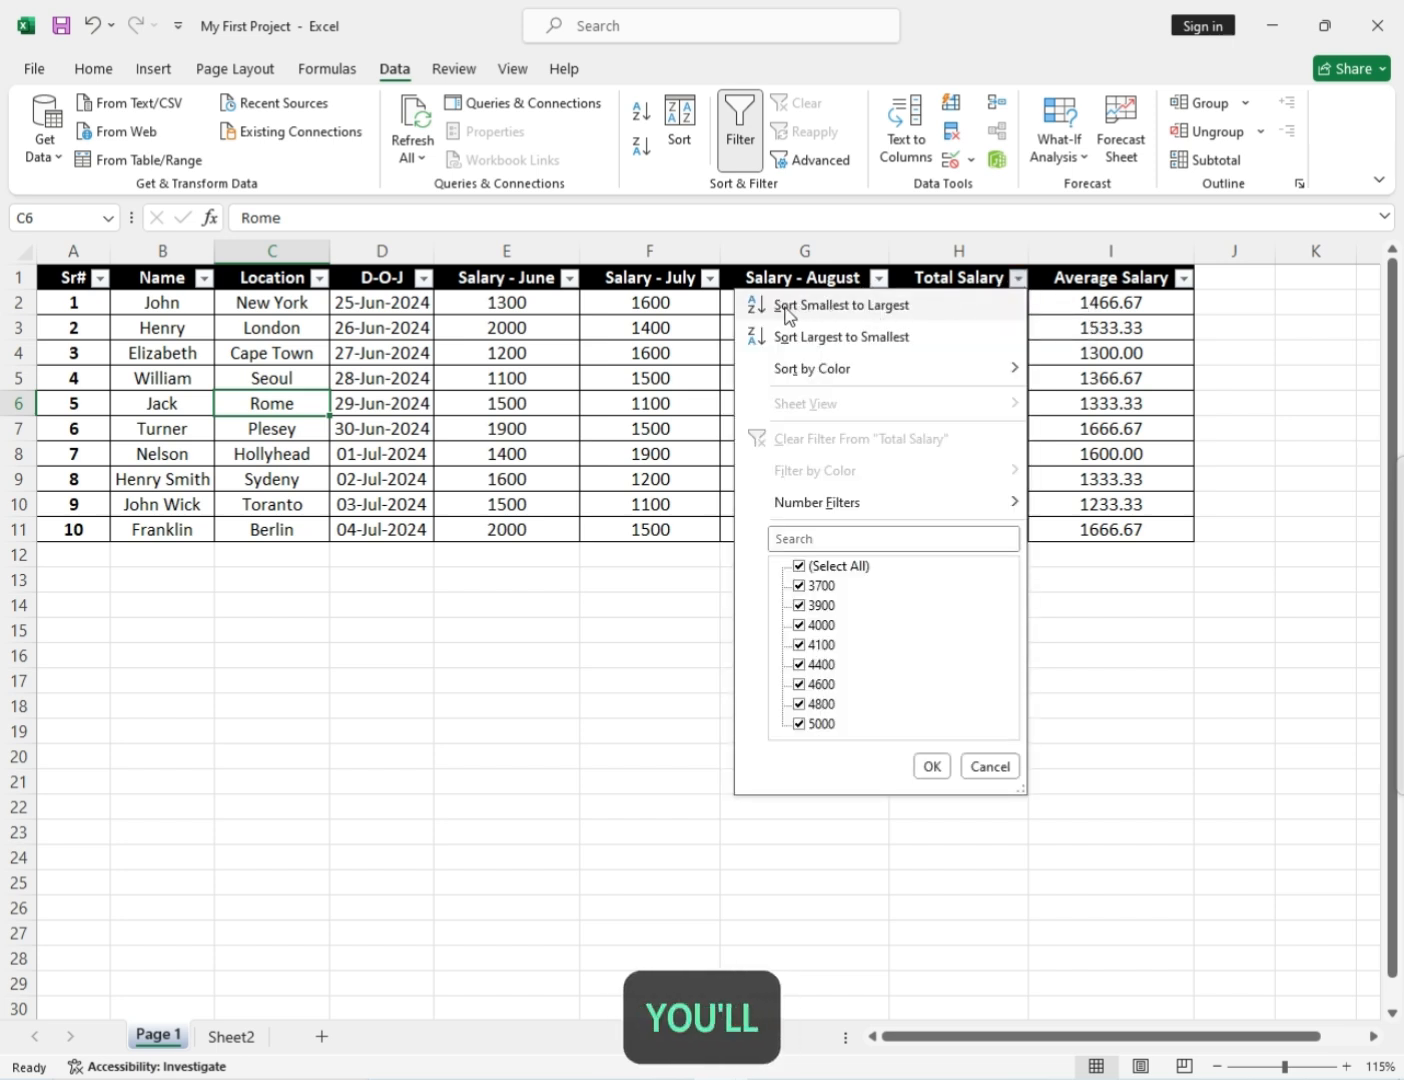
{"action": "left_click", "coordinate": [893, 340]}
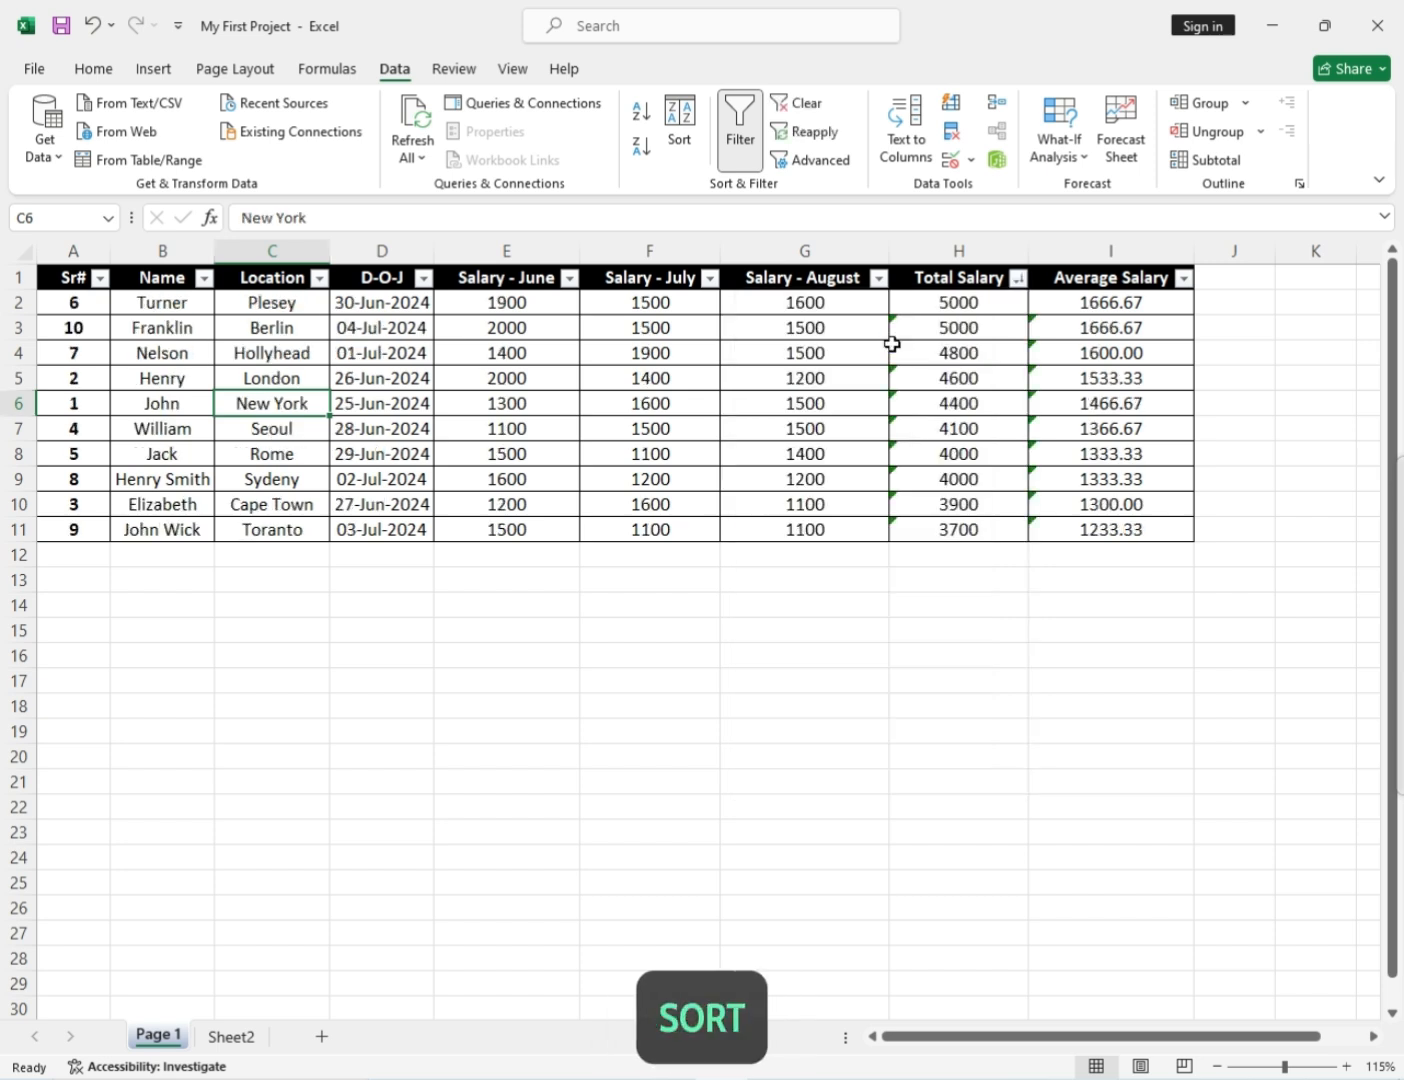
{"action": "left_click", "coordinate": [945, 312]}
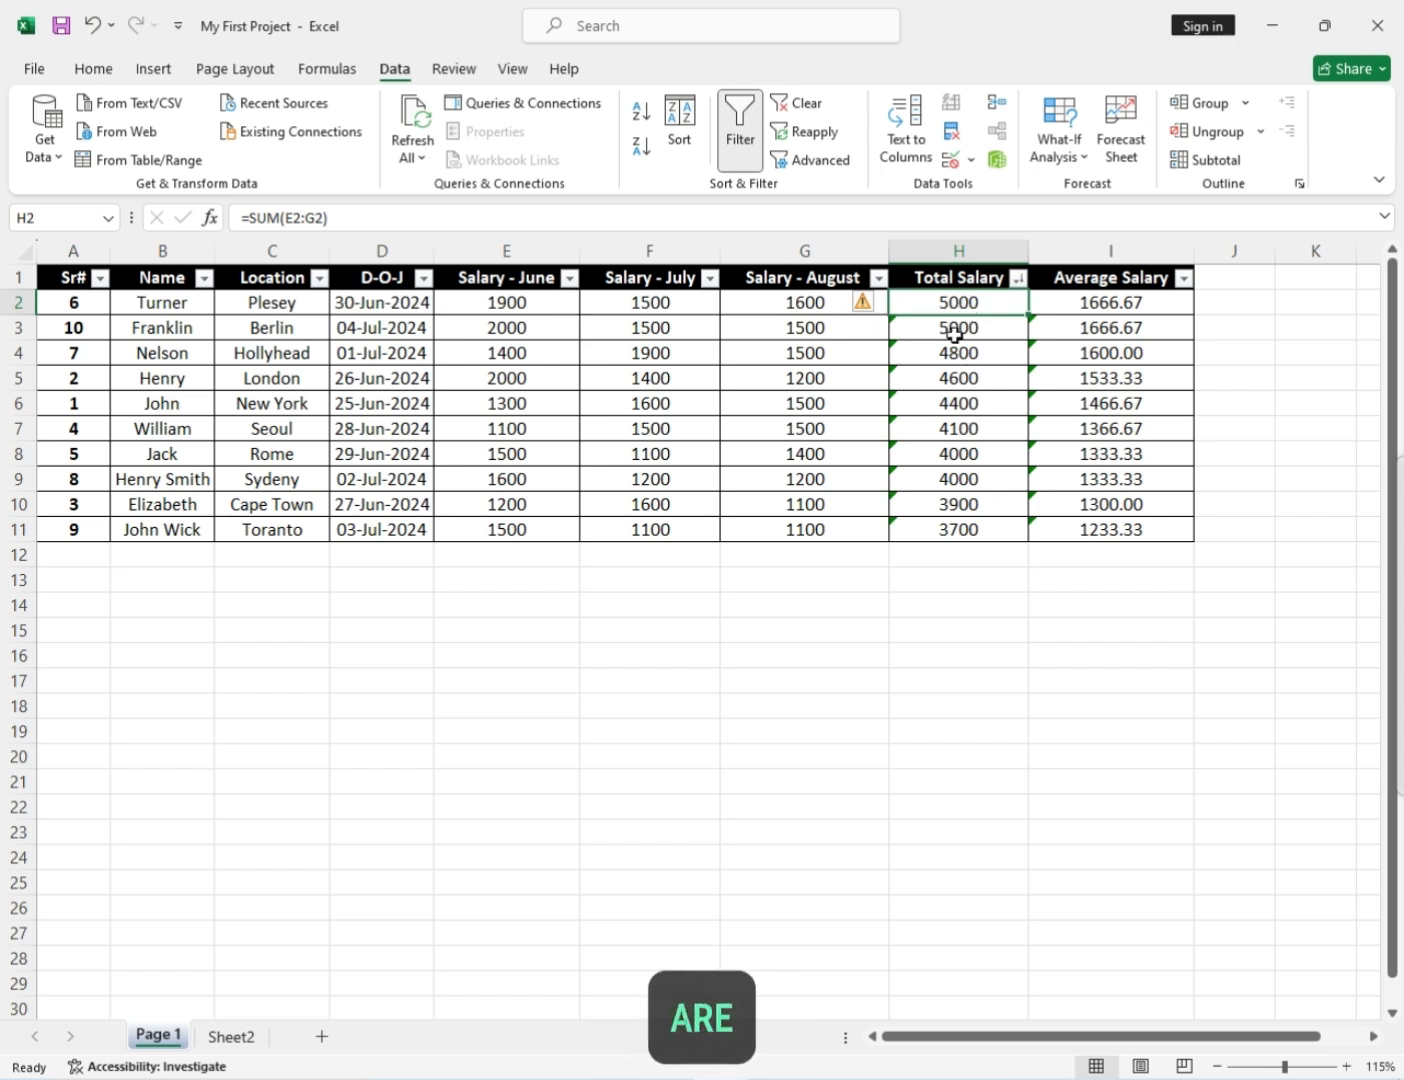
{"action": "left_click_drag", "start_coordinate": [944, 304], "coordinate": [952, 533]}
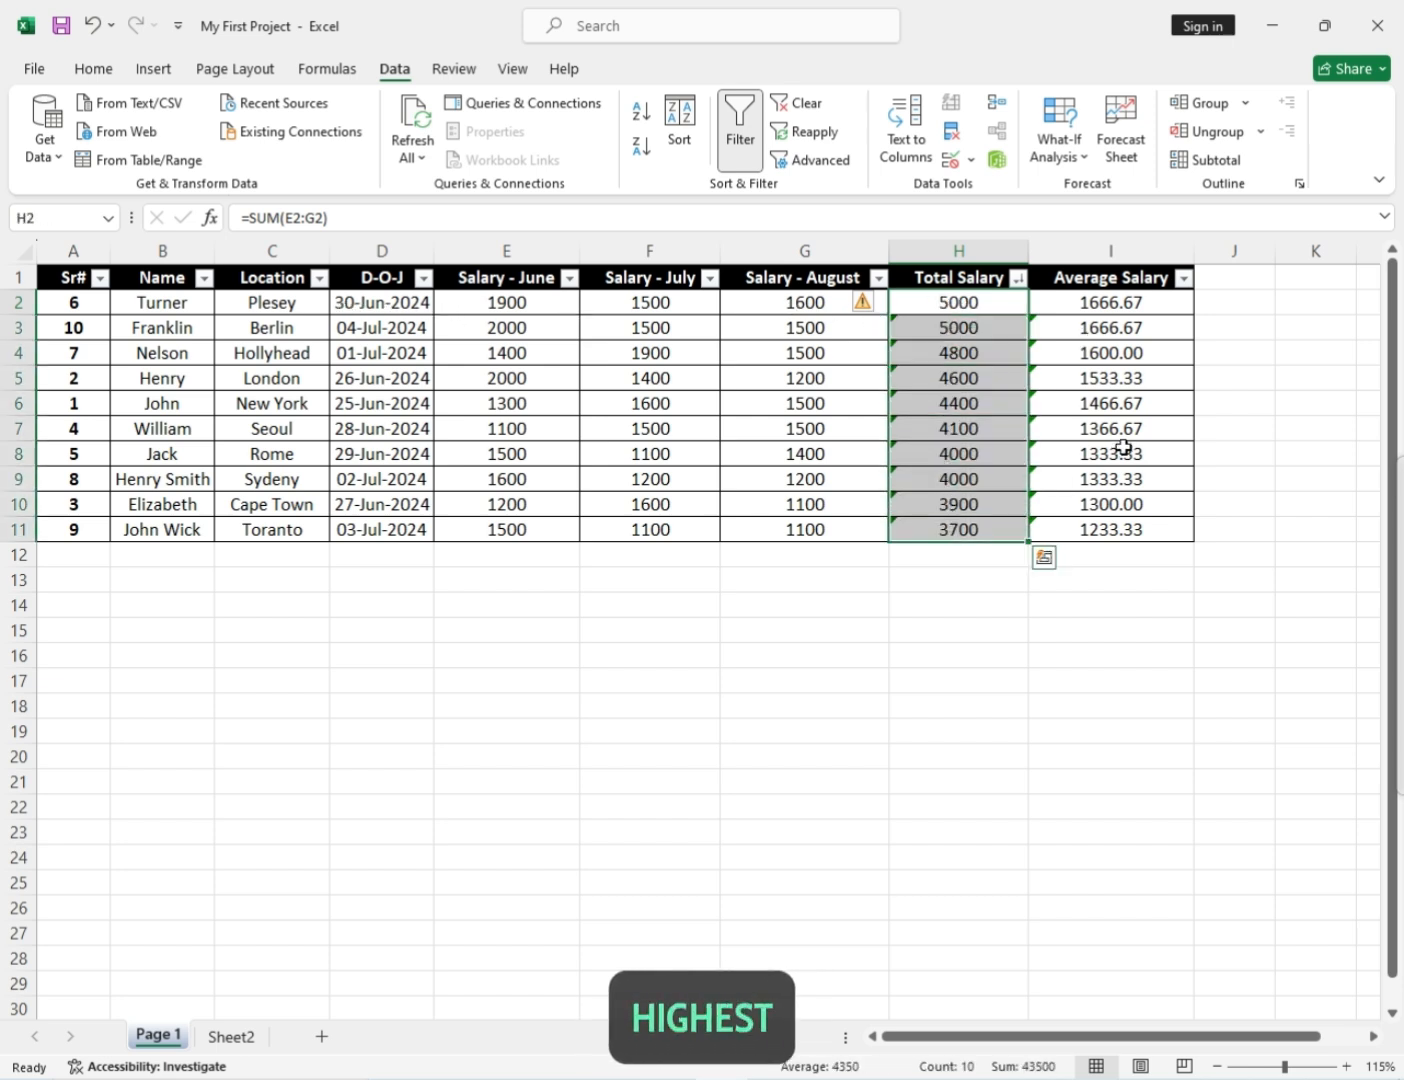
{"action": "left_click", "coordinate": [955, 401]}
{"action": "left_click", "coordinate": [969, 327]}
Undo the Total Salary sort.
{"action": "key", "text": "ctrl+z"}
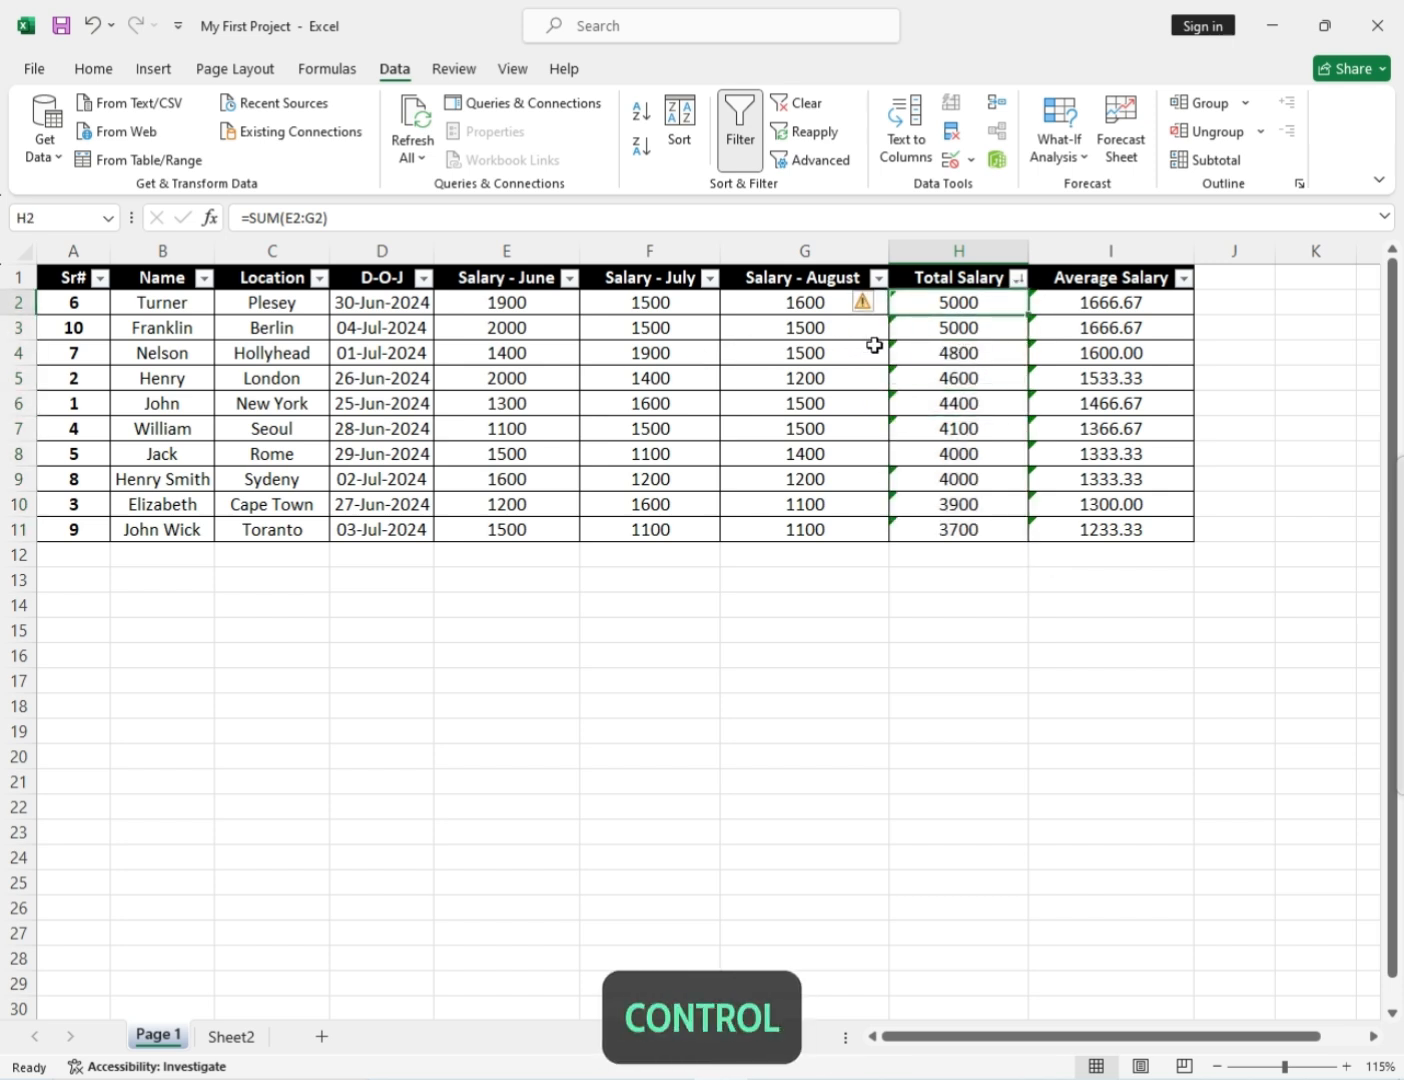
{"action": "key", "text": "ctrl+a"}
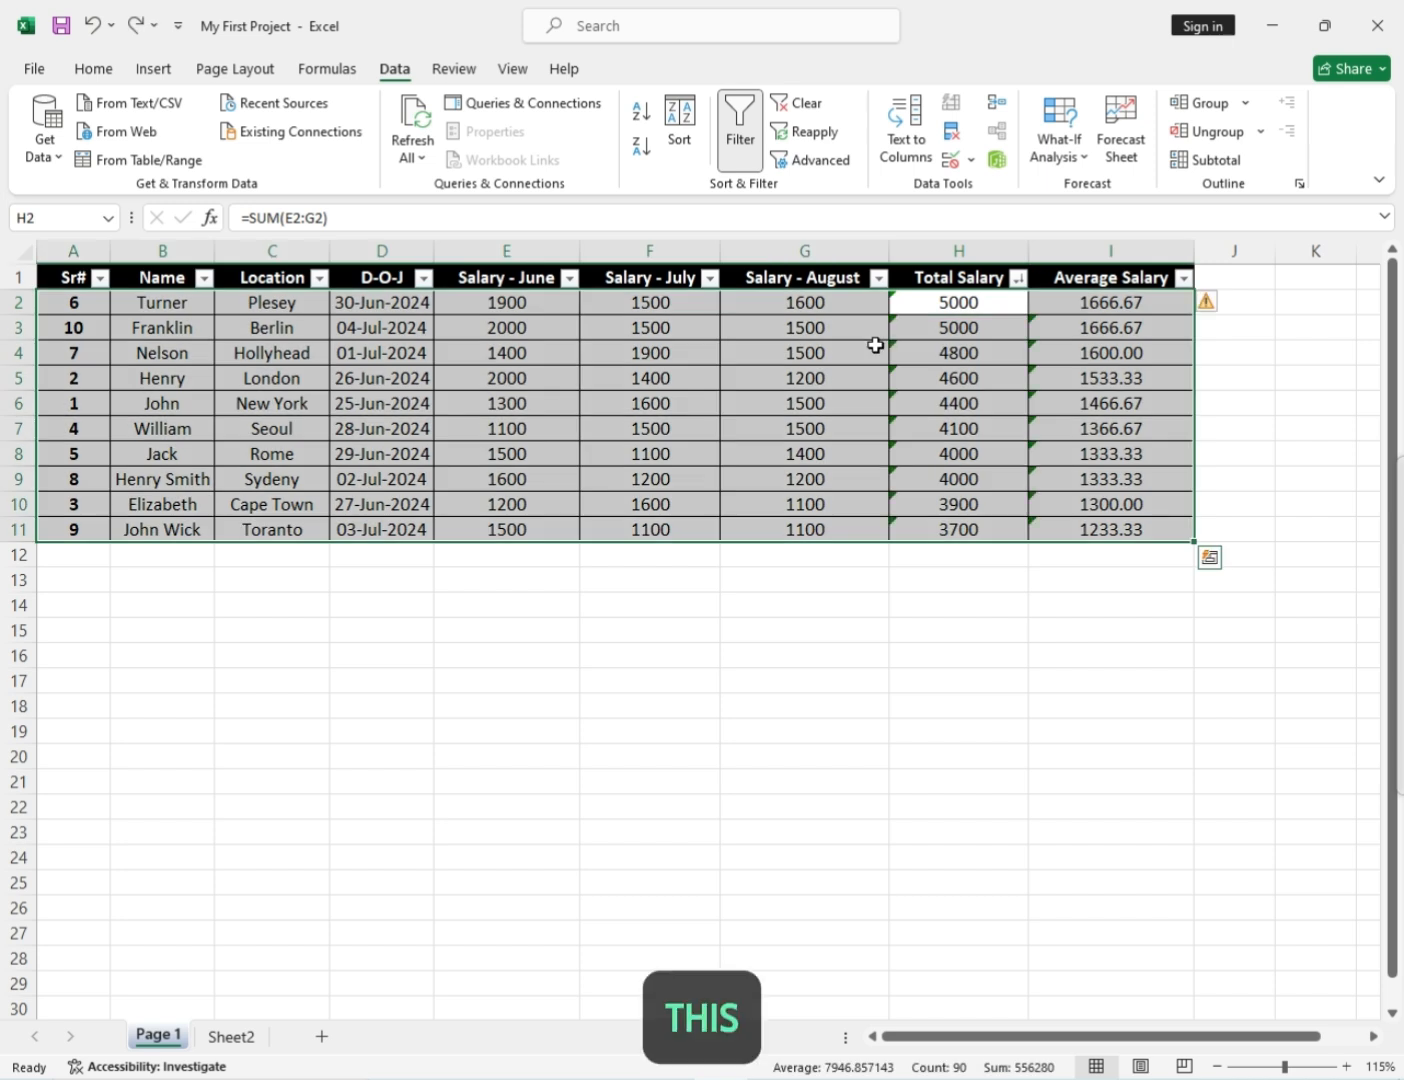
{"action": "key", "text": "ctrl+z"}
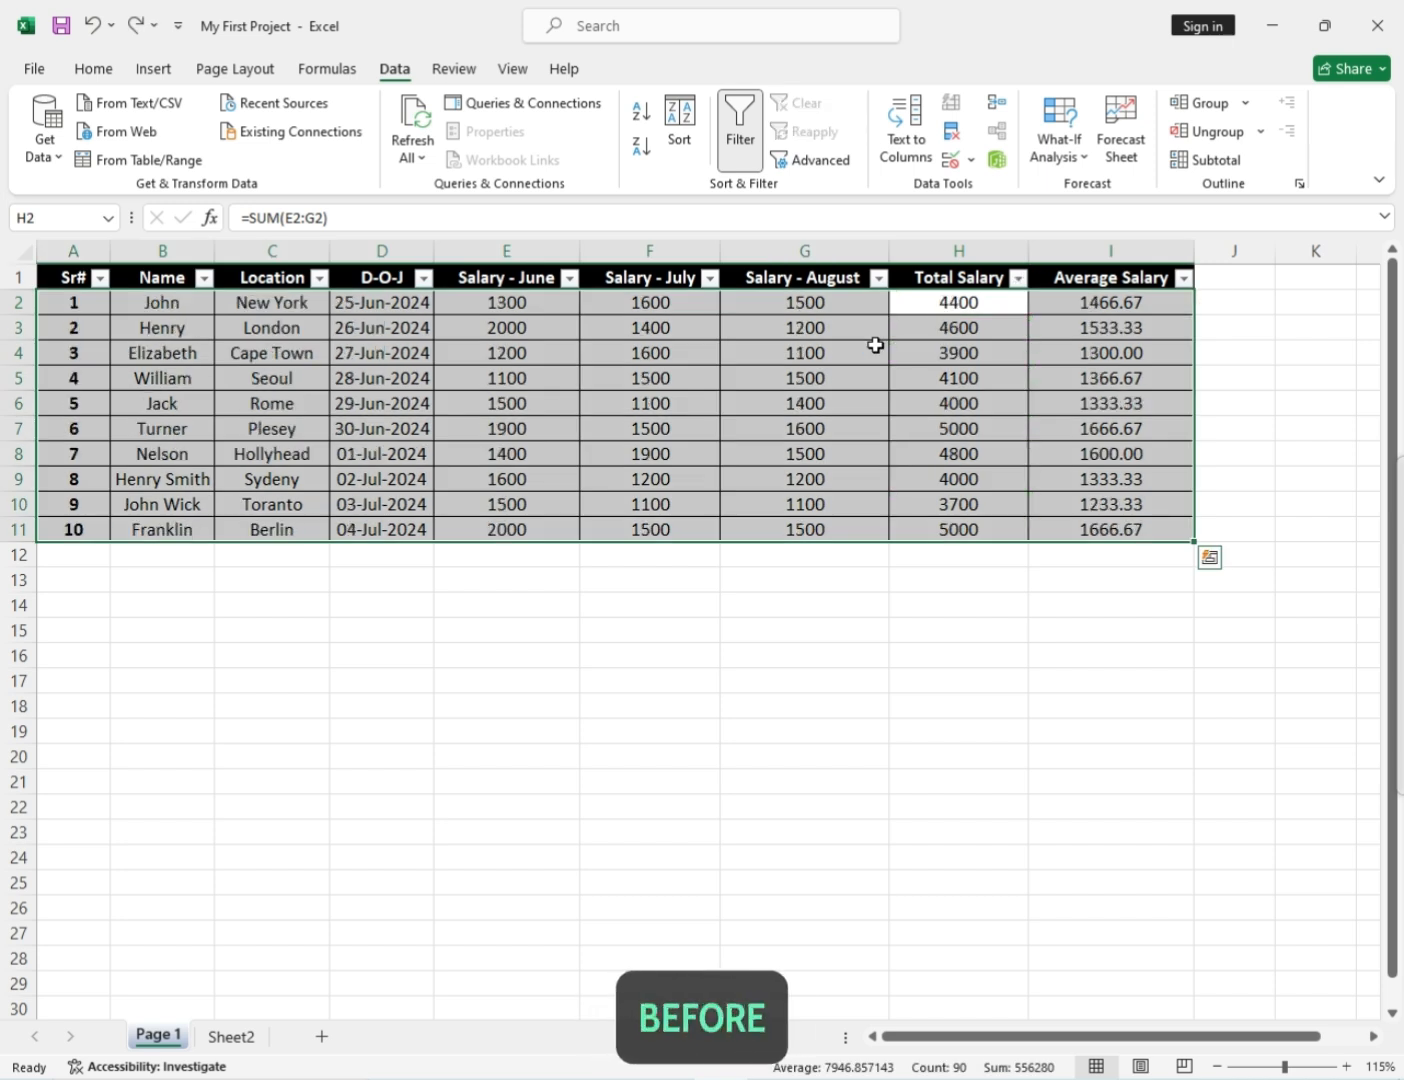
Turn off the table's header filters, toggling them on and off once more.
{"action": "left_click", "coordinate": [740, 126]}
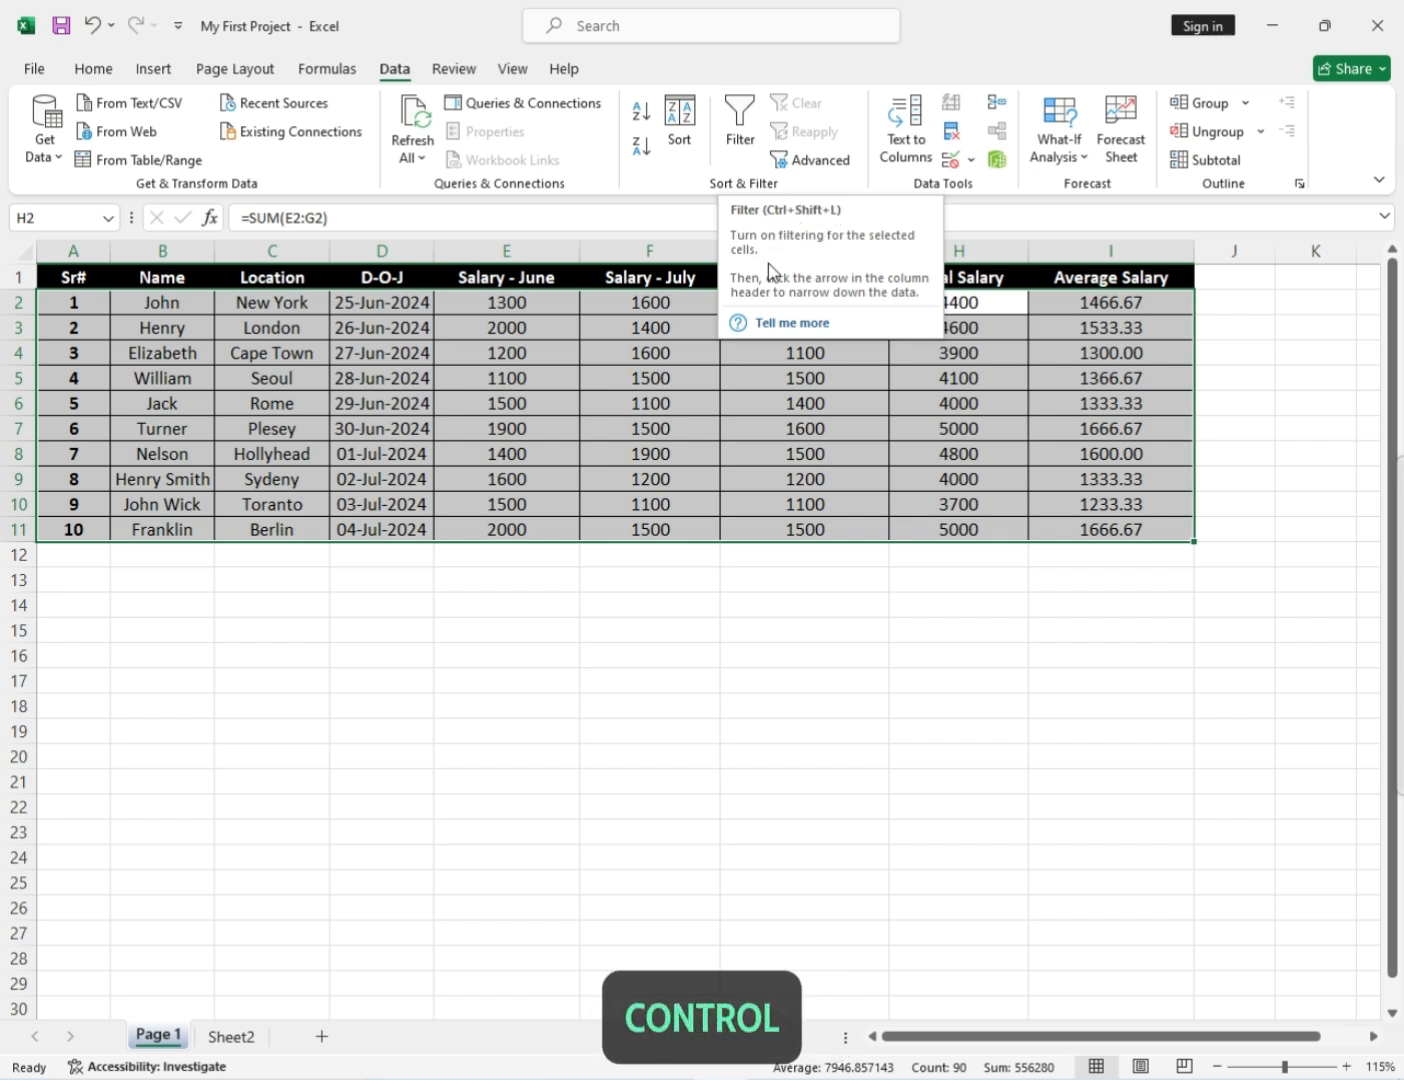
{"action": "left_click", "coordinate": [583, 373]}
{"action": "key", "text": "ctrl+shift+l"}
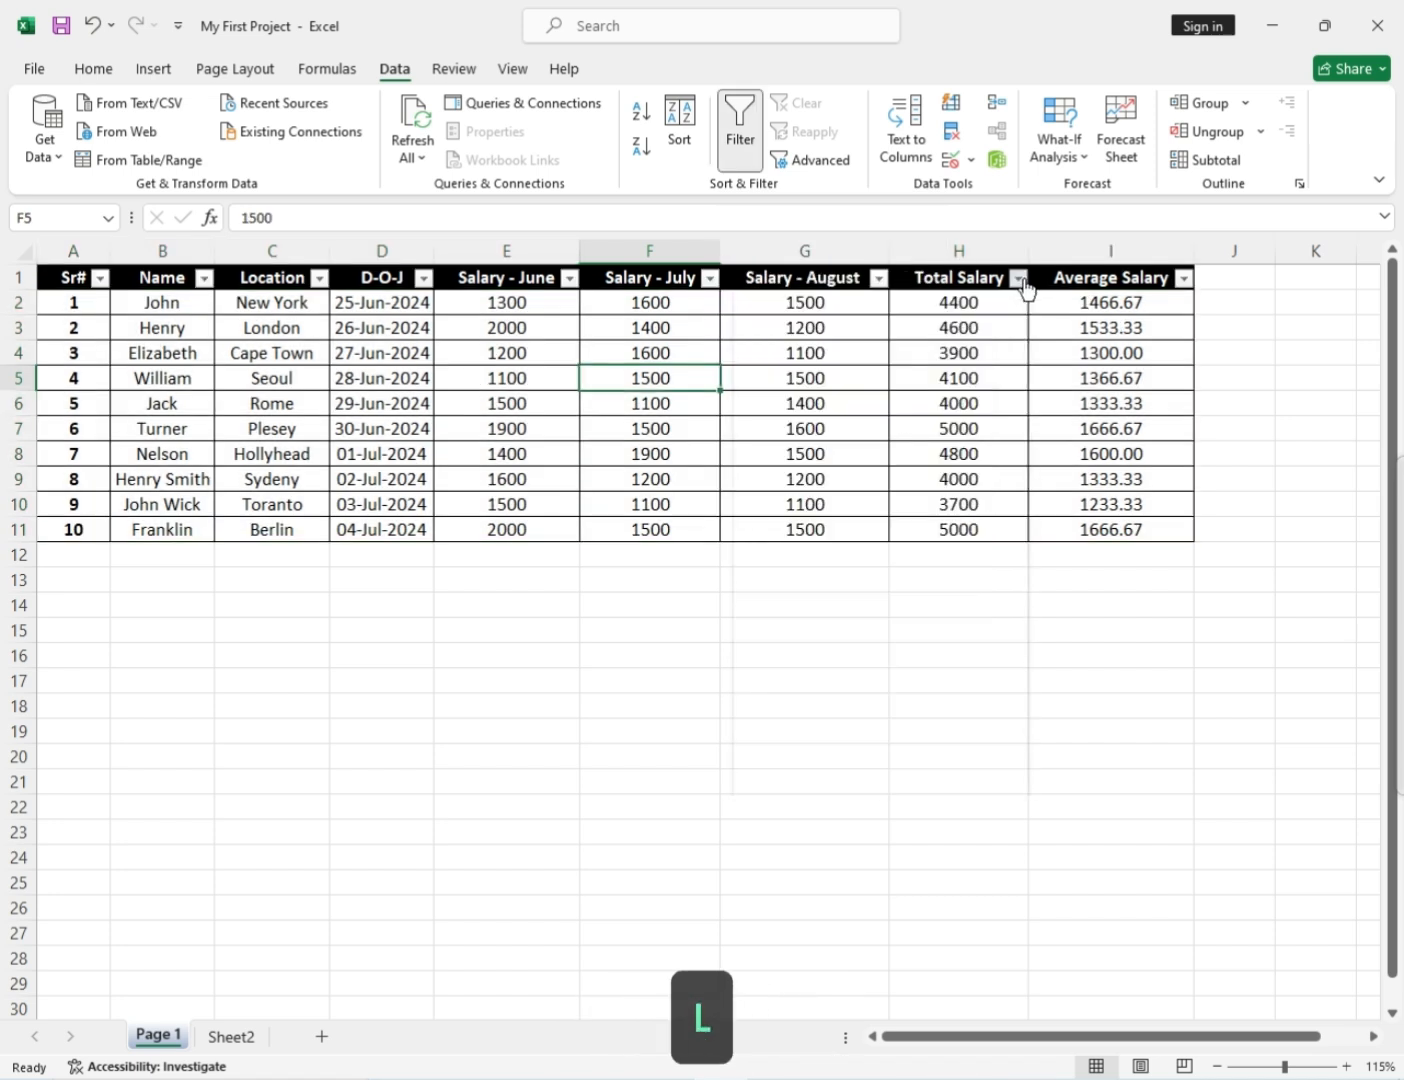
{"action": "key", "text": "ctrl+shift+l"}
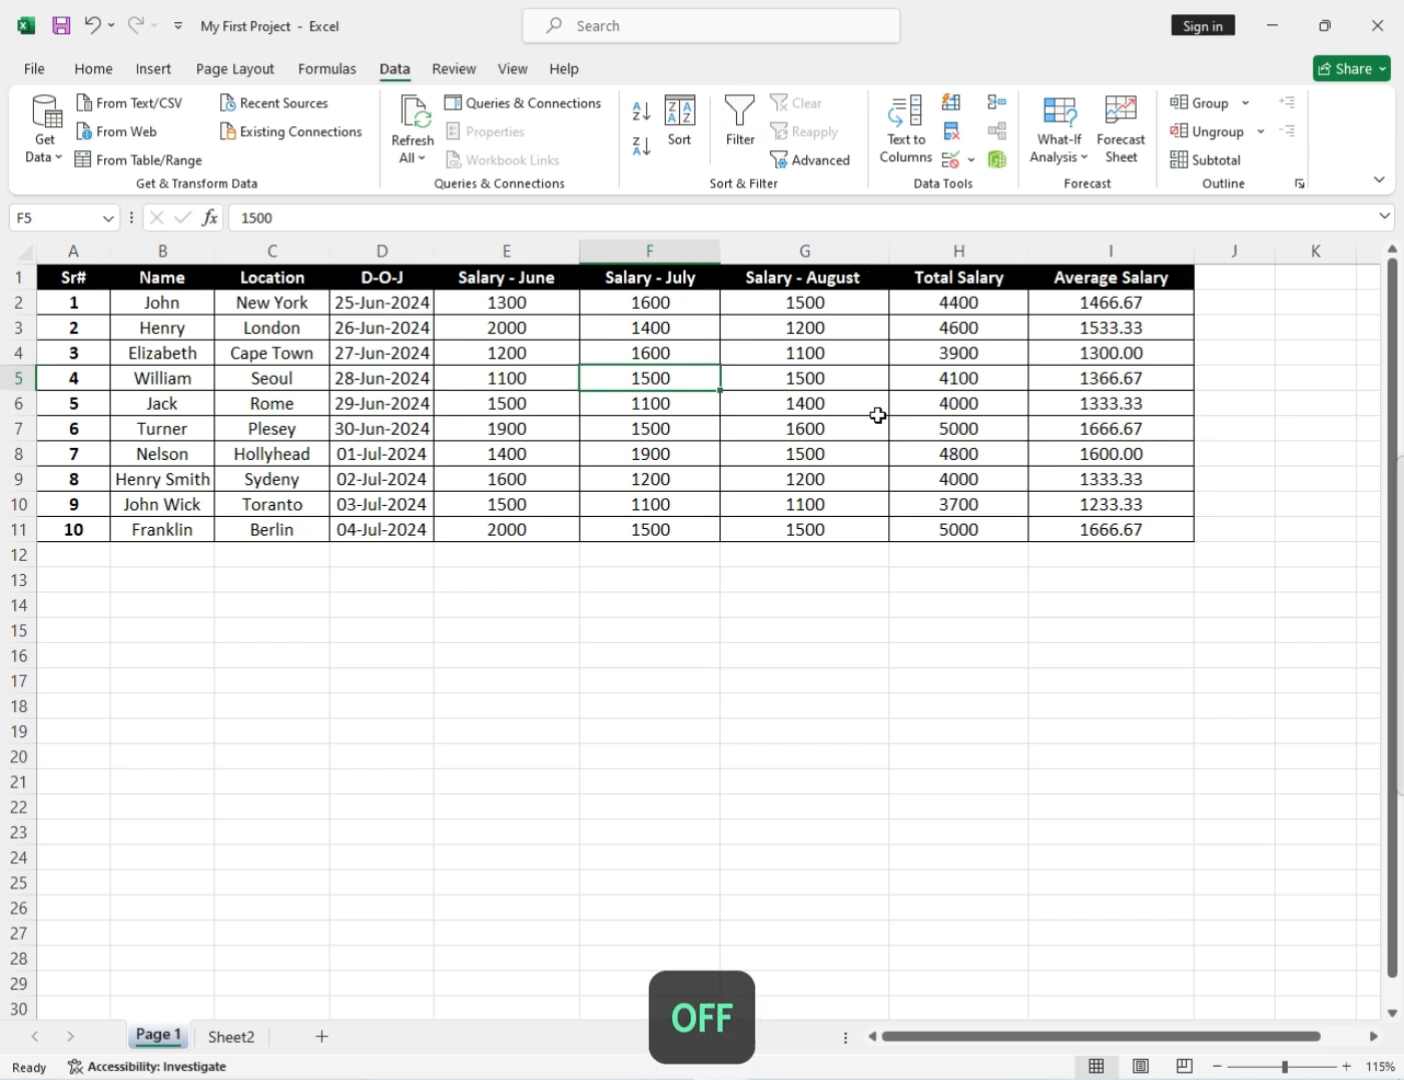
Sort the table by Total Salary on cell values from largest to smallest with the Sort command, and undo that sort.
{"action": "left_click", "coordinate": [680, 131]}
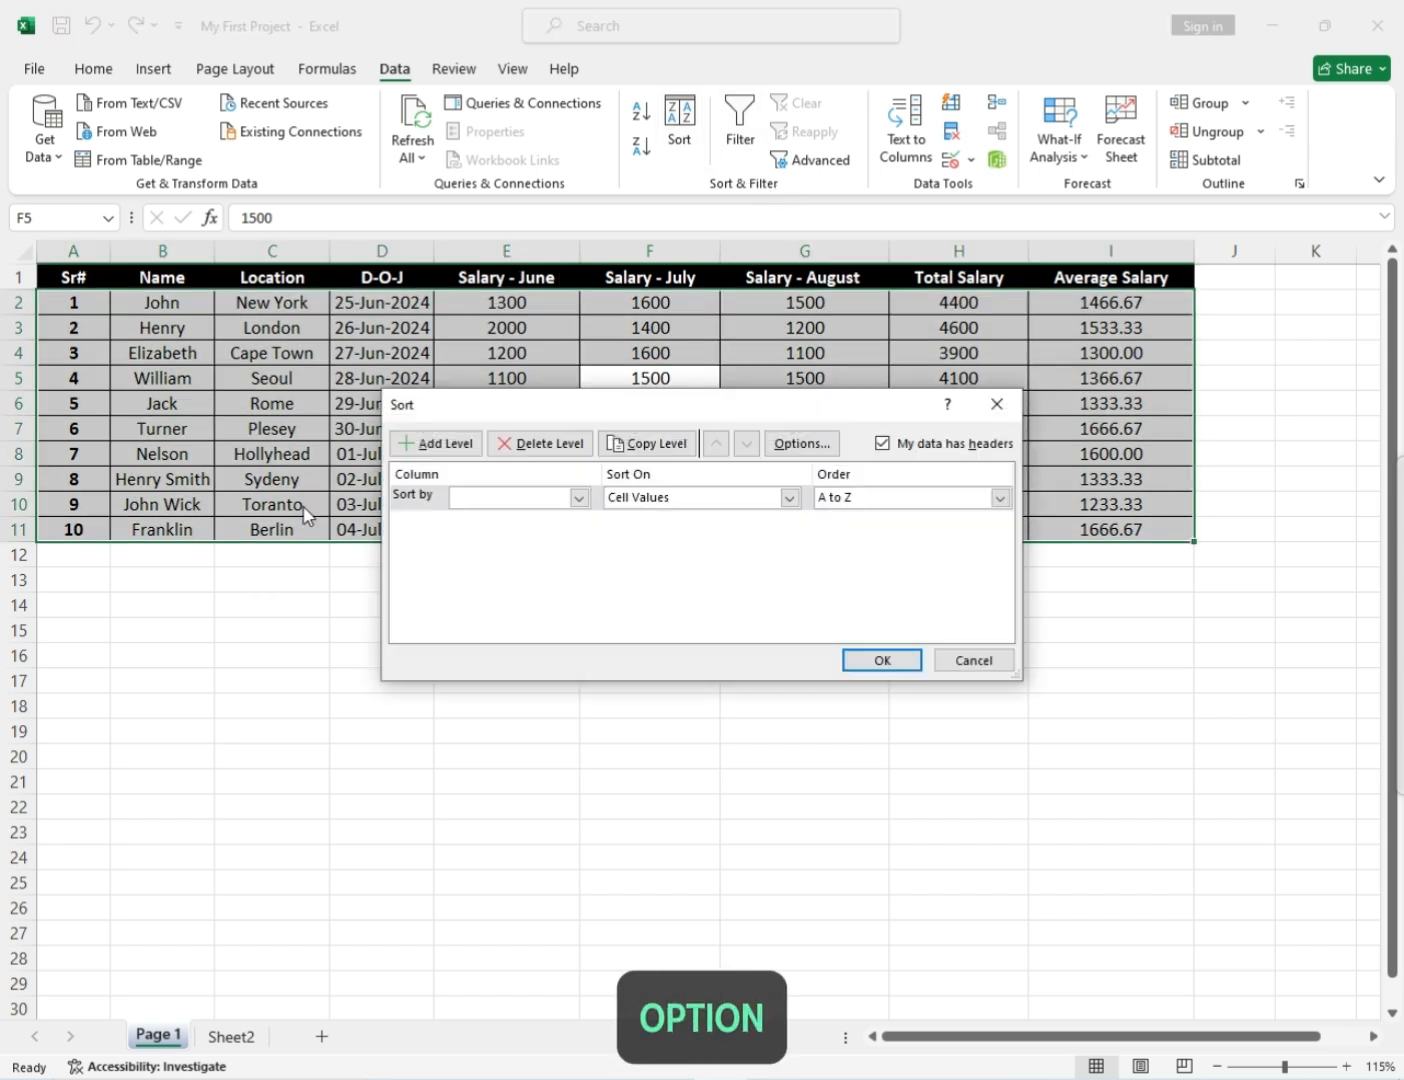
{"action": "left_click", "coordinate": [579, 498]}
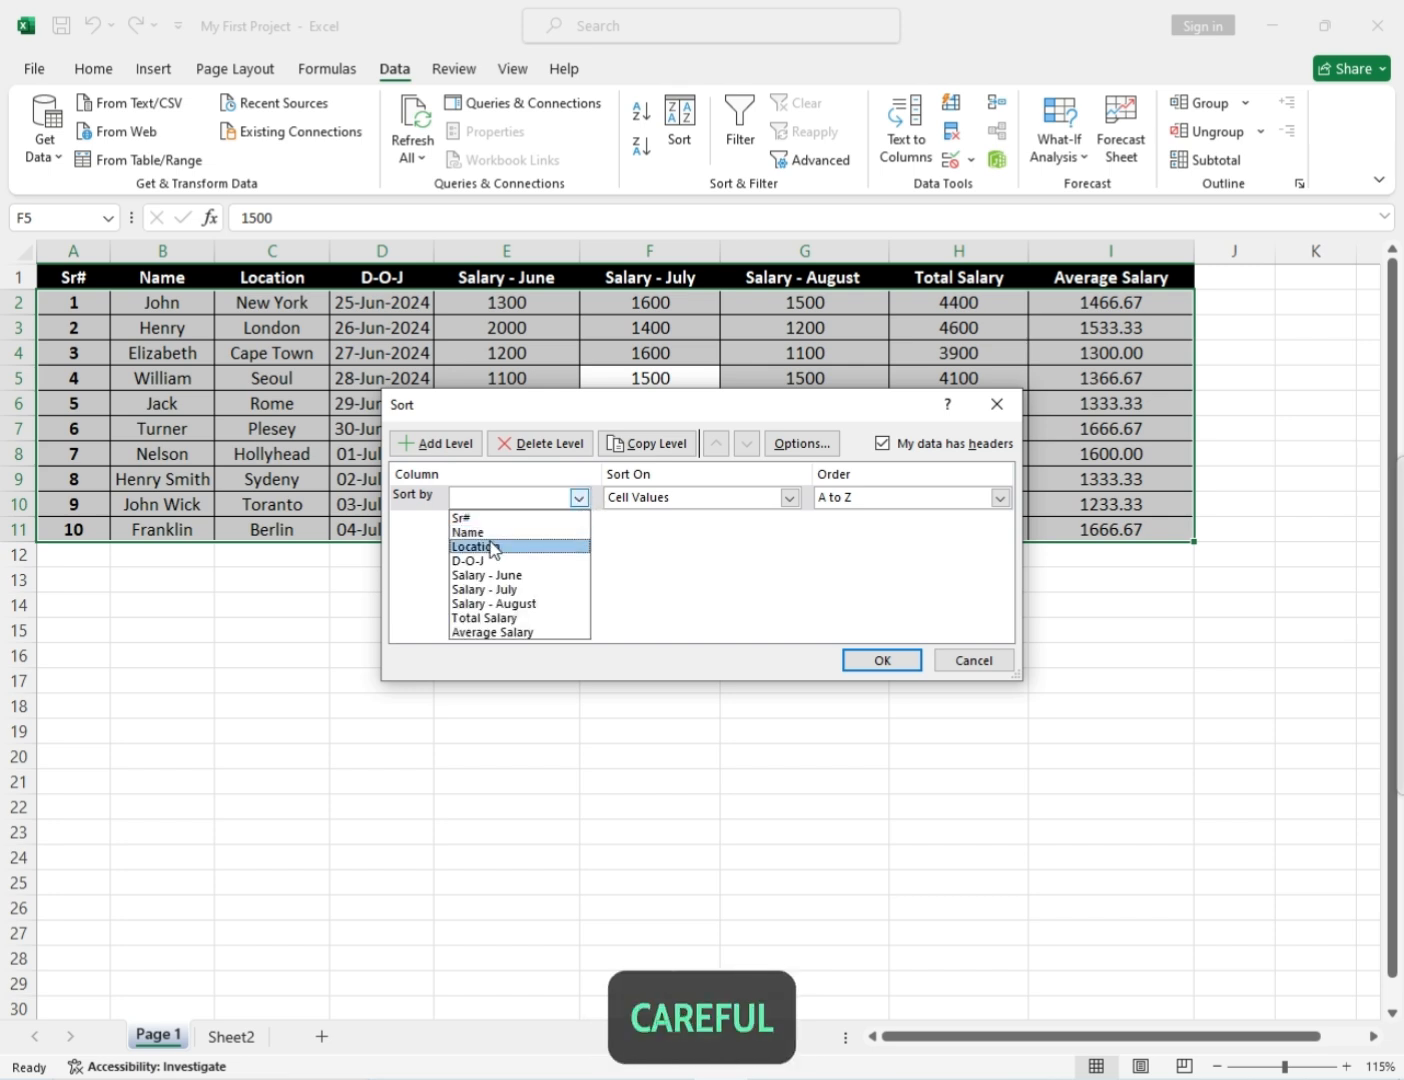
{"action": "left_click", "coordinate": [464, 617]}
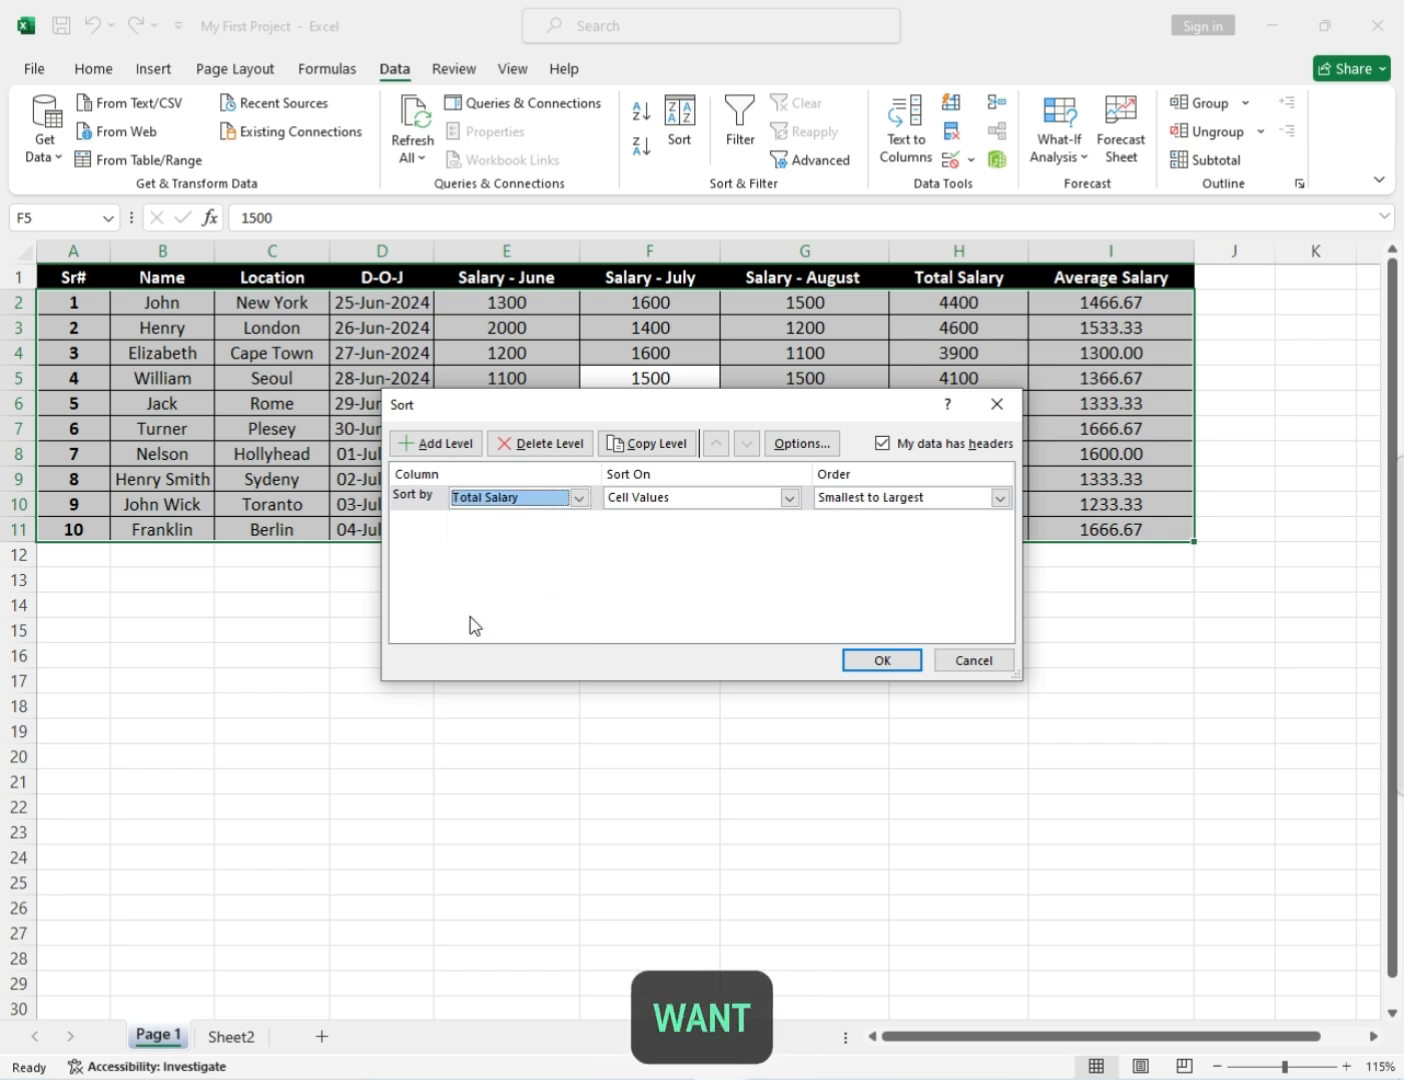
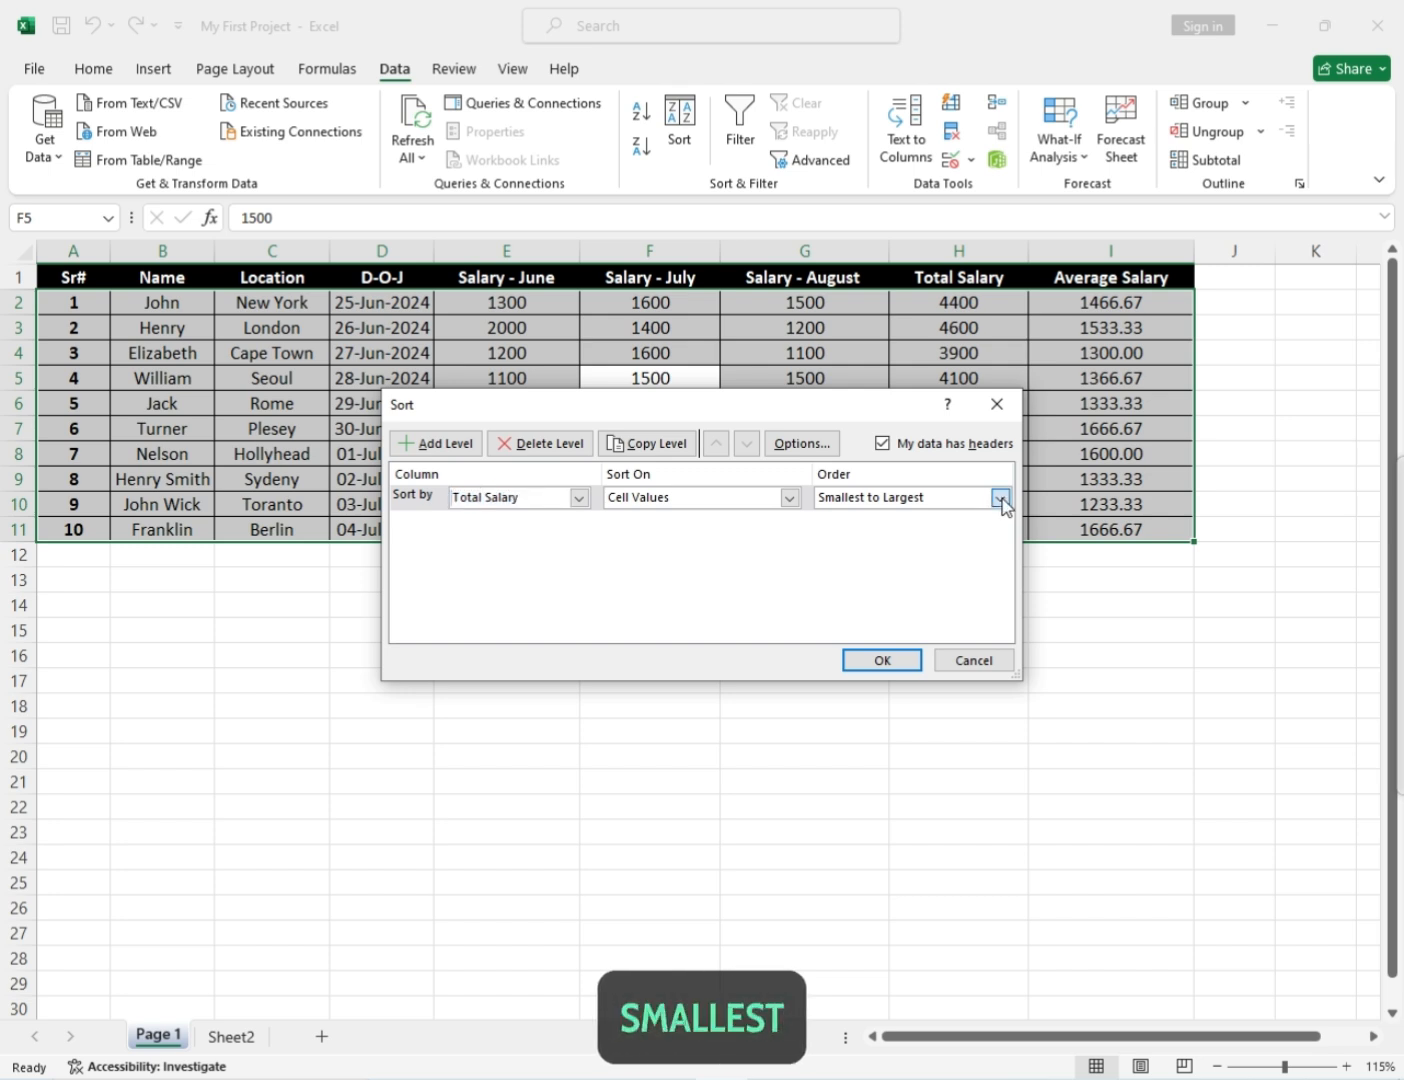
{"action": "left_click", "coordinate": [1001, 501]}
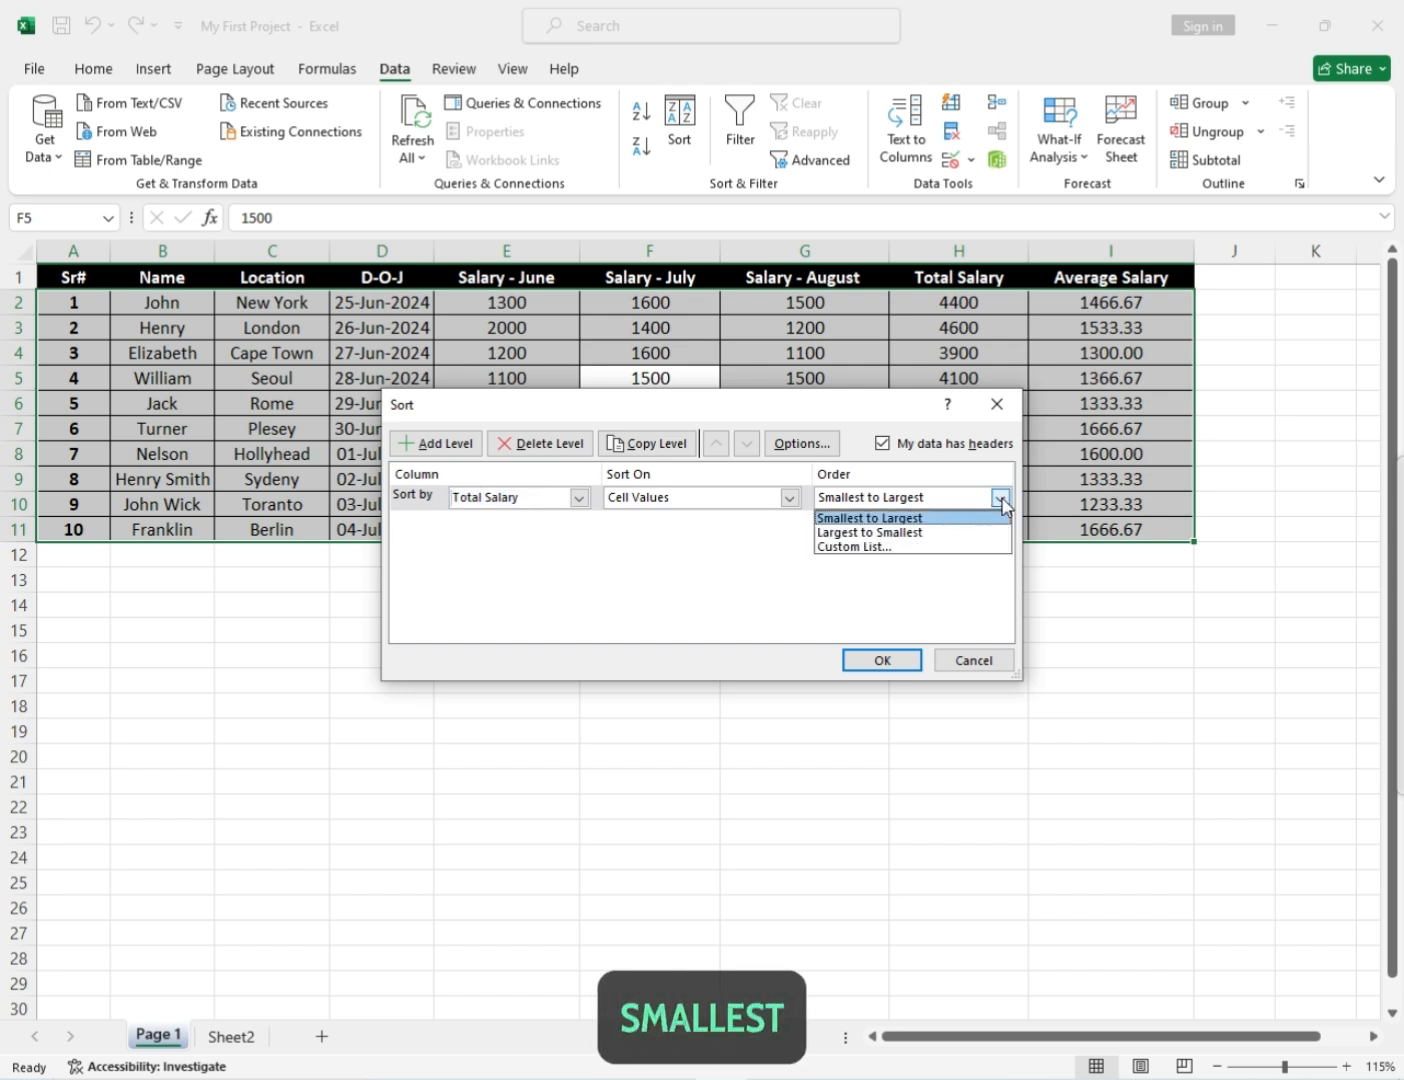
{"action": "left_click", "coordinate": [835, 533]}
{"action": "left_click", "coordinate": [881, 651]}
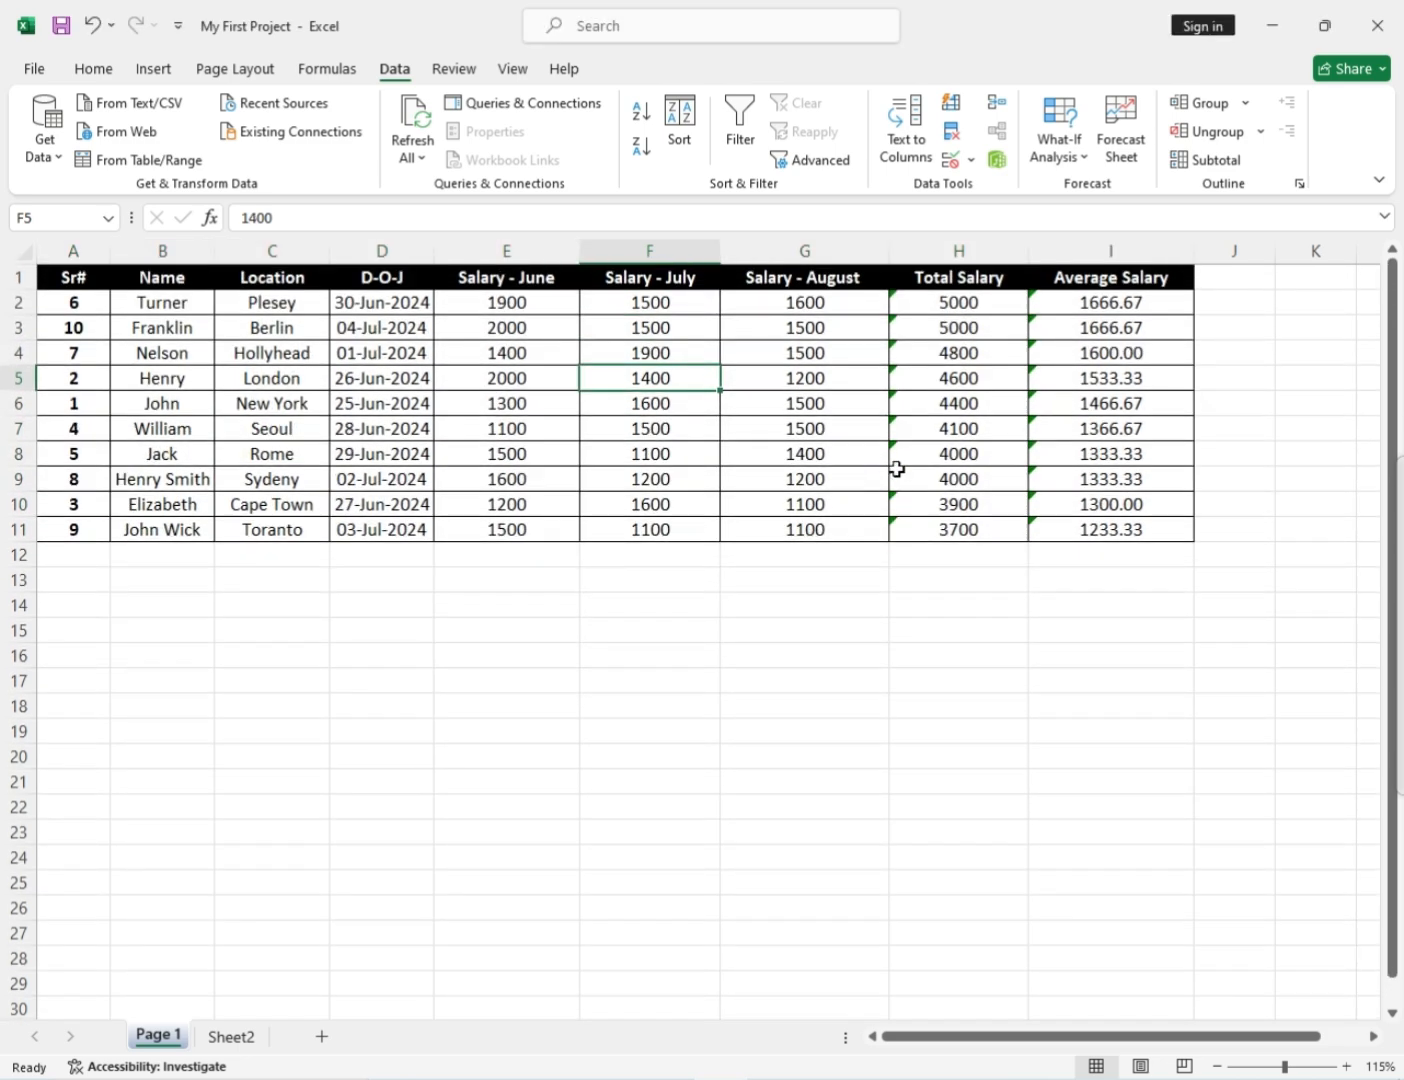
{"action": "key", "text": "ctrl+z"}
Sort rows 3 to 11 by the employee name column on cell values in A to Z order.
{"action": "left_click", "coordinate": [679, 125]}
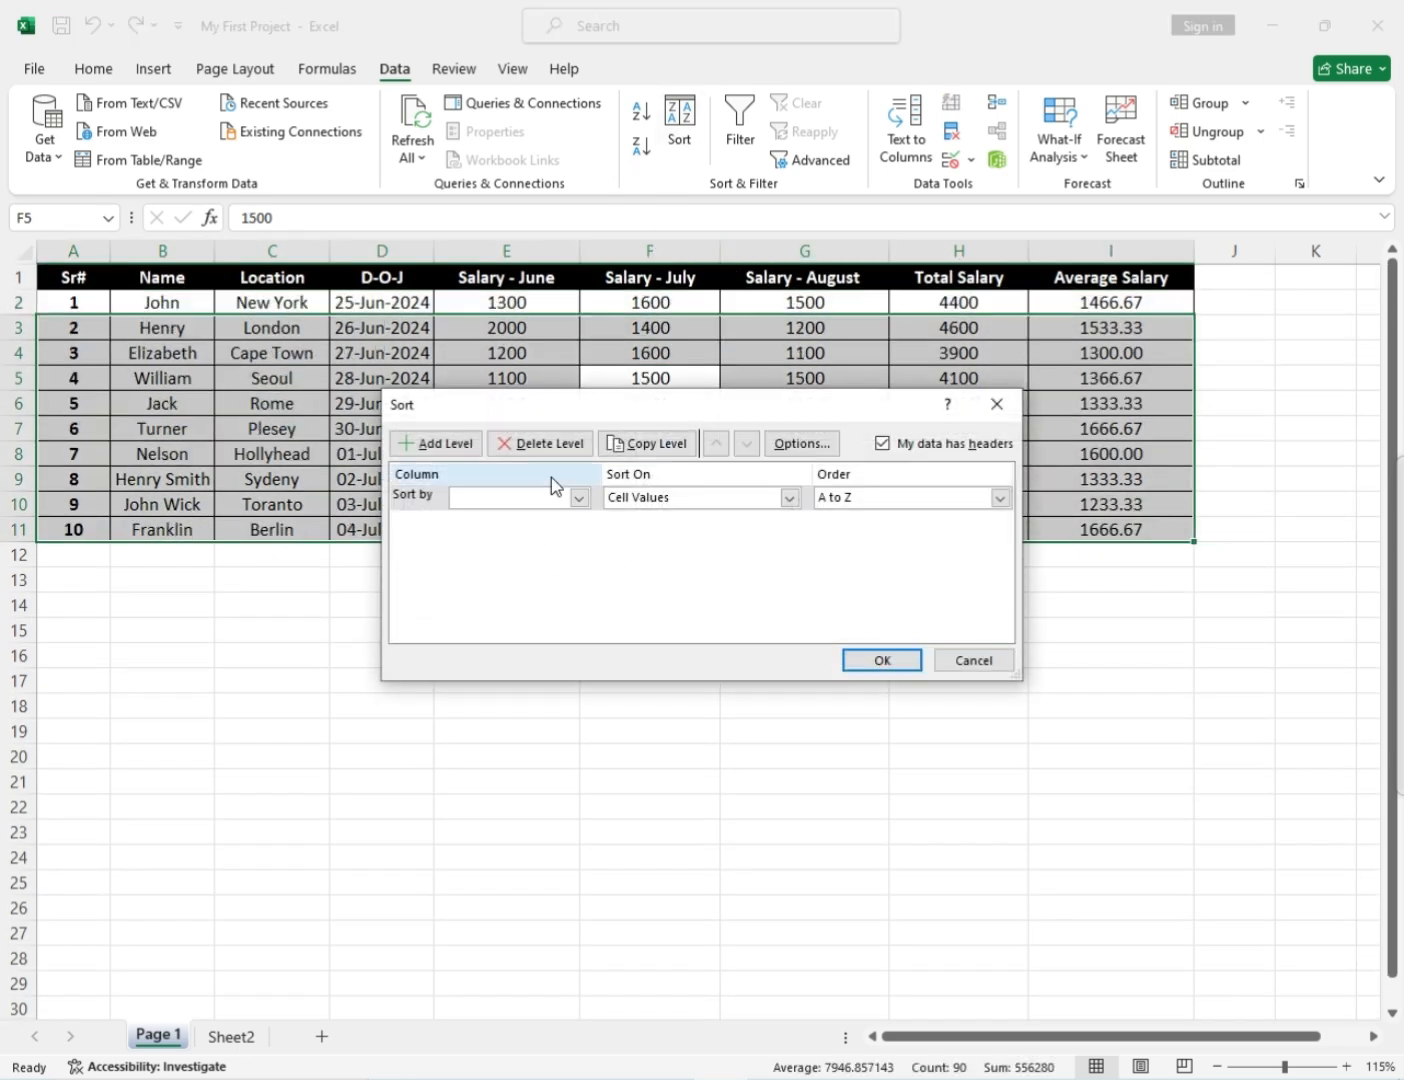
{"action": "left_click", "coordinate": [578, 497]}
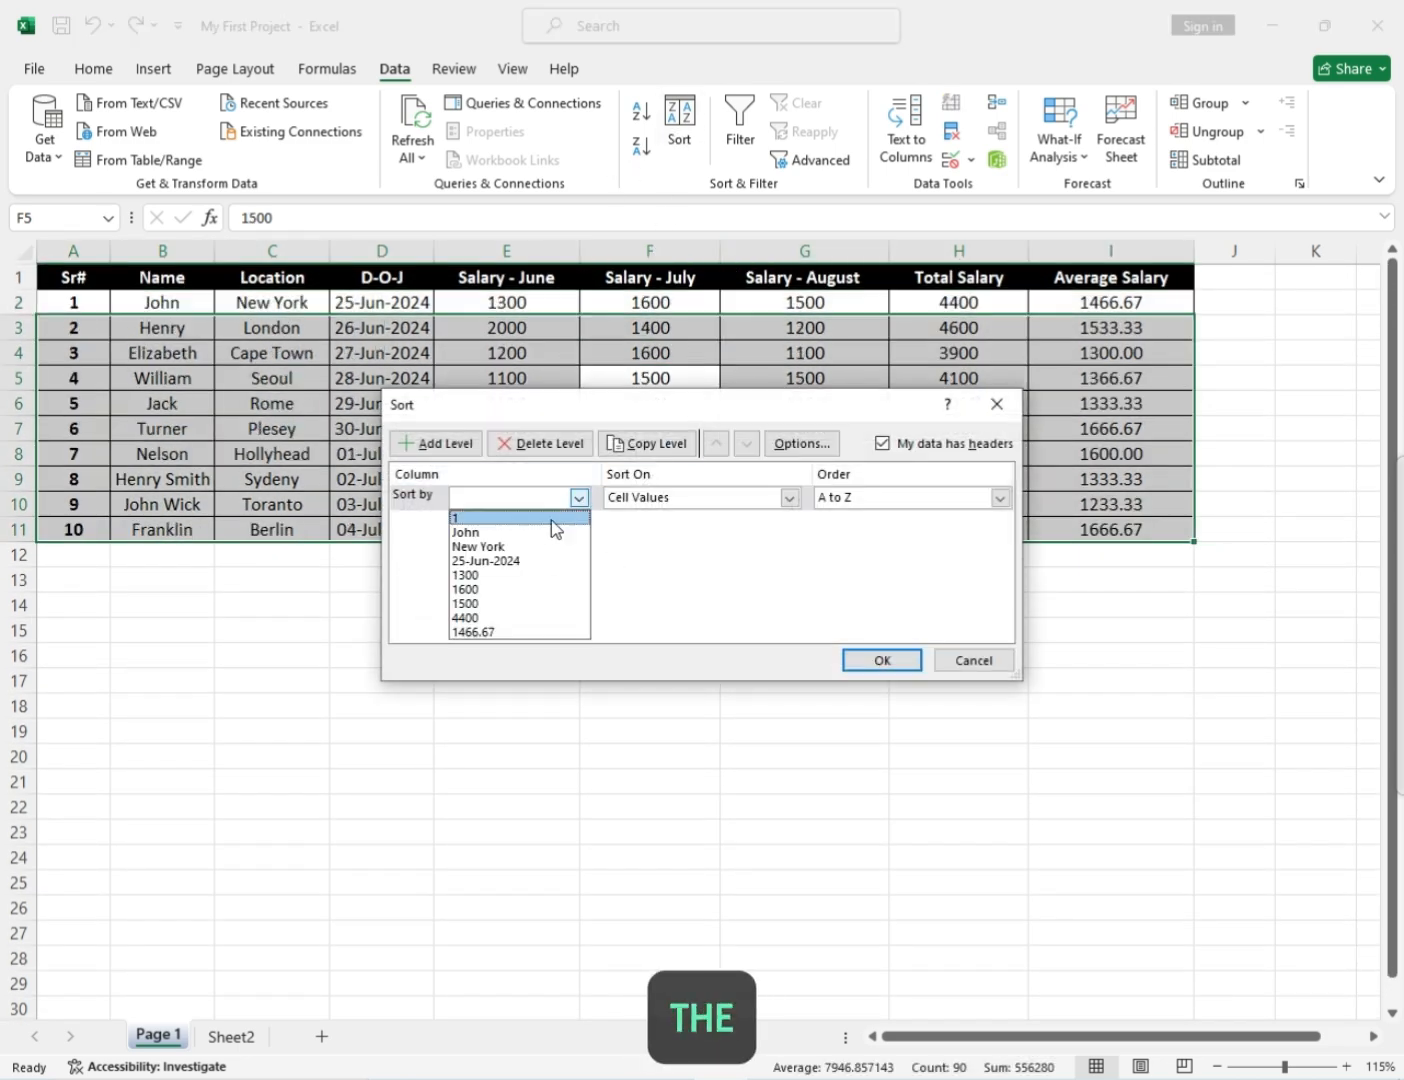
{"action": "left_click", "coordinate": [485, 548]}
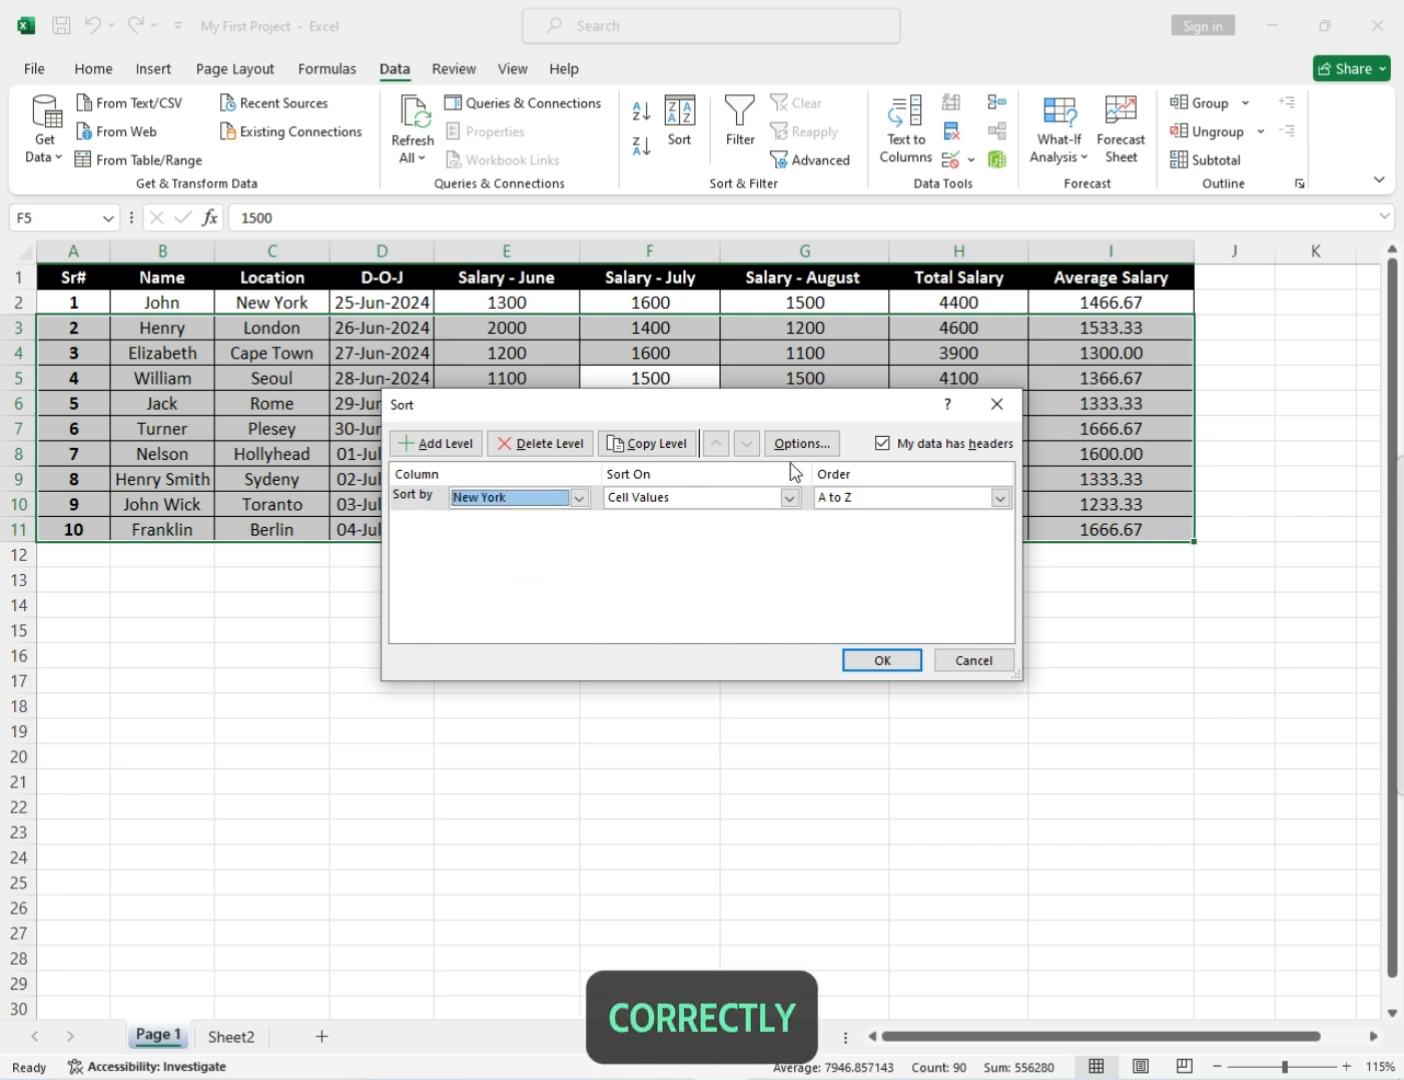
{"action": "left_click", "coordinate": [999, 498]}
{"action": "left_click", "coordinate": [840, 511]}
{"action": "left_click", "coordinate": [579, 496]}
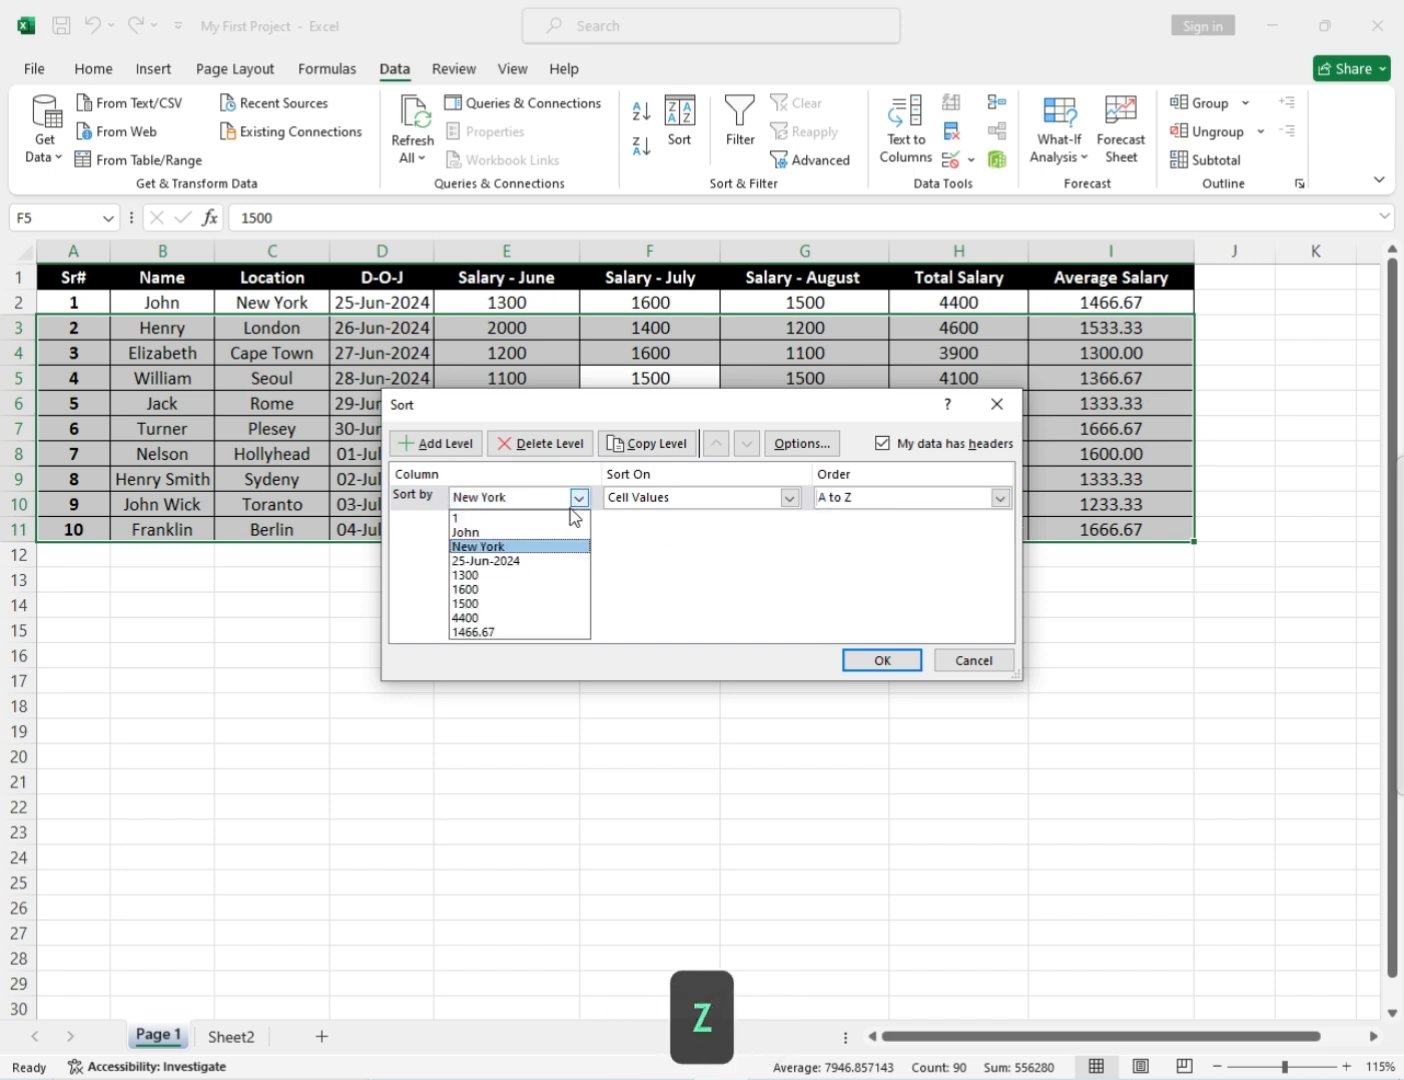
{"action": "left_click", "coordinate": [484, 532]}
{"action": "left_click", "coordinate": [883, 662]}
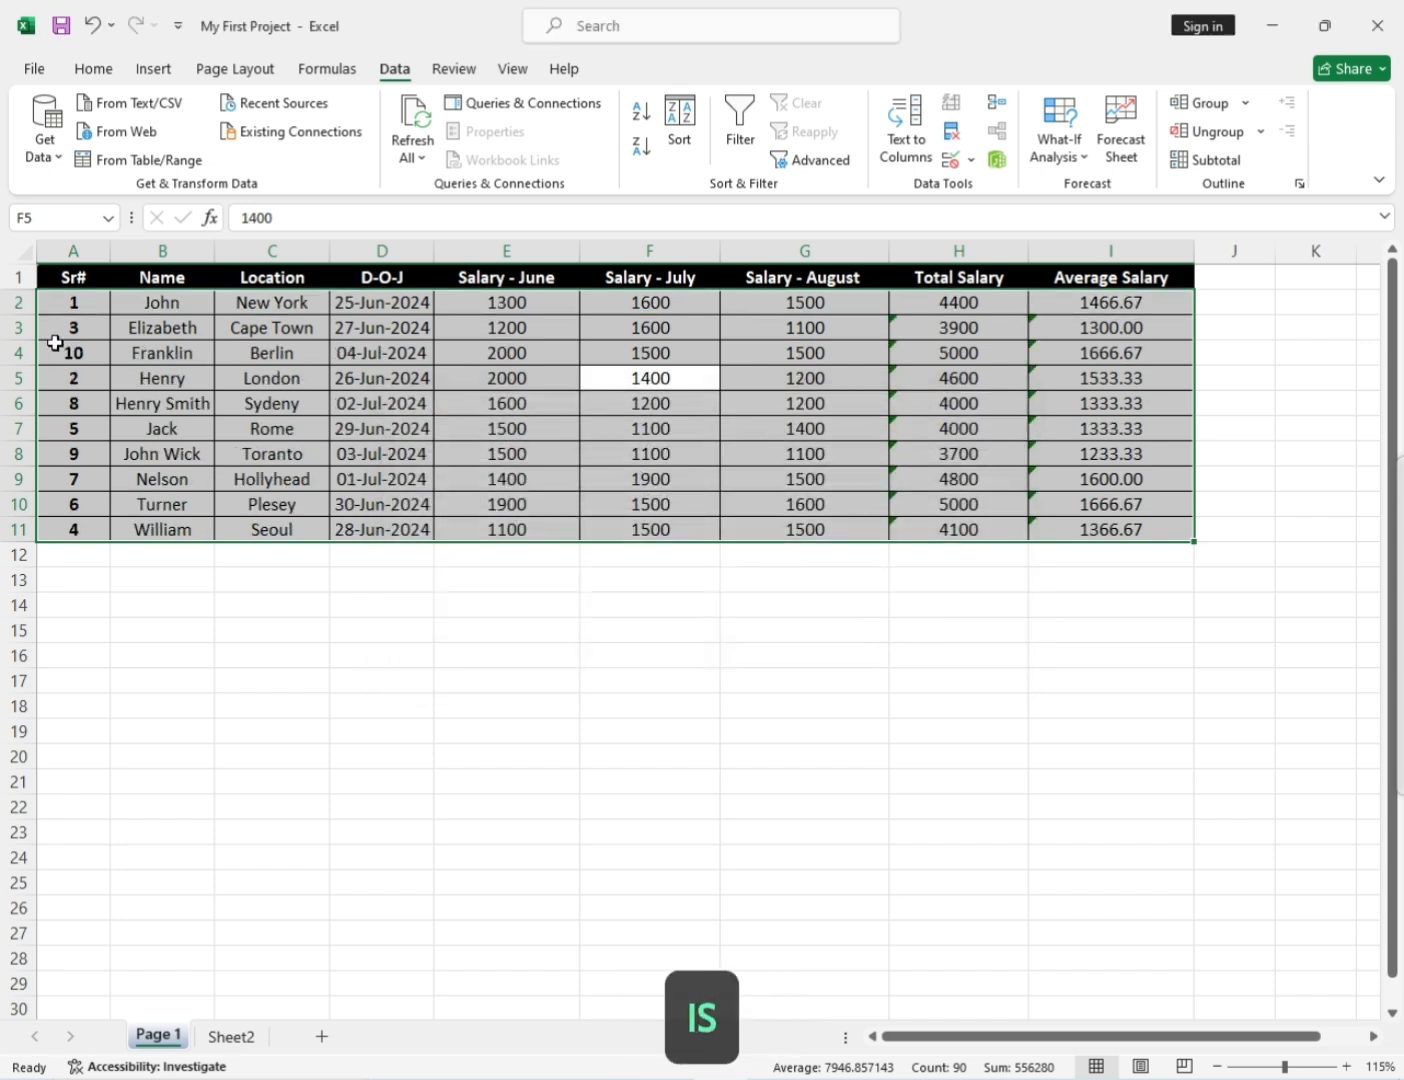
{"action": "left_click", "coordinate": [153, 301]}
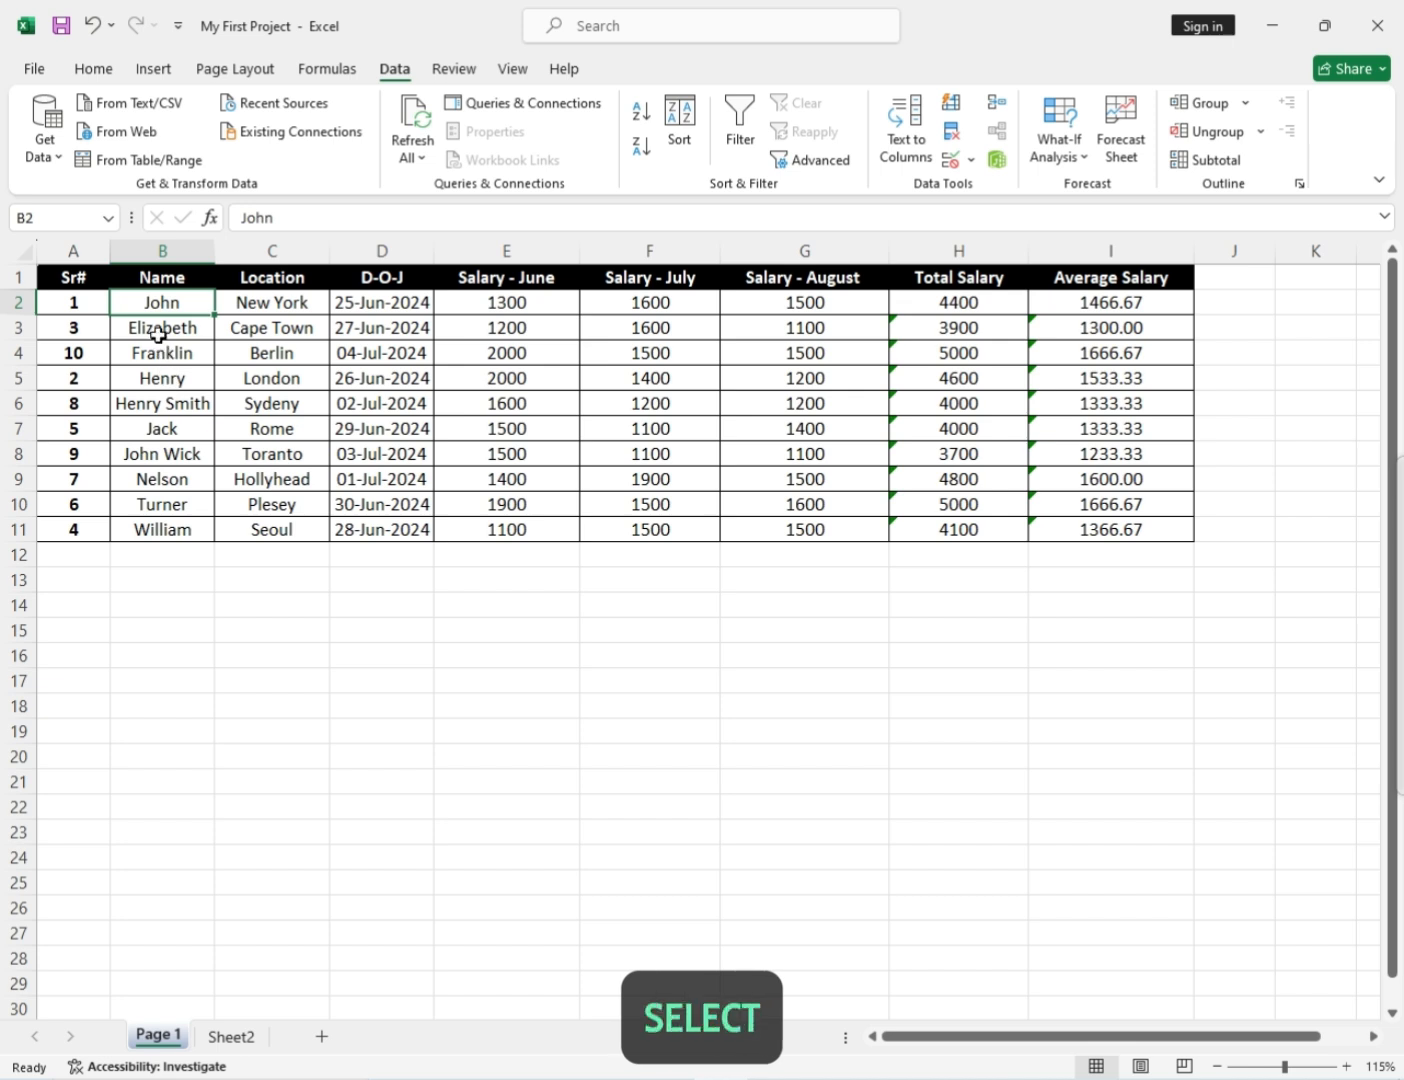
{"action": "left_click", "coordinate": [157, 335]}
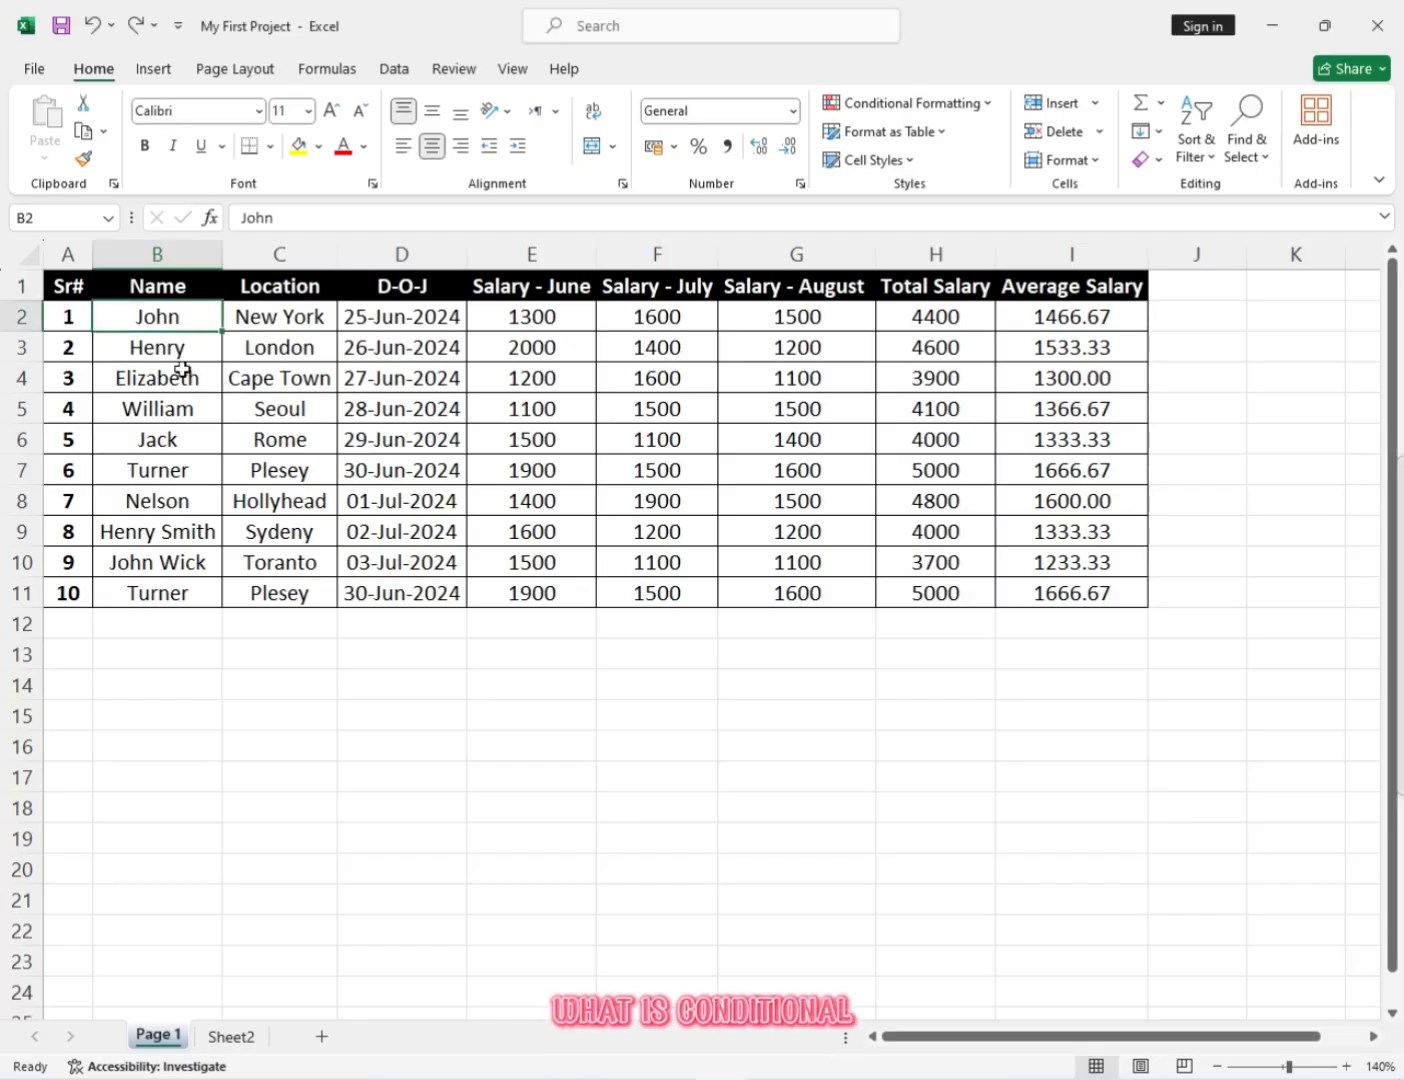
{"action": "left_click", "coordinate": [130, 347]}
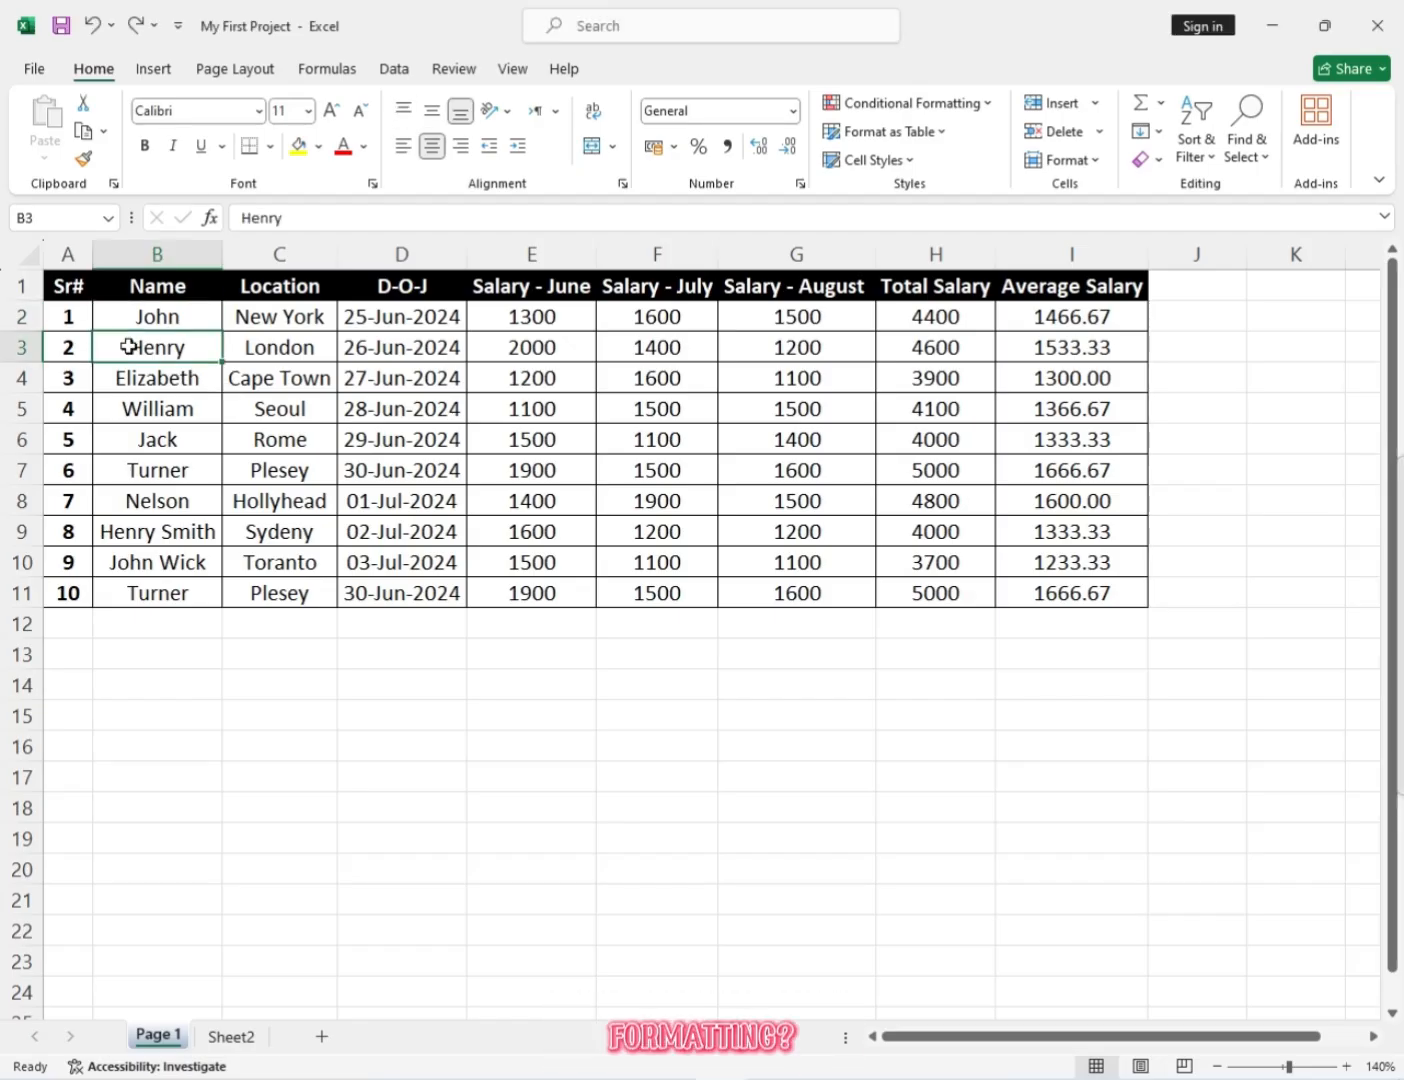
Apply the Red-White-Blue color scale conditional formatting to the Total Salary values in H2:H11.
{"action": "left_click_drag", "start_coordinate": [84, 290], "coordinate": [1112, 599]}
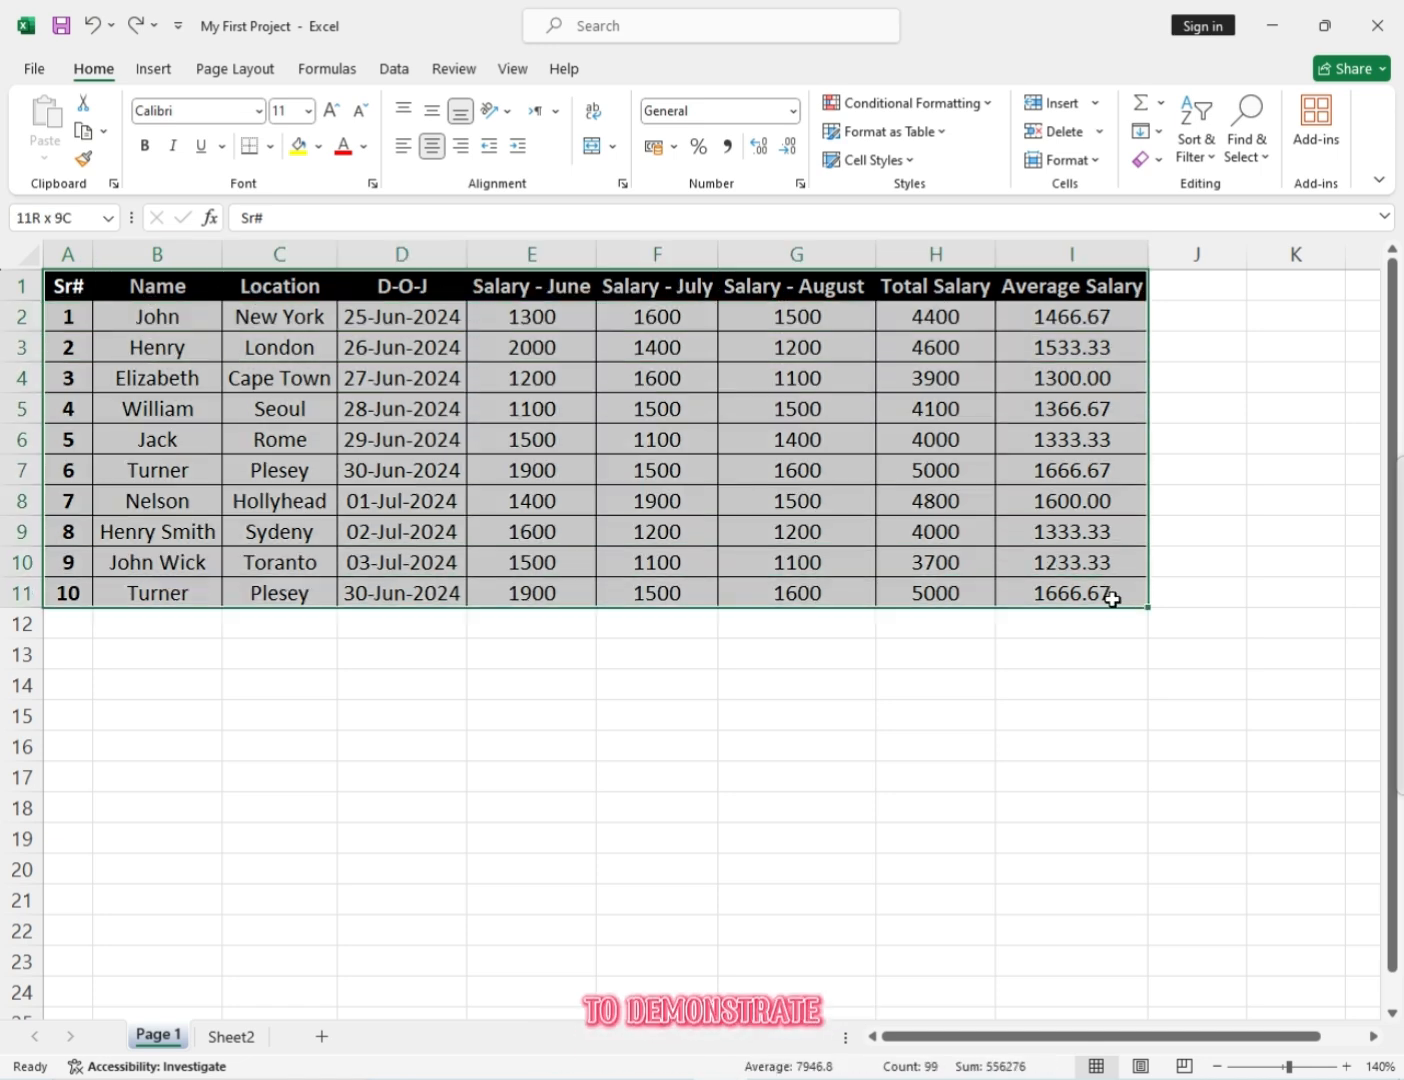
{"action": "left_click", "coordinate": [971, 510]}
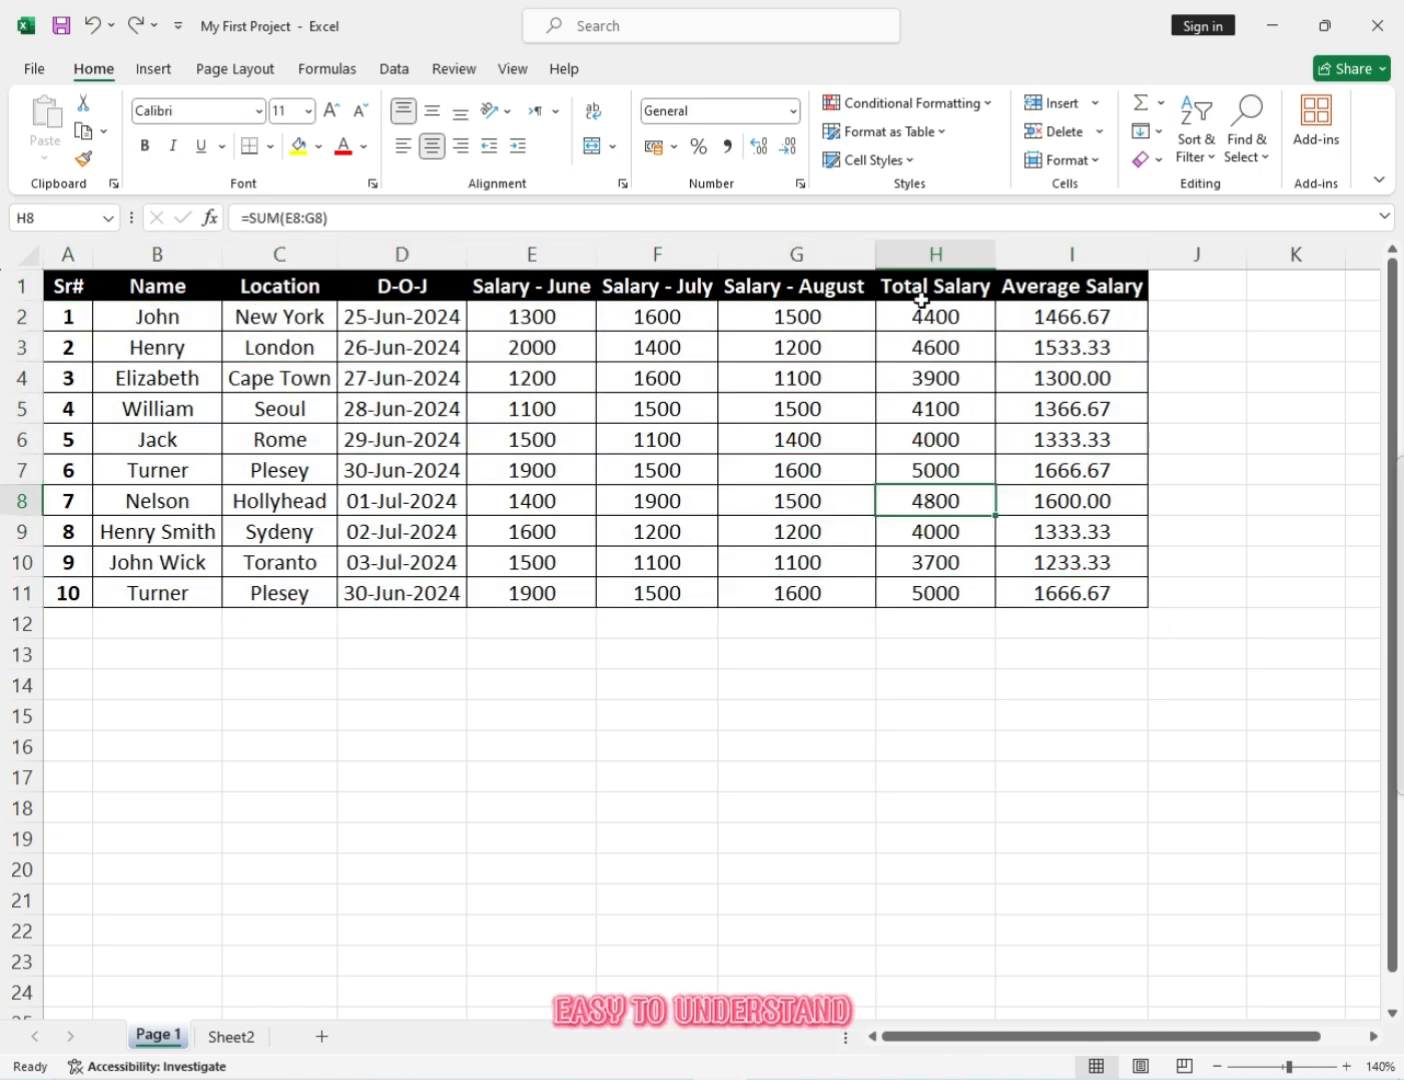
{"action": "left_click_drag", "start_coordinate": [912, 316], "coordinate": [901, 591]}
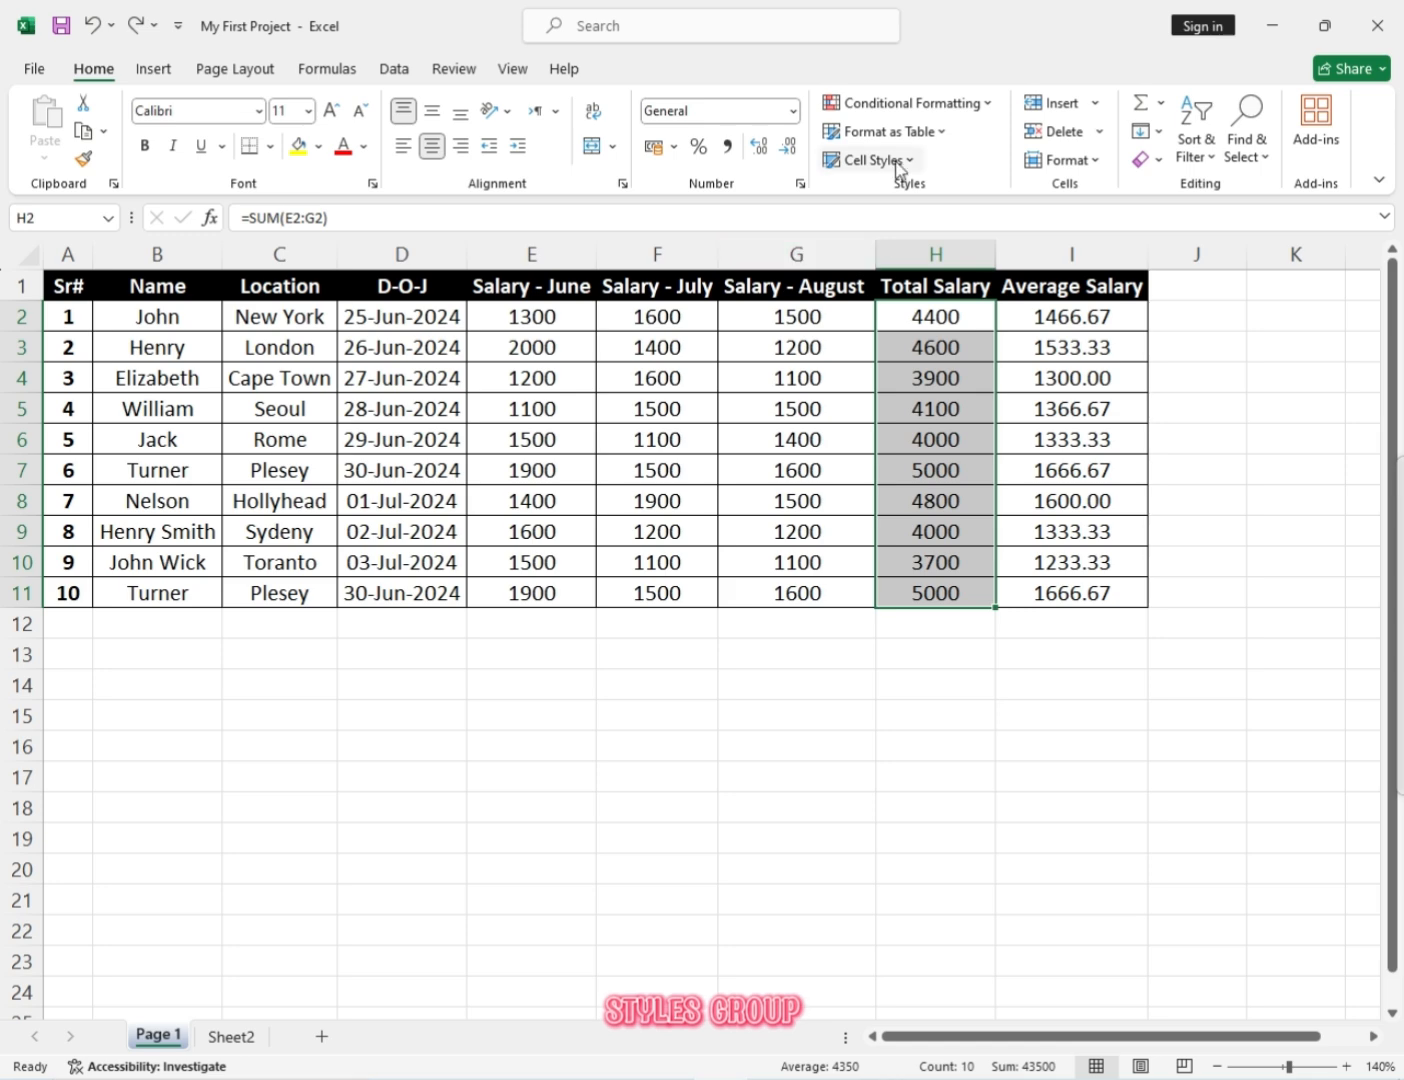
{"action": "left_click", "coordinate": [919, 104]}
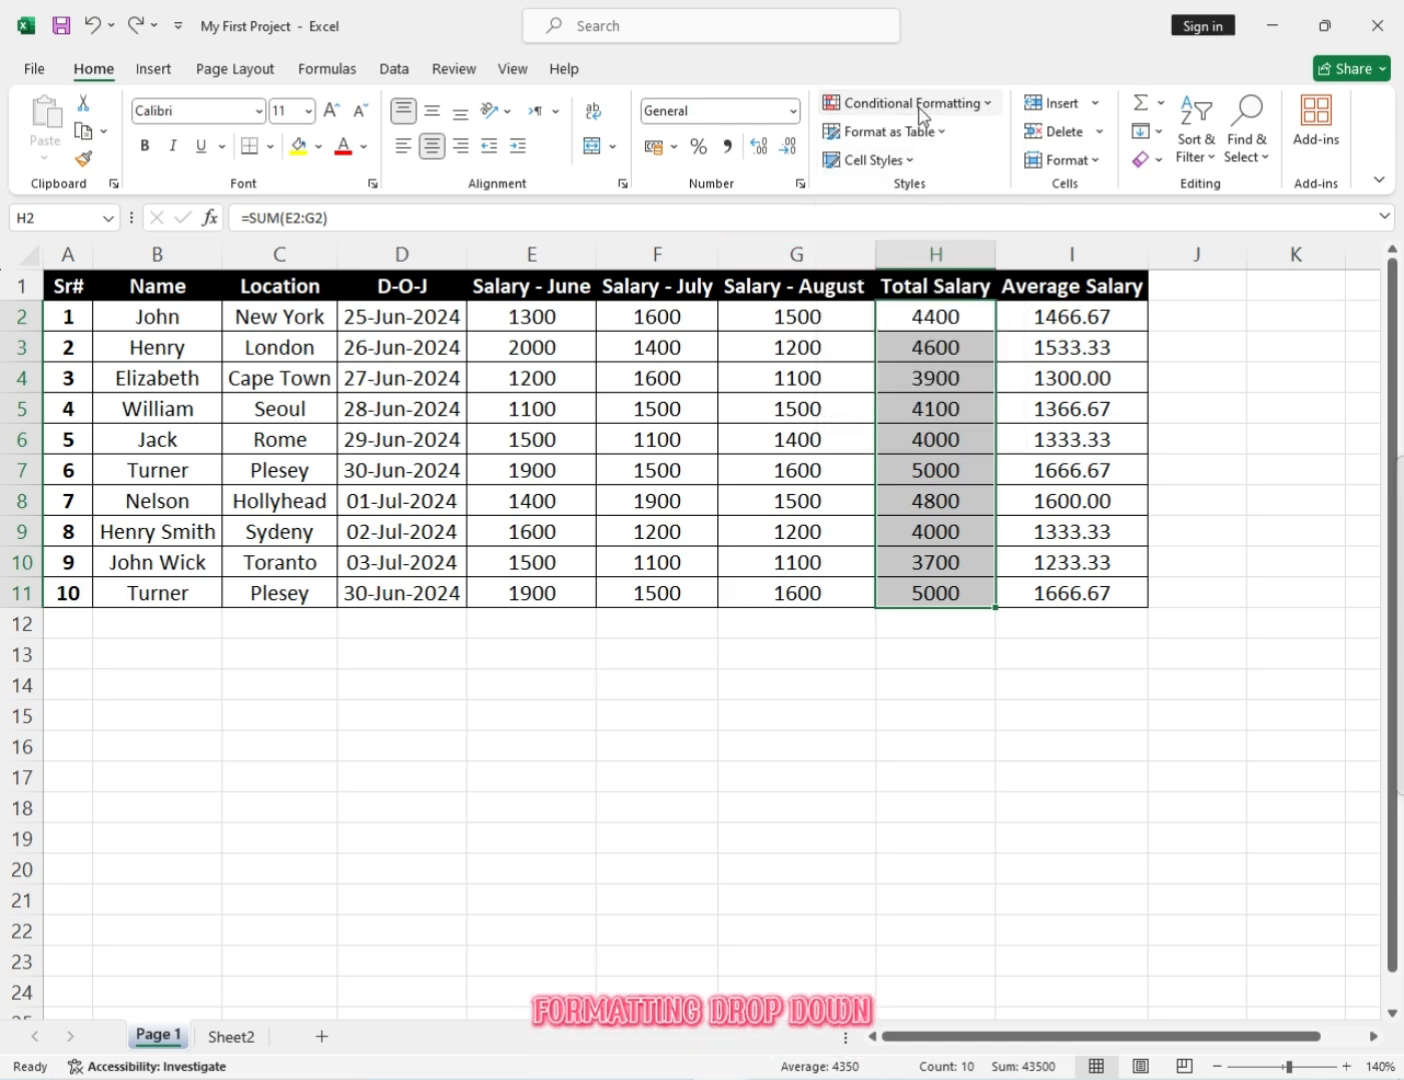
{"action": "left_click", "coordinate": [921, 104]}
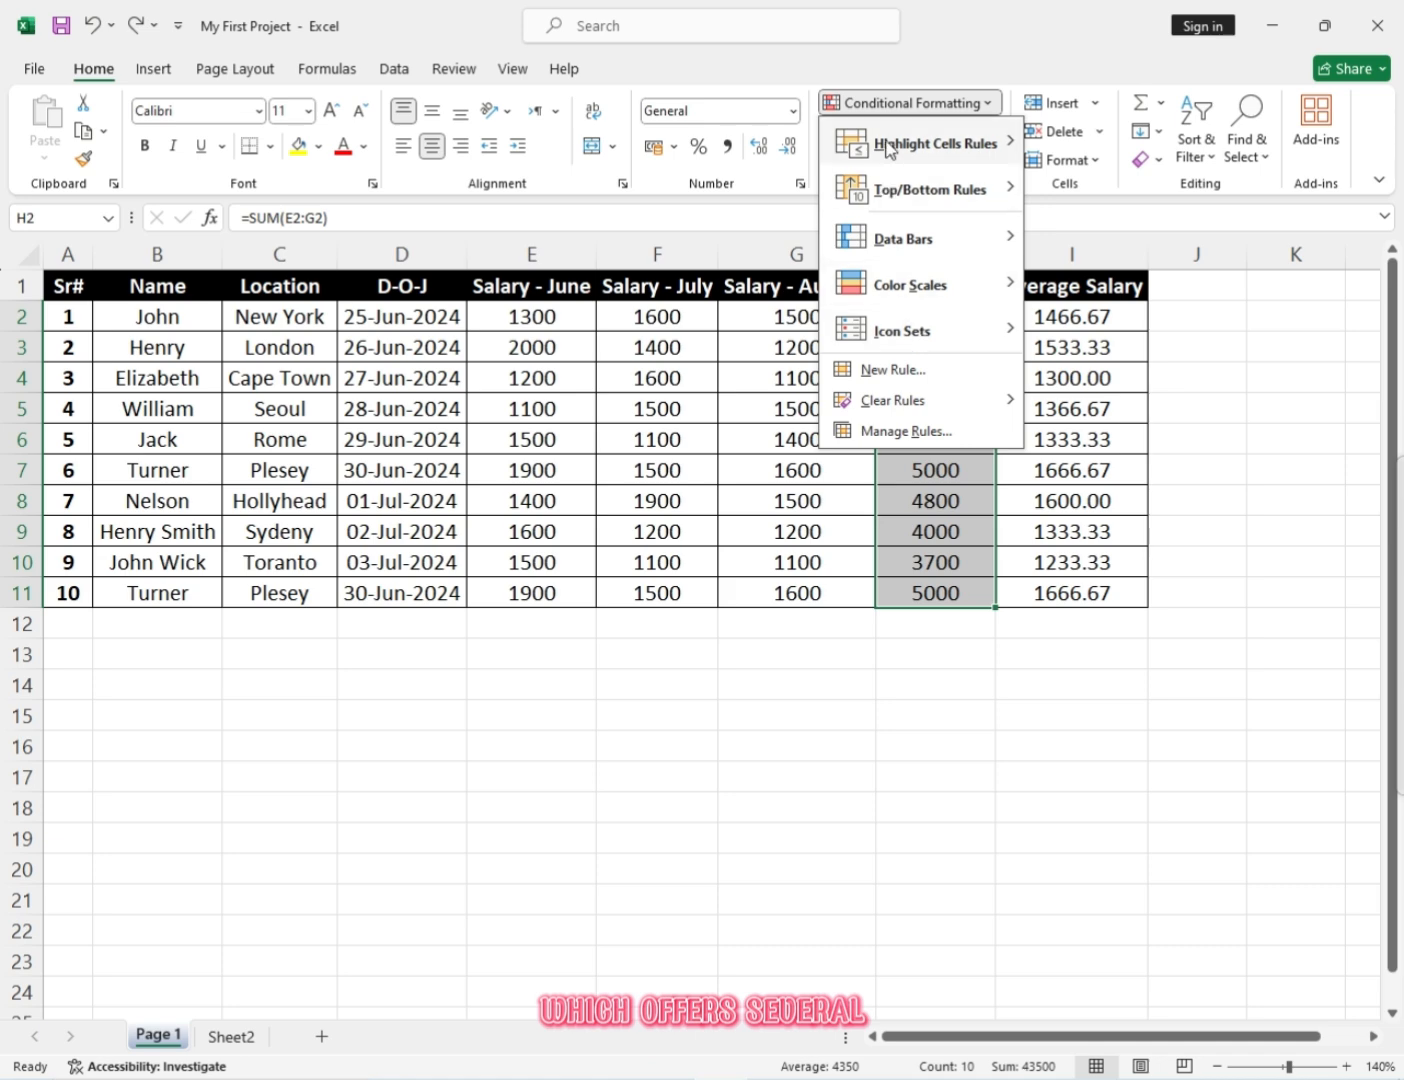
{"action": "left_click", "coordinate": [893, 142]}
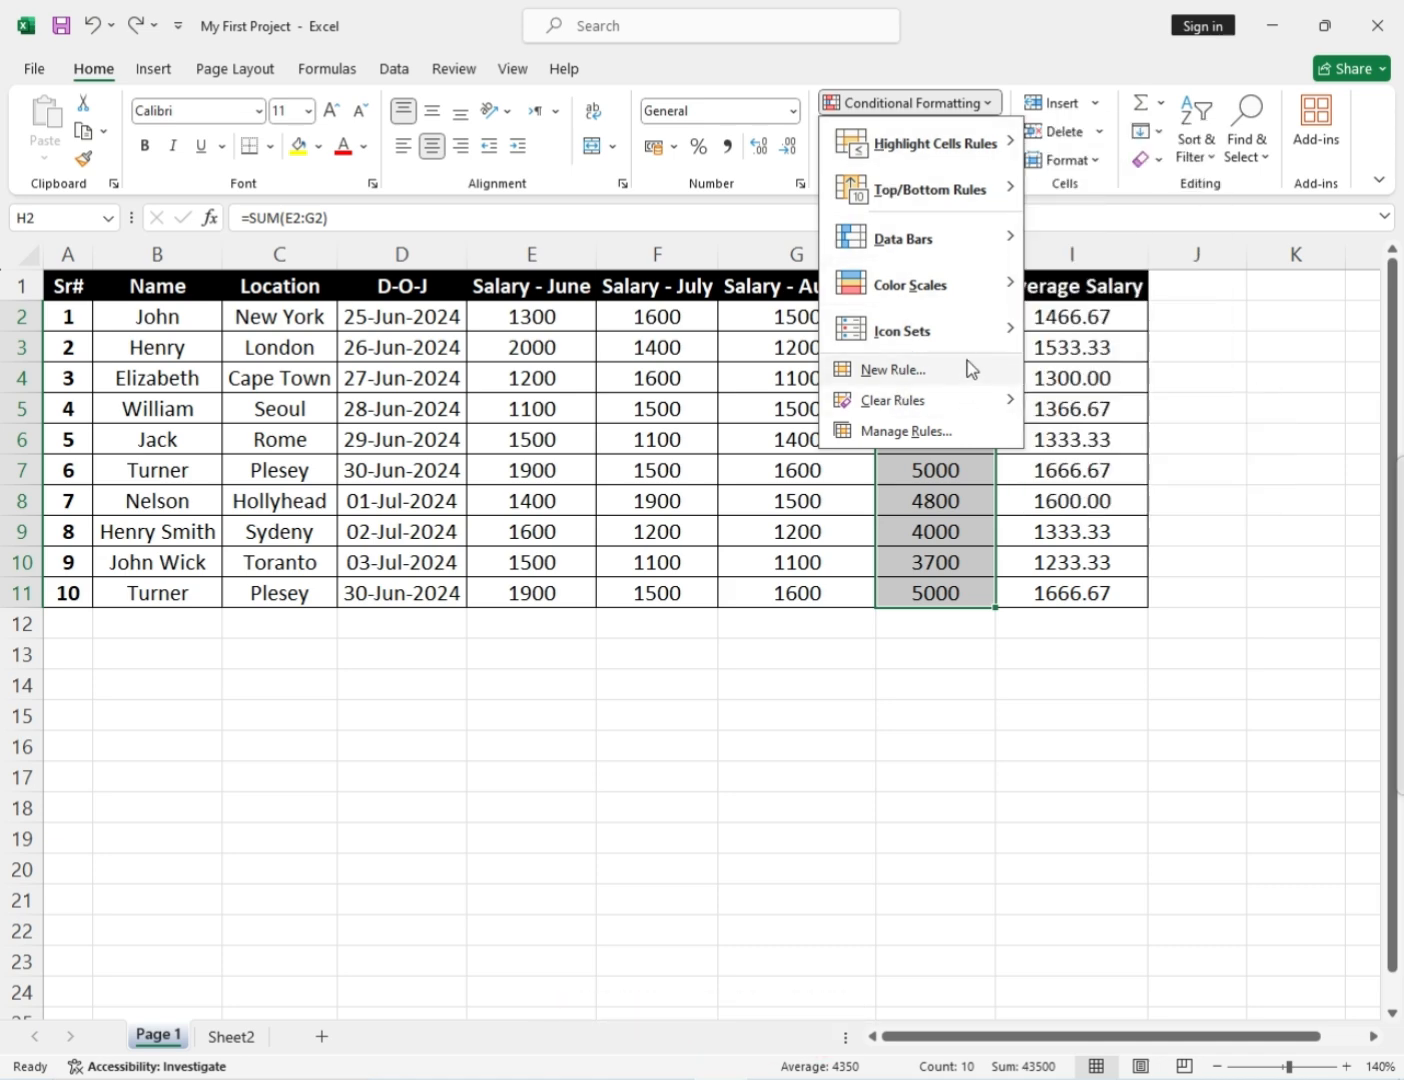
{"action": "mouse_move", "coordinate": [913, 260]}
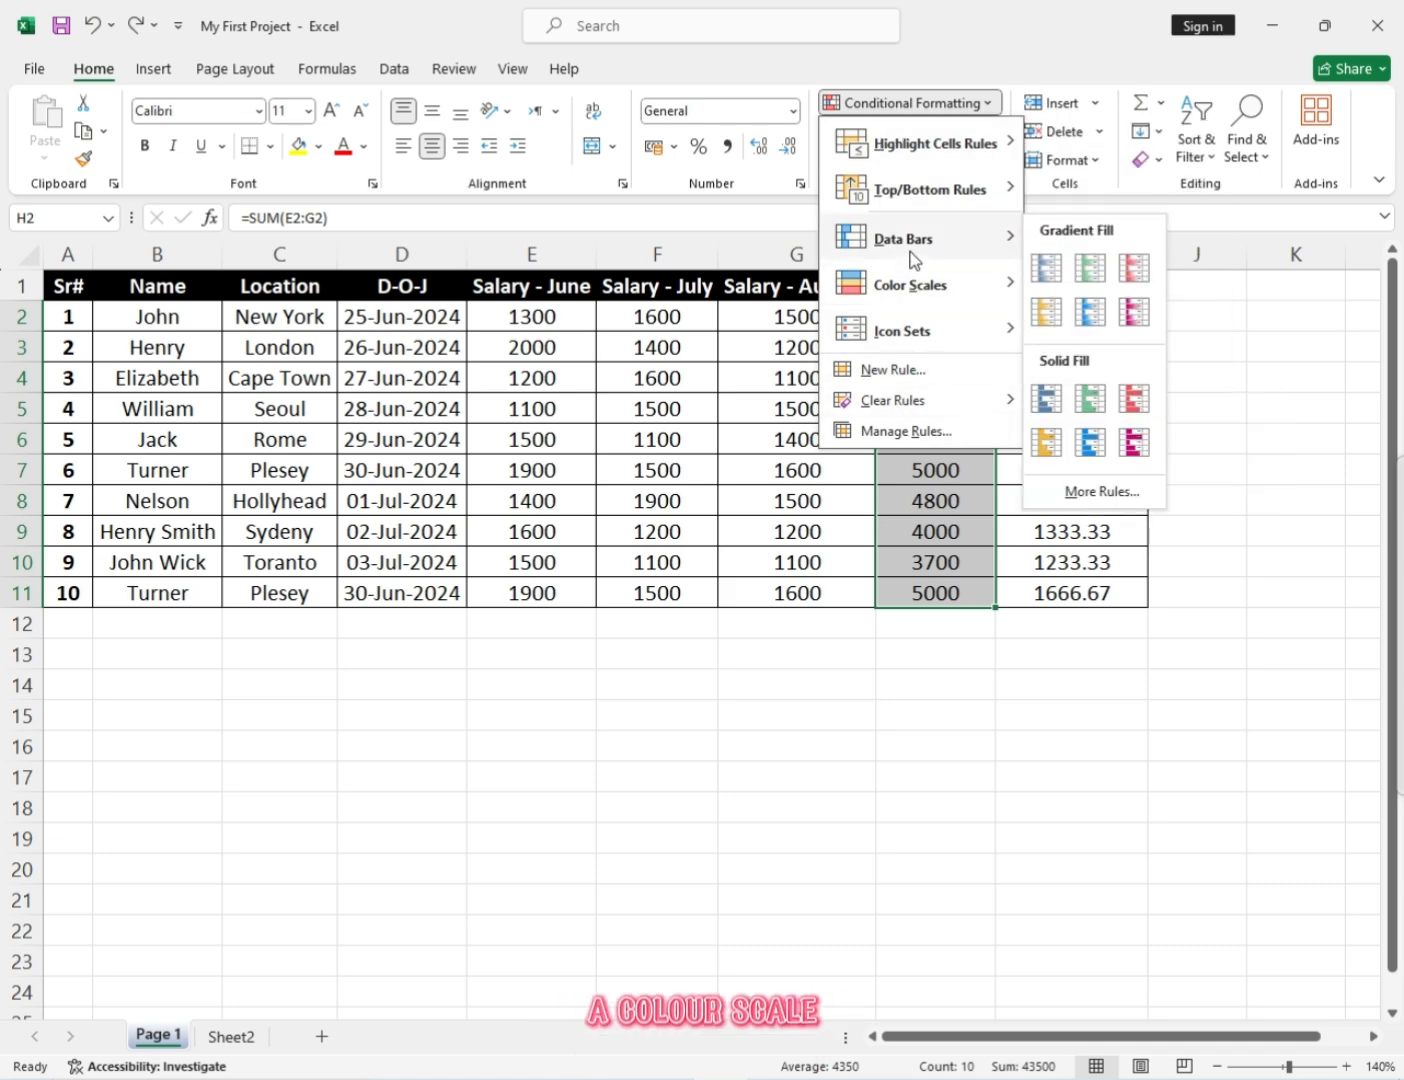
{"action": "mouse_move", "coordinate": [962, 277]}
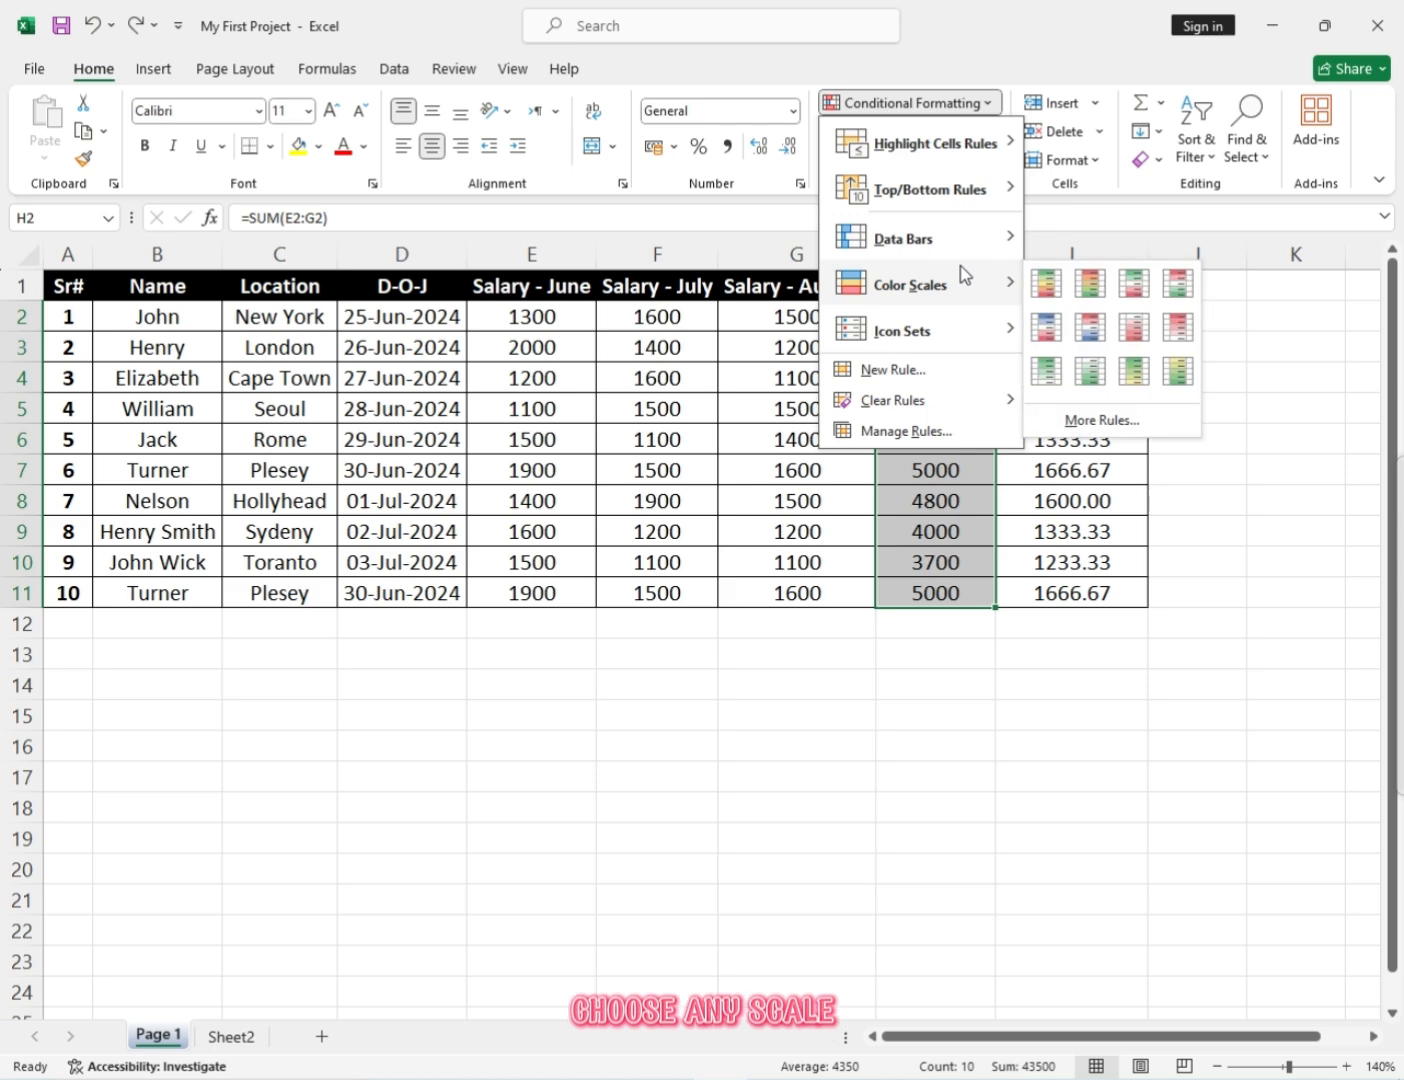
{"action": "left_click", "coordinate": [1083, 343]}
Examine how the color scale shades high, middle and low amounts in the Total Salary column.
{"action": "left_click", "coordinate": [912, 405]}
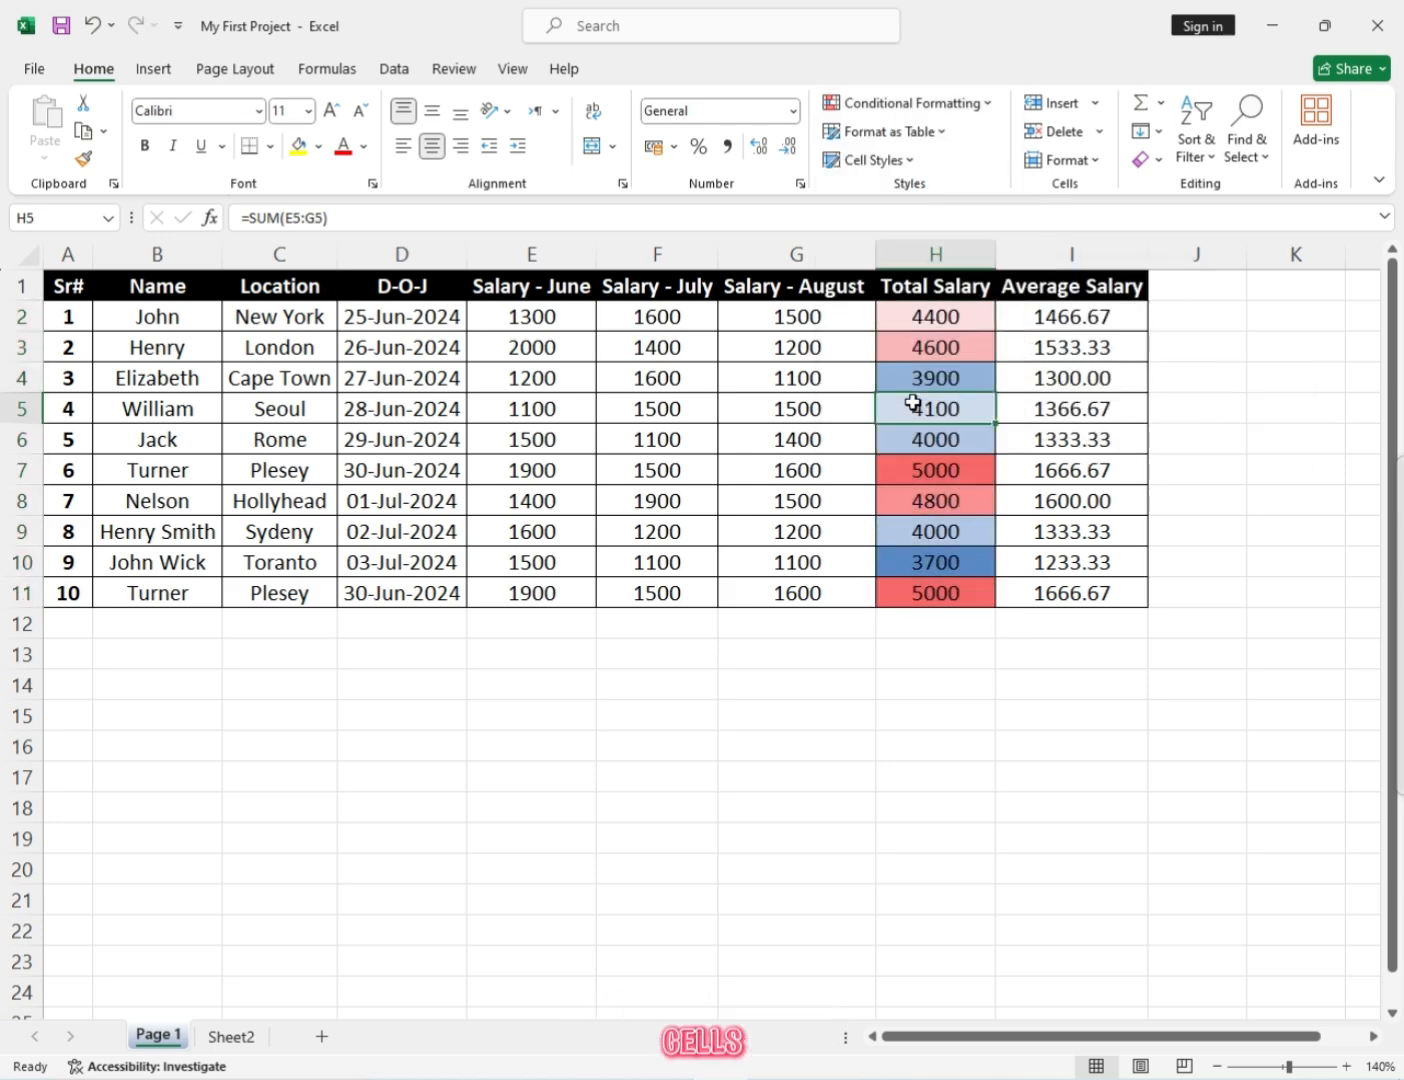
{"action": "left_click", "coordinate": [897, 468]}
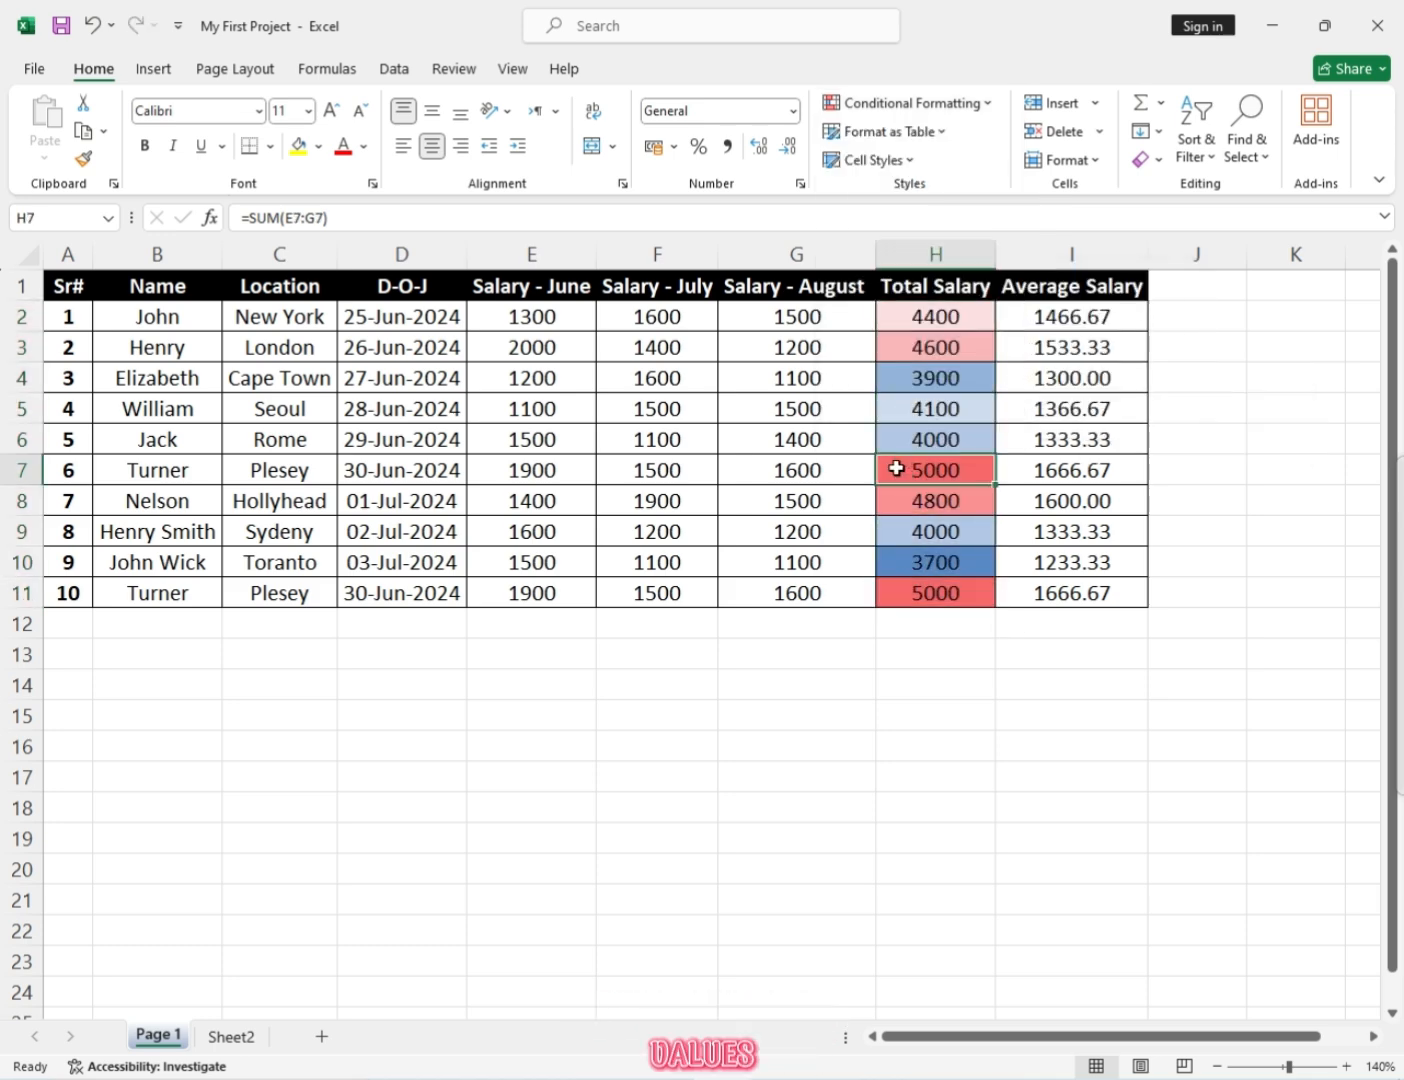
{"action": "left_click", "coordinate": [899, 596]}
{"action": "left_click", "coordinate": [934, 469]}
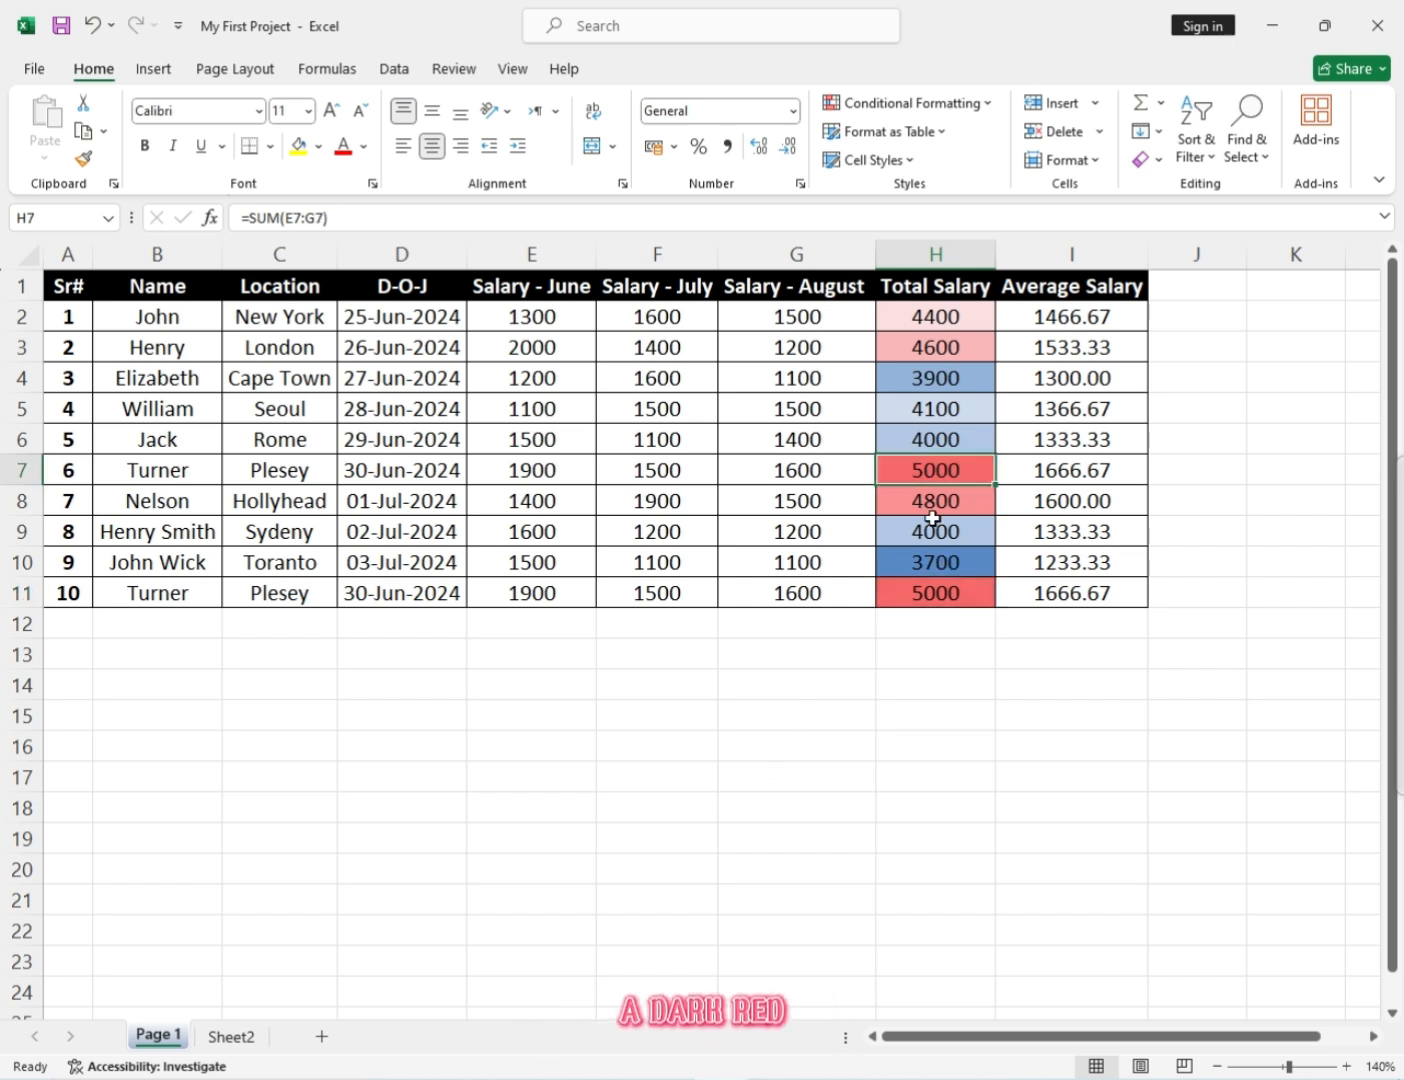
{"action": "left_click", "coordinate": [932, 505]}
{"action": "left_click", "coordinate": [956, 353]}
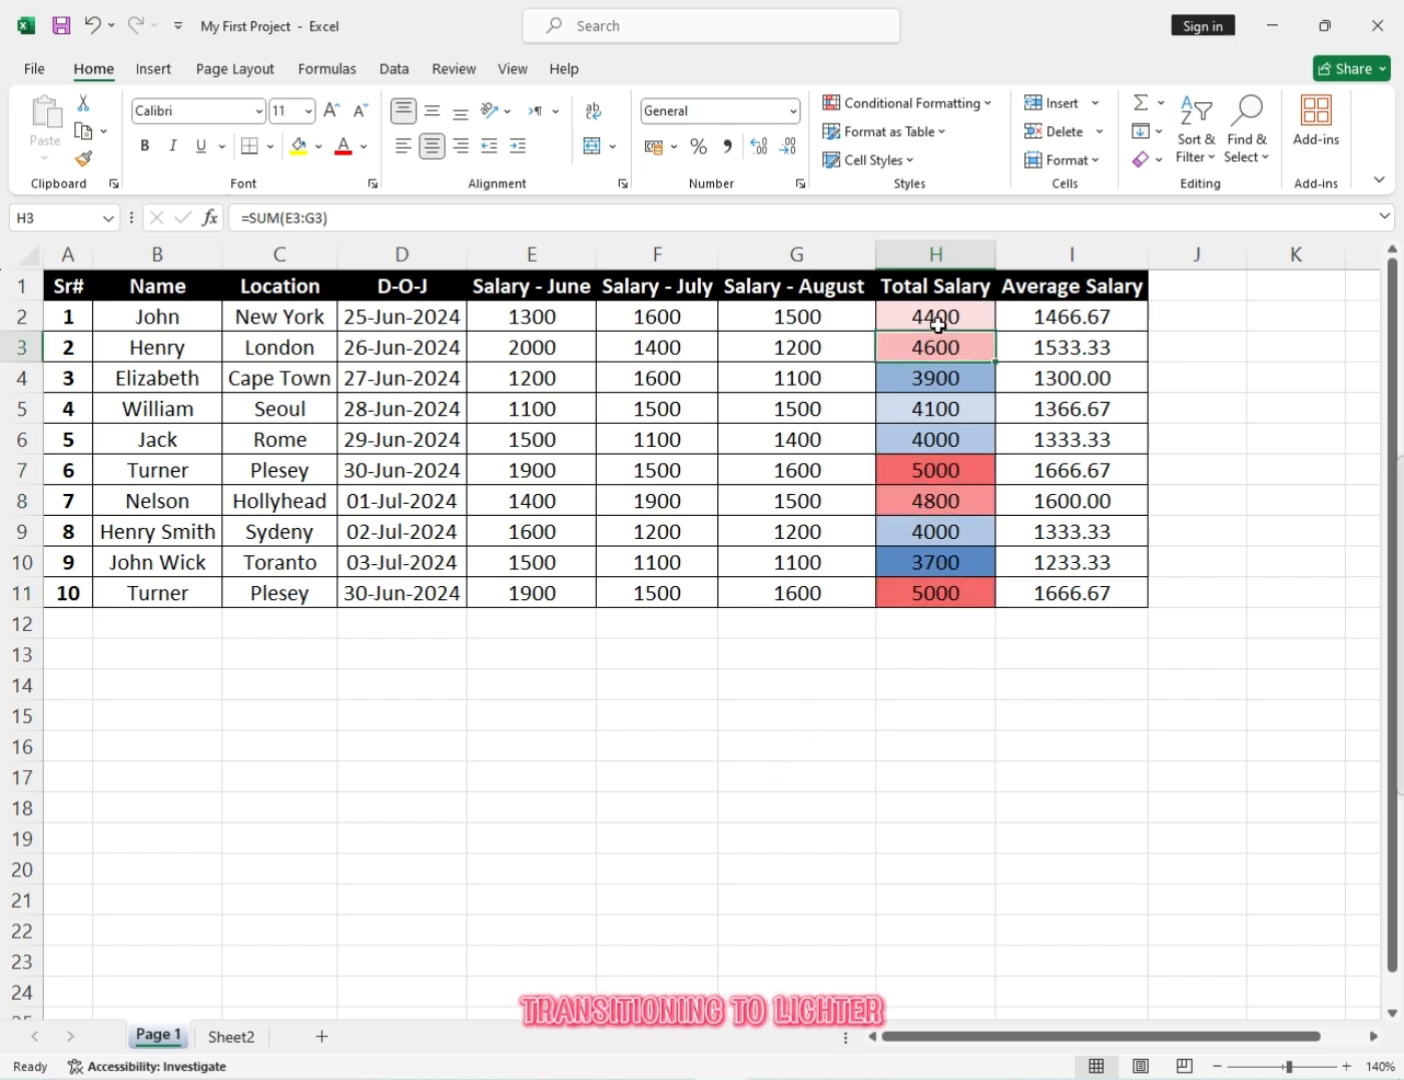
{"action": "left_click", "coordinate": [940, 321]}
{"action": "left_click", "coordinate": [835, 414]}
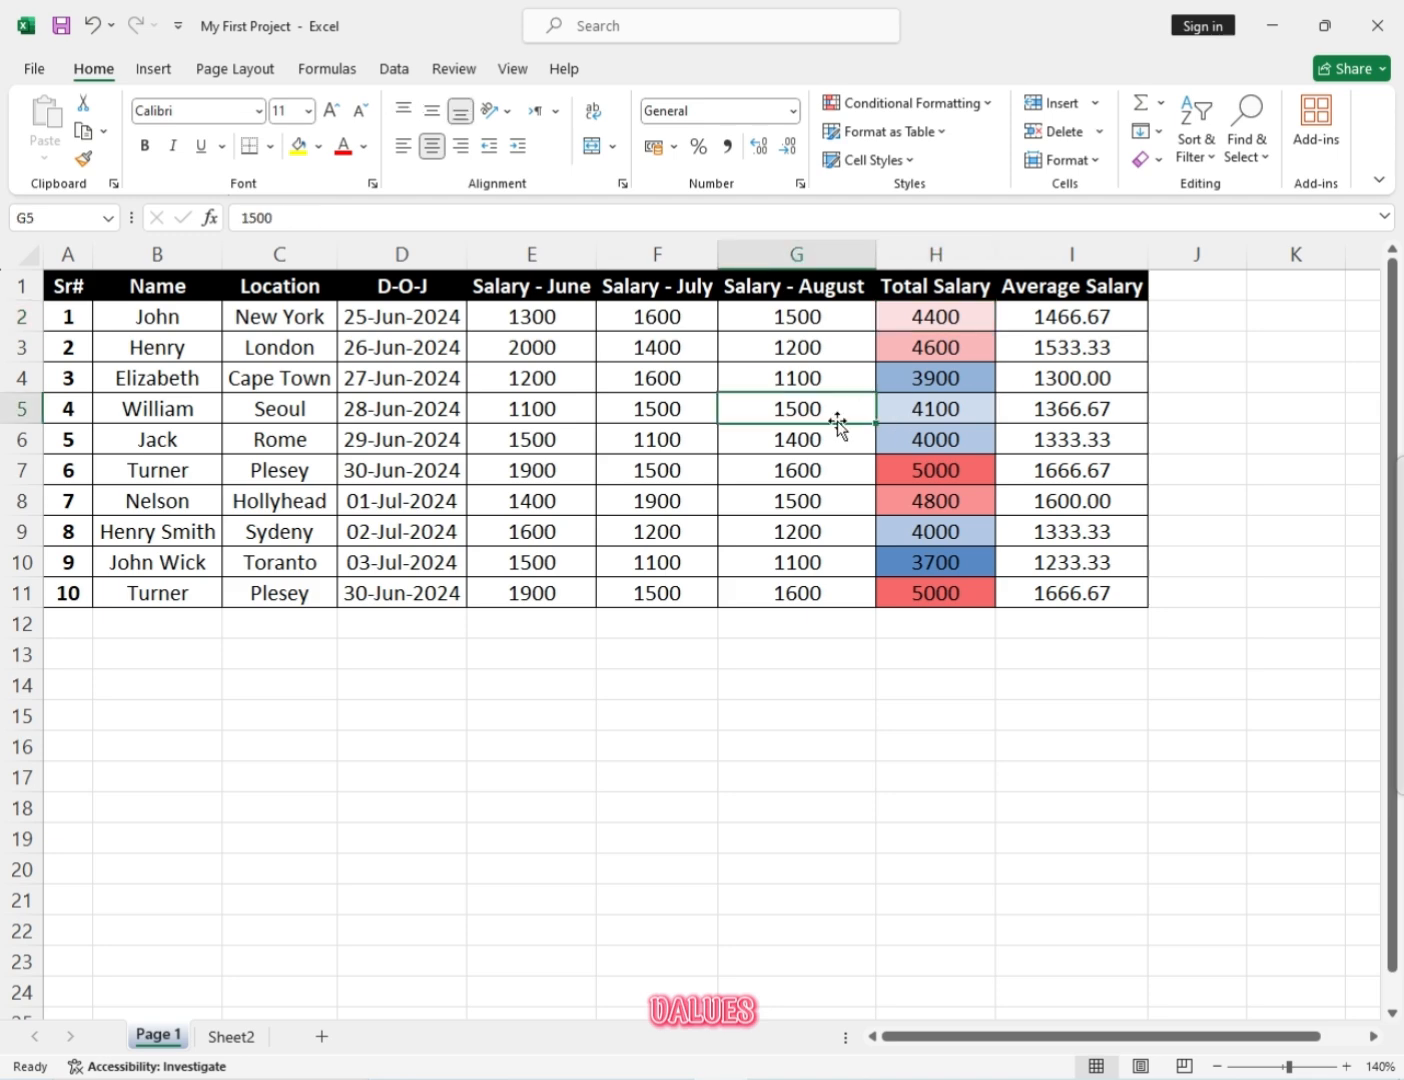
{"action": "left_click", "coordinate": [781, 503]}
{"action": "left_click", "coordinate": [908, 549]}
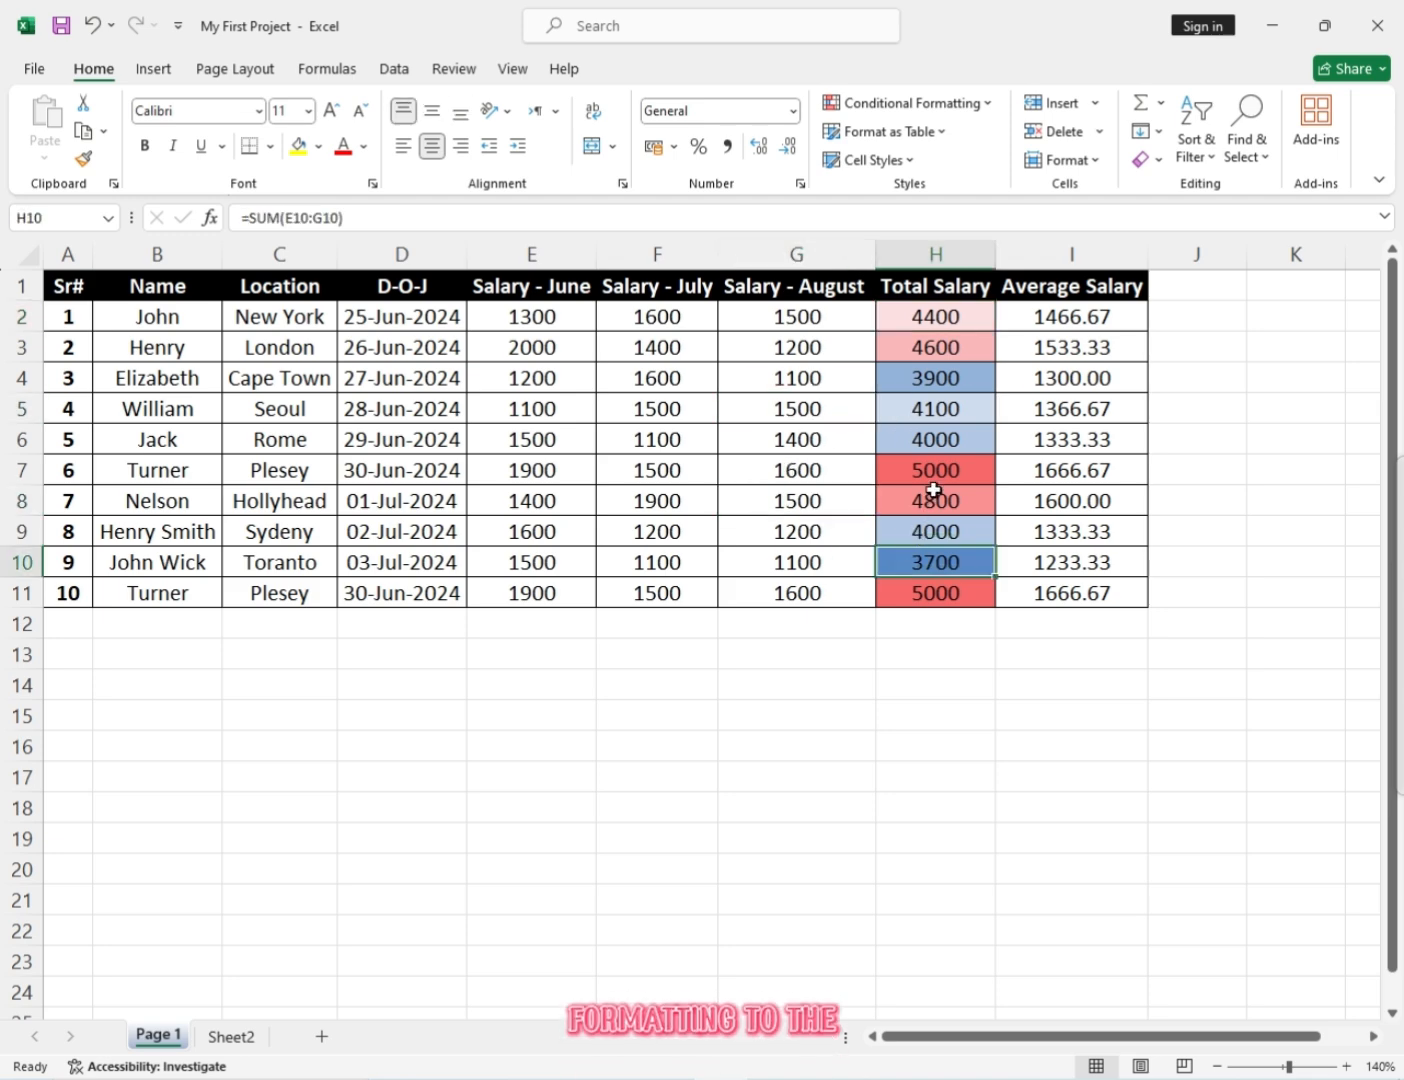
{"action": "left_click", "coordinate": [404, 466]}
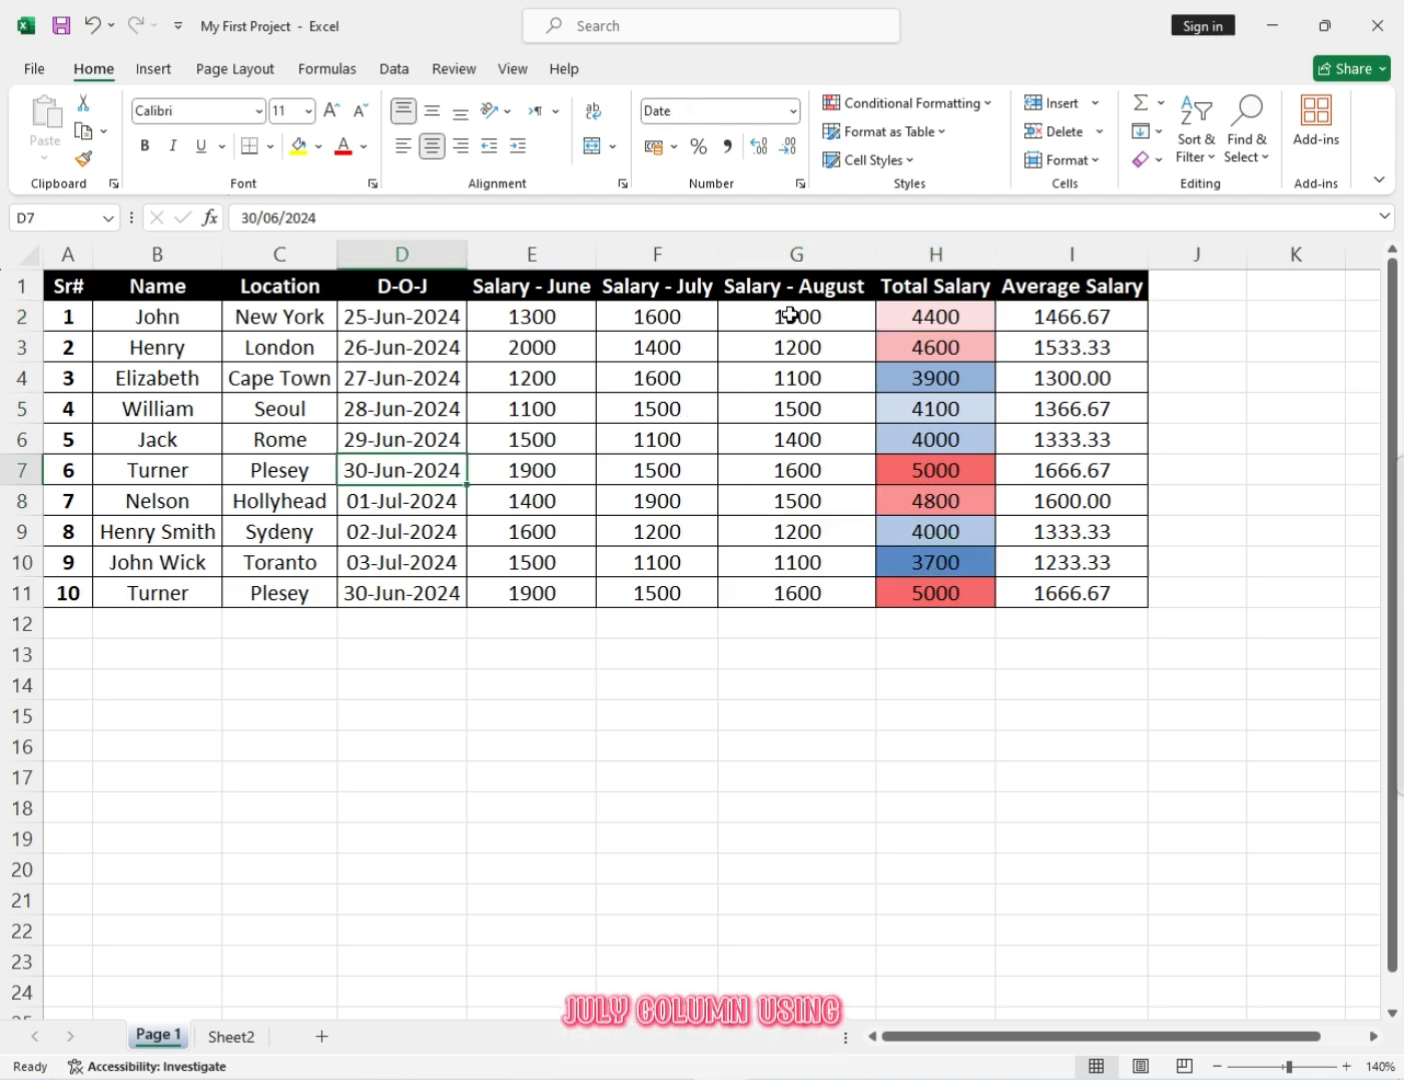
Highlight July salaries in F2:F11 greater than 1500 with Light Red Fill with Dark Red Text.
{"action": "left_click_drag", "start_coordinate": [935, 319], "coordinate": [918, 577]}
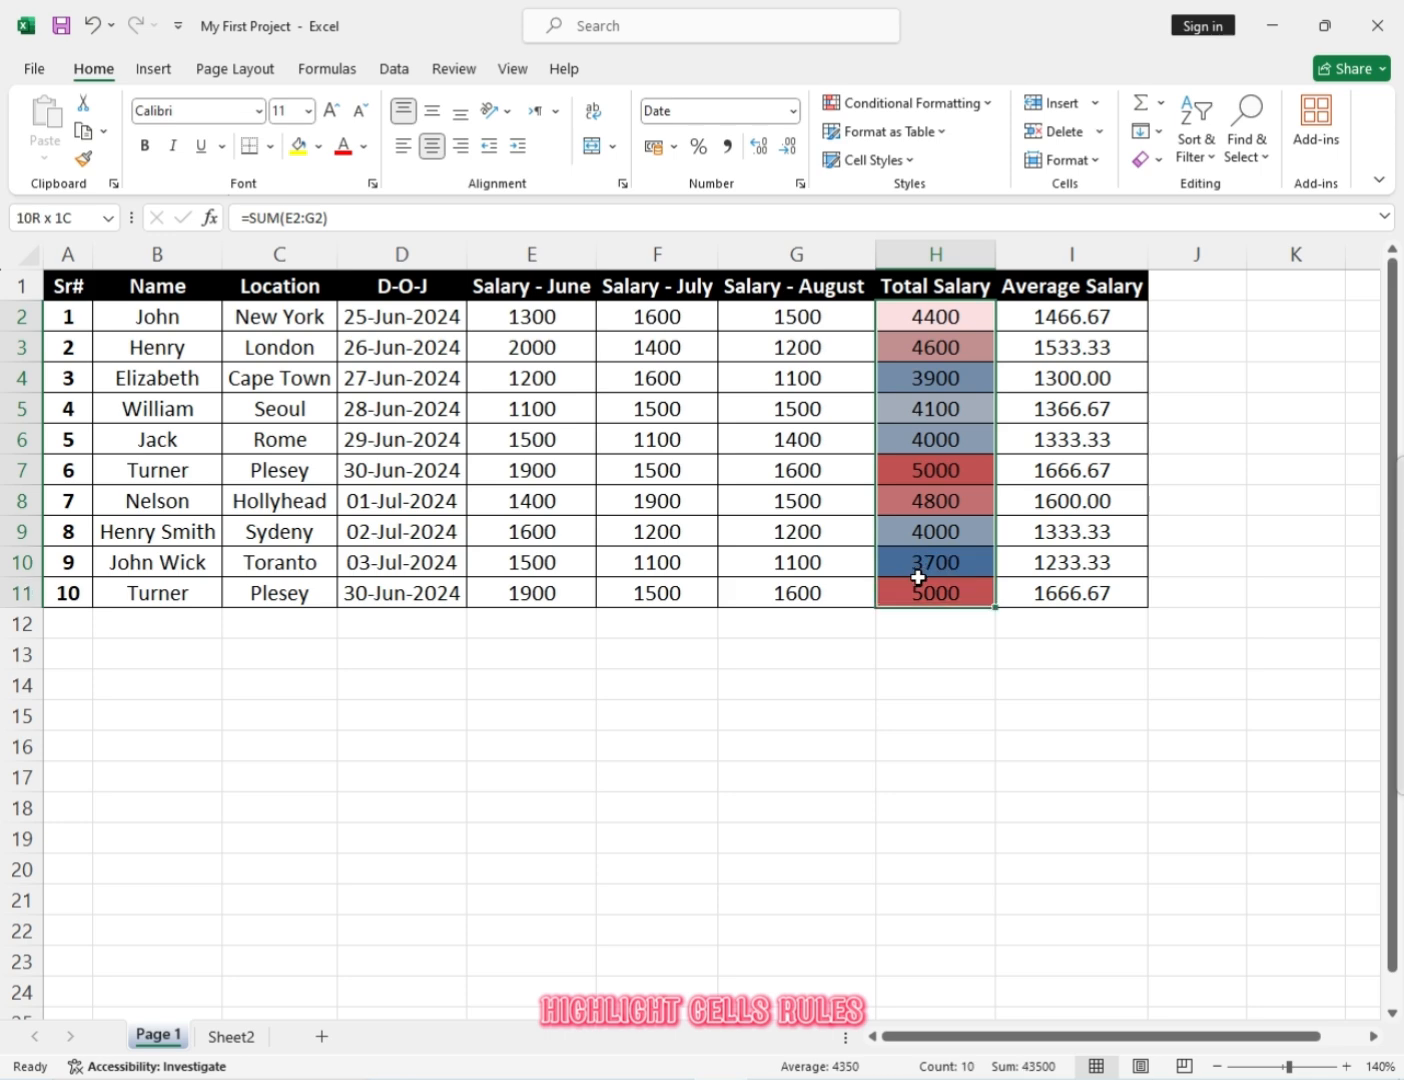
{"action": "left_click_drag", "start_coordinate": [683, 311], "coordinate": [670, 601]}
{"action": "left_click", "coordinate": [949, 104]}
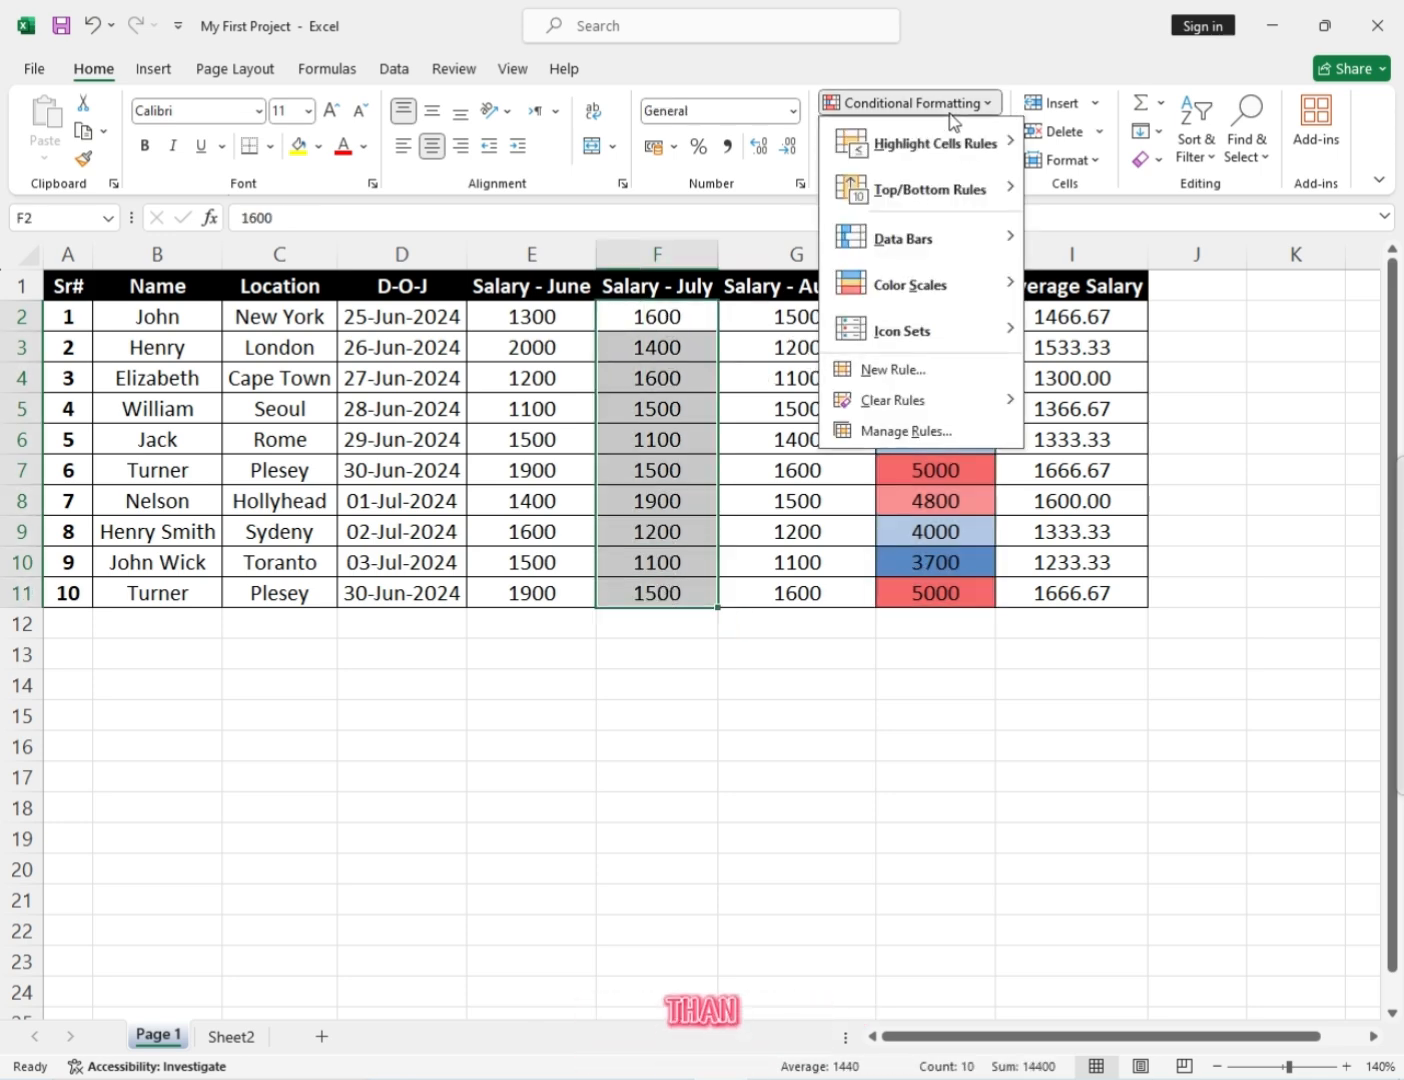
{"action": "mouse_move", "coordinate": [956, 140]}
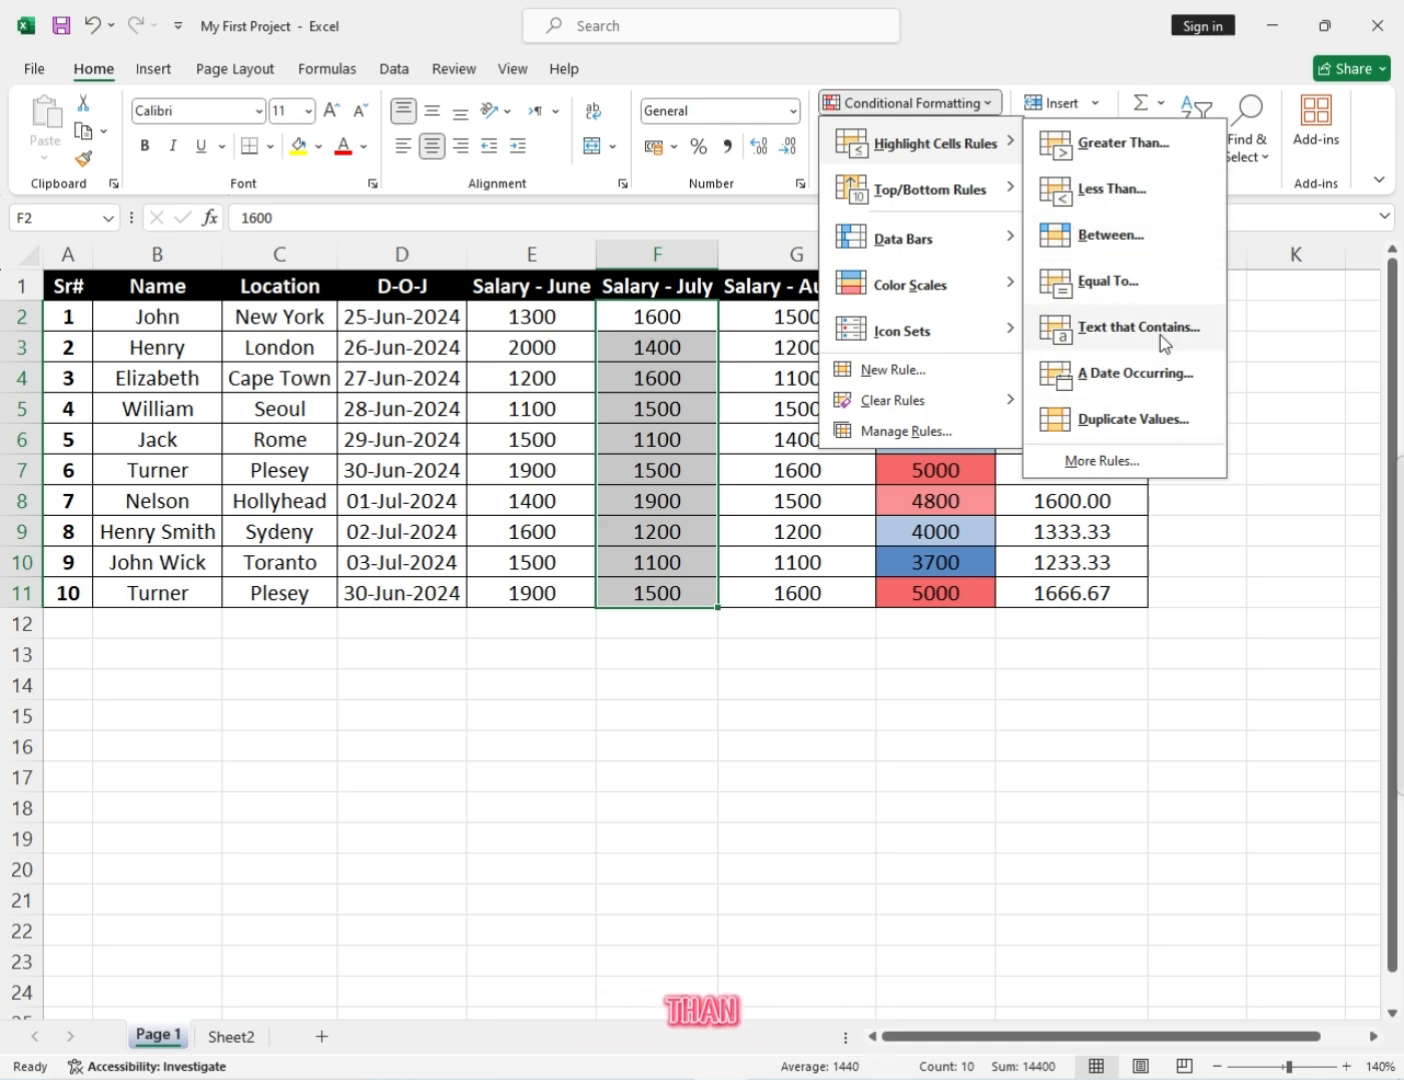
{"action": "left_click", "coordinate": [1106, 151]}
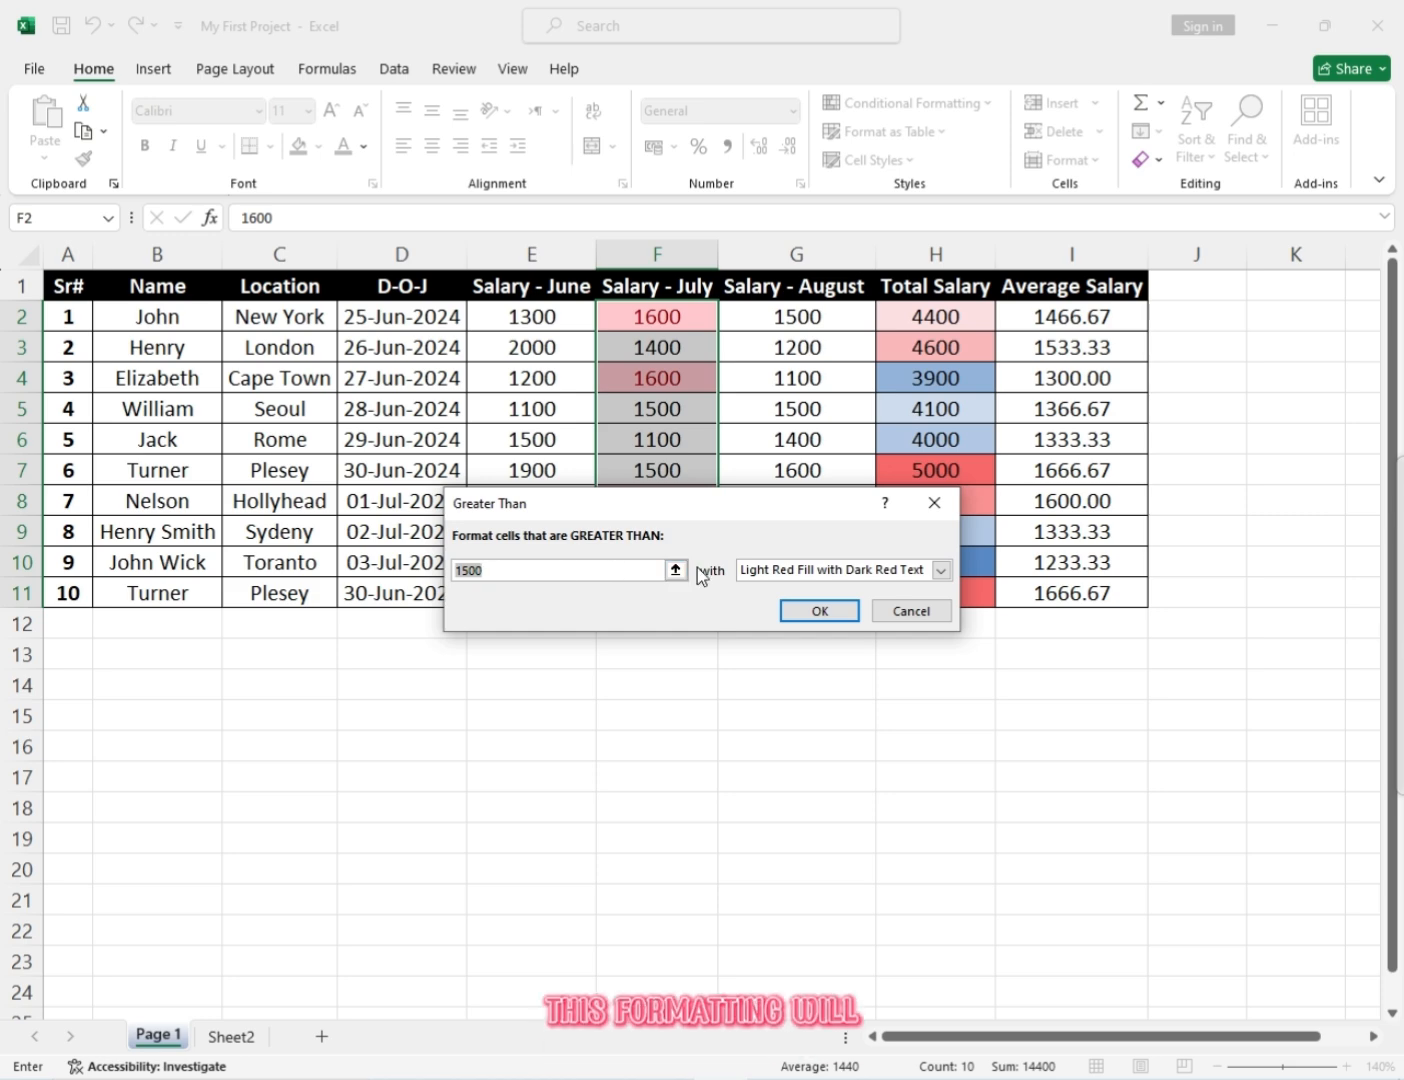
{"action": "left_click", "coordinate": [820, 608]}
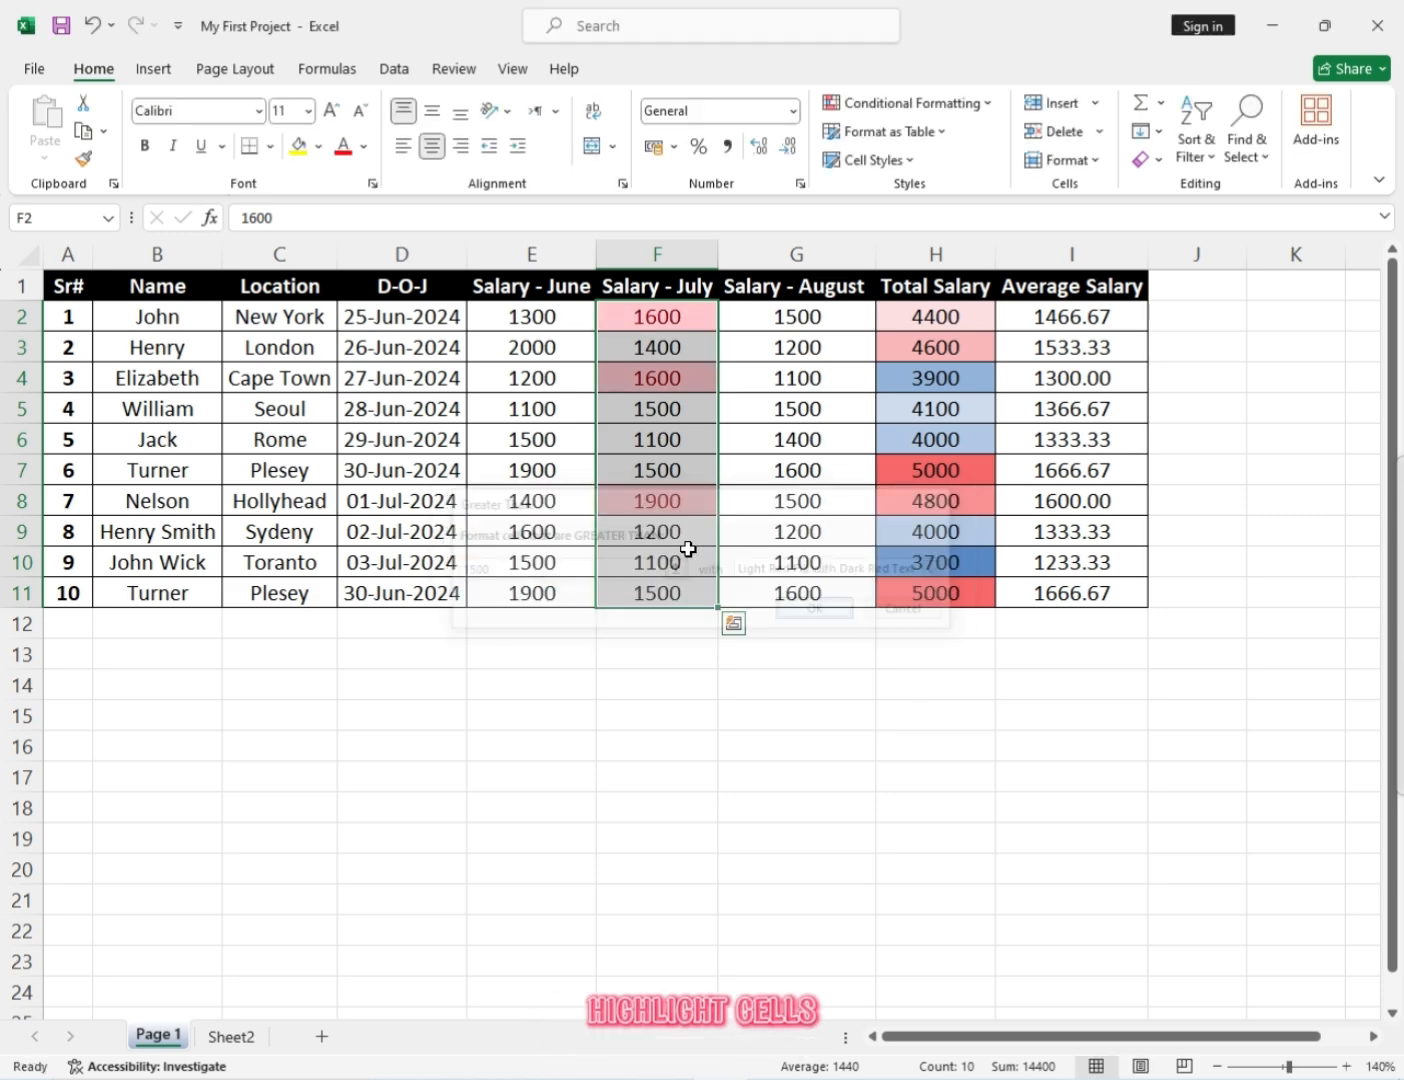
{"action": "left_click", "coordinate": [662, 439]}
{"action": "left_click", "coordinate": [641, 502]}
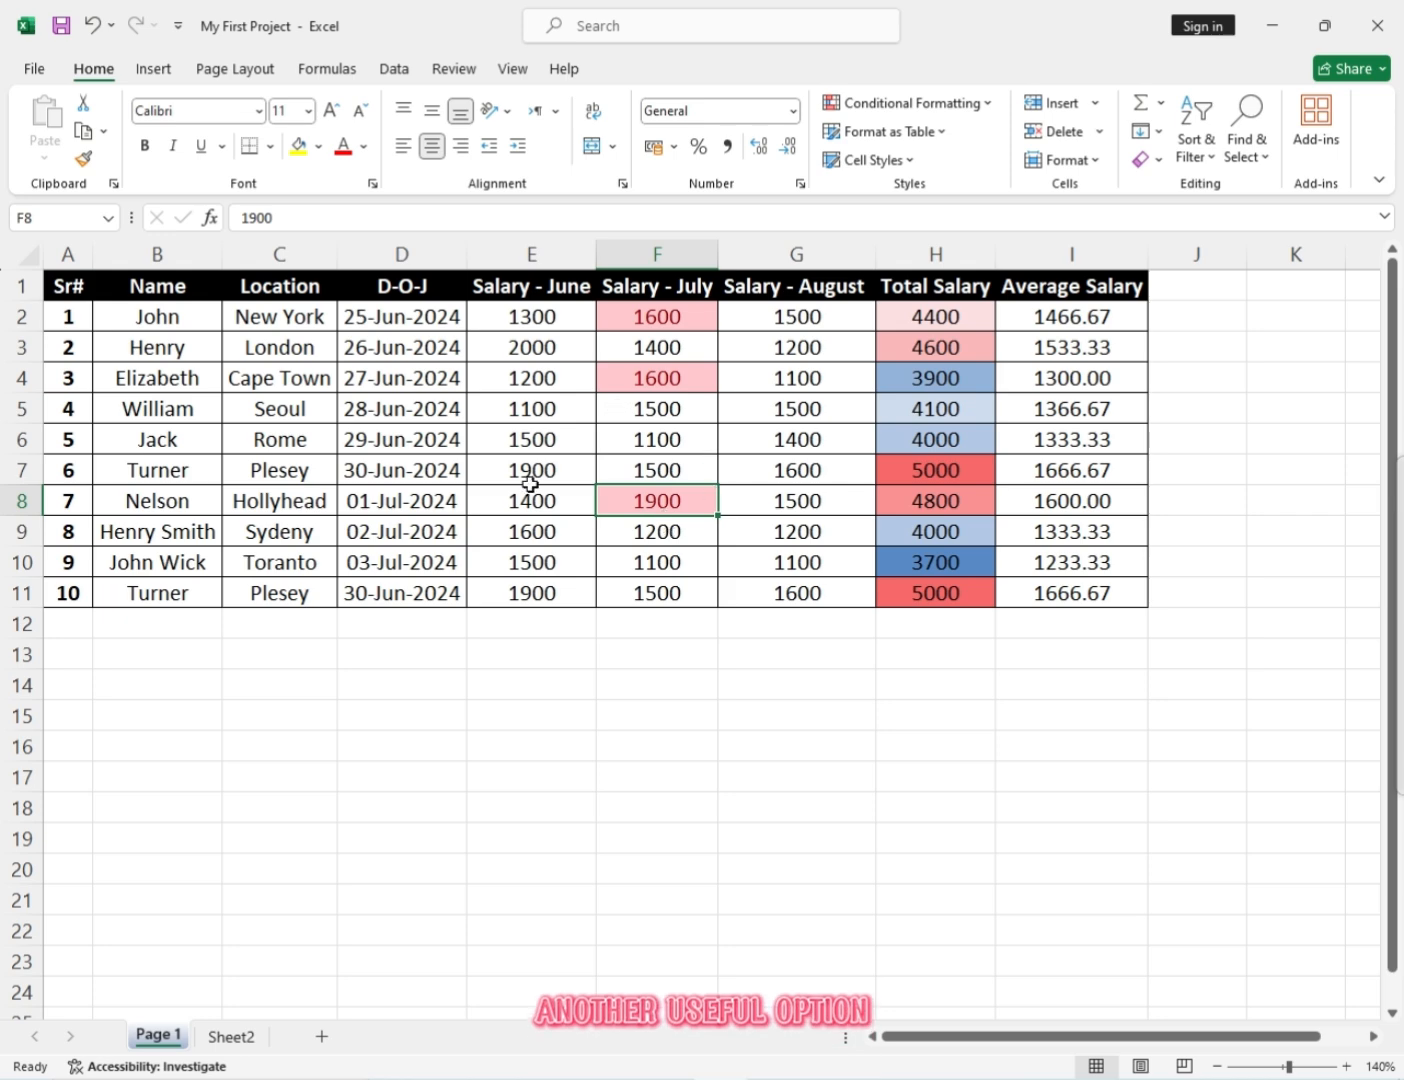
Highlight August salaries in G2:G11 equal to 1200 with Light Red Fill with Dark Red Text.
{"action": "left_click_drag", "start_coordinate": [809, 319], "coordinate": [793, 586]}
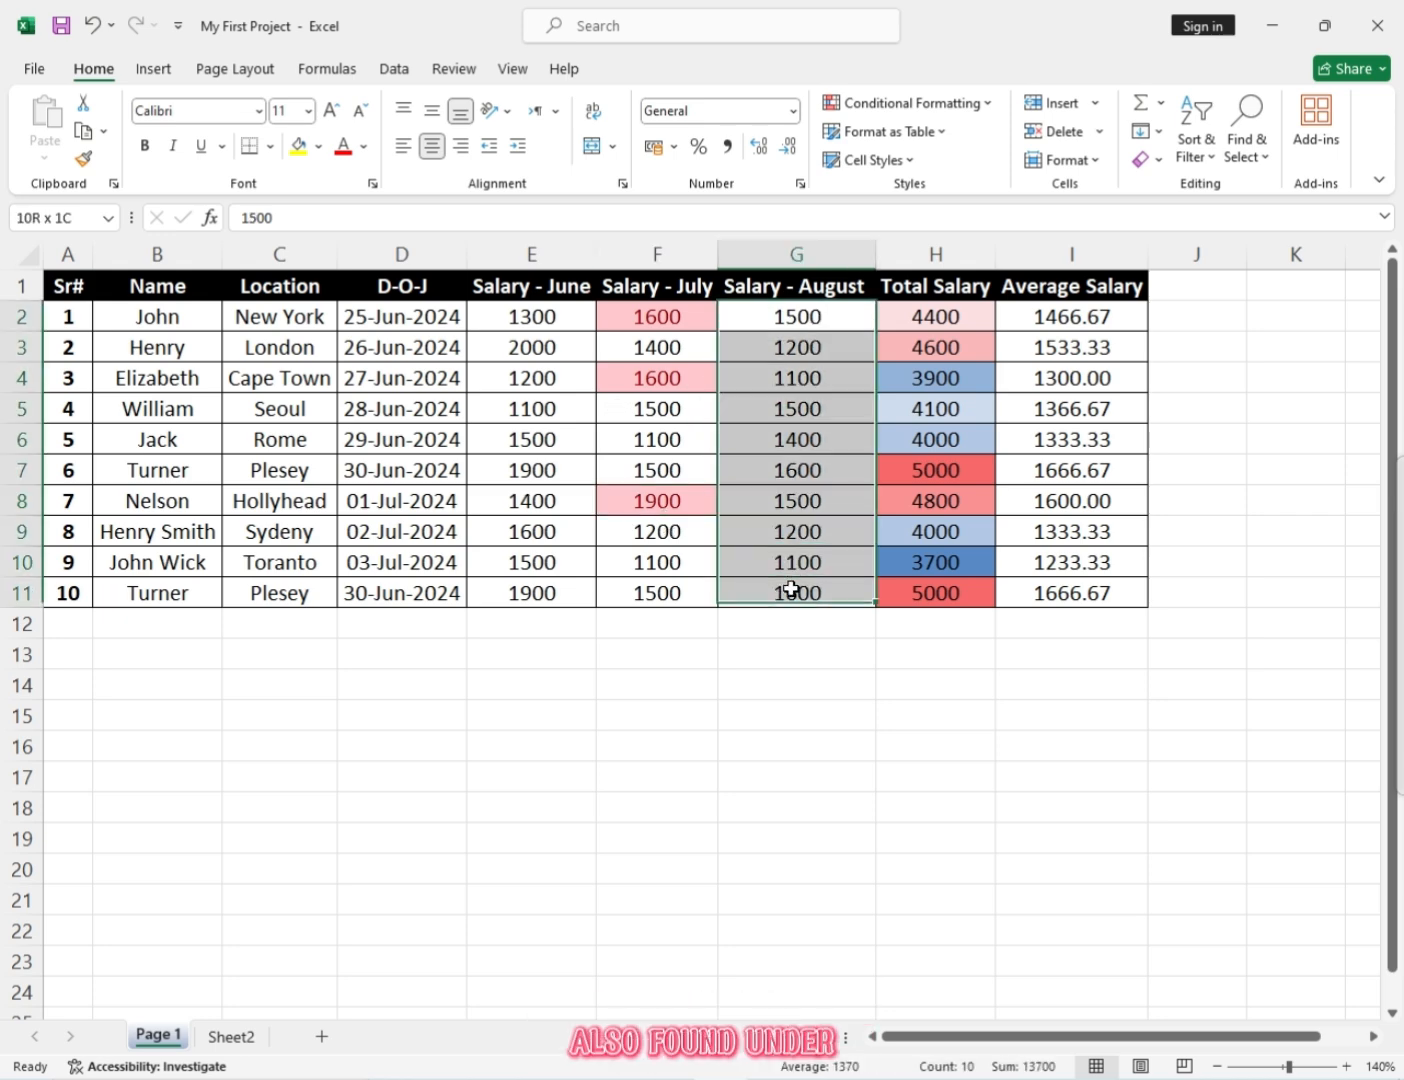
{"action": "left_click", "coordinate": [905, 103]}
{"action": "mouse_move", "coordinate": [930, 143]}
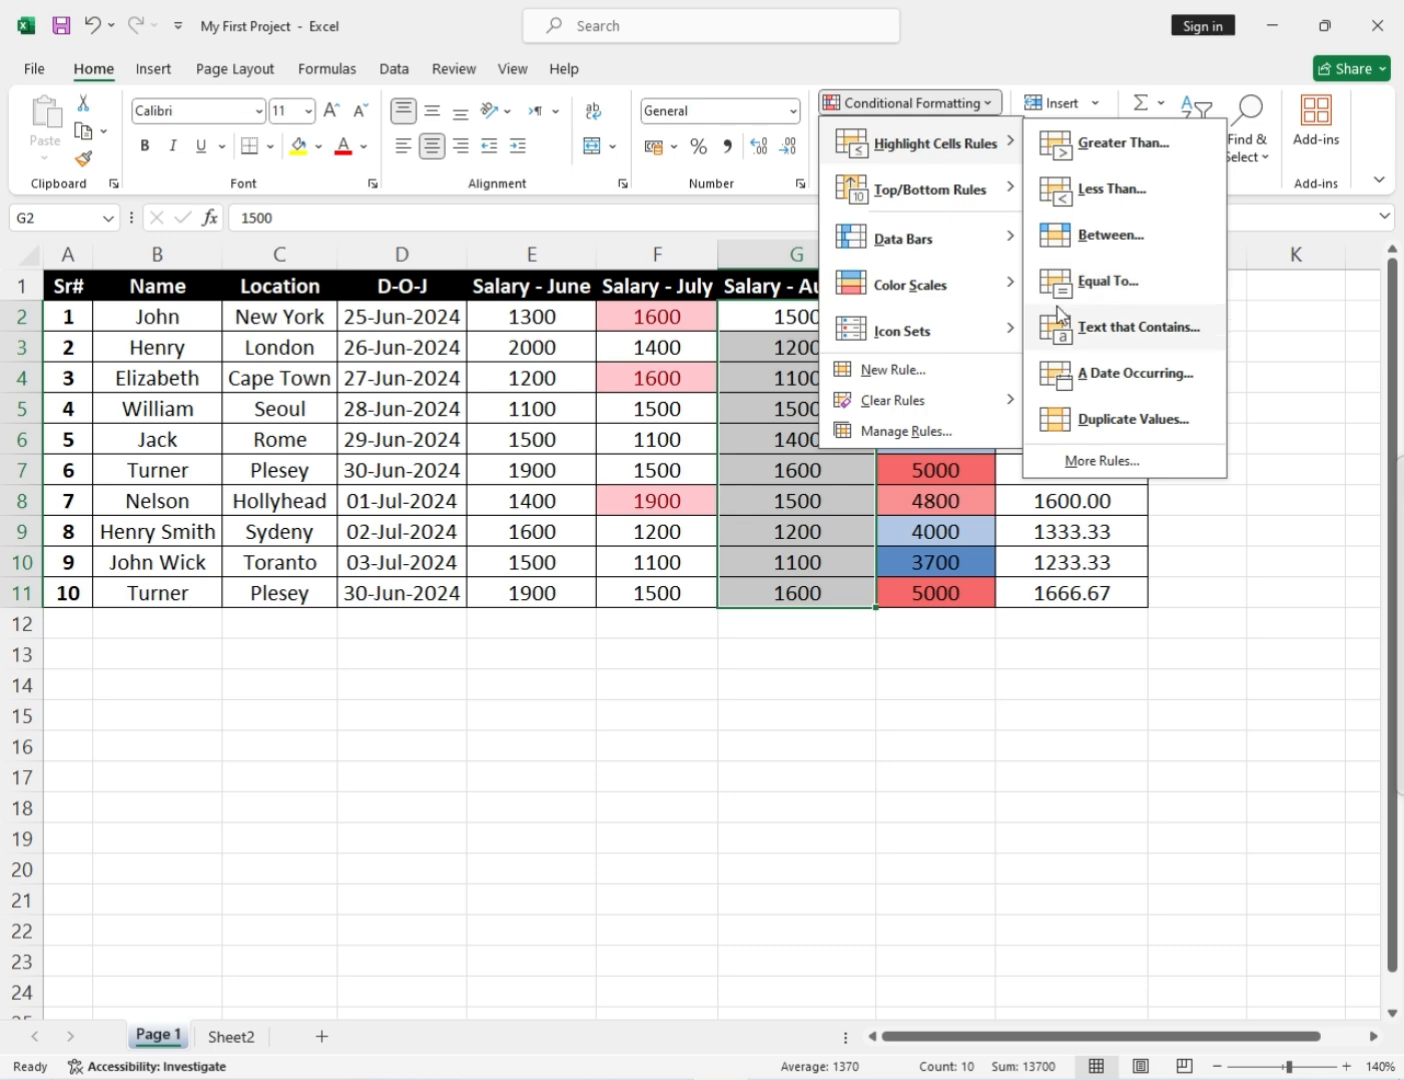
{"action": "left_click", "coordinate": [1108, 283]}
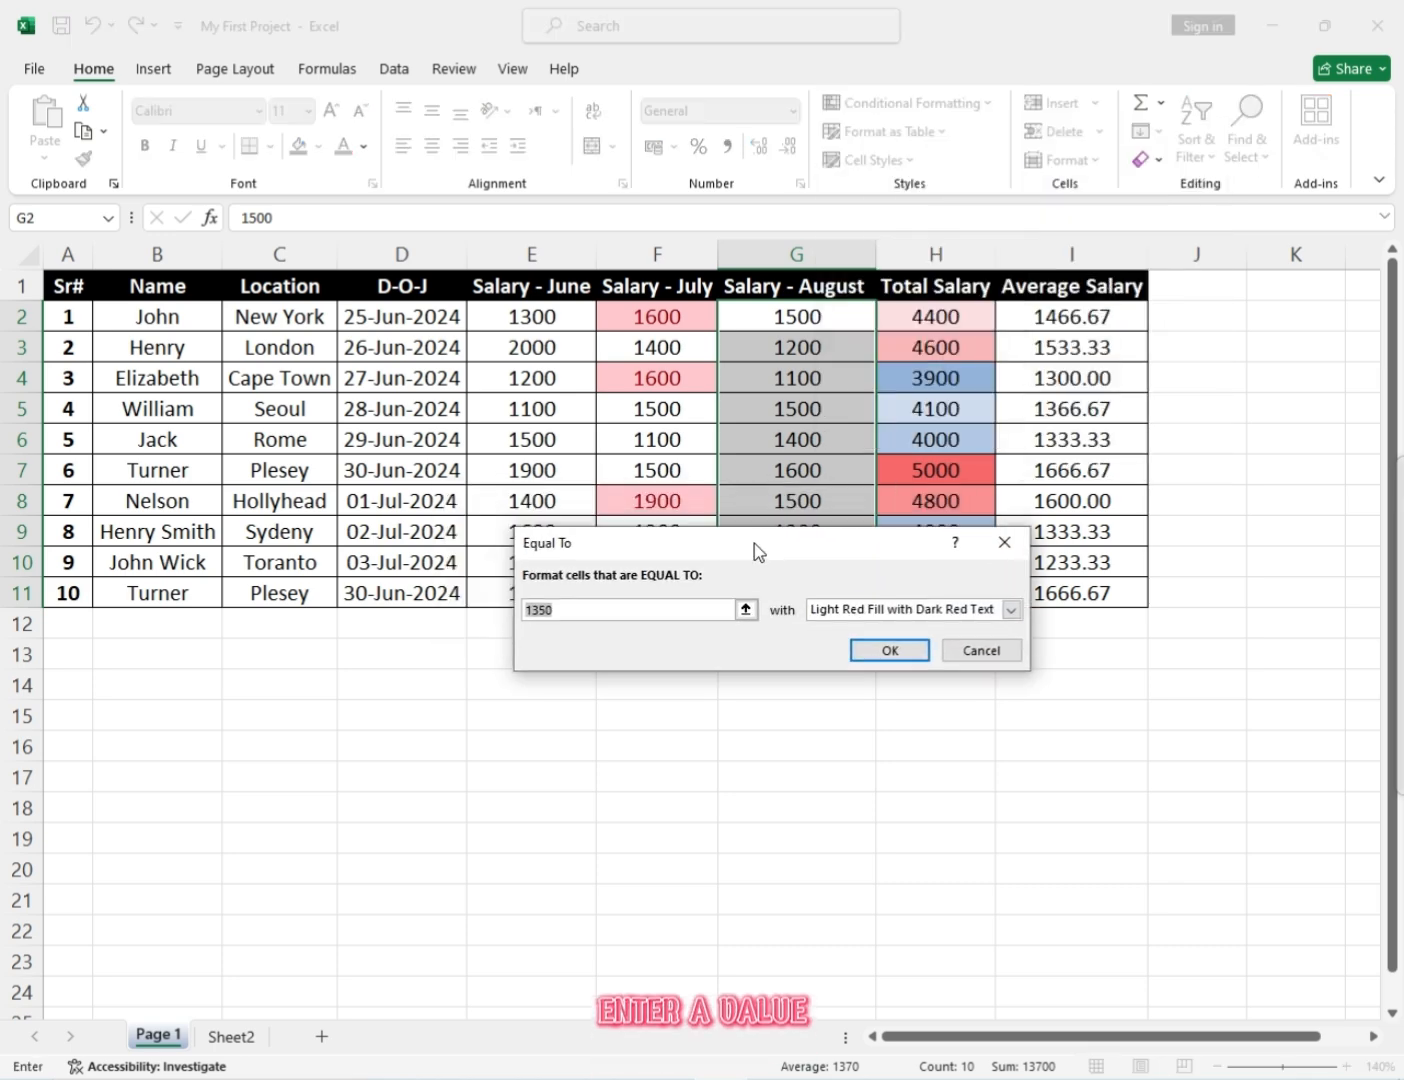
{"action": "type", "text": "1200"}
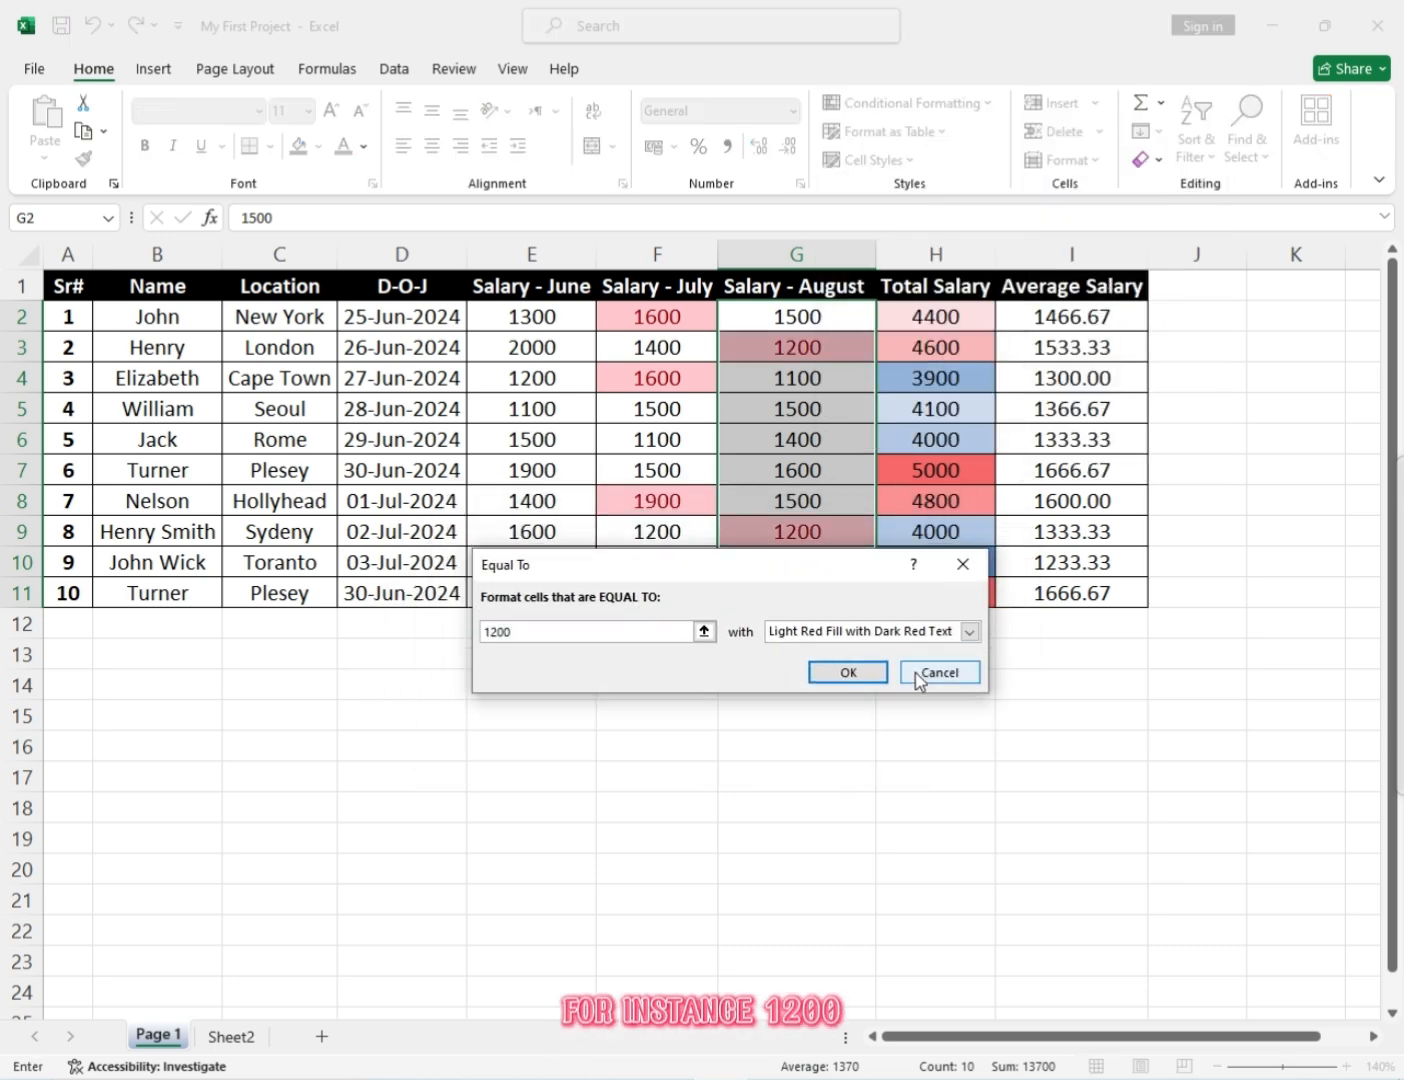
{"action": "left_click", "coordinate": [849, 672]}
{"action": "left_click", "coordinate": [767, 403]}
{"action": "left_click", "coordinate": [765, 358]}
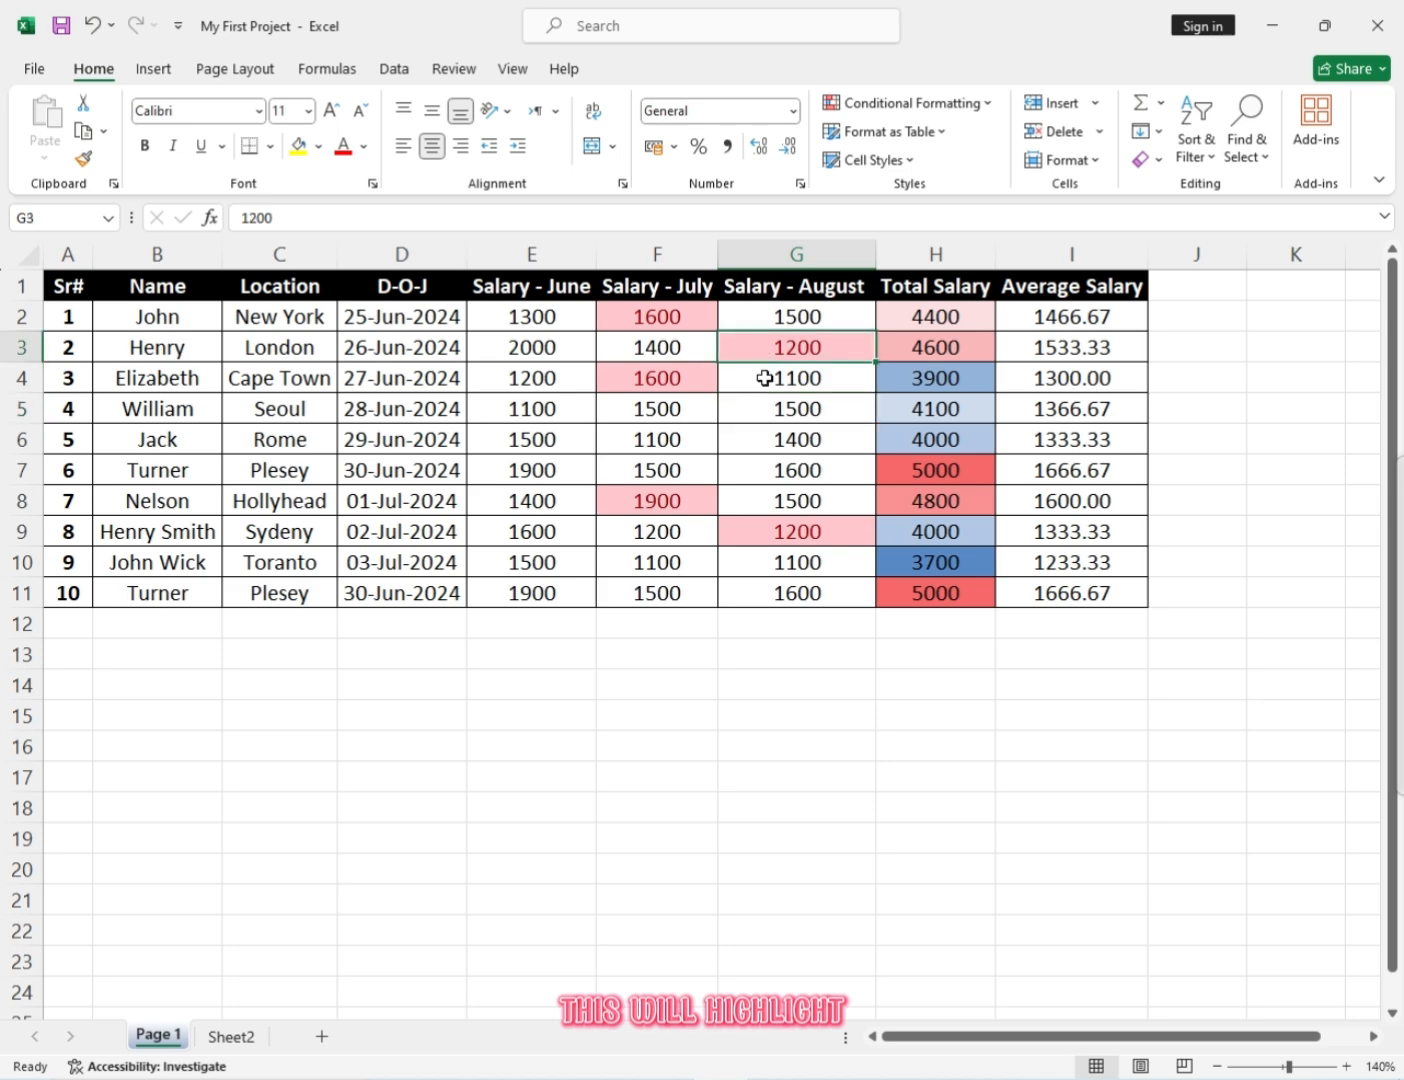
{"action": "left_click", "coordinate": [837, 527]}
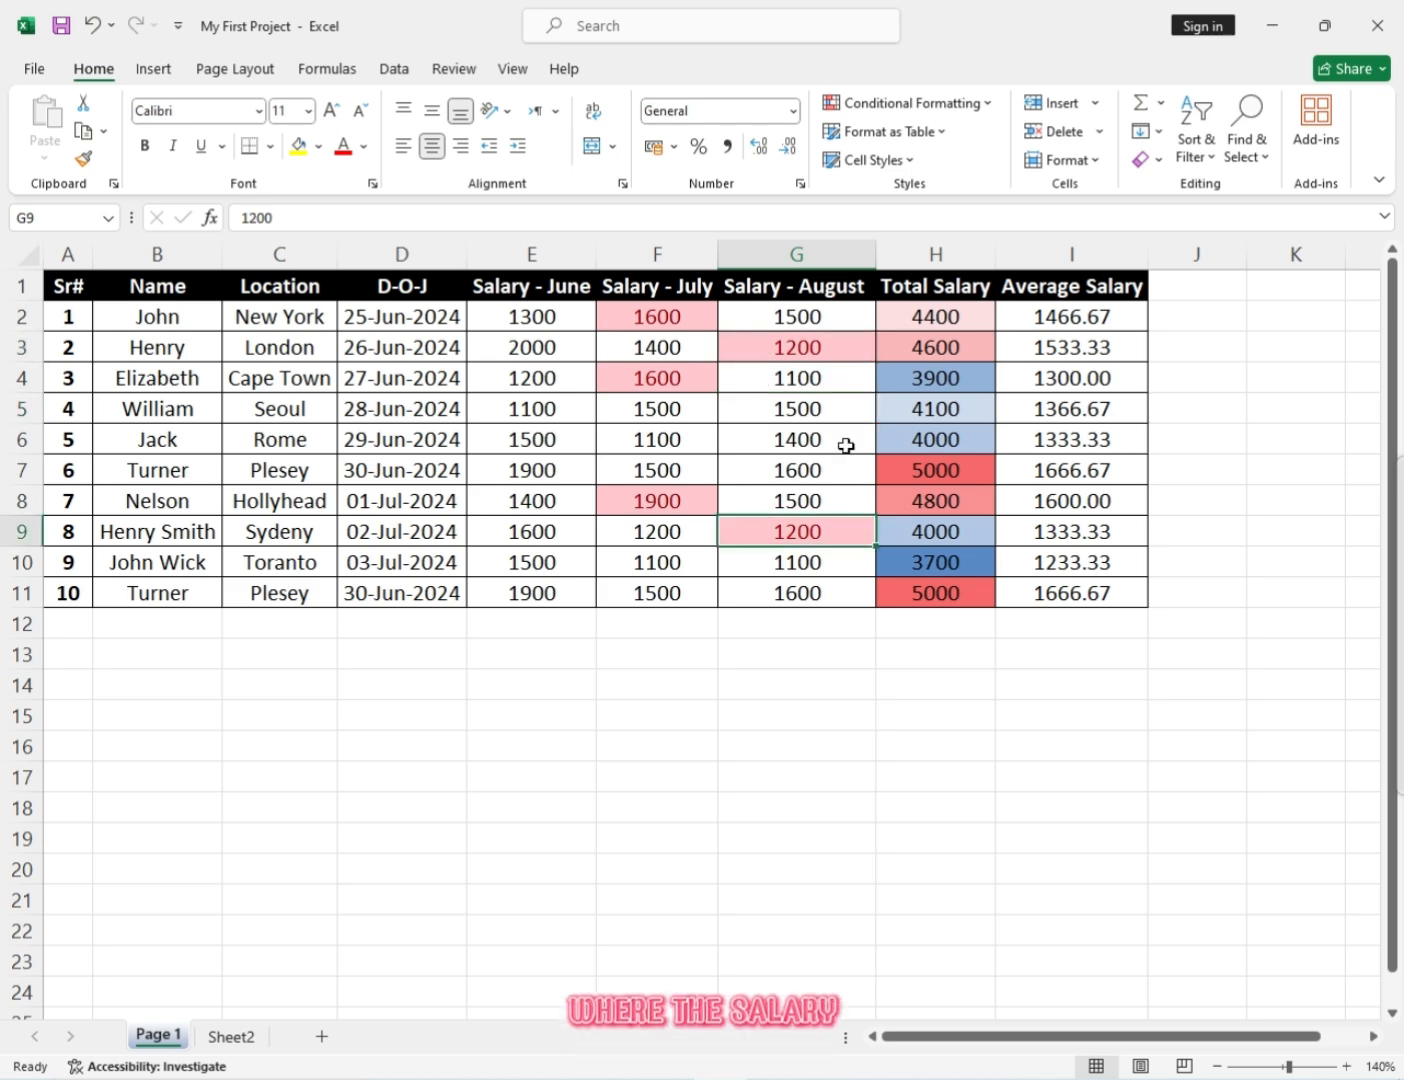
{"action": "left_click", "coordinate": [935, 103]}
{"action": "mouse_move", "coordinate": [945, 250]}
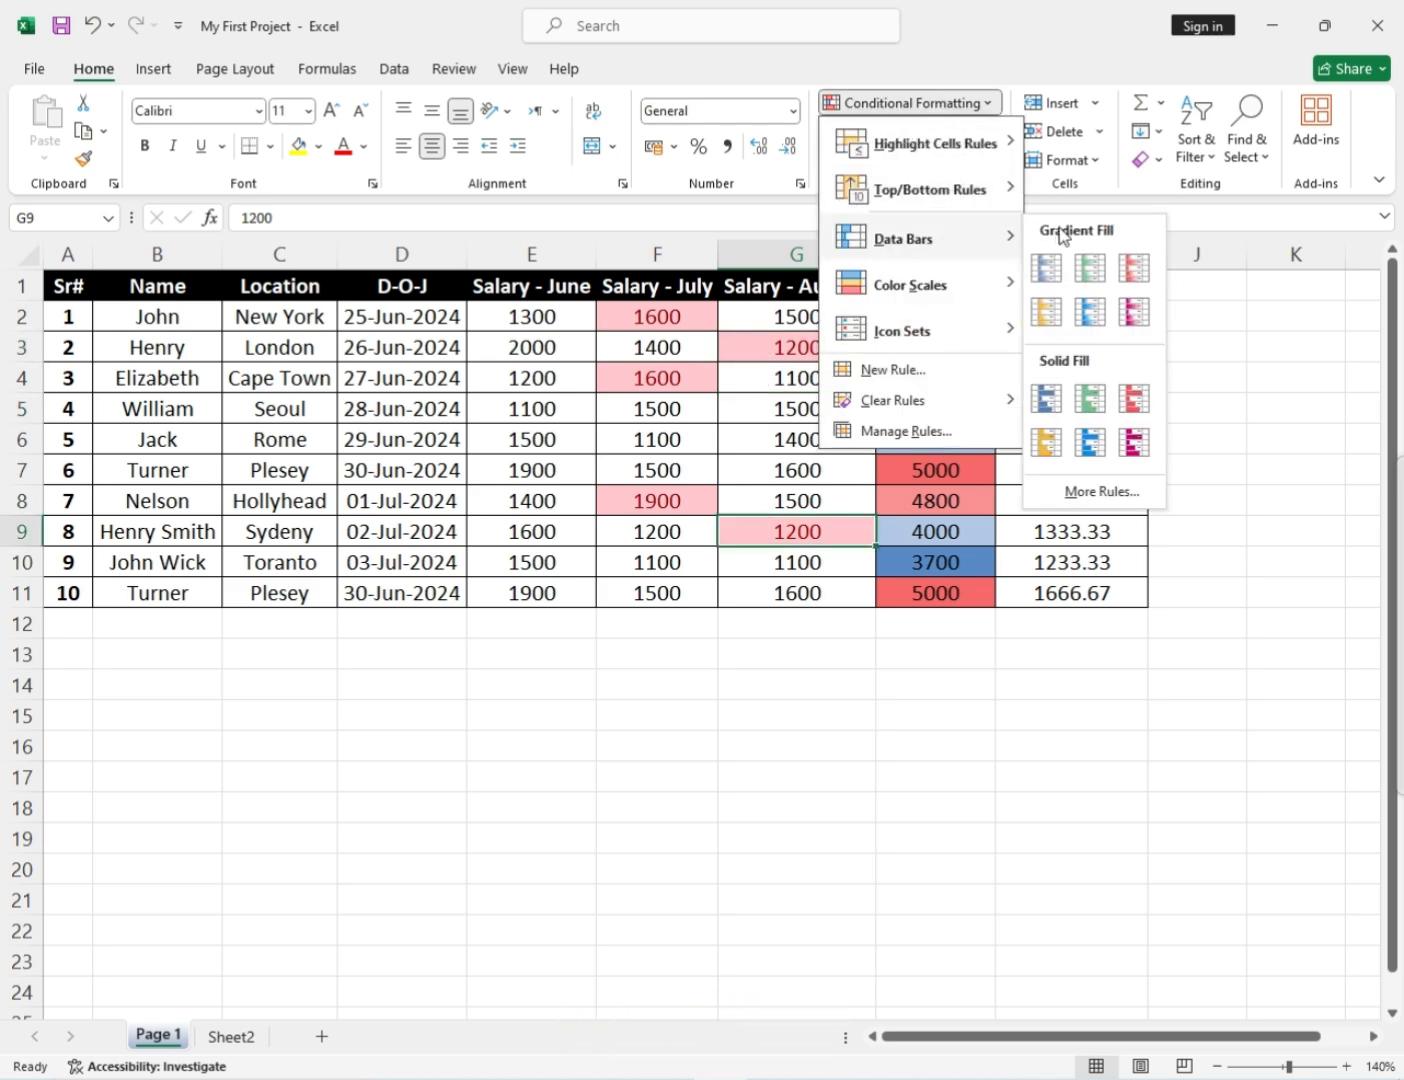
{"action": "left_click", "coordinate": [561, 350]}
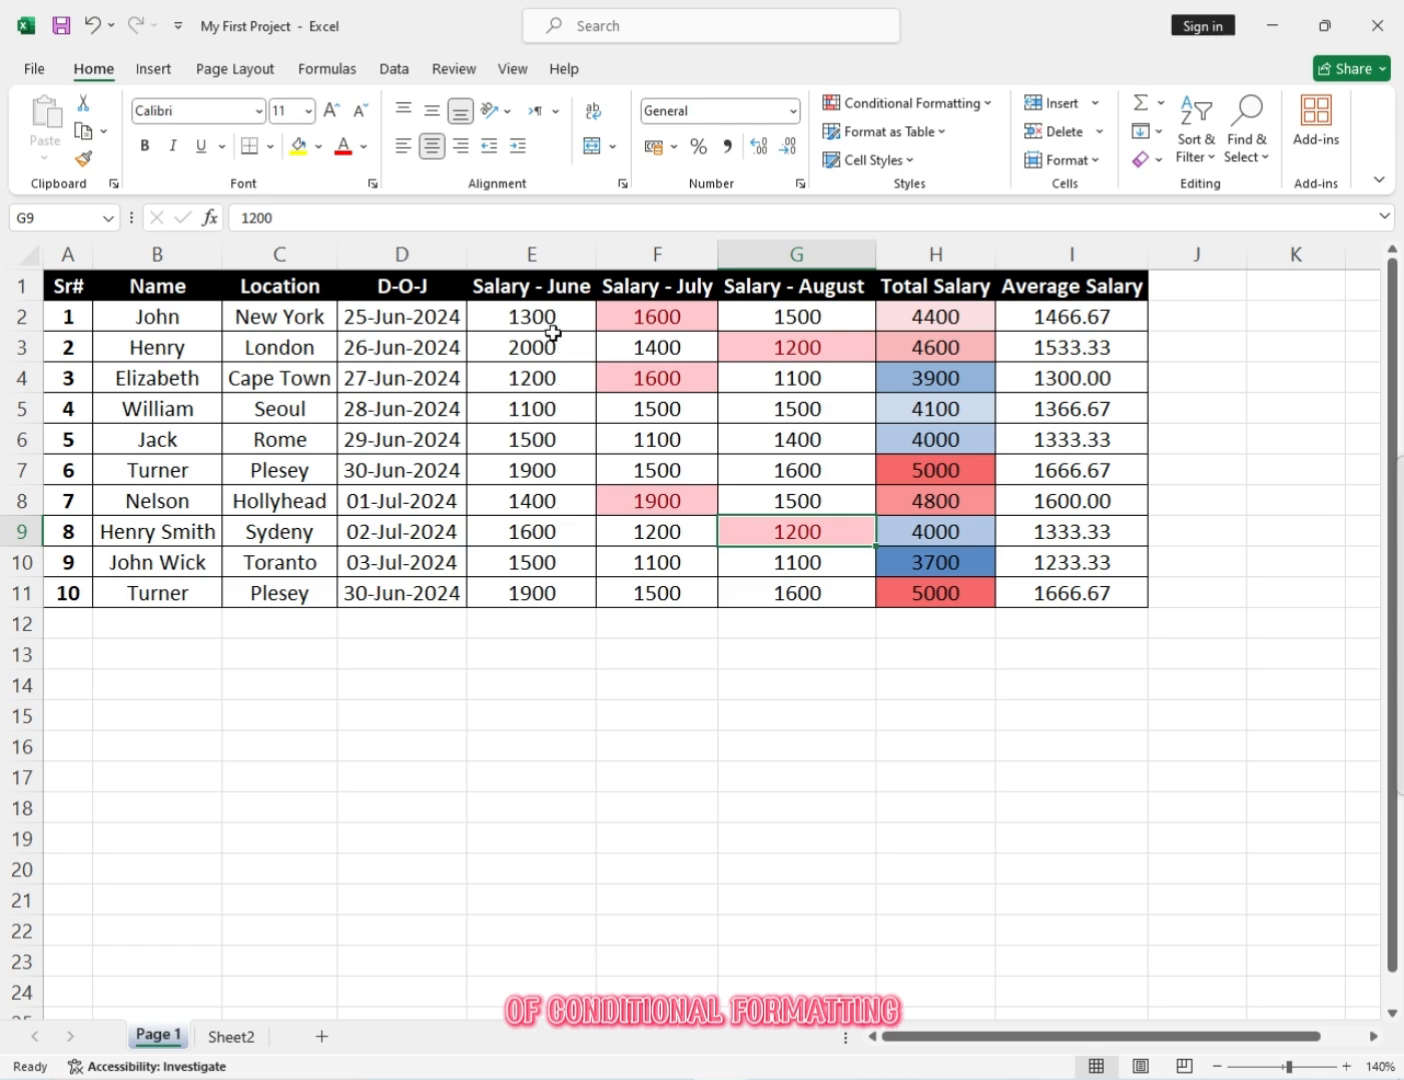
{"action": "left_click_drag", "start_coordinate": [555, 321], "coordinate": [555, 593]}
{"action": "left_click", "coordinate": [923, 103]}
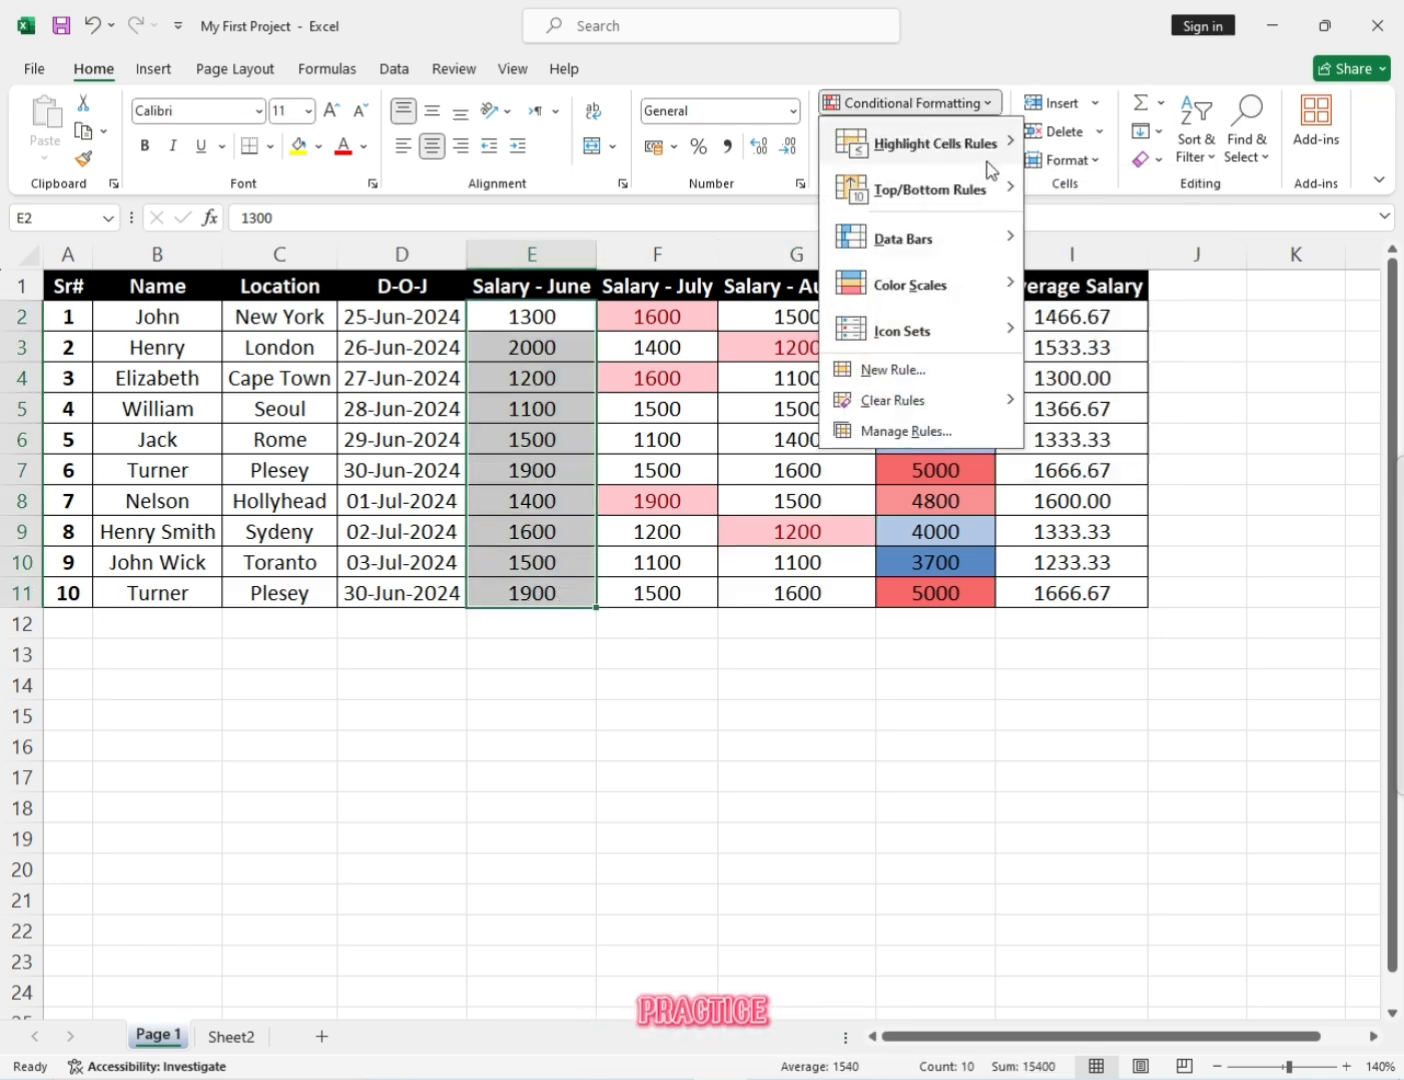
{"action": "mouse_move", "coordinate": [987, 195]}
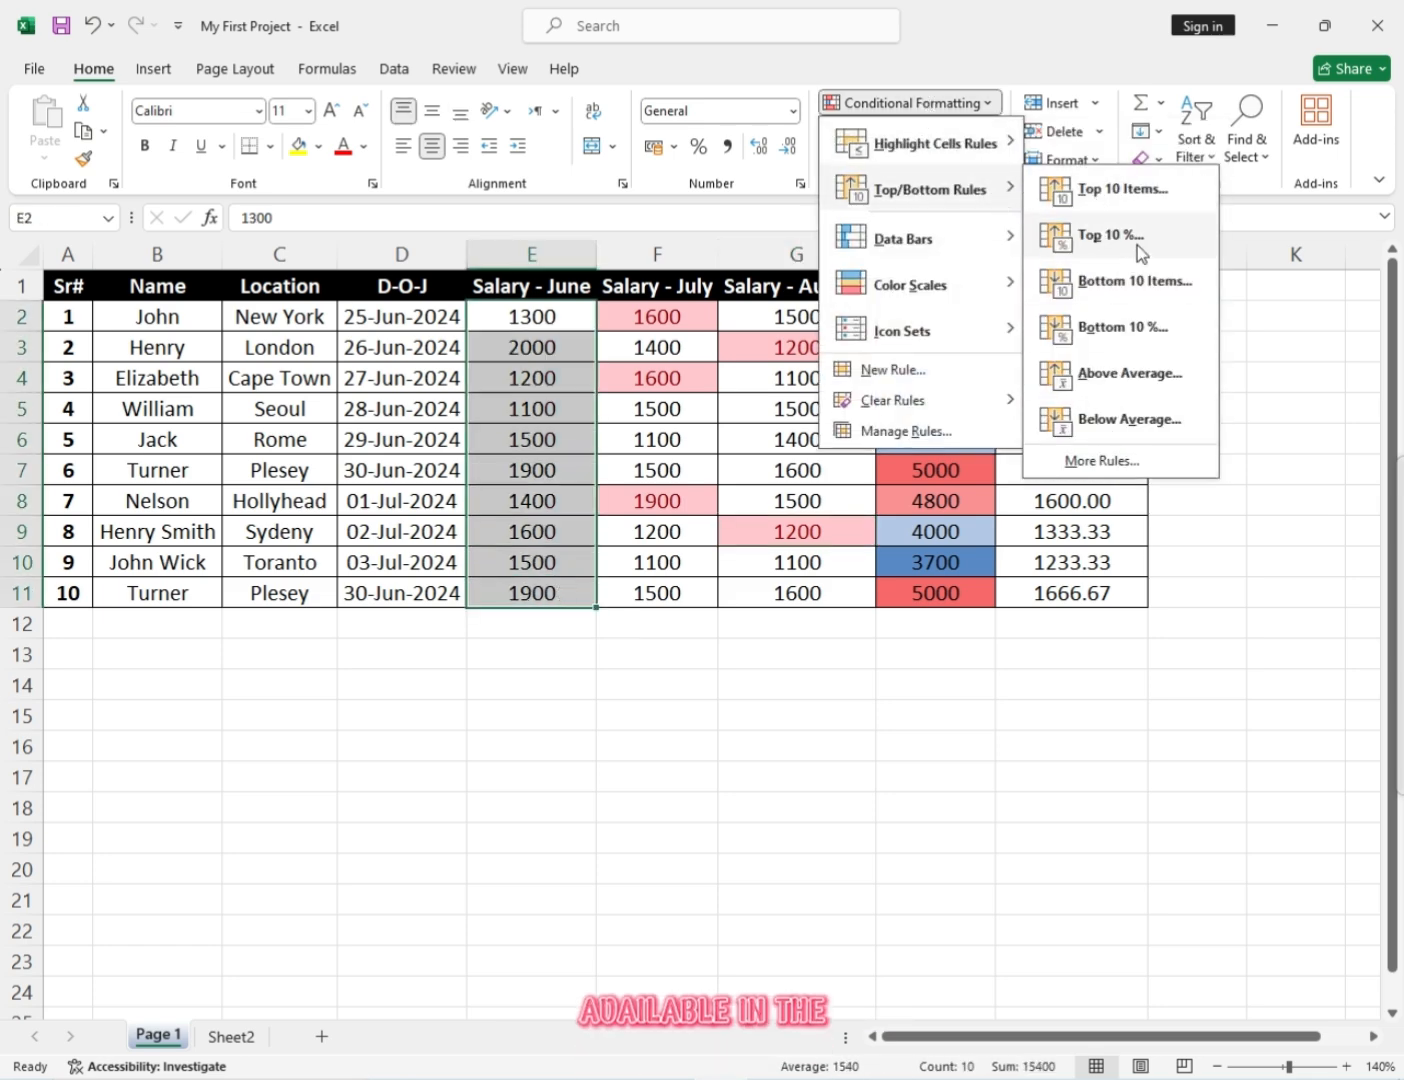
{"action": "left_click_drag", "start_coordinate": [935, 316], "coordinate": [950, 597]}
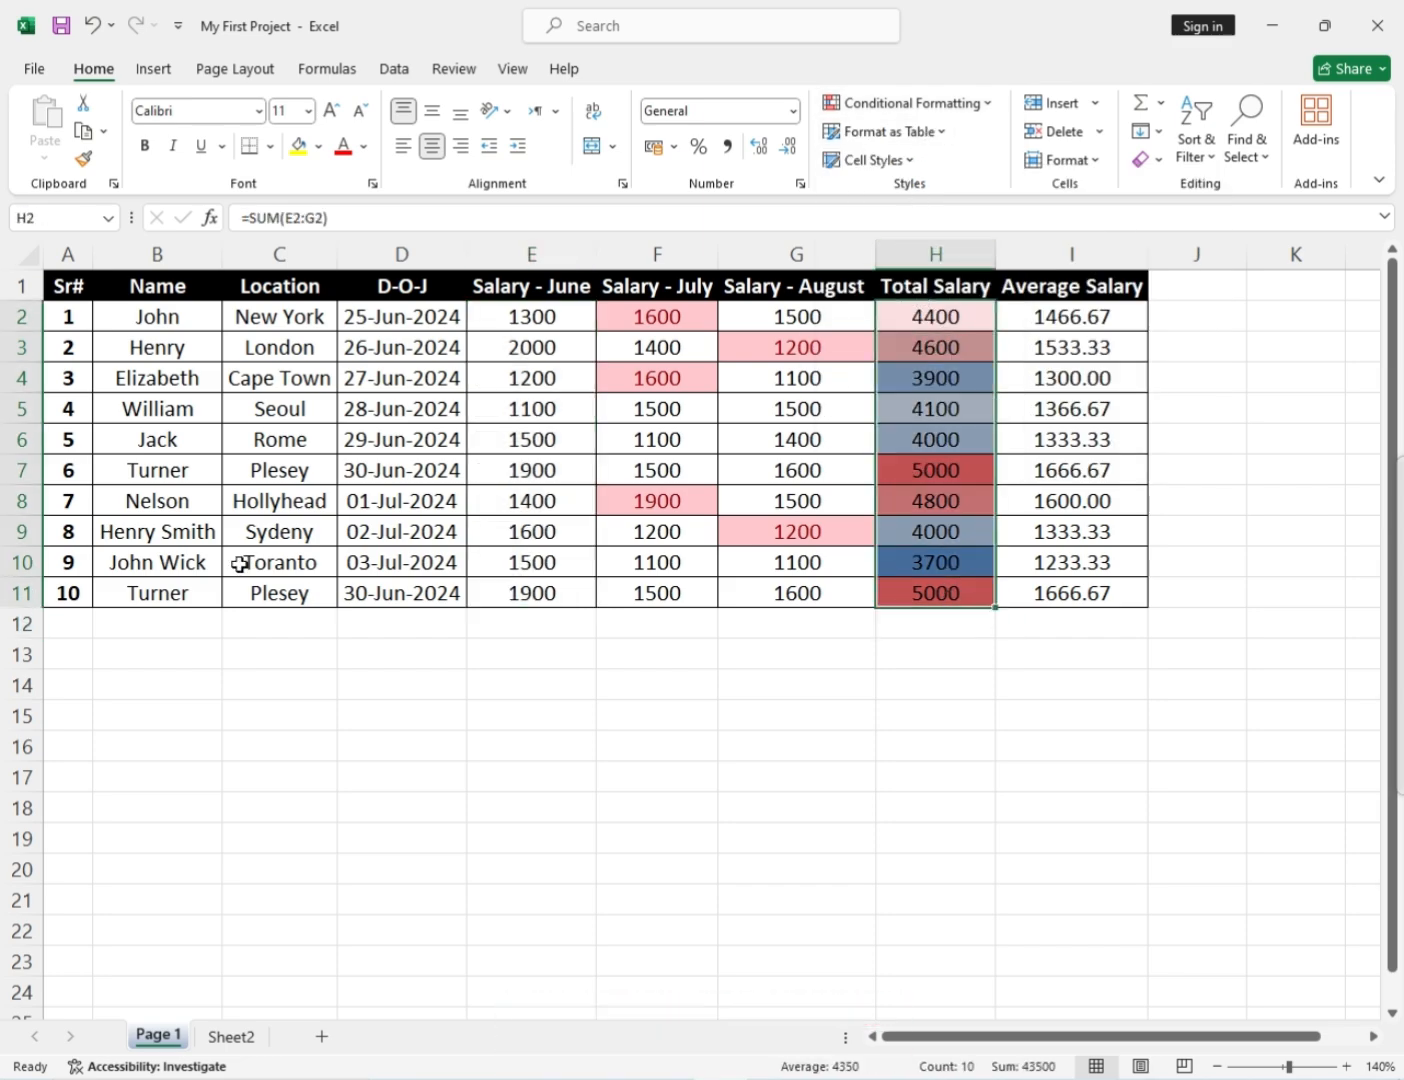
{"action": "left_click", "coordinate": [616, 524]}
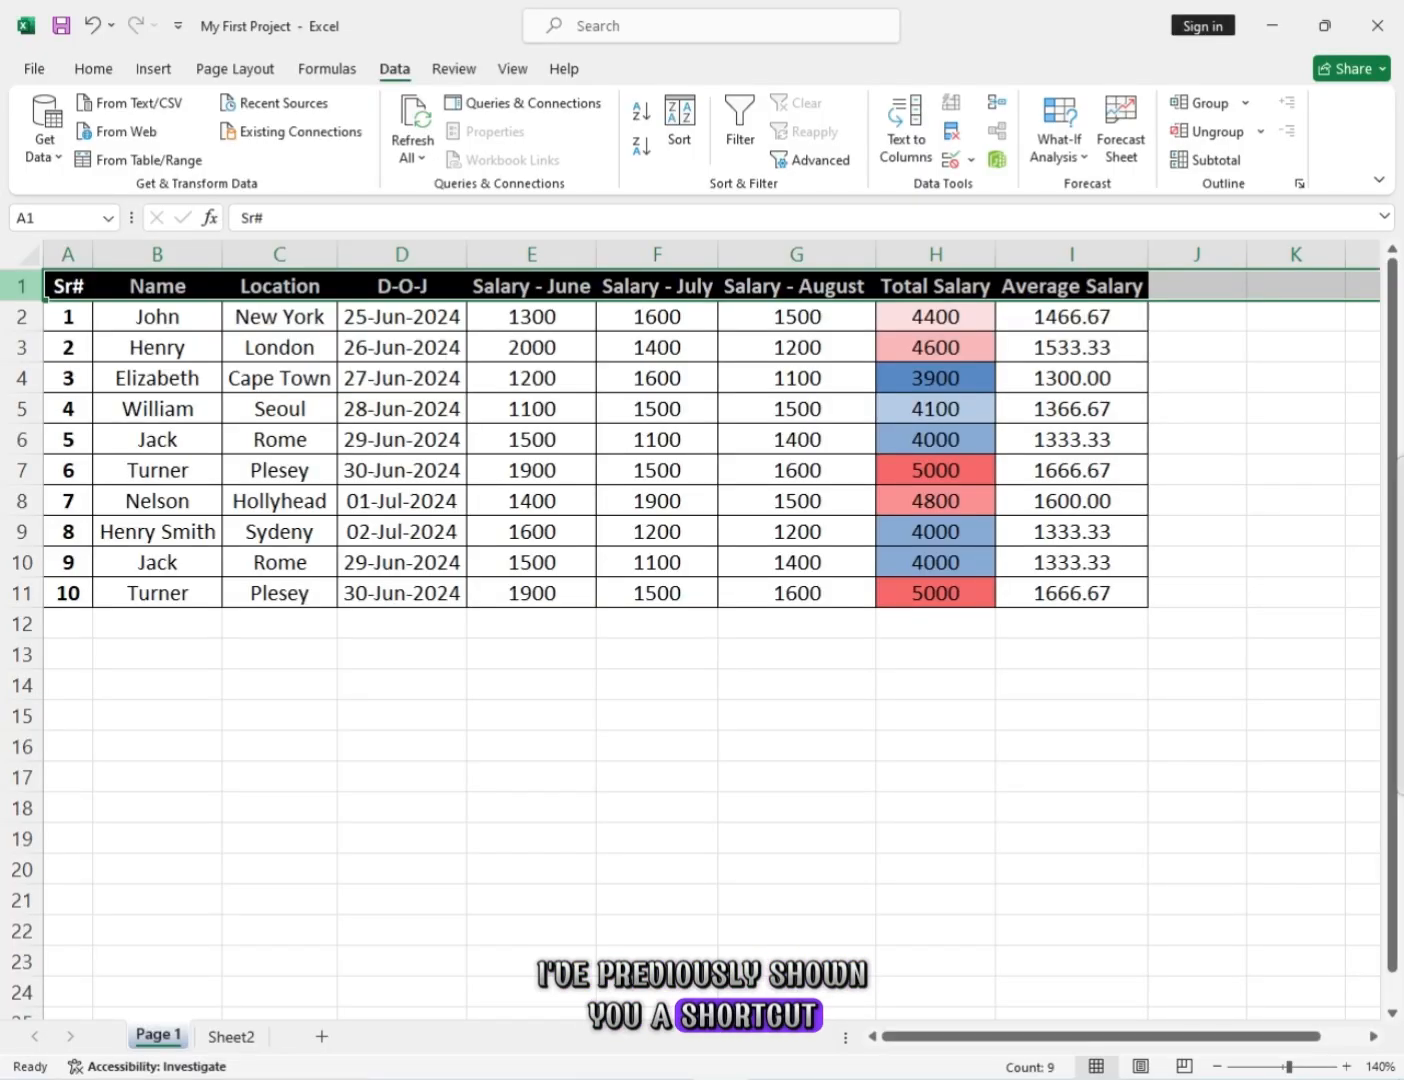
Insert two blank rows above the table's header row.
{"action": "key", "text": "ctrl+shift+plus"}
{"action": "key", "text": "ctrl+shift+plus"}
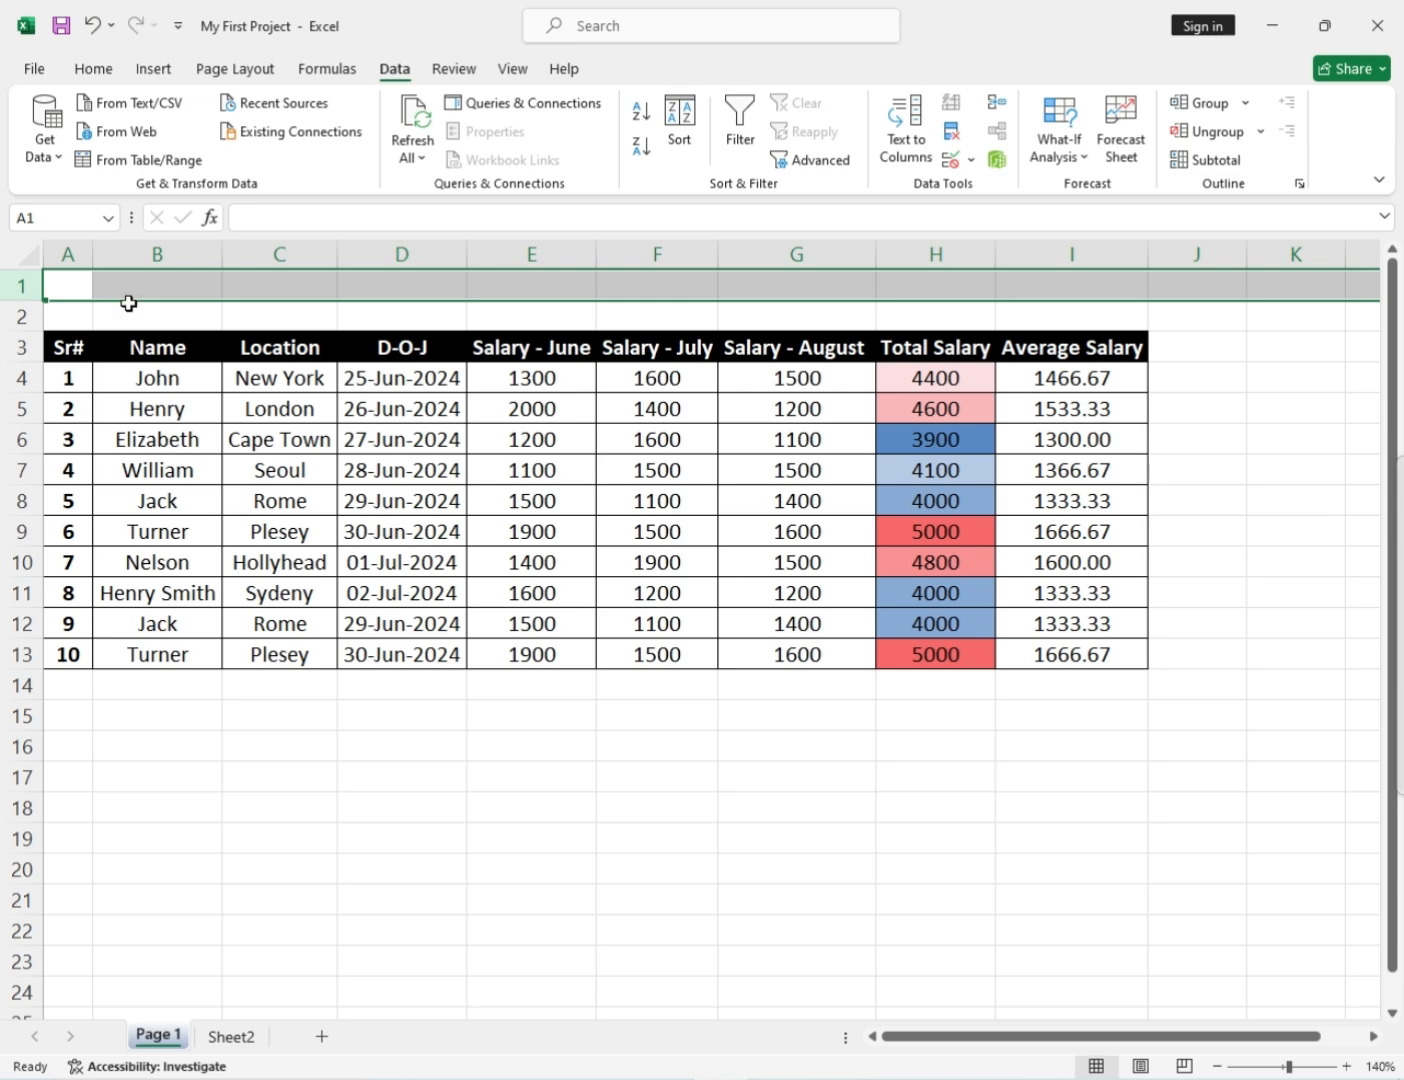
{"action": "left_click", "coordinate": [164, 278]}
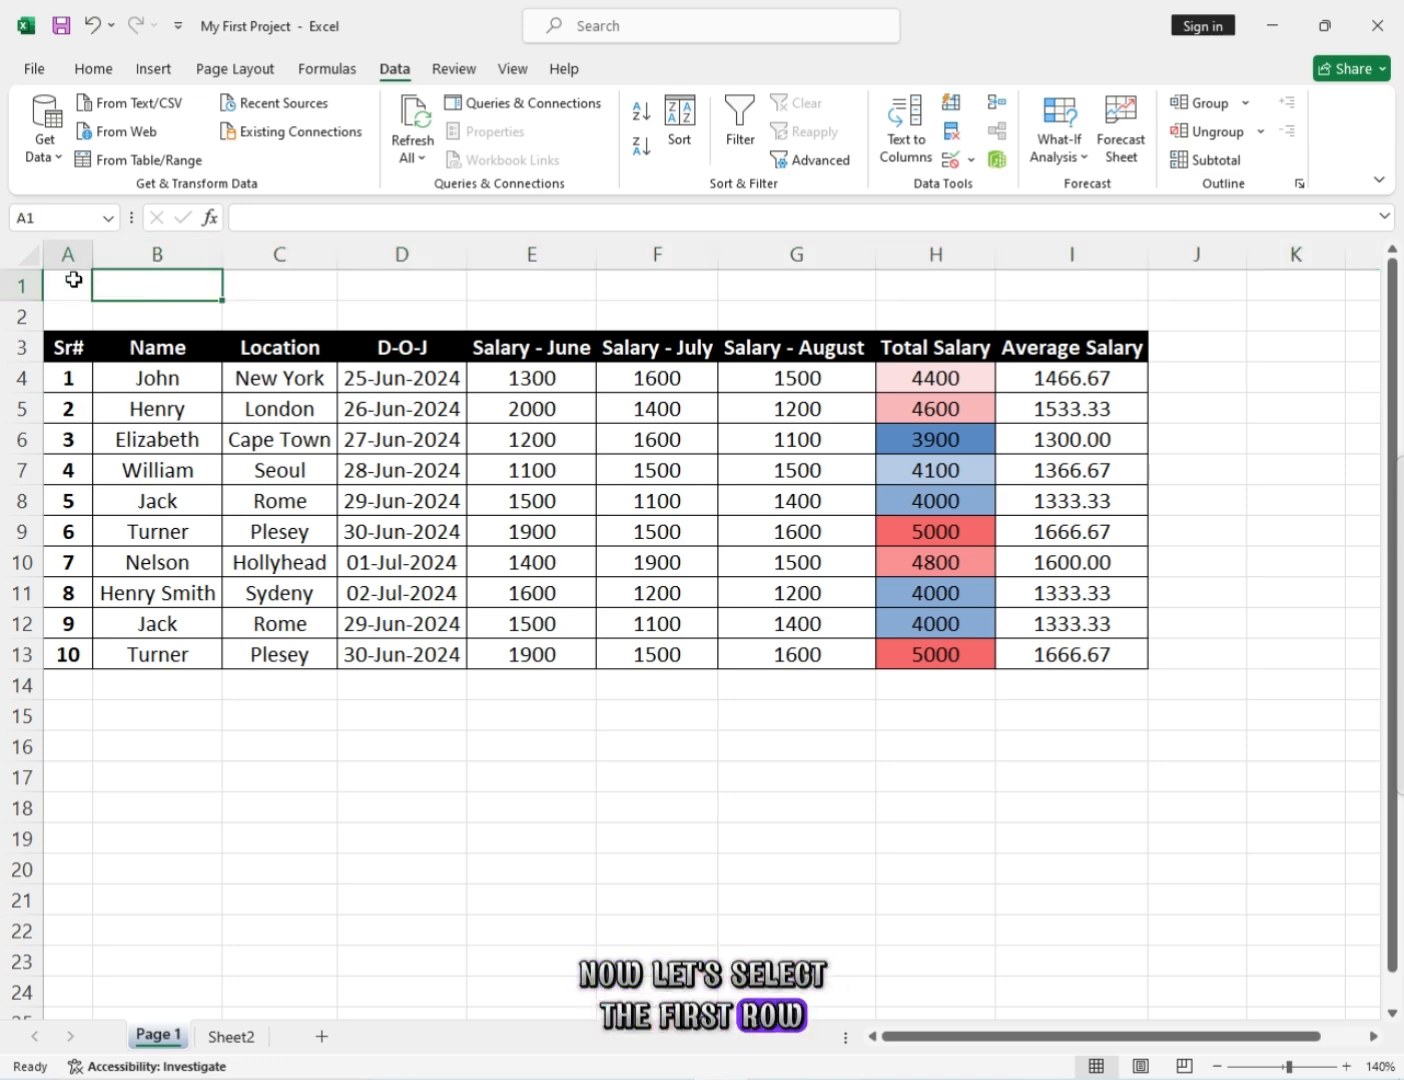
Merge and center A1:I1 and enter the title "Employee Record Details" in bold 18-point text.
{"action": "left_click_drag", "start_coordinate": [74, 279], "coordinate": [1104, 279]}
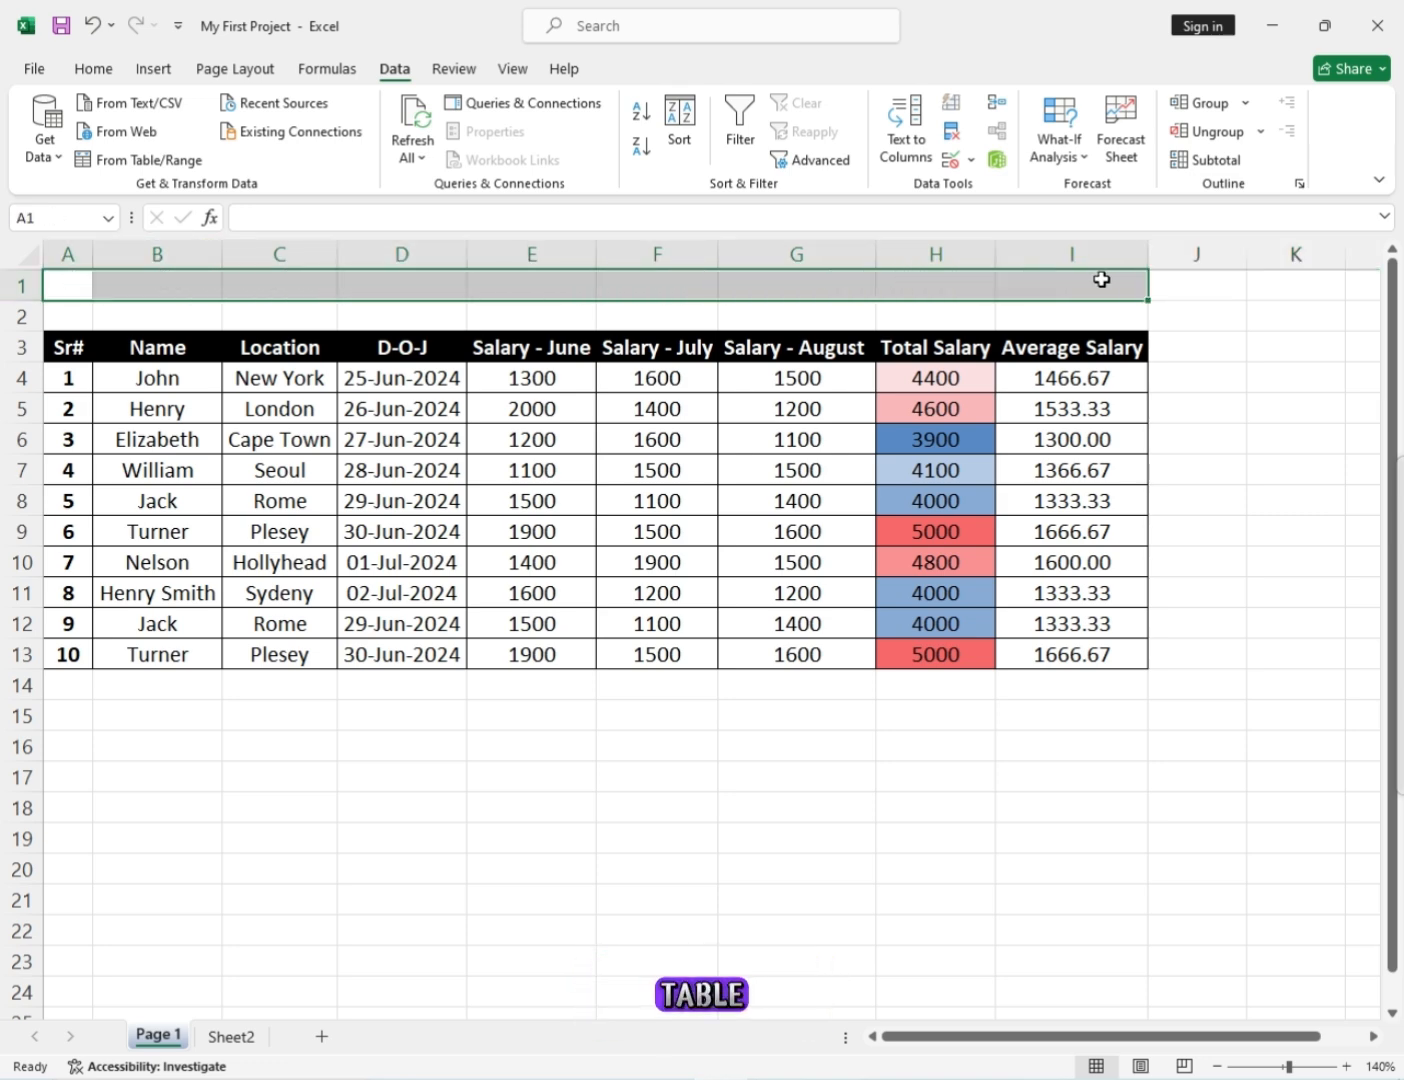
{"action": "left_click", "coordinate": [95, 70]}
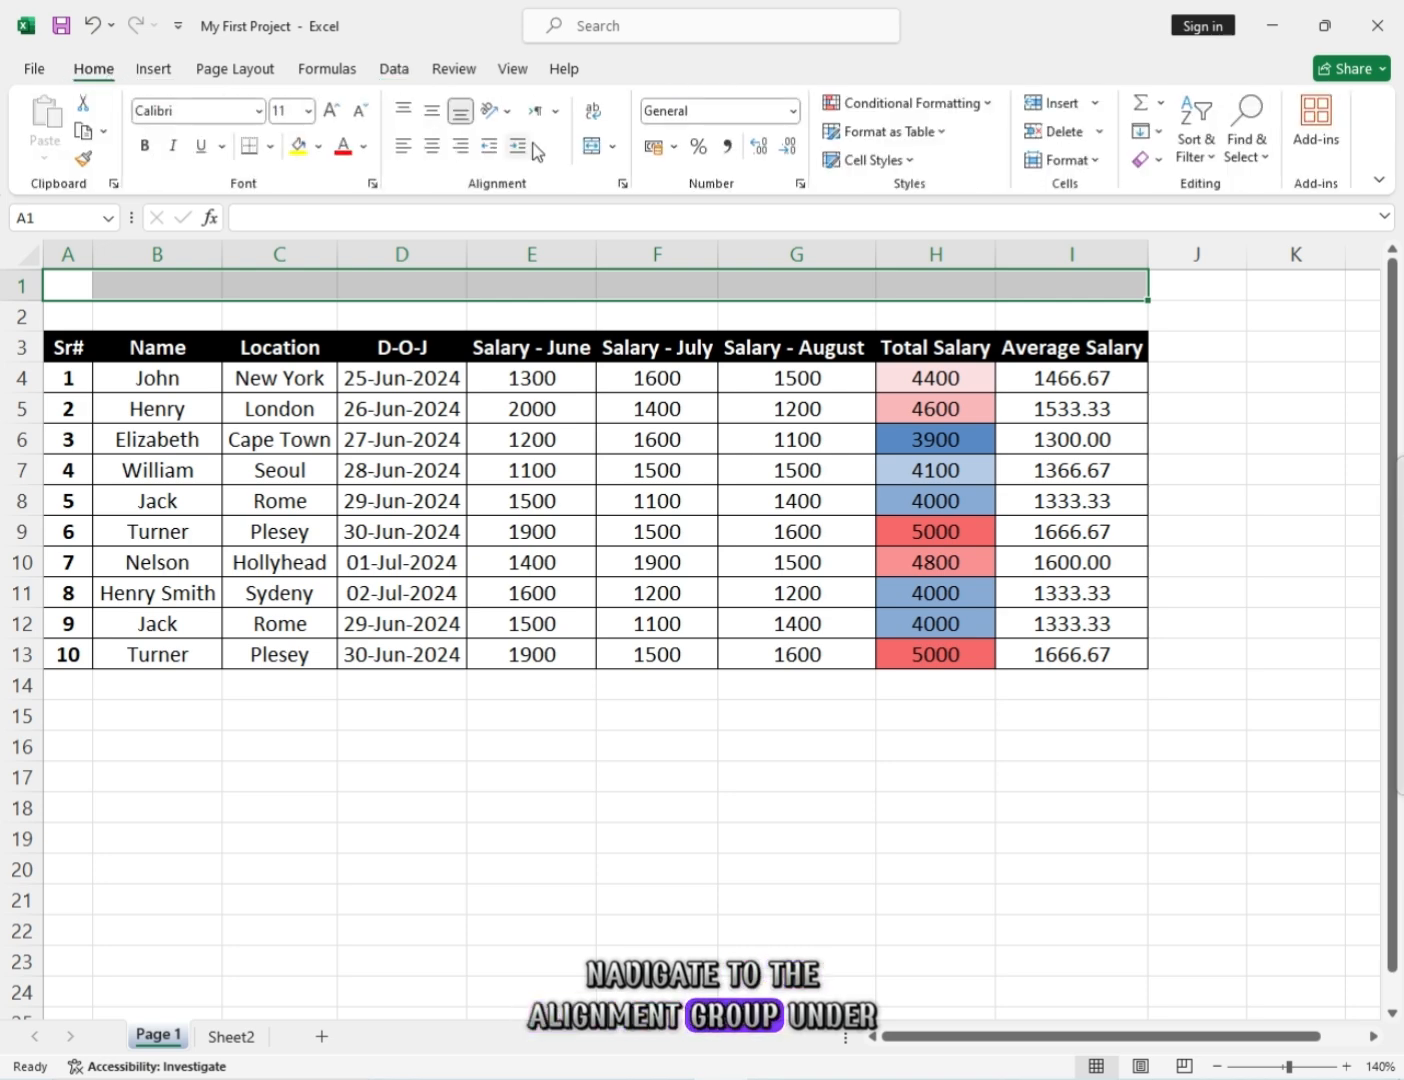
{"action": "left_click", "coordinate": [591, 147]}
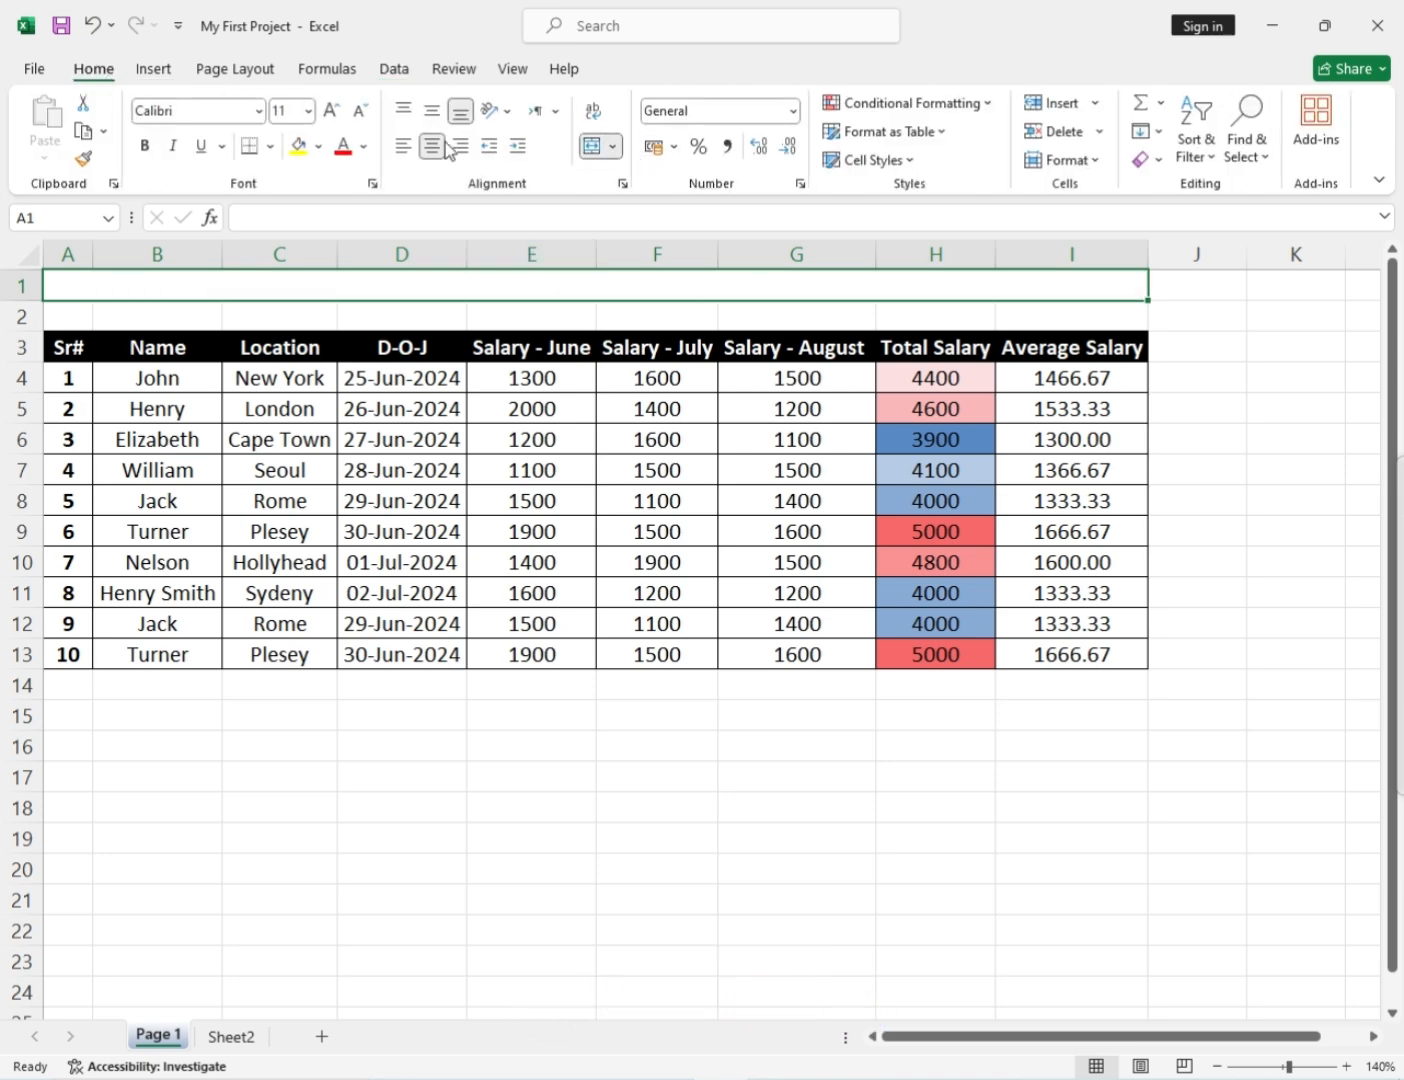
{"action": "left_click", "coordinate": [332, 112]}
{"action": "left_click", "coordinate": [332, 112]}
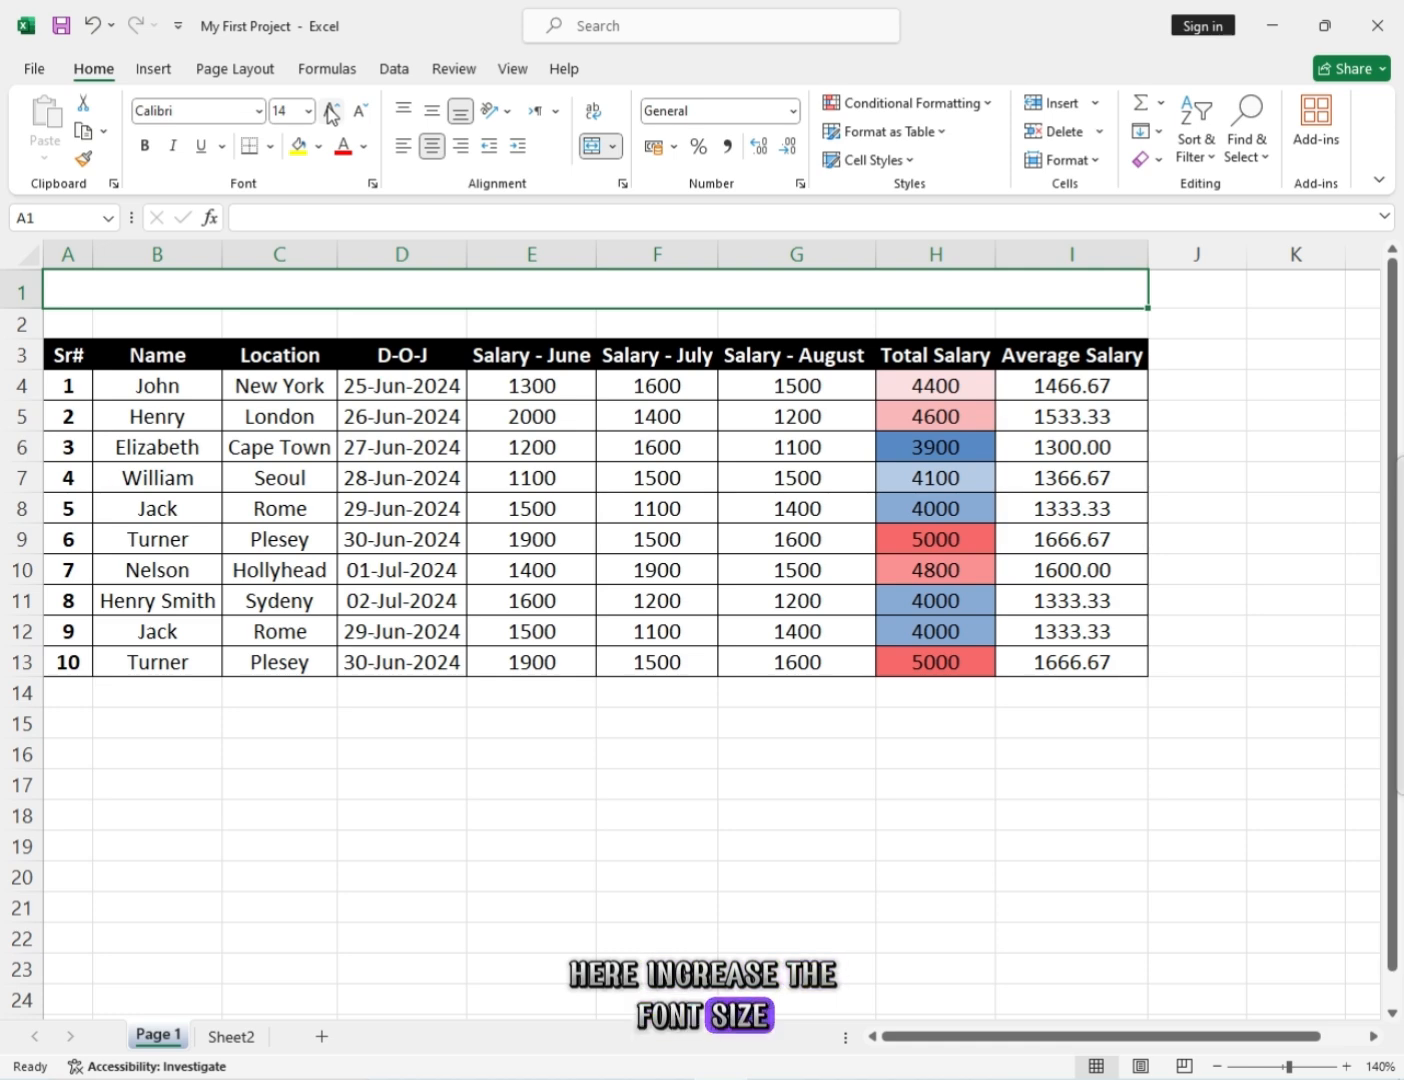
{"action": "left_click", "coordinate": [332, 112]}
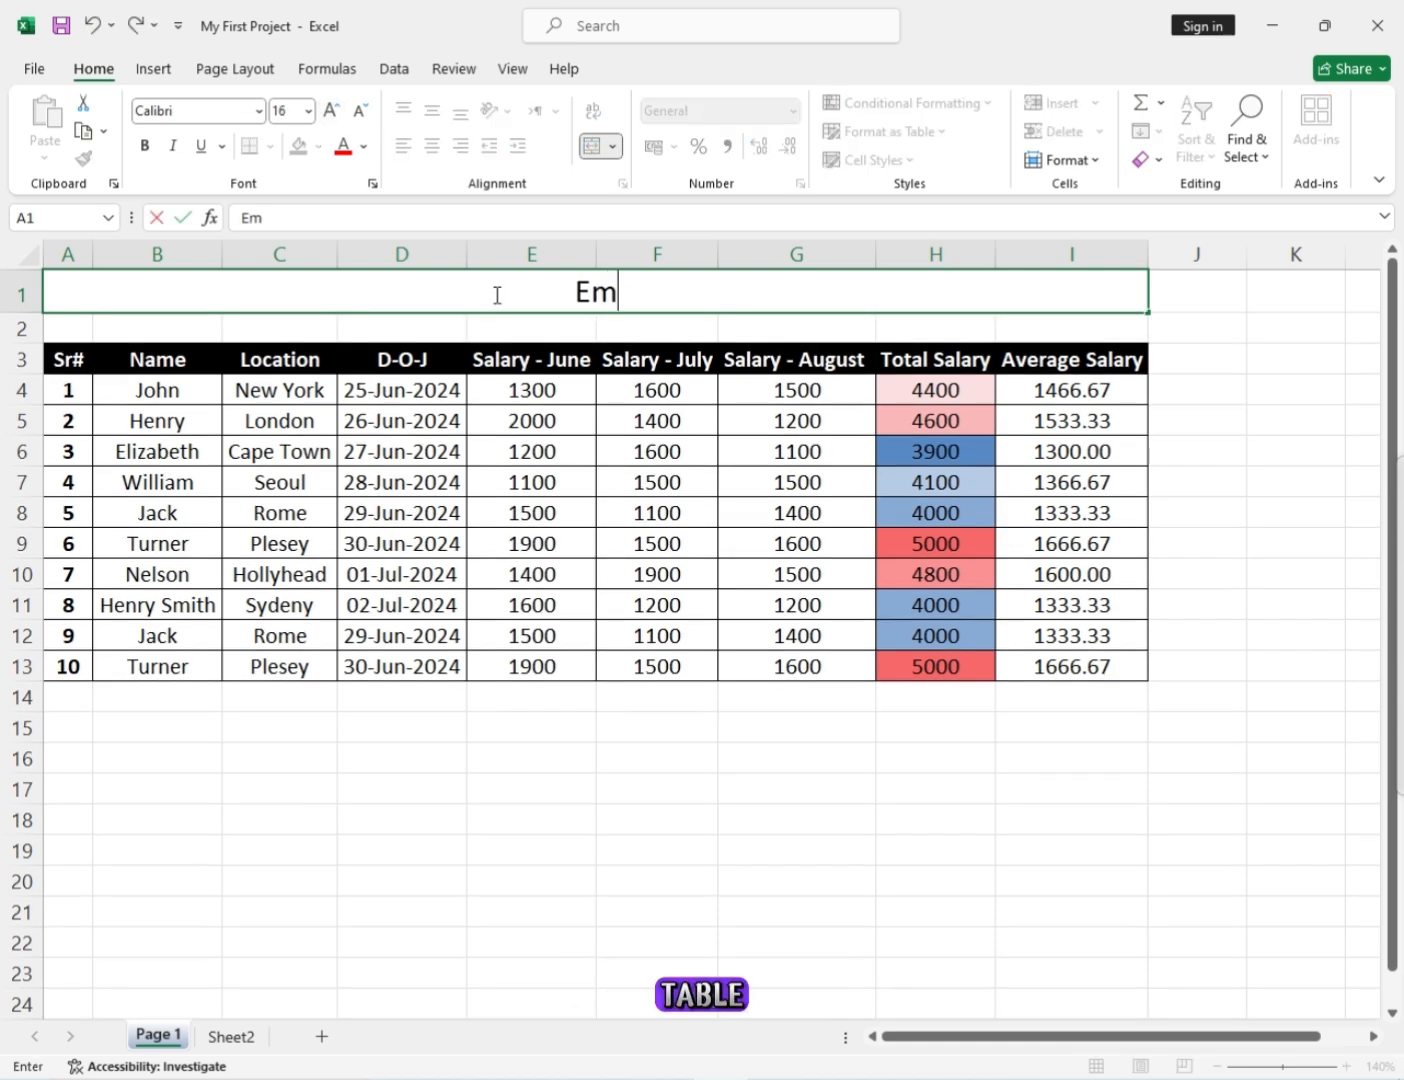
{"action": "type", "text": "ployee Record Details"}
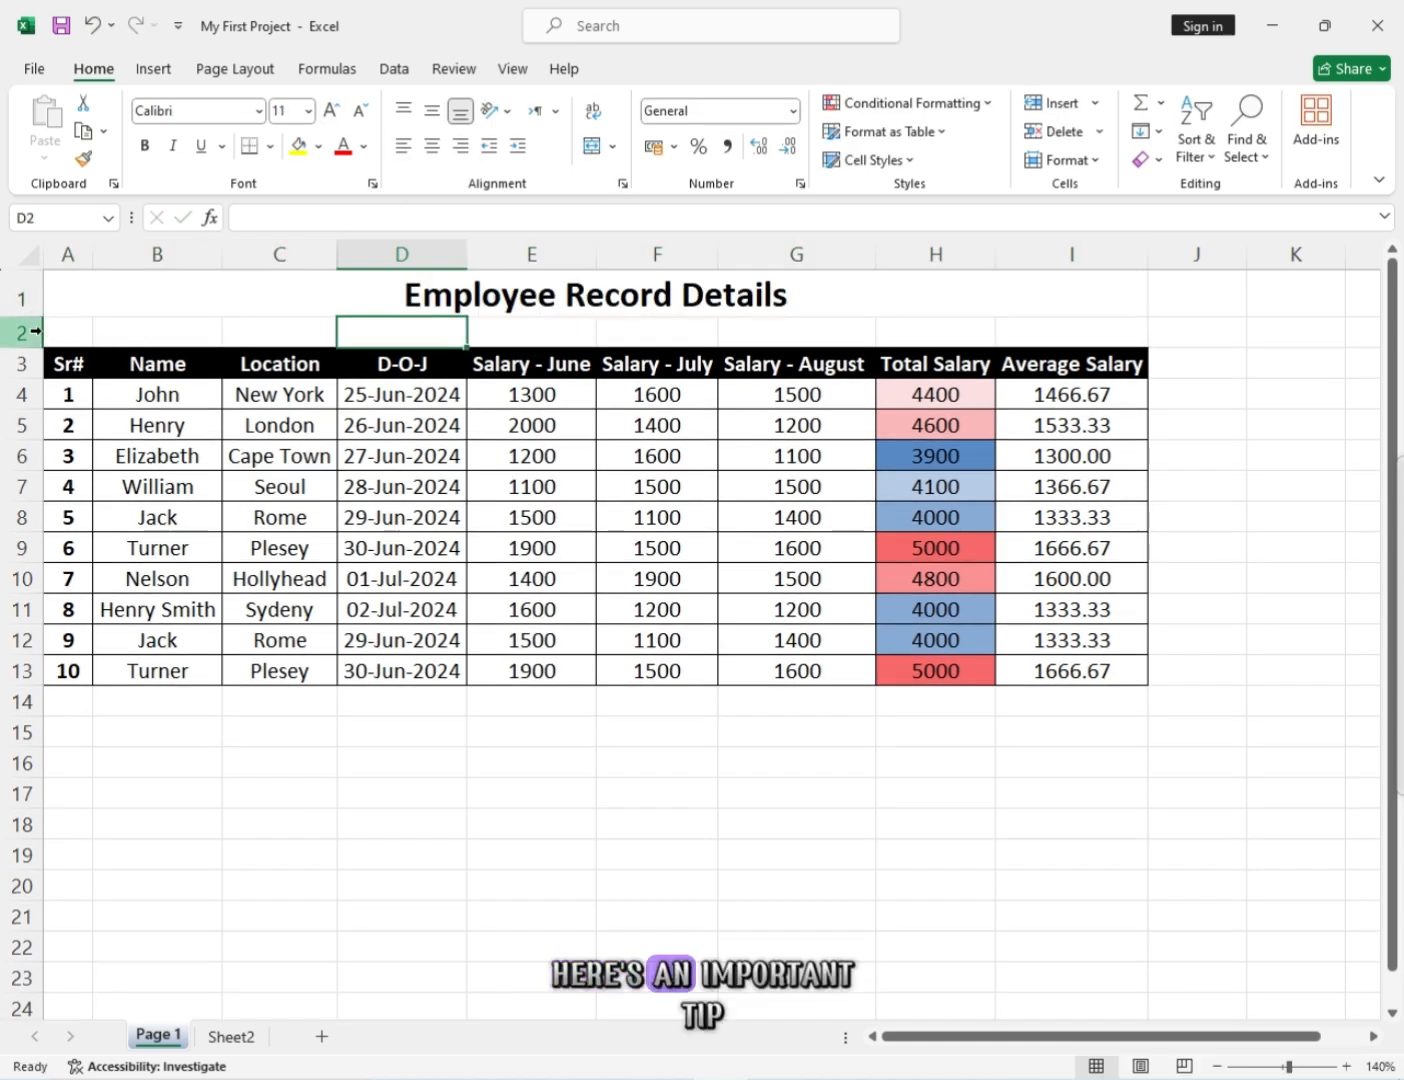
Insert a row directly below the title and enter "Other Way" in A2.
{"action": "left_click", "coordinate": [35, 331]}
{"action": "key", "text": "ctrl+shift+plus"}
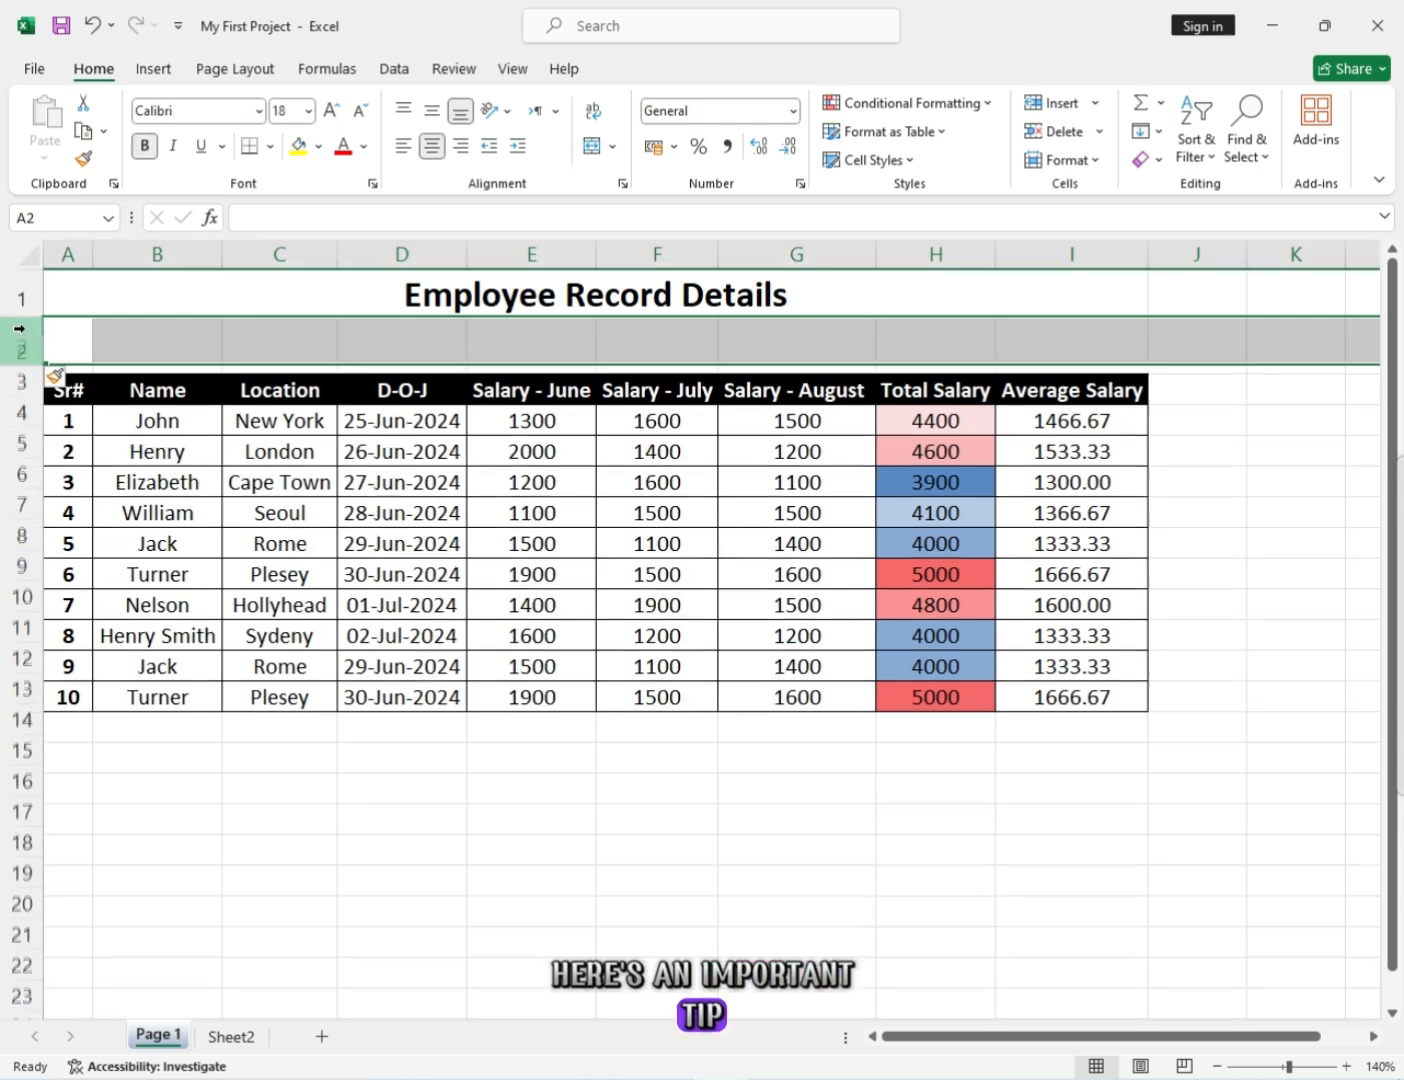
{"action": "left_click", "coordinate": [255, 331]}
{"action": "left_click", "coordinate": [163, 341]}
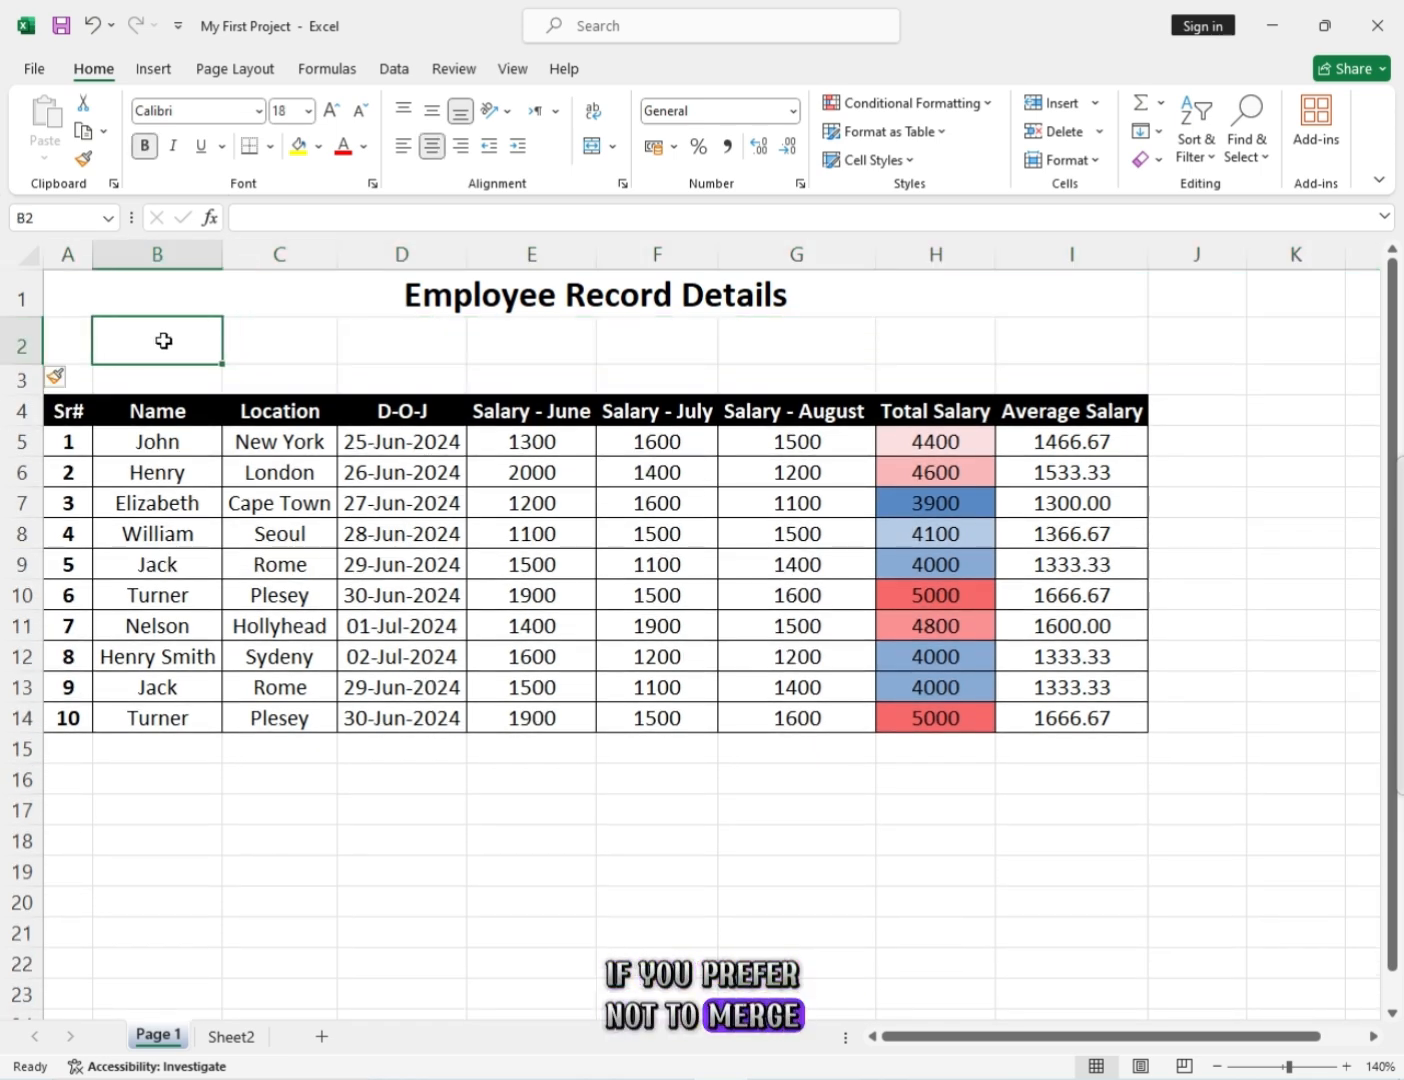
{"action": "left_click", "coordinate": [76, 340]}
{"action": "type", "text": "Other"}
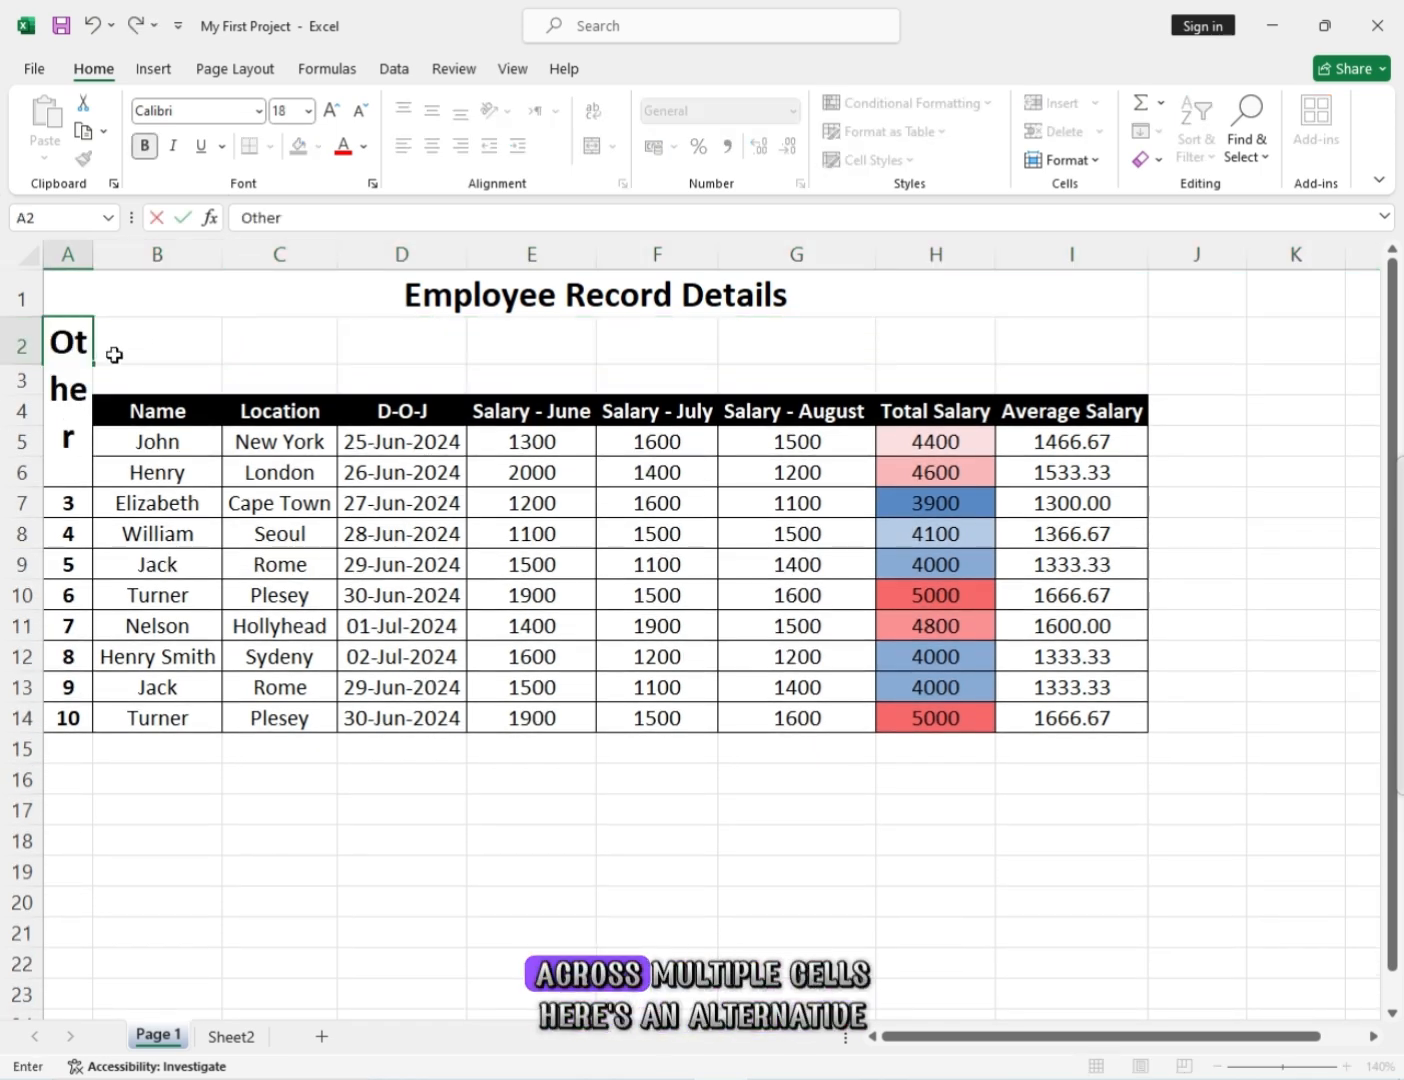
{"action": "type", "text": " Way"}
{"action": "key", "text": "Return"}
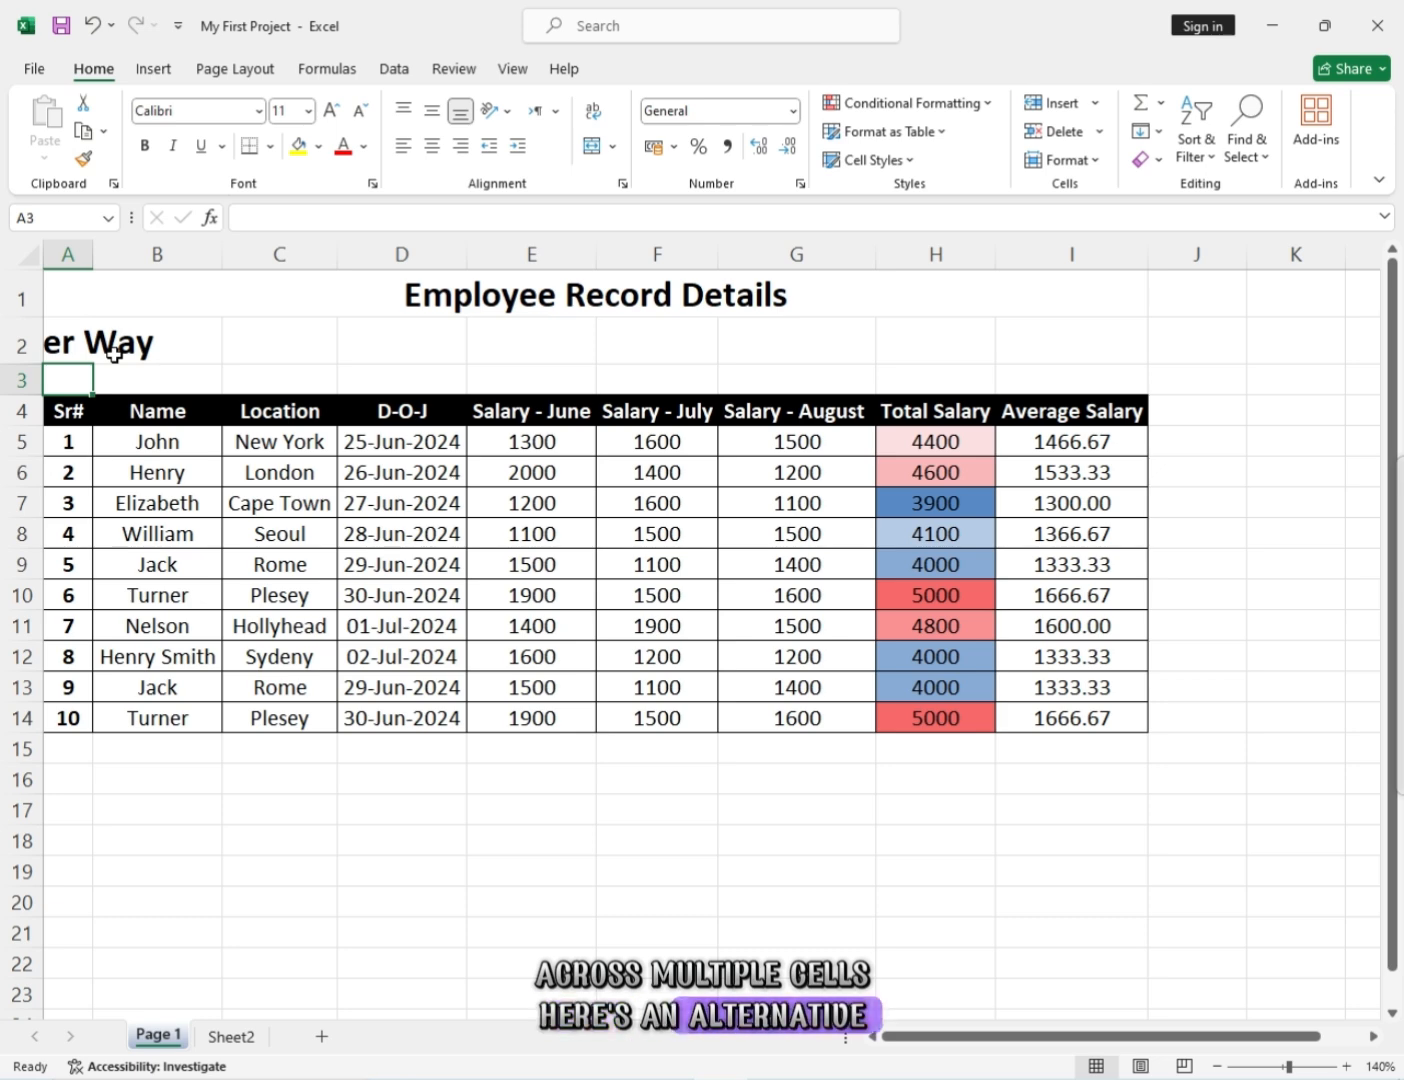
Align the "Other Way" text over A2:I2 with Center Across Selection, without merging the cells.
{"action": "left_click", "coordinate": [61, 346]}
{"action": "left_click_drag", "start_coordinate": [110, 343], "coordinate": [1055, 353]}
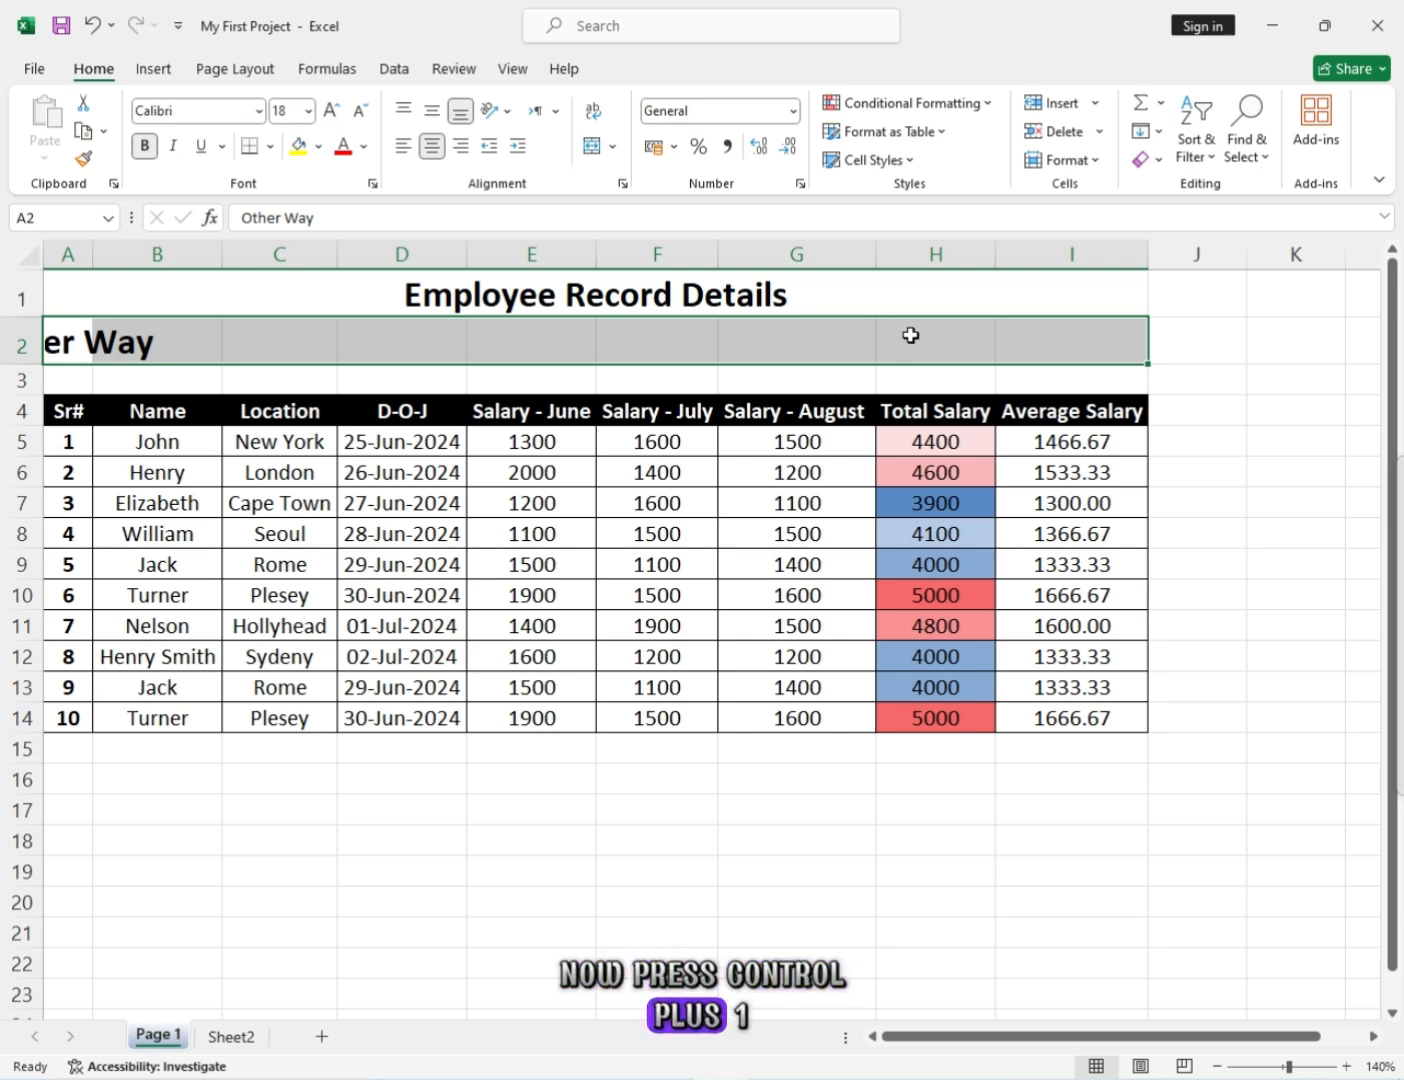
{"action": "key", "text": "ctrl+1"}
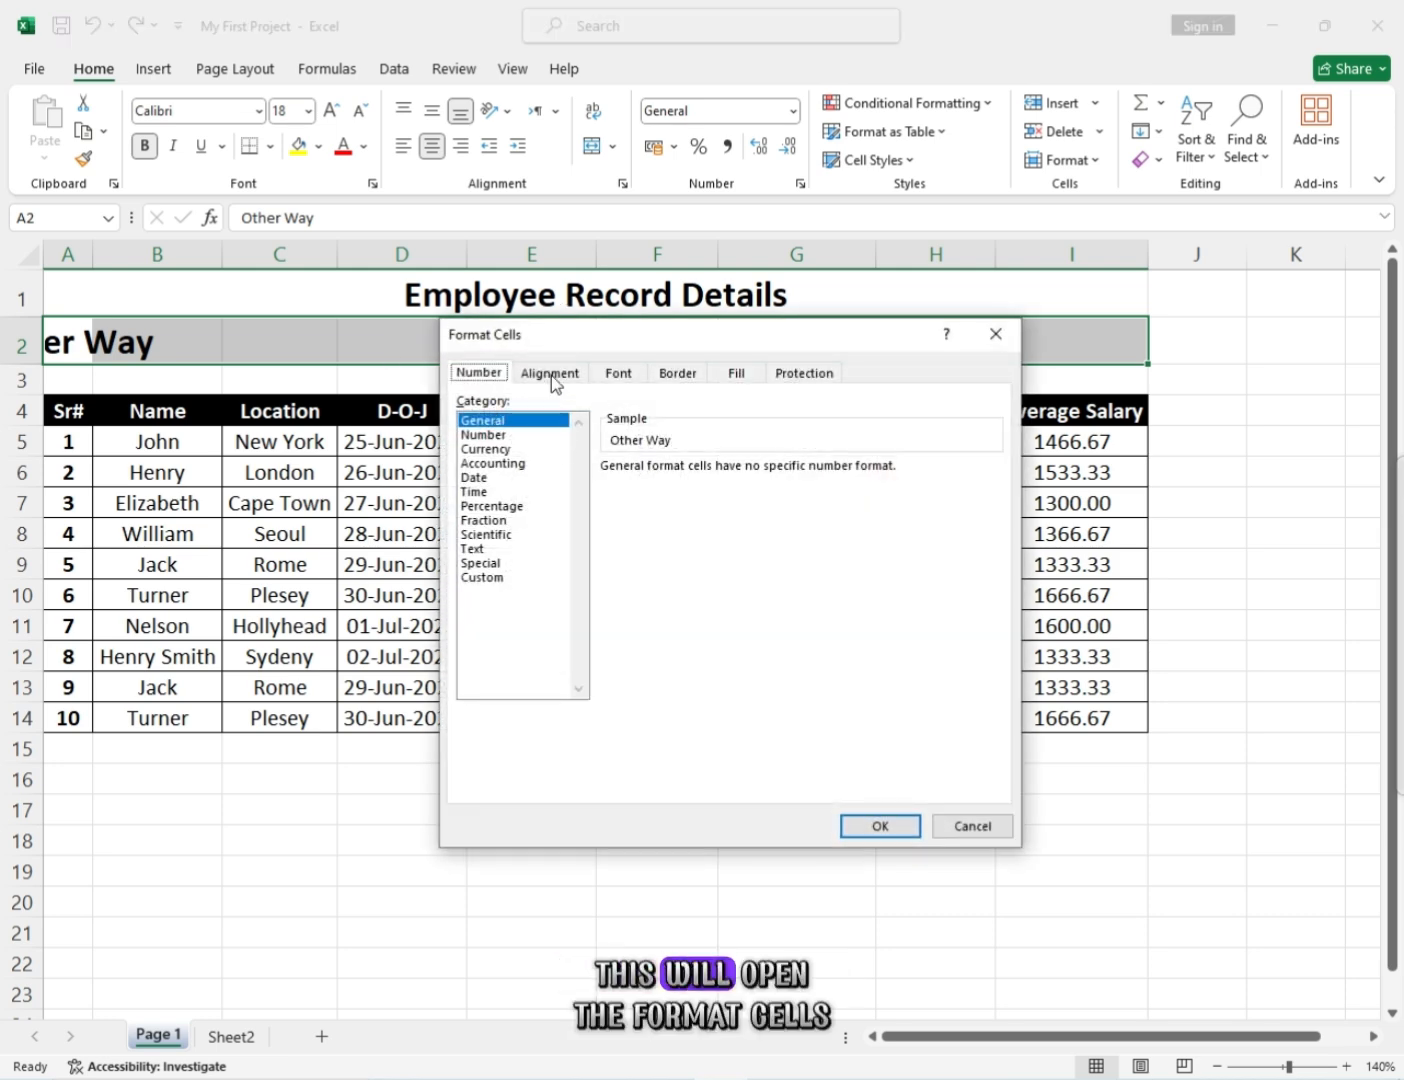
{"action": "left_click", "coordinate": [550, 375]}
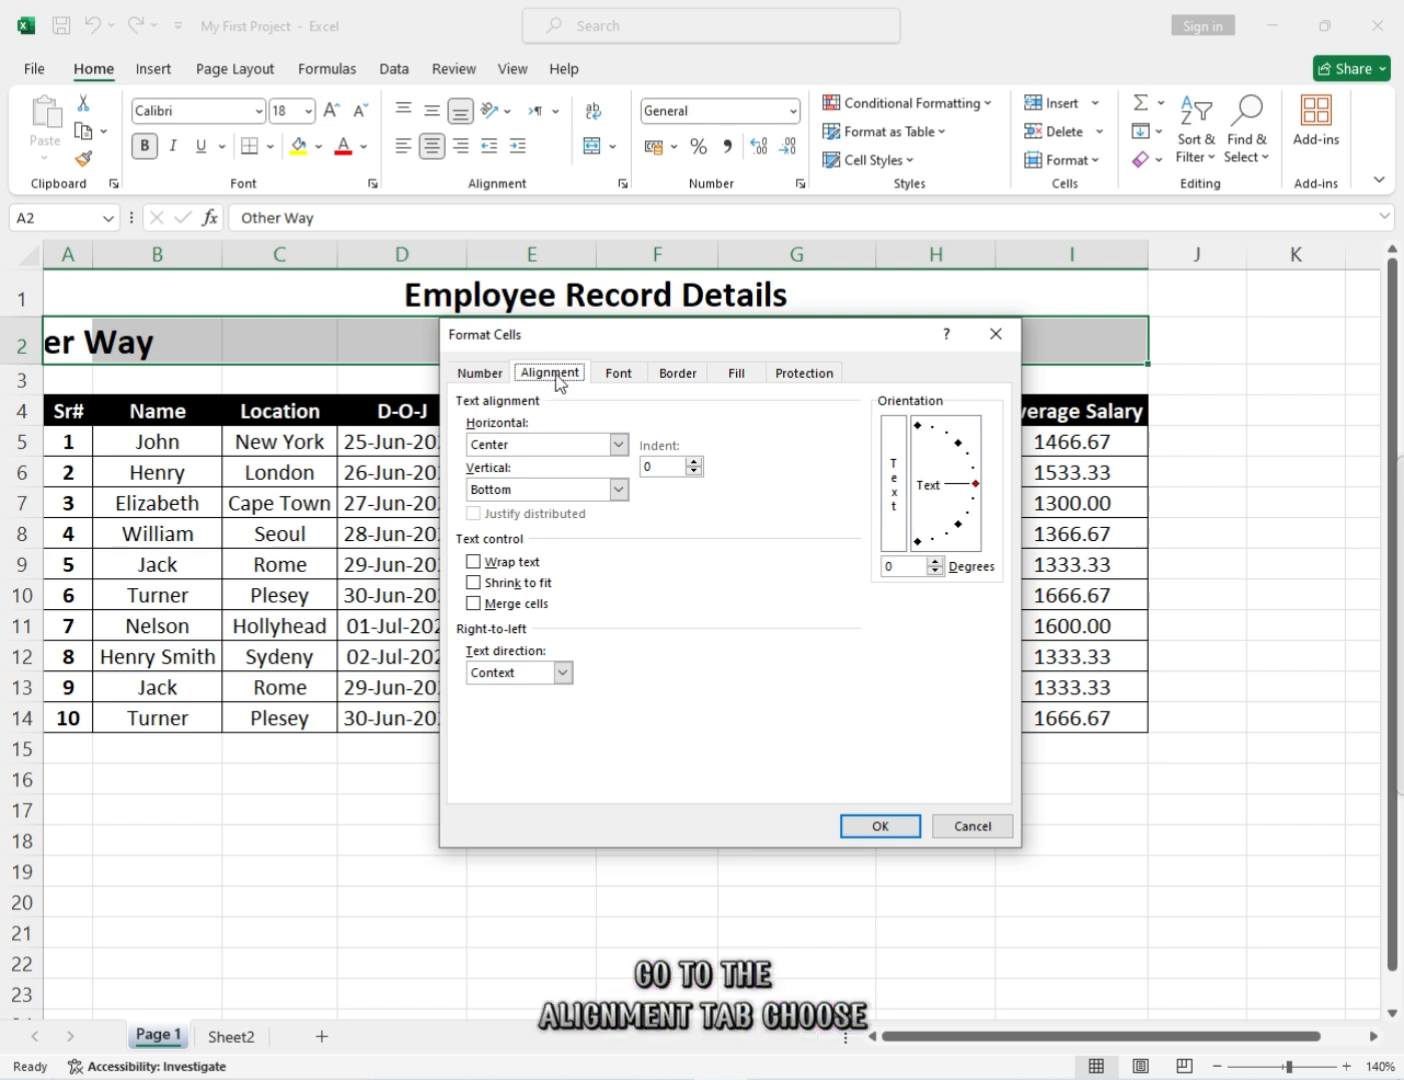
{"action": "left_click", "coordinate": [618, 445]}
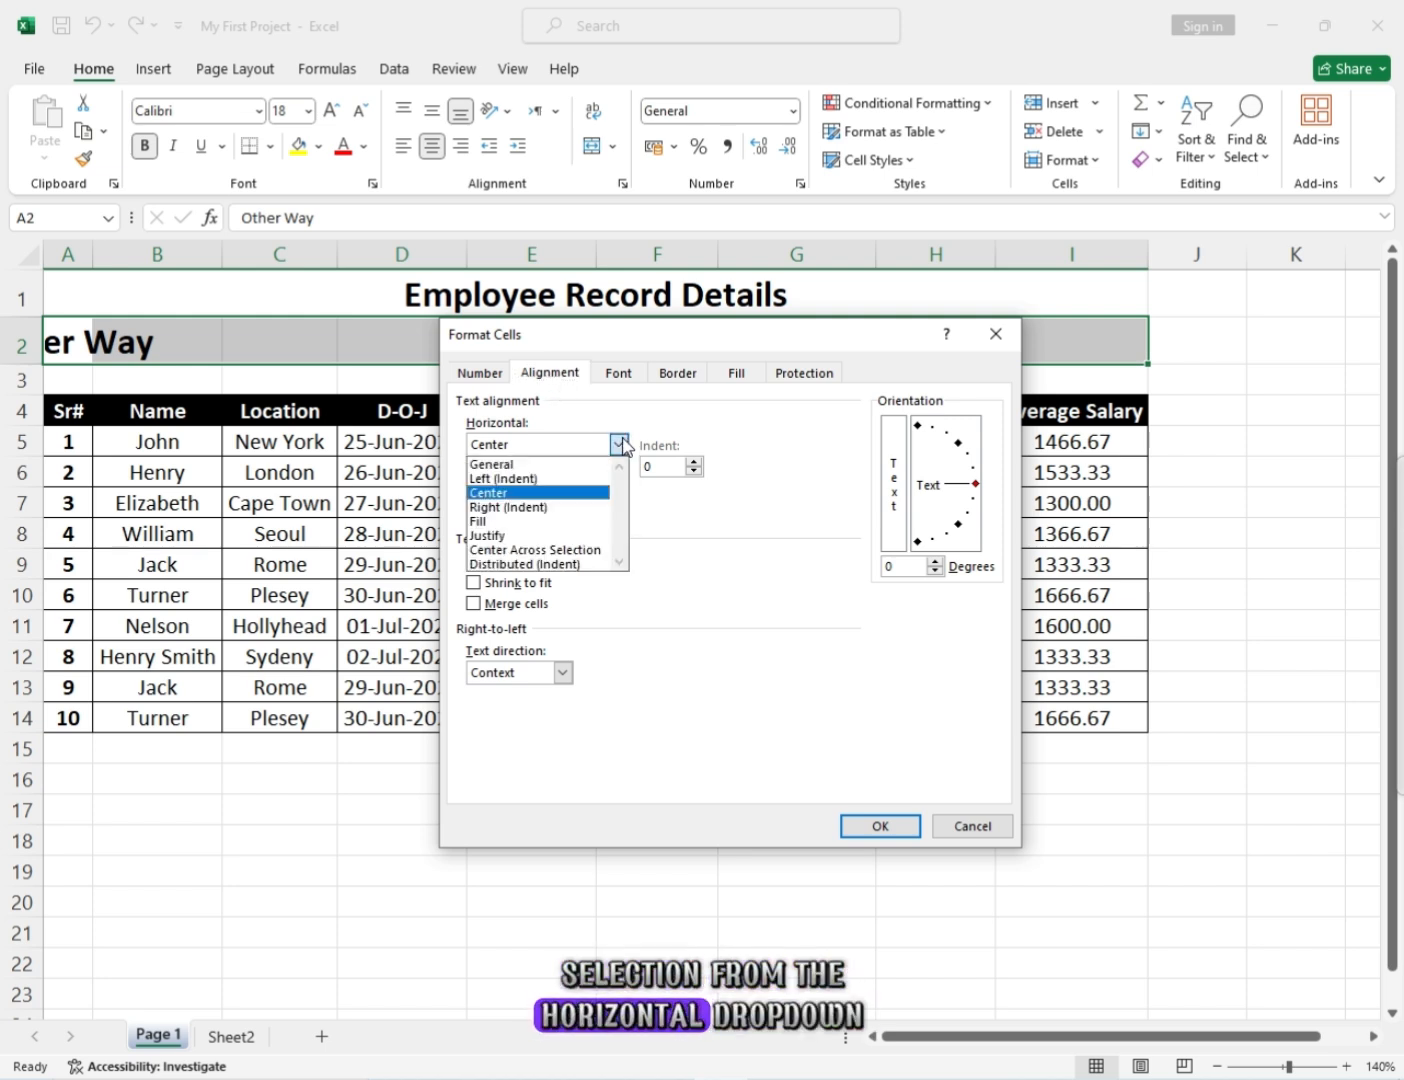
{"action": "left_click", "coordinate": [536, 550]}
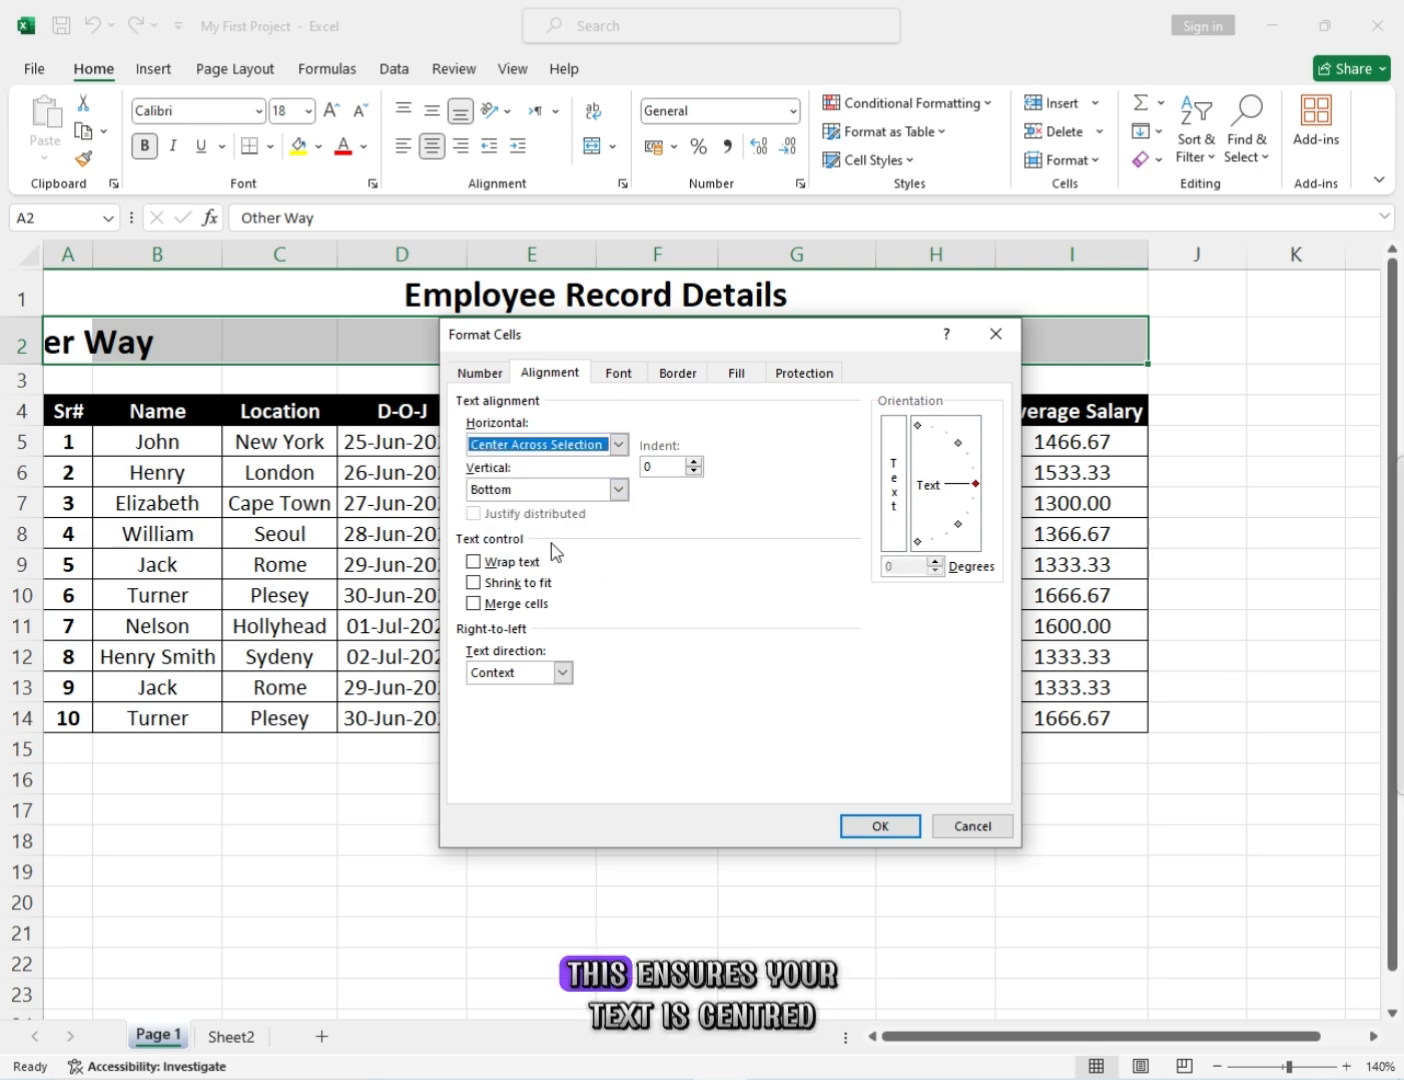
{"action": "left_click", "coordinate": [847, 828]}
Check cells A2 to I2 one by one to see whether they are still separate under the centered text.
{"action": "left_click", "coordinate": [545, 358]}
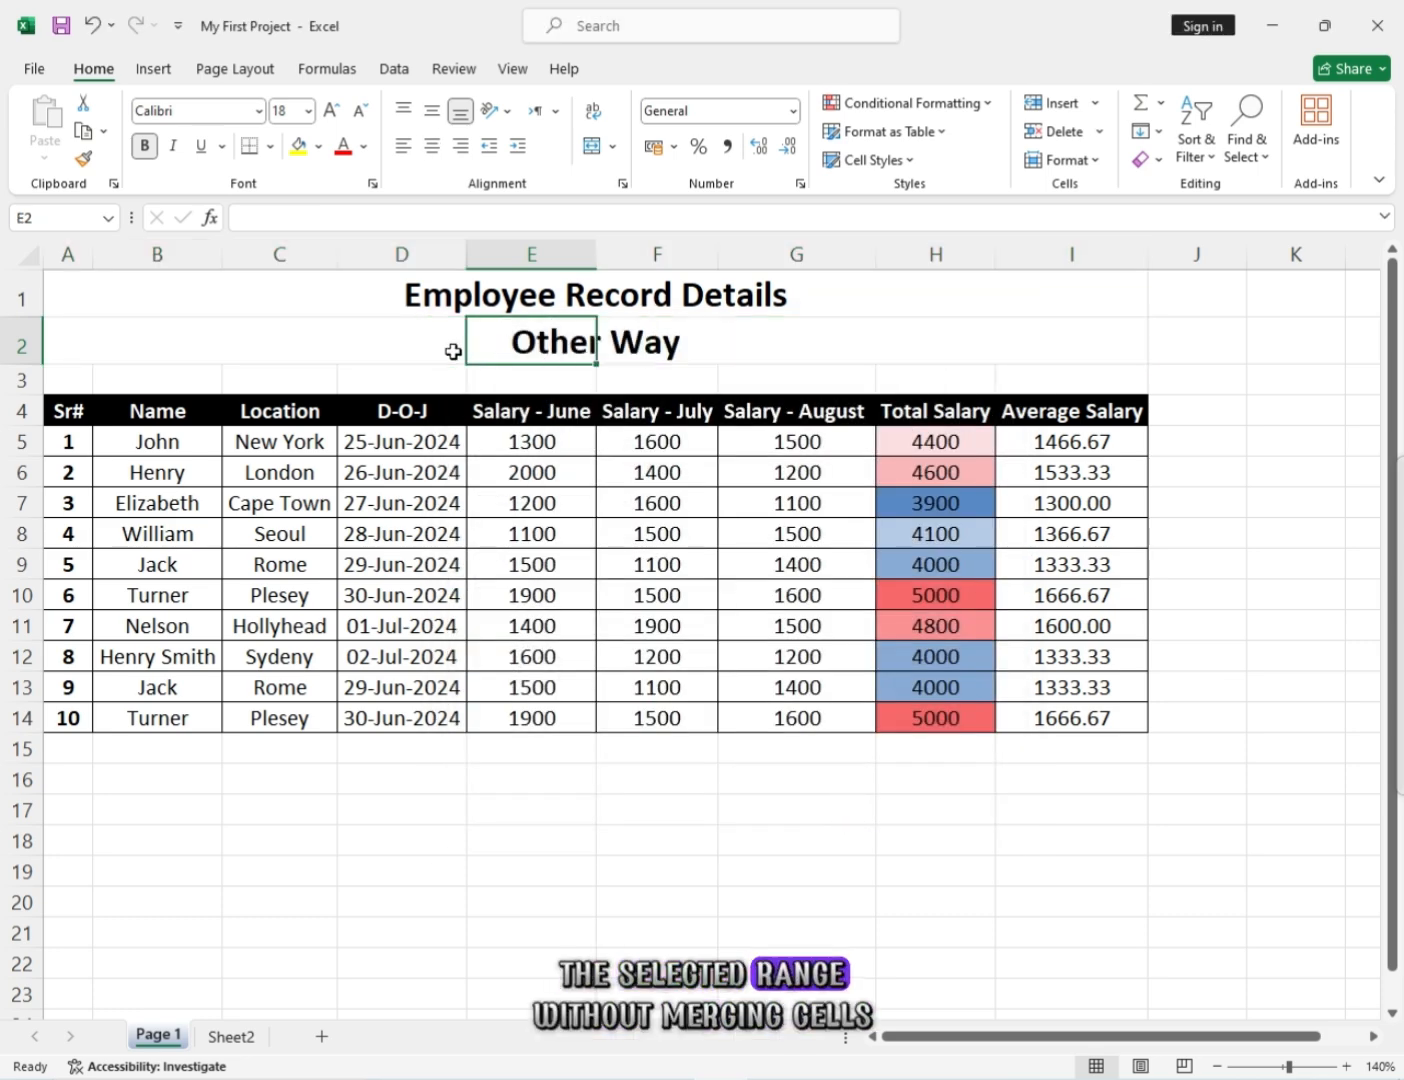
{"action": "left_click", "coordinate": [400, 346]}
{"action": "left_click", "coordinate": [279, 345]}
{"action": "left_click", "coordinate": [157, 345]}
{"action": "left_click", "coordinate": [77, 346]}
{"action": "left_click", "coordinate": [205, 350]}
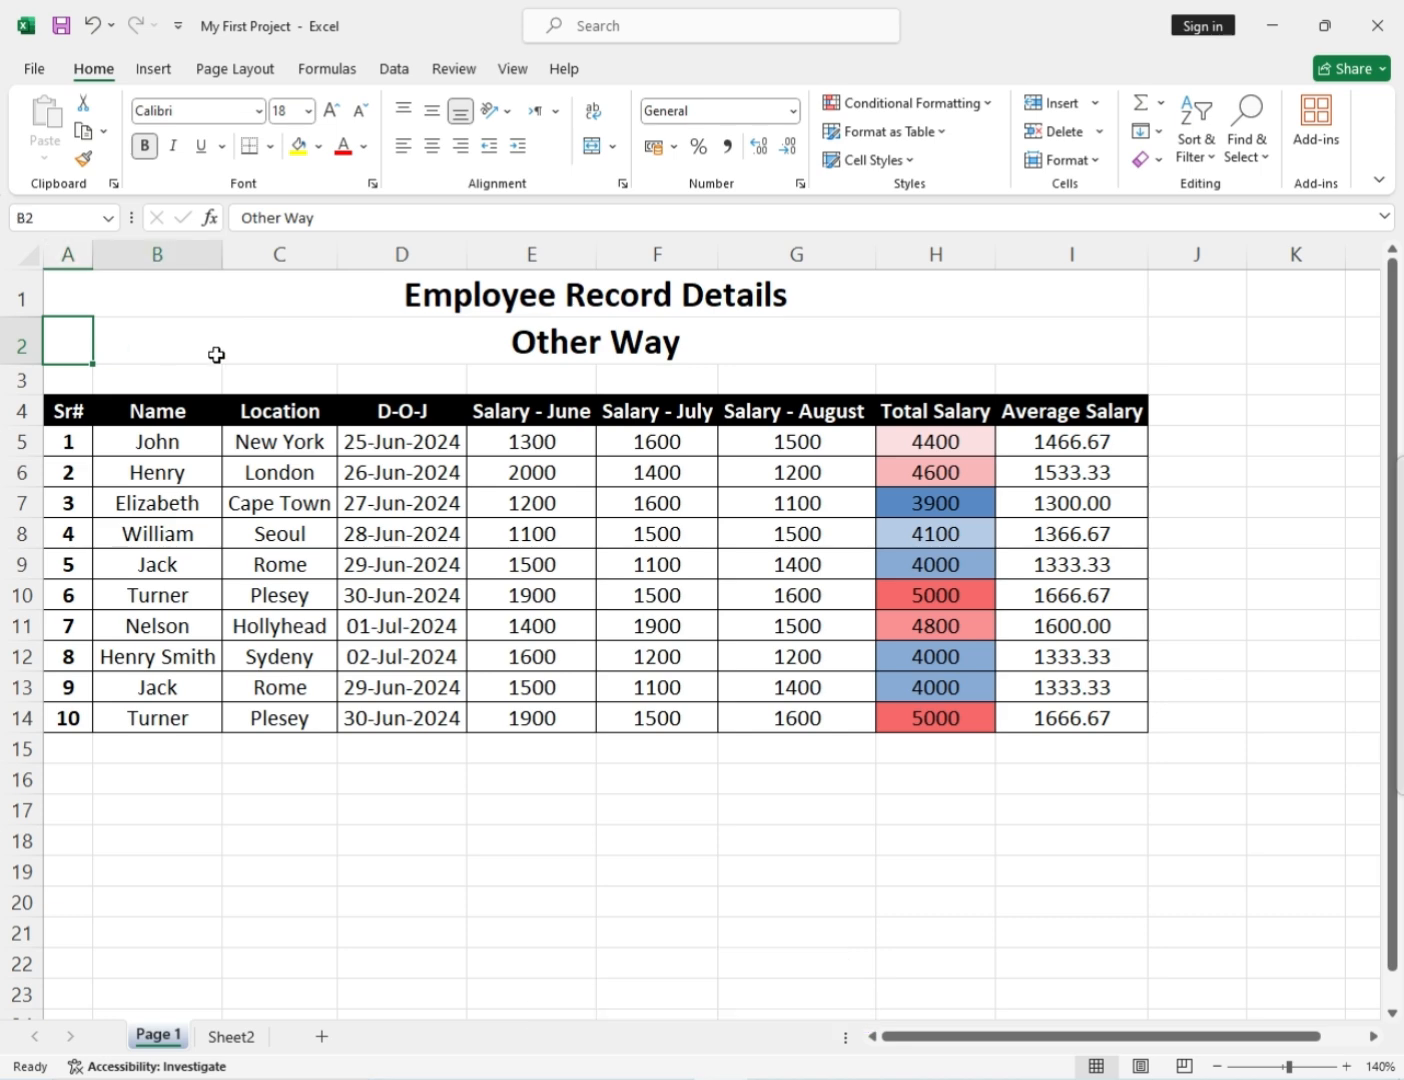
{"action": "left_click", "coordinate": [530, 351]}
{"action": "left_click", "coordinate": [711, 338]}
{"action": "left_click", "coordinate": [830, 338]}
{"action": "left_click", "coordinate": [935, 341]}
{"action": "left_click", "coordinate": [1057, 342]}
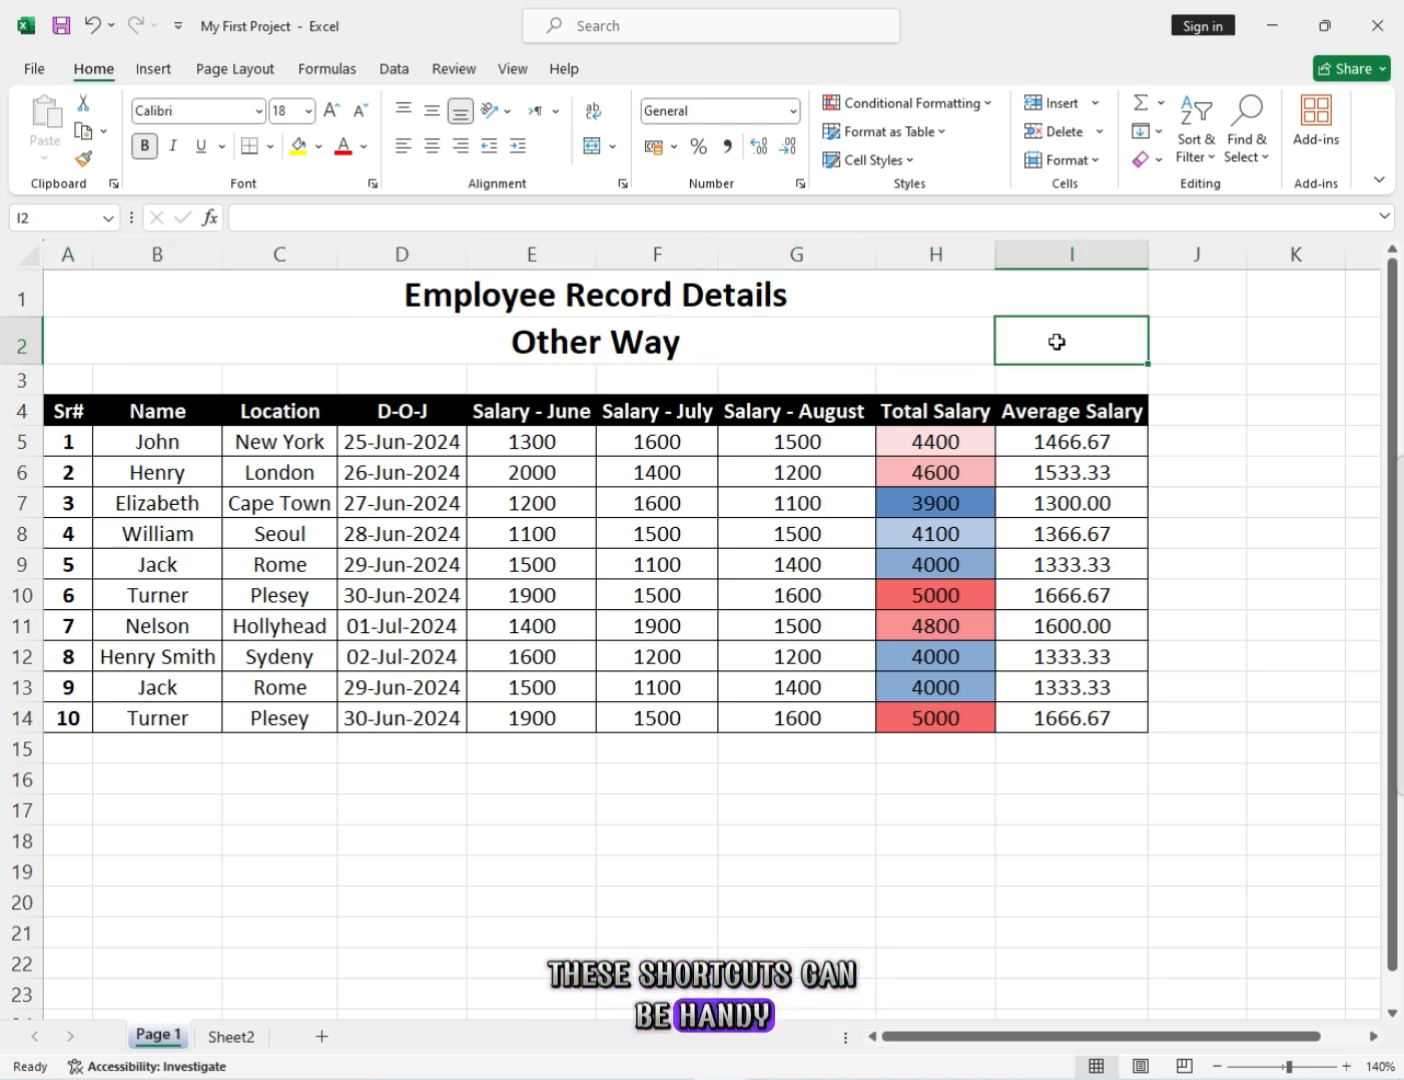
{"action": "left_click_drag", "start_coordinate": [1126, 341], "coordinate": [156, 343]}
{"action": "left_click", "coordinate": [156, 342]}
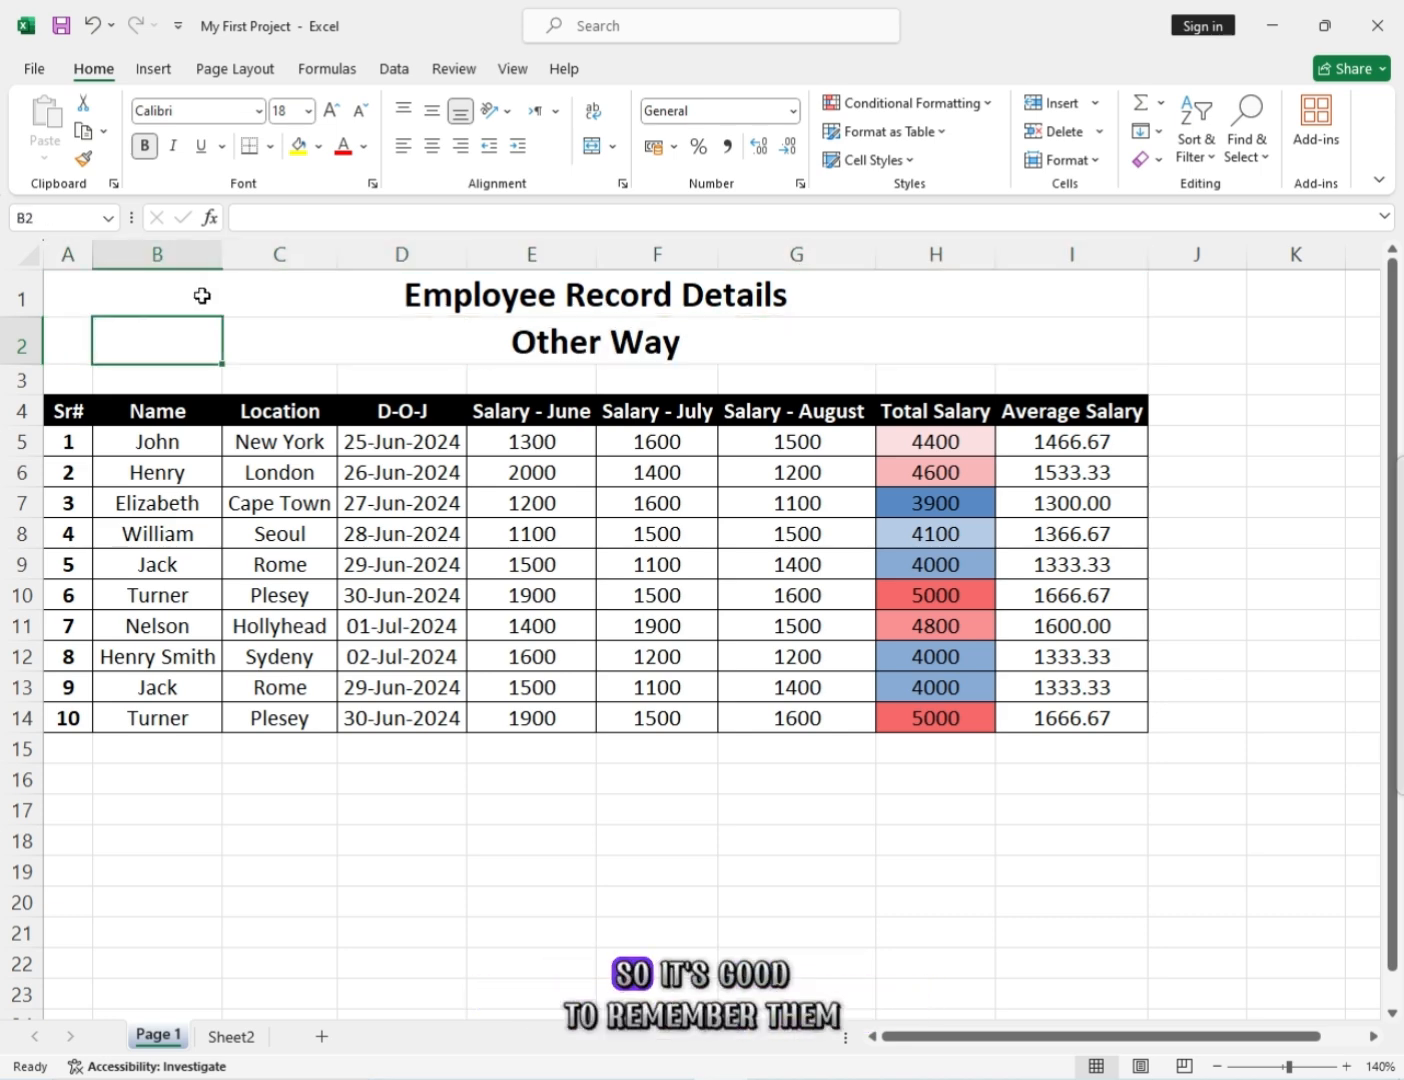
Add an outside border around the merged Employee Record Details title.
{"action": "left_click", "coordinate": [237, 286]}
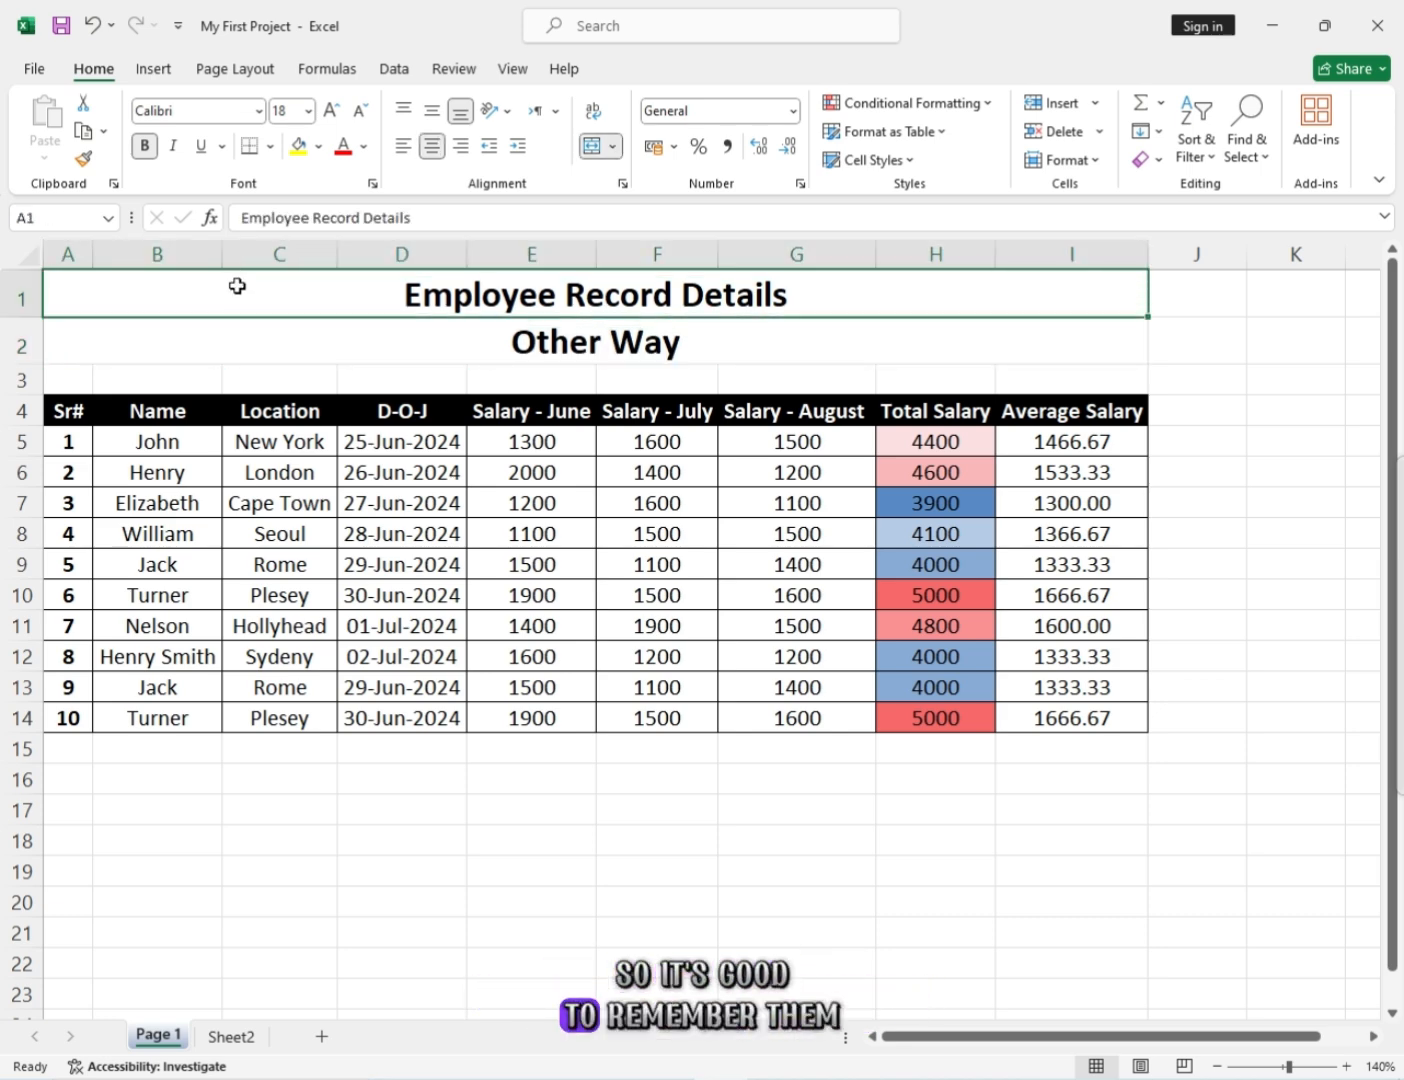
{"action": "left_click", "coordinate": [270, 146]}
{"action": "left_click", "coordinate": [362, 552]}
{"action": "left_click", "coordinate": [229, 382]}
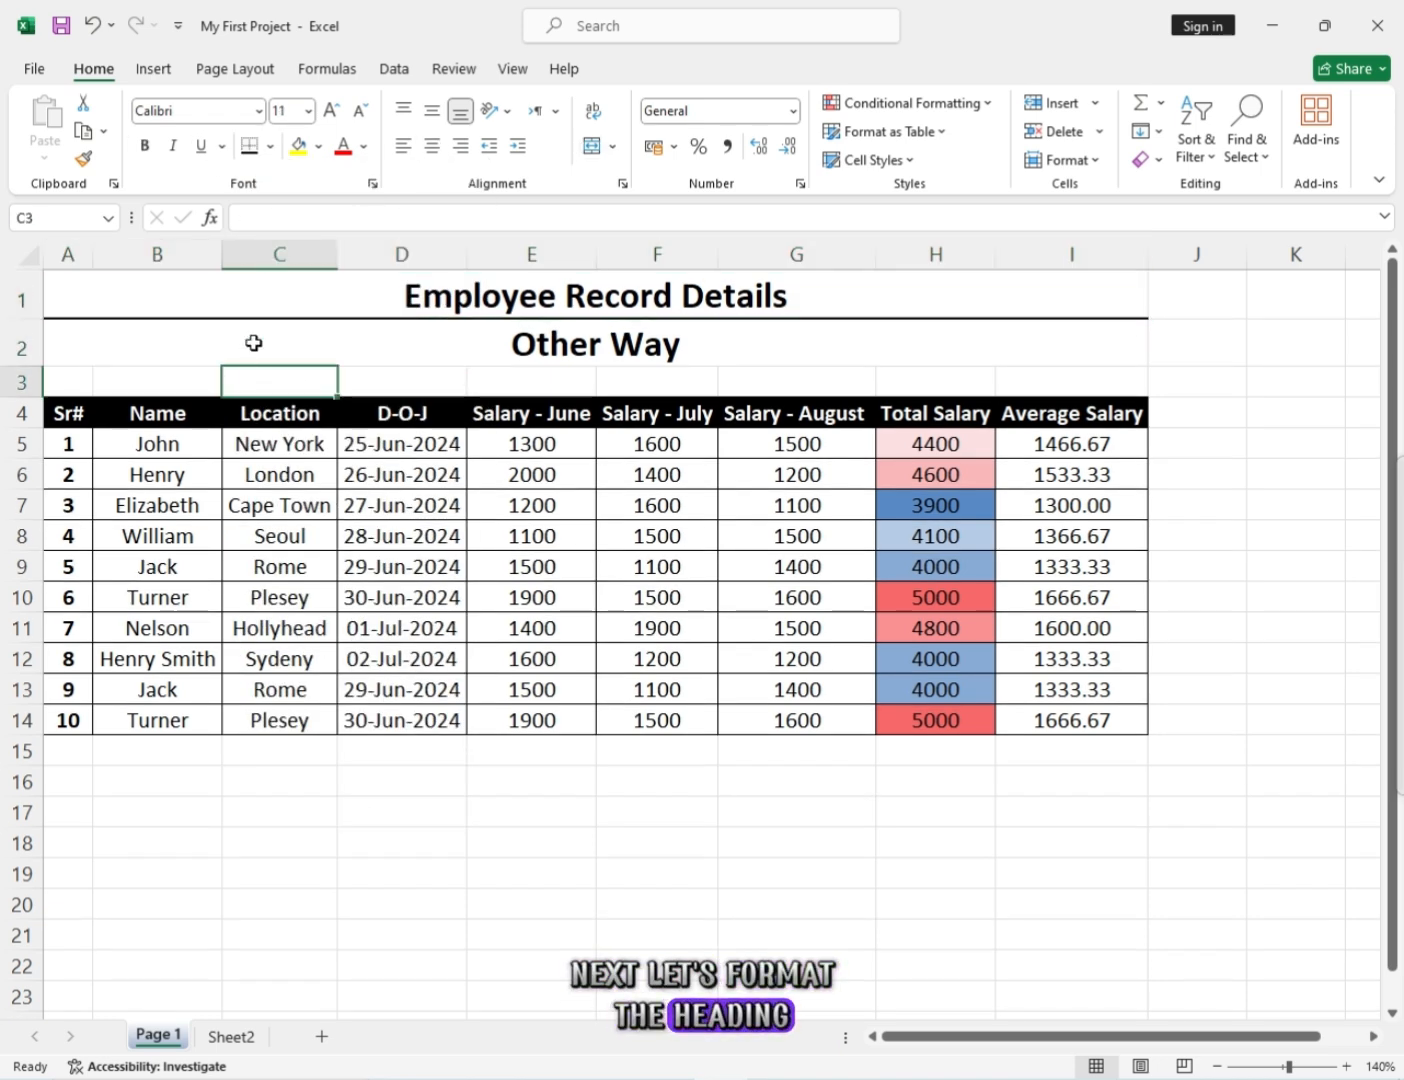
{"action": "left_click", "coordinate": [250, 298]}
{"action": "left_click", "coordinate": [270, 146]}
{"action": "left_click", "coordinate": [282, 425]}
{"action": "left_click", "coordinate": [407, 320]}
Delete the "Other Way" row beneath the title.
{"action": "left_click", "coordinate": [20, 348]}
{"action": "key", "text": "ctrl+minus"}
{"action": "left_click", "coordinate": [530, 335]}
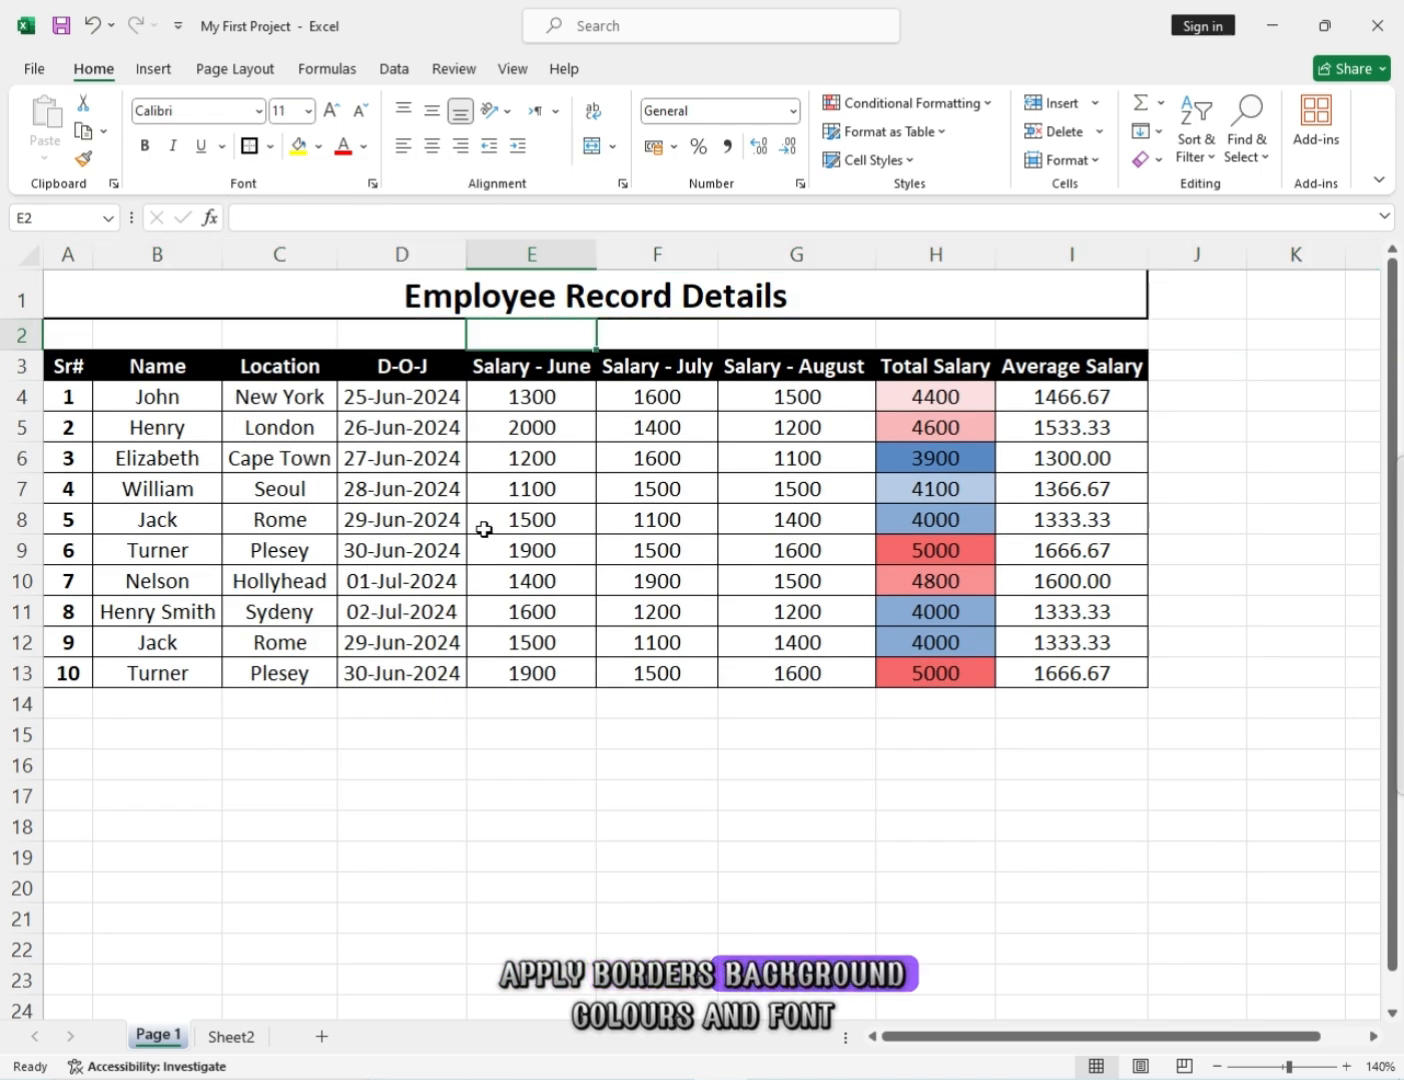
Fill the title cell with dark green and set its text color to white.
{"action": "left_click", "coordinate": [410, 301]}
{"action": "left_click", "coordinate": [318, 146]}
{"action": "left_click", "coordinate": [466, 297]}
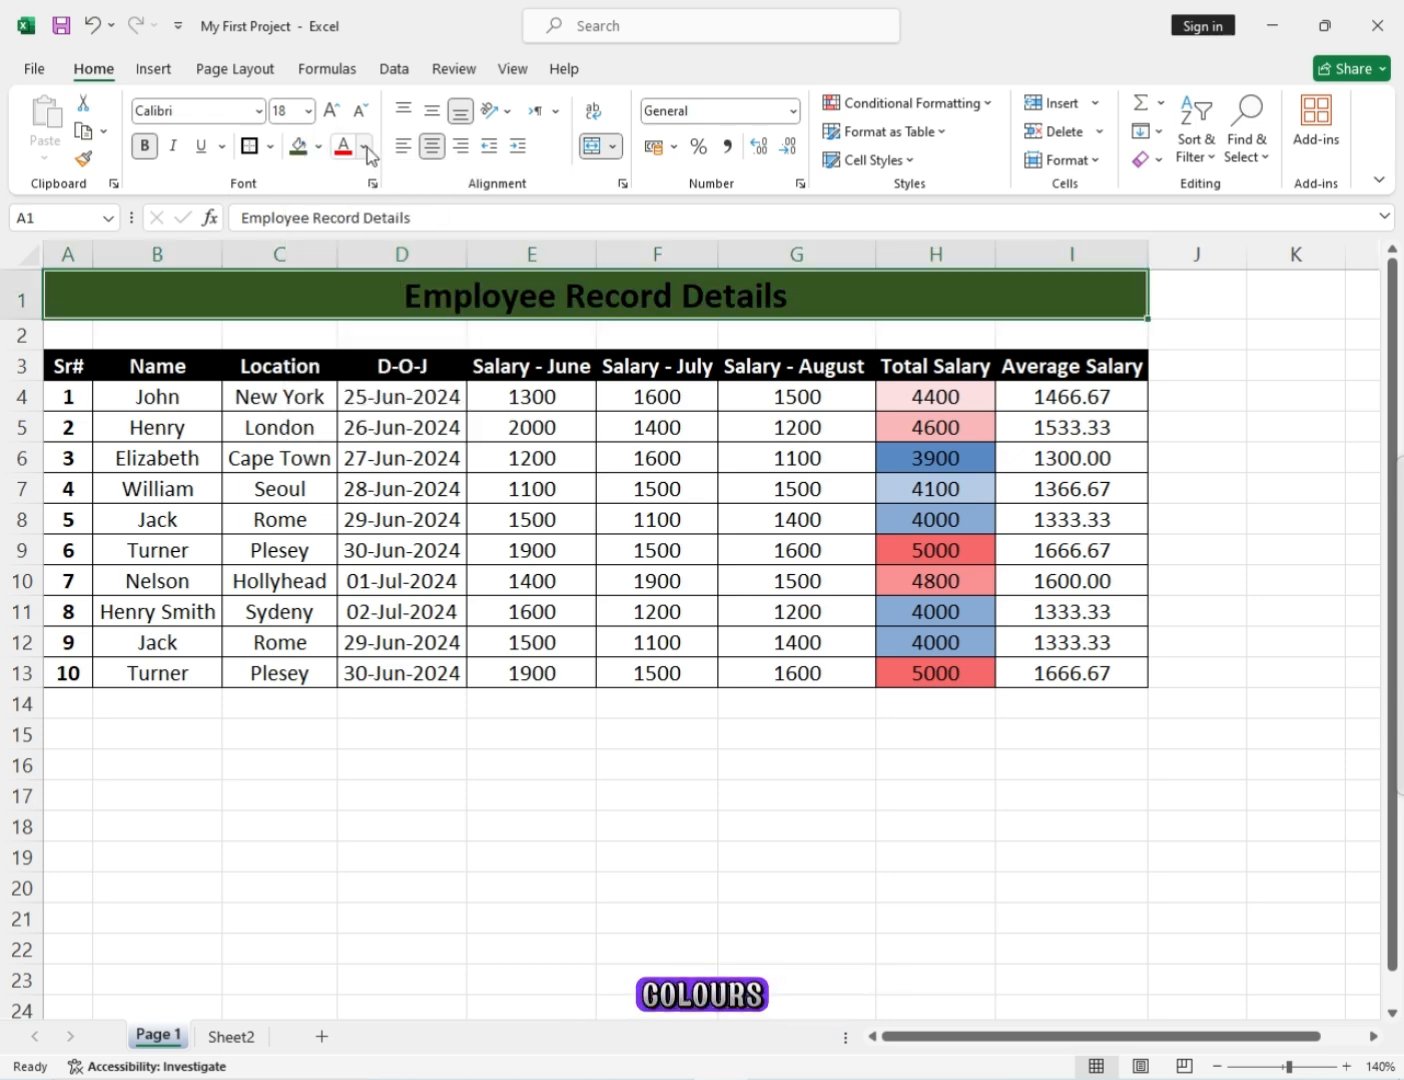
{"action": "left_click", "coordinate": [367, 148]}
{"action": "left_click", "coordinate": [346, 206]}
{"action": "left_click", "coordinate": [275, 397]}
{"action": "left_click", "coordinate": [263, 460]}
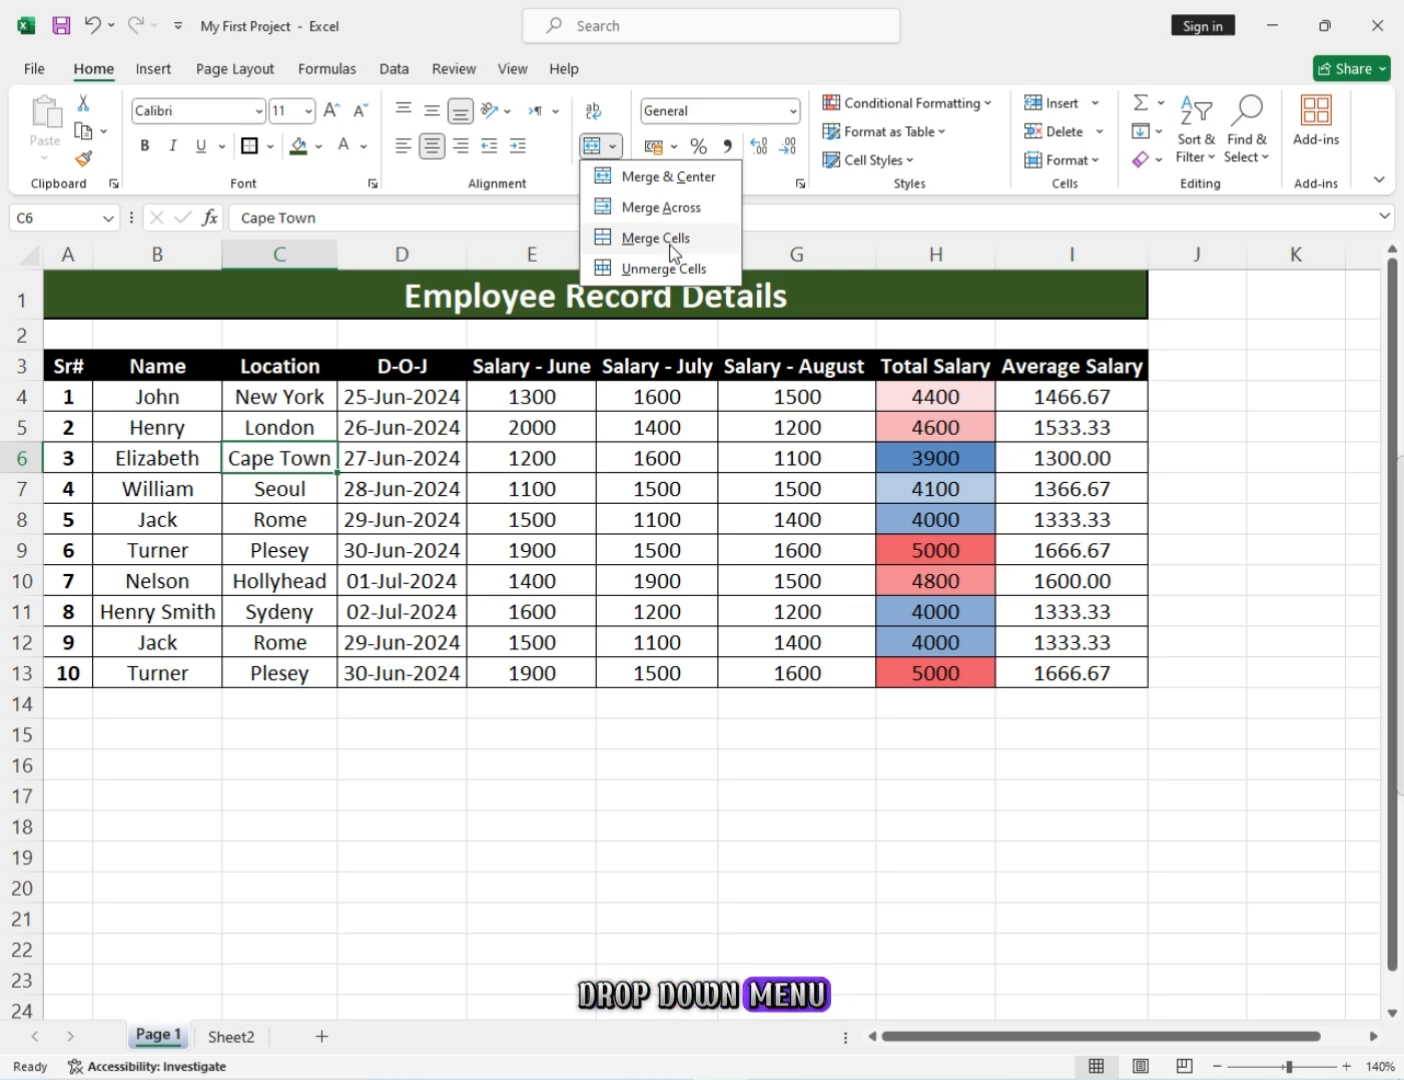
Merge the empty range B15:C19 row by row with Merge Across.
{"action": "left_click", "coordinate": [175, 733]}
{"action": "left_click", "coordinate": [166, 730]}
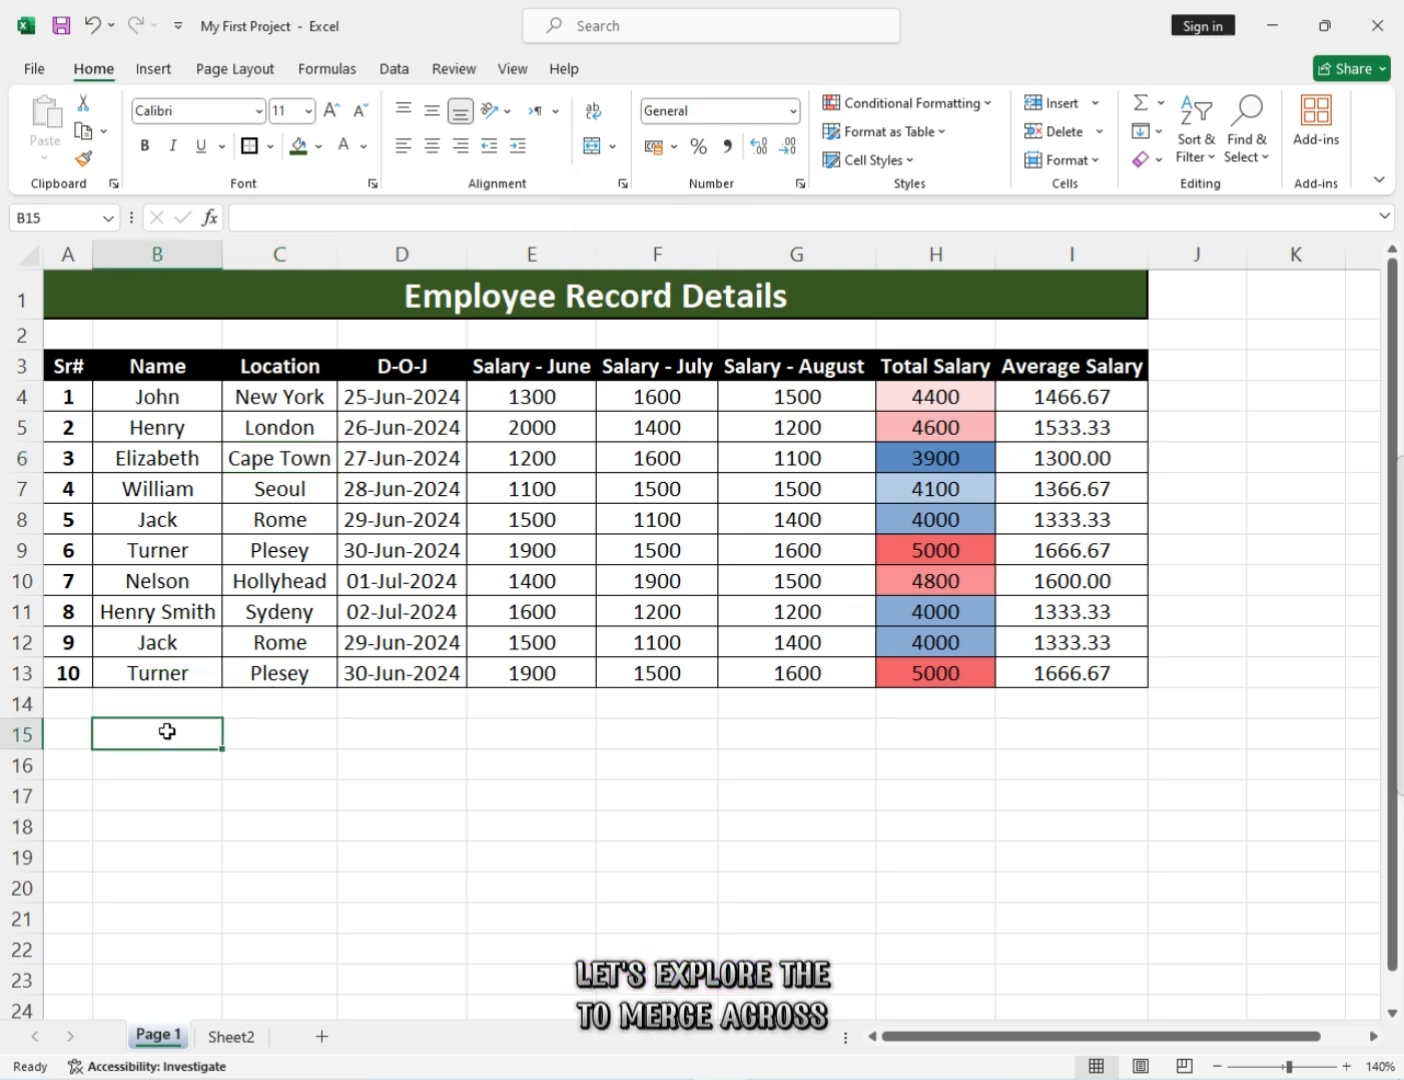
{"action": "left_click_drag", "start_coordinate": [216, 730], "coordinate": [259, 730]}
{"action": "left_click_drag", "start_coordinate": [258, 738], "coordinate": [254, 856]}
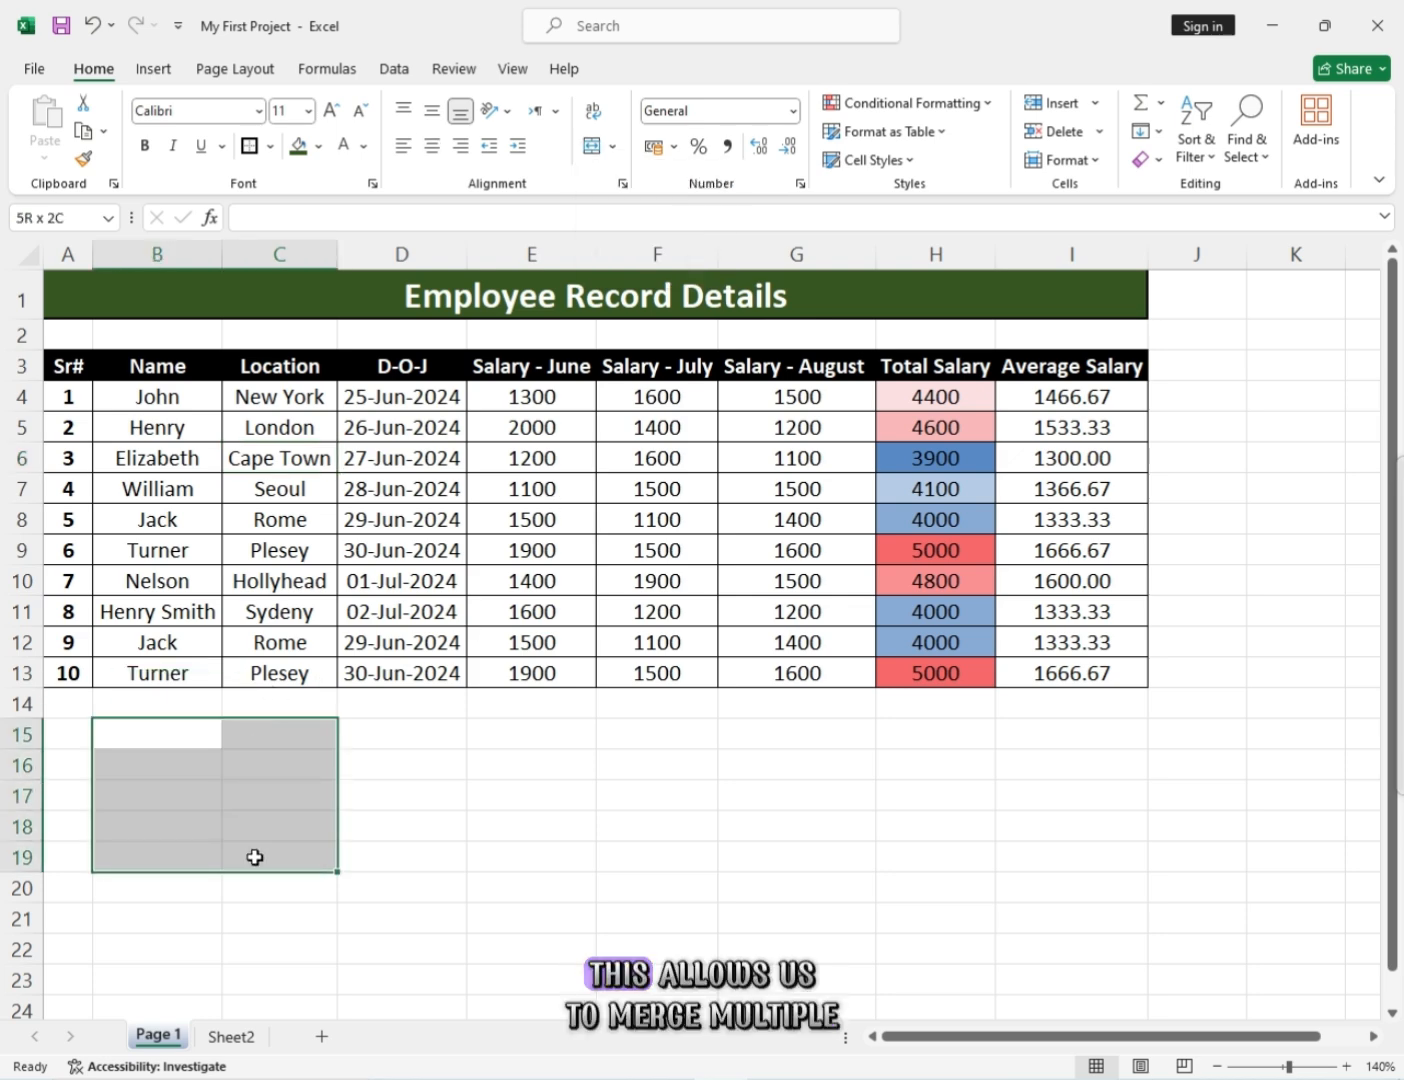
{"action": "left_click", "coordinate": [613, 147]}
{"action": "left_click", "coordinate": [614, 148]}
{"action": "left_click", "coordinate": [614, 148]}
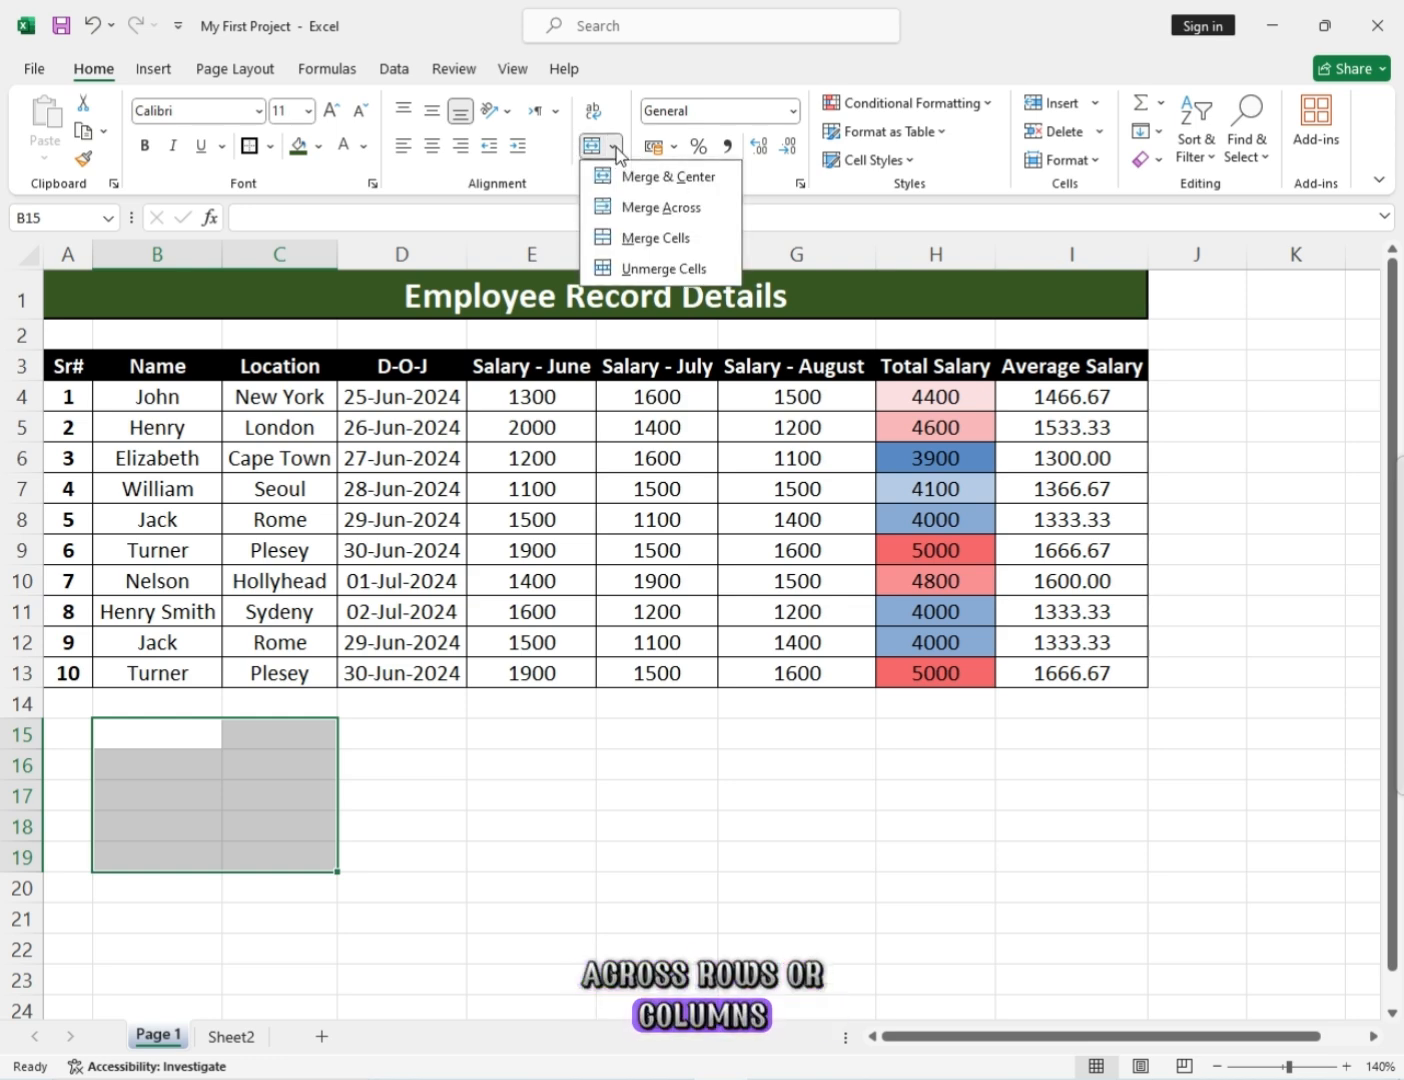
{"action": "left_click", "coordinate": [627, 211]}
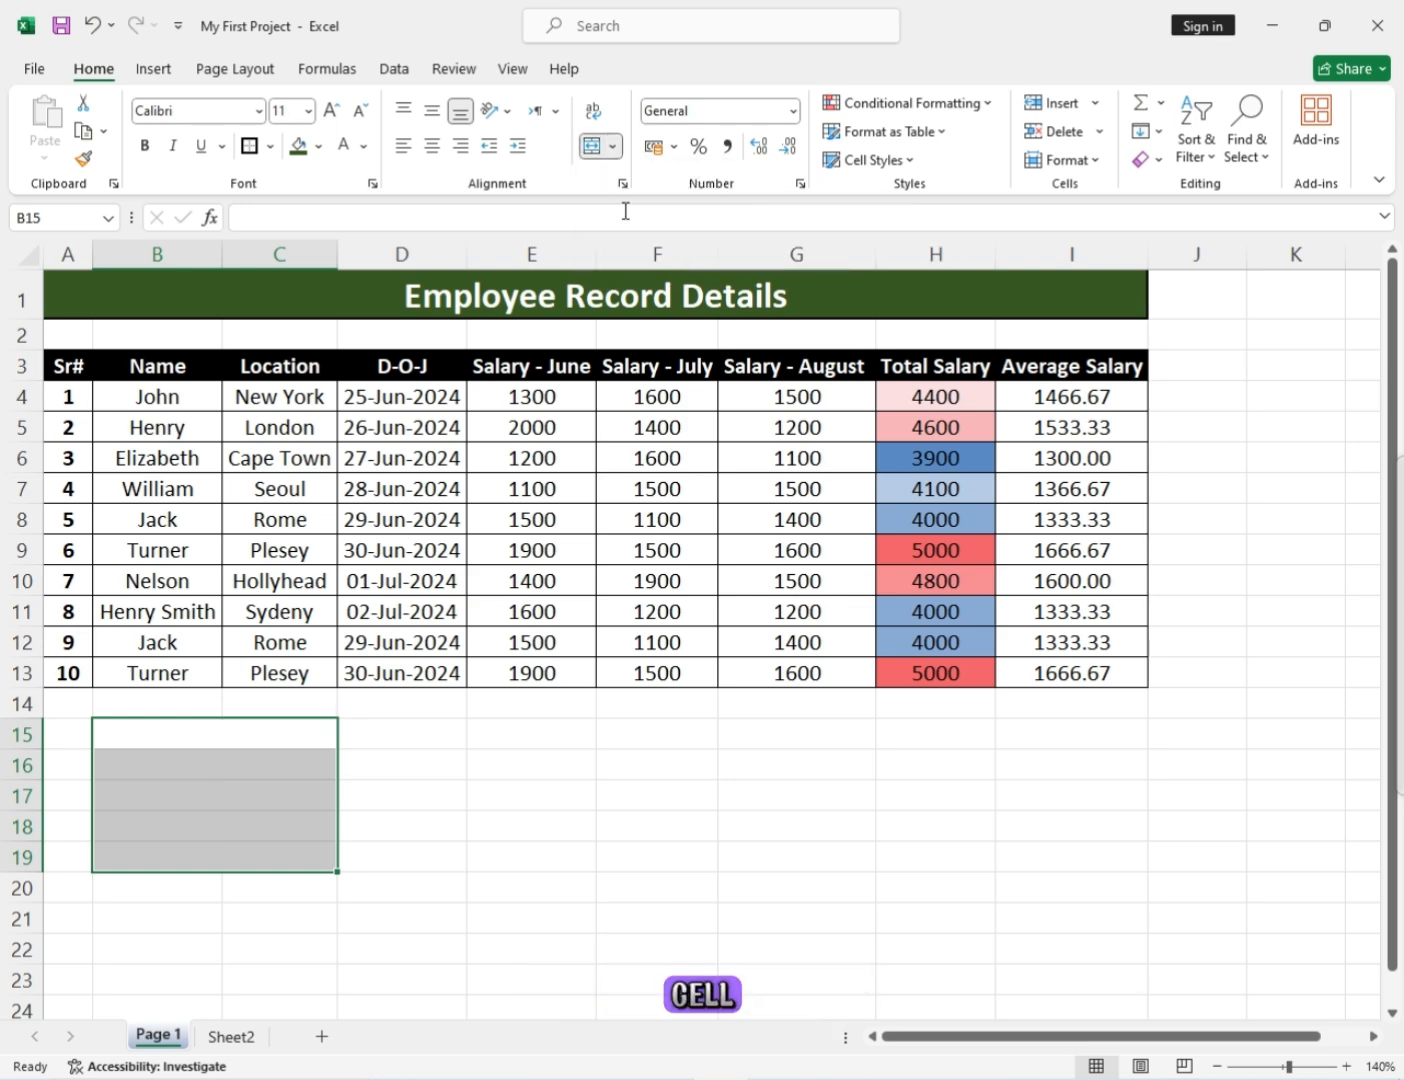
Check each merged row in B15:C19 and remove the merging.
{"action": "left_click", "coordinate": [176, 786]}
{"action": "left_click", "coordinate": [178, 739]}
{"action": "left_click", "coordinate": [220, 768]}
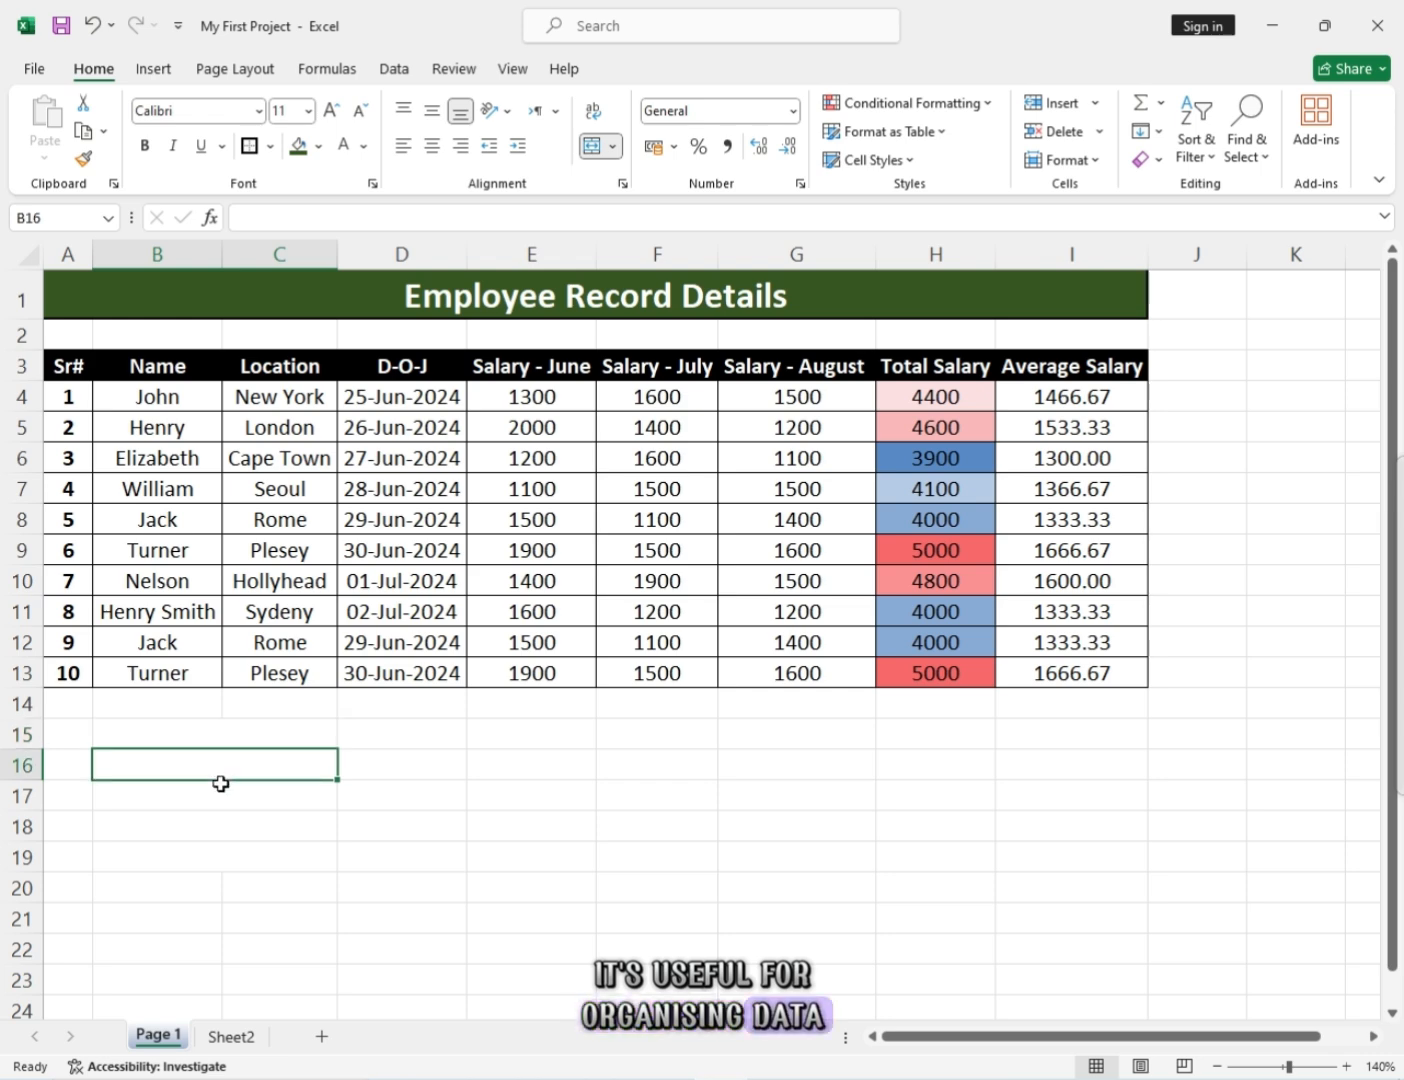
{"action": "left_click", "coordinate": [219, 800]}
{"action": "left_click", "coordinate": [216, 824]}
{"action": "left_click", "coordinate": [210, 858]}
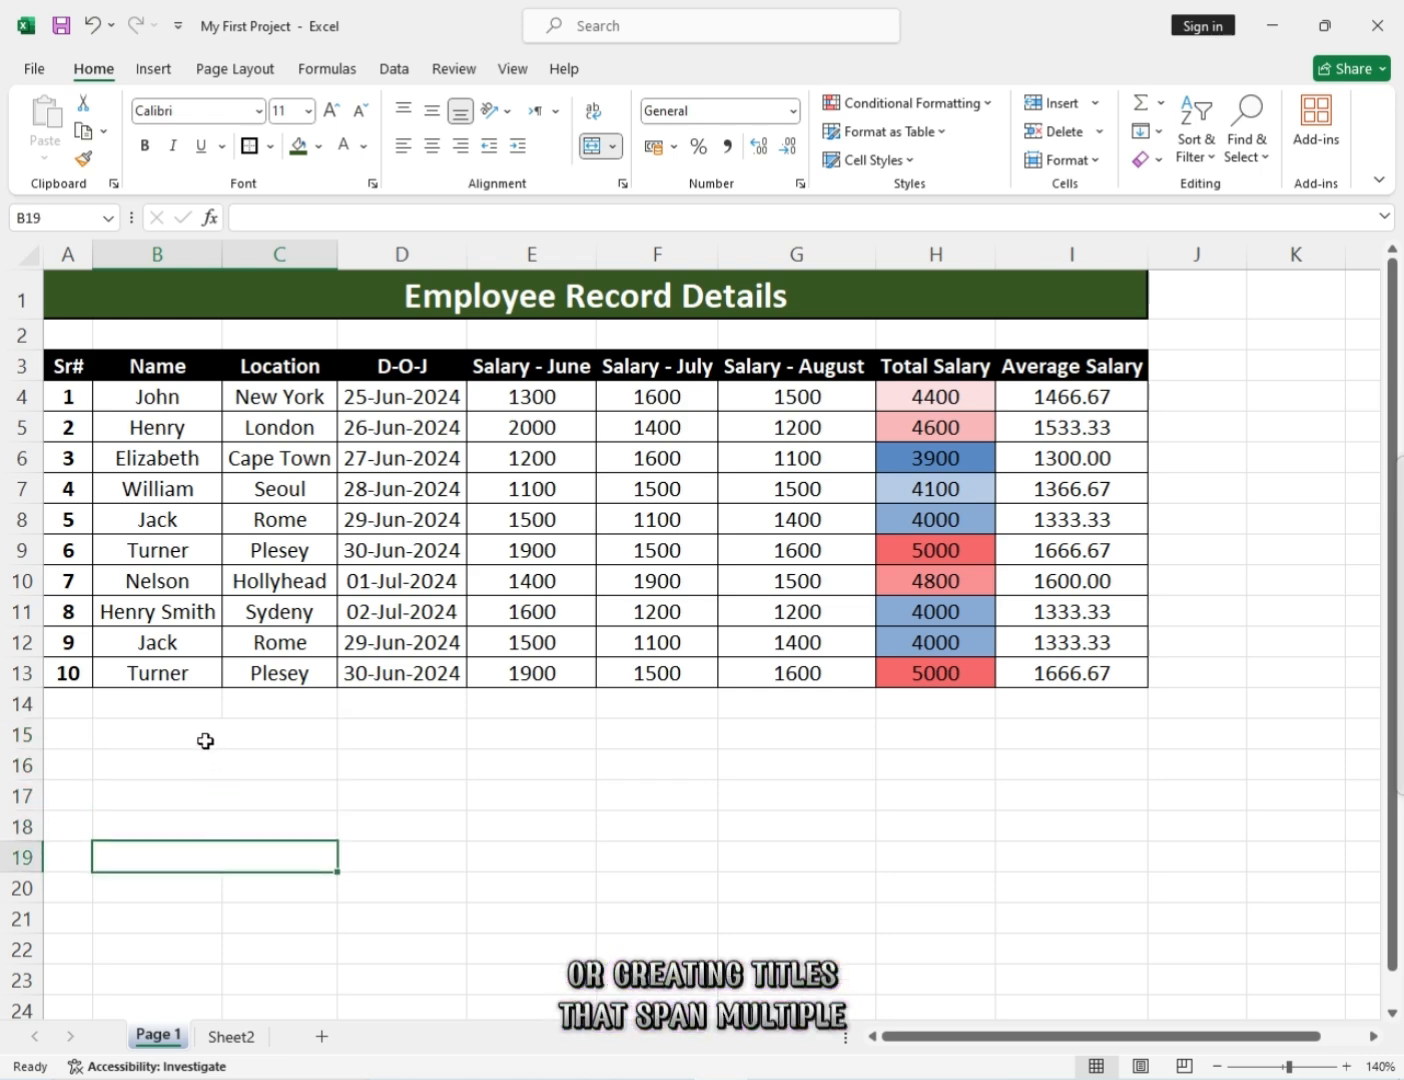
{"action": "left_click", "coordinate": [199, 740]}
{"action": "left_click_drag", "start_coordinate": [199, 740], "coordinate": [207, 867]}
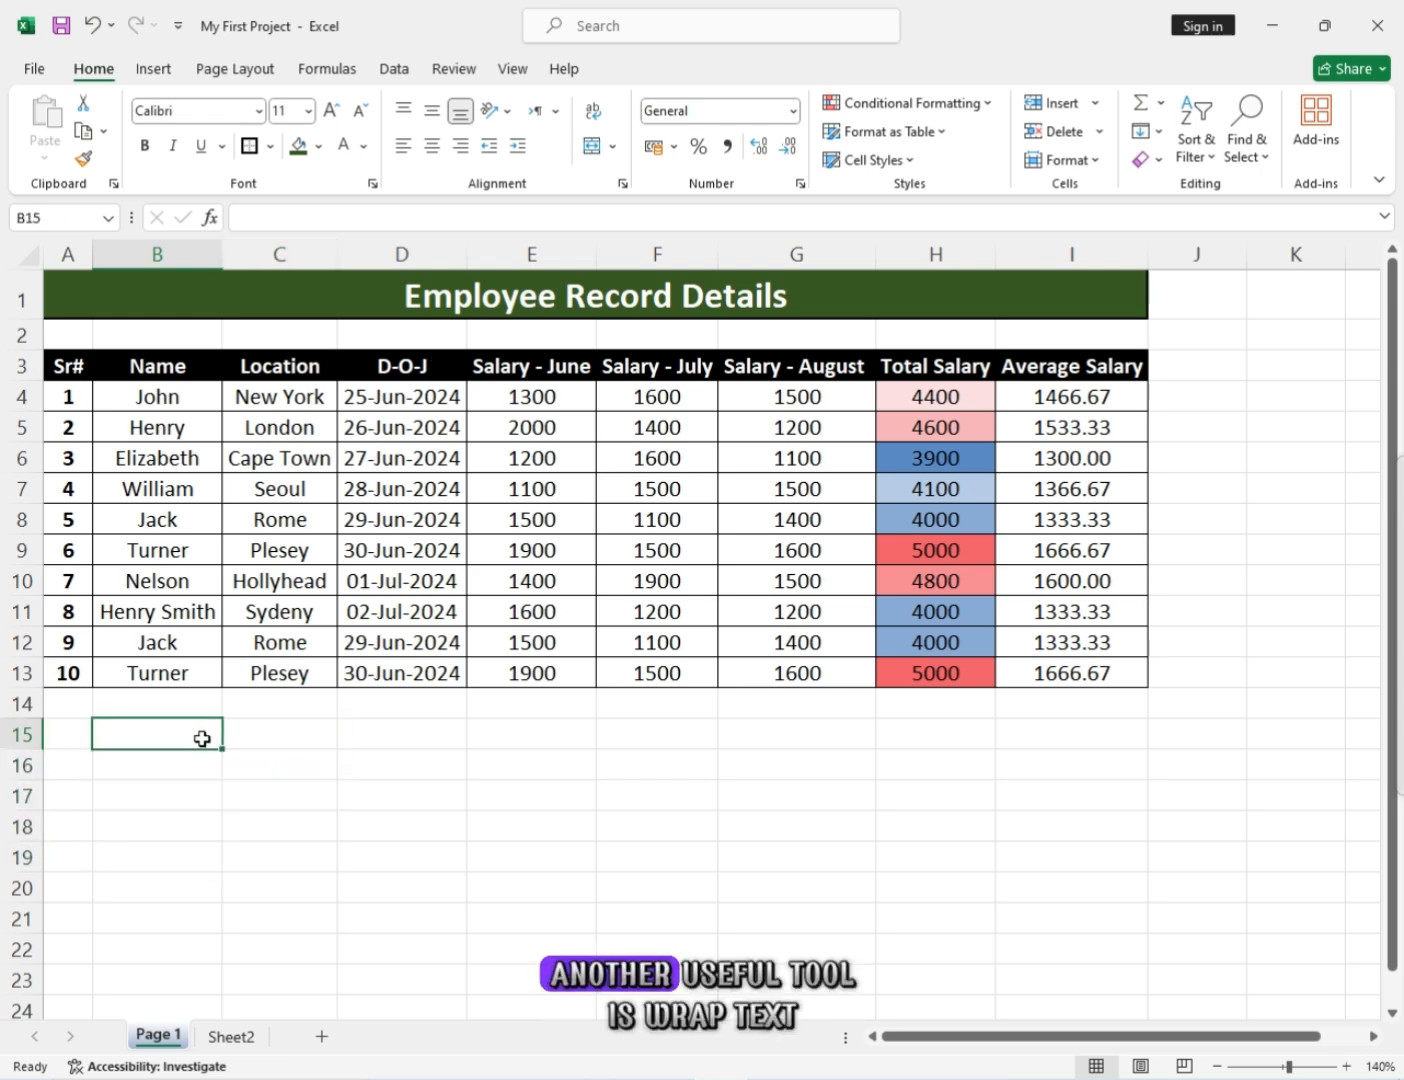
Enter the sample text "Here is an example of wrap text" in B15.
{"action": "type", "text": "Here is an"}
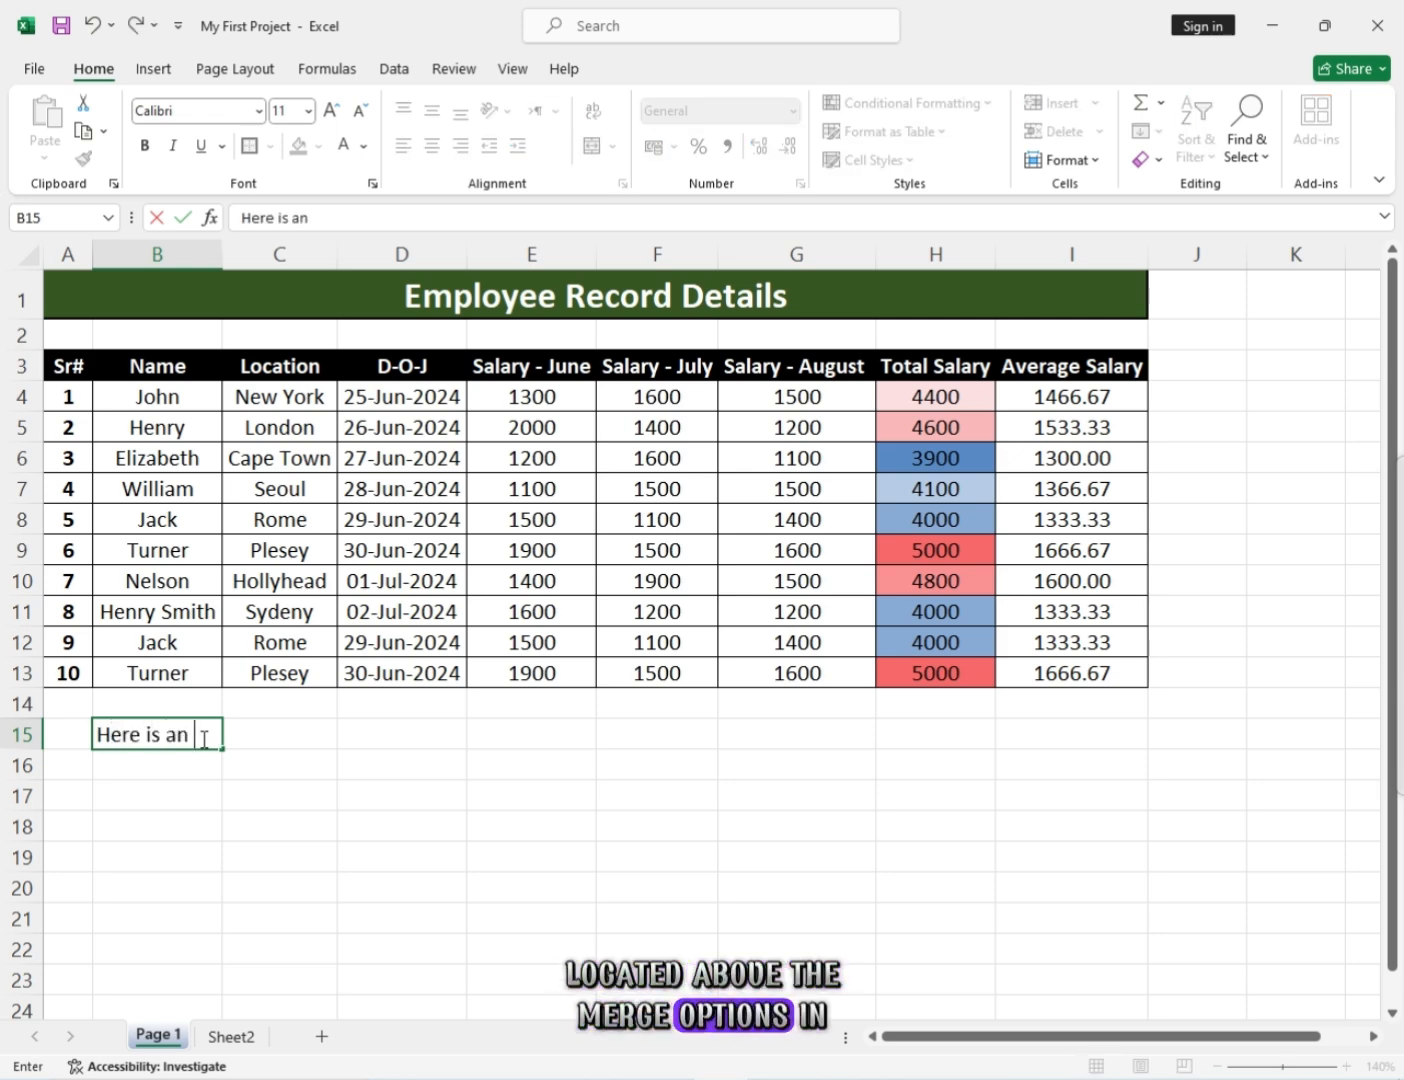
{"action": "type", "text": " example of wrp"}
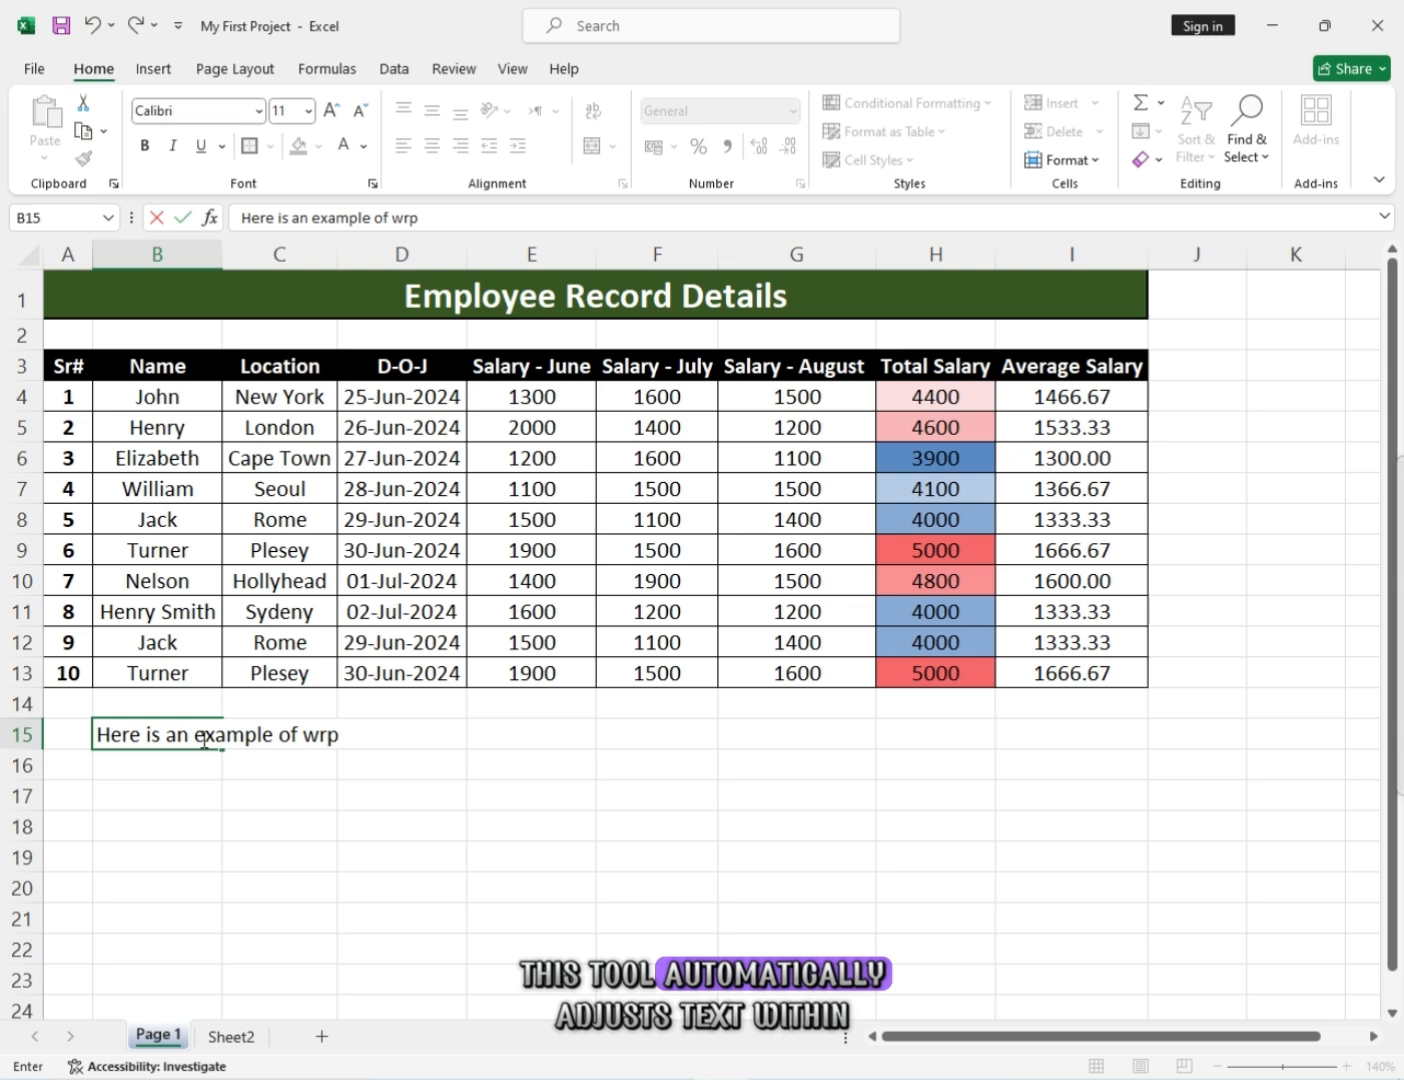
{"action": "key", "text": "BackSpace"}
{"action": "type", "text": "a"}
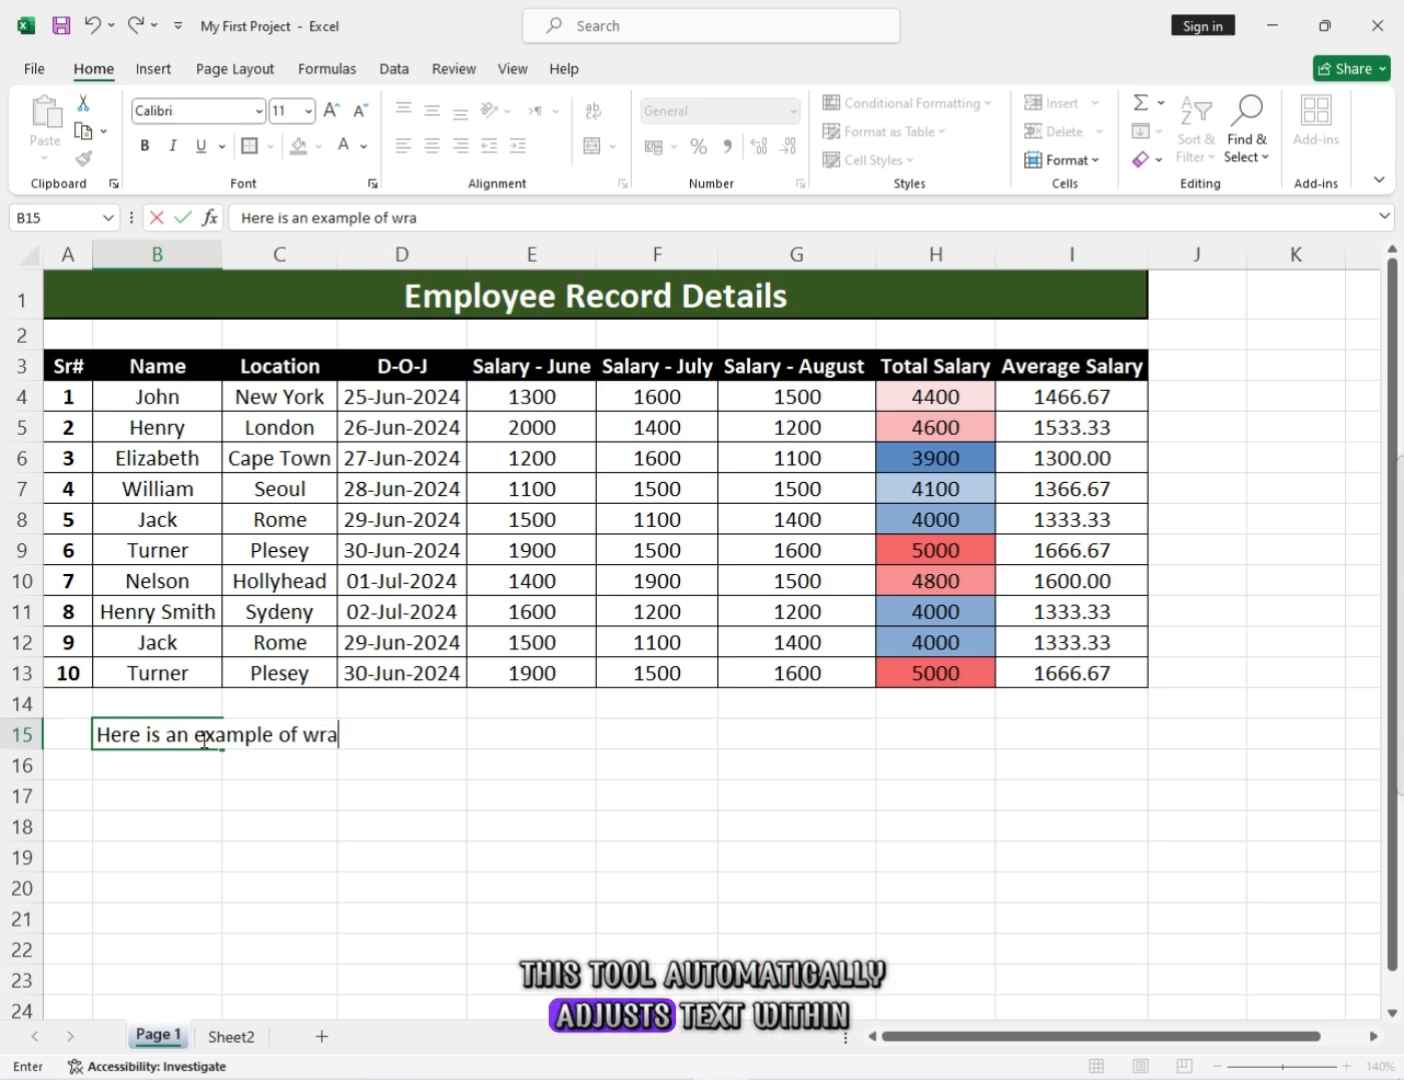
{"action": "type", "text": "p text"}
{"action": "key", "text": "Return"}
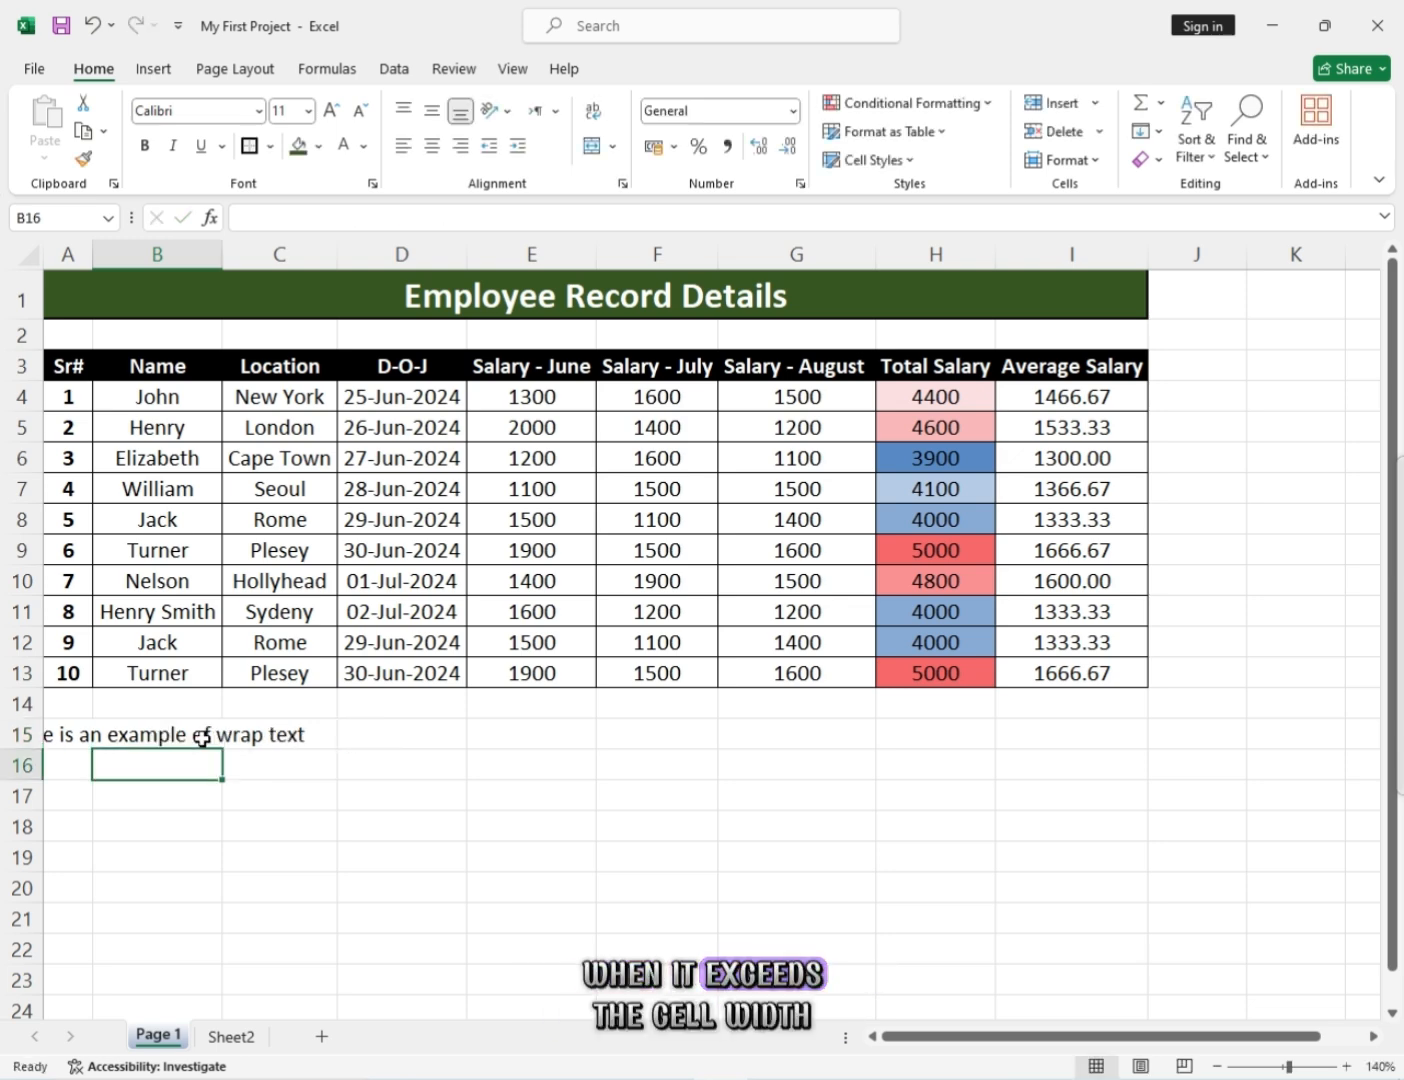
Left-align the sample text in B15 and turn on Wrap Text for the cell.
{"action": "left_click", "coordinate": [201, 738]}
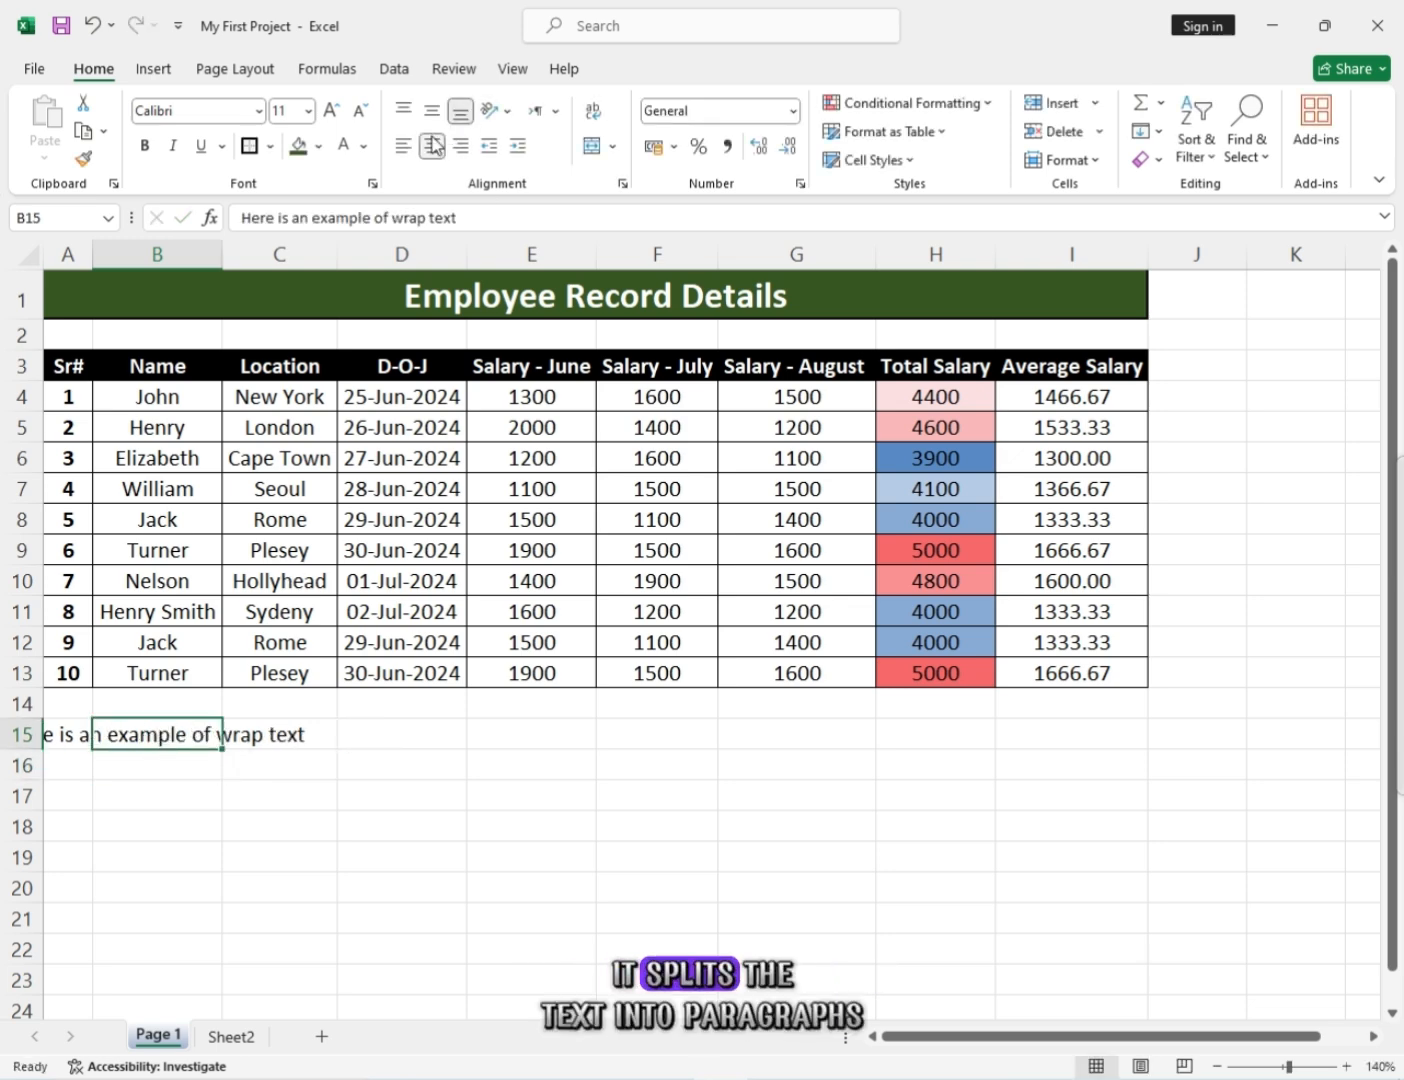
{"action": "left_click", "coordinate": [402, 145]}
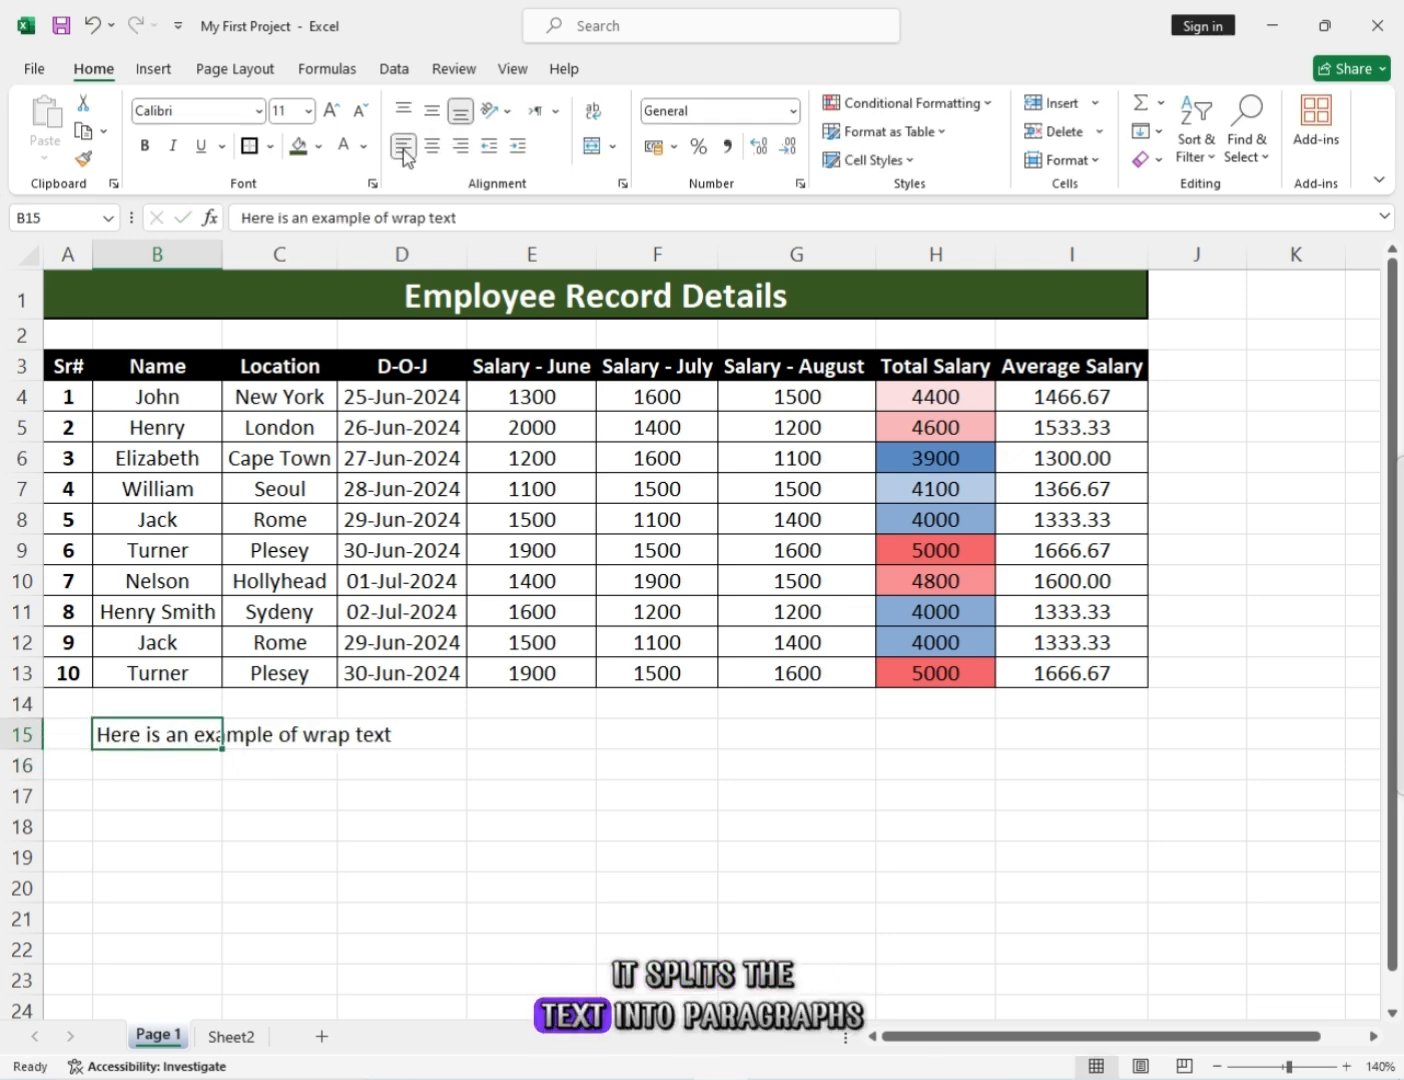
{"action": "left_click", "coordinate": [599, 120]}
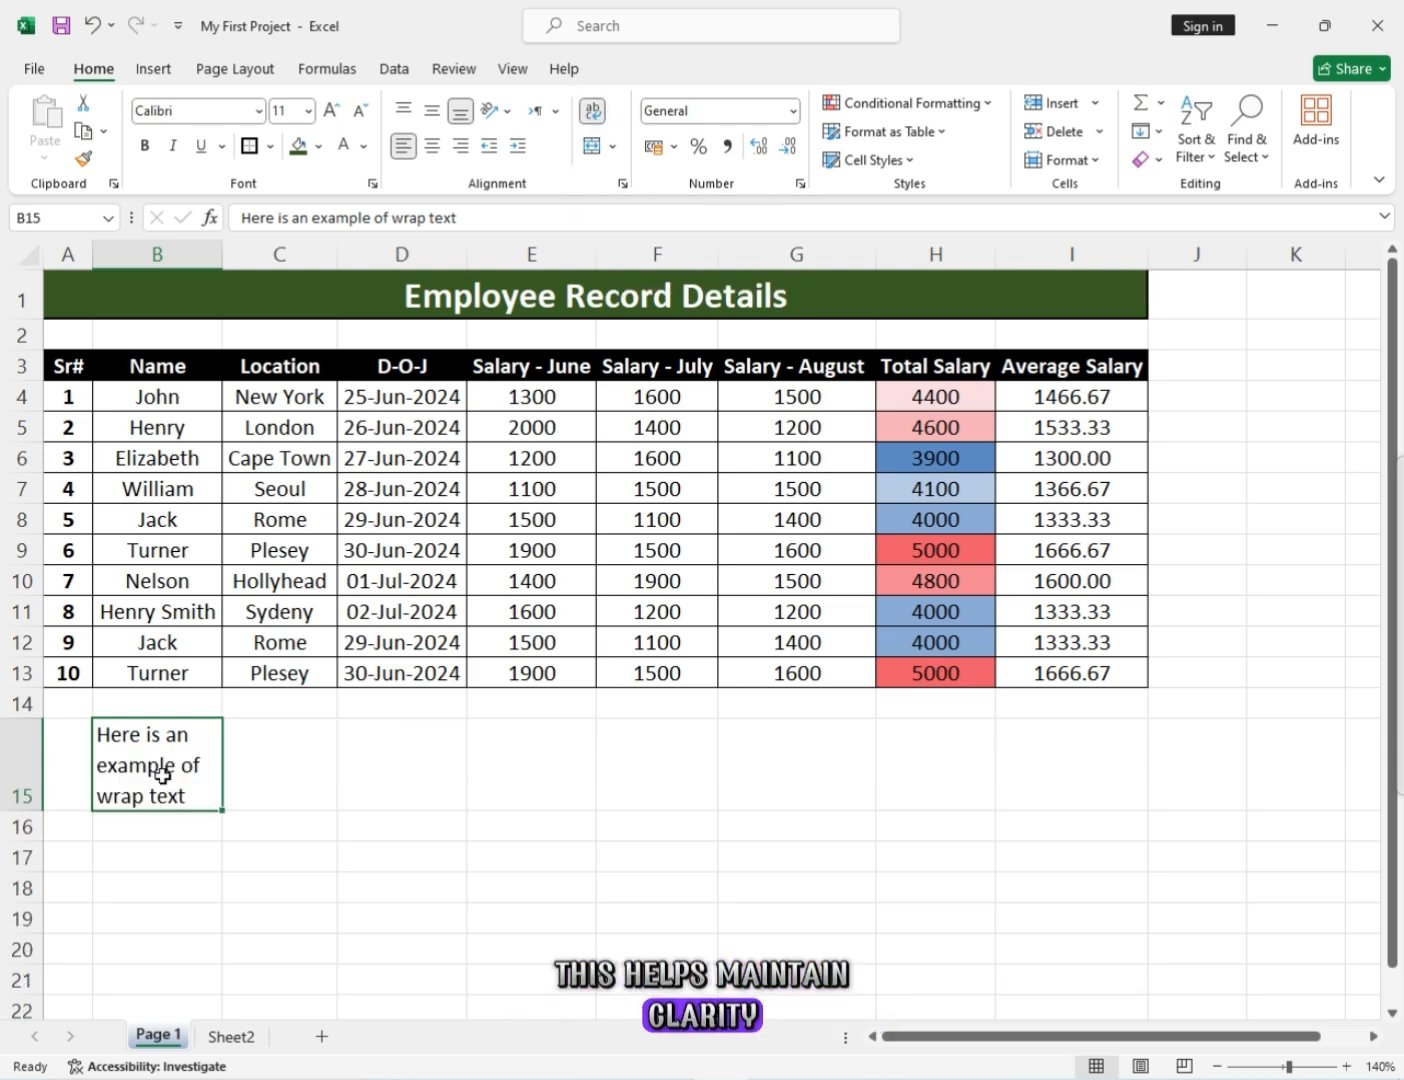
Make row 15 taller and try top, middle and center alignments on B15, finishing with left and top alignment.
{"action": "left_click_drag", "start_coordinate": [25, 810], "coordinate": [27, 860]}
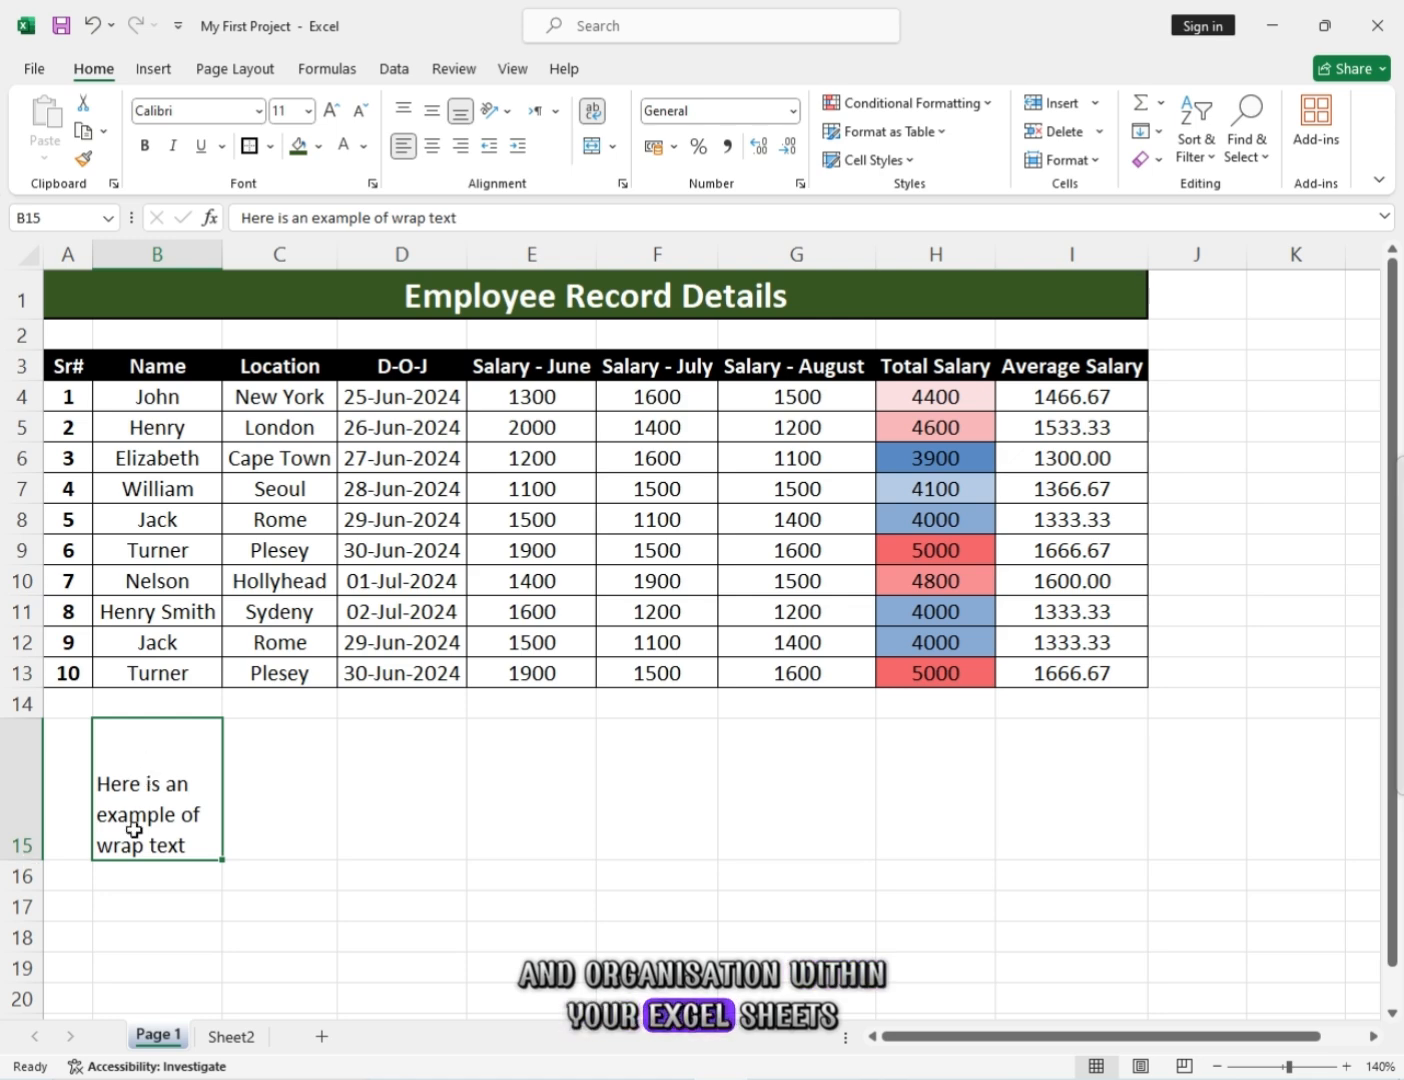
{"action": "left_click", "coordinate": [401, 117]}
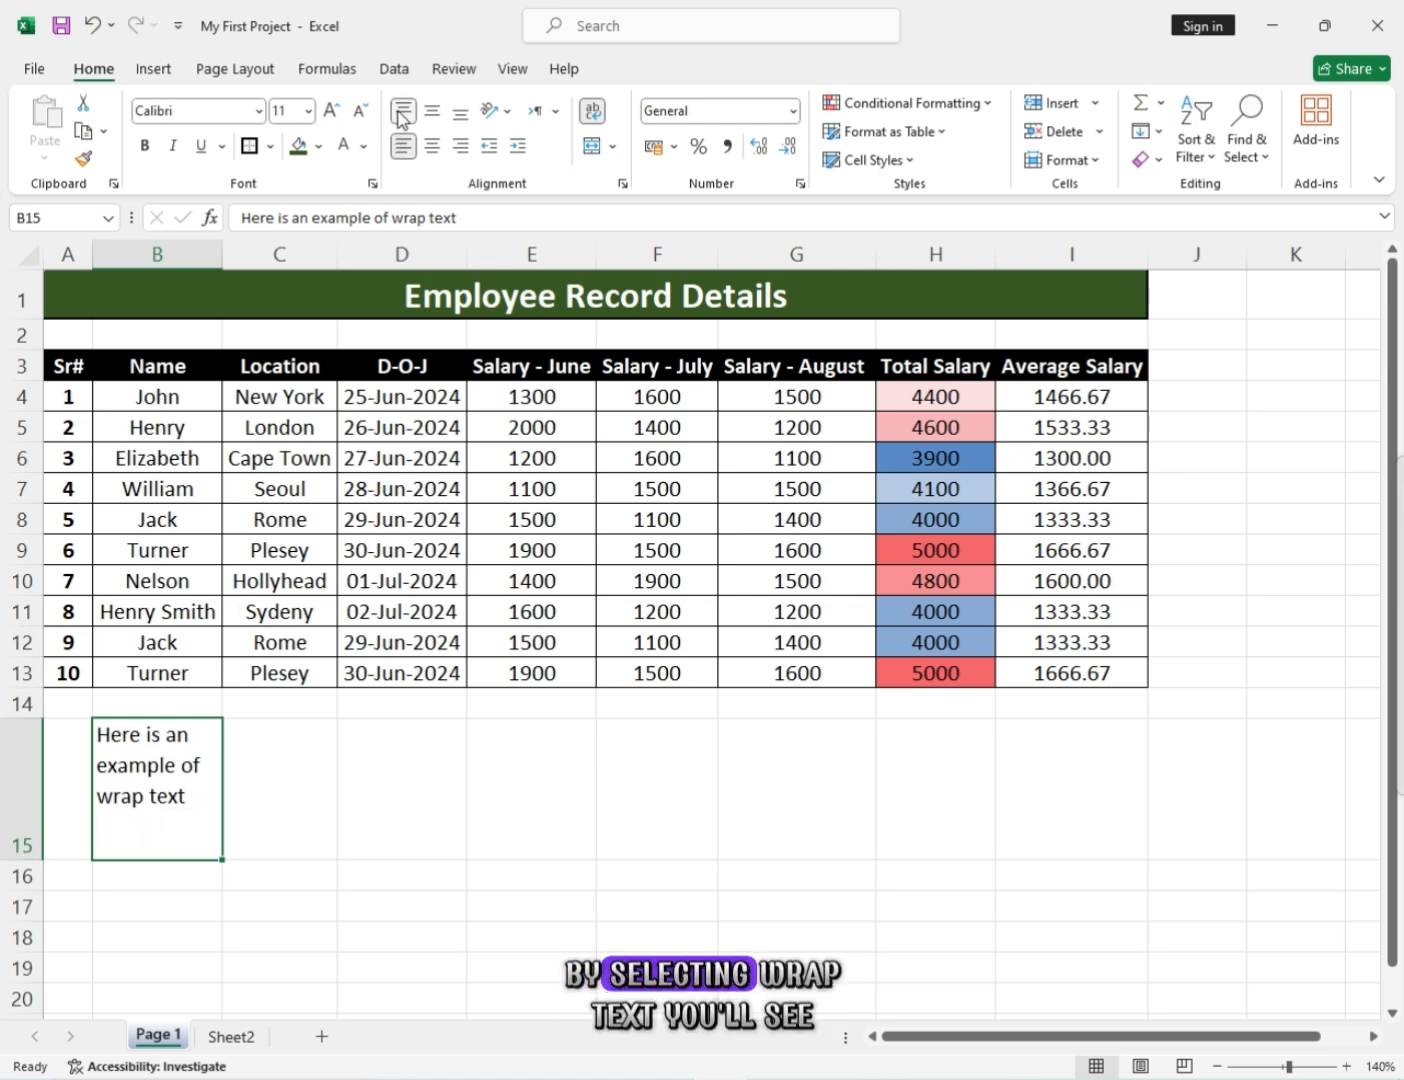
{"action": "left_click", "coordinate": [432, 115]}
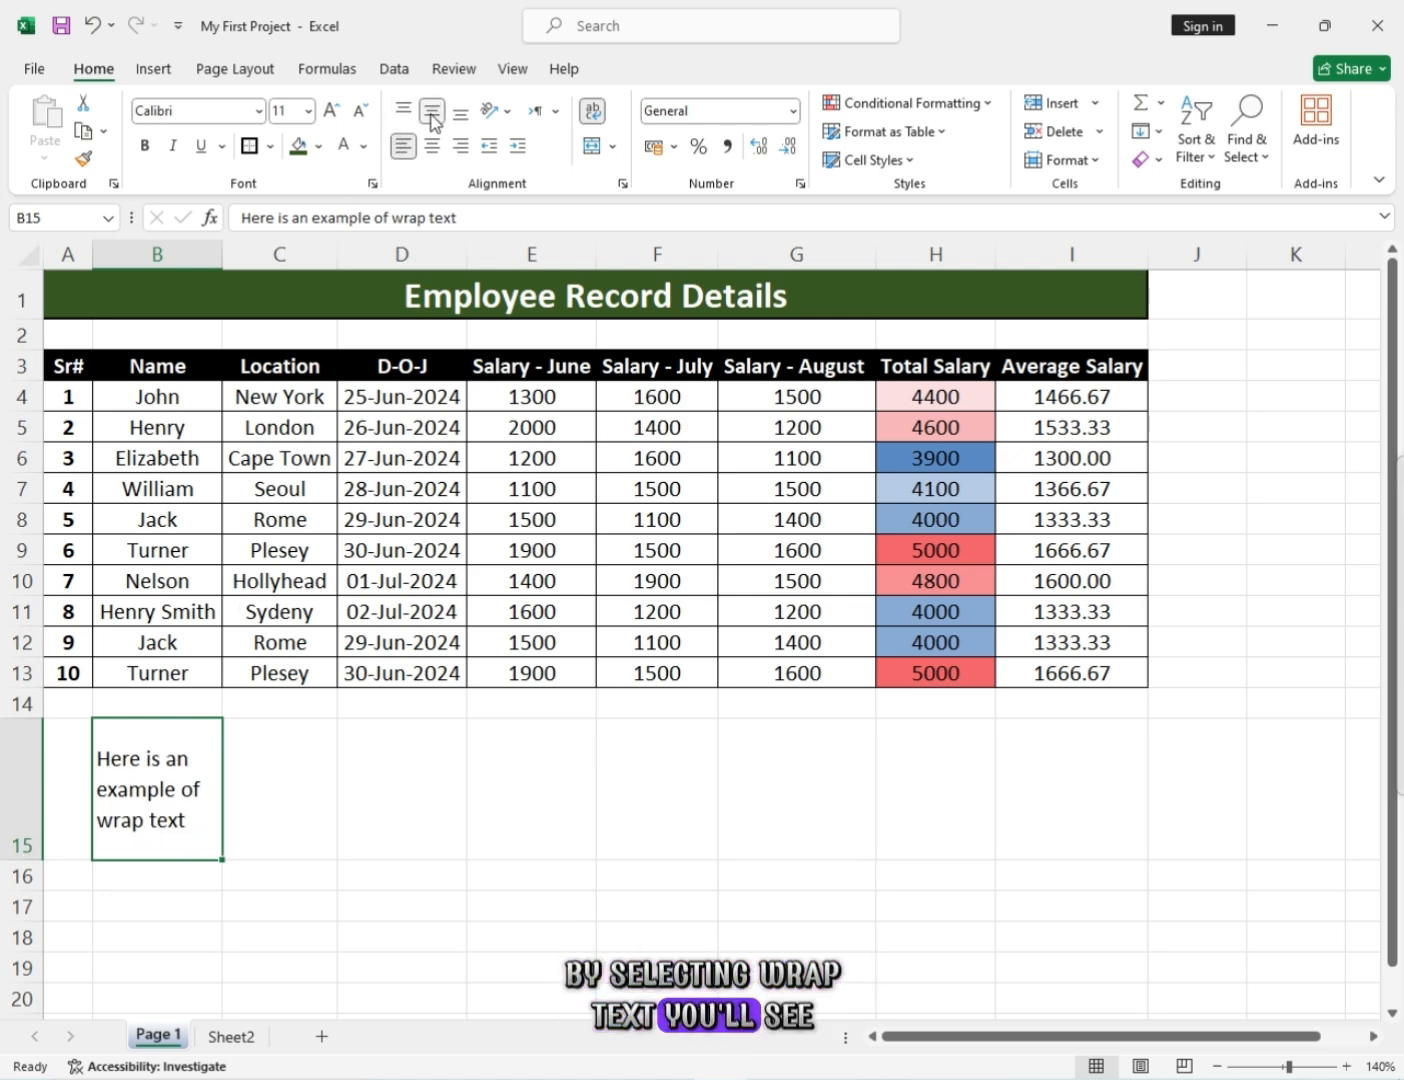
{"action": "left_click", "coordinate": [436, 149]}
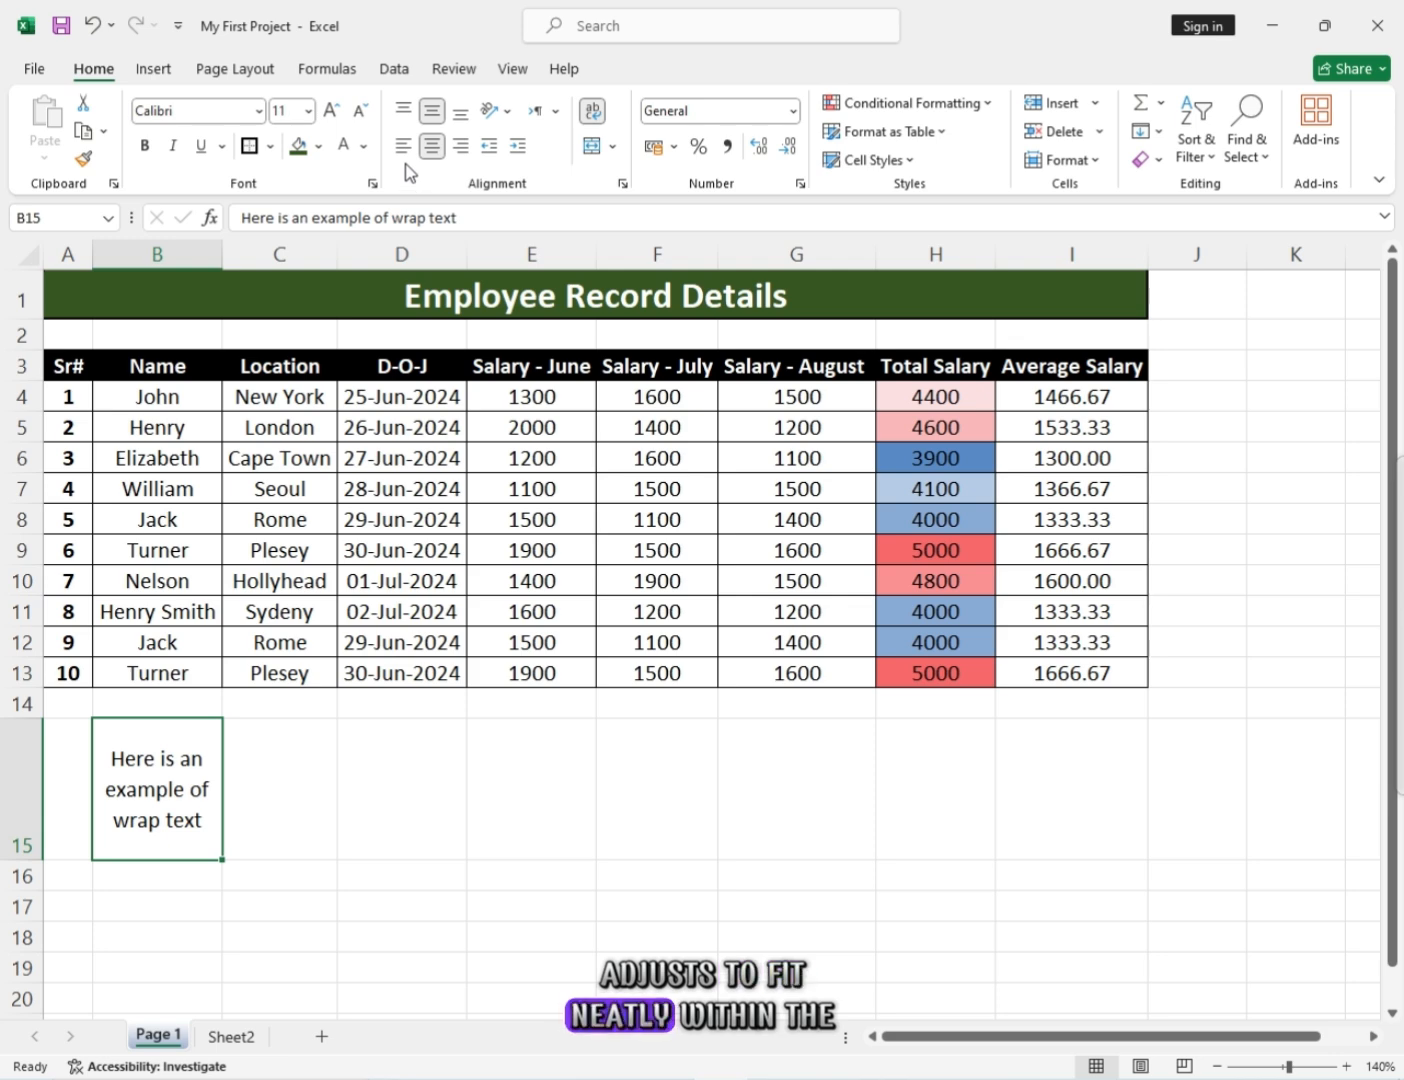
{"action": "left_click", "coordinate": [403, 147]}
{"action": "left_click", "coordinate": [404, 112]}
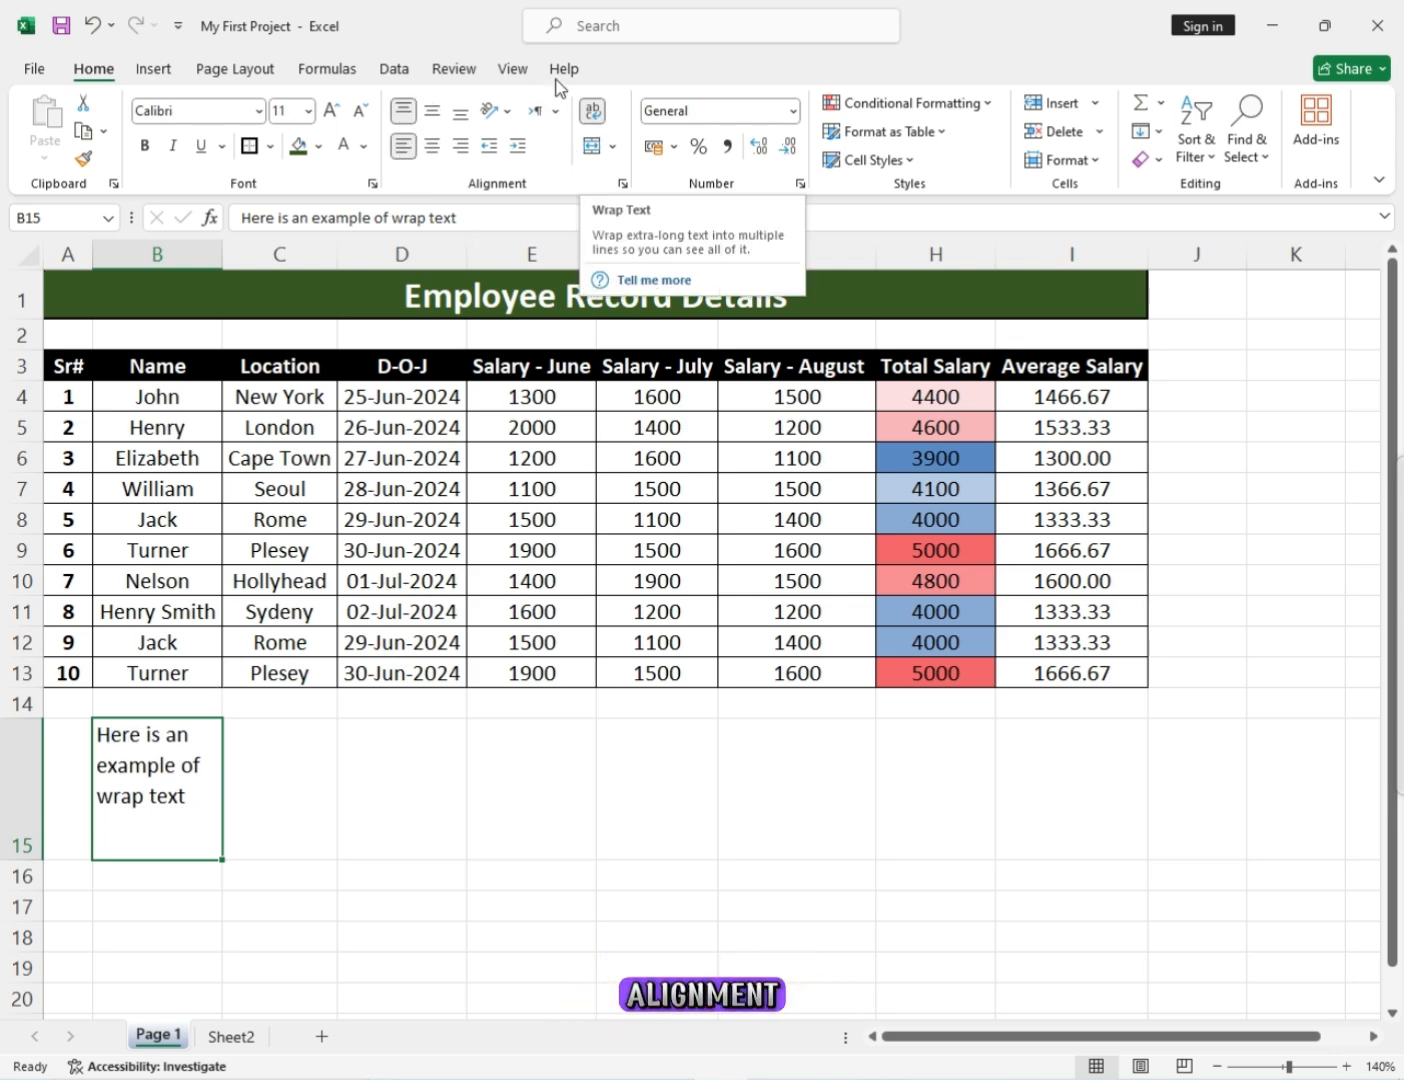
Toggle Wrap Text off and on again for B15, and auto-fit the height of row 15.
{"action": "left_click", "coordinate": [591, 112]}
{"action": "left_click", "coordinate": [591, 112]}
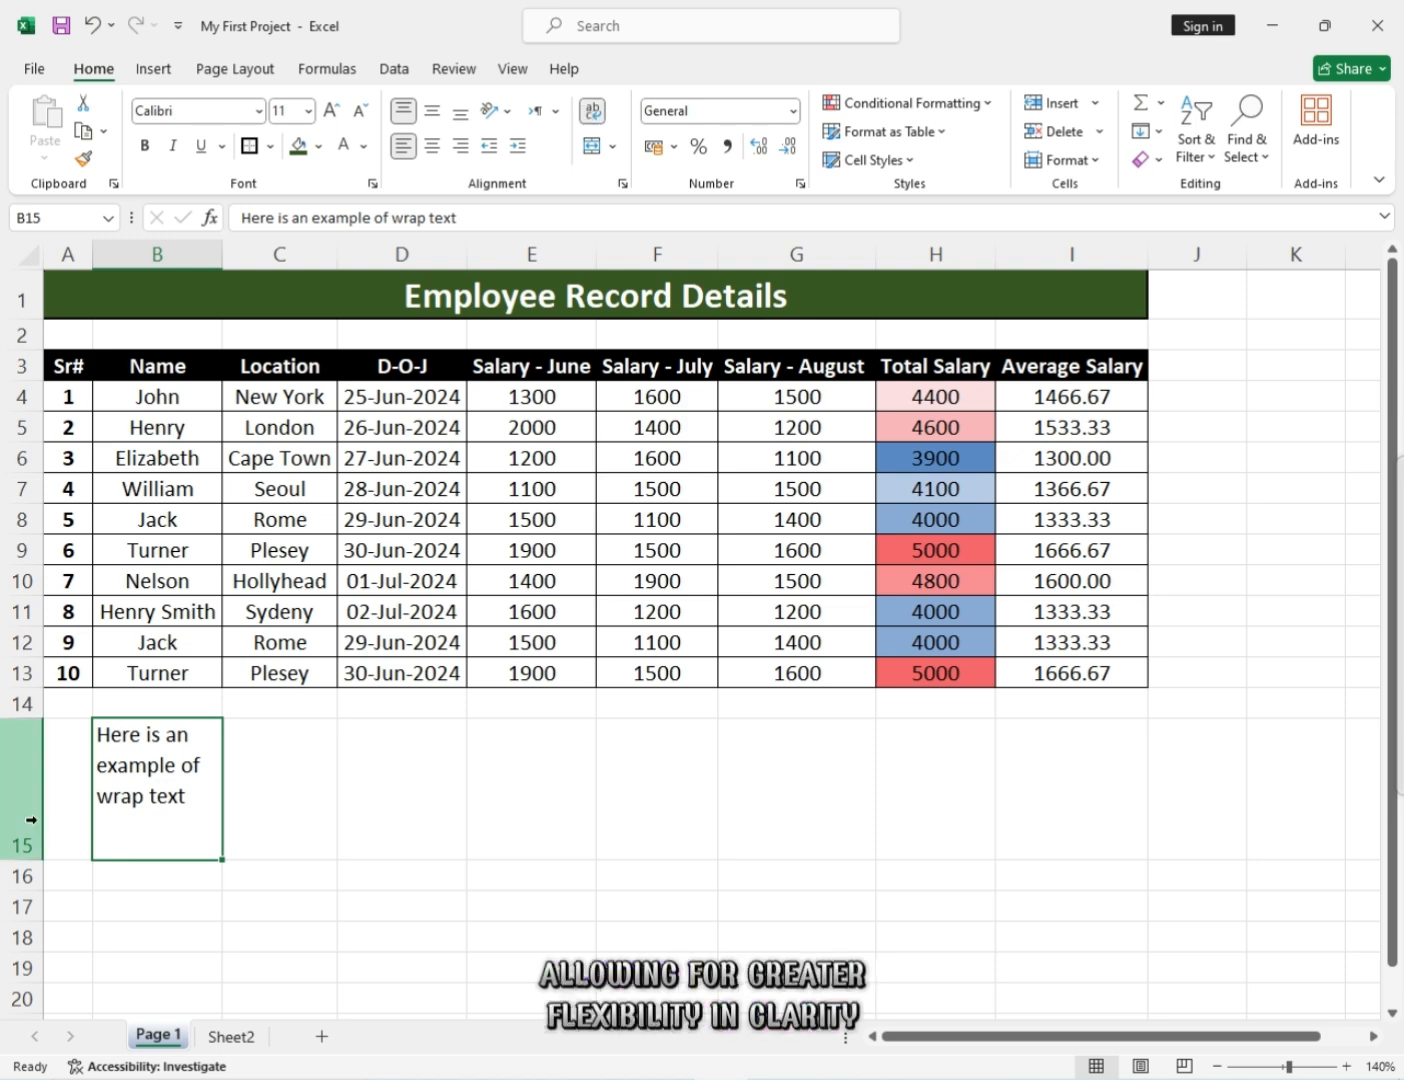
{"action": "double_click", "coordinate": [18, 858]}
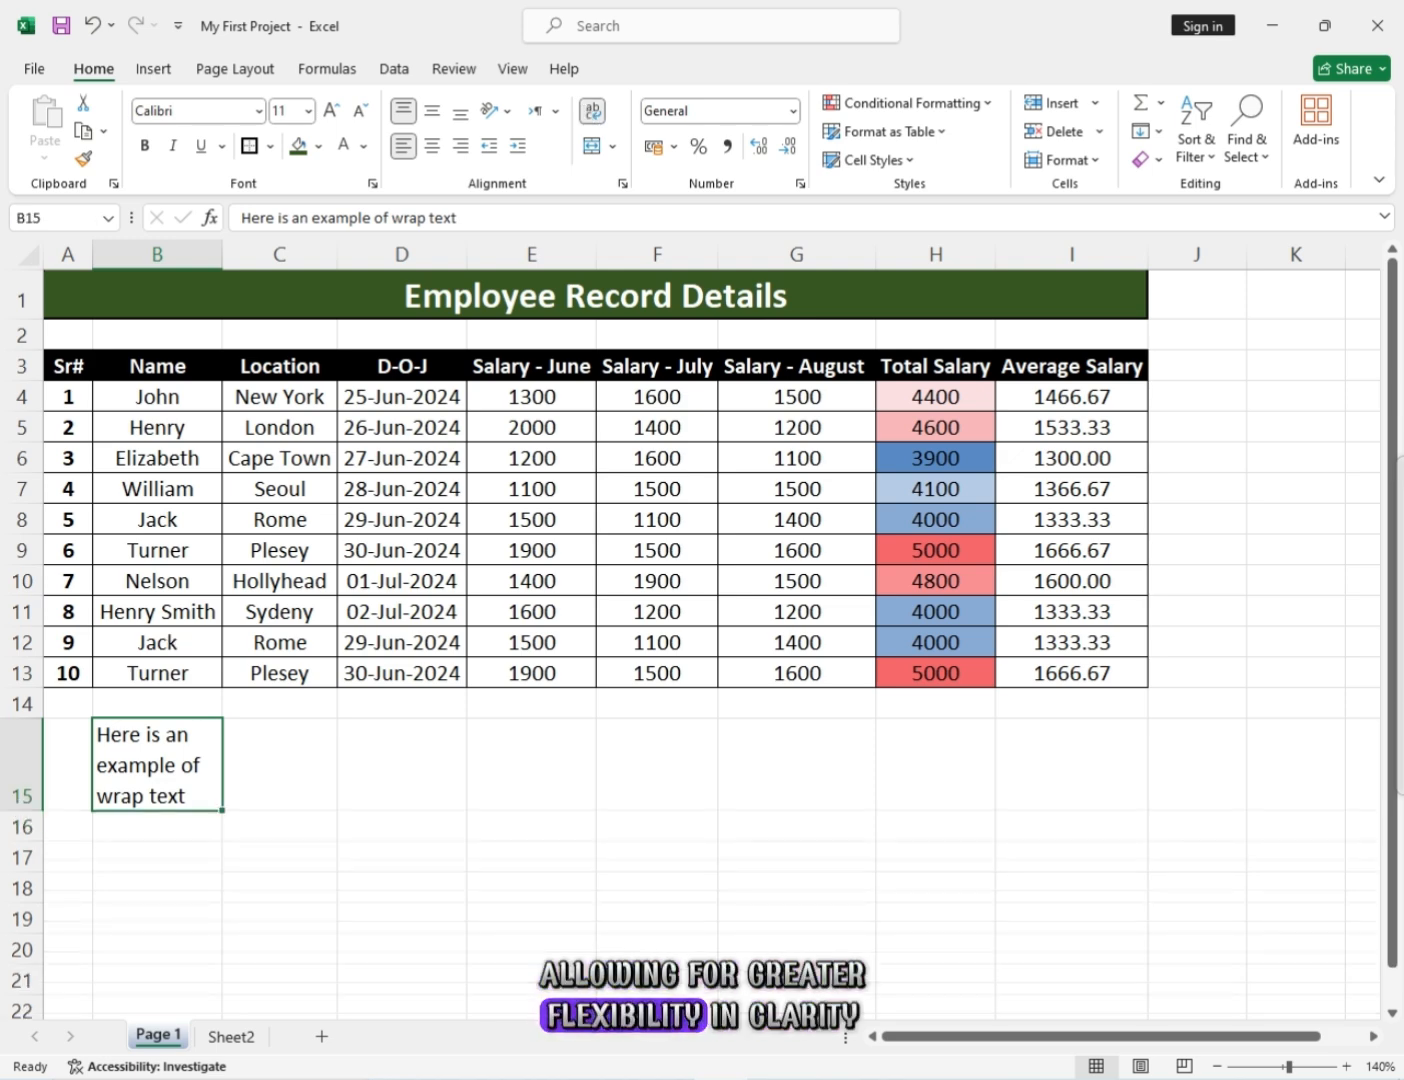
{"action": "left_click", "coordinate": [248, 758]}
{"action": "left_click", "coordinate": [129, 765]}
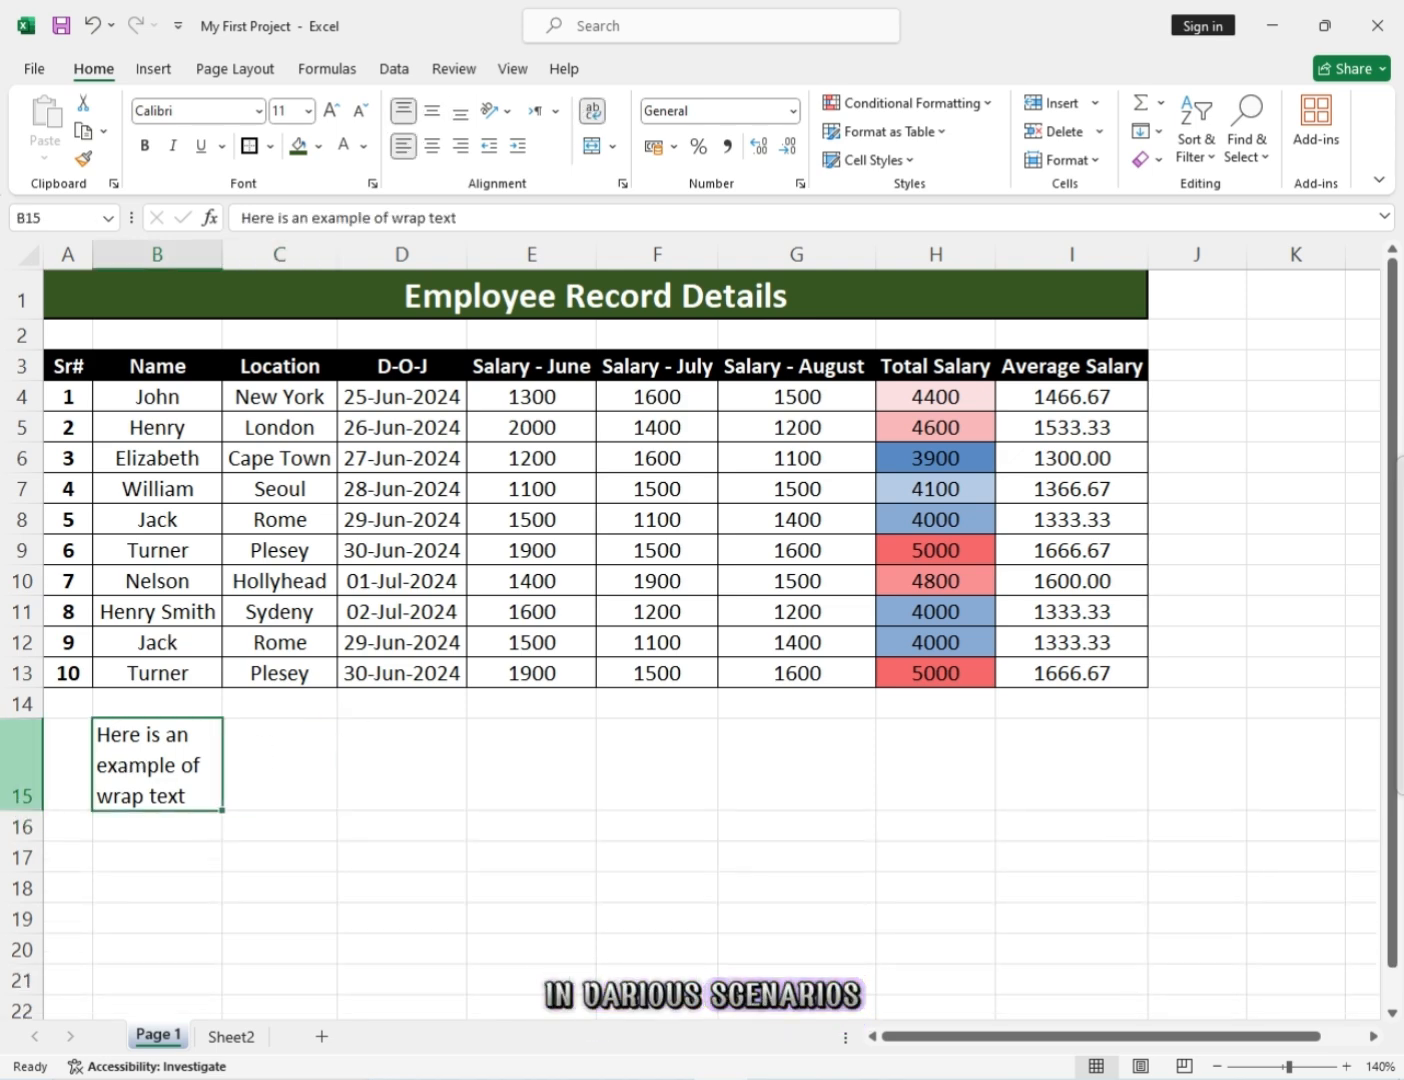
Delete row 15 containing the wrap text example.
{"action": "left_click", "coordinate": [19, 765]}
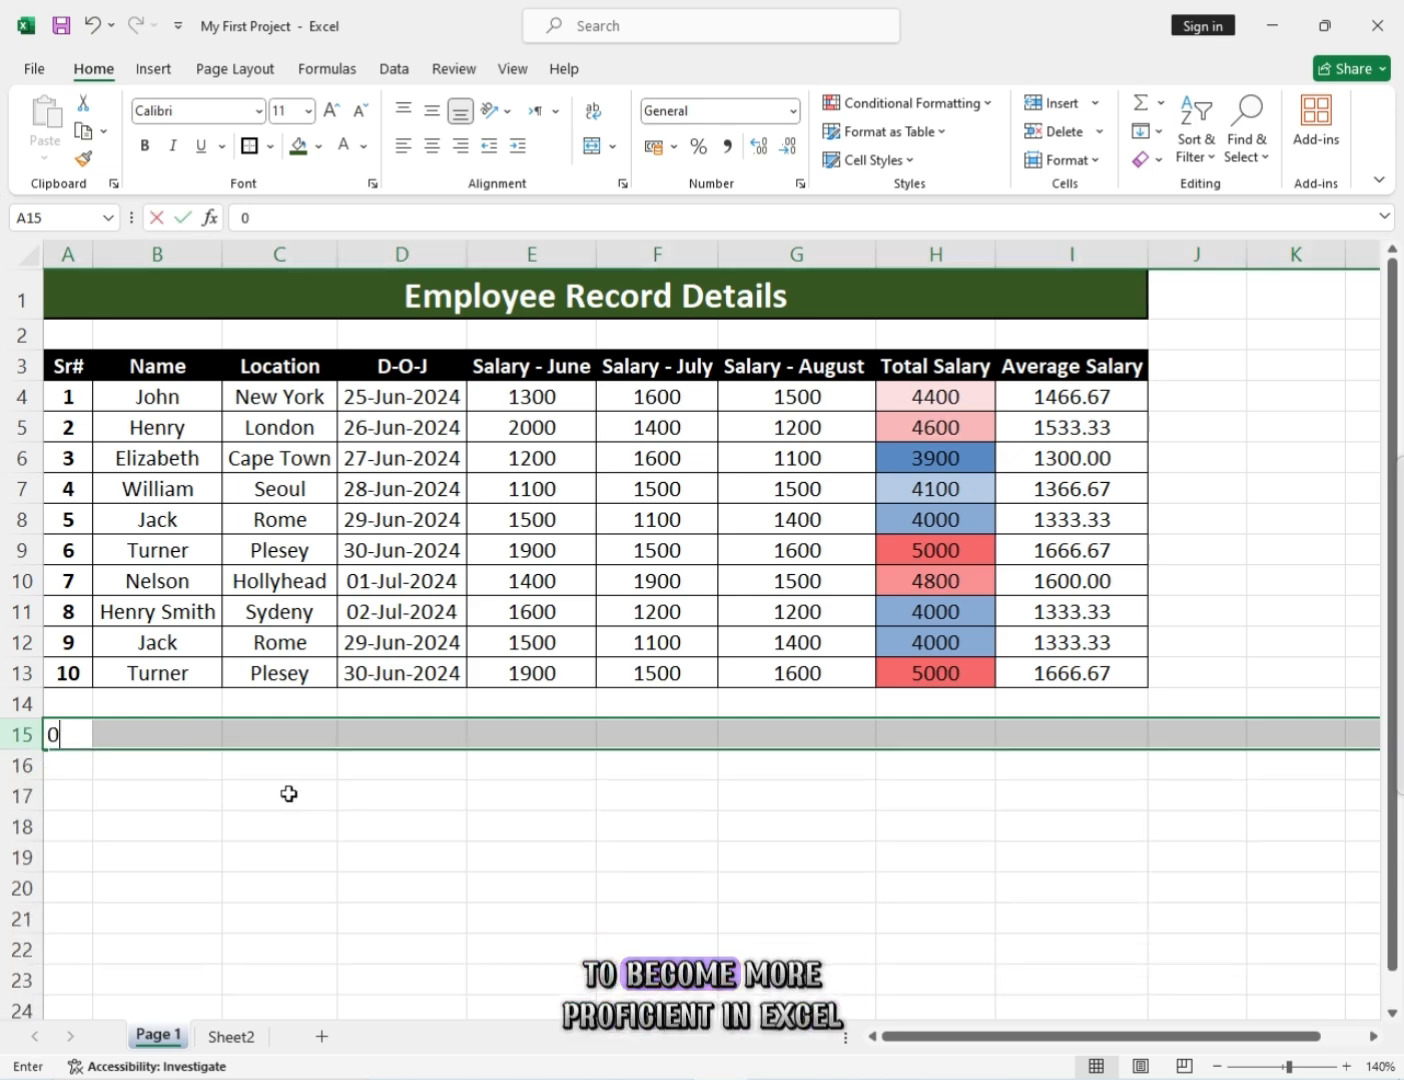
{"action": "left_click", "coordinate": [85, 705]}
{"action": "left_click", "coordinate": [82, 742]}
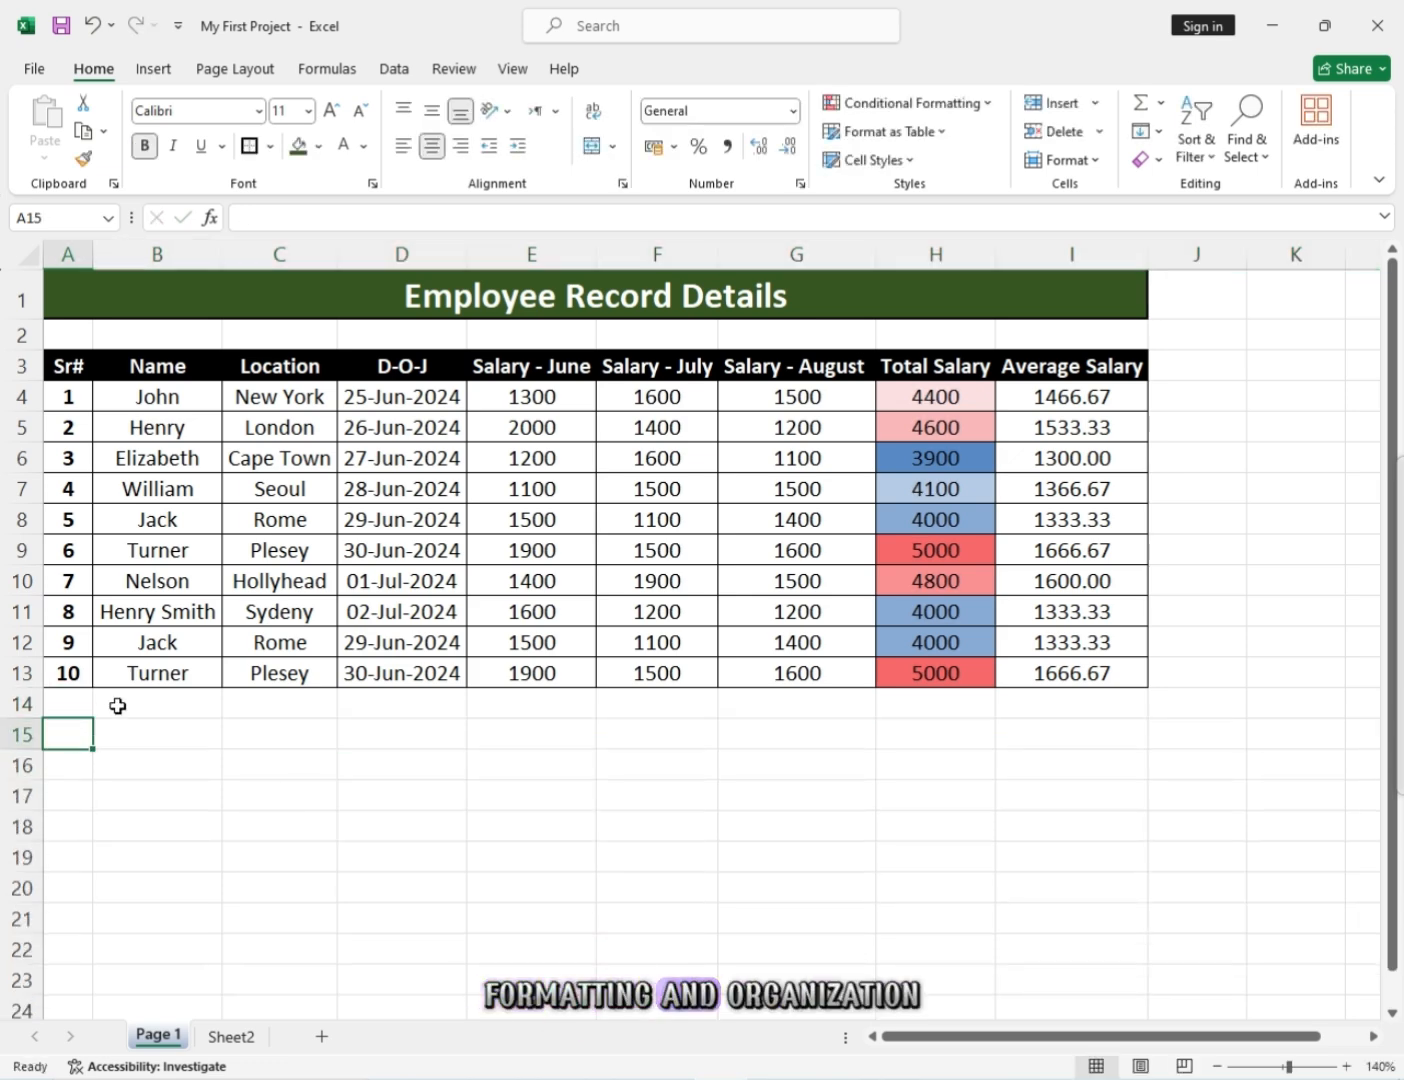
{"action": "left_click", "coordinate": [116, 705]}
{"action": "left_click", "coordinate": [887, 432]}
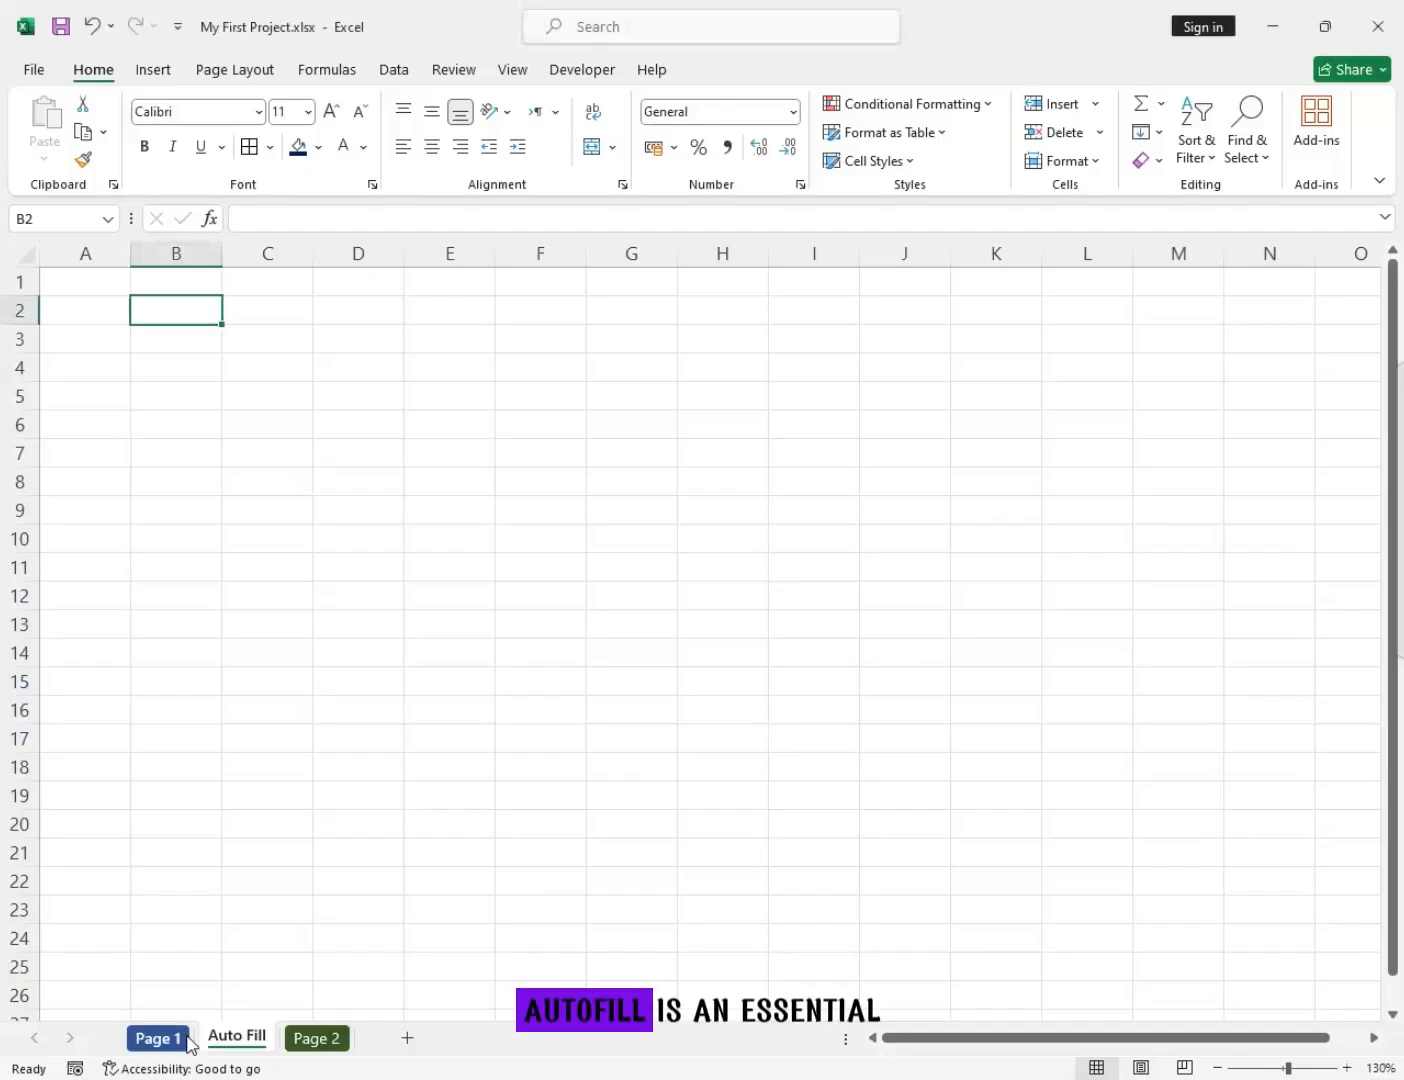
Enter "January" in B2 of the Auto Fill sheet.
{"action": "left_click", "coordinate": [168, 1043]}
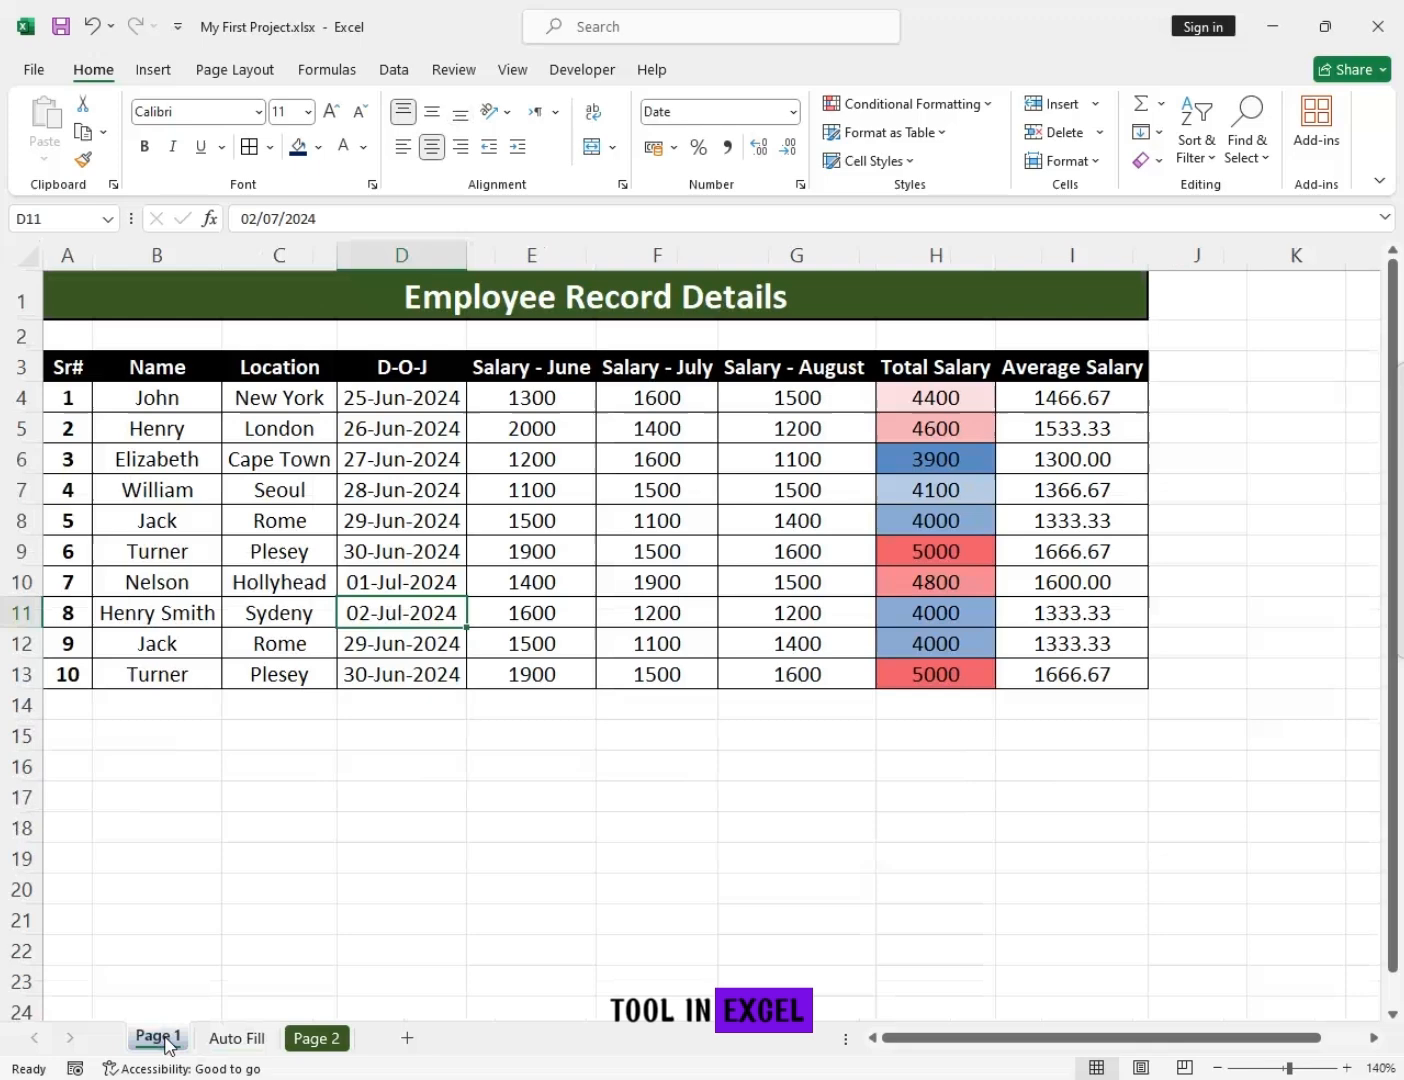
{"action": "left_click", "coordinate": [222, 1044]}
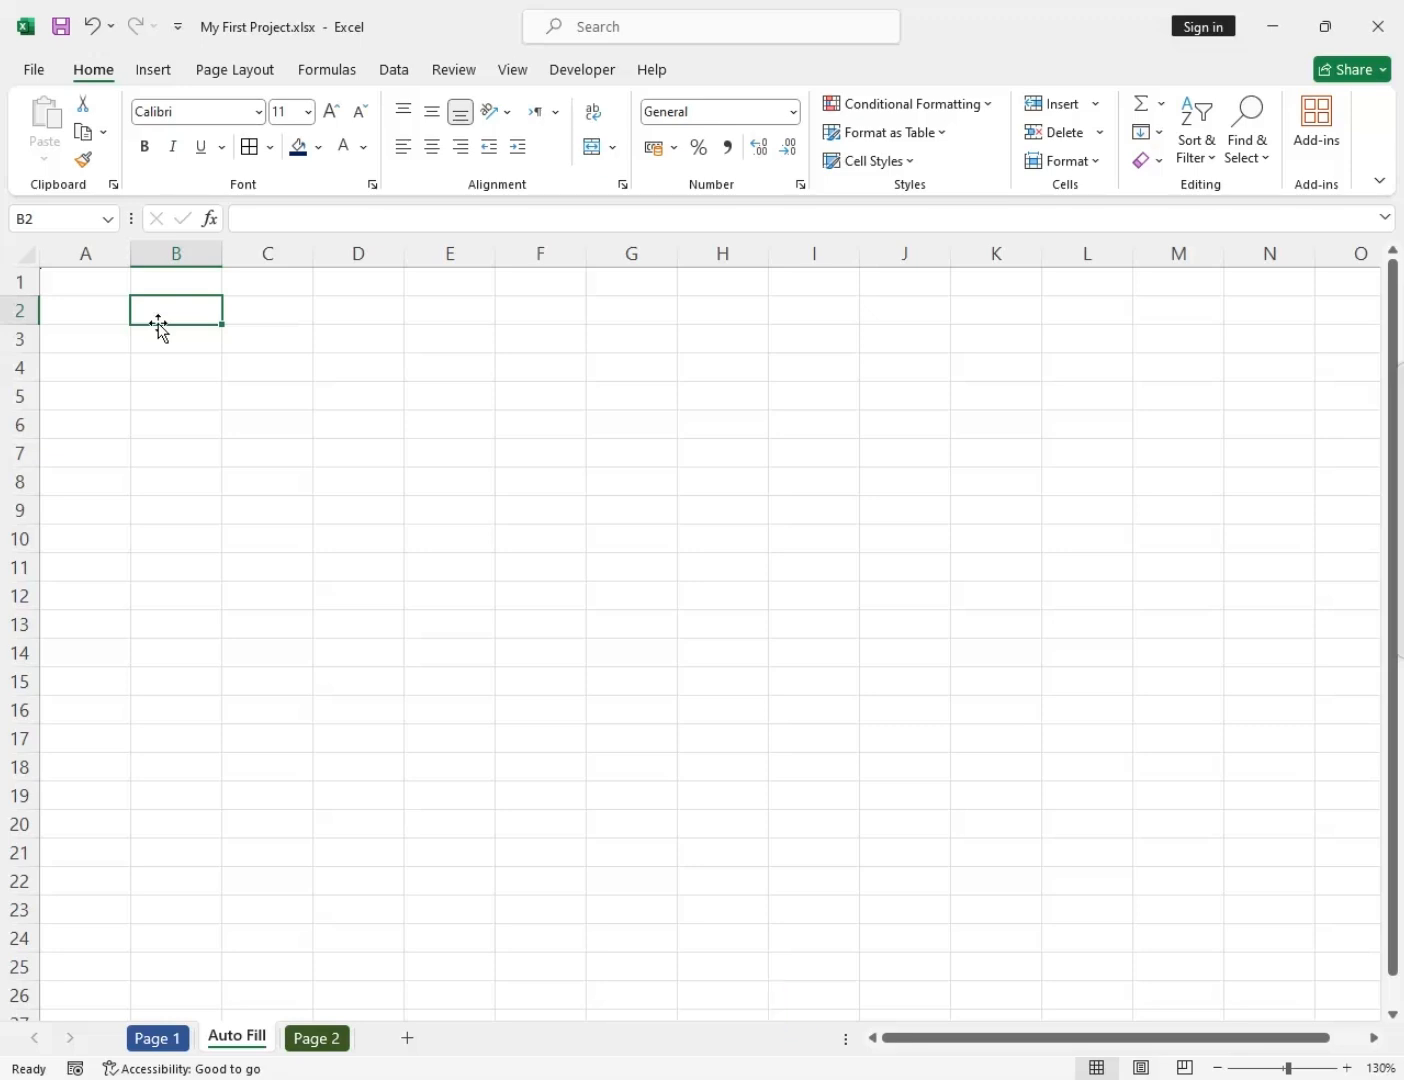
{"action": "type", "text": "Ja"}
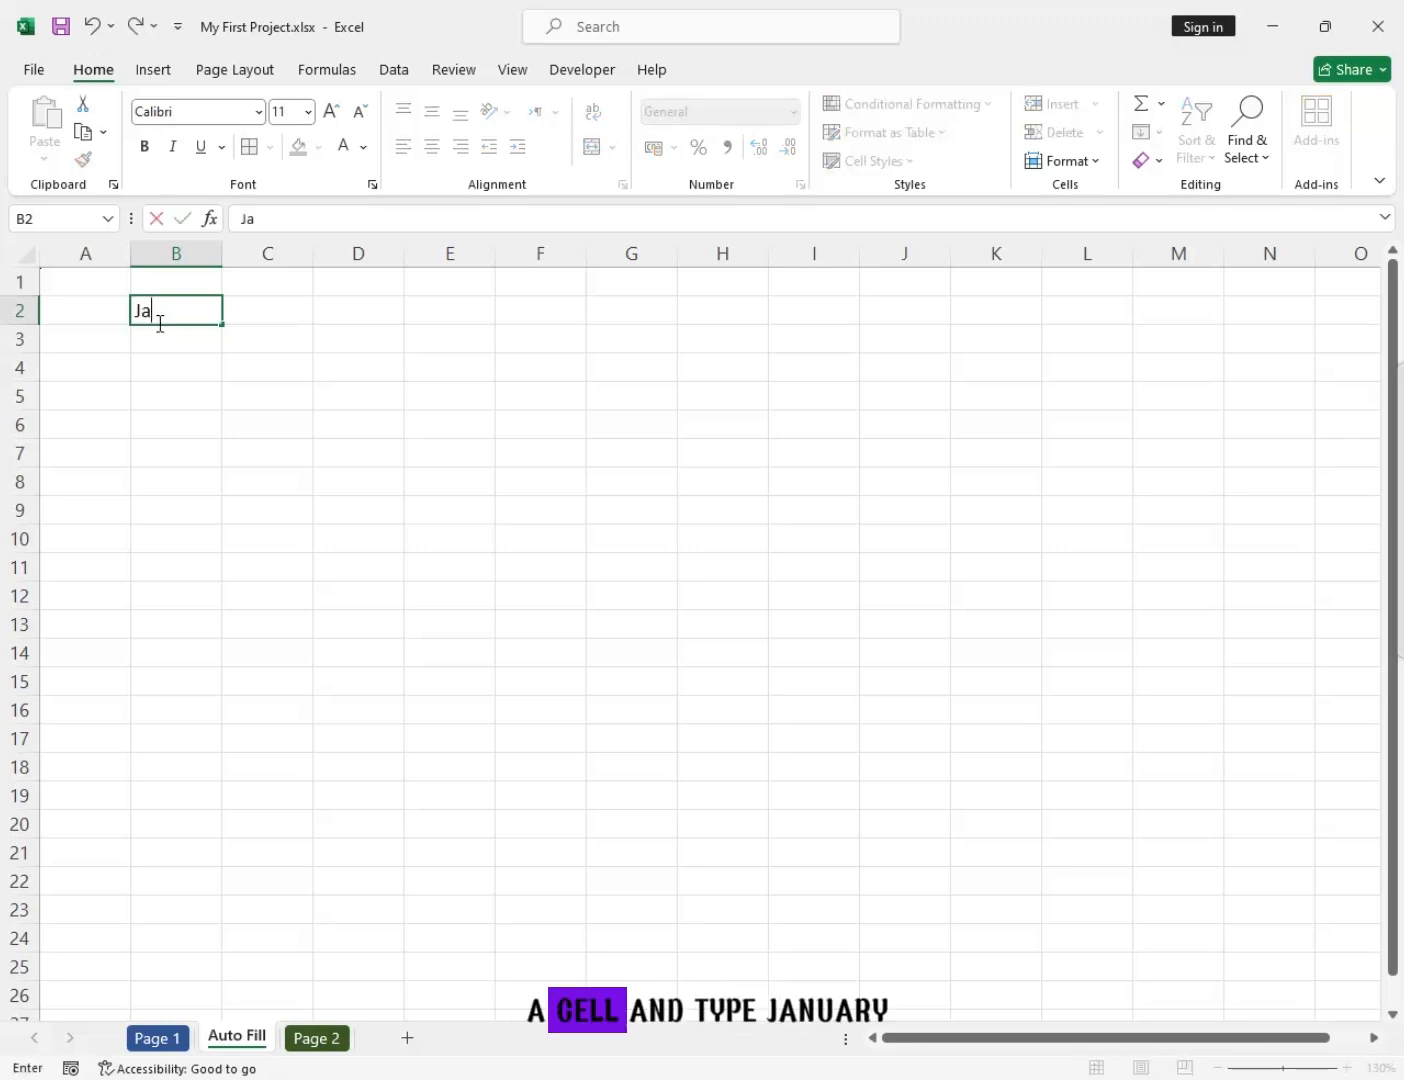
{"action": "type", "text": "nuary"}
{"action": "key", "text": "Return"}
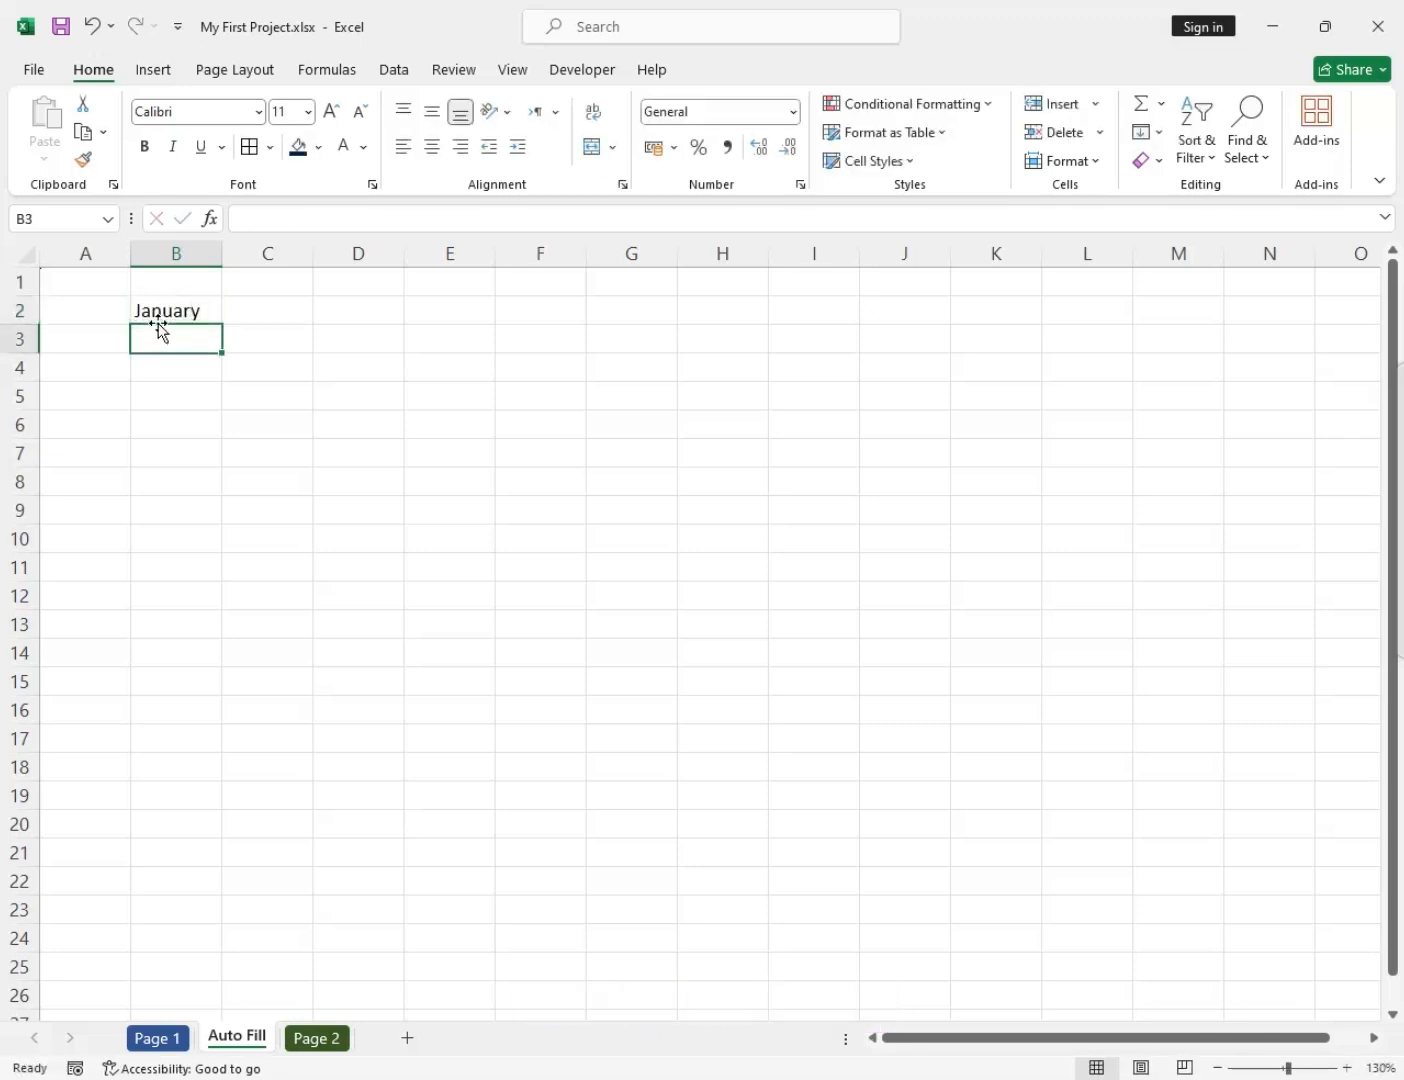
Autofill the months from B2 down to B13 and widen column B to fit the names.
{"action": "left_click", "coordinate": [160, 320]}
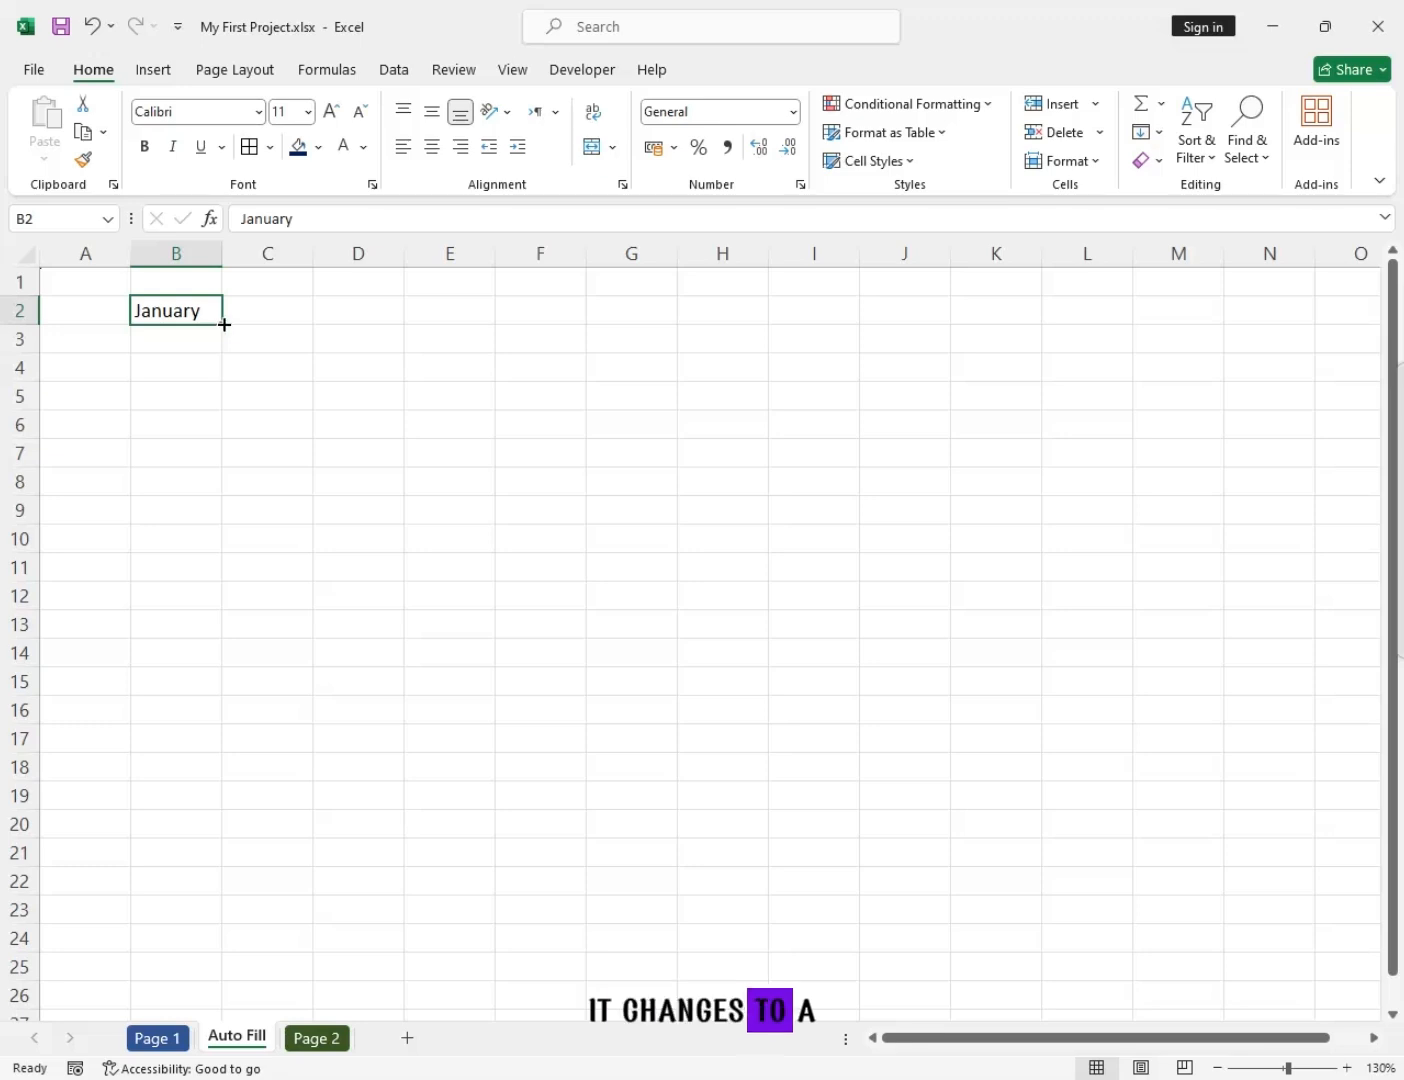
{"action": "left_click_drag", "start_coordinate": [224, 322], "coordinate": [212, 628]}
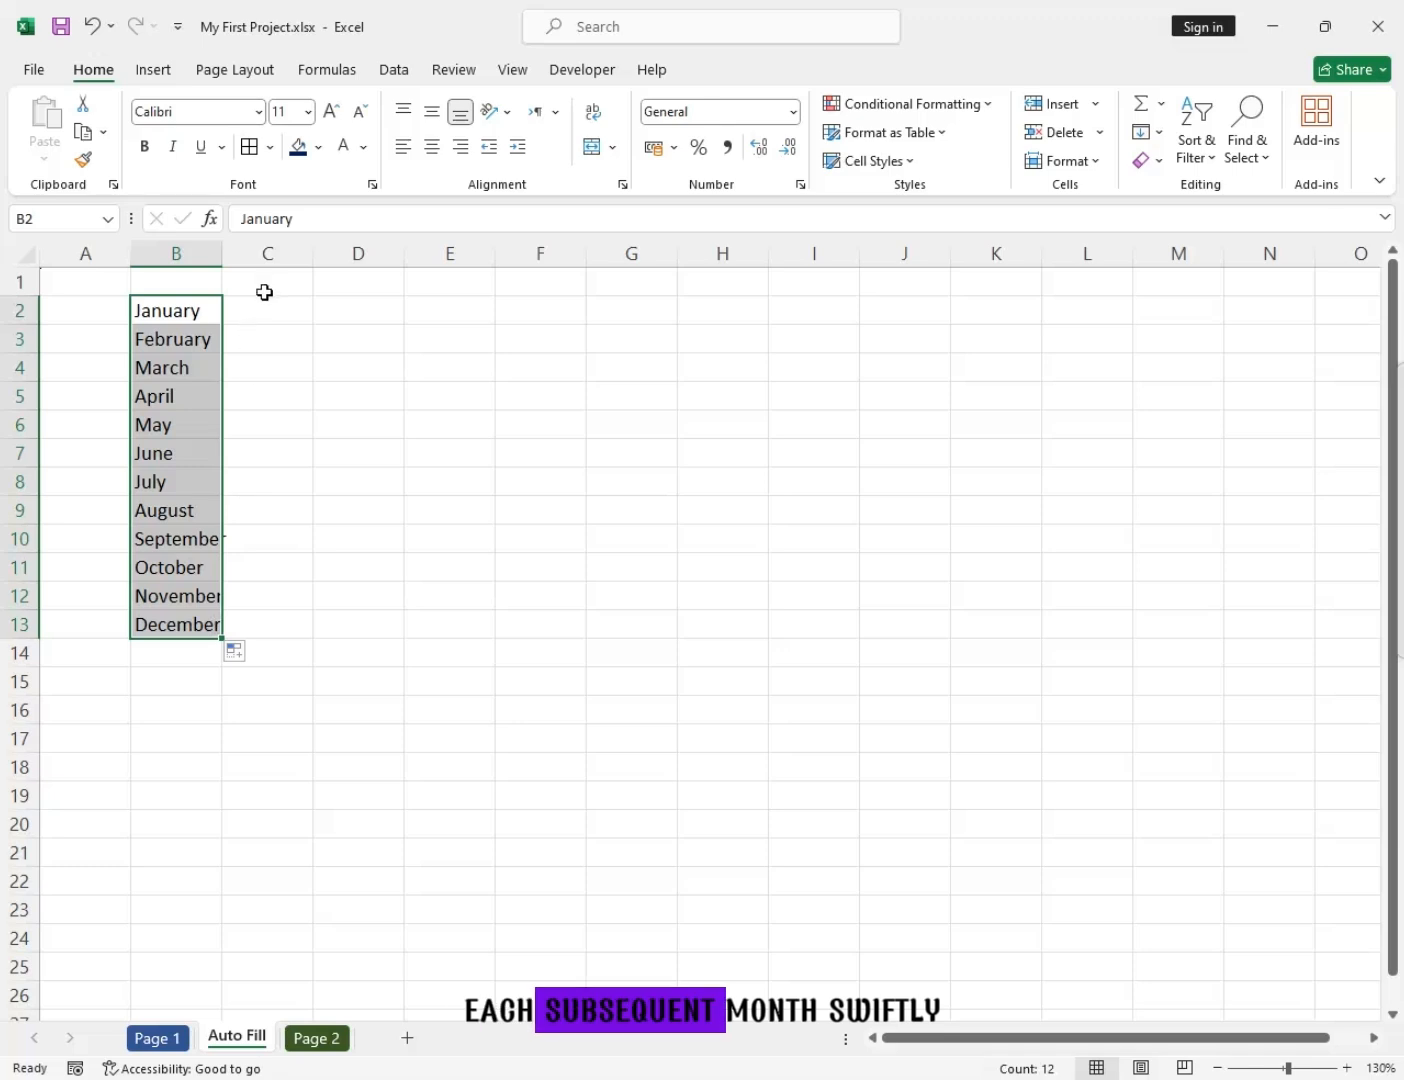
{"action": "left_click", "coordinate": [267, 335]}
{"action": "left_click", "coordinate": [263, 307]}
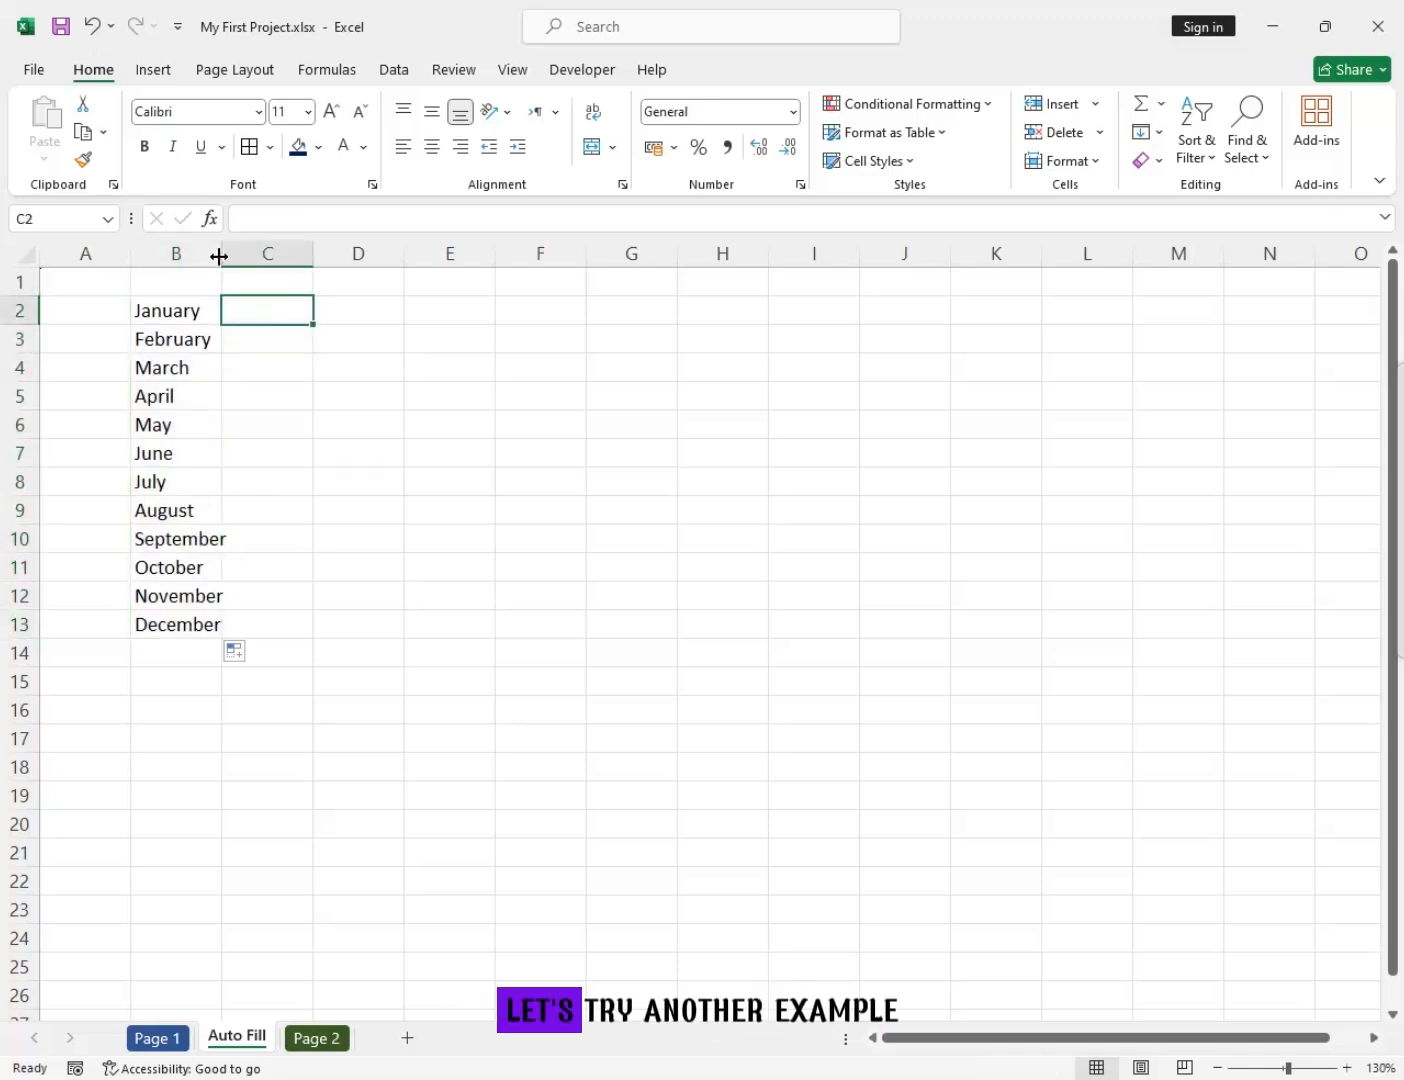
{"action": "left_click_drag", "start_coordinate": [219, 250], "coordinate": [240, 253]}
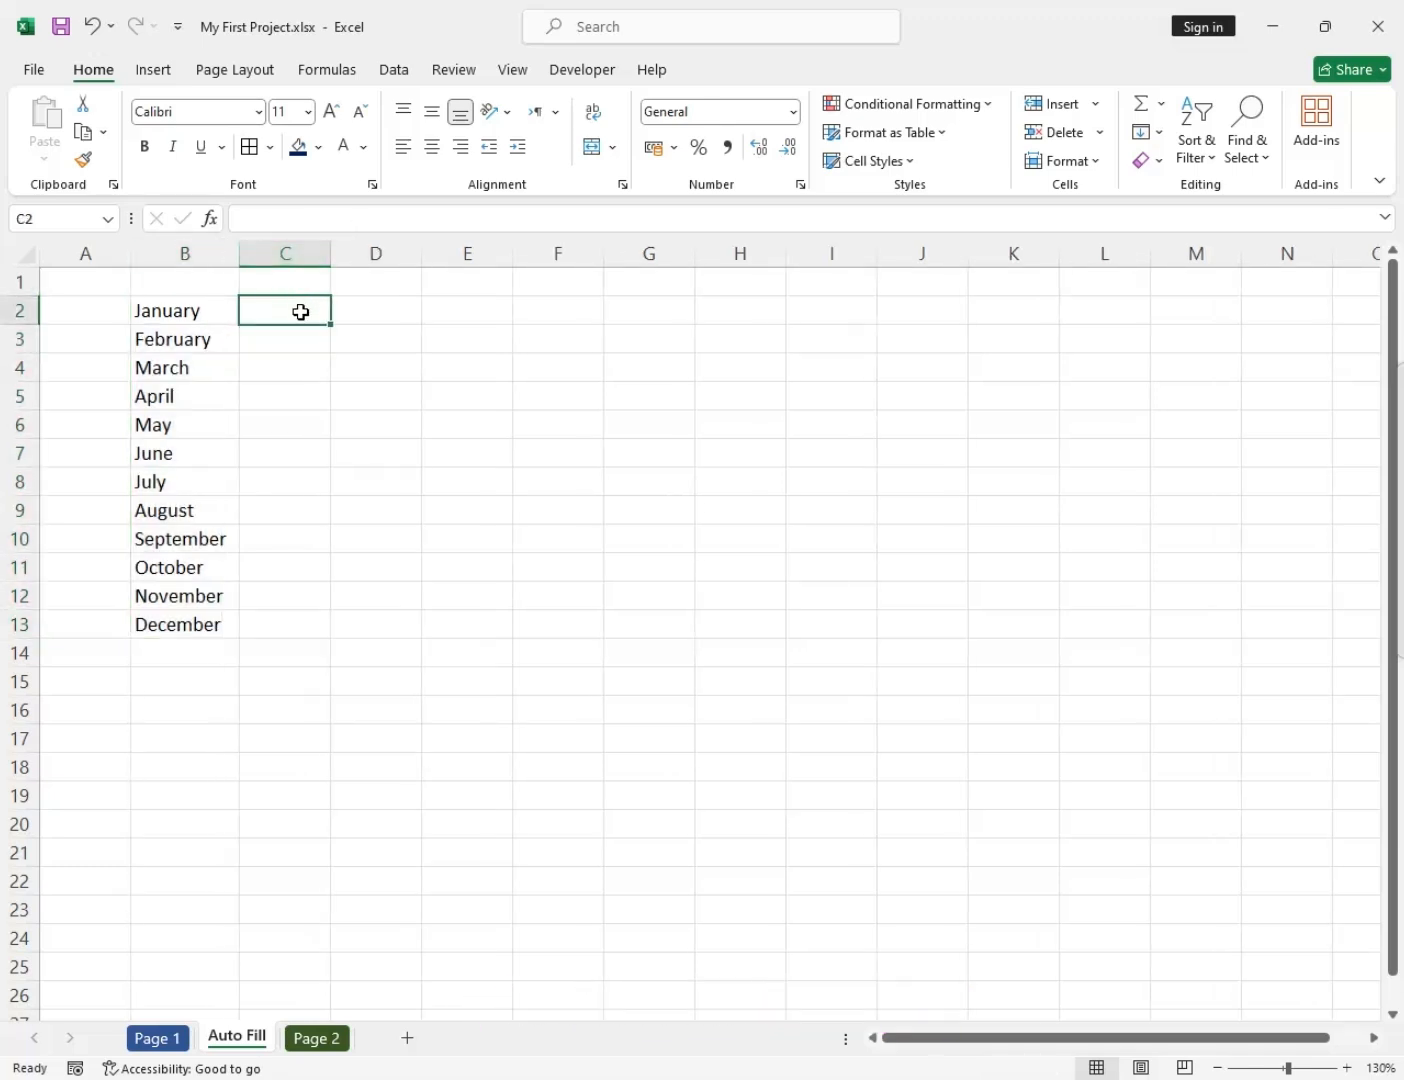
Fill C2:C8 with the weekdays starting from "Monday" using AutoFill, and auto-fit the width of column C.
{"action": "type", "text": "Monday"}
{"action": "key", "text": "Return"}
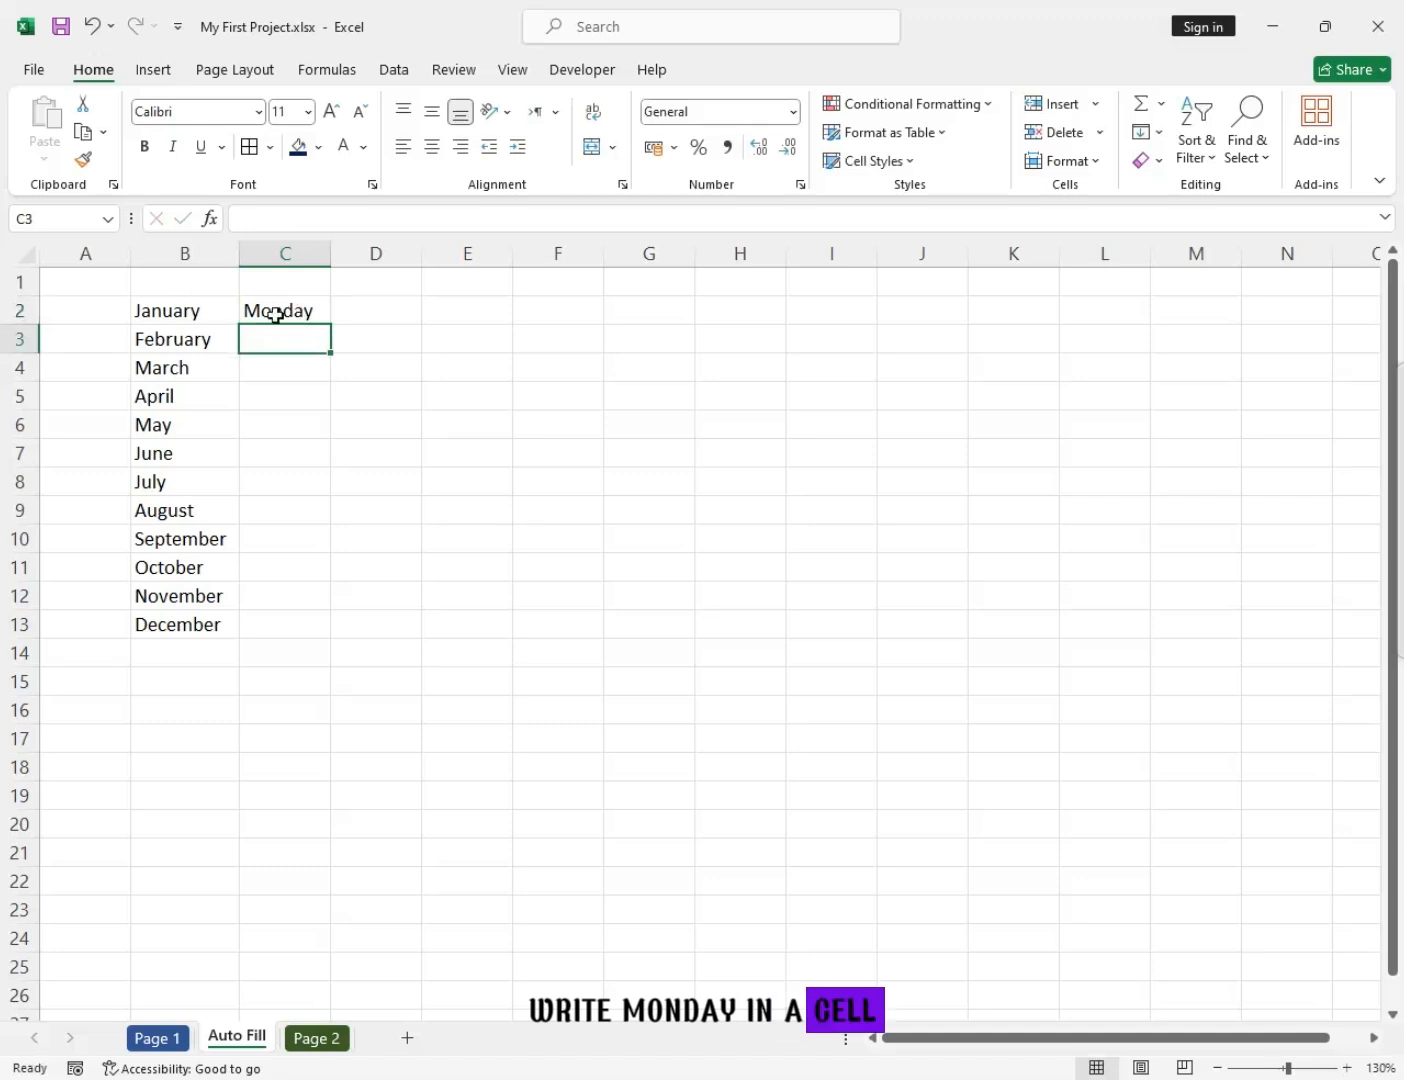
{"action": "left_click", "coordinate": [278, 312]}
{"action": "left_click_drag", "start_coordinate": [330, 328], "coordinate": [305, 492]}
{"action": "double_click", "coordinate": [332, 253]}
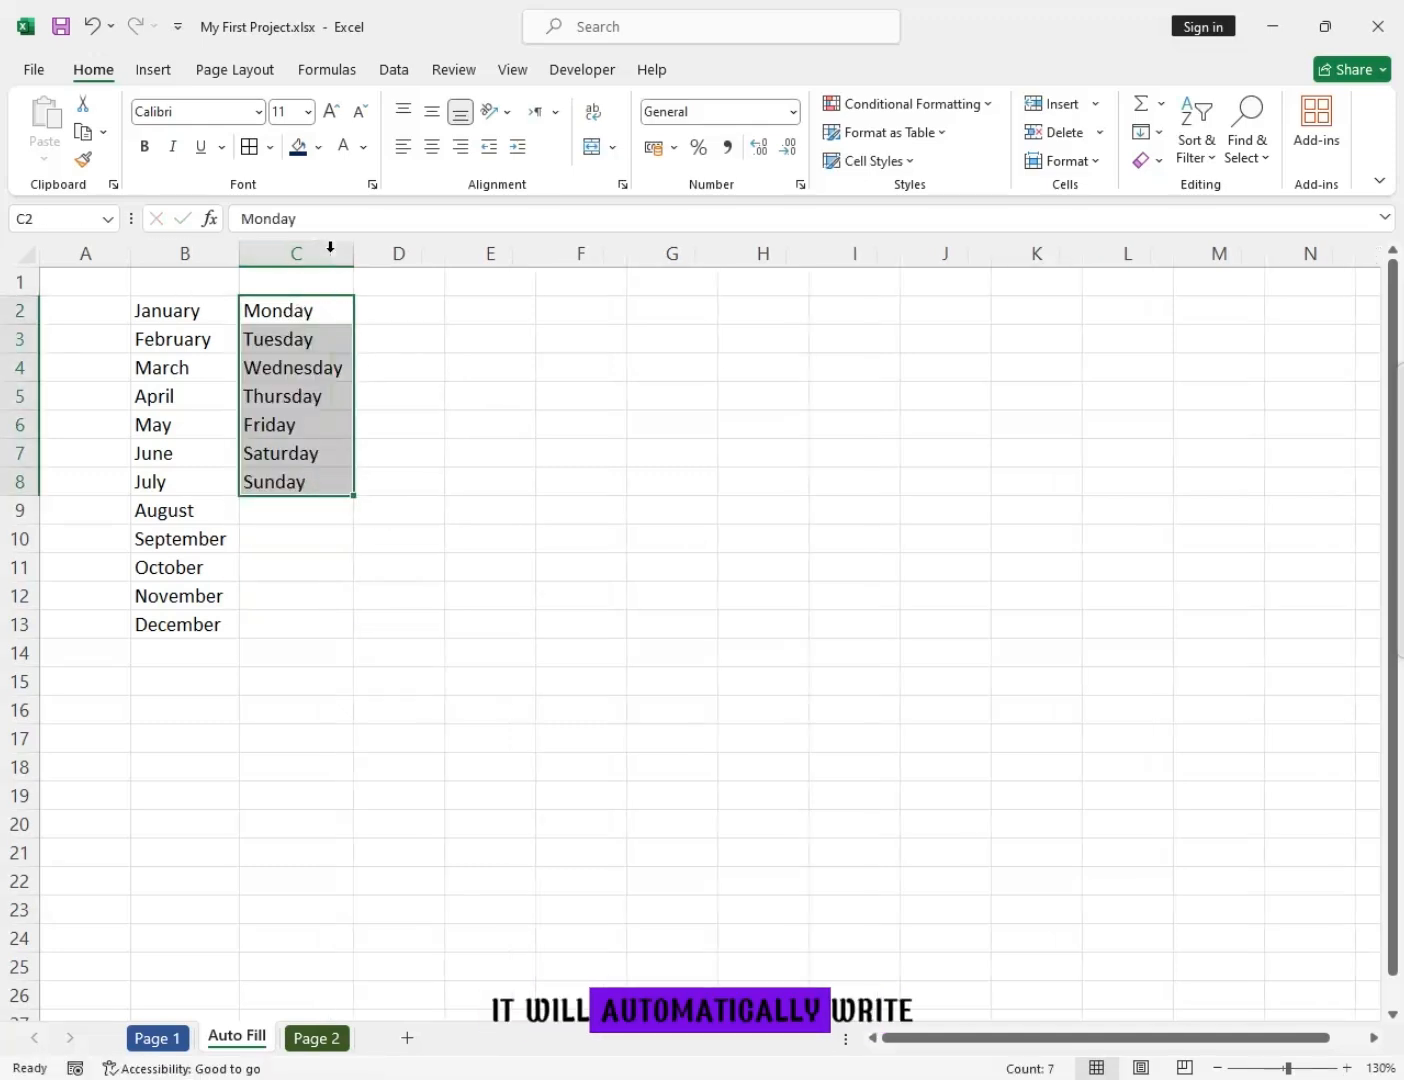
Enter "Jan" in E2 and autofill the abbreviated months down to E13.
{"action": "left_click", "coordinate": [505, 319]}
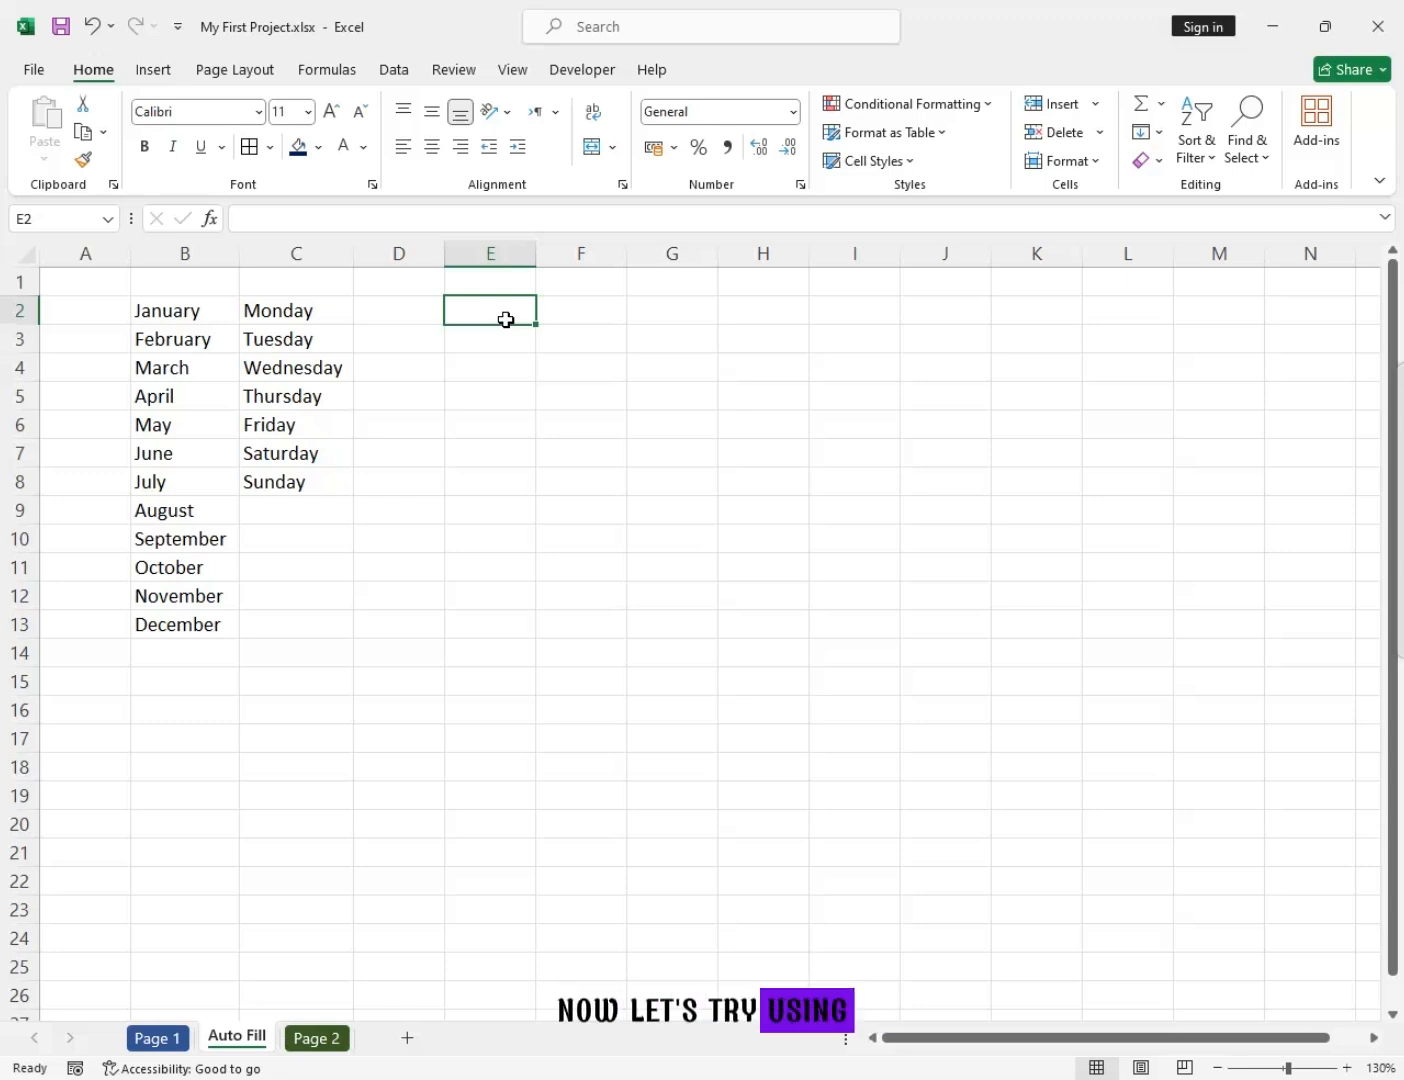
{"action": "type", "text": "Jan"}
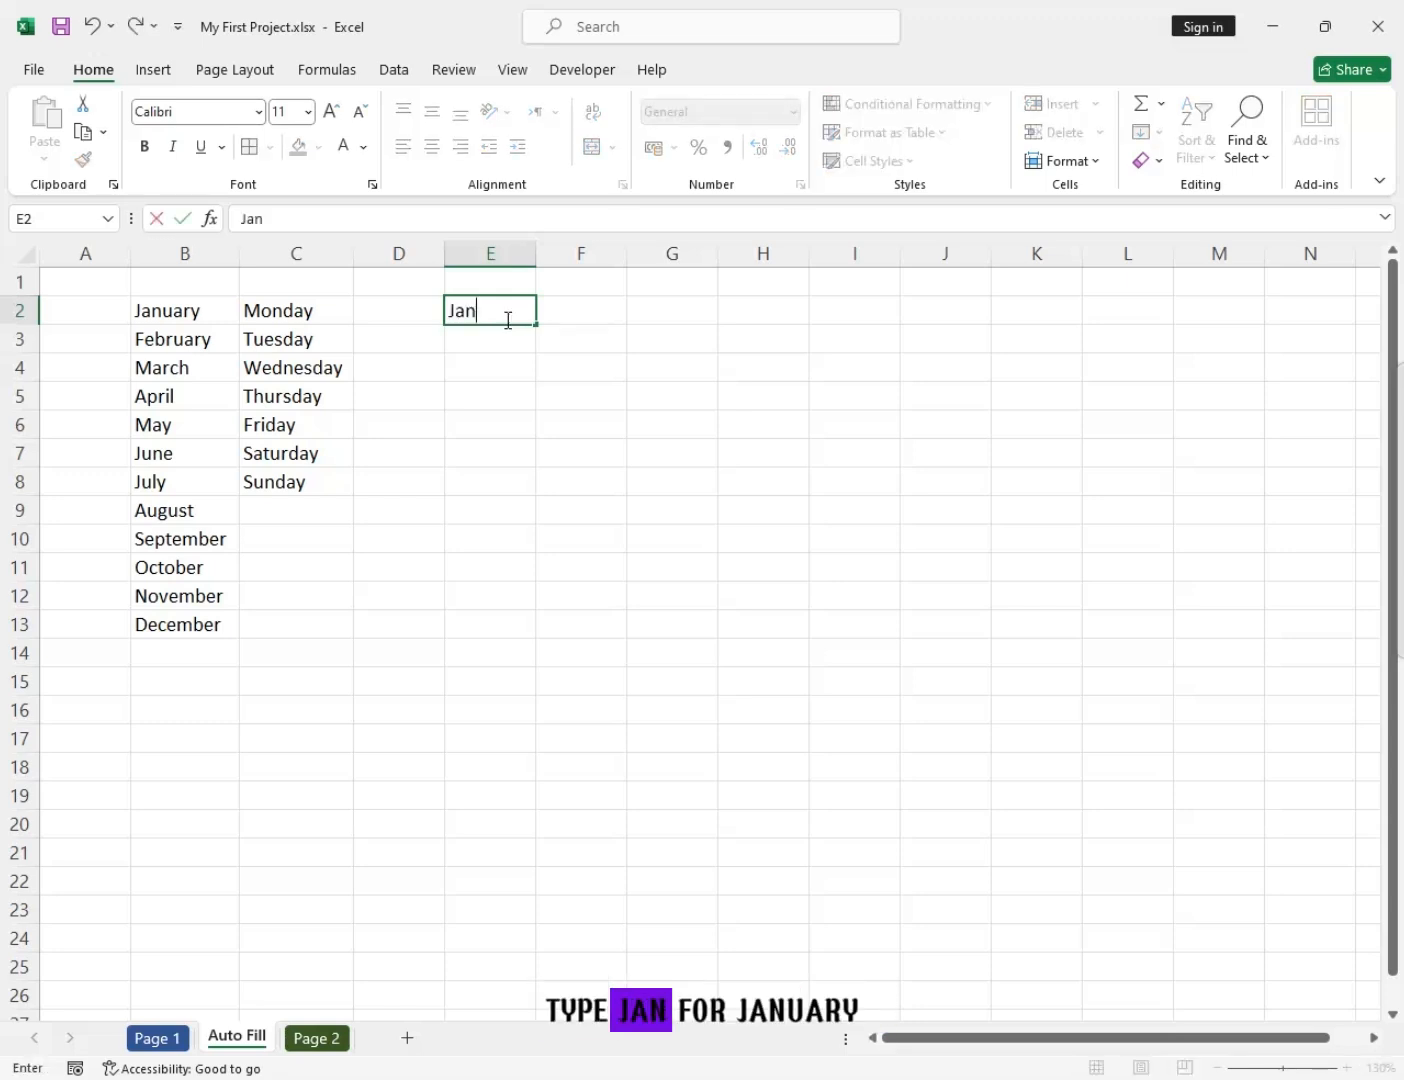
{"action": "key", "text": "Return"}
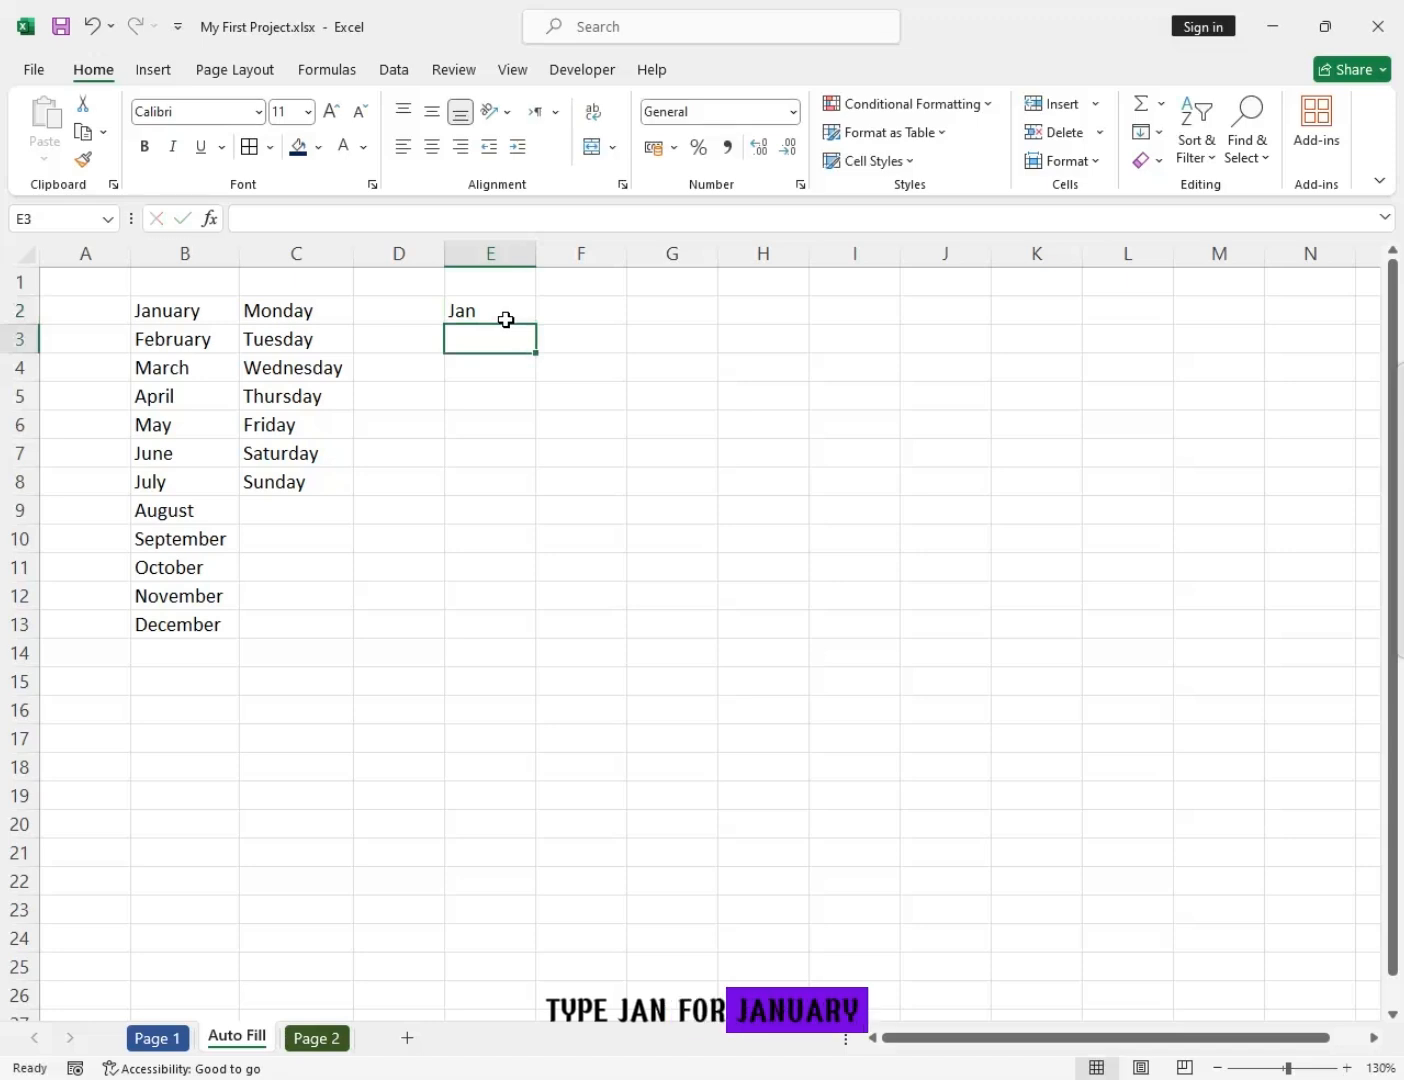
{"action": "left_click", "coordinate": [498, 312]}
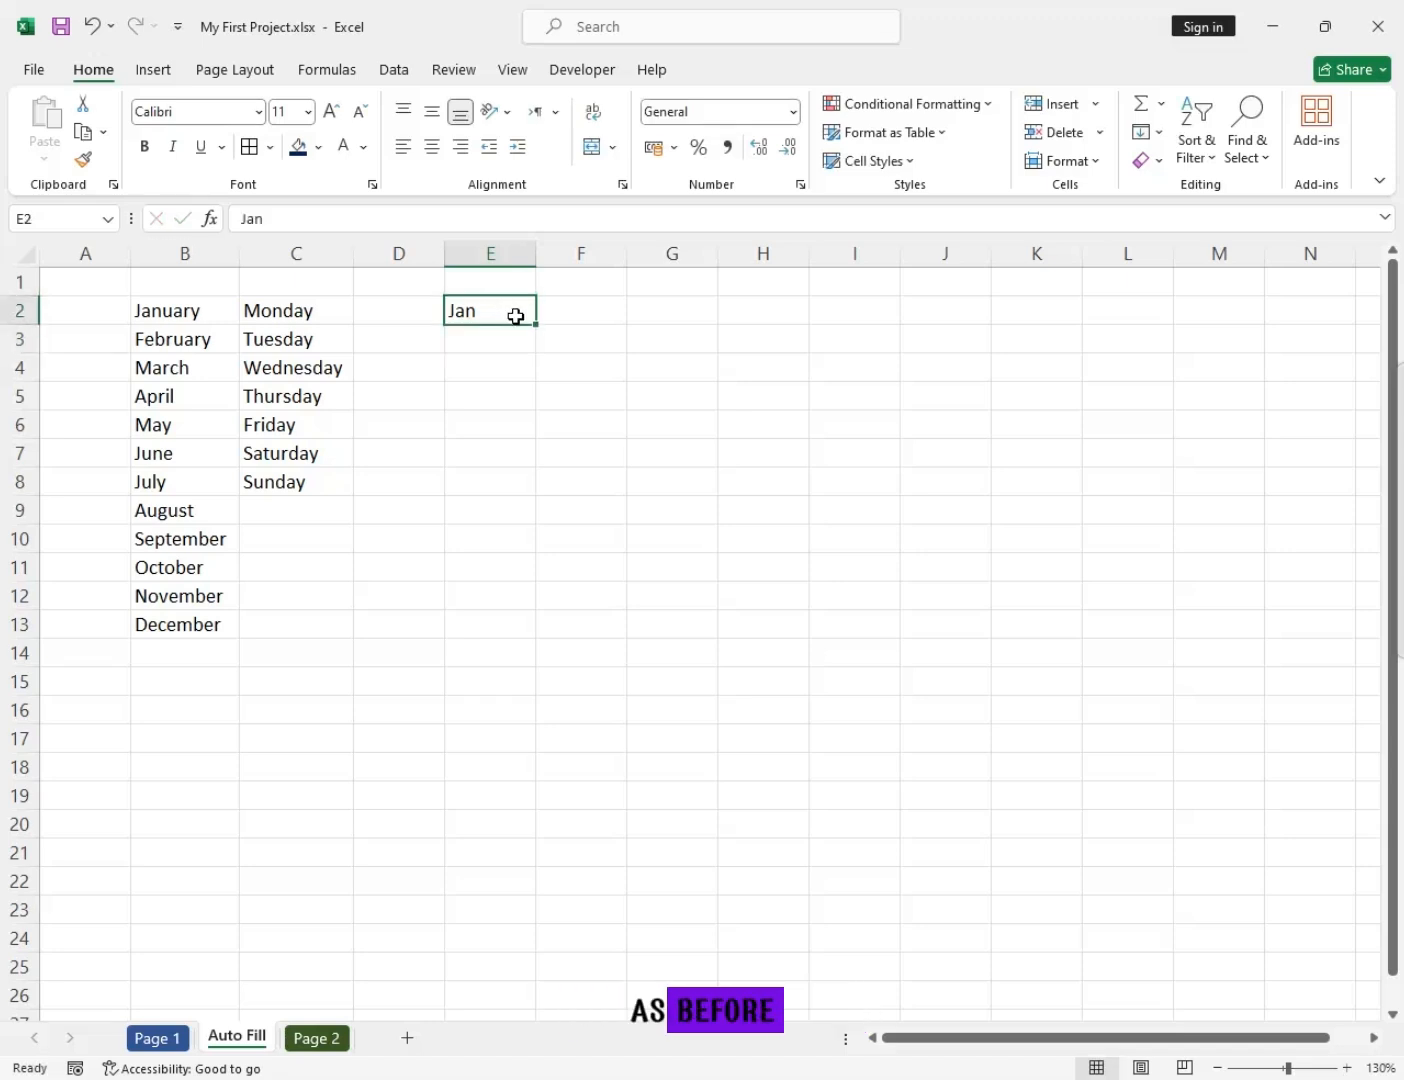
{"action": "left_click_drag", "start_coordinate": [532, 324], "coordinate": [520, 629]}
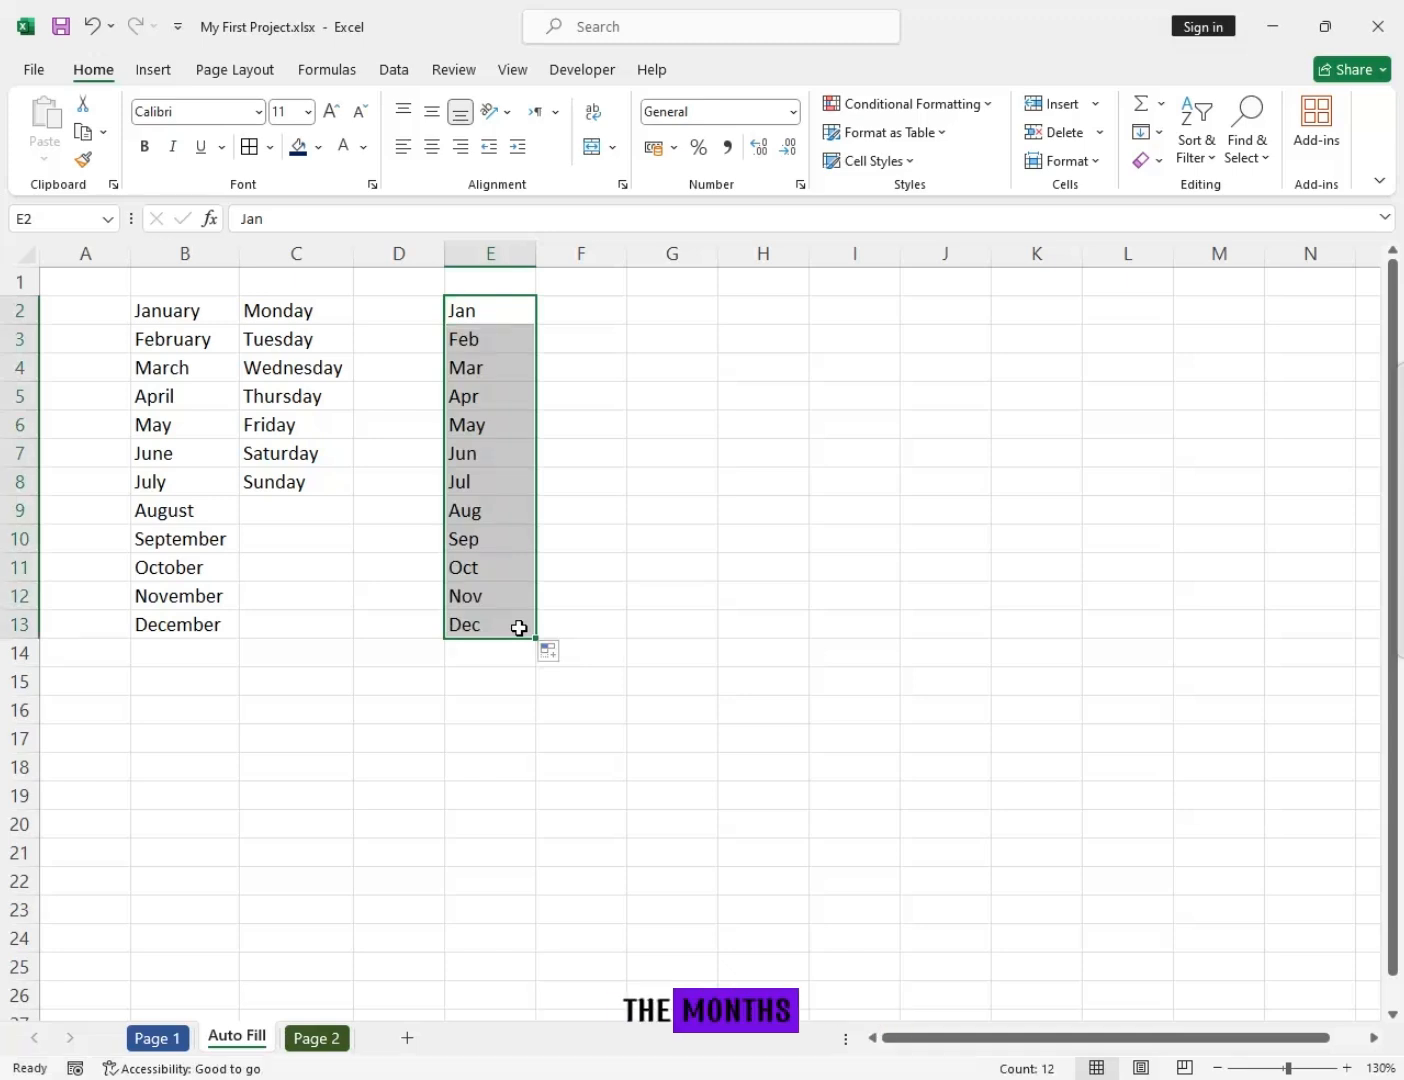
Enter the date 01-Jan-2024 in F2 and auto-fit the width of column F.
{"action": "left_click", "coordinate": [601, 312]}
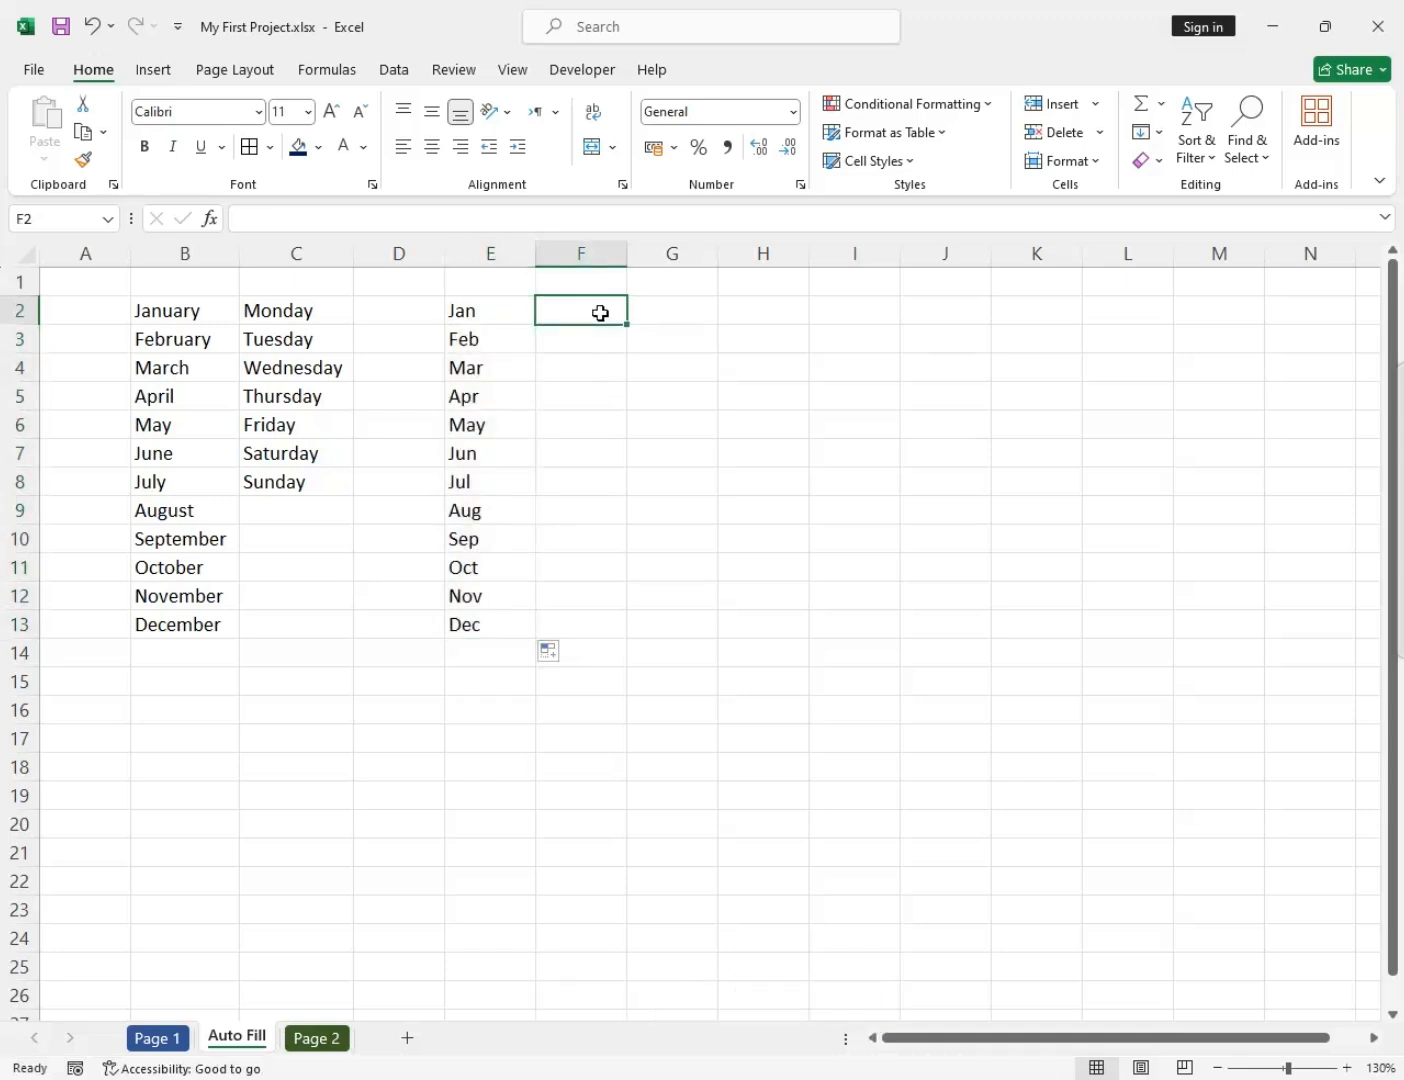
{"action": "type", "text": "01-Jan-2024"}
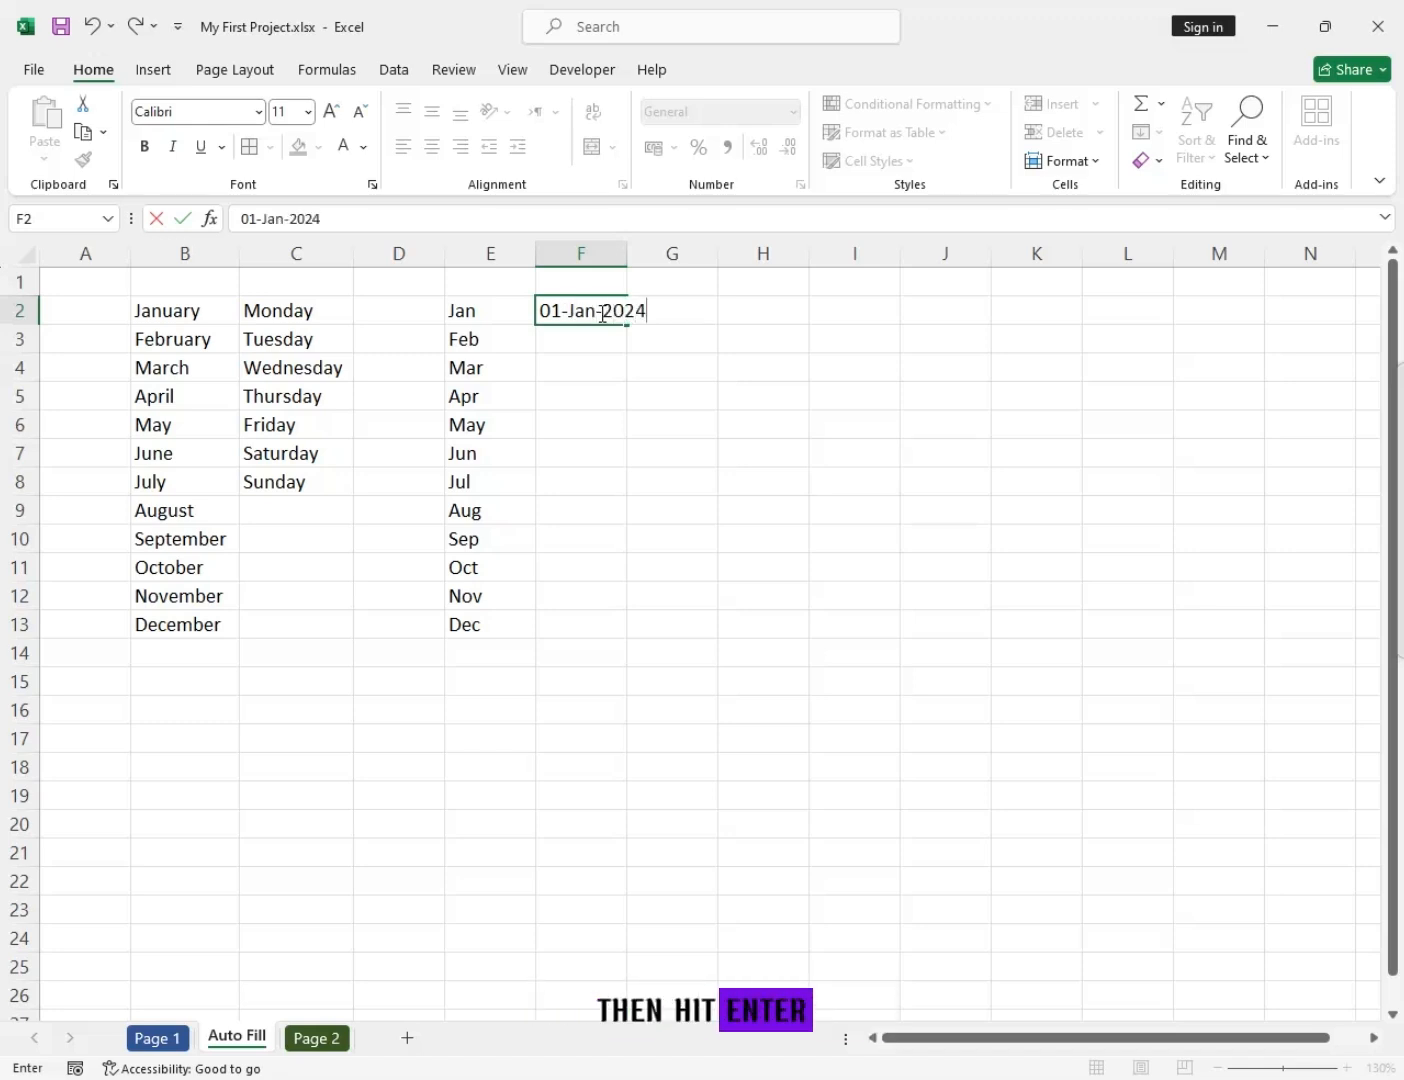
{"action": "key", "text": "Return"}
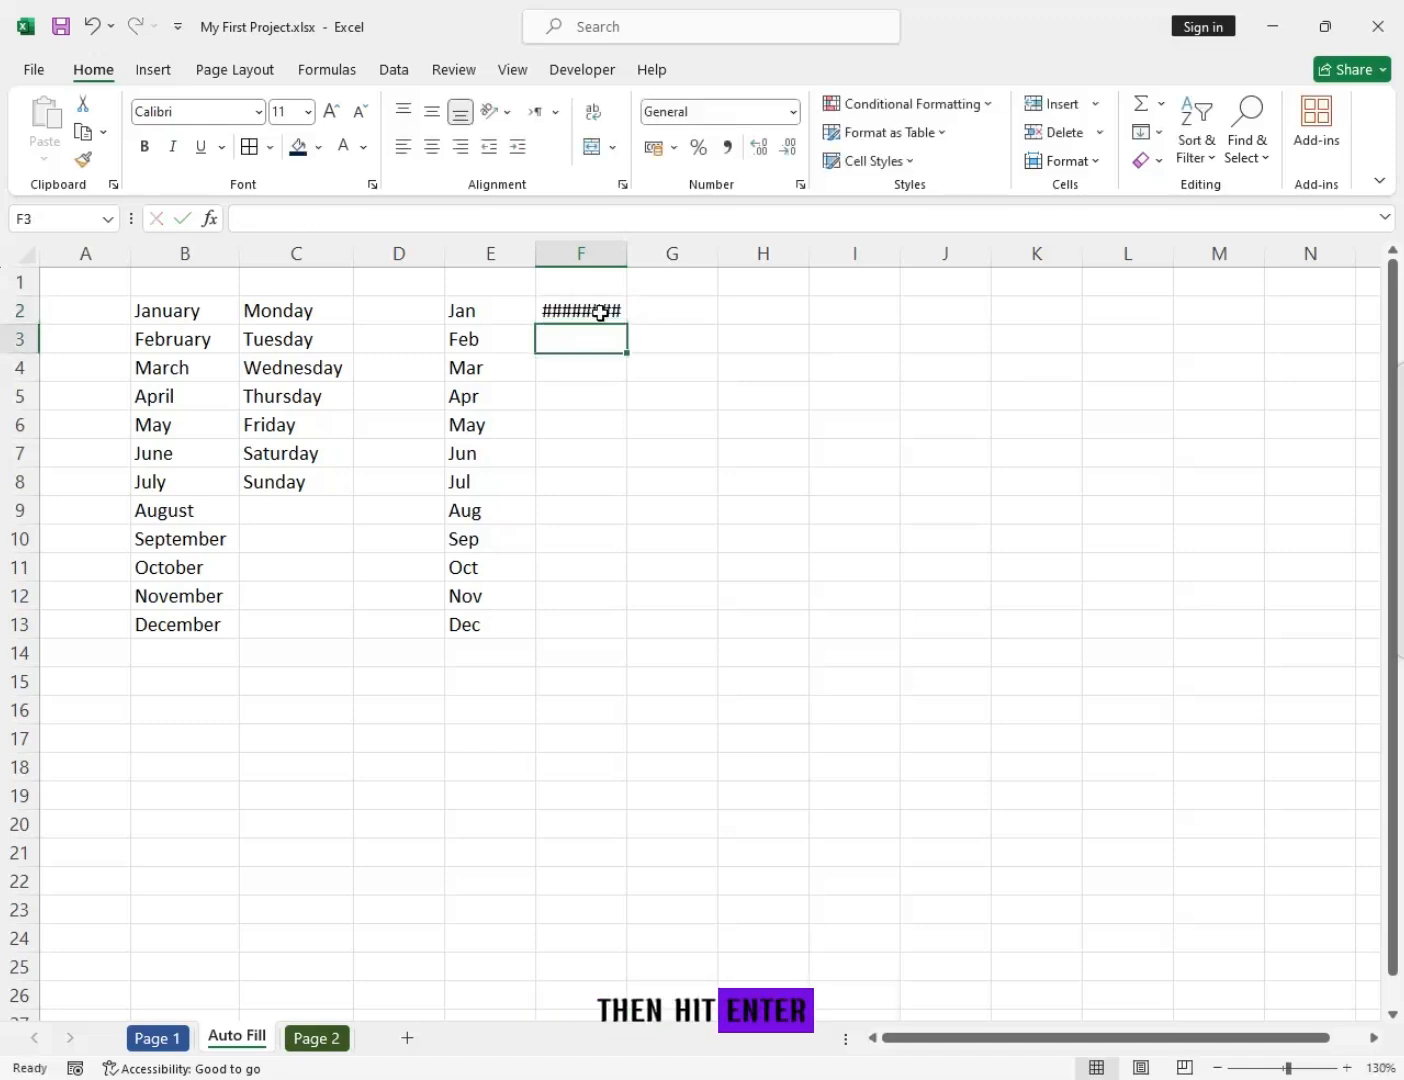
{"action": "double_click", "coordinate": [628, 252]}
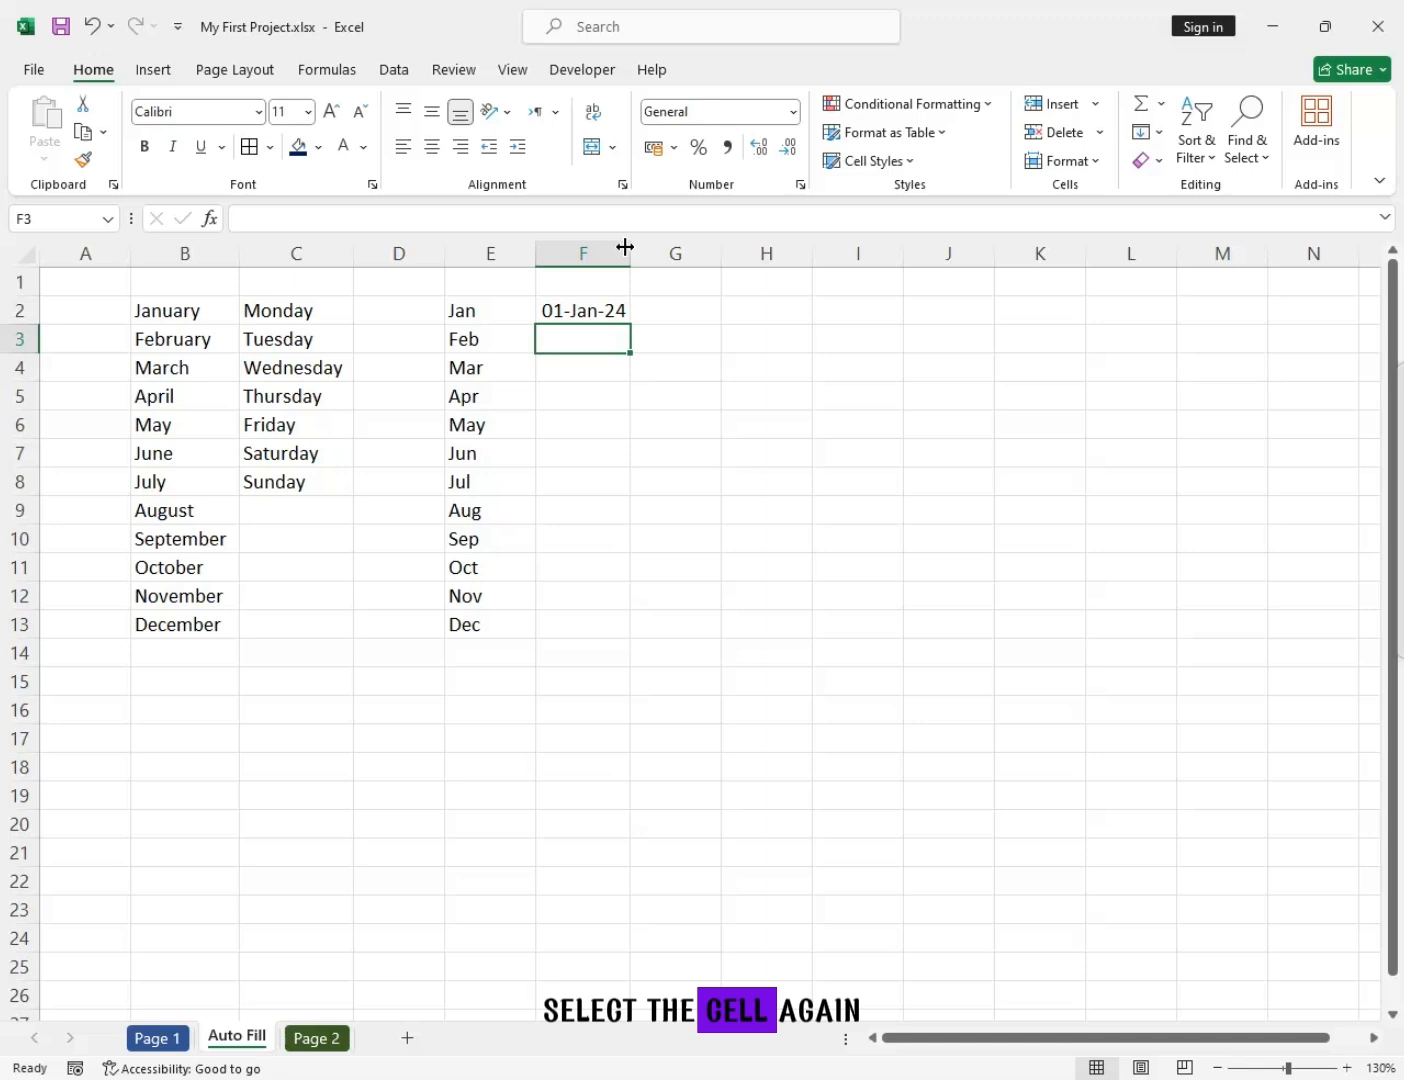
Autofill the dates from F2 down to 31-Jan-24 in F32 and auto-fit column F again.
{"action": "left_click", "coordinate": [553, 313]}
{"action": "left_click_drag", "start_coordinate": [629, 325], "coordinate": [645, 942]}
{"action": "double_click", "coordinate": [634, 244]}
{"action": "left_click", "coordinate": [664, 823]}
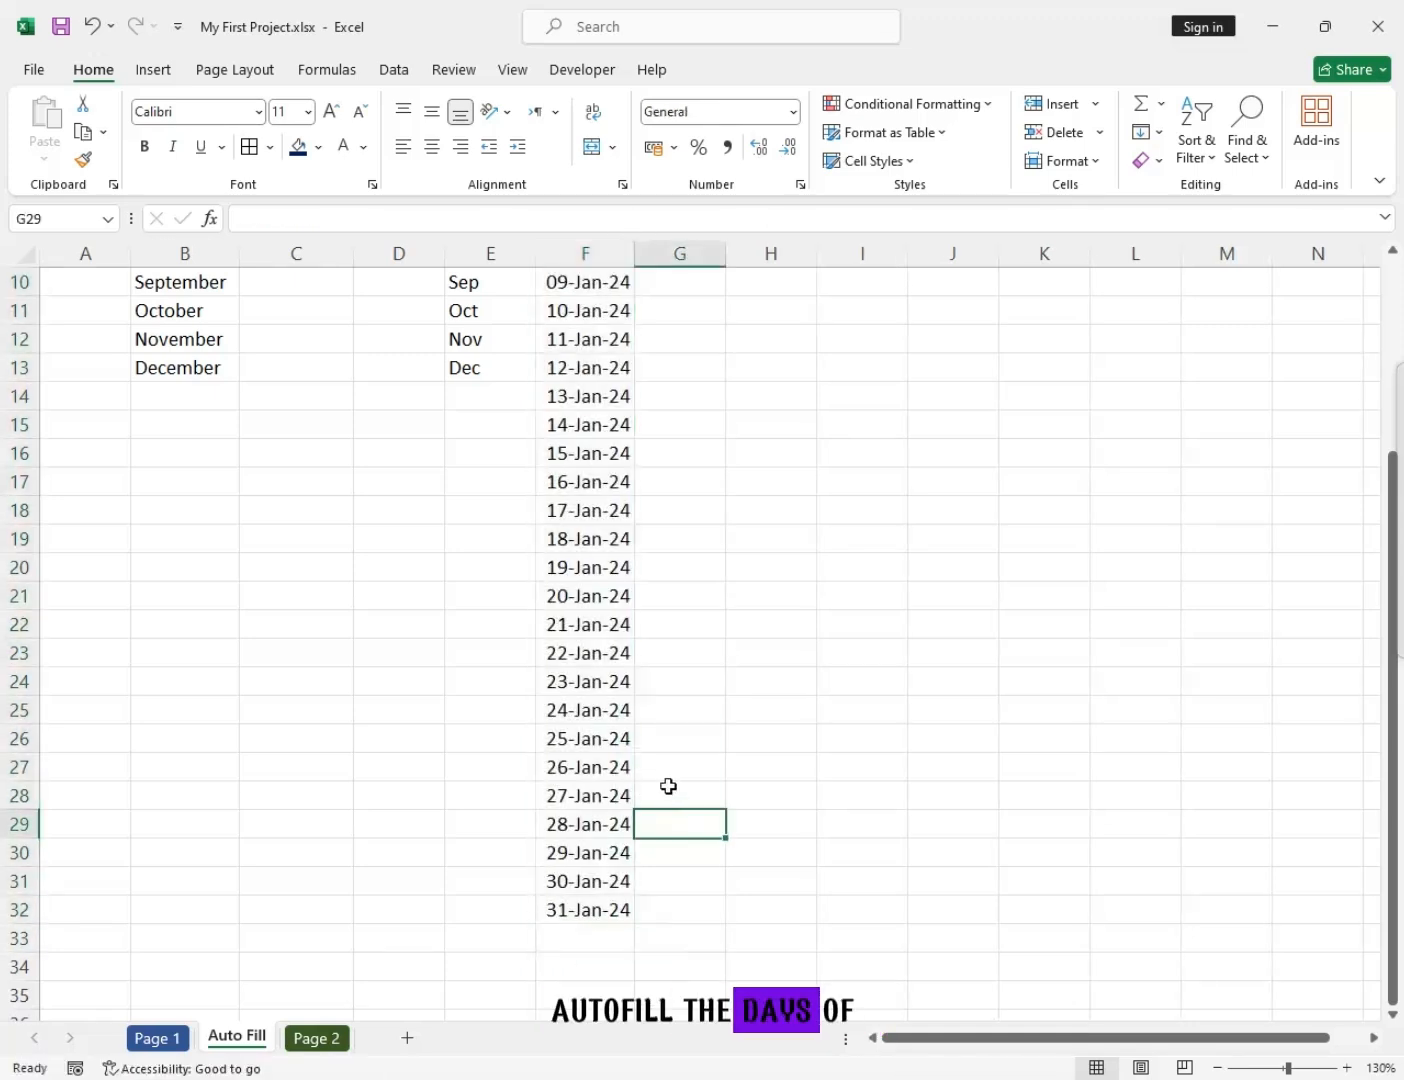
{"action": "scroll", "coordinate": [667, 786], "scroll_direction": "up", "scroll_amount": 3}
{"action": "left_click", "coordinate": [688, 313]}
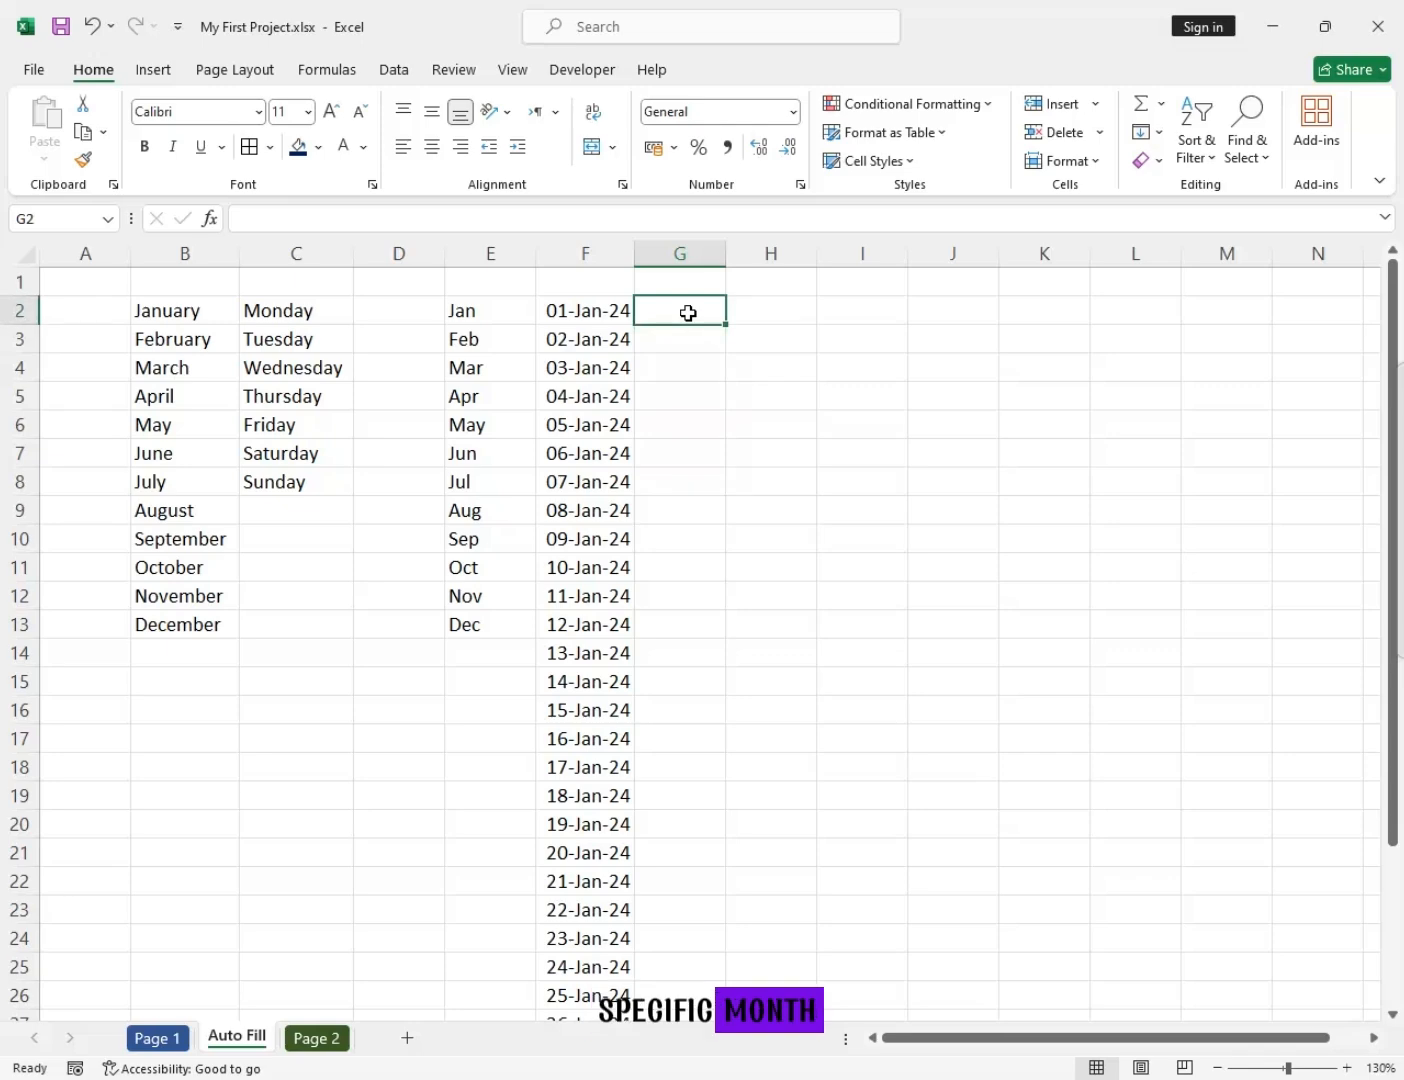
Enter "Monday" in G2 and autofill the weekdays down to G32 alongside the dates.
{"action": "type", "text": "Monda"}
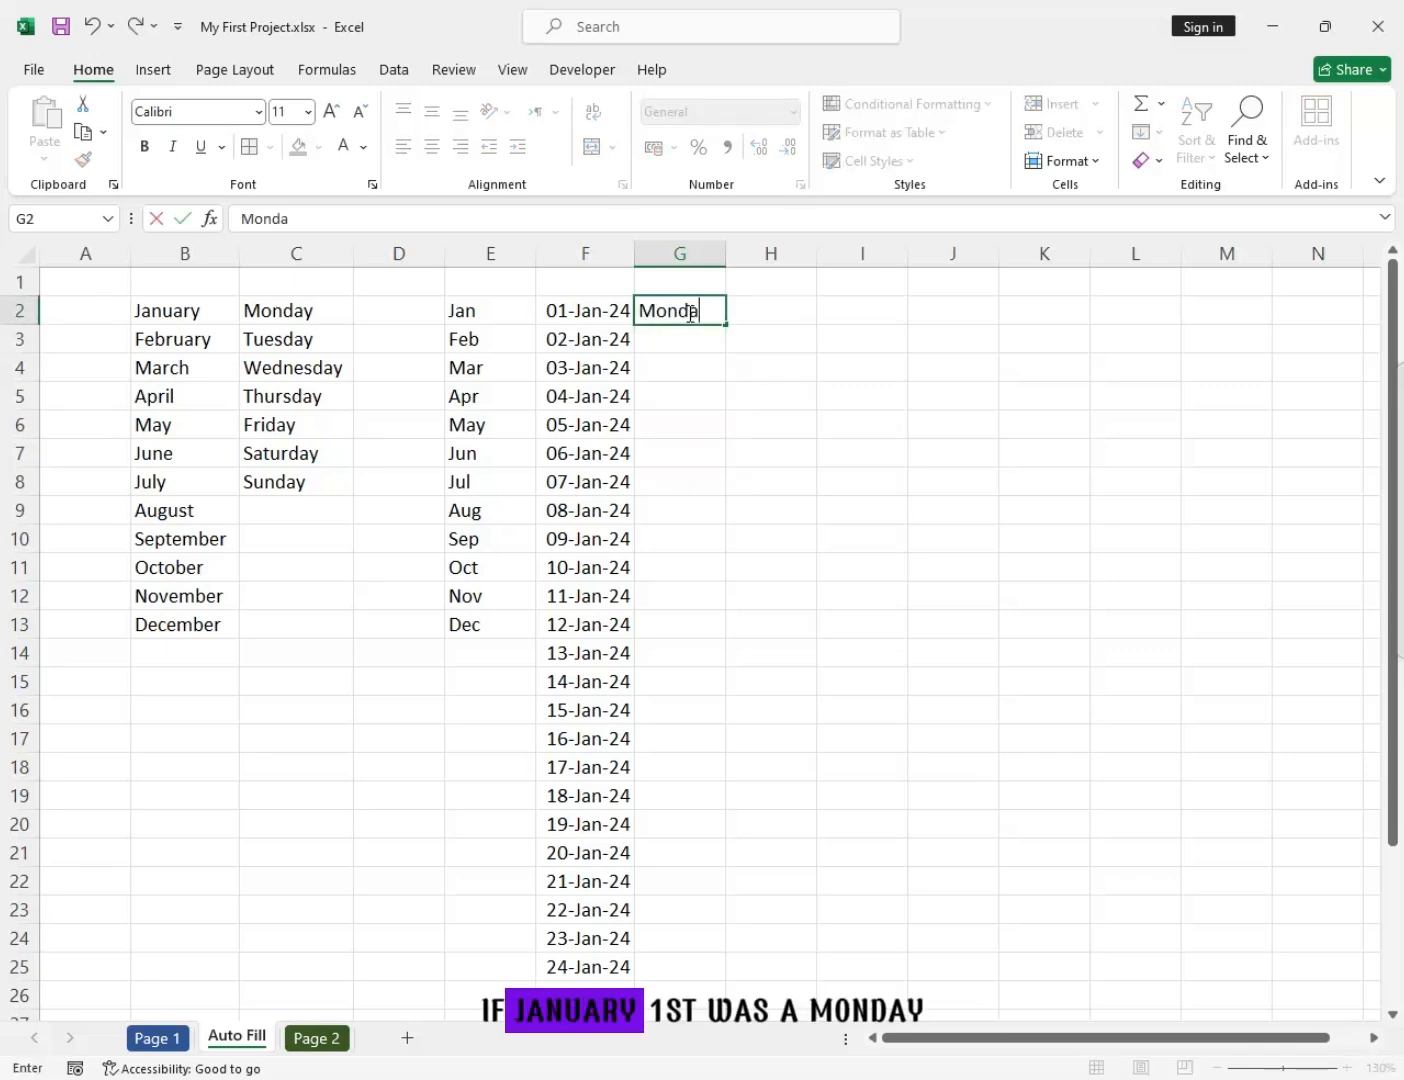
{"action": "type", "text": "y"}
{"action": "key", "text": "Return"}
{"action": "left_click", "coordinate": [689, 312]}
{"action": "left_click_drag", "start_coordinate": [727, 324], "coordinate": [758, 439]}
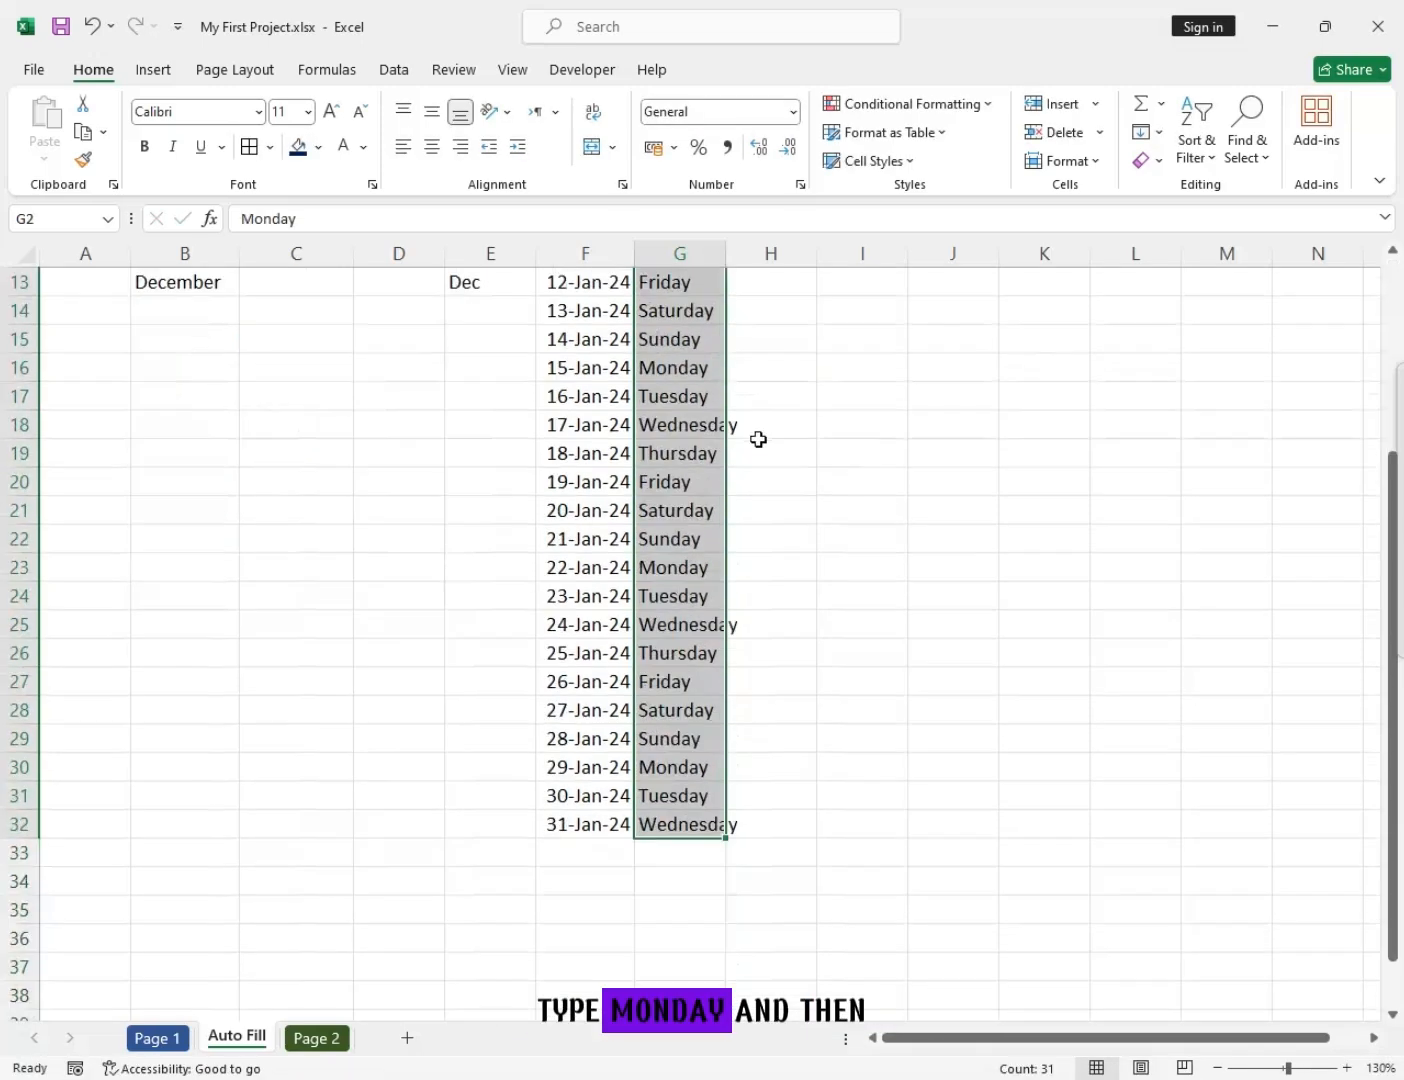
Try to retype the weekday in G2 as "Mon".
{"action": "scroll", "coordinate": [668, 911], "scroll_direction": "up", "scroll_amount": 4}
{"action": "type", "text": "Monday"}
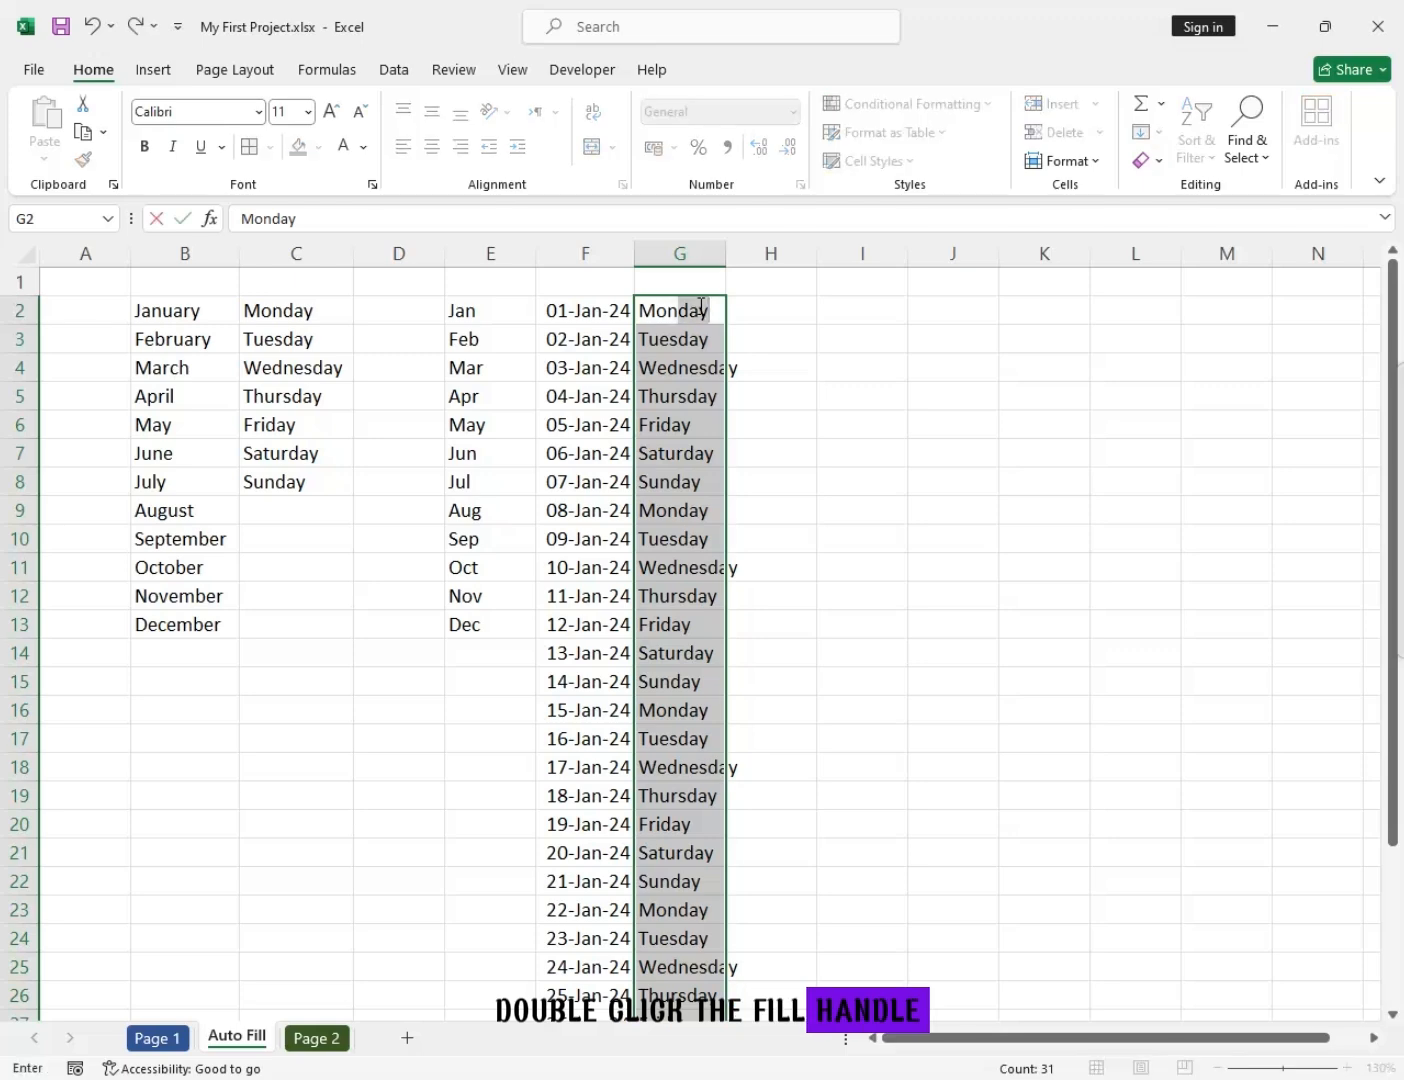
{"action": "key", "text": "Return"}
{"action": "left_click", "coordinate": [698, 308]}
{"action": "key", "text": "Return"}
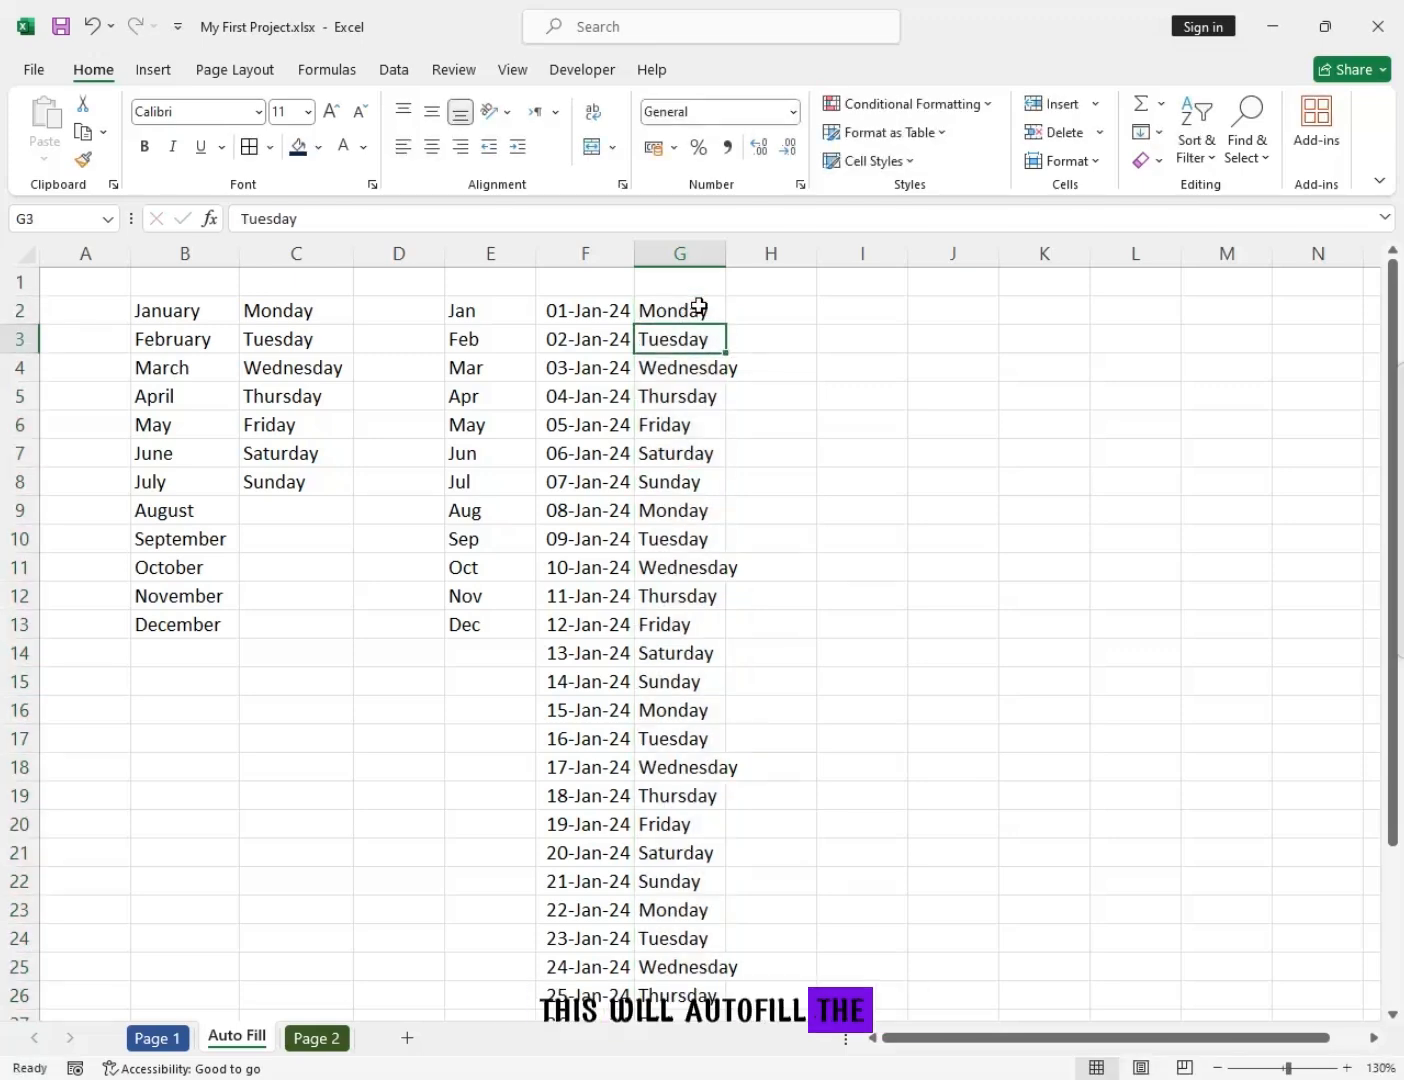
Shorten the entry in G2 to "Mon" and autofill the abbreviated weekdays down column G alongside the dates.
{"action": "double_click", "coordinate": [700, 310]}
{"action": "left_click_drag", "start_coordinate": [715, 311], "coordinate": [682, 311]}
{"action": "key", "text": "BackSpace"}
{"action": "key", "text": "Return"}
{"action": "left_click", "coordinate": [711, 313]}
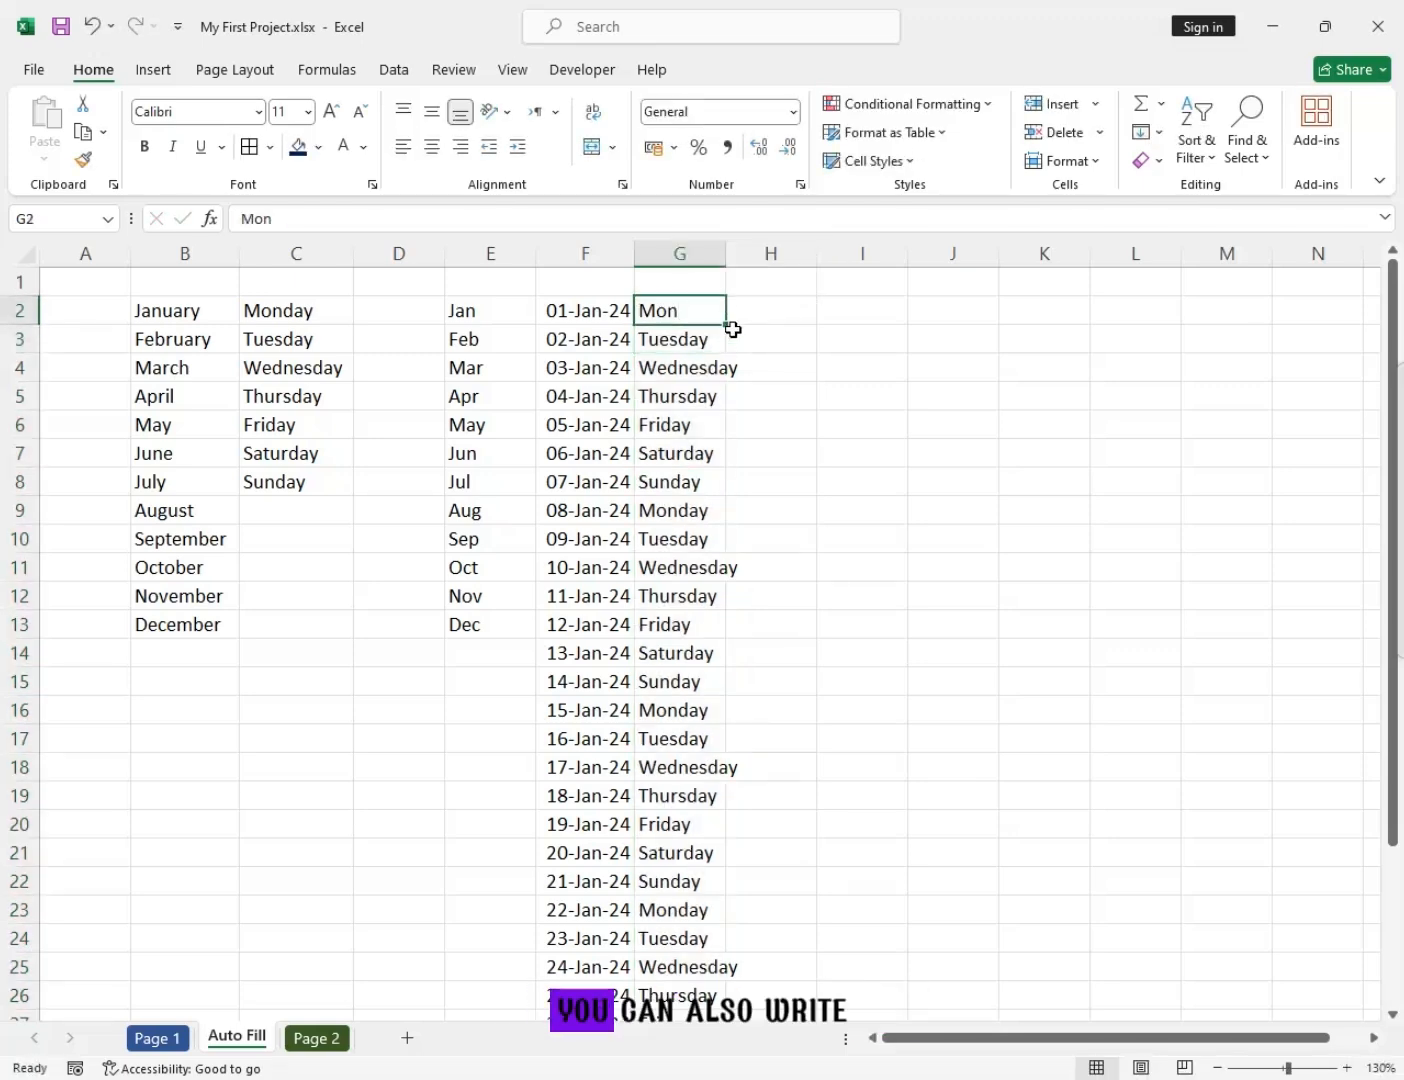
{"action": "double_click", "coordinate": [726, 325]}
{"action": "scroll", "coordinate": [690, 377], "scroll_direction": "down", "scroll_amount": 3}
{"action": "scroll", "coordinate": [718, 462], "scroll_direction": "up", "scroll_amount": 3}
Enter the number 1 in H2 and reselect that cell.
{"action": "left_click", "coordinate": [796, 321]}
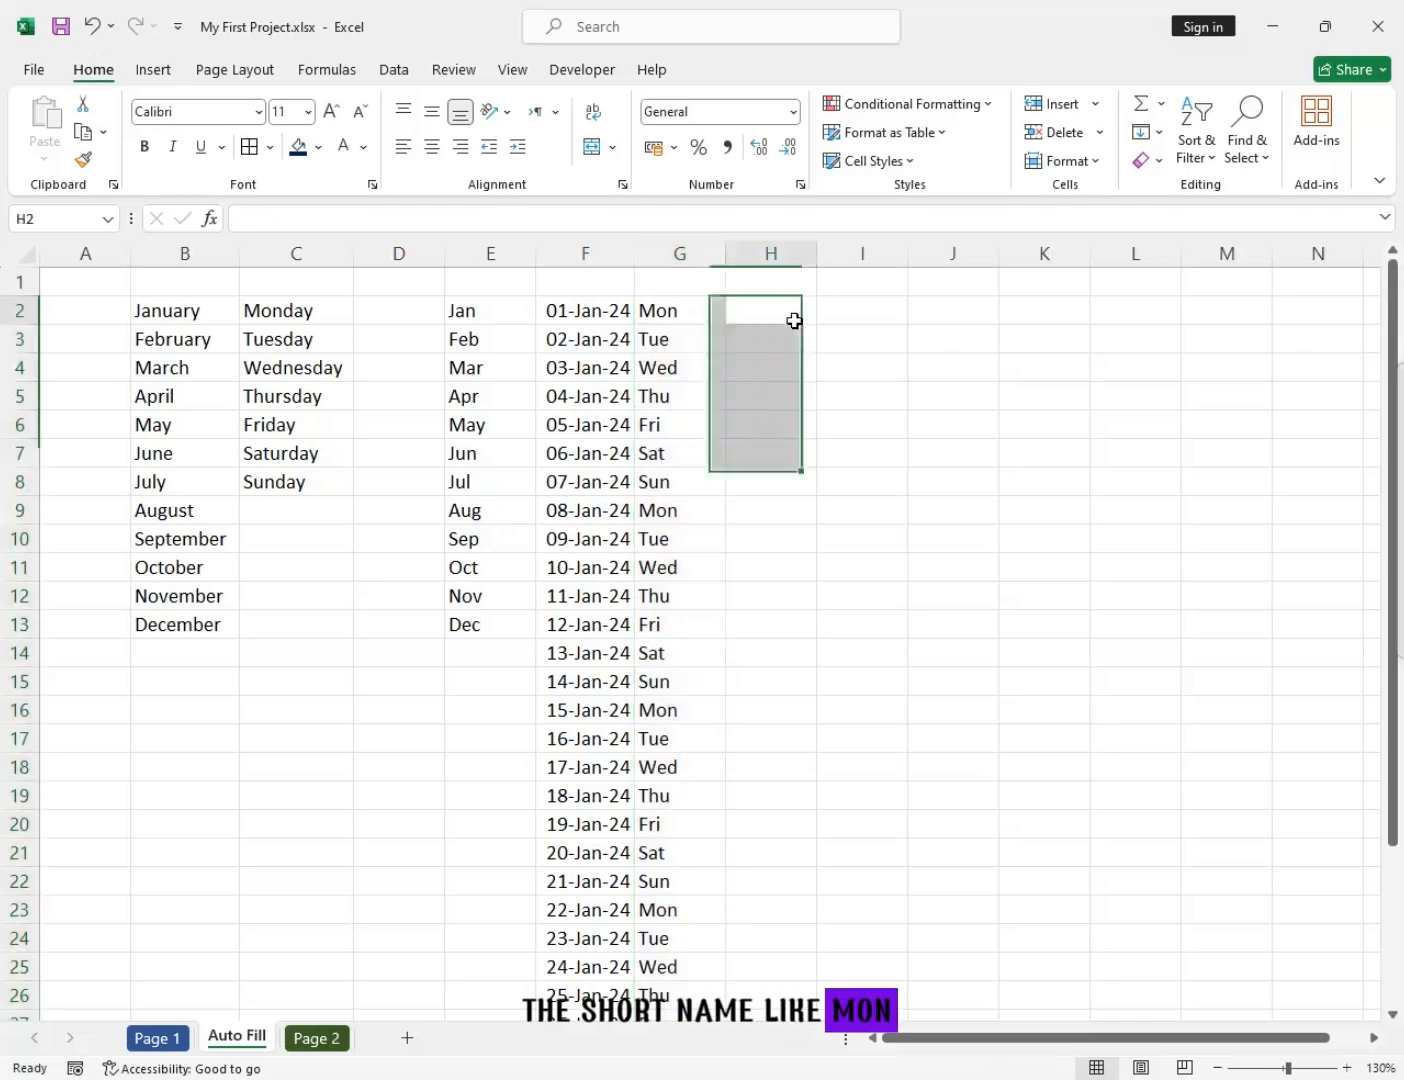
{"action": "scroll", "coordinate": [690, 320], "scroll_direction": "down", "scroll_amount": 1}
{"action": "scroll", "coordinate": [574, 358], "scroll_direction": "up", "scroll_amount": 1}
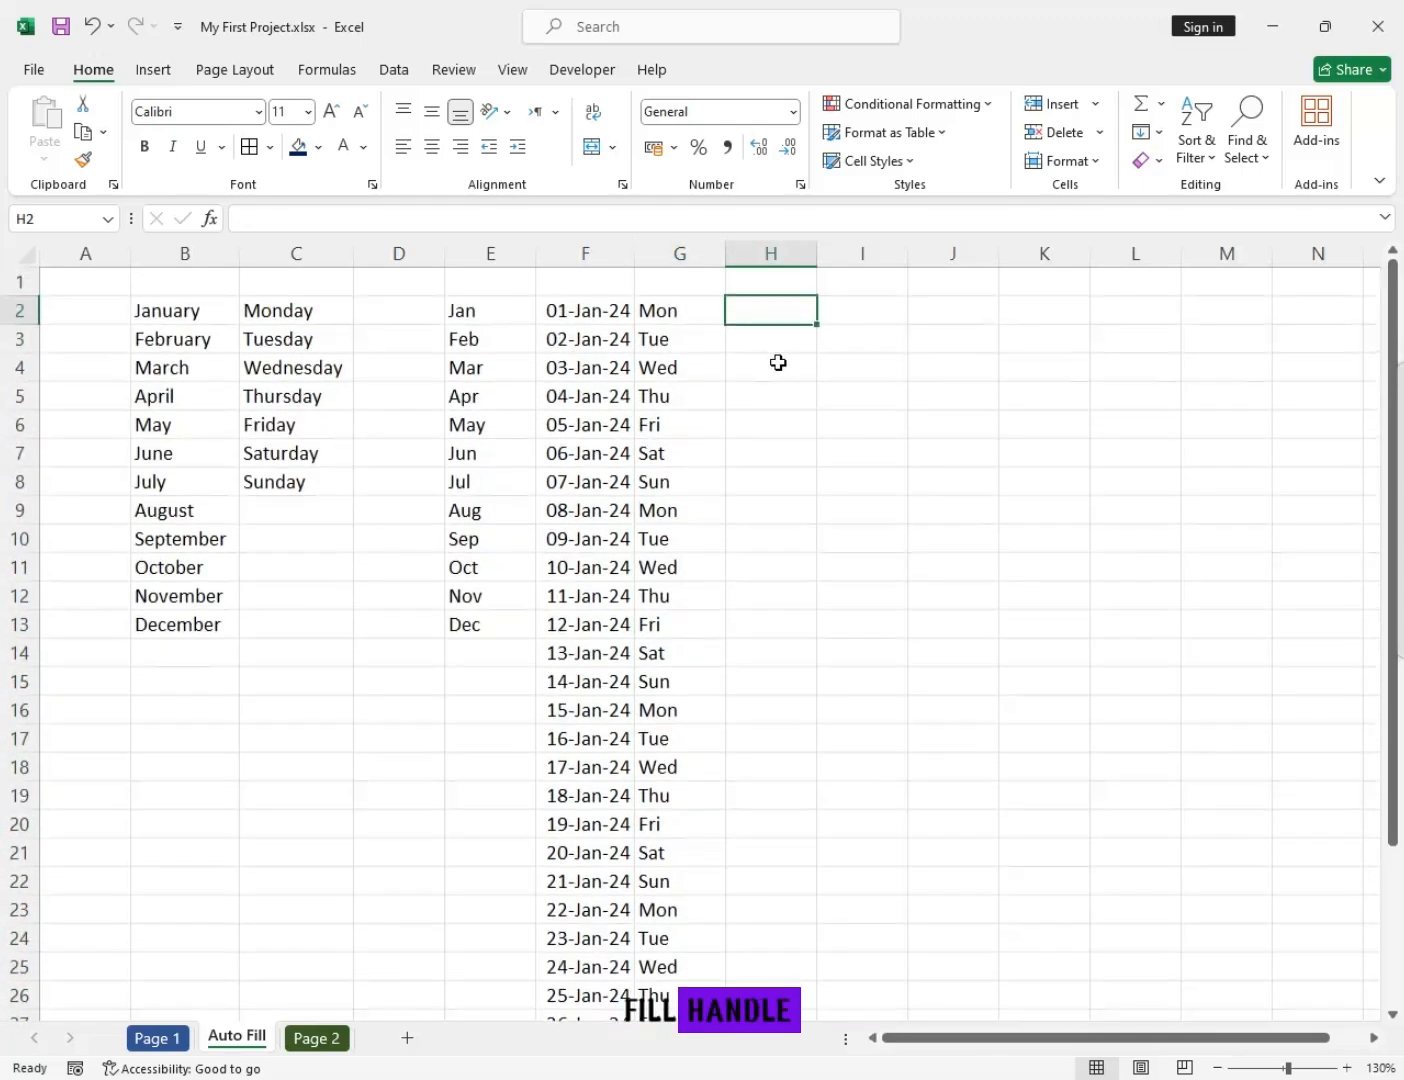
{"action": "type", "text": "1"}
{"action": "key", "text": "Return"}
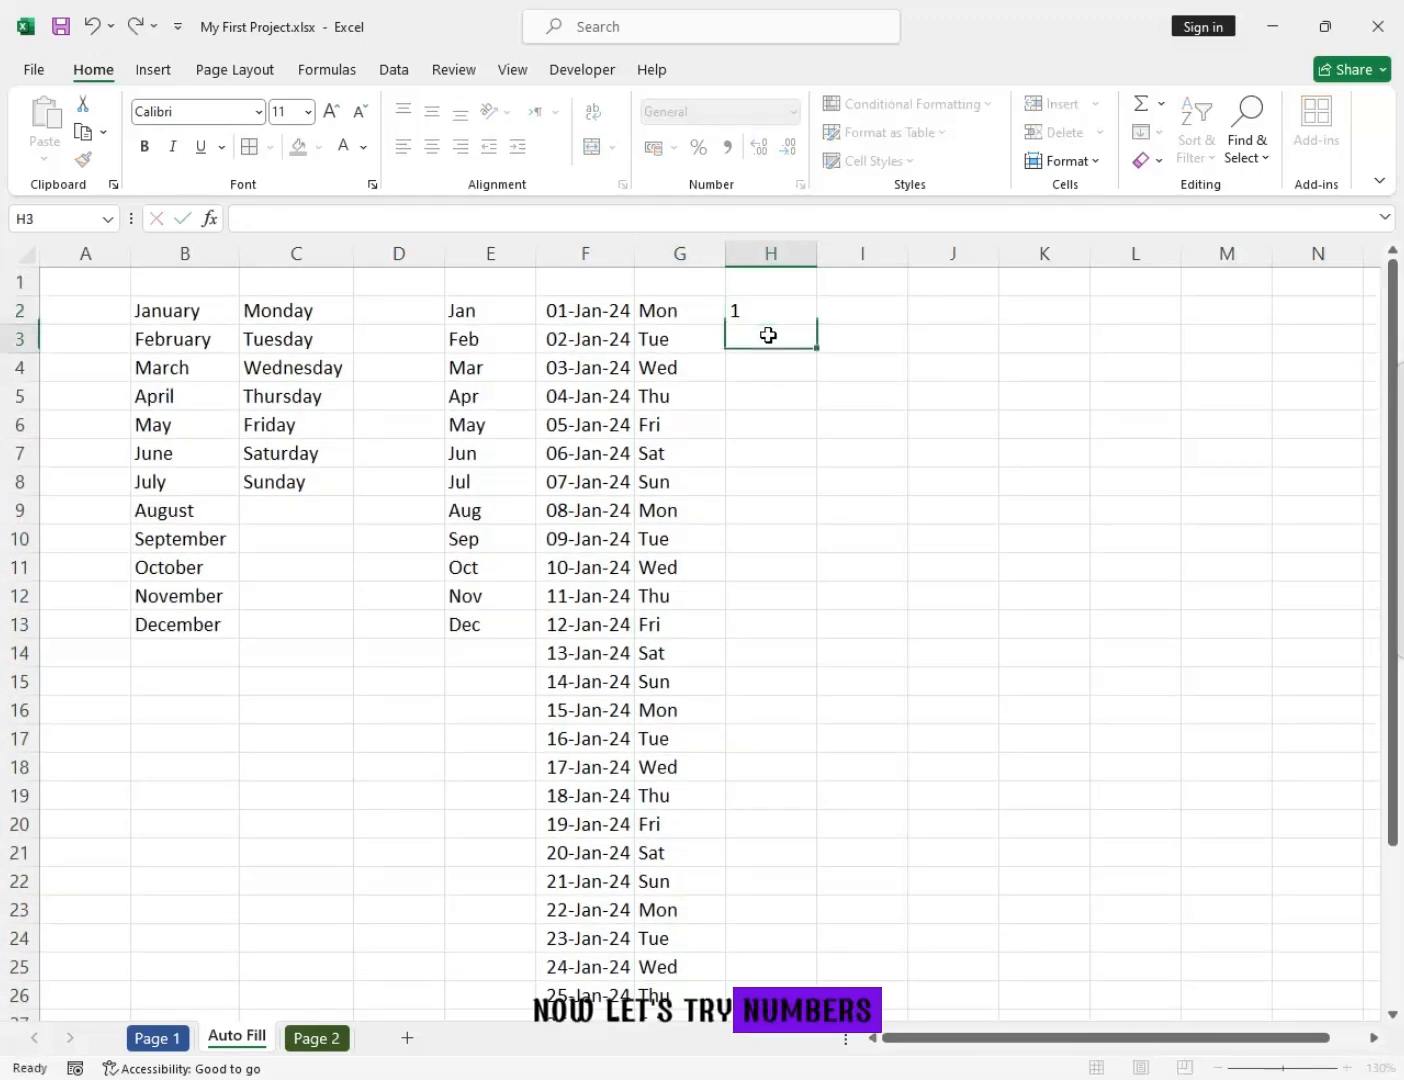
{"action": "left_click", "coordinate": [807, 318]}
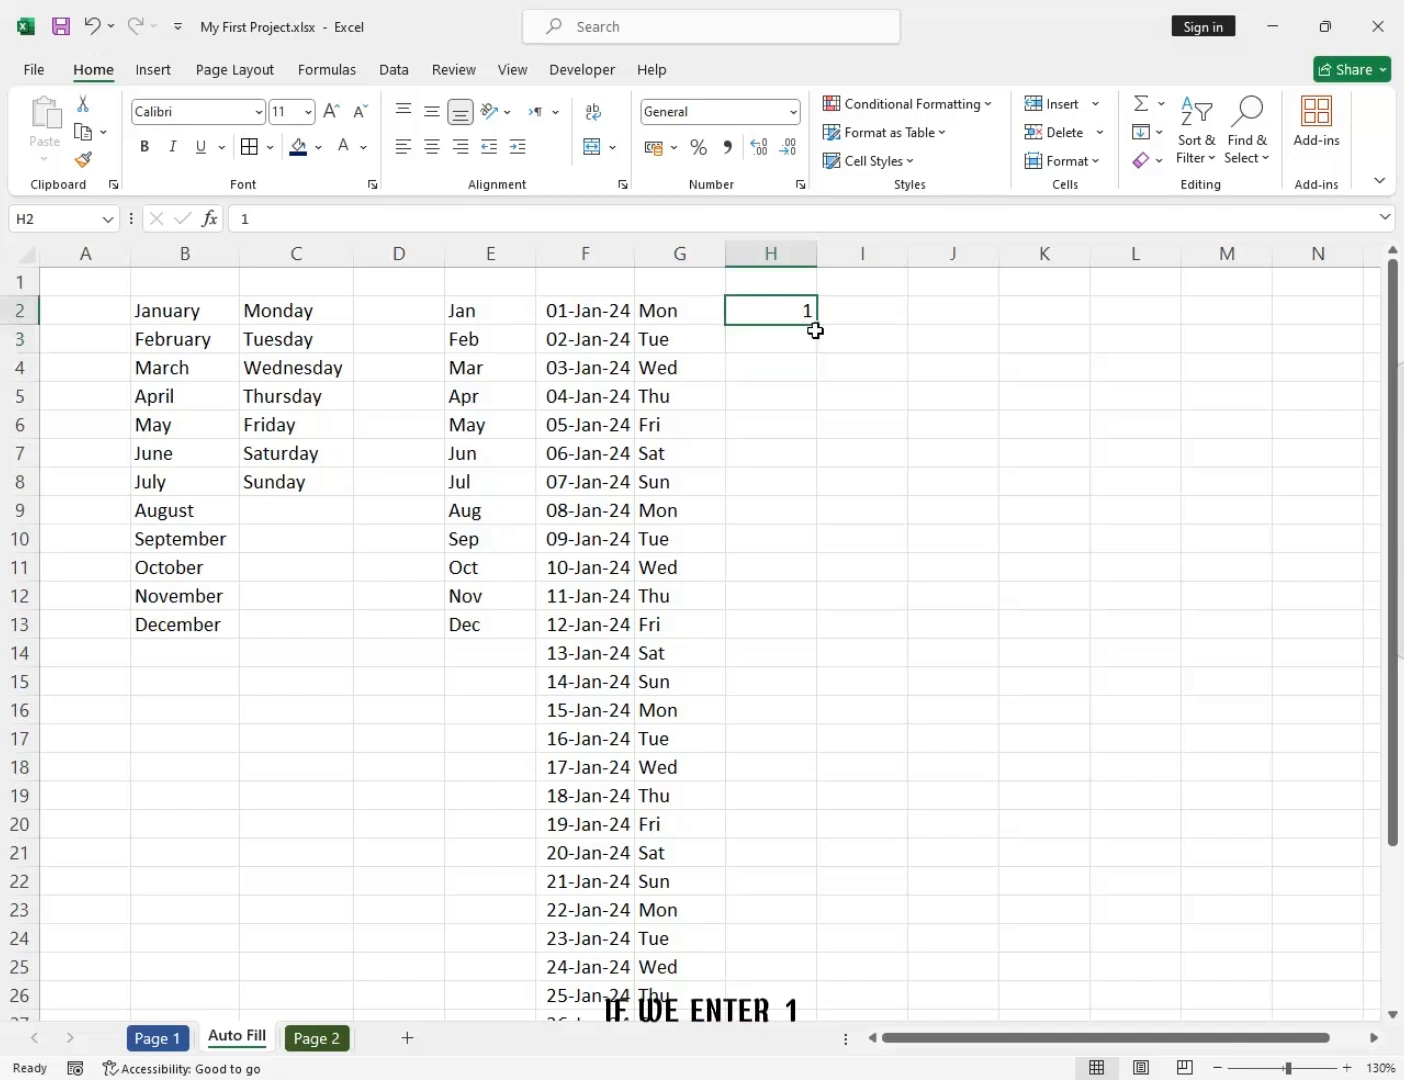
Fill the 1 in H2 down to H13, and enter 1 in I2 and 2 in I3.
{"action": "left_click_drag", "start_coordinate": [815, 330], "coordinate": [827, 632]}
{"action": "left_click", "coordinate": [840, 319]}
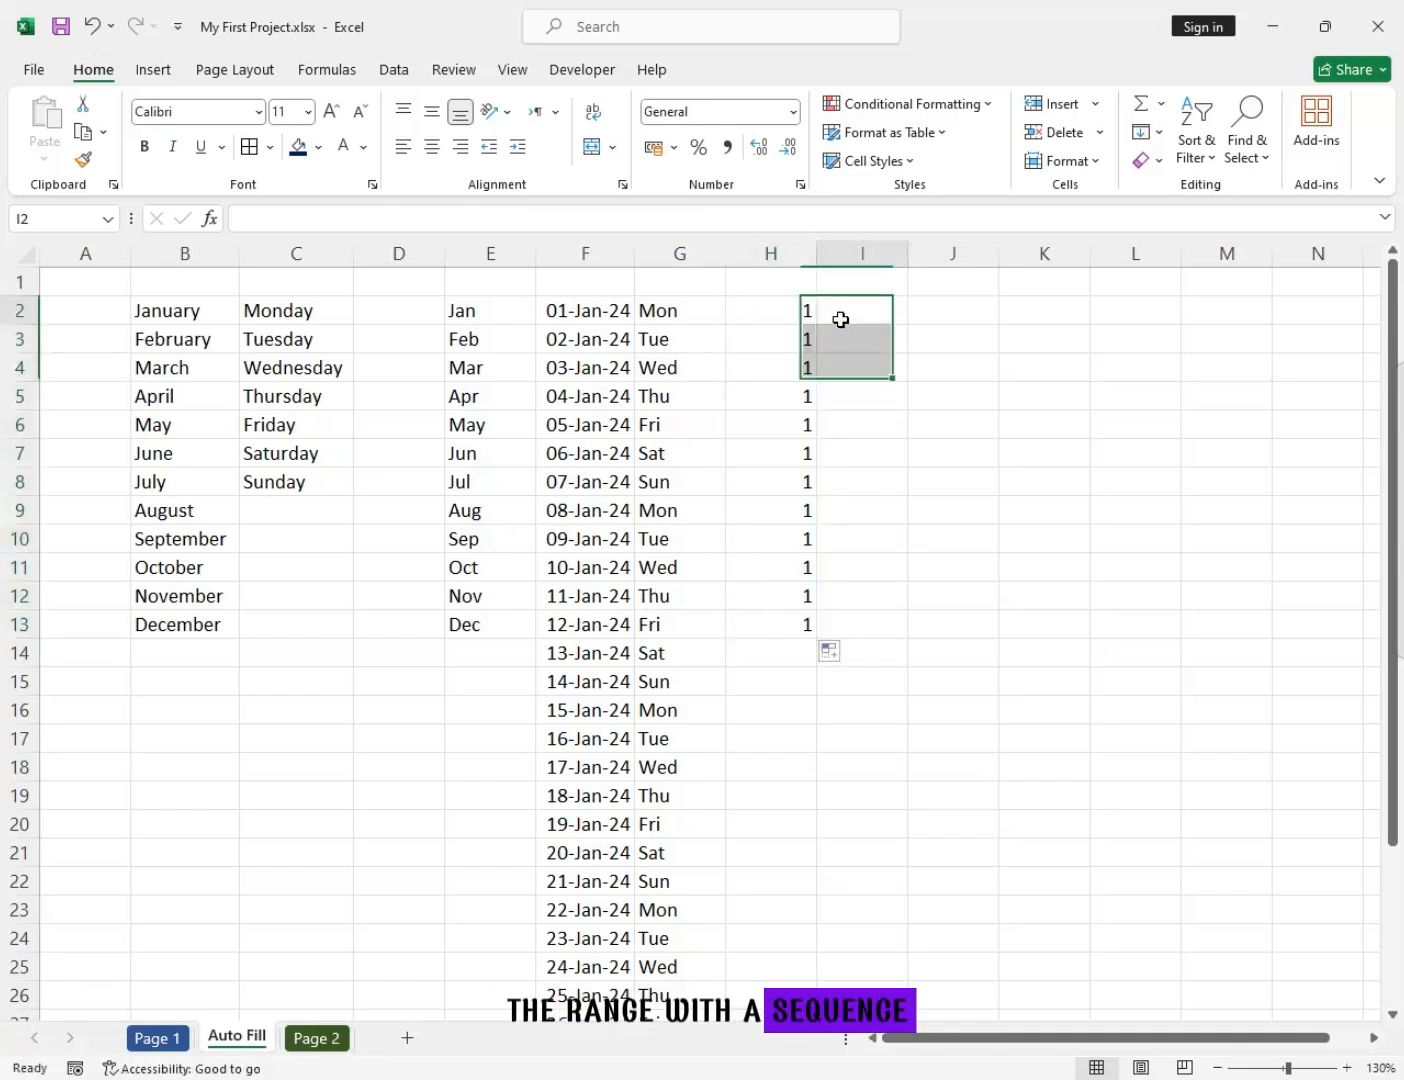
{"action": "type", "text": "1"}
{"action": "key", "text": "Return"}
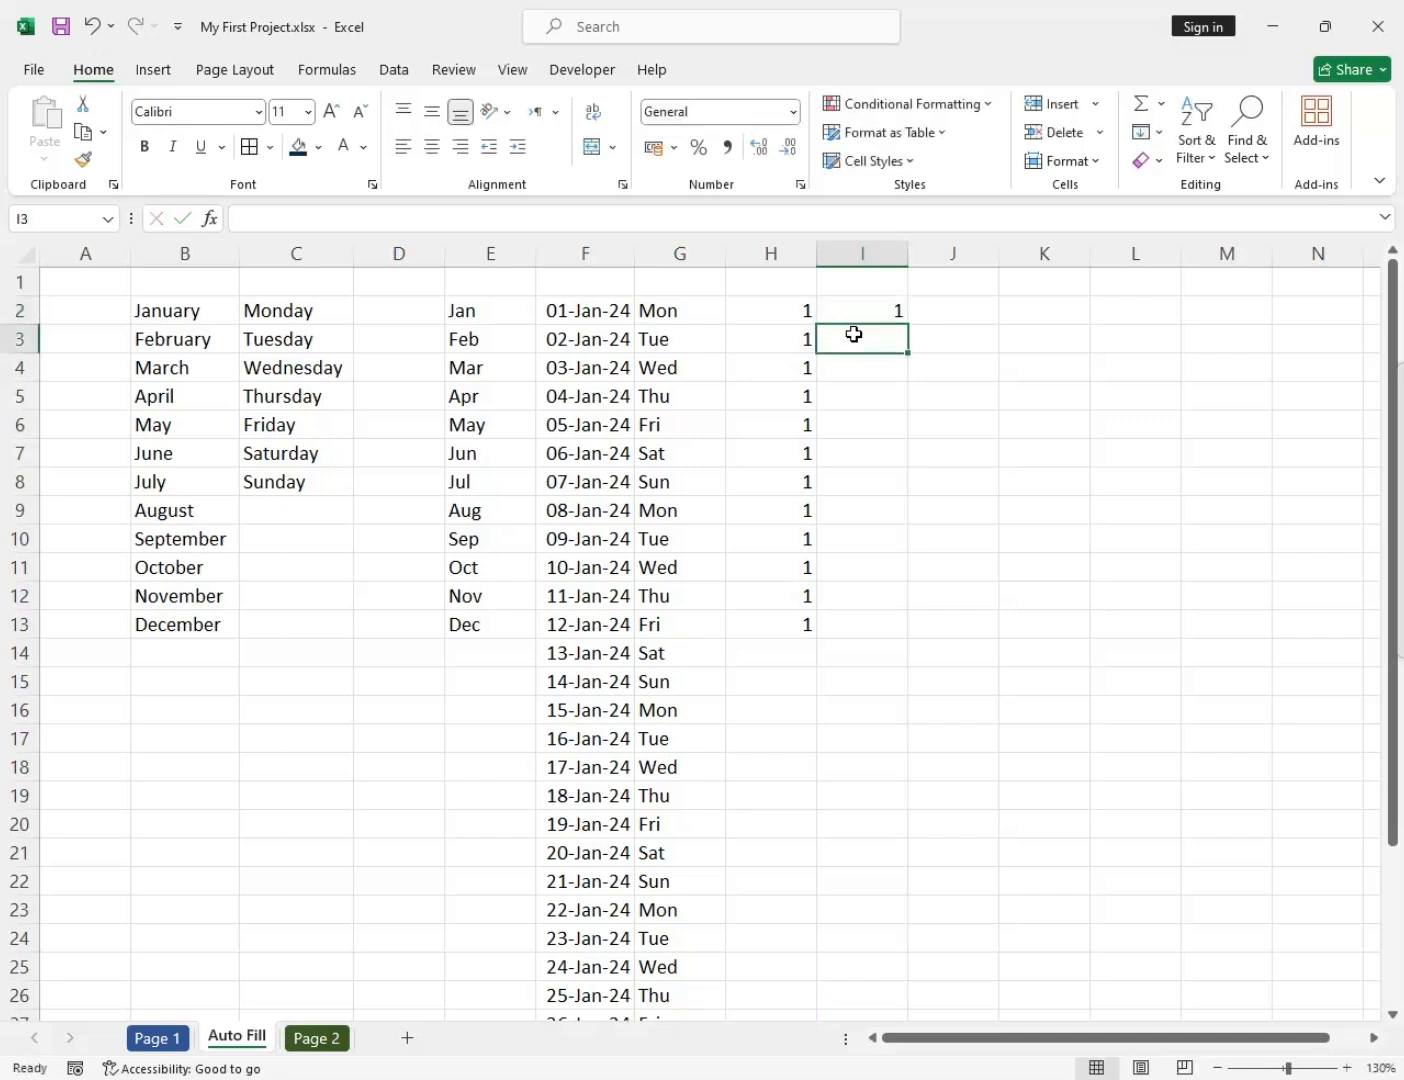
{"action": "type", "text": "2"}
{"action": "left_click", "coordinate": [861, 386]}
Extend the number series in I2:I3 down to I32 with AutoFill.
{"action": "left_click_drag", "start_coordinate": [884, 312], "coordinate": [888, 342]}
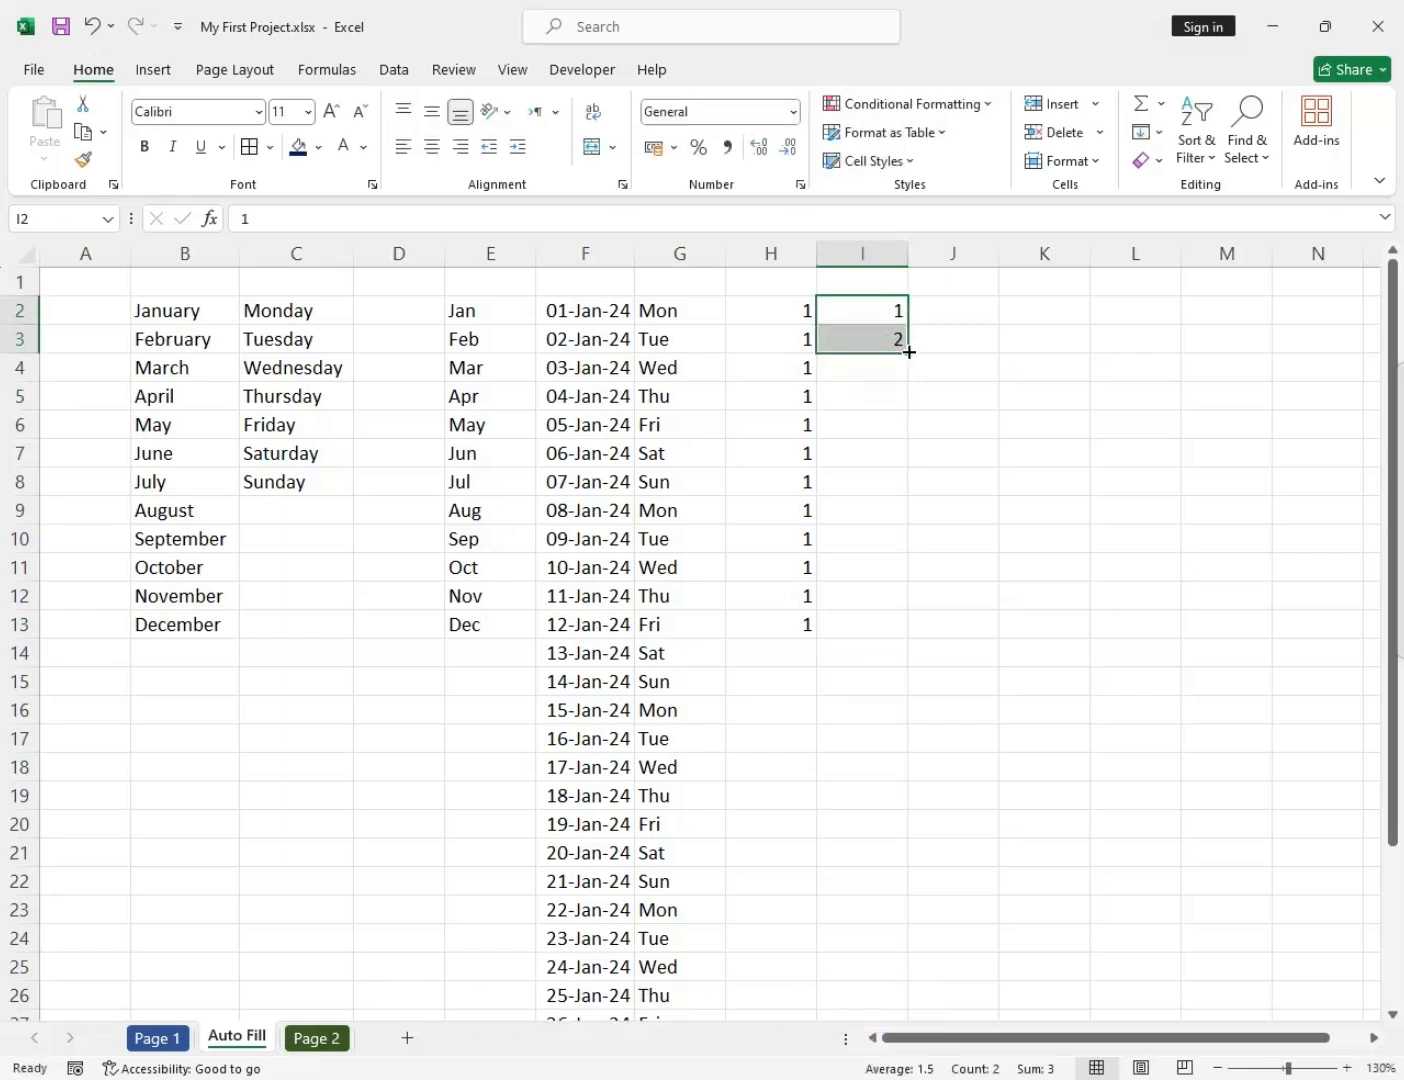
{"action": "left_click", "coordinate": [905, 350]}
{"action": "left_click_drag", "start_coordinate": [908, 354], "coordinate": [906, 870]}
{"action": "scroll", "coordinate": [867, 412], "scroll_direction": "down", "scroll_amount": 2}
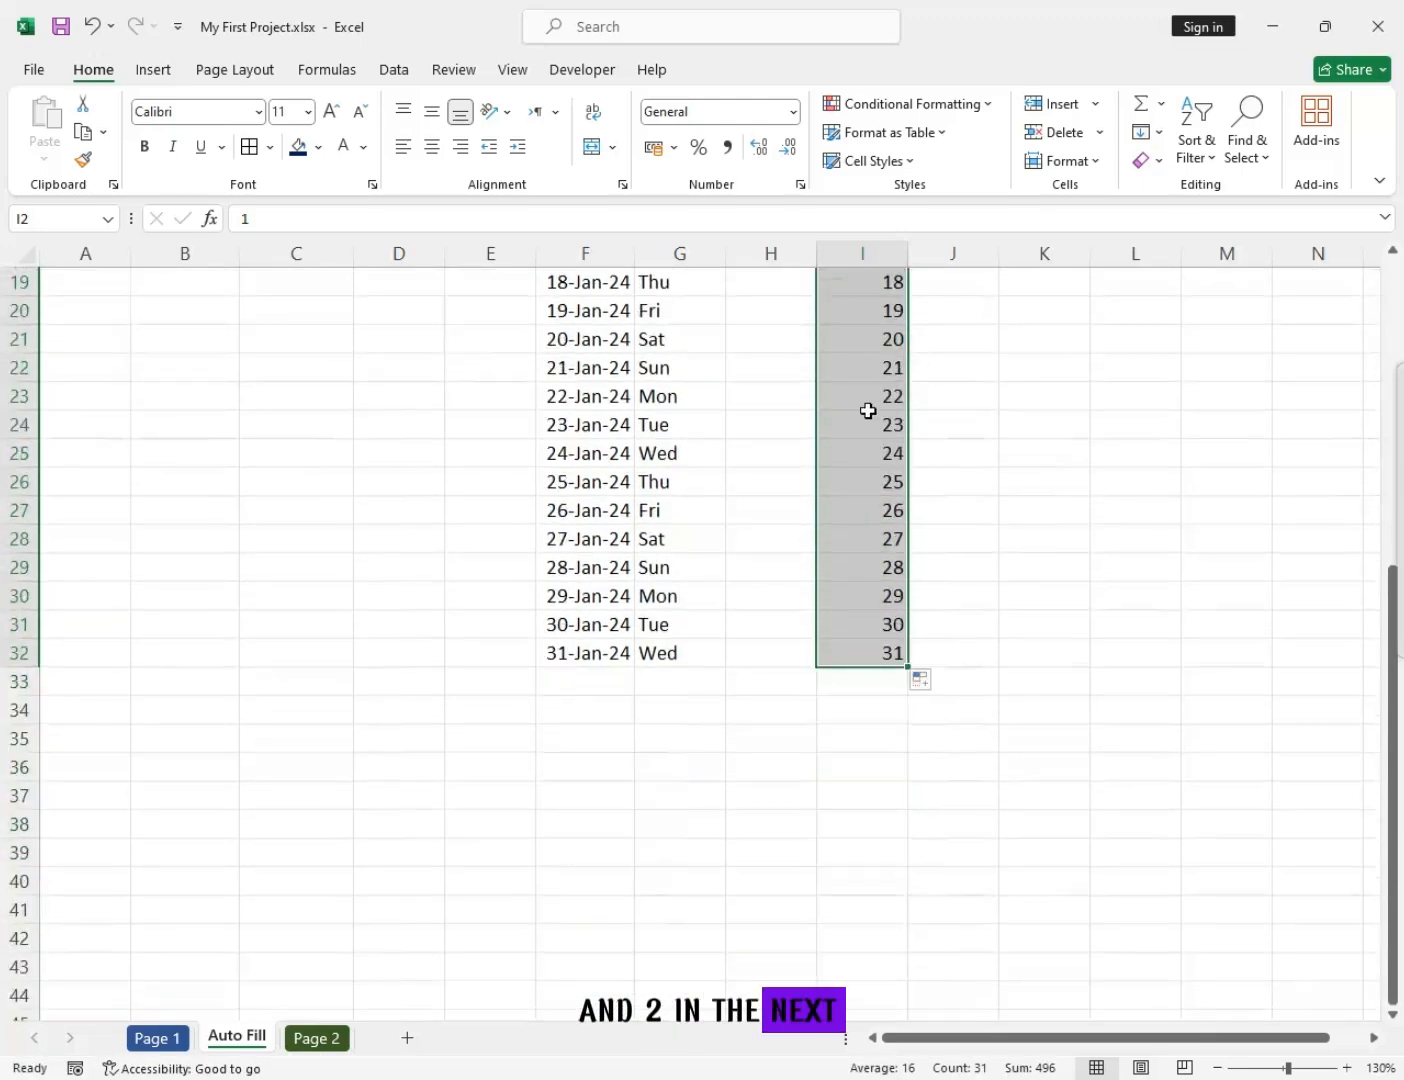
{"action": "scroll", "coordinate": [865, 497], "scroll_direction": "up", "scroll_amount": 6}
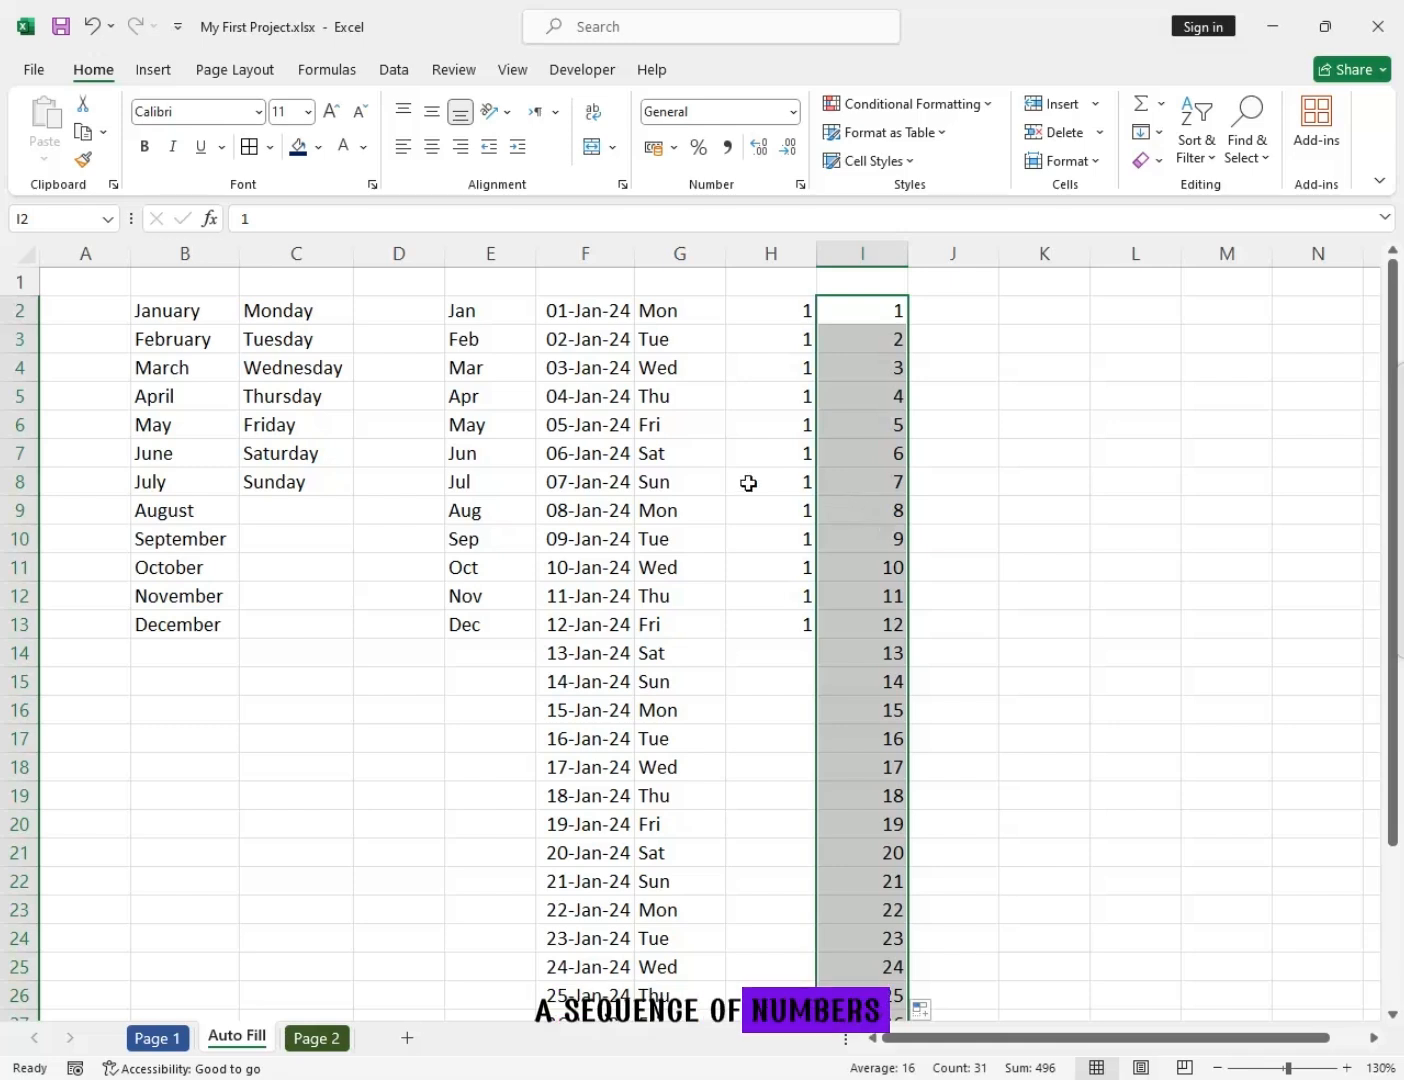
Select J2 and open the custom lists editor from the General section of the advanced Excel options.
{"action": "left_click", "coordinate": [957, 314]}
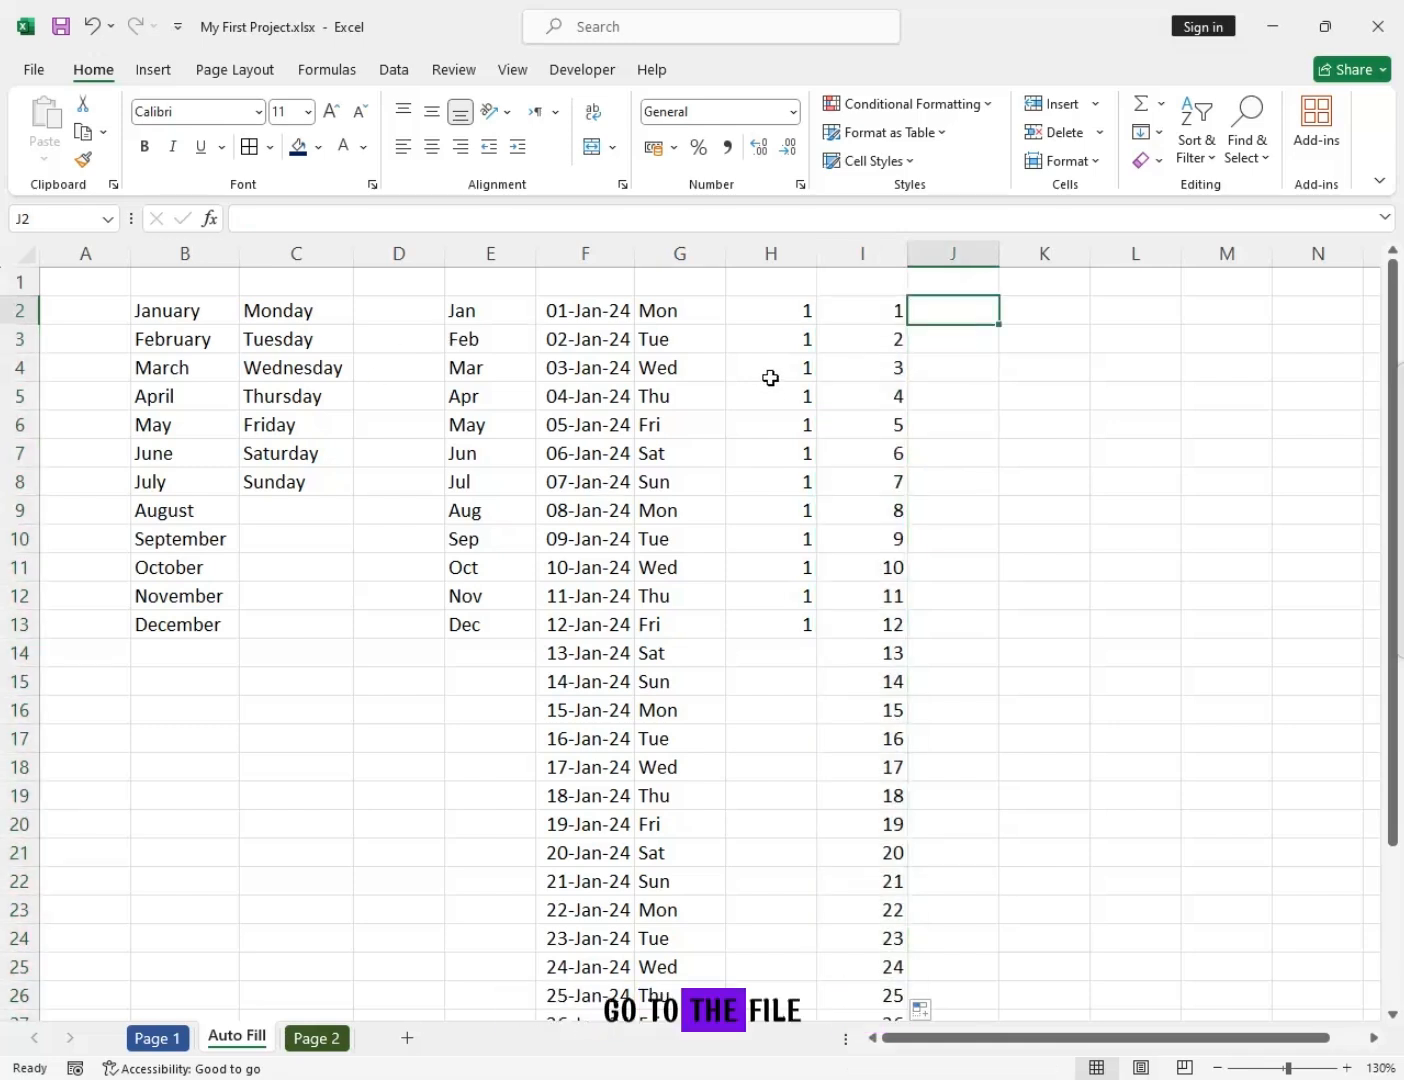
{"action": "left_click", "coordinate": [34, 69]}
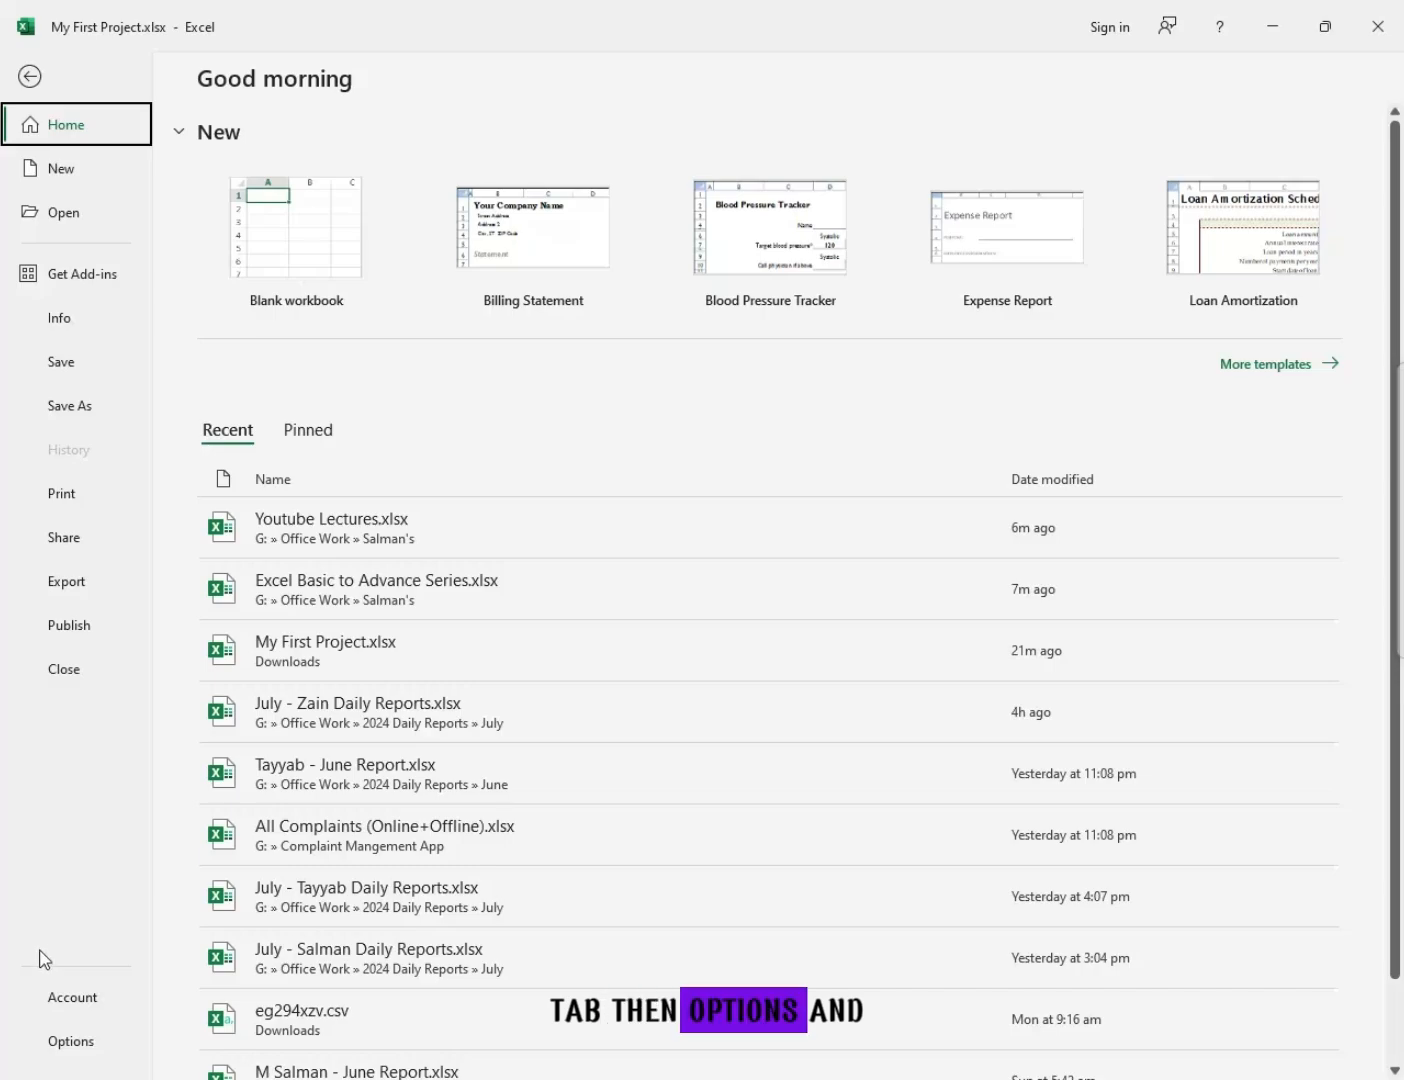
{"action": "left_click", "coordinate": [75, 1045]}
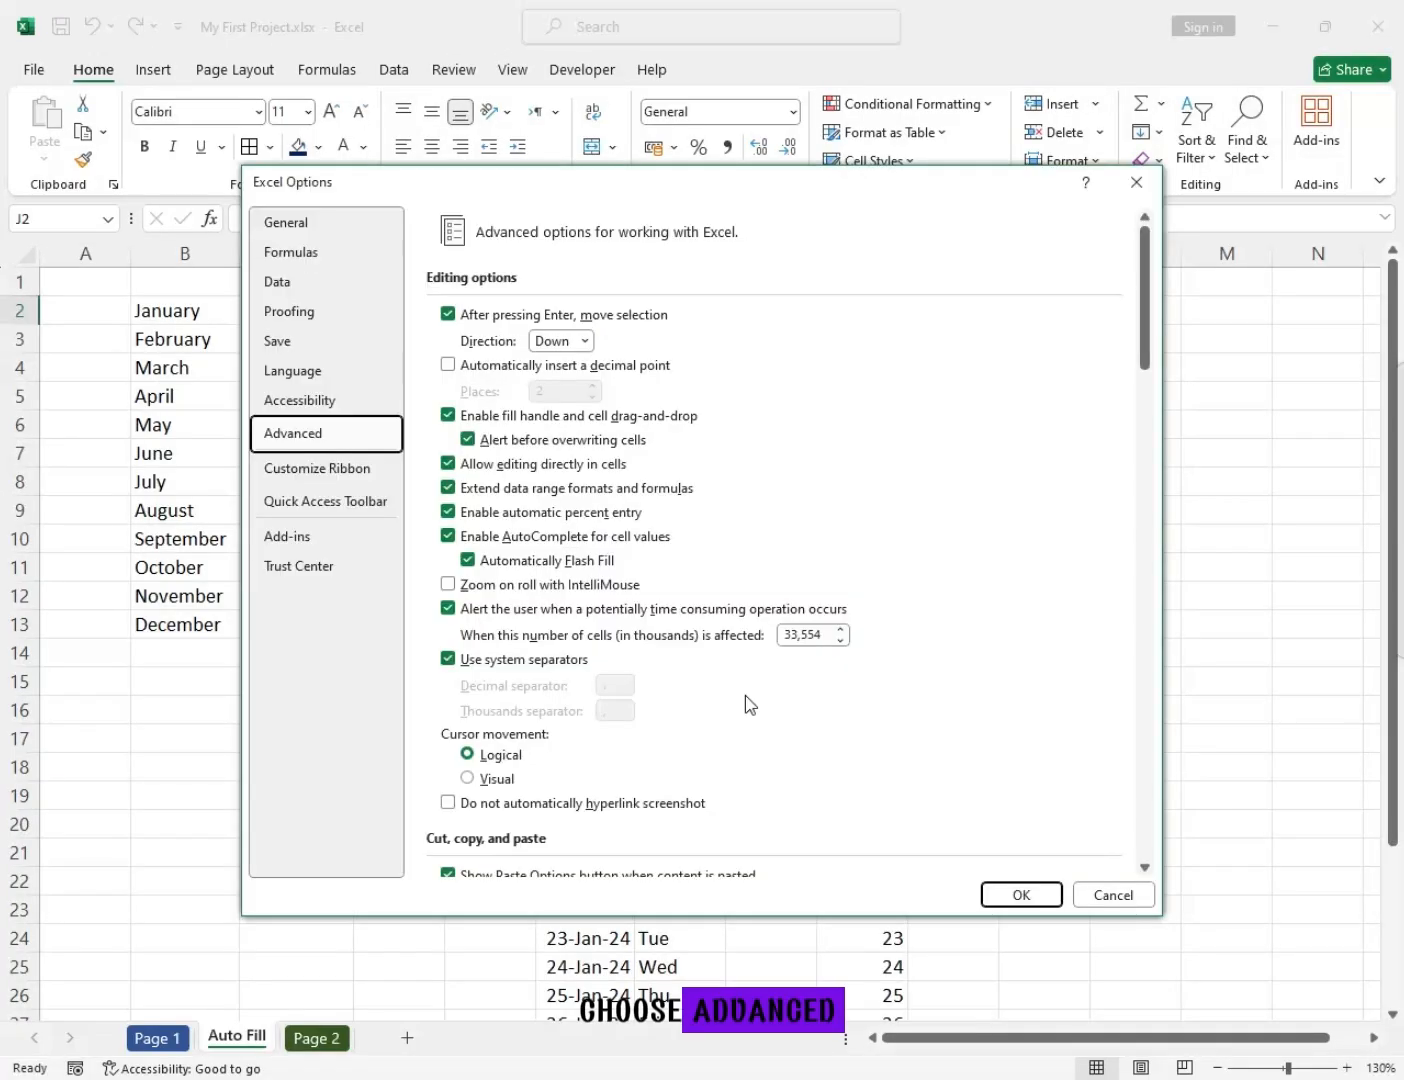
{"action": "scroll", "coordinate": [738, 680], "scroll_direction": "down", "scroll_amount": 8}
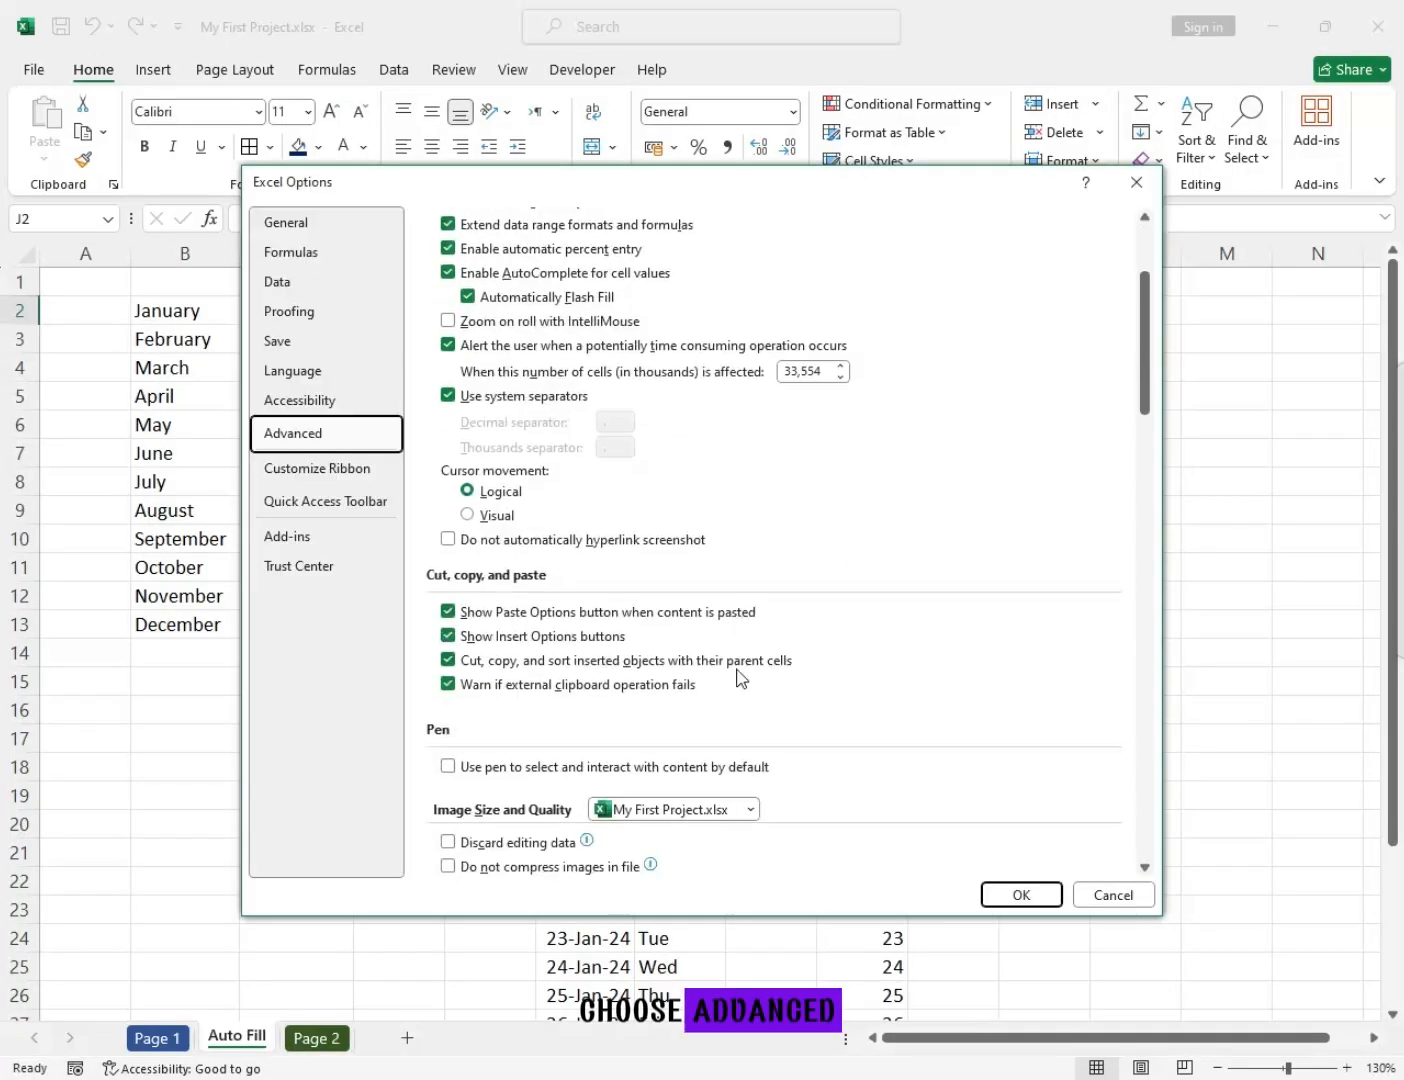
{"action": "scroll", "coordinate": [738, 667], "scroll_direction": "down", "scroll_amount": 15}
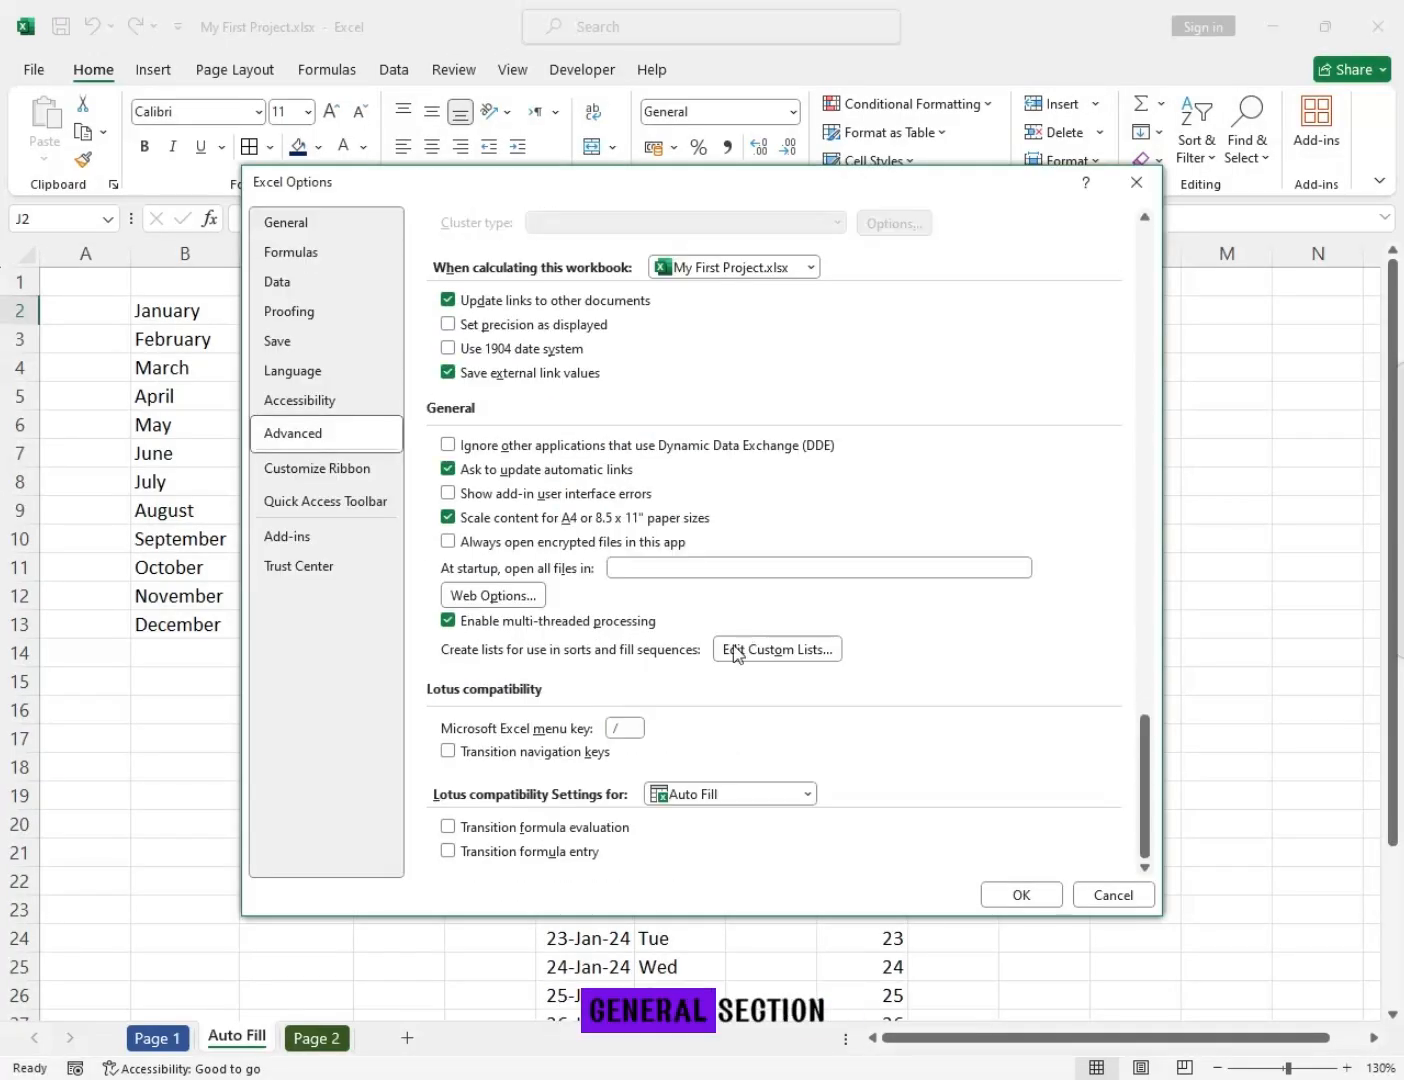
{"action": "left_click", "coordinate": [731, 652]}
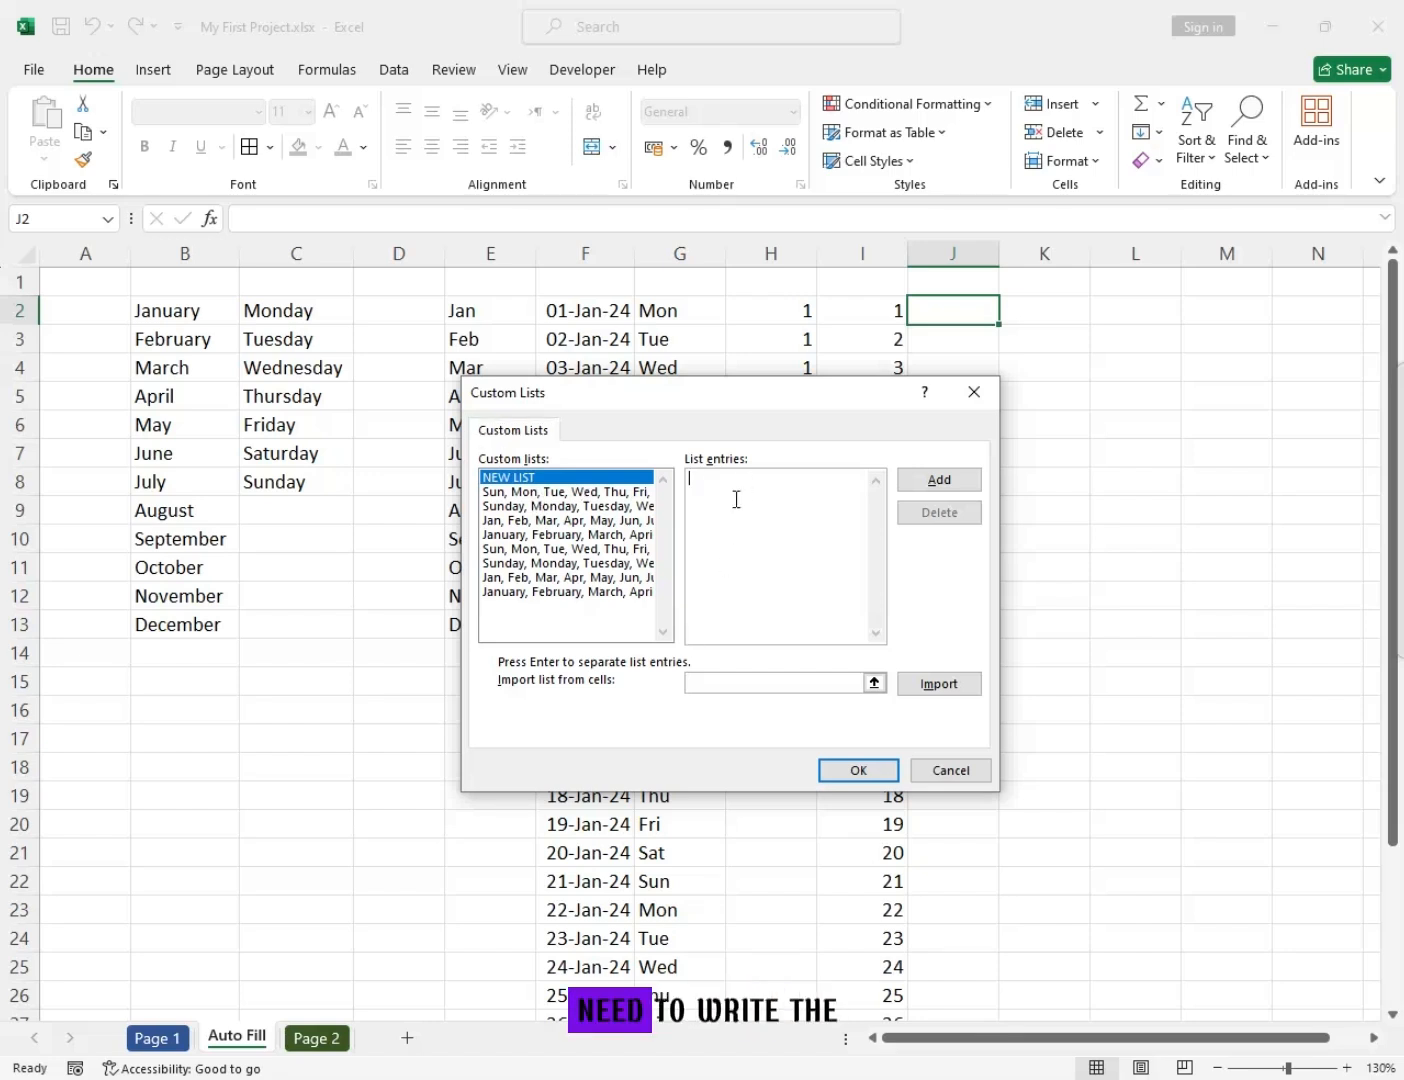
Add a custom list with the entries Sales-Office, Sales-Shop1, Sales-Shop2 and Sales-Shop3, and accept the options.
{"action": "type", "text": "Office"}
{"action": "key", "text": "Return"}
{"action": "type", "text": "Sales-"}
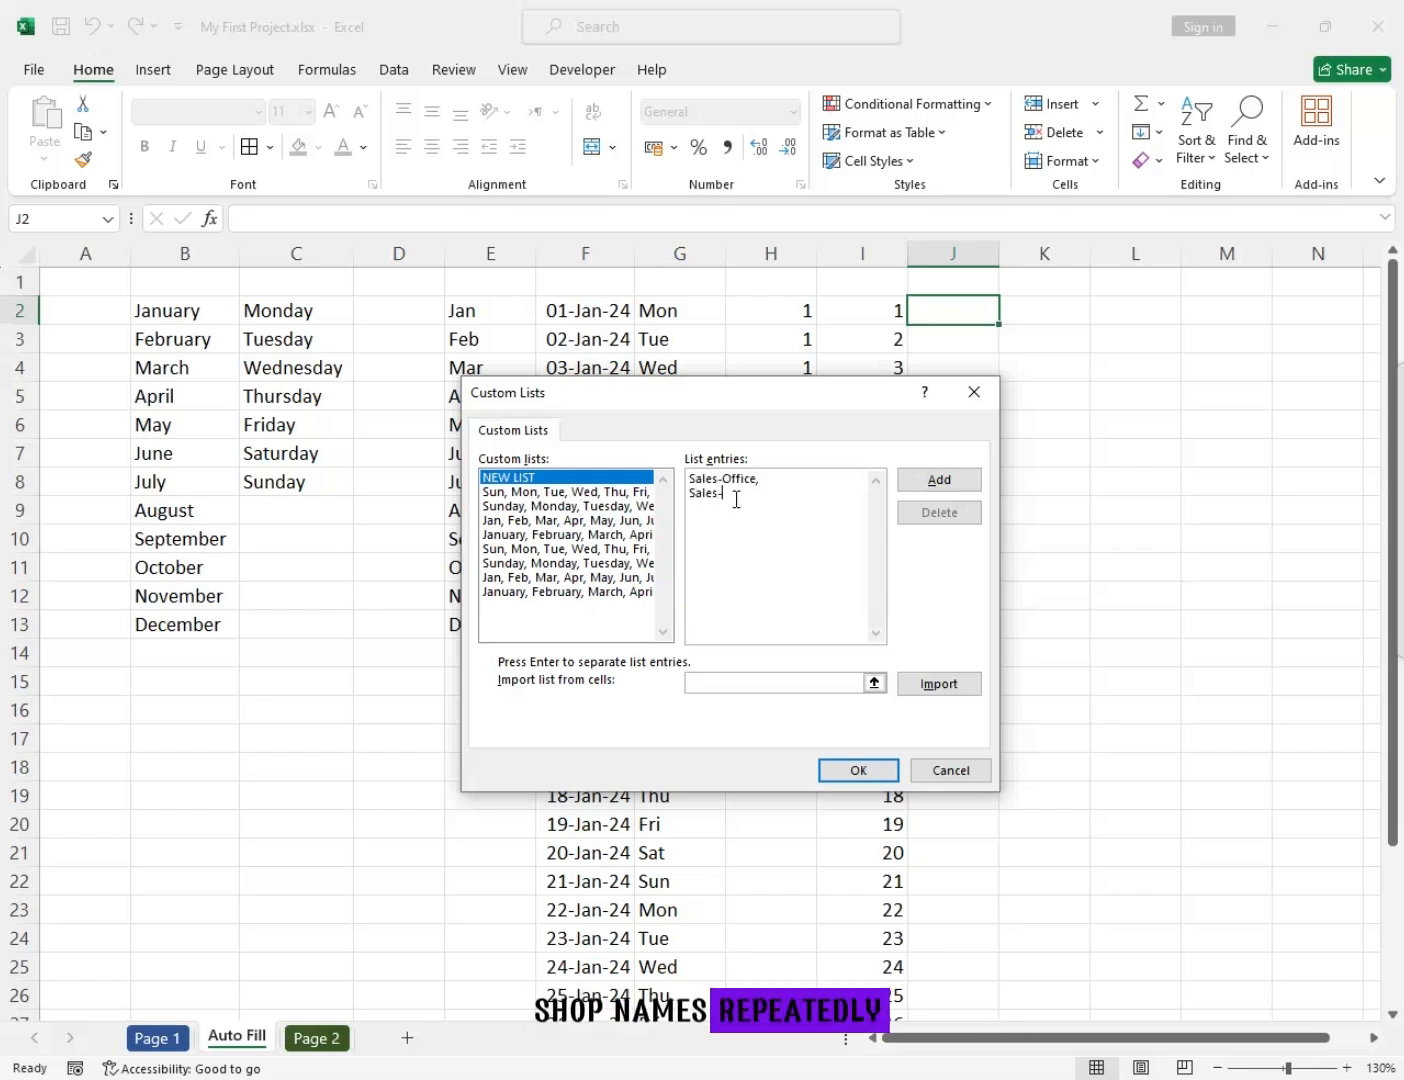
{"action": "type", "text": "Shop1"}
{"action": "key", "text": "Return"}
{"action": "type", "text": "Sales-Shop2"}
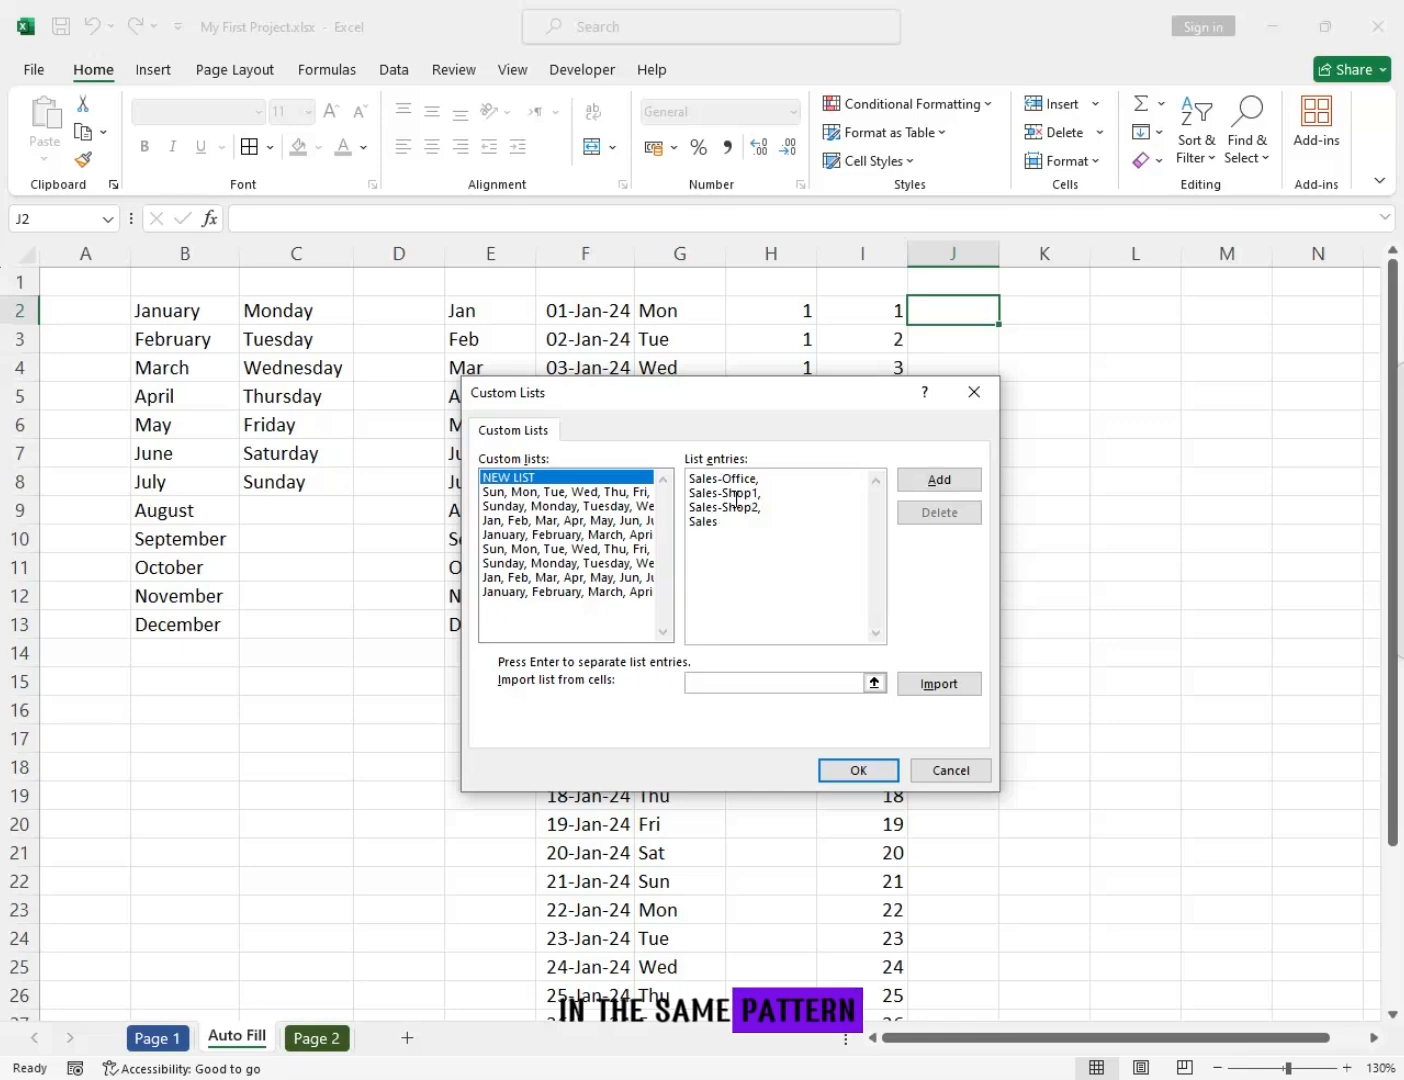
{"action": "left_click", "coordinate": [939, 480]}
{"action": "left_click", "coordinate": [840, 770]}
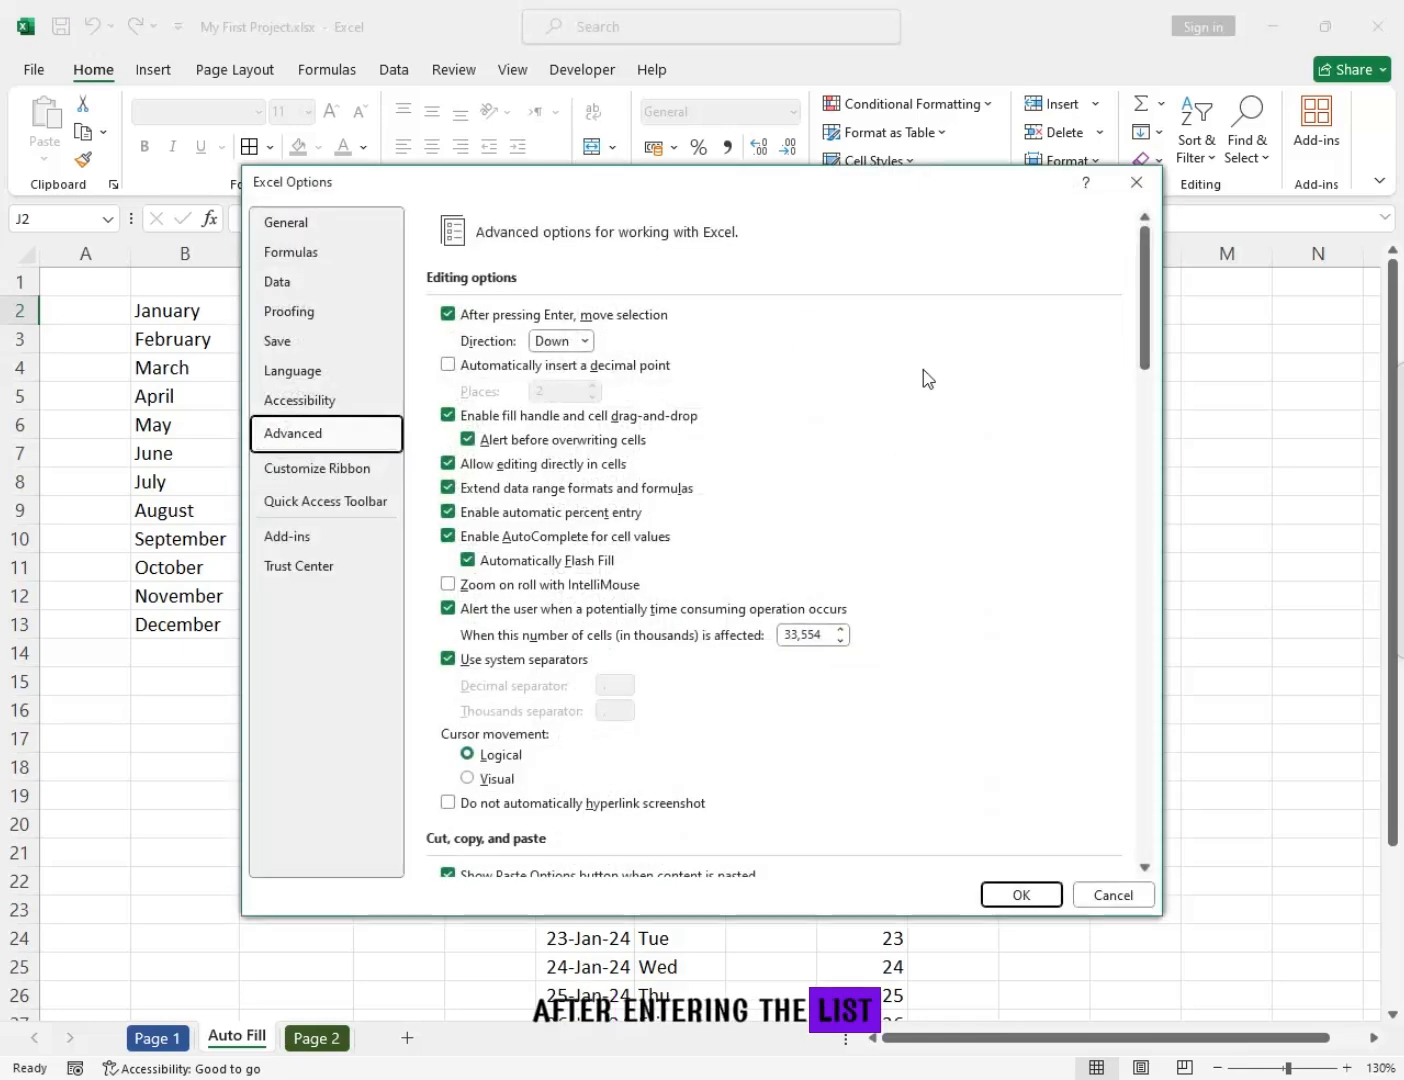
{"action": "left_click", "coordinate": [1025, 895]}
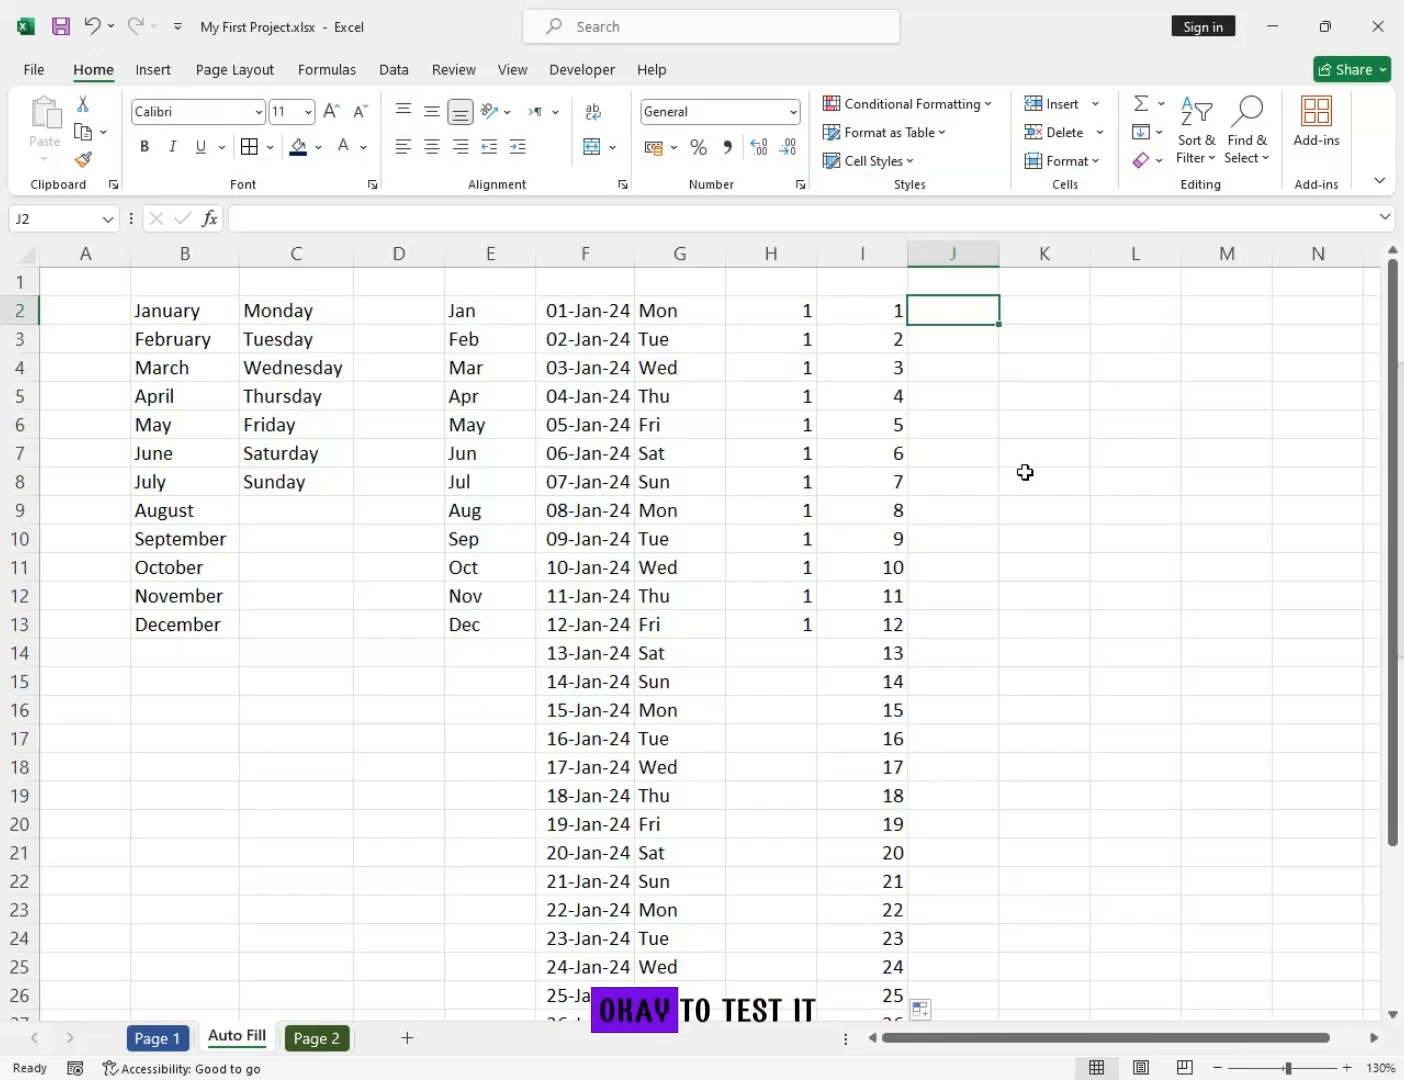
Enter Sales-Office in J2 and fill the custom list down to J5.
{"action": "type", "text": "Sales"}
{"action": "type", "text": "-"}
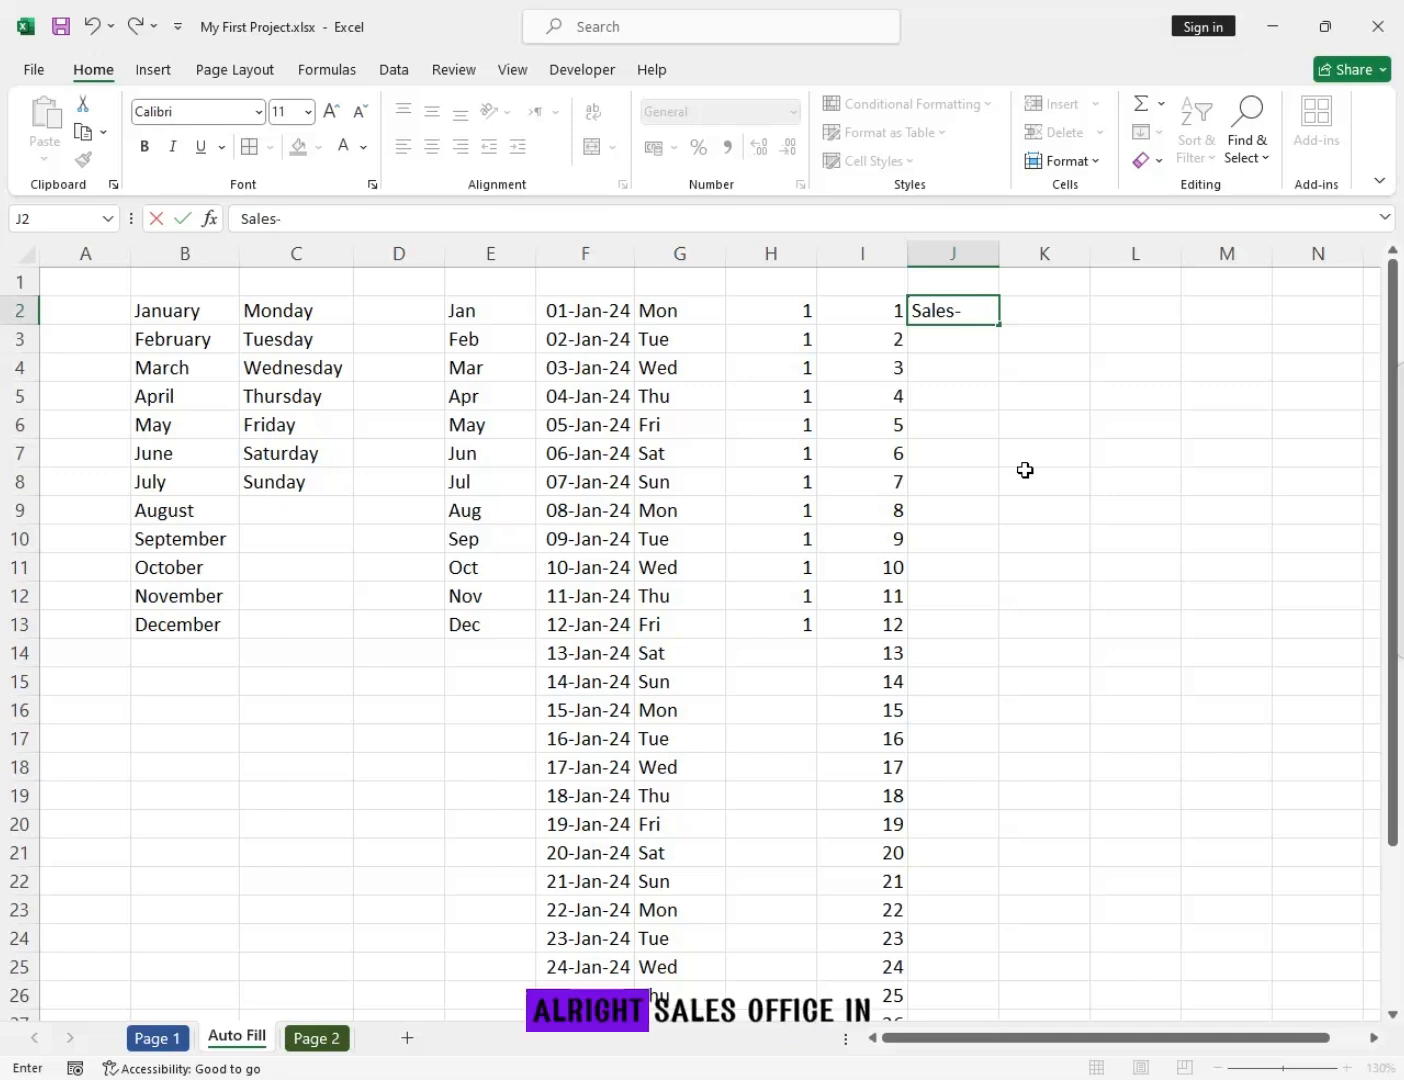
{"action": "type", "text": "Office"}
{"action": "key", "text": "ctrl+Return"}
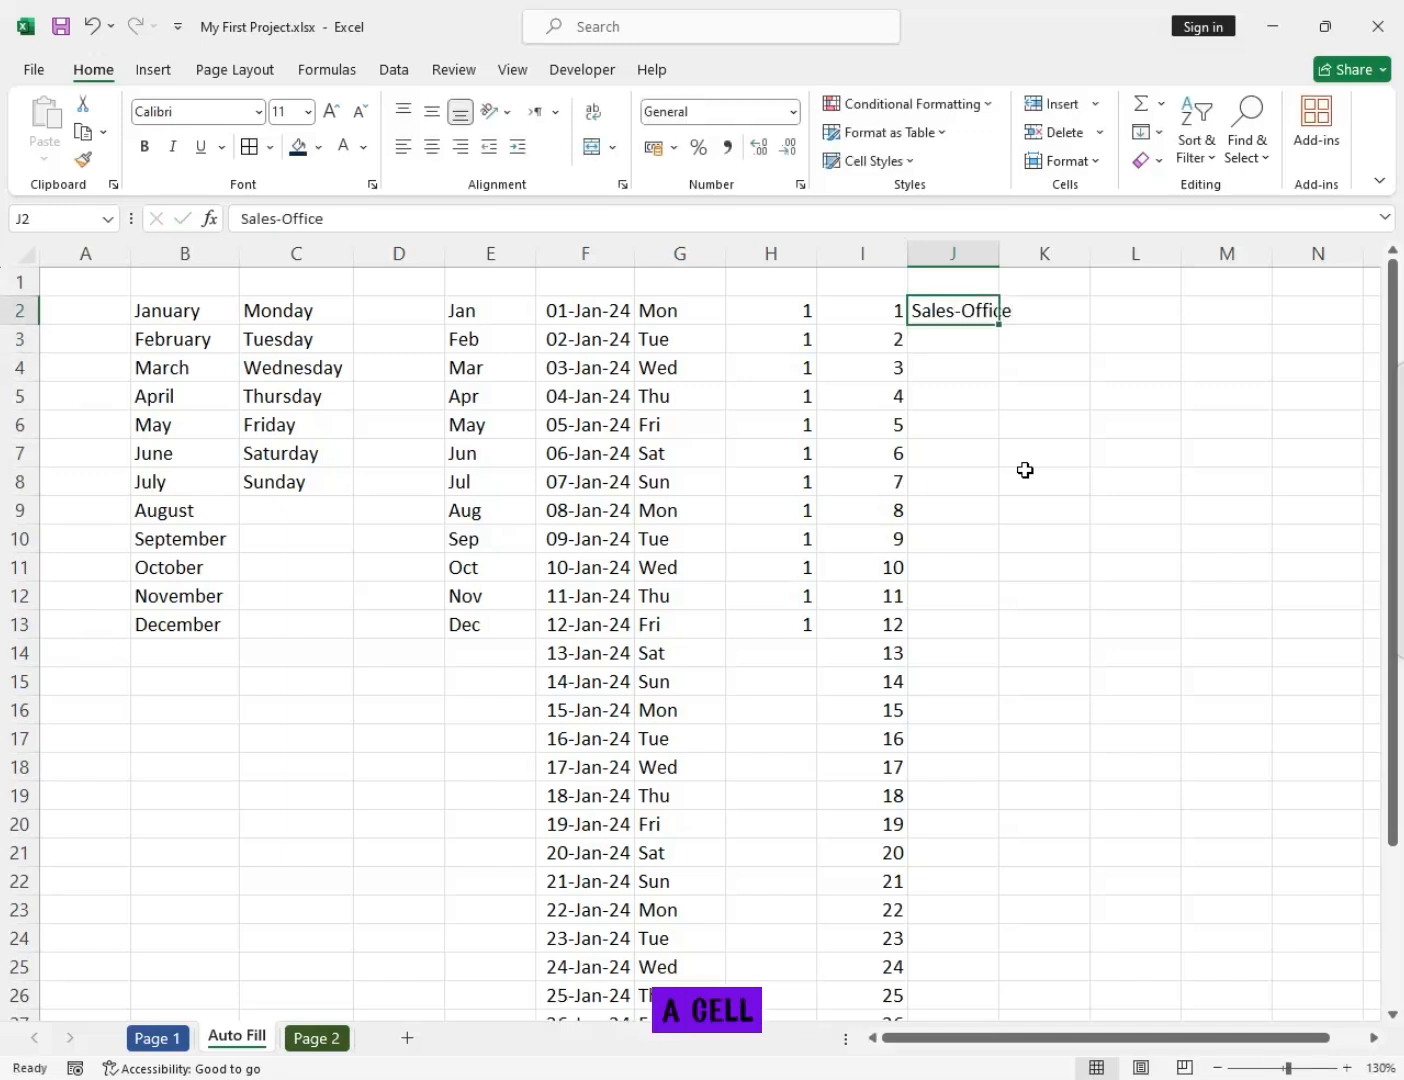
{"action": "left_click_drag", "start_coordinate": [1001, 322], "coordinate": [1001, 413]}
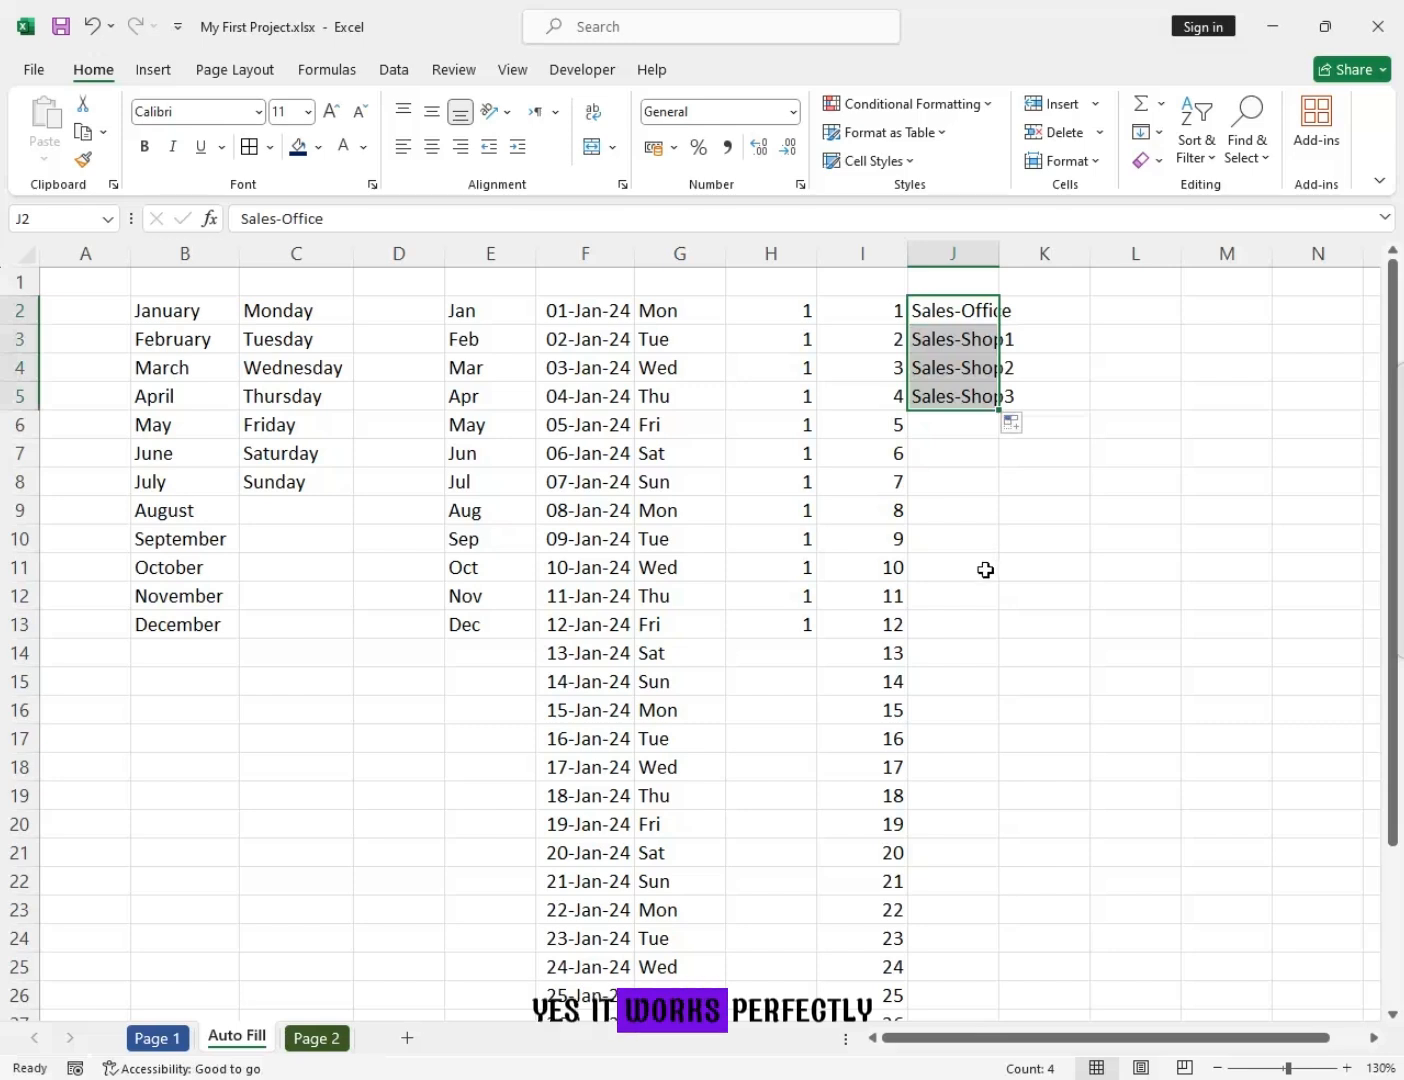
Autofit the width of column J to the sales location names.
{"action": "left_click", "coordinate": [944, 311]}
{"action": "left_click", "coordinate": [956, 341]}
{"action": "left_click", "coordinate": [955, 396]}
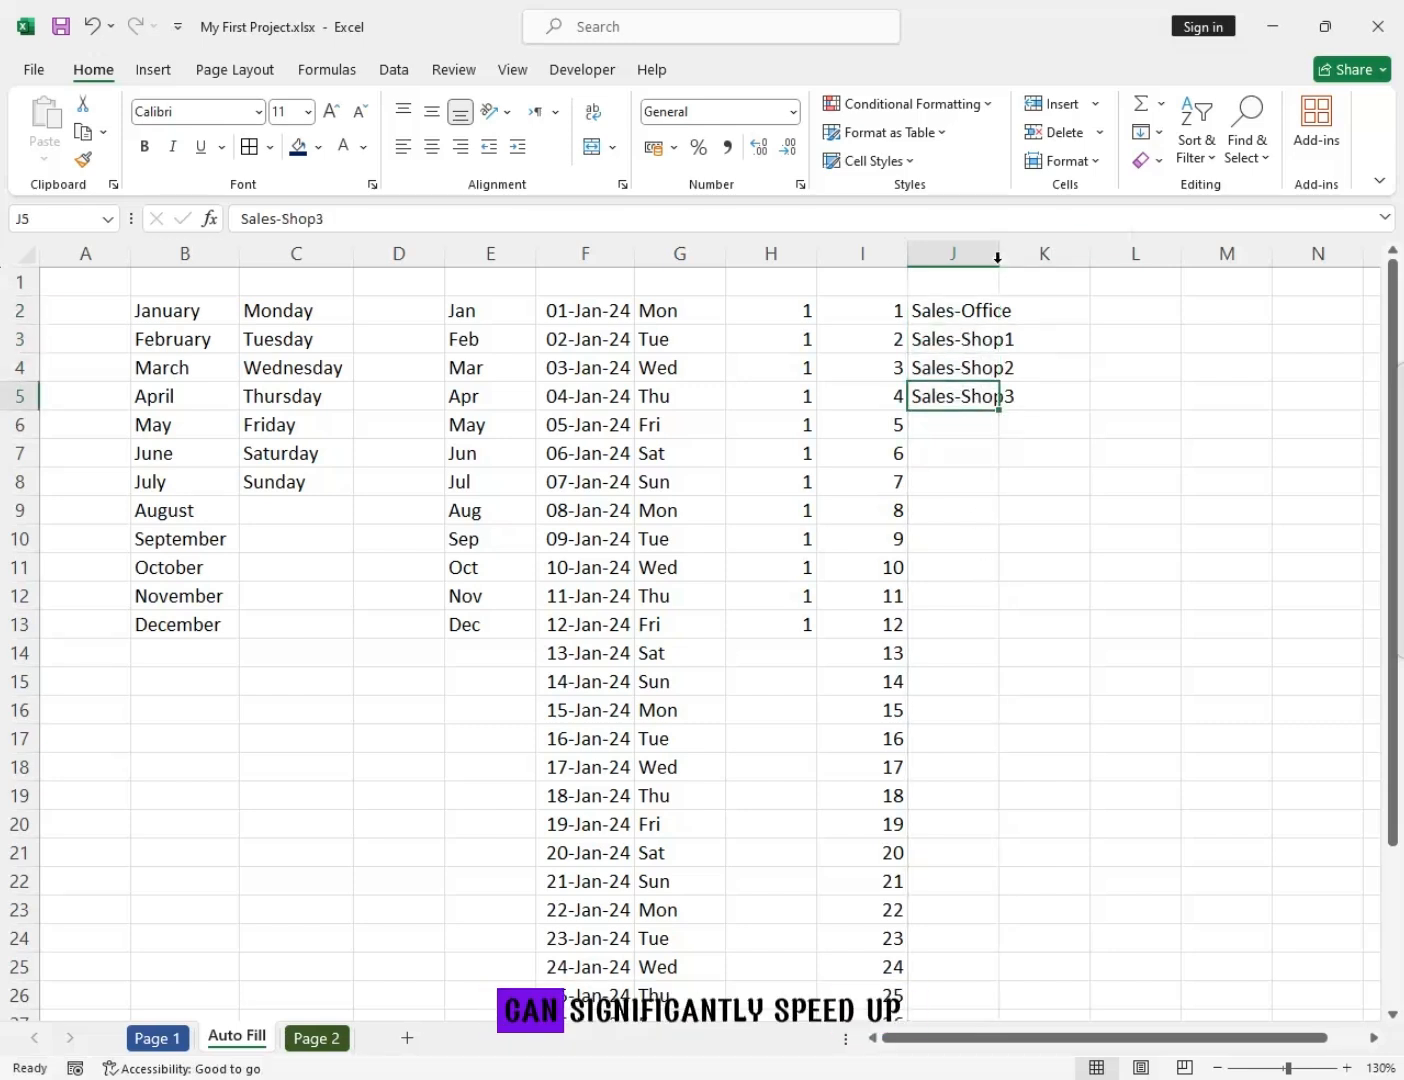
{"action": "double_click", "coordinate": [999, 255]}
Enter 1500, 200, 300 and 40 in cells K2 to K5 beside the sales locations.
{"action": "left_click", "coordinate": [1075, 312]}
{"action": "type", "text": "1500"}
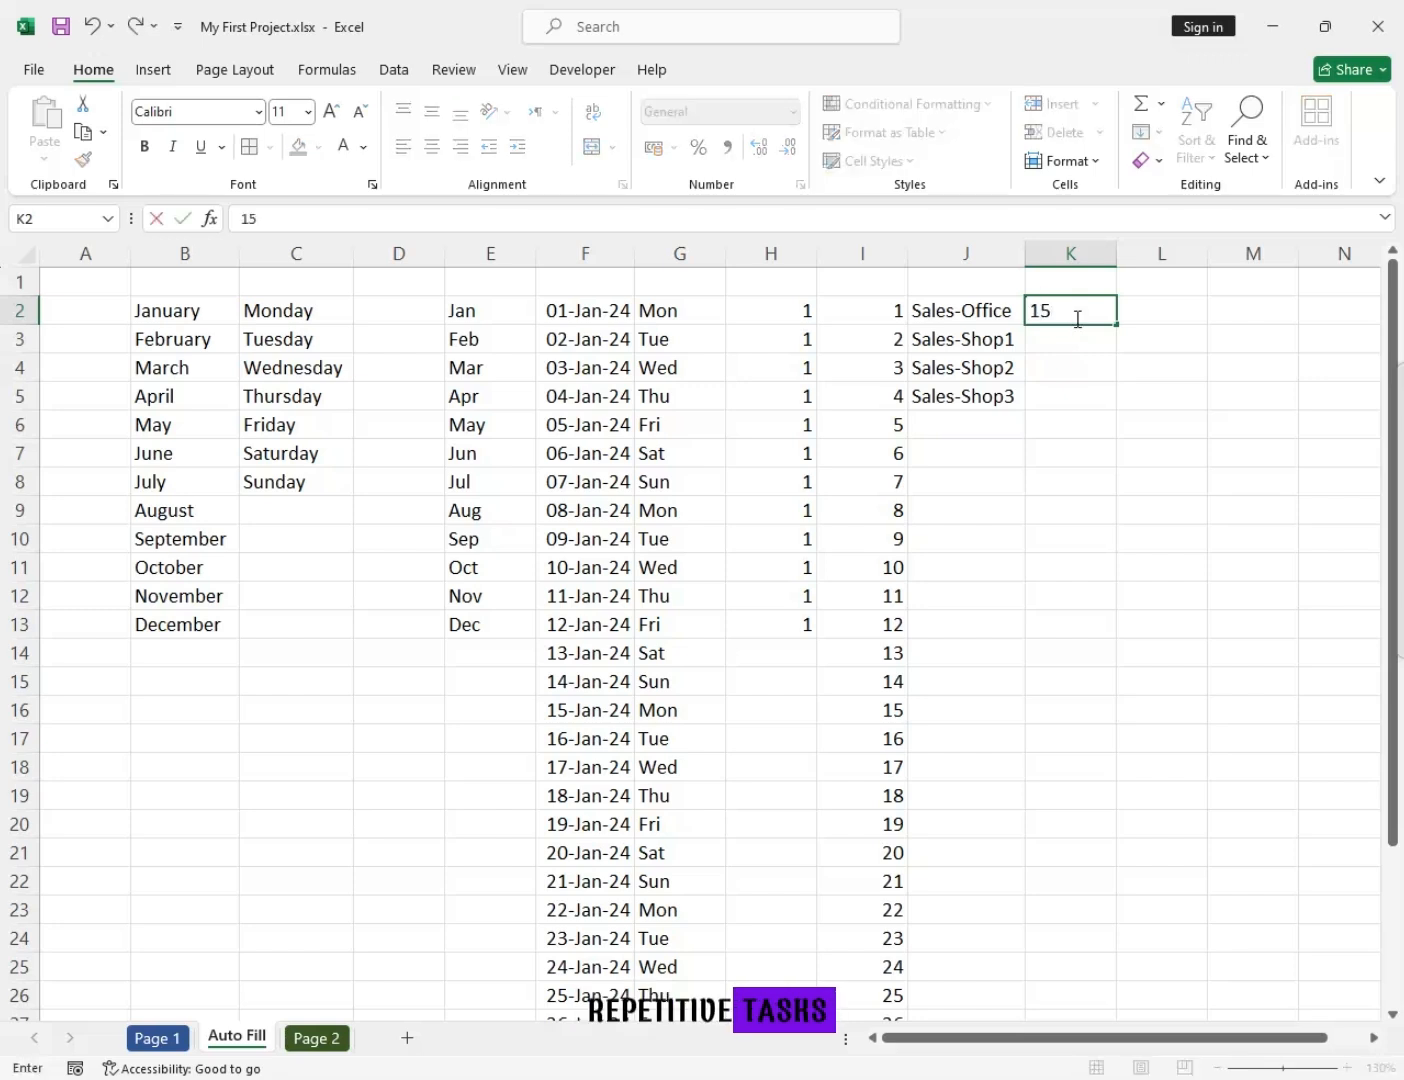
{"action": "key", "text": "Return"}
{"action": "type", "text": "200"}
{"action": "key", "text": "Return"}
{"action": "type", "text": "300"}
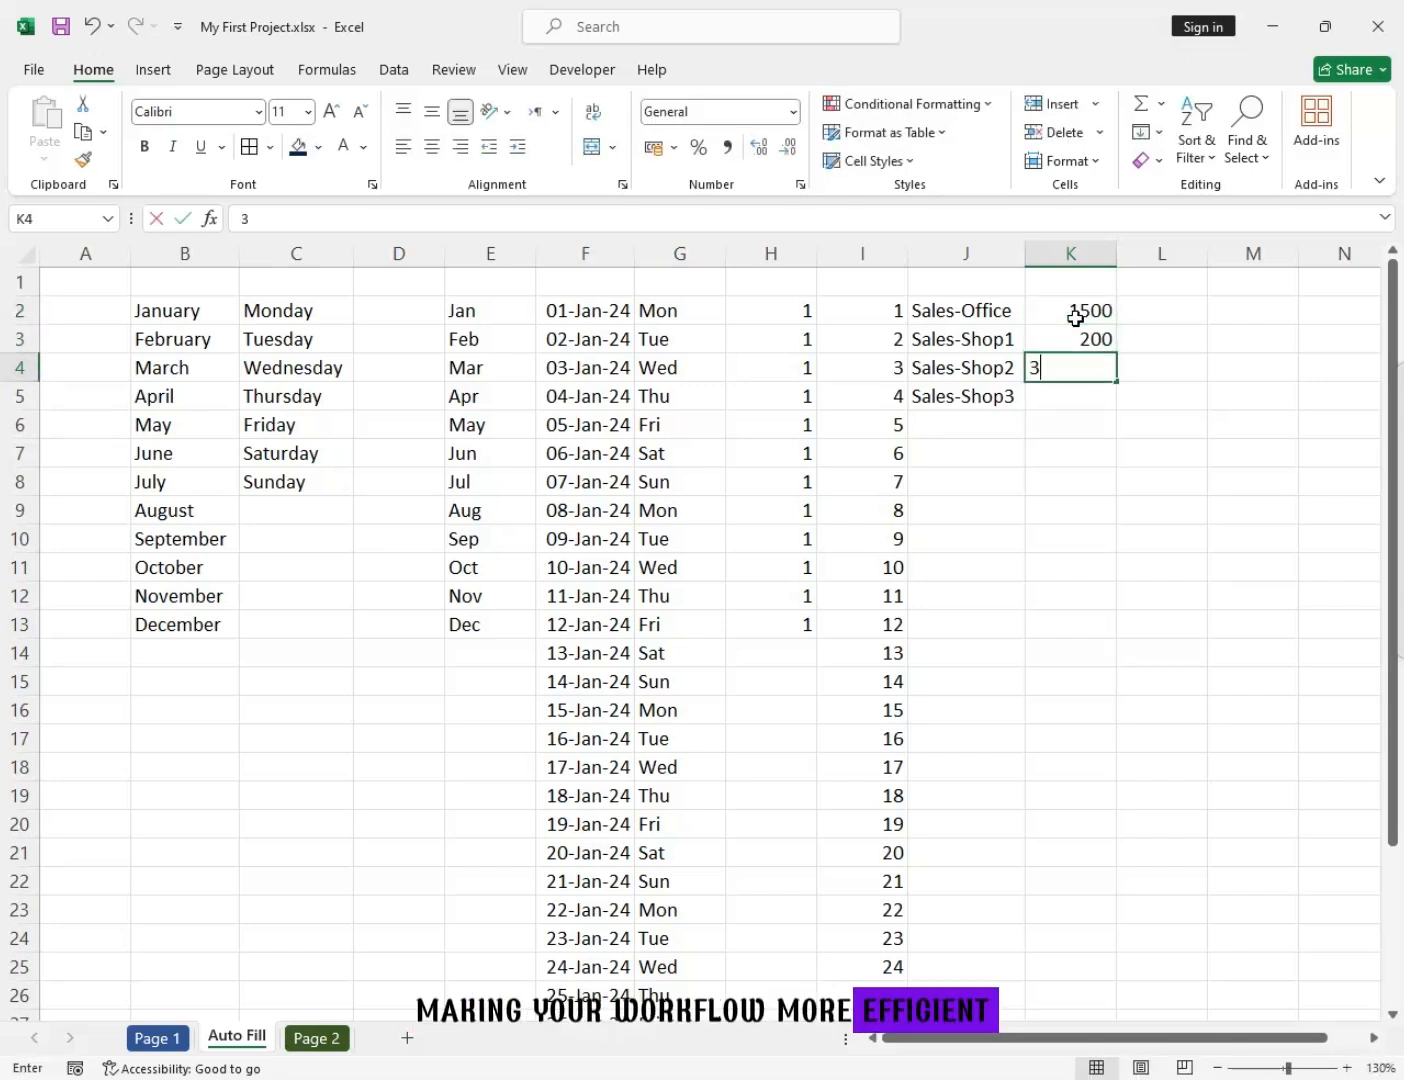
{"action": "key", "text": "Return"}
{"action": "type", "text": "40"}
{"action": "key", "text": "Return"}
Correct the Sales-Shop3 value in K5 to 400.
{"action": "key", "text": "Up"}
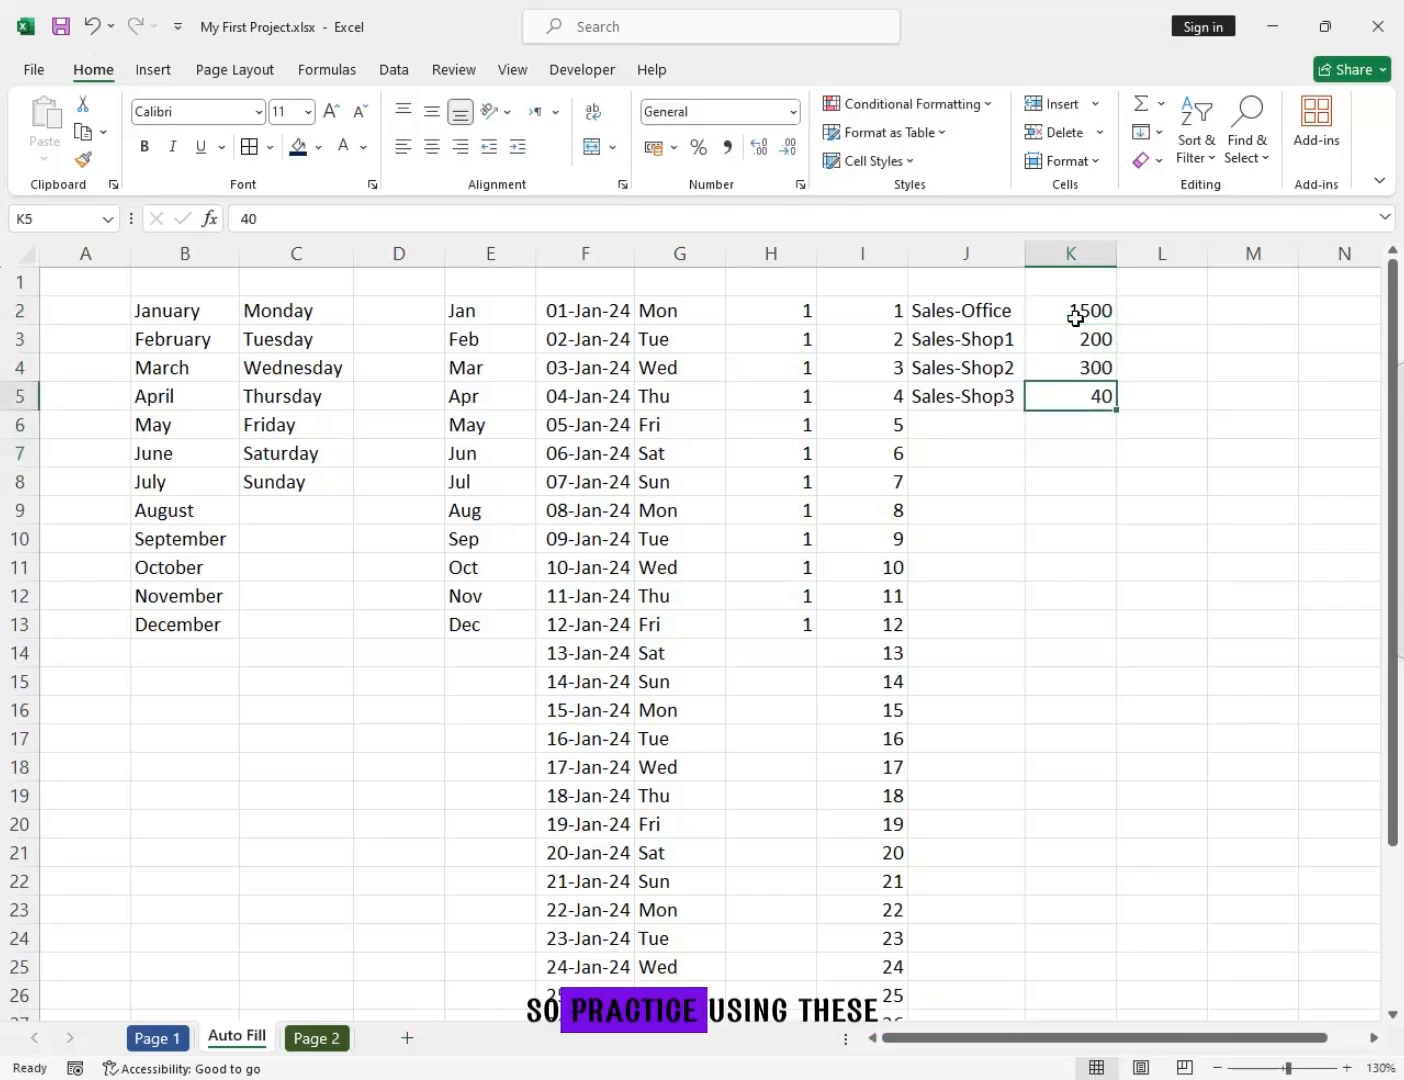
{"action": "key", "text": "F2"}
{"action": "key", "text": "BackSpace"}
{"action": "type", "text": "00"}
{"action": "key", "text": "Return"}
{"action": "left_click_drag", "start_coordinate": [985, 315], "coordinate": [1047, 395]}
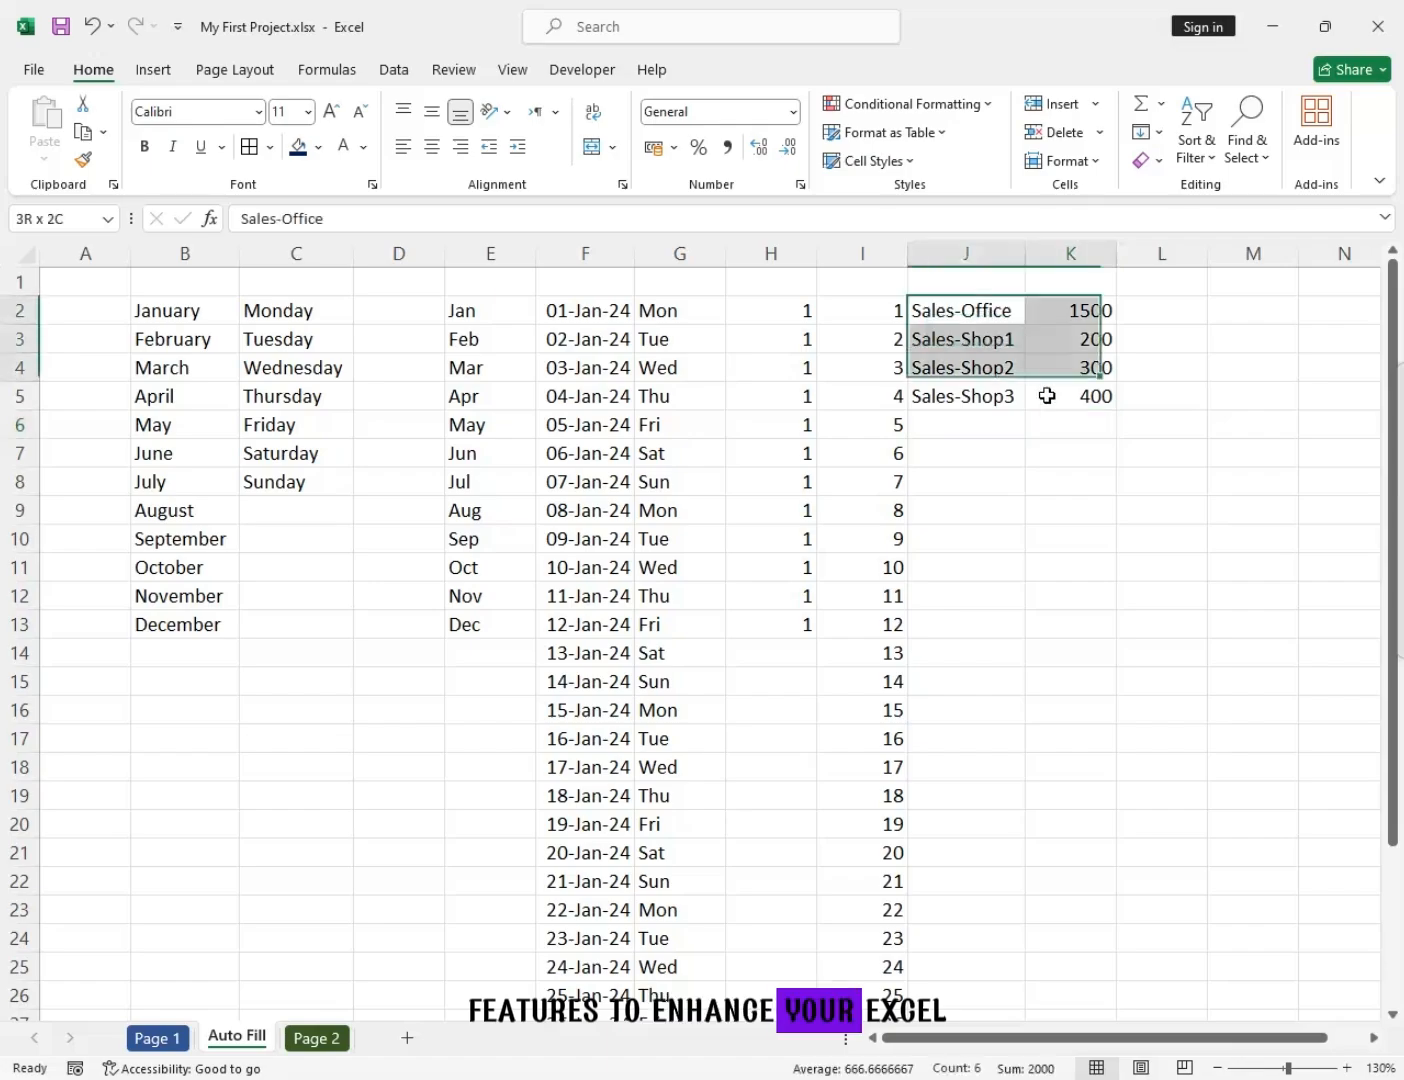
{"action": "left_click", "coordinate": [1050, 417]}
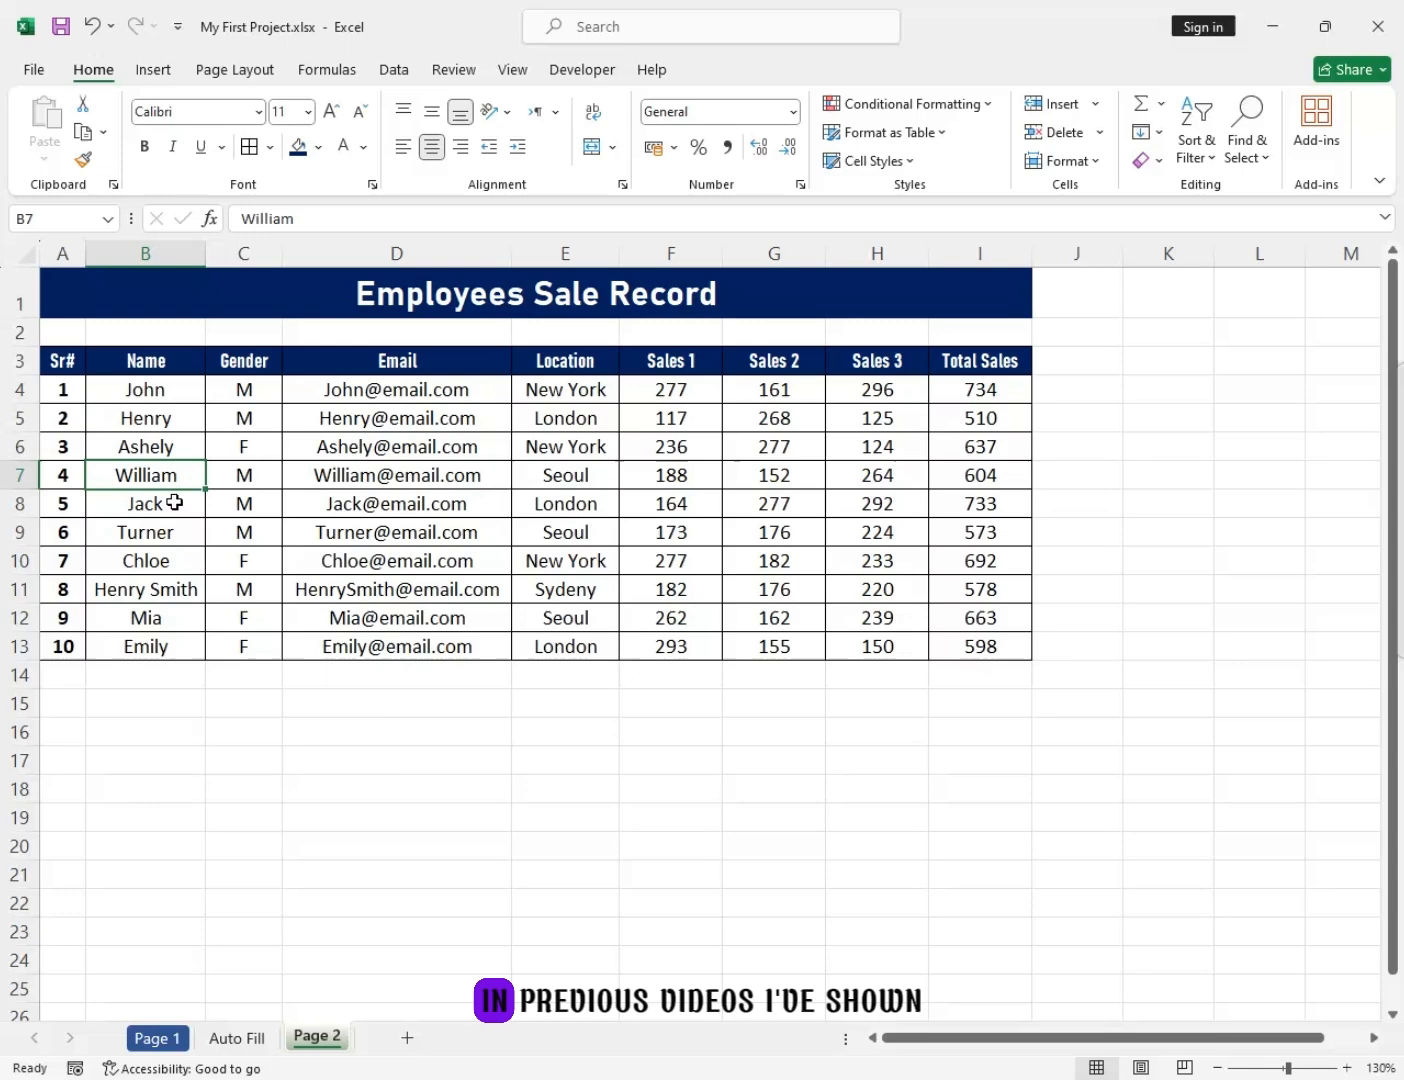
{"action": "left_click", "coordinate": [175, 503]}
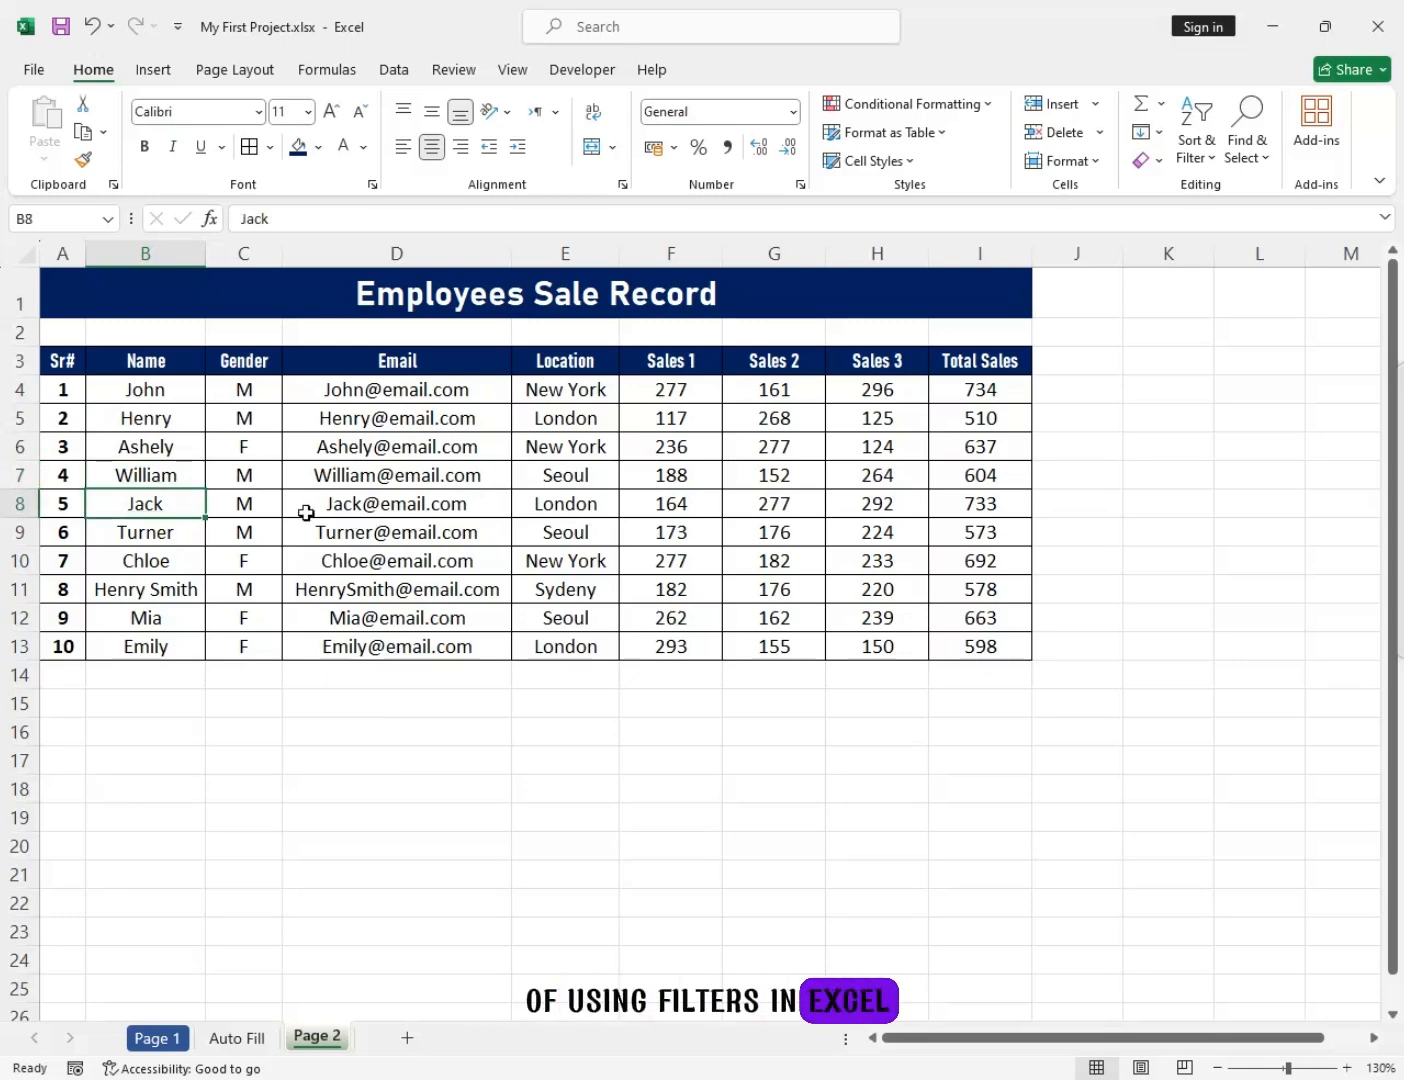
{"action": "left_click", "coordinate": [348, 511]}
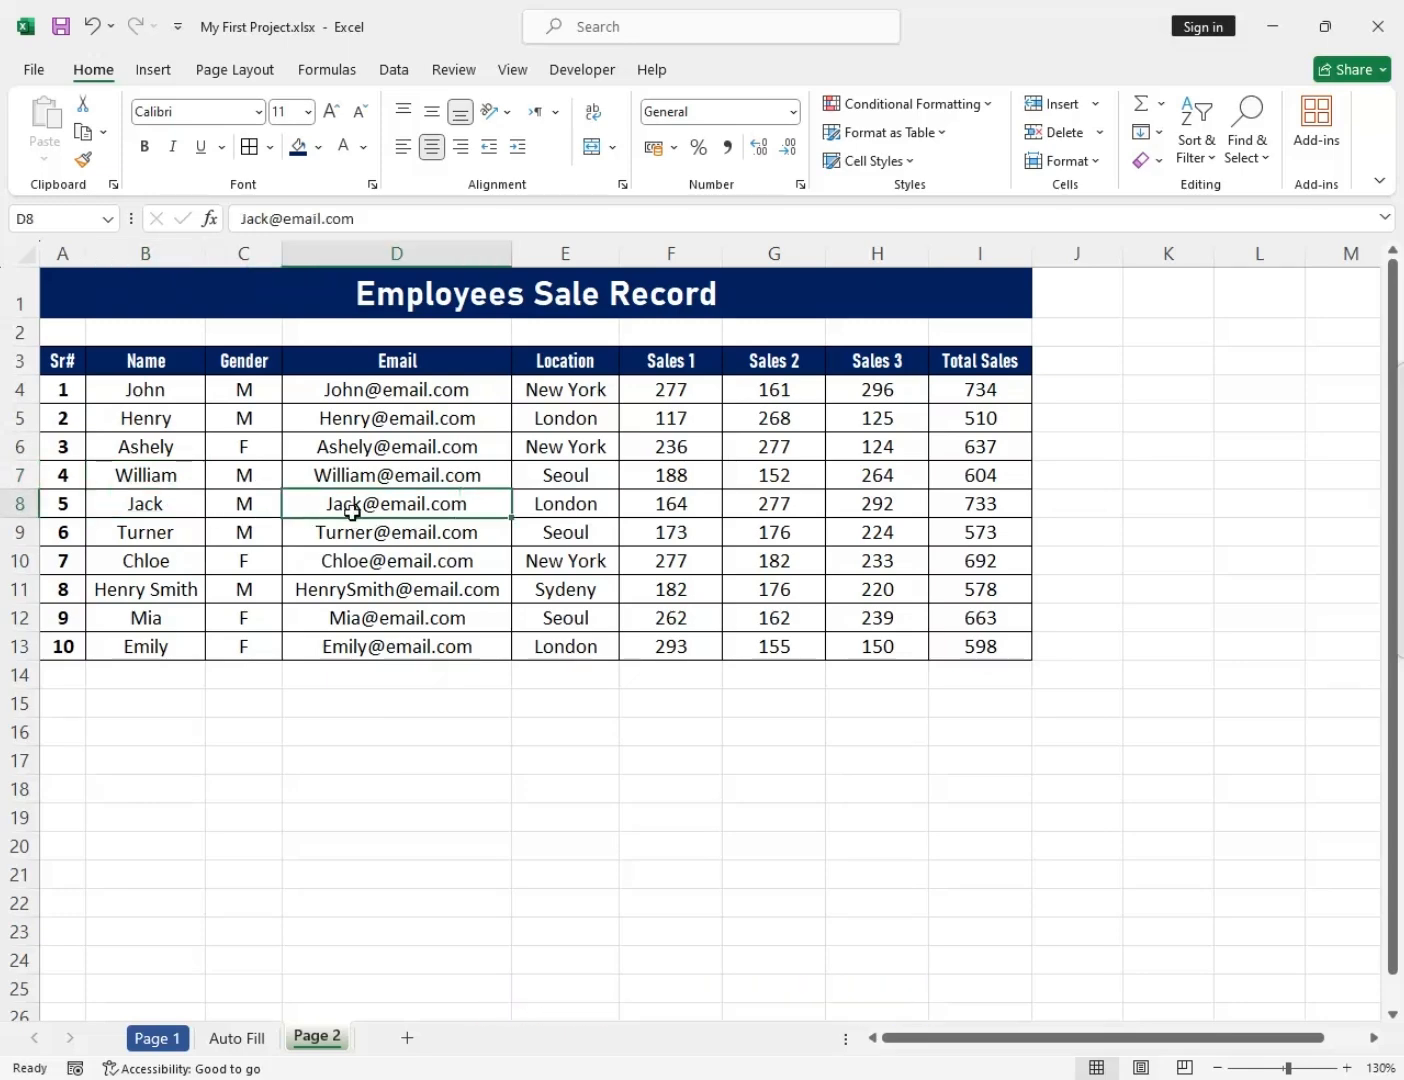
{"action": "left_click", "coordinate": [503, 468]}
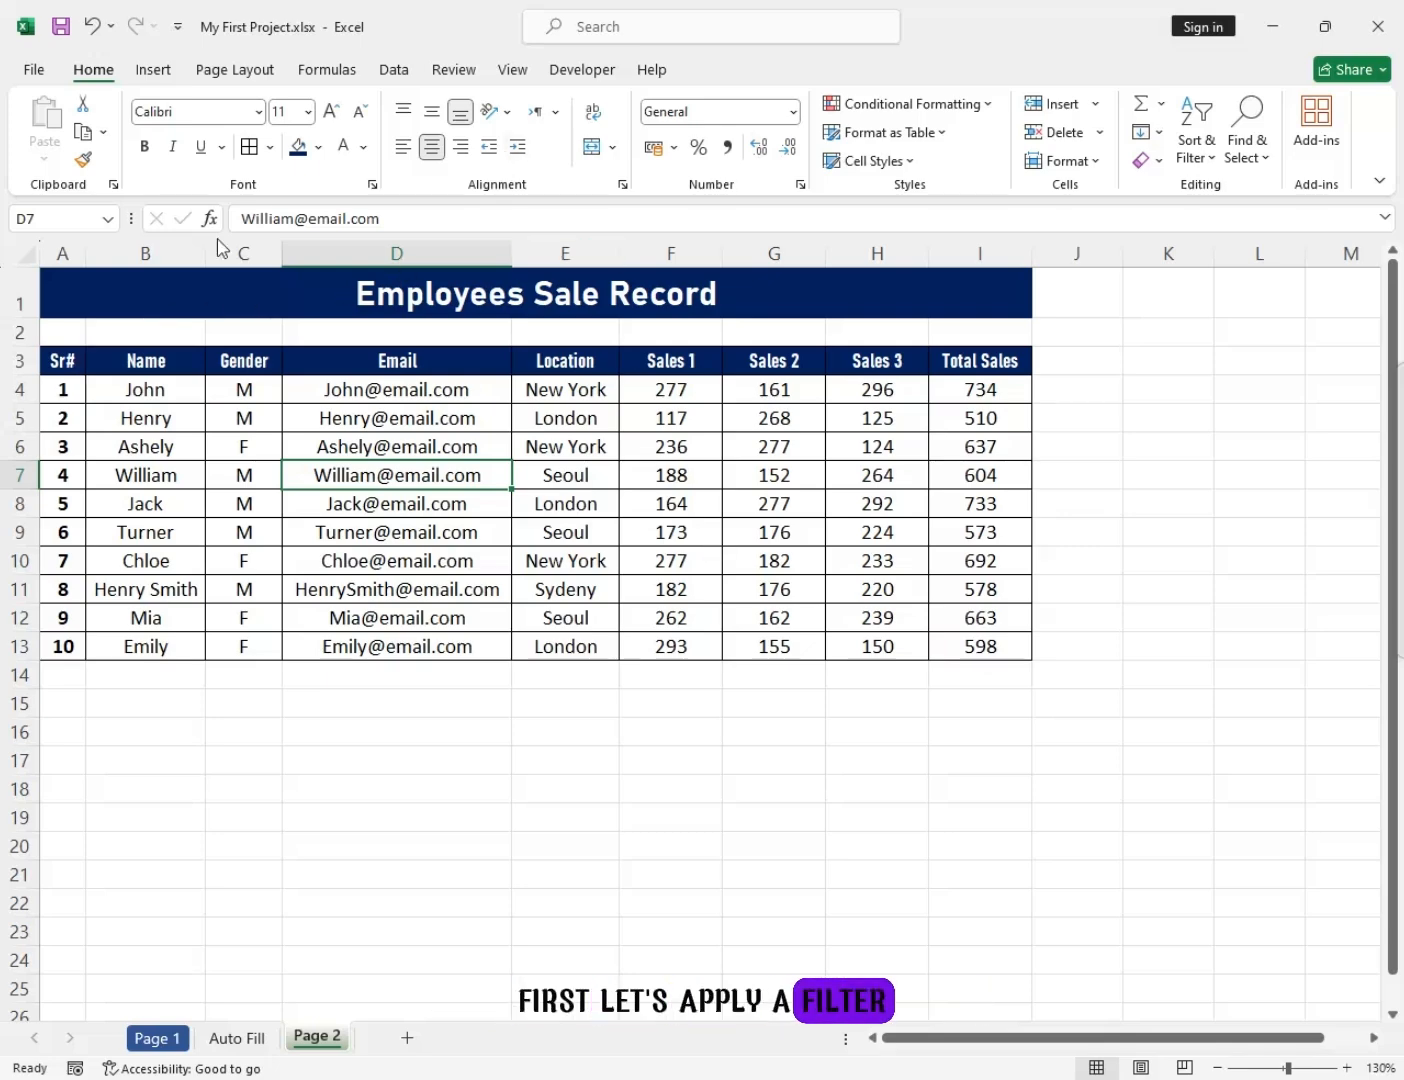
Turn on filtering for the Employees Sale Record table.
{"action": "left_click", "coordinate": [389, 70]}
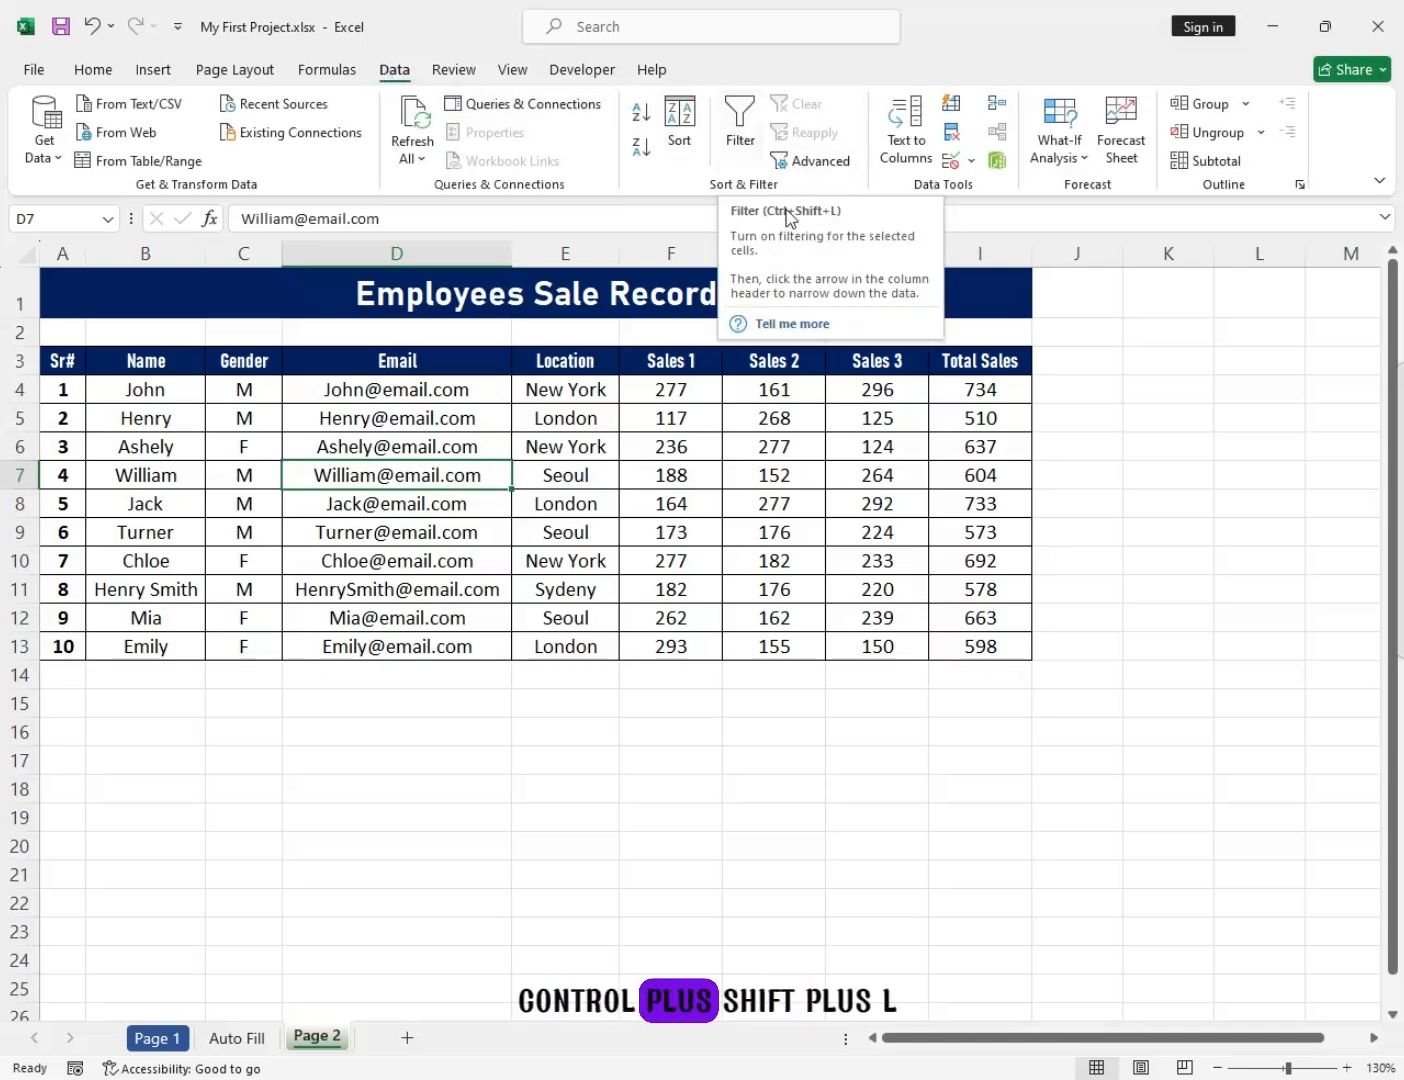
{"action": "left_click", "coordinate": [634, 445]}
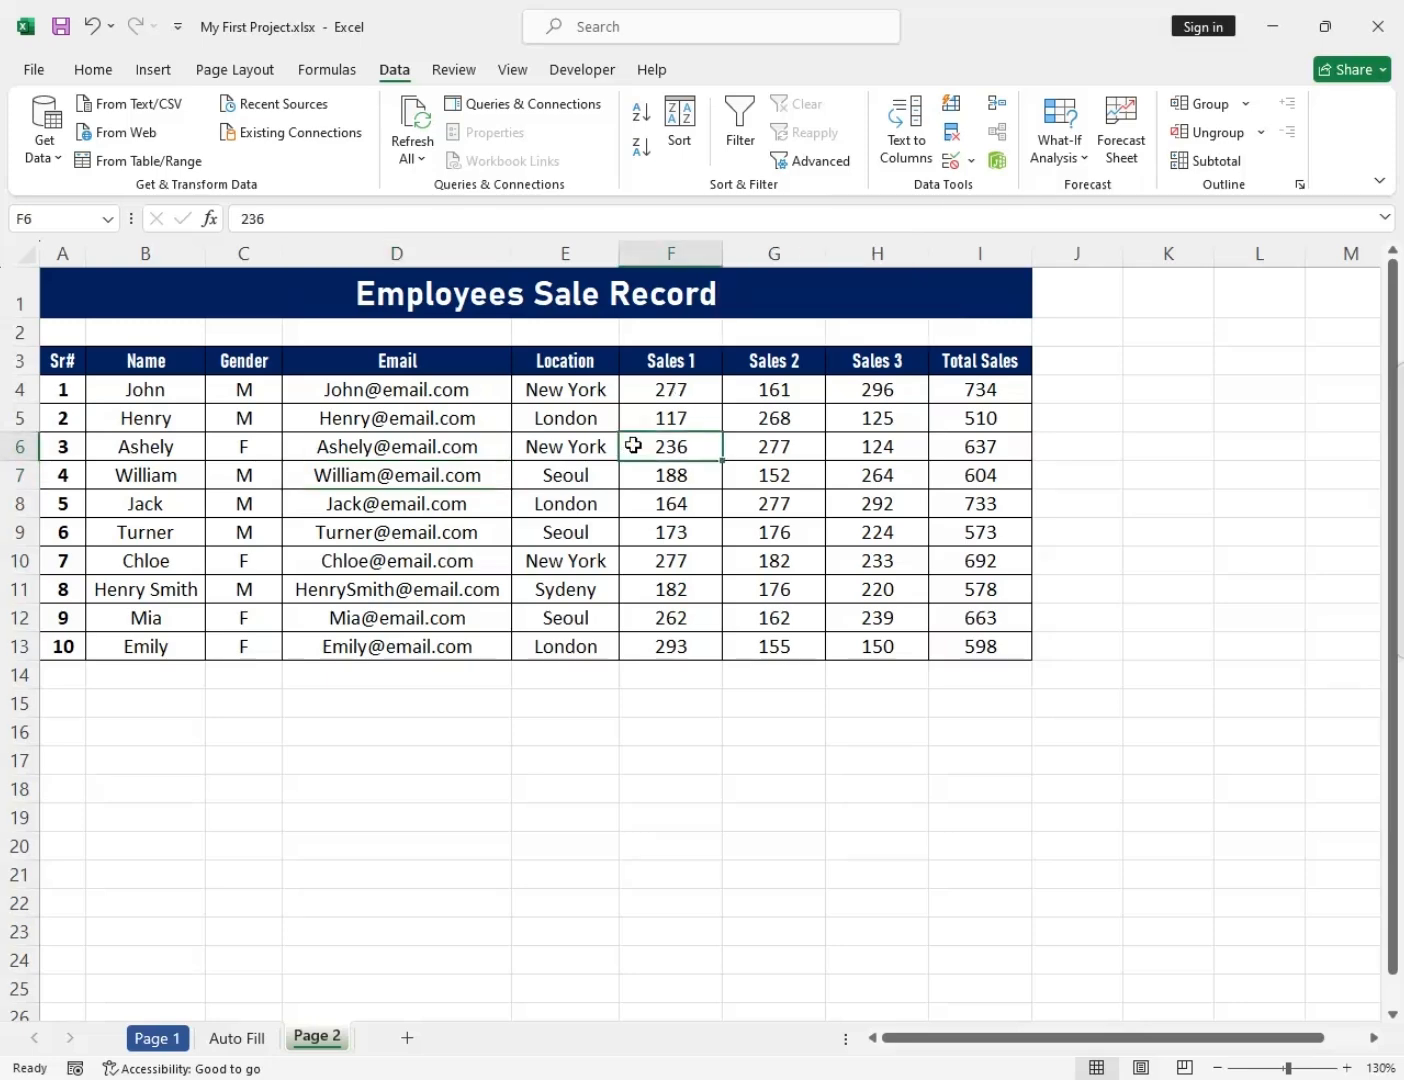
{"action": "key", "text": "ctrl+shift+l"}
{"action": "left_click", "coordinate": [368, 445]}
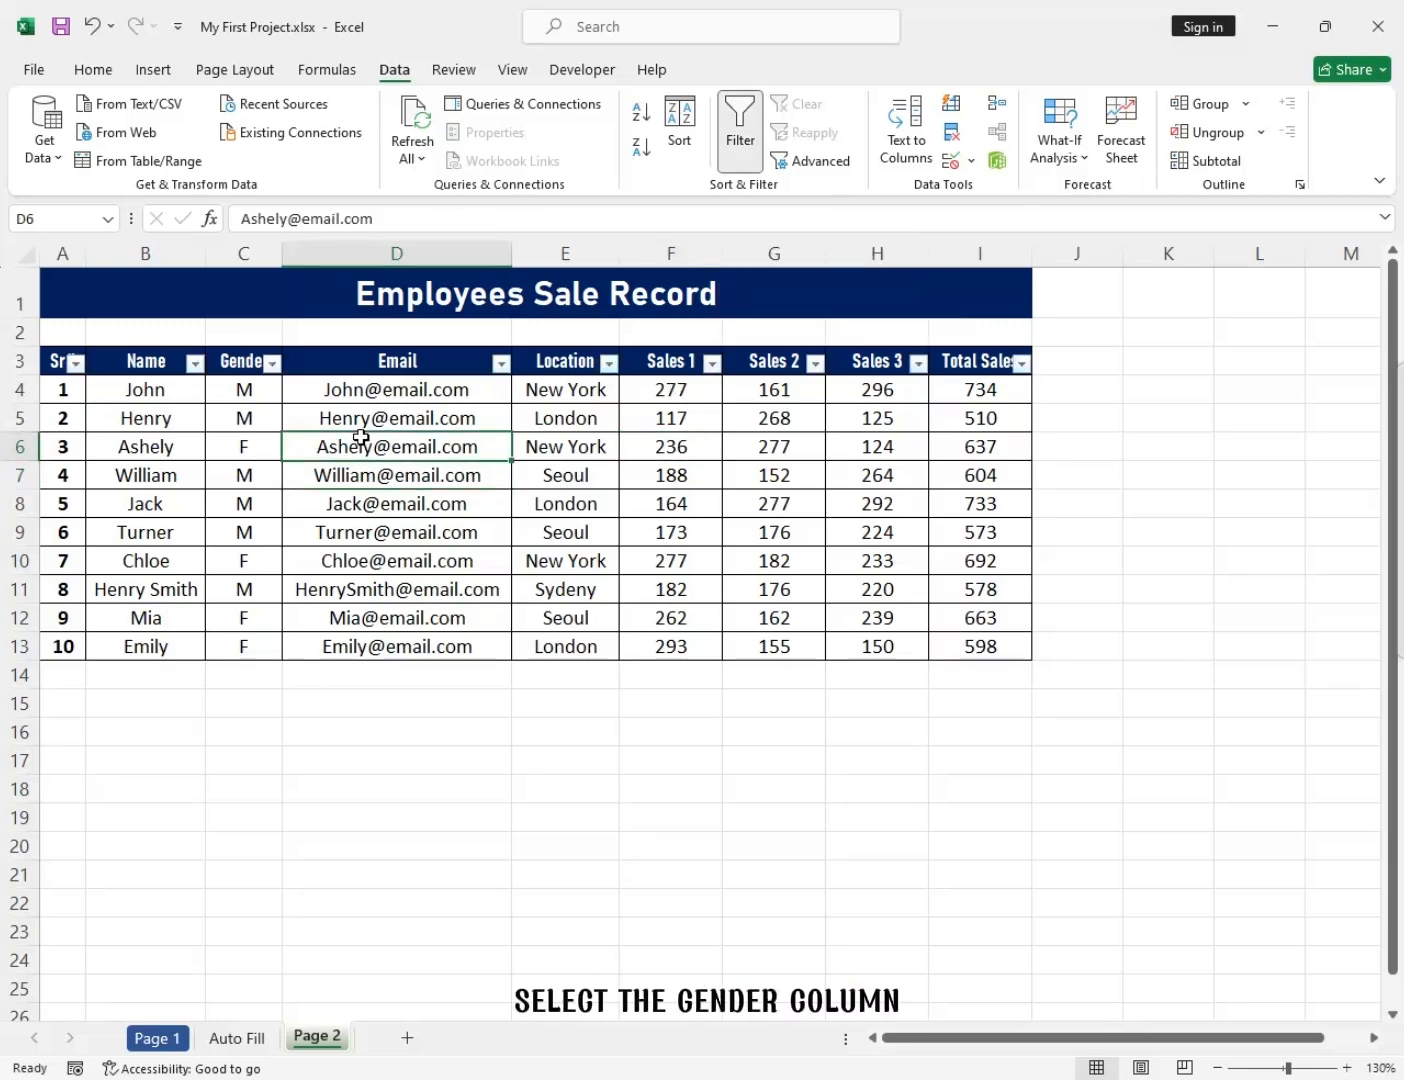
Autofit the width of all columns on the Page 2 sheet.
{"action": "left_click", "coordinate": [28, 253]}
{"action": "double_click", "coordinate": [86, 253]}
{"action": "left_click", "coordinate": [293, 475]}
Filter the Gender column to show only F.
{"action": "left_click", "coordinate": [244, 358]}
{"action": "left_click", "coordinate": [230, 362]}
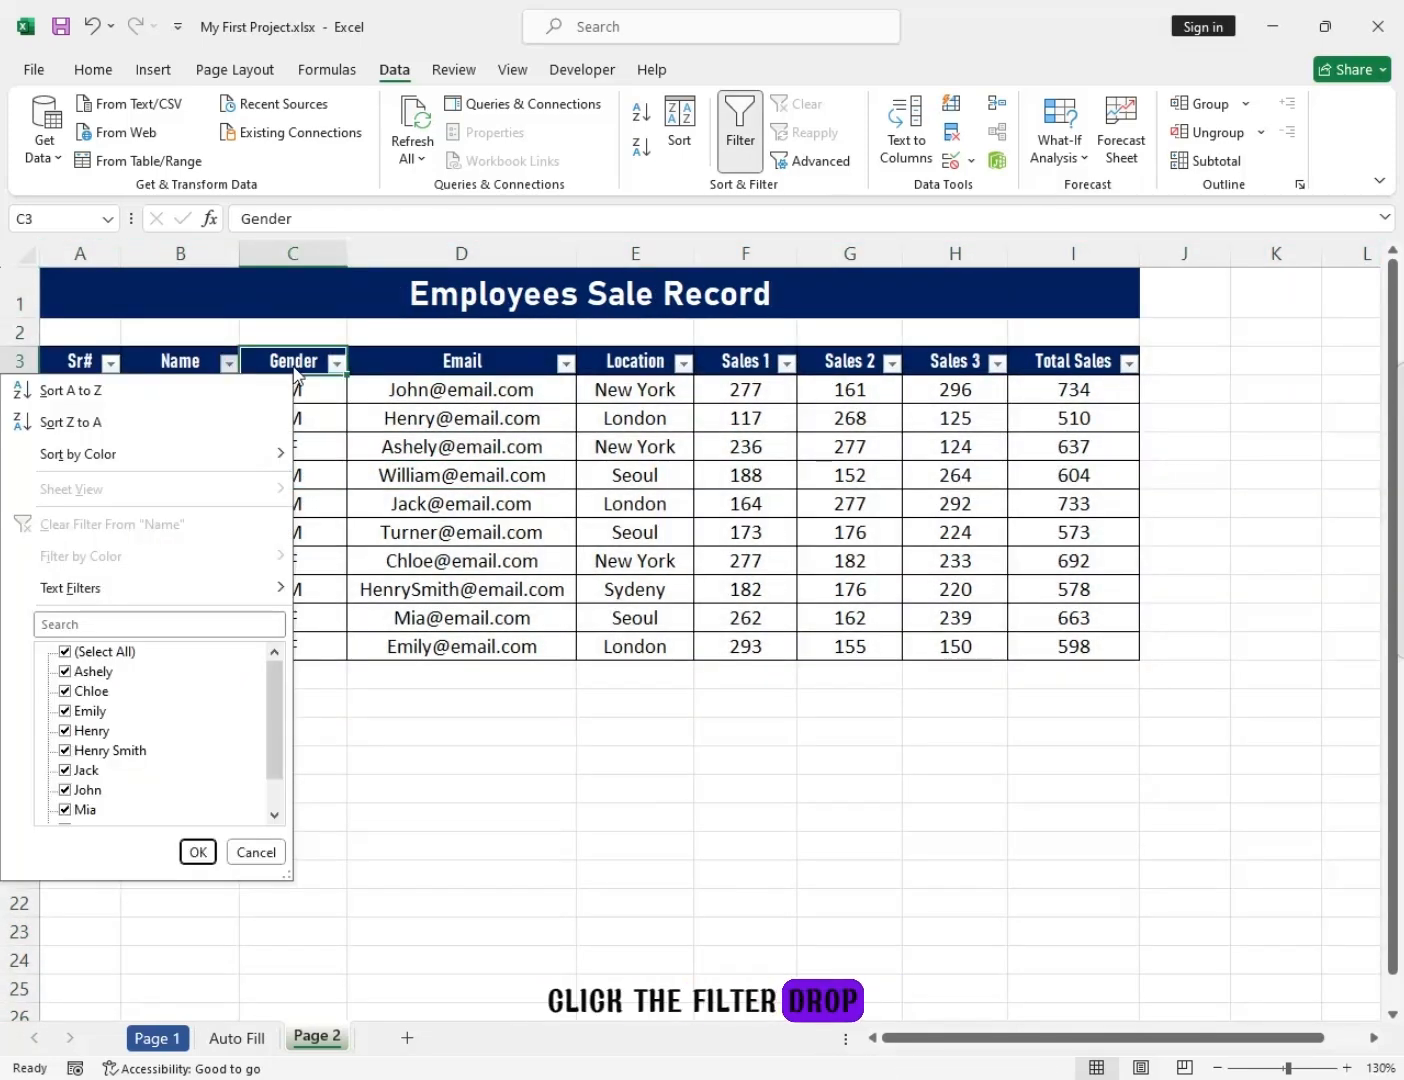
{"action": "left_click", "coordinate": [332, 363]}
{"action": "left_click", "coordinate": [336, 362]}
{"action": "left_click", "coordinate": [119, 652]}
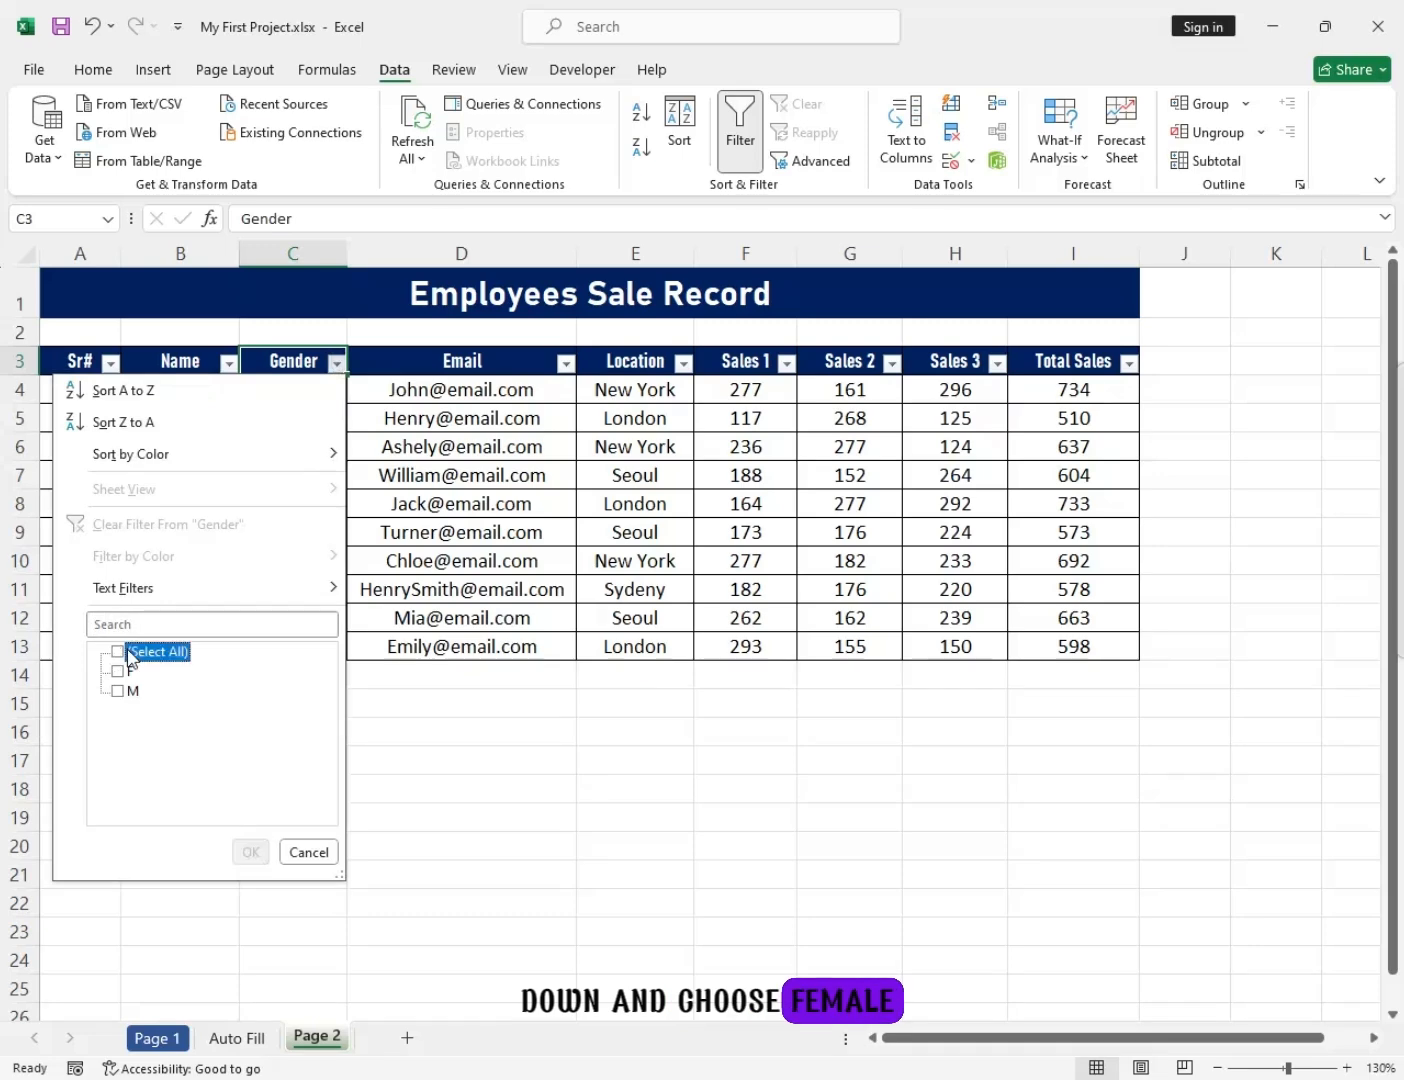
{"action": "left_click", "coordinate": [120, 671]}
{"action": "left_click", "coordinate": [252, 853]}
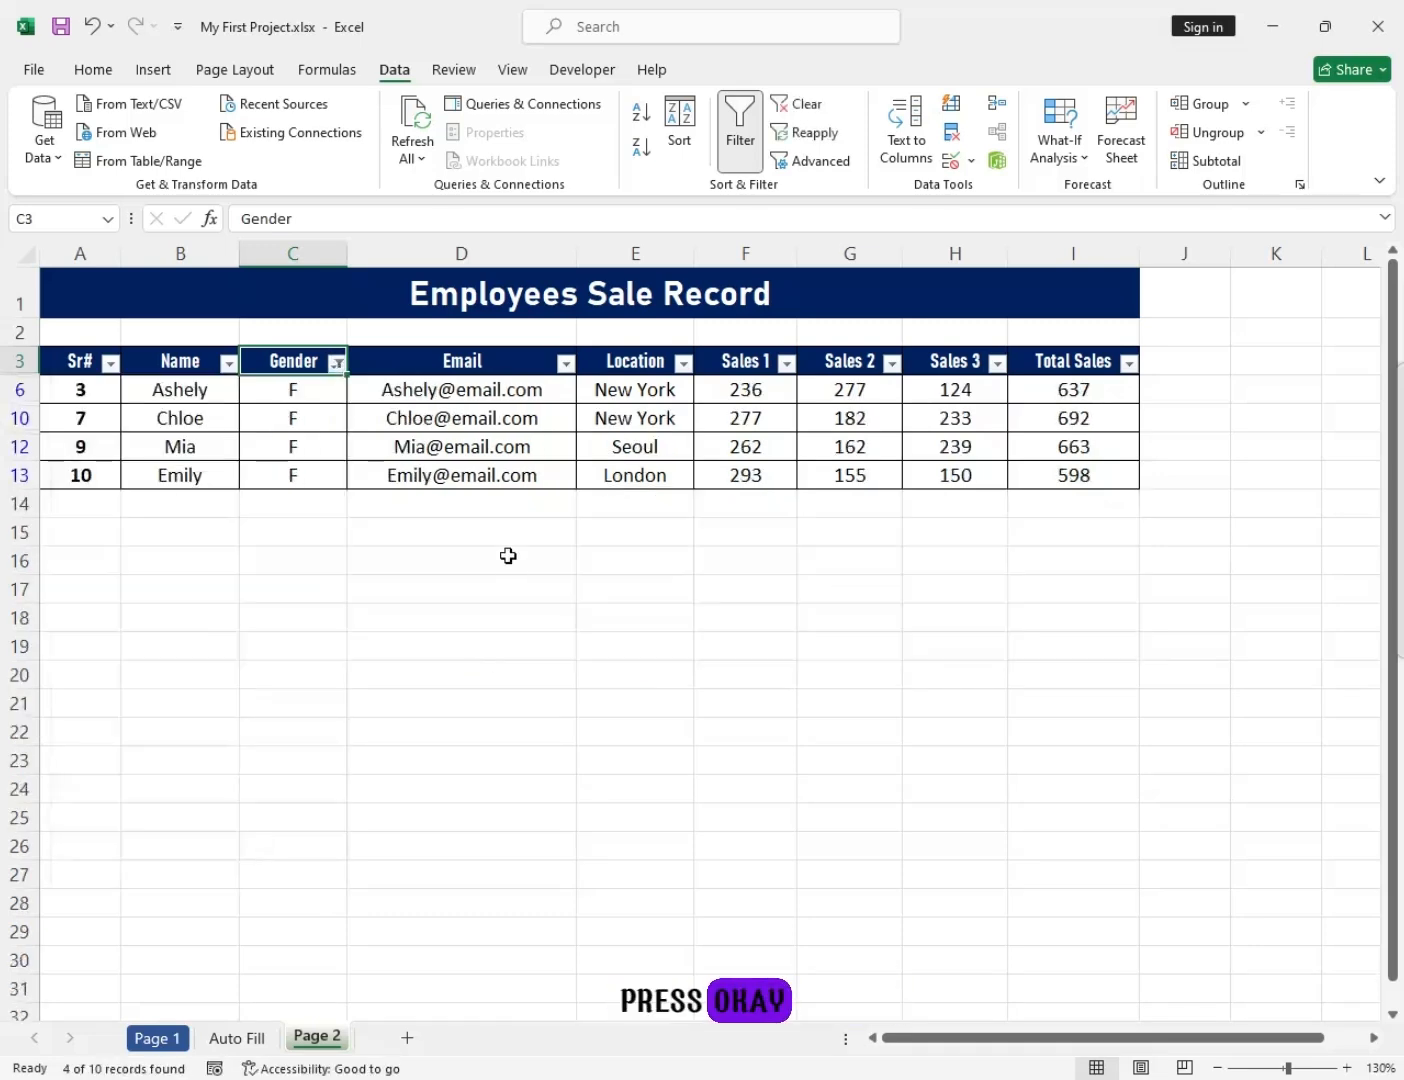
{"action": "left_click", "coordinate": [489, 445]}
{"action": "left_click", "coordinate": [714, 412]}
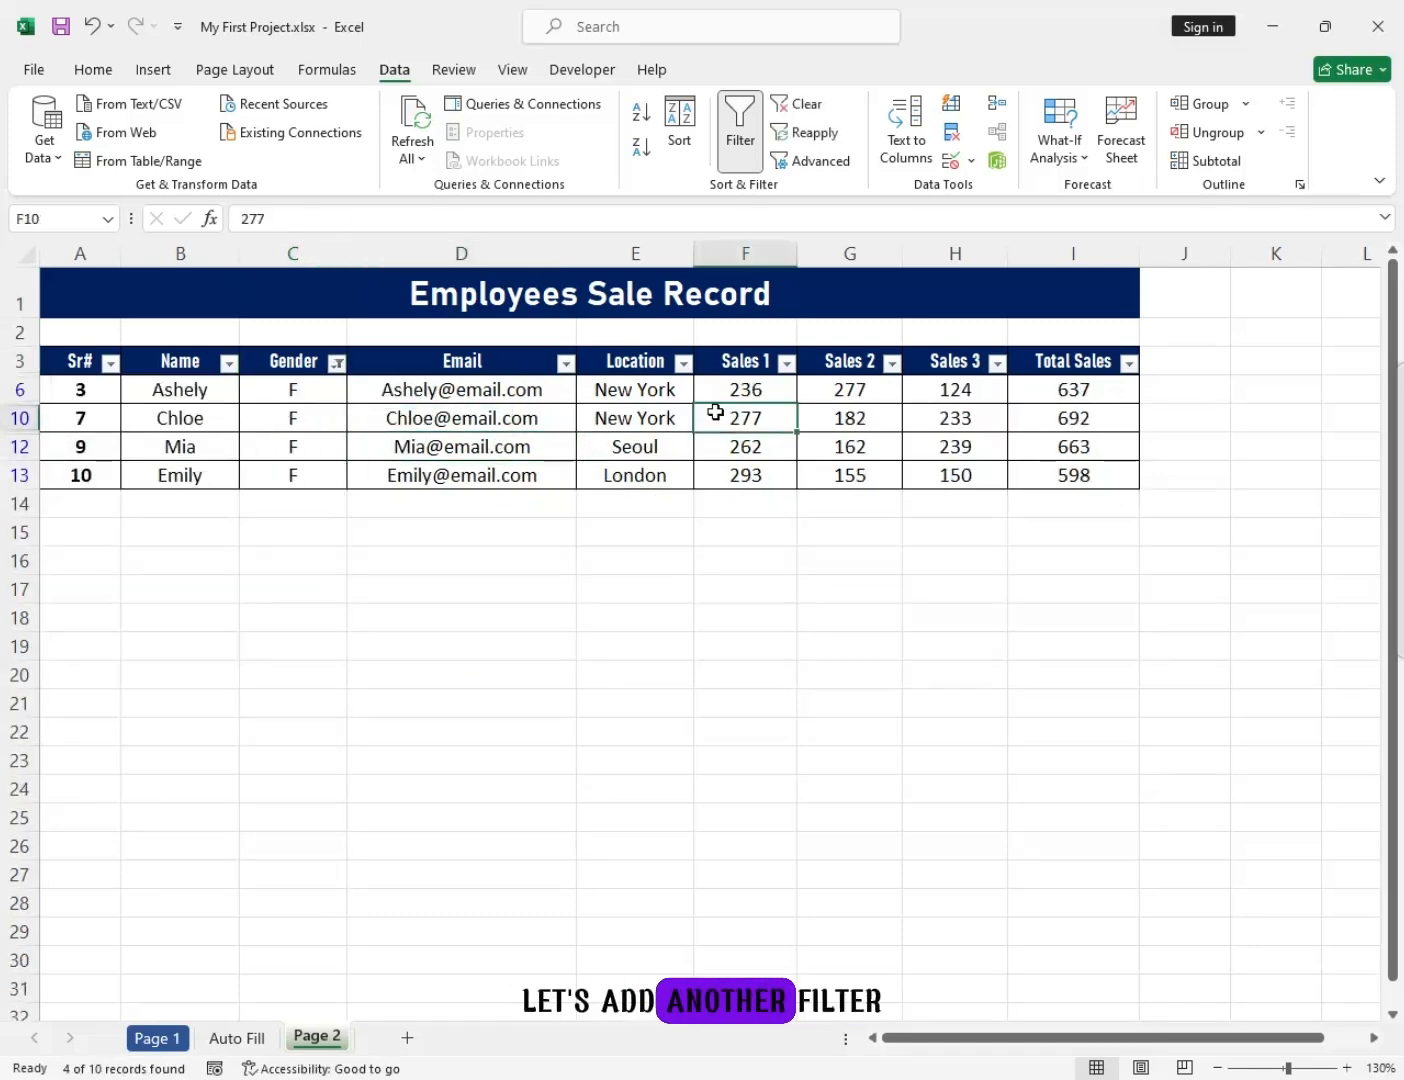
{"action": "left_click", "coordinate": [891, 418]}
{"action": "left_click", "coordinate": [1071, 447]}
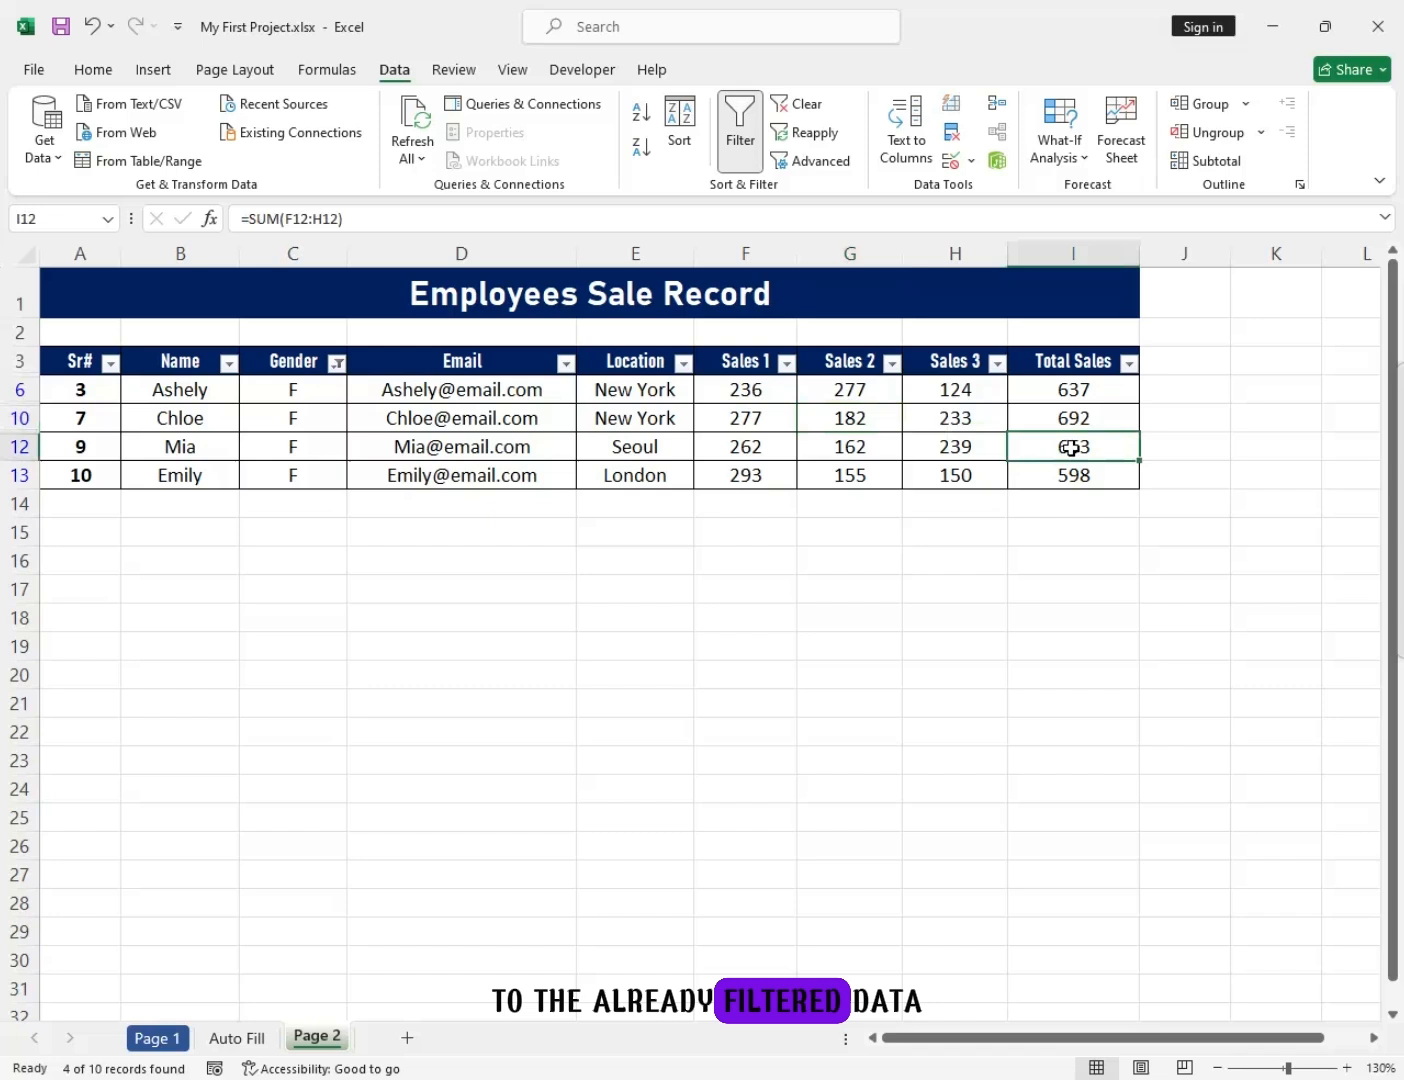
Filter the Location column to show only New York, on top of the existing Gender filter.
{"action": "left_click", "coordinate": [685, 366]}
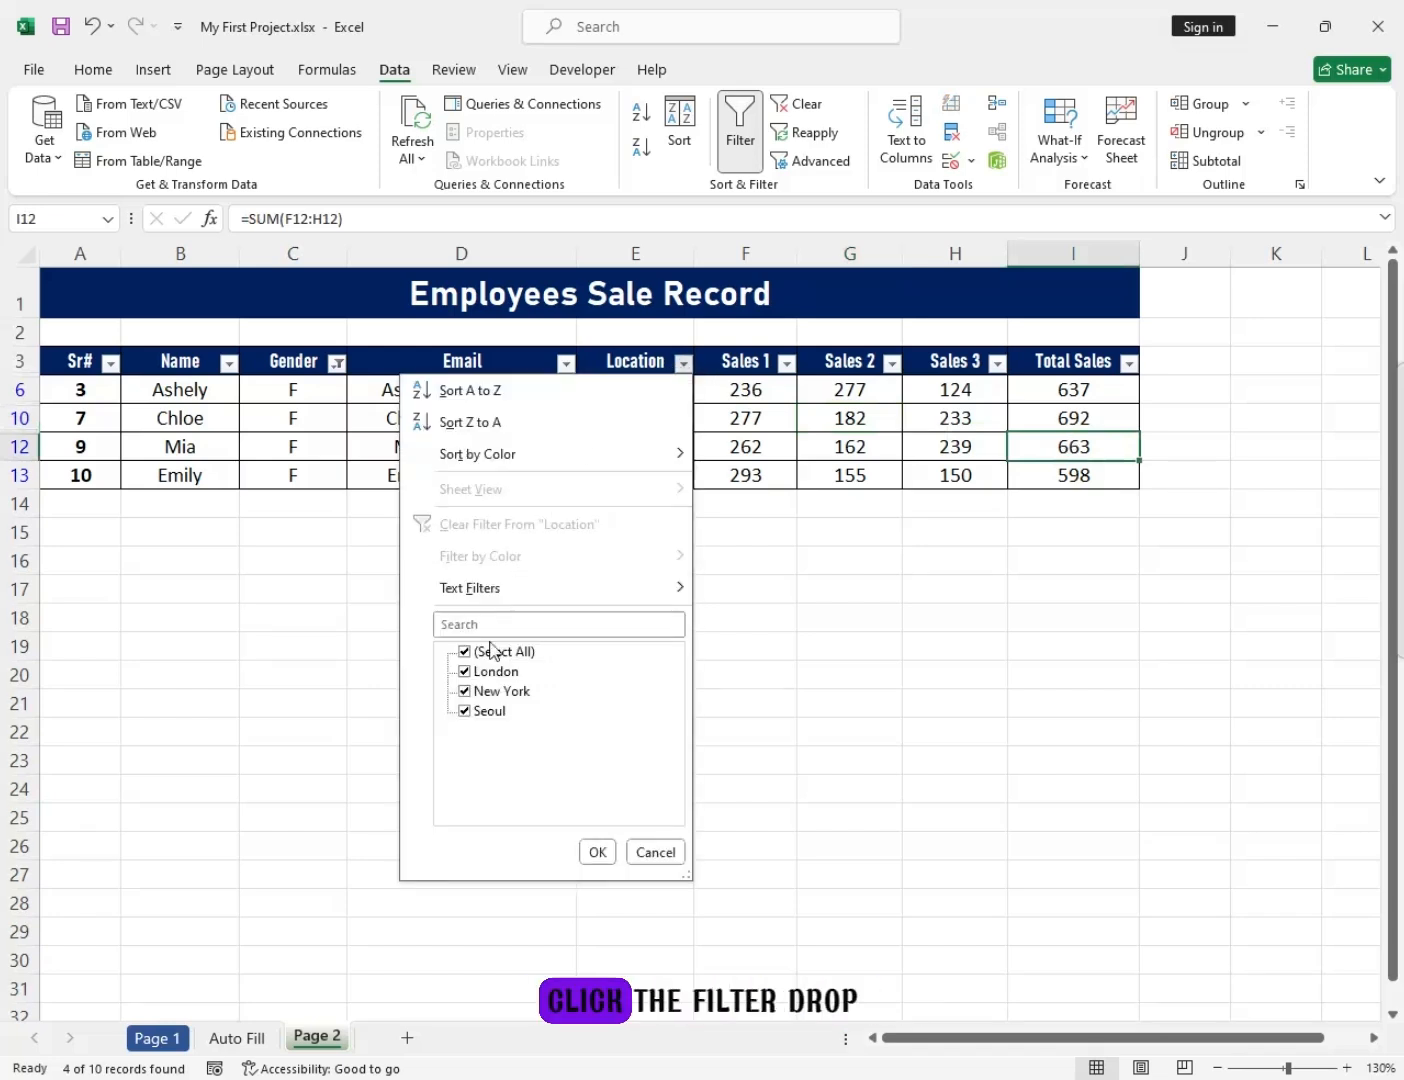
{"action": "left_click", "coordinate": [465, 672]}
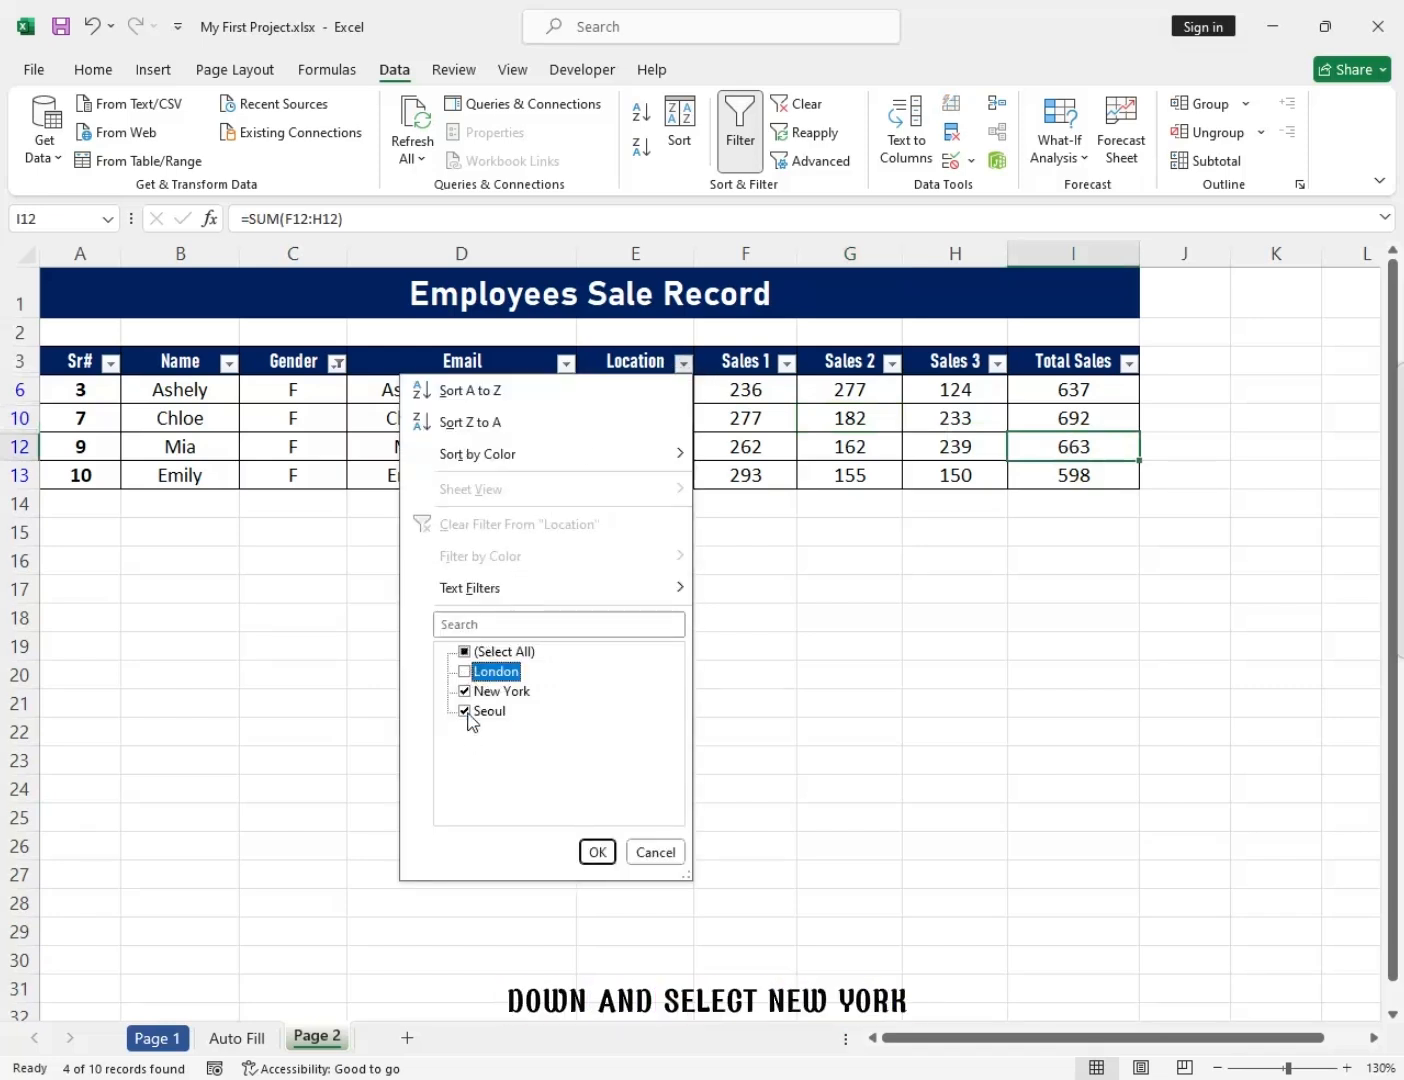
{"action": "left_click", "coordinate": [464, 711]}
{"action": "left_click", "coordinate": [597, 852]}
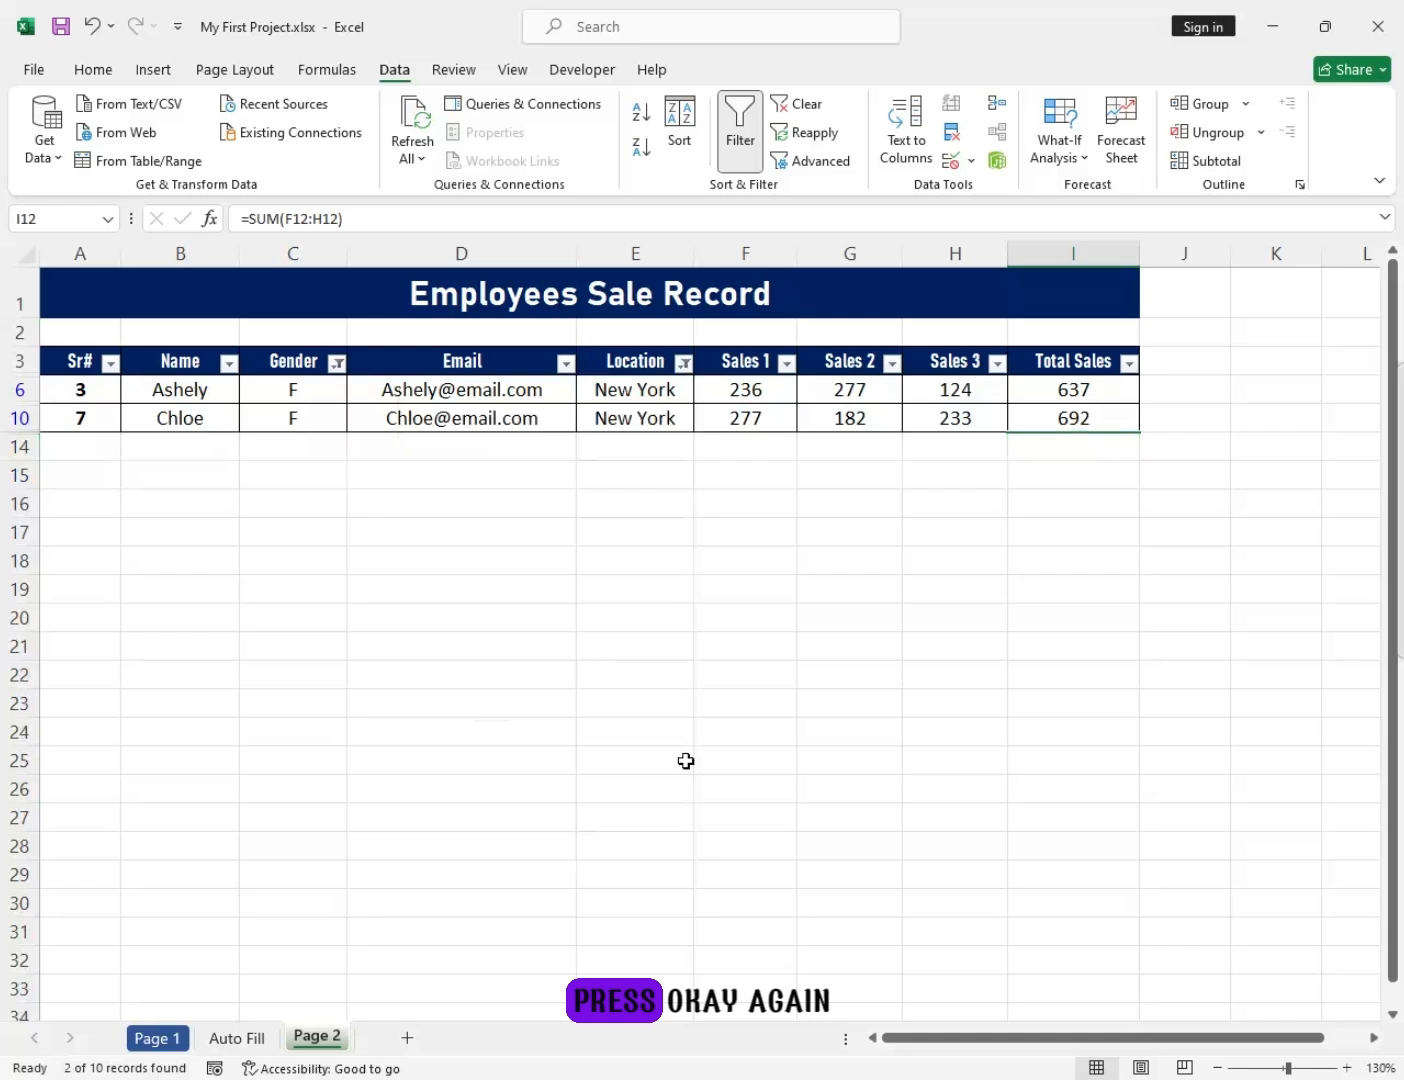
Examine the name, gender, email, location and sales cells of the rows left by the Gender and Location filters.
{"action": "left_click", "coordinate": [640, 404]}
{"action": "left_click", "coordinate": [204, 414]}
{"action": "left_click", "coordinate": [486, 415]}
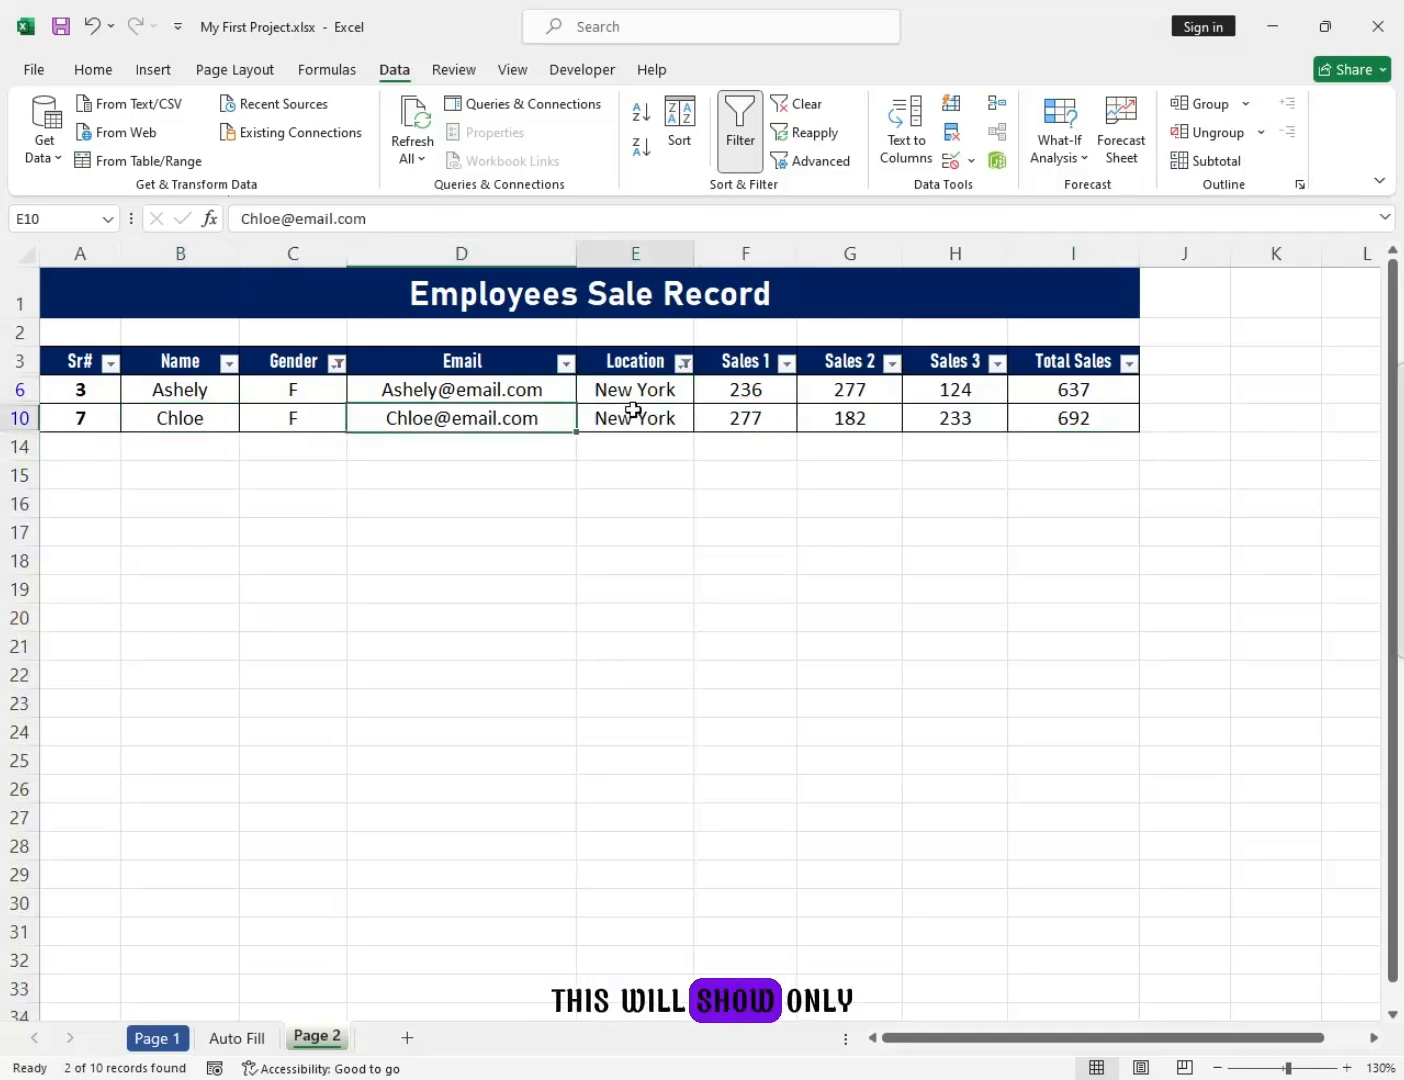
{"action": "left_click", "coordinate": [633, 412]}
{"action": "left_click", "coordinate": [850, 419]}
{"action": "left_click", "coordinate": [1050, 419]}
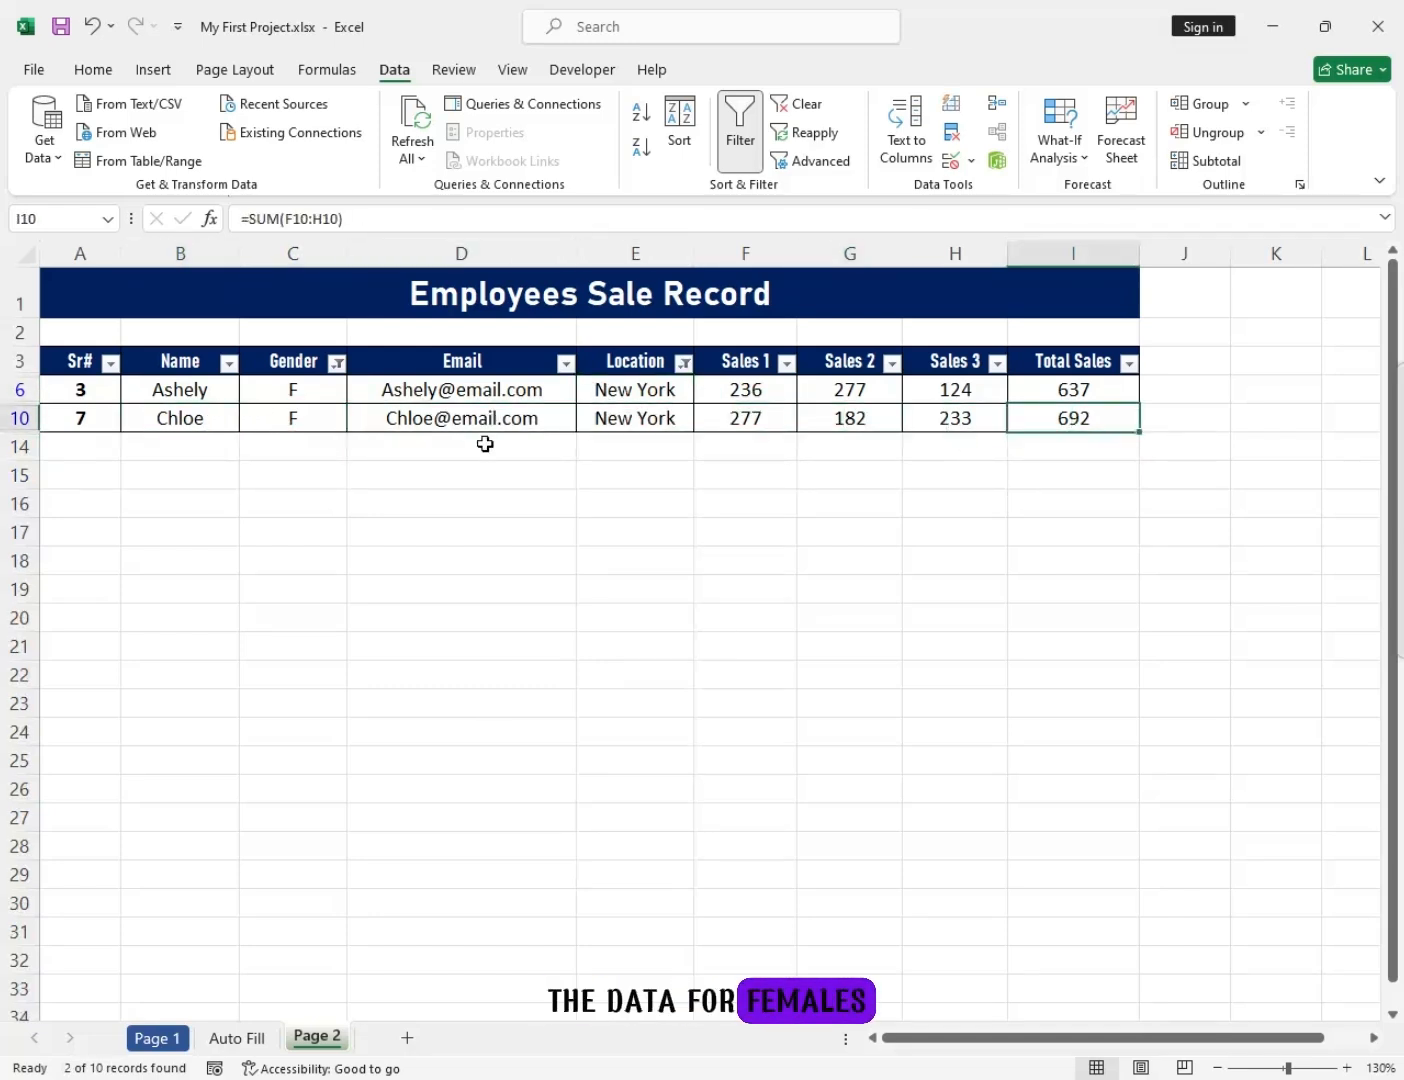
{"action": "left_click", "coordinate": [307, 407]}
{"action": "left_click", "coordinate": [452, 417]}
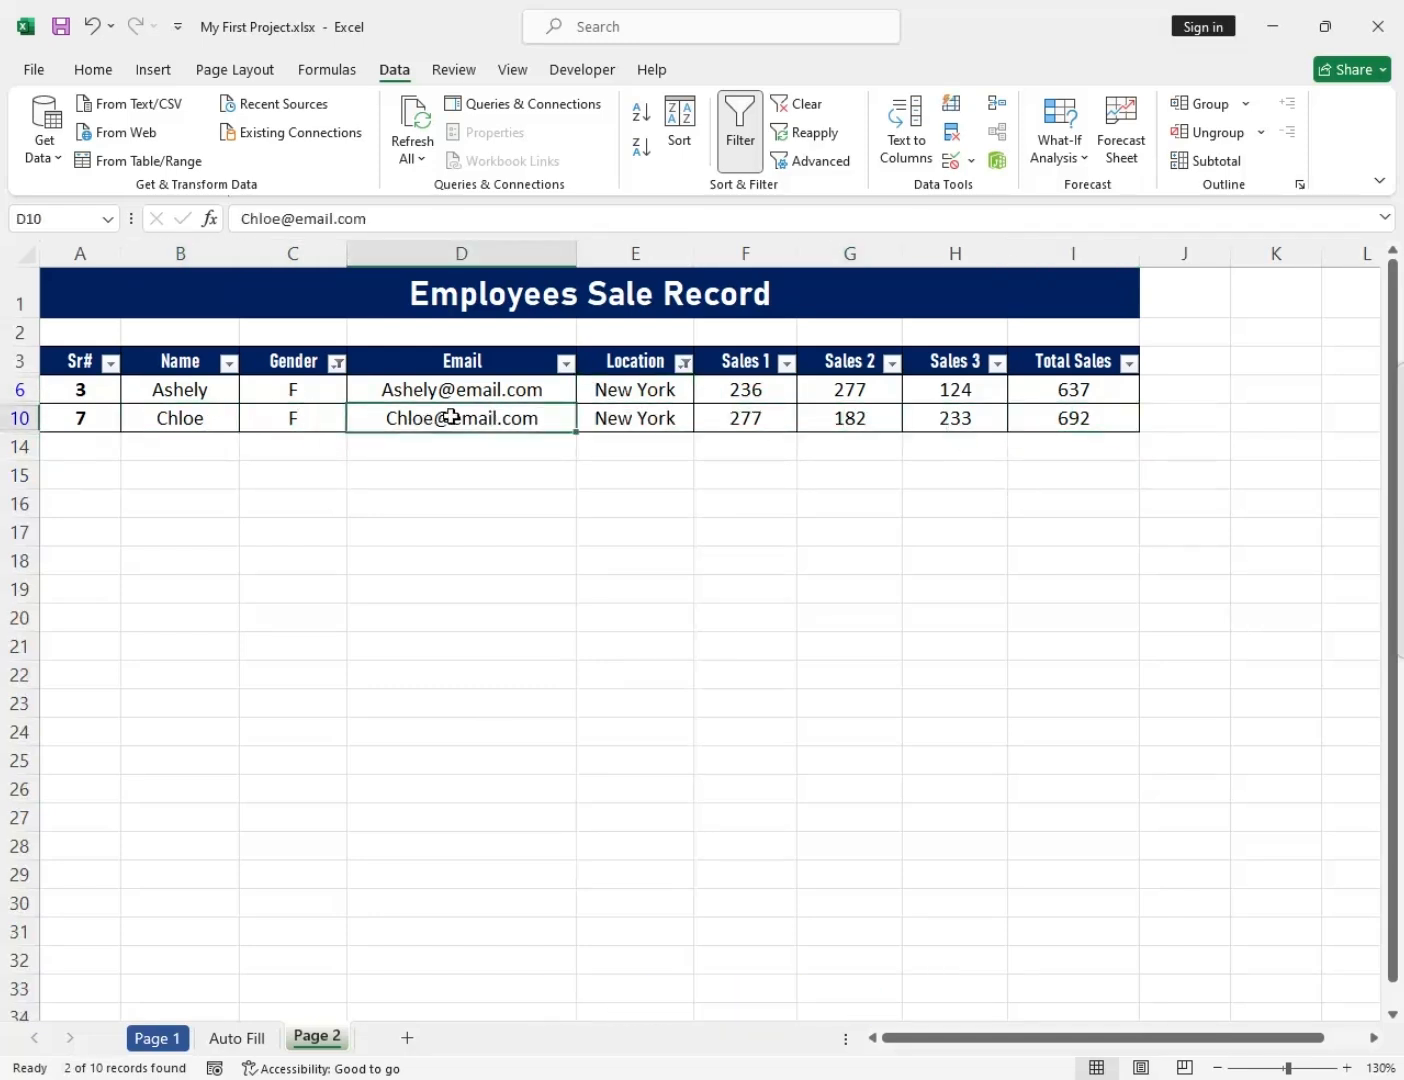
Clear the filters from the Location and Gender columns.
{"action": "left_click", "coordinate": [685, 364]}
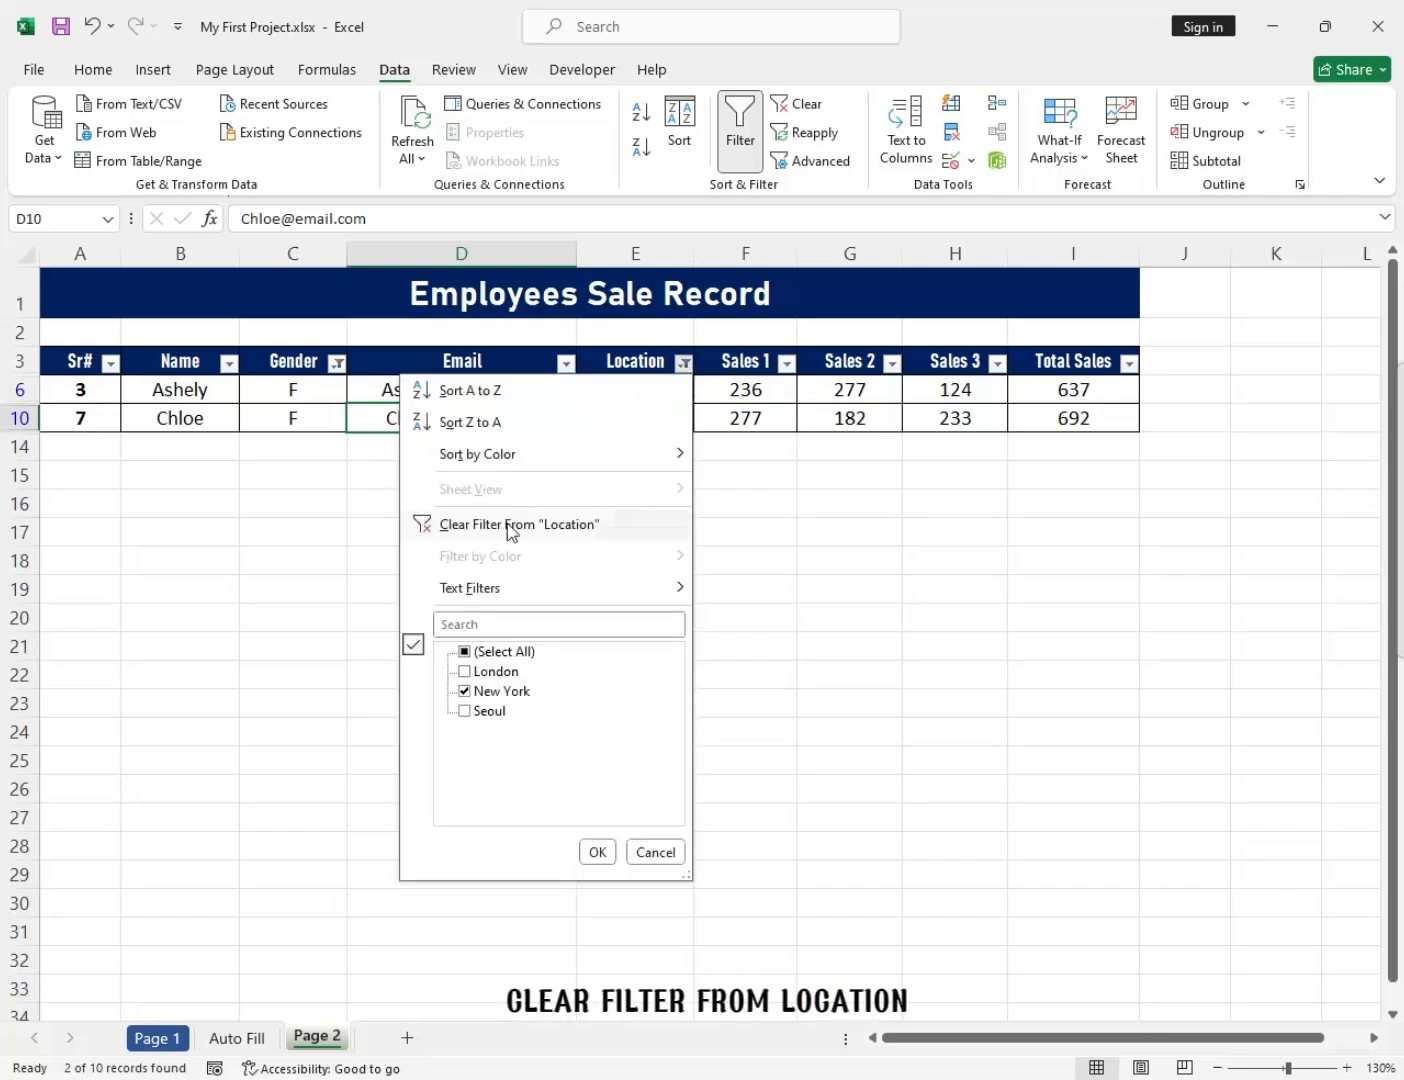
{"action": "left_click", "coordinate": [430, 526]}
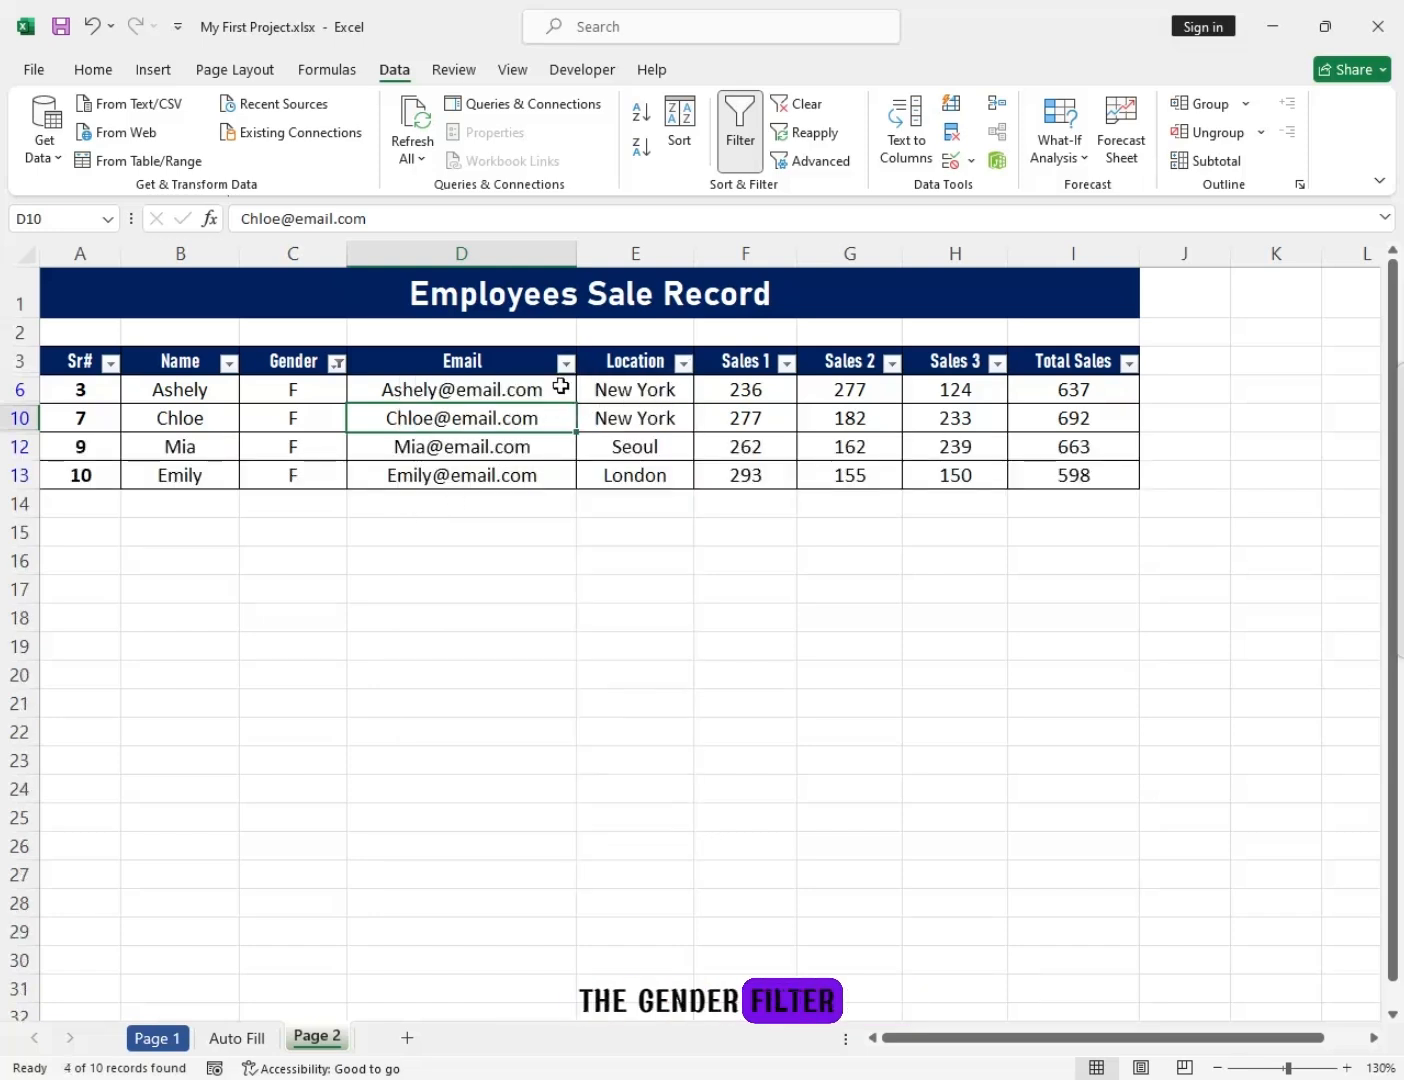
{"action": "left_click", "coordinate": [337, 363]}
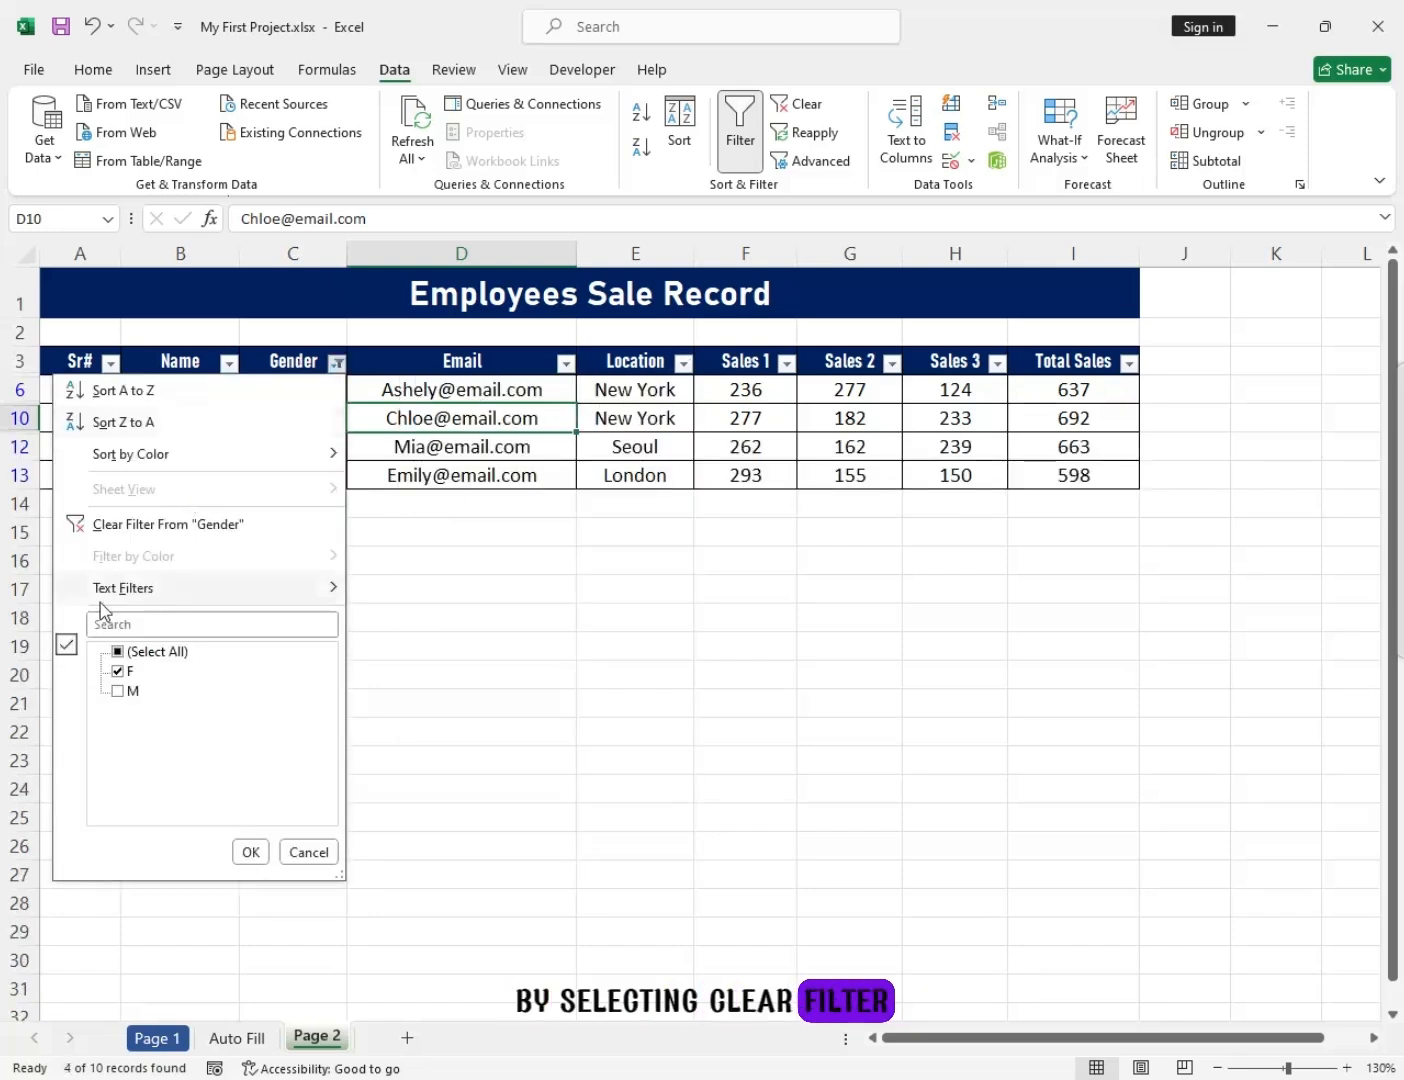
{"action": "left_click", "coordinate": [119, 692]}
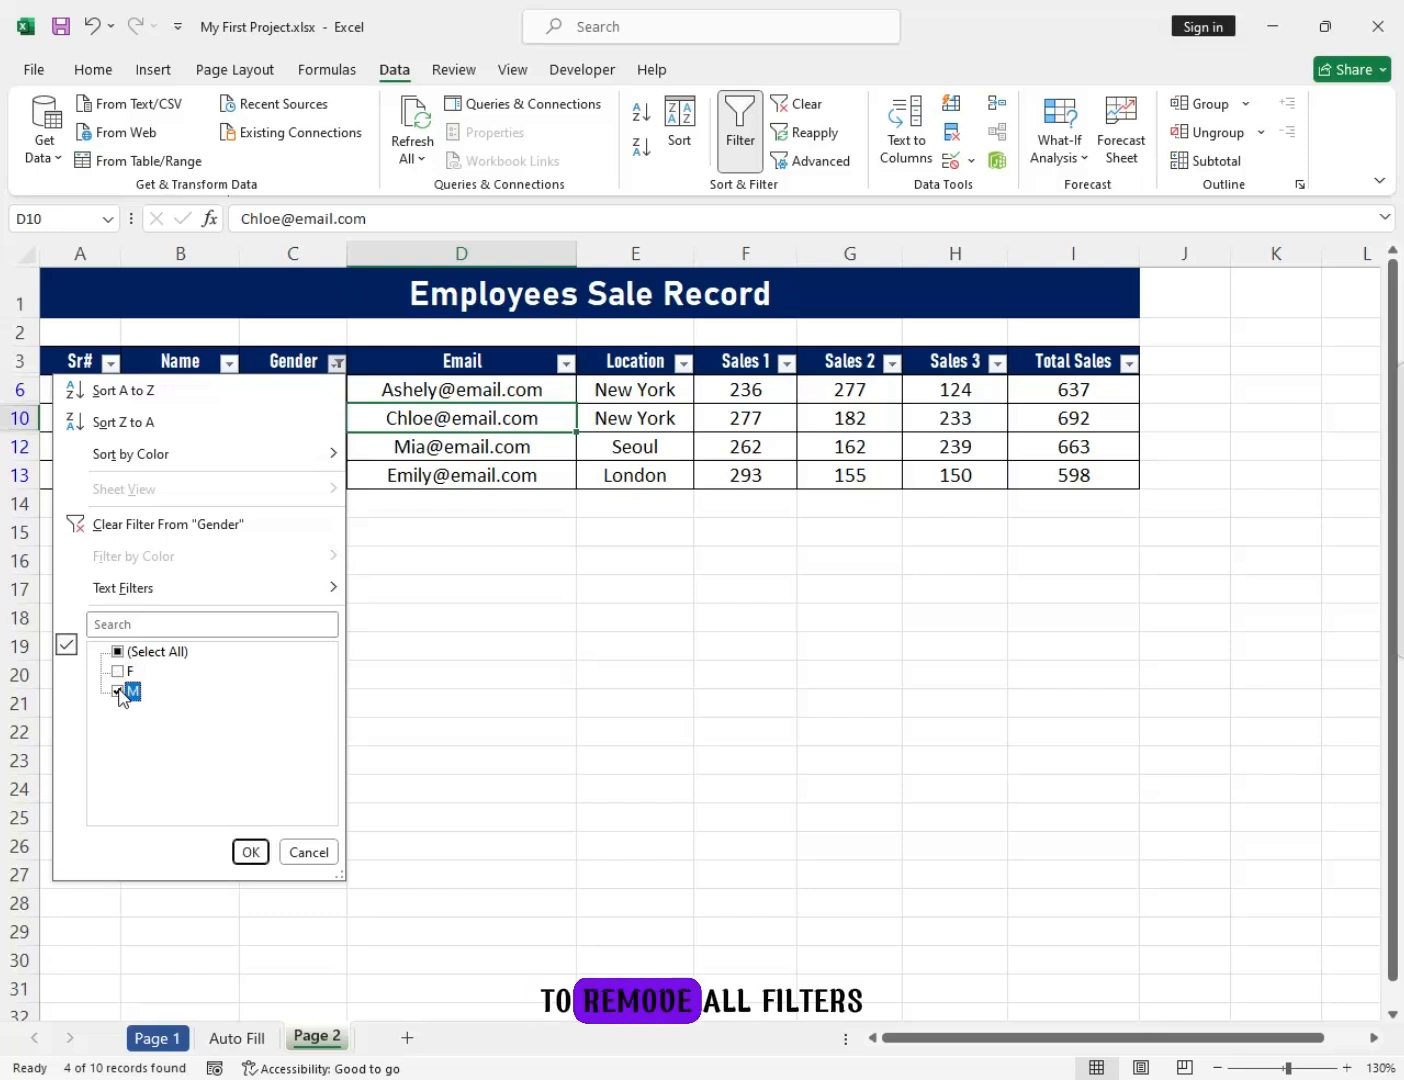
{"action": "left_click", "coordinate": [190, 526]}
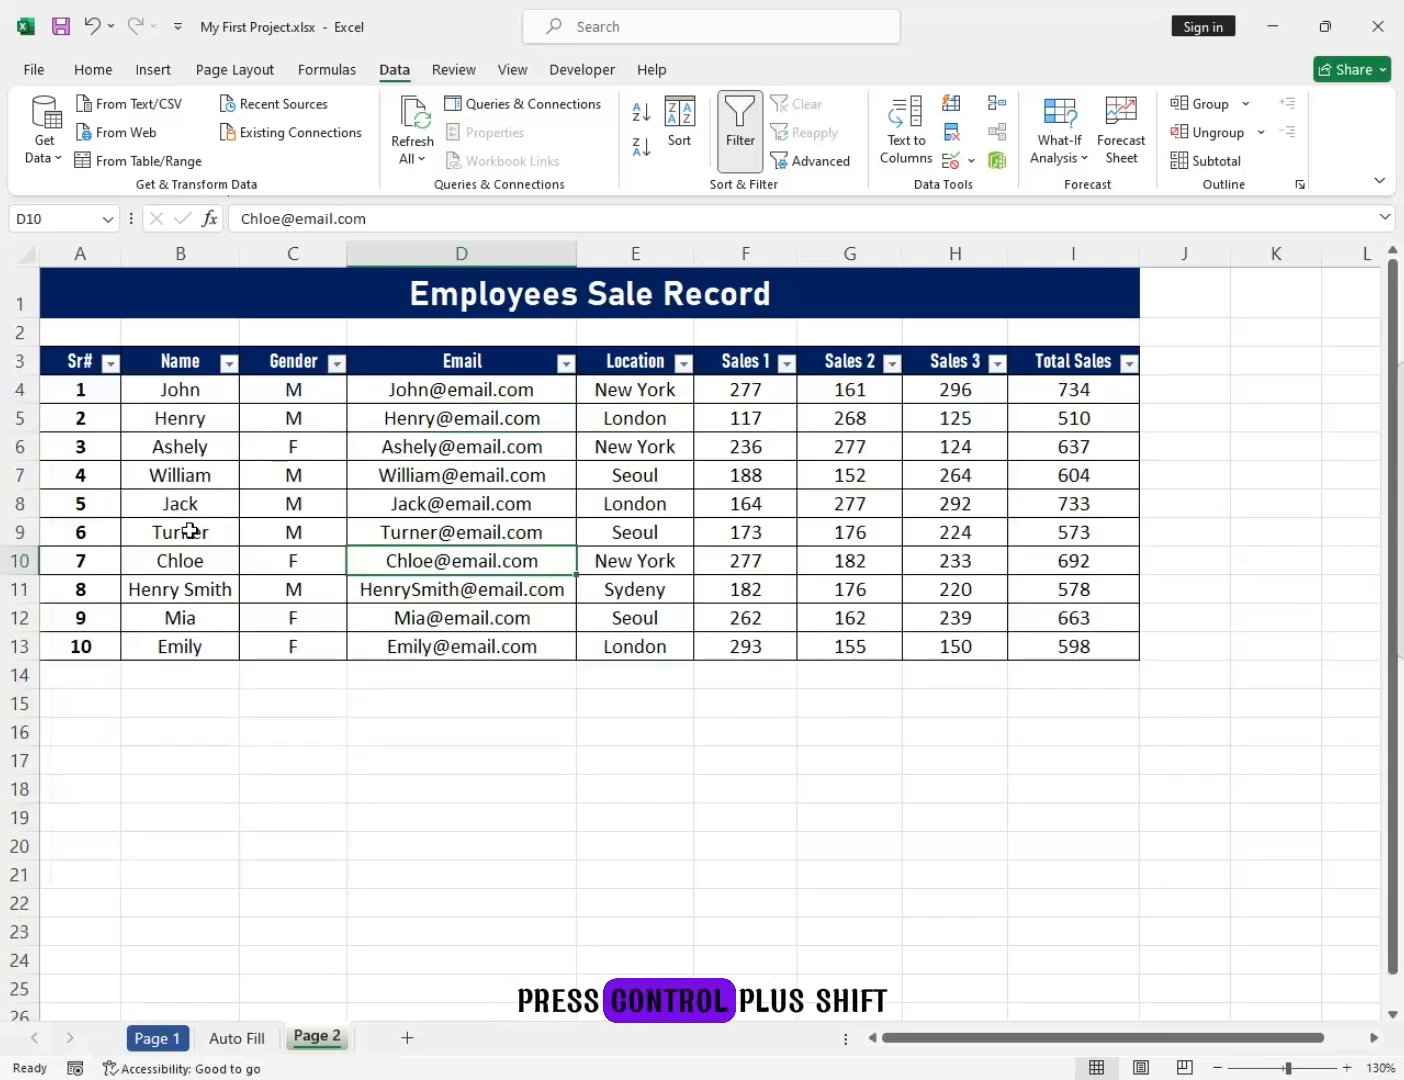
Turn filtering off and back on for the Employees Sale Record table.
{"action": "left_click", "coordinate": [371, 464]}
{"action": "key", "text": "ctrl+shift+l"}
{"action": "key", "text": "ctrl+shift+l"}
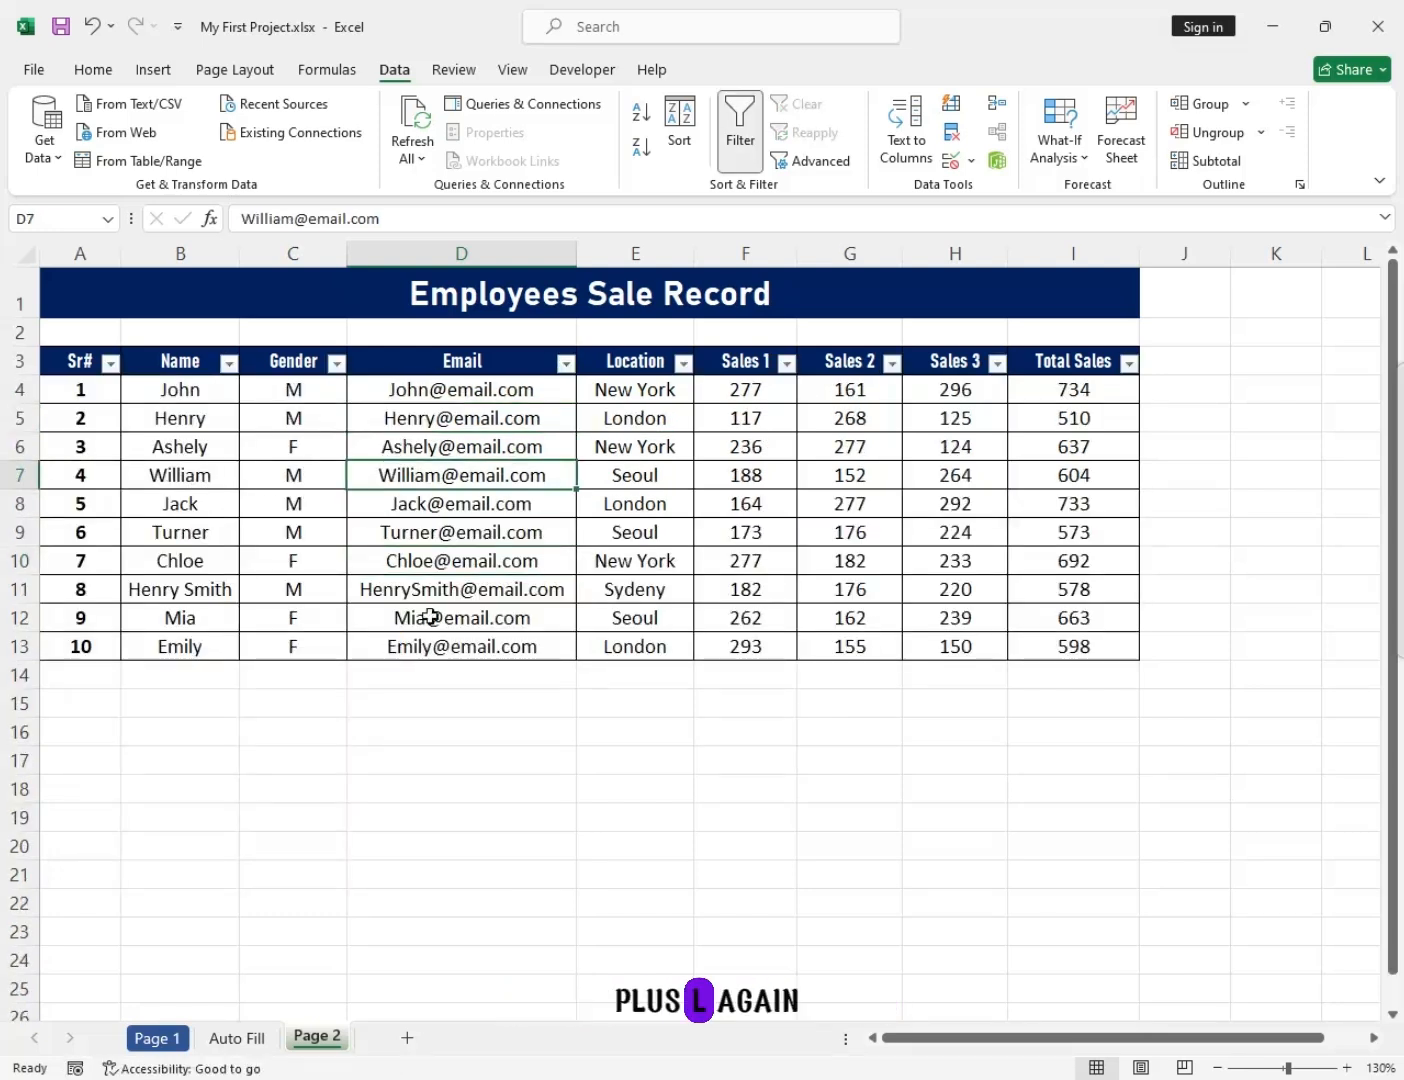
Sort the Employees Sale Record table by the Name column from A to Z.
{"action": "left_click", "coordinate": [788, 364]}
{"action": "left_click", "coordinate": [791, 366]}
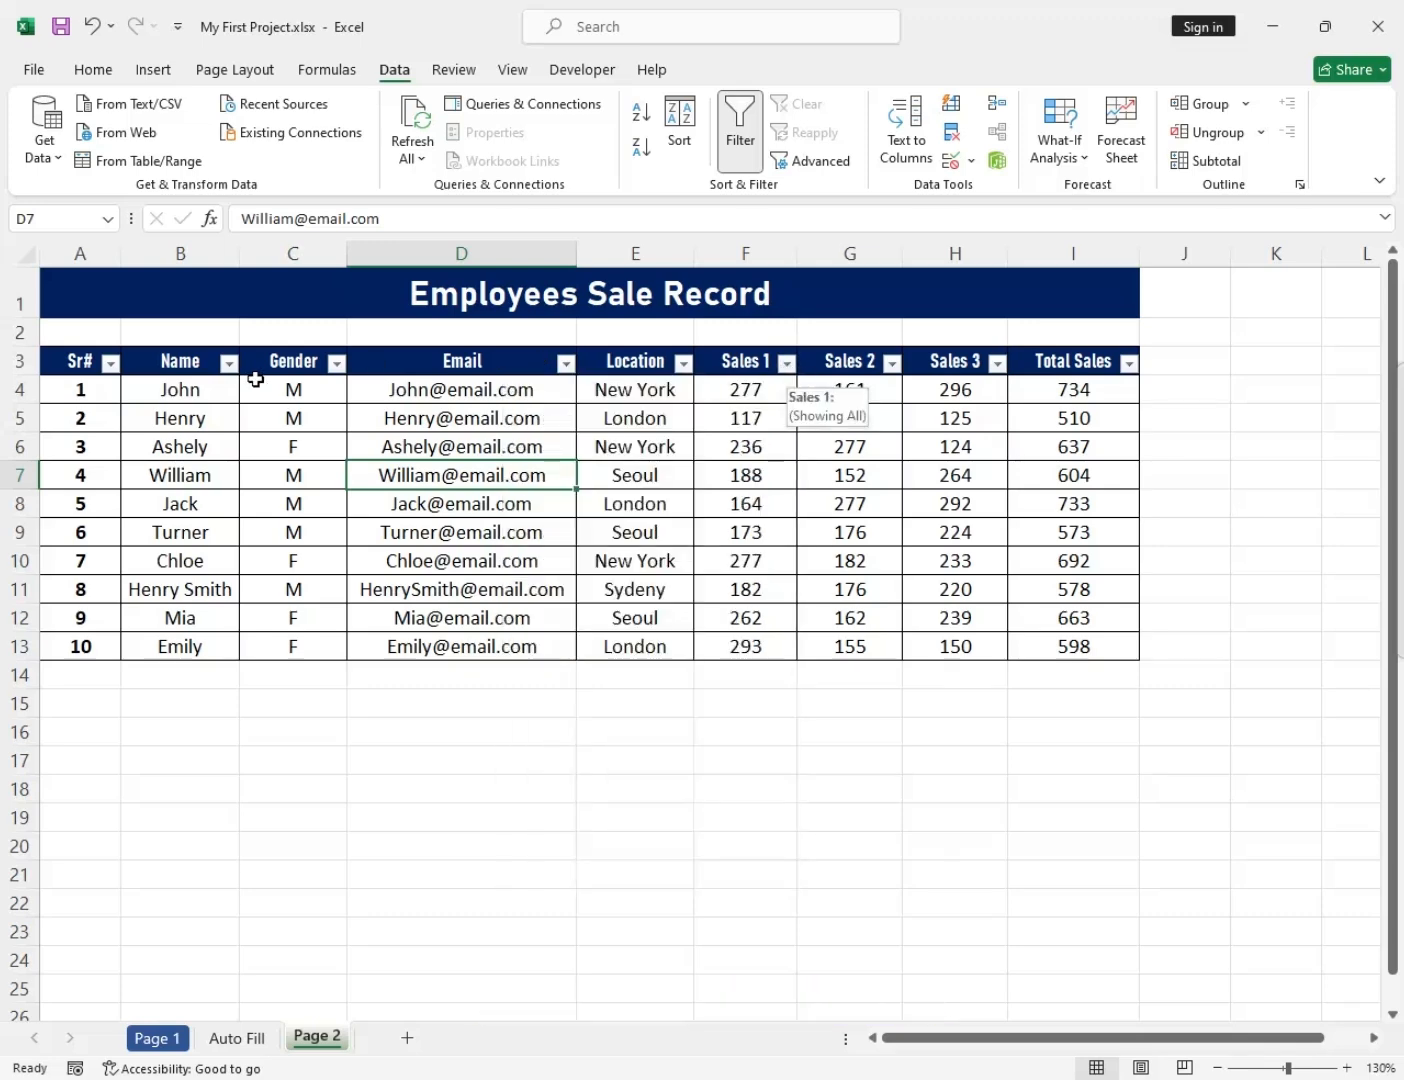
{"action": "left_click", "coordinate": [230, 363]}
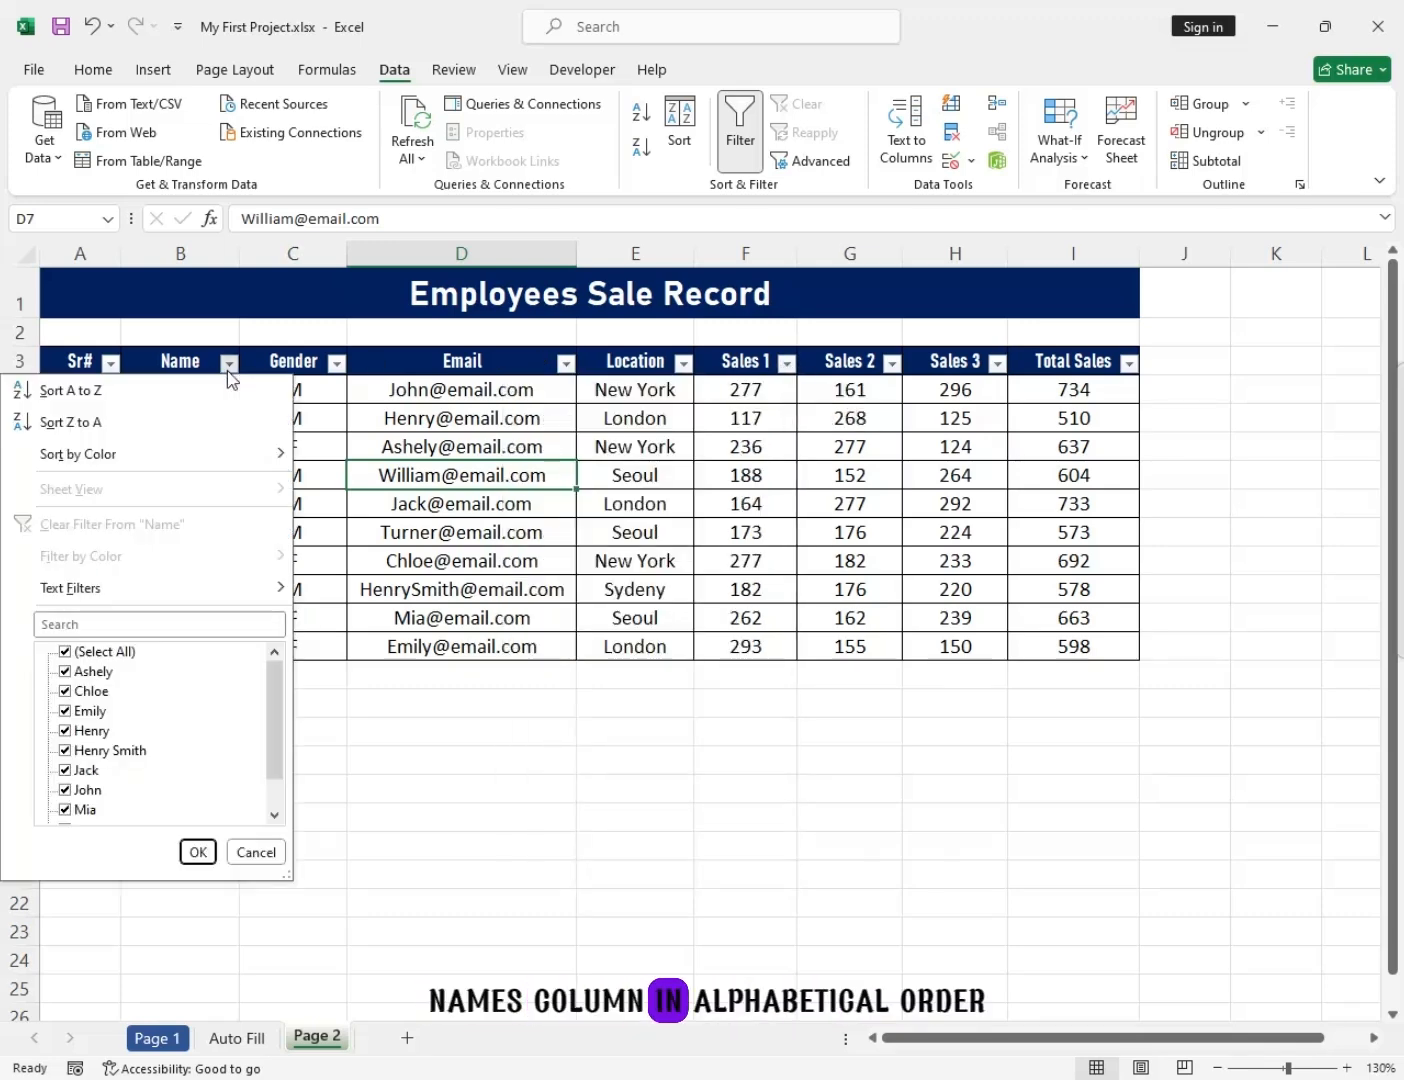
{"action": "left_click", "coordinate": [79, 392]}
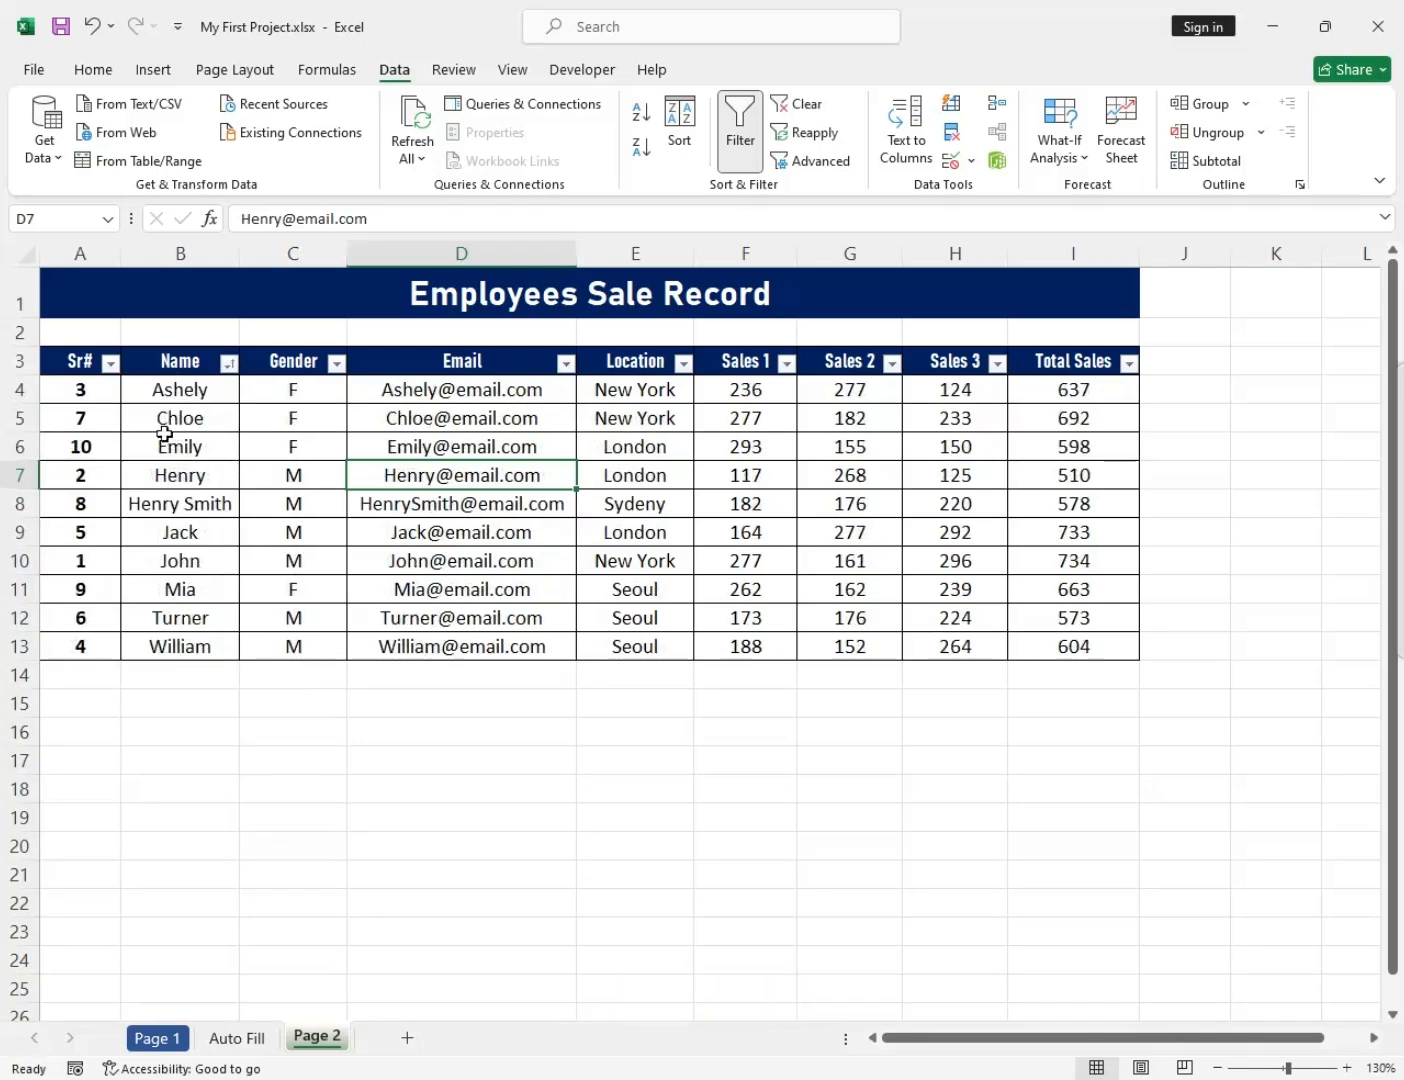
{"action": "left_click", "coordinate": [156, 427]}
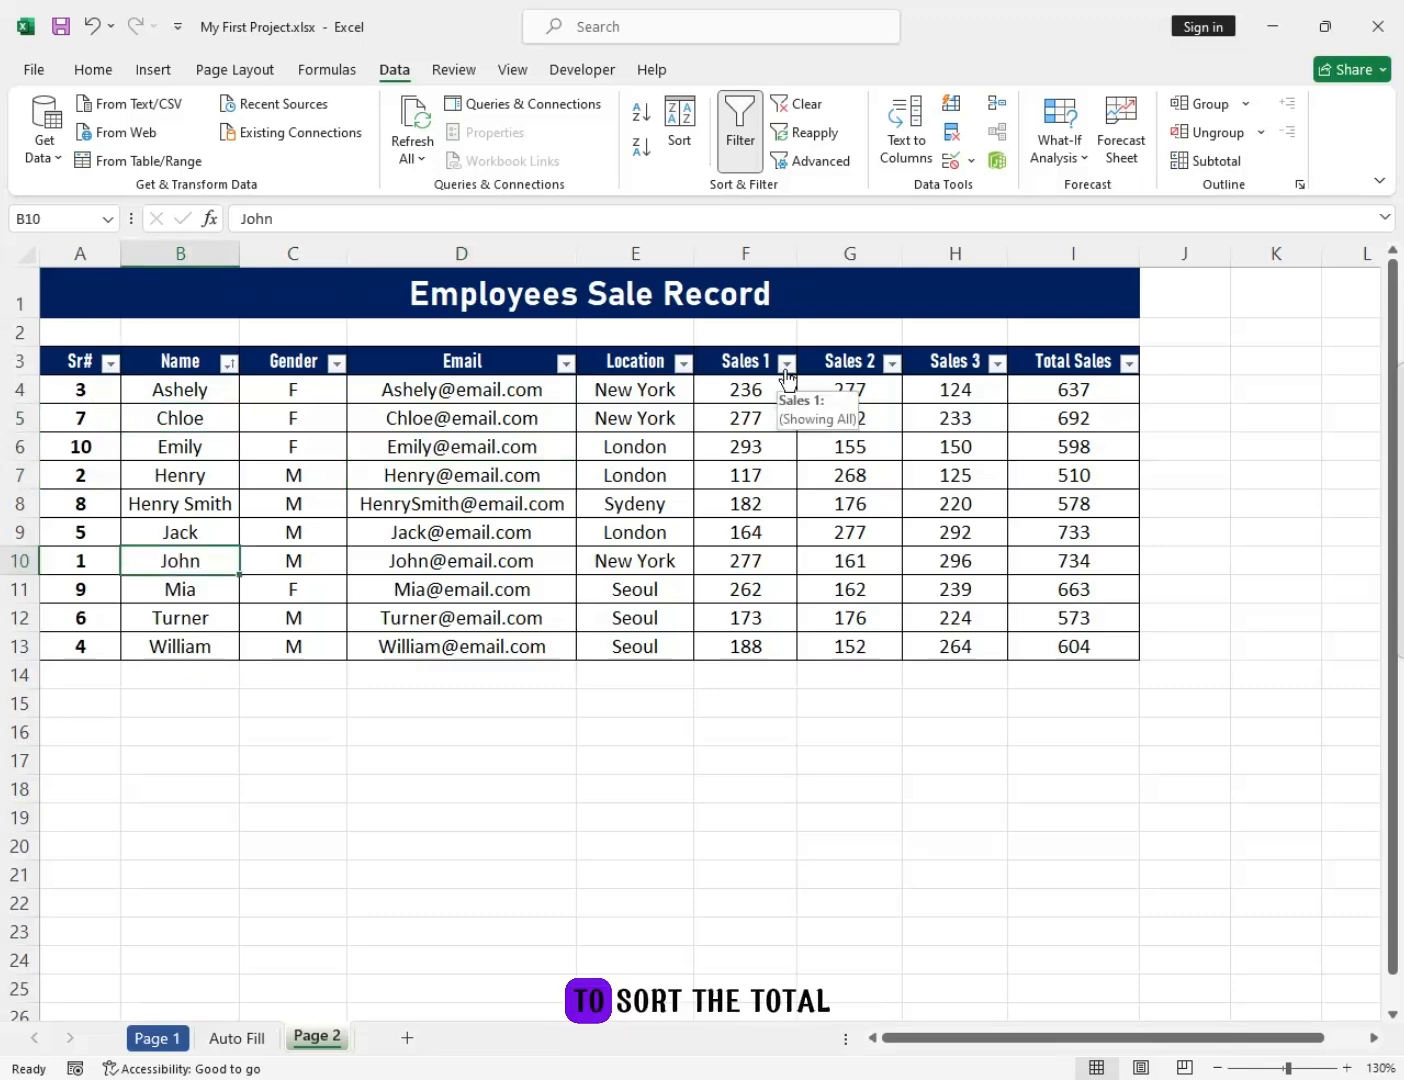
Sort the Employees Sale Record table by the Total Sales column from largest to smallest.
{"action": "left_click", "coordinate": [787, 364]}
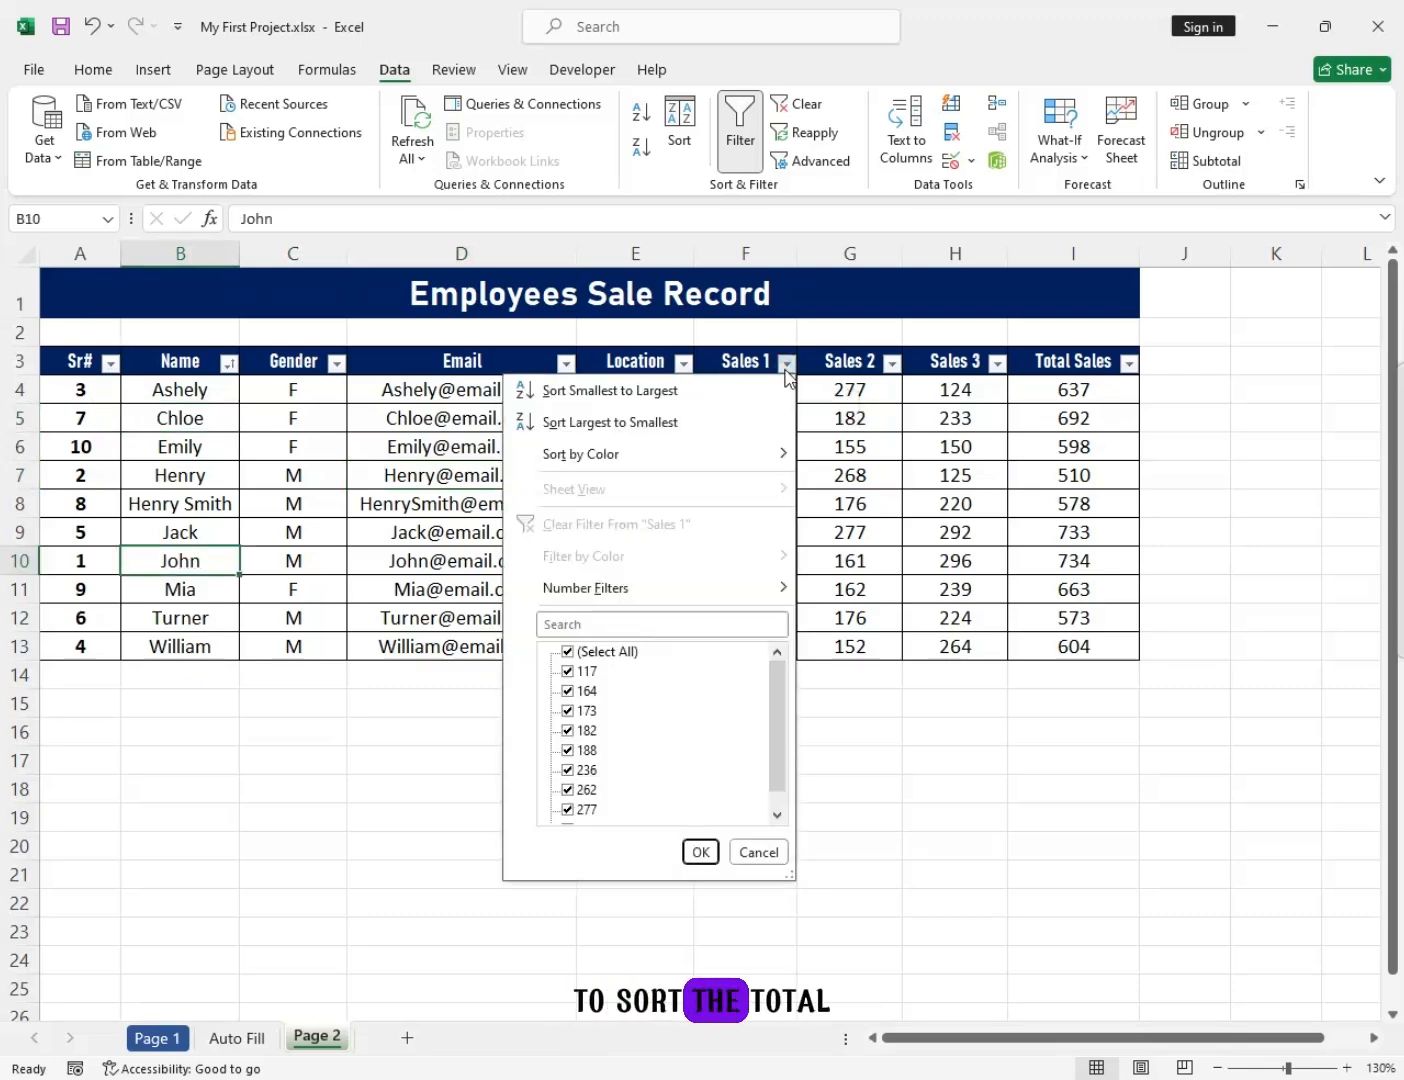
{"action": "left_click", "coordinate": [787, 366]}
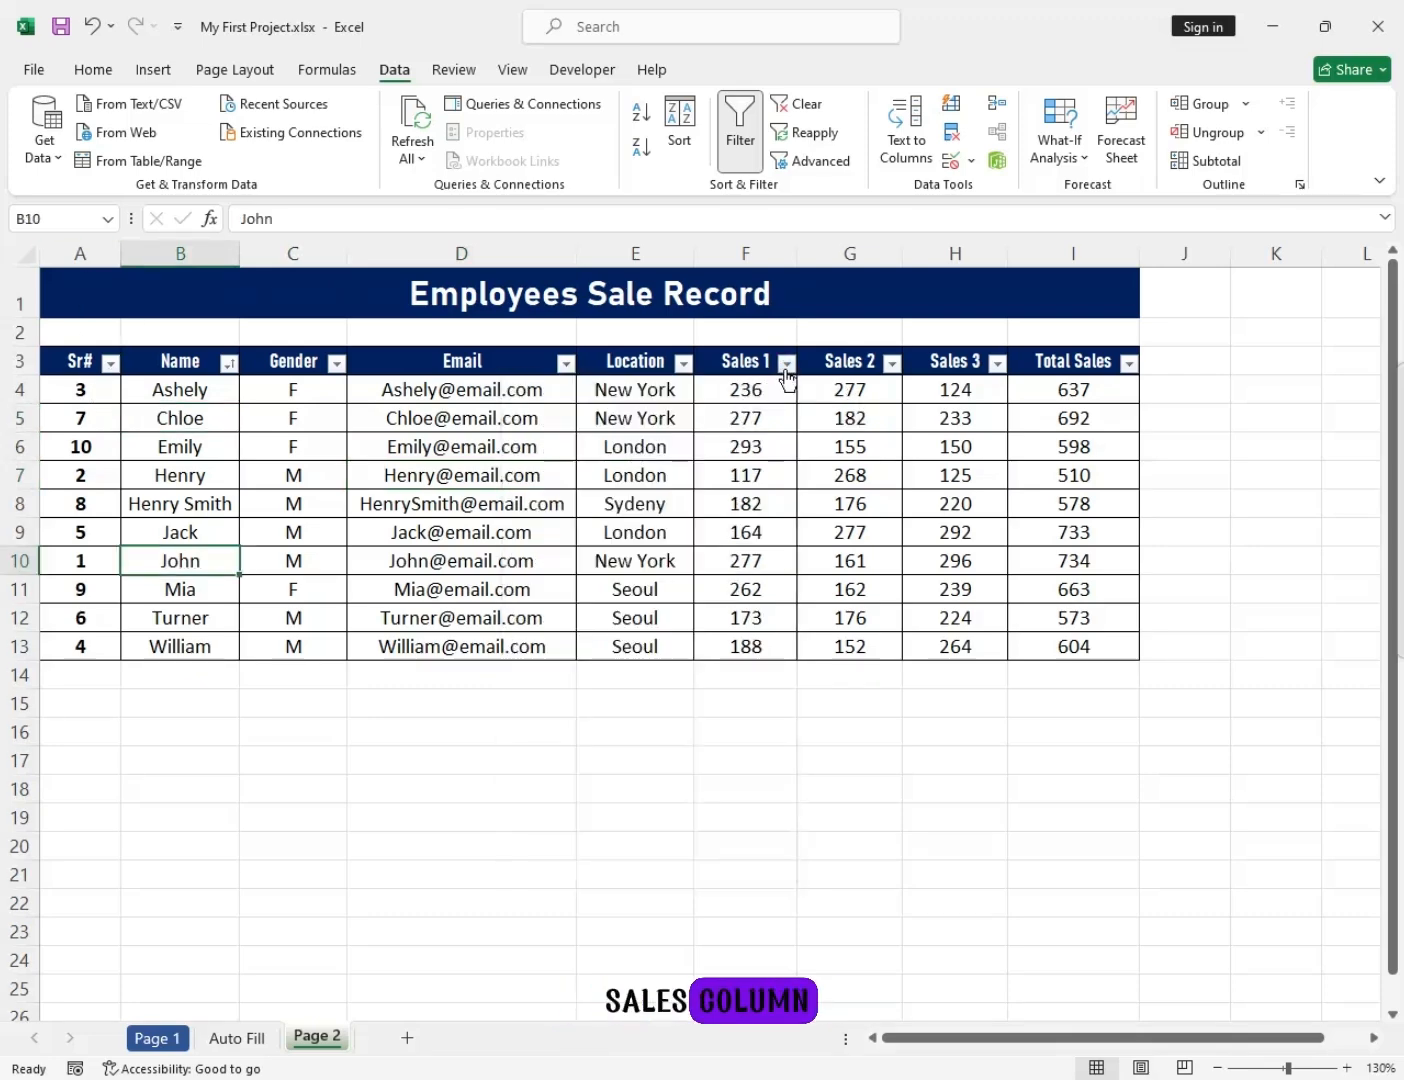
{"action": "left_click", "coordinate": [1128, 364]}
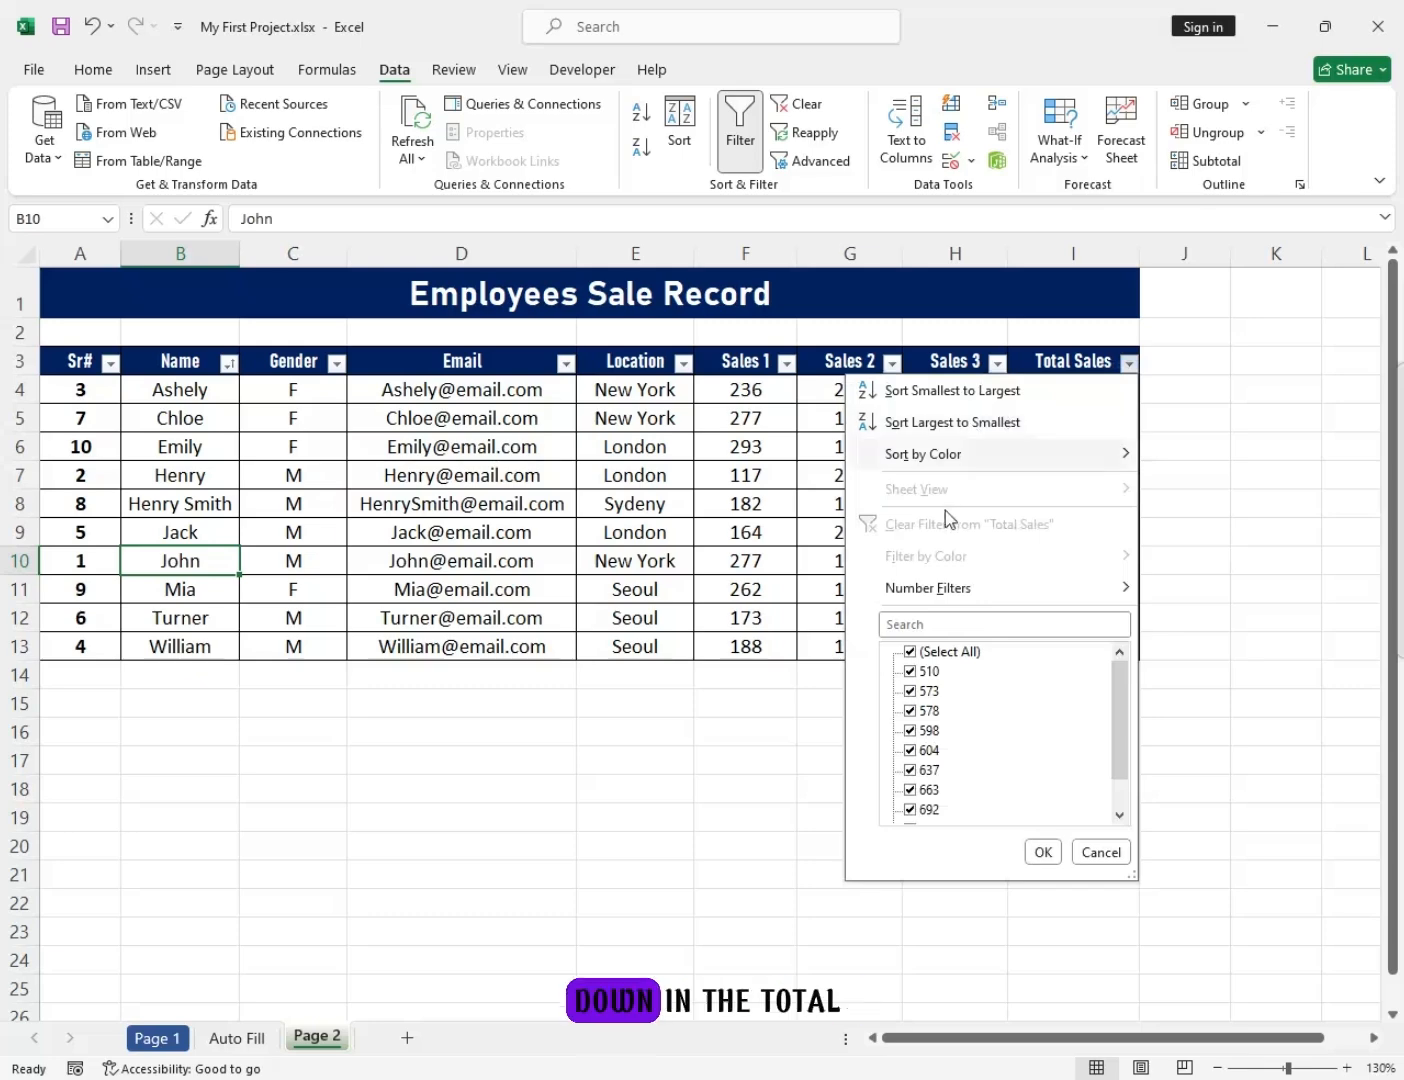
{"action": "left_click", "coordinate": [945, 425]}
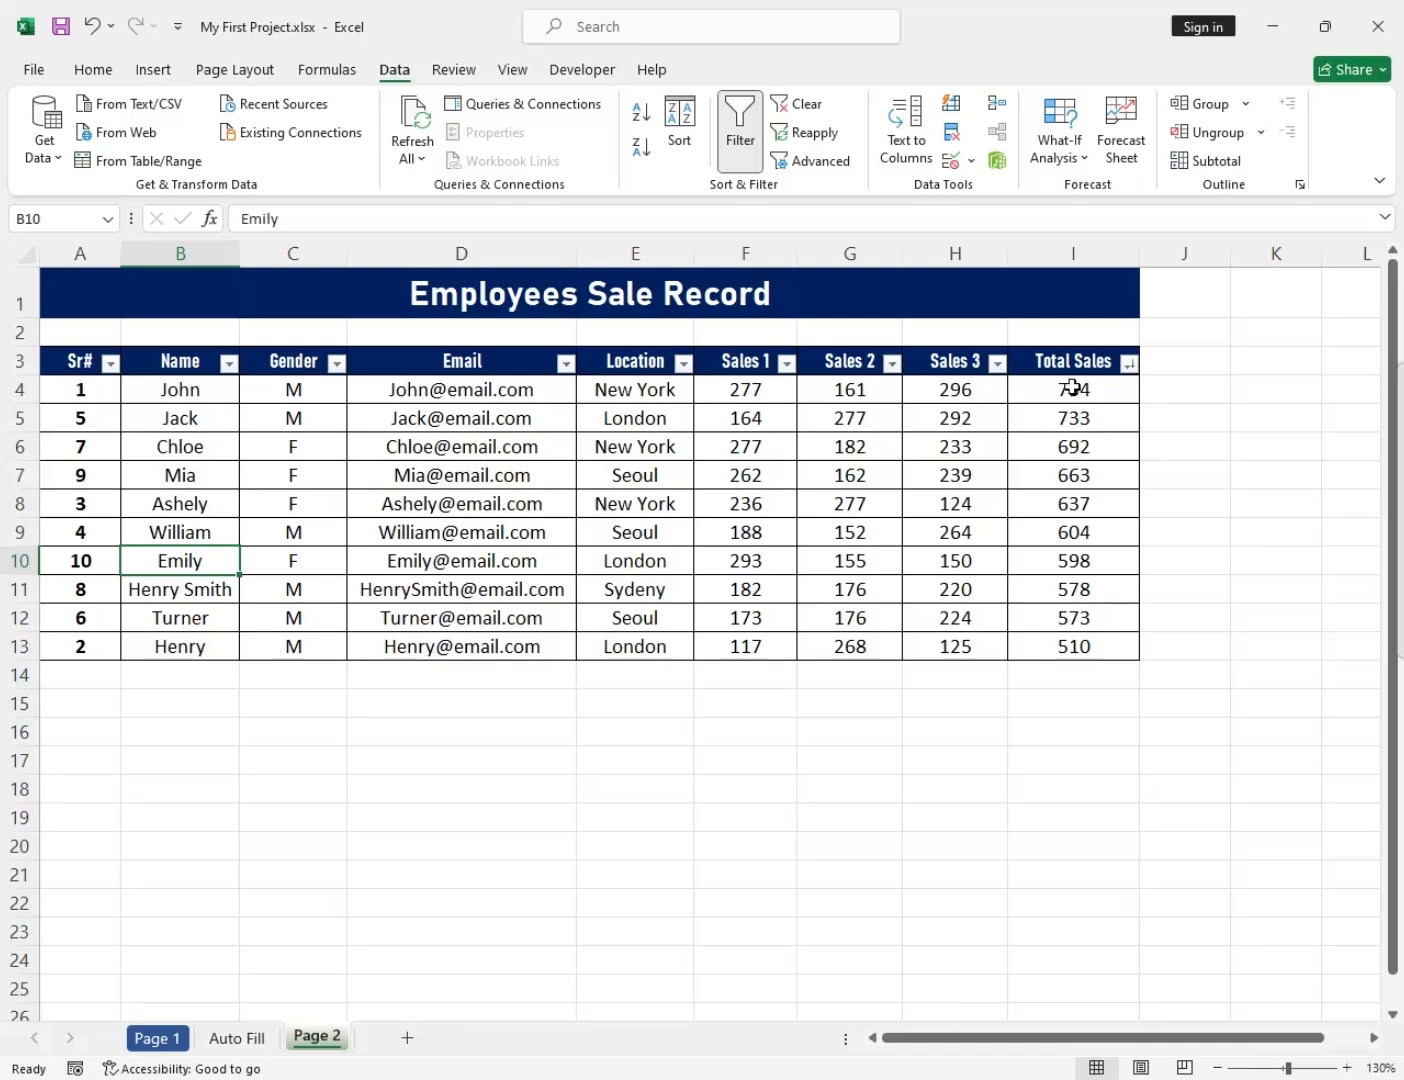
Filter the Name column to the employee with Sr# 9 by searching for that employee's name, and review the row.
{"action": "left_click", "coordinate": [228, 365]}
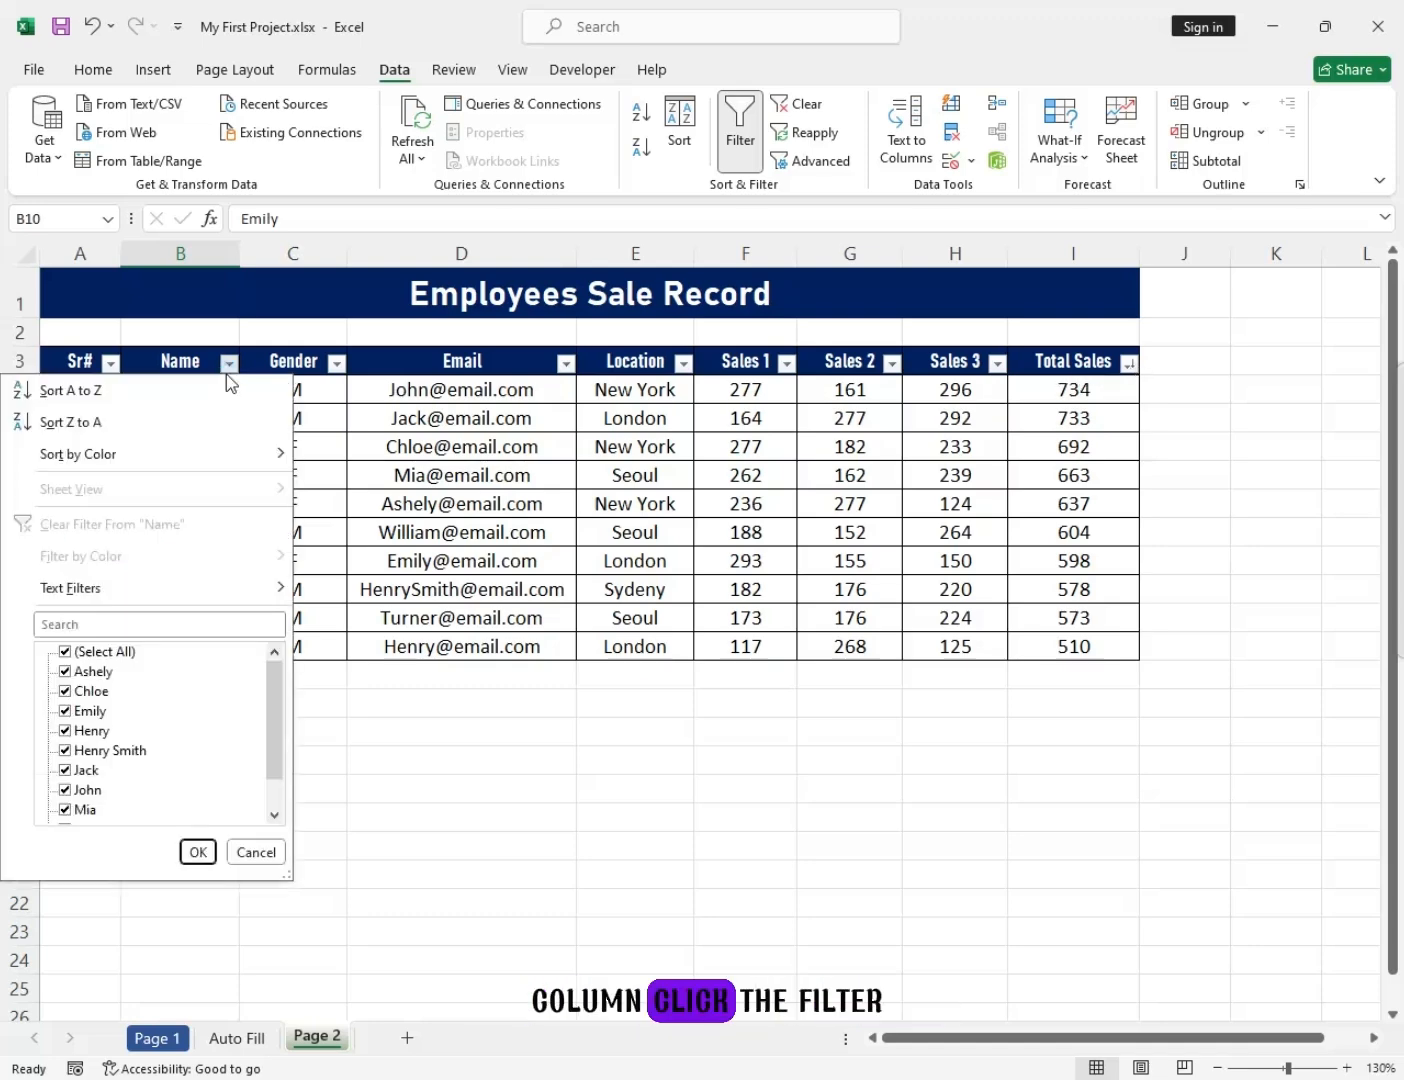
{"action": "left_click", "coordinate": [71, 624]}
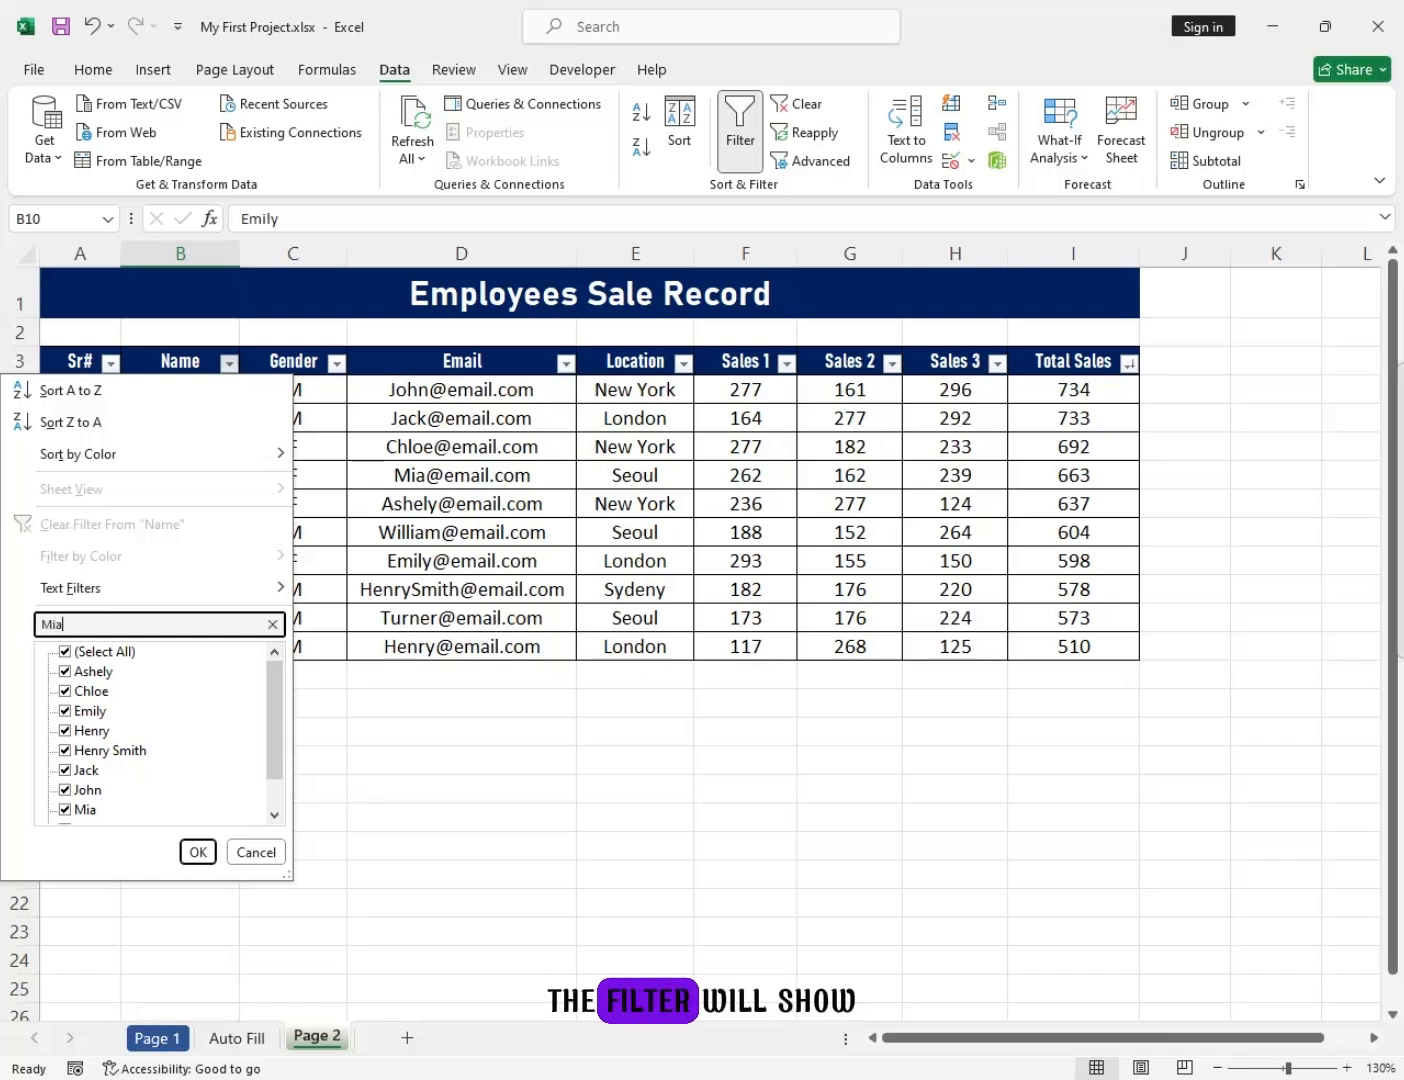
{"action": "type", "text": "Mia"}
{"action": "key", "text": "Return"}
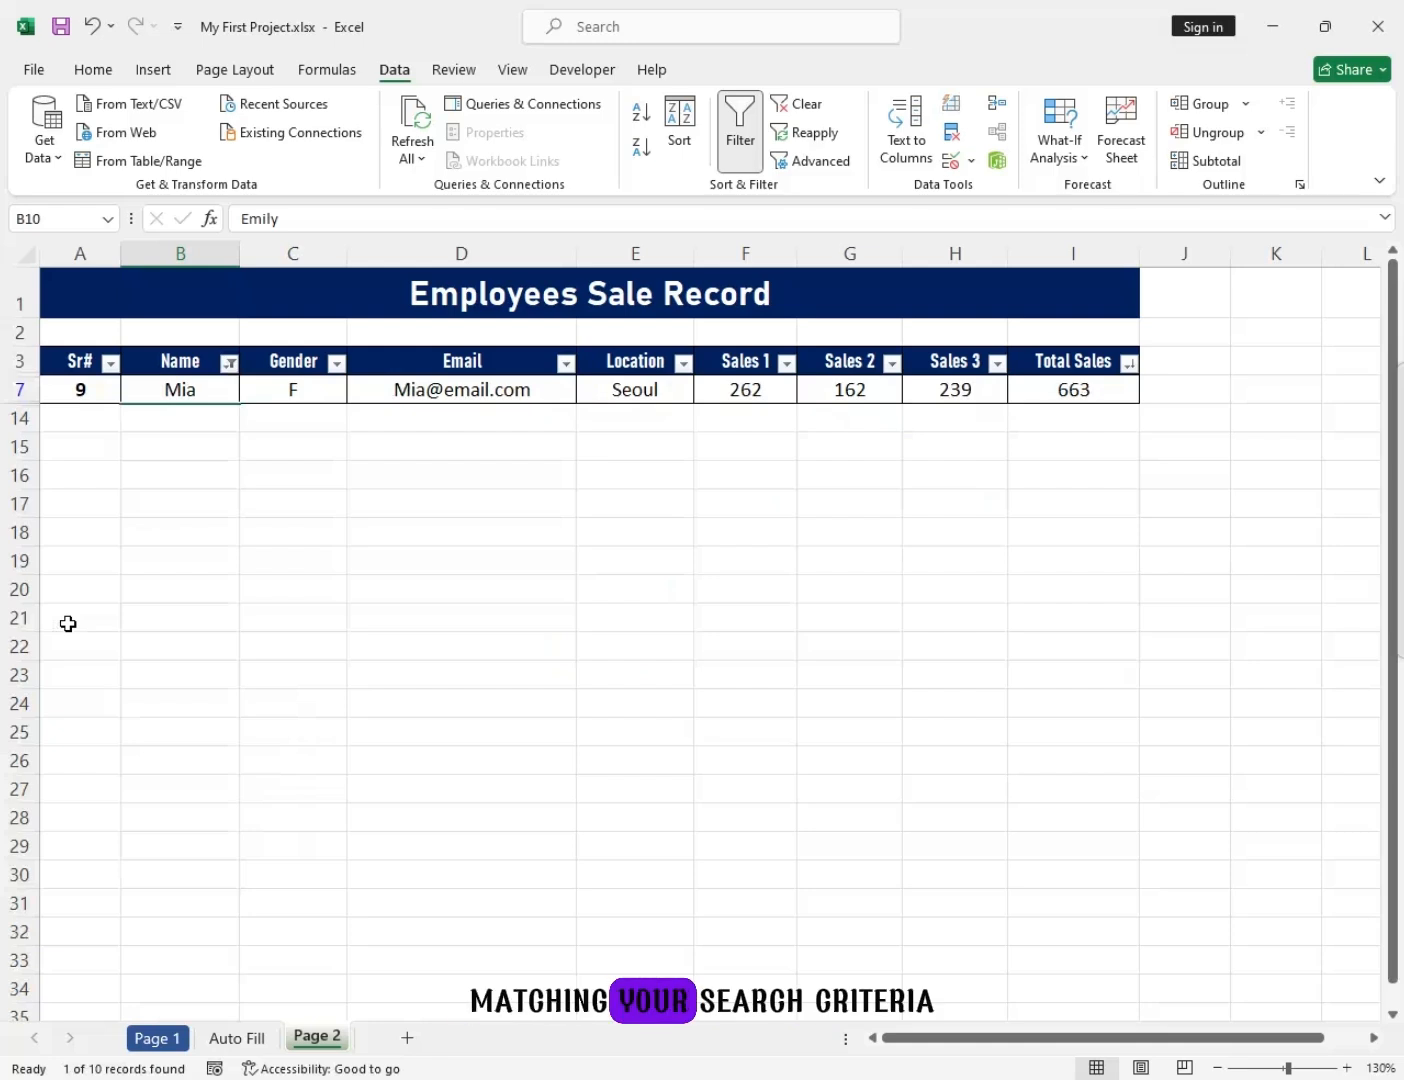
{"action": "left_click_drag", "start_coordinate": [75, 390], "coordinate": [1022, 390]}
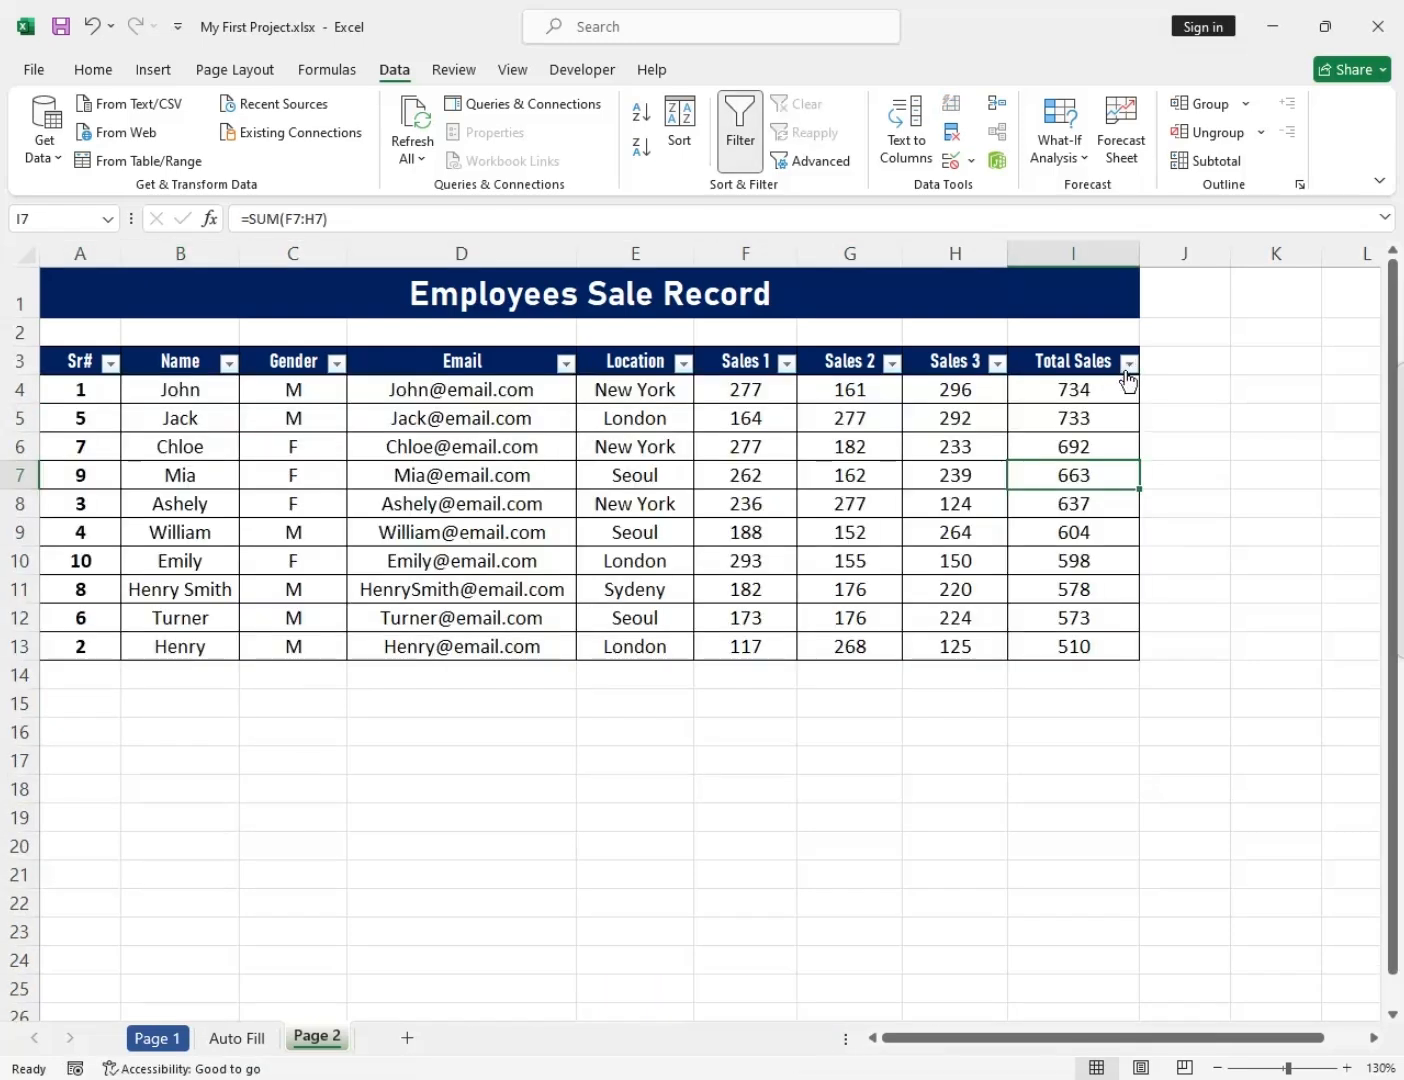
Filter the Total Sales column with a Between number filter from 650 to 740, and check the remaining totals.
{"action": "left_click", "coordinate": [1125, 368]}
{"action": "mouse_move", "coordinate": [990, 588]}
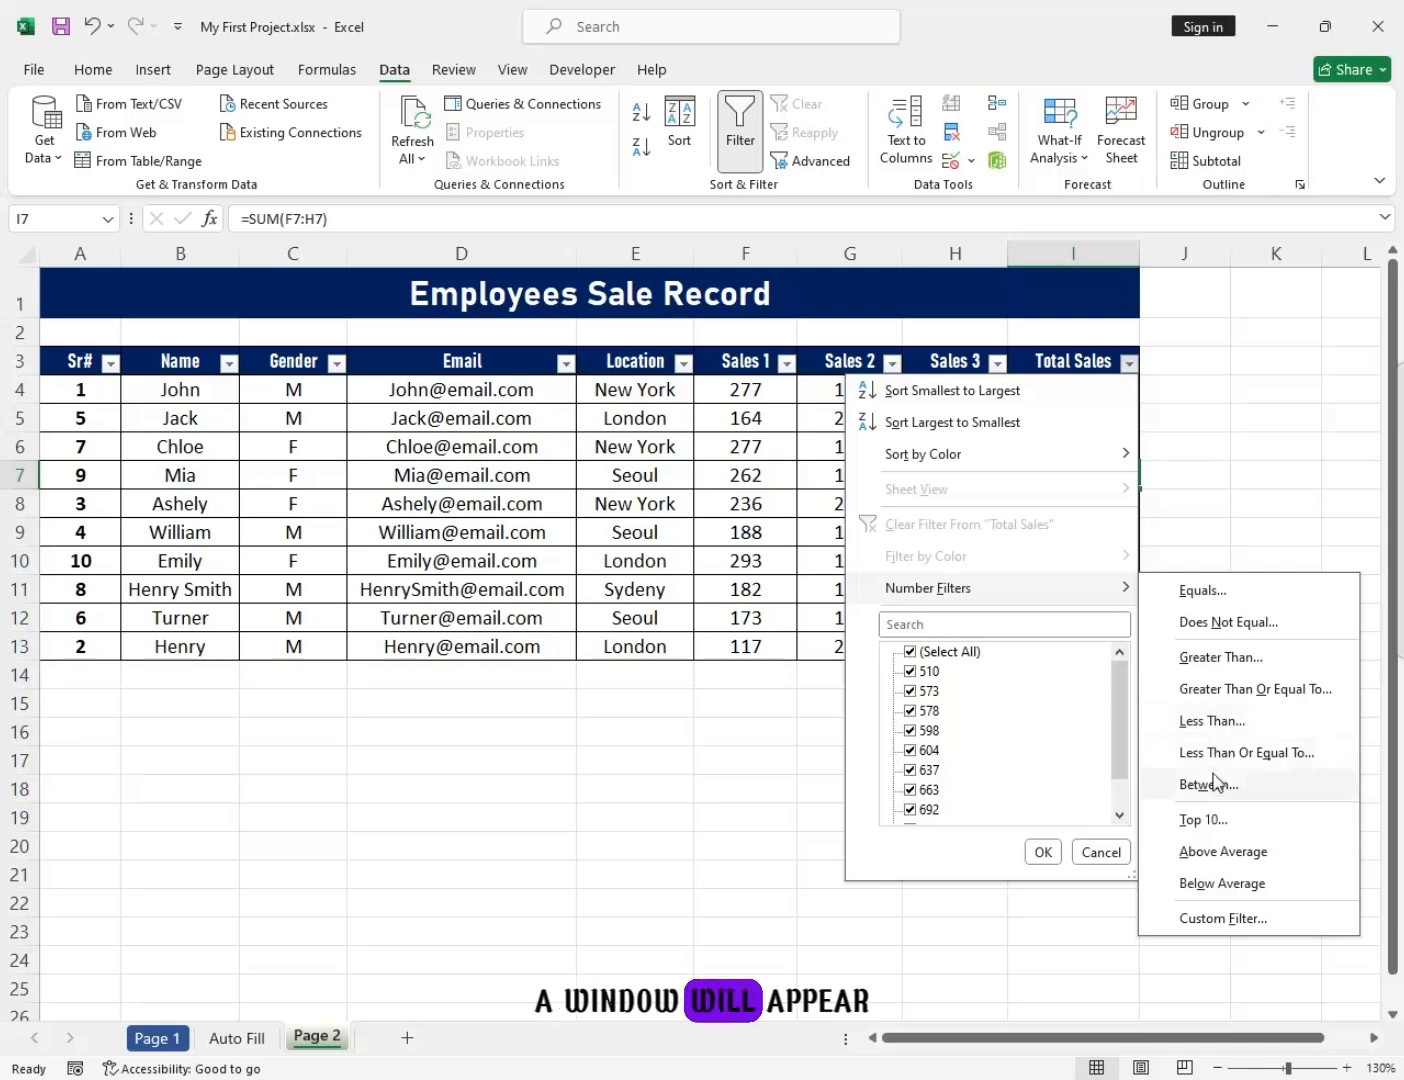
{"action": "left_click", "coordinate": [1210, 785]}
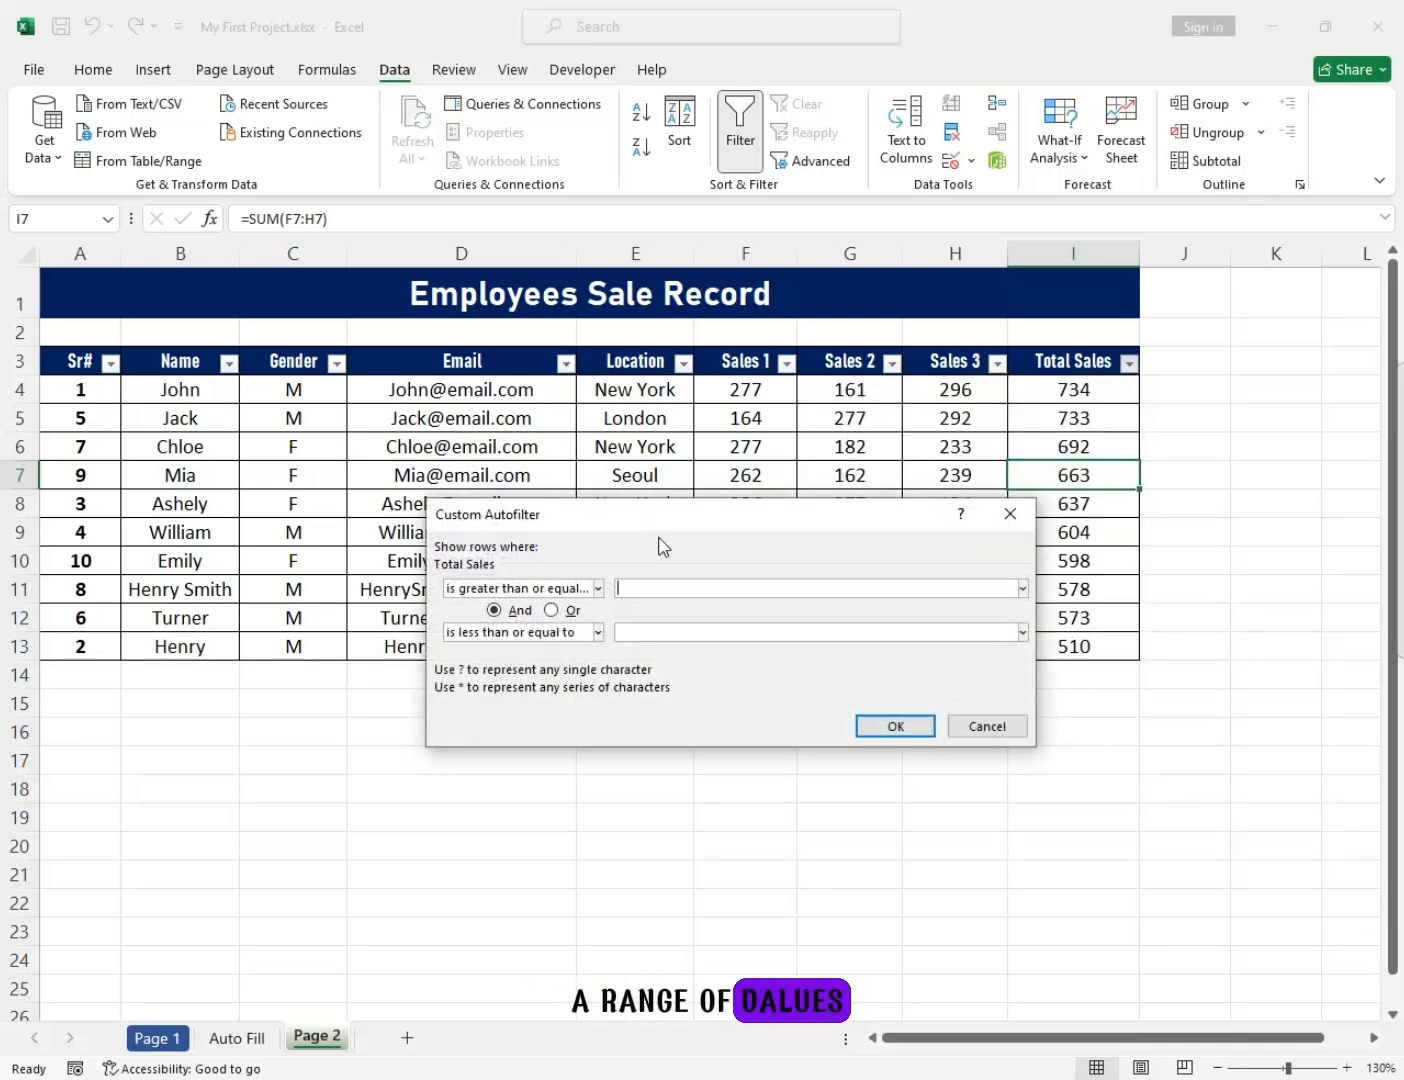
{"action": "left_click_drag", "start_coordinate": [632, 512], "coordinate": [350, 475]}
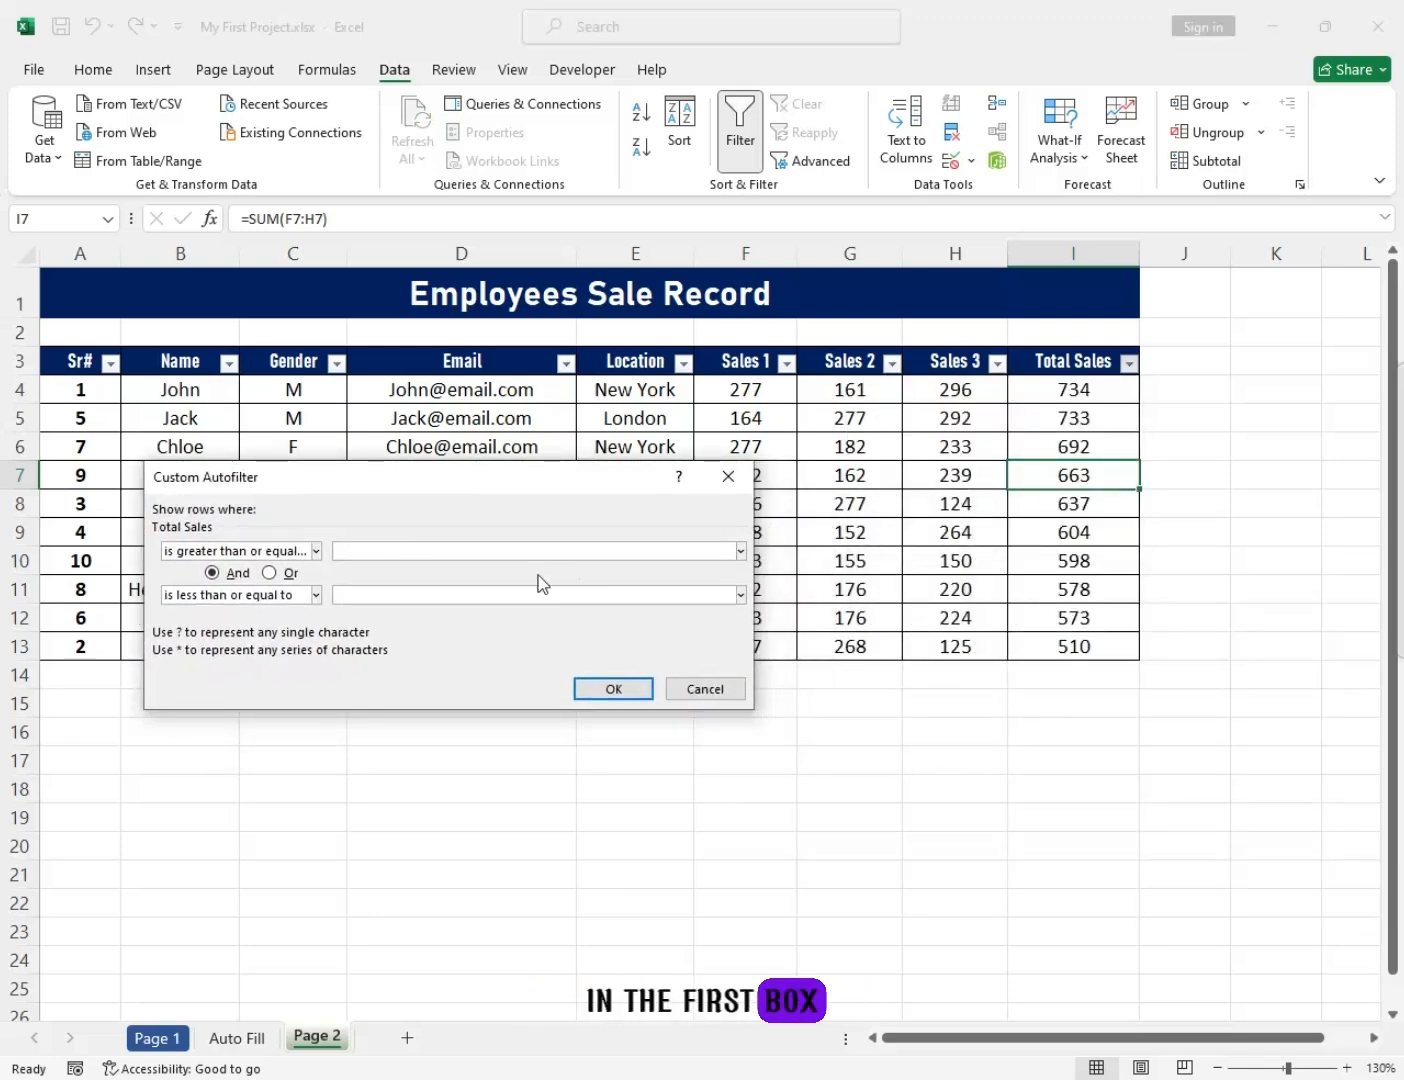
{"action": "type", "text": "650"}
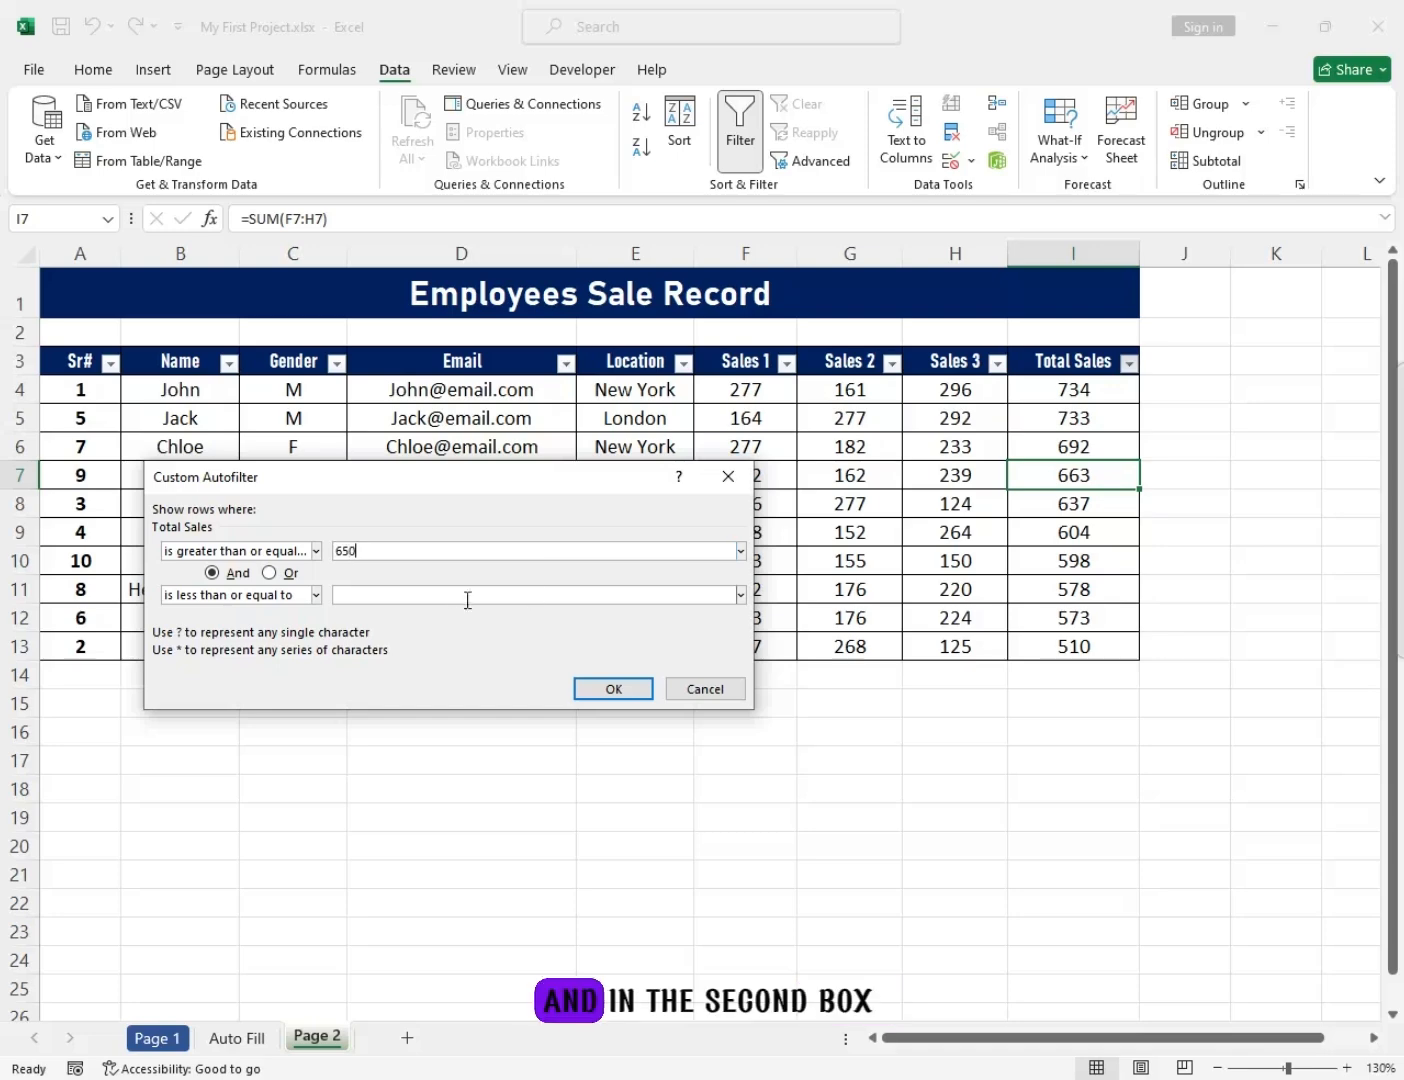
{"action": "type", "text": "750"}
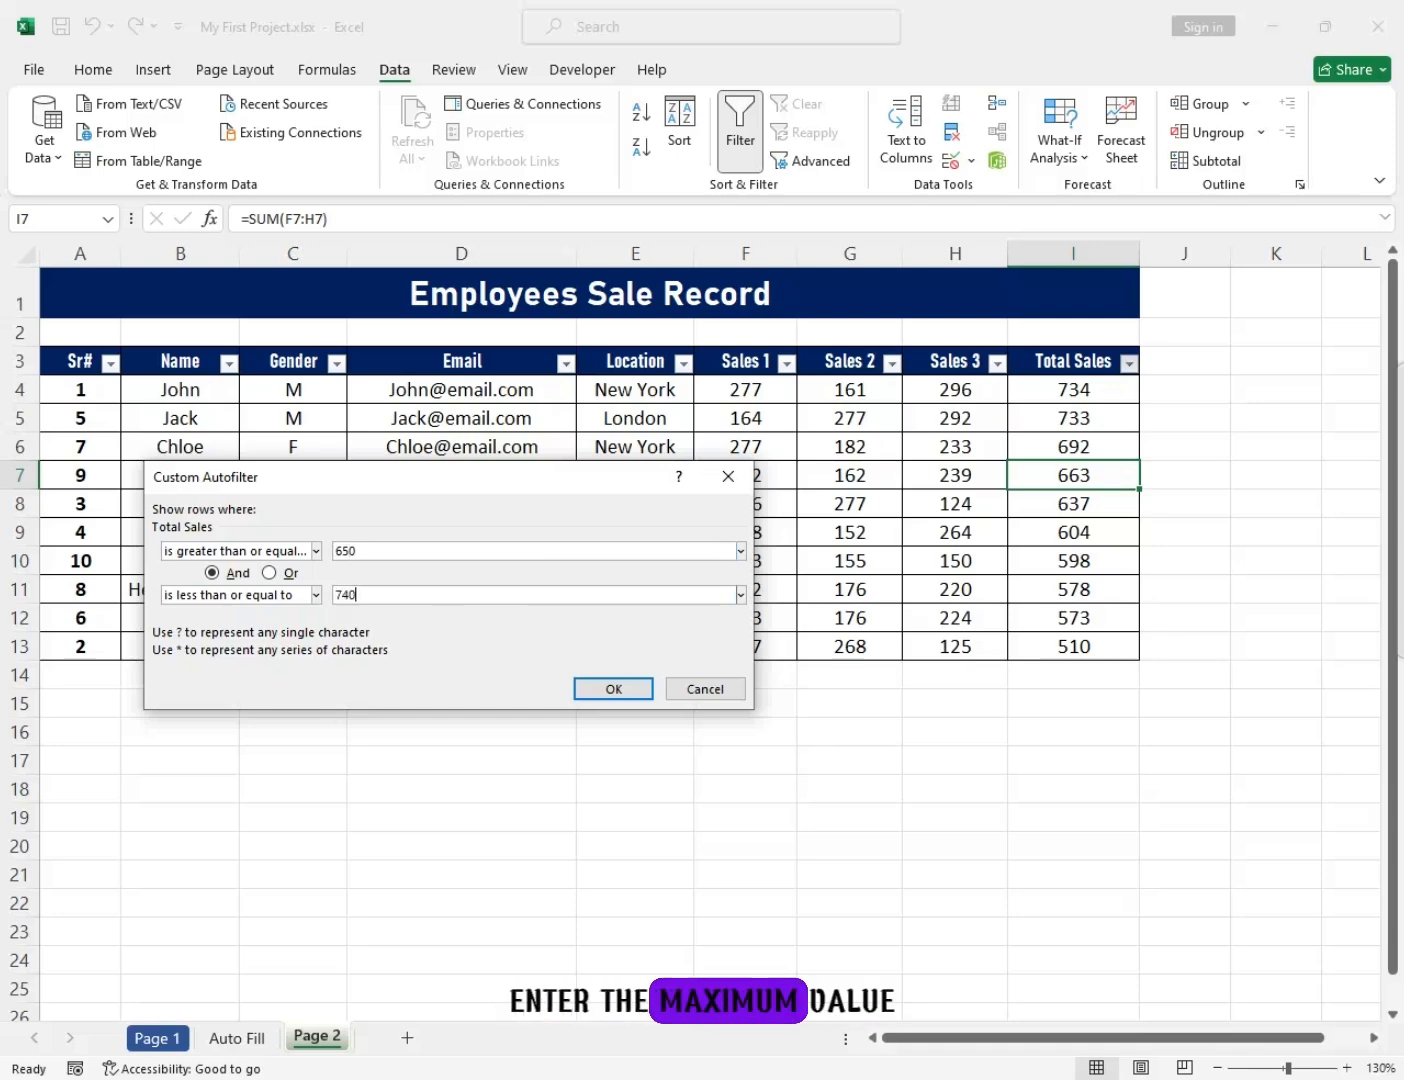
{"action": "left_click", "coordinate": [590, 688]}
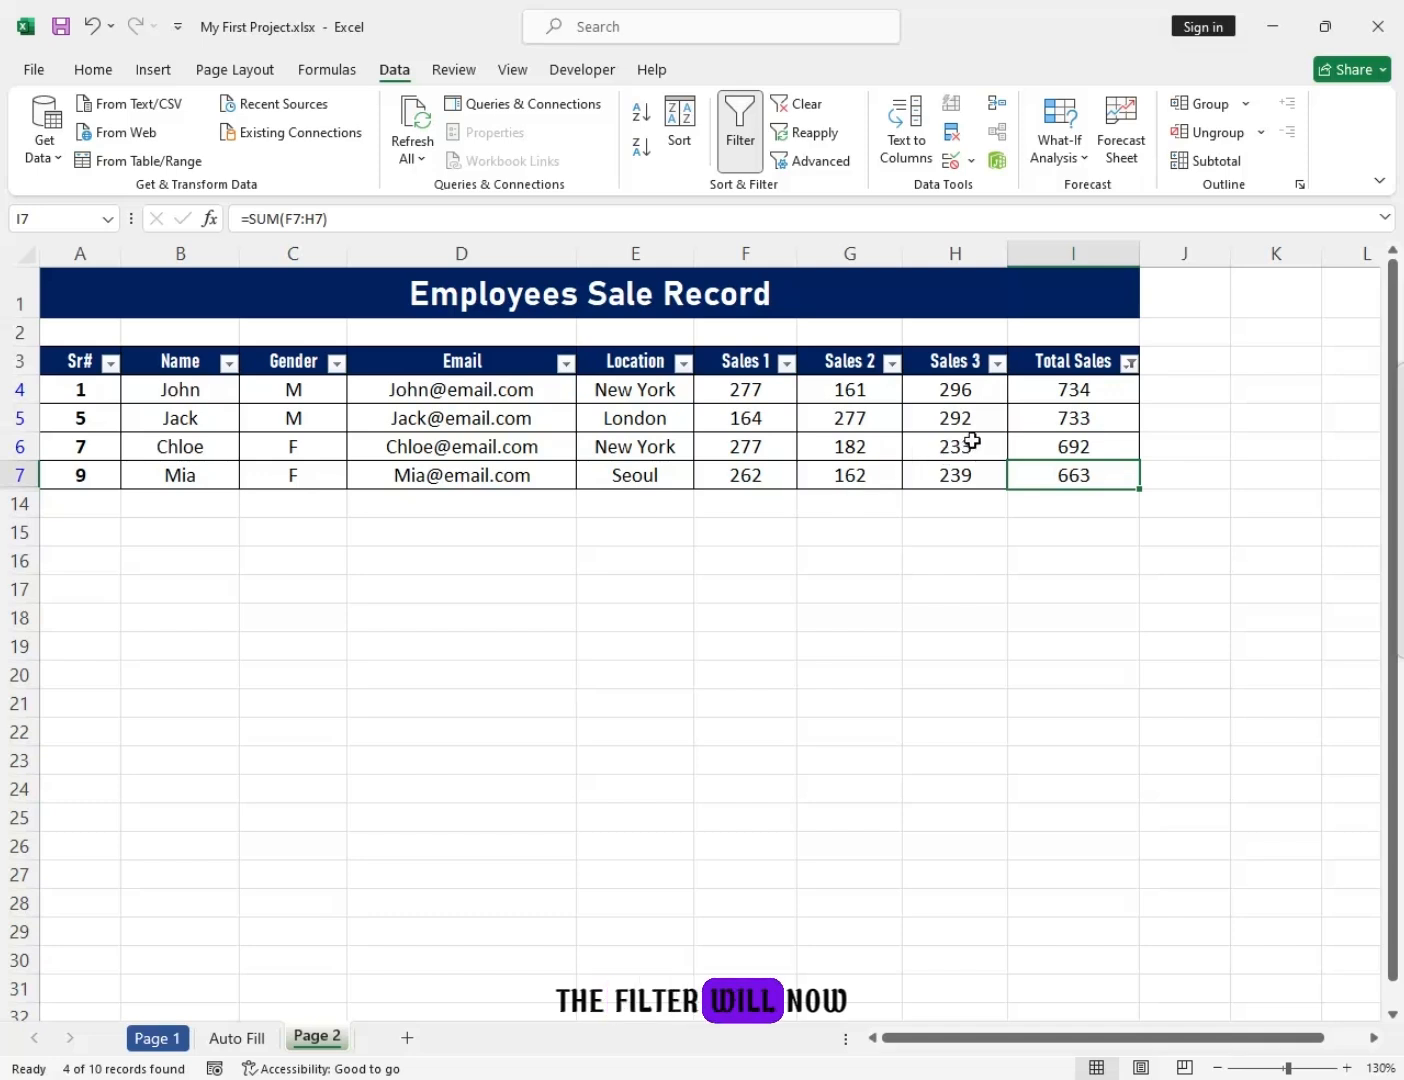
{"action": "left_click", "coordinate": [972, 440]}
{"action": "left_click", "coordinate": [1073, 395]}
{"action": "left_click", "coordinate": [1082, 450]}
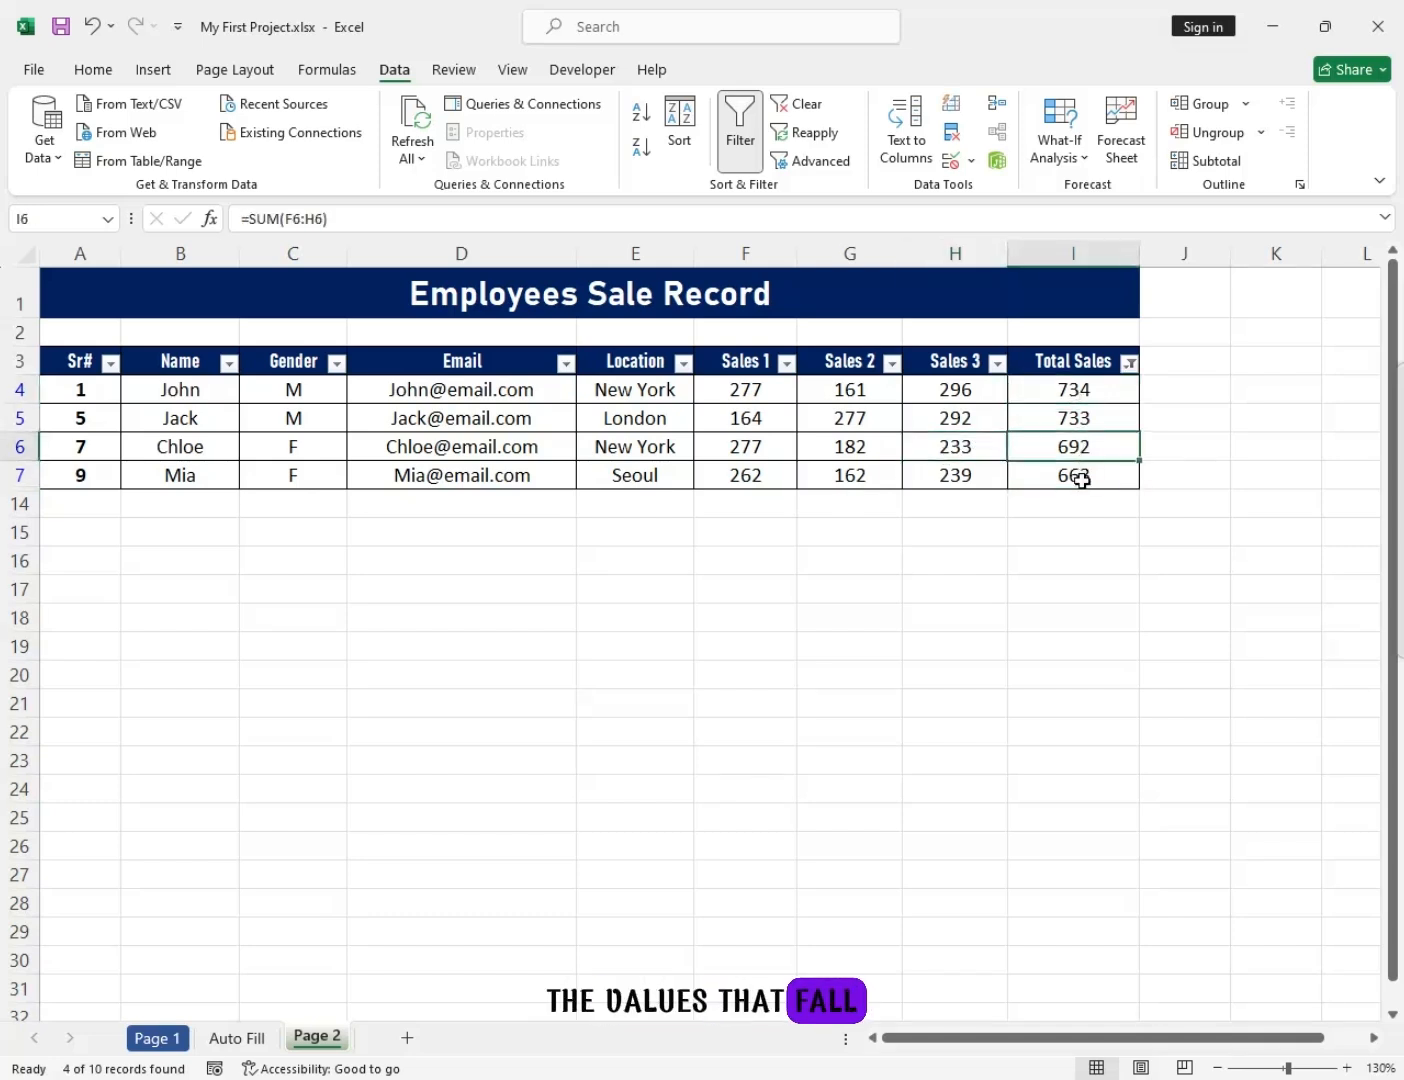
{"action": "left_click", "coordinate": [1079, 477]}
Clear the filter from the Total Sales column.
{"action": "left_click", "coordinate": [1129, 365]}
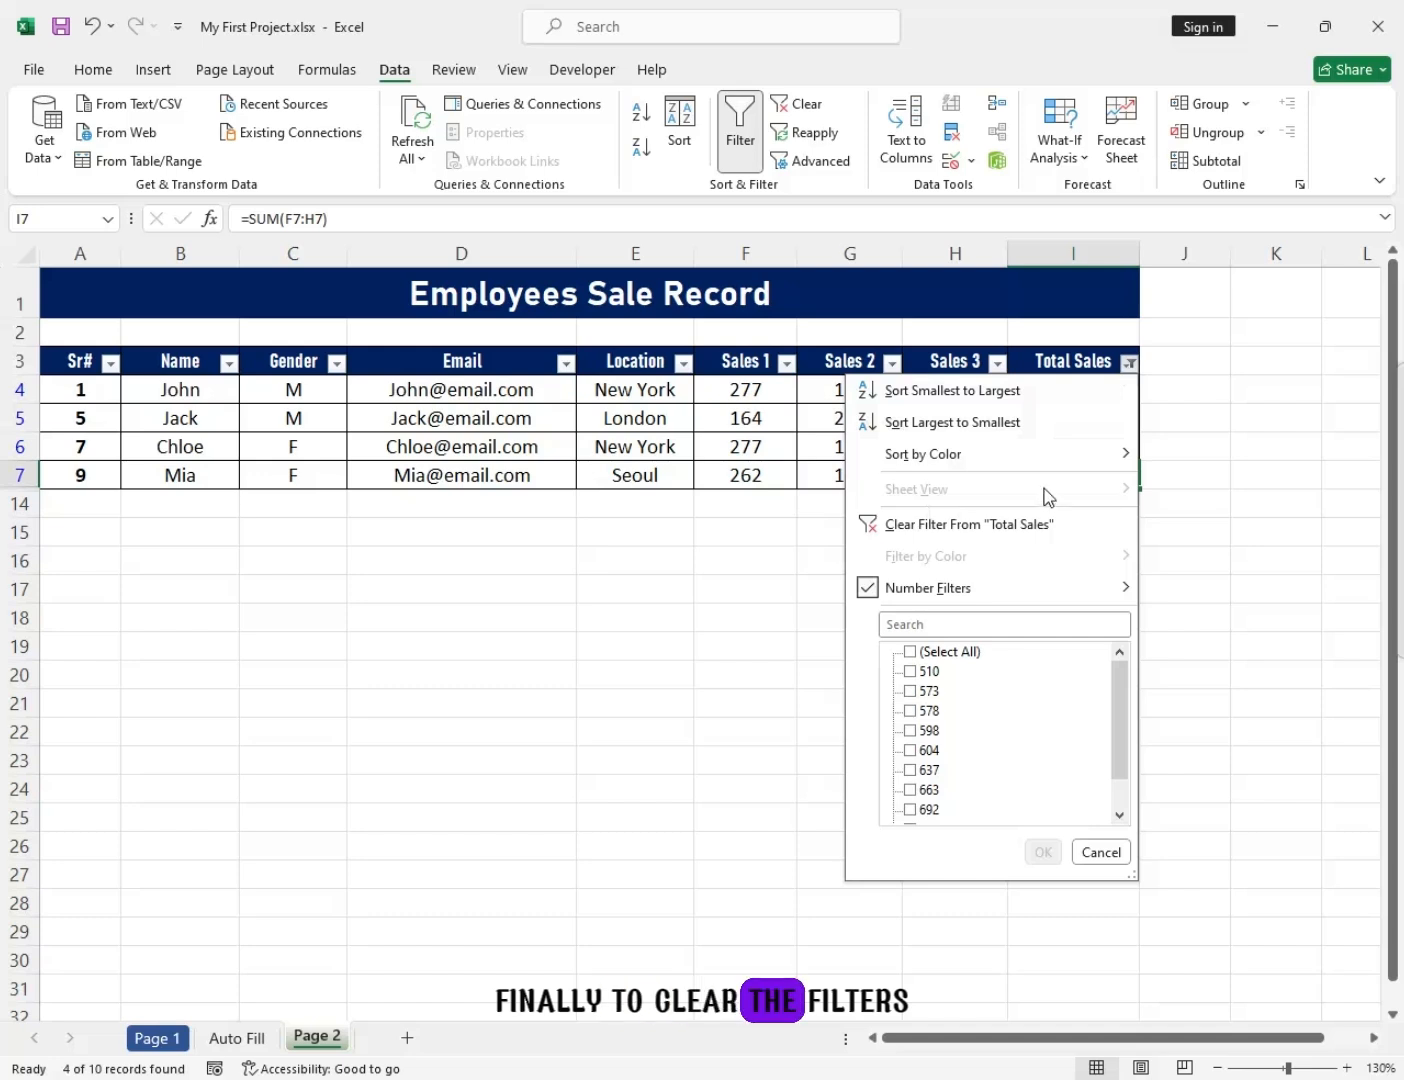
{"action": "left_click", "coordinate": [948, 525]}
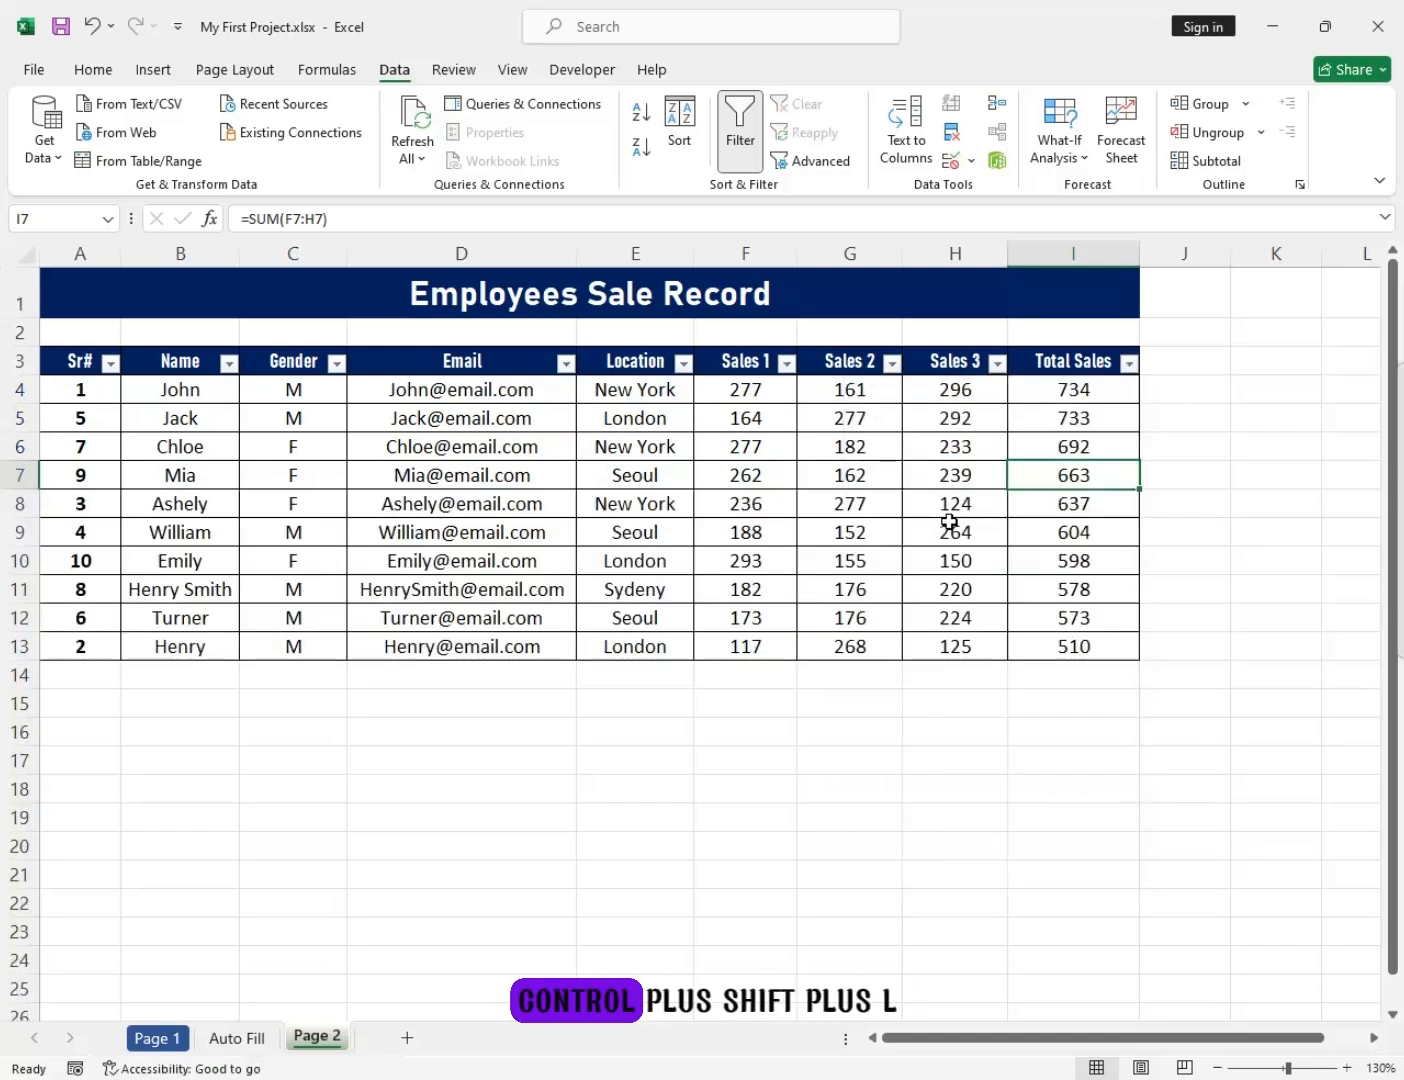
{"action": "left_click", "coordinate": [1030, 440]}
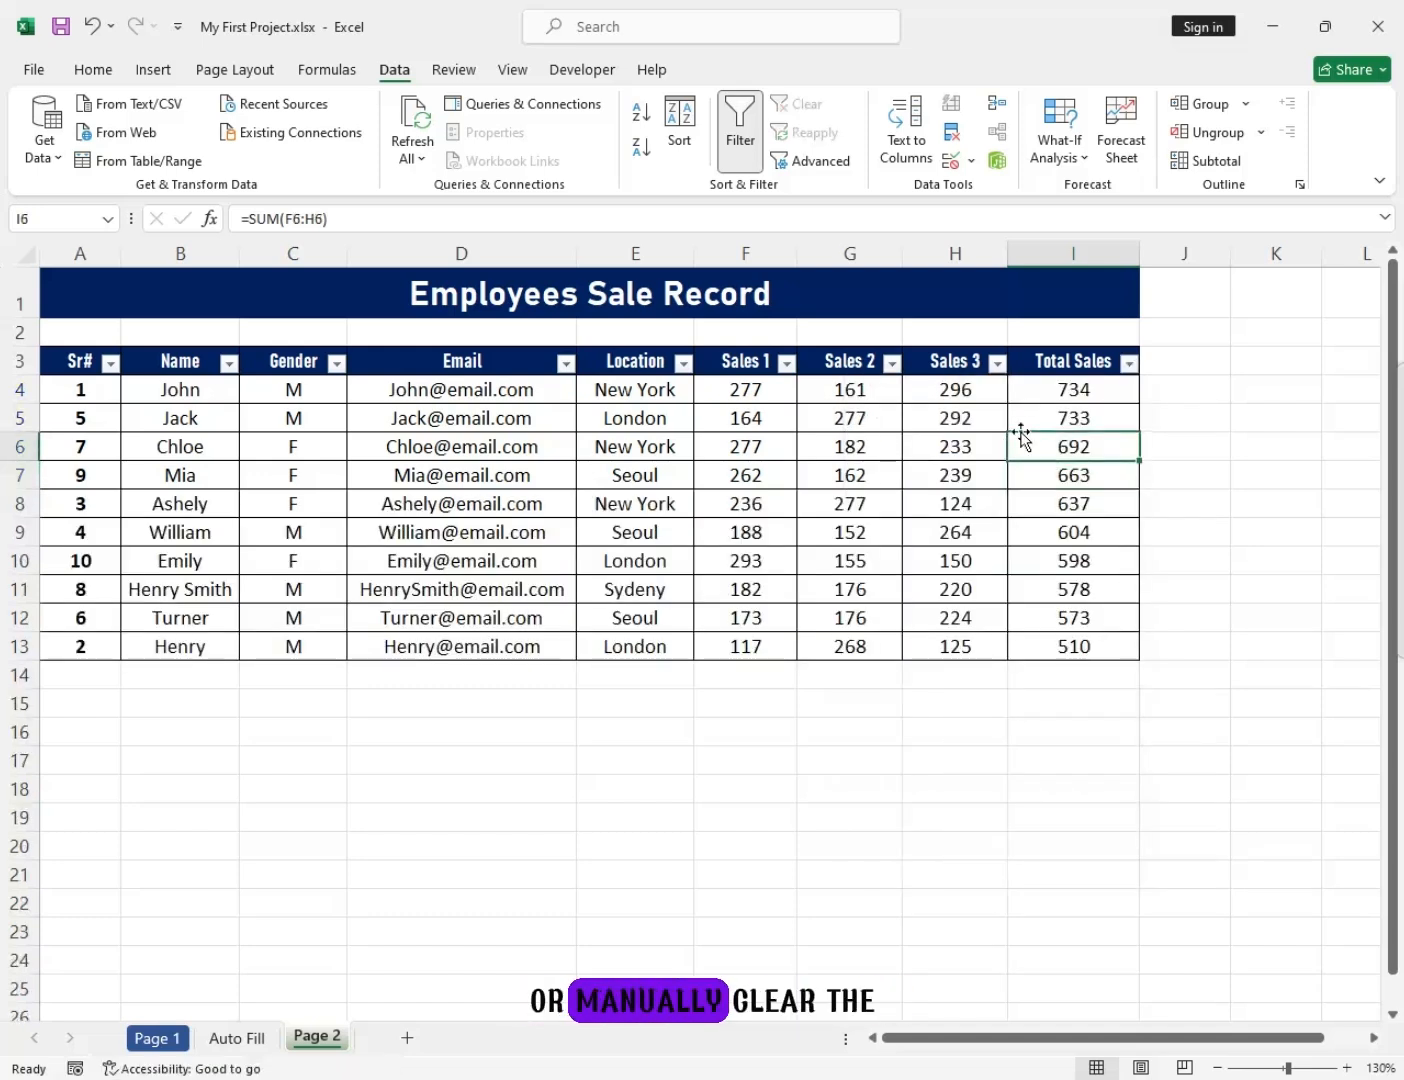
Sort the Employees Sale Record data by the Sr# column from smallest to largest.
{"action": "left_click", "coordinate": [110, 362]}
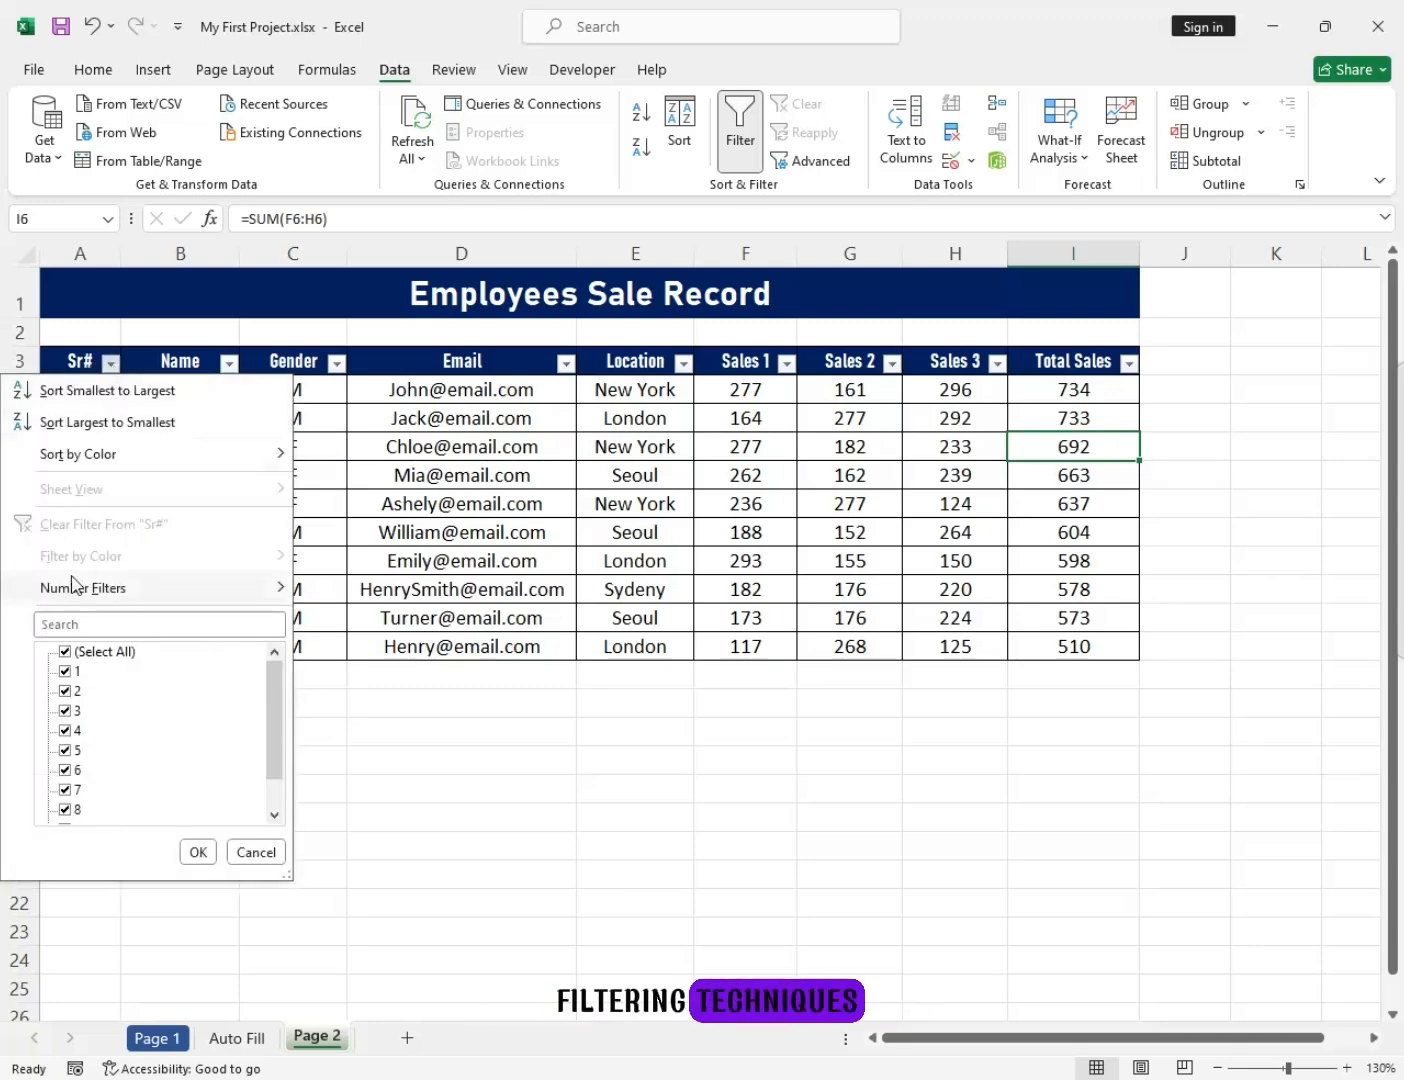
{"action": "left_click", "coordinate": [82, 392]}
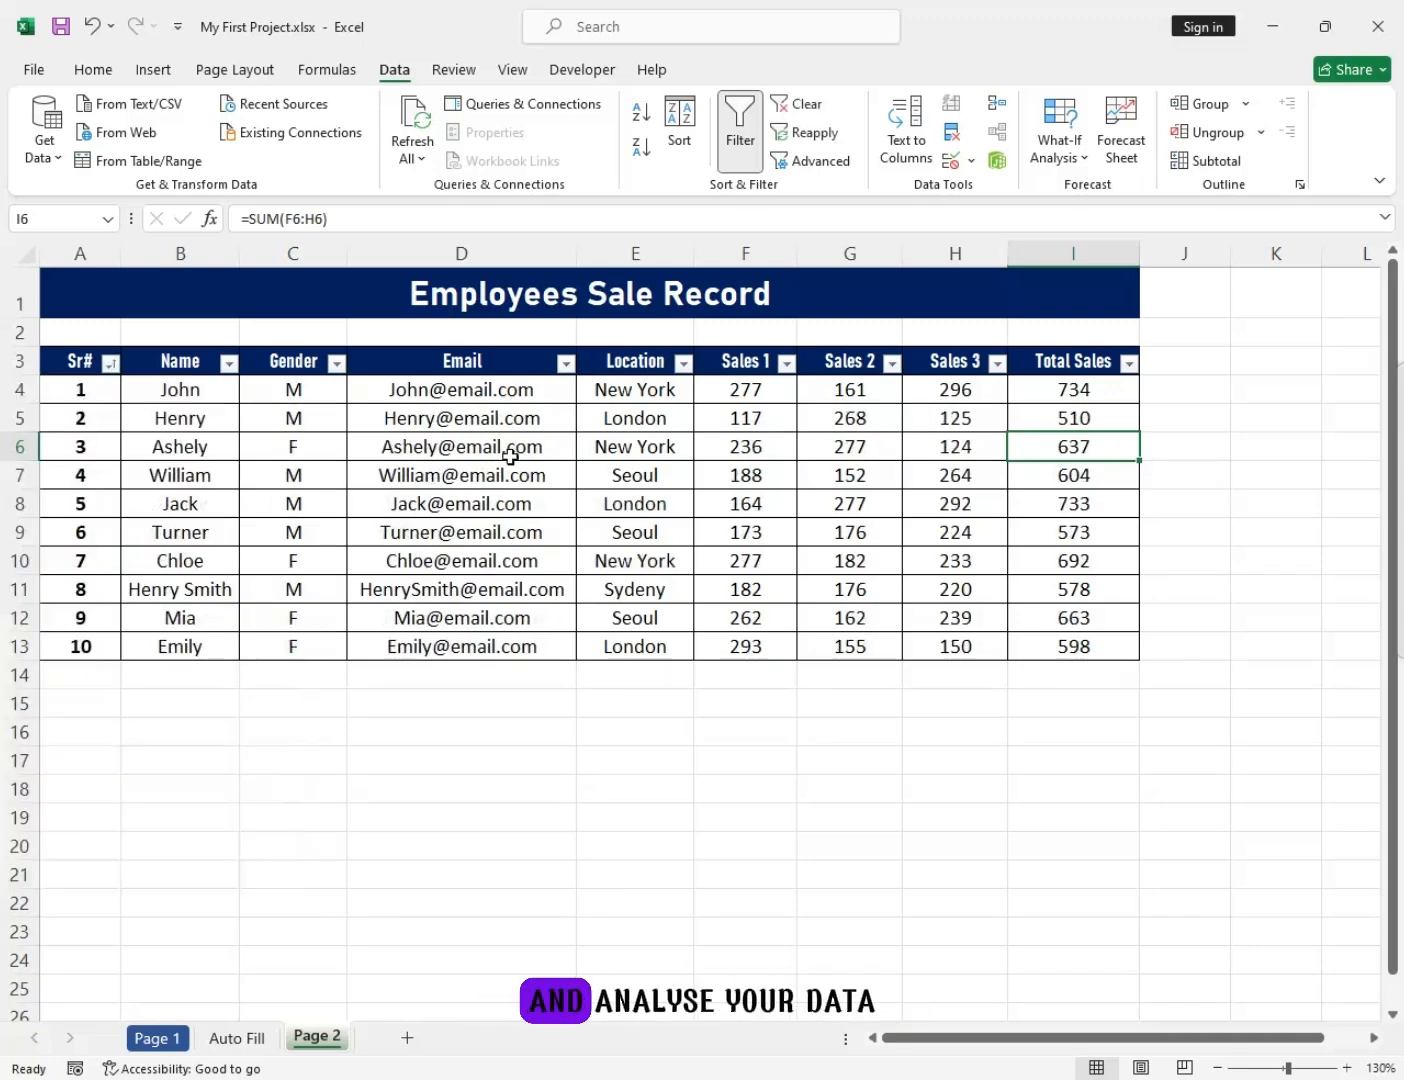
{"action": "left_click", "coordinate": [289, 502]}
{"action": "left_click", "coordinate": [523, 530]}
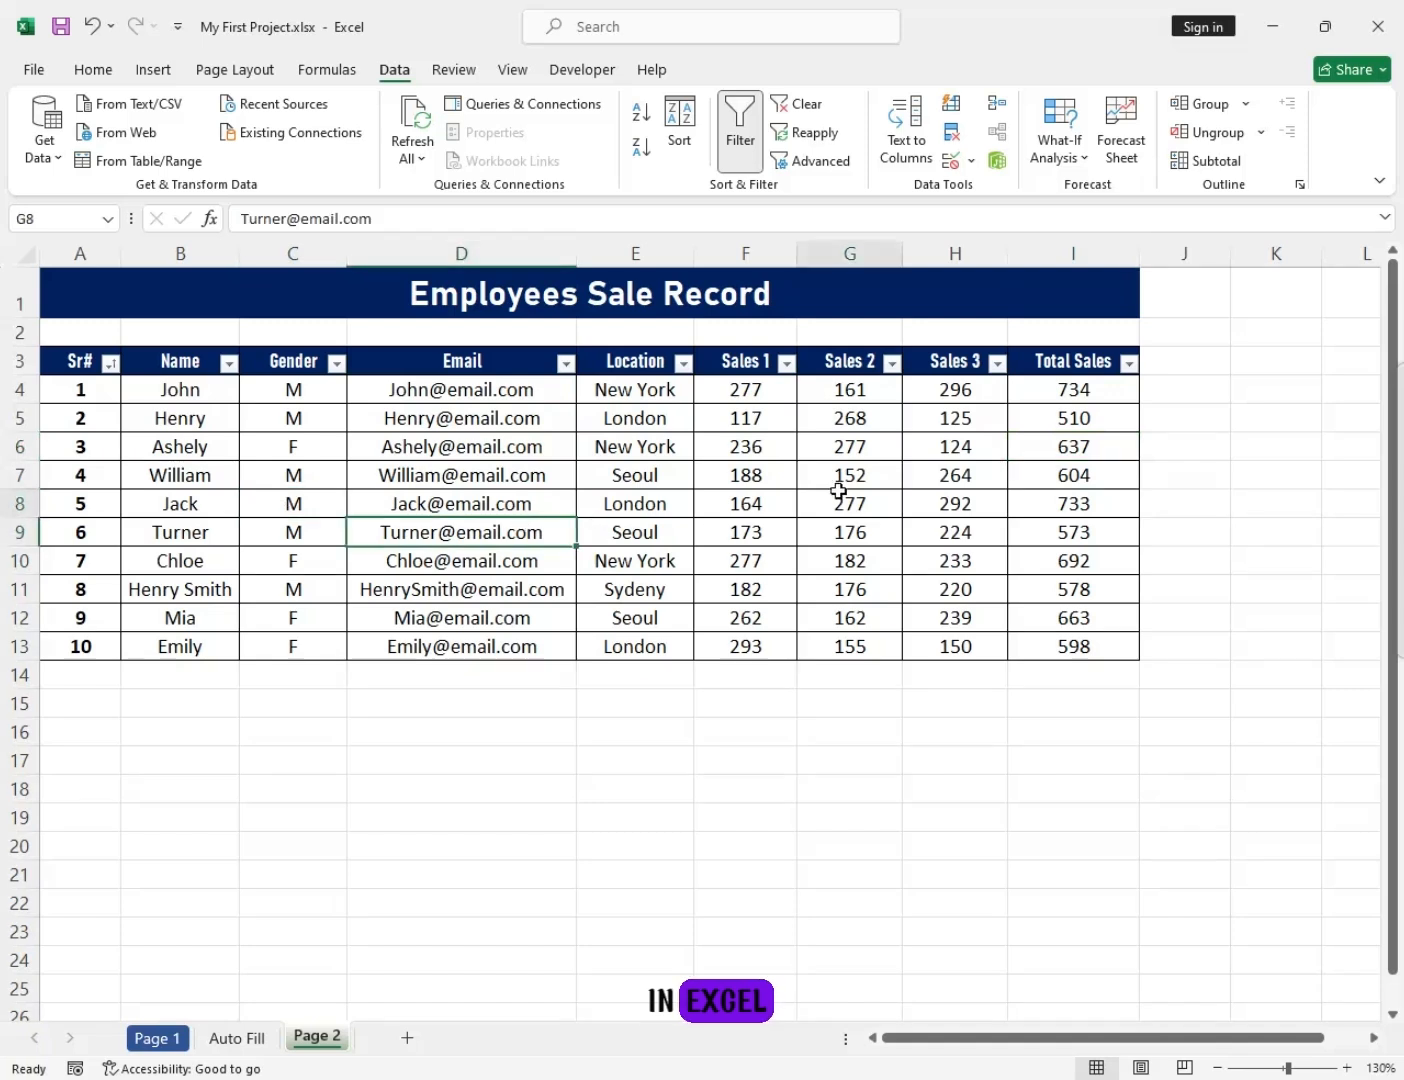
{"action": "left_click", "coordinate": [838, 490]}
{"action": "left_click", "coordinate": [1072, 470]}
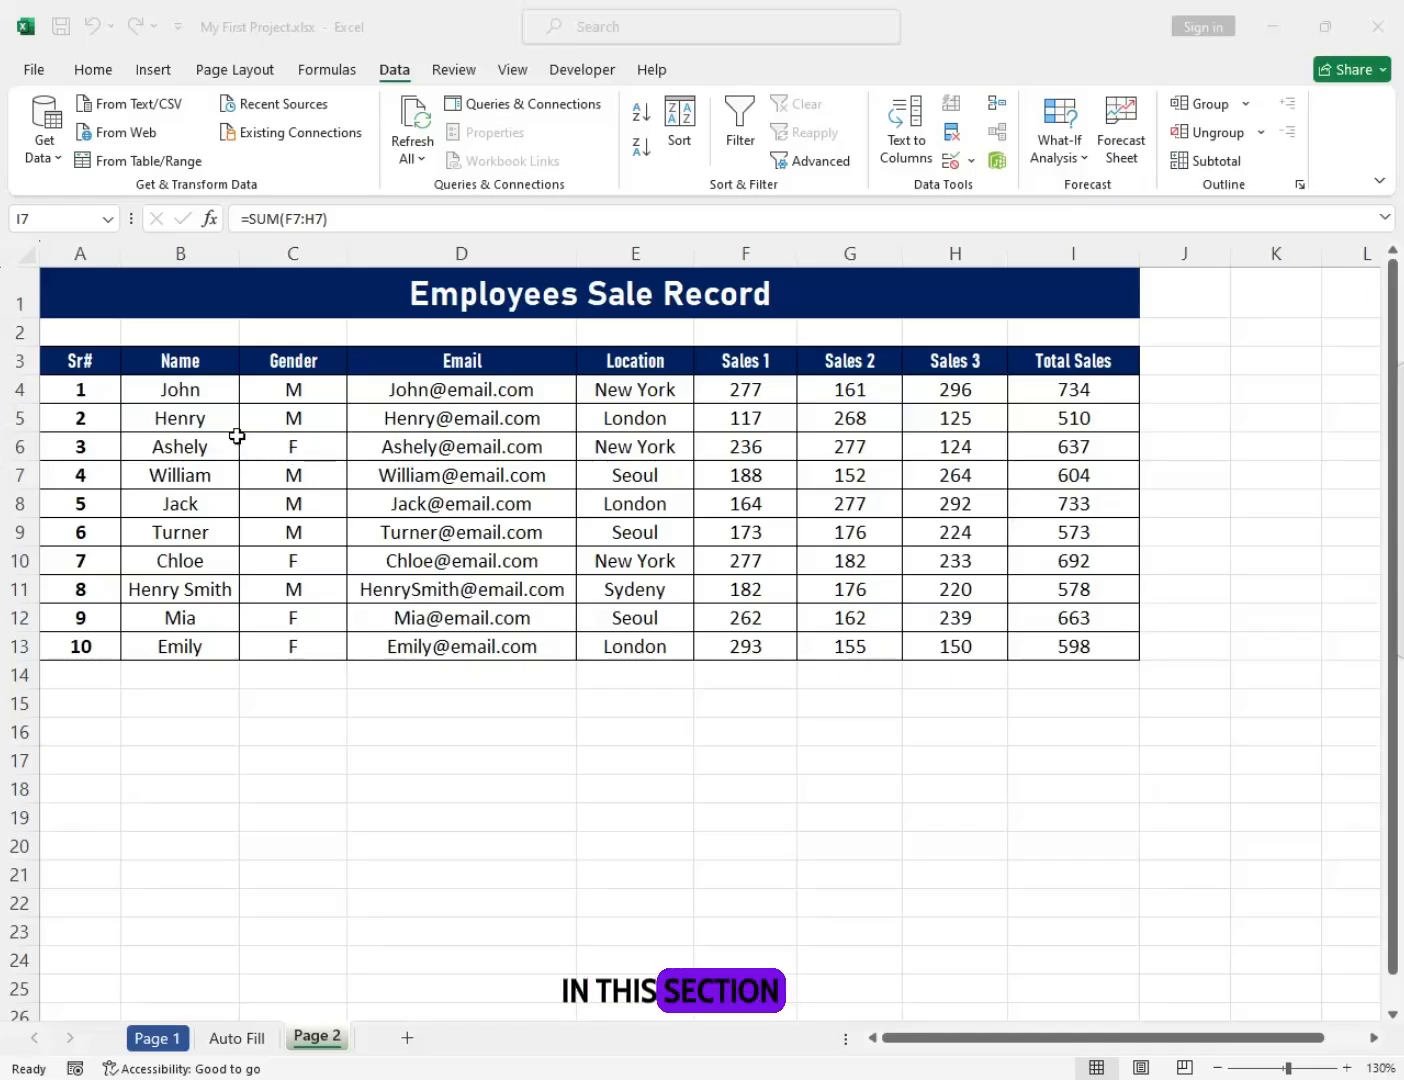
{"action": "left_click", "coordinate": [205, 407]}
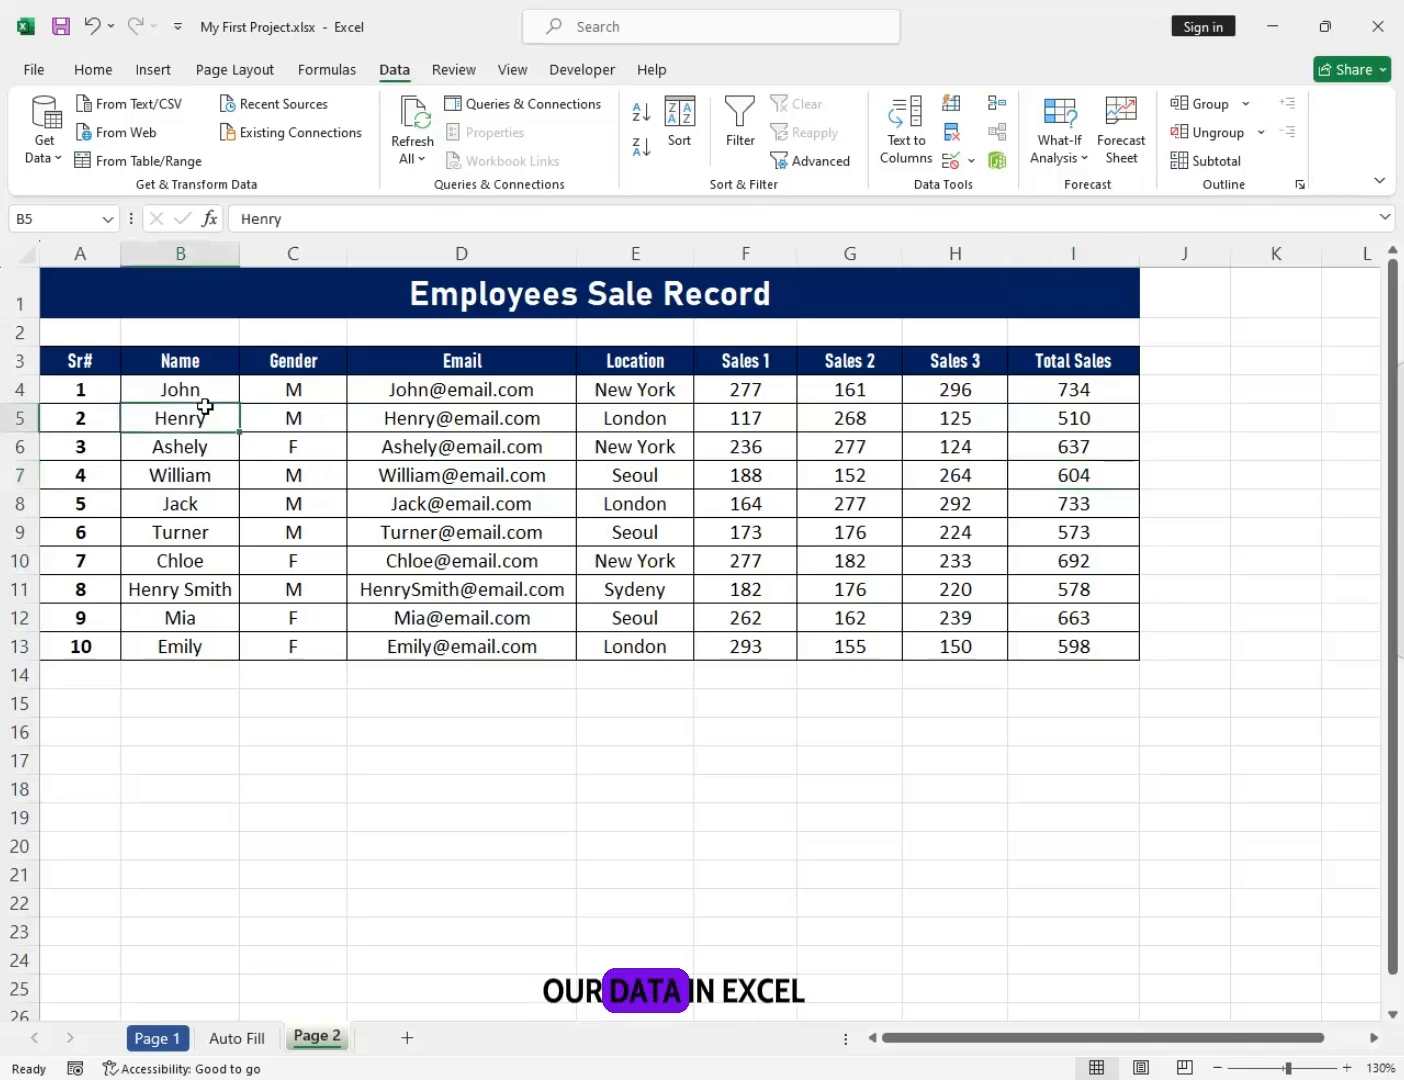
{"action": "left_click", "coordinate": [110, 363]}
{"action": "left_click", "coordinate": [84, 391]}
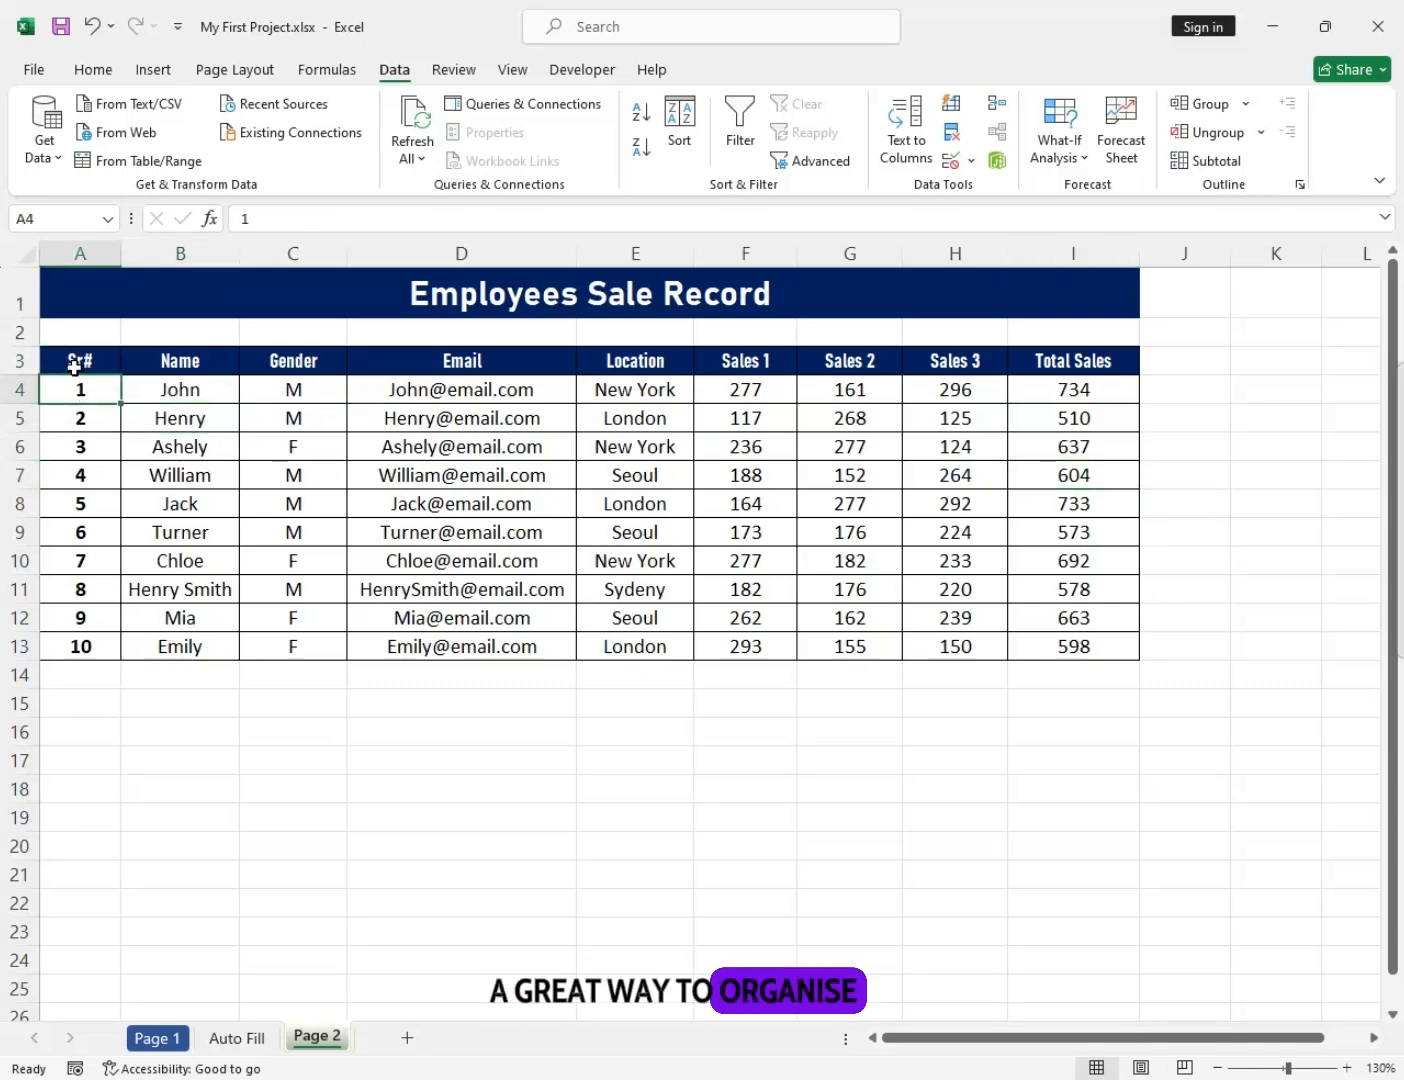
Convert the employee sales data into a table, reselecting the range $A$3:$I$13 and keeping the option that the table has headers.
{"action": "left_click", "coordinate": [112, 362]}
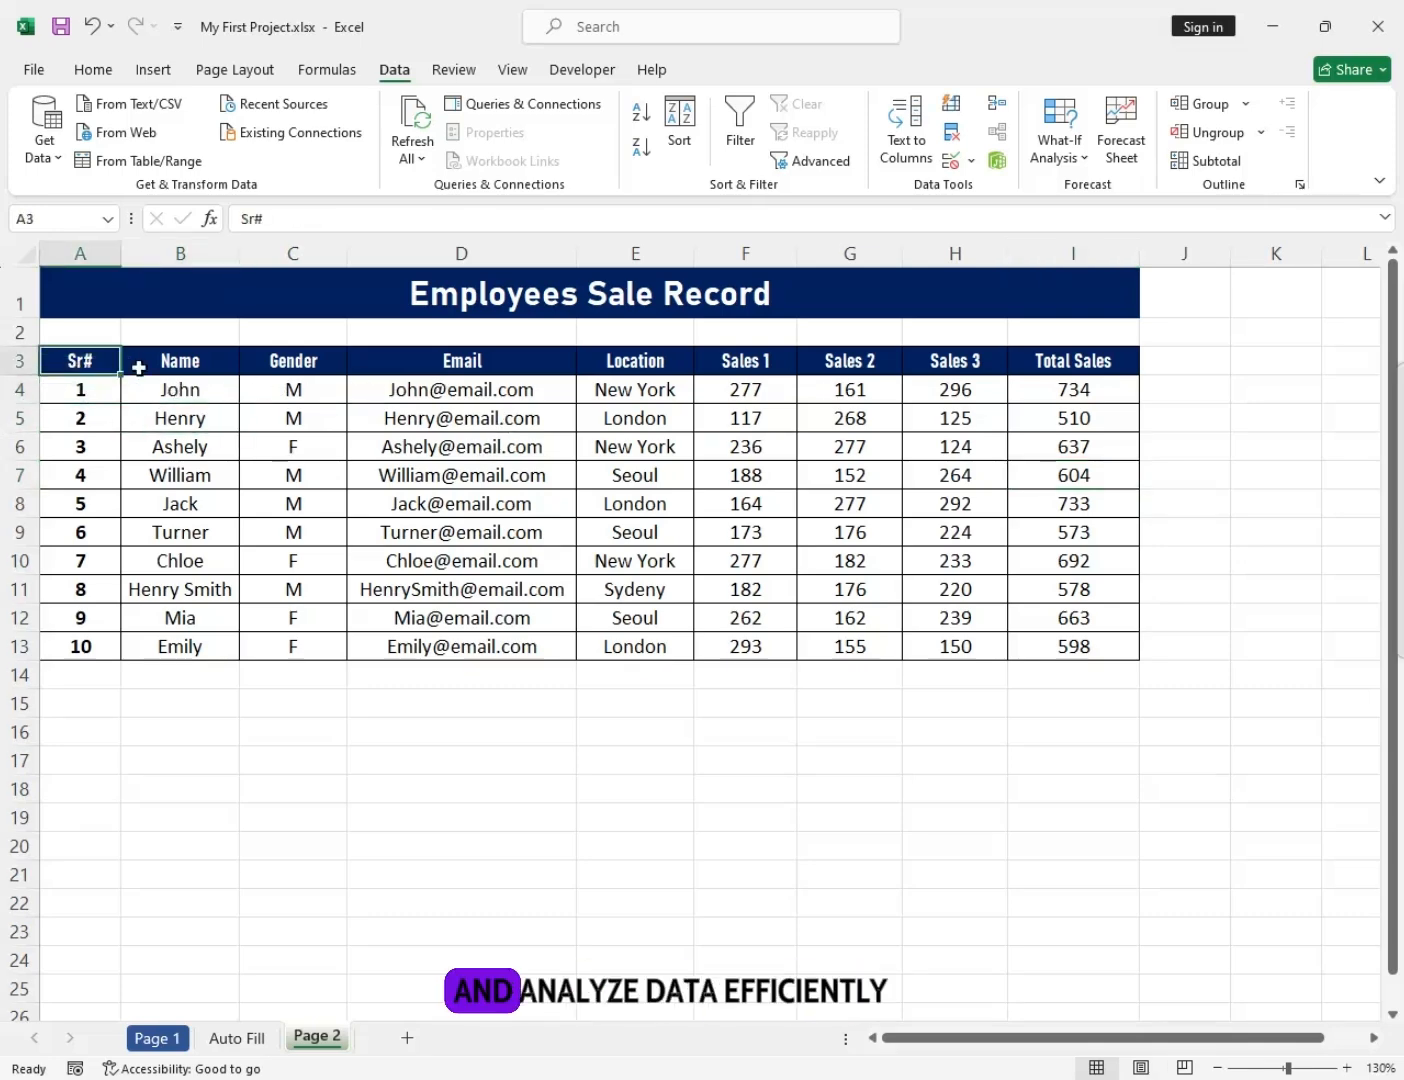
{"action": "left_click", "coordinate": [153, 73]}
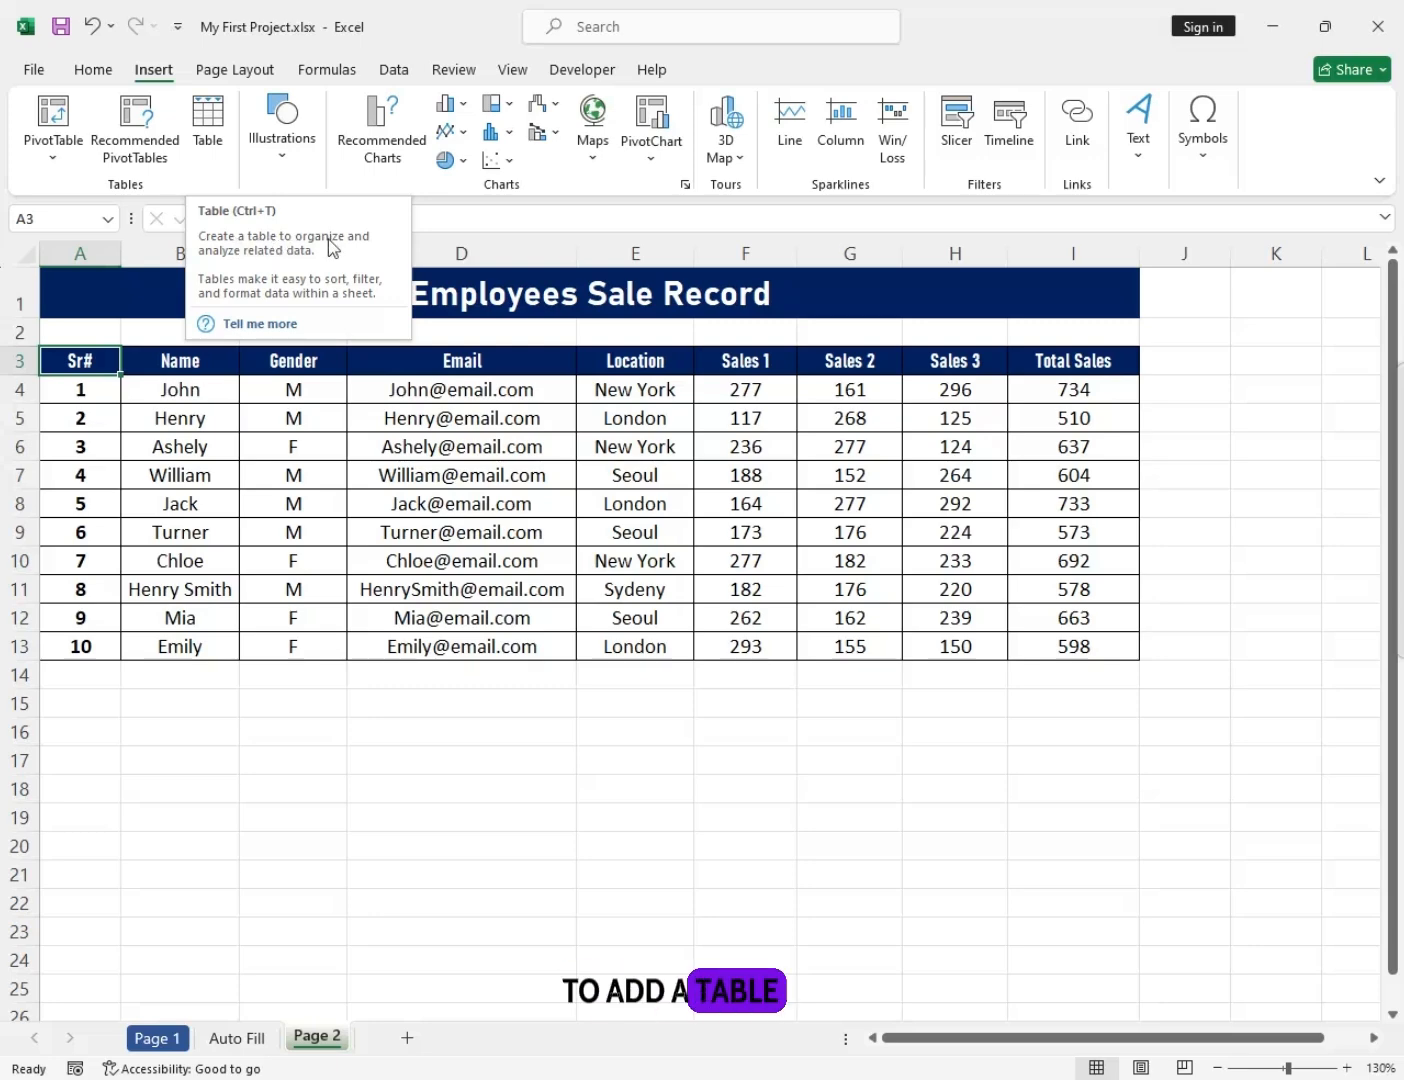
{"action": "left_click", "coordinate": [210, 150]}
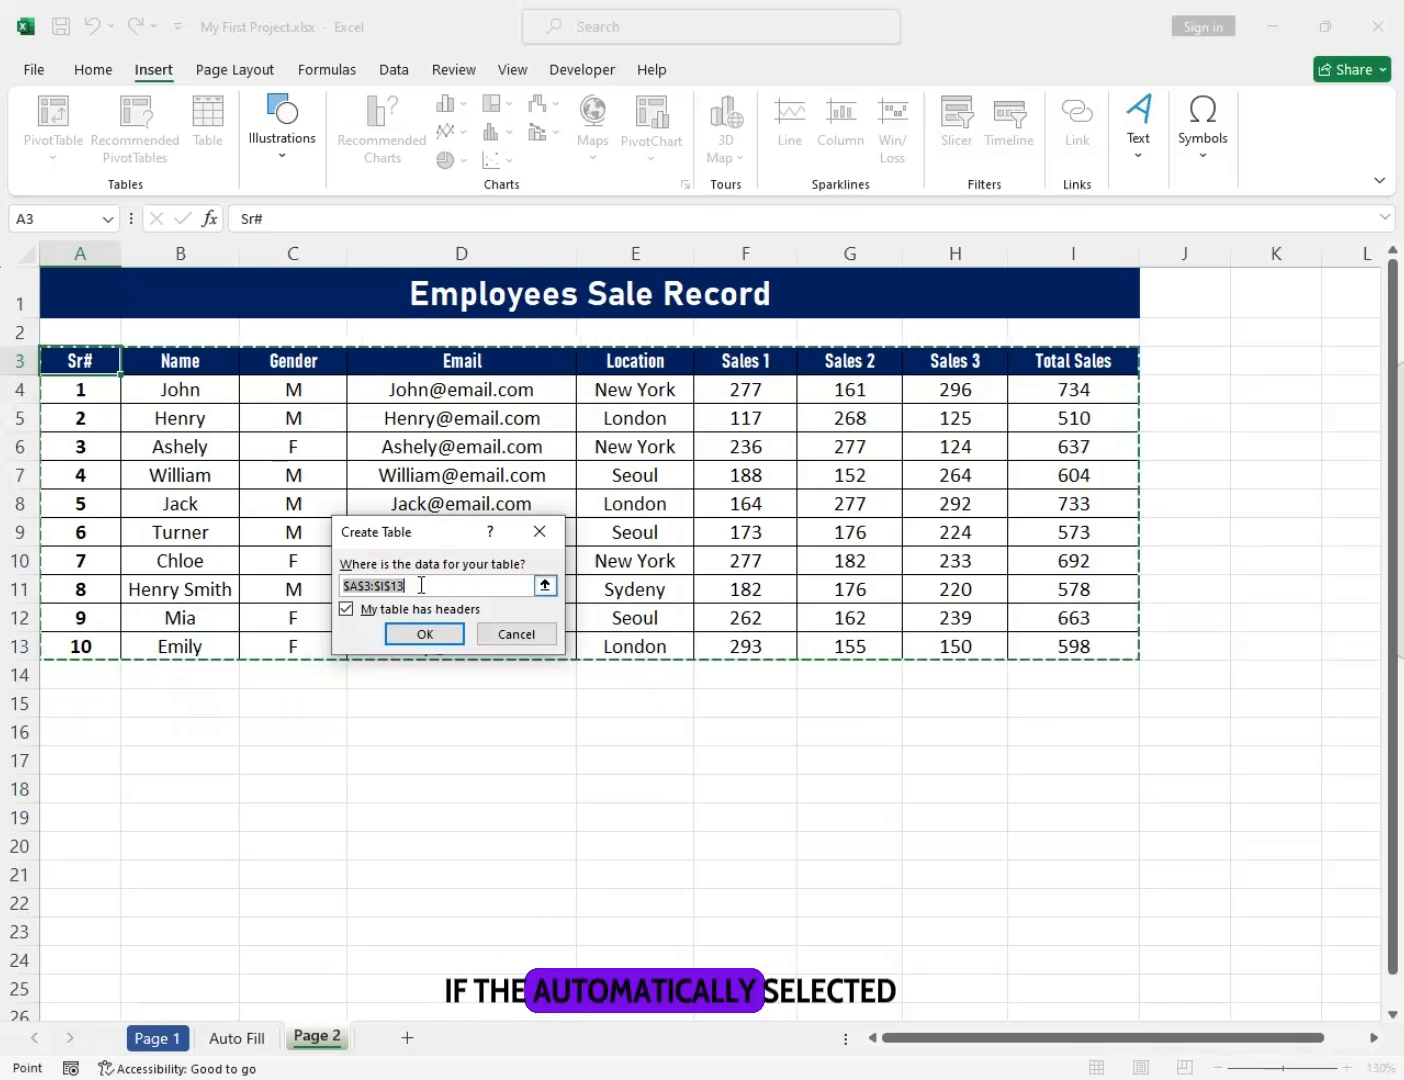
{"action": "key", "text": "BackSpace"}
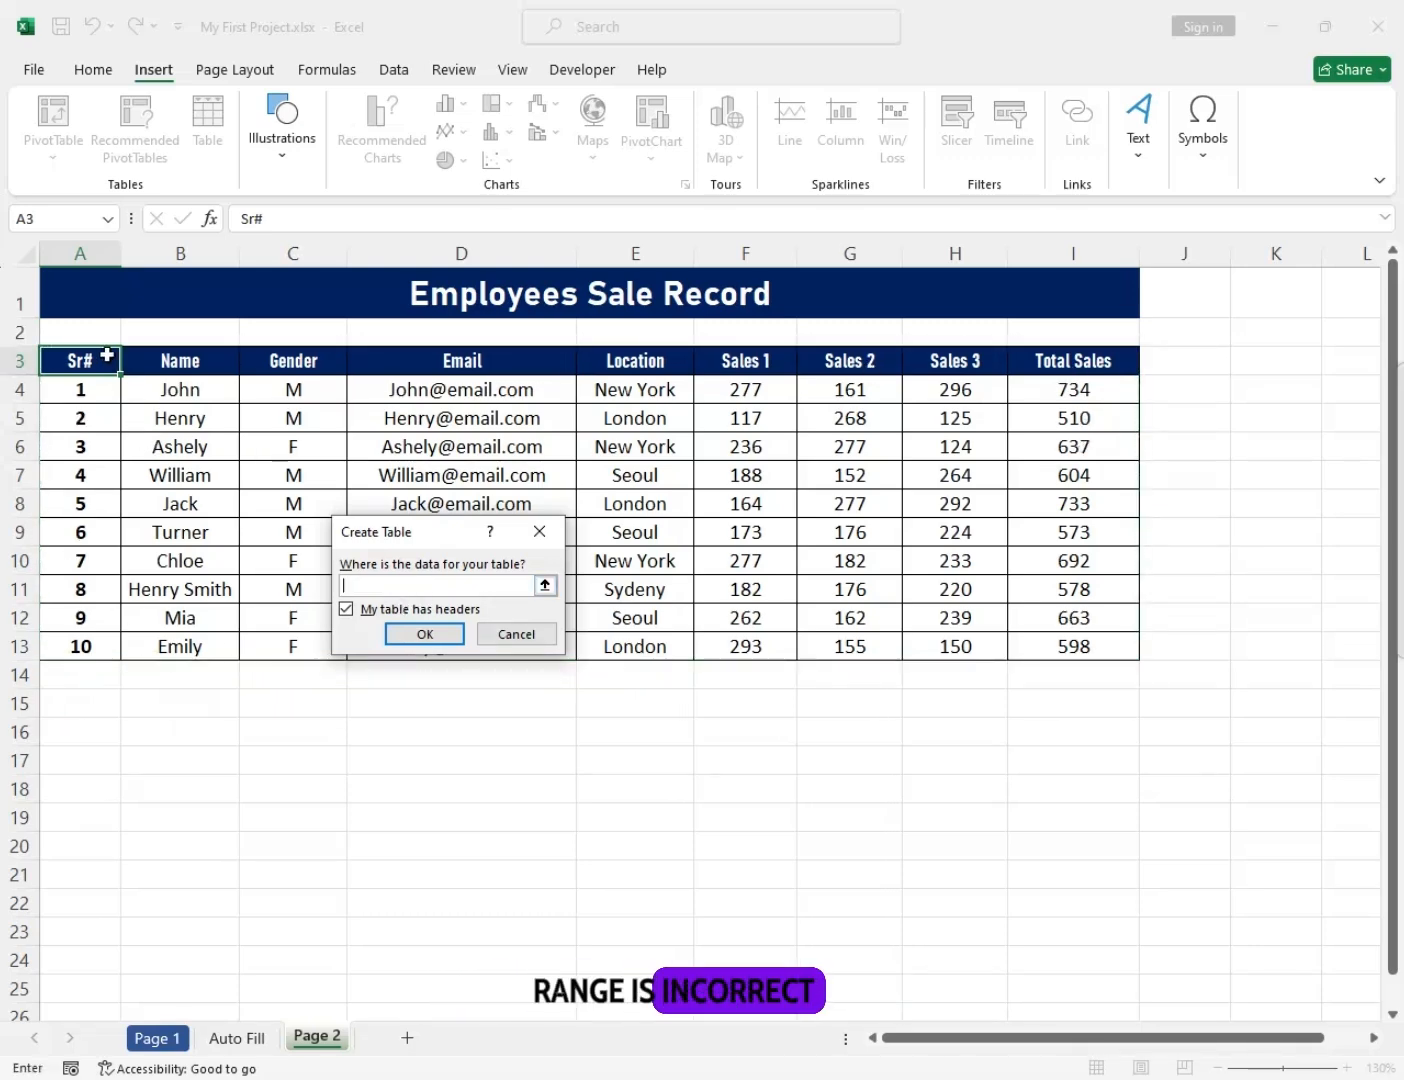
{"action": "left_click_drag", "start_coordinate": [108, 356], "coordinate": [1066, 646]}
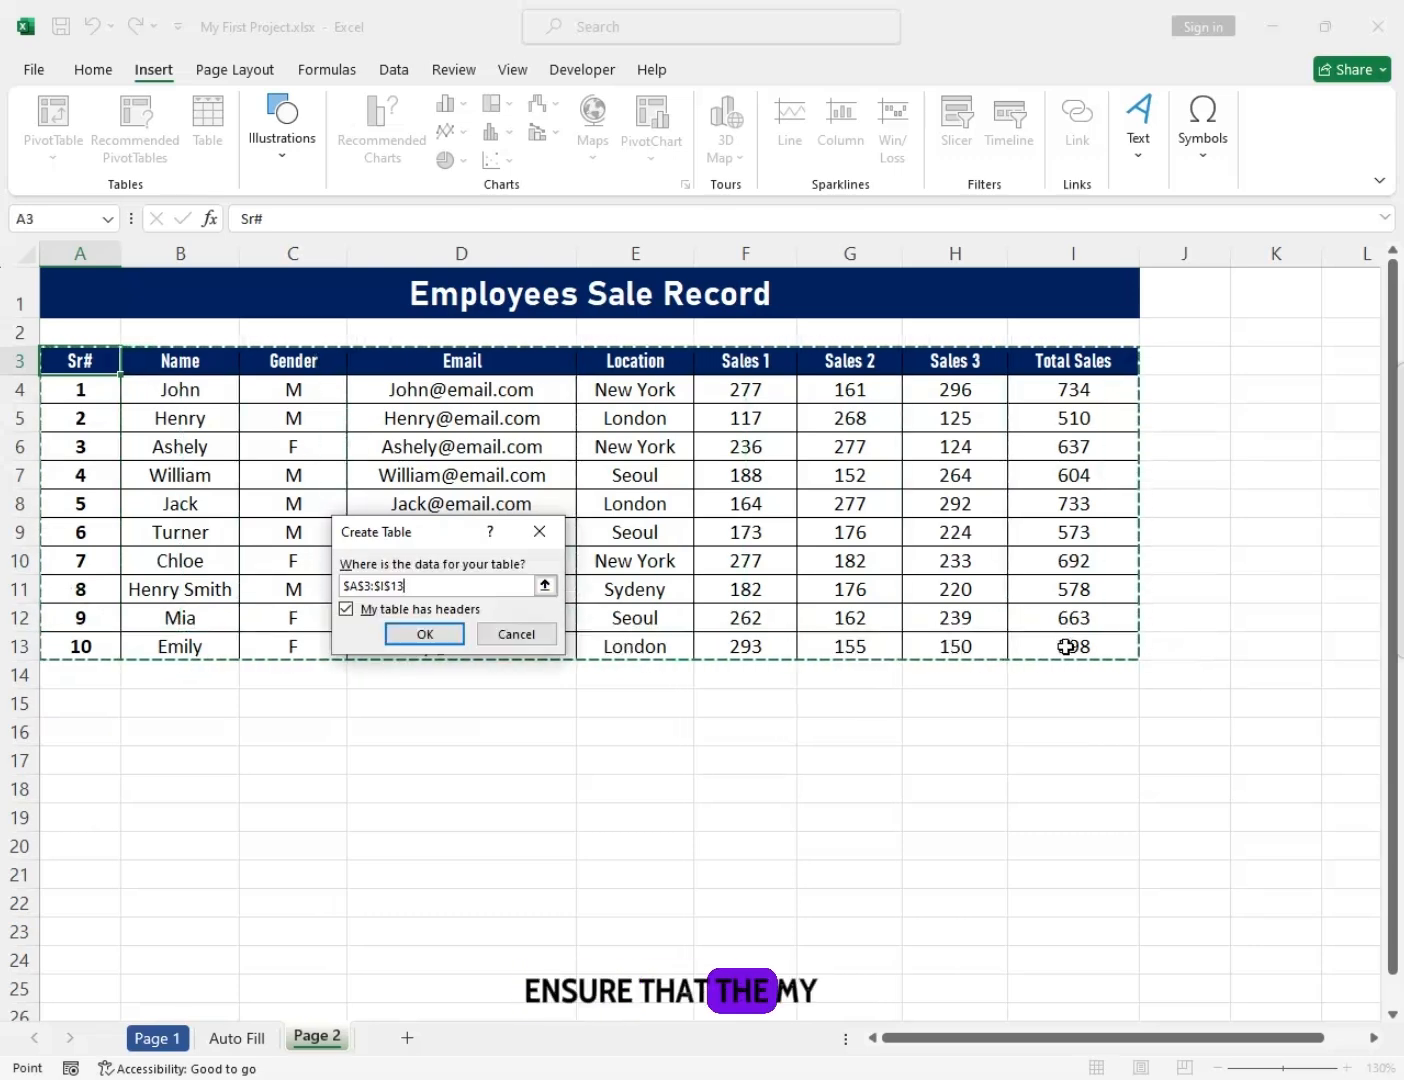
{"action": "left_click", "coordinate": [346, 610]}
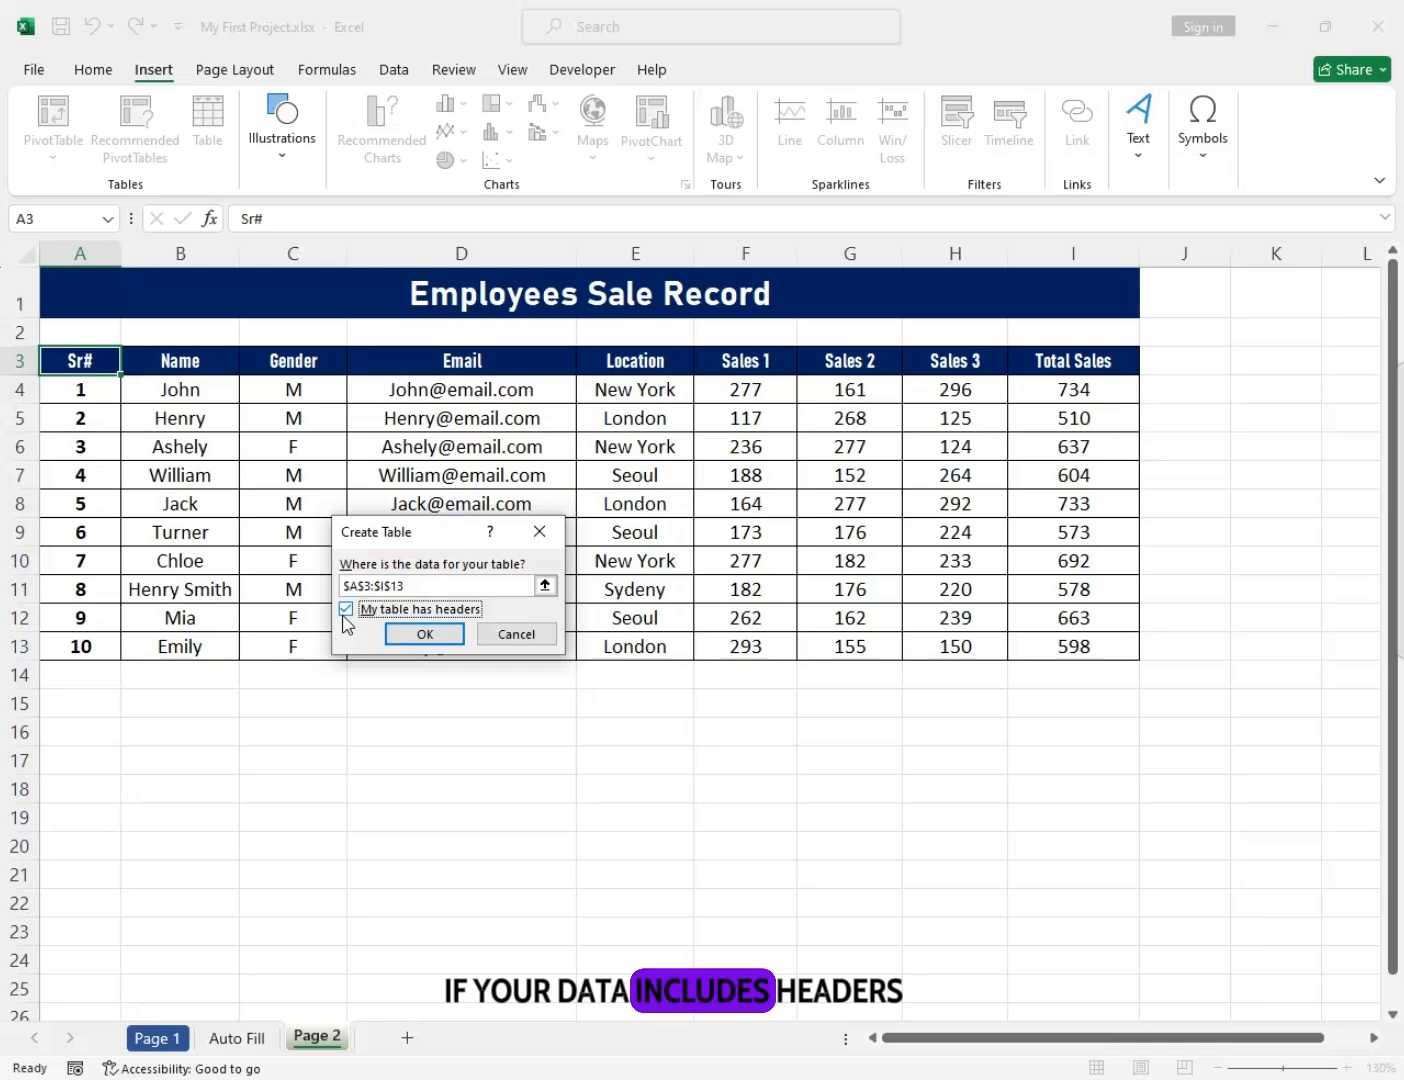
{"action": "left_click", "coordinate": [447, 636]}
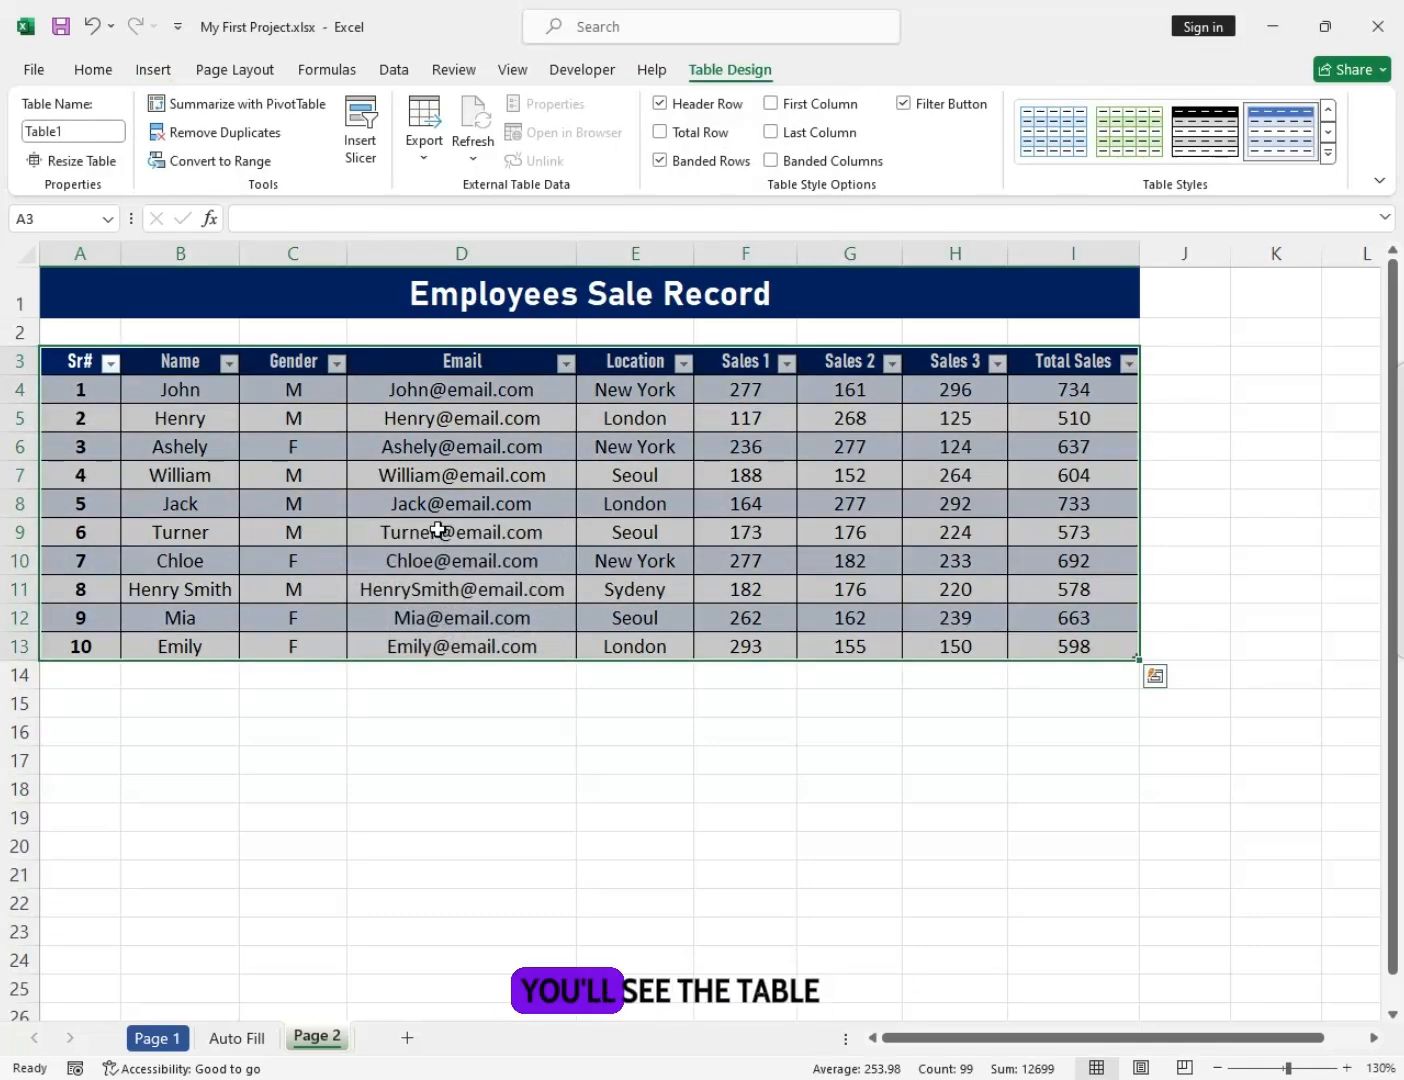
Apply the Orange, Table Style Medium 10 style to the employee sales table.
{"action": "left_click", "coordinate": [170, 426]}
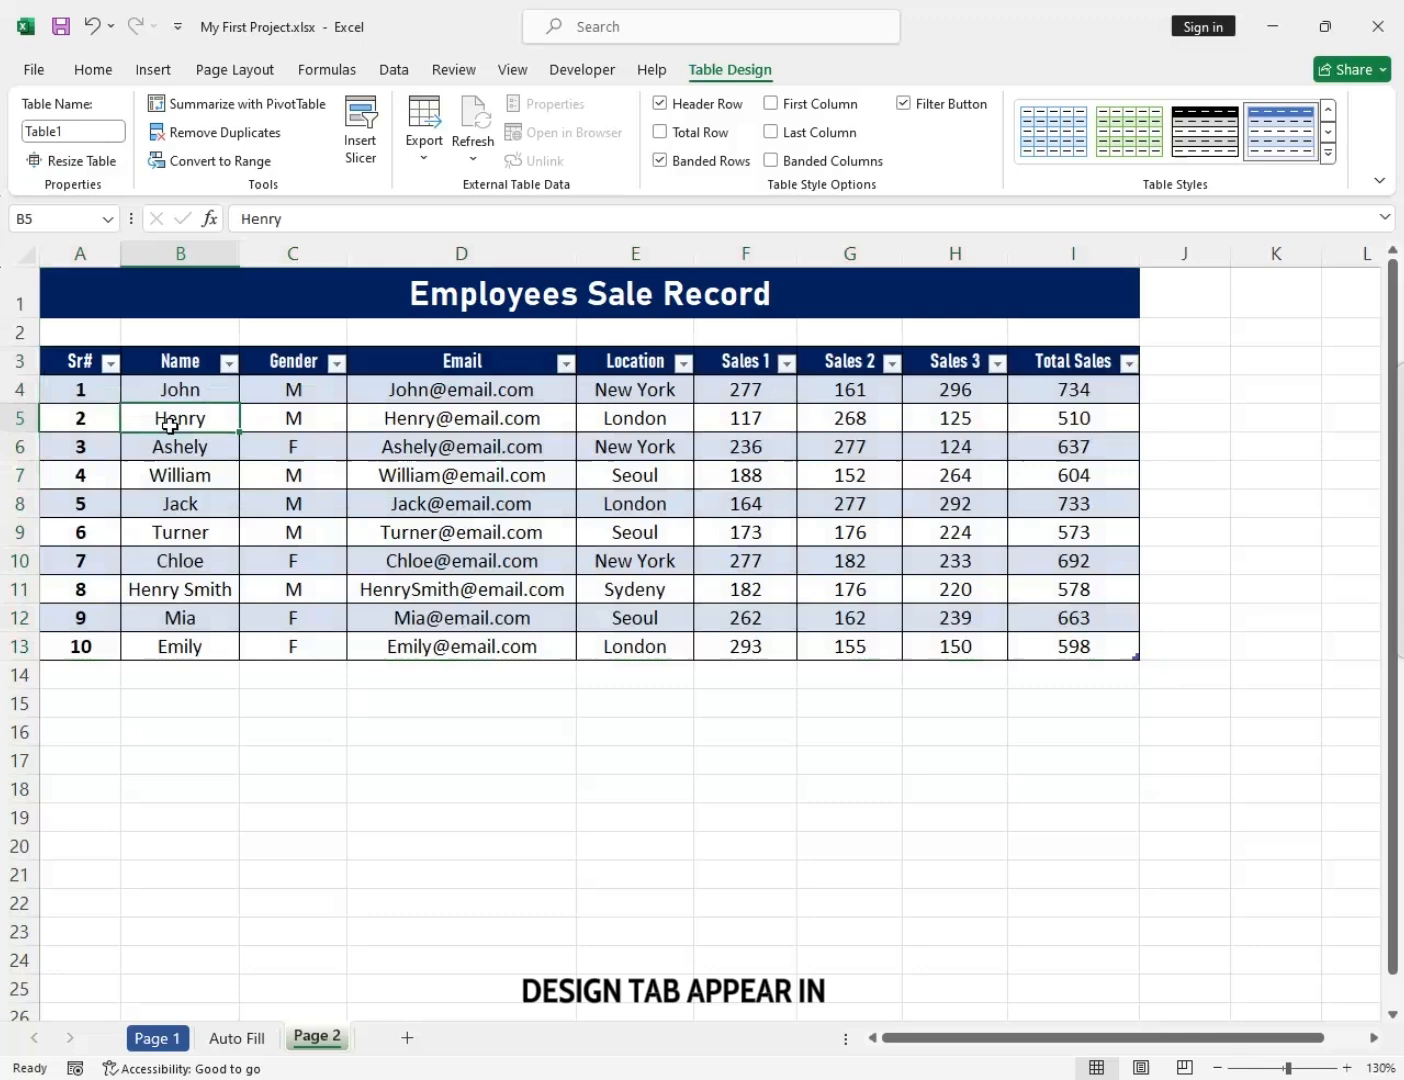
{"action": "left_click", "coordinate": [75, 363]}
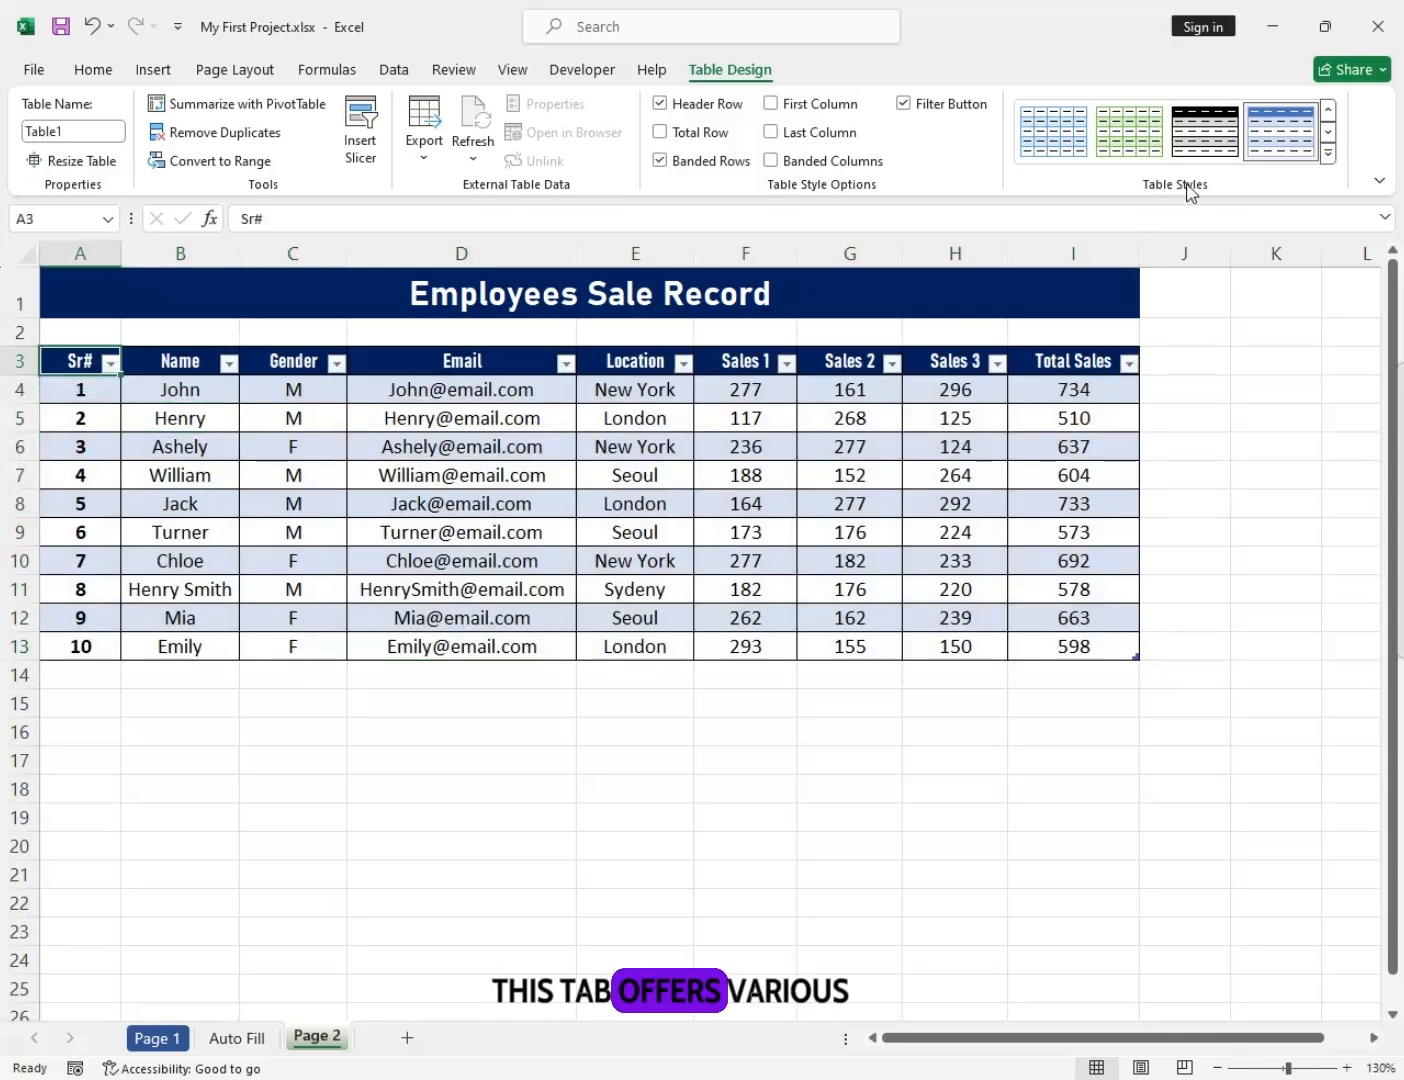
{"action": "left_click", "coordinate": [1327, 157]}
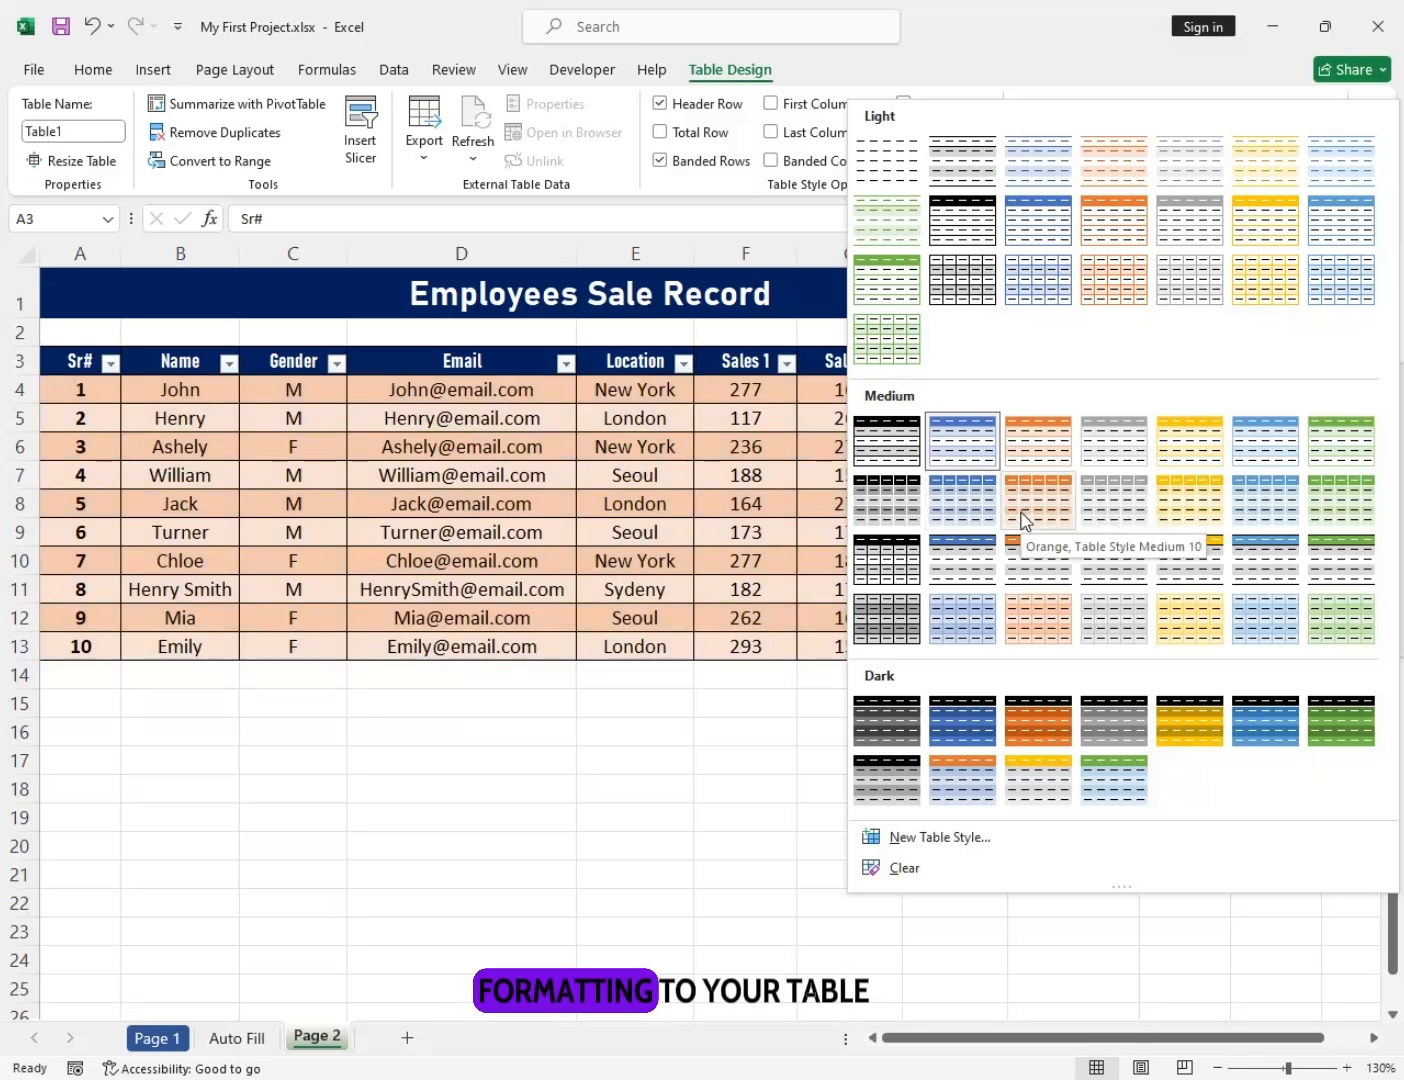
{"action": "left_click", "coordinate": [1020, 515]}
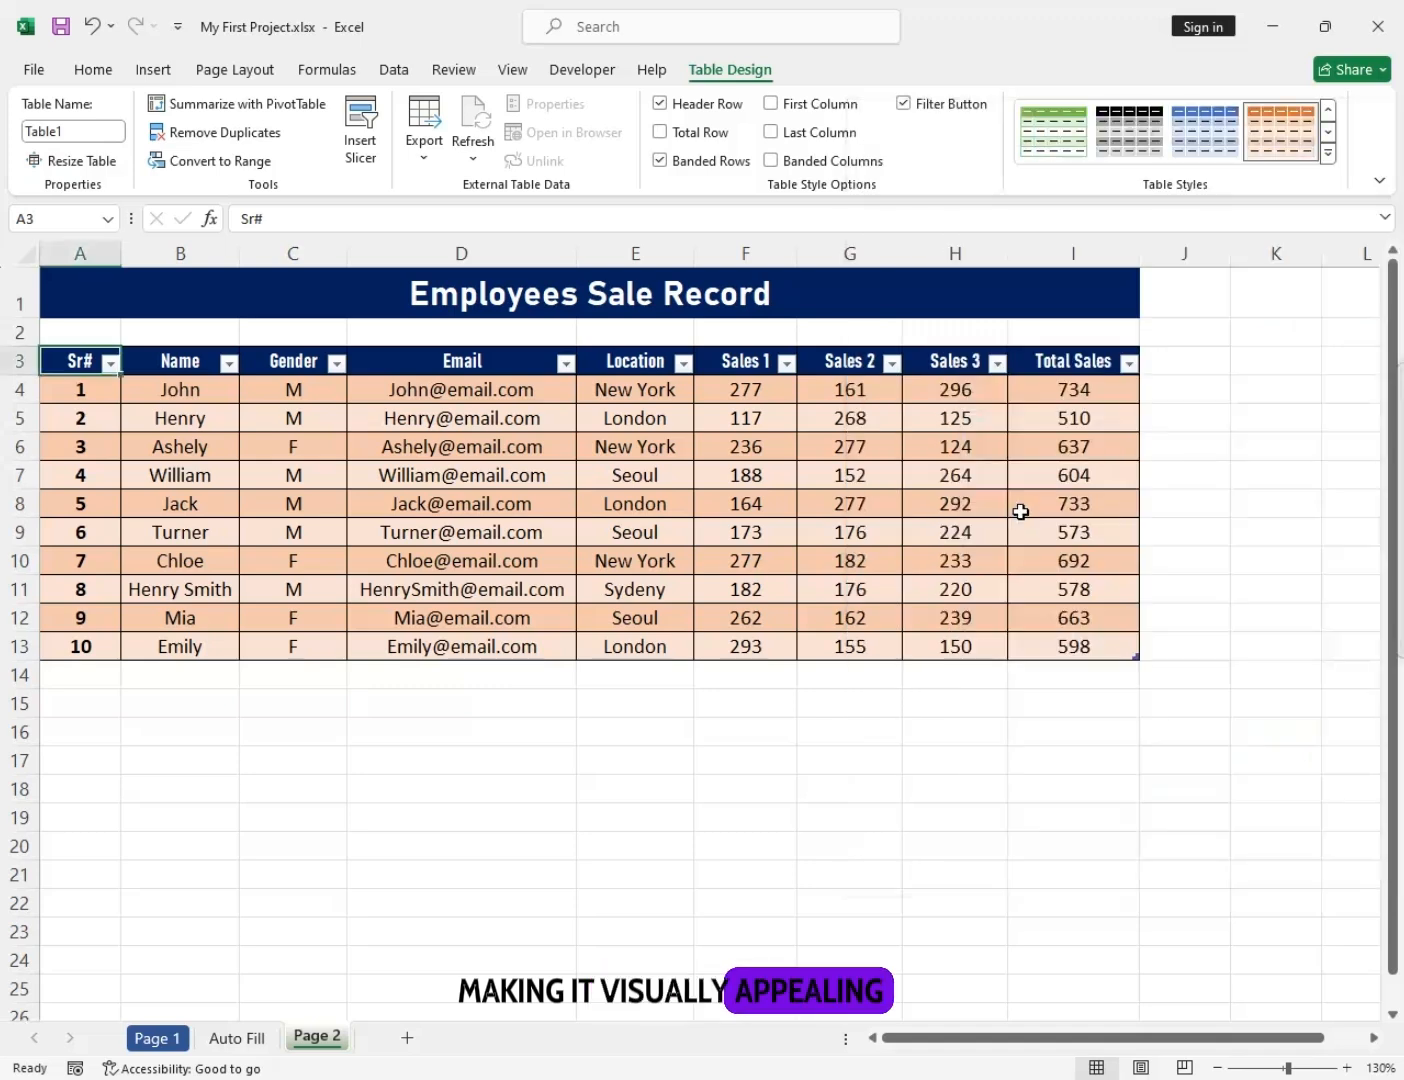
{"action": "left_click", "coordinate": [260, 556]}
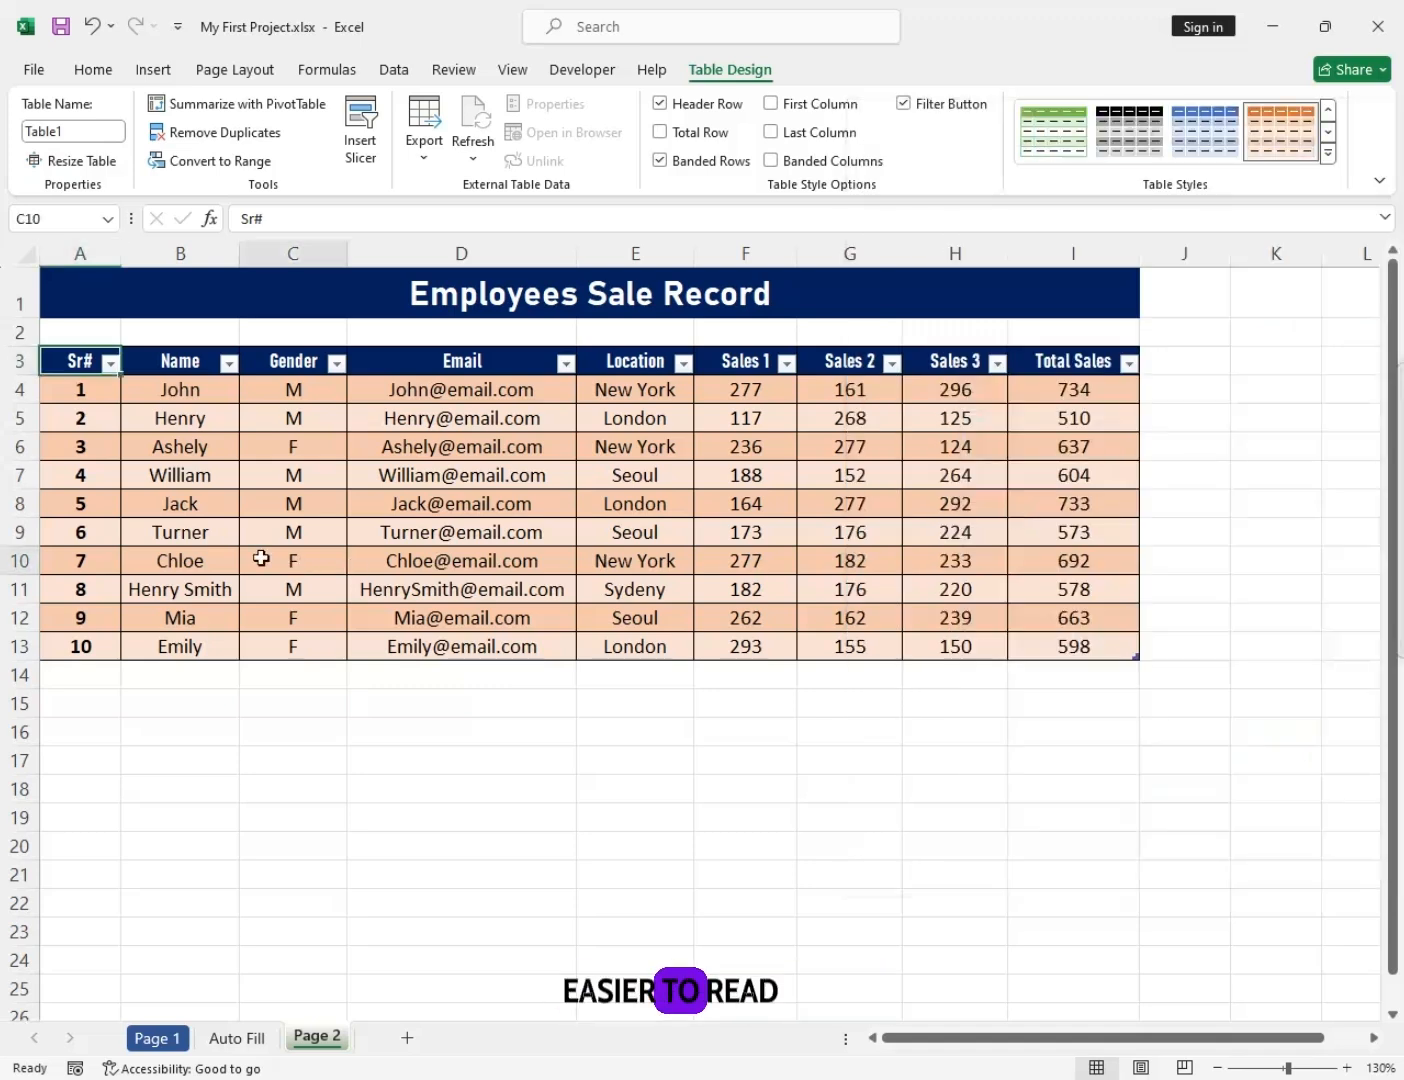
{"action": "left_click", "coordinate": [155, 444]}
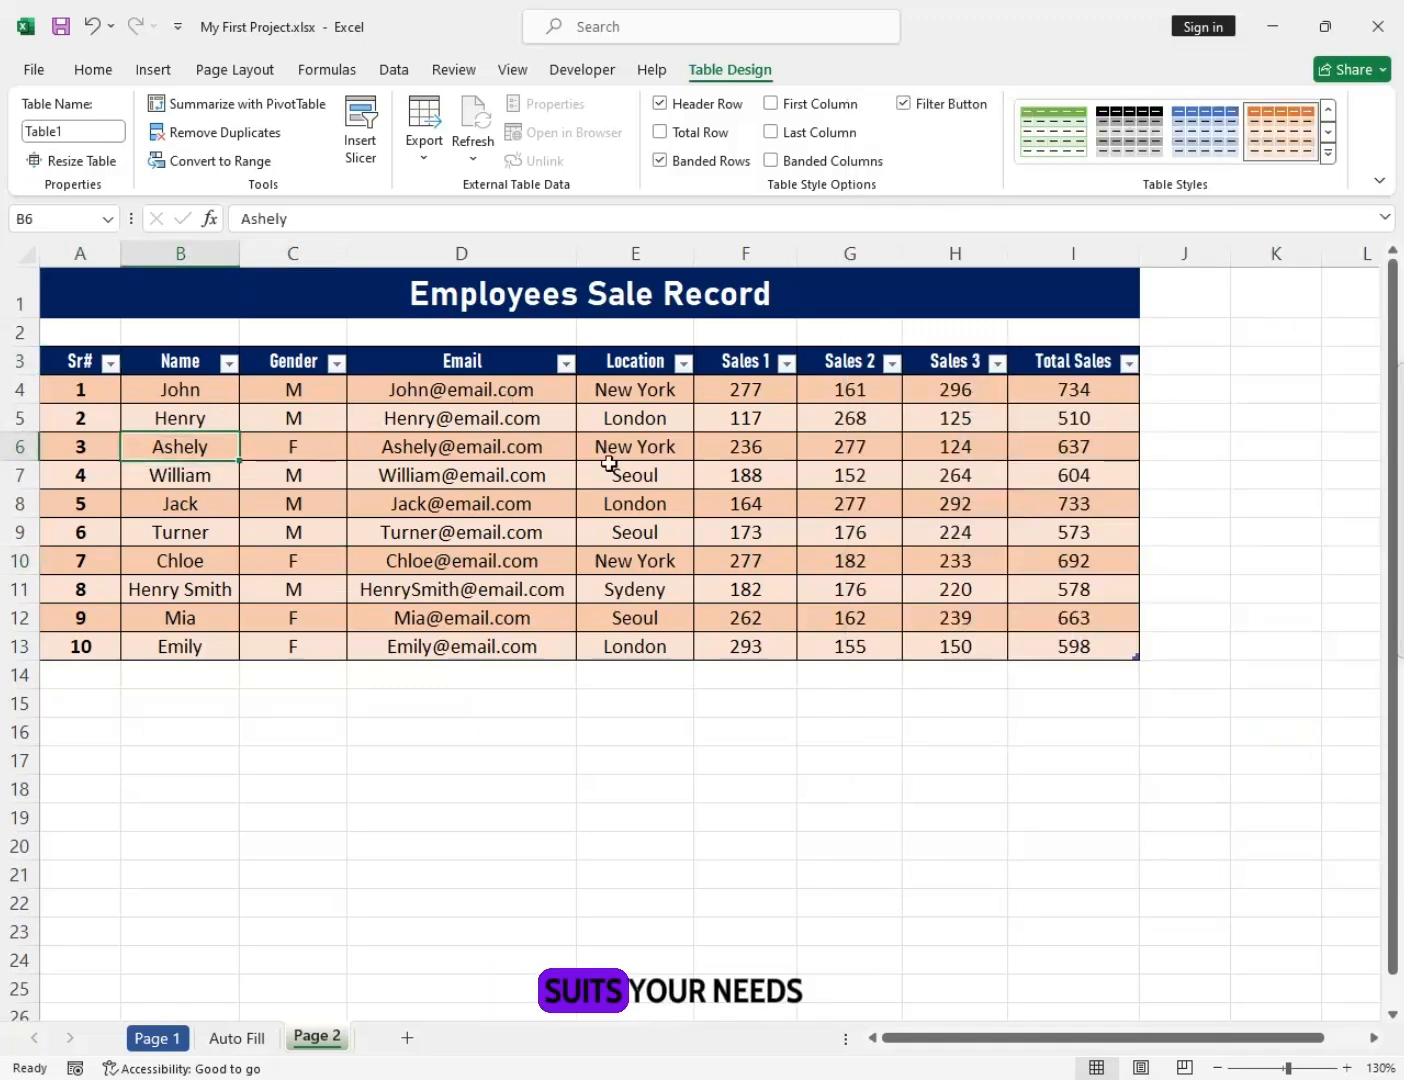
{"action": "left_click", "coordinate": [400, 470]}
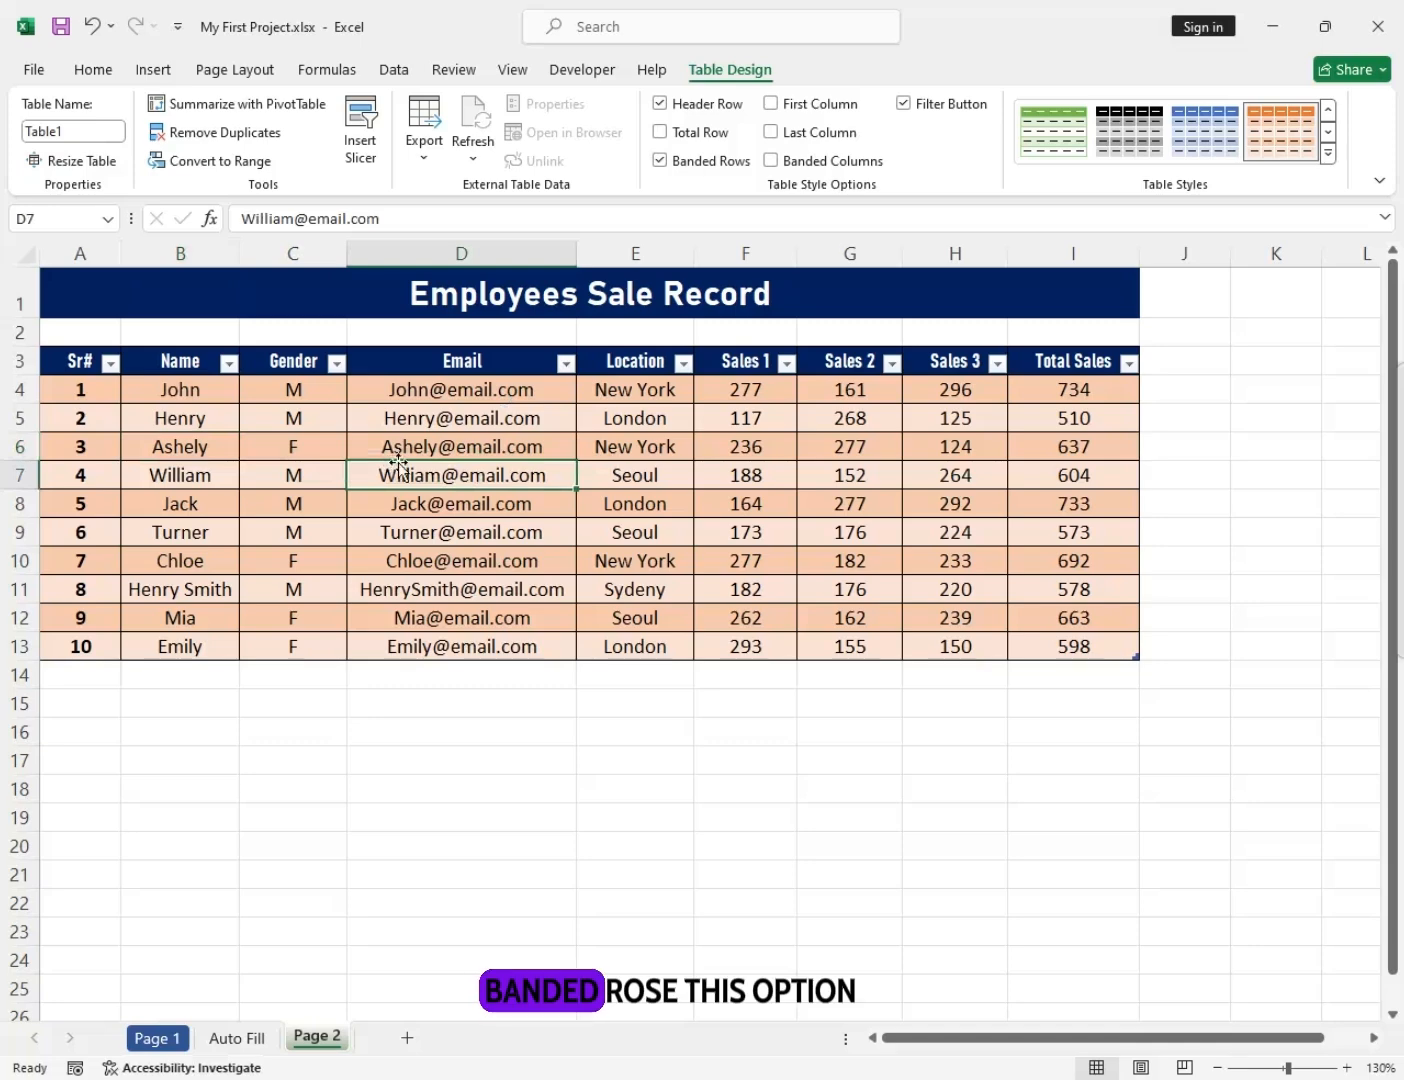
Turn the table's banded rows off to compare the look, and turn them back on.
{"action": "left_click", "coordinate": [662, 165]}
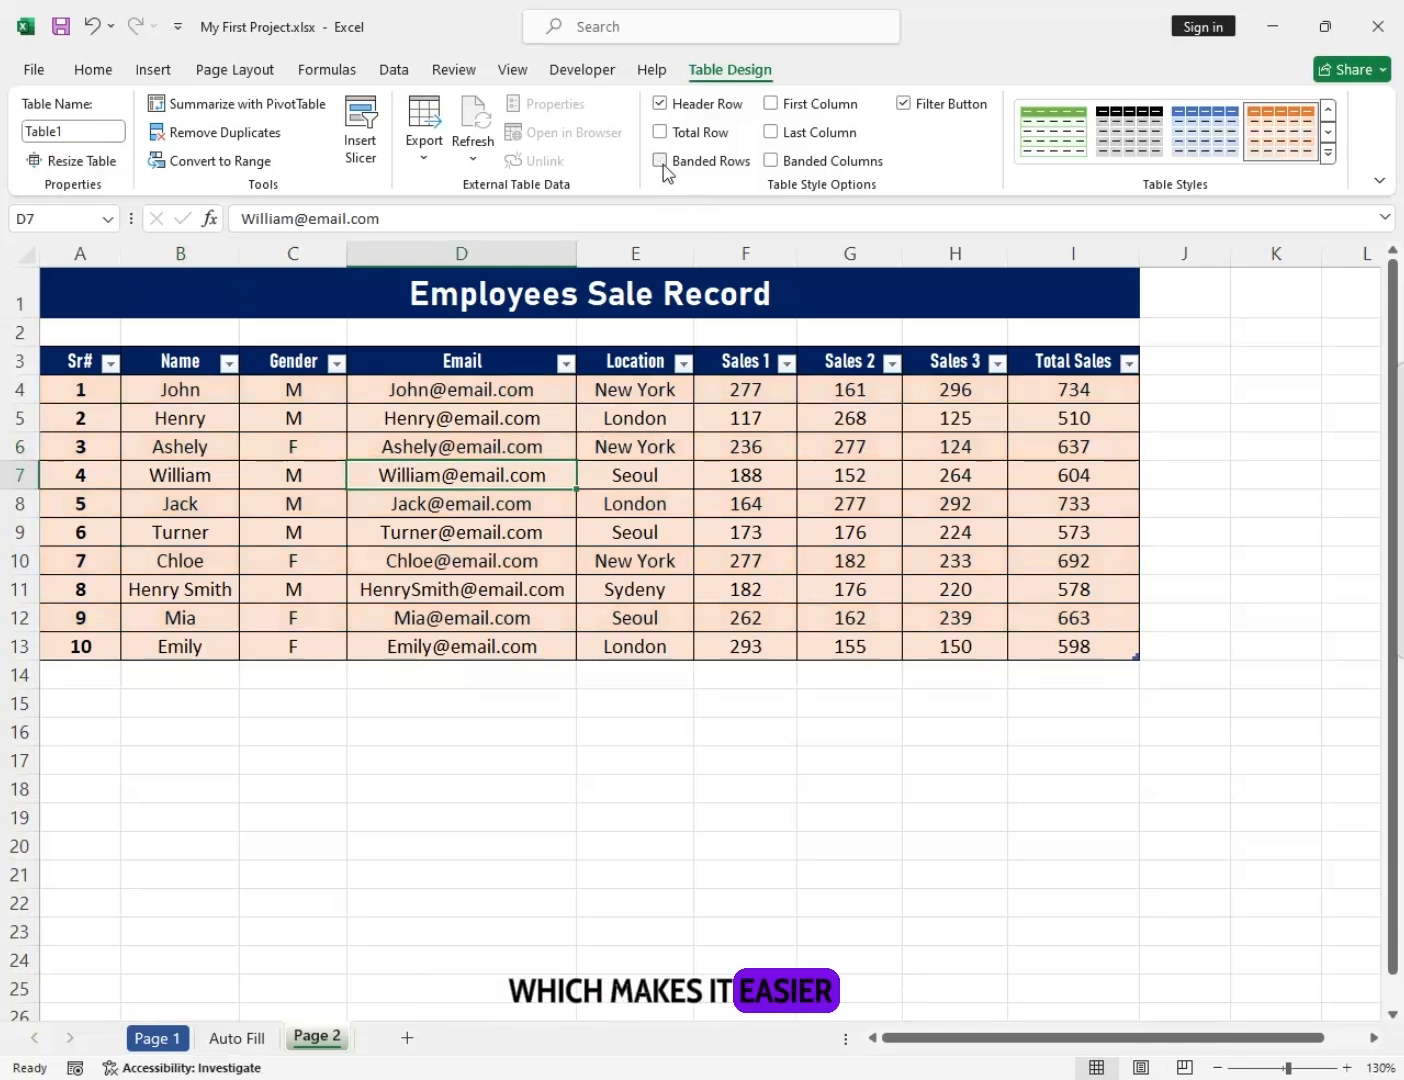
{"action": "left_click", "coordinate": [304, 552]}
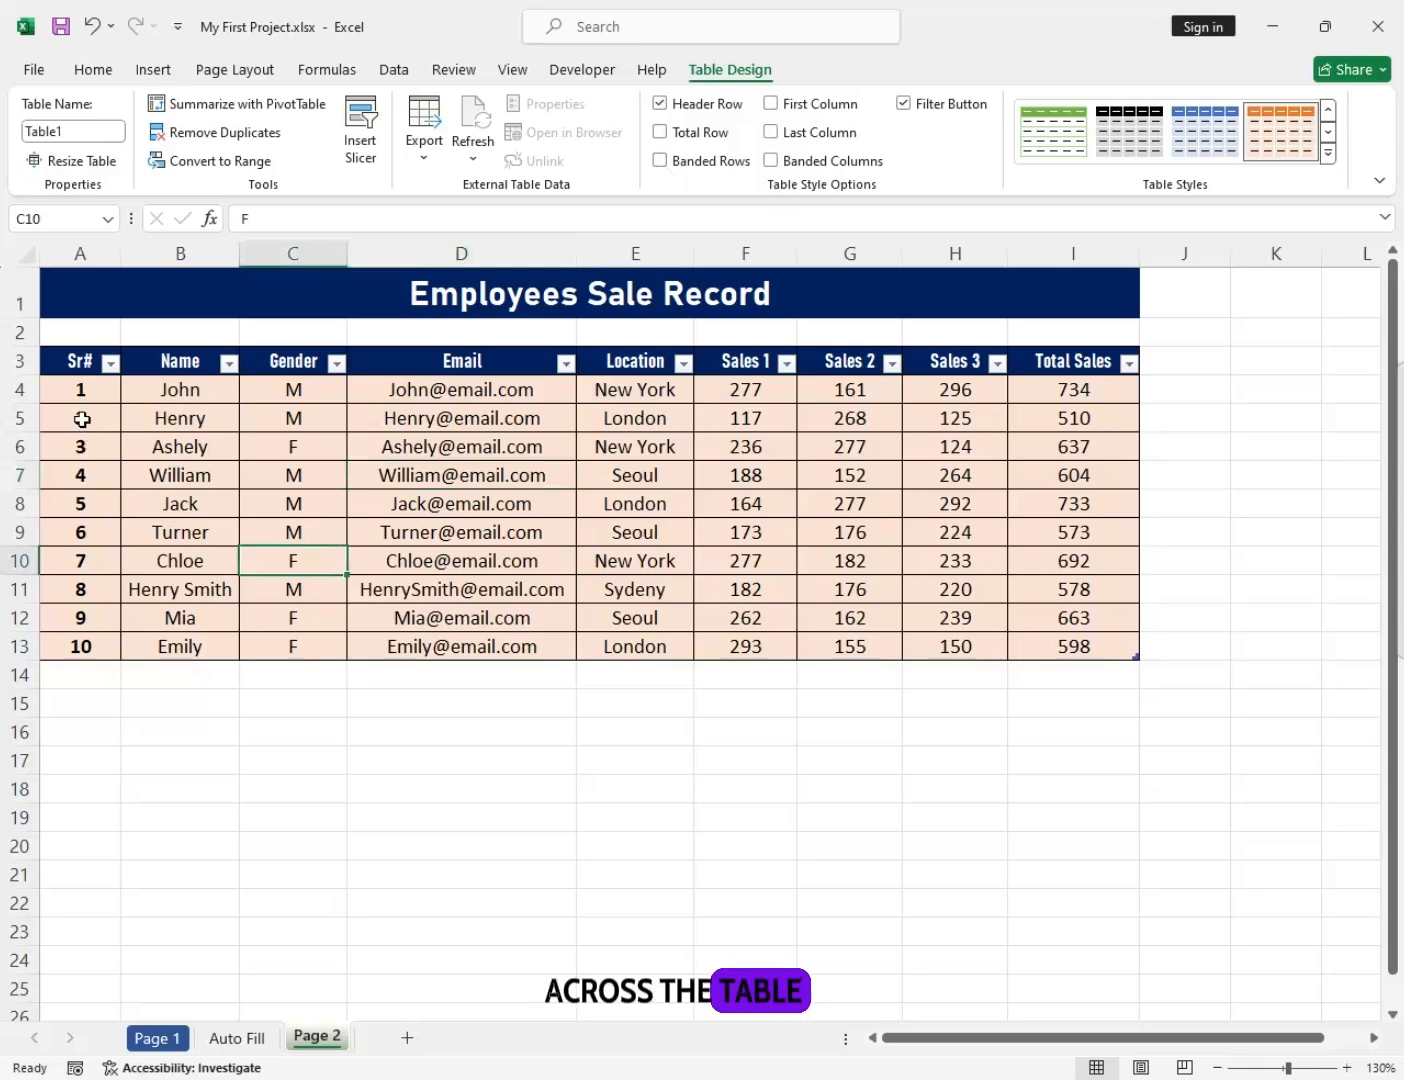
{"action": "left_click", "coordinate": [81, 387]}
{"action": "left_click", "coordinate": [379, 447]}
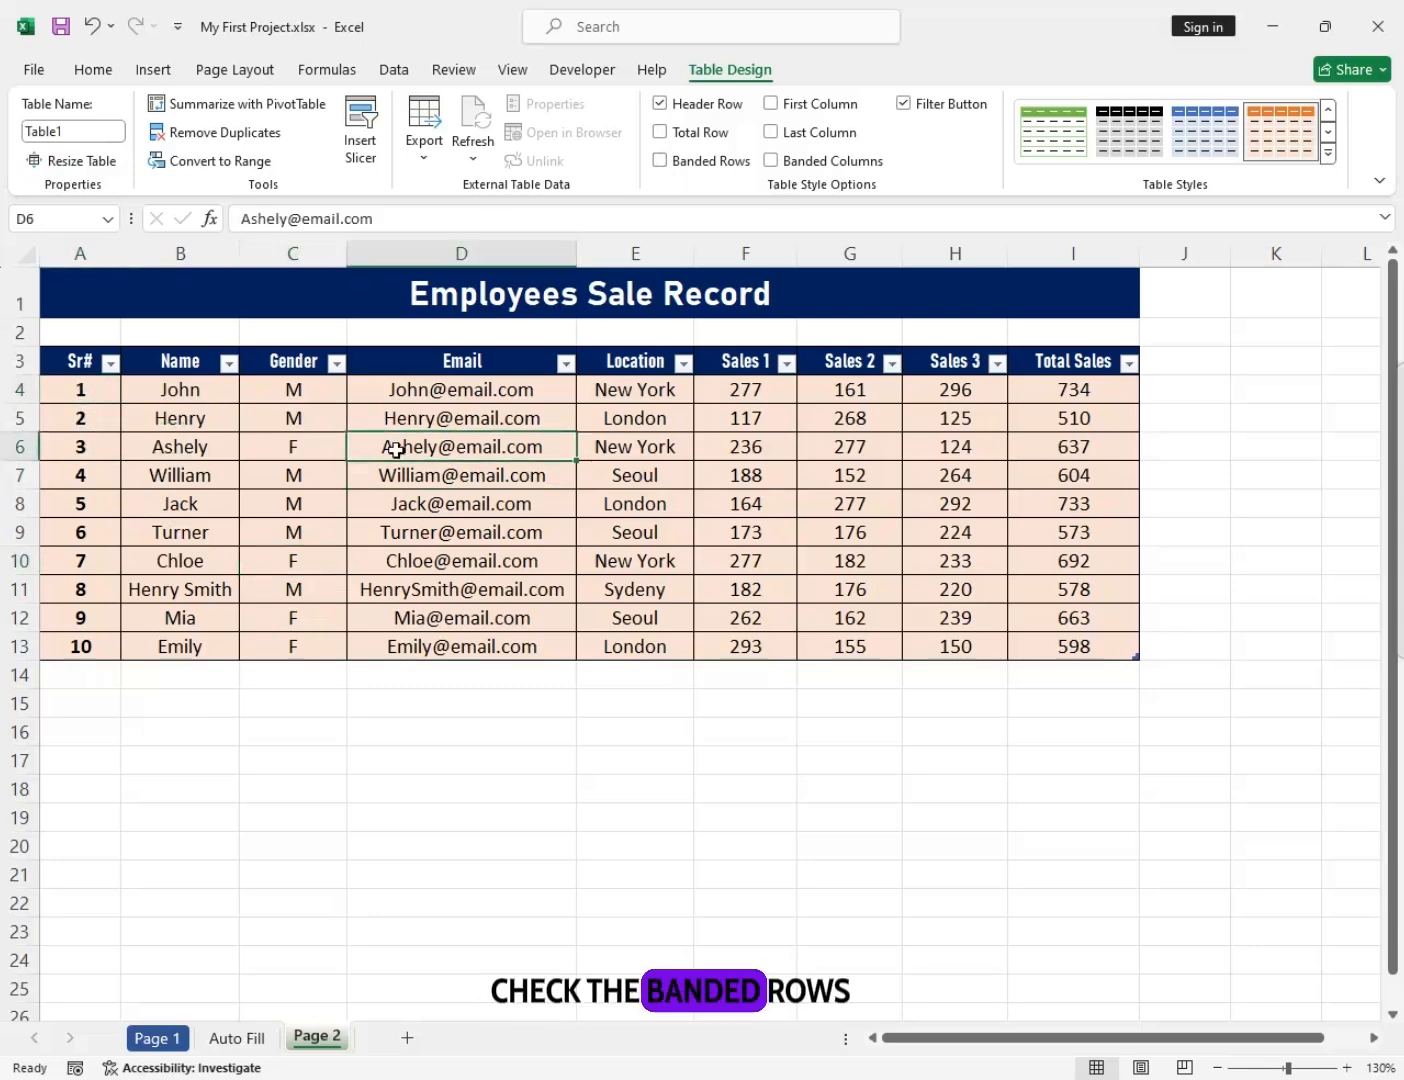
{"action": "left_click", "coordinate": [661, 161]}
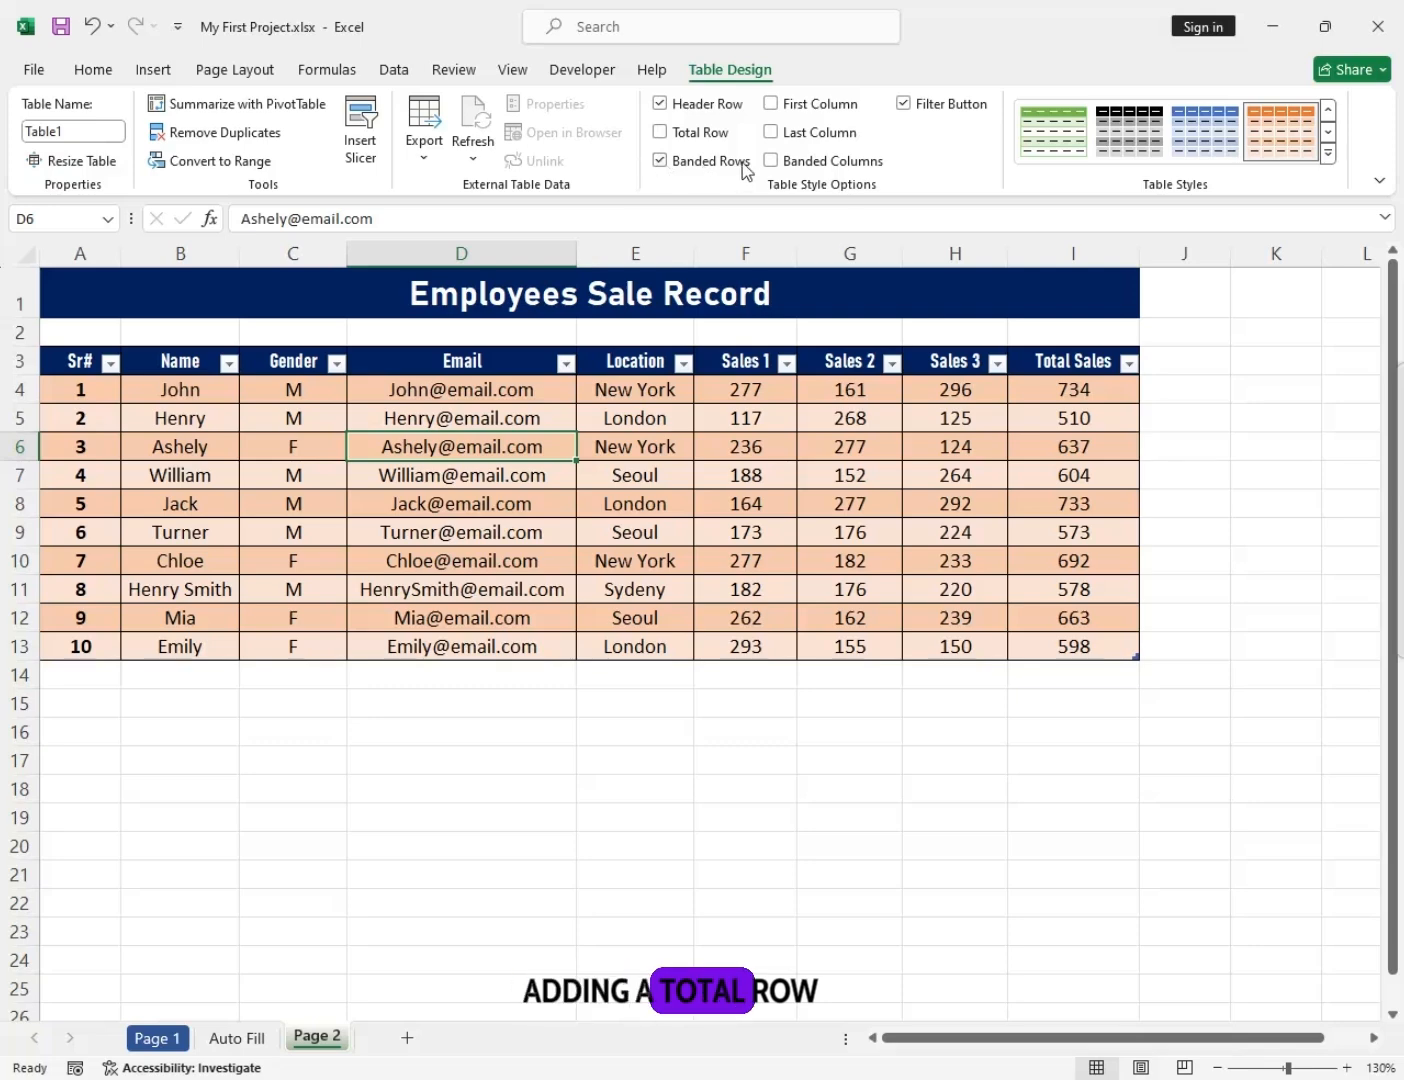
Try the table's Total Row and First Column options, turning each one on and off again.
{"action": "left_click", "coordinate": [697, 136]}
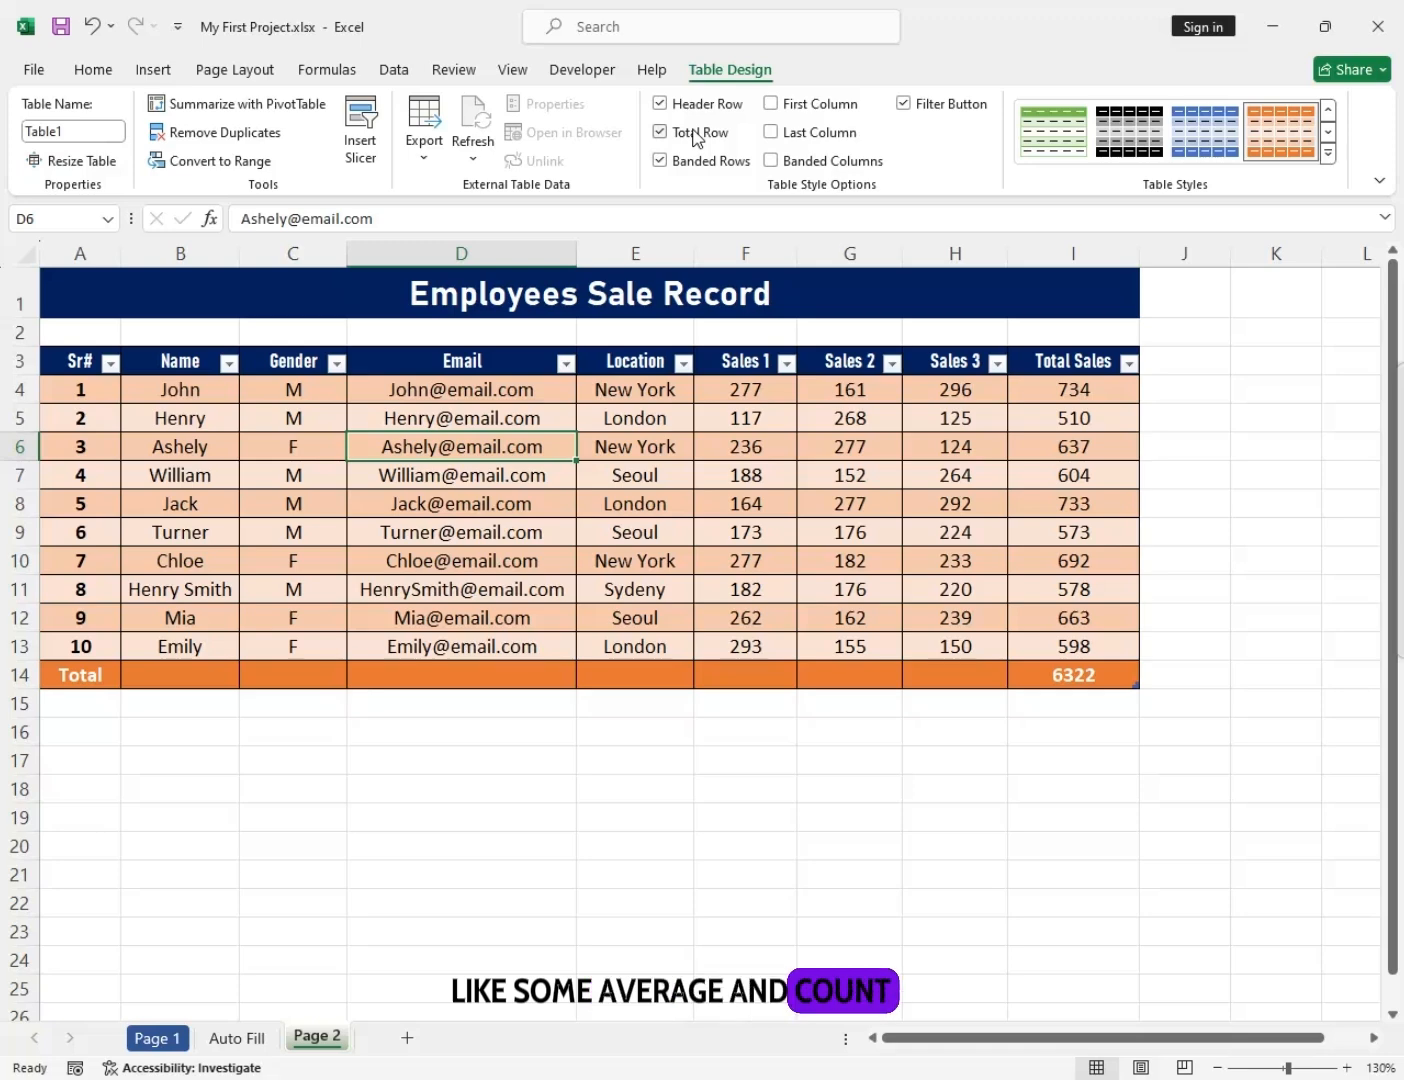
{"action": "left_click", "coordinate": [697, 136]}
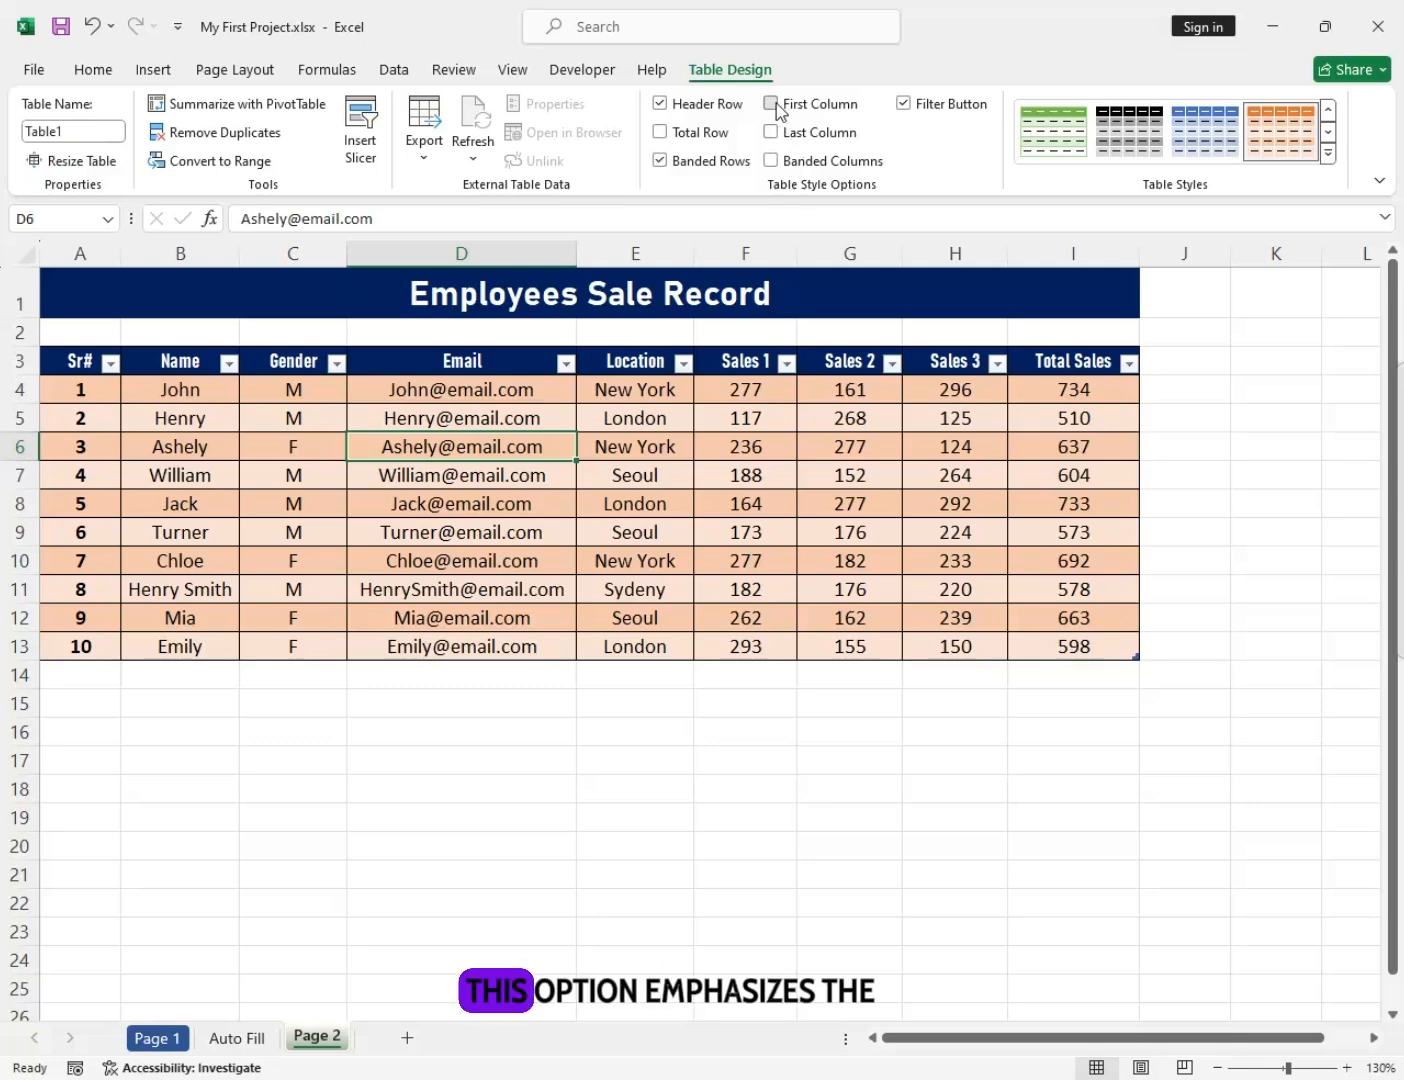
{"action": "left_click", "coordinate": [772, 105]}
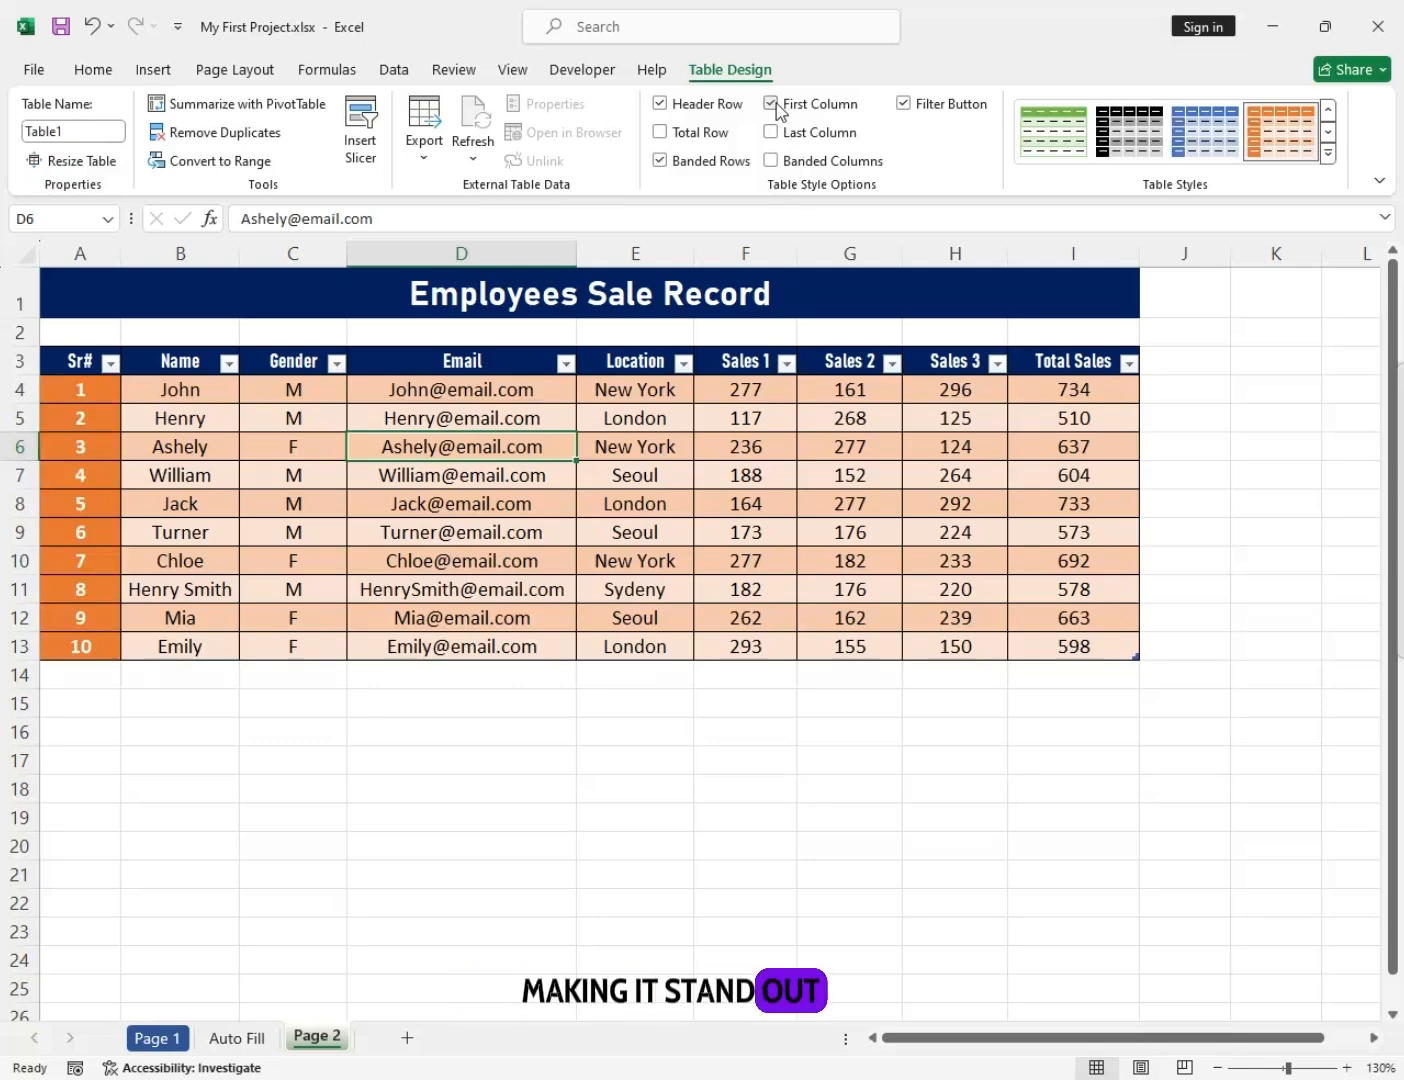
{"action": "left_click", "coordinate": [772, 104]}
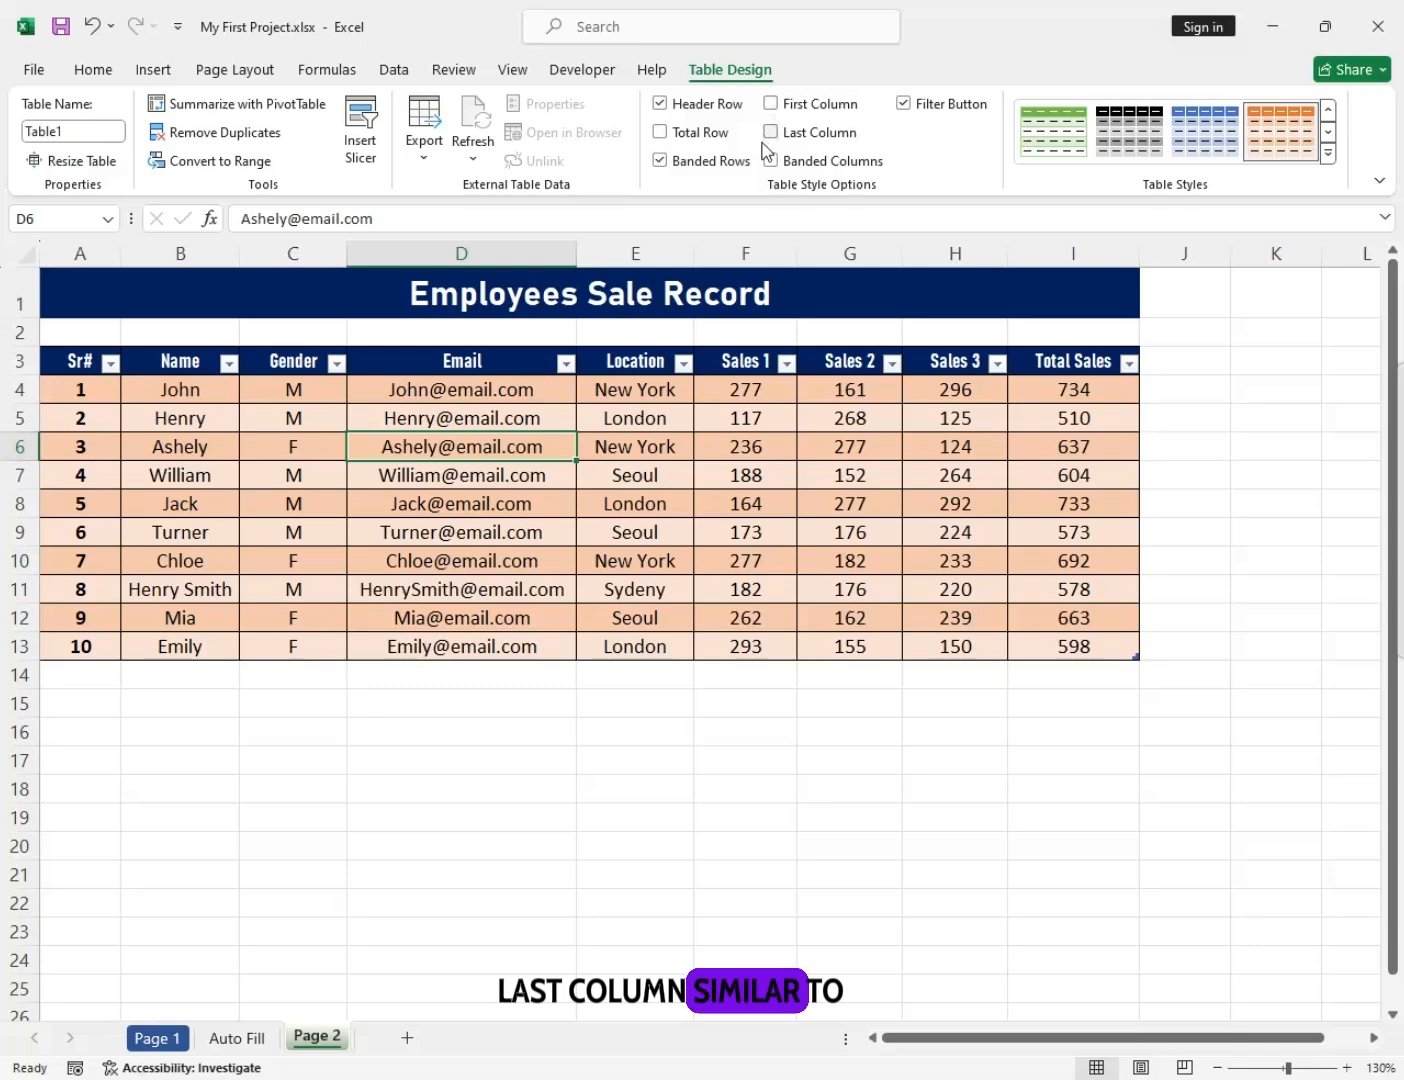
Try the table's Last Column and Banded Columns options, switching each on and off again.
{"action": "left_click", "coordinate": [769, 134]}
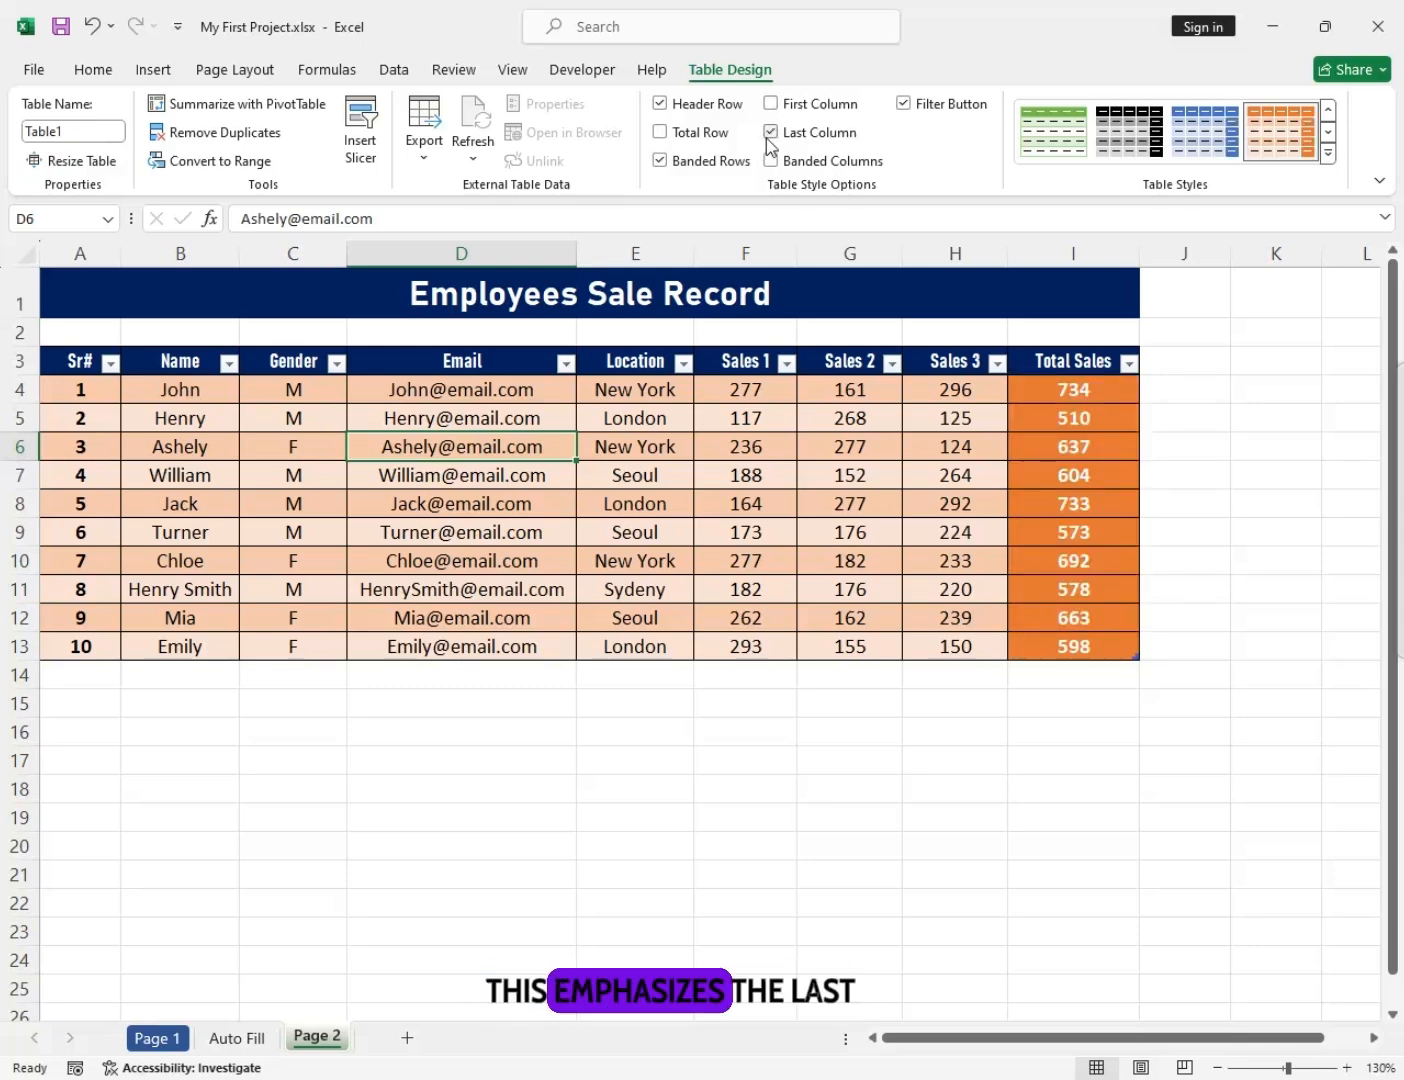
{"action": "left_click", "coordinate": [770, 132]}
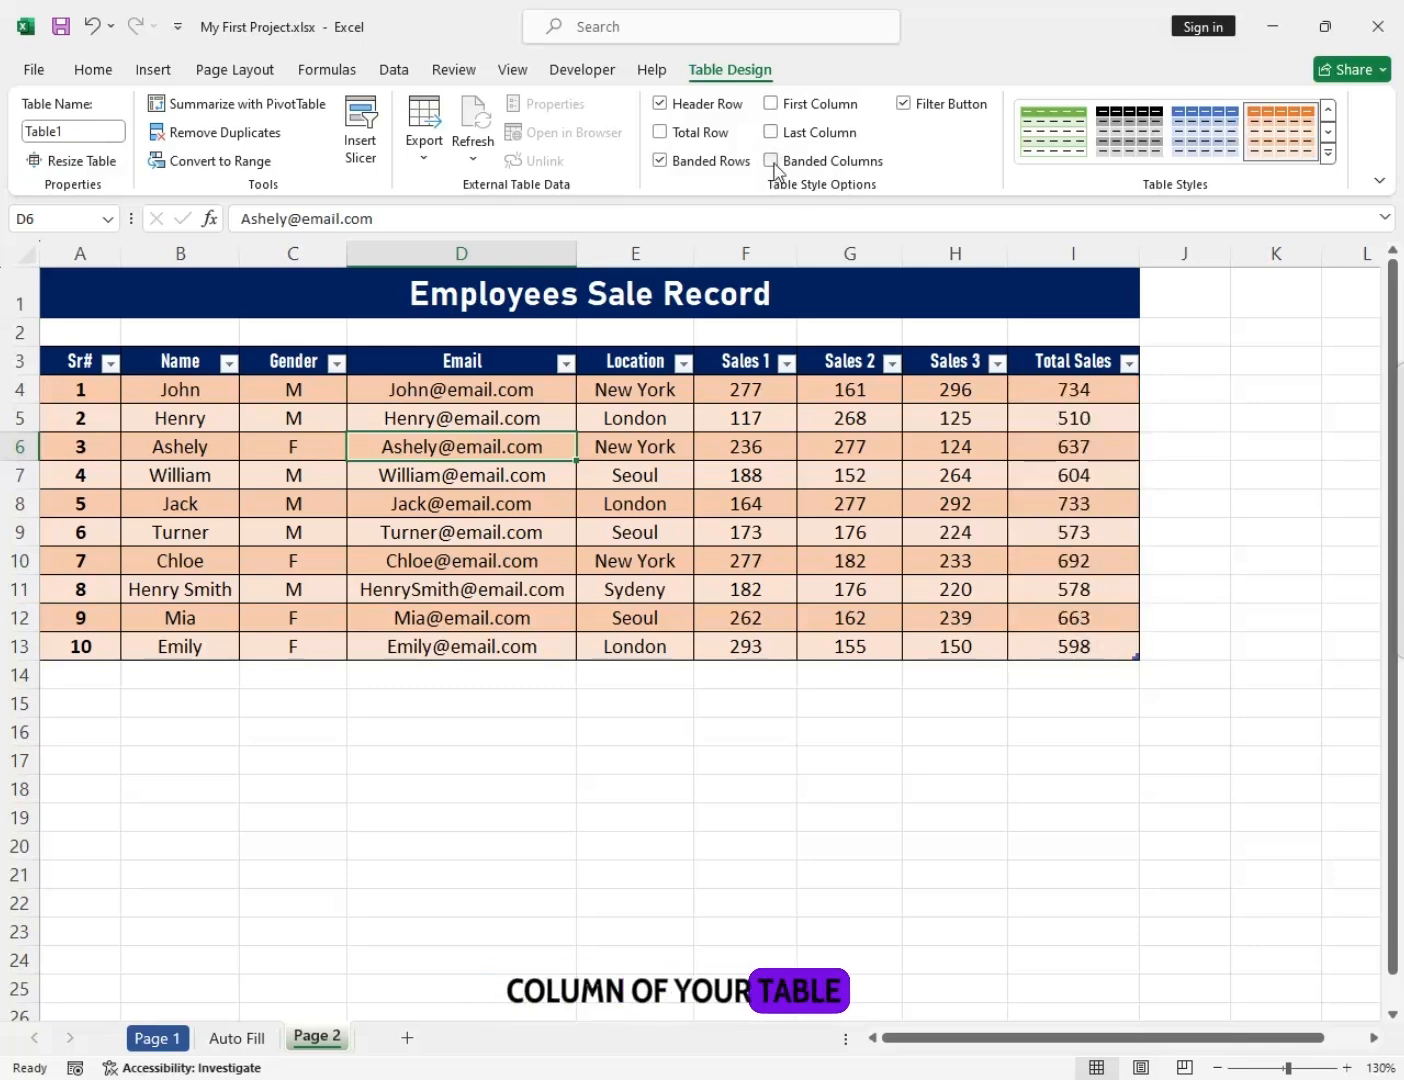
{"action": "left_click", "coordinate": [770, 162]}
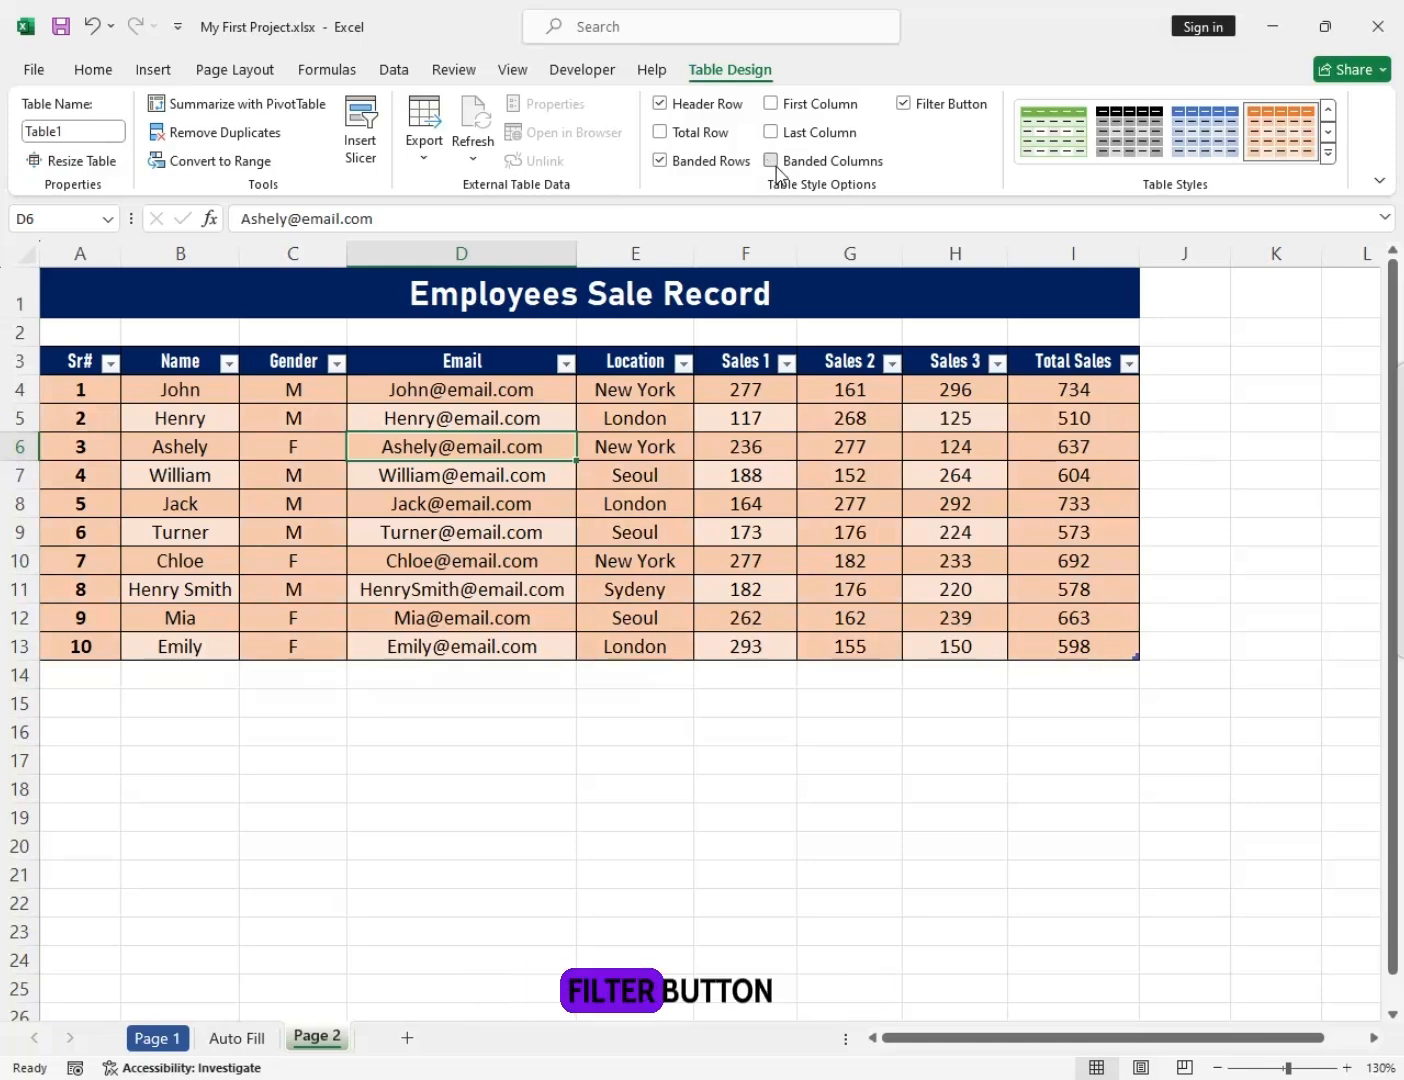
{"action": "left_click", "coordinate": [771, 161]}
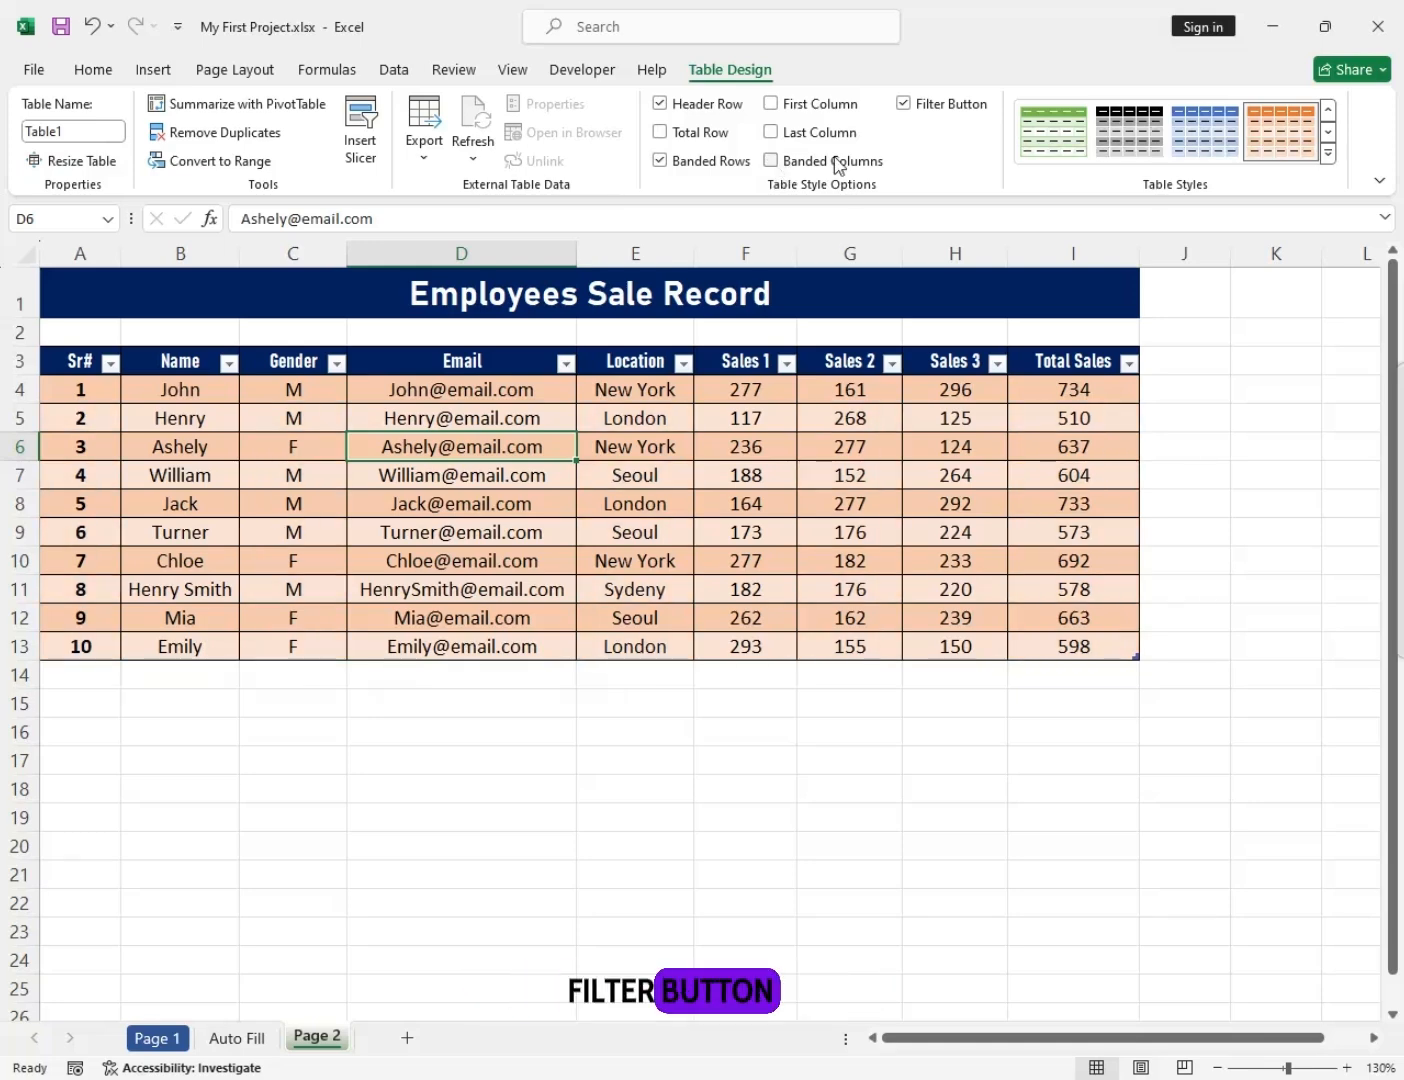
Hide and restore the table's filter buttons, and do the same with its header row.
{"action": "left_click", "coordinate": [905, 105]}
{"action": "left_click", "coordinate": [905, 104]}
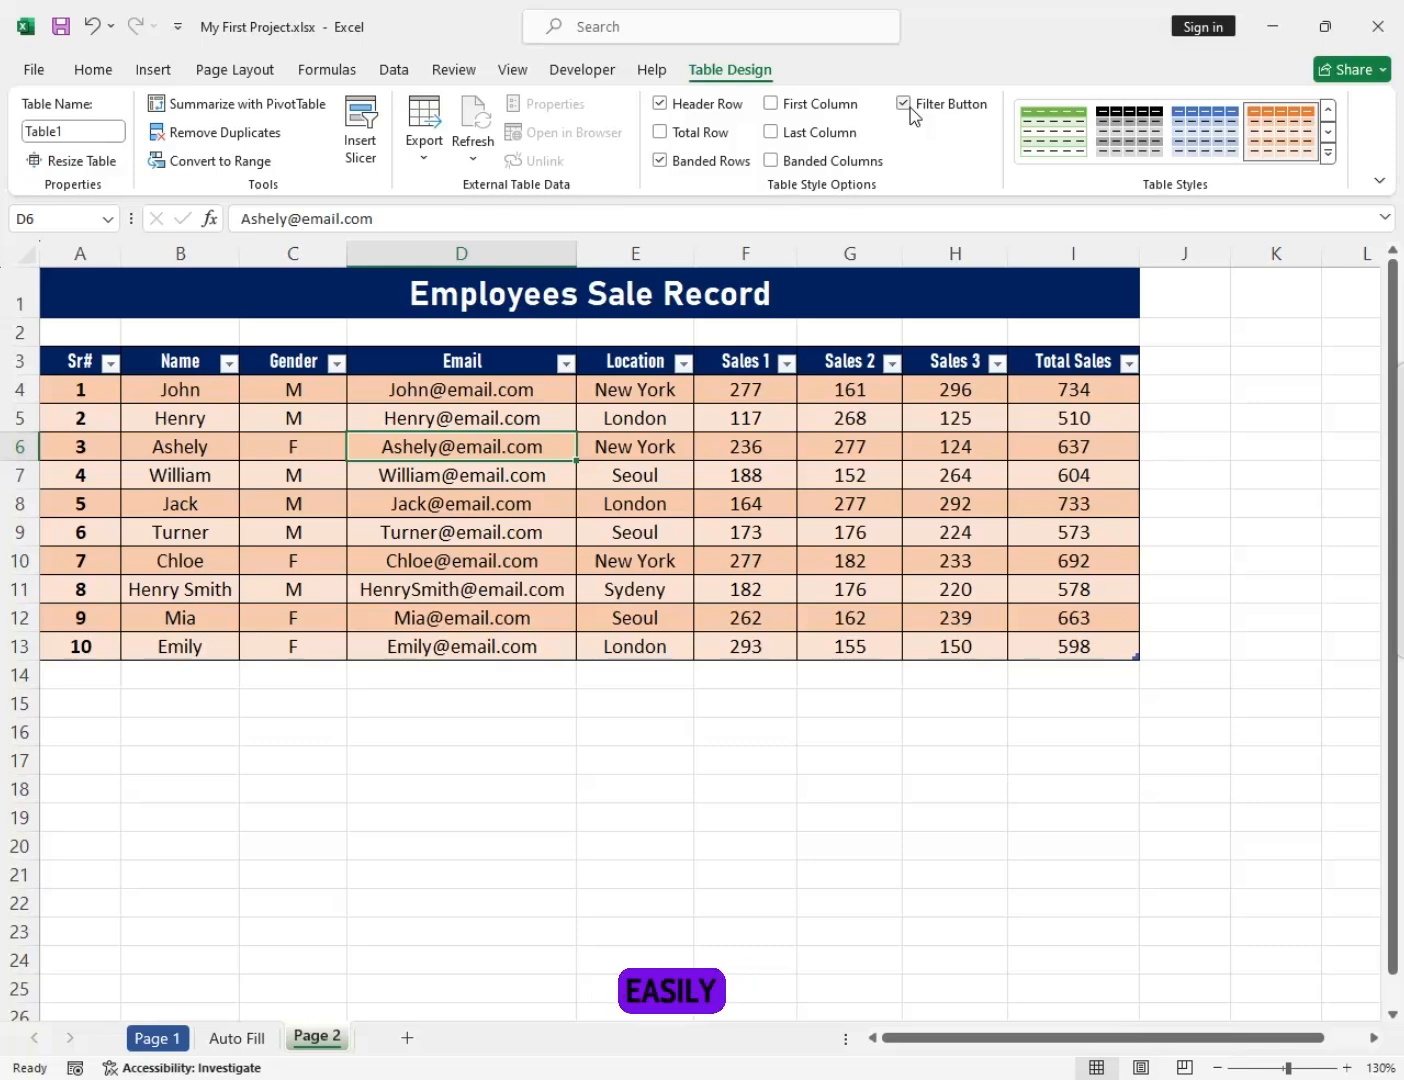
{"action": "left_click", "coordinate": [682, 107]}
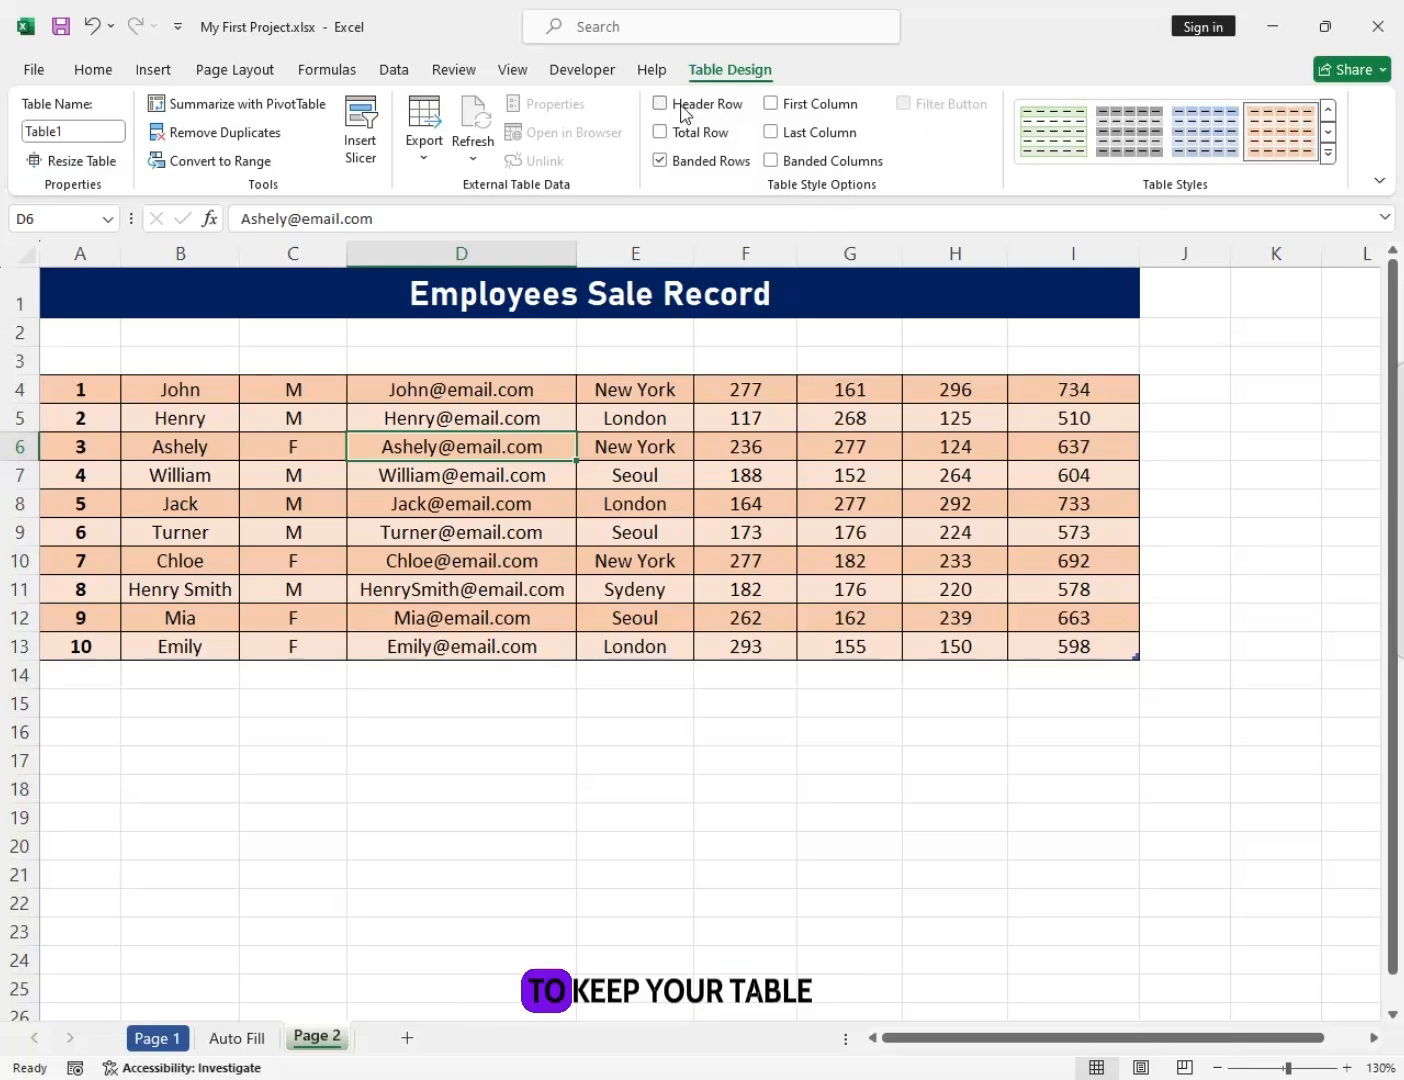
{"action": "left_click", "coordinate": [683, 107]}
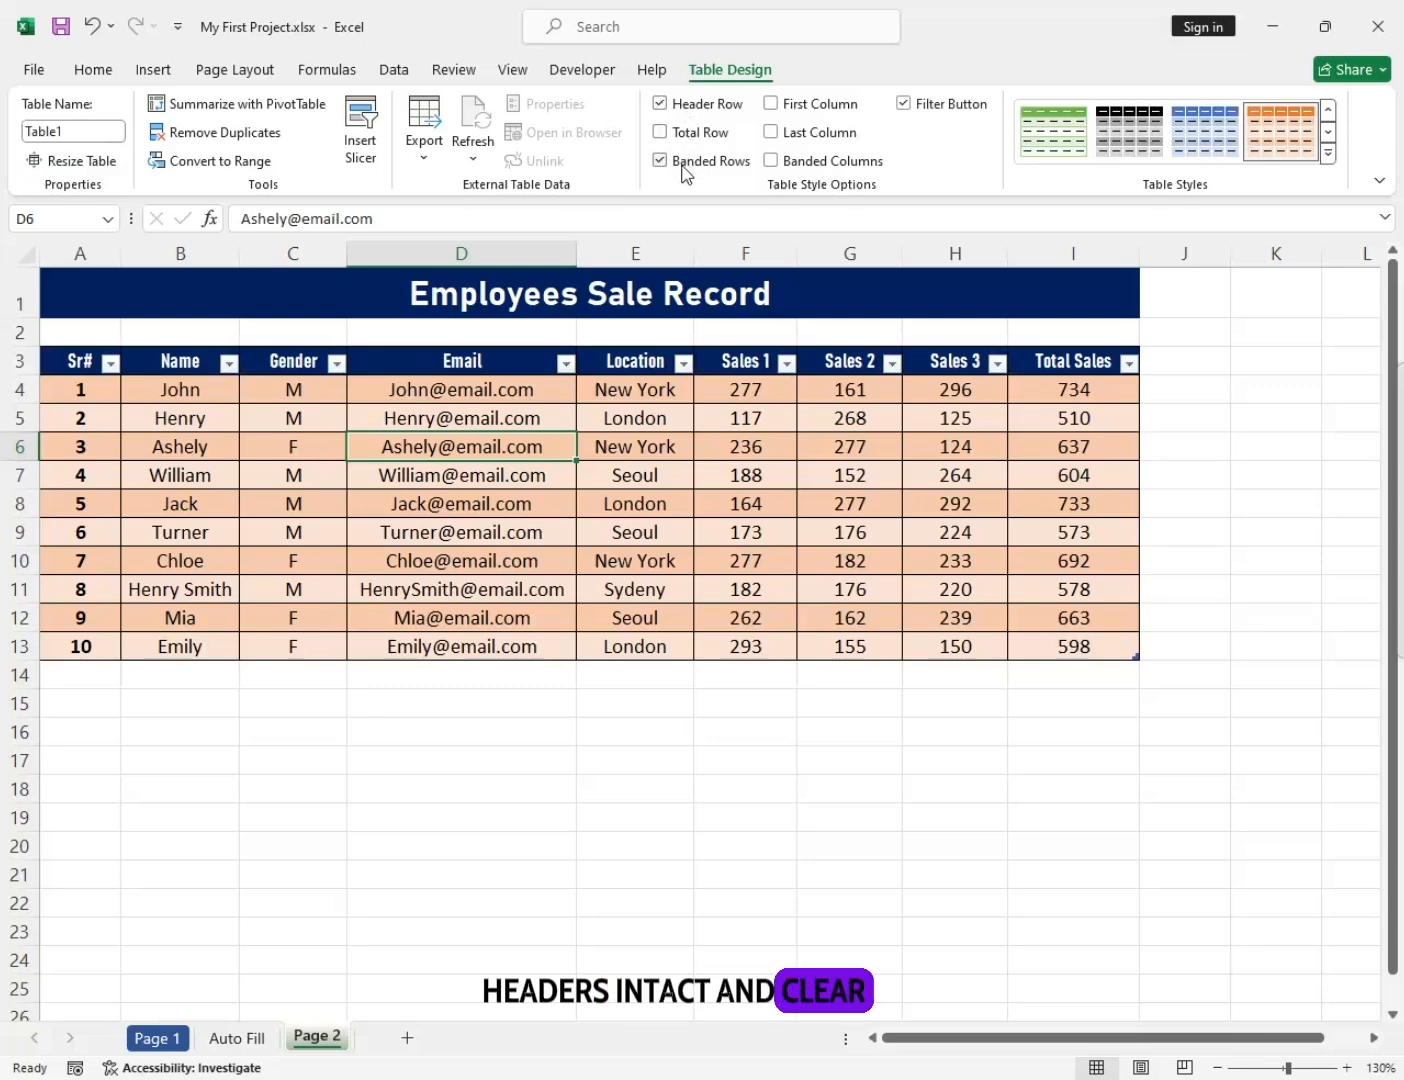
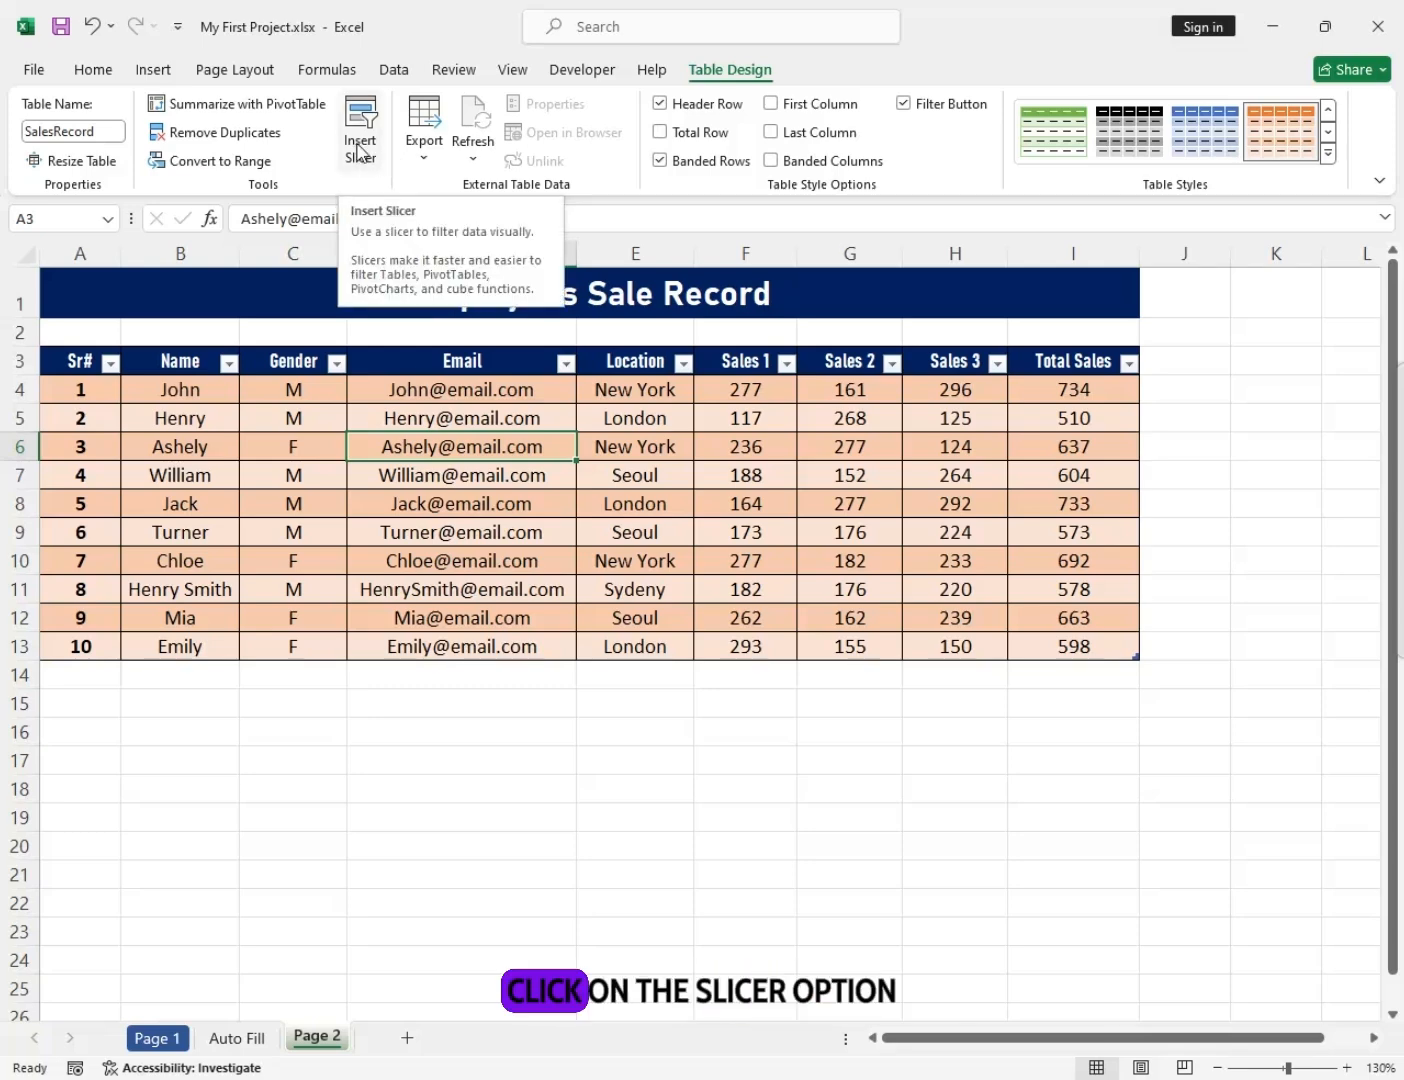
Insert slicers for the Gender and Location columns of the Employees Sale Record table.
{"action": "left_click", "coordinate": [359, 150]}
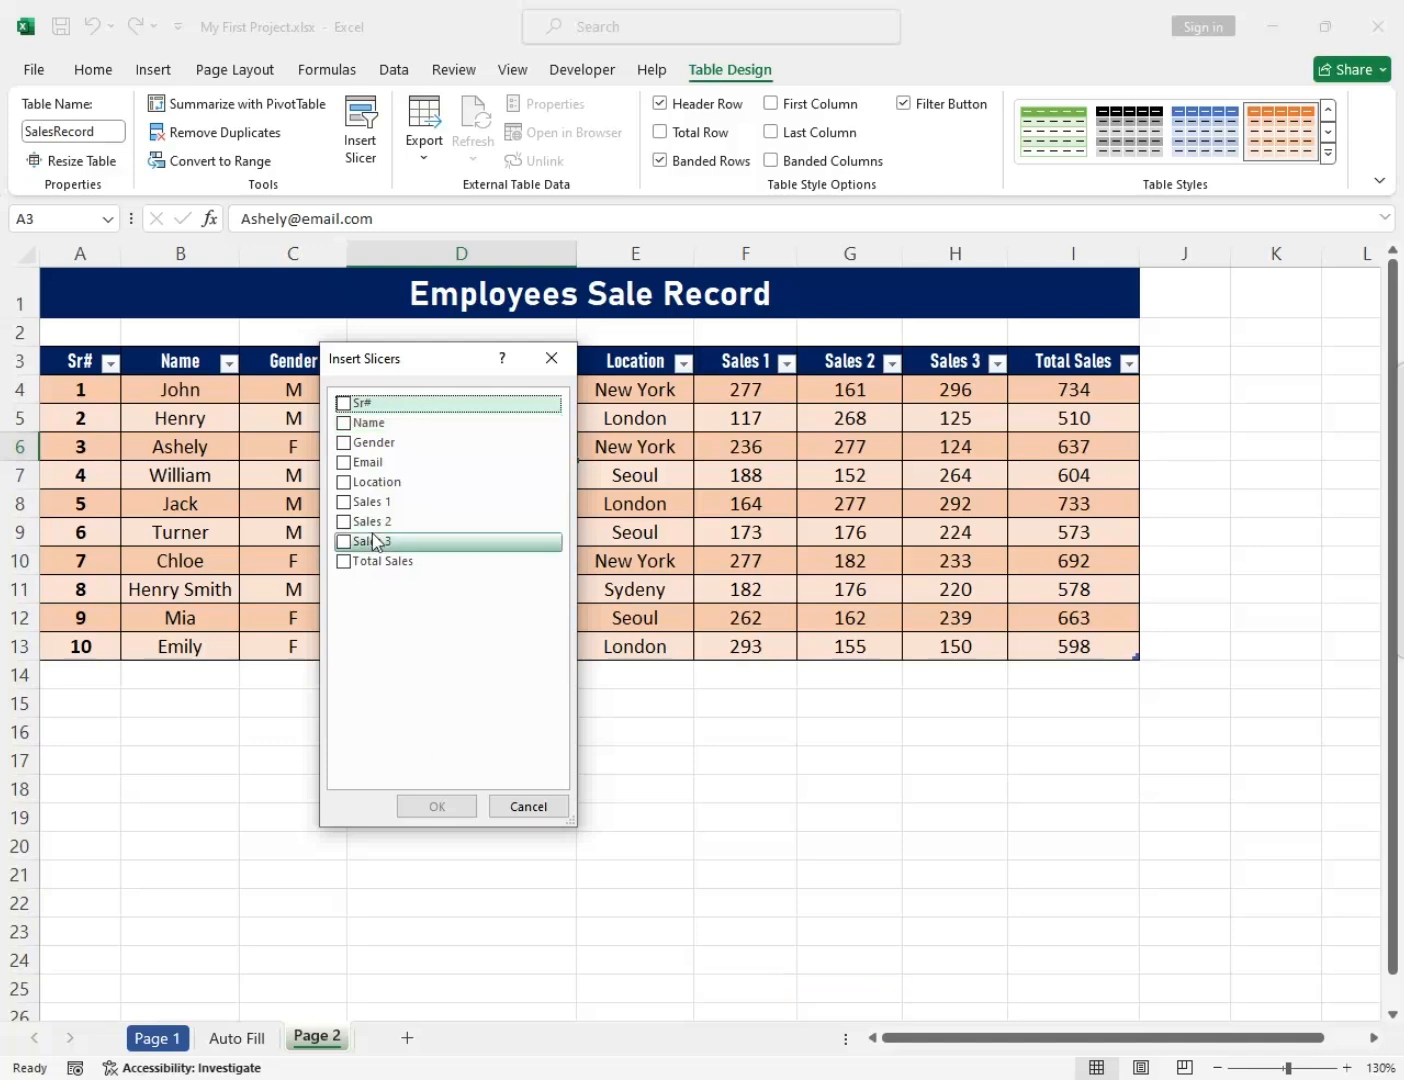
{"action": "left_click", "coordinate": [346, 442]}
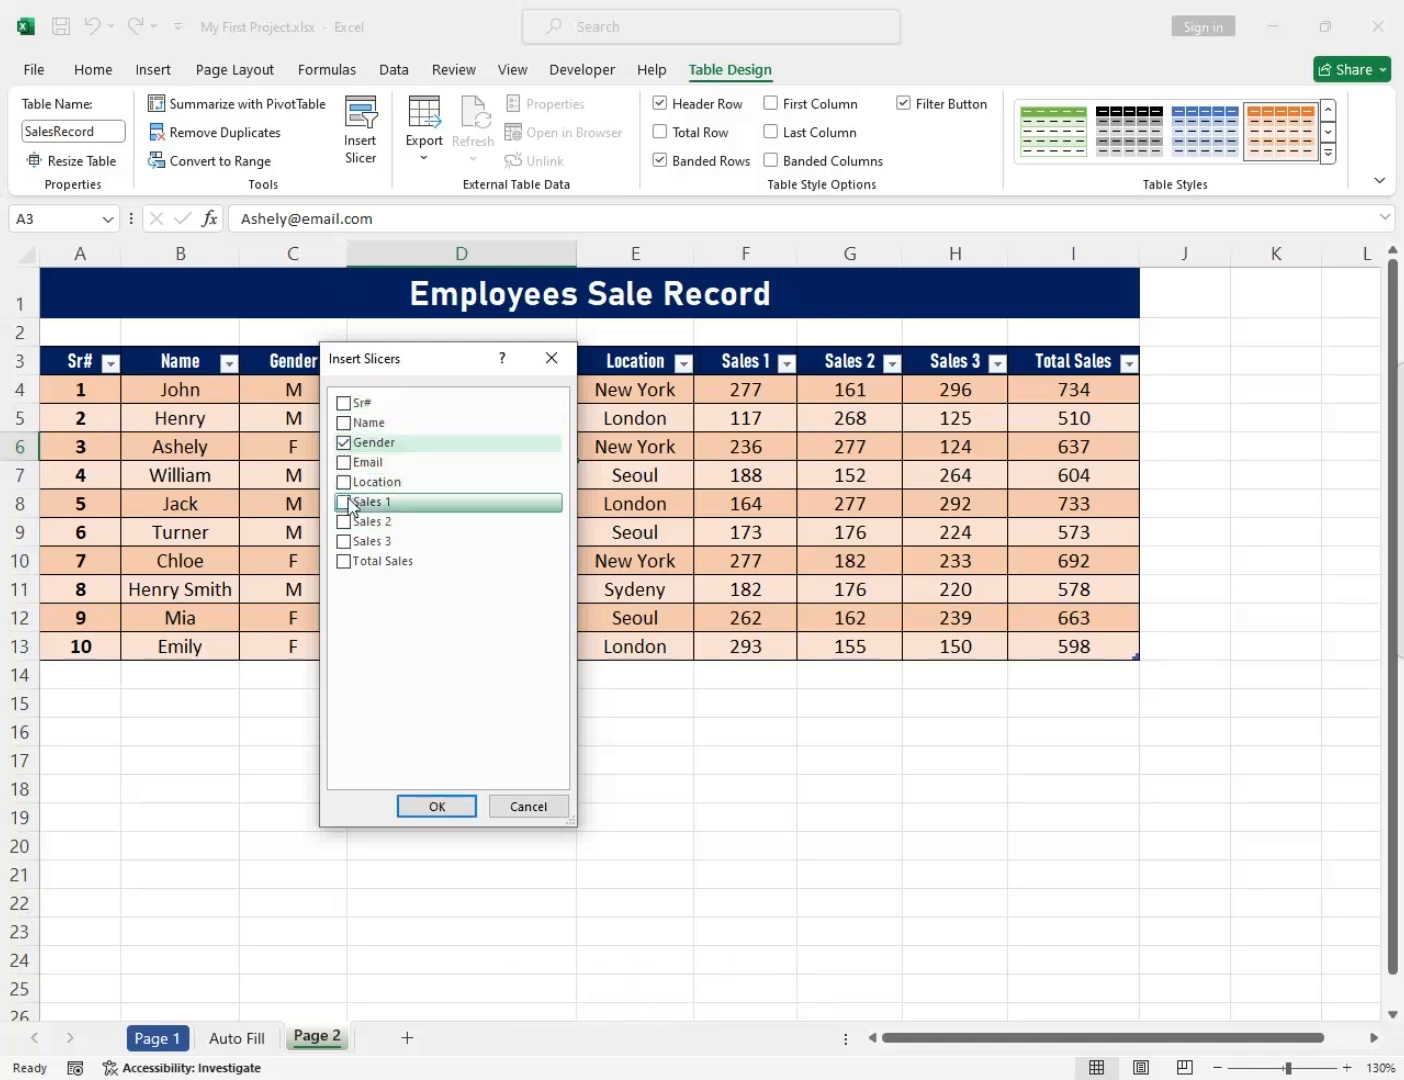
{"action": "left_click", "coordinate": [345, 482]}
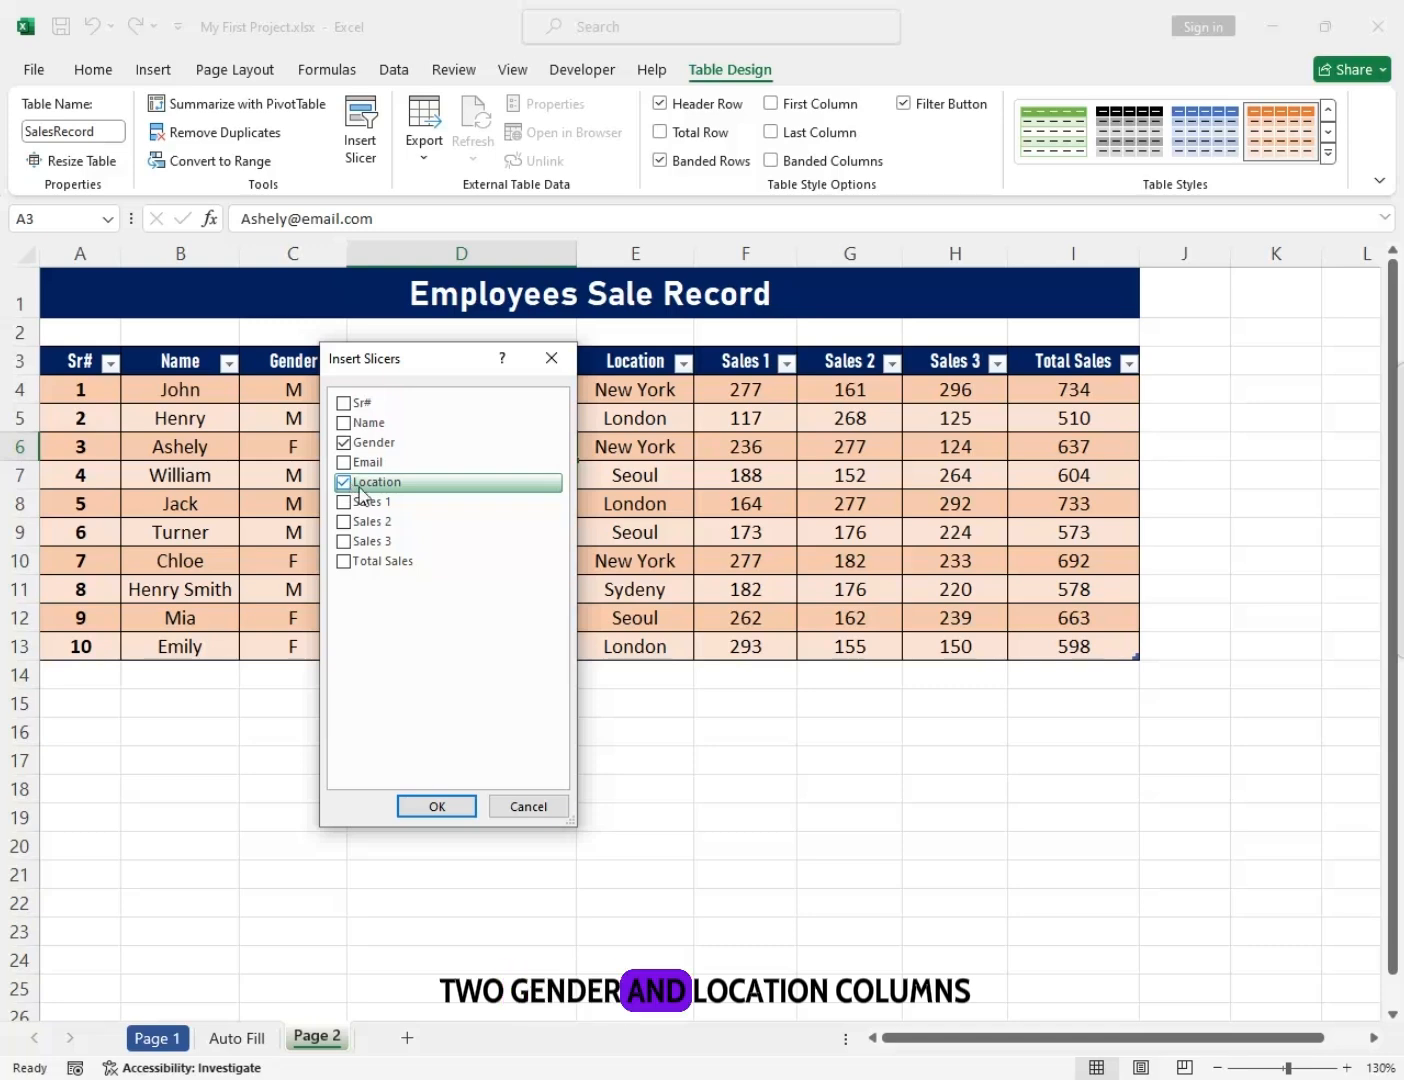
{"action": "left_click", "coordinate": [435, 806]}
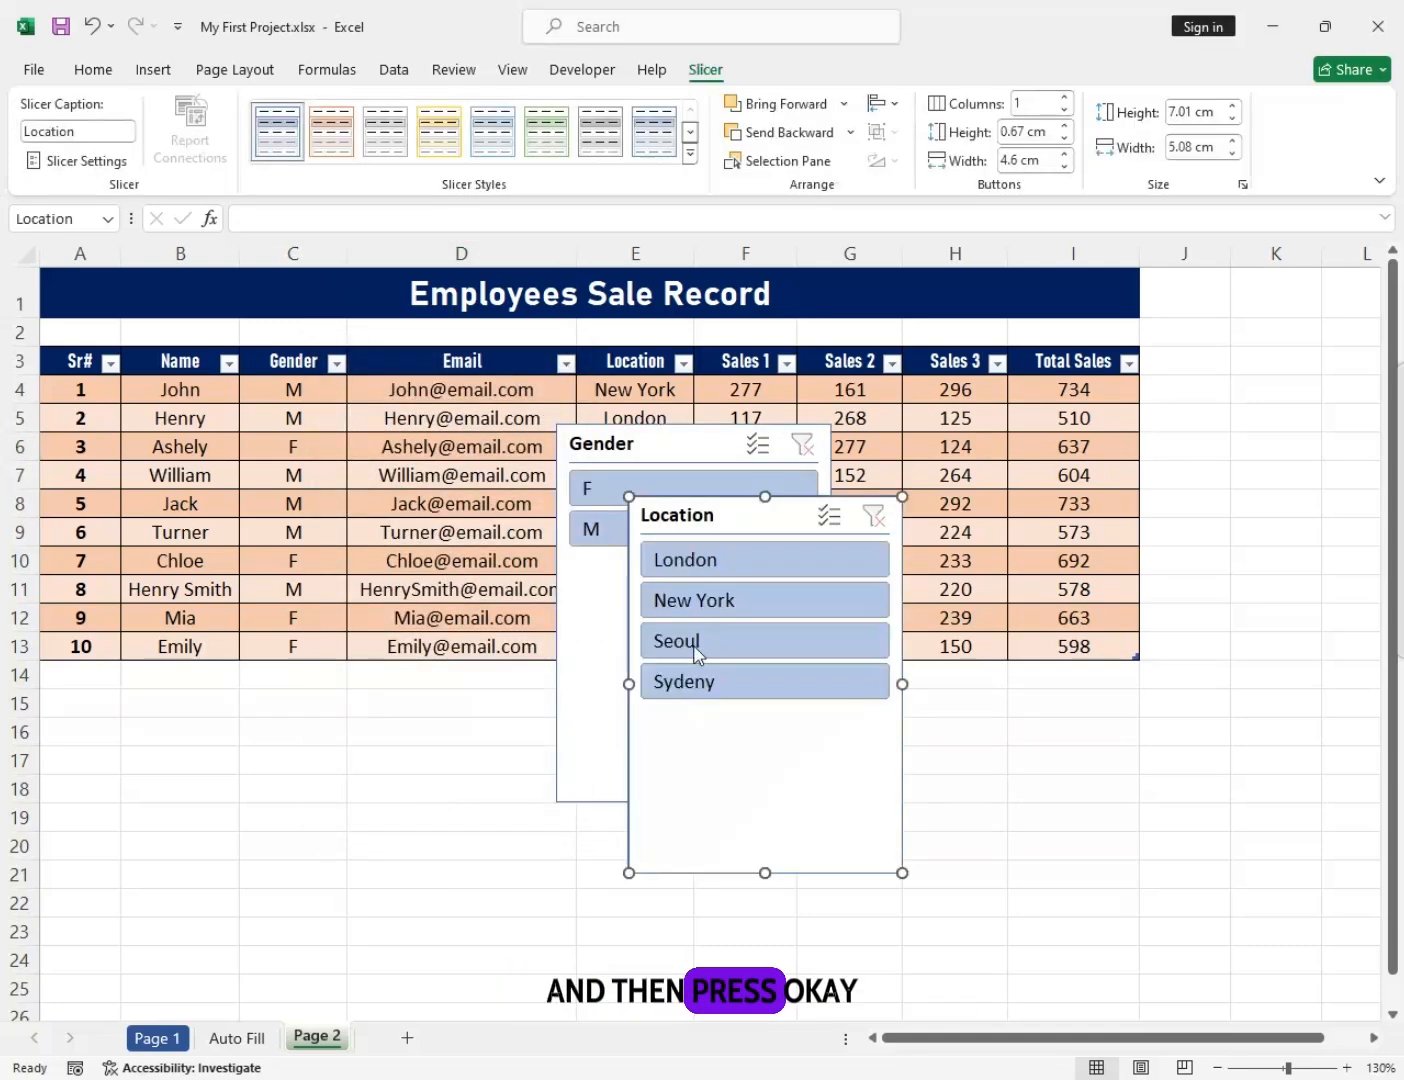
Move the Location slicer clear of the Gender slicer and shrink it to about 4.32 cm wide and 3.95 cm high.
{"action": "left_click_drag", "start_coordinate": [696, 515], "coordinate": [957, 534]}
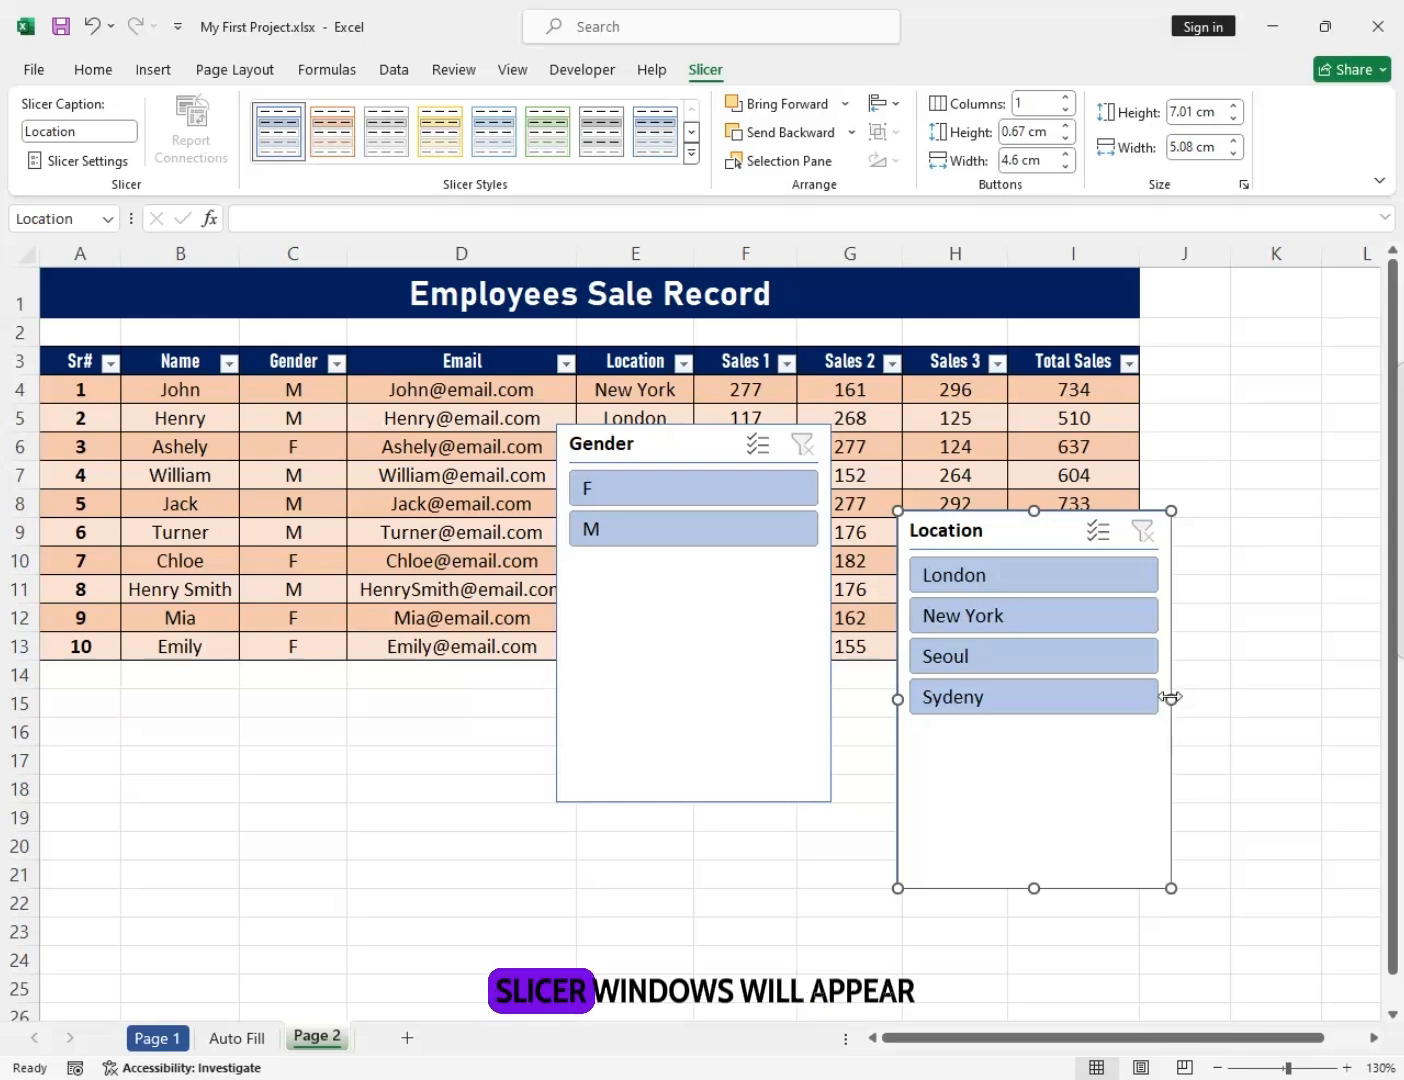
{"action": "left_click_drag", "start_coordinate": [1170, 699], "coordinate": [1115, 697]}
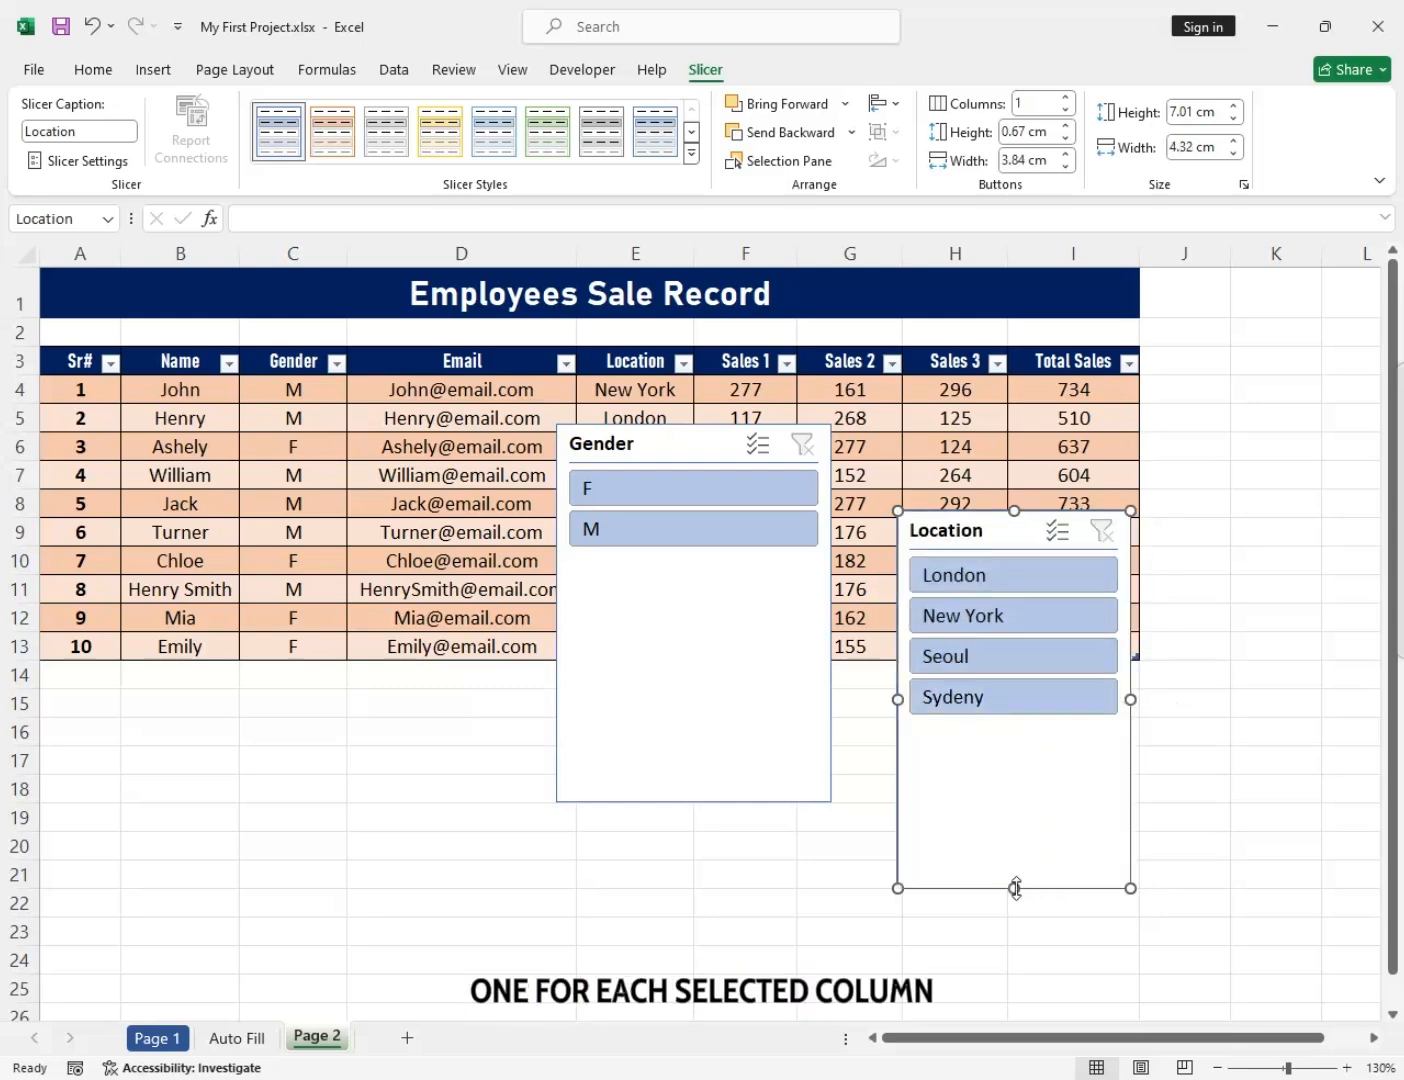
{"action": "left_click_drag", "start_coordinate": [1014, 887], "coordinate": [1015, 724]}
Shrink the Gender slicer to about 4.34 cm wide and 2.59 cm high, and stack it above the Location slicer beside the table's Total Sales column.
{"action": "left_click", "coordinate": [799, 627]}
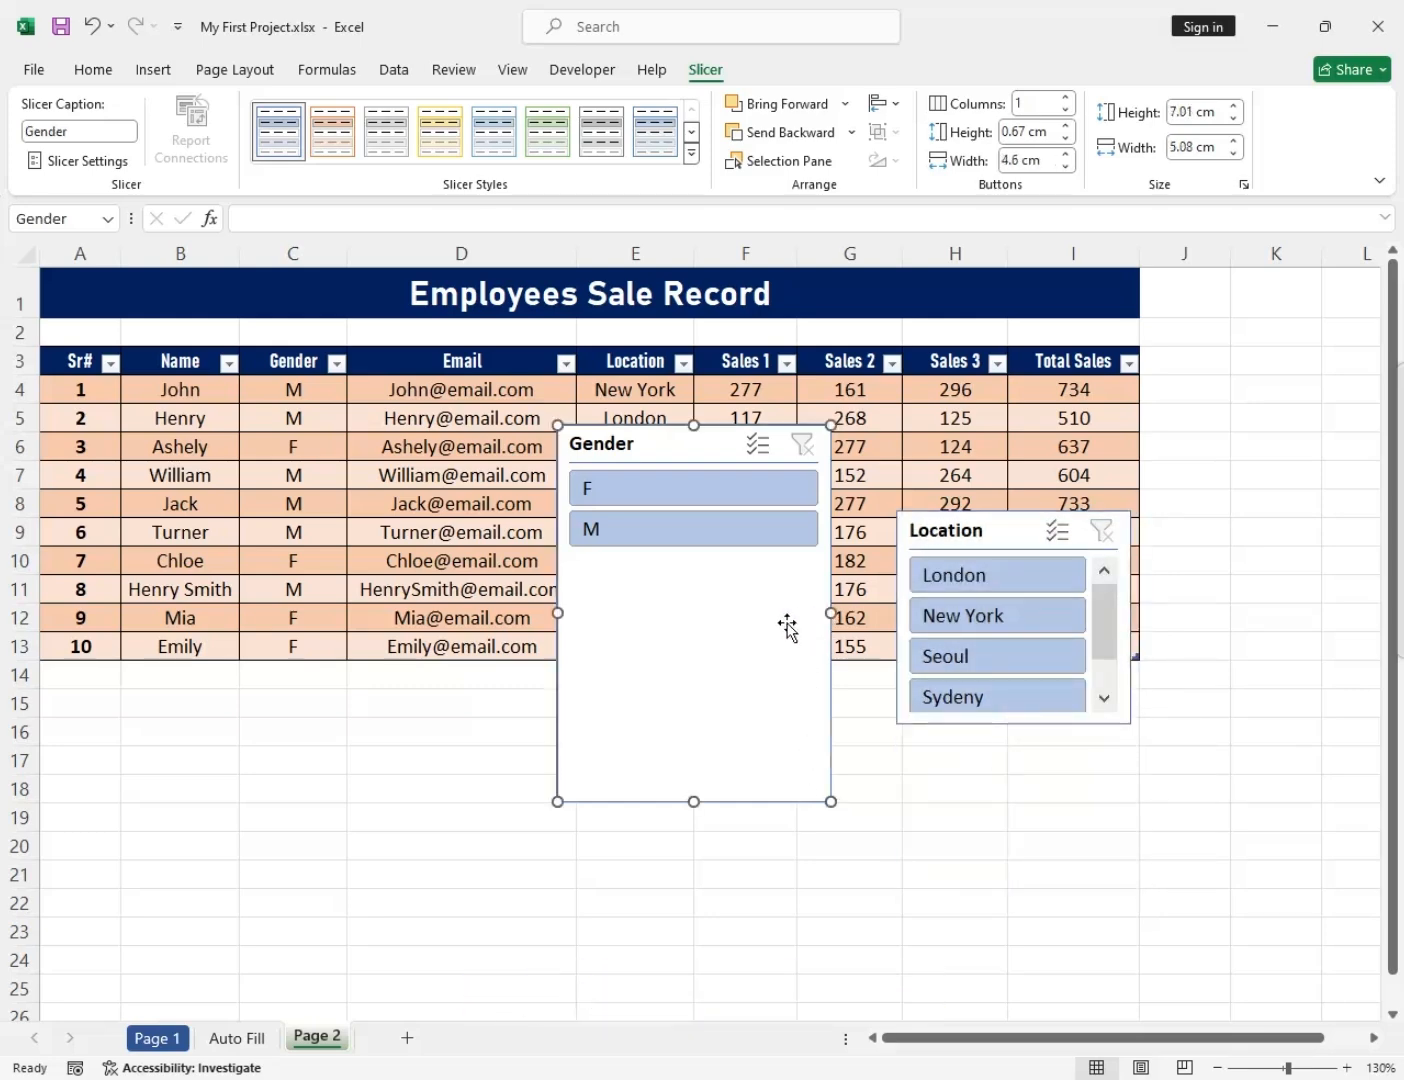
{"action": "left_click_drag", "start_coordinate": [826, 614], "coordinate": [790, 612]}
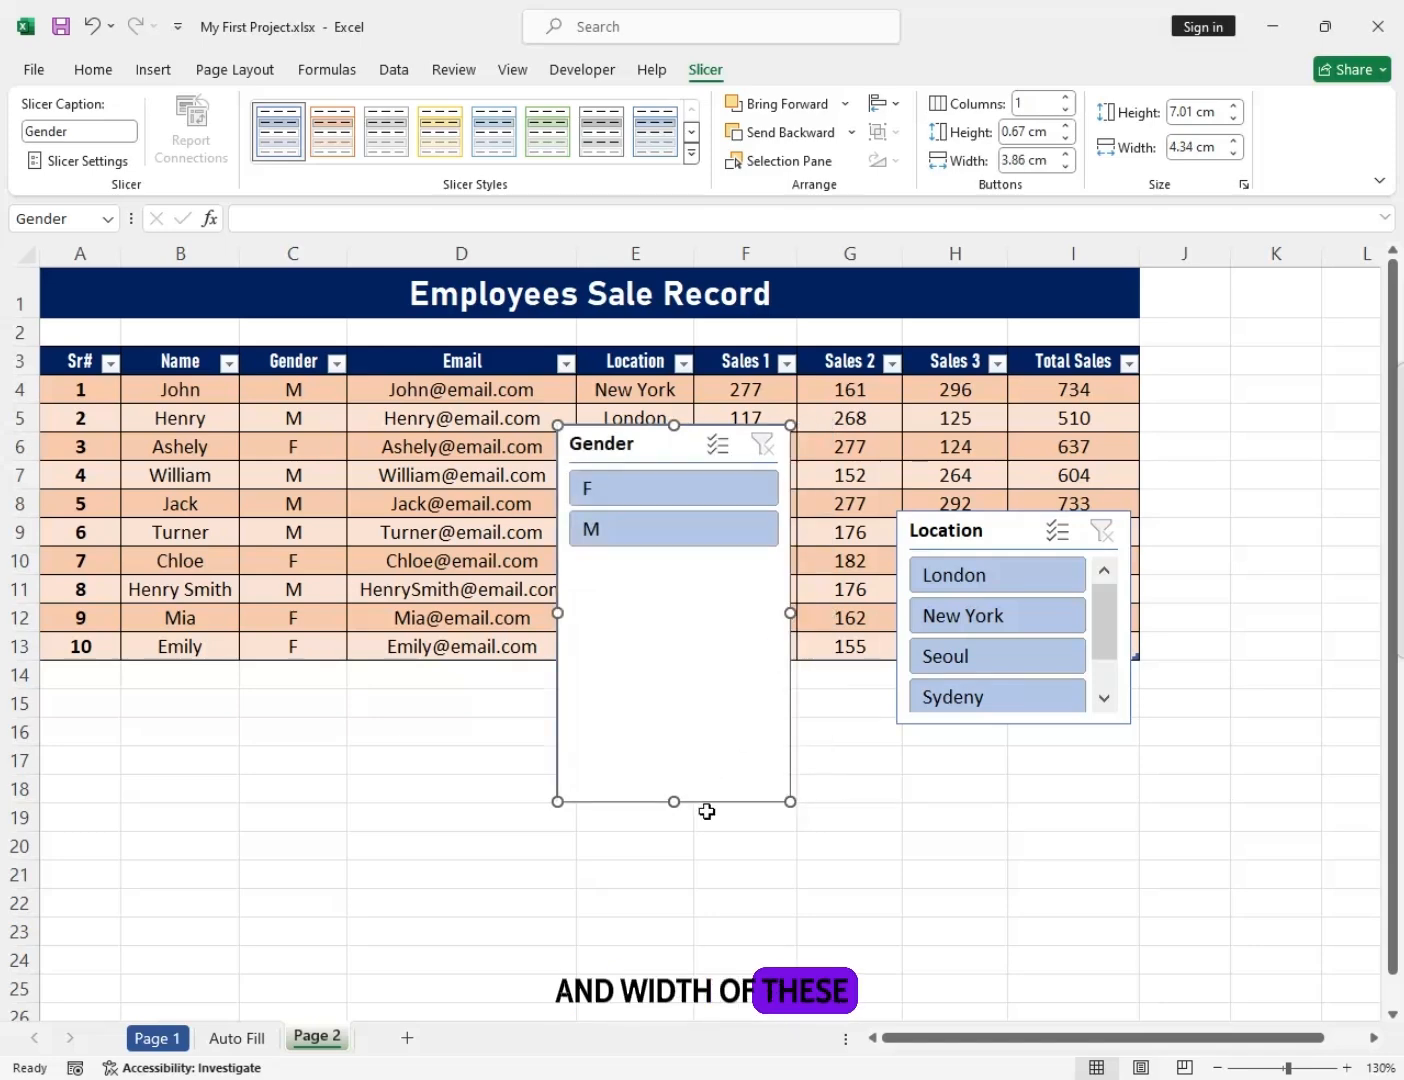
{"action": "left_click_drag", "start_coordinate": [675, 802], "coordinate": [672, 548]}
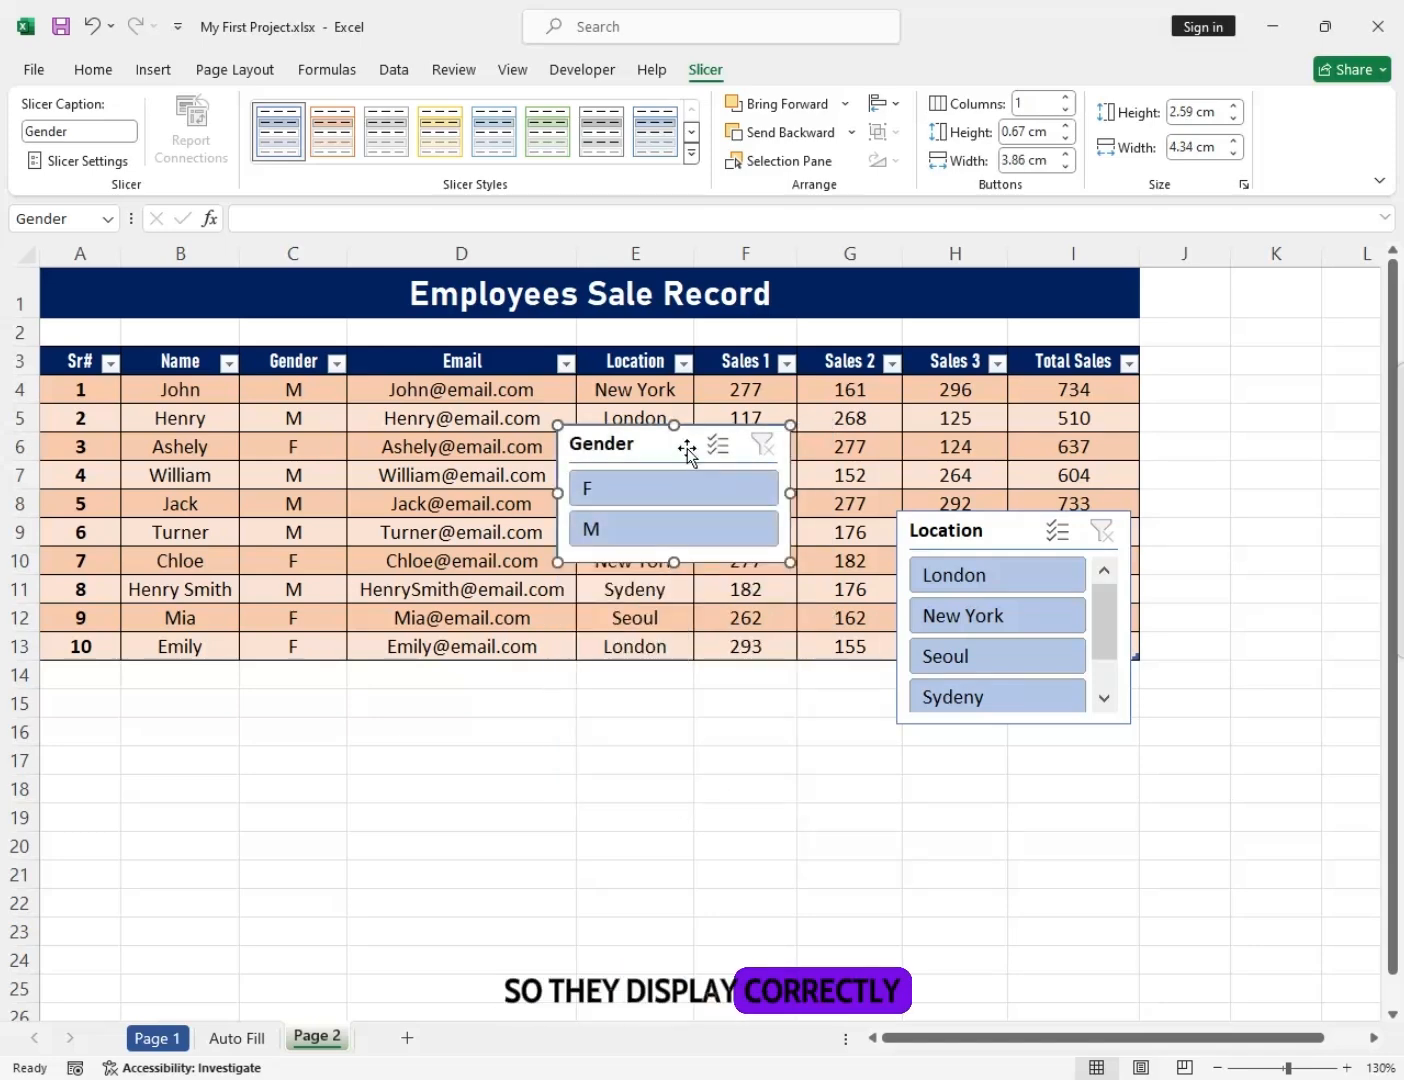
{"action": "left_click_drag", "start_coordinate": [686, 447], "coordinate": [1273, 289]}
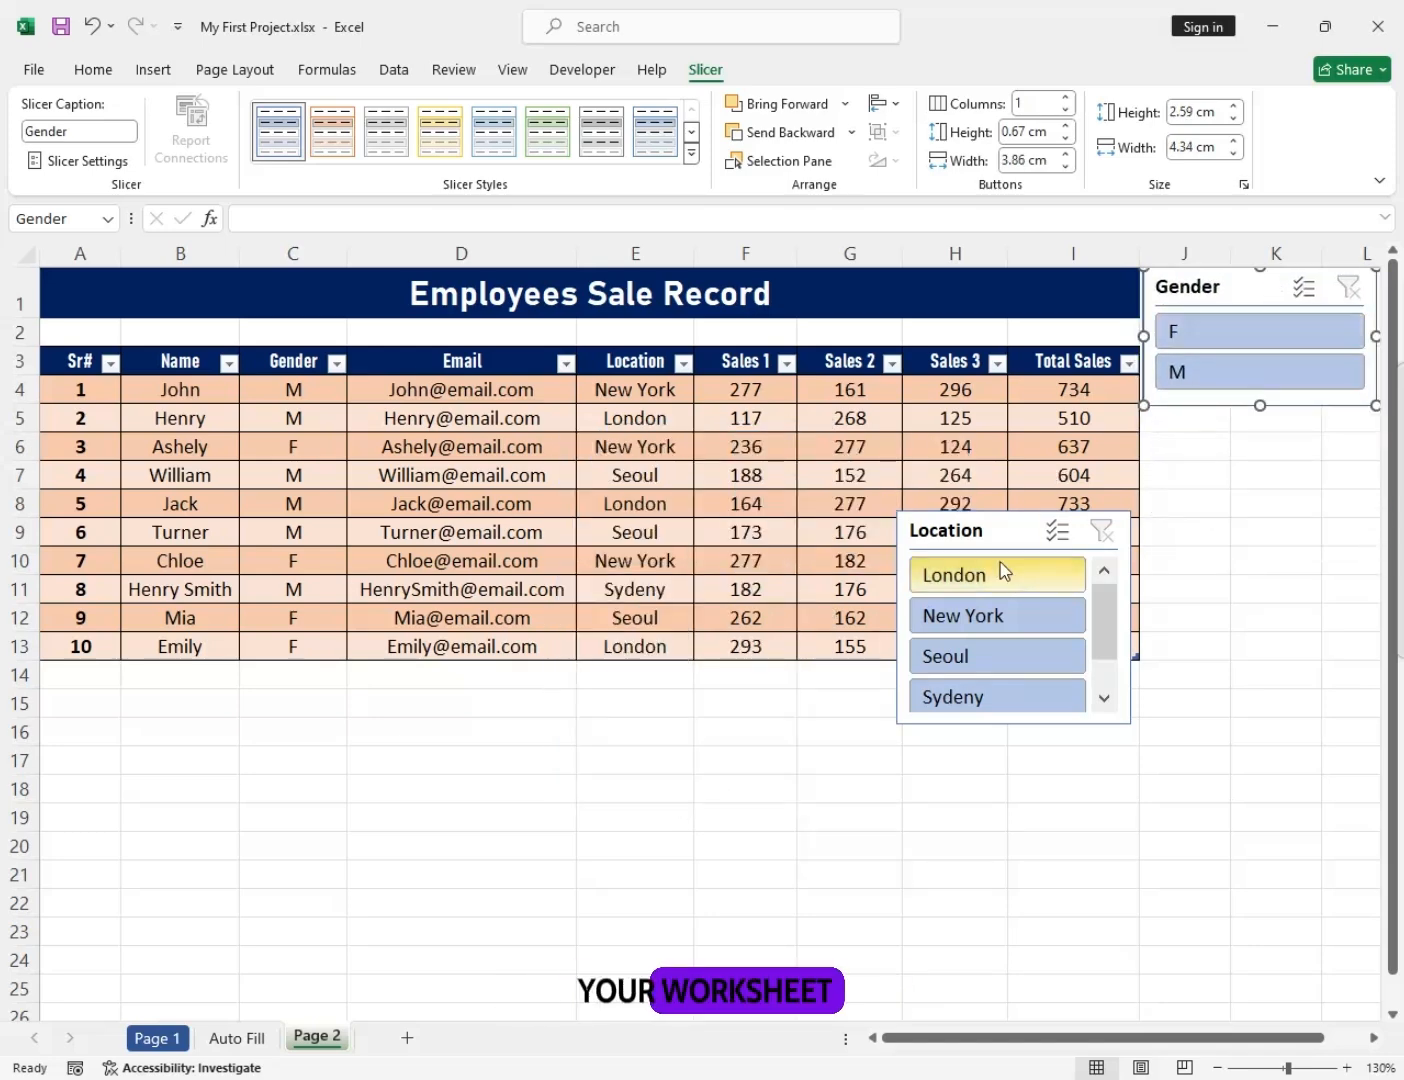
{"action": "left_click_drag", "start_coordinate": [985, 533], "coordinate": [1232, 438]}
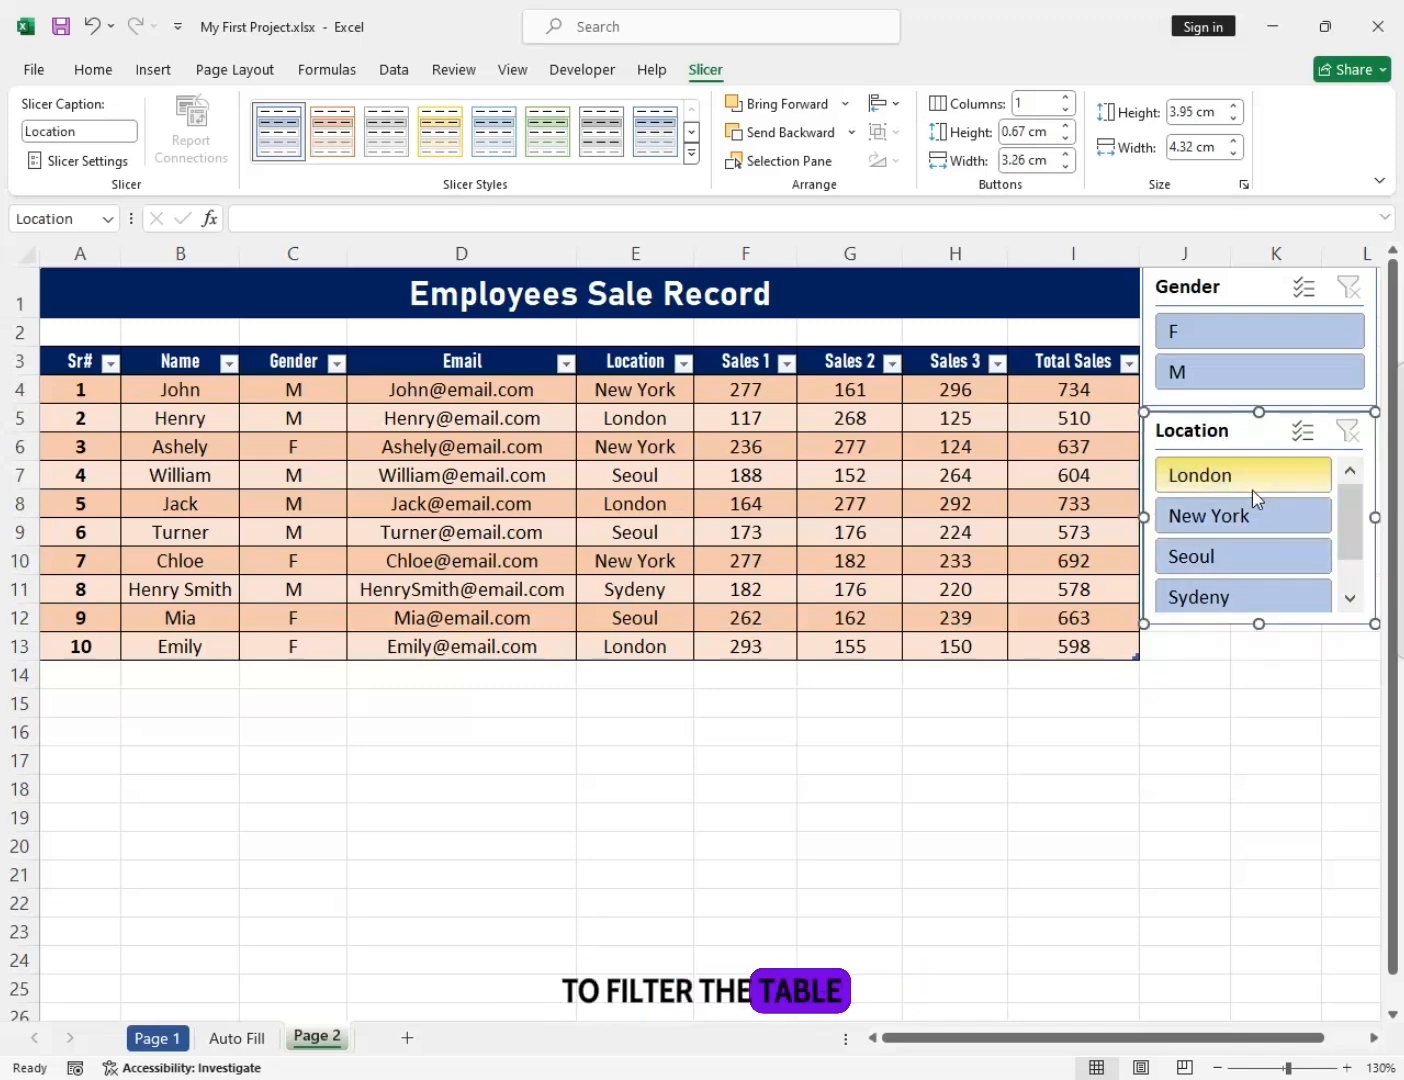
Filter the table with the Location slicer by London, New York, Seoul and Sydeny in turn.
{"action": "scroll", "coordinate": [1239, 557], "scroll_direction": "down", "scroll_amount": 1}
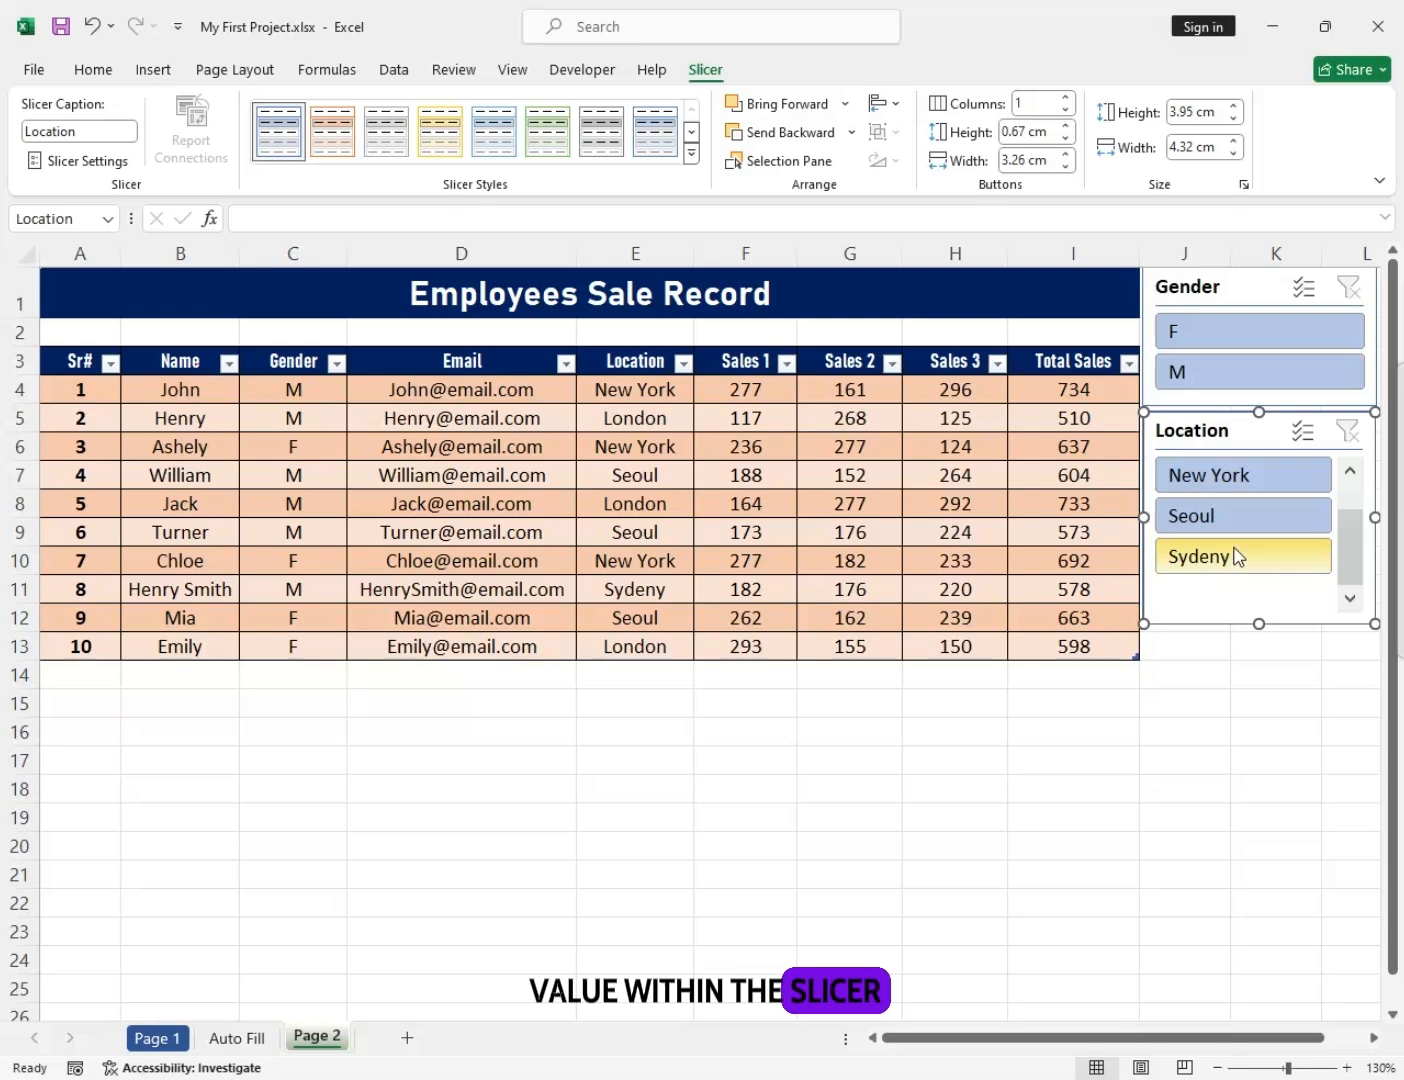
{"action": "scroll", "coordinate": [1226, 550], "scroll_direction": "up", "scroll_amount": 1}
{"action": "left_click", "coordinate": [1210, 482]}
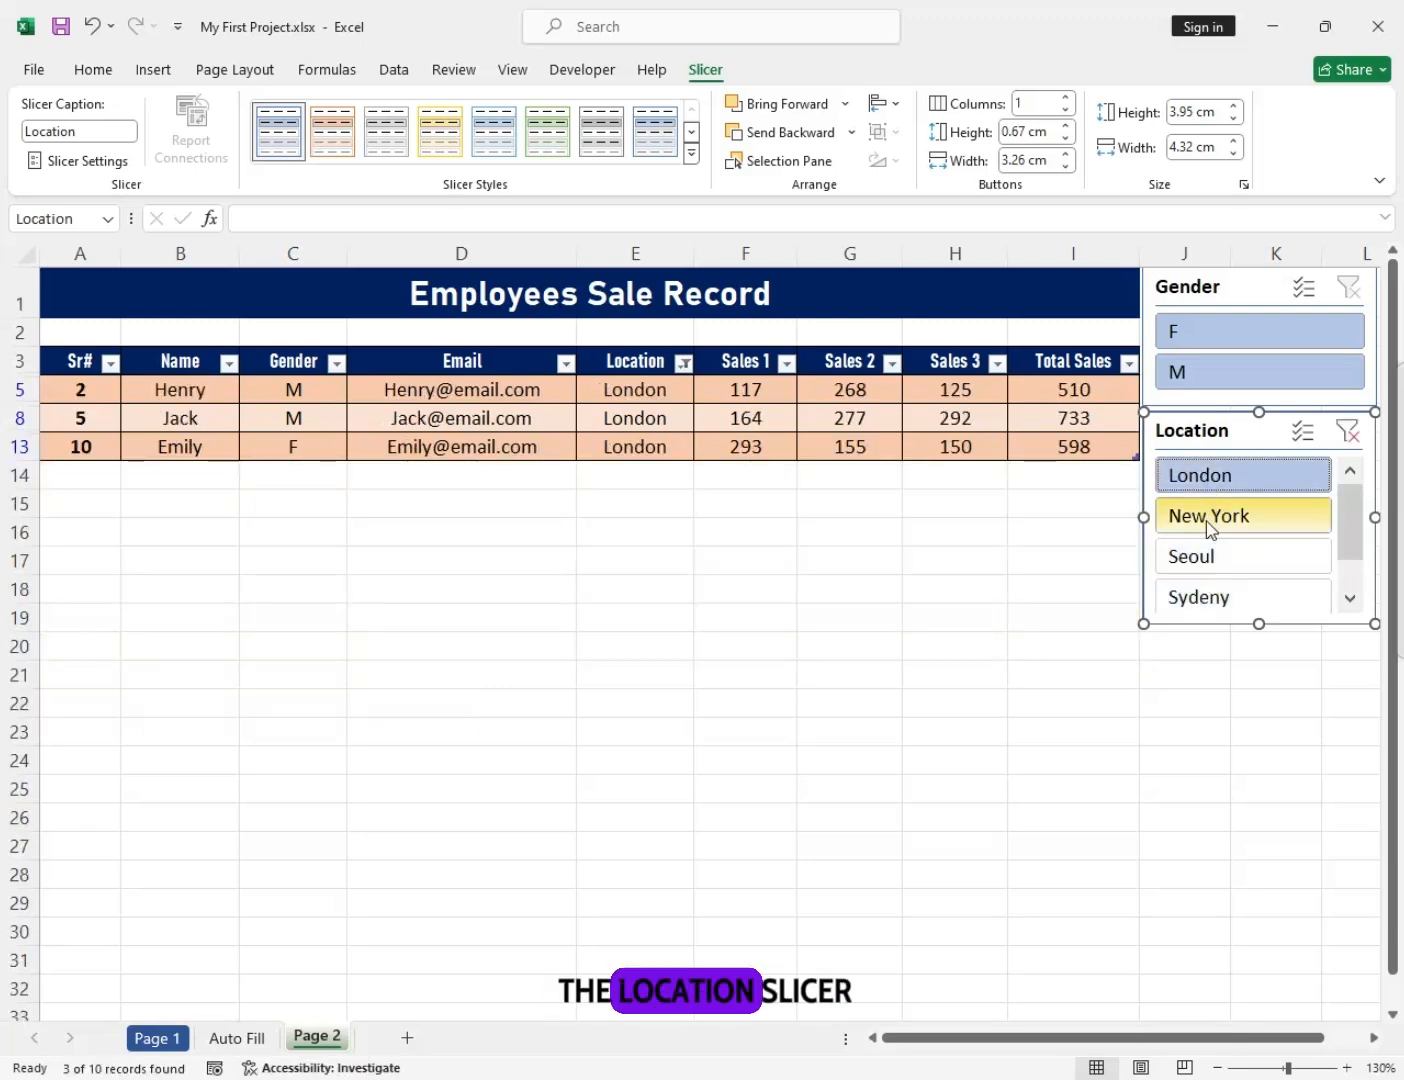
{"action": "left_click", "coordinate": [1206, 527]}
{"action": "left_click", "coordinate": [1205, 556]}
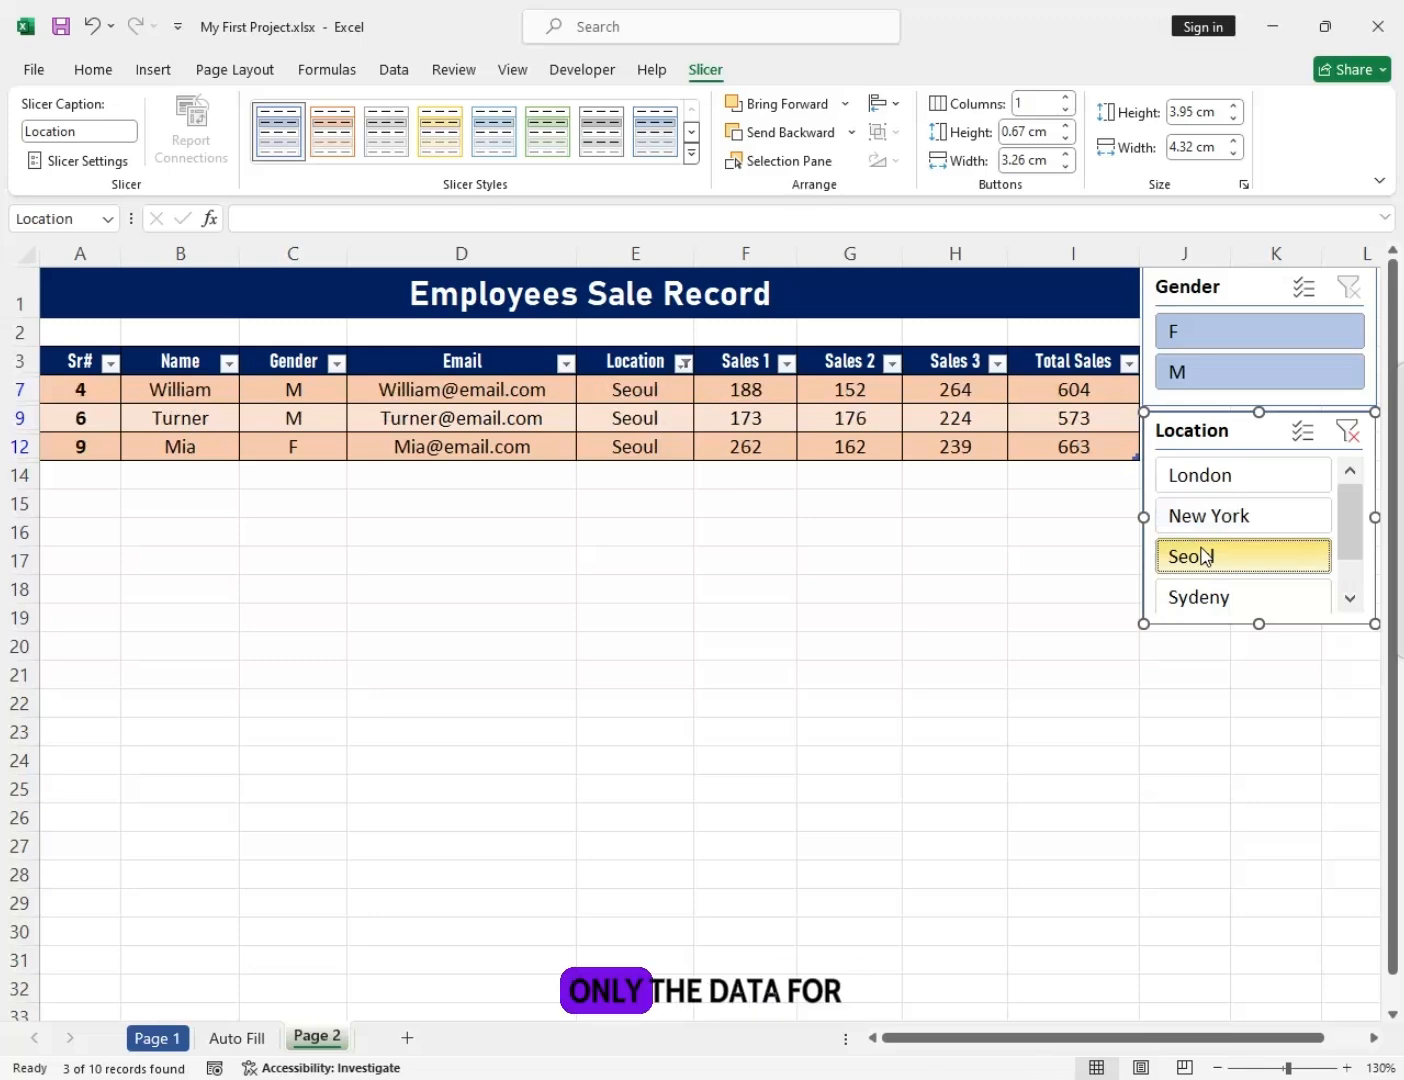
{"action": "left_click", "coordinate": [1190, 596]}
{"action": "scroll", "coordinate": [1188, 557], "scroll_direction": "down", "scroll_amount": 1}
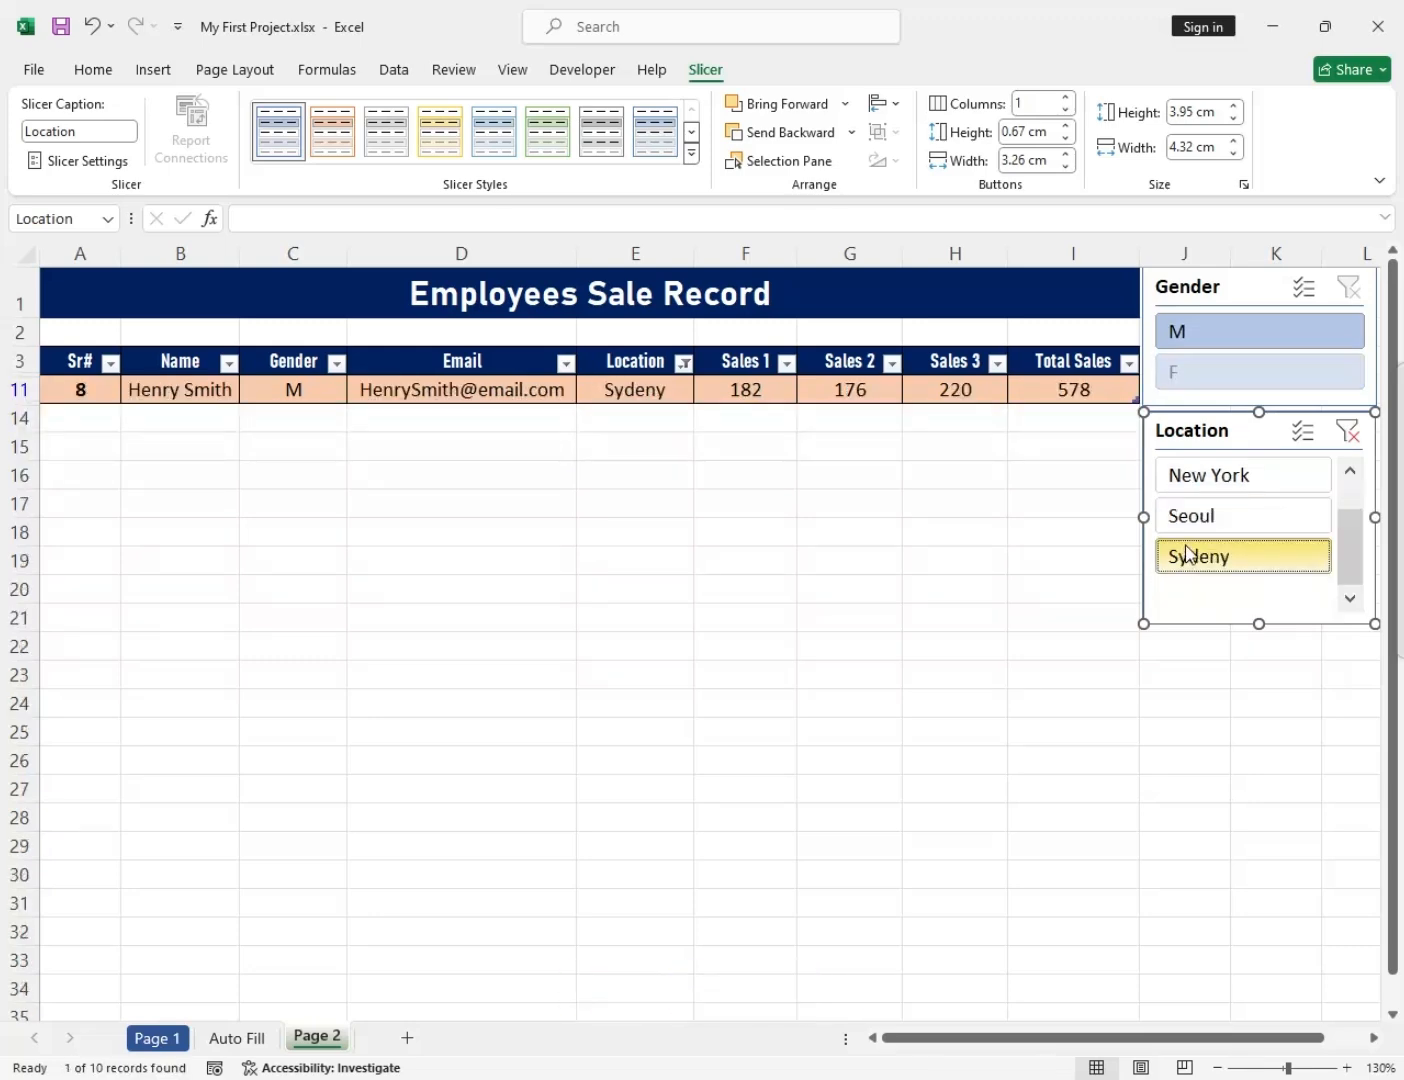
{"action": "scroll", "coordinate": [1188, 555], "scroll_direction": "up", "scroll_amount": 1}
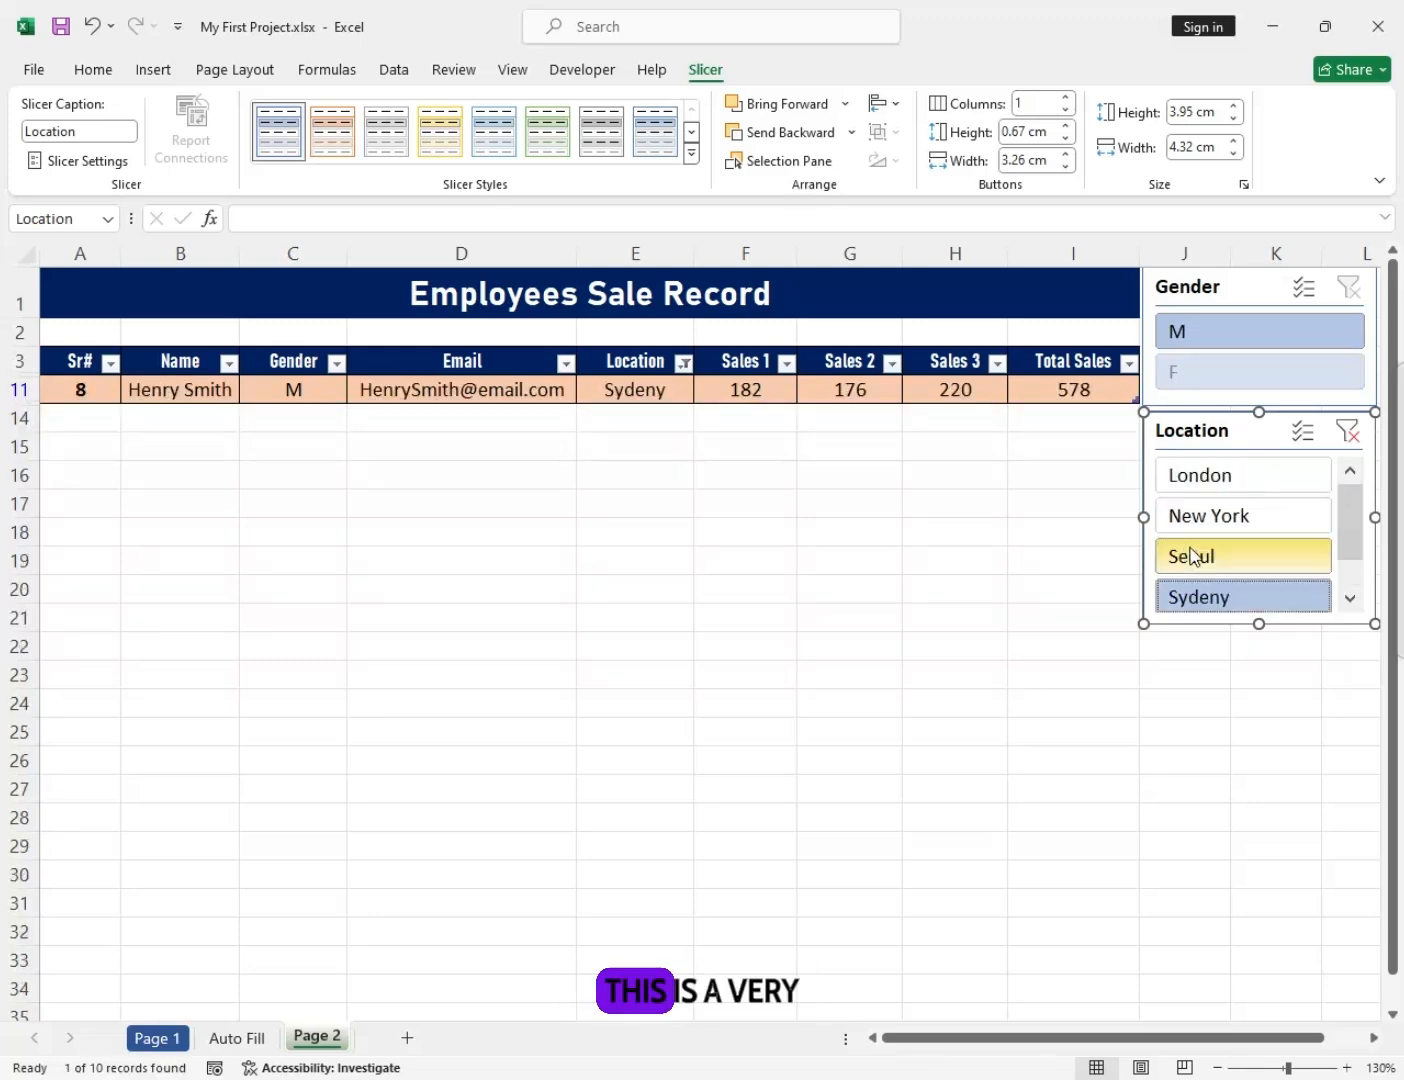
Filter the table by gender M, F and M in turn, clearing the location filter along the way and finally the gender filter.
{"action": "left_click", "coordinate": [1204, 344]}
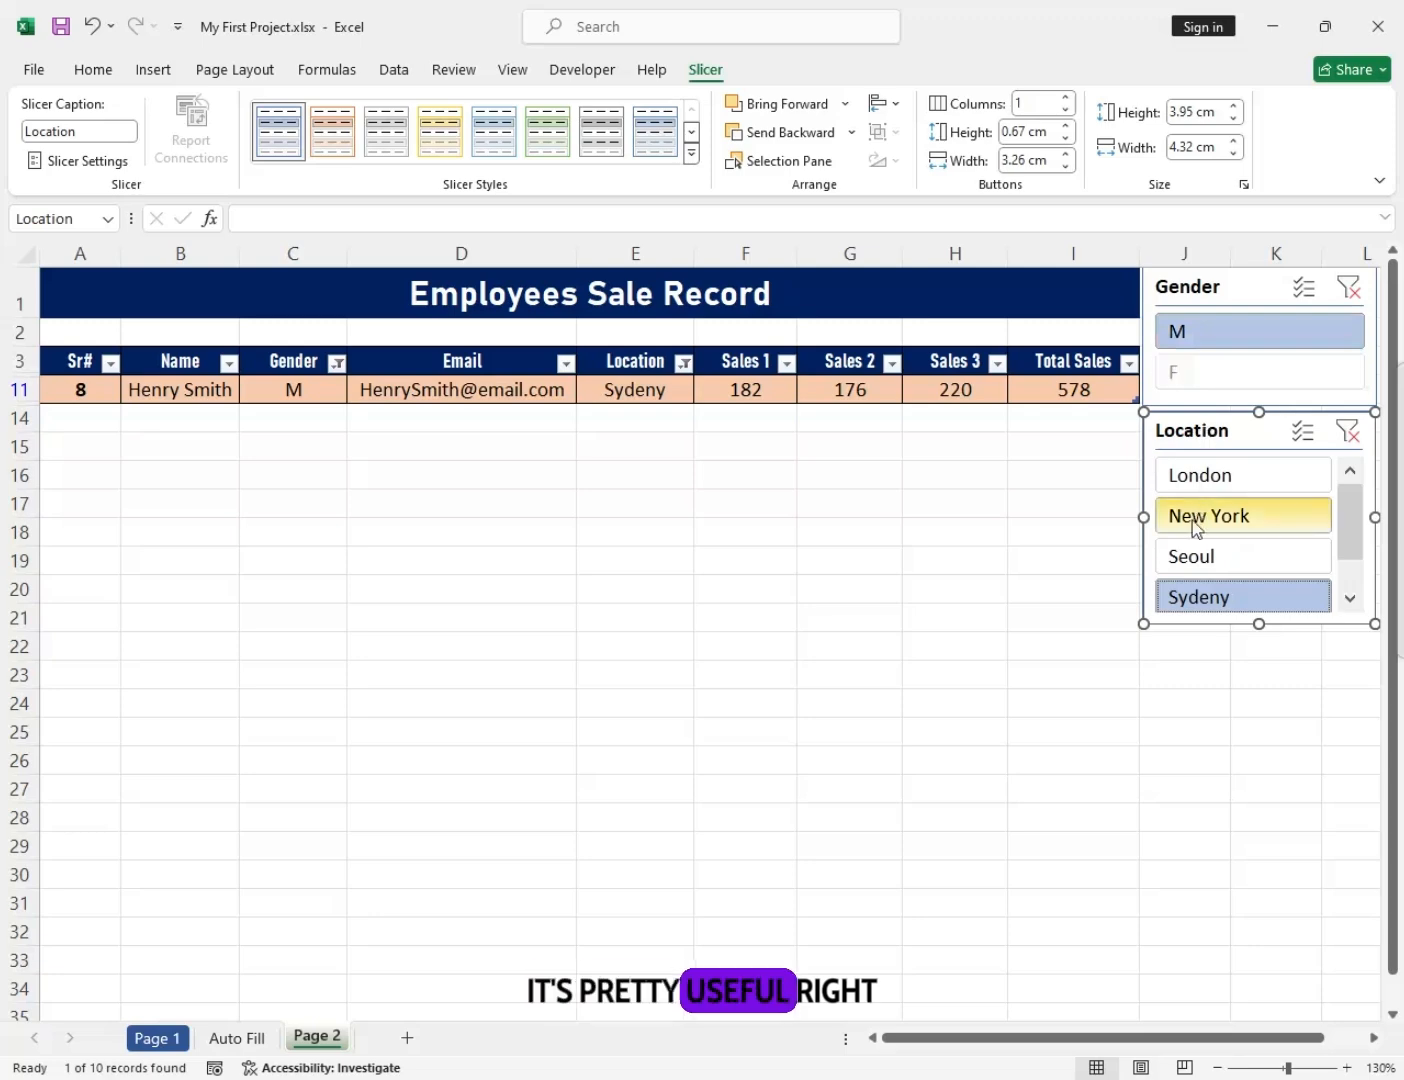
{"action": "left_click", "coordinate": [1347, 431]}
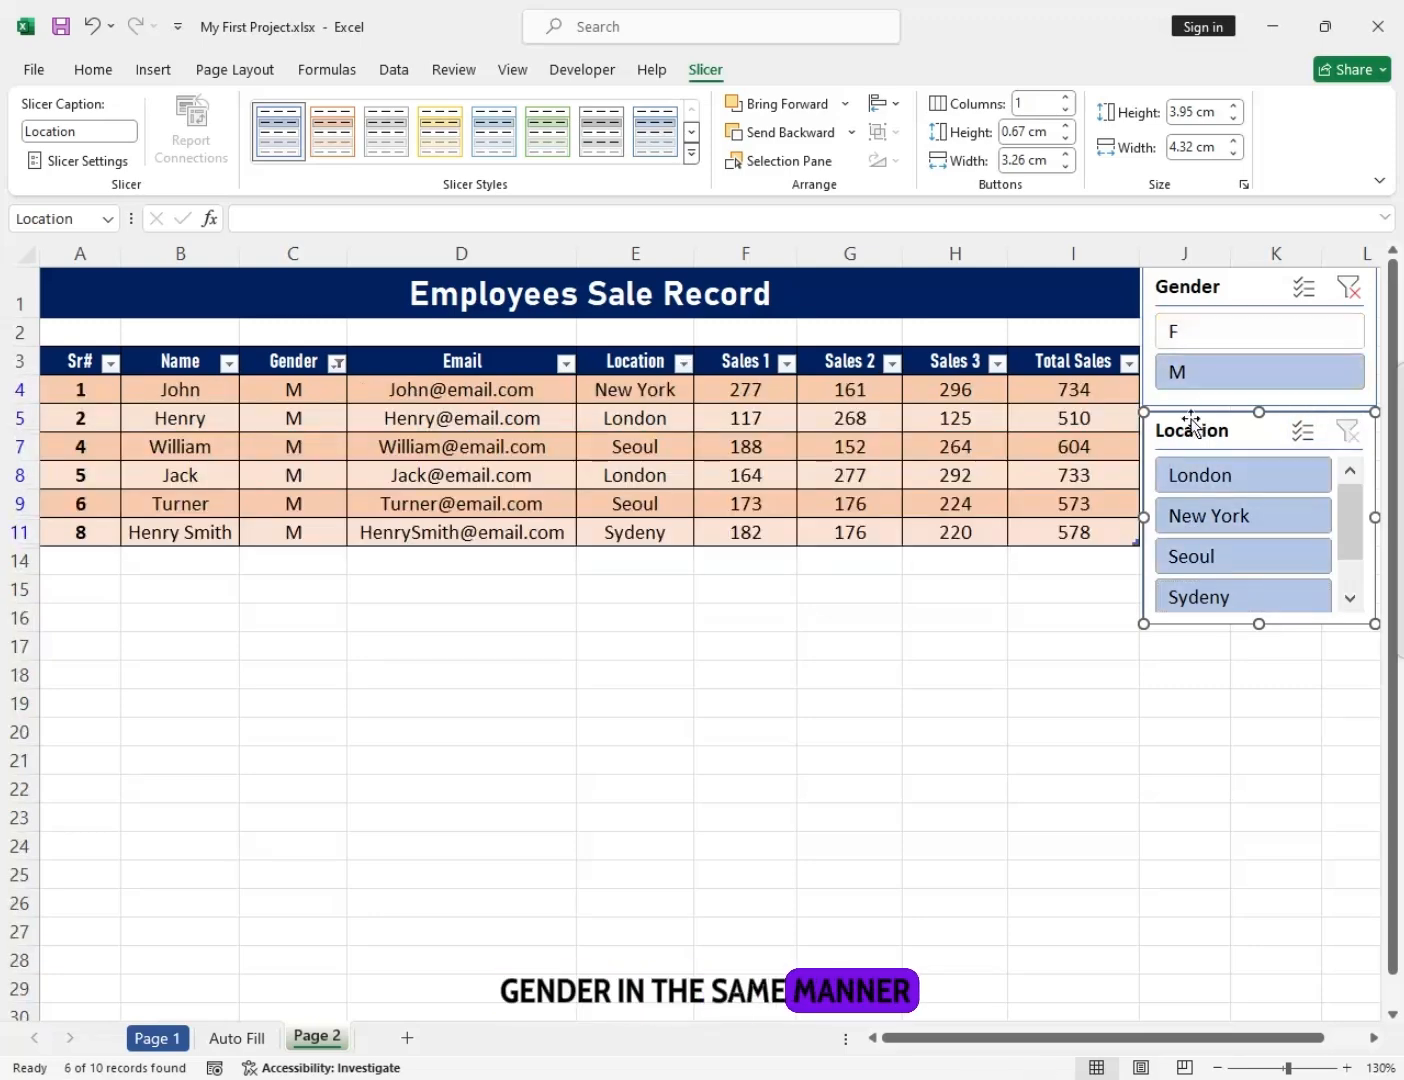
{"action": "left_click", "coordinate": [1209, 345]}
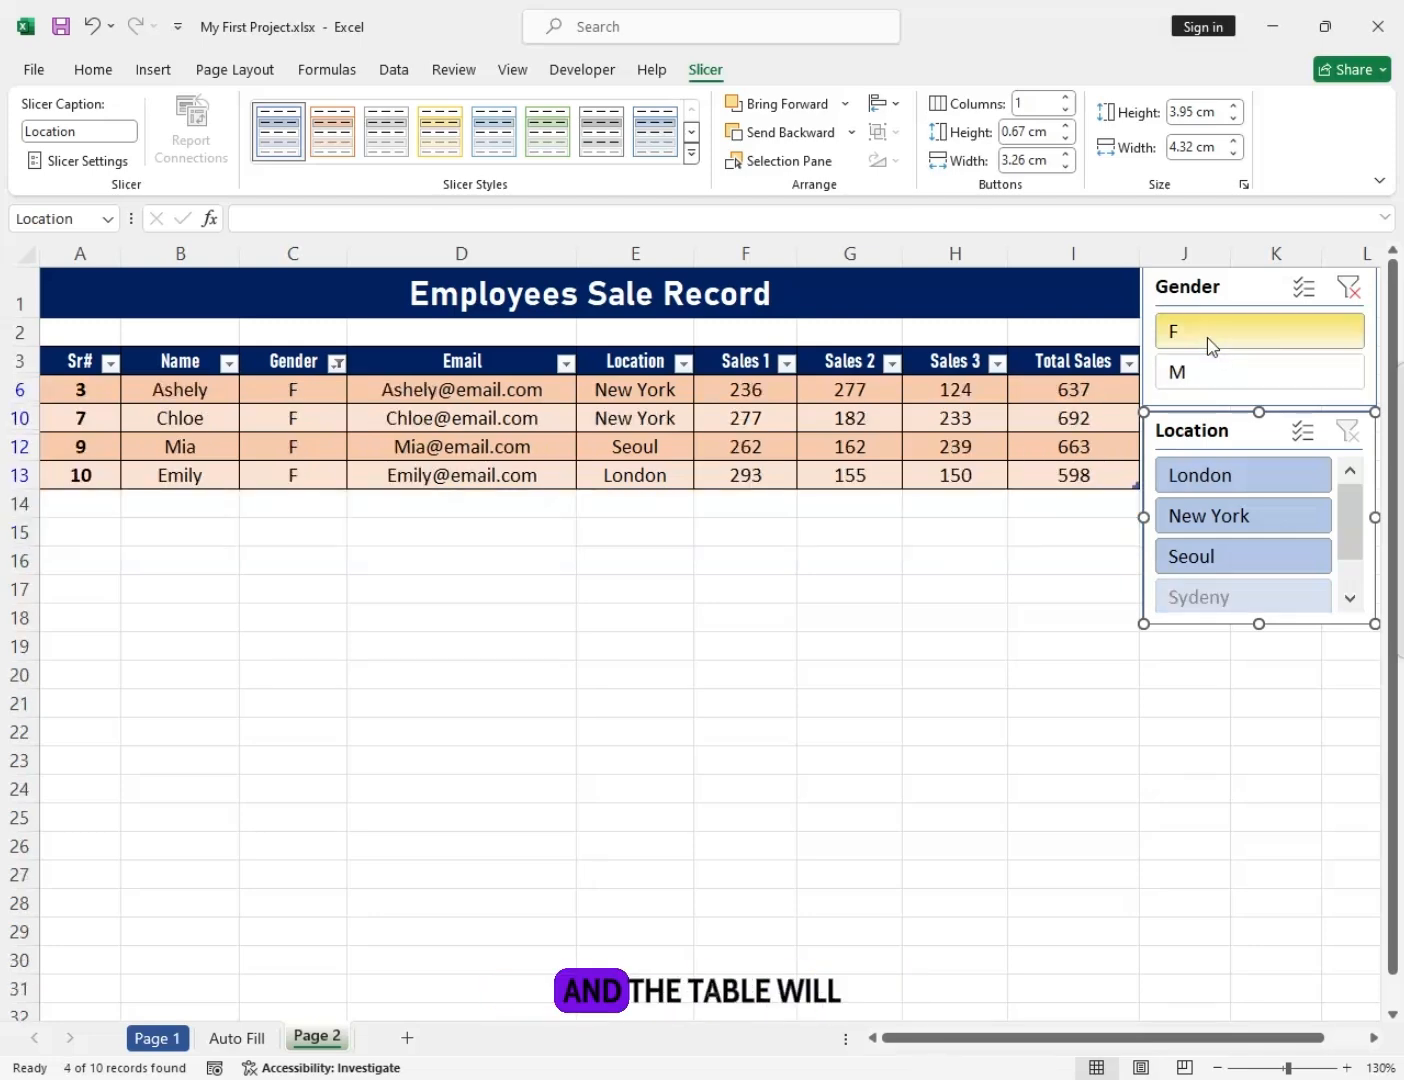
{"action": "left_click", "coordinate": [1215, 366]}
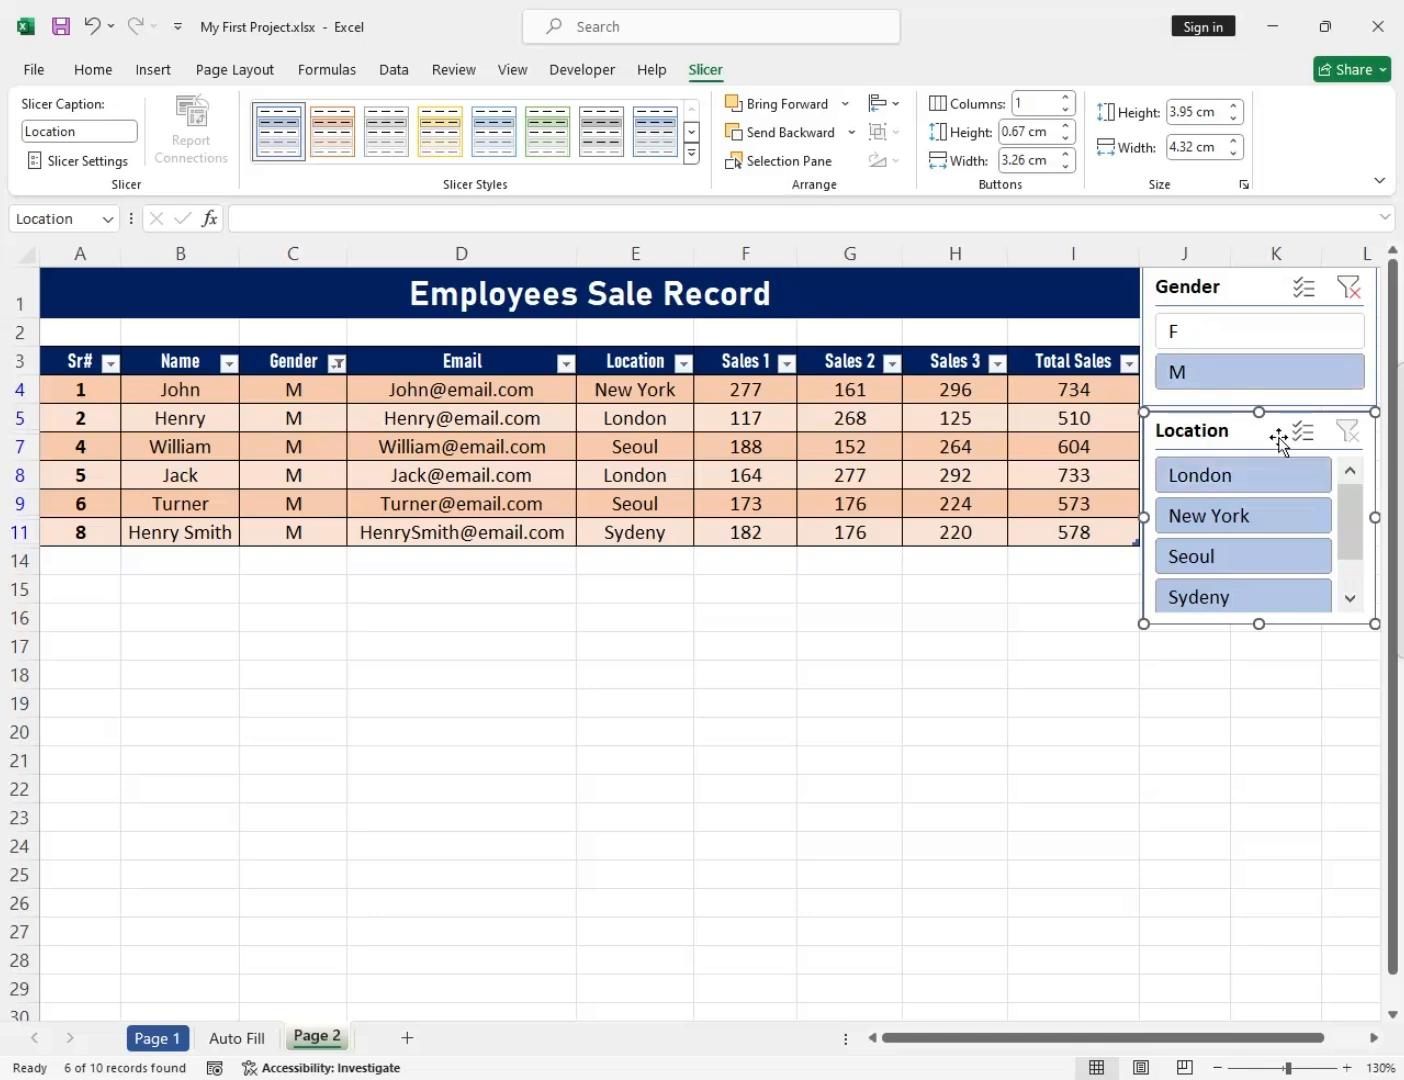
{"action": "left_click", "coordinate": [1313, 447]}
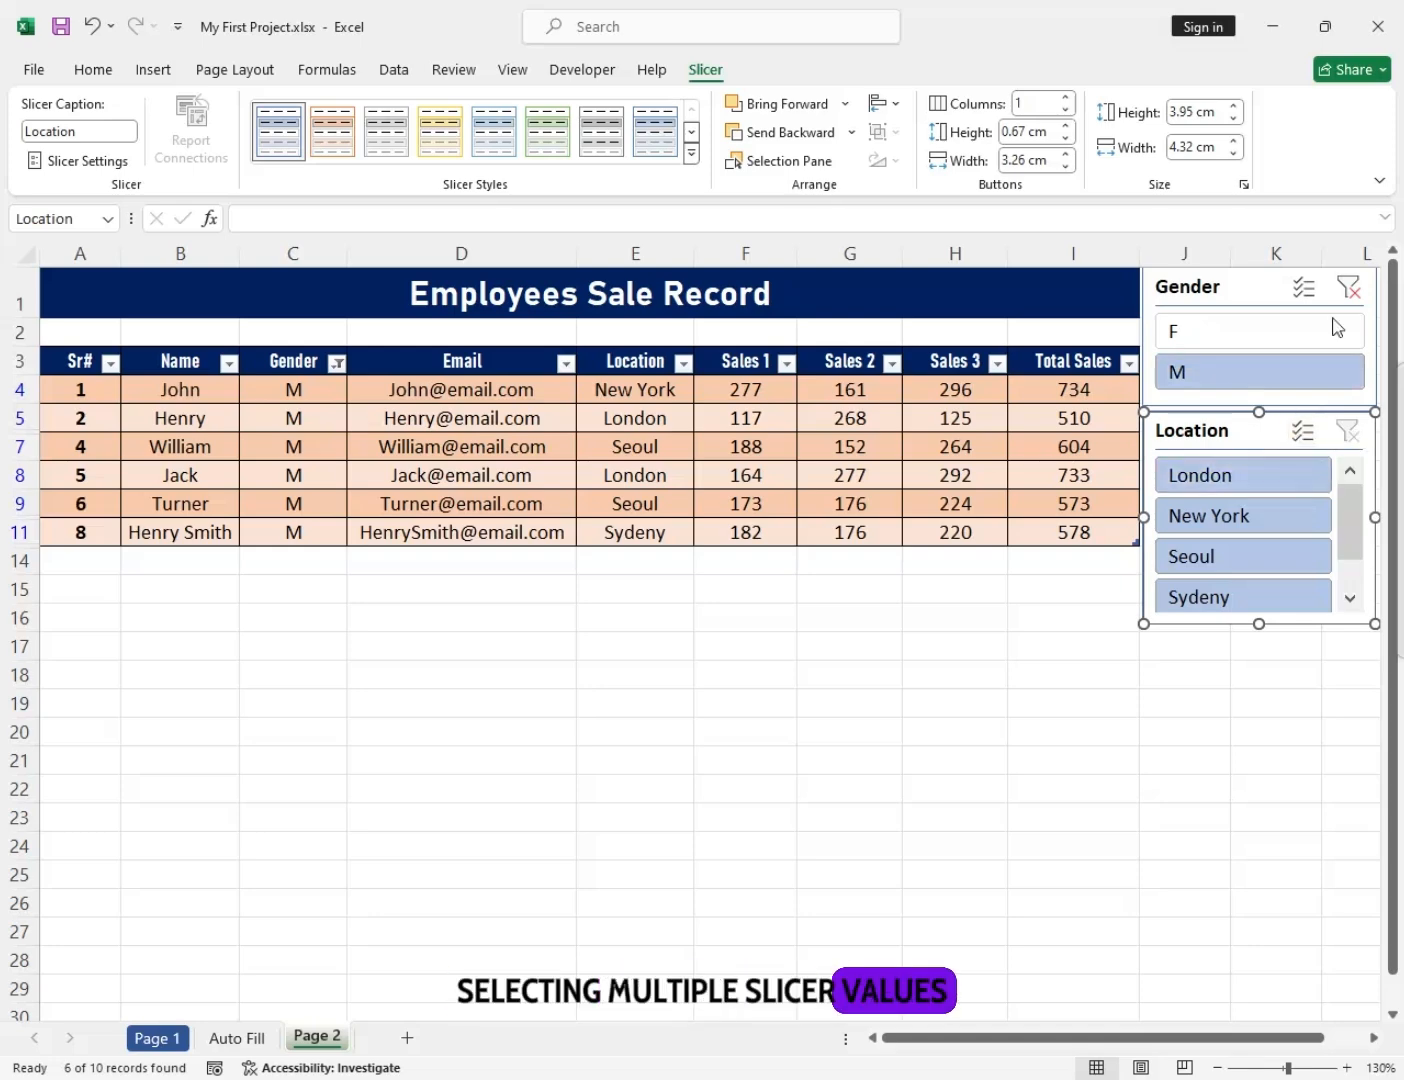
{"action": "left_click", "coordinate": [1348, 288]}
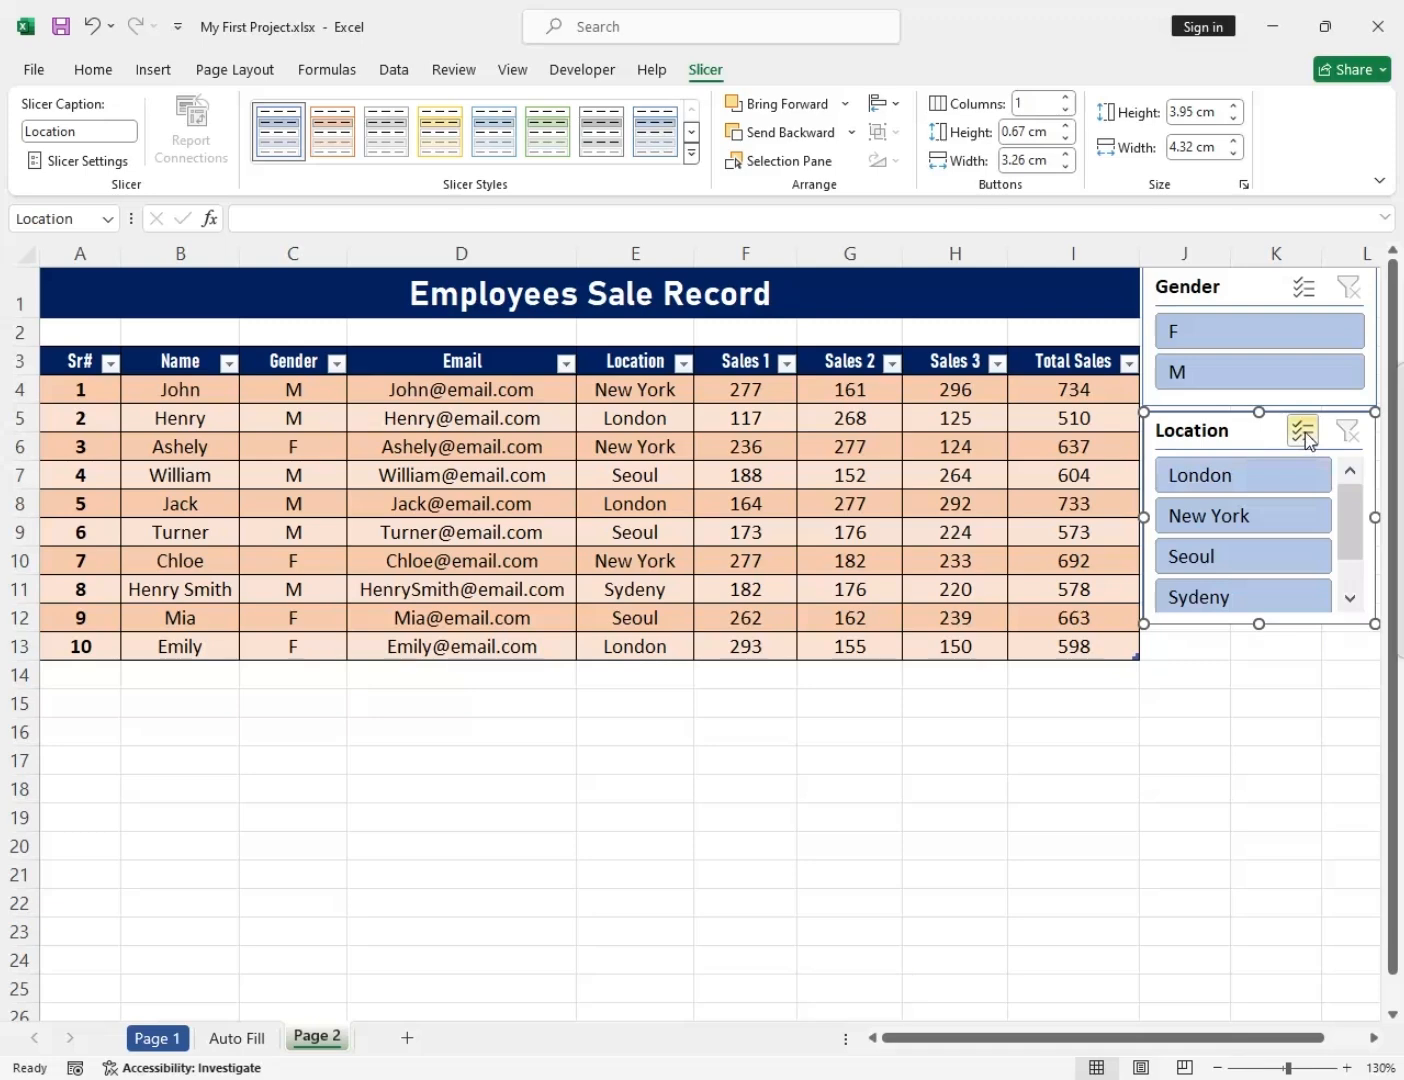
Exclude Seoul with multi-select in the Location slicer, and switch Sydeny off and on again.
{"action": "left_click", "coordinate": [1239, 558]}
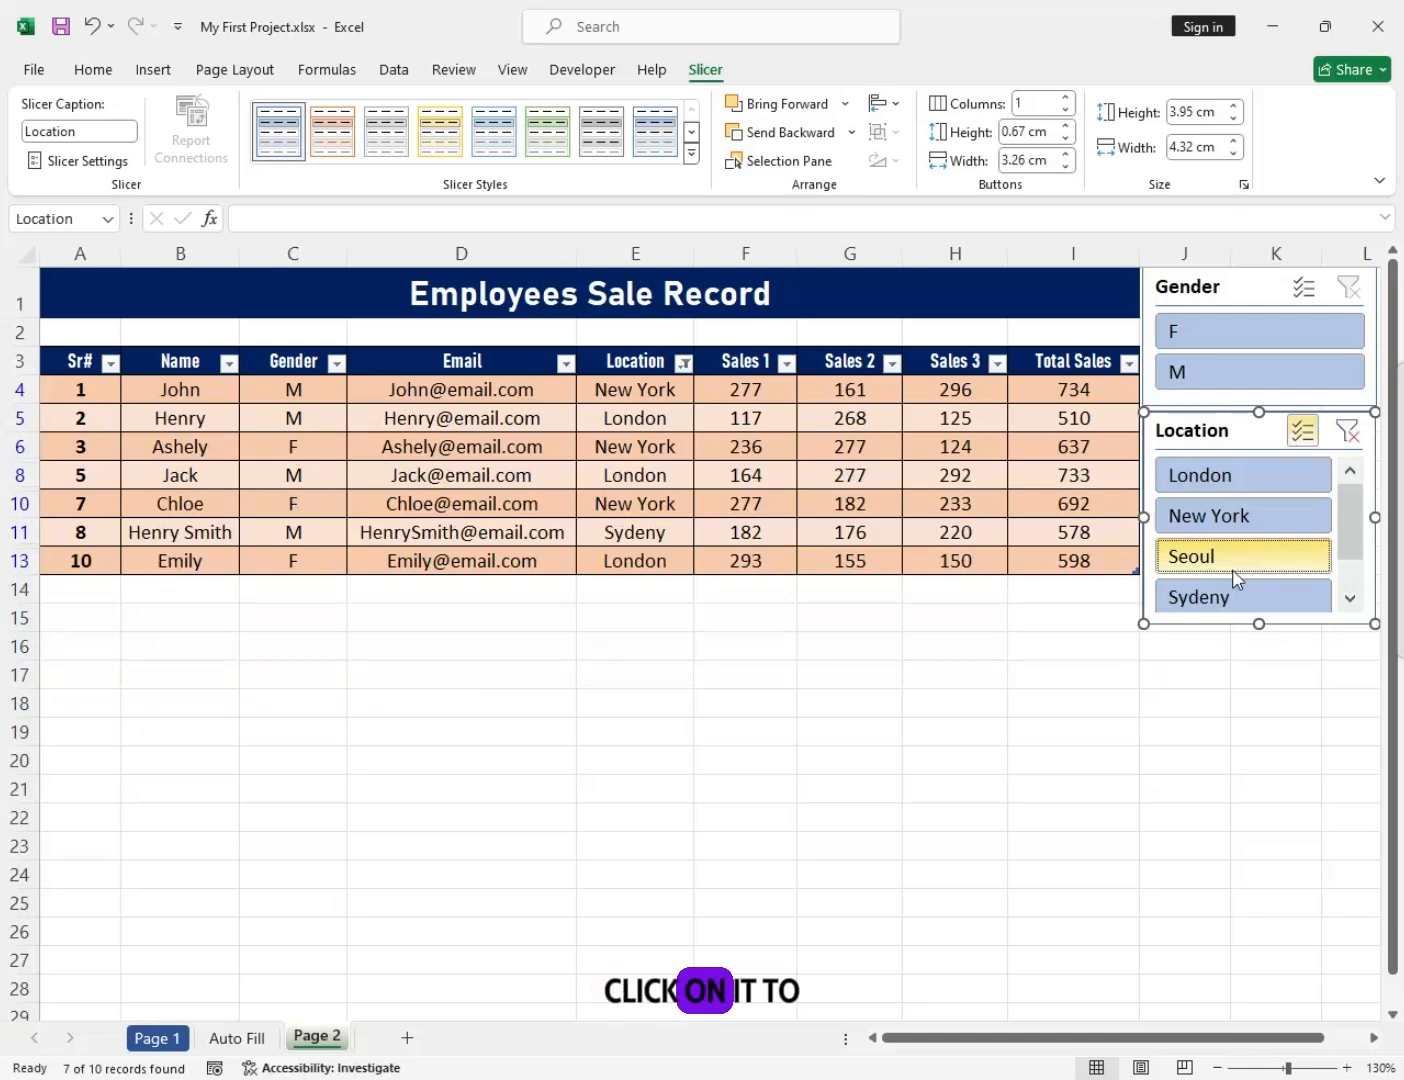
{"action": "left_click", "coordinate": [1225, 595]}
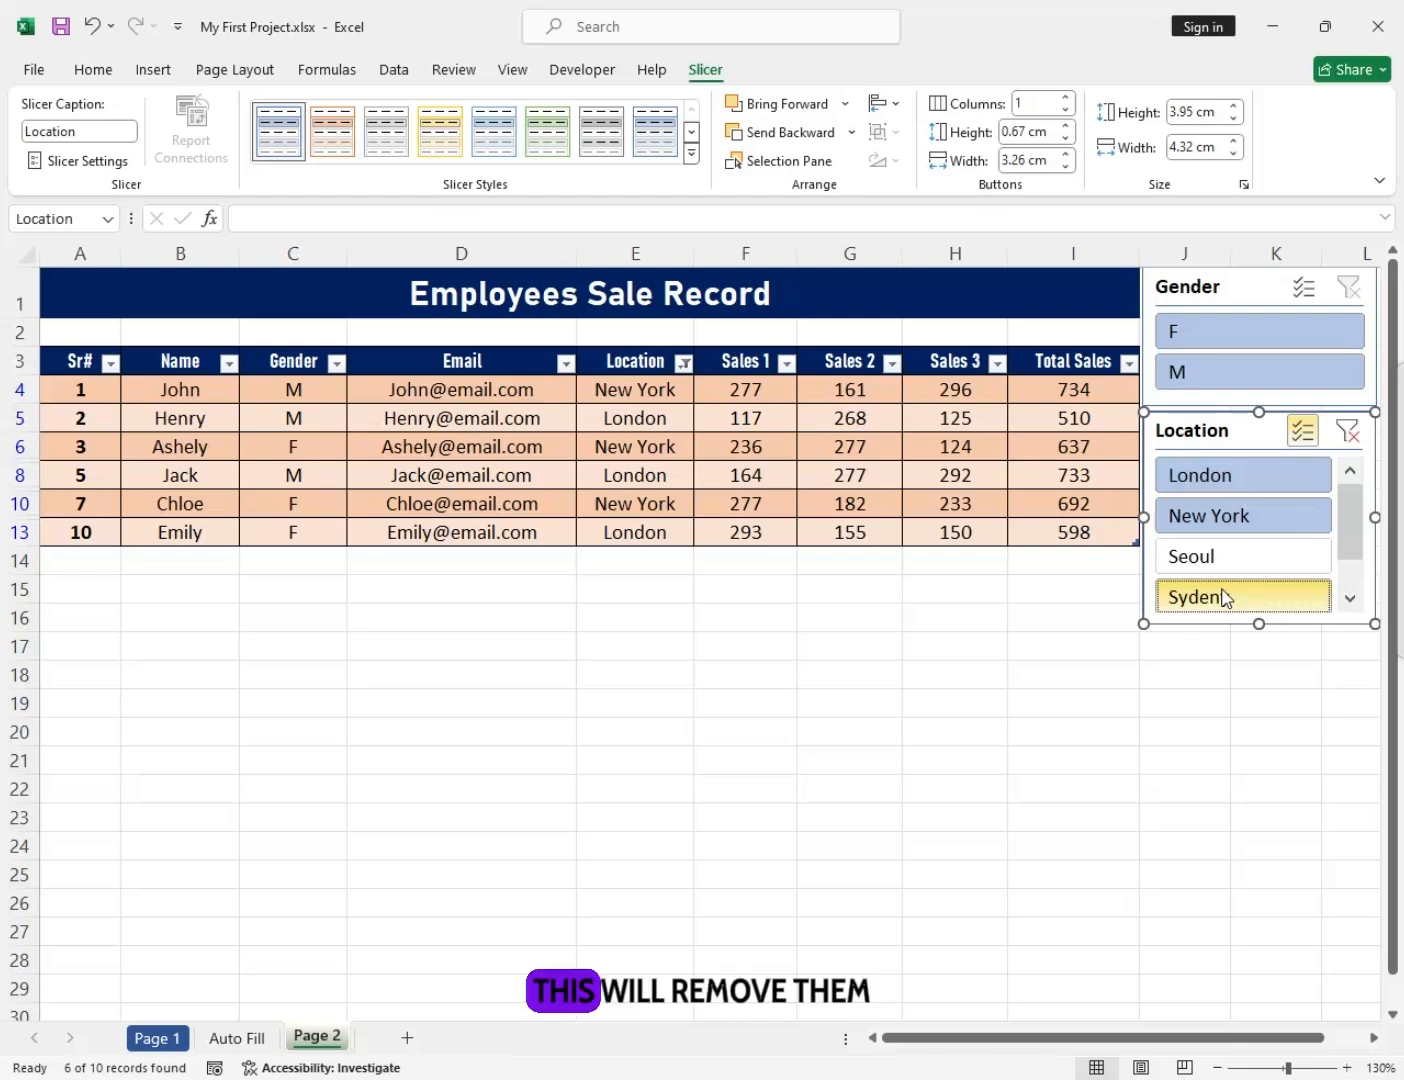
{"action": "left_click", "coordinate": [1225, 598]}
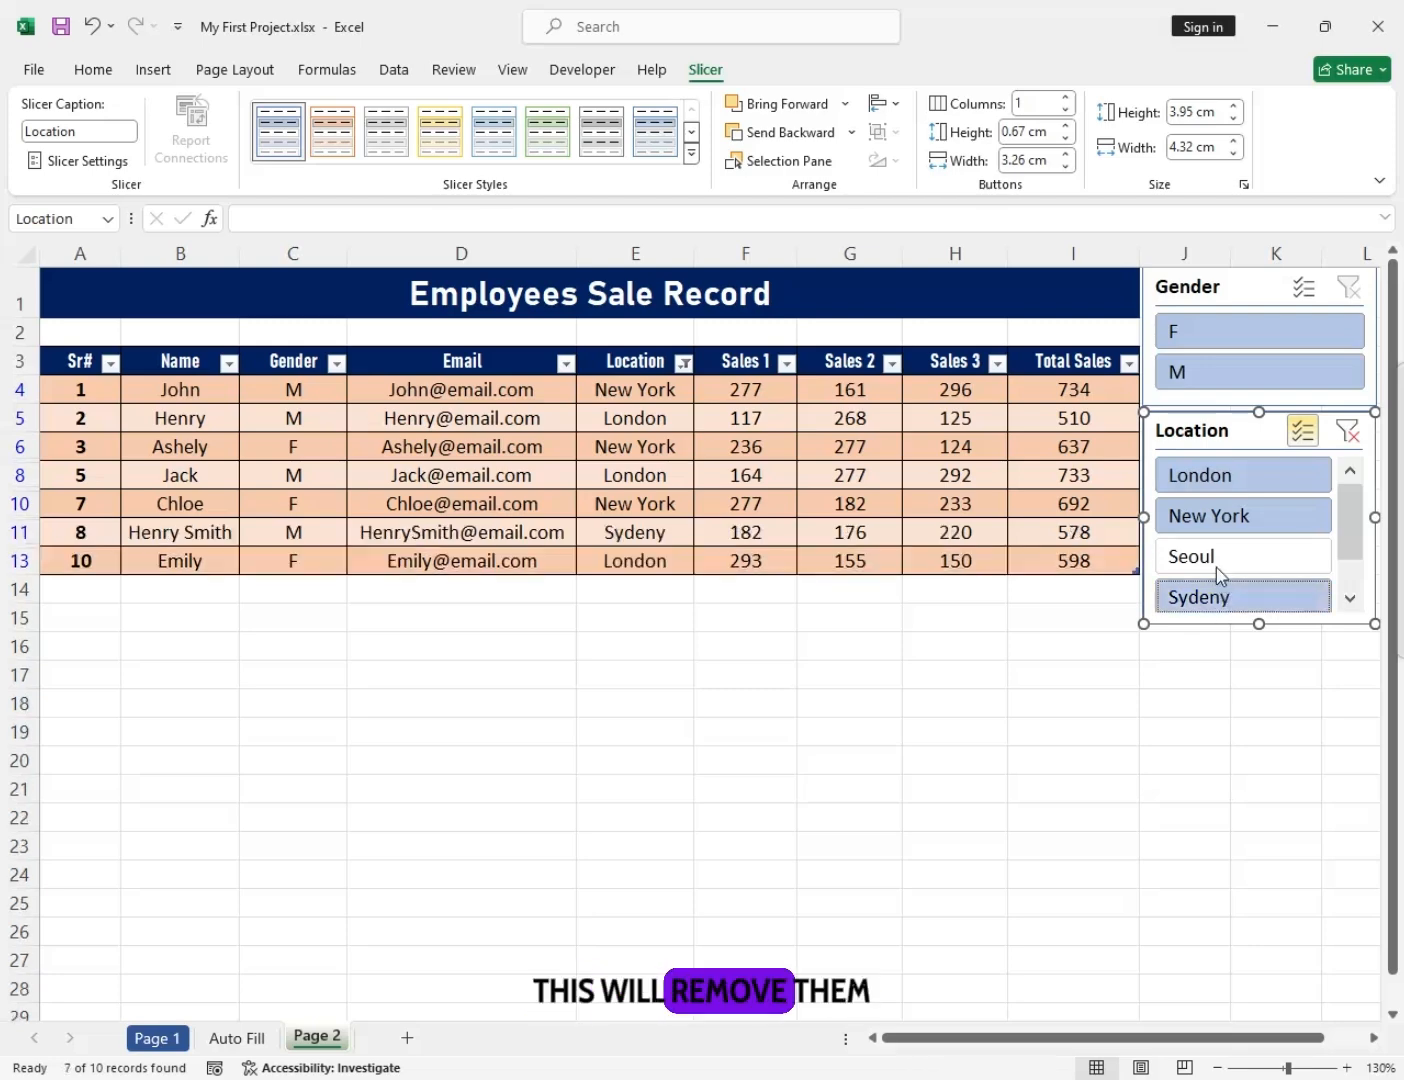
Deselect London, New York and Sydeny one after another in the multi-select Location slicer, and toggle London once more.
{"action": "left_click", "coordinate": [1213, 478]}
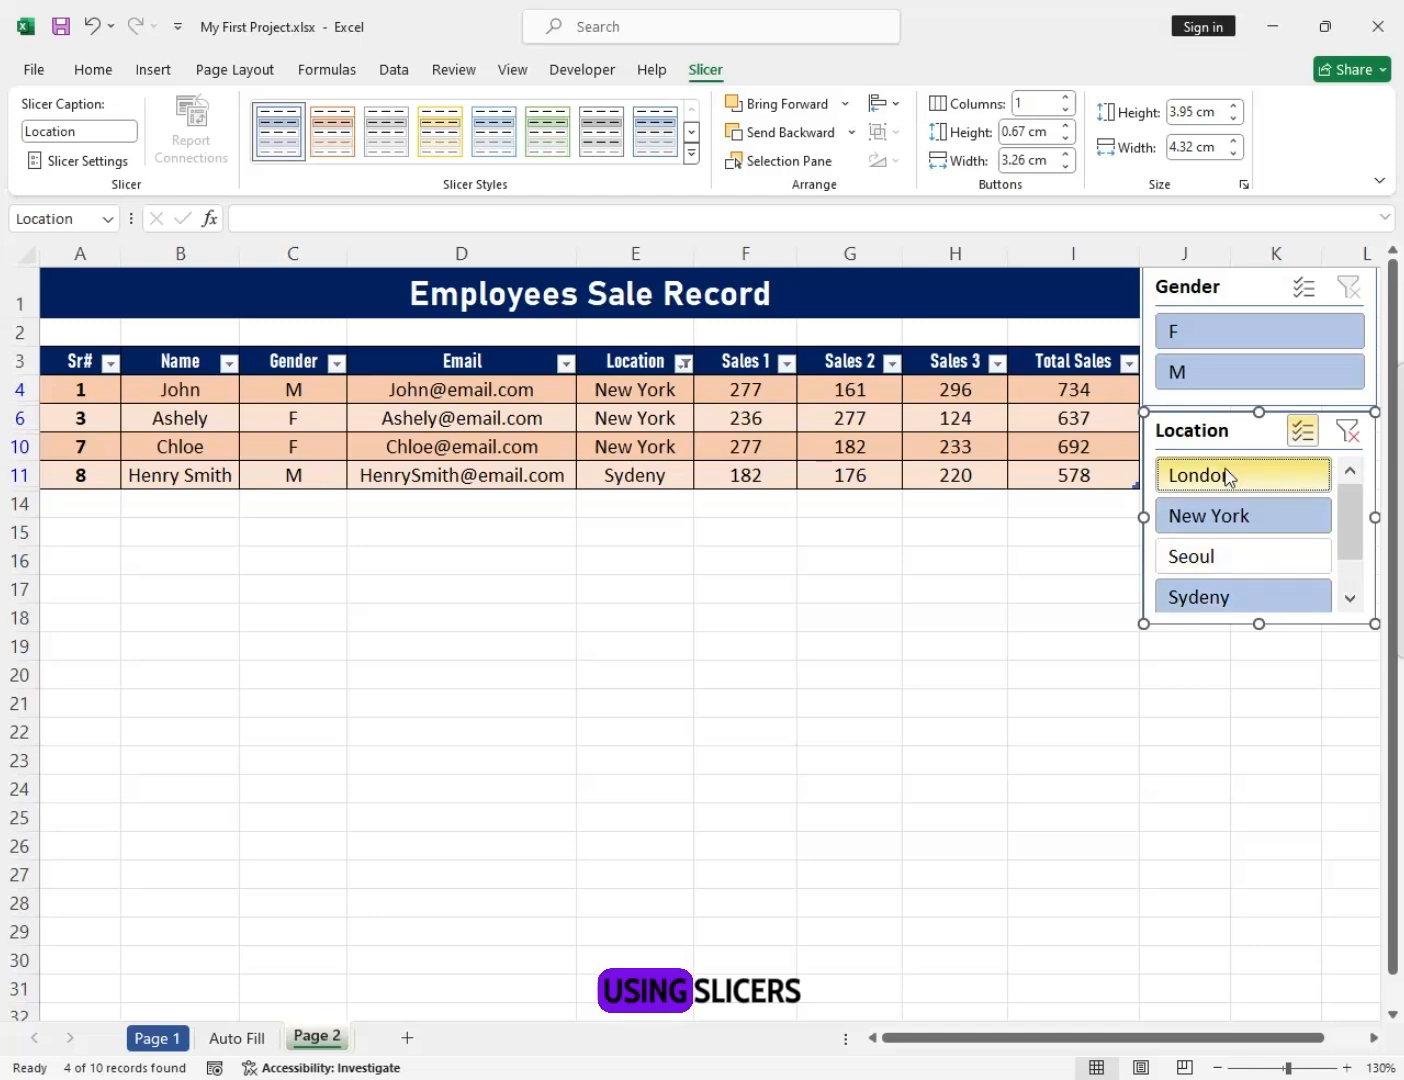
{"action": "scroll", "coordinate": [1209, 559], "scroll_direction": "down", "scroll_amount": 1}
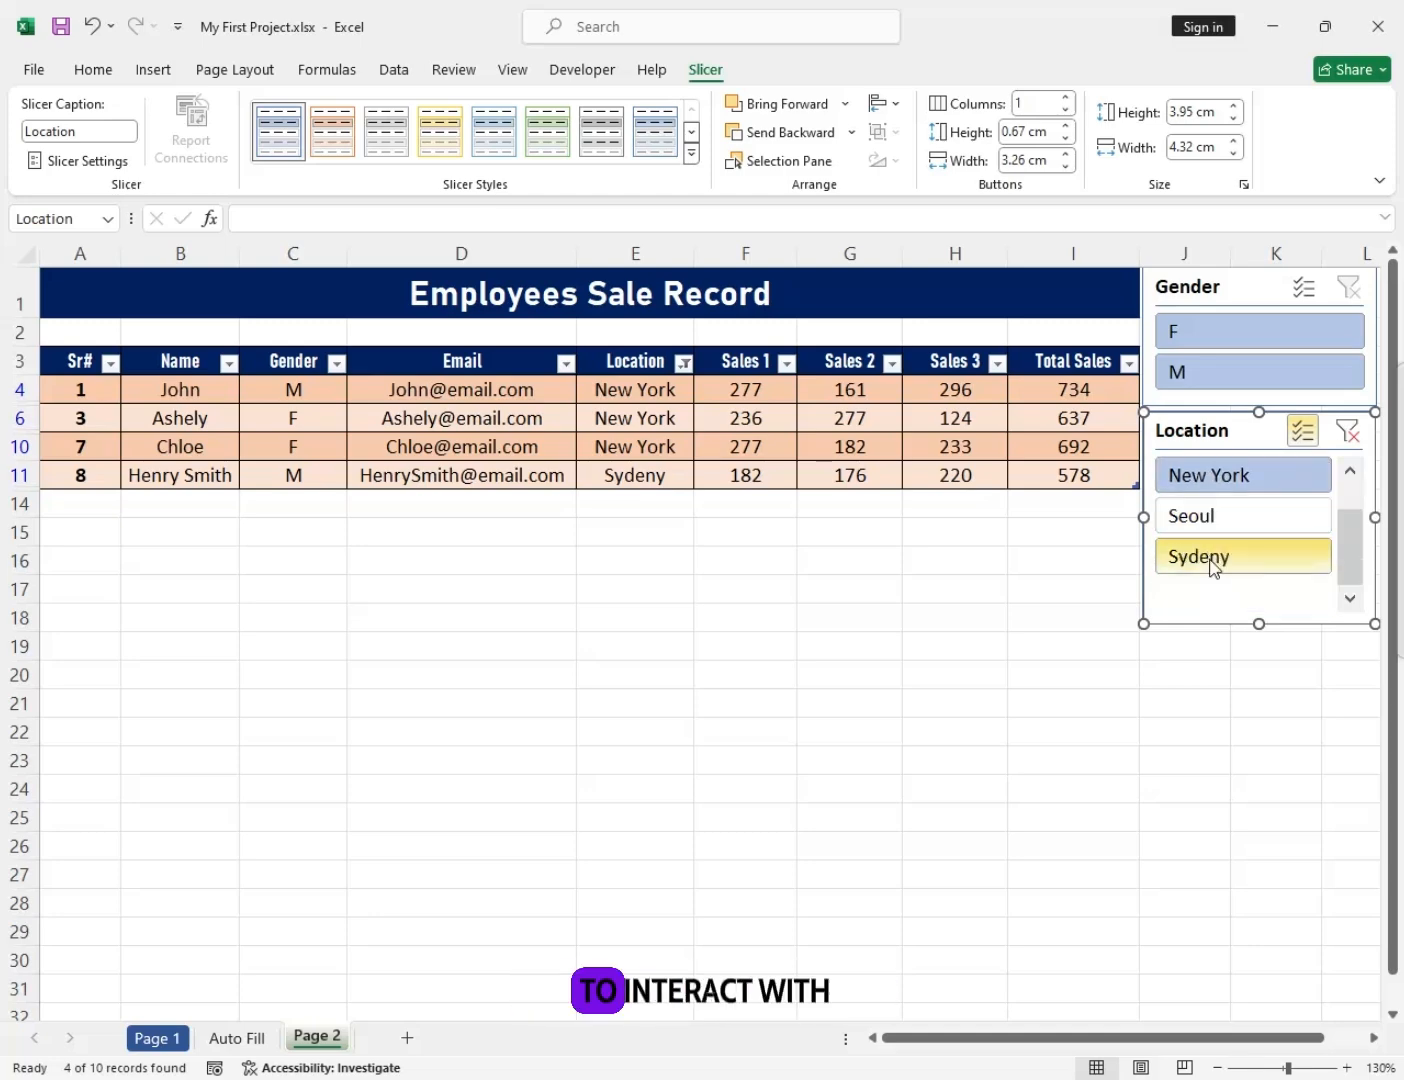
{"action": "scroll", "coordinate": [1208, 558], "scroll_direction": "up", "scroll_amount": 1}
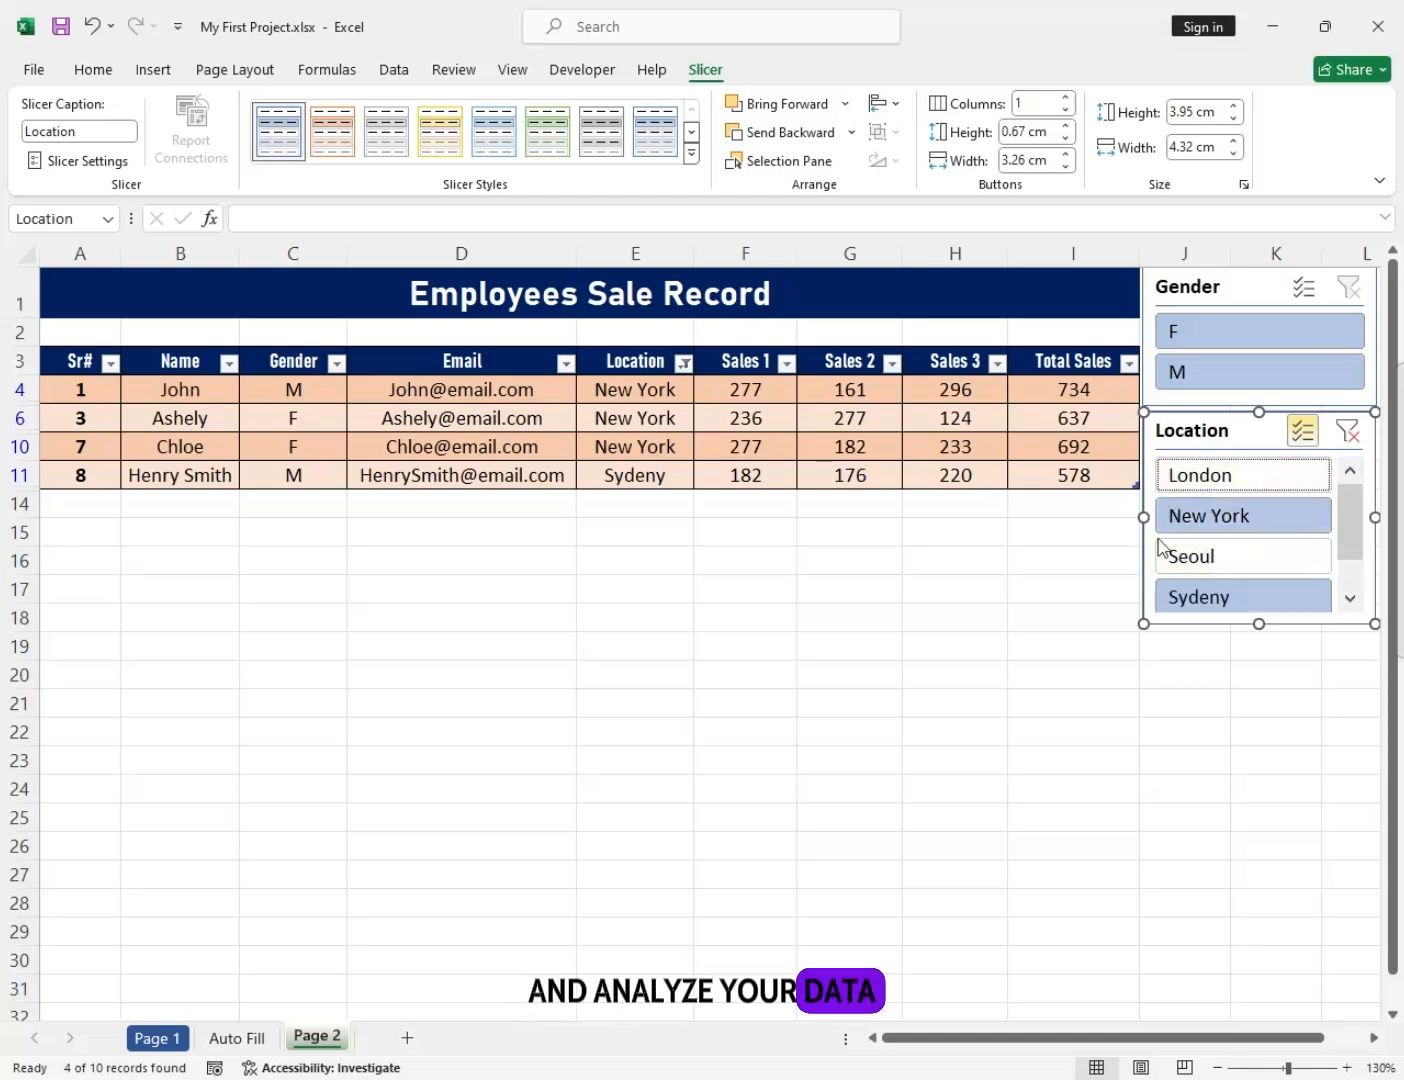
{"action": "left_click", "coordinate": [1207, 524]}
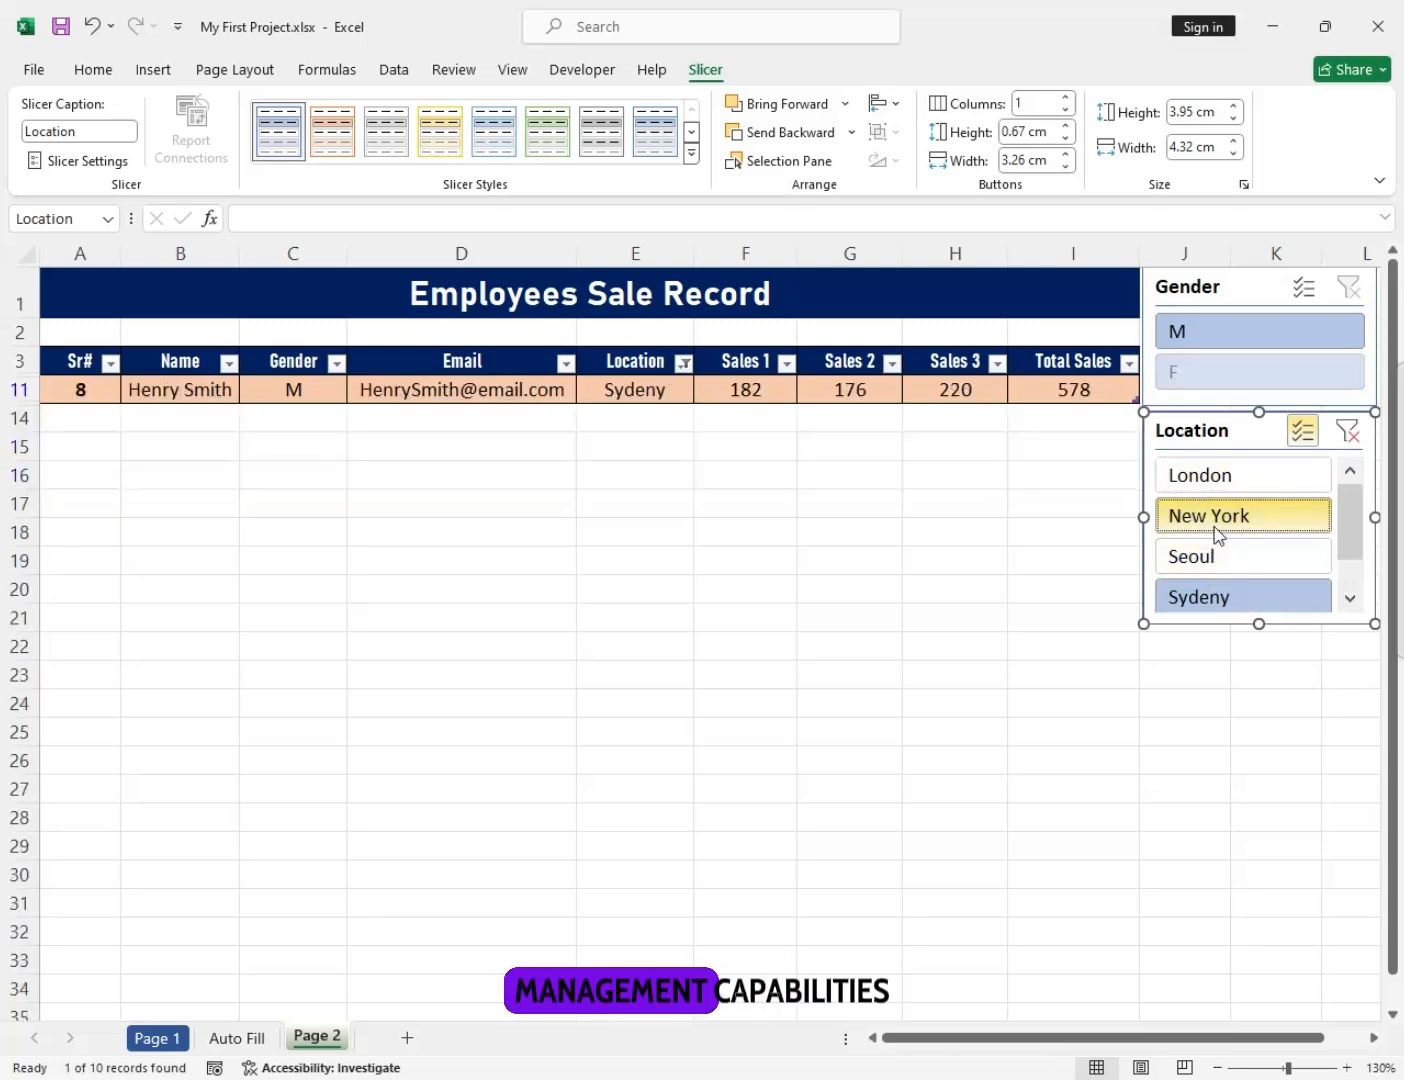
{"action": "left_click", "coordinate": [1205, 598]}
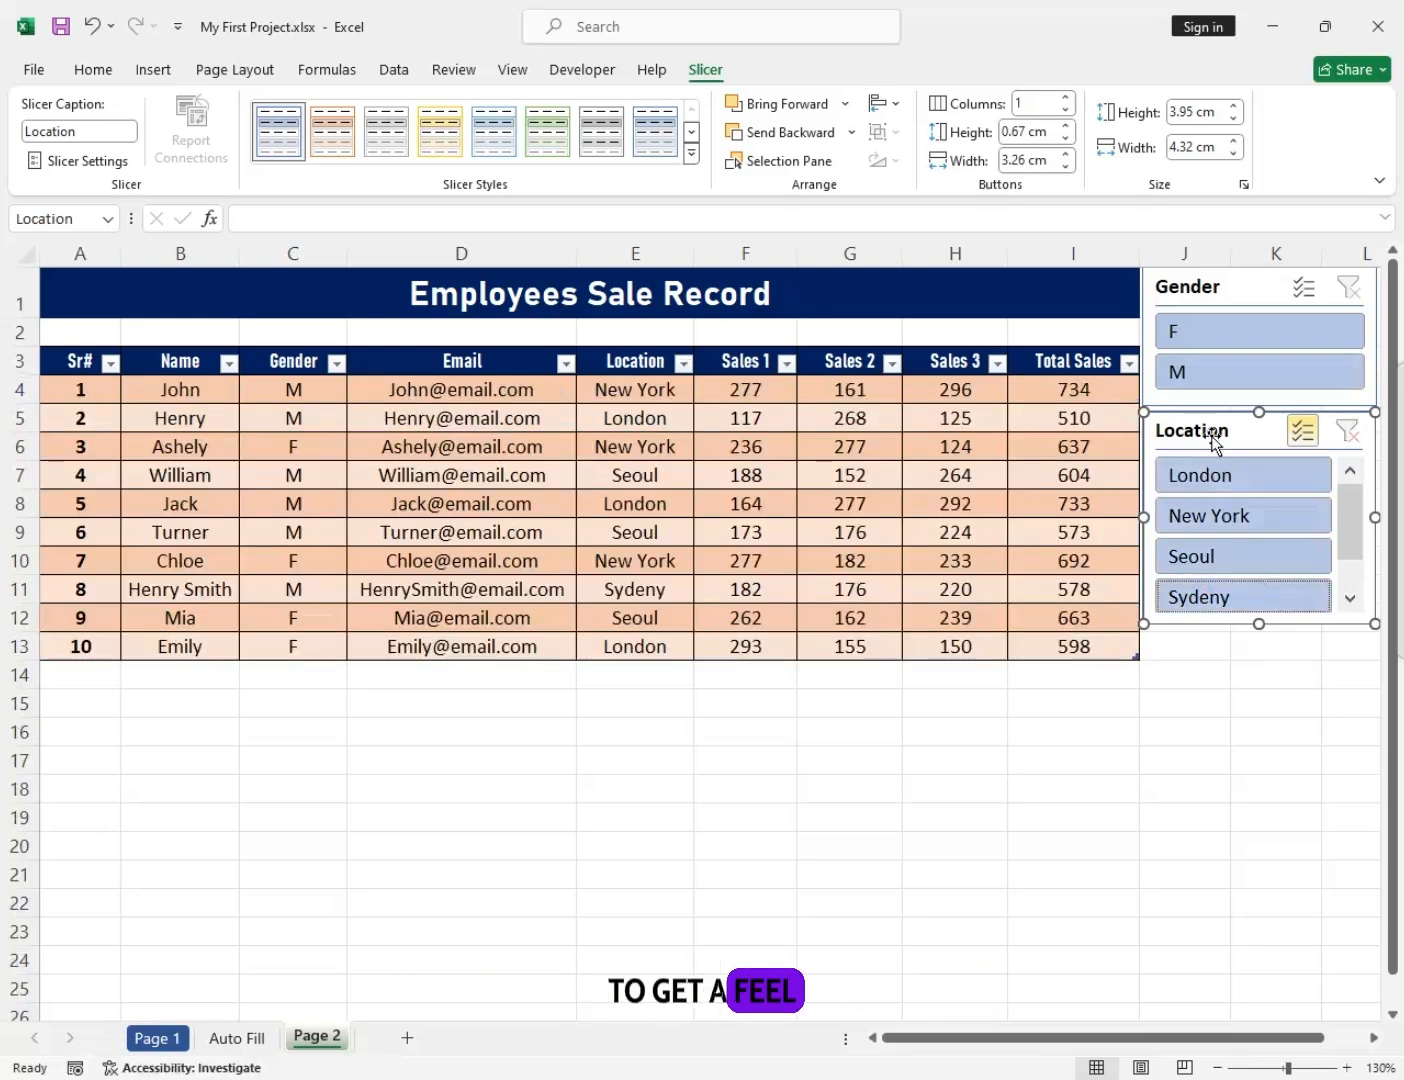
{"action": "left_click", "coordinate": [1203, 497]}
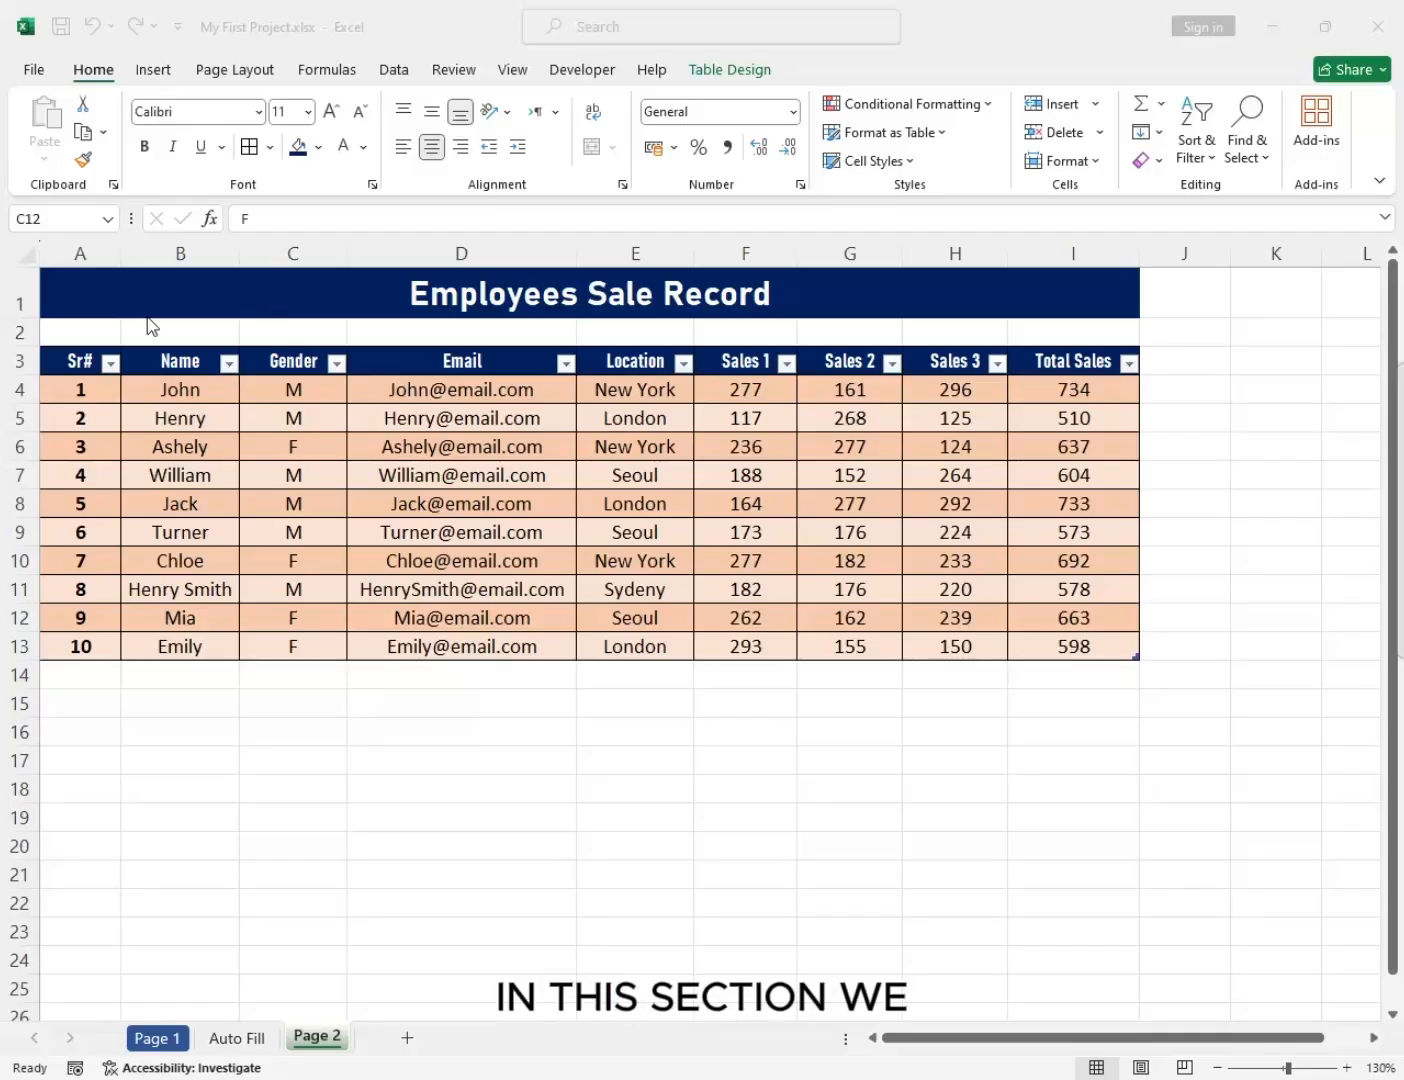
{"action": "left_click", "coordinate": [183, 297]}
{"action": "left_click", "coordinate": [180, 309]}
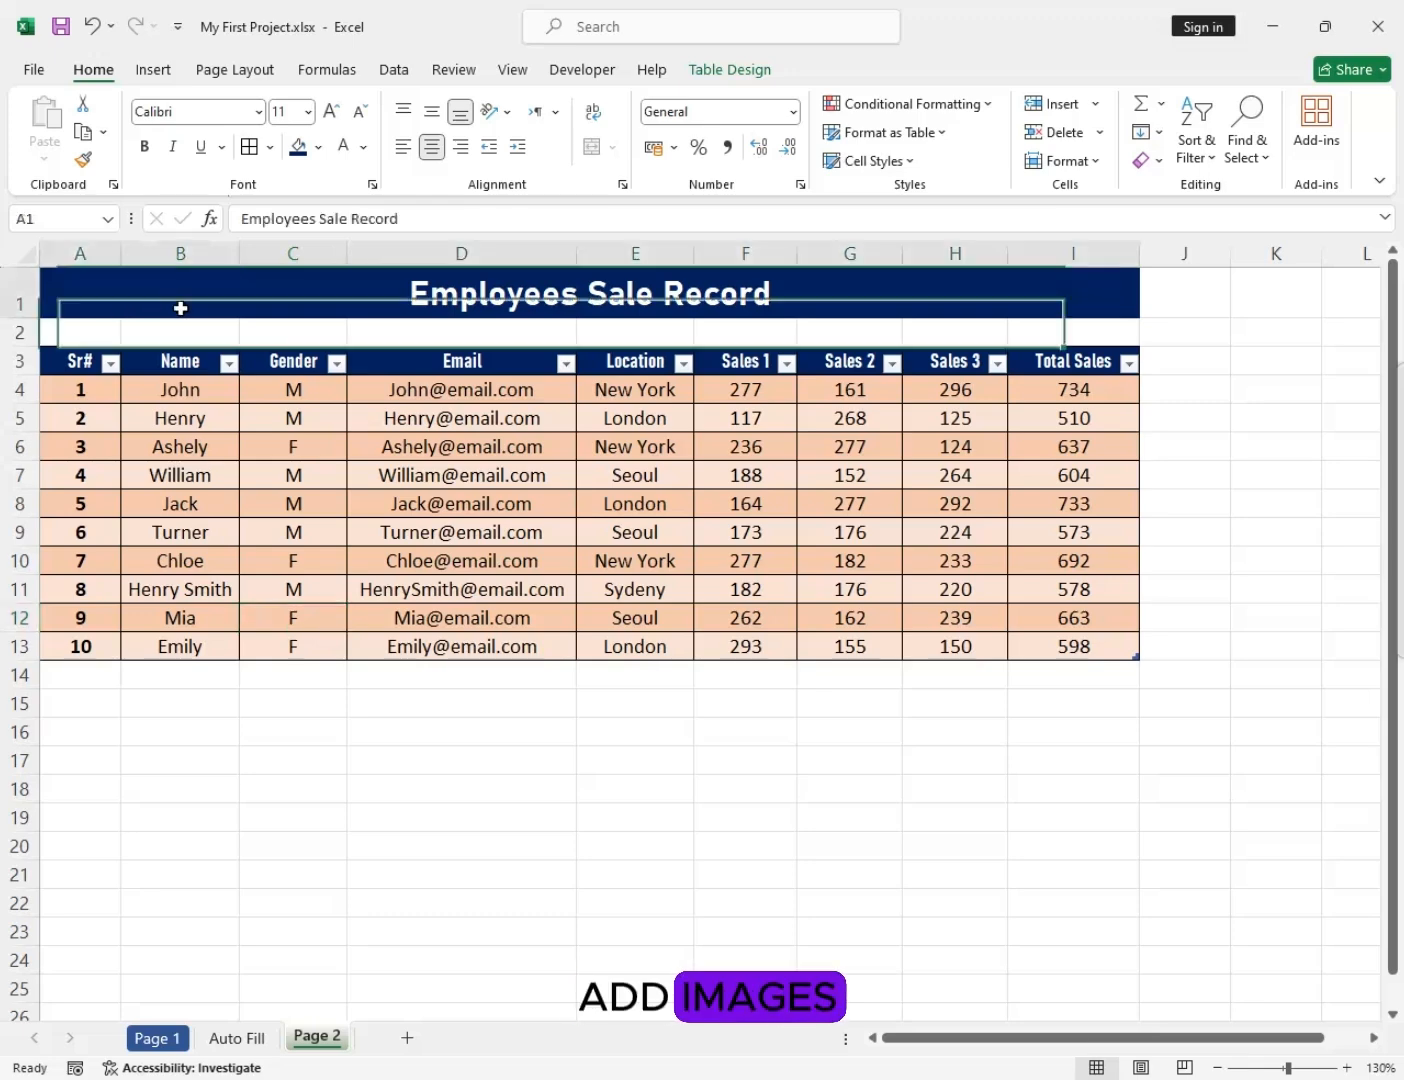
{"action": "left_click", "coordinate": [501, 334]}
{"action": "left_click", "coordinate": [218, 307]}
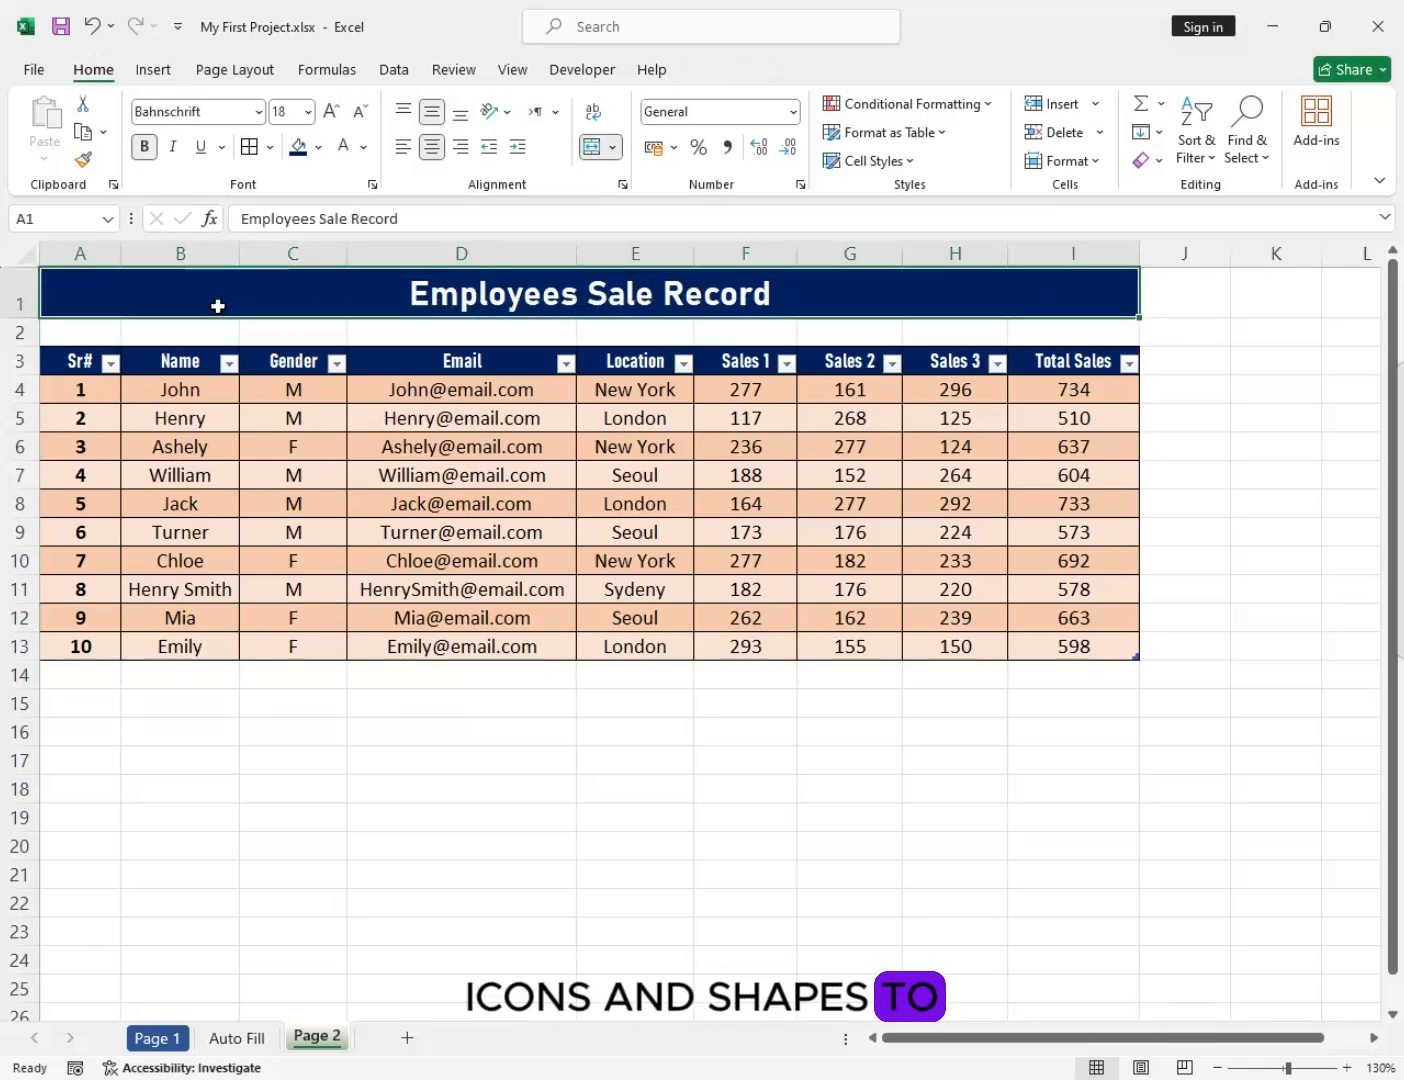
{"action": "left_click", "coordinate": [430, 330]}
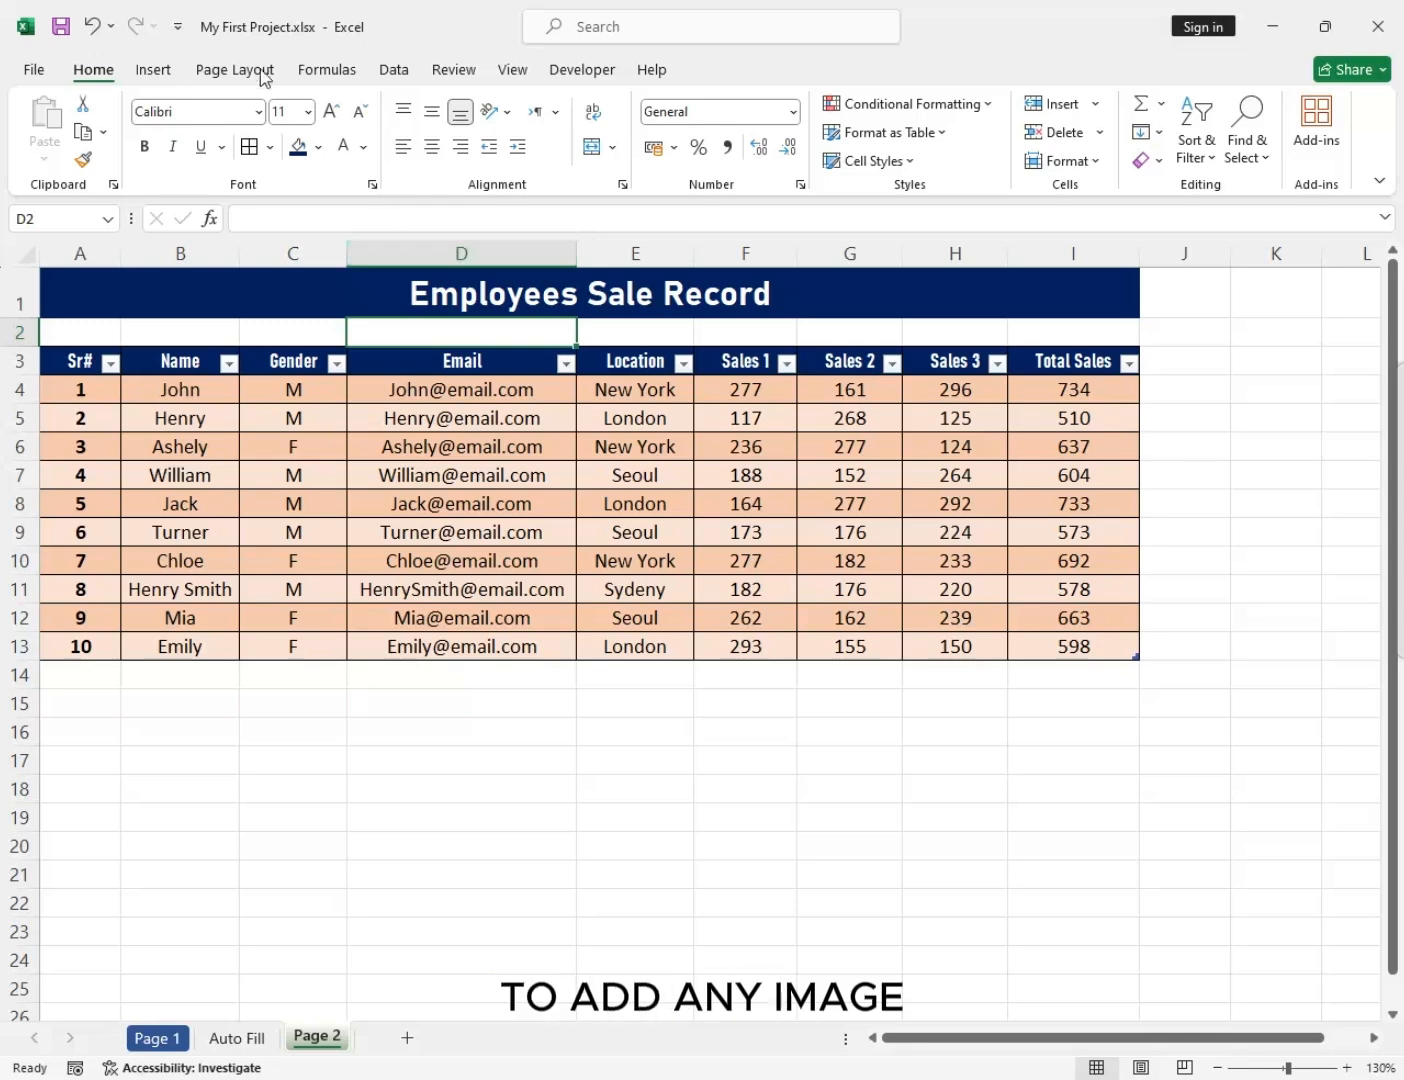
Search the stock icons for "money" and insert the banknotes icon into the sheet.
{"action": "left_click", "coordinate": [180, 73]}
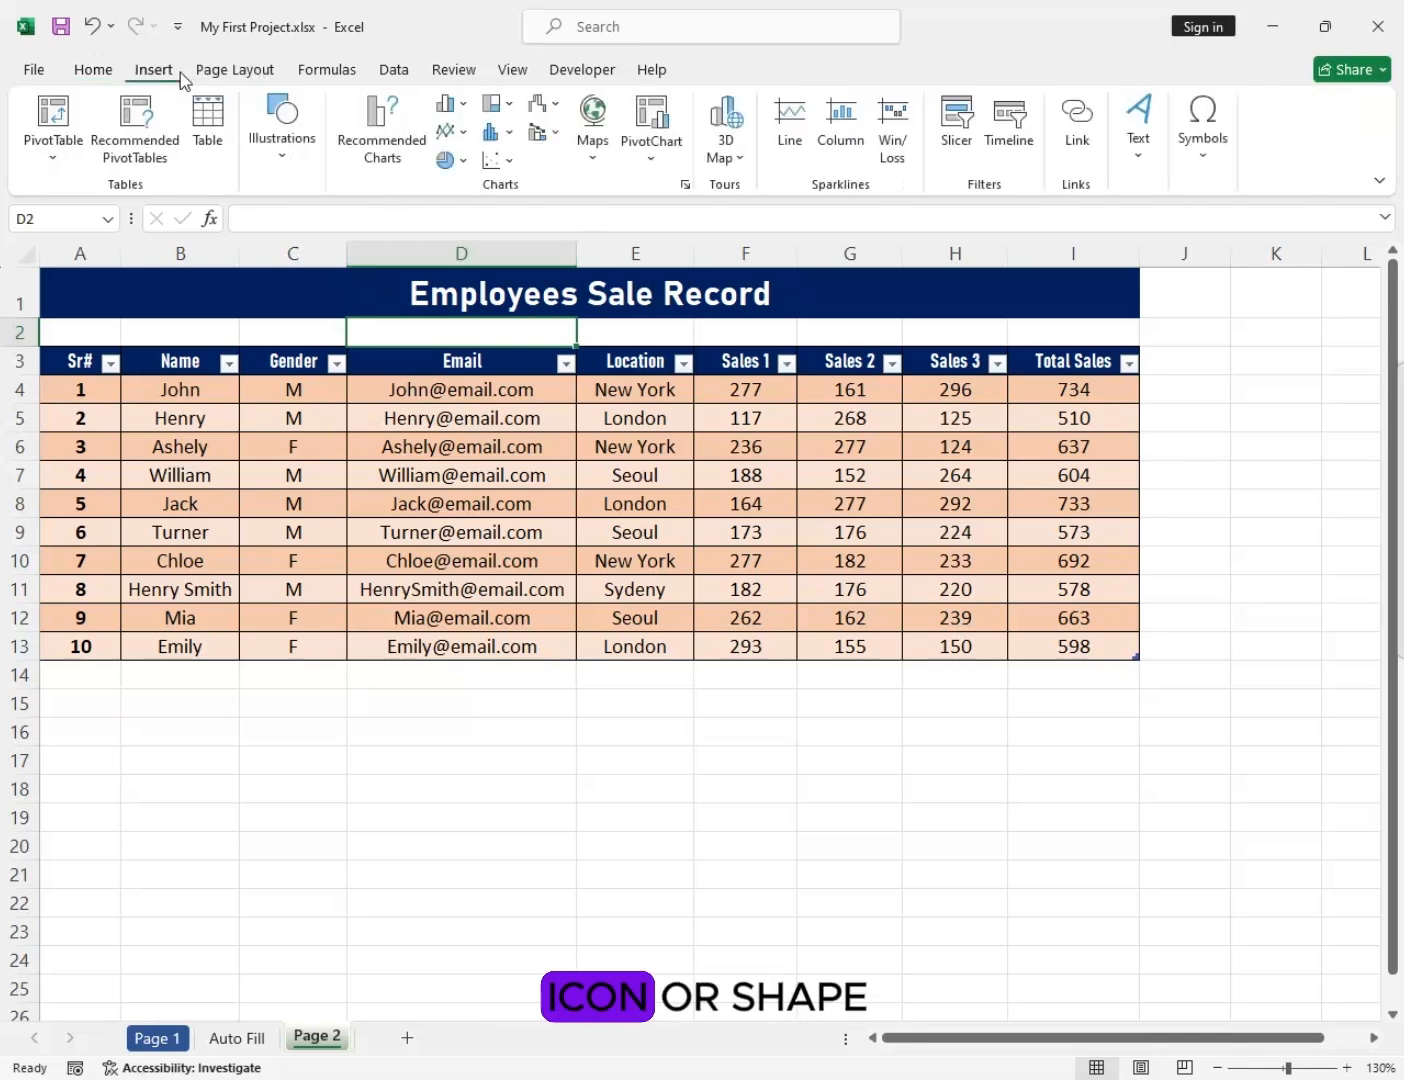
{"action": "left_click", "coordinate": [279, 158]}
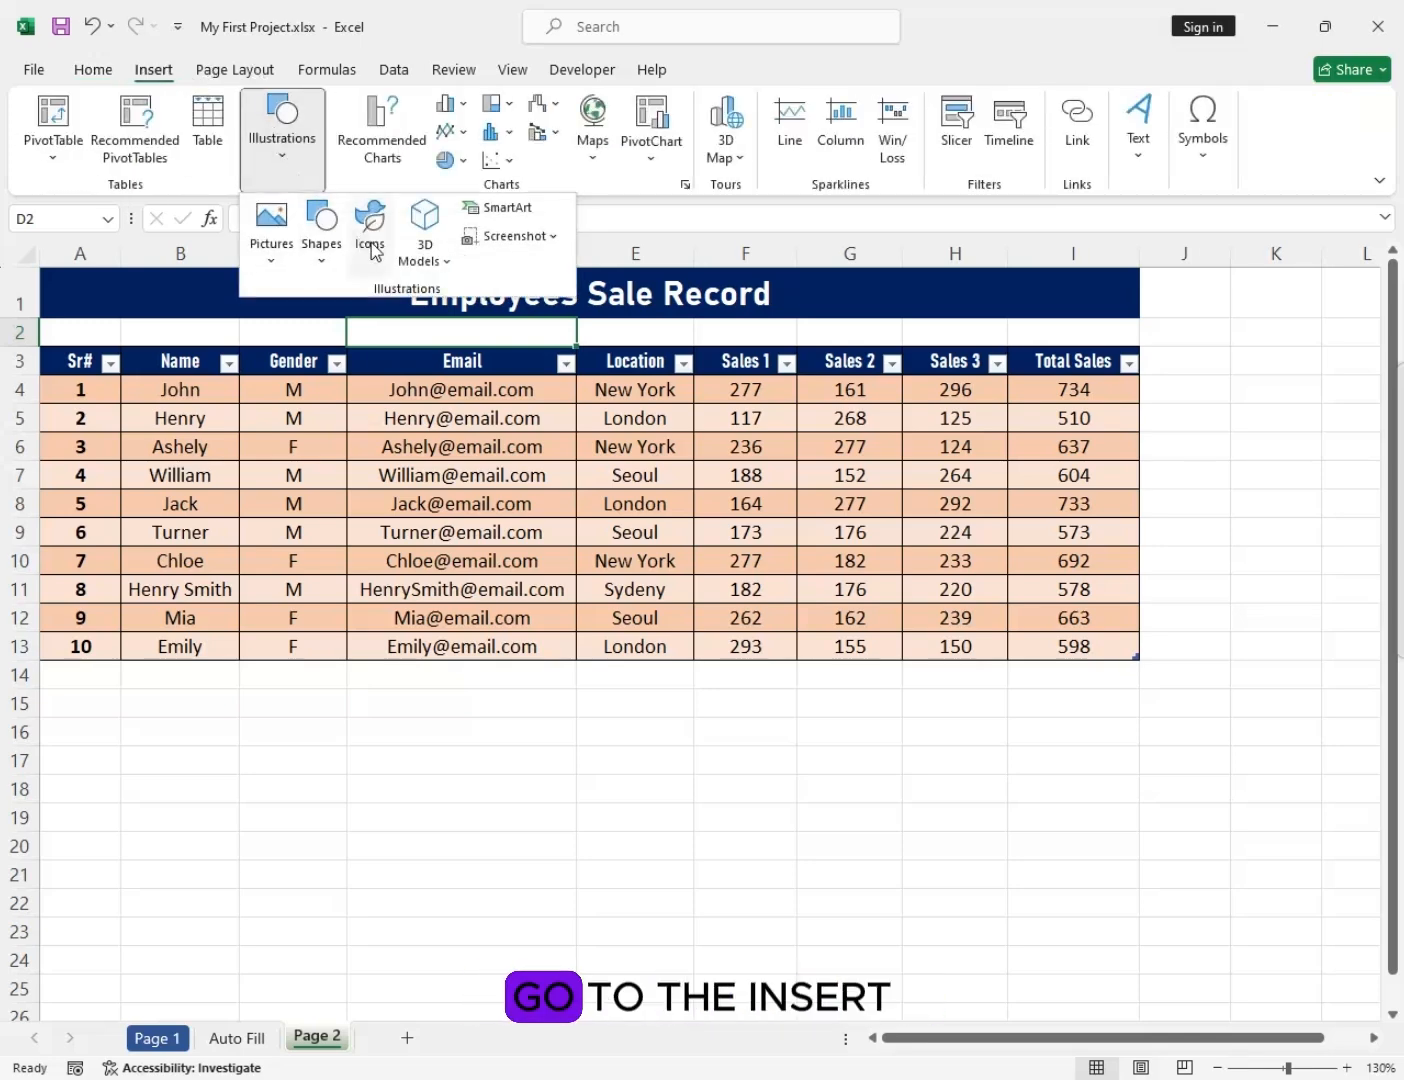
{"action": "left_click", "coordinate": [447, 262]}
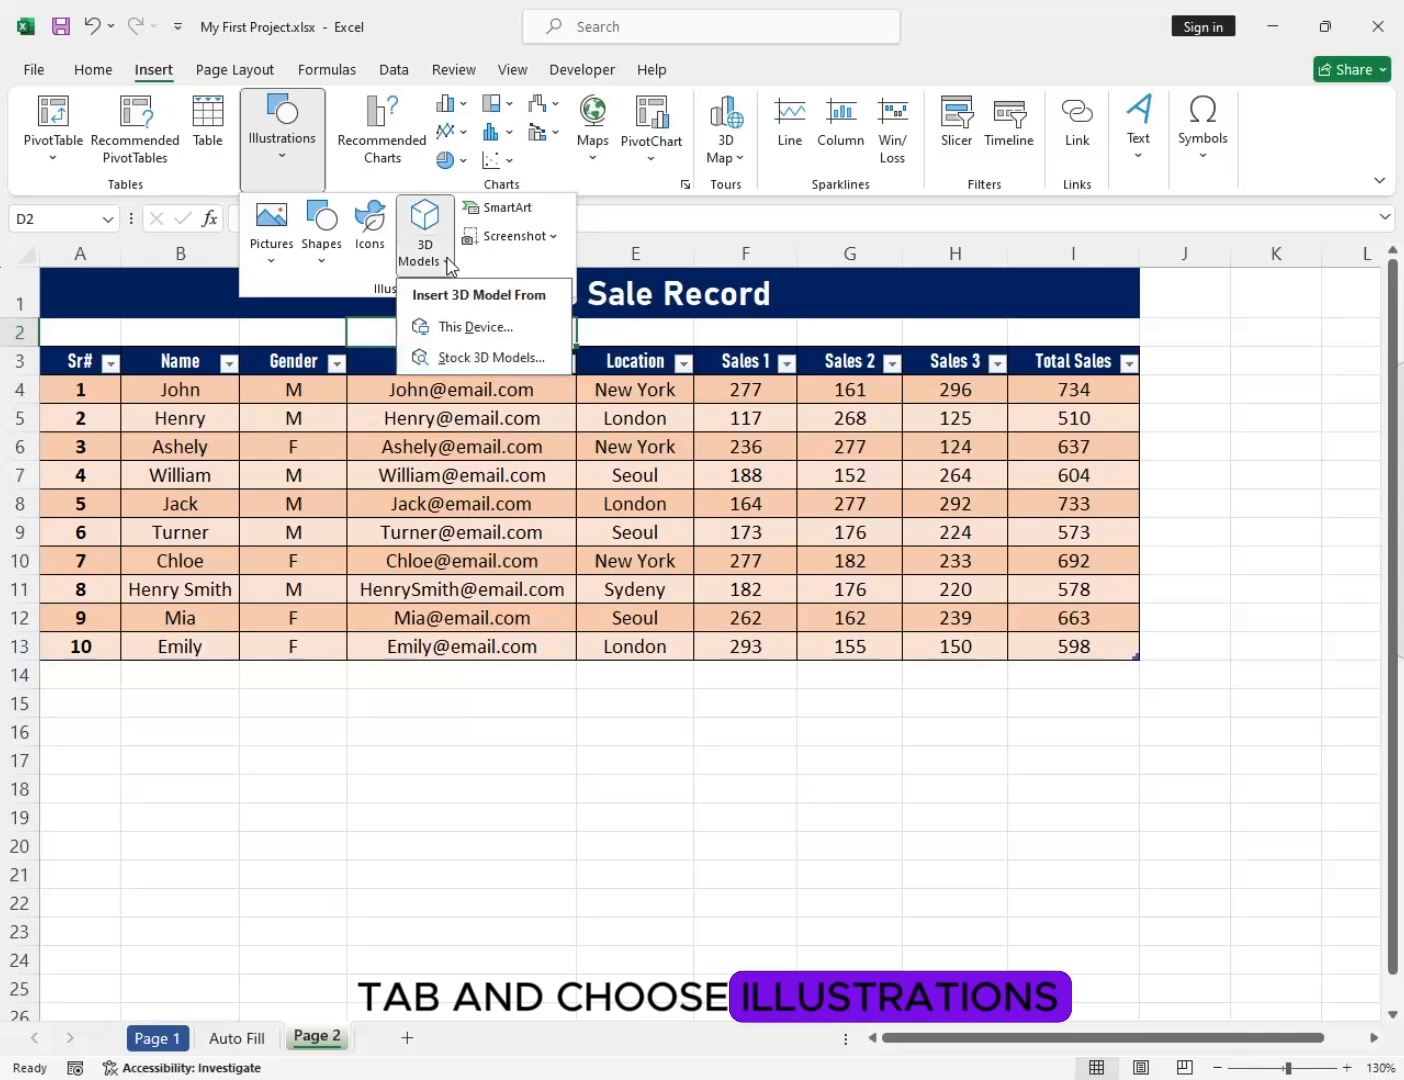
{"action": "left_click", "coordinate": [351, 253]}
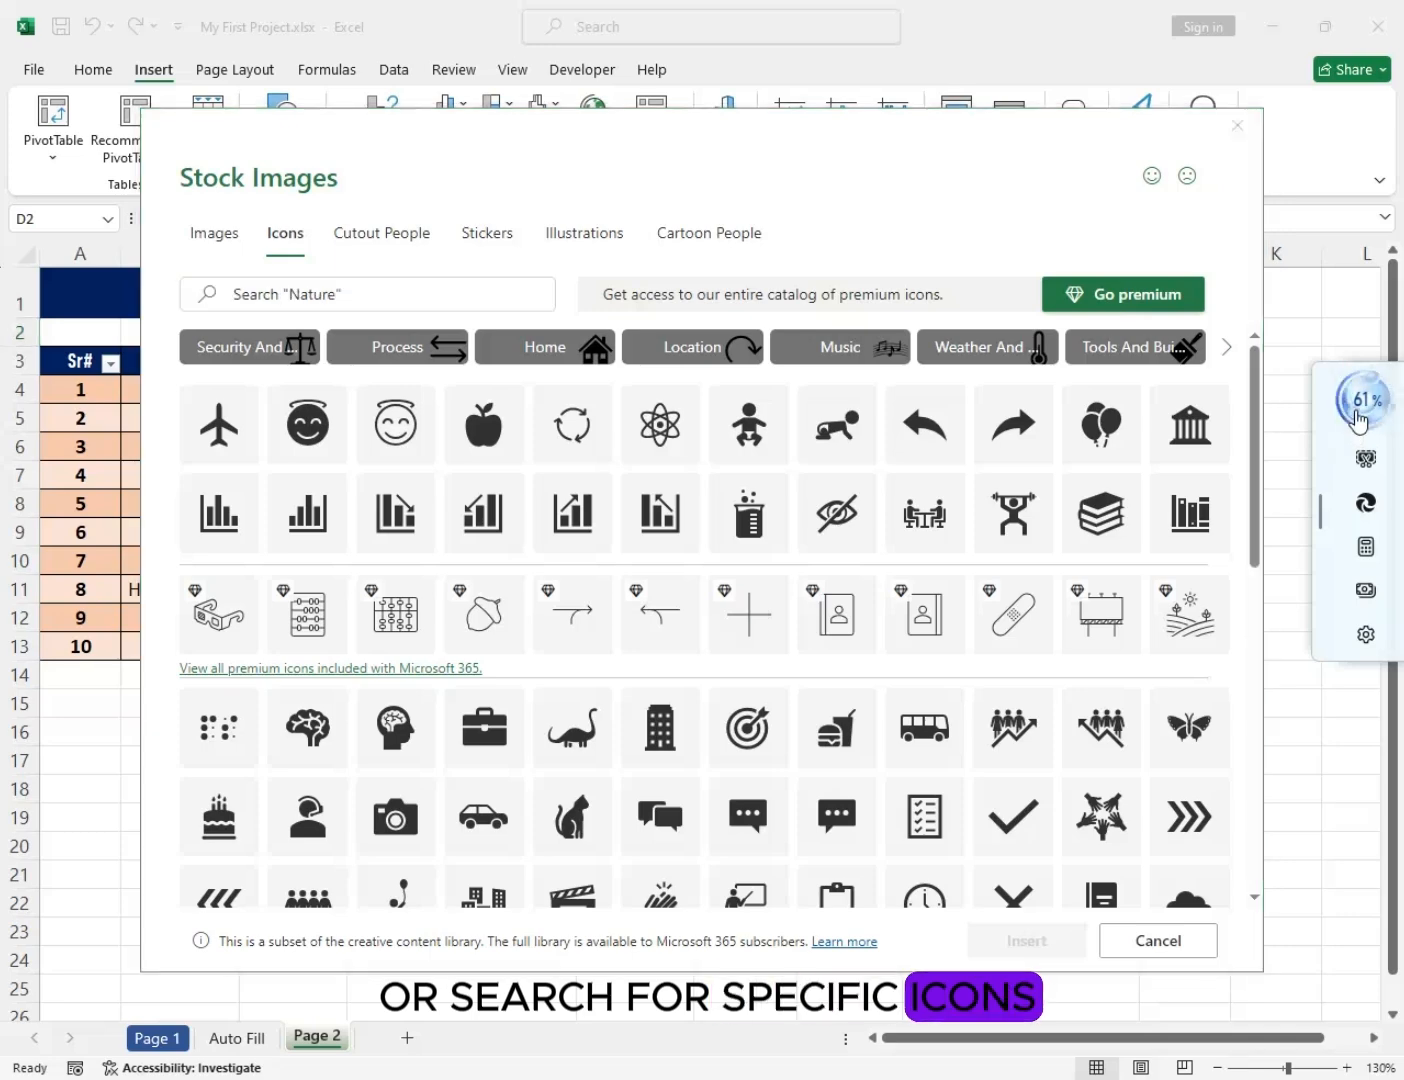
{"action": "left_click", "coordinate": [420, 301]}
{"action": "type", "text": "money"}
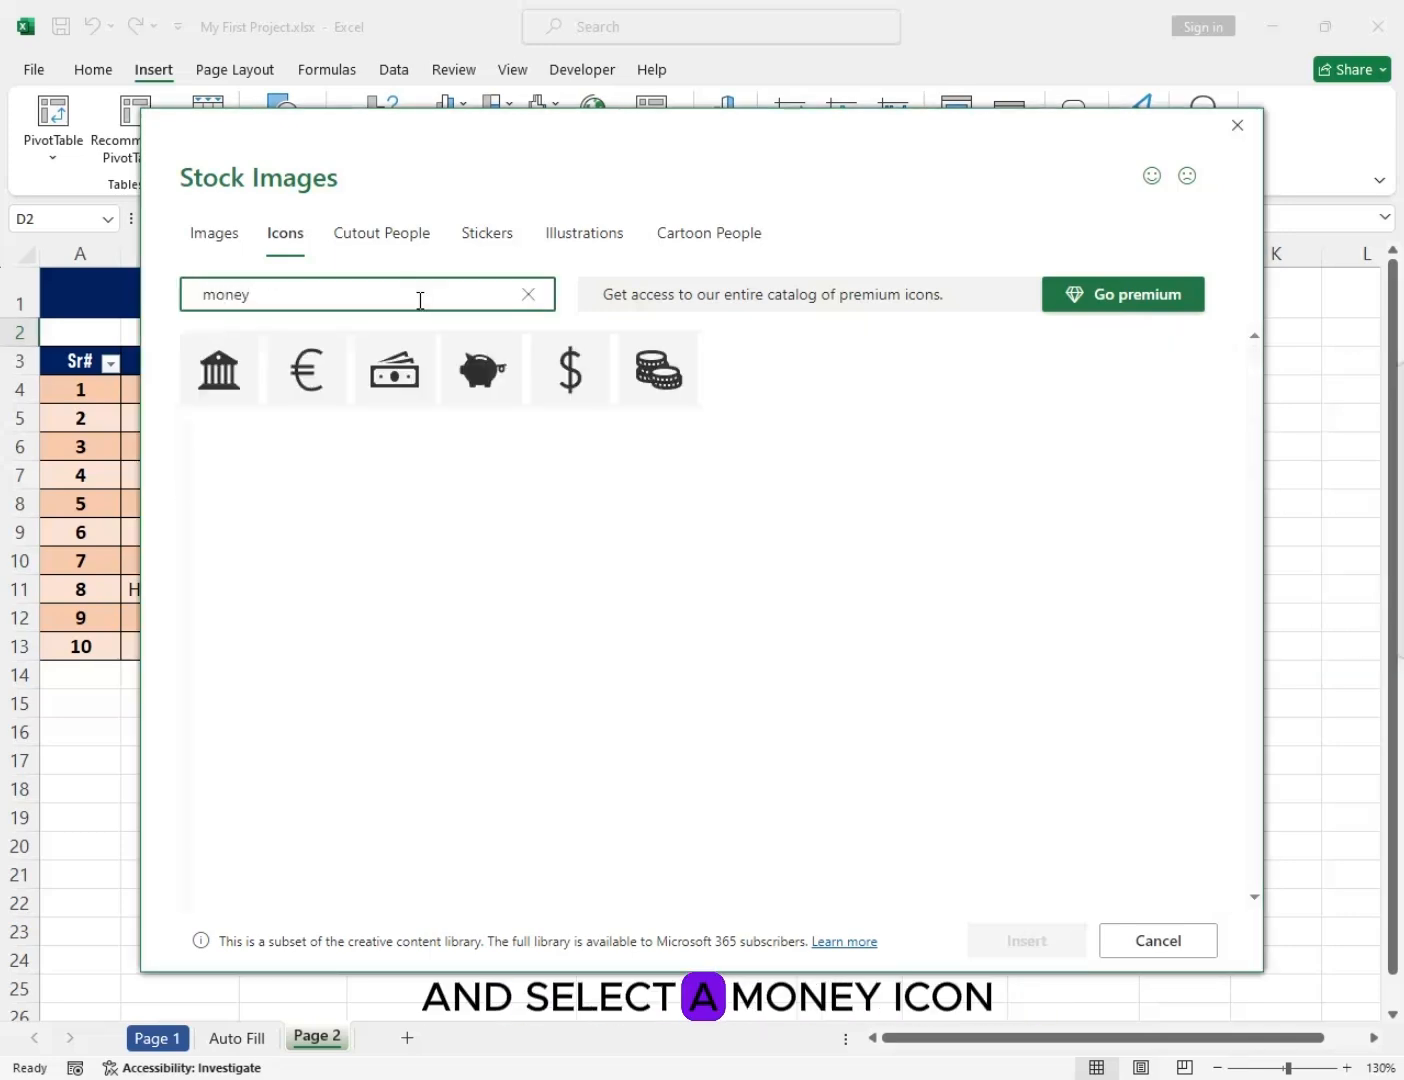
{"action": "mouse_move", "coordinate": [585, 380]}
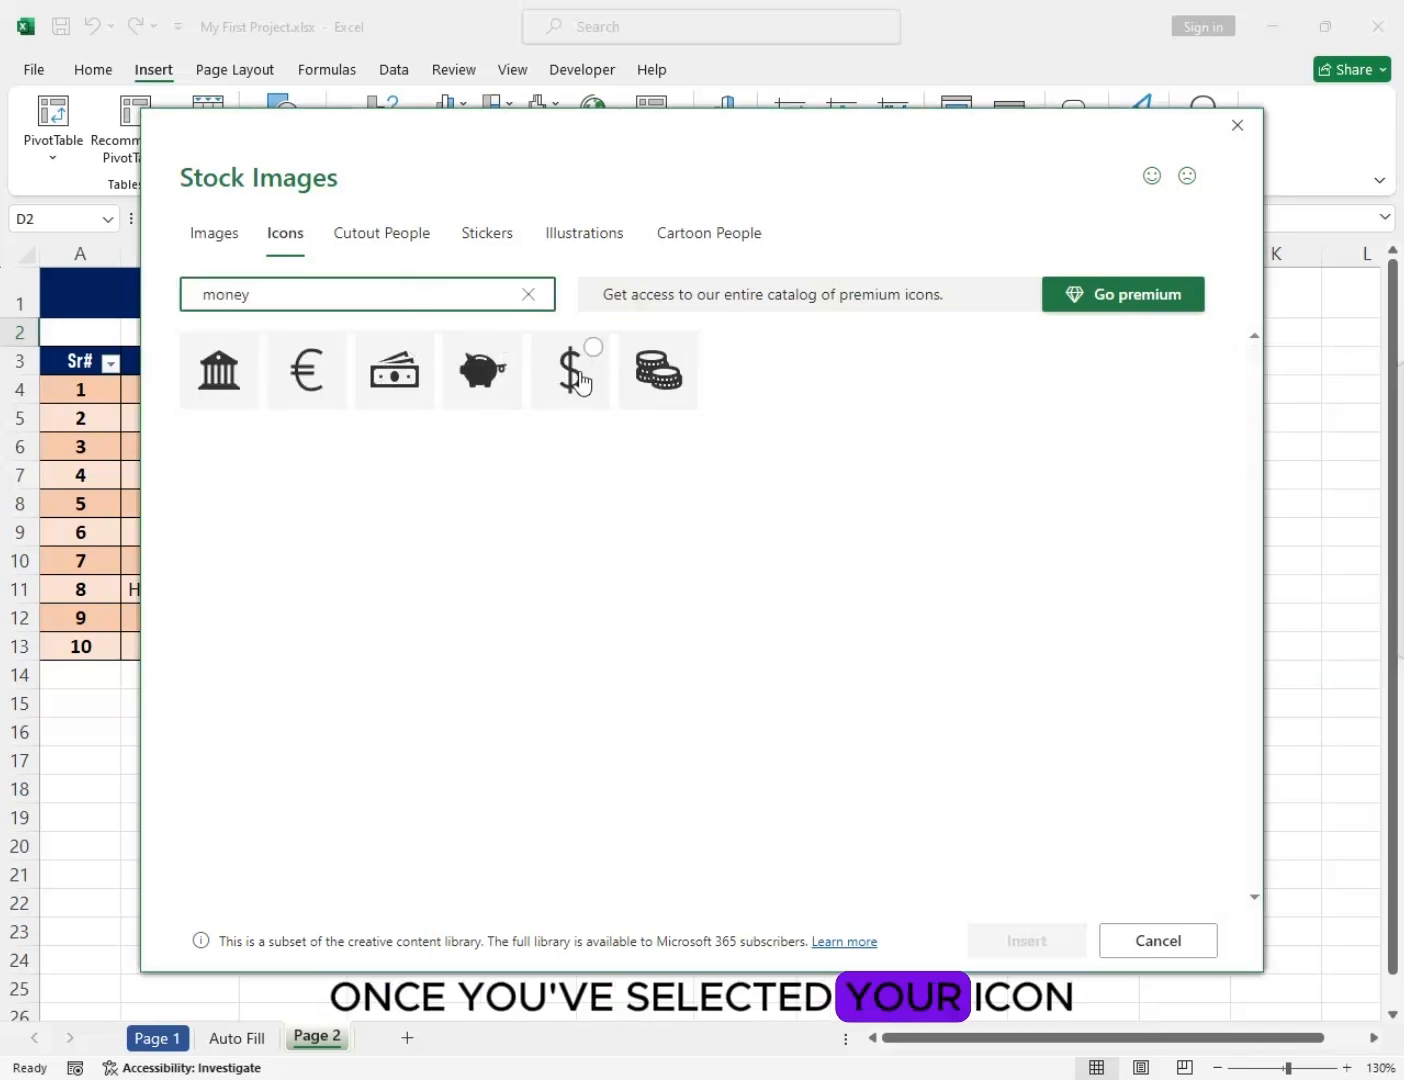
{"action": "left_click", "coordinate": [413, 391]}
{"action": "left_click", "coordinate": [997, 940]}
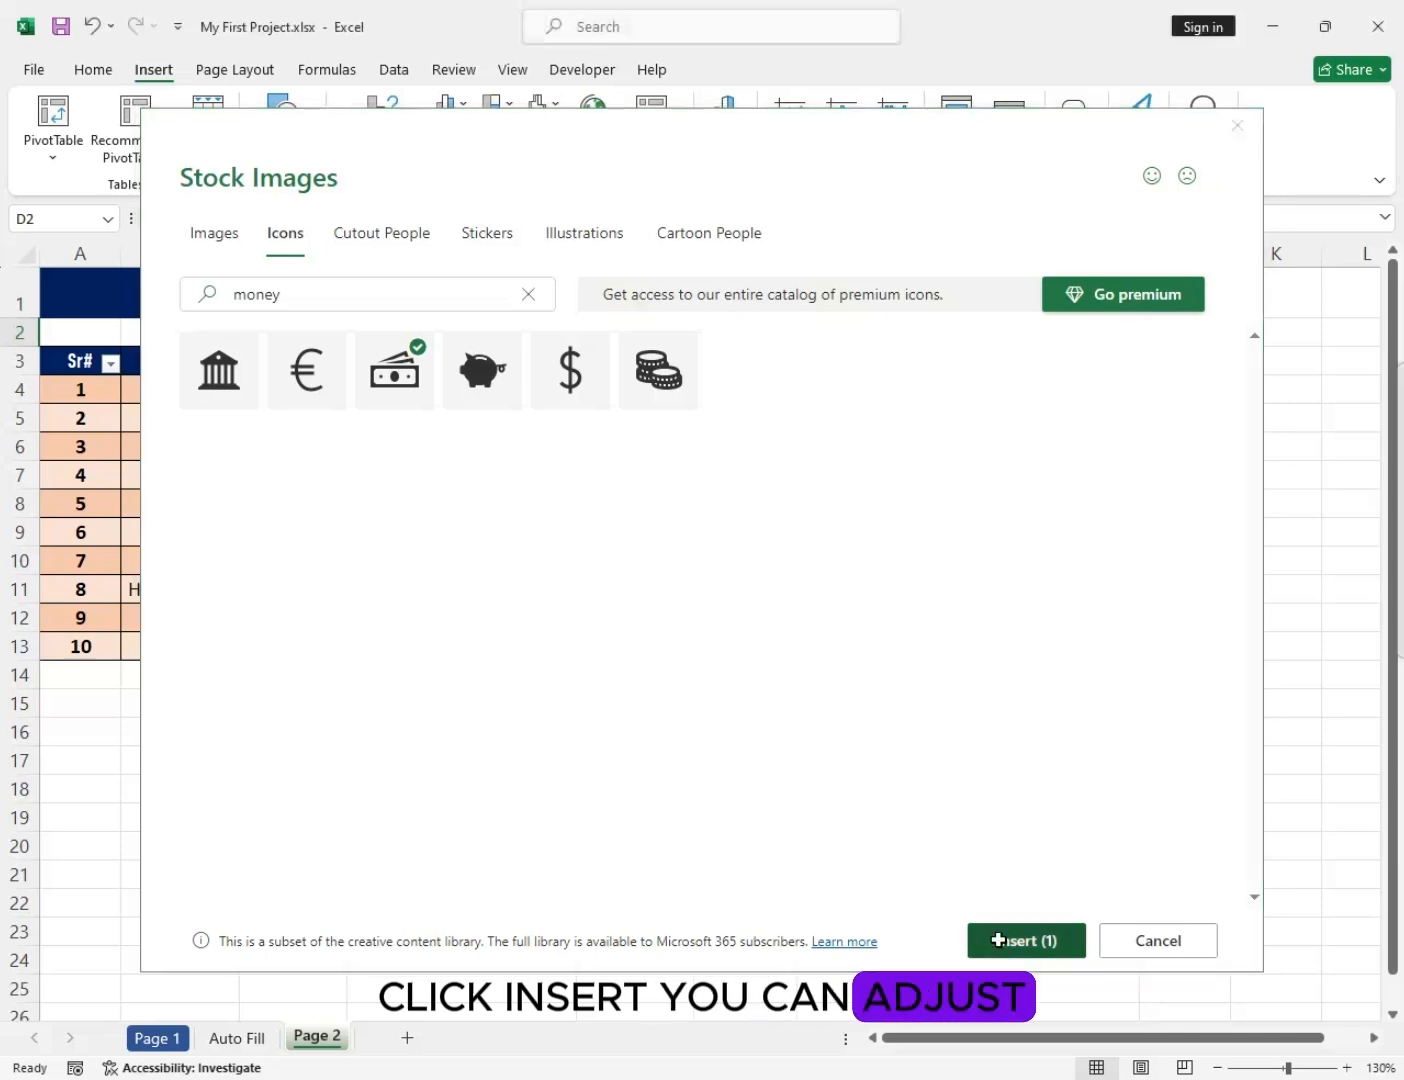
Shrink the banknotes icon to about 1.08 cm, place it just before the Employees Sale Record title, and fill it white.
{"action": "left_click_drag", "start_coordinate": [485, 457], "coordinate": [418, 390]}
{"action": "left_click_drag", "start_coordinate": [391, 341], "coordinate": [366, 291]}
{"action": "left_click_drag", "start_coordinate": [395, 337], "coordinate": [384, 326]}
{"action": "left_click_drag", "start_coordinate": [358, 296], "coordinate": [370, 288]}
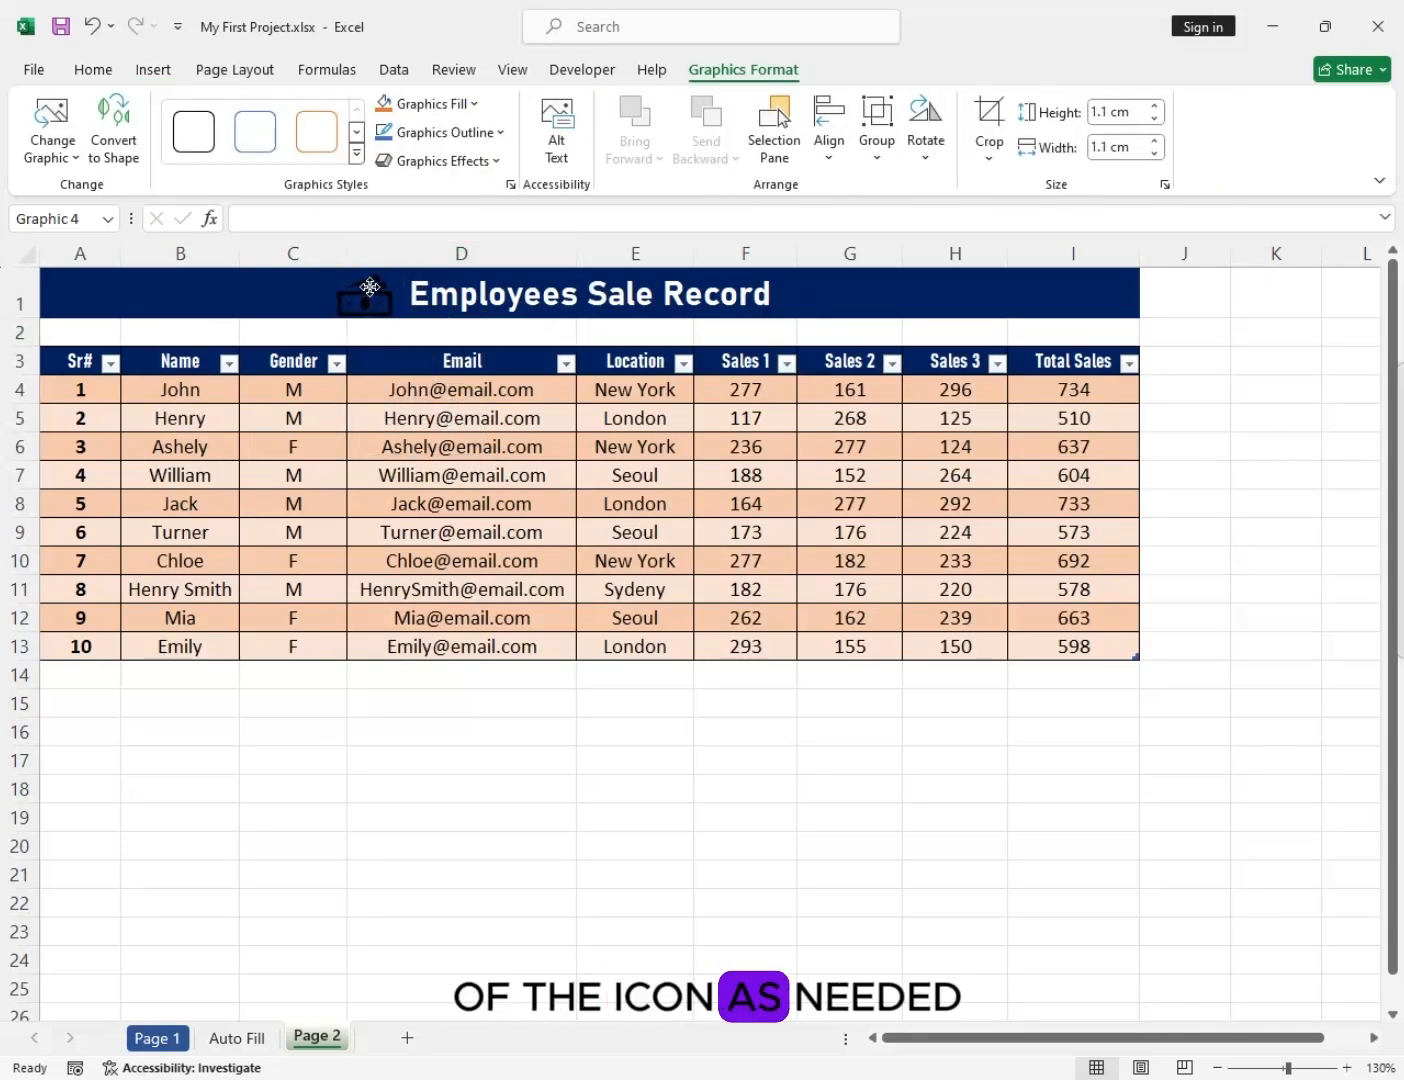
{"action": "left_click", "coordinate": [428, 104]}
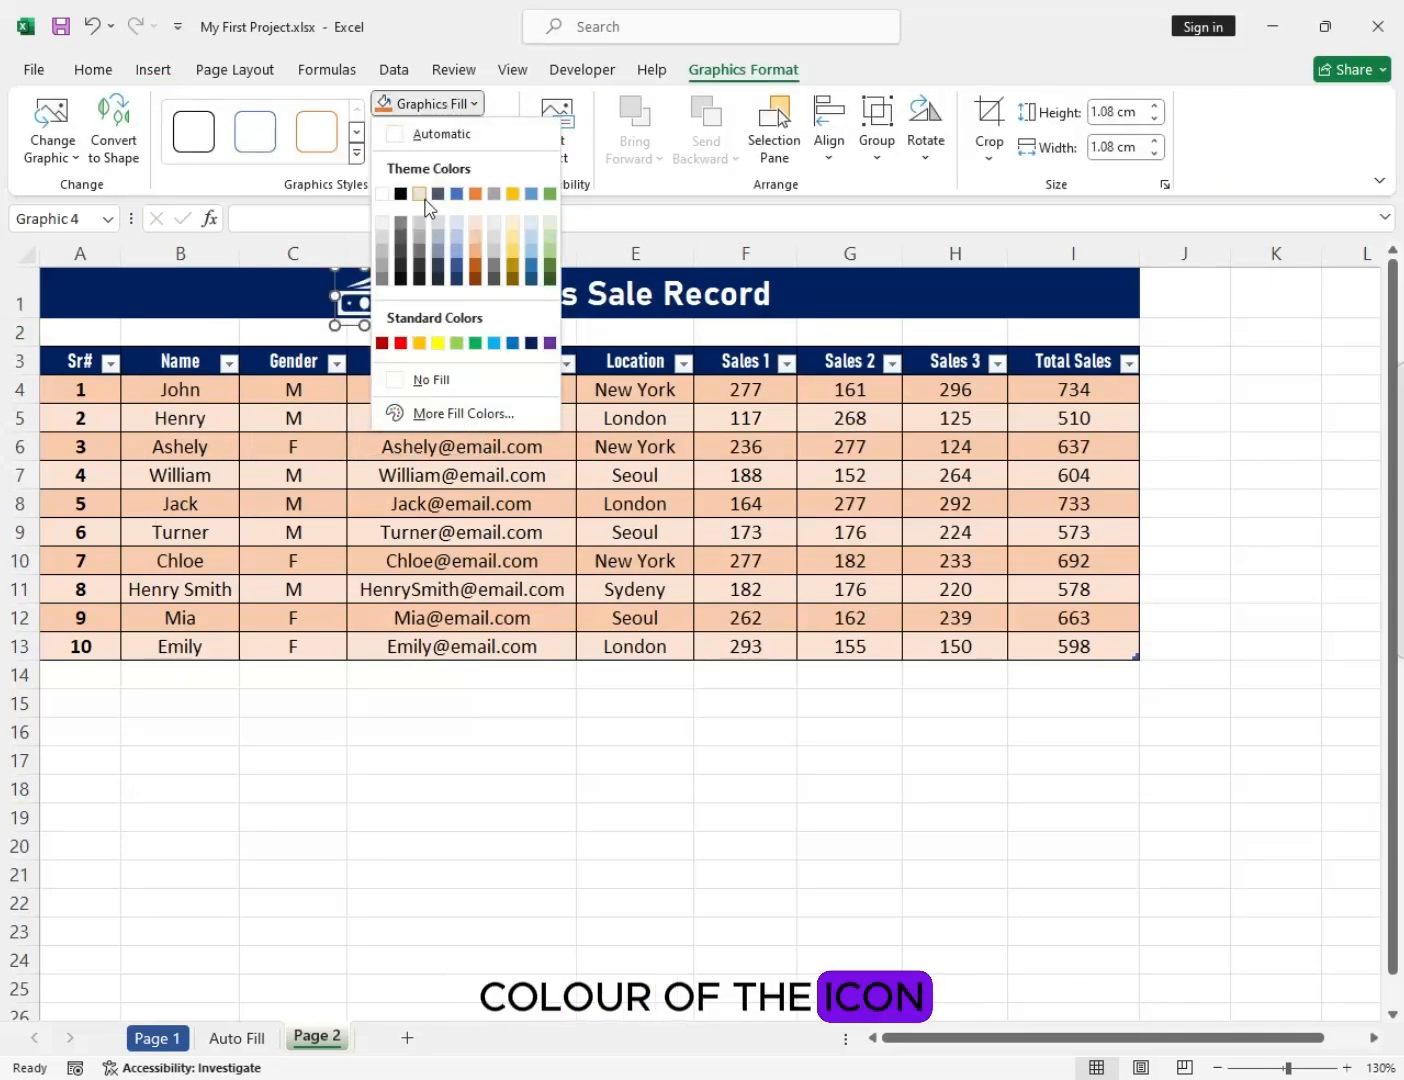
{"action": "left_click", "coordinate": [384, 196]}
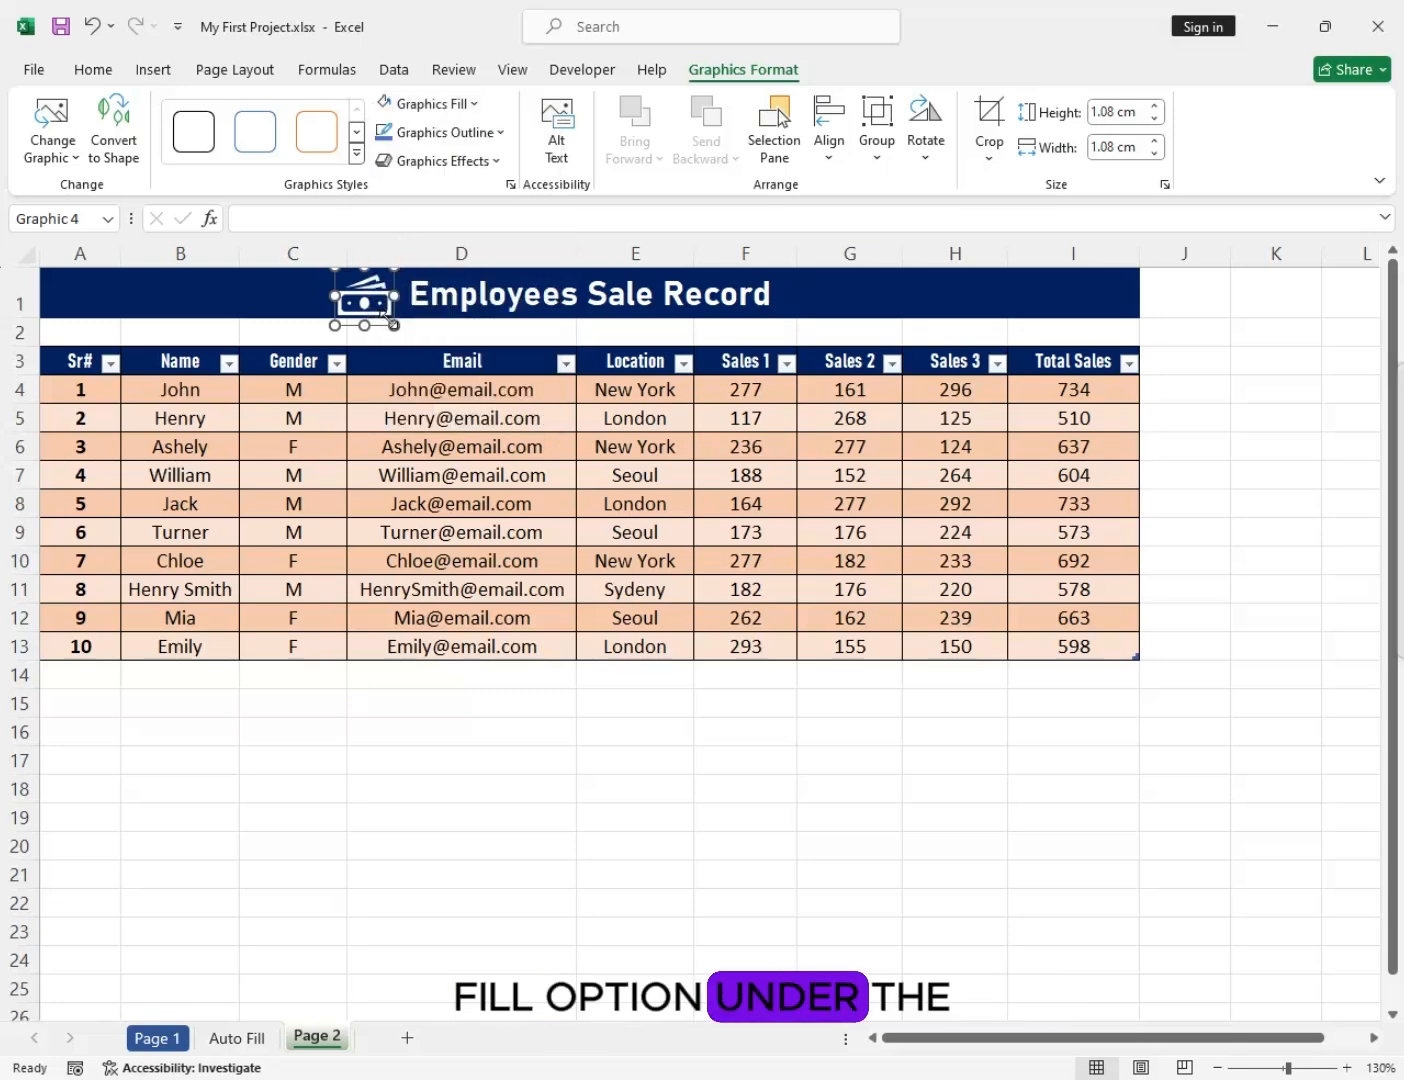
Draw a straight arrow about 2.54 cm long from column K pointing at the Total Sales value in row 4.
{"action": "left_click", "coordinate": [152, 69]}
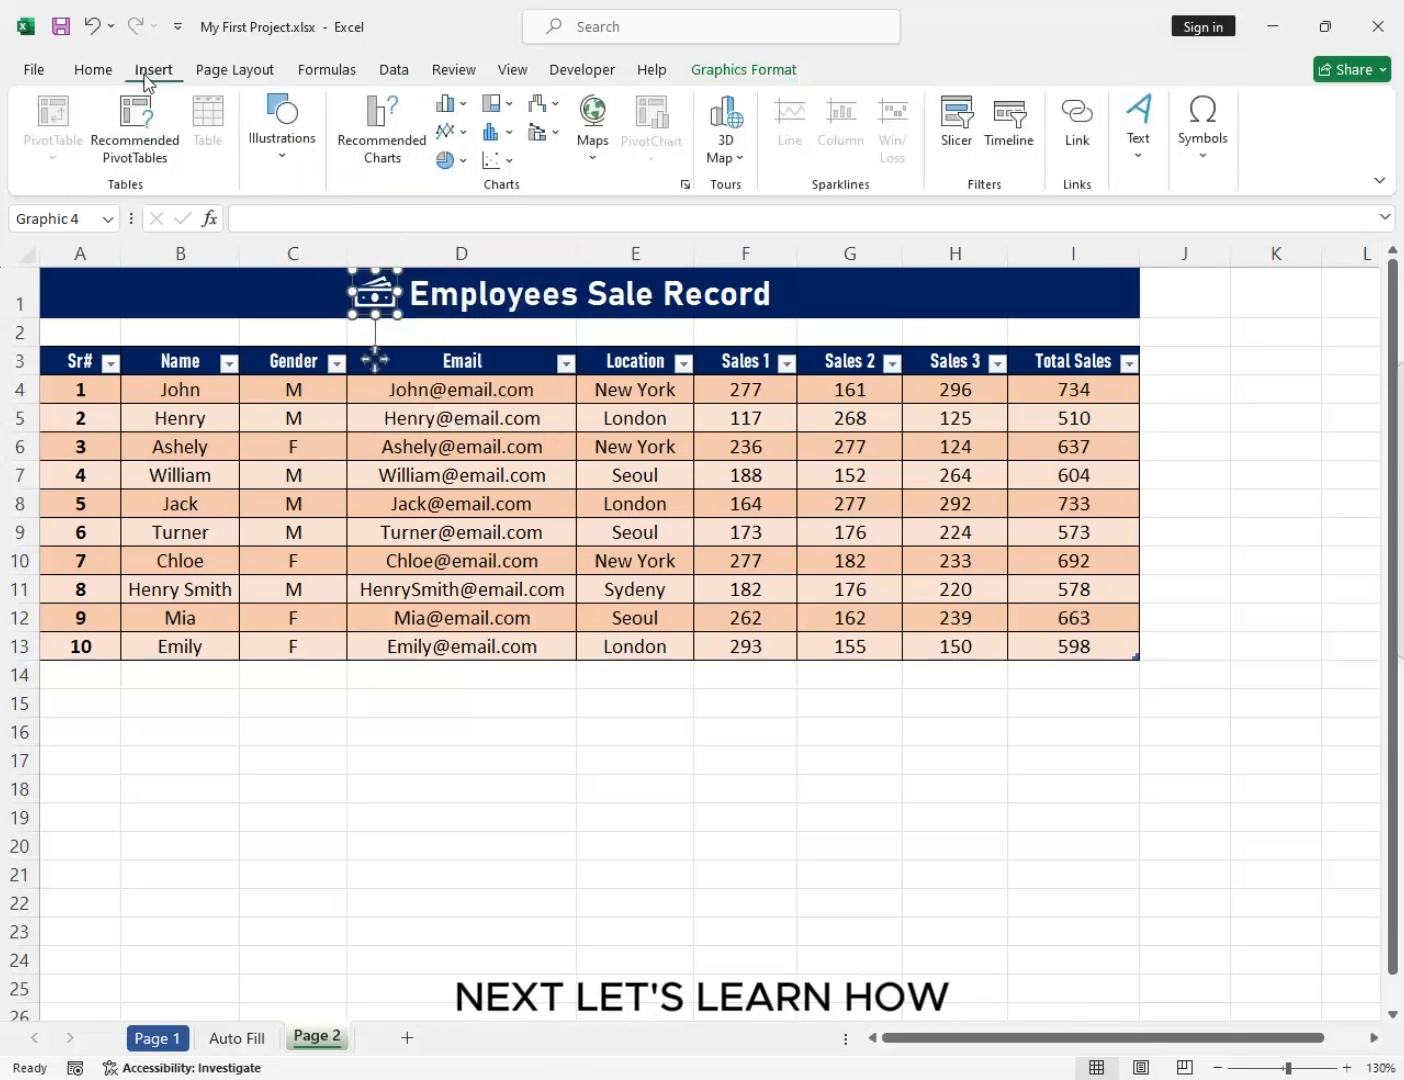
{"action": "left_click", "coordinate": [283, 150]}
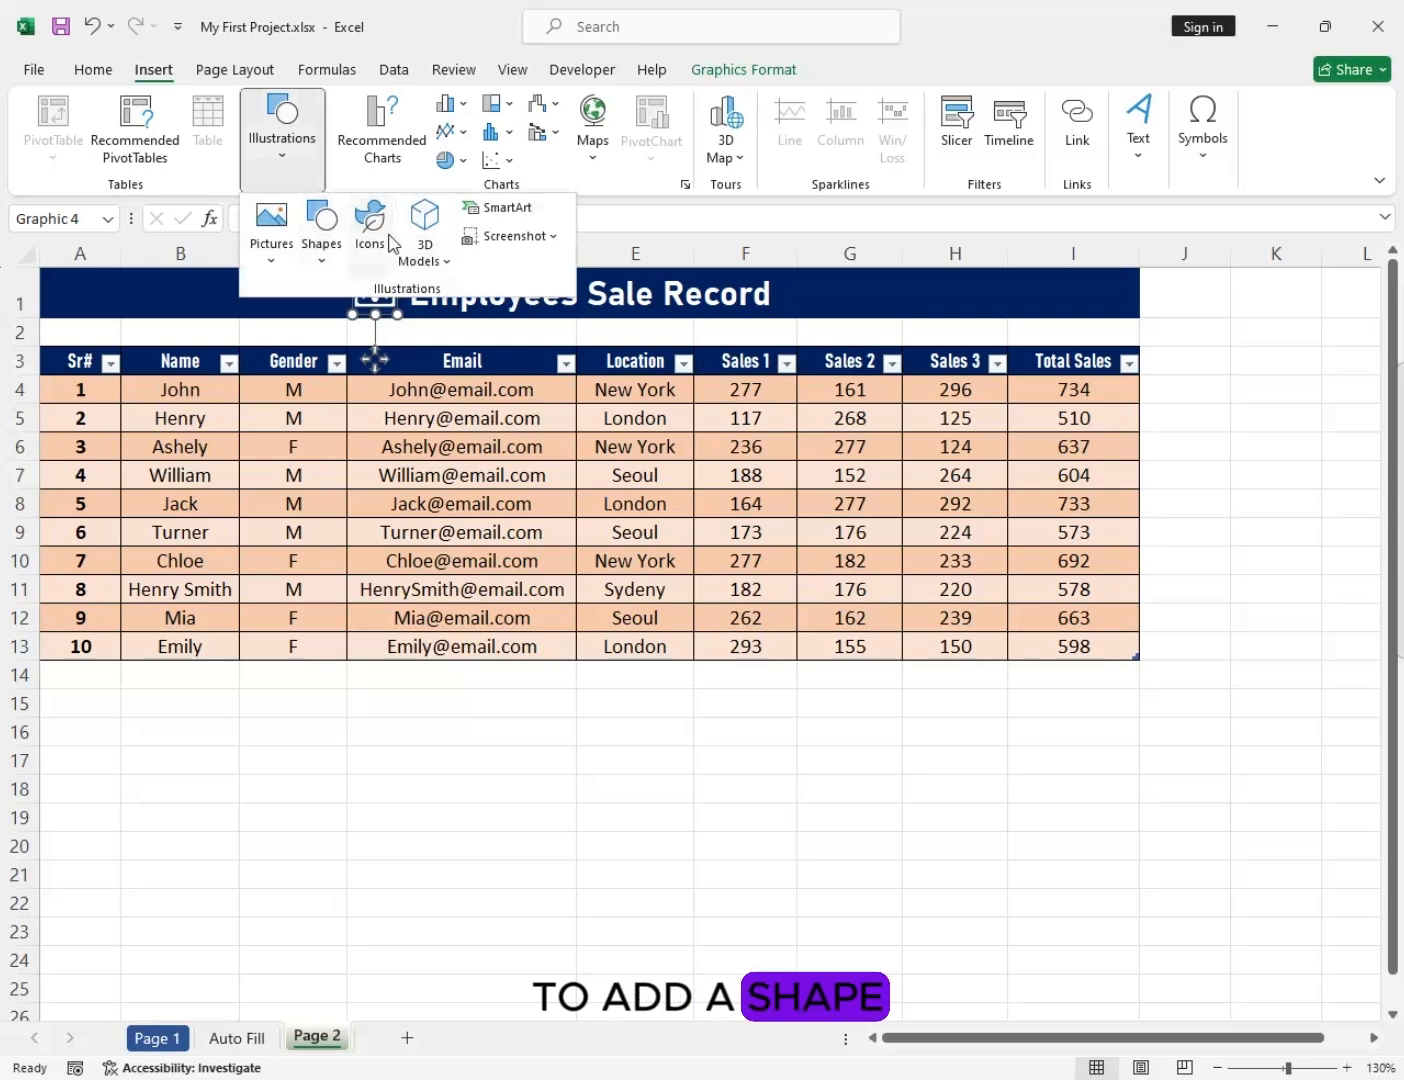
{"action": "left_click", "coordinate": [322, 255]}
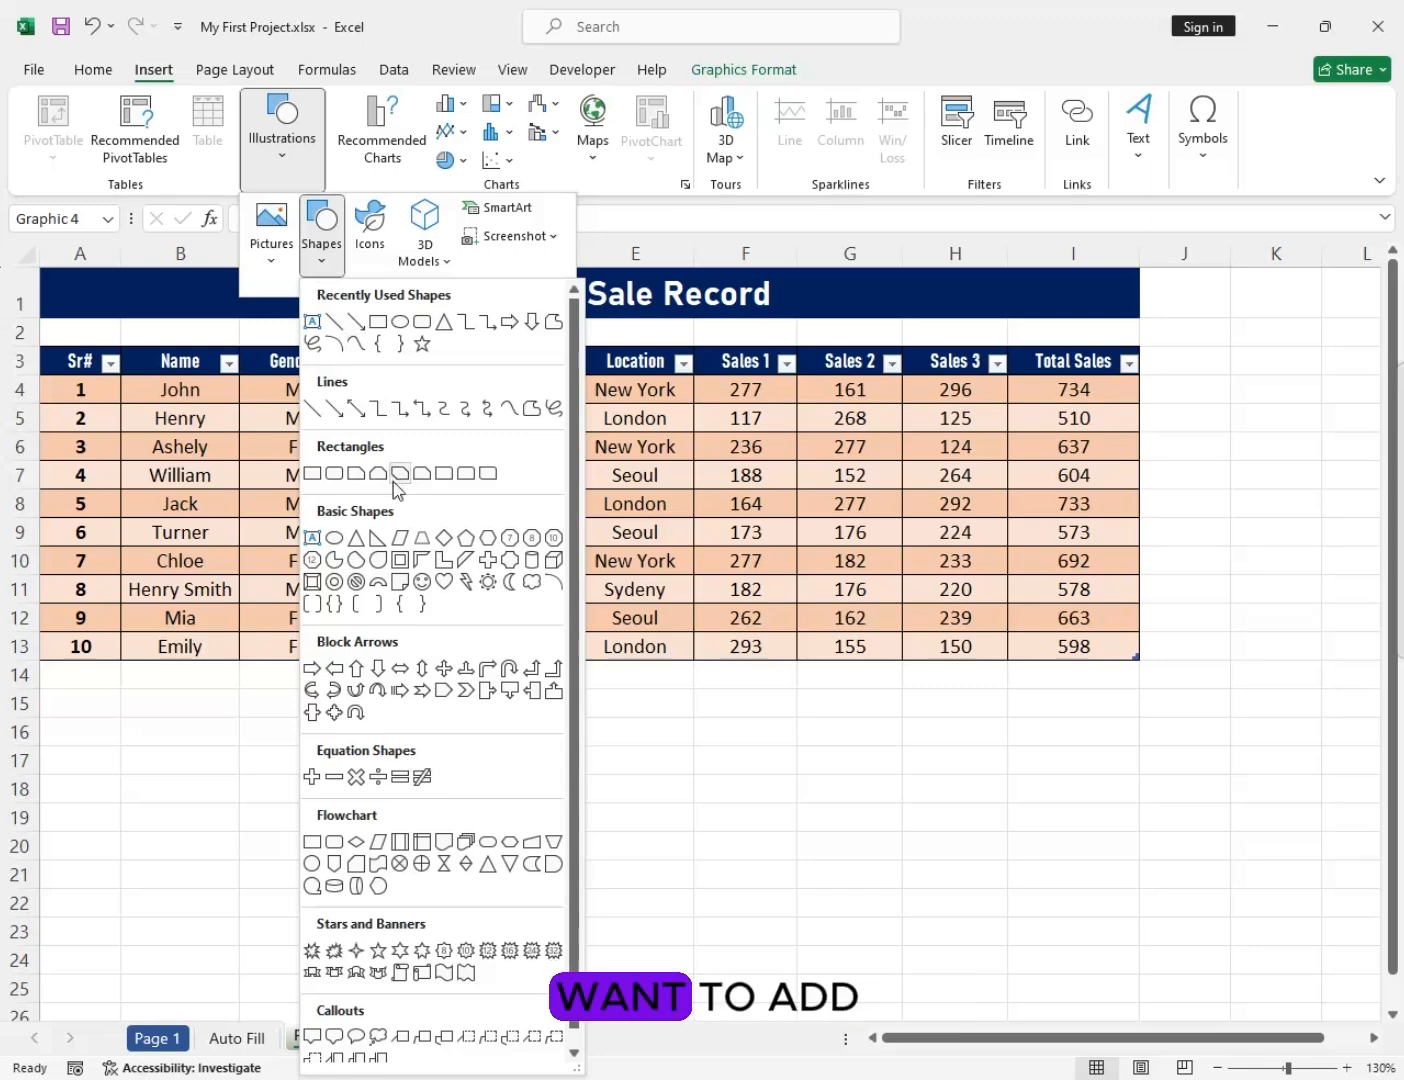
{"action": "left_click", "coordinate": [340, 411]}
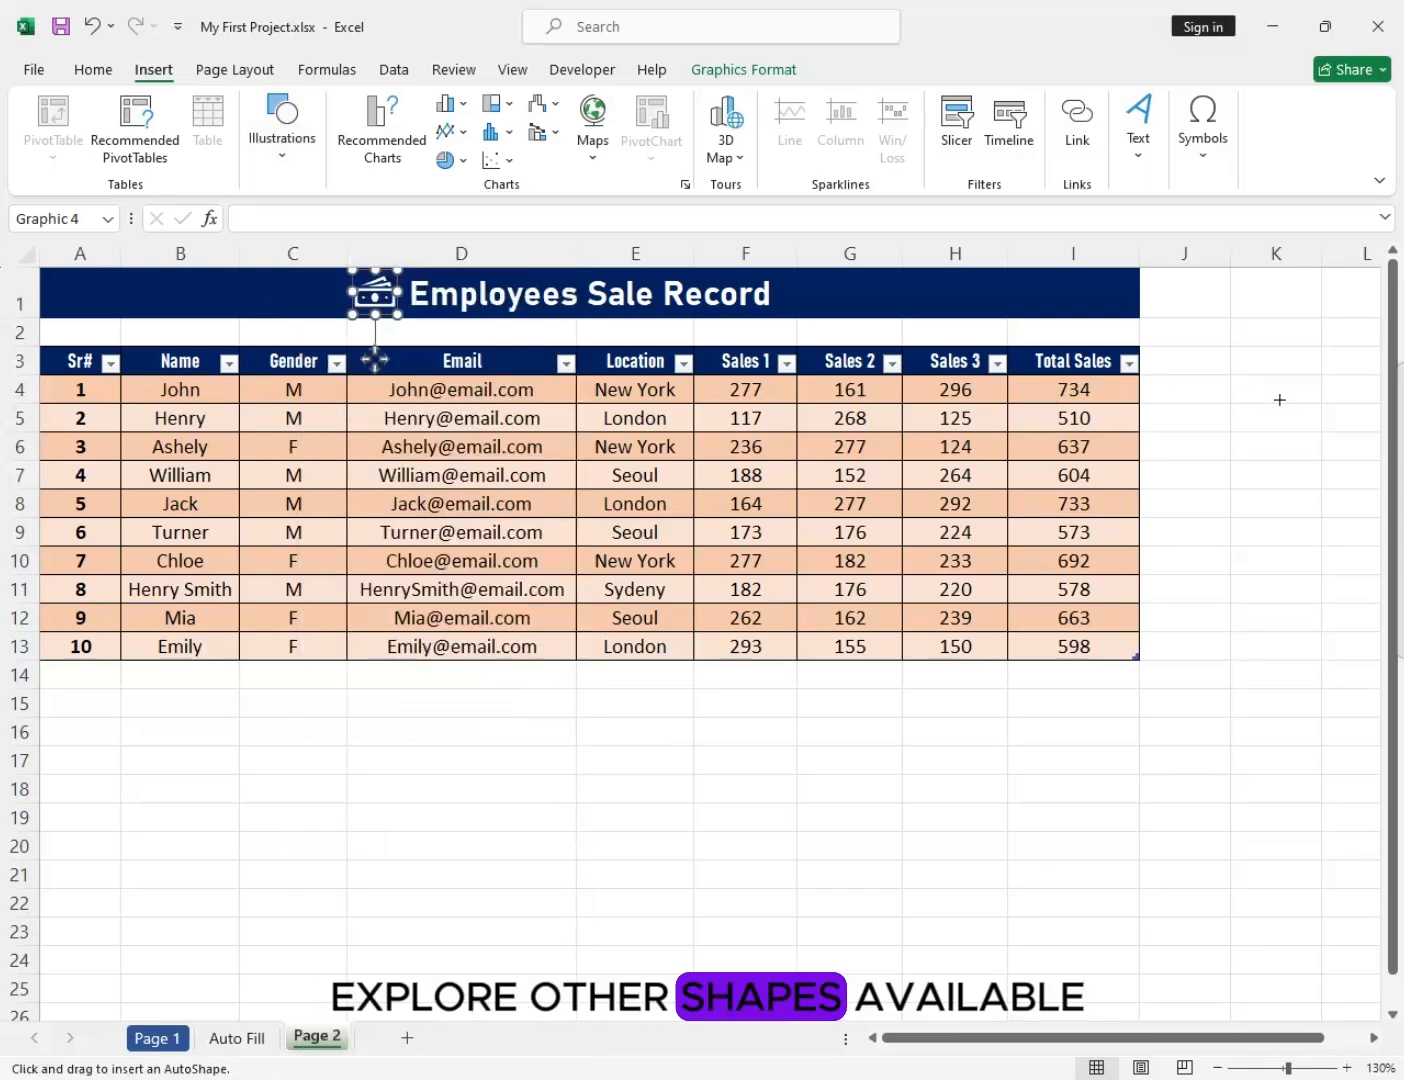
{"action": "left_click_drag", "start_coordinate": [1279, 398], "coordinate": [1143, 395]}
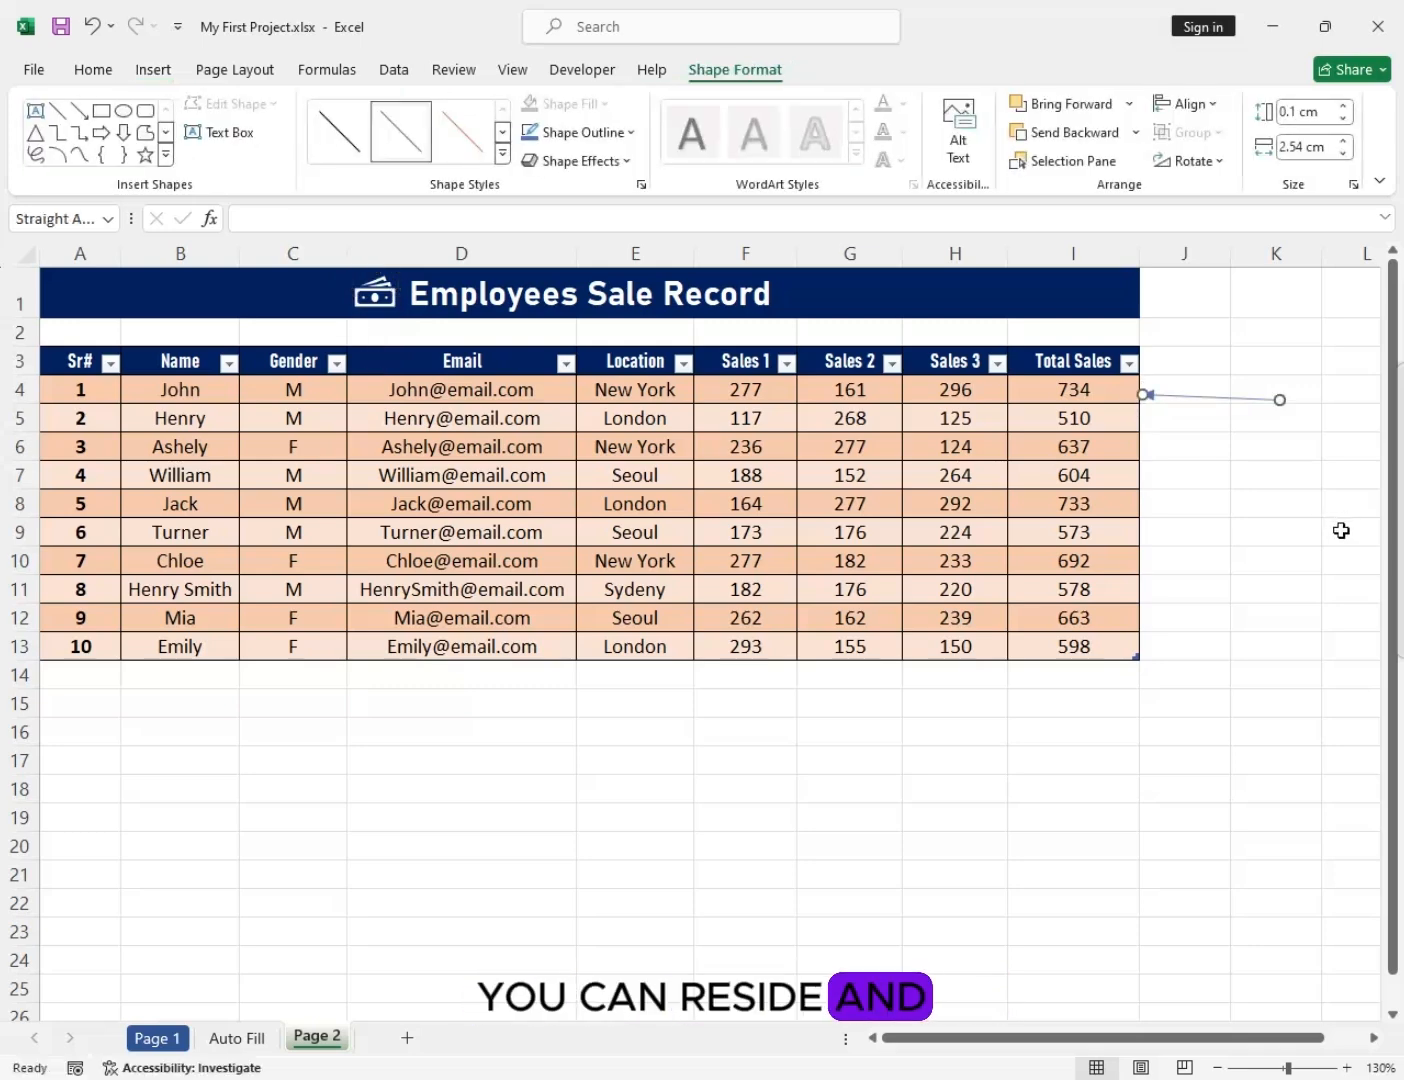
Raise the arrow's tail end slightly and apply the orange line style to the arrow.
{"action": "left_click_drag", "start_coordinate": [1275, 396], "coordinate": [1281, 390]}
{"action": "left_click", "coordinate": [1240, 469]}
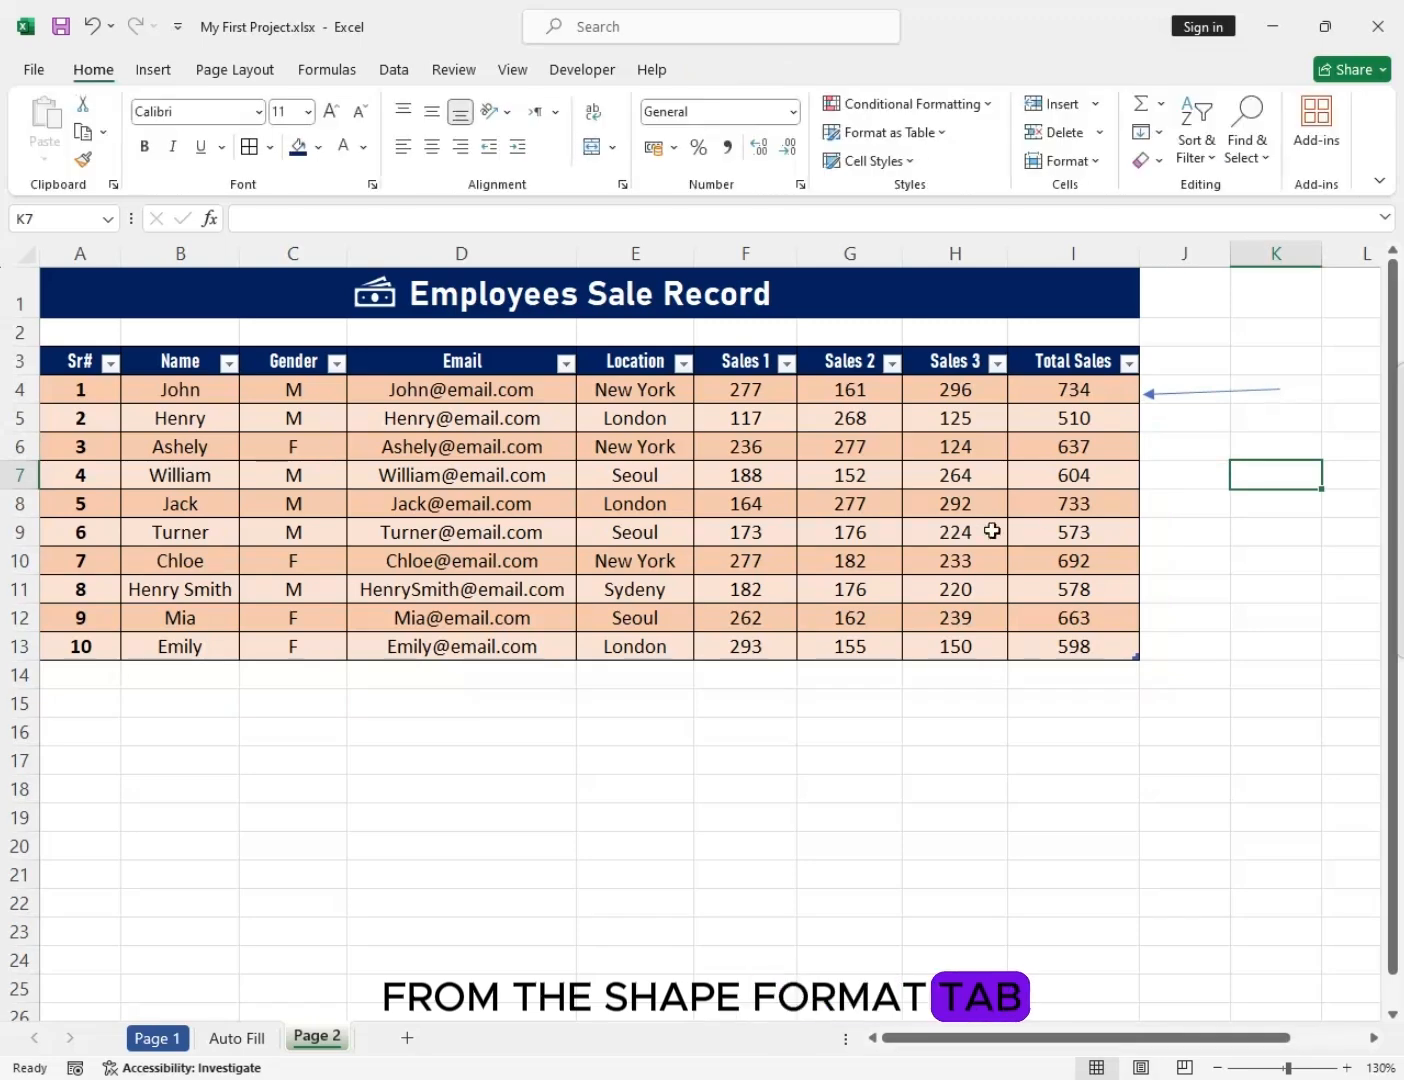
{"action": "left_click", "coordinate": [1200, 391]}
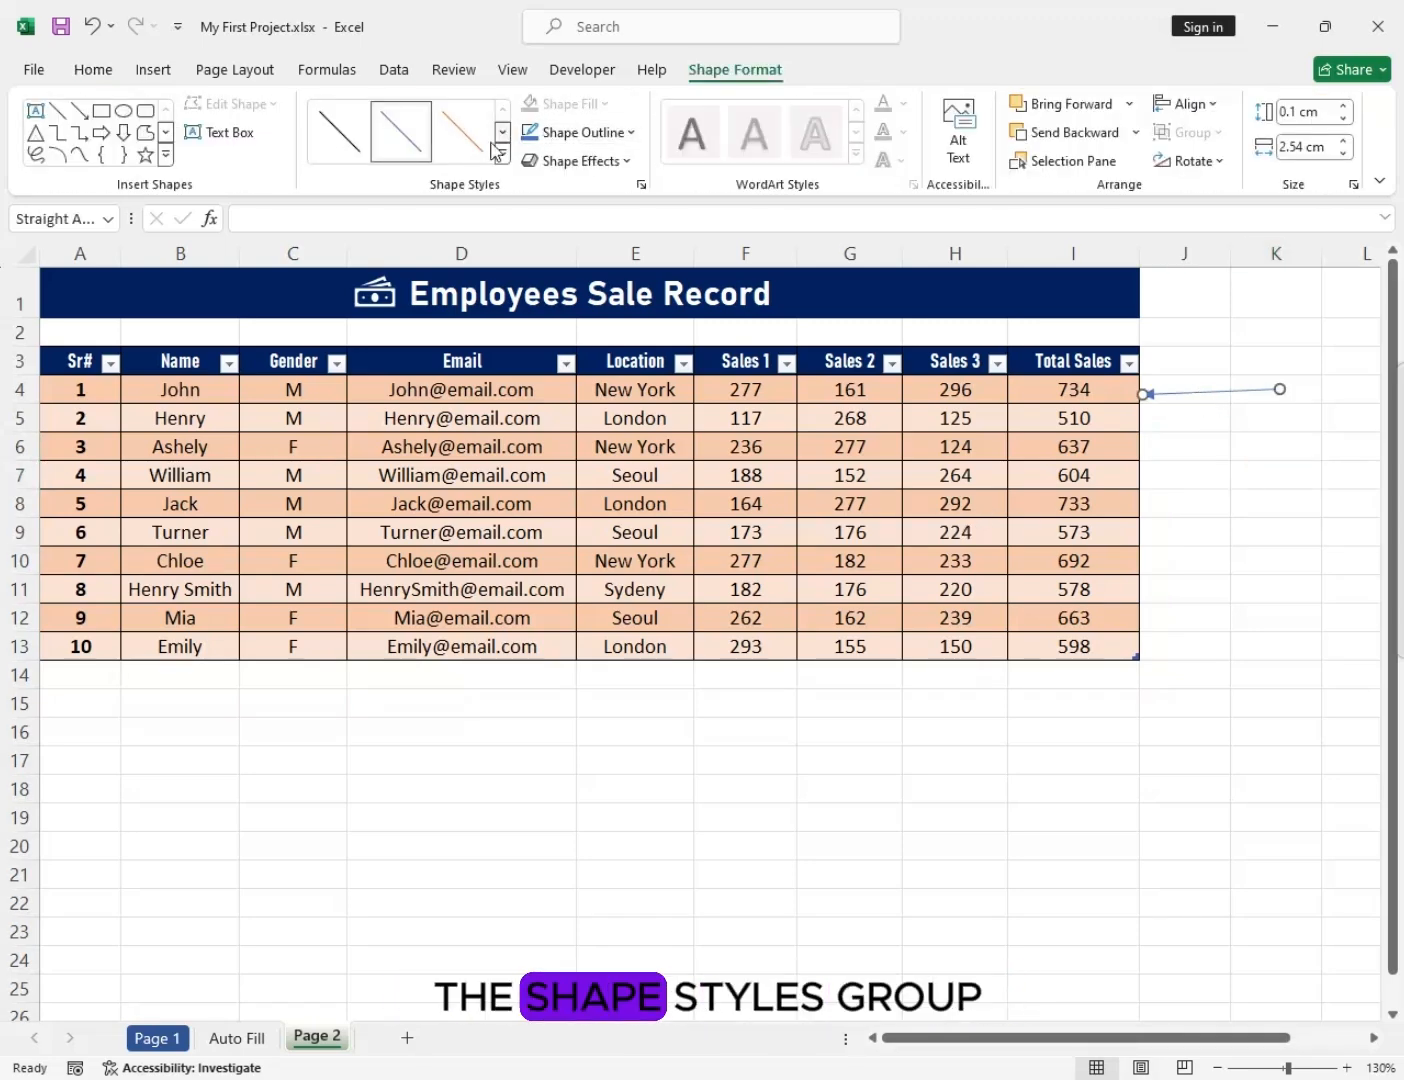
{"action": "left_click", "coordinate": [1257, 451]}
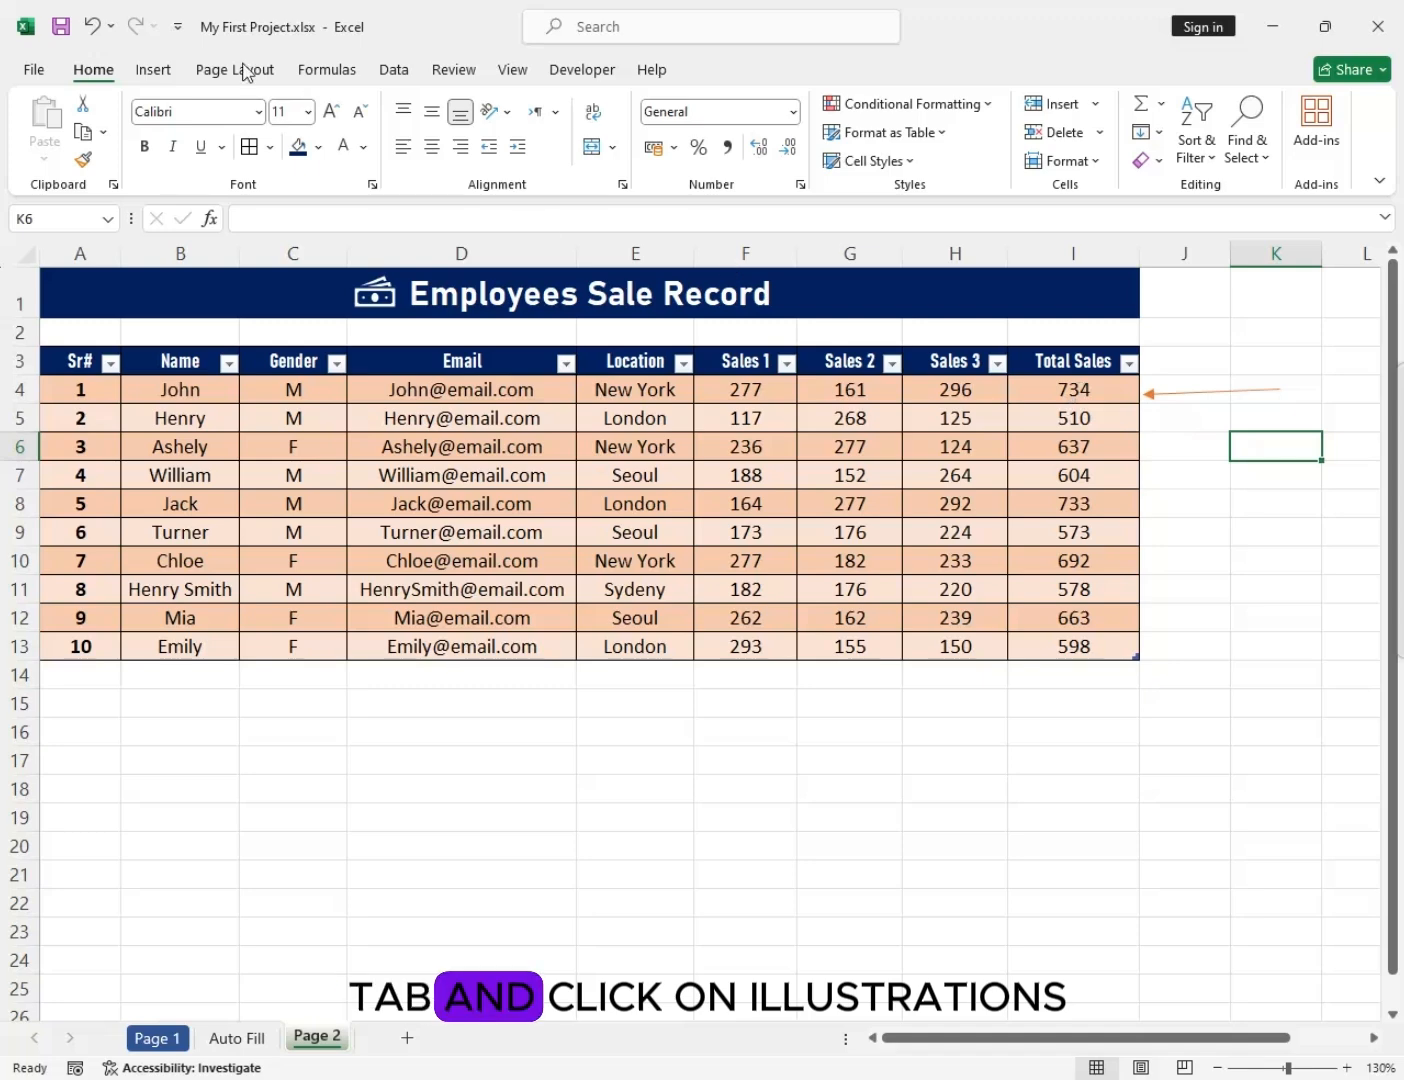
Insert the stock image of two people working at a whiteboard.
{"action": "left_click", "coordinate": [168, 73]}
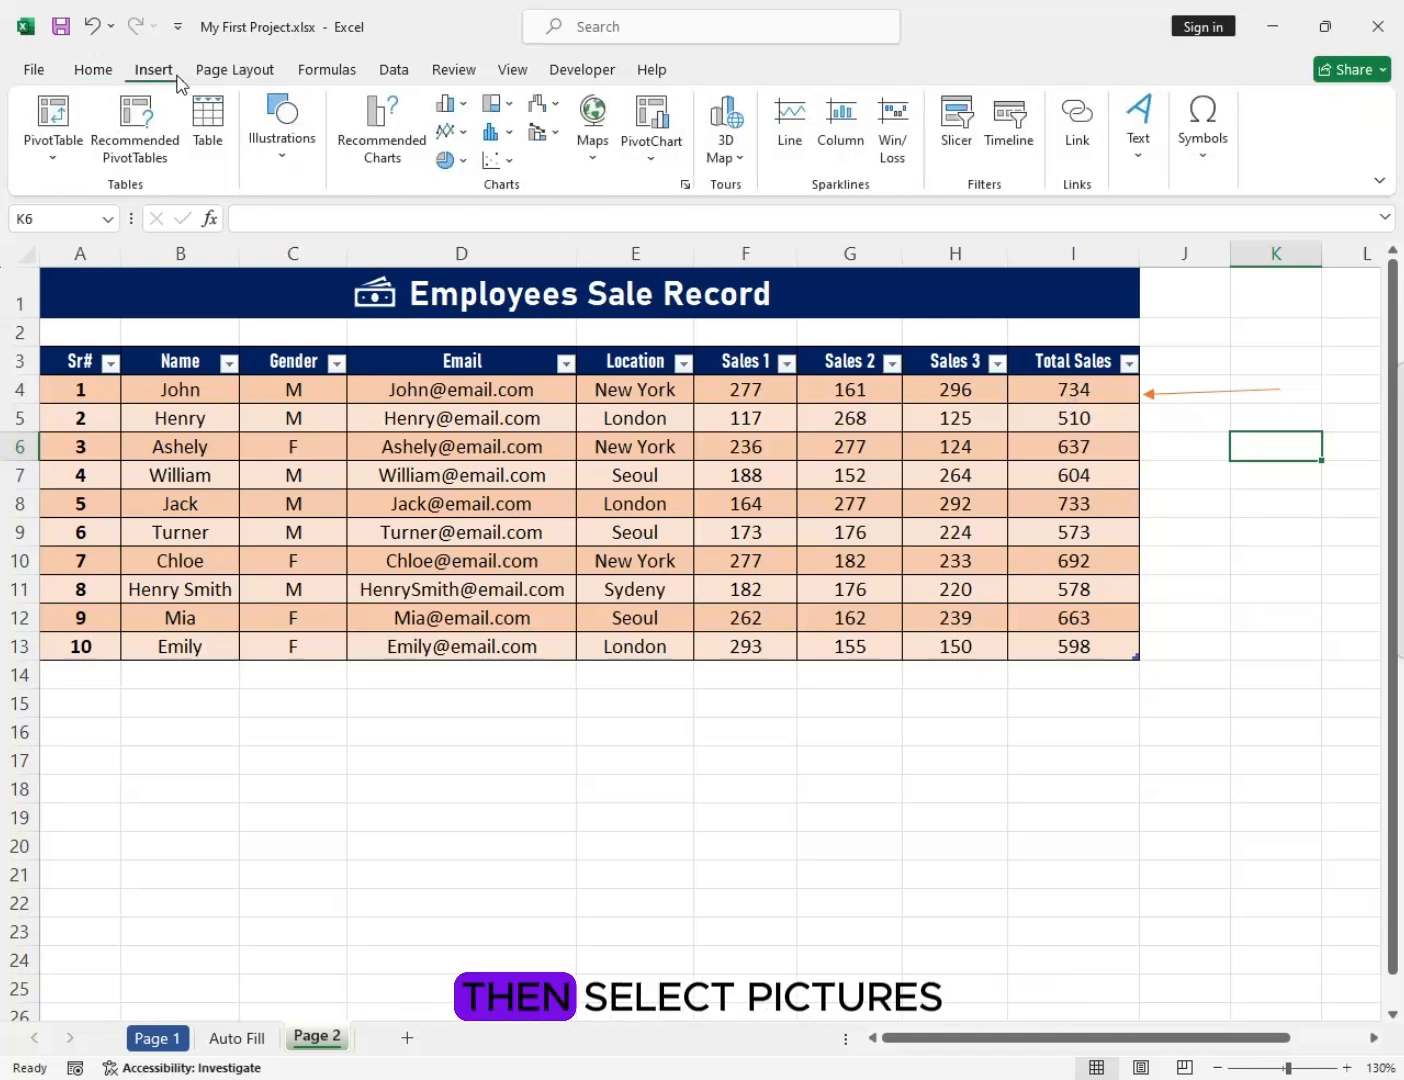
{"action": "left_click", "coordinate": [280, 177]}
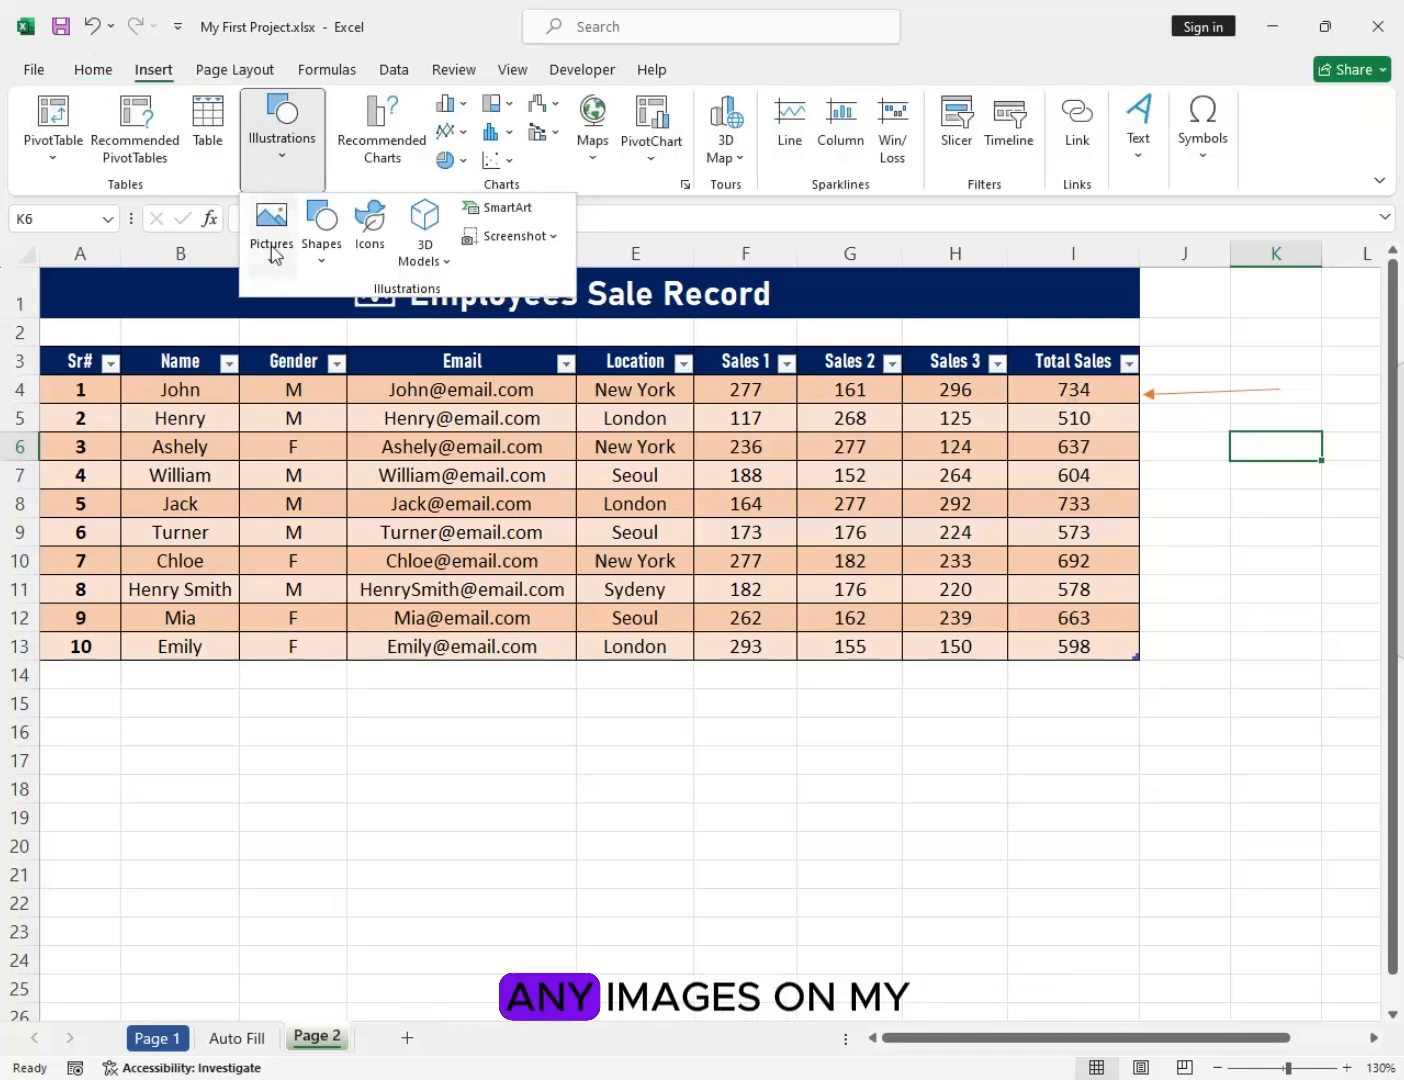
{"action": "left_click", "coordinate": [268, 271]}
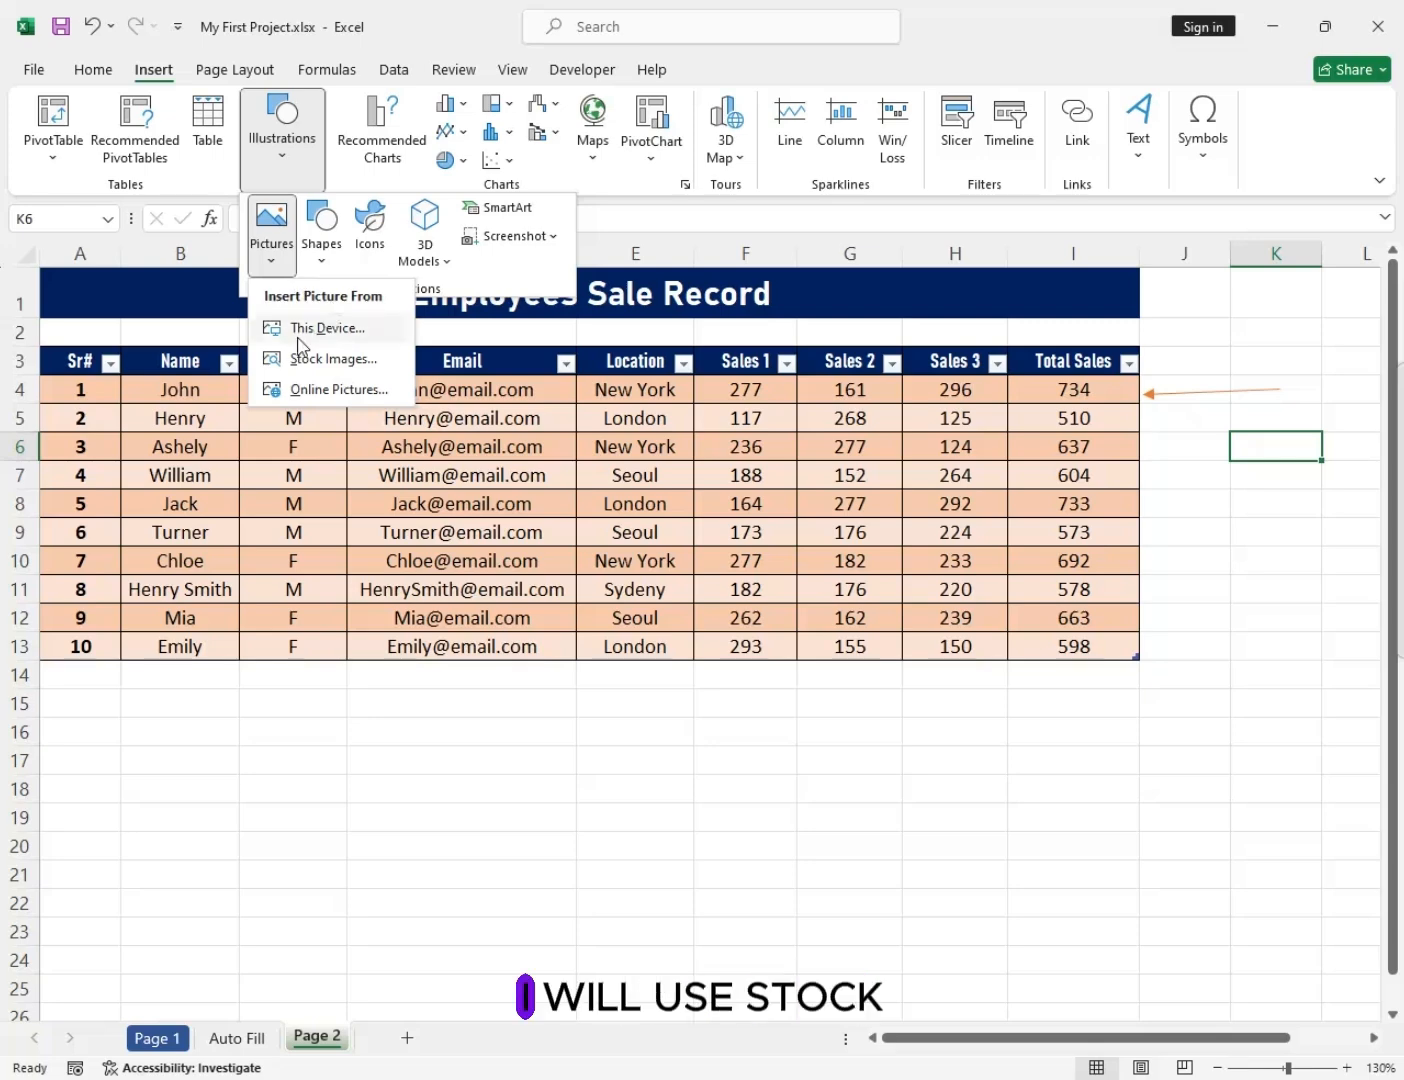
{"action": "left_click", "coordinate": [322, 362]}
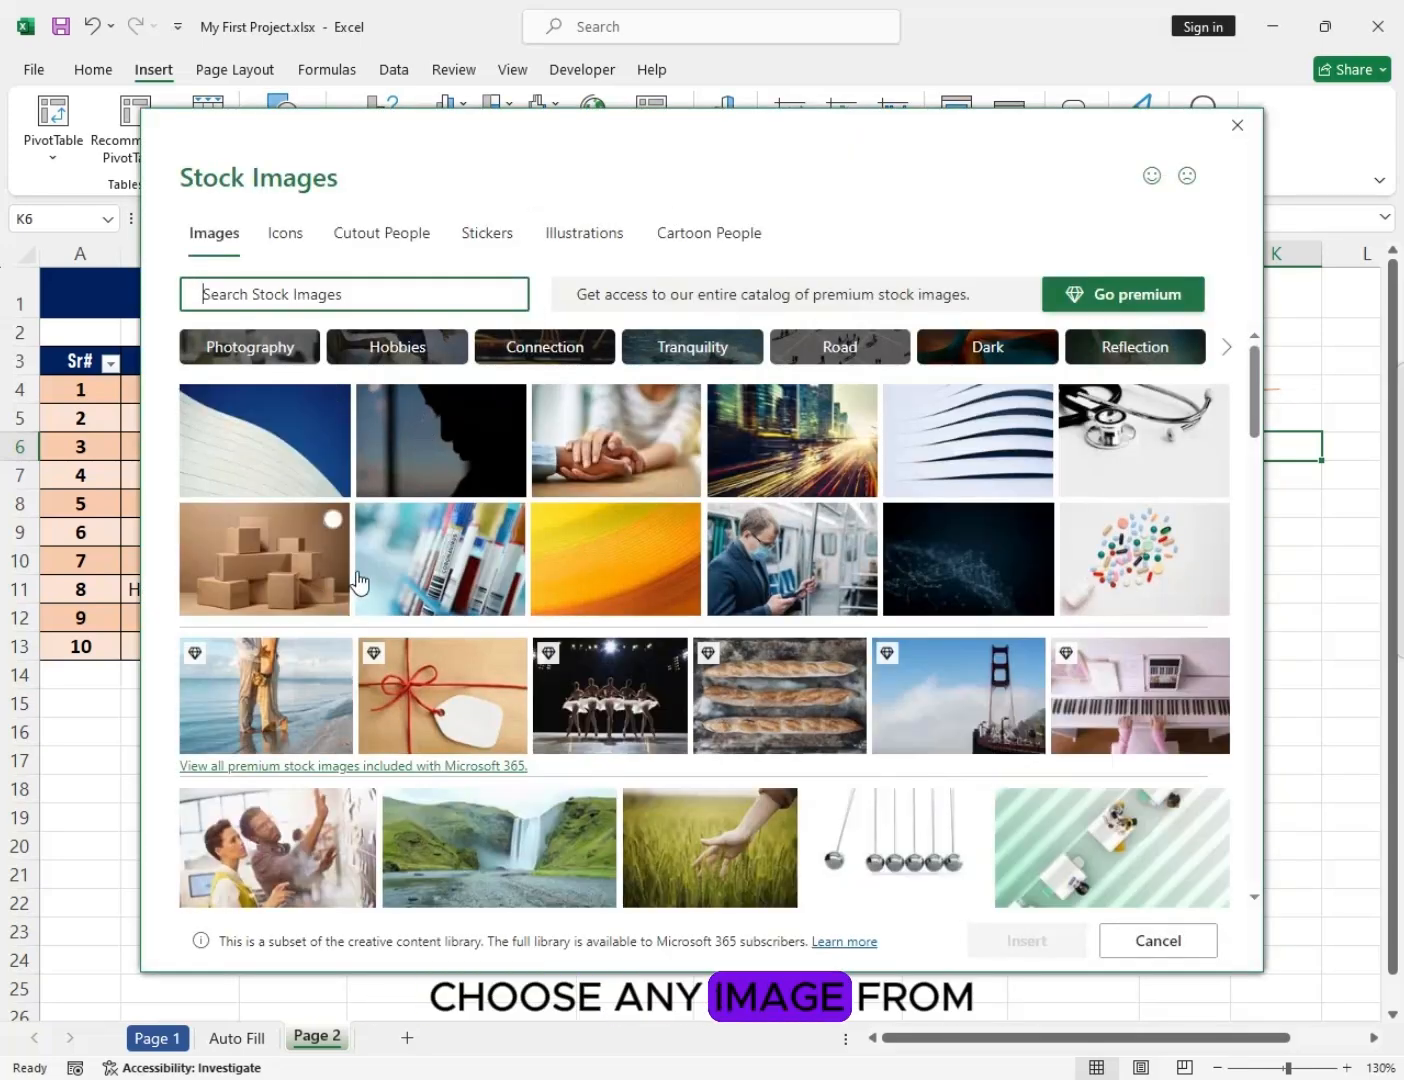
{"action": "scroll", "coordinate": [745, 590], "scroll_direction": "down", "scroll_amount": 1}
{"action": "left_click", "coordinate": [235, 776]}
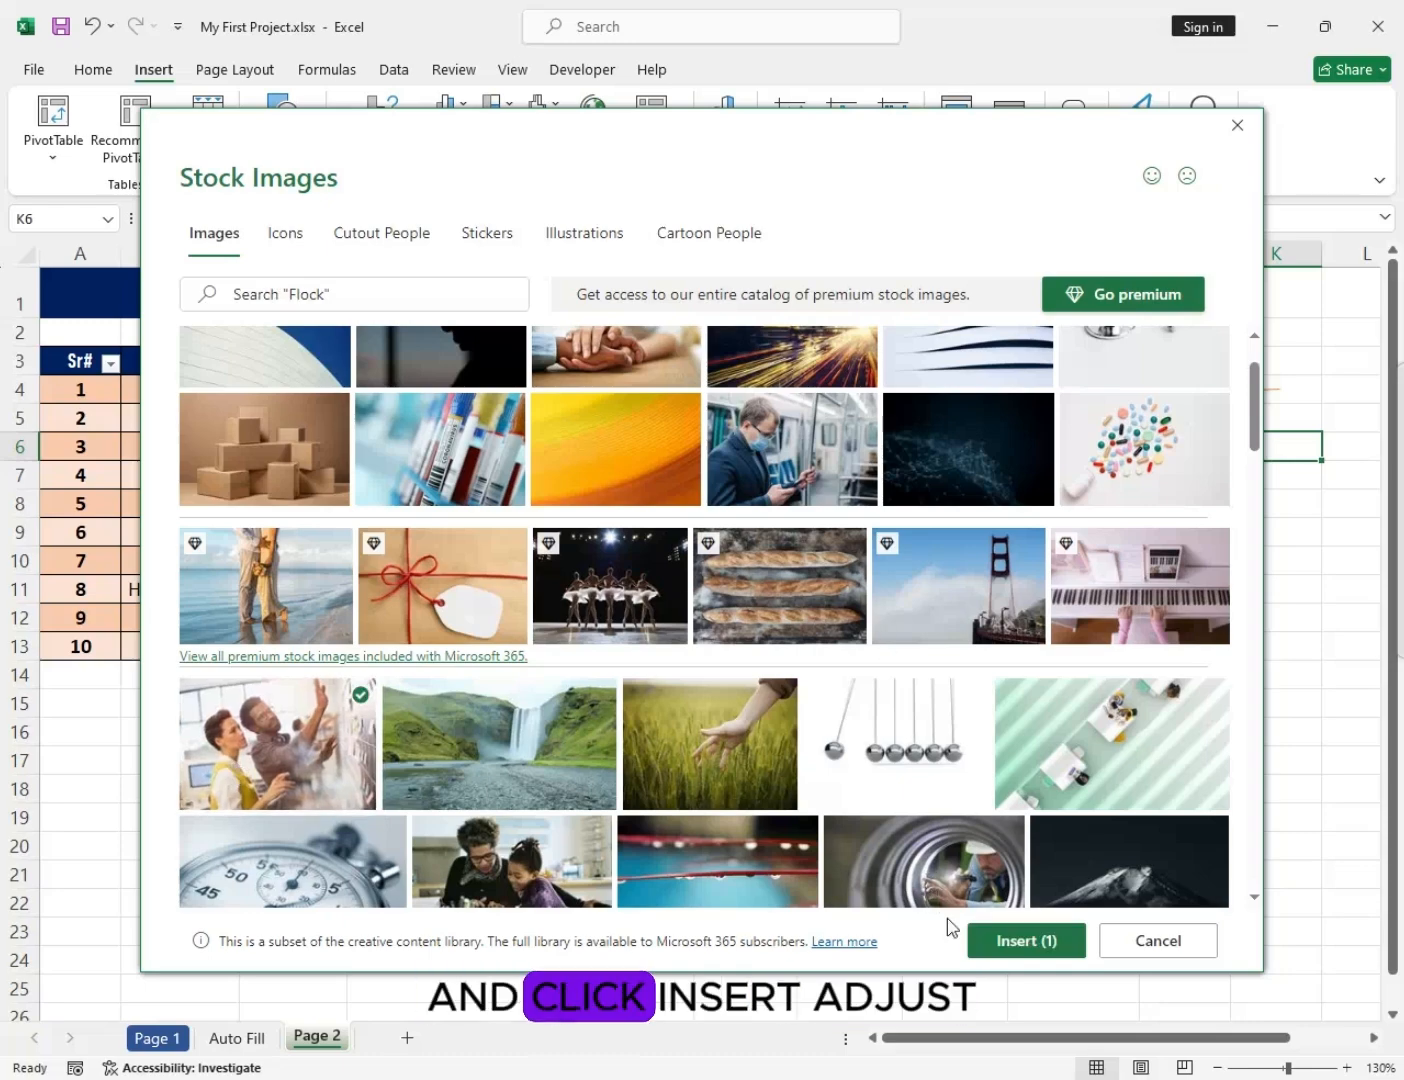
{"action": "left_click", "coordinate": [975, 938]}
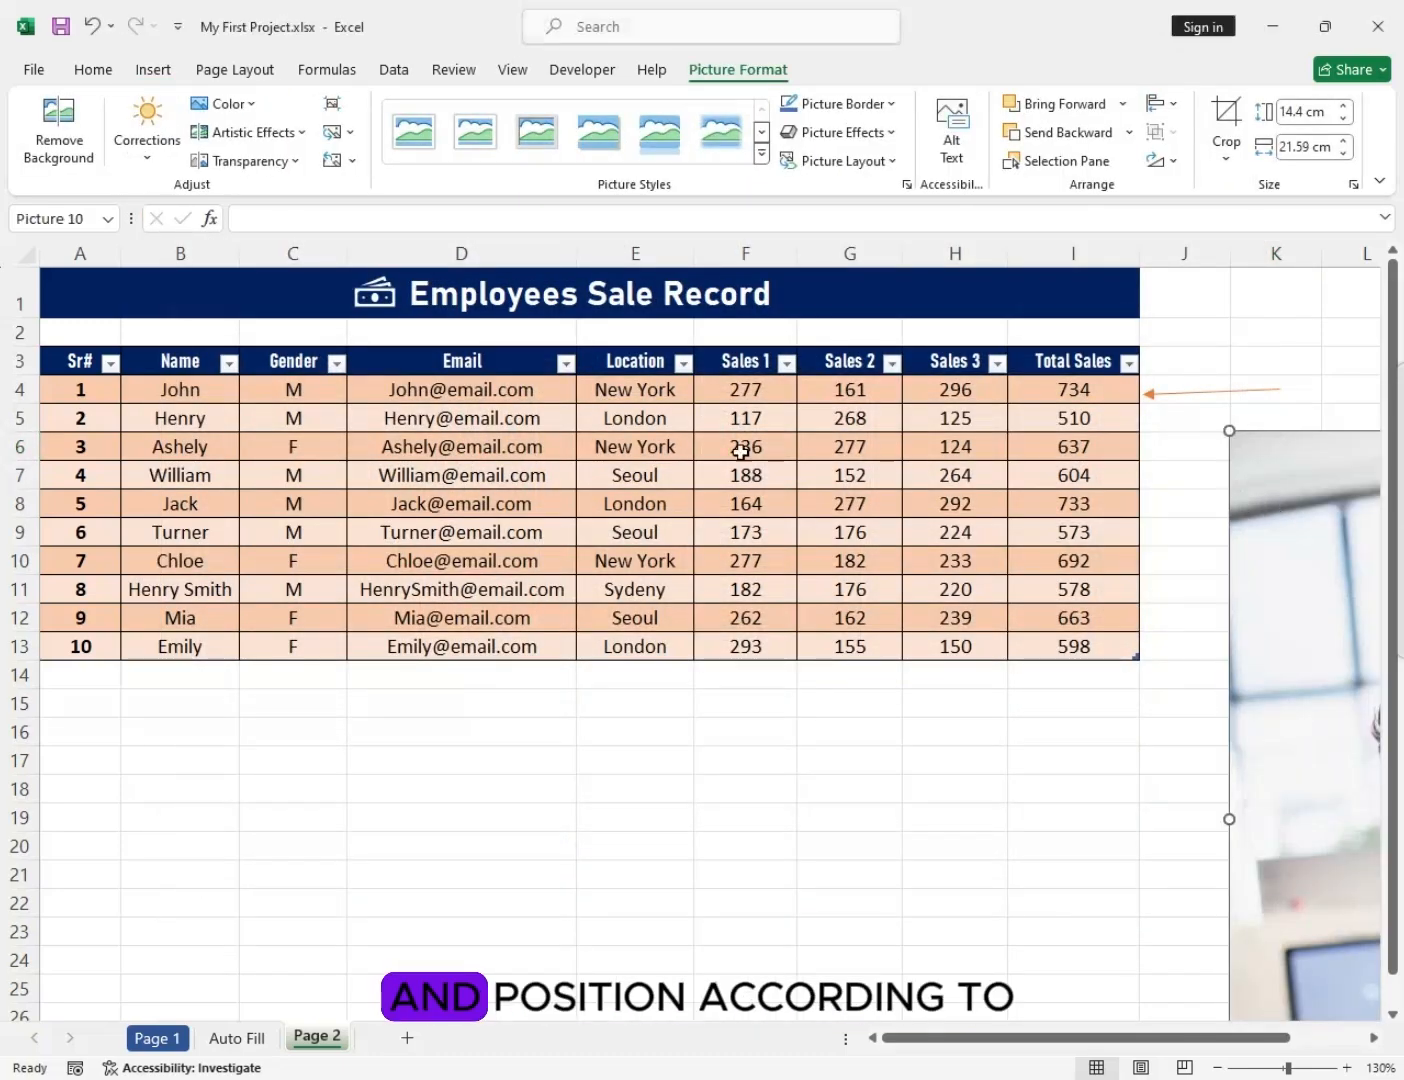
Shrink the whiteboard photo to about 1.55 by 2.32 cm and place it over columns J and K beside the title.
{"action": "left_click_drag", "start_coordinate": [1229, 430], "coordinate": [1342, 520]}
{"action": "left_click_drag", "start_coordinate": [1352, 908], "coordinate": [320, 741]}
{"action": "left_click_drag", "start_coordinate": [310, 341], "coordinate": [1218, 425]}
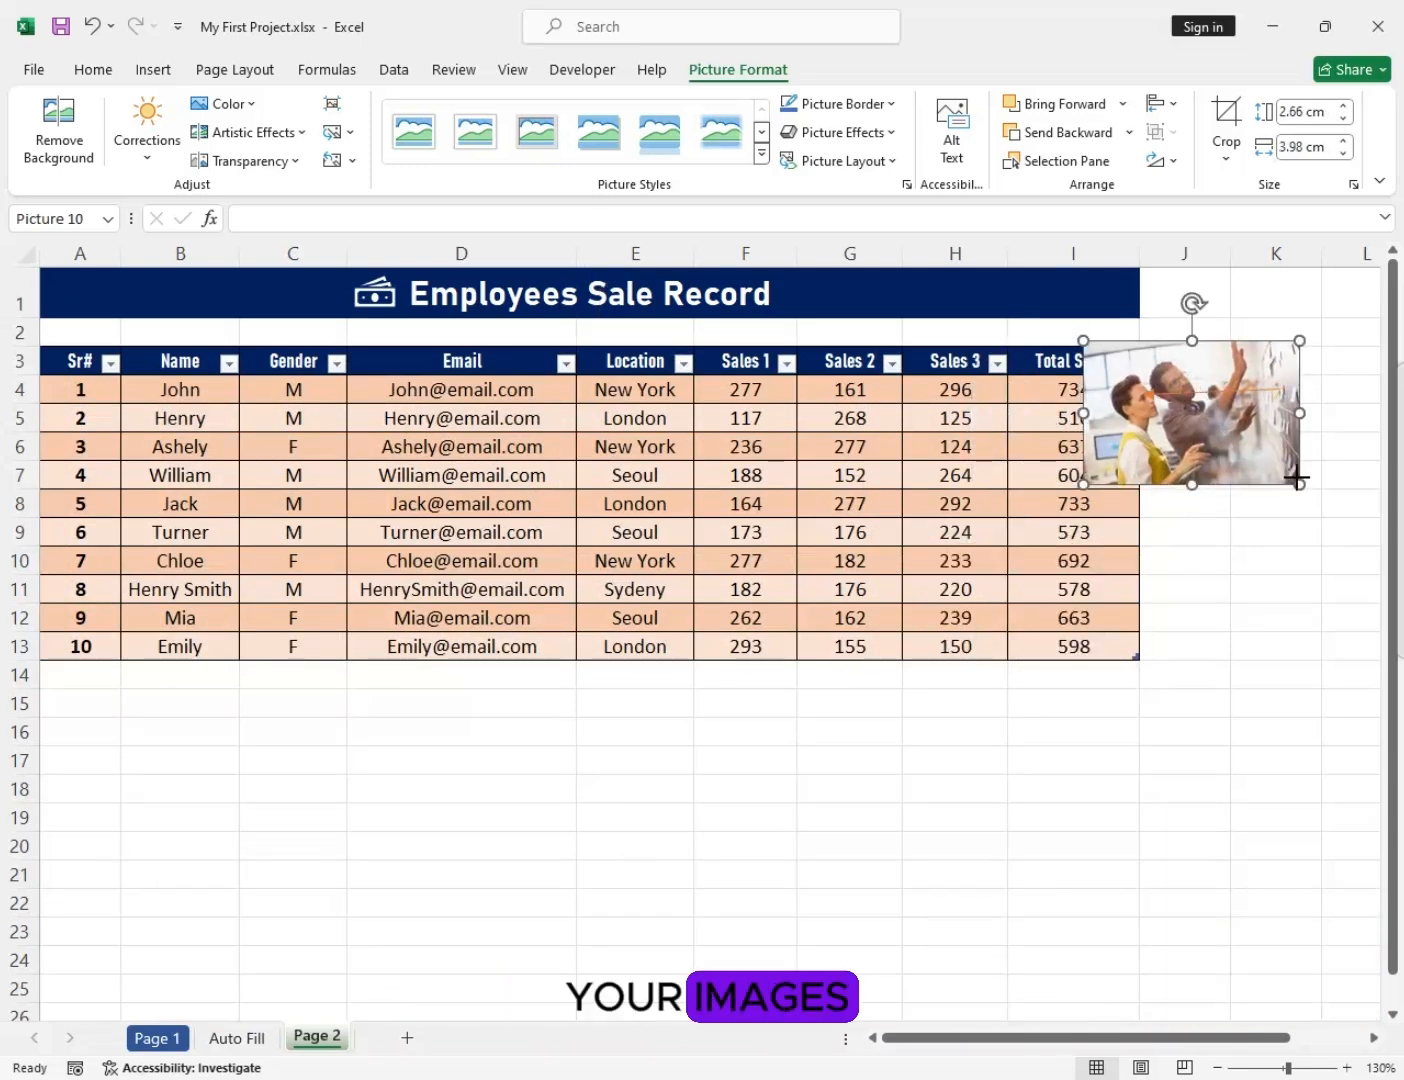
{"action": "left_click_drag", "start_coordinate": [1296, 480], "coordinate": [1229, 353]}
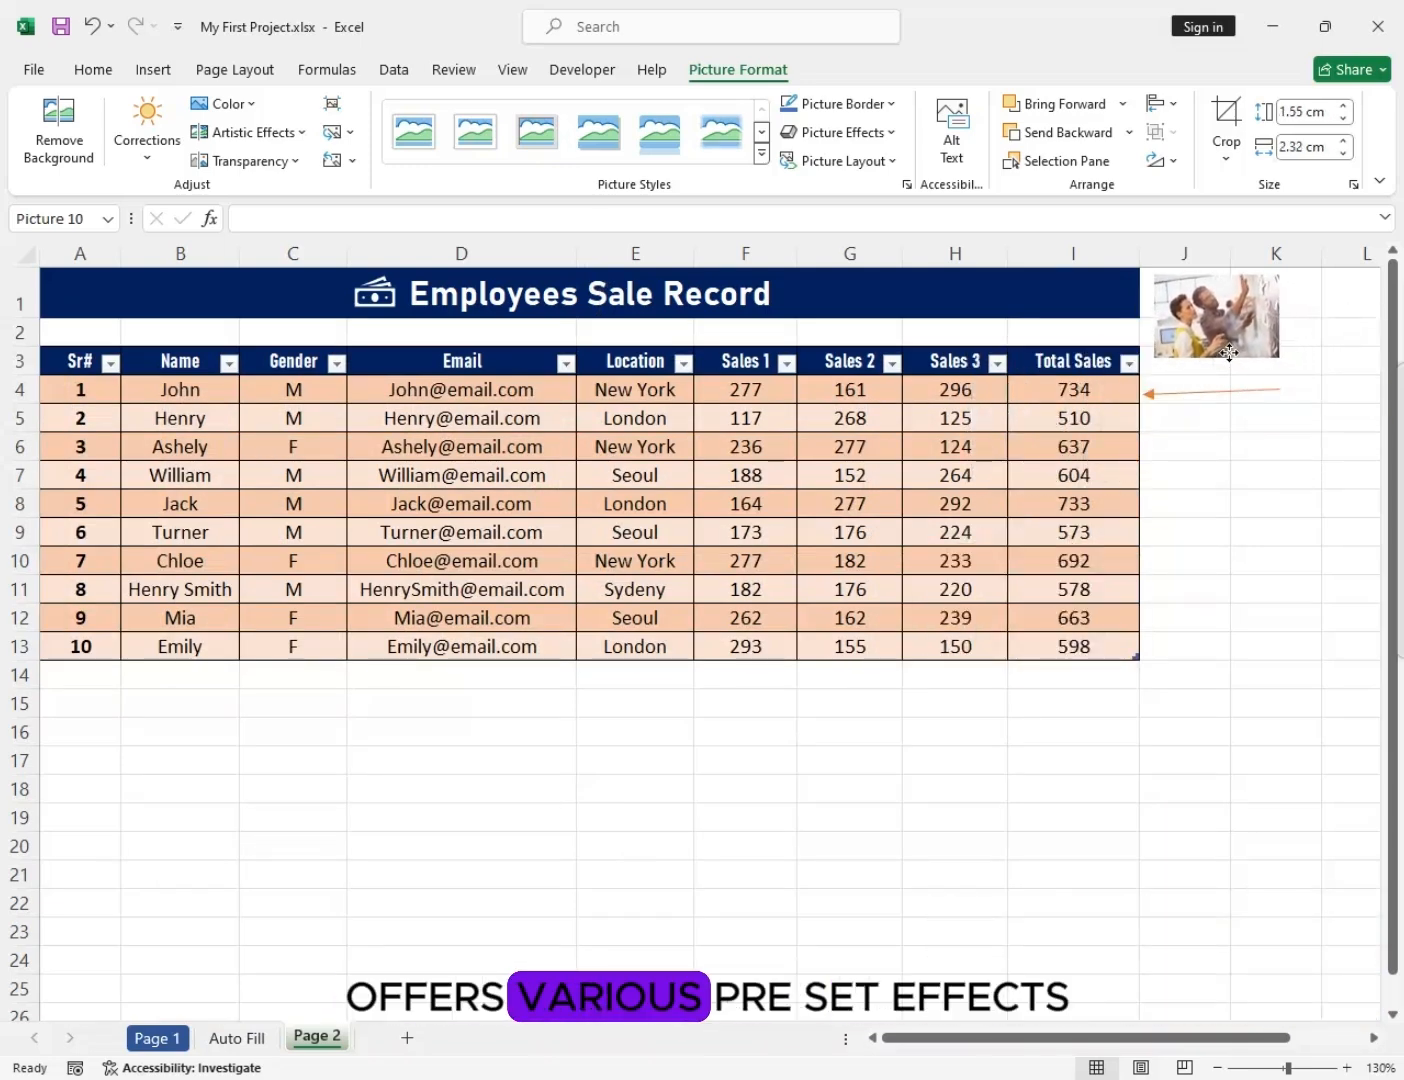
Apply a reflected picture style to the whiteboard photo, then delete the photo.
{"action": "left_click", "coordinate": [761, 153]}
{"action": "key", "text": "Escape"}
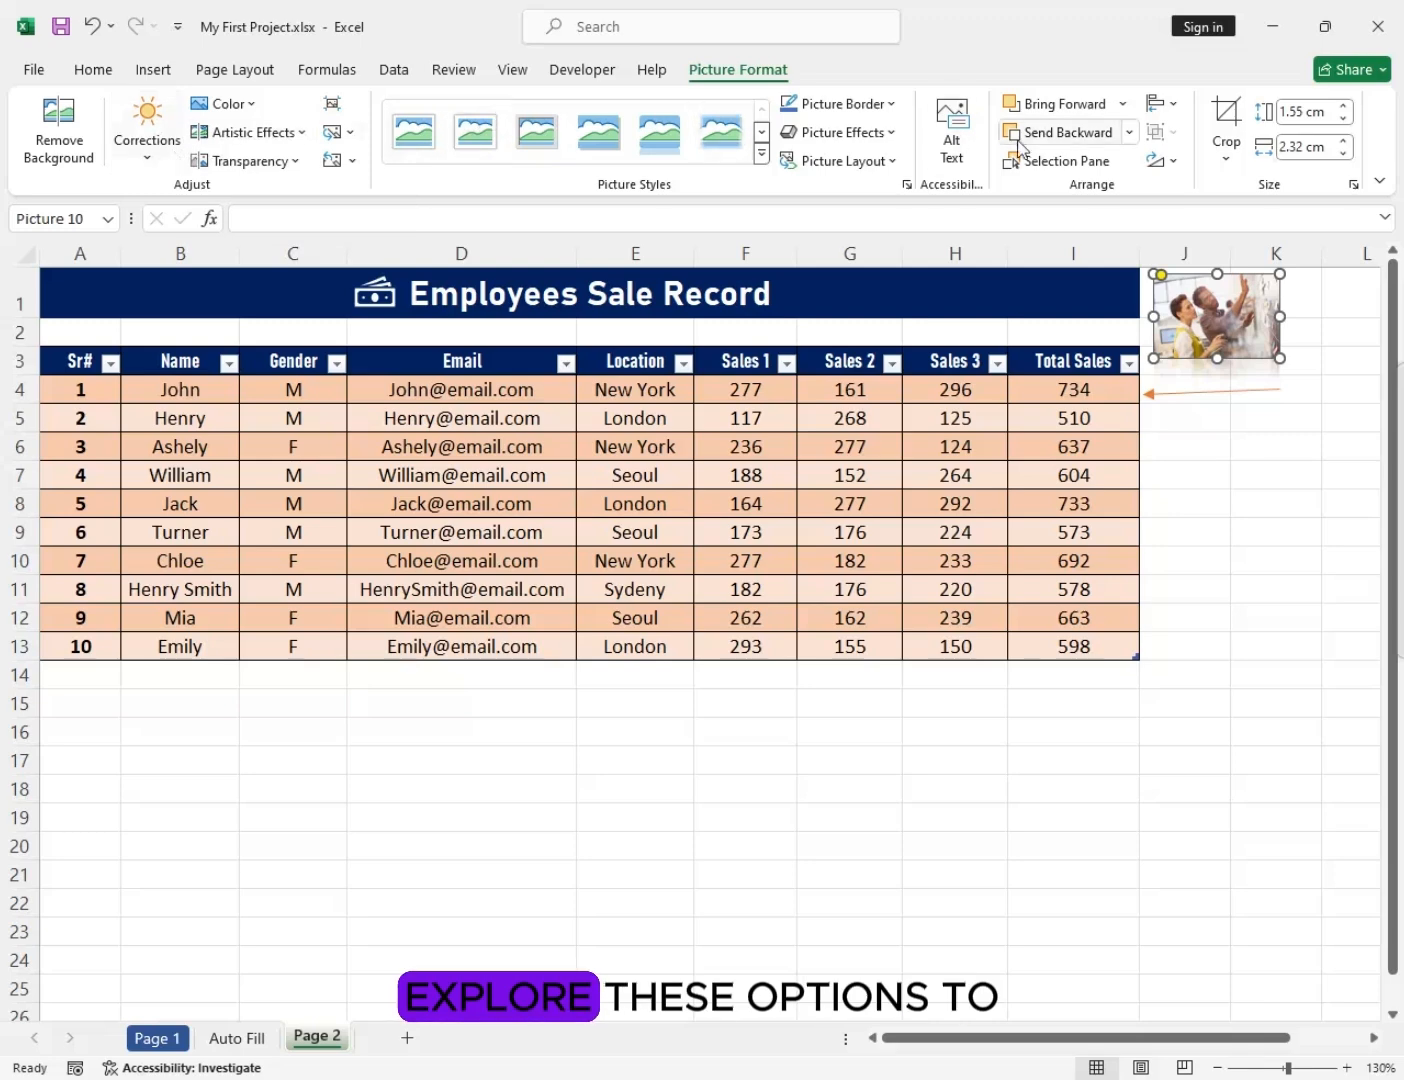
{"action": "key", "text": "Delete"}
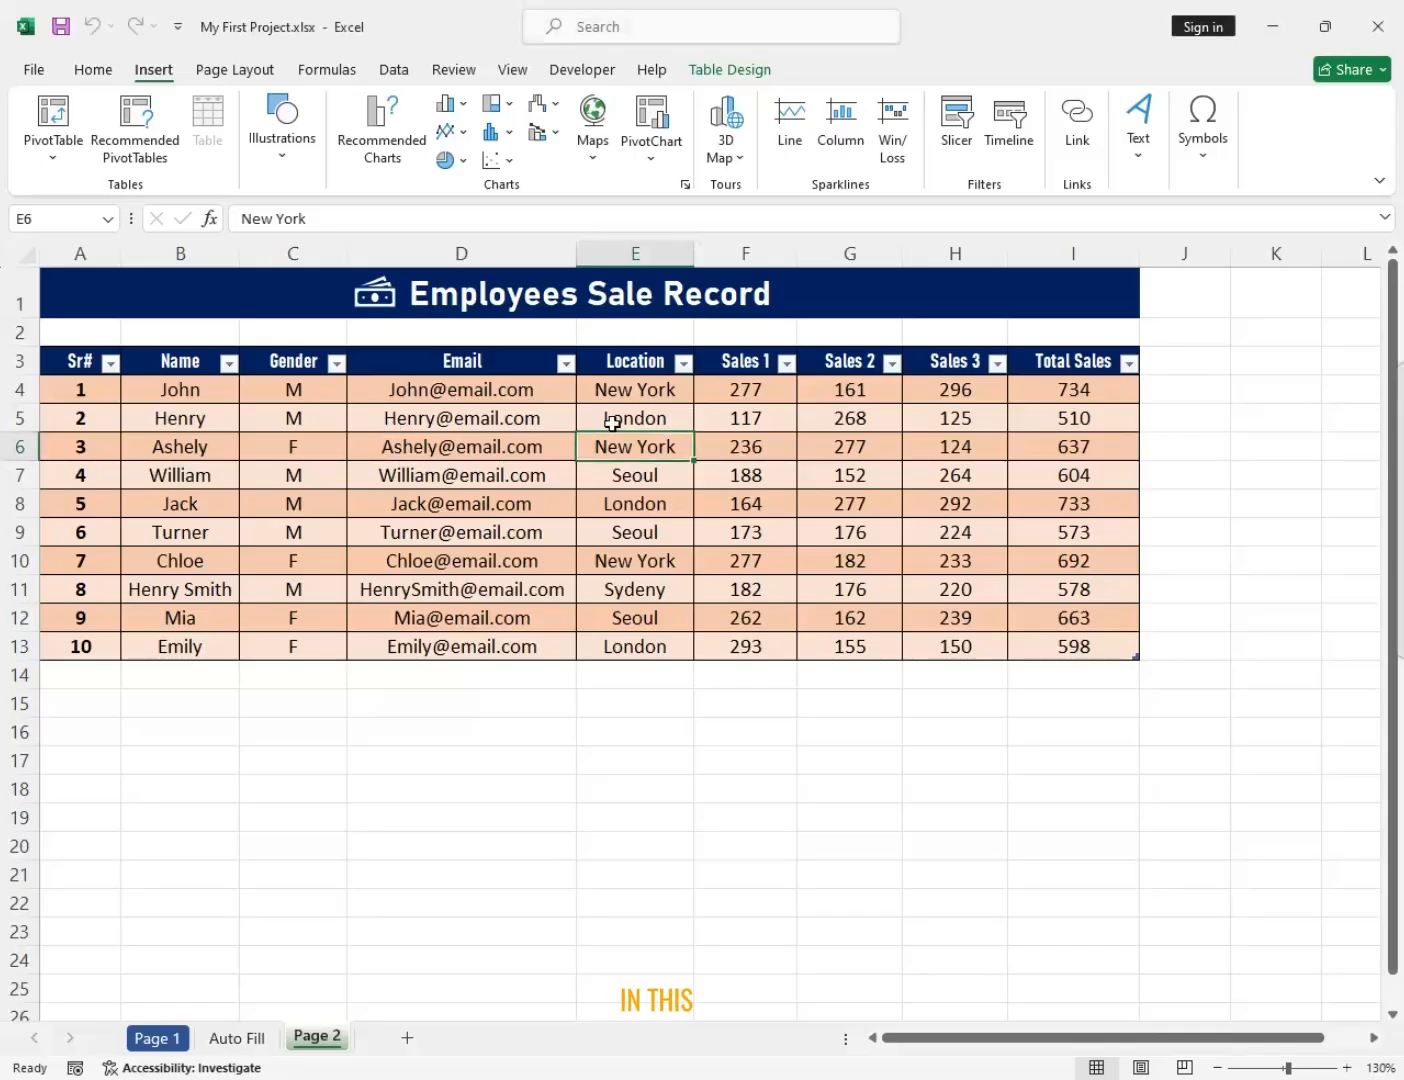
{"action": "left_click", "coordinate": [335, 392]}
{"action": "left_click", "coordinate": [564, 416]}
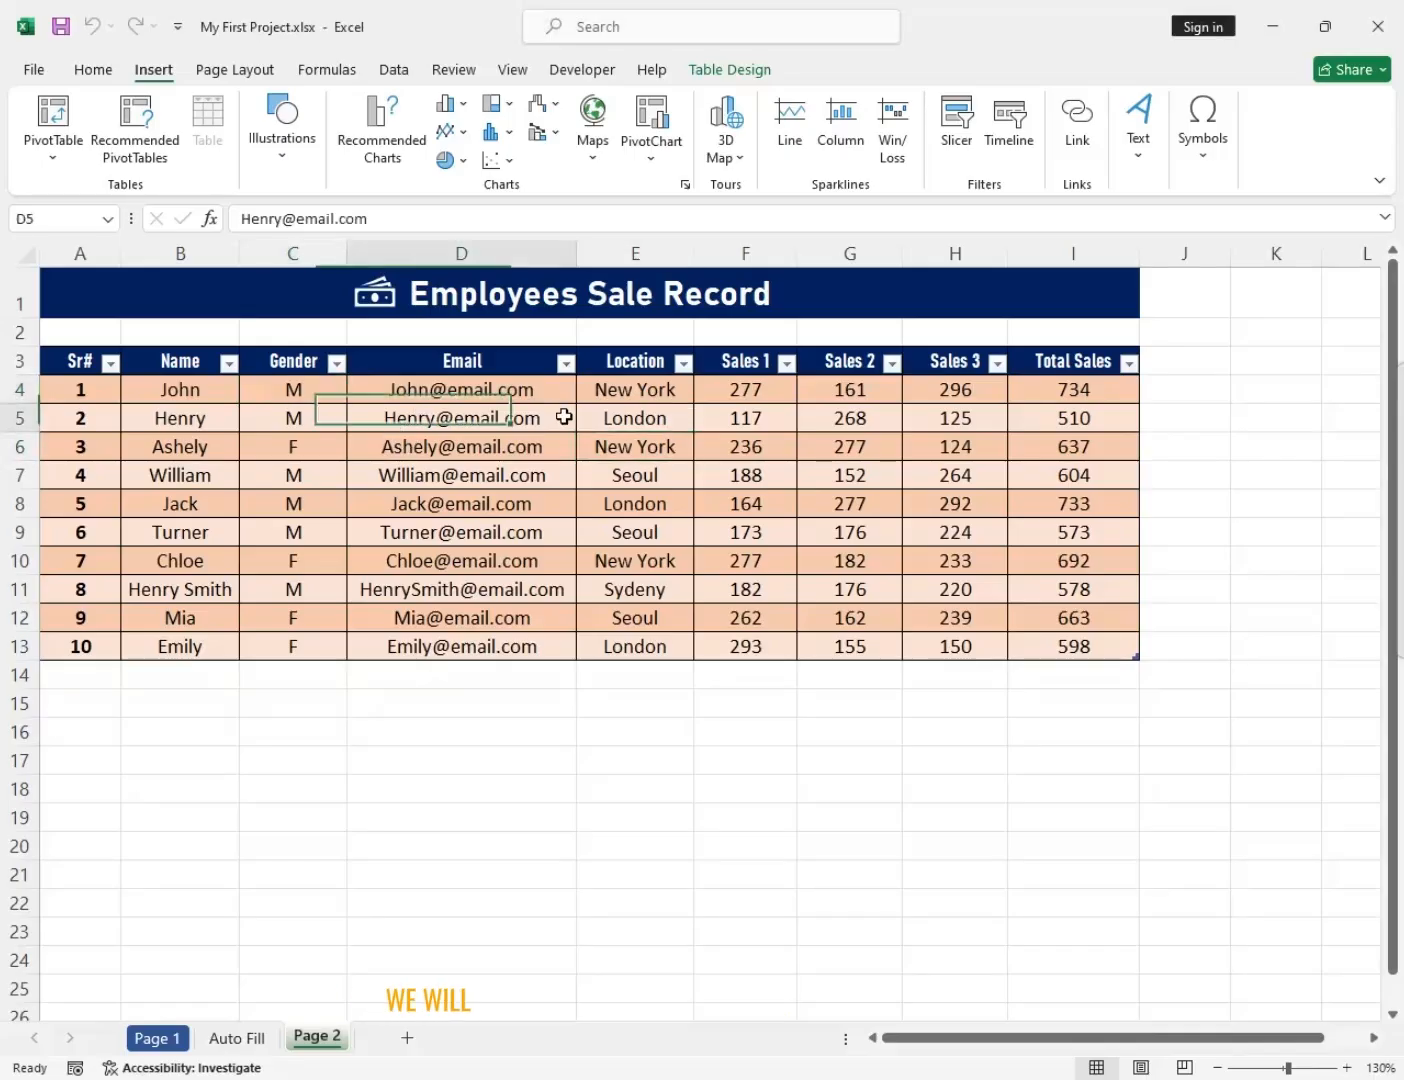
{"action": "left_click", "coordinate": [655, 398]}
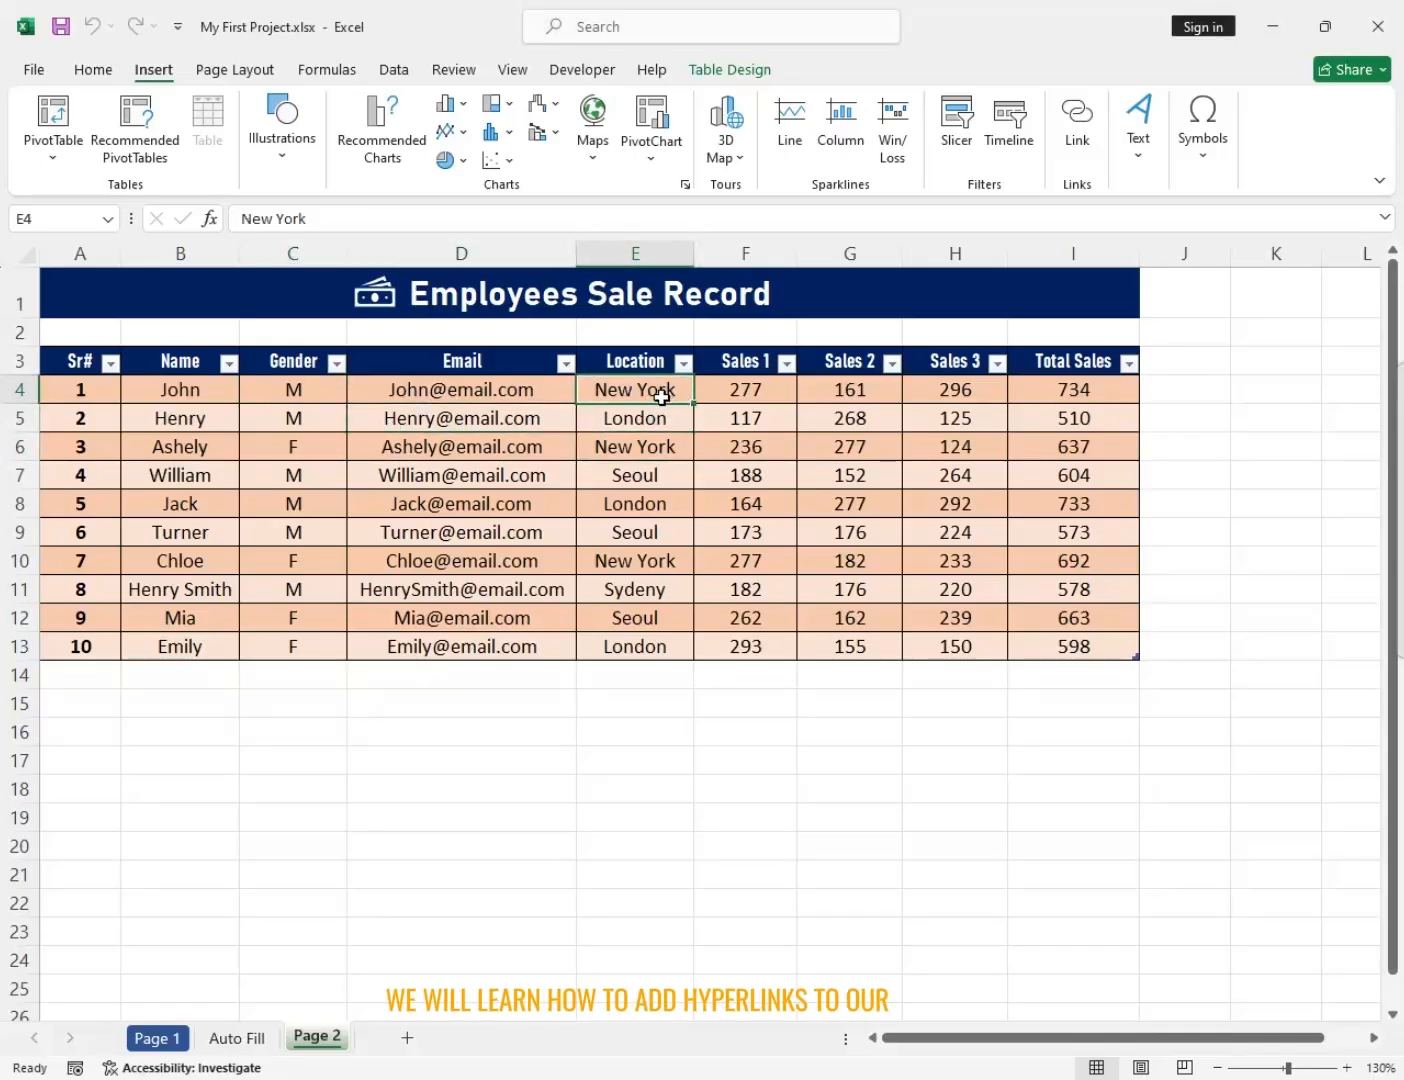
{"action": "left_click", "coordinate": [641, 451]}
{"action": "left_click", "coordinate": [640, 569]}
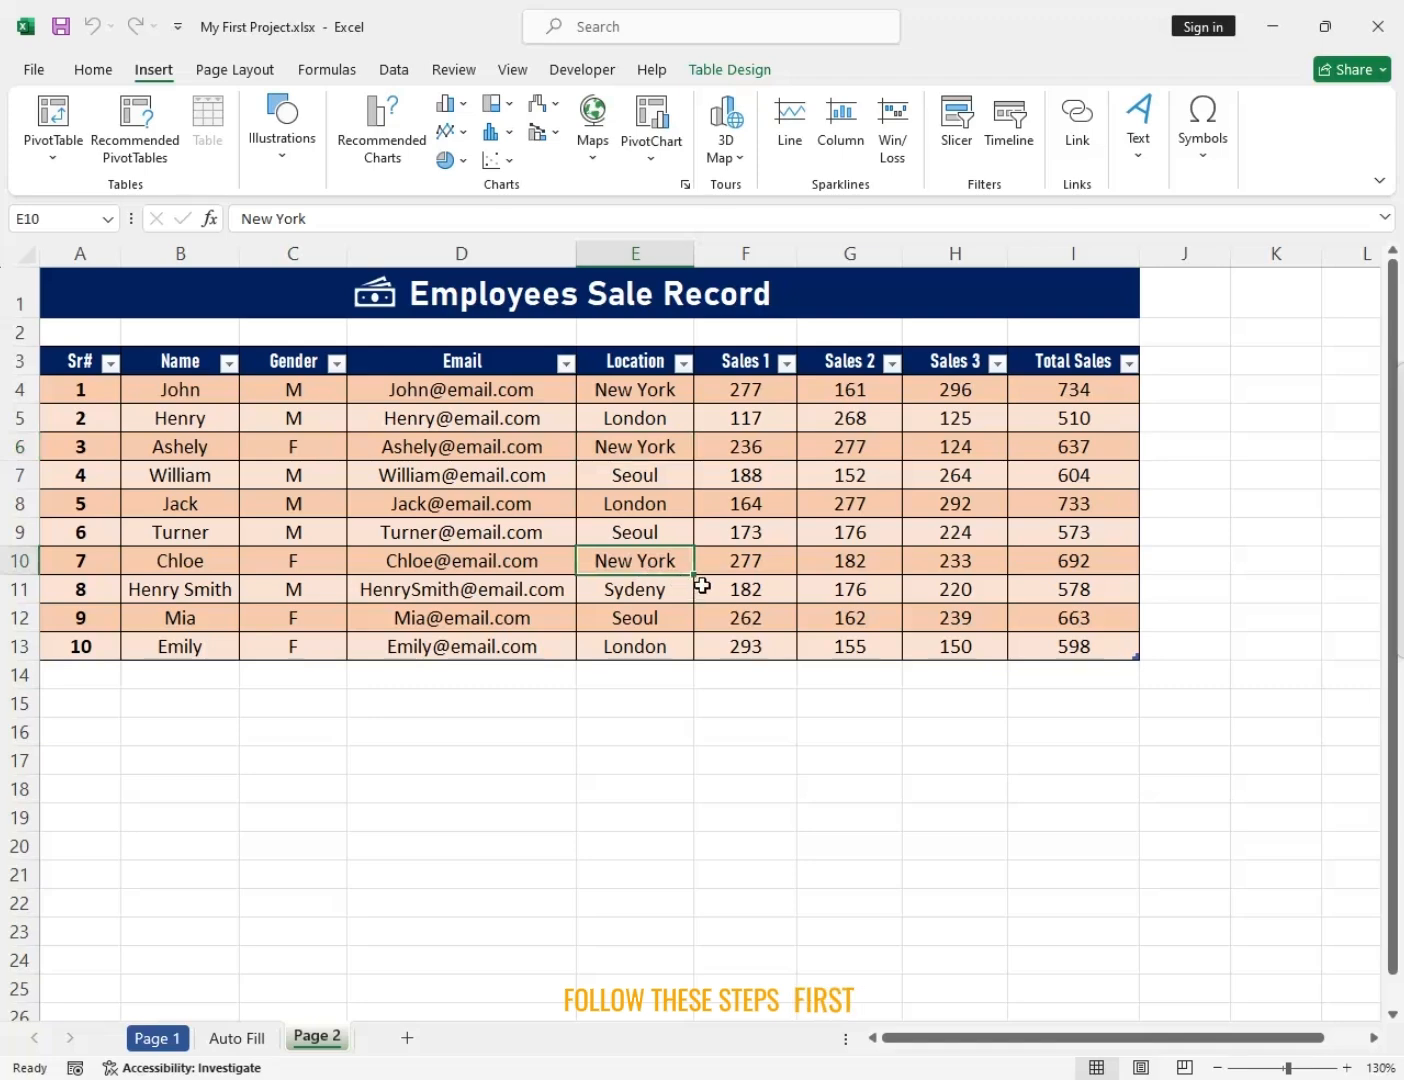
Filter the Location column to show only New York.
{"action": "left_click", "coordinate": [683, 364]}
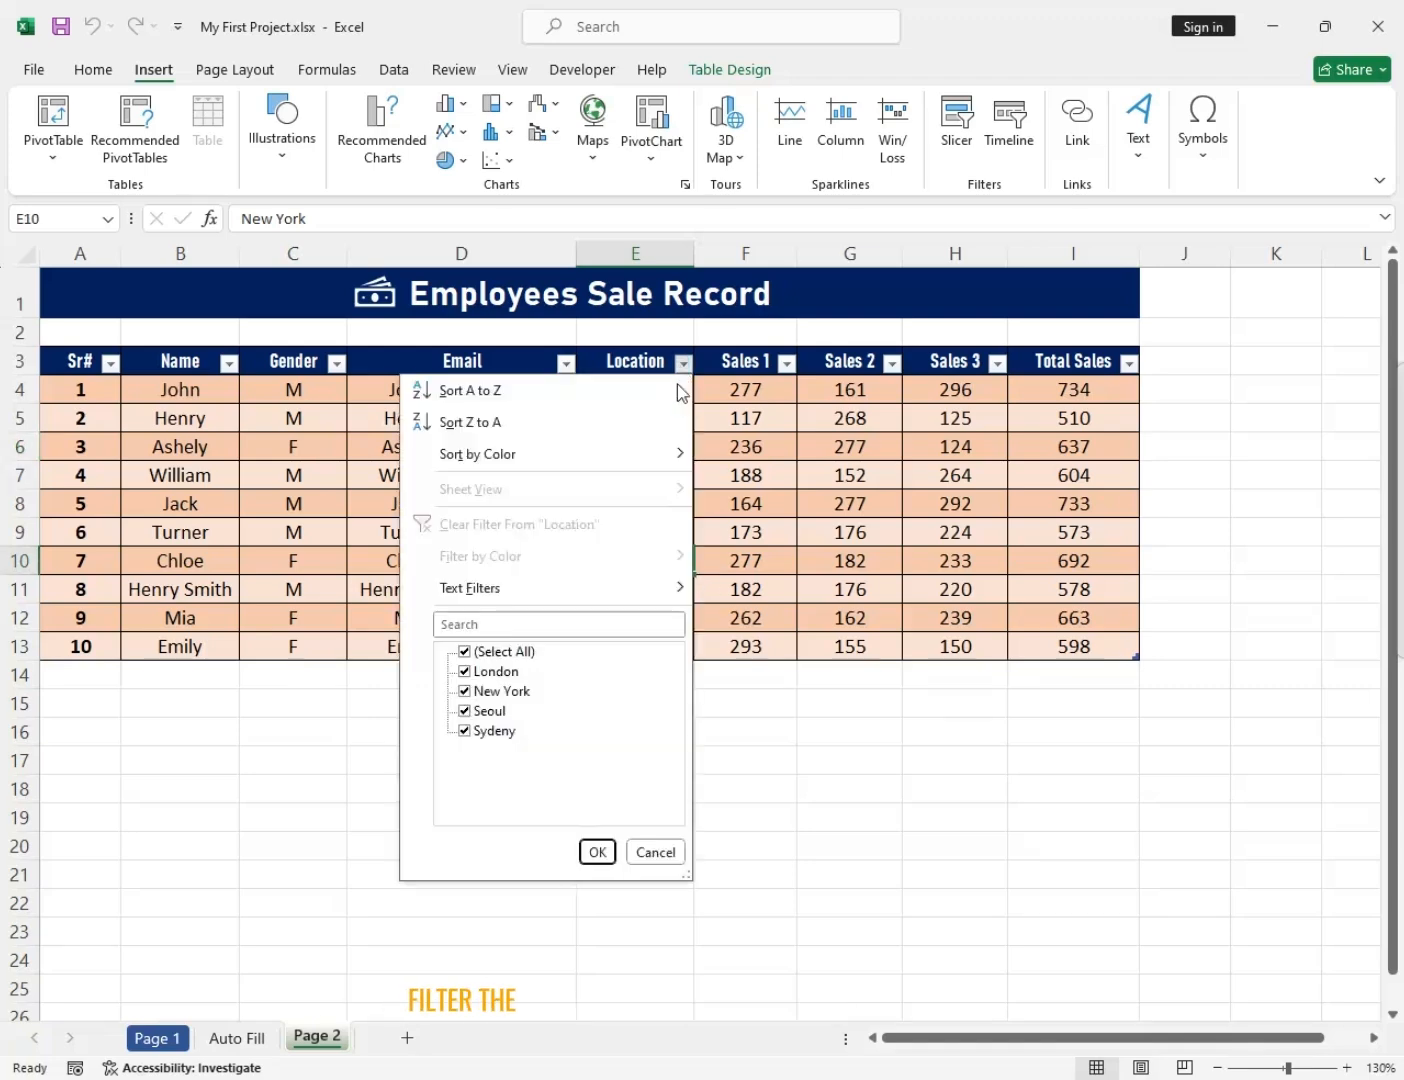
{"action": "left_click", "coordinate": [519, 656]}
{"action": "left_click", "coordinate": [499, 691]}
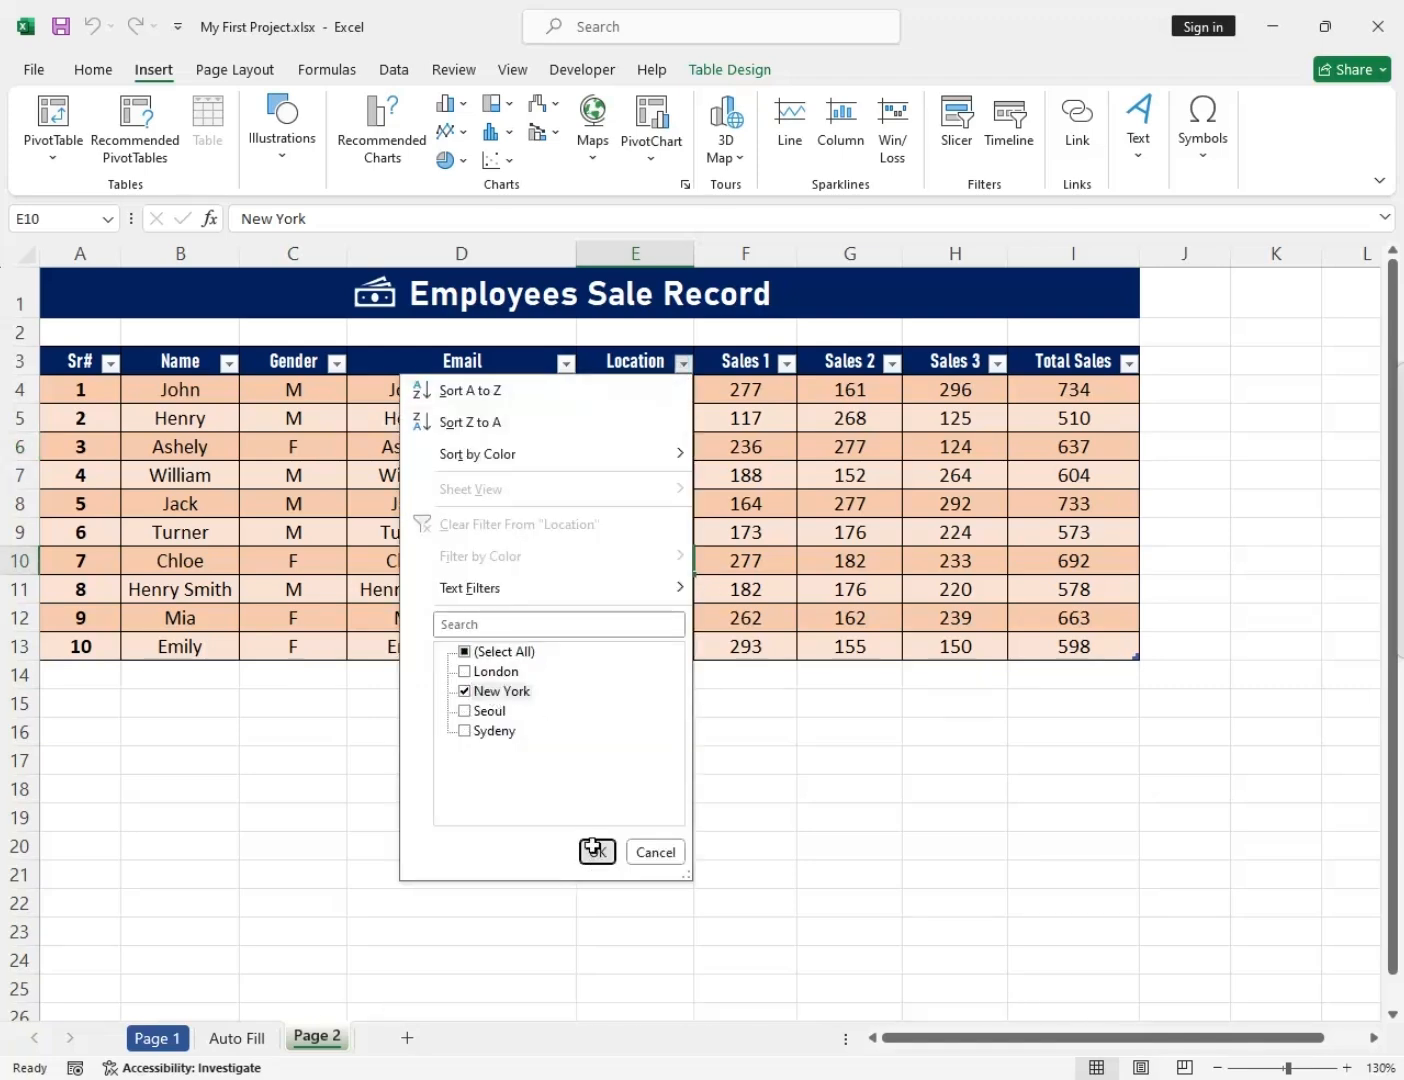
{"action": "left_click", "coordinate": [596, 852]}
{"action": "left_click_drag", "start_coordinate": [631, 387], "coordinate": [629, 429]}
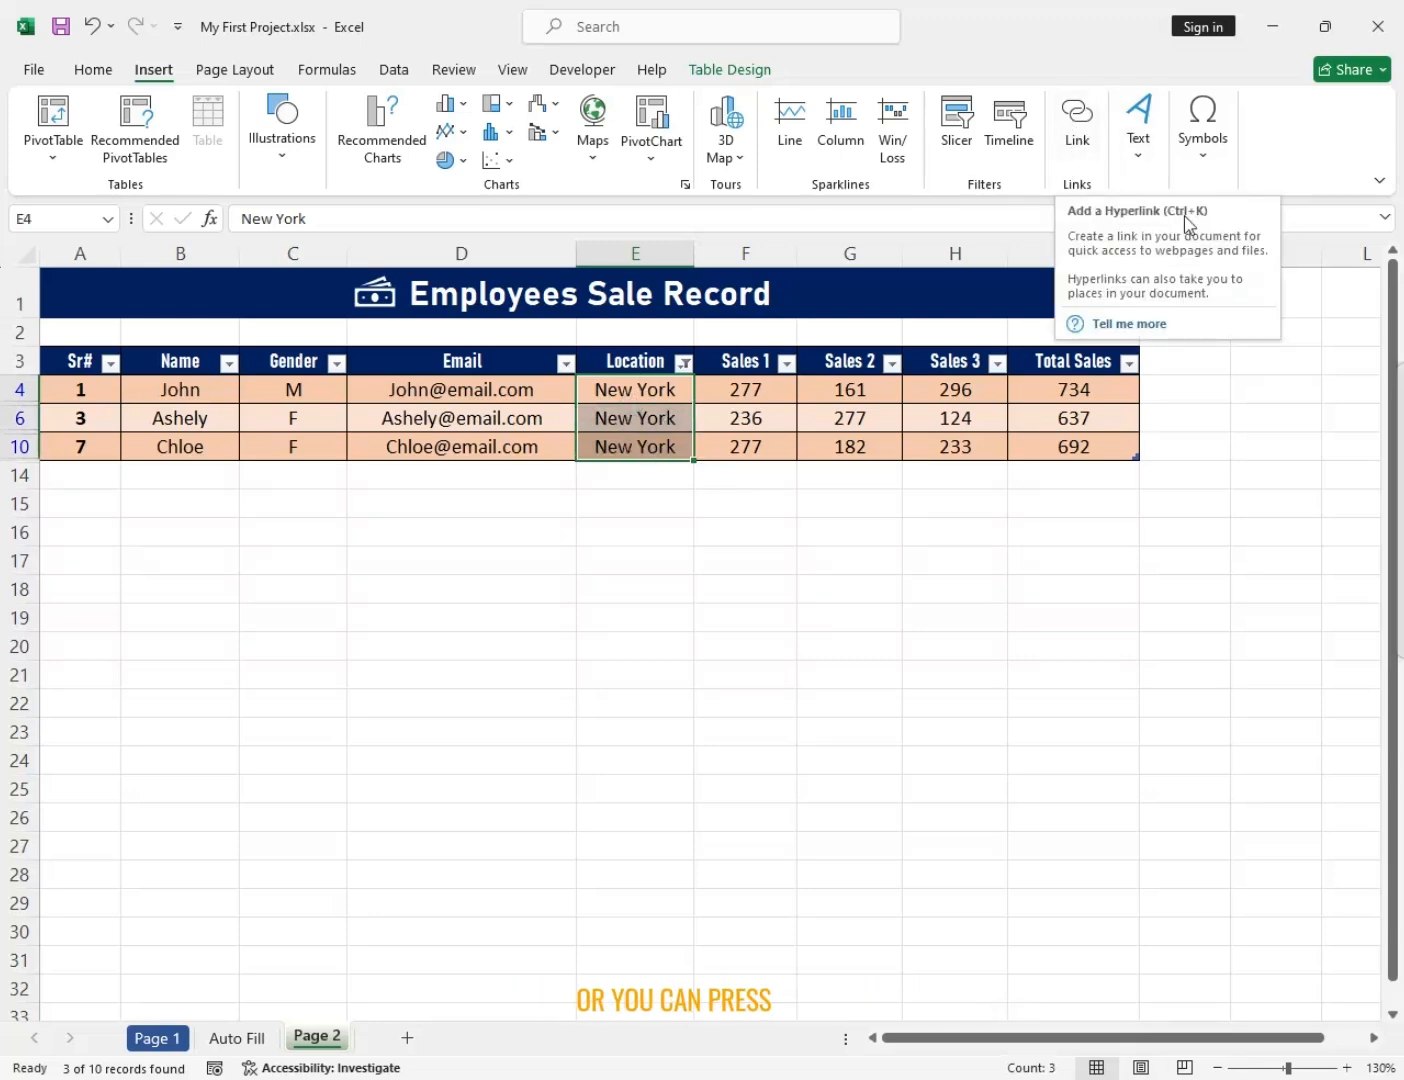
{"action": "key", "text": "ctrl+k"}
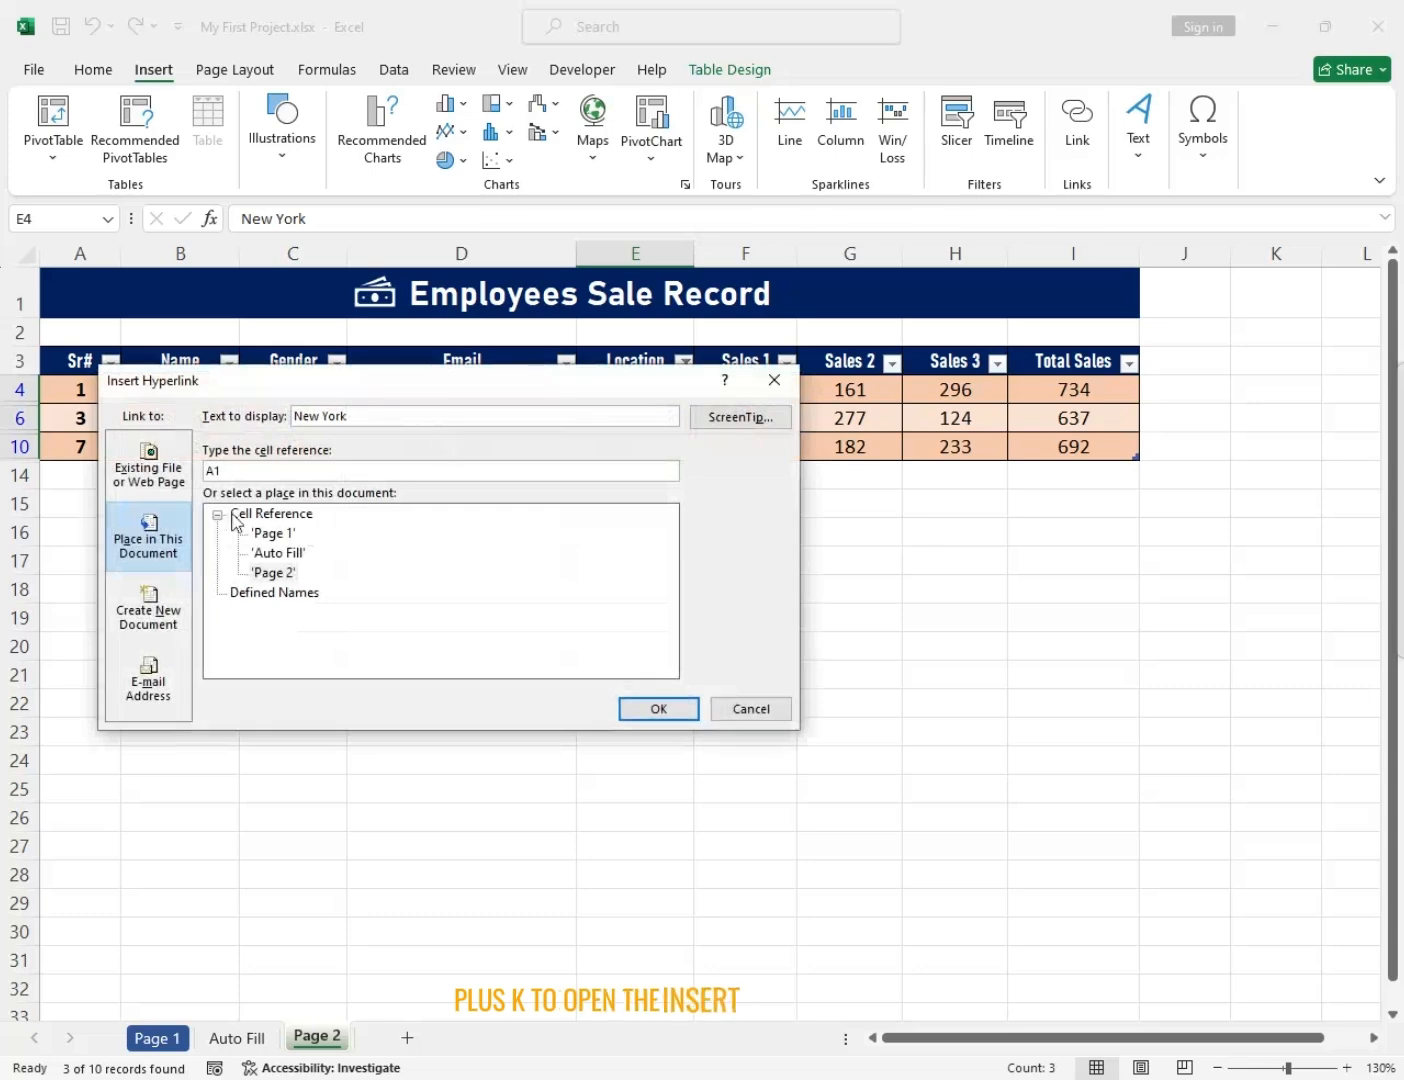
{"action": "left_click", "coordinate": [158, 478]}
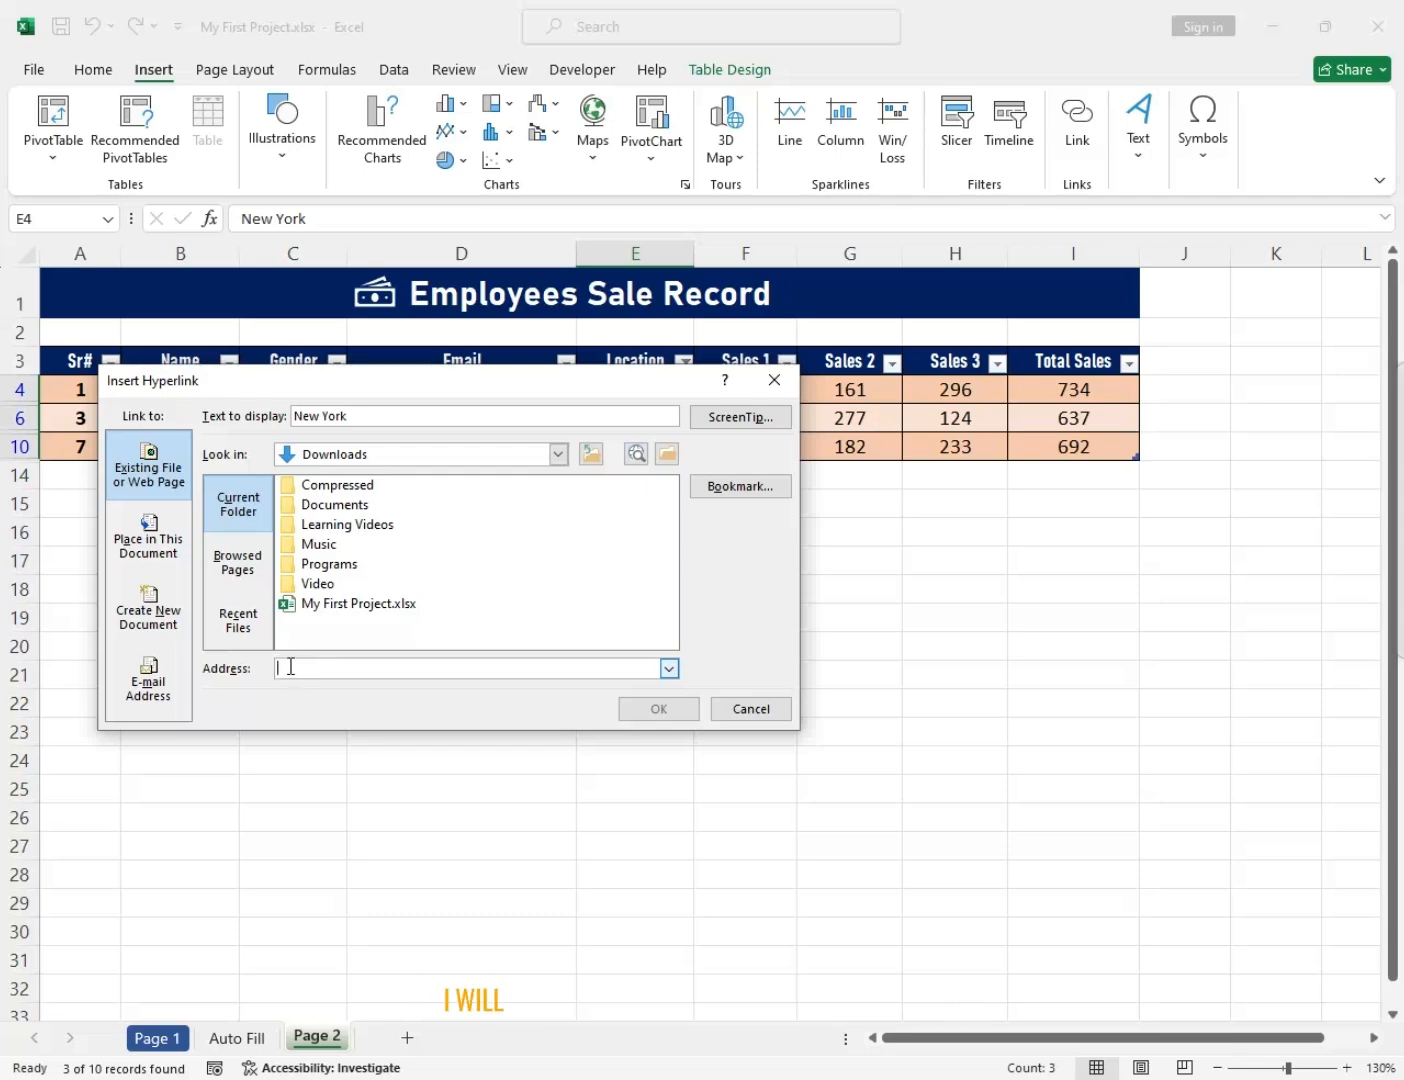
{"action": "key", "text": "super+v"}
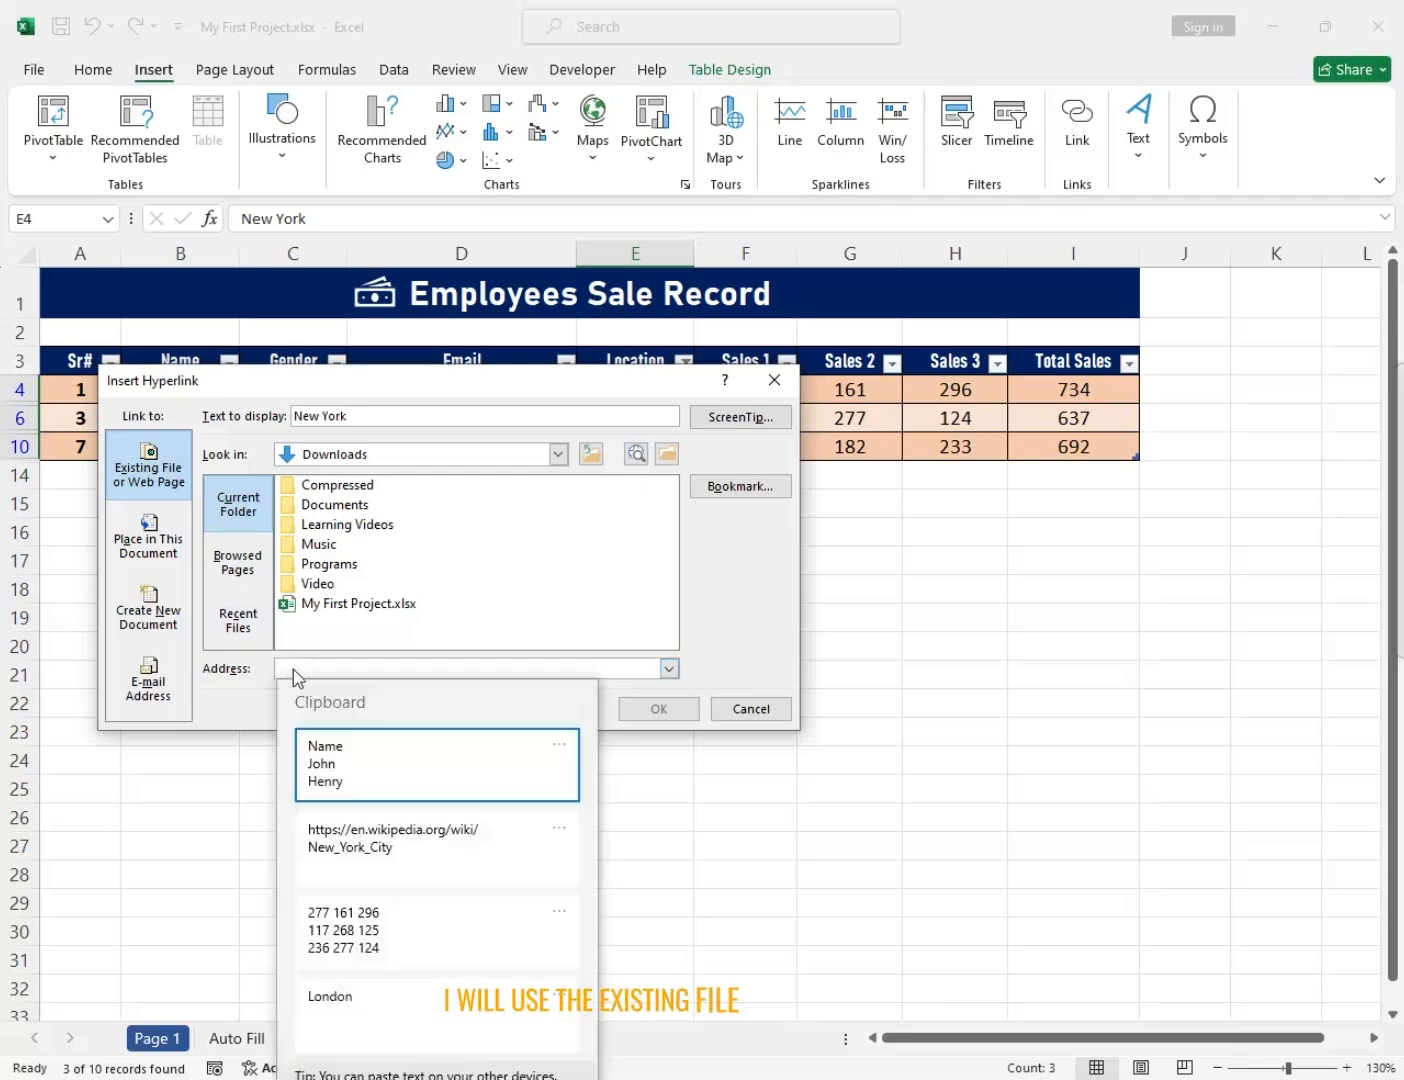
{"action": "left_click", "coordinate": [358, 838]}
{"action": "left_click", "coordinate": [655, 709]}
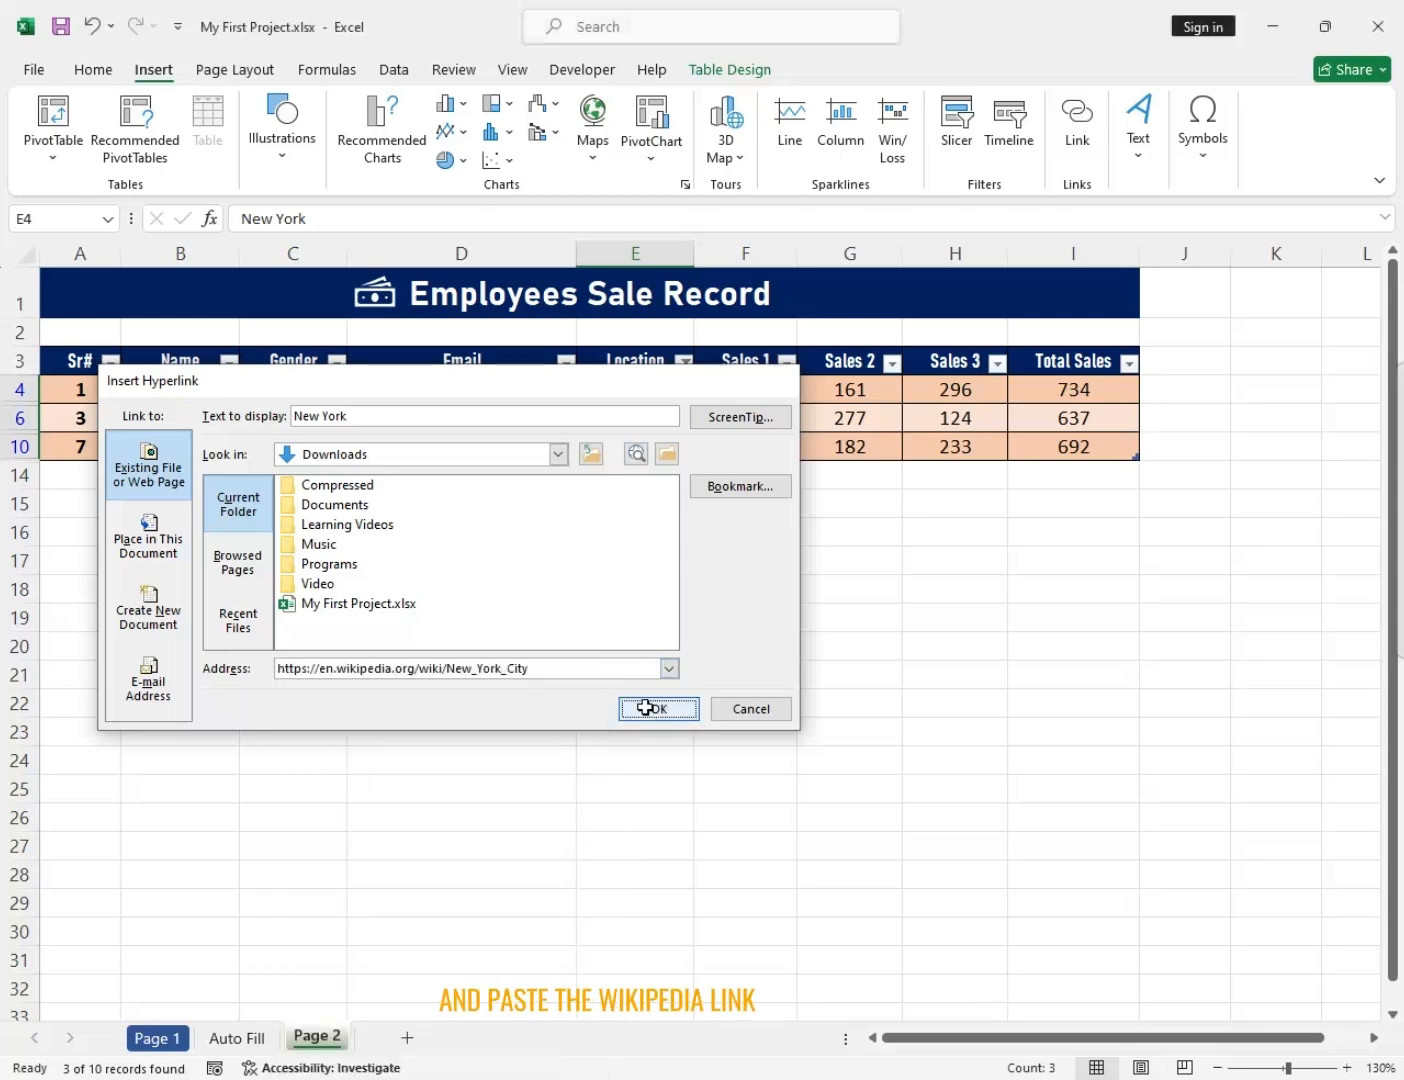
Follow the New York link in the Location column and look through the Wikipedia page it opens.
{"action": "left_click", "coordinate": [638, 400]}
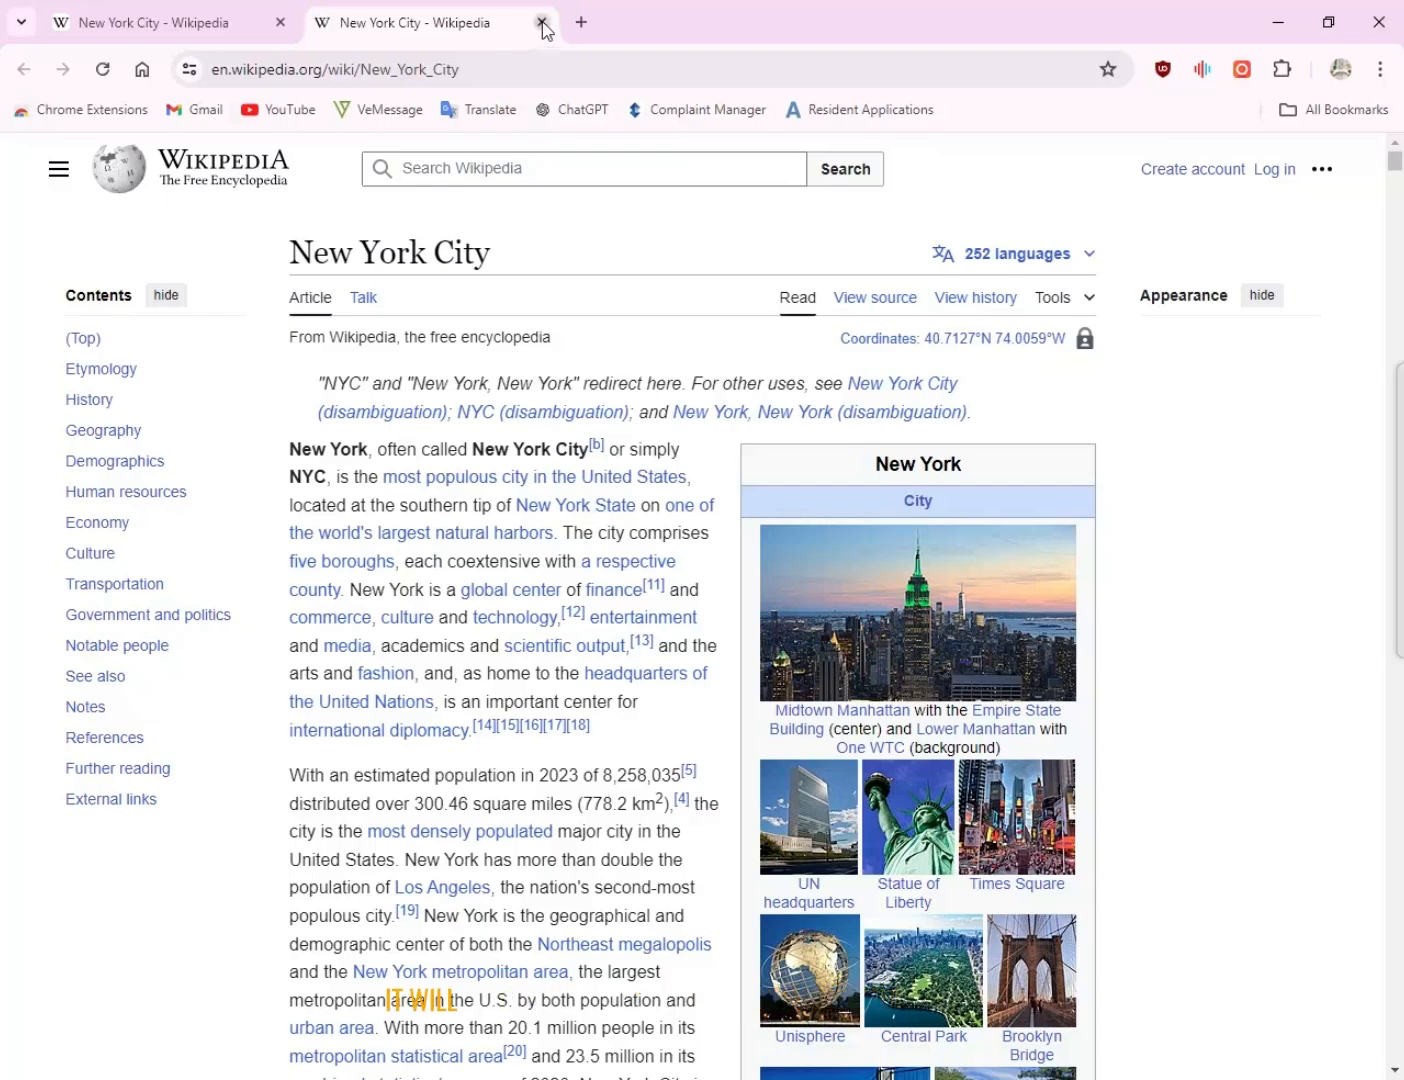
{"action": "scroll", "coordinate": [985, 501], "scroll_direction": "down", "scroll_amount": 2}
{"action": "scroll", "coordinate": [911, 503], "scroll_direction": "down", "scroll_amount": 3}
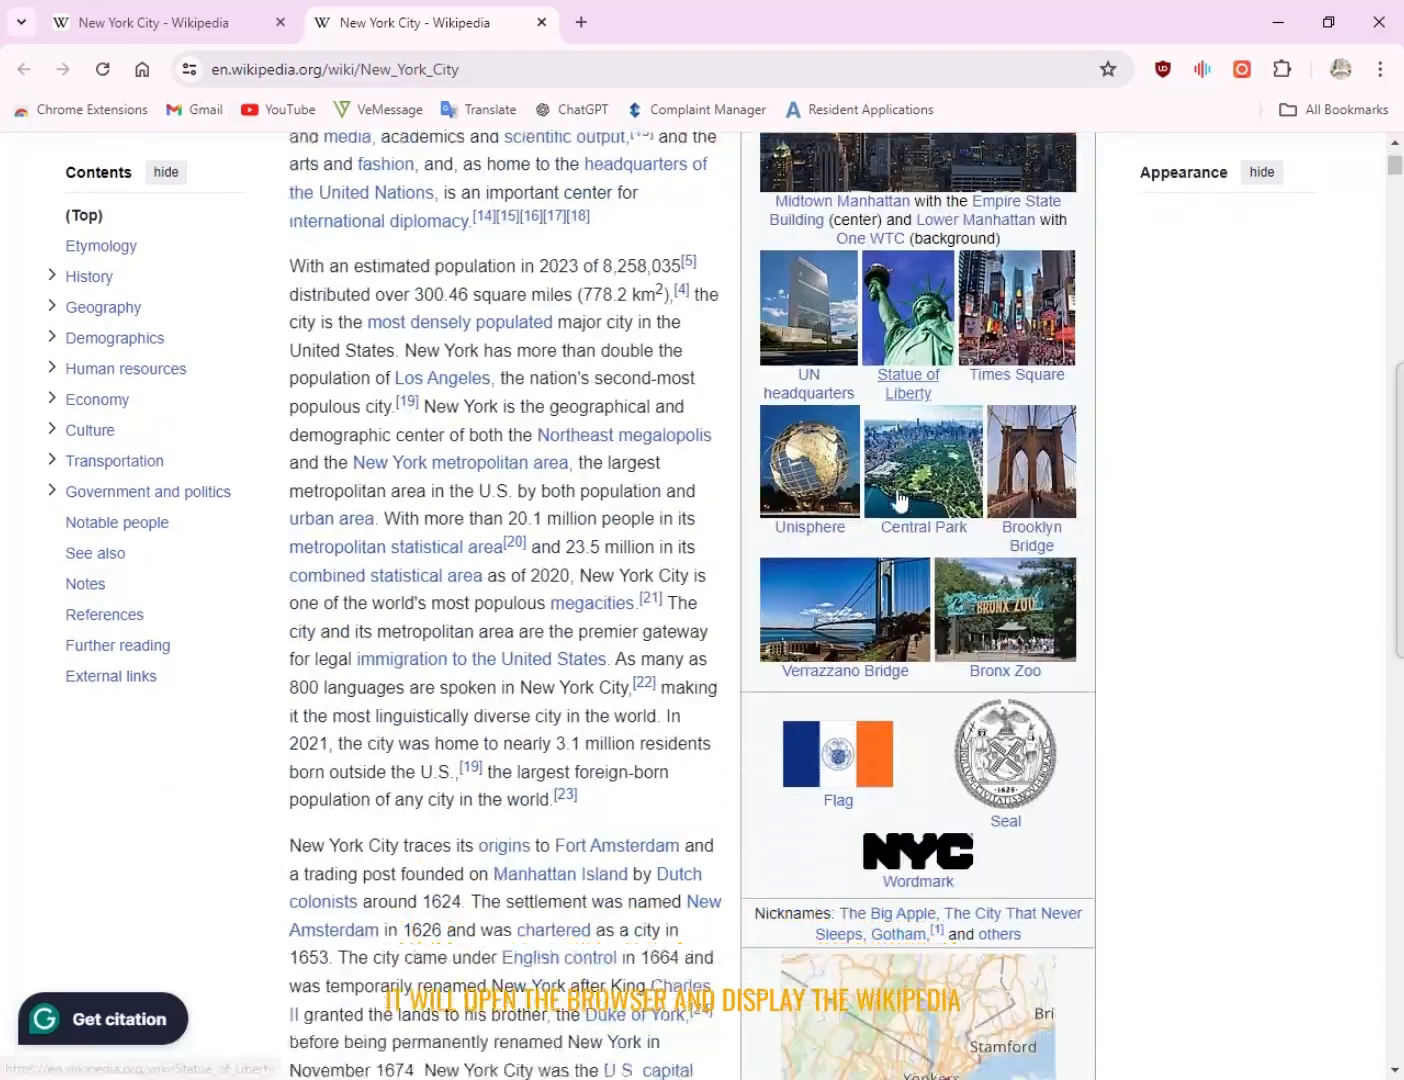
{"action": "scroll", "coordinate": [899, 492], "scroll_direction": "up", "scroll_amount": 5}
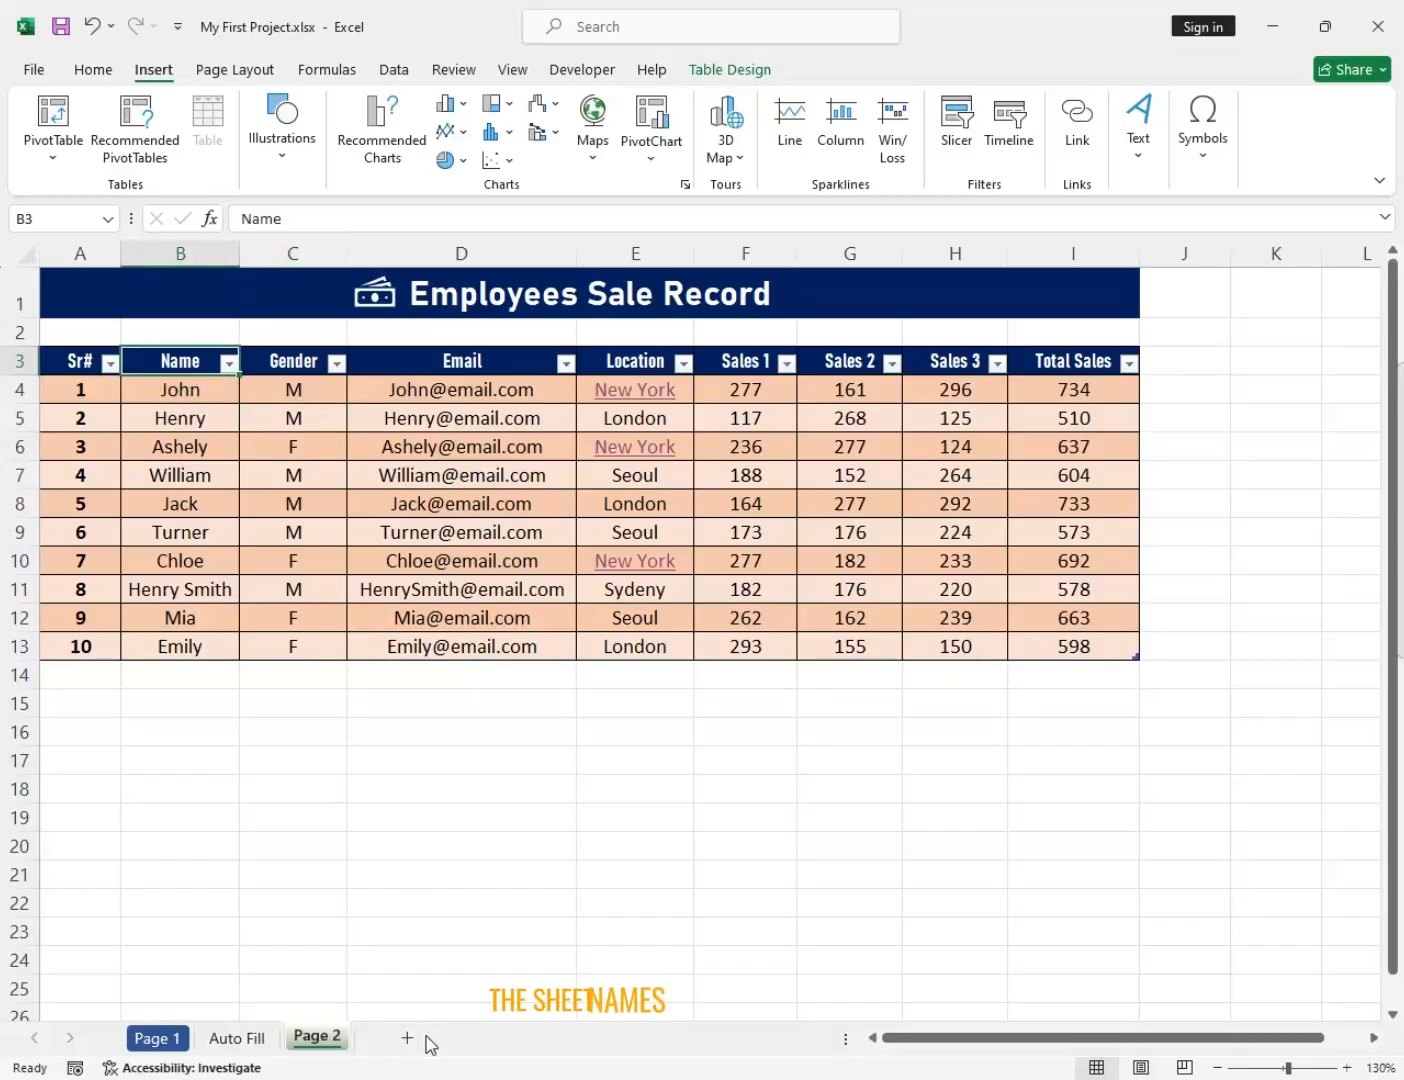
Add a new worksheet and name it Names.
{"action": "left_click", "coordinate": [407, 1037]}
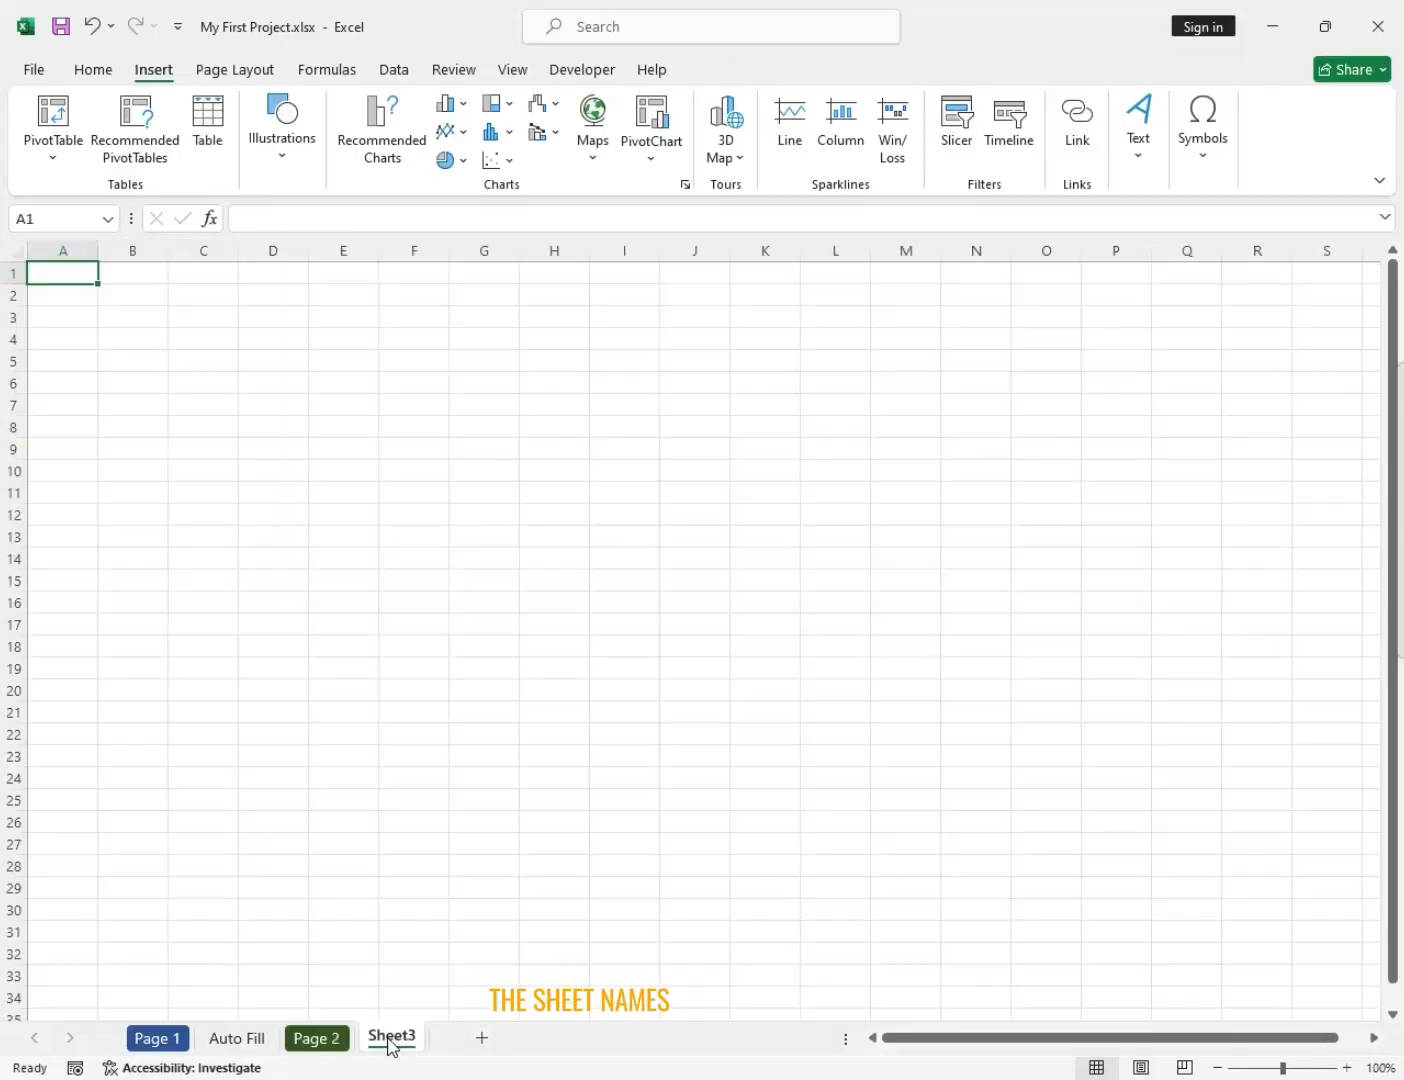
{"action": "double_click", "coordinate": [389, 1037]}
{"action": "type", "text": "Names"}
{"action": "key", "text": "Return"}
Copy the Name column with its header, B3:B13, from Page 2 to the Names sheet starting at A1.
{"action": "left_click", "coordinate": [316, 1037]}
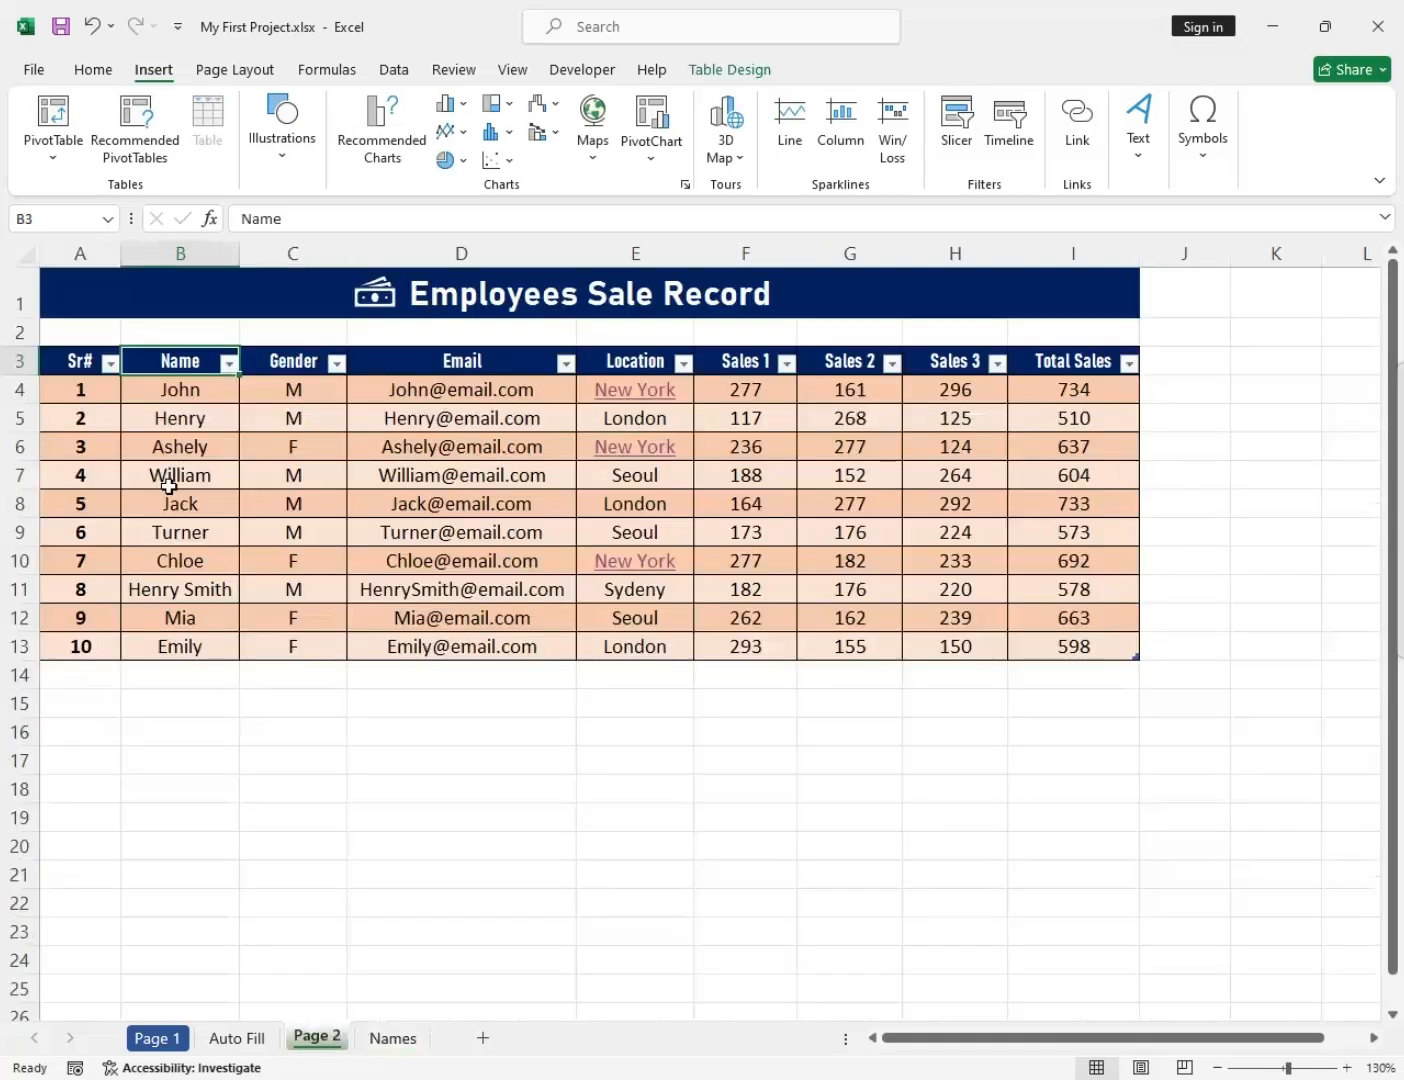
{"action": "left_click_drag", "start_coordinate": [180, 361], "coordinate": [165, 668]}
{"action": "key", "text": "ctrl+c"}
{"action": "left_click", "coordinate": [391, 1046]}
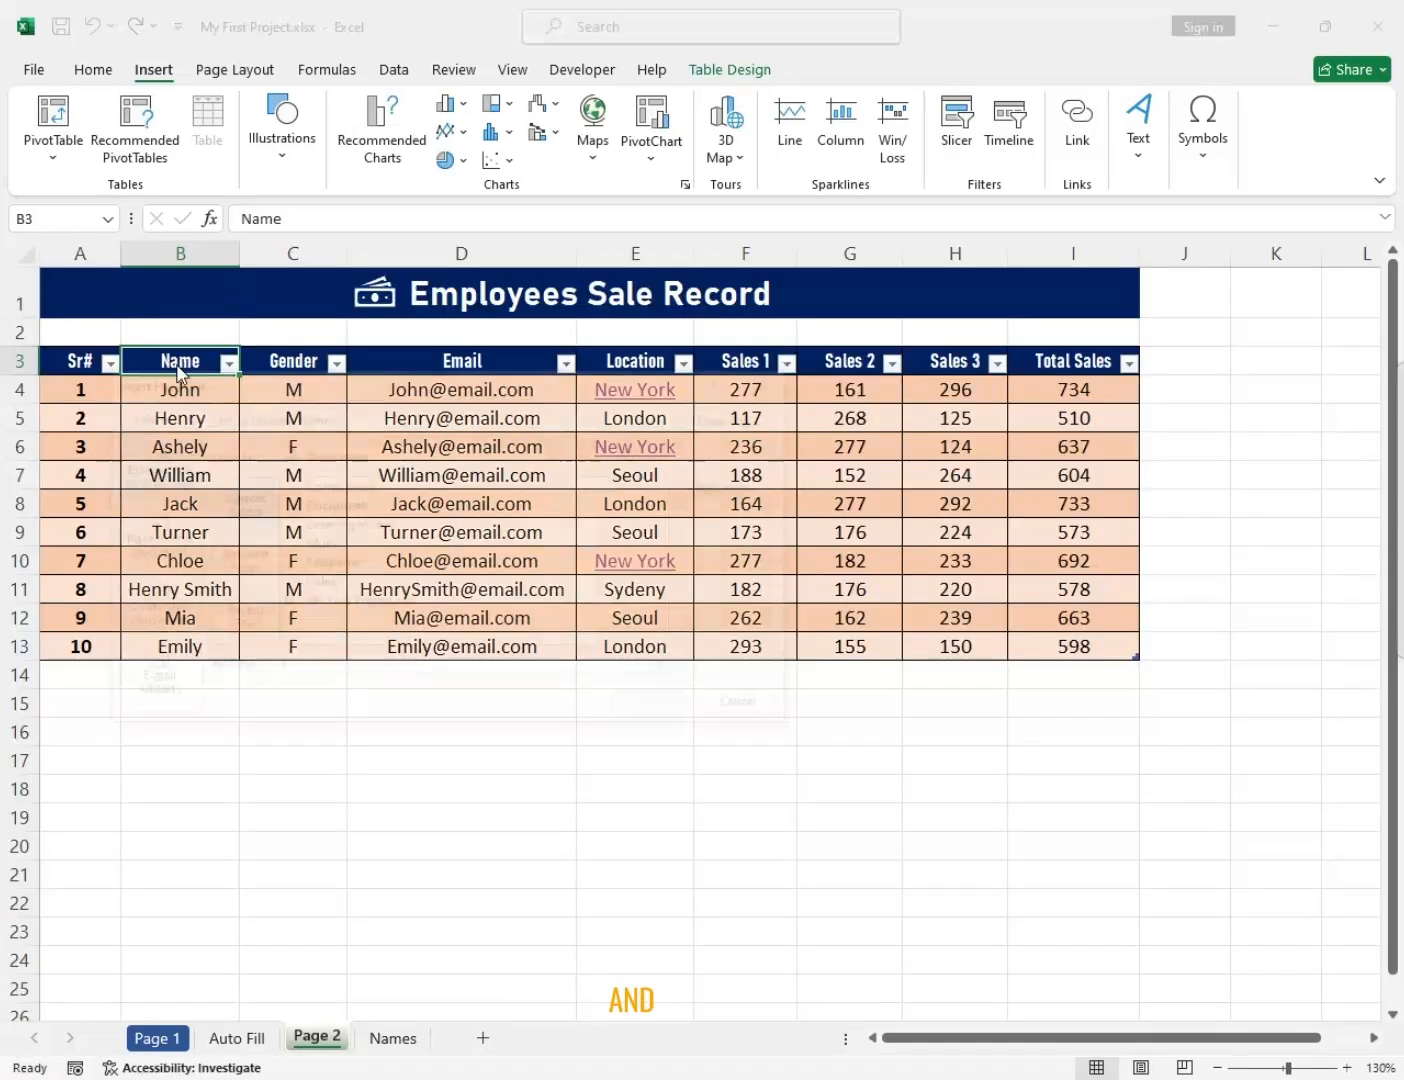
Hyperlink the Name header in B3 on Page 2 to cell A1 of the Names sheet.
{"action": "key", "text": "ctrl+k"}
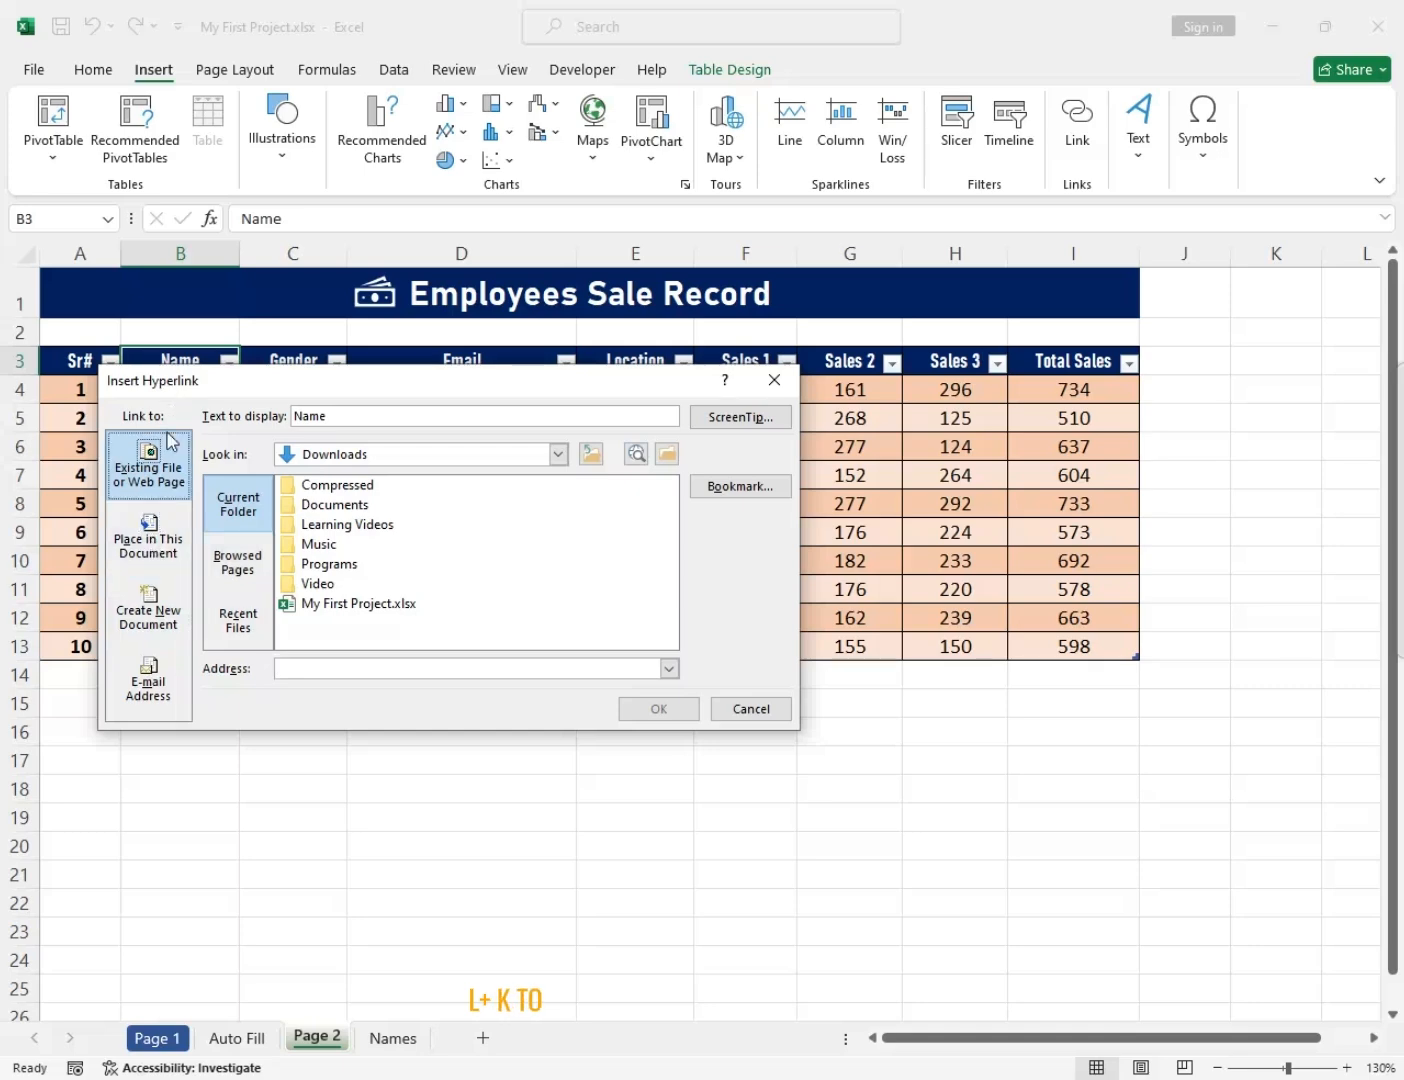
{"action": "left_click", "coordinate": [152, 555]}
{"action": "left_click", "coordinate": [126, 552]}
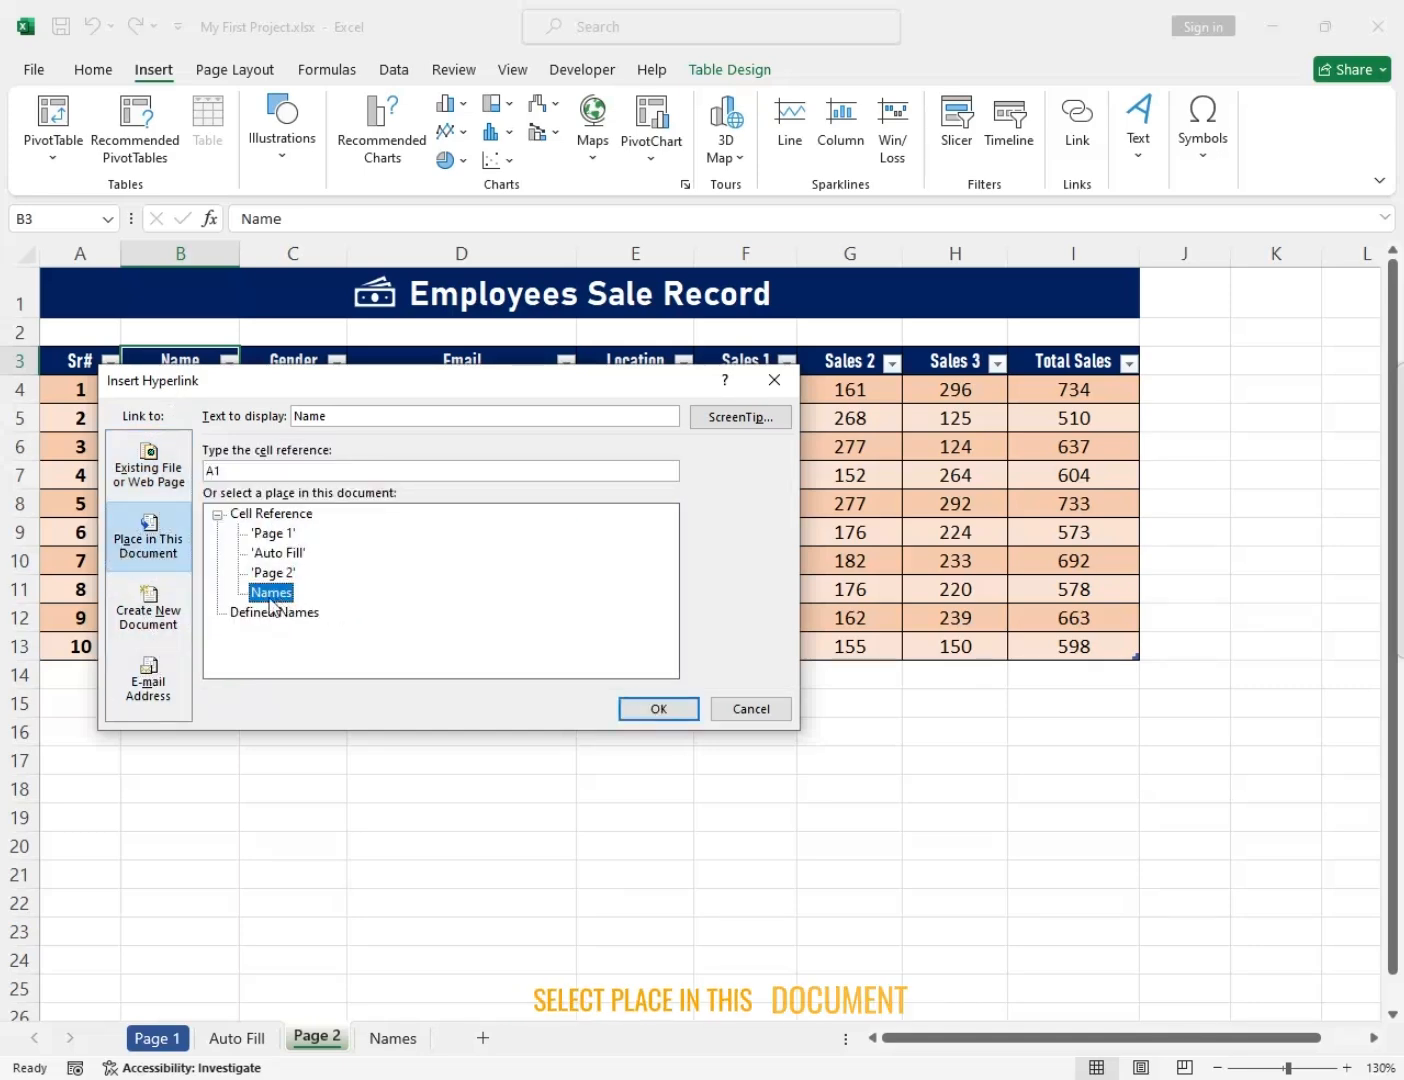
{"action": "double_click", "coordinate": [239, 469]}
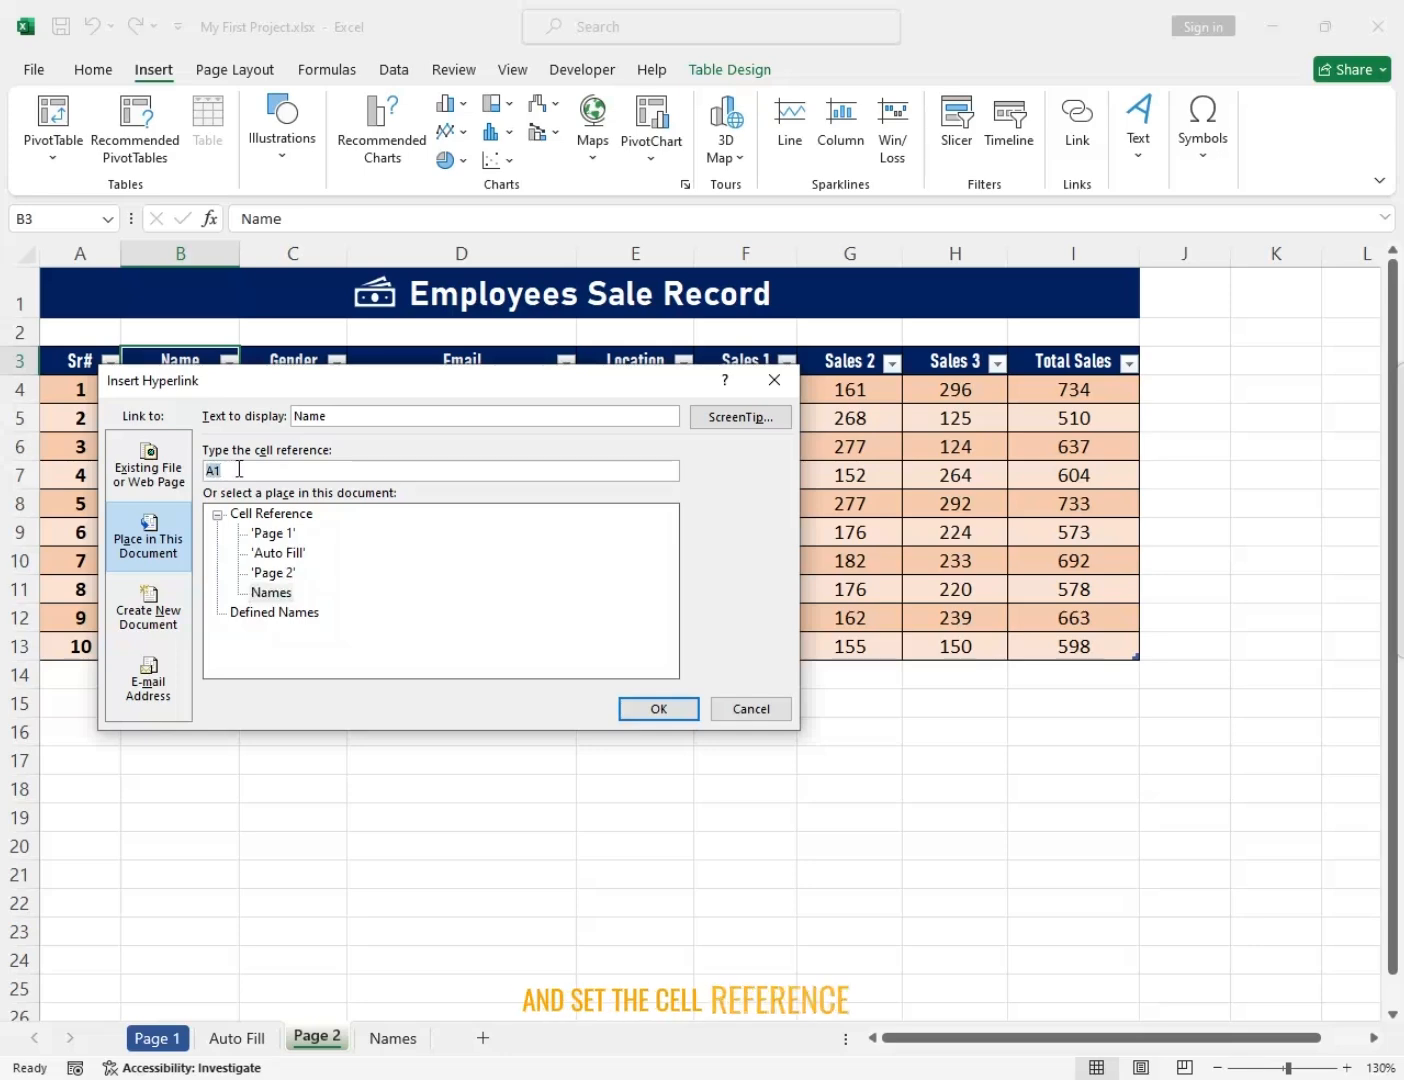
{"action": "left_click", "coordinate": [668, 710]}
Test the Name header's link by following it to the Names sheet twice, returning to Page 2 each time.
{"action": "left_click", "coordinate": [182, 388]}
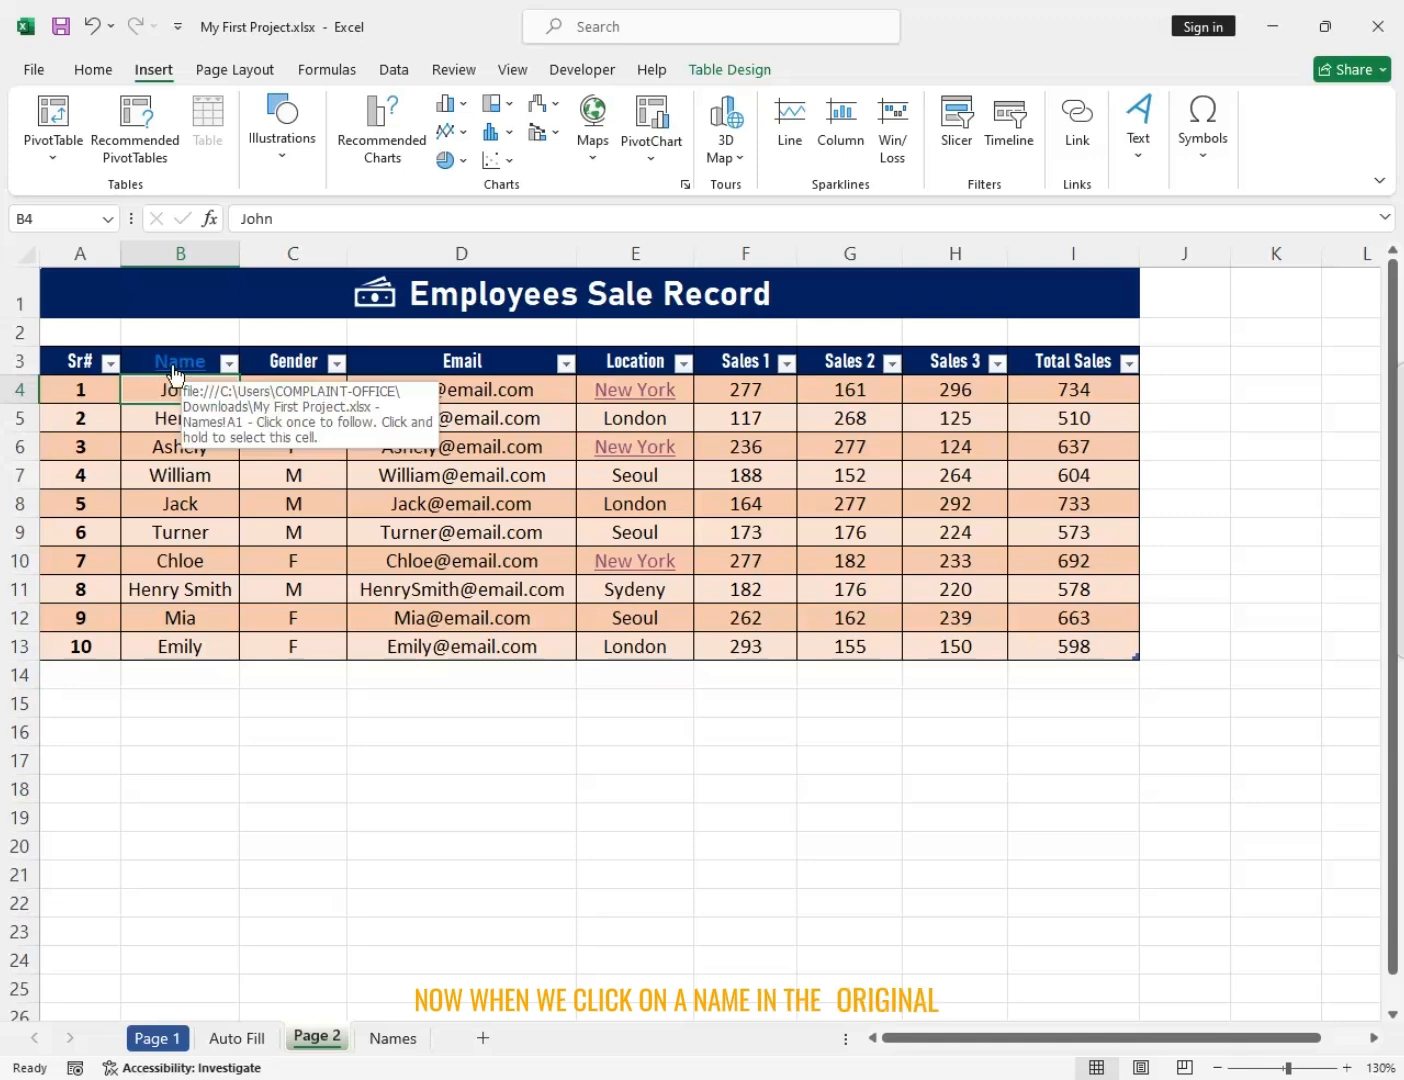
{"action": "left_click", "coordinate": [173, 370]}
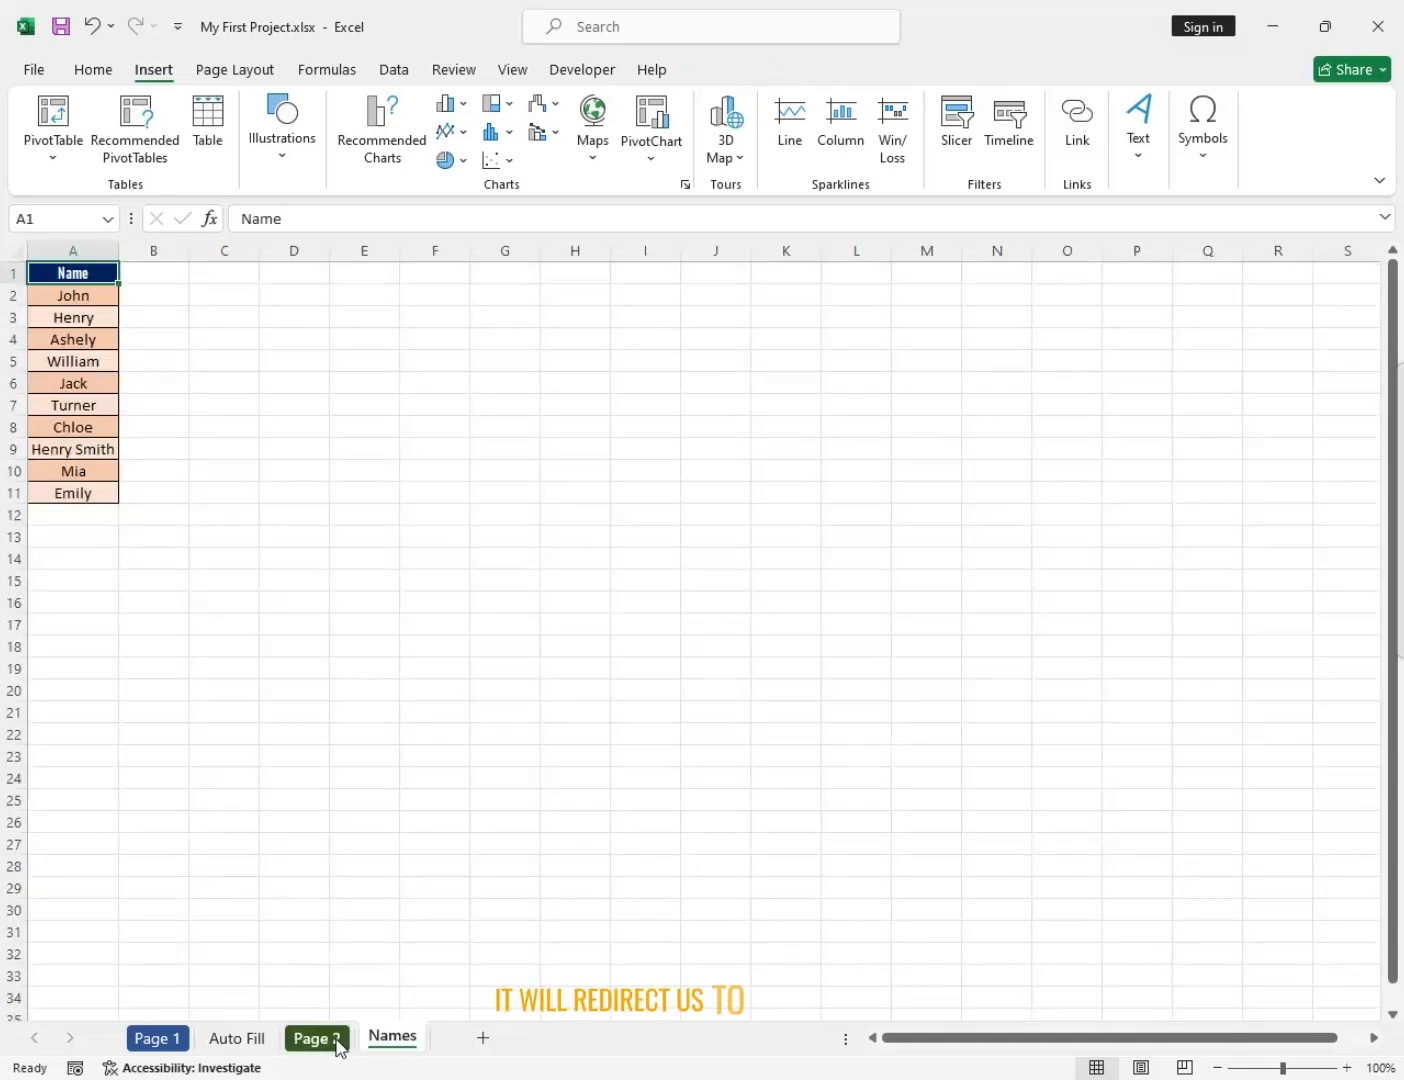
{"action": "left_click", "coordinate": [338, 1041]}
{"action": "left_click", "coordinate": [165, 360]}
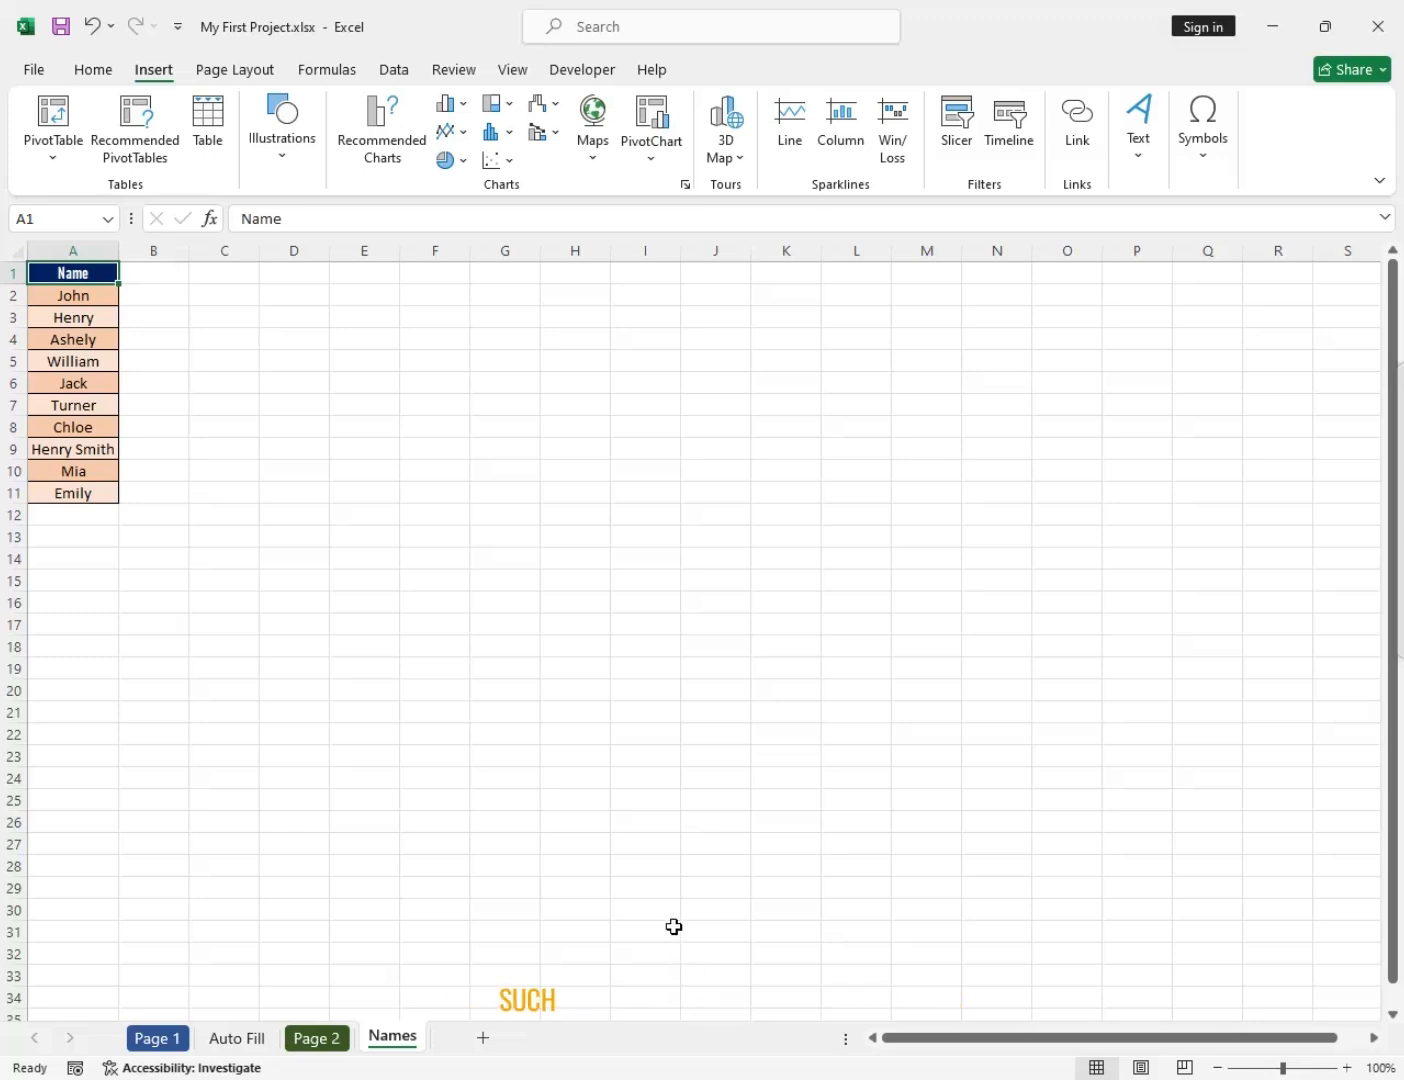
{"action": "left_click", "coordinate": [314, 1040]}
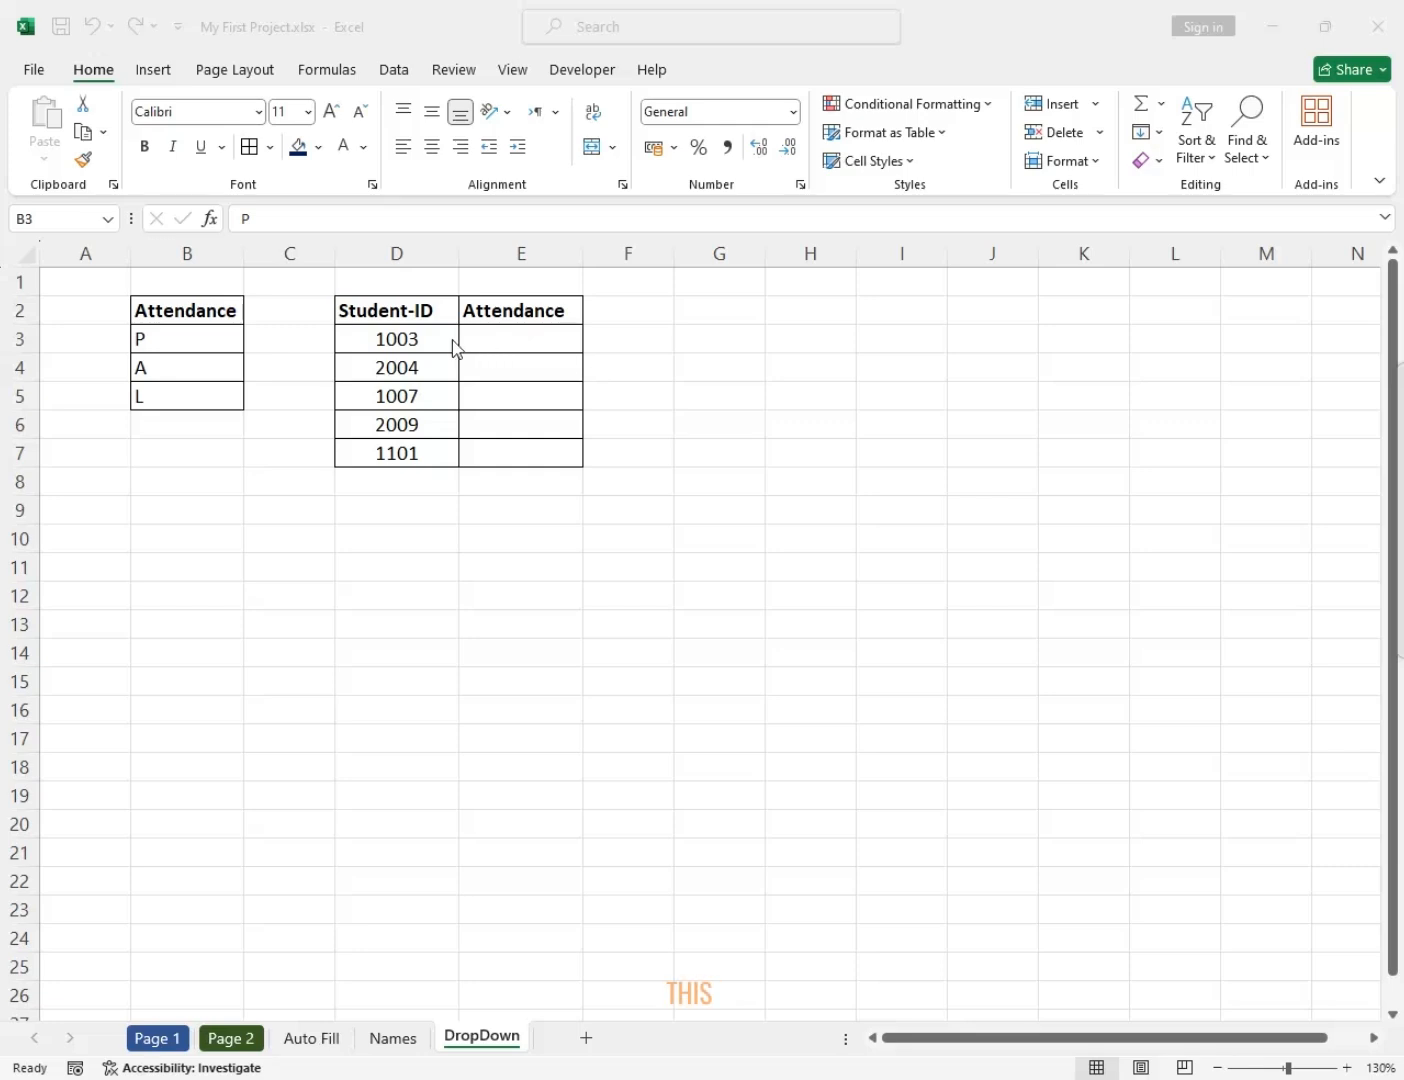
Enter p in E3 and l in E4 manually, then clear the Attendance cells E3:E7.
{"action": "left_click", "coordinate": [477, 339]}
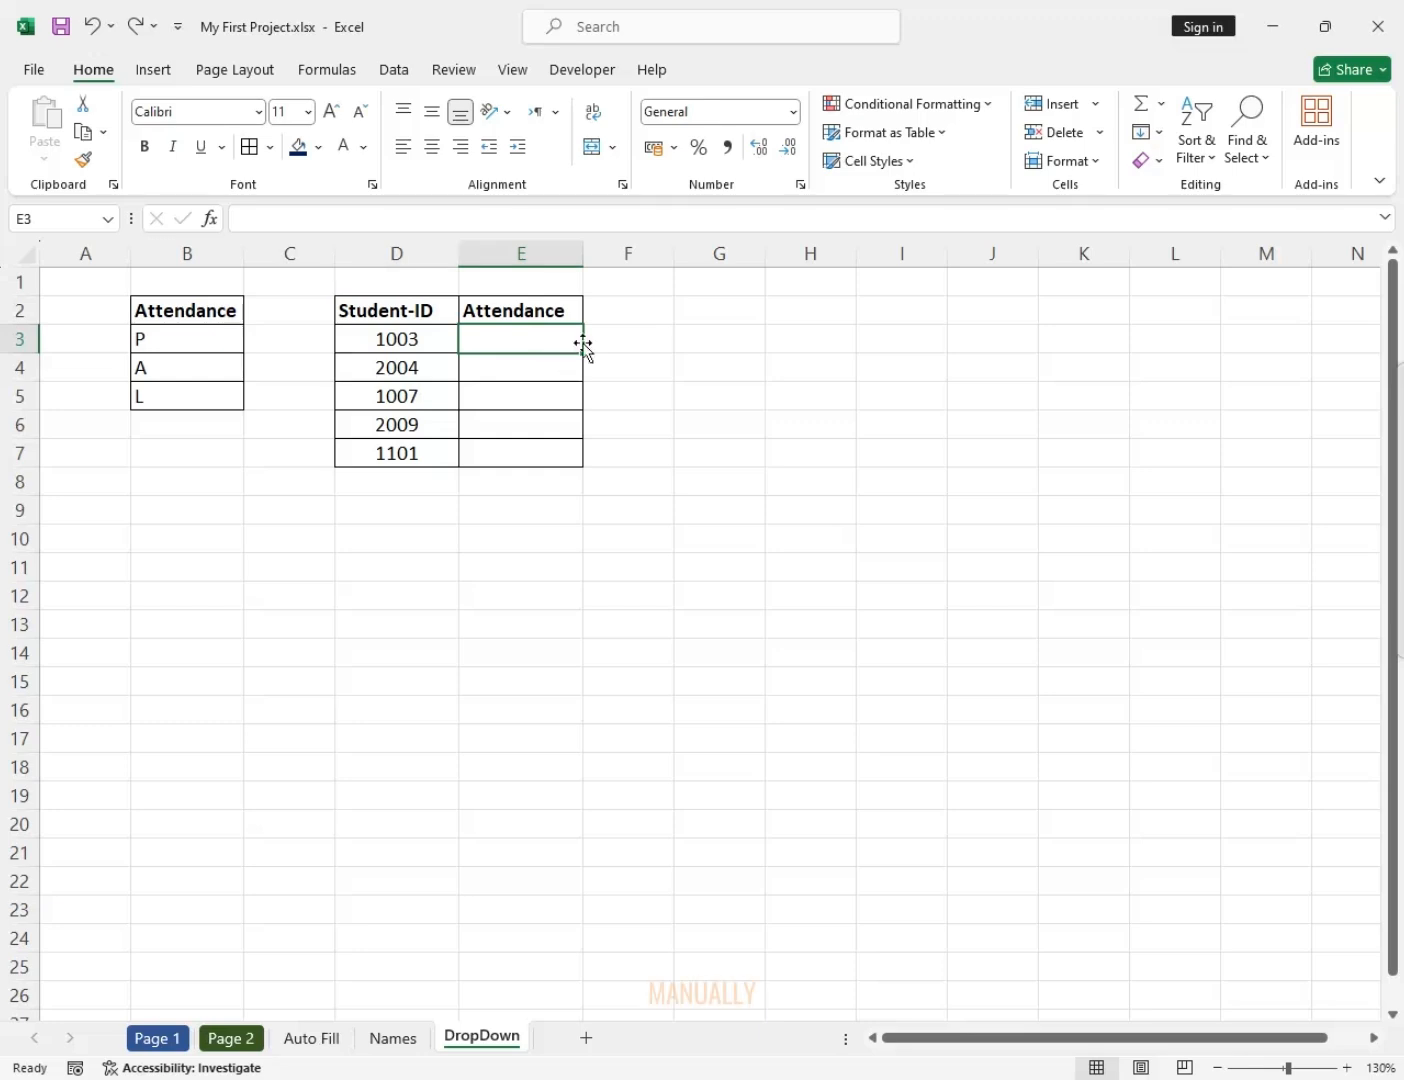
{"action": "type", "text": "p"}
{"action": "key", "text": "Return"}
{"action": "type", "text": "l"}
{"action": "key", "text": "Return"}
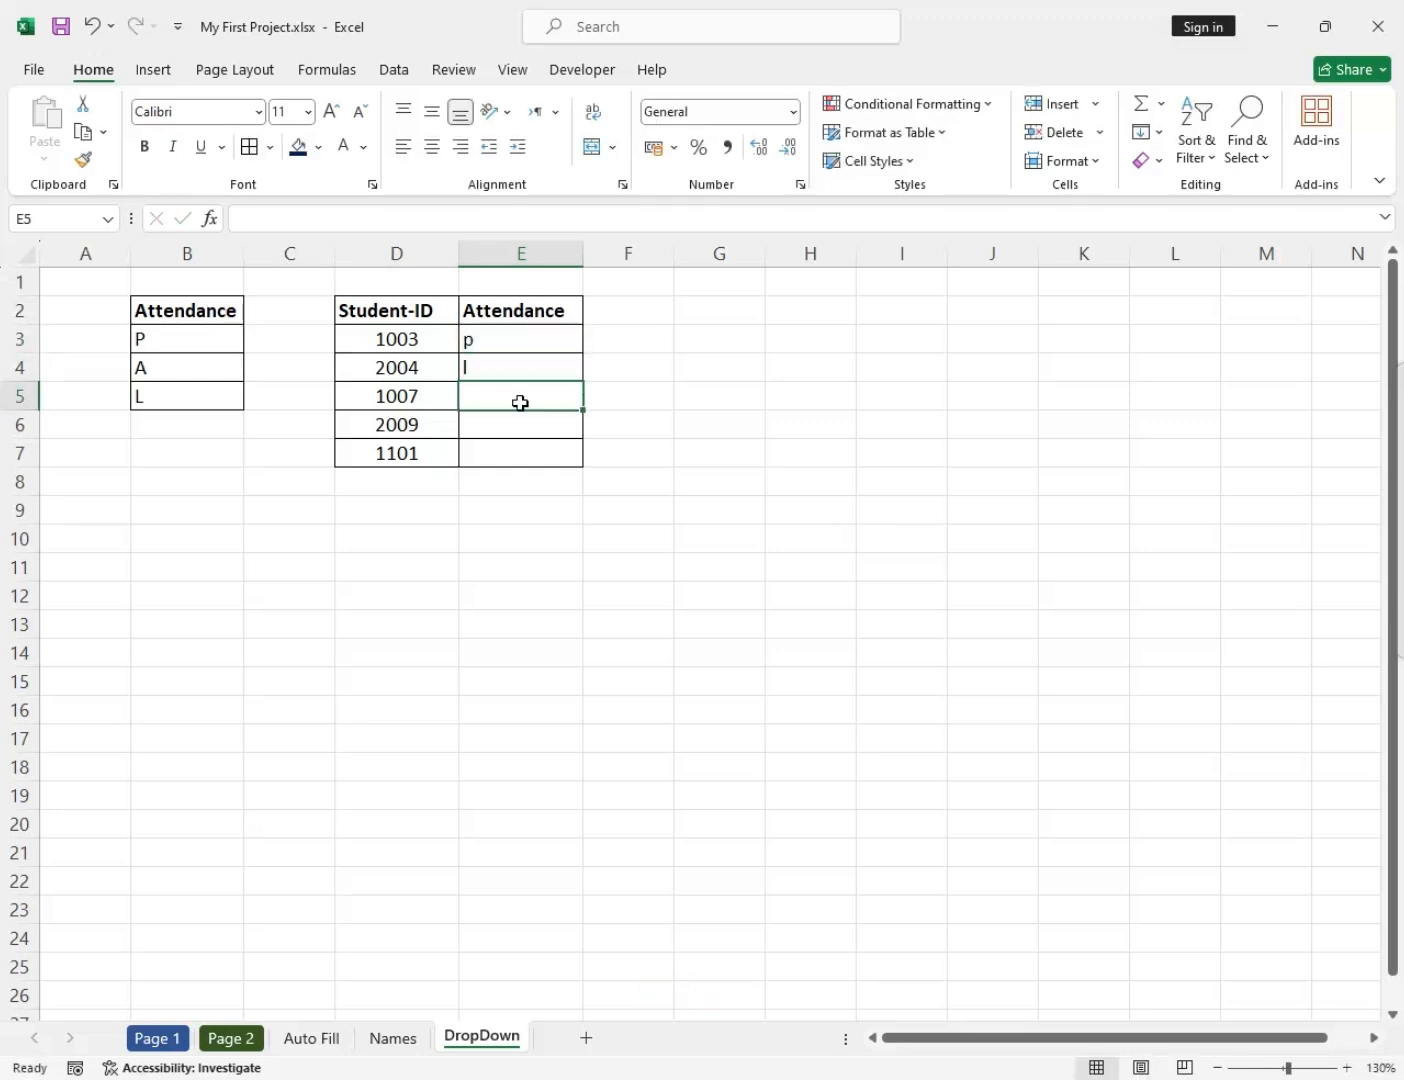
{"action": "left_click_drag", "start_coordinate": [501, 346], "coordinate": [480, 439]}
{"action": "key", "text": "Delete"}
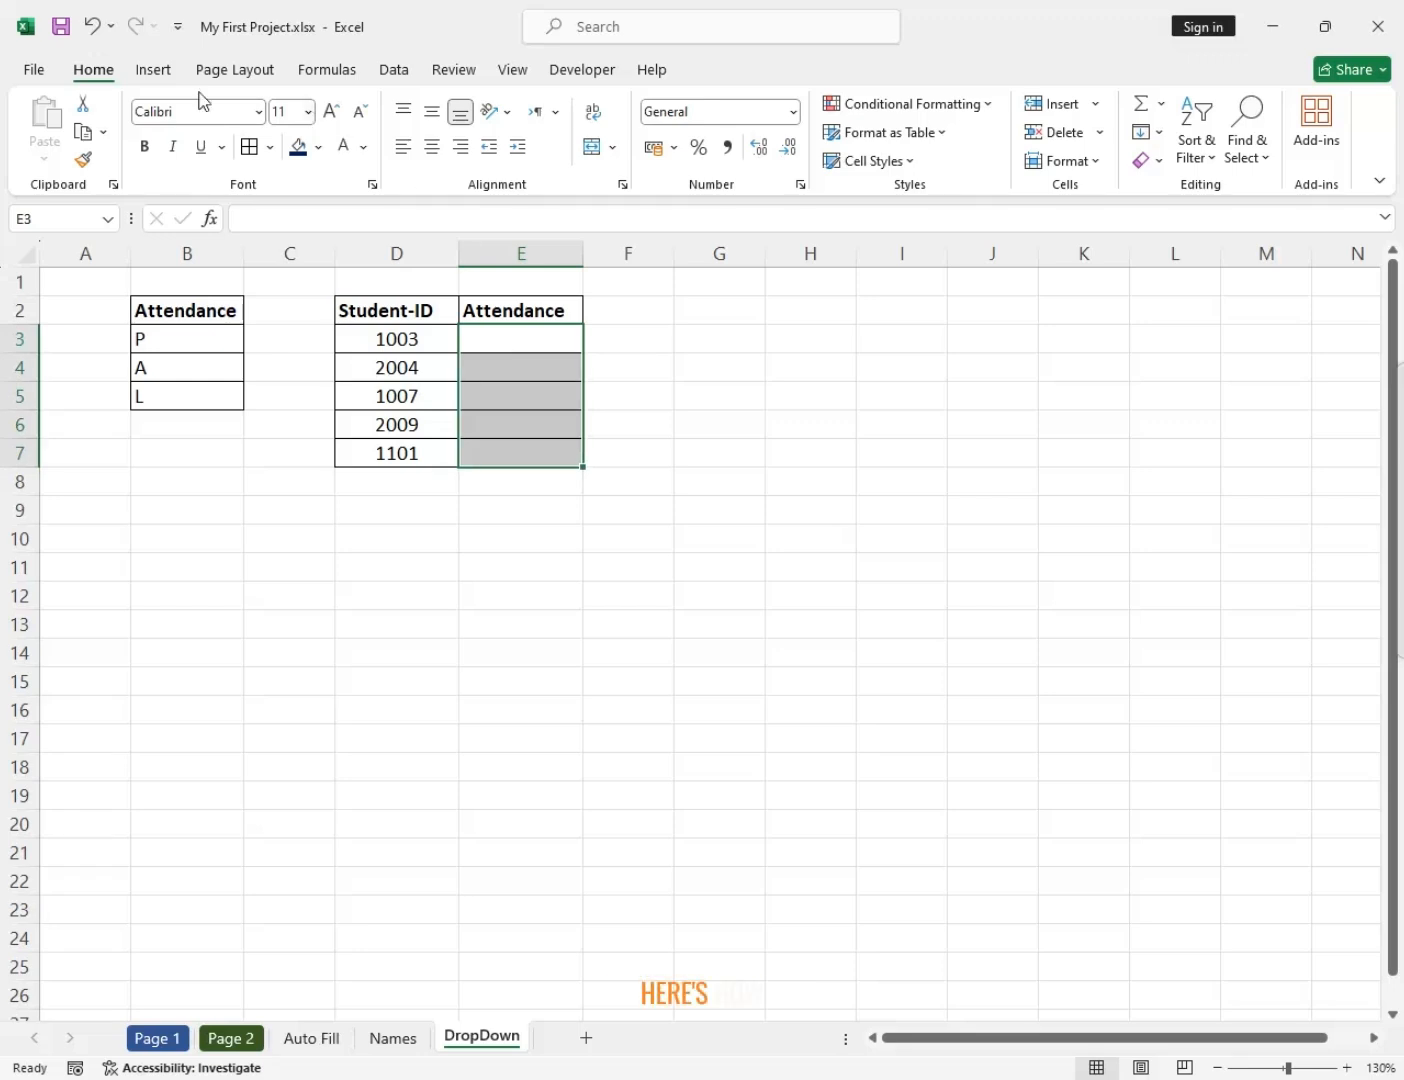
Apply List data validation to the Attendance cells E3:E7, using =$B$3:$B$5 as the source.
{"action": "left_click", "coordinate": [150, 72]}
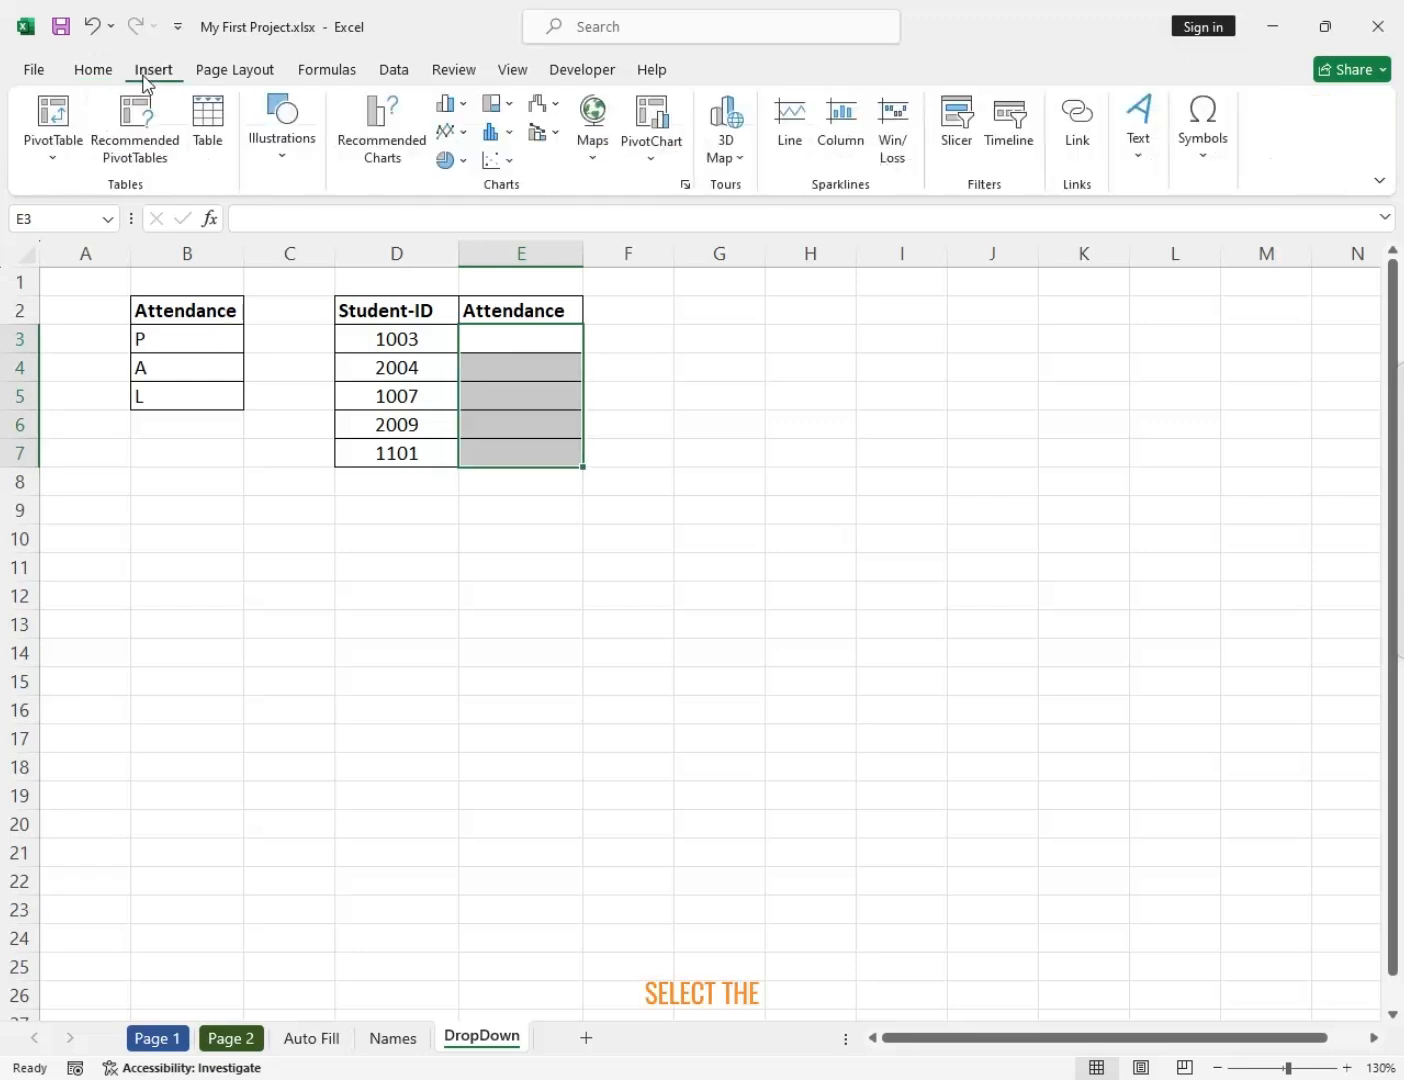
{"action": "left_click", "coordinate": [394, 73]}
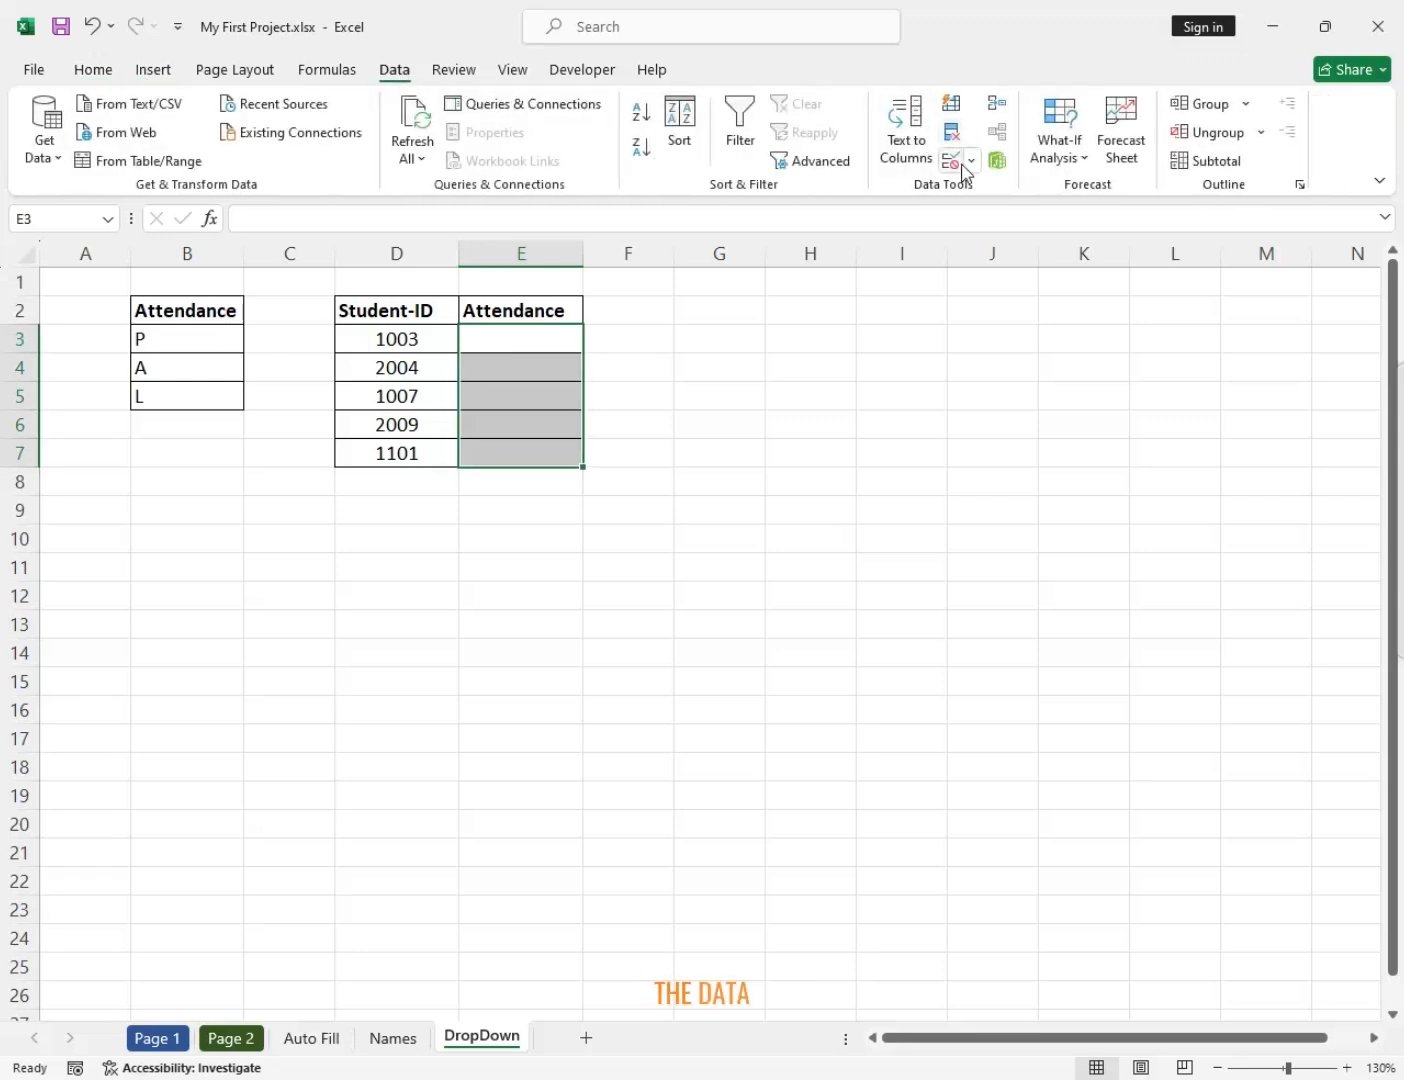
{"action": "left_click", "coordinate": [952, 162]}
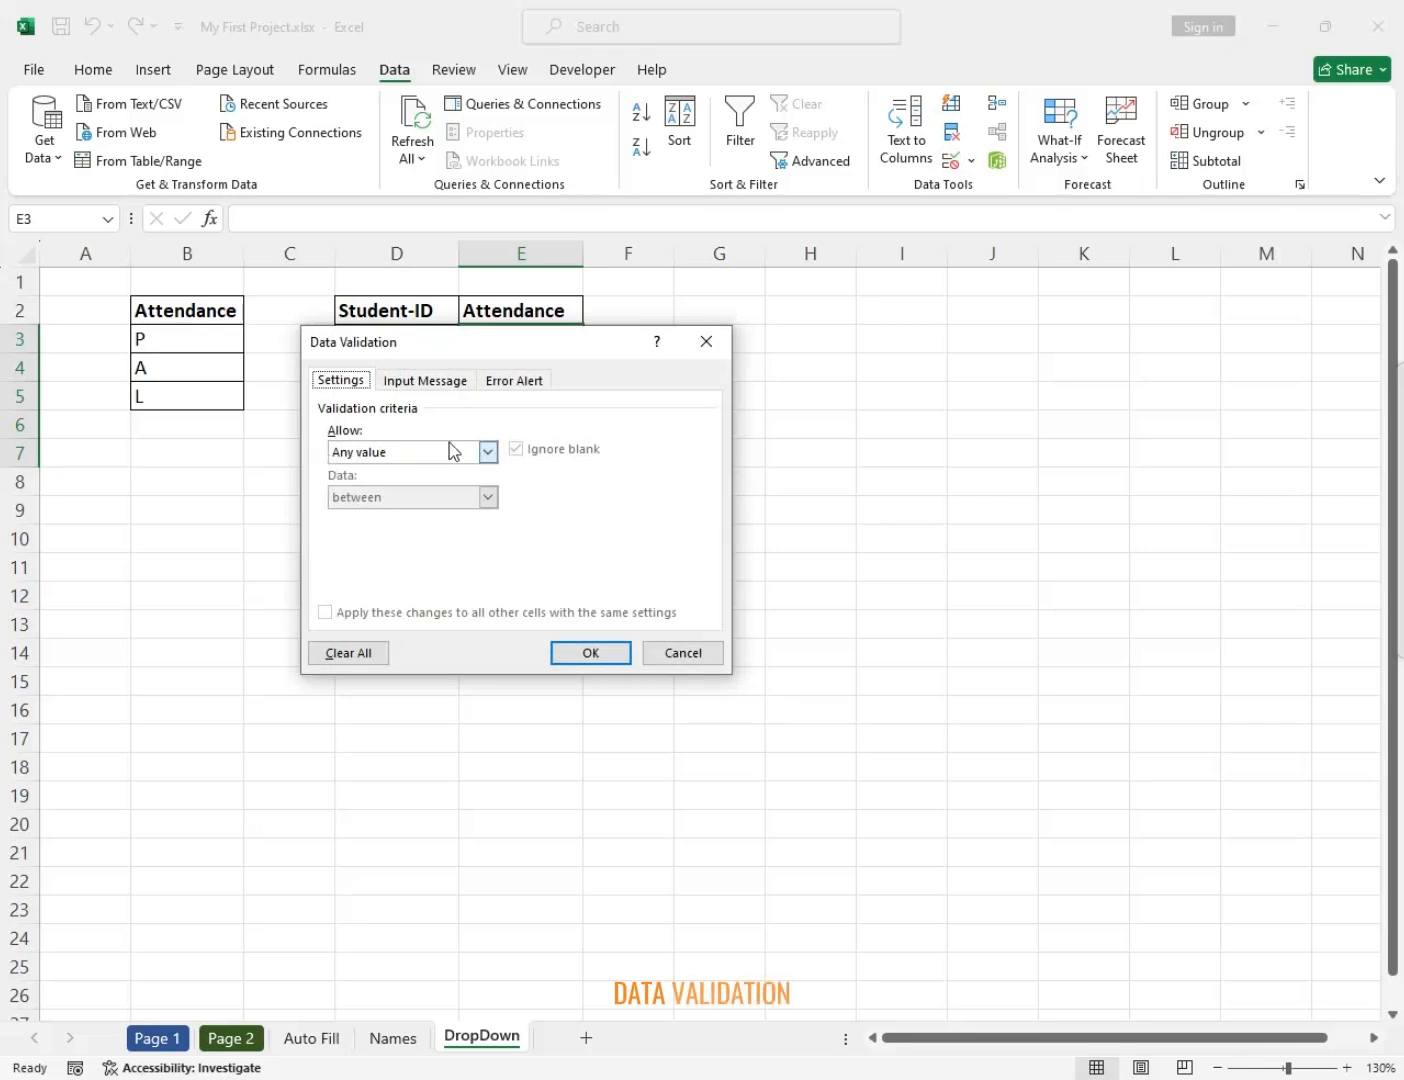
{"action": "left_click", "coordinate": [488, 452]}
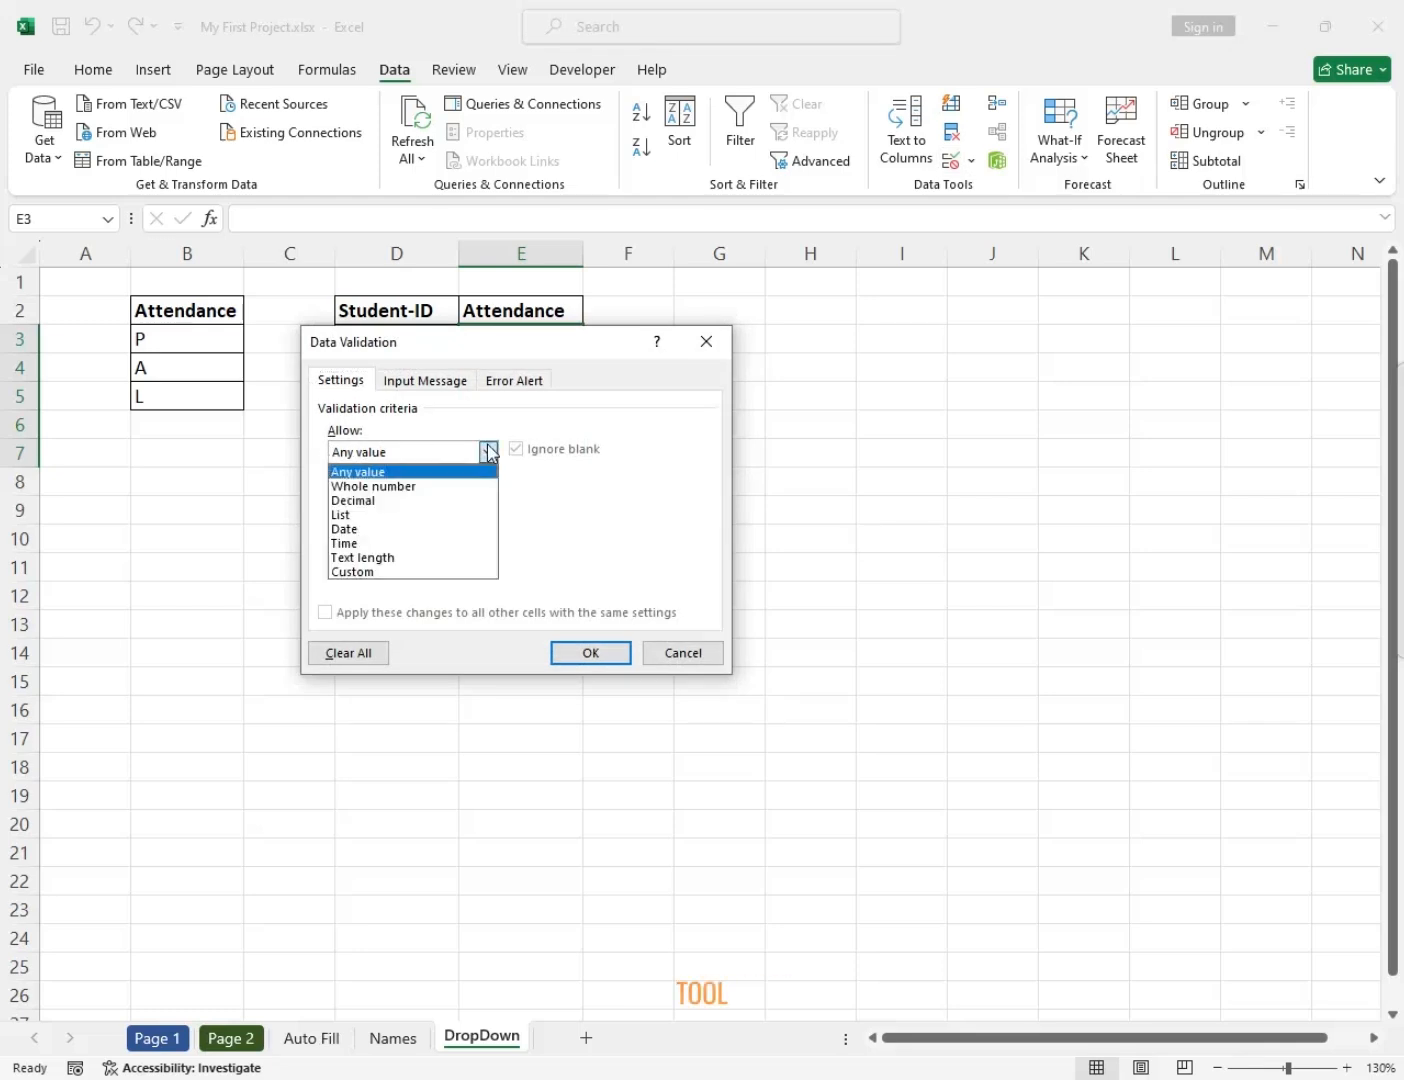
{"action": "left_click", "coordinate": [372, 514]}
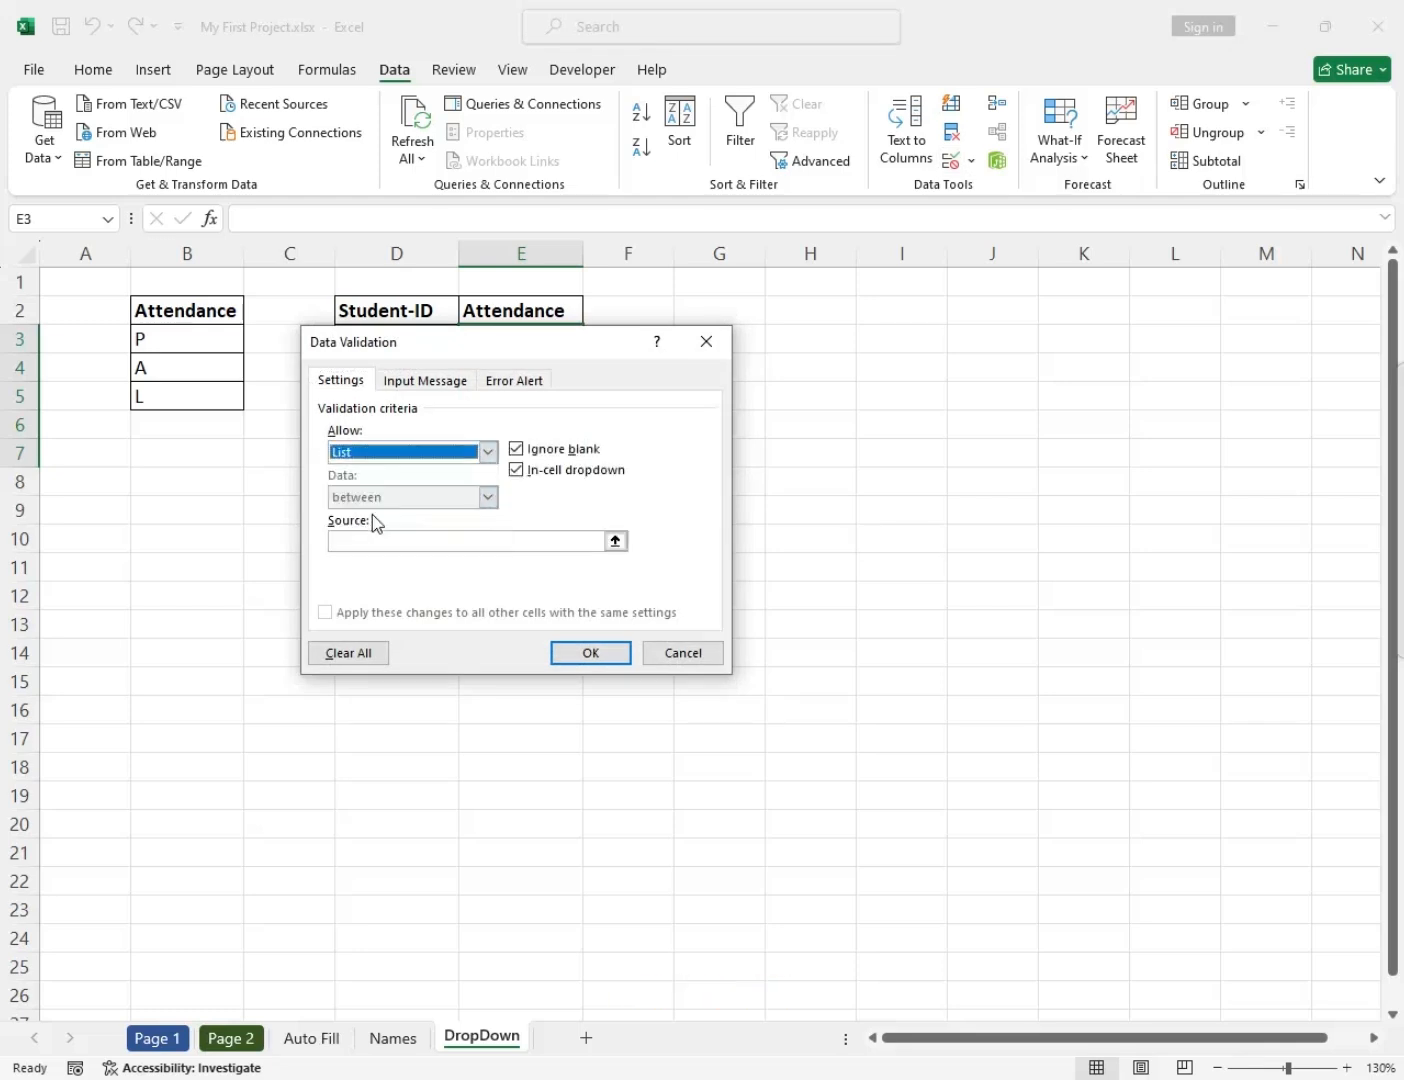
{"action": "left_click", "coordinate": [621, 540]}
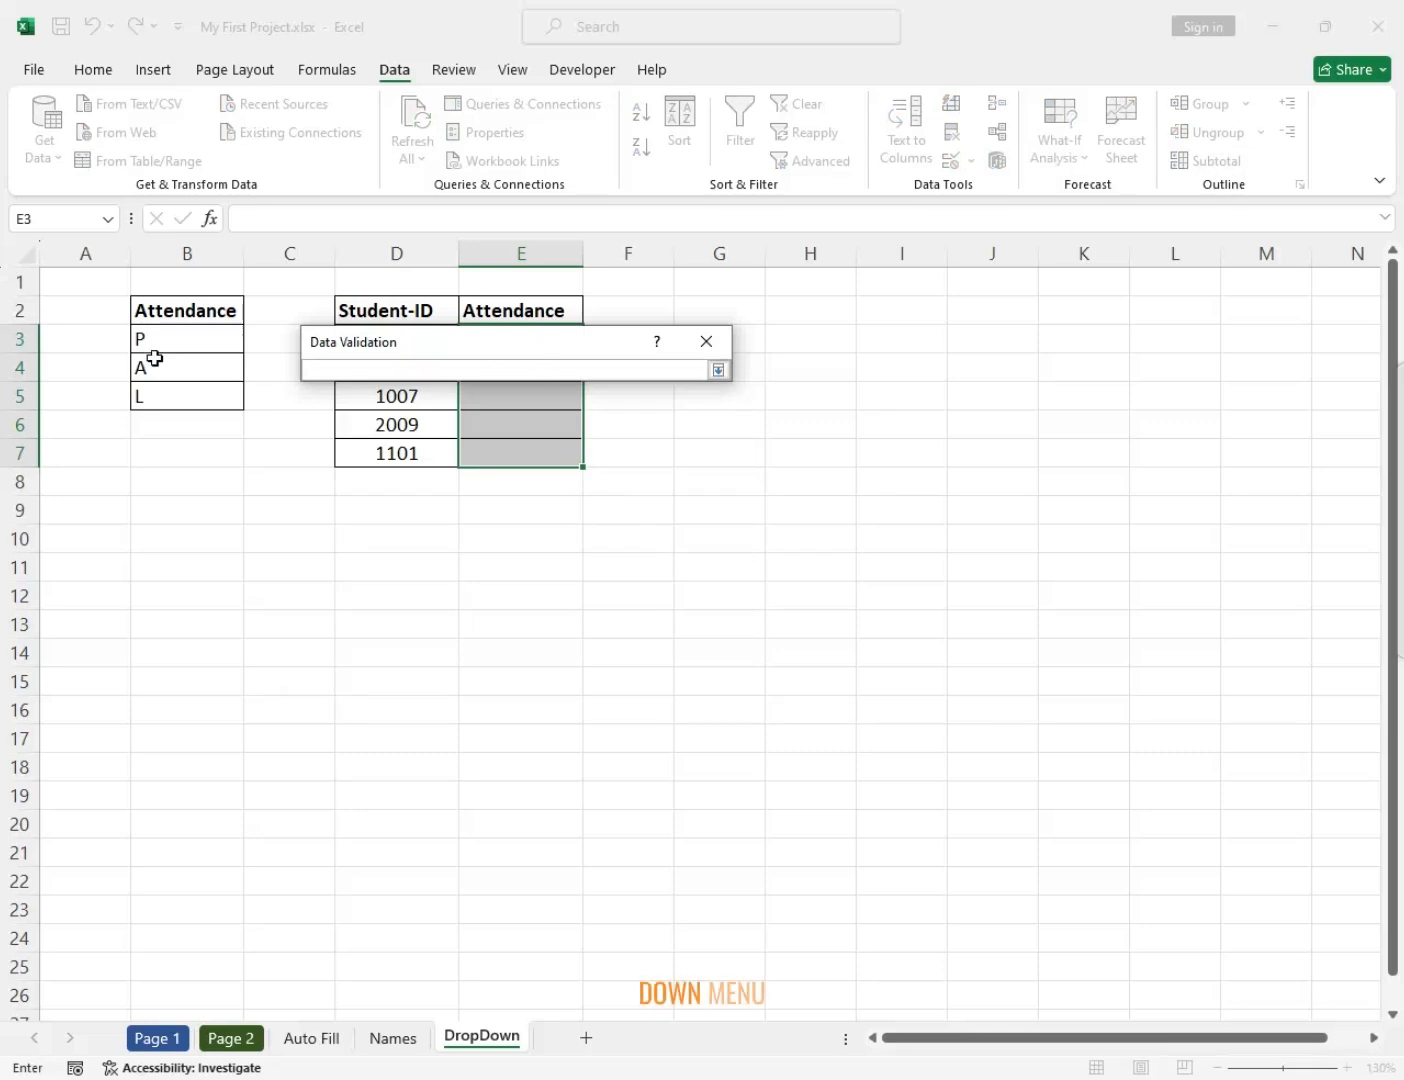
{"action": "left_click", "coordinate": [719, 371]}
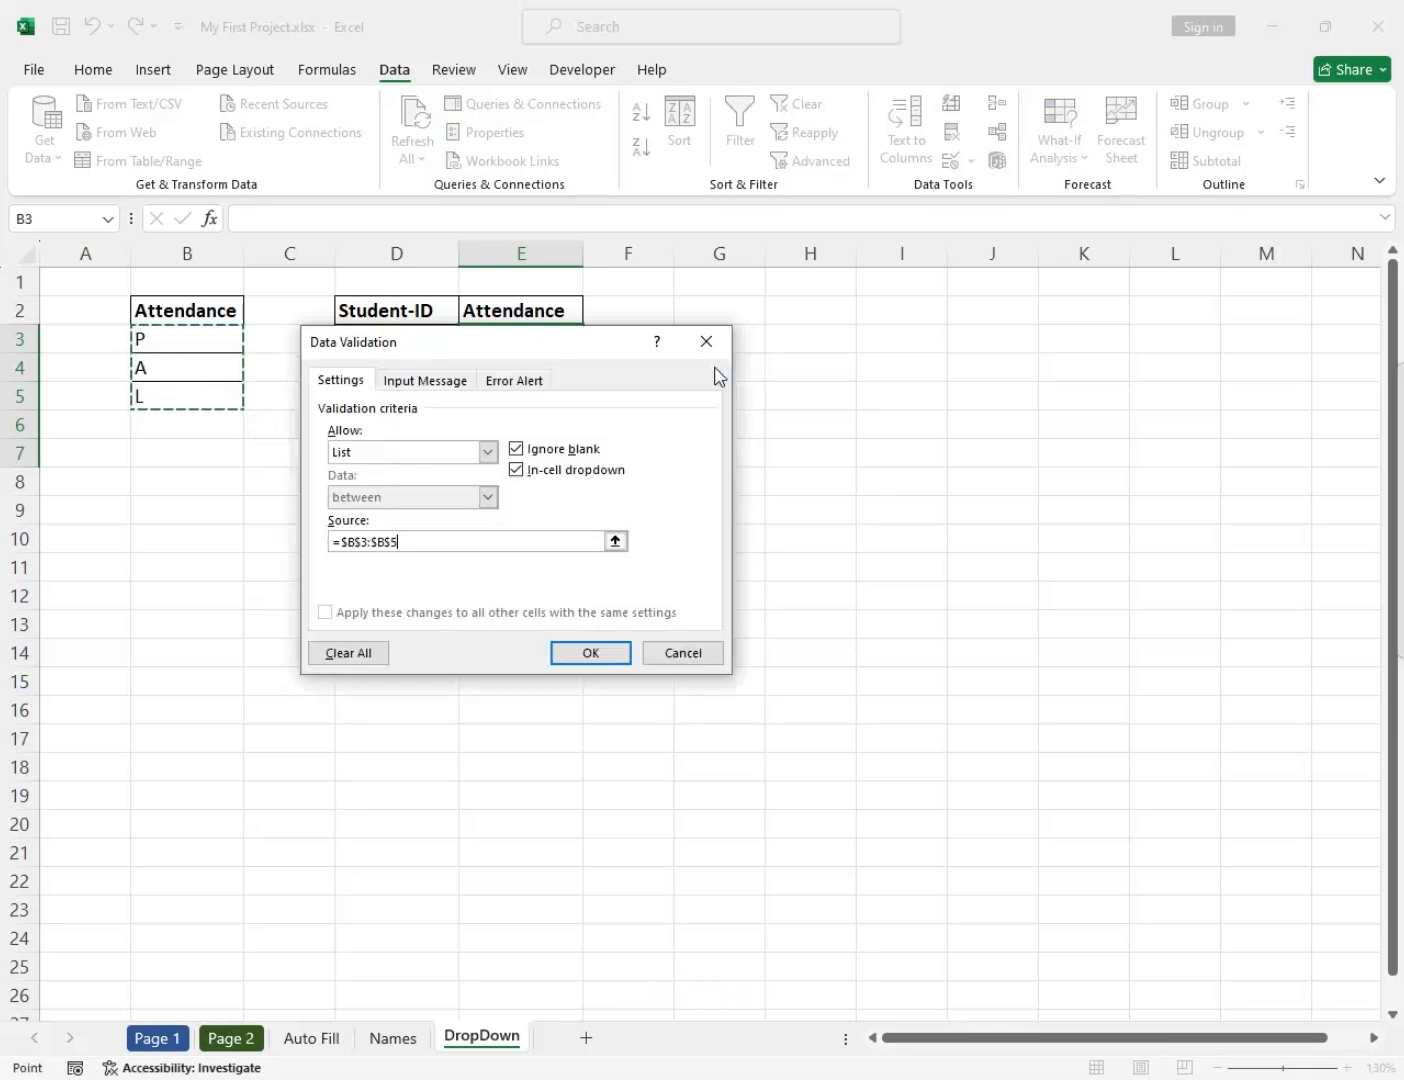
{"action": "left_click", "coordinate": [572, 656]}
Check the new drop-downs in the Attendance cells and choose A for E3.
{"action": "left_click", "coordinate": [536, 345]}
{"action": "left_click", "coordinate": [537, 378]}
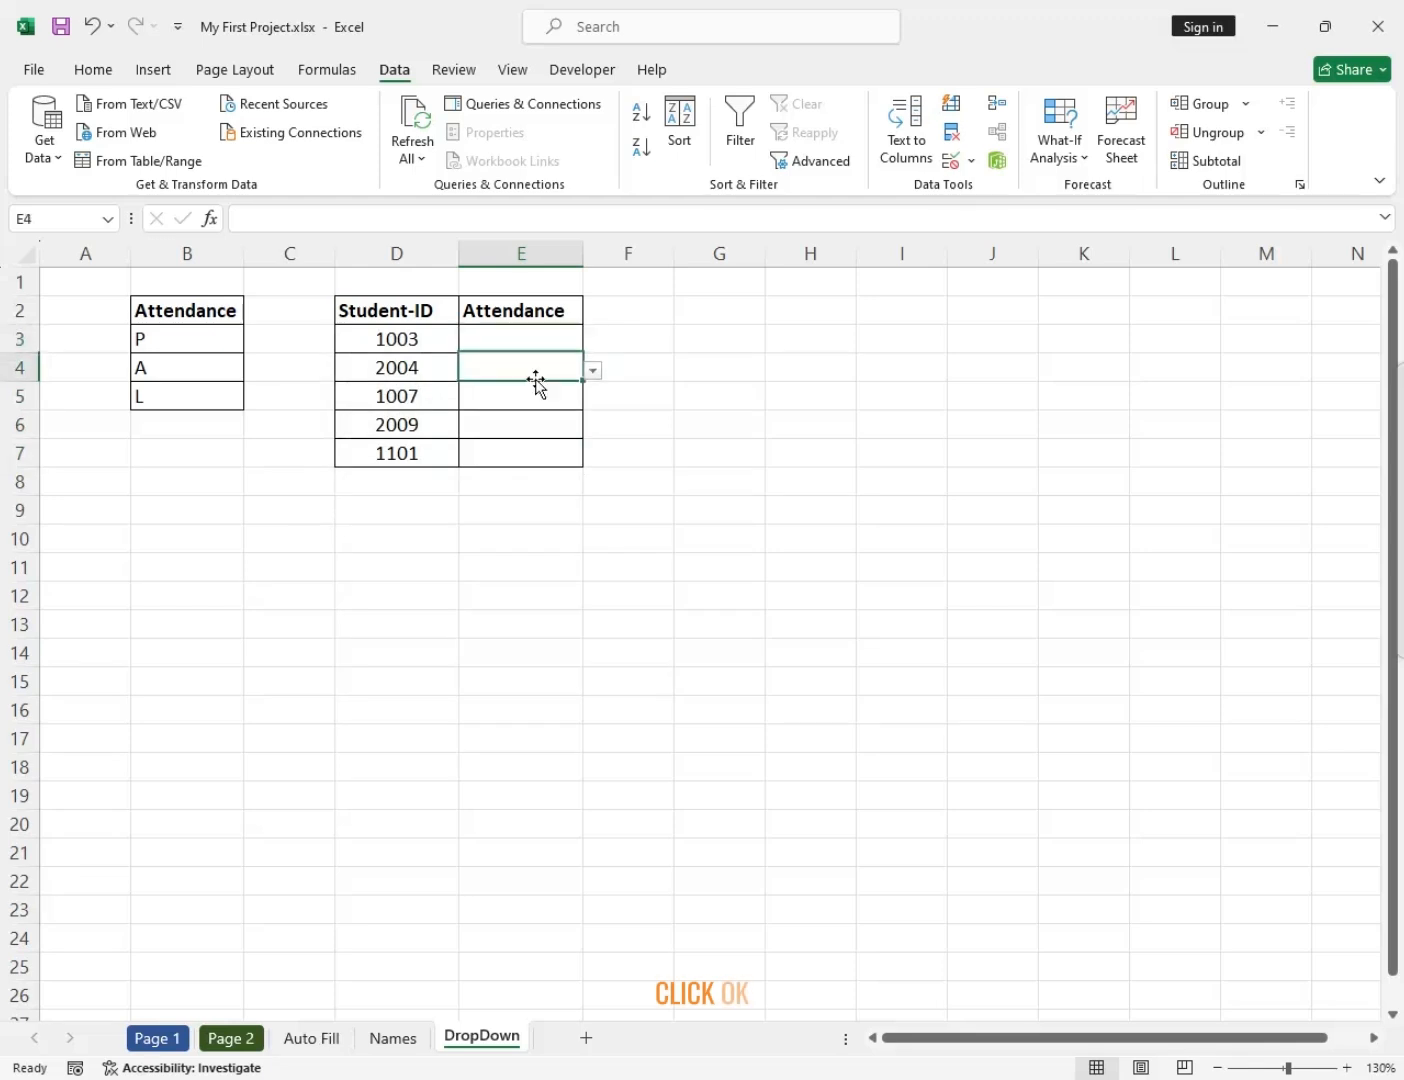
{"action": "left_click", "coordinate": [536, 395]}
{"action": "left_click", "coordinate": [531, 339]}
{"action": "left_click", "coordinate": [592, 344]}
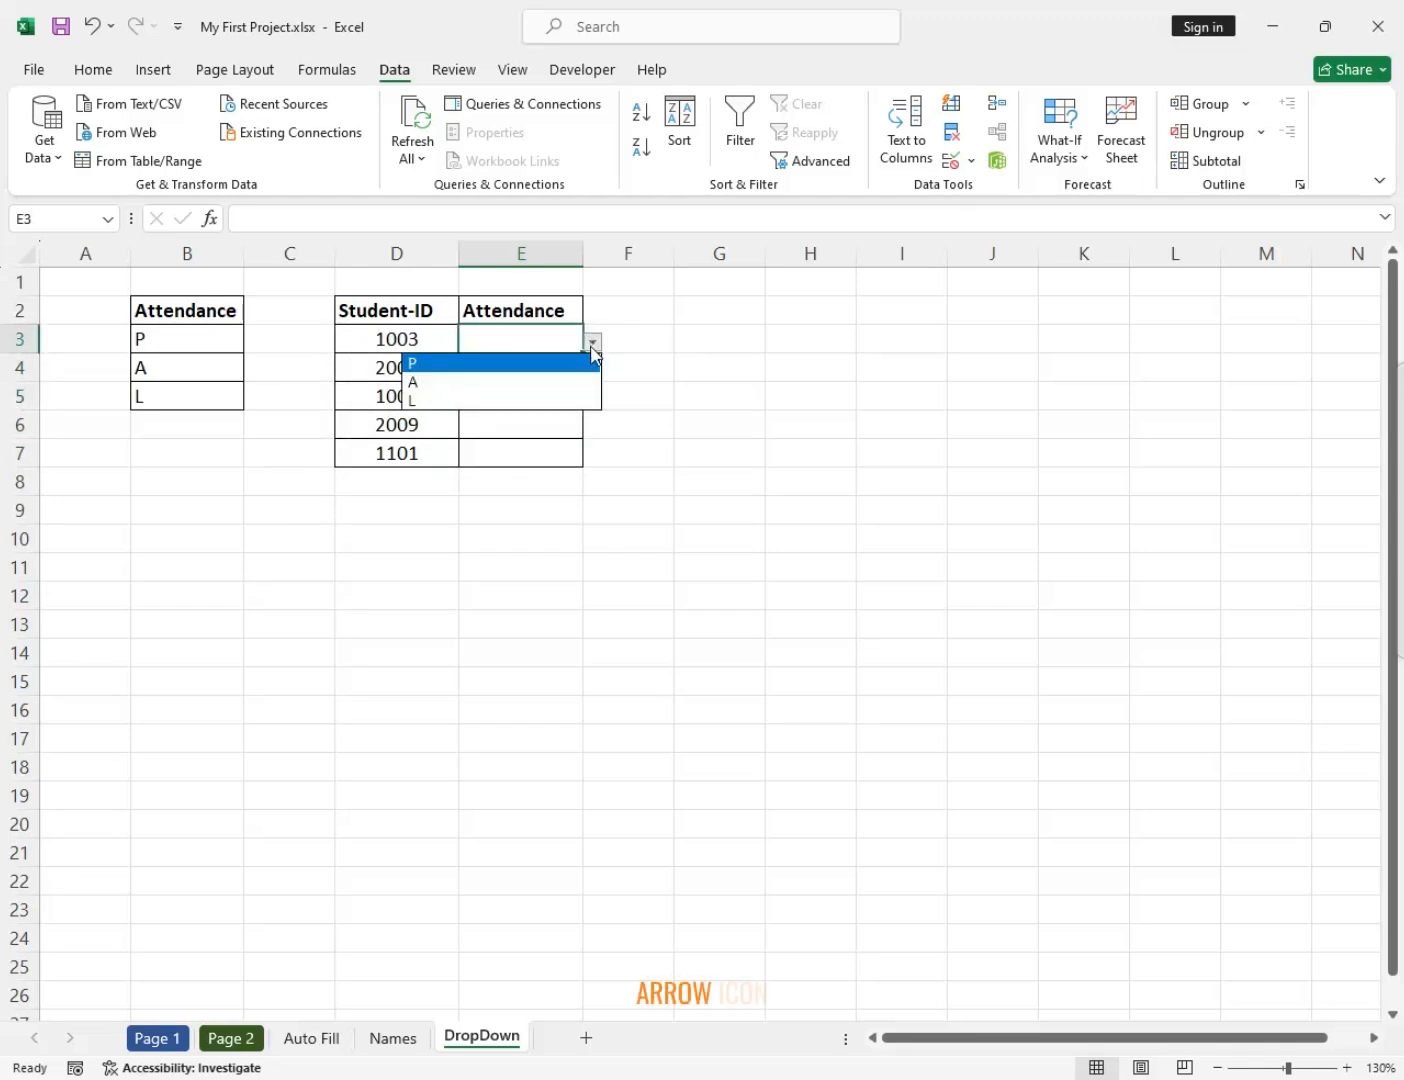
{"action": "left_click", "coordinate": [466, 382]}
Choose P for E4 and L for E5 from the attendance drop-downs, and open the list in E6.
{"action": "left_click", "coordinate": [550, 367]}
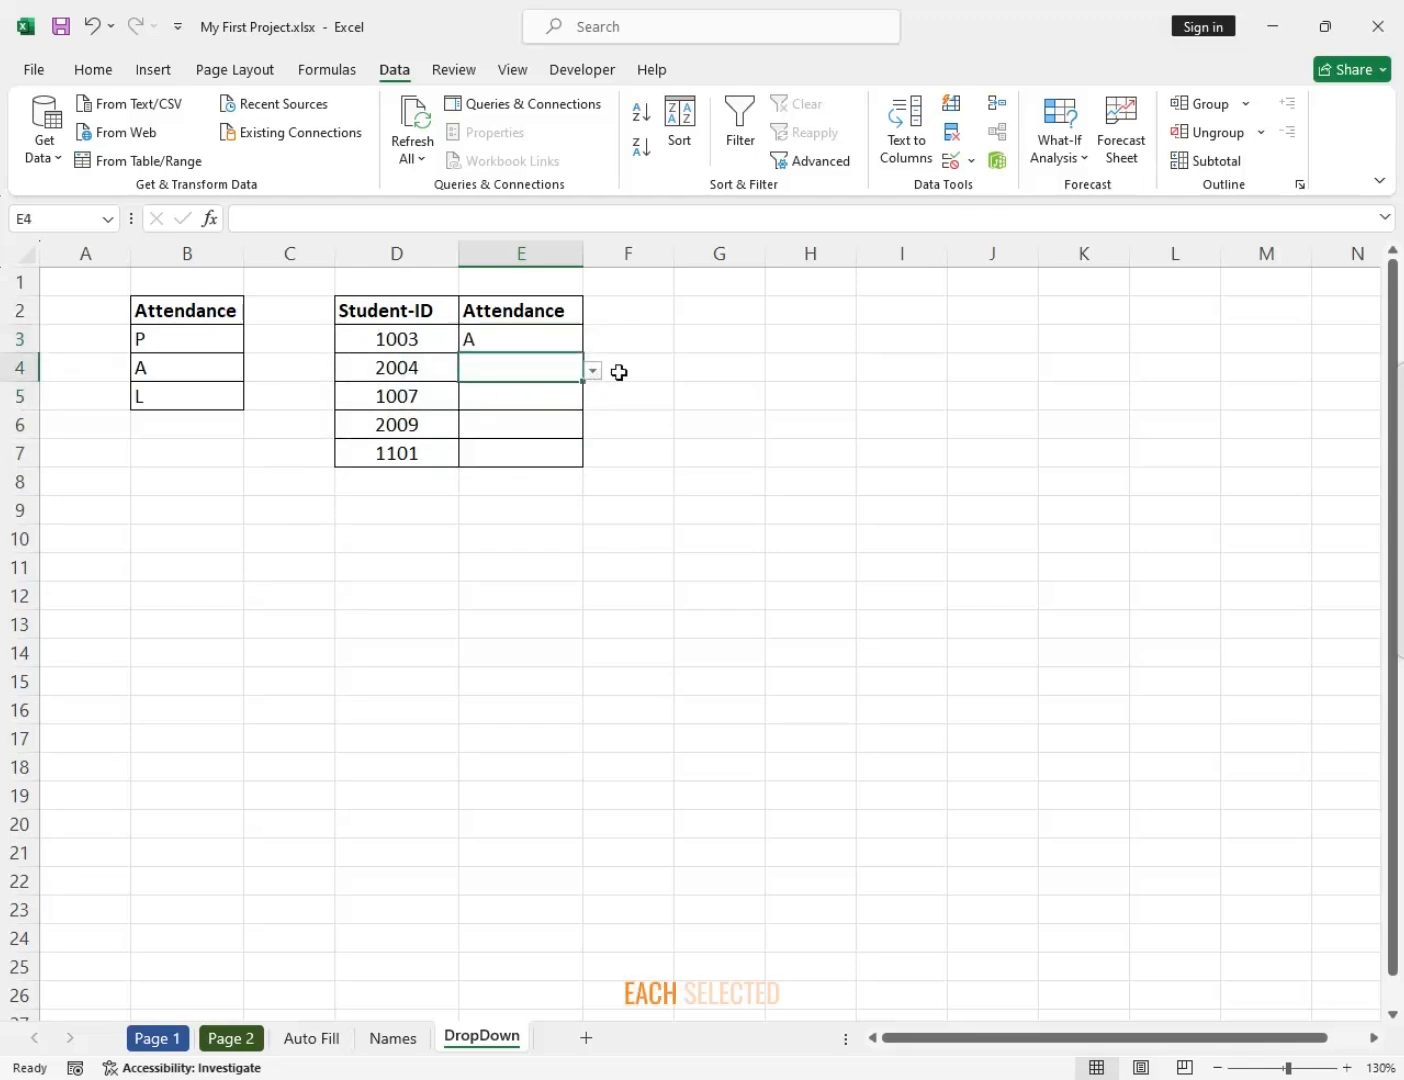
{"action": "left_click", "coordinate": [590, 373]}
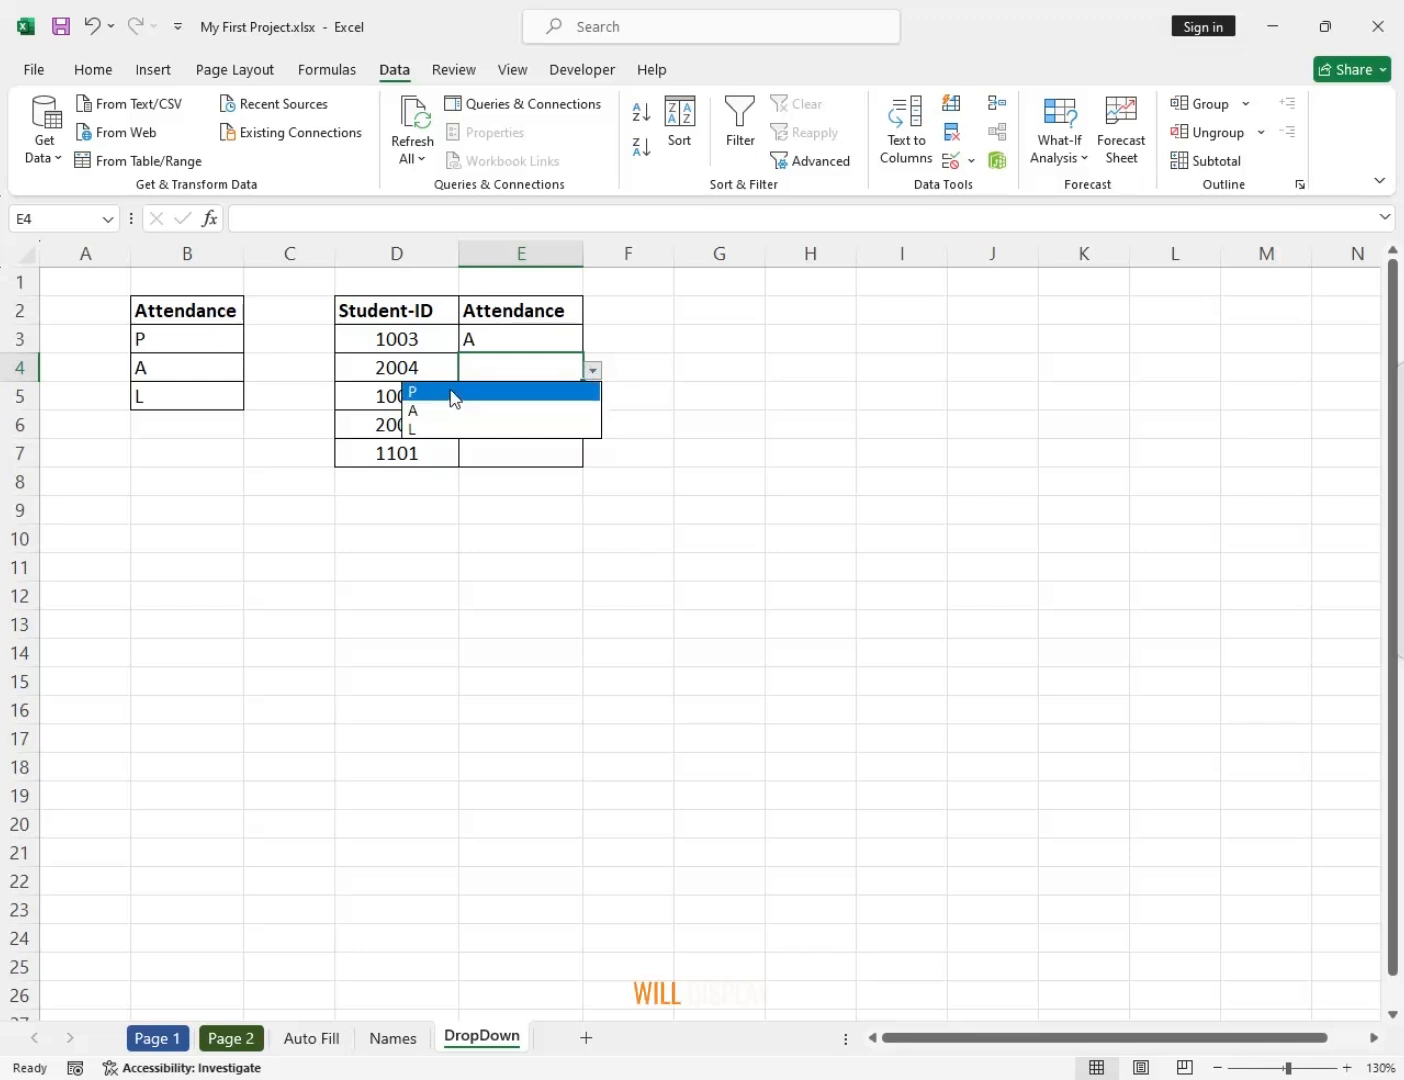
{"action": "left_click", "coordinate": [539, 393]}
{"action": "left_click", "coordinate": [539, 393]}
{"action": "left_click", "coordinate": [592, 399]}
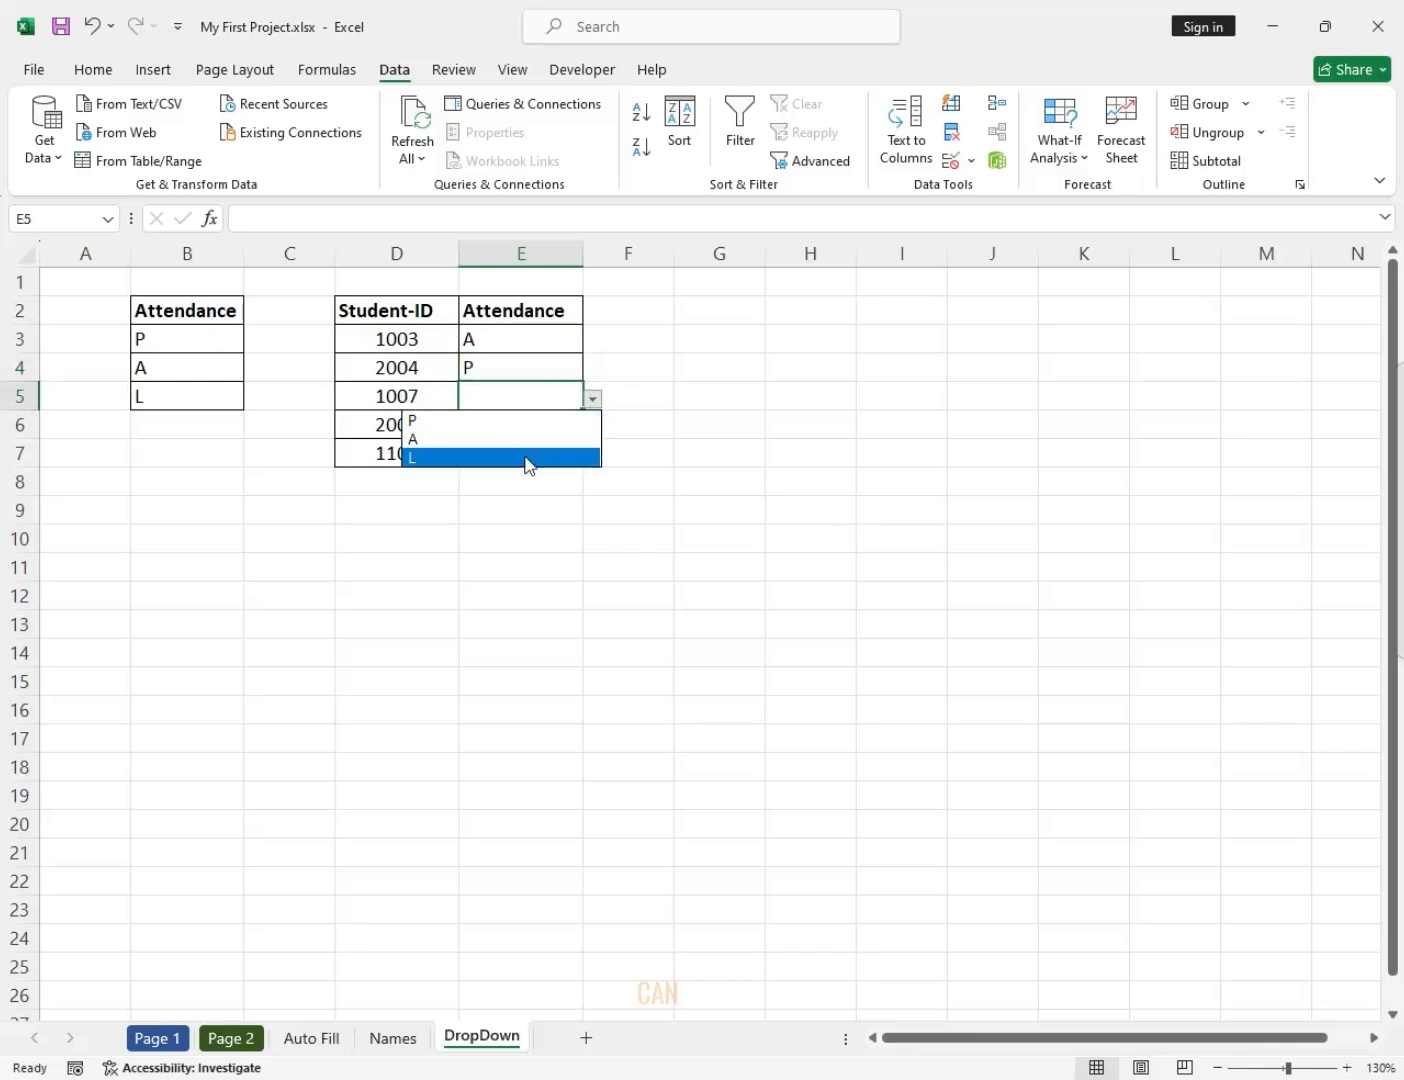
{"action": "left_click", "coordinate": [526, 461]}
{"action": "left_click", "coordinate": [535, 441]}
{"action": "left_click", "coordinate": [593, 432]}
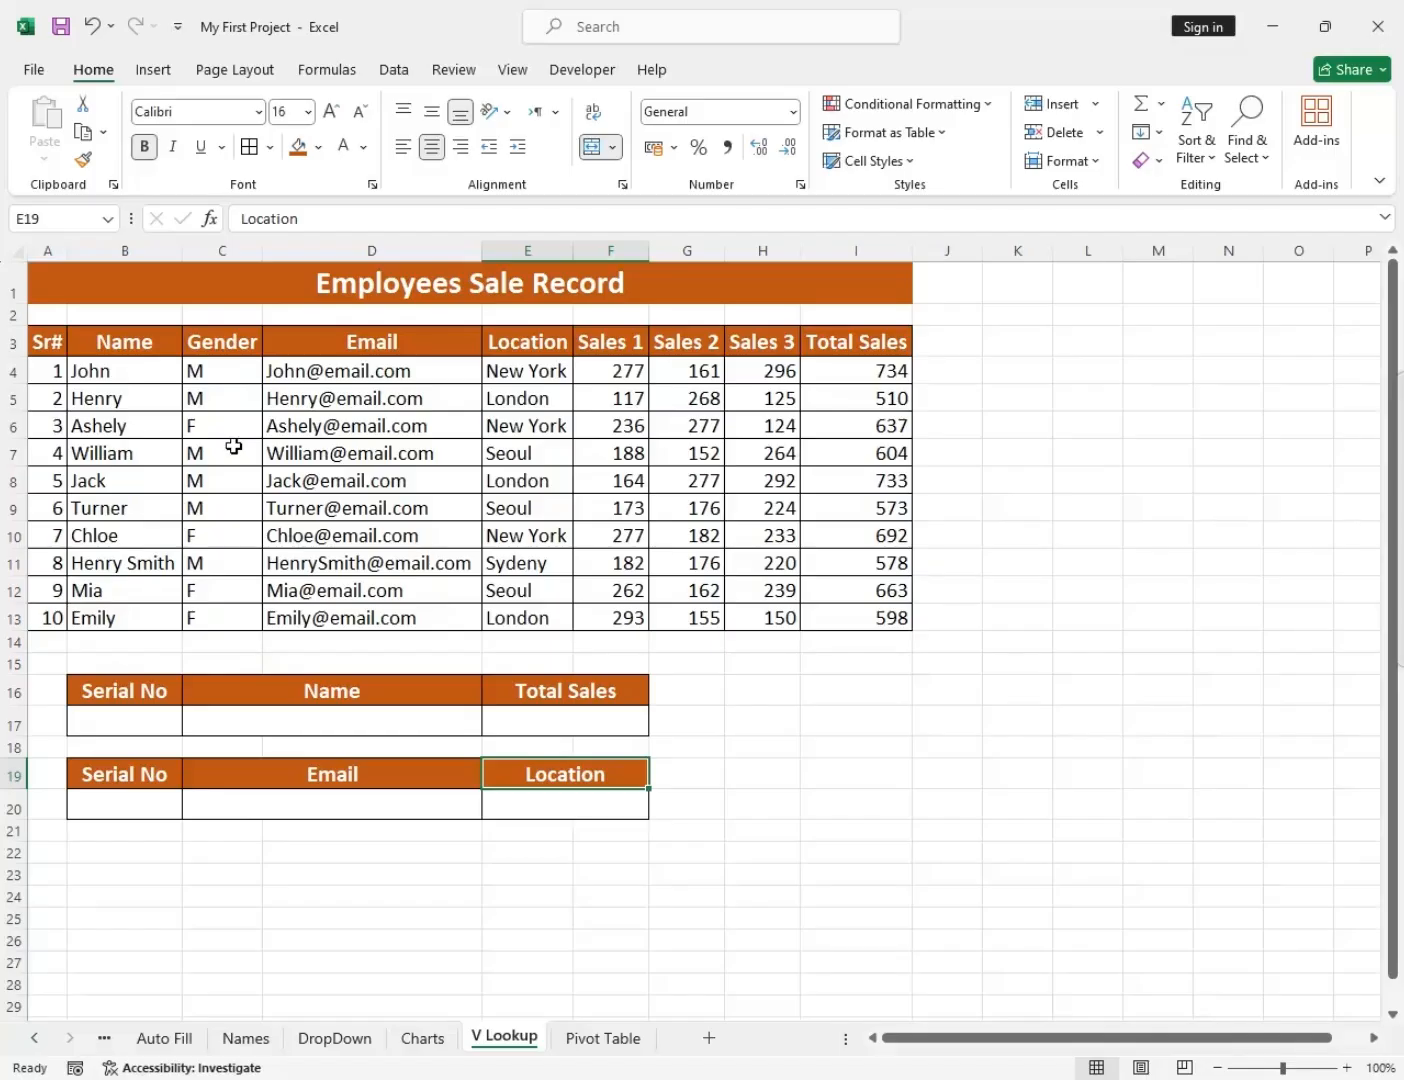
{"action": "left_click", "coordinate": [290, 699]}
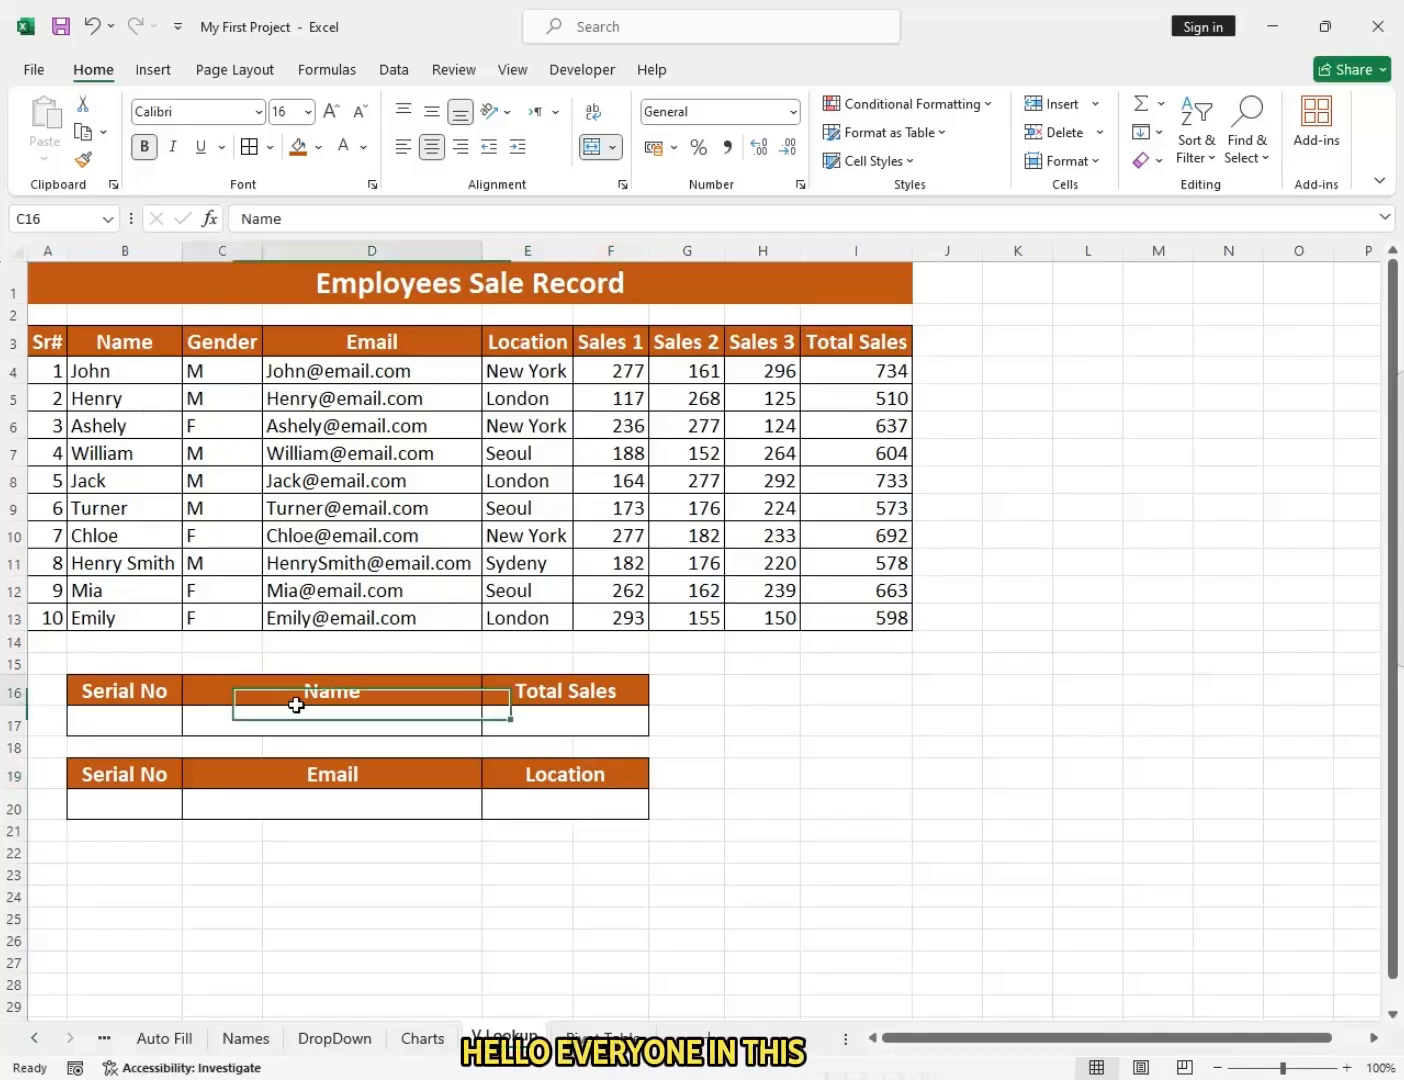
Review the Employees Sale Record table, then enter 7 as the Serial No in B17 of the first lookup table.
{"action": "left_click", "coordinate": [117, 707]}
{"action": "left_click", "coordinate": [118, 718]}
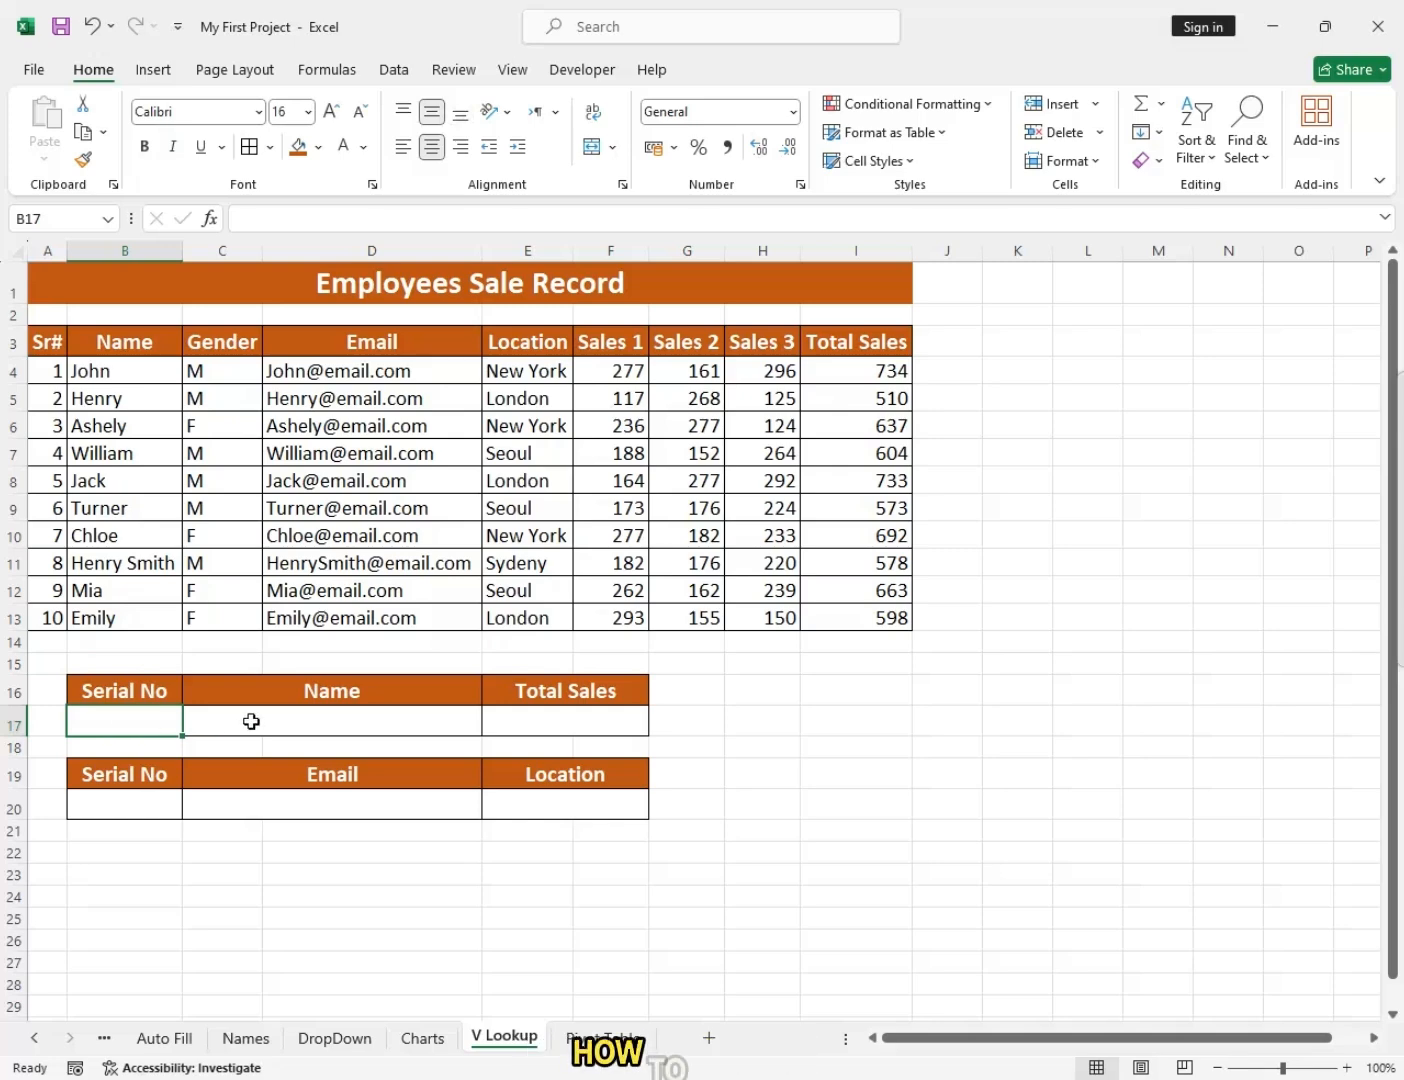
{"action": "left_click_drag", "start_coordinate": [48, 343], "coordinate": [878, 611]}
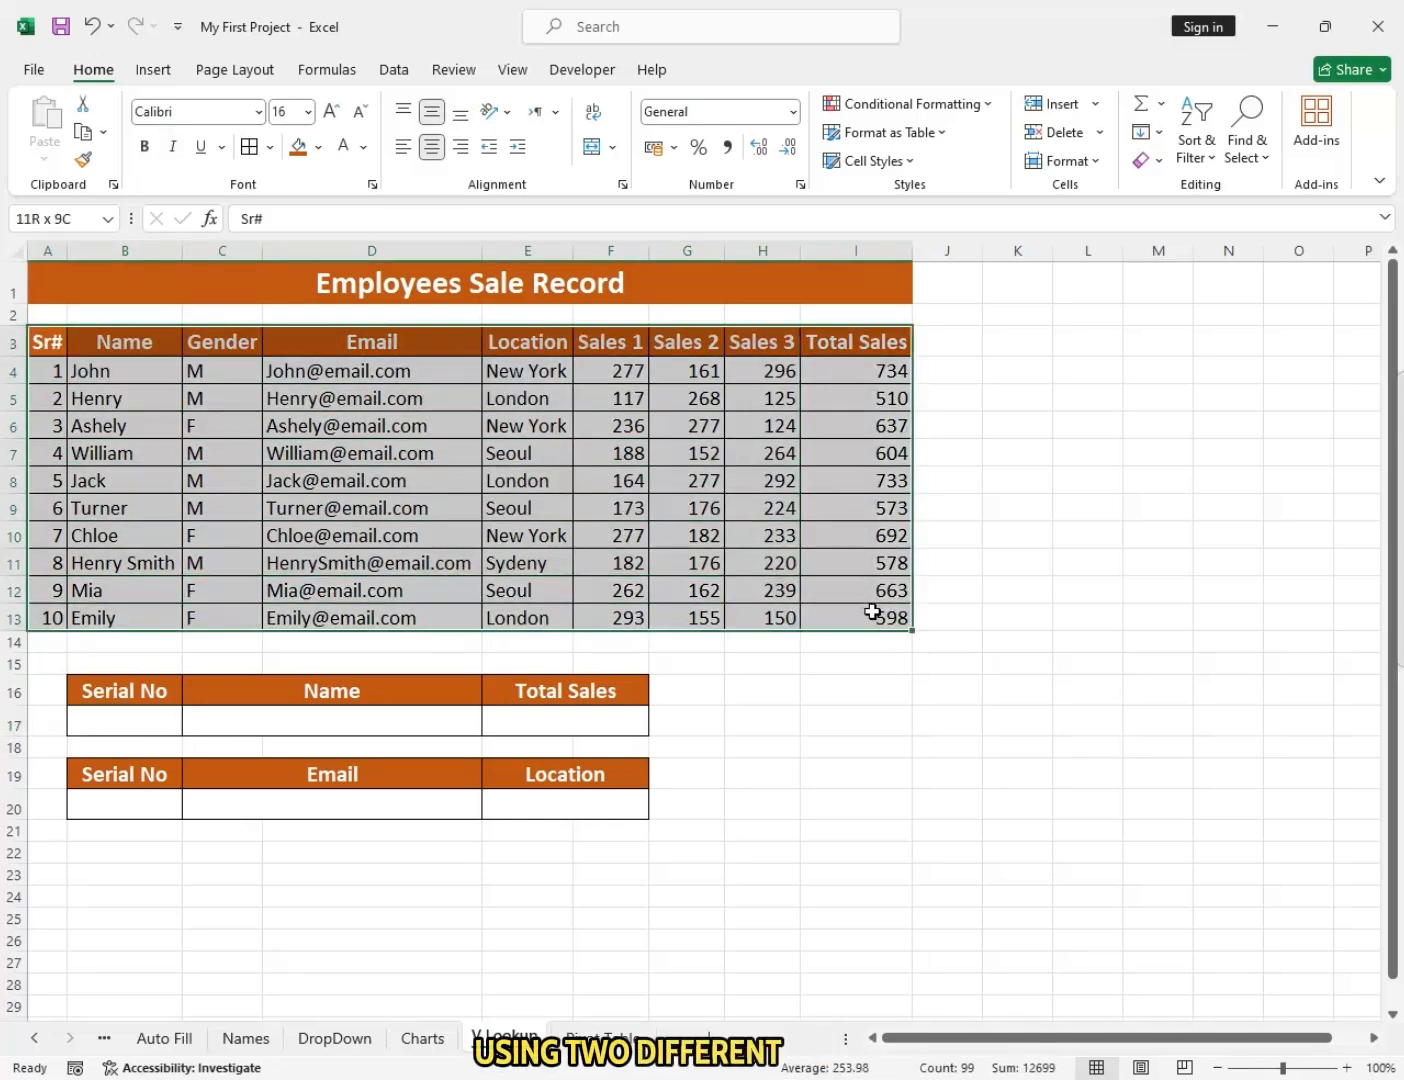
{"action": "left_click", "coordinate": [392, 508]}
{"action": "scroll", "coordinate": [320, 533], "scroll_direction": "down", "scroll_amount": 1}
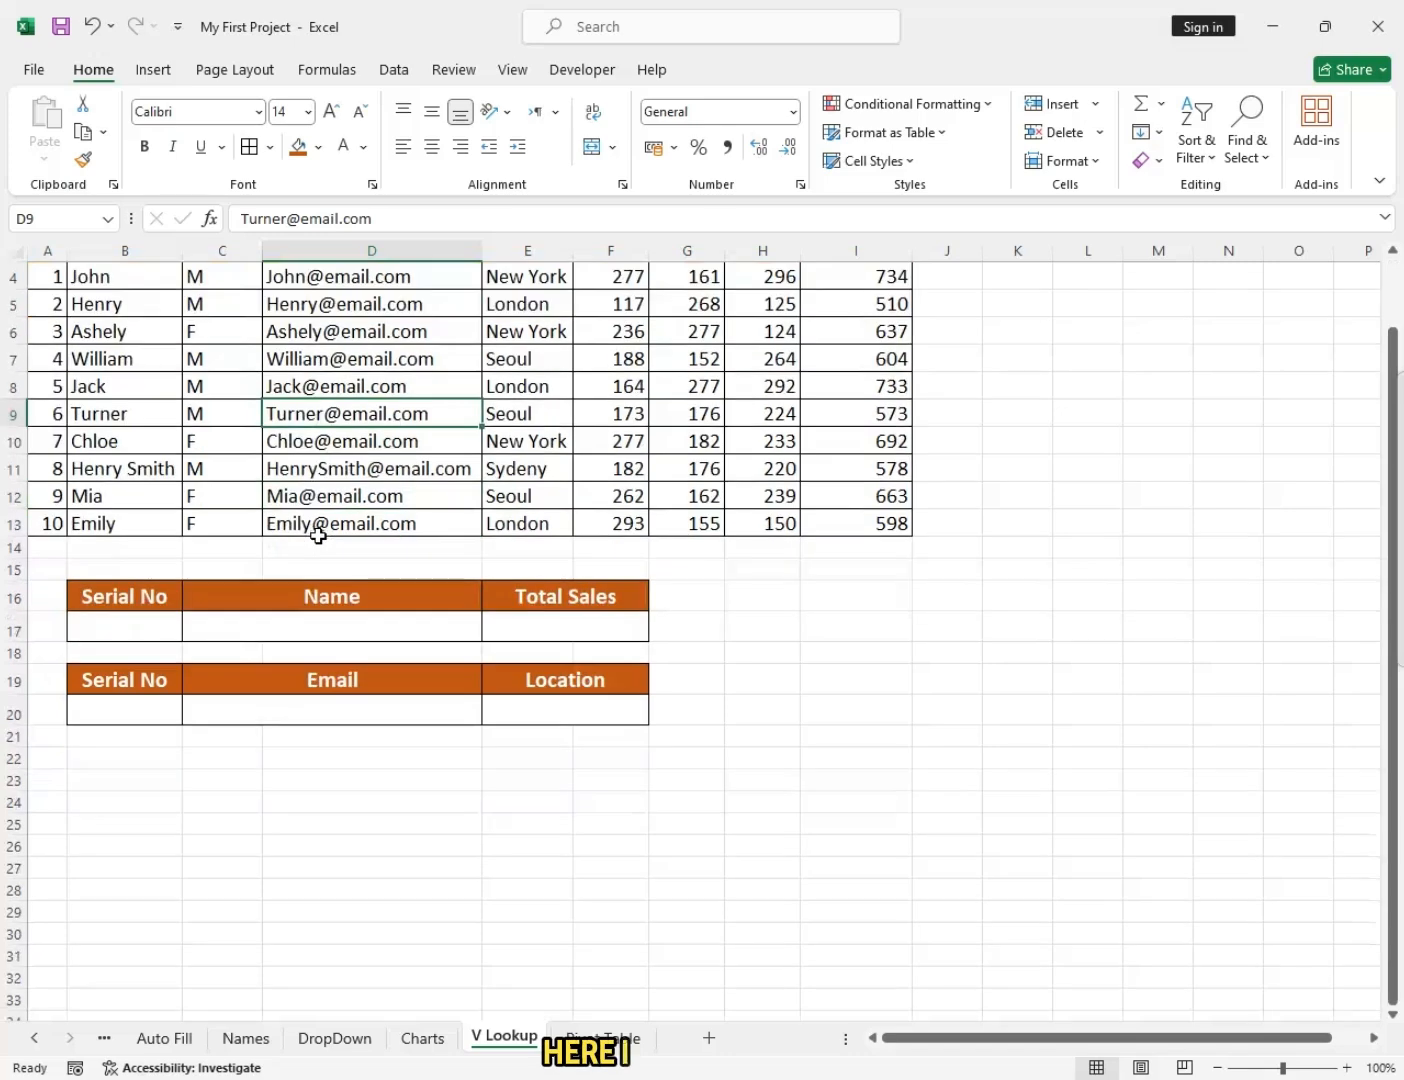
{"action": "scroll", "coordinate": [317, 536], "scroll_direction": "up", "scroll_amount": 1}
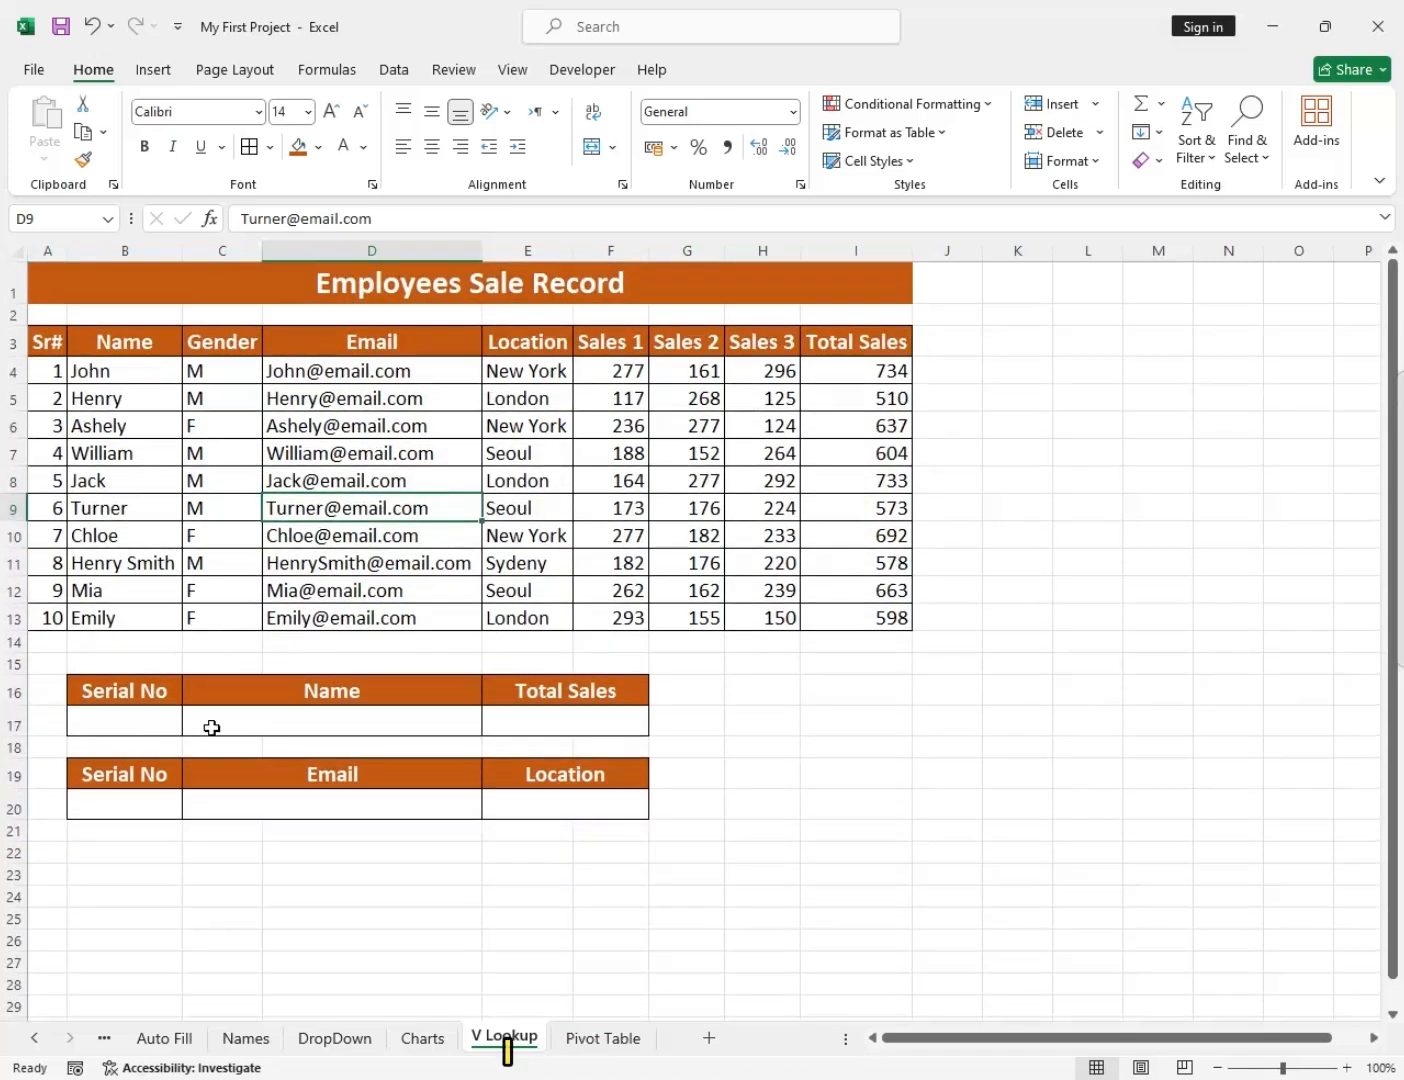
{"action": "left_click", "coordinate": [136, 727]}
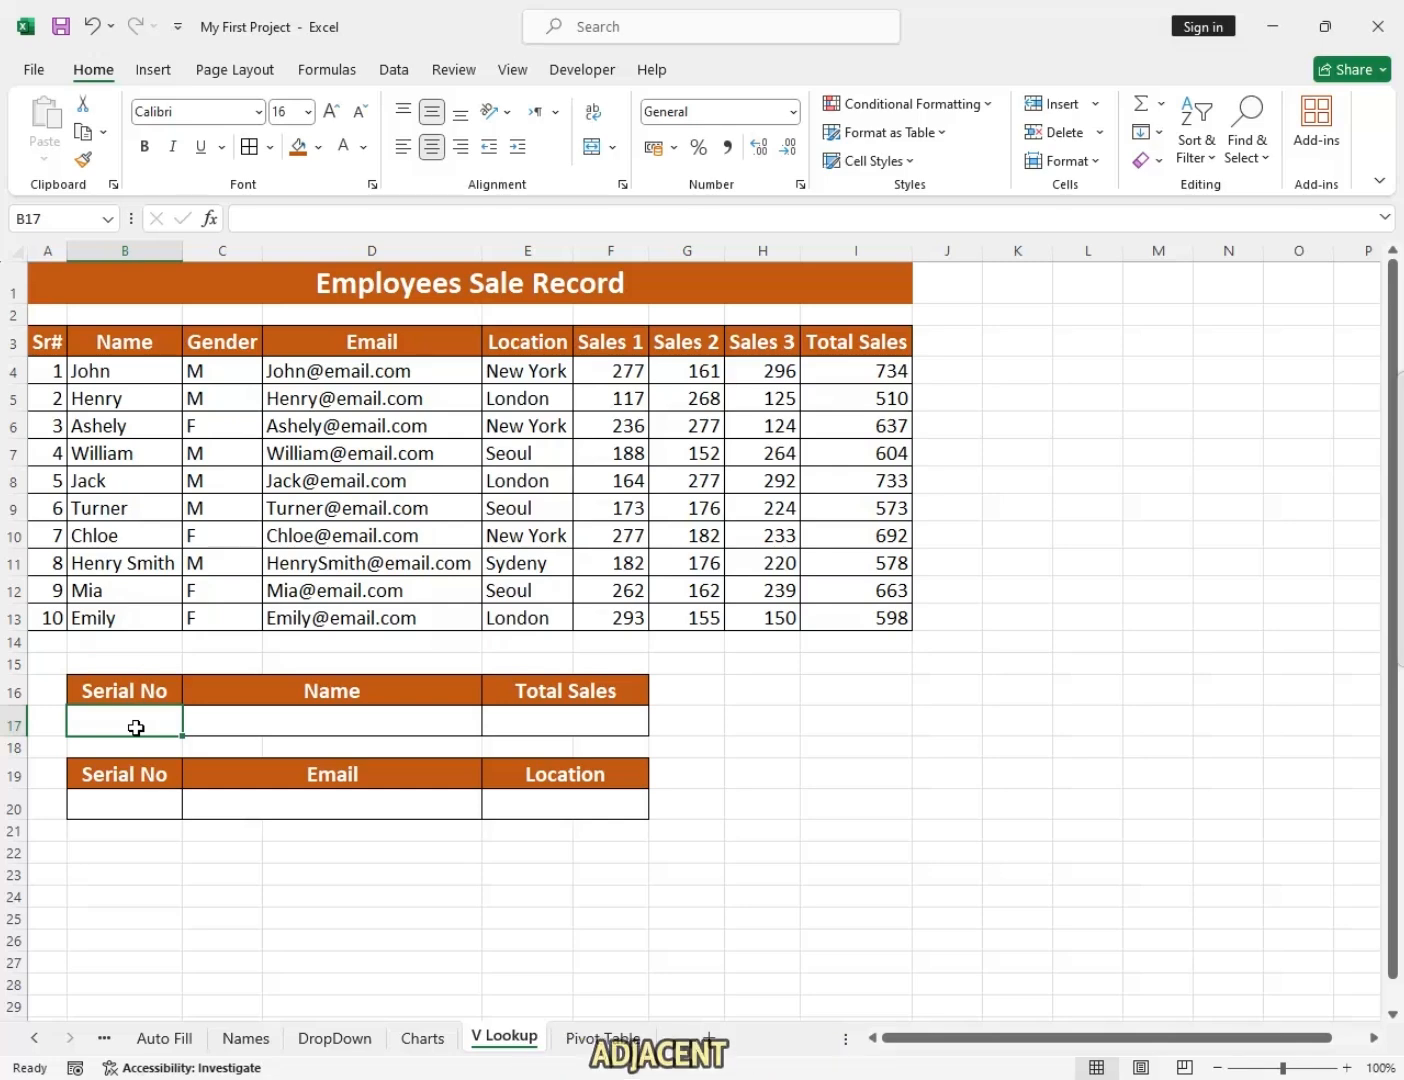
{"action": "type", "text": "7"}
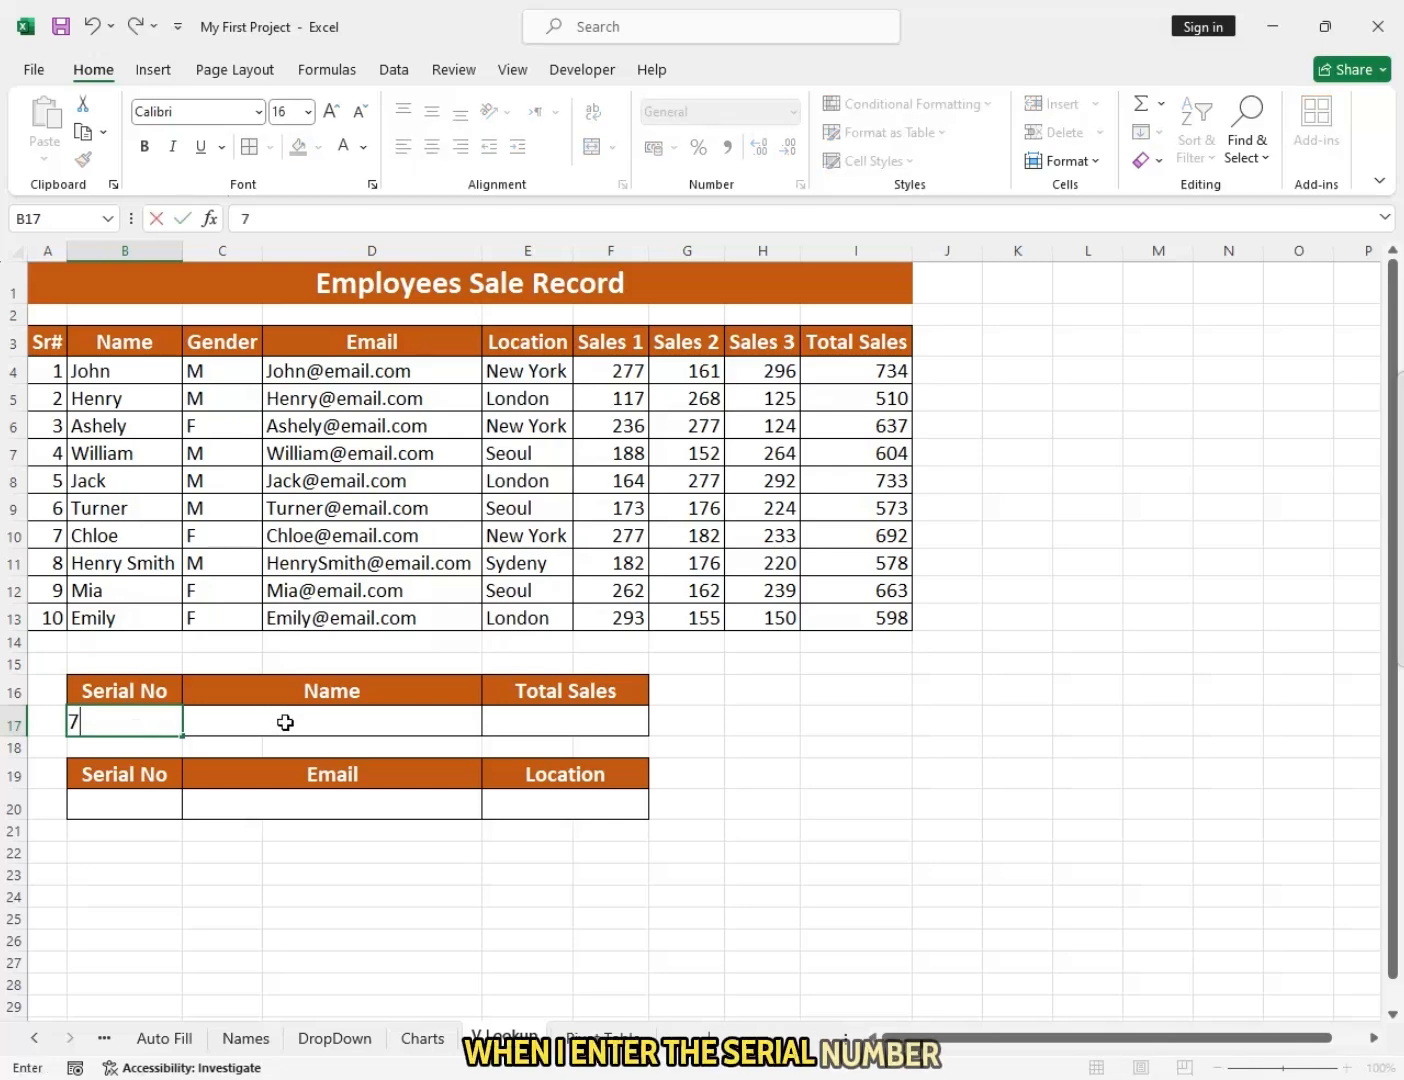
Start a VLOOKUP formula in the Name cell C17 with lookup value B17, table array A3:I13 and column index 2.
{"action": "left_click", "coordinate": [285, 721]}
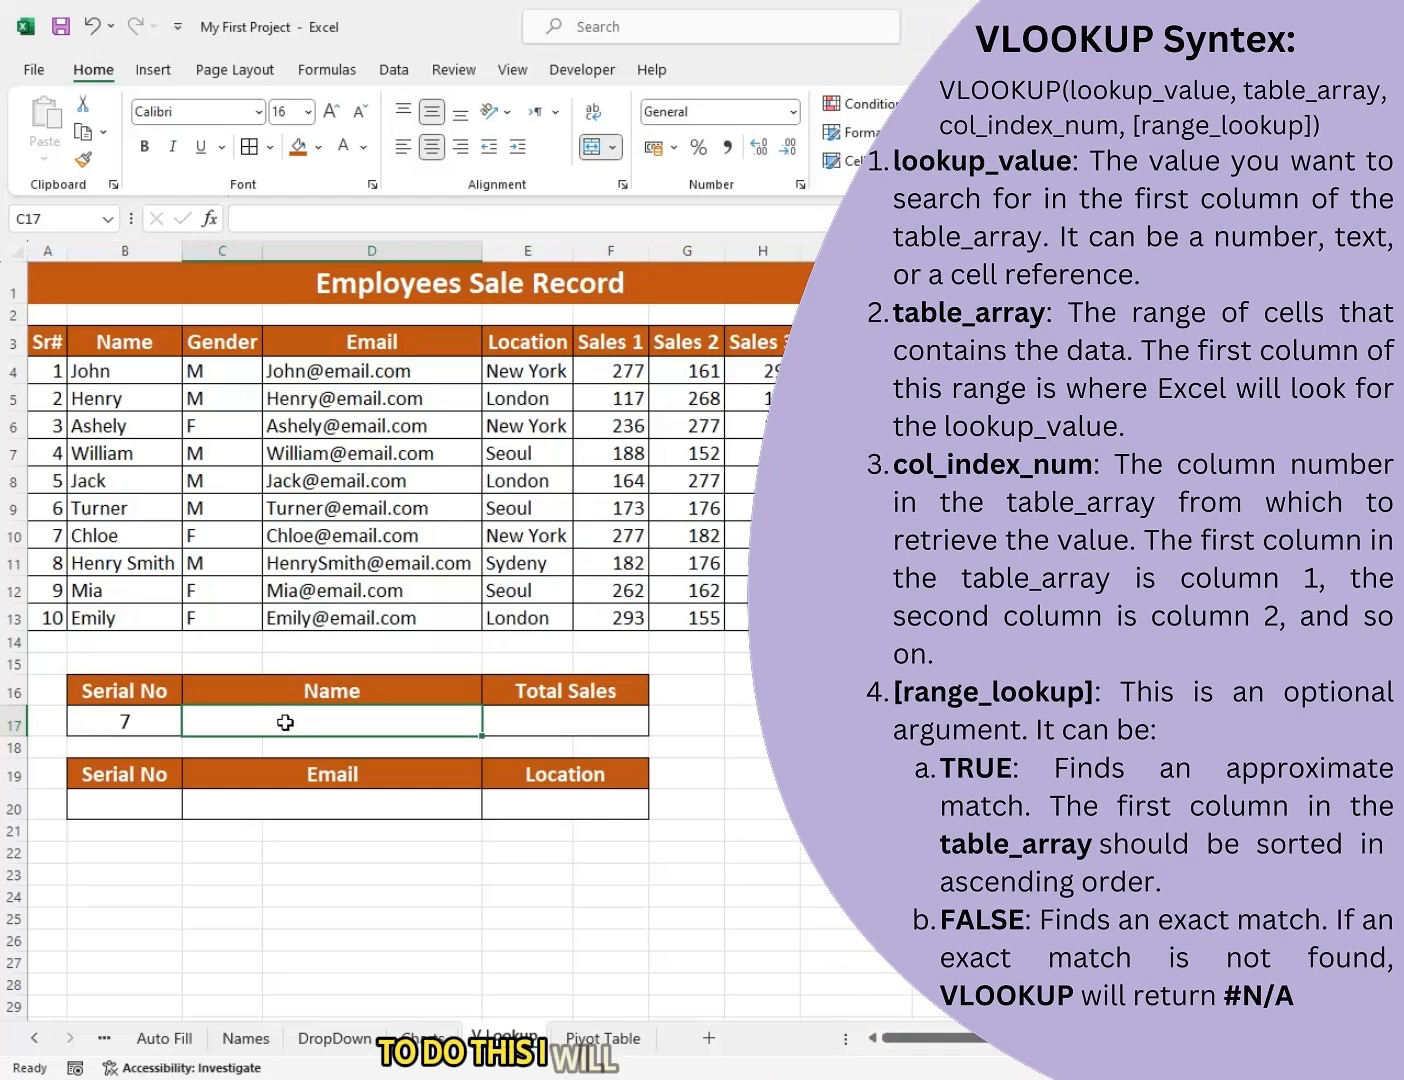
{"action": "type", "text": "="}
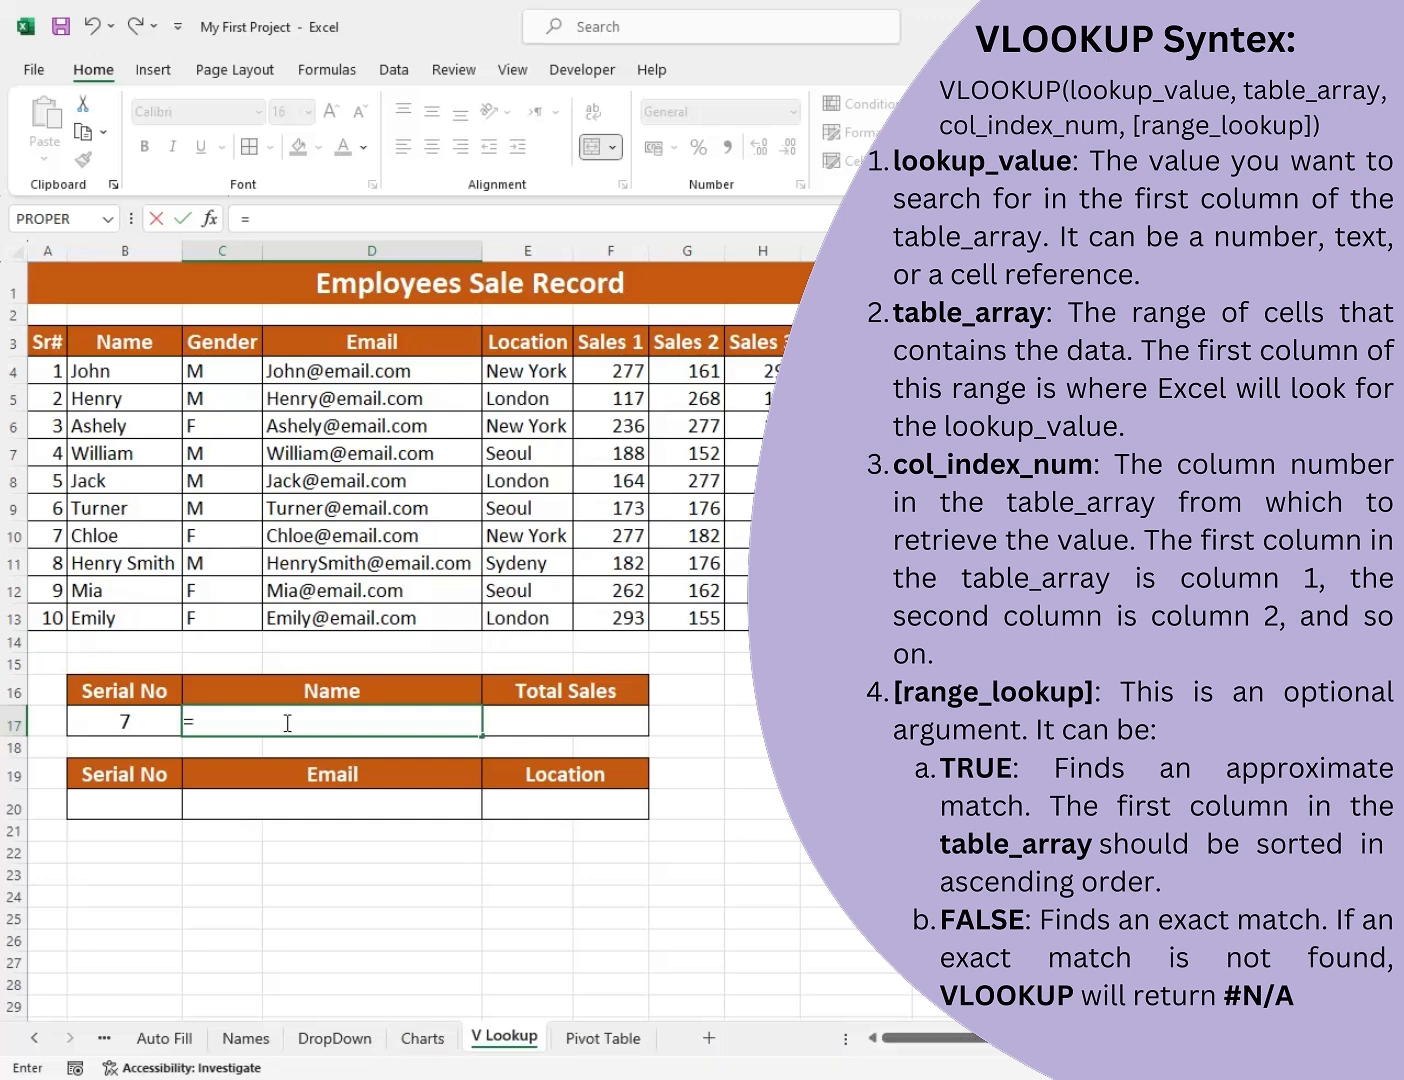
{"action": "type", "text": "vl"}
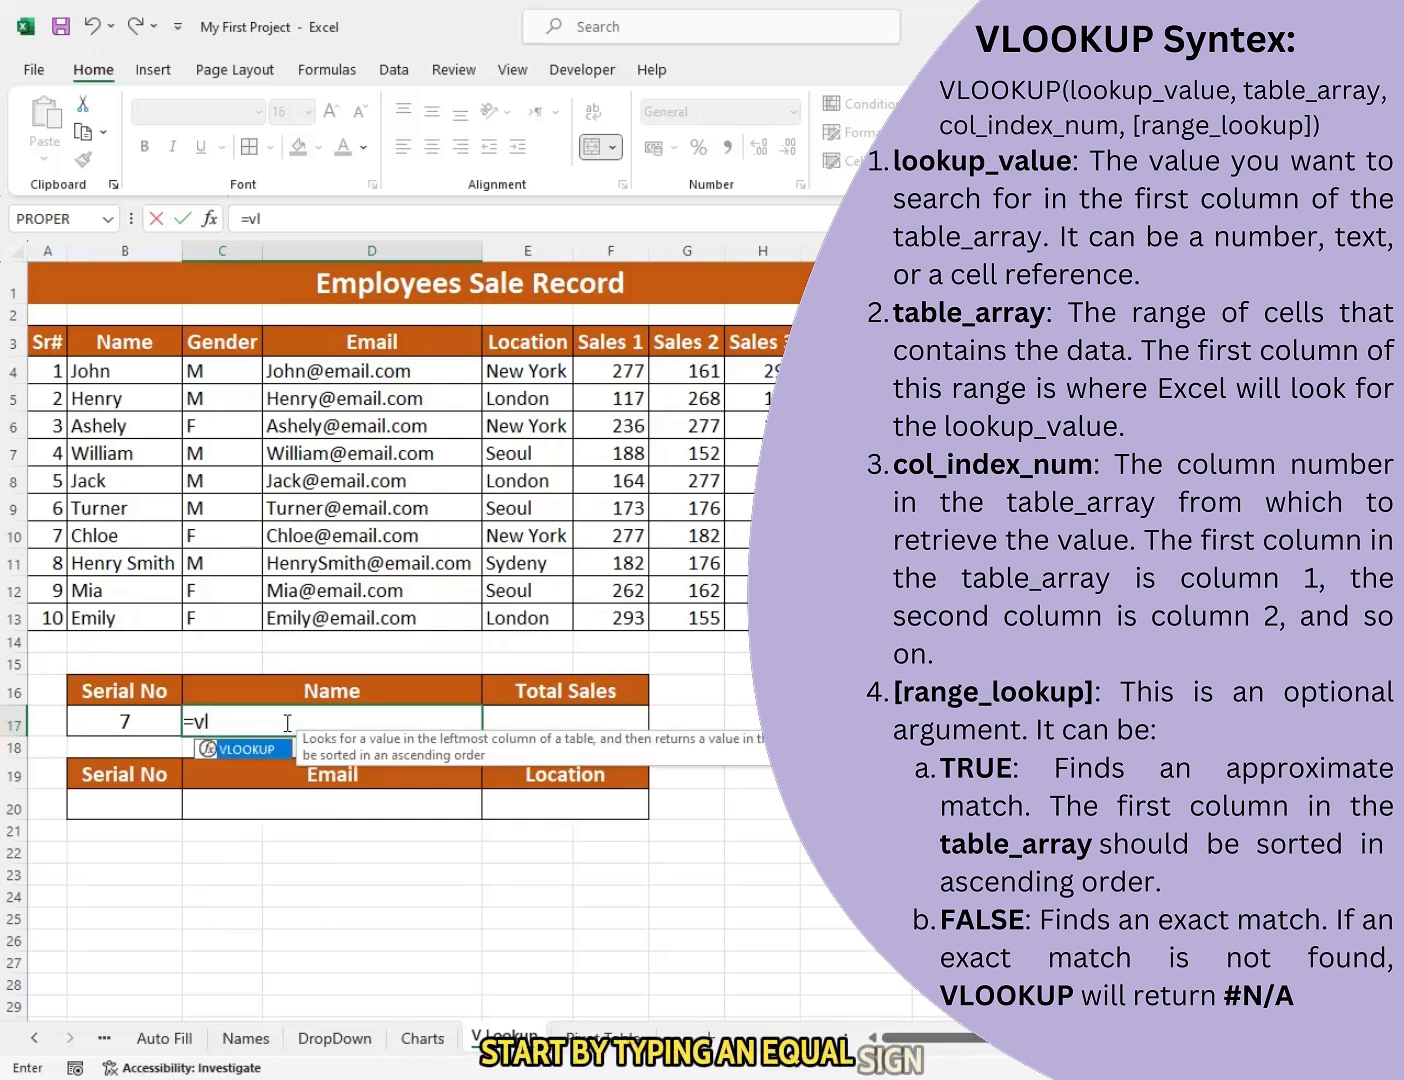
{"action": "key", "text": "Tab"}
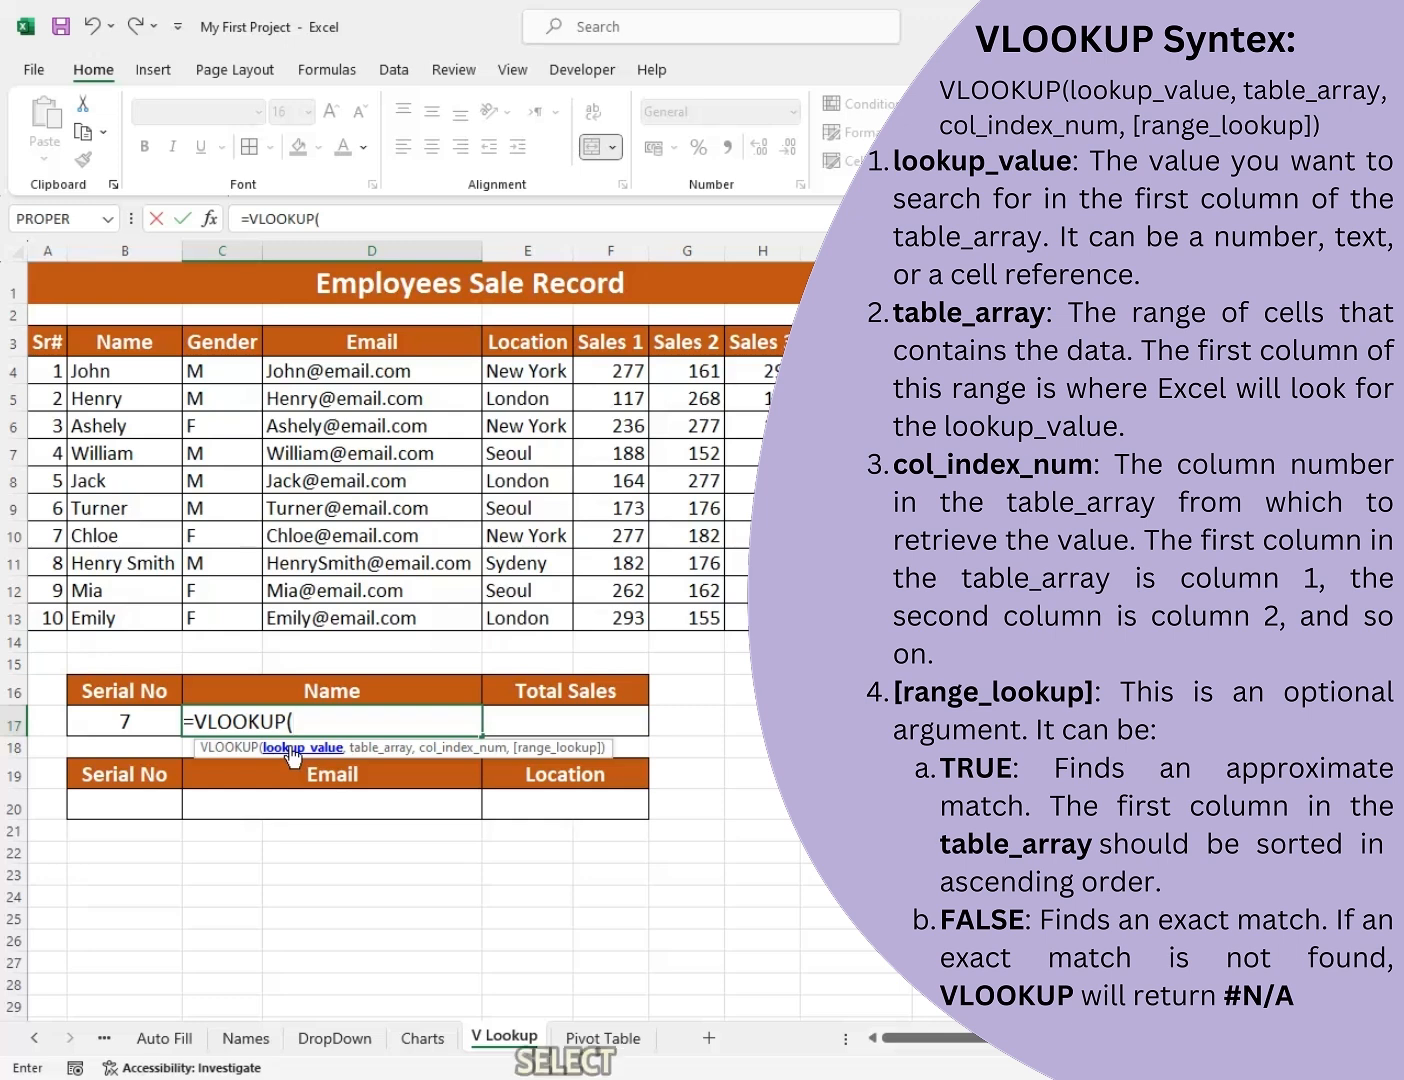
{"action": "left_click", "coordinate": [118, 721]}
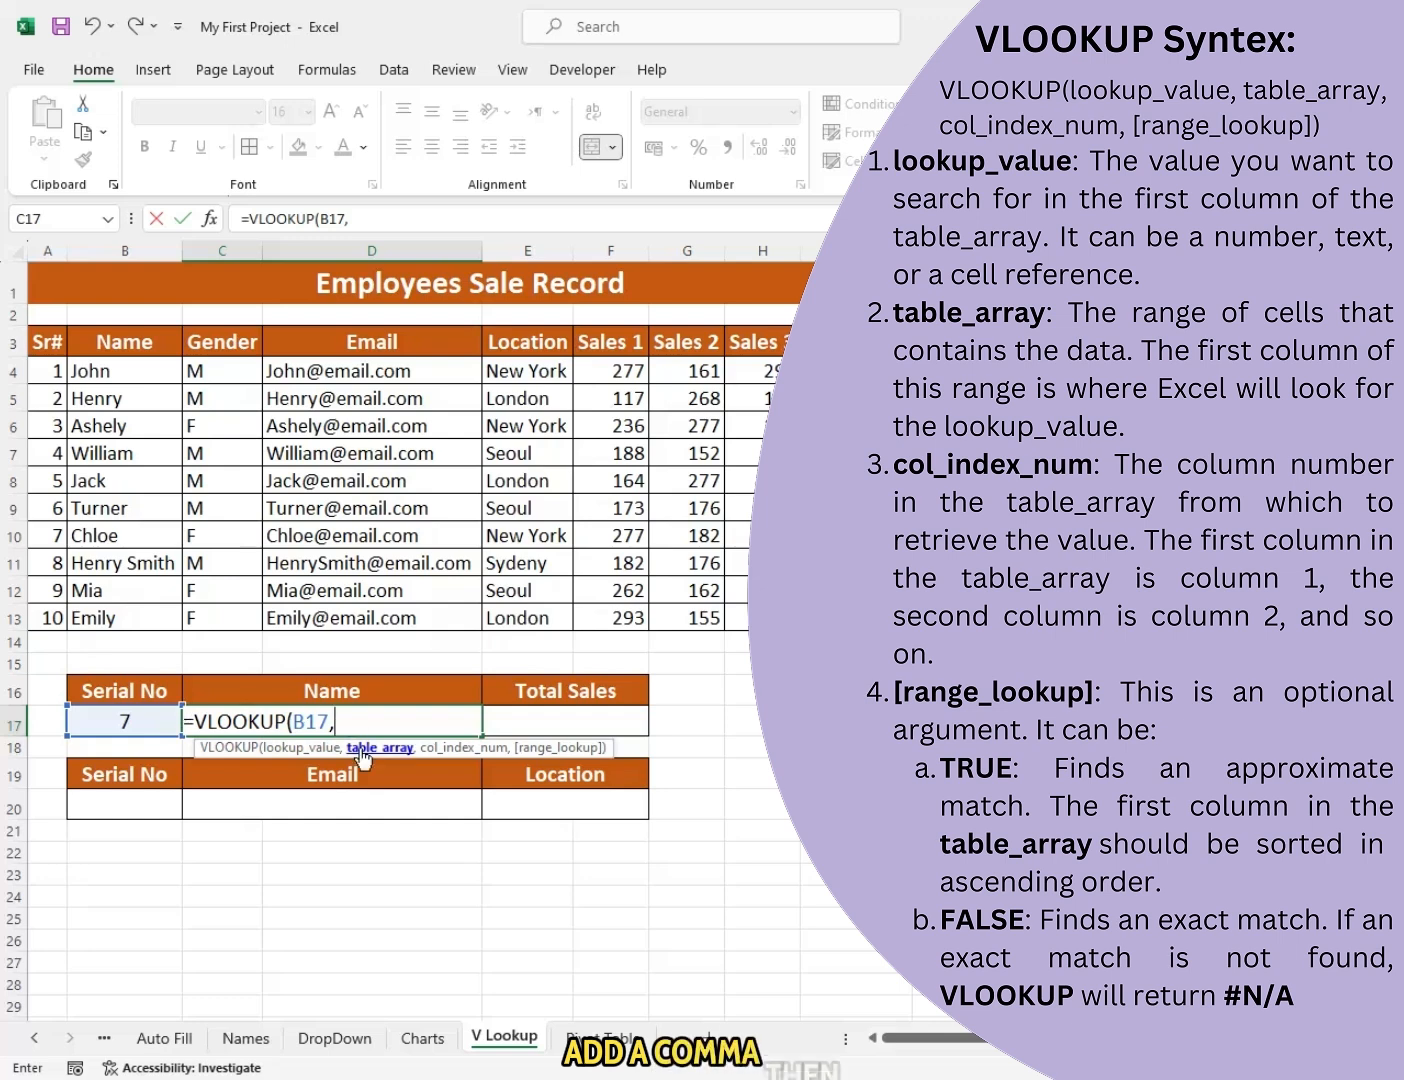
{"action": "left_click_drag", "start_coordinate": [47, 342], "coordinate": [830, 618]}
{"action": "type", "text": ","}
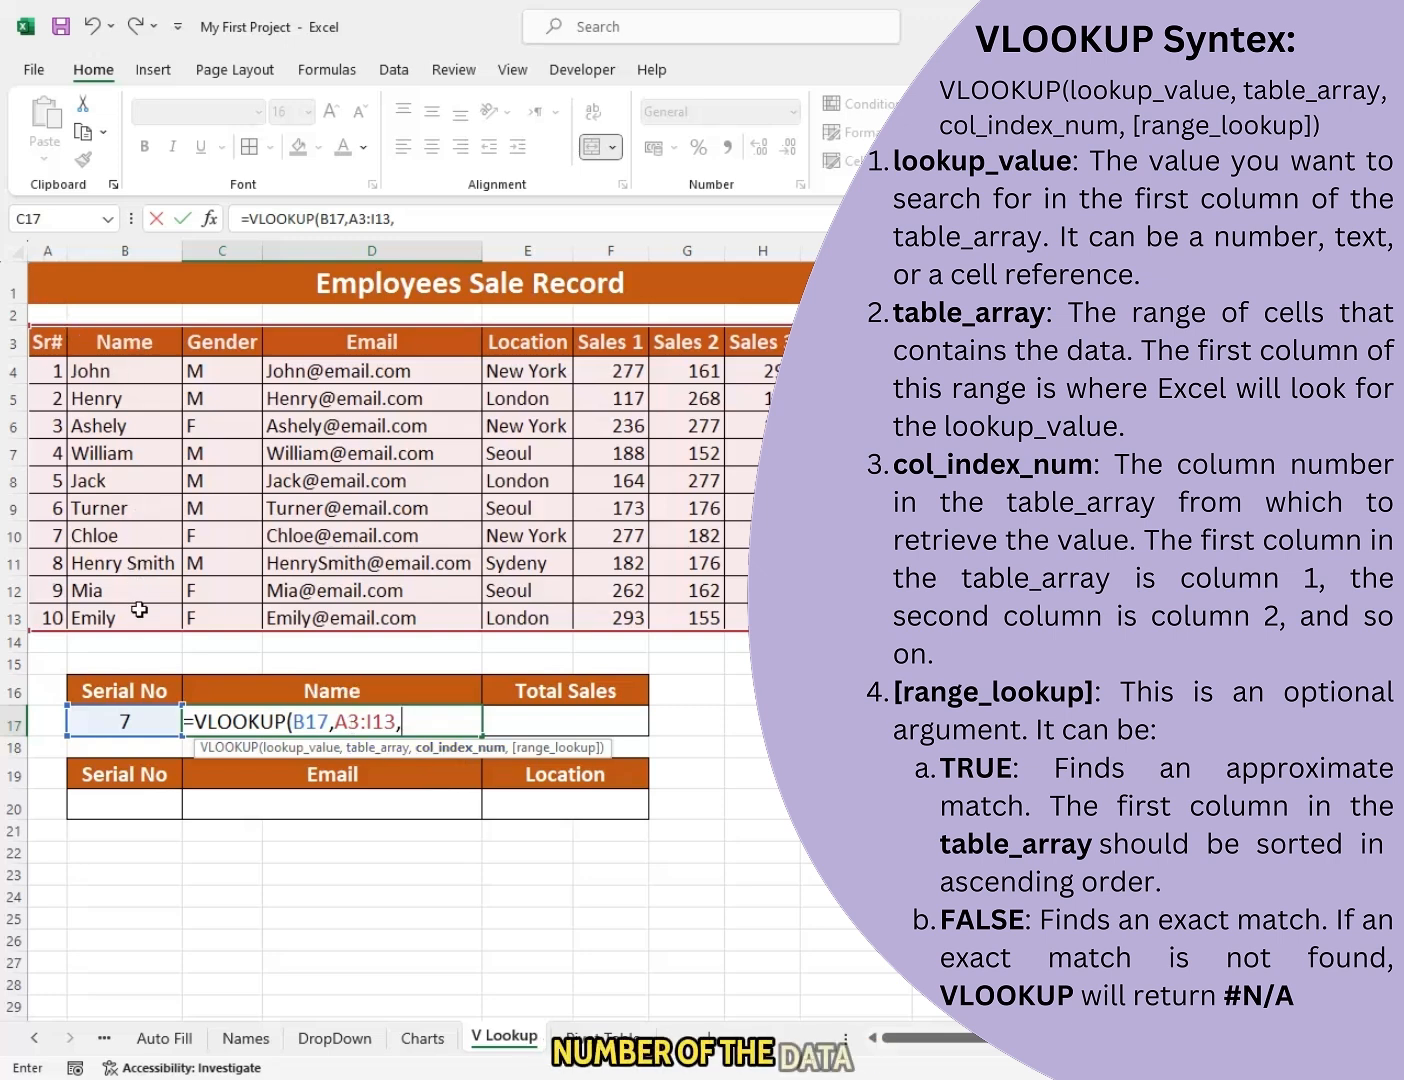
{"action": "type", "text": "2,"}
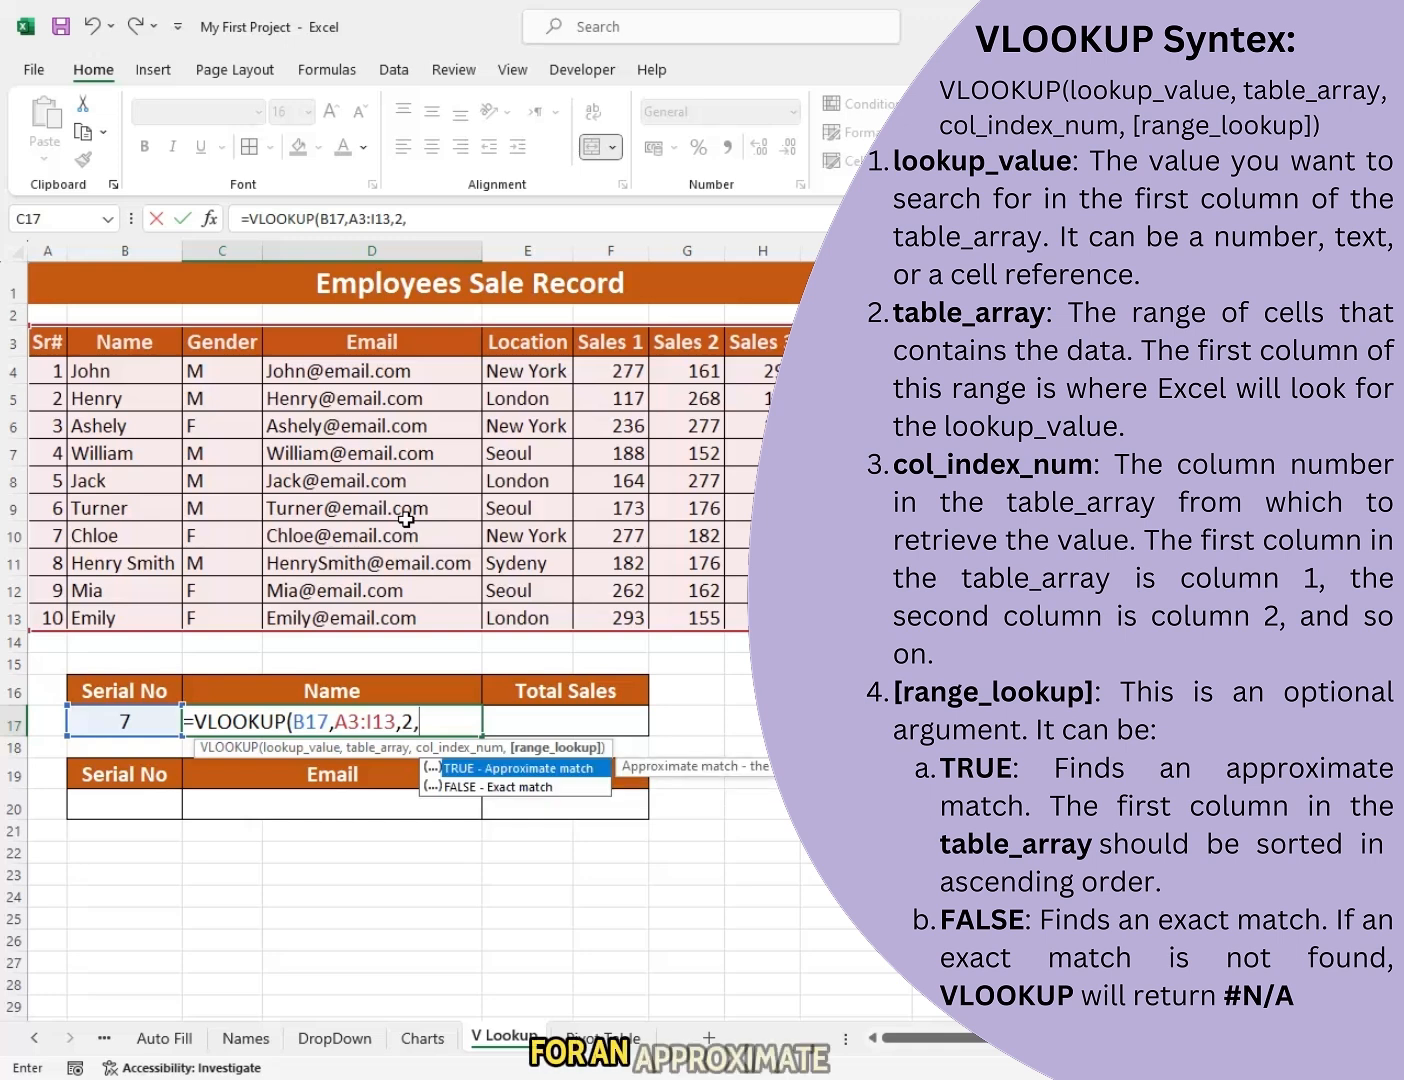
Complete the C17 formula with 0 for an exact match, and compare its result with the record for serial number 7.
{"action": "key", "text": "Down"}
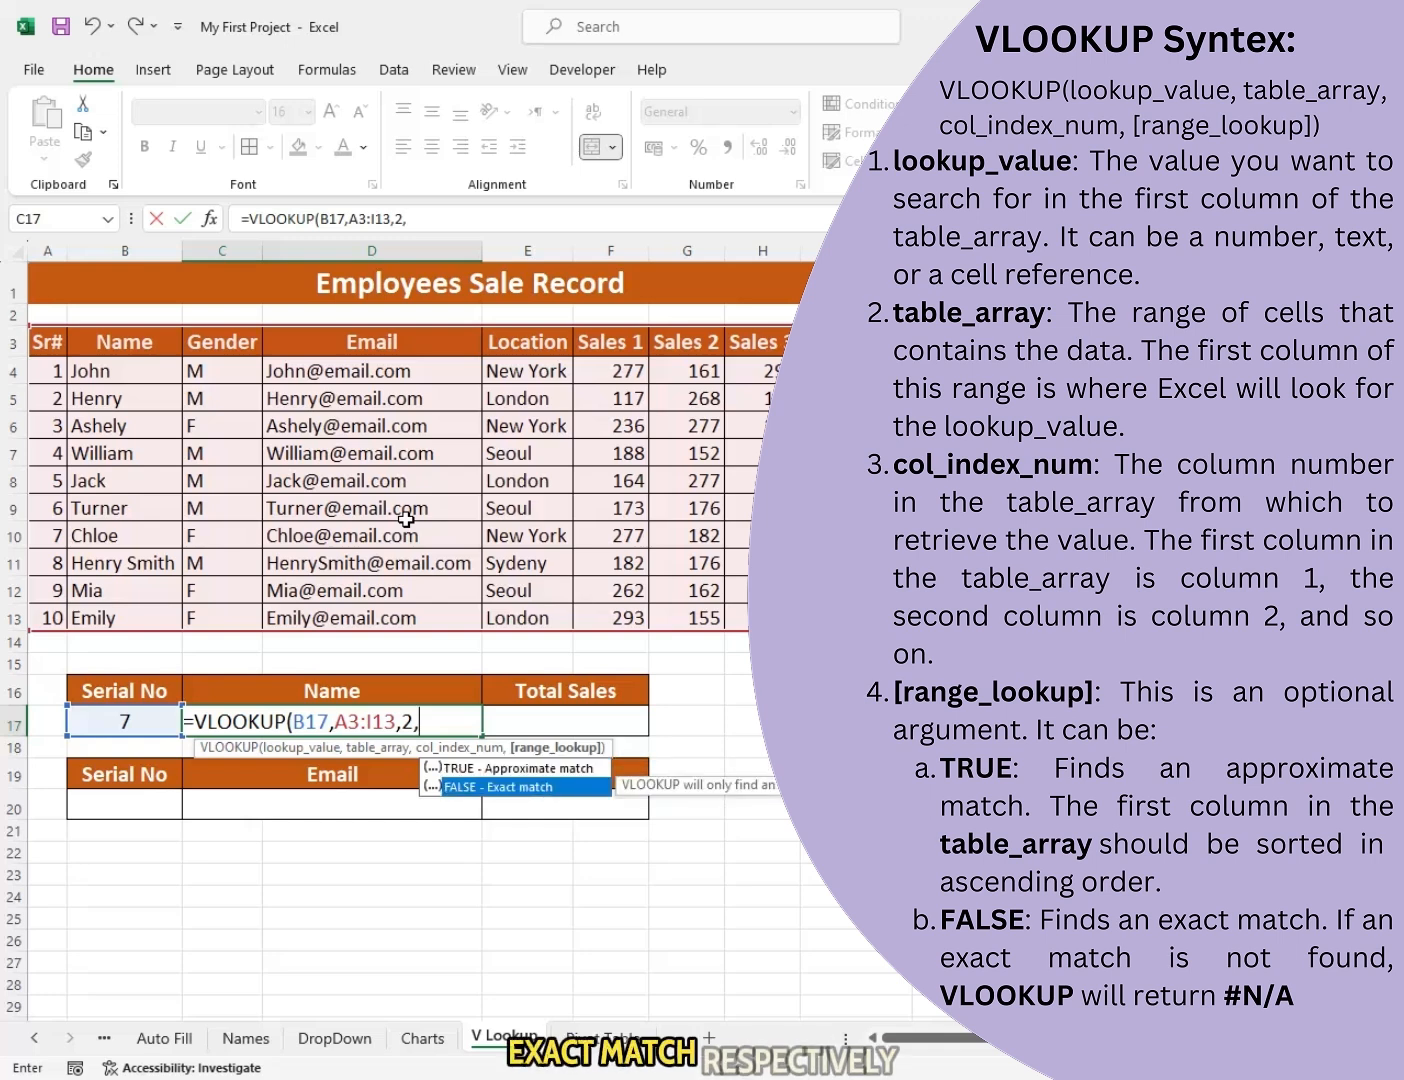
{"action": "key", "text": "Tab"}
{"action": "key", "text": "BackSpace"}
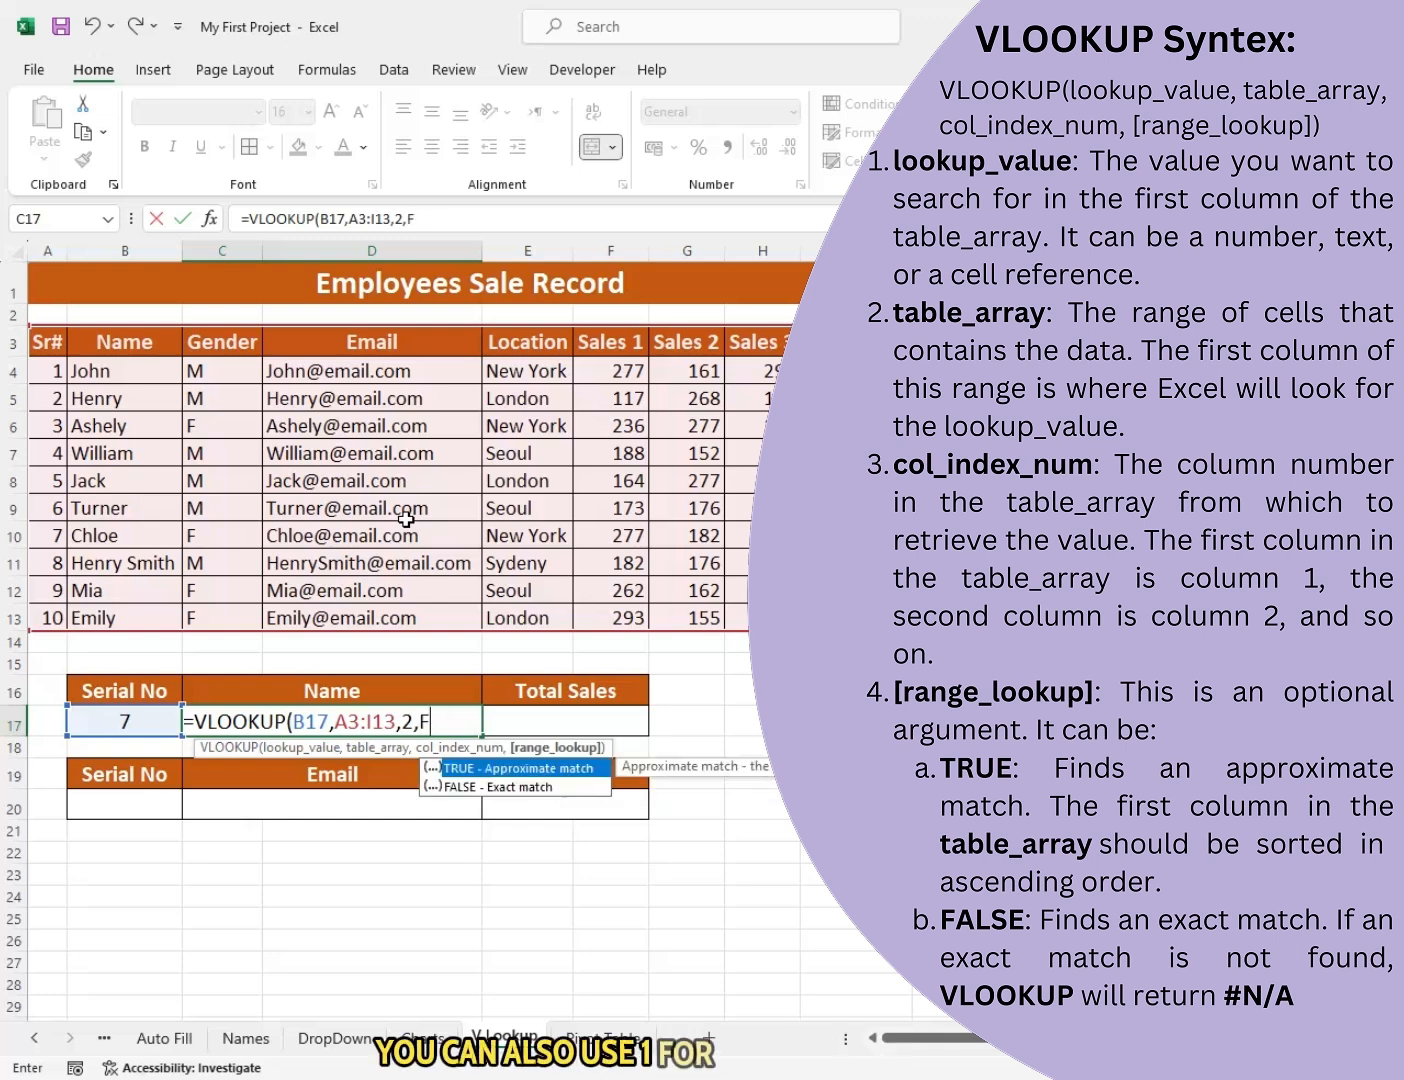
{"action": "key", "text": "BackSpace"}
{"action": "type", "text": "0"}
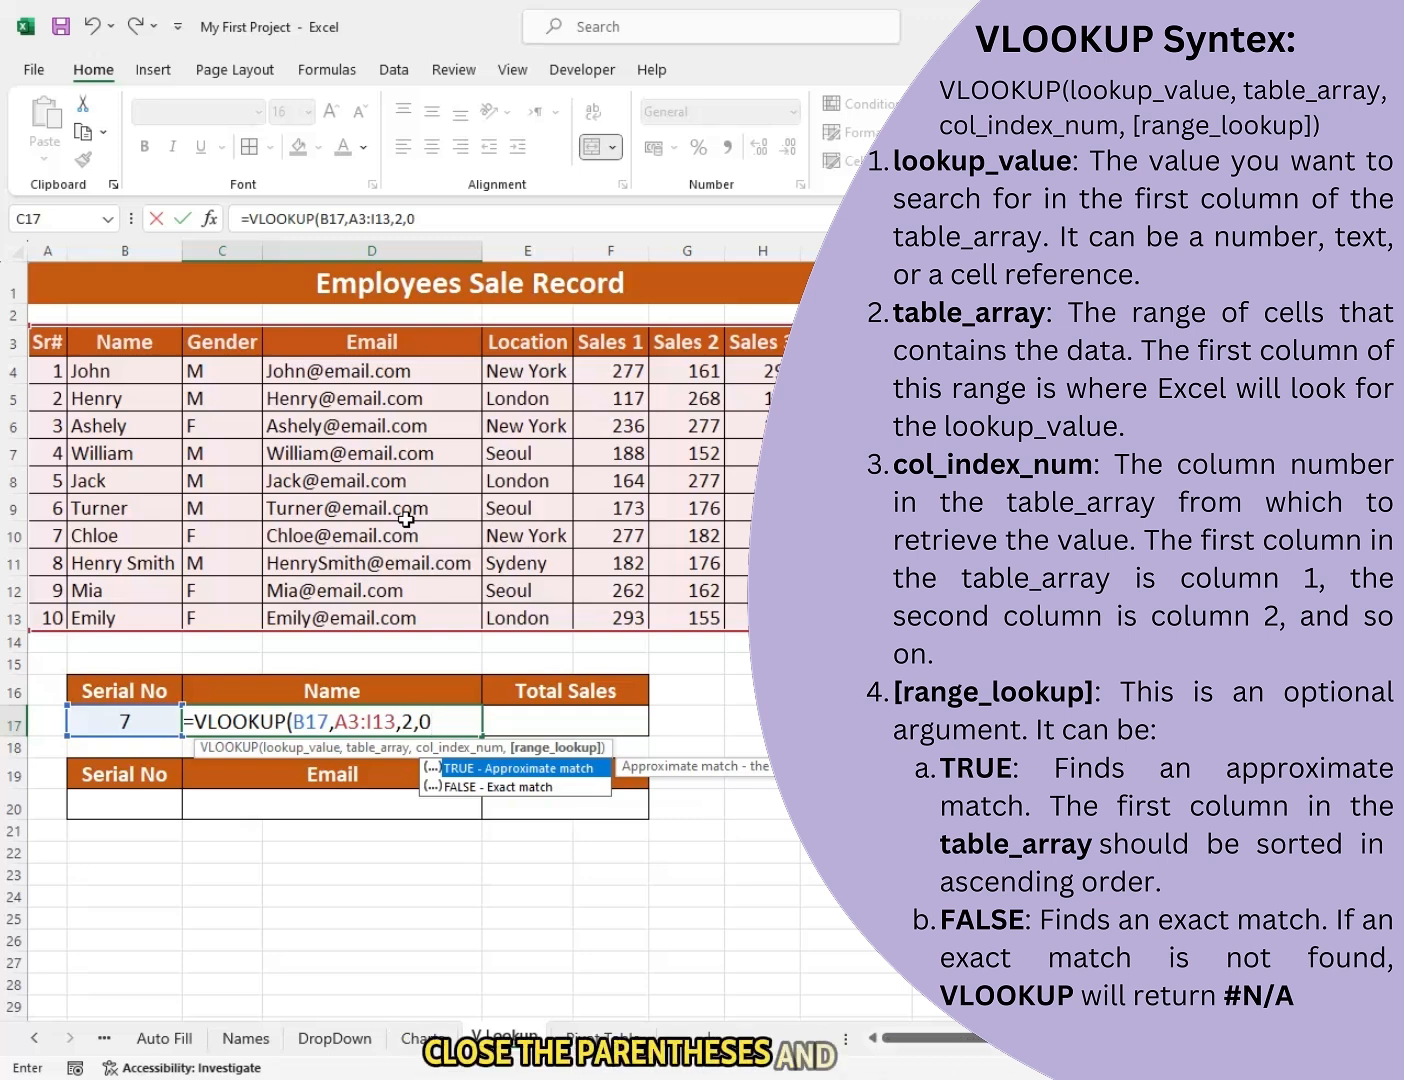
{"action": "type", "text": ")"}
{"action": "key", "text": "Return"}
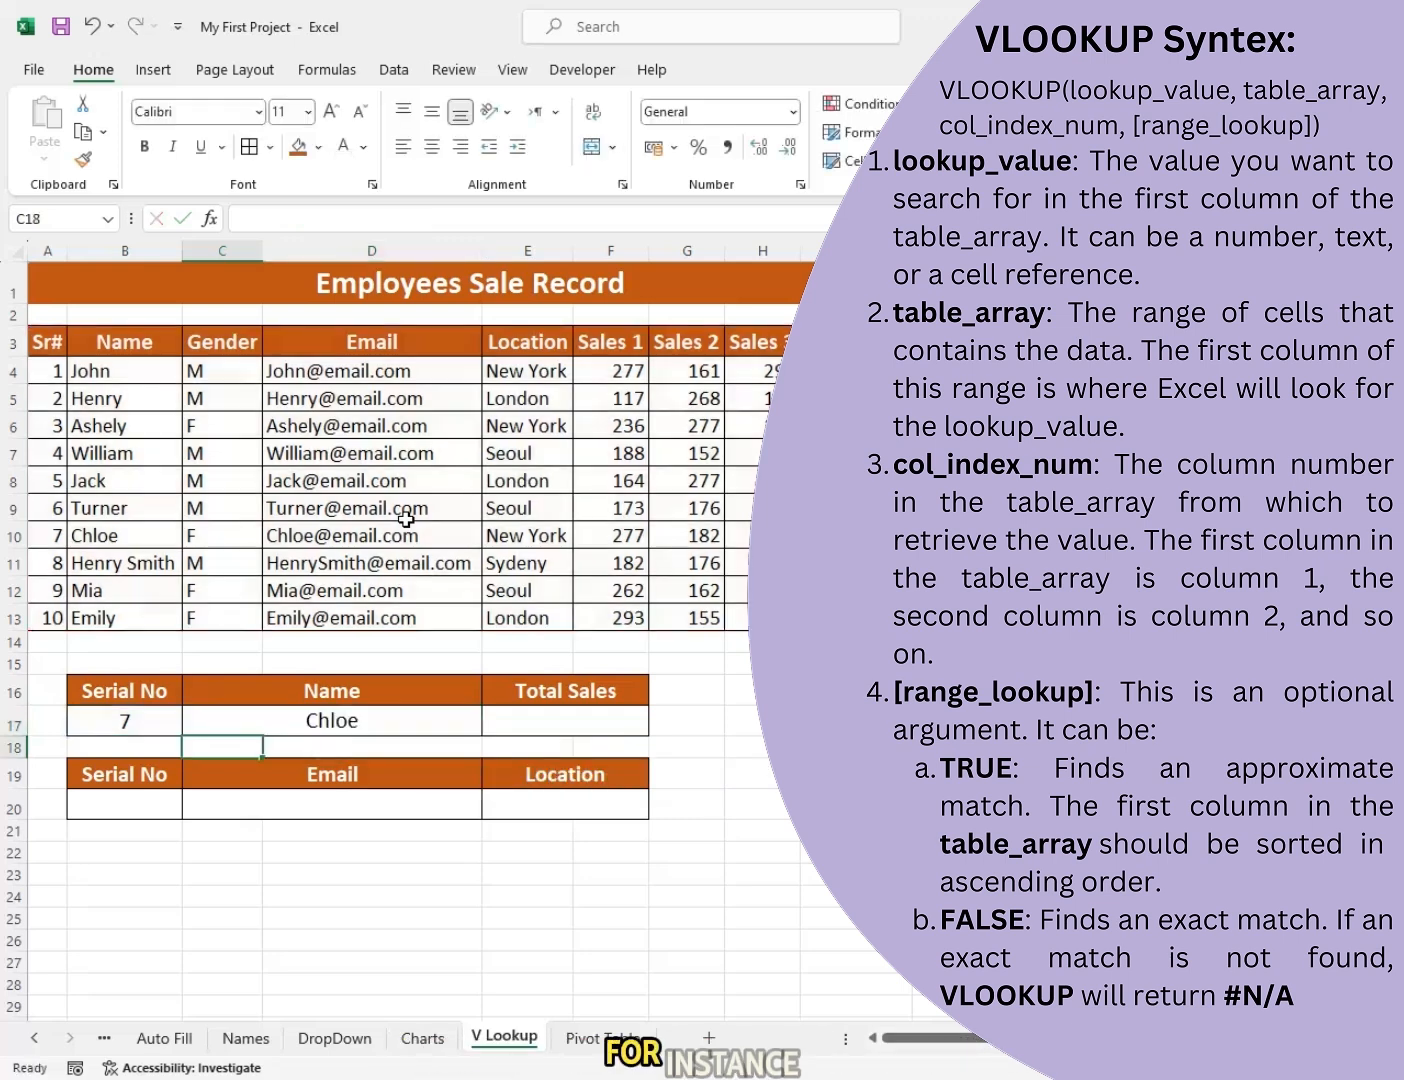
{"action": "key", "text": "Up"}
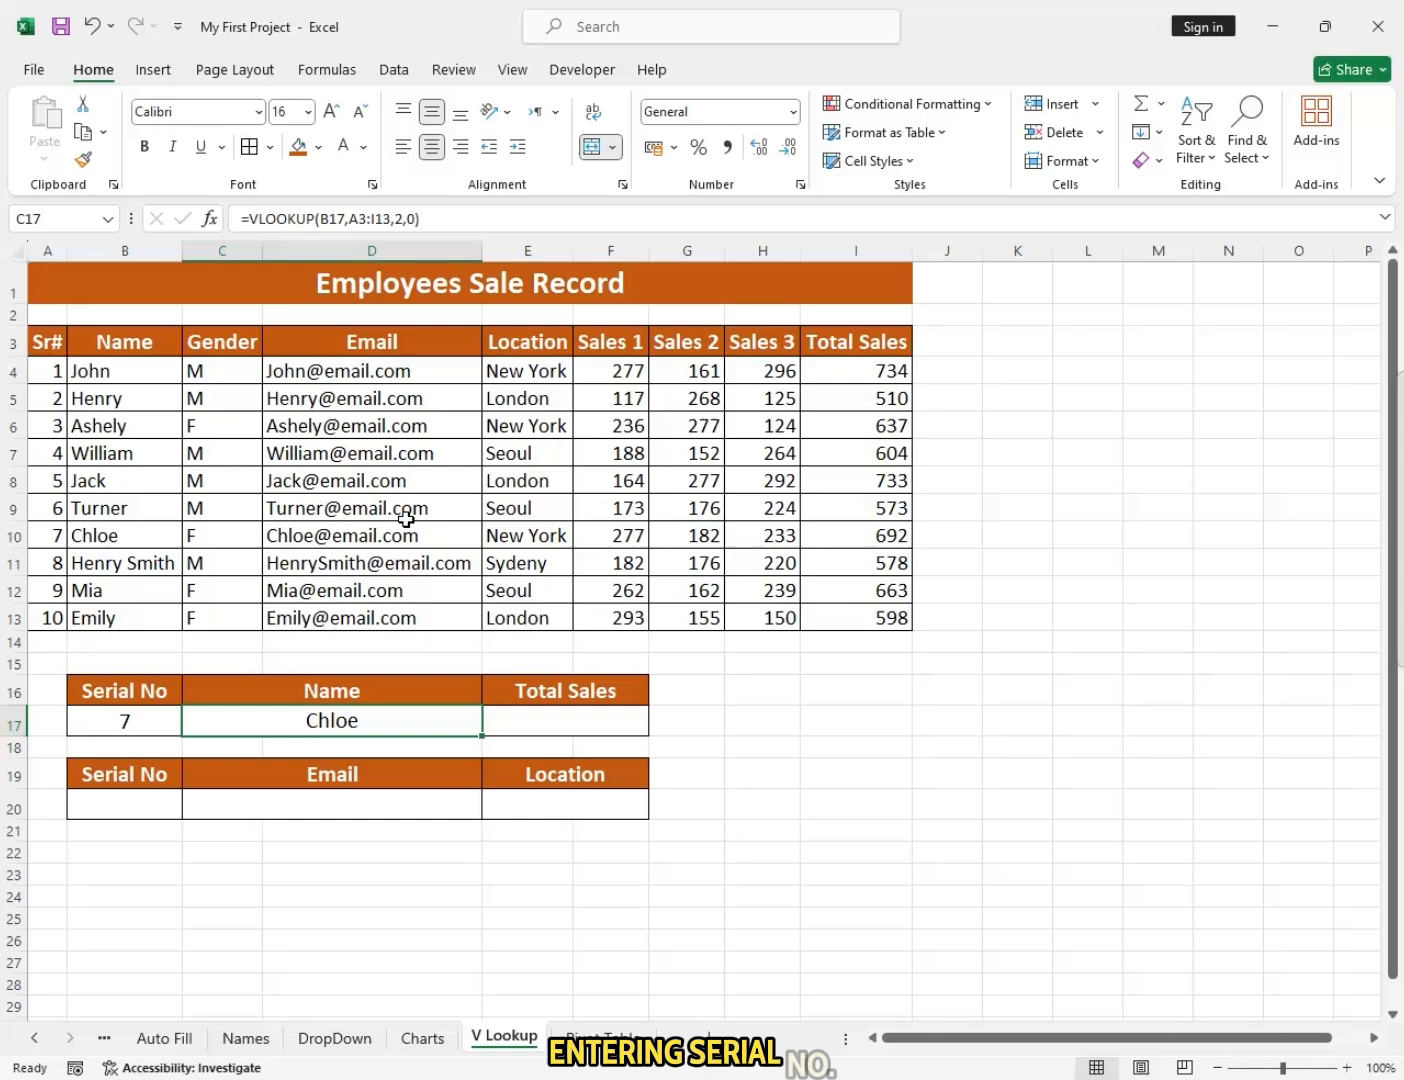
{"action": "left_click", "coordinate": [54, 533]}
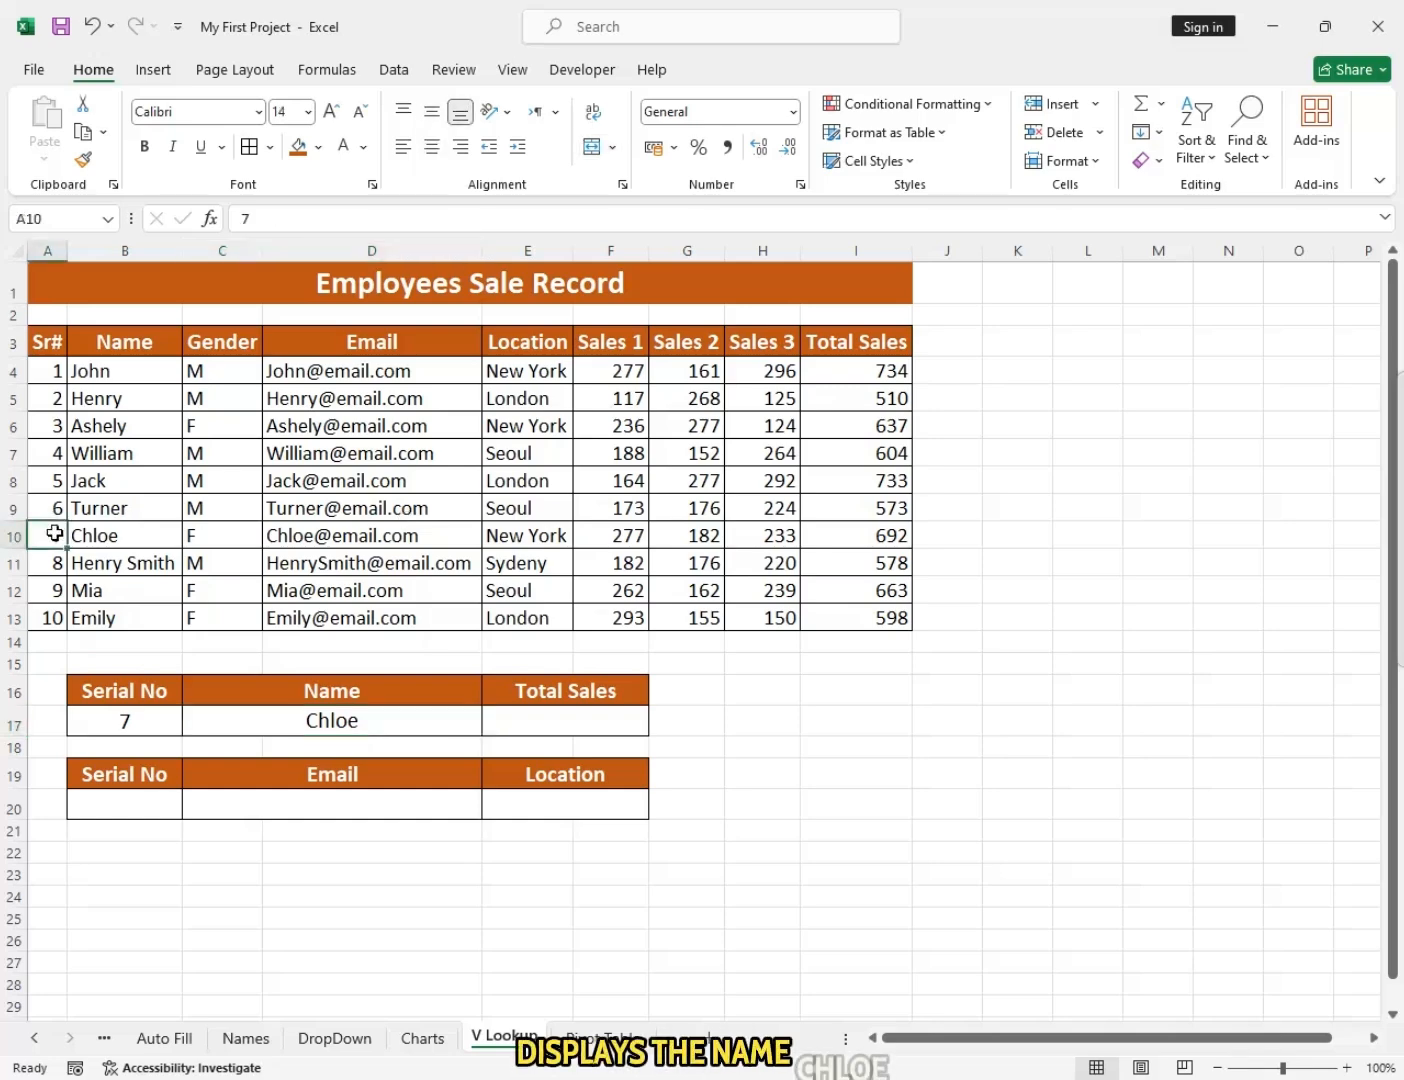
{"action": "left_click", "coordinate": [152, 534]}
{"action": "left_click", "coordinate": [368, 722]}
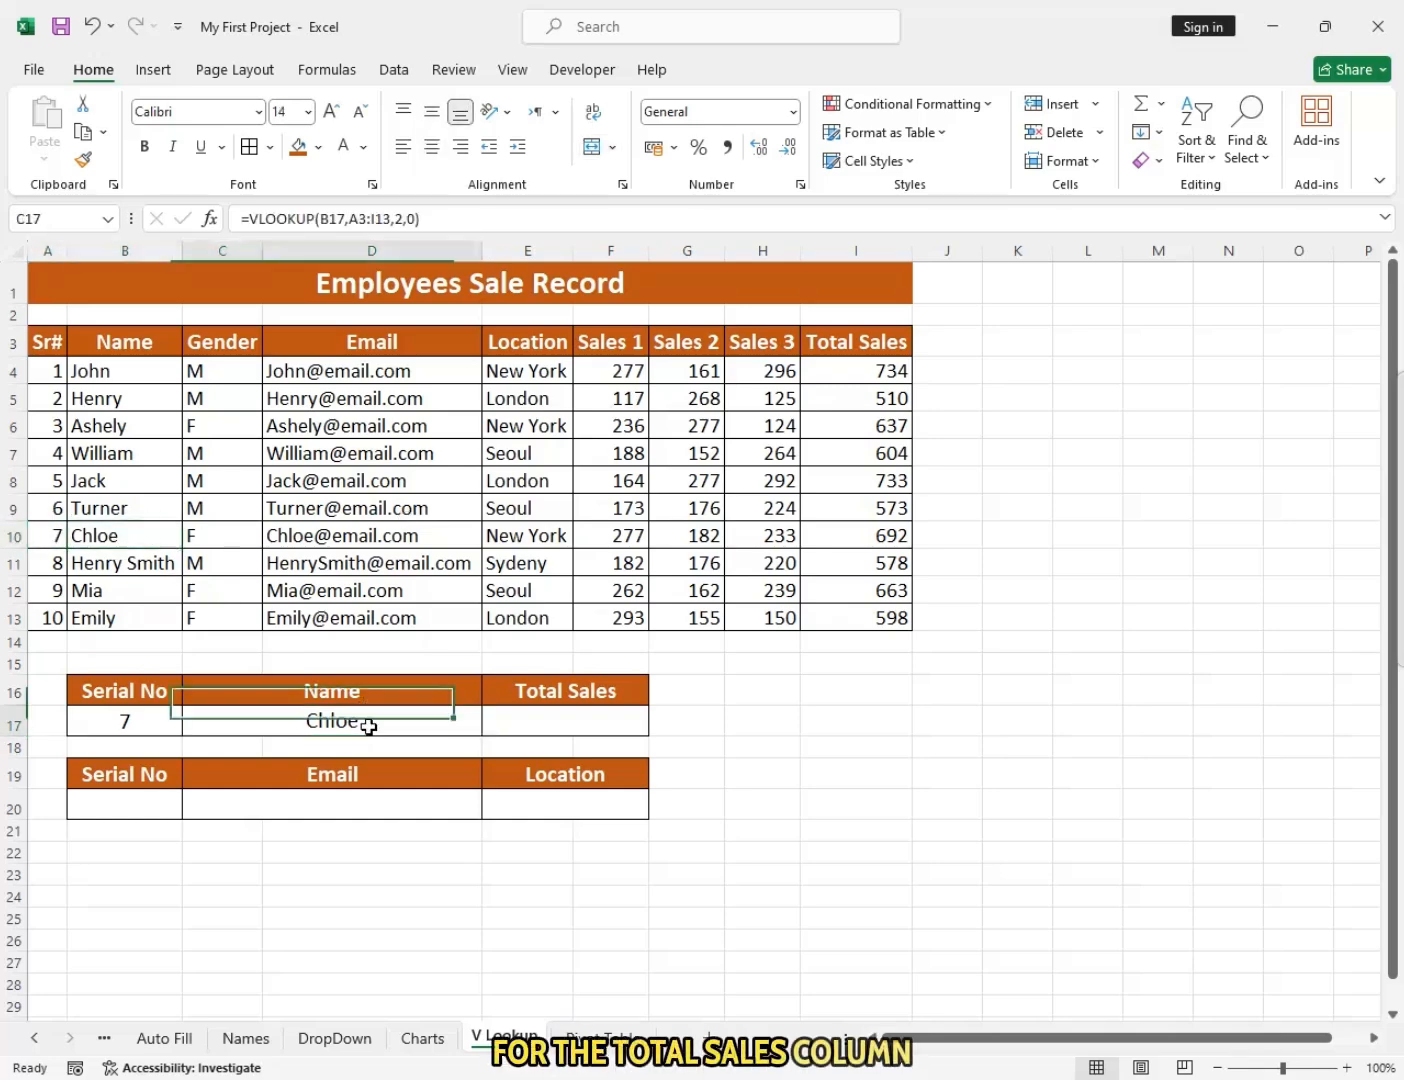
Enter =VLOOKUP(B17,A3:I13,9,0) in the Total Sales cell E17, and compare its result with row 10 of the record.
{"action": "left_click", "coordinate": [533, 730]}
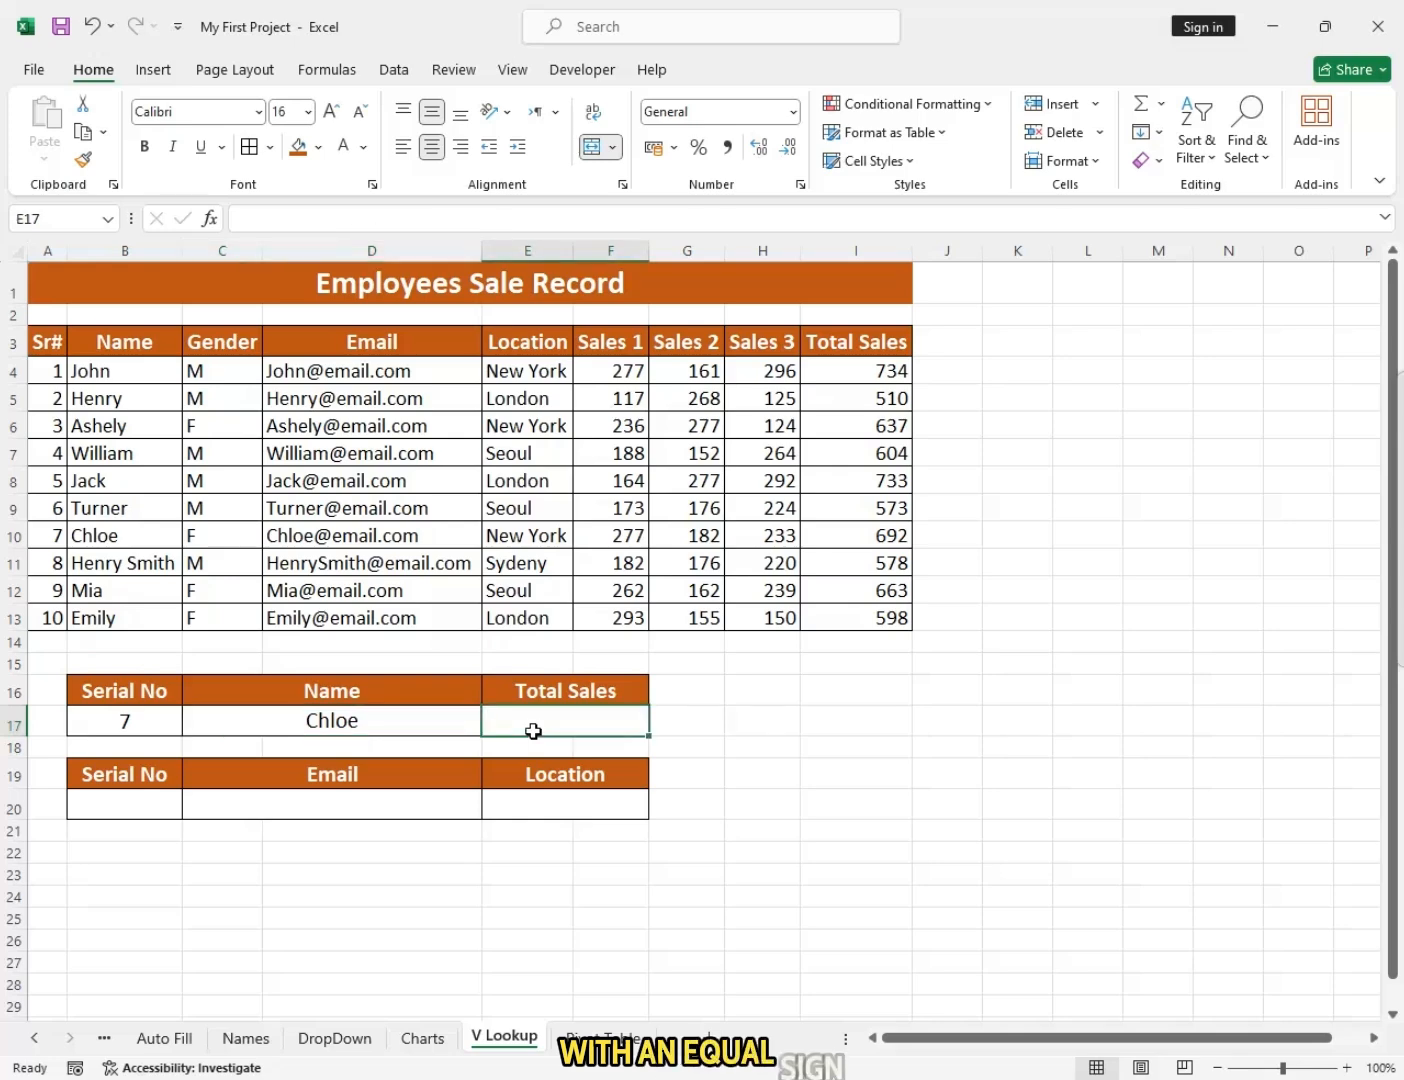
{"action": "type", "text": "=VLOOKUP("}
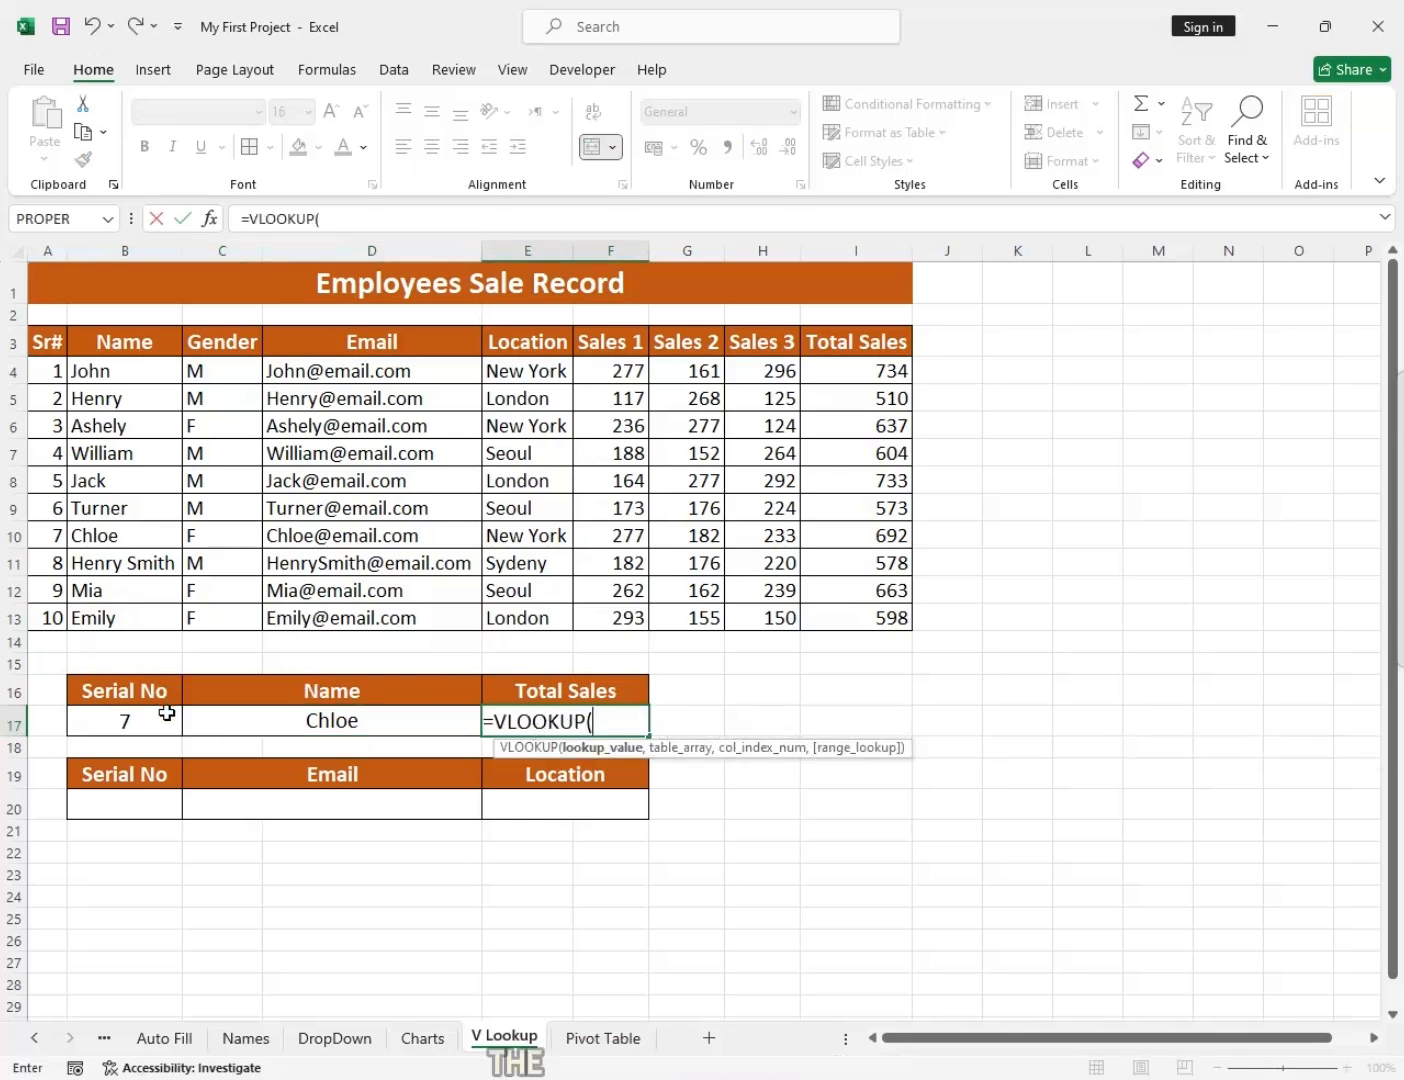
{"action": "left_click", "coordinate": [166, 714]}
{"action": "type", "text": ","}
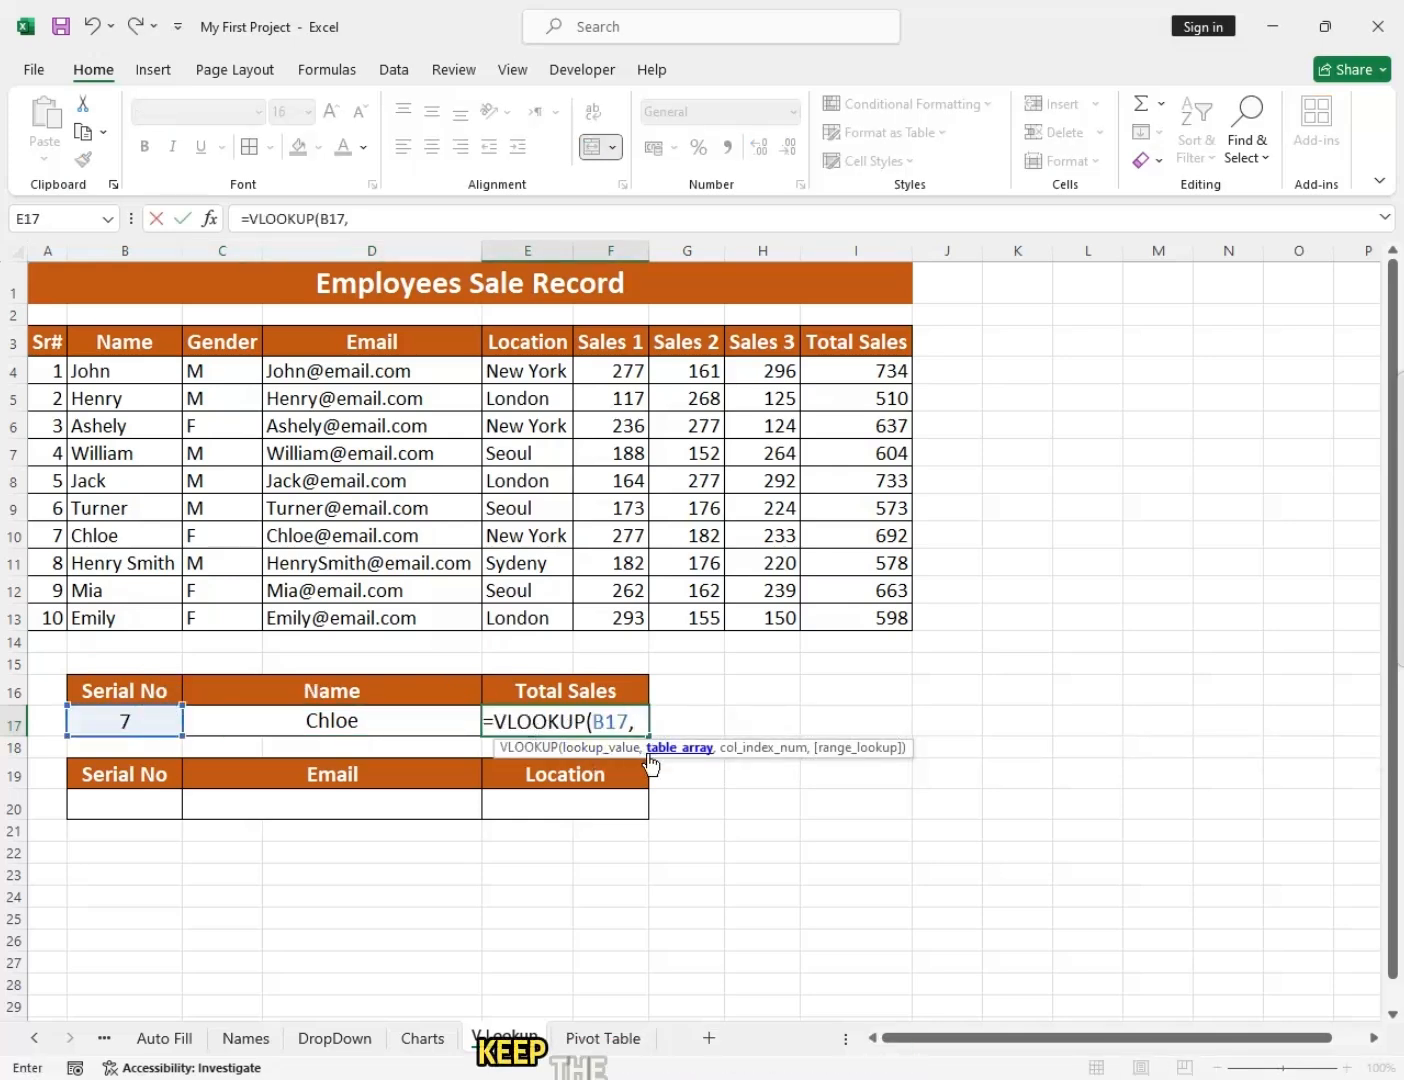
{"action": "left_click_drag", "start_coordinate": [45, 342], "coordinate": [846, 618]}
{"action": "type", "text": ","}
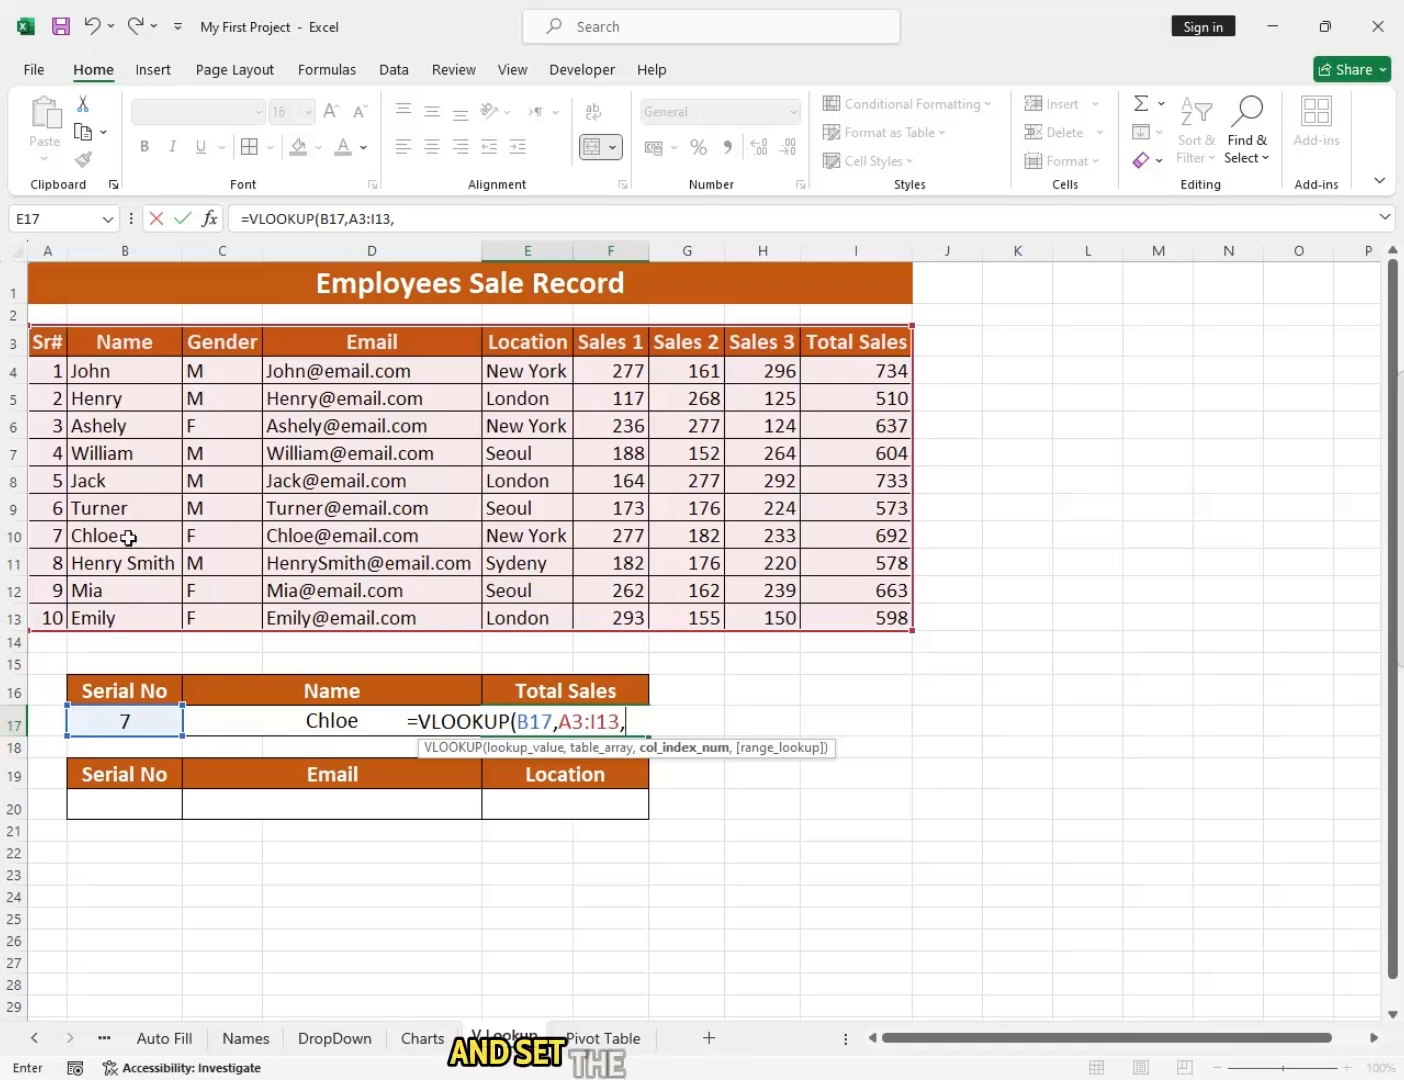
{"action": "type", "text": "9,"}
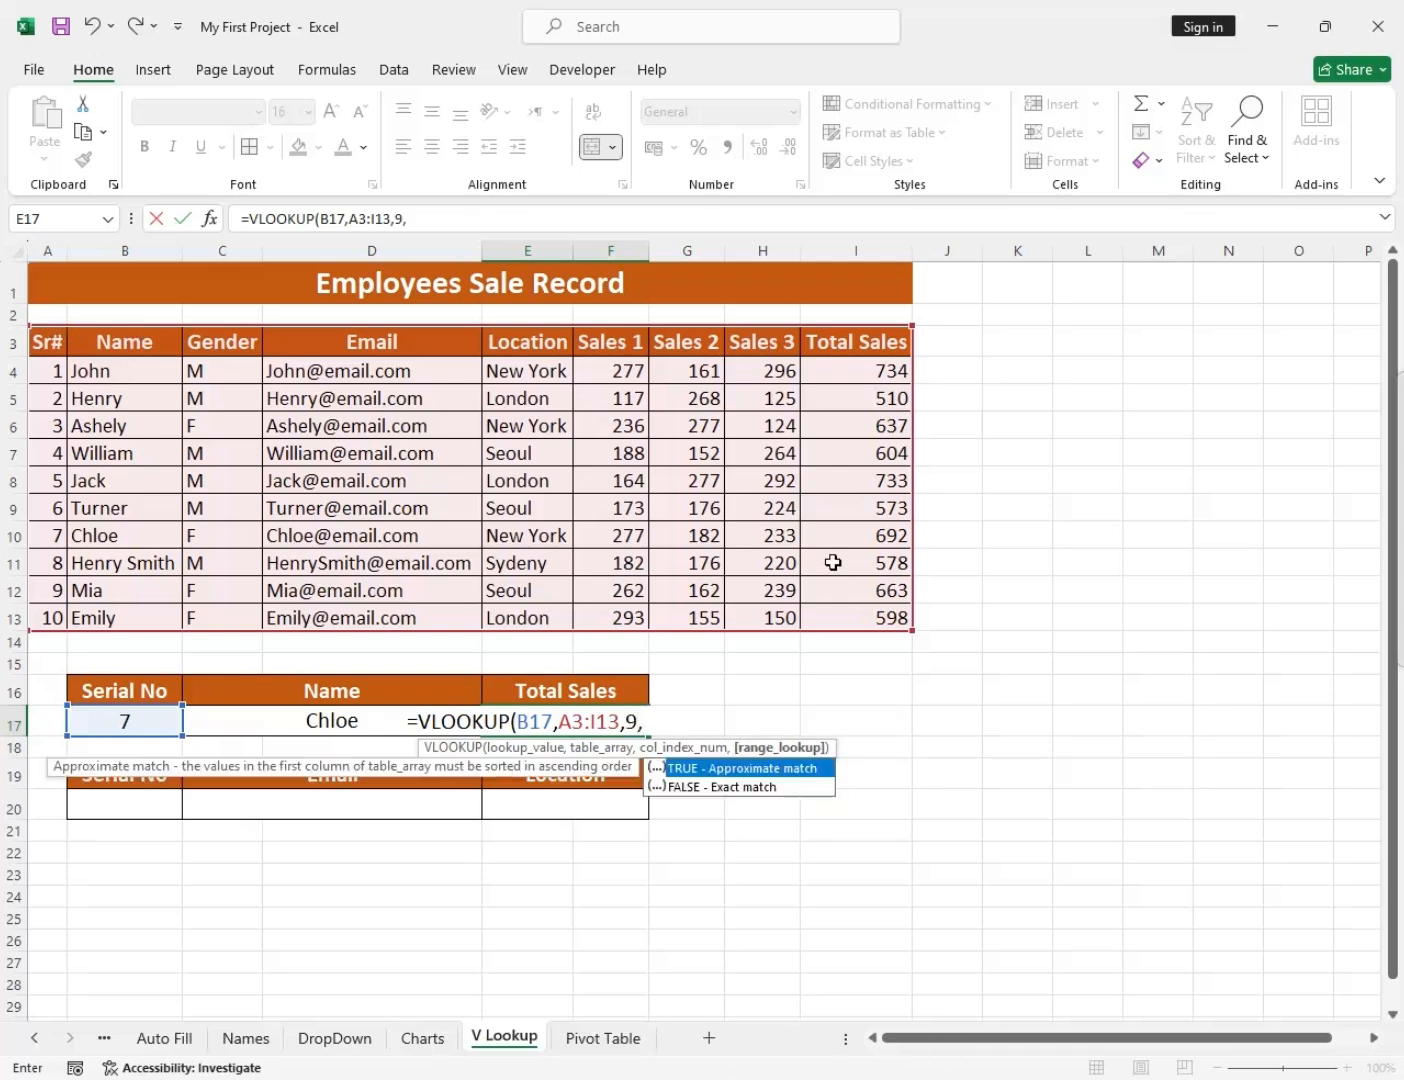
{"action": "type", "text": "0)"}
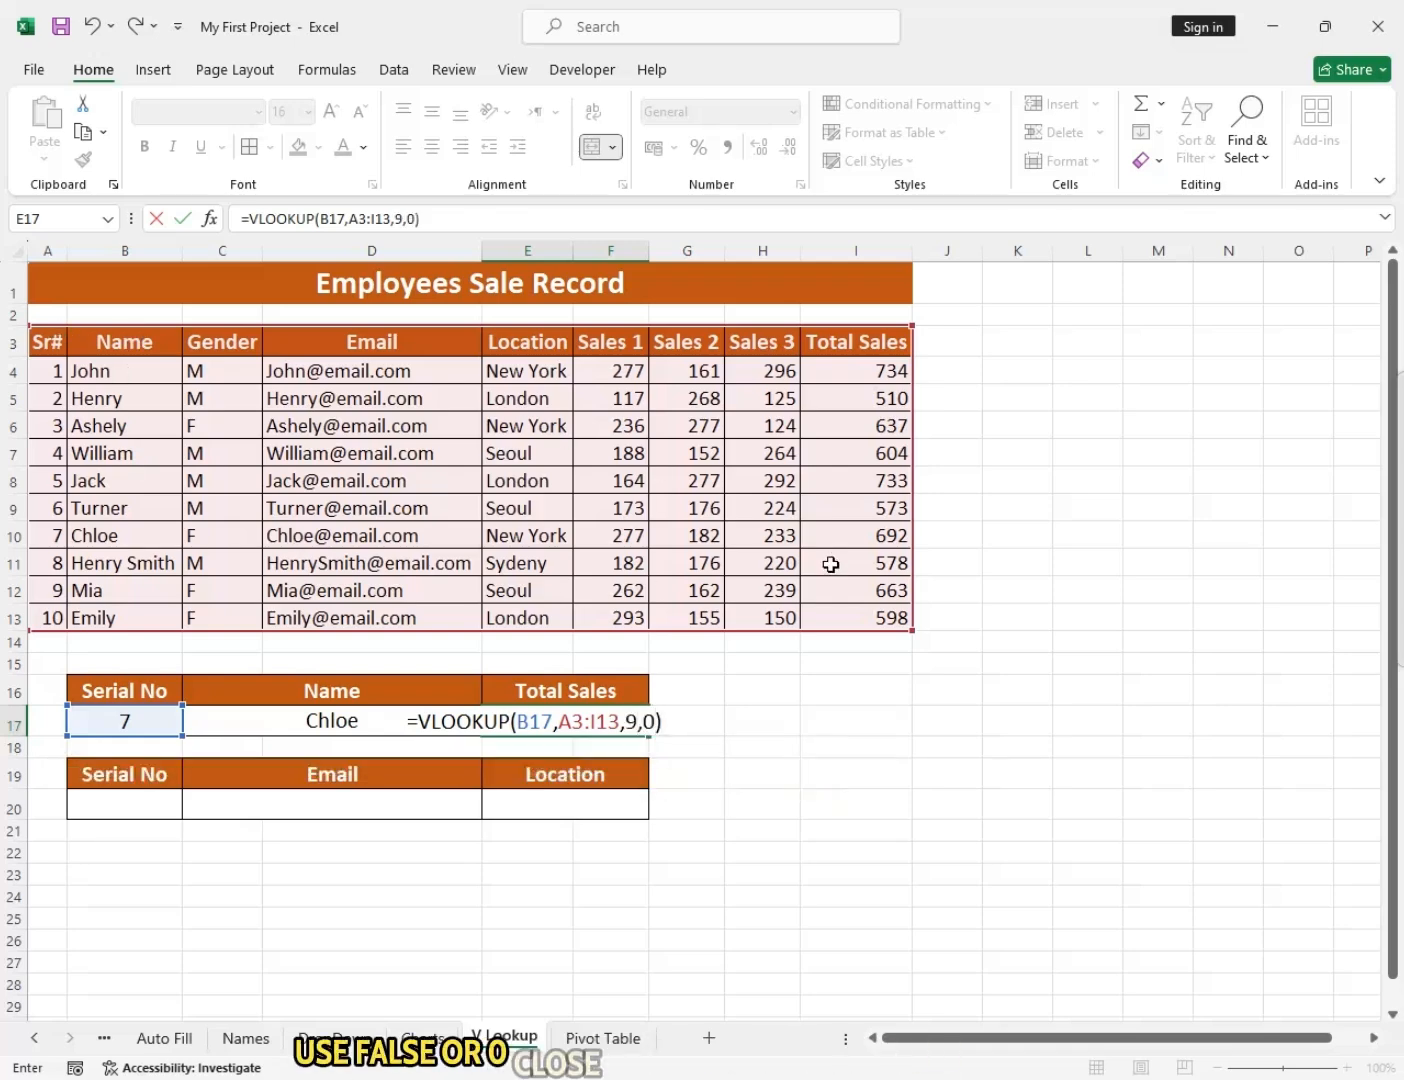
{"action": "key", "text": "Return"}
{"action": "left_click", "coordinate": [573, 721]}
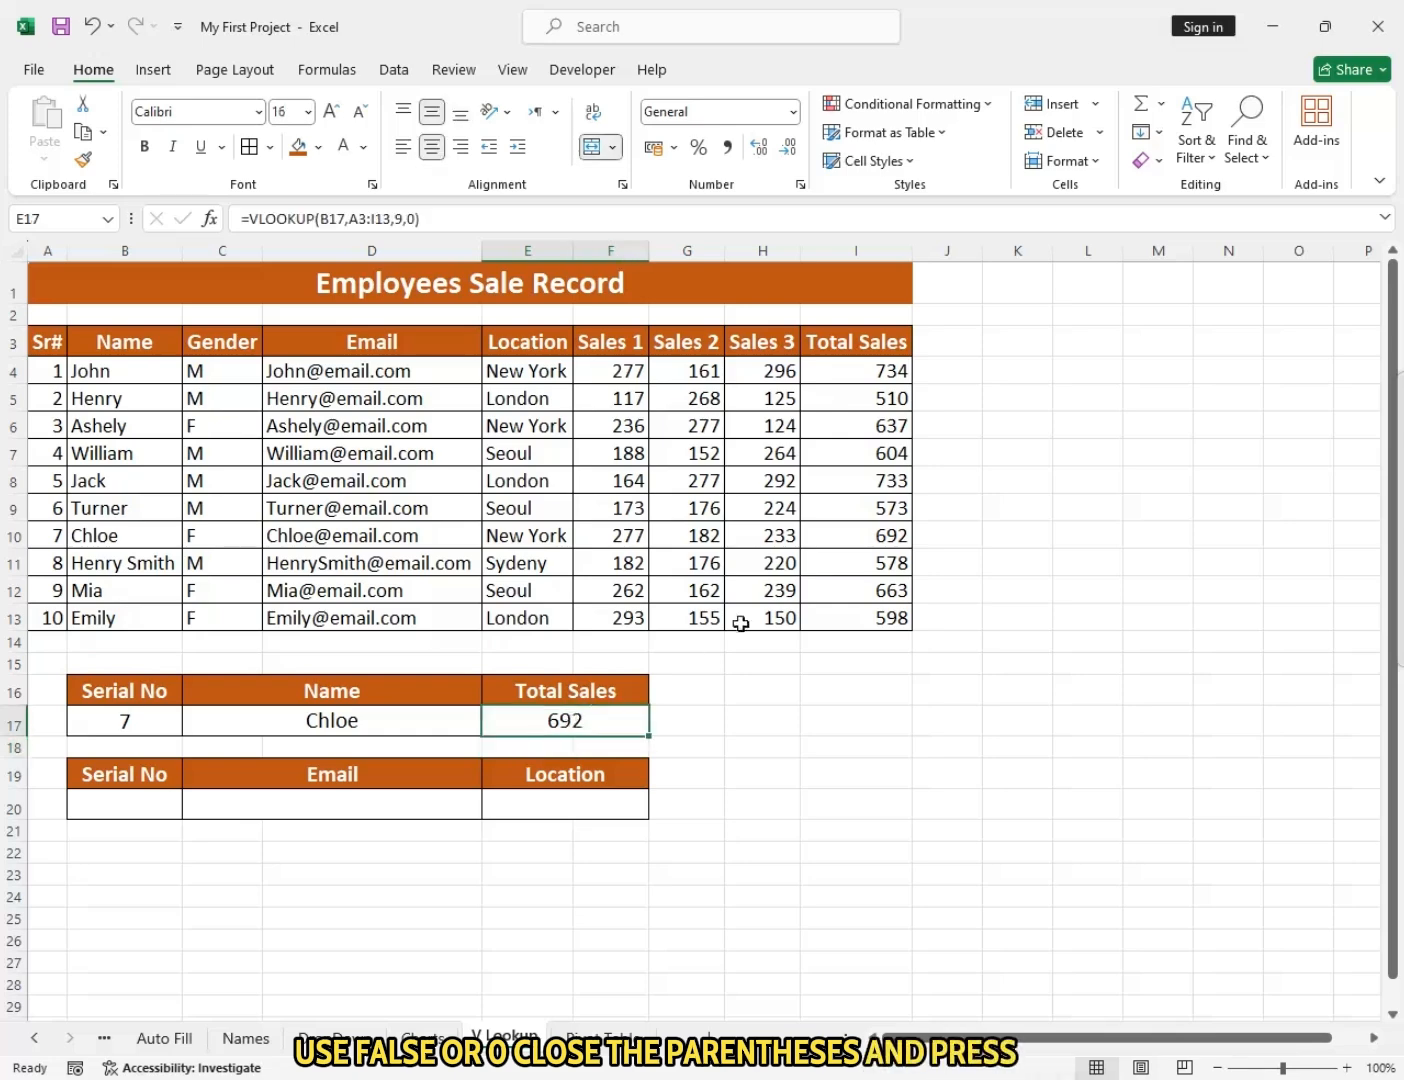
{"action": "left_click_drag", "start_coordinate": [884, 546], "coordinate": [18, 533]}
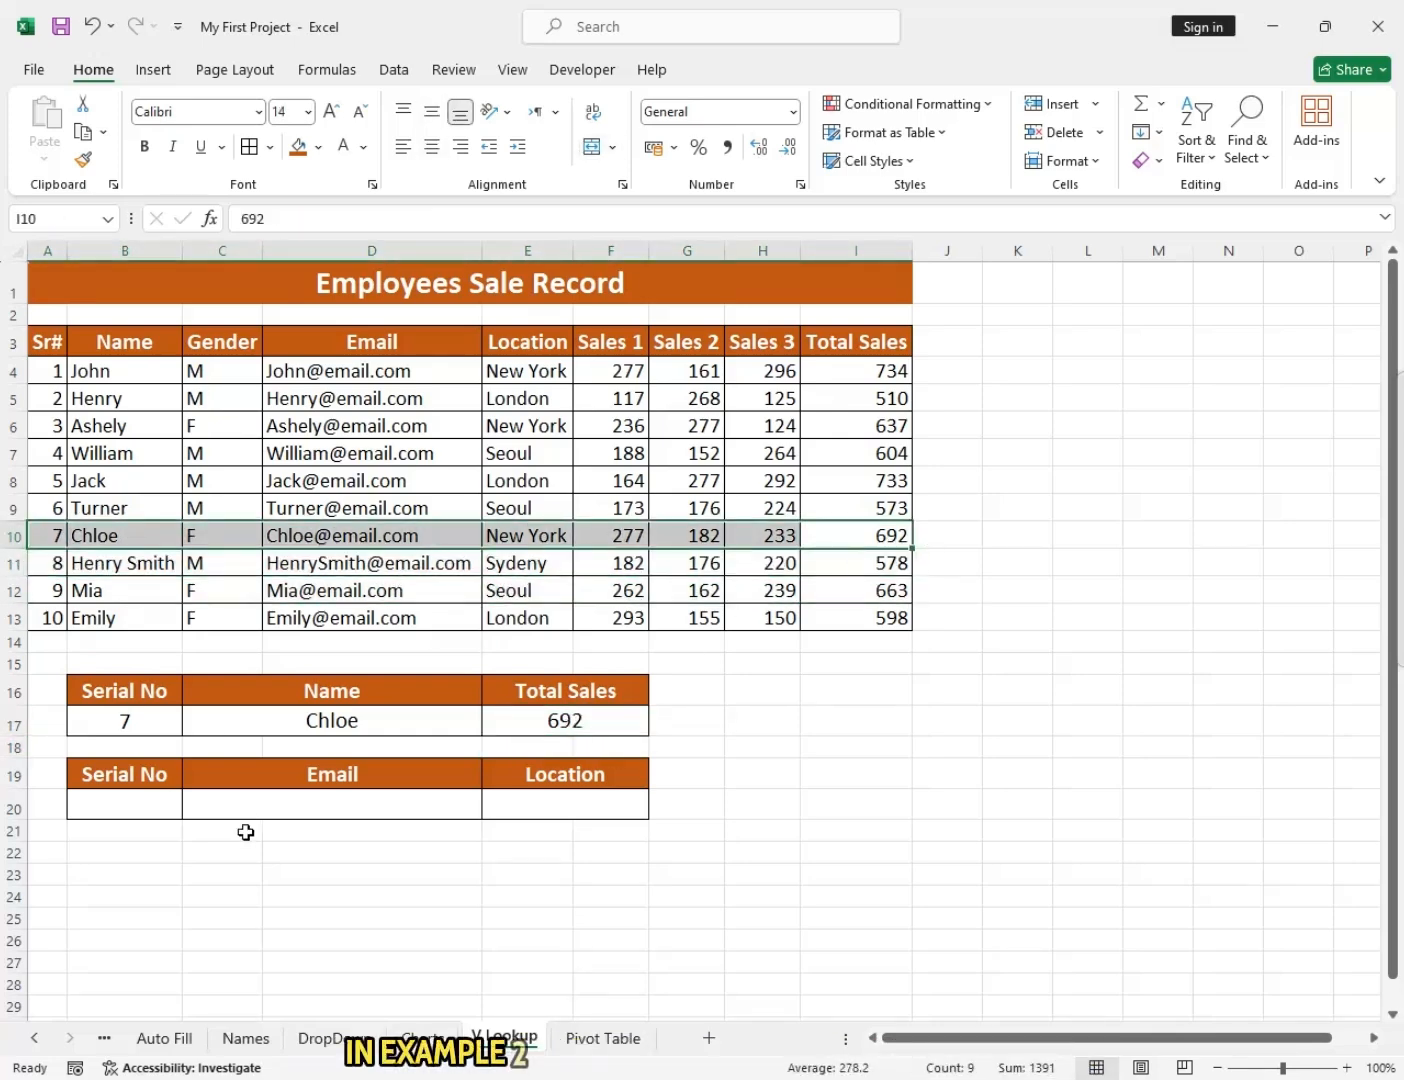
Enter 9 as the Serial No in B20 of the second lookup table.
{"action": "left_click", "coordinate": [140, 802]}
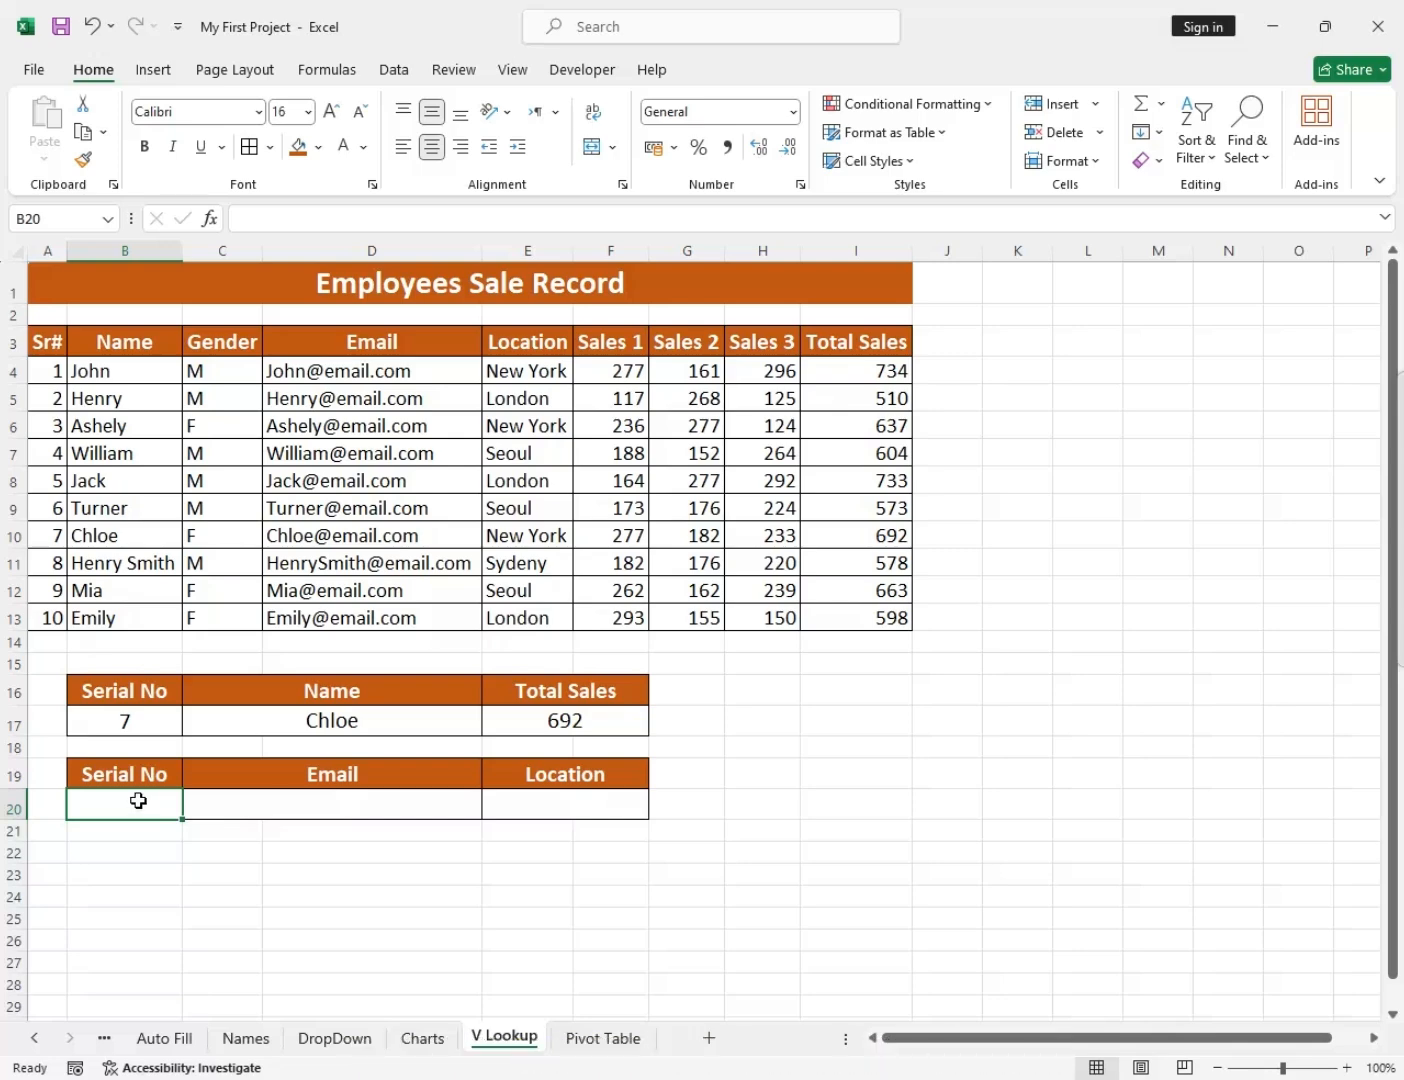
{"action": "type", "text": "9"}
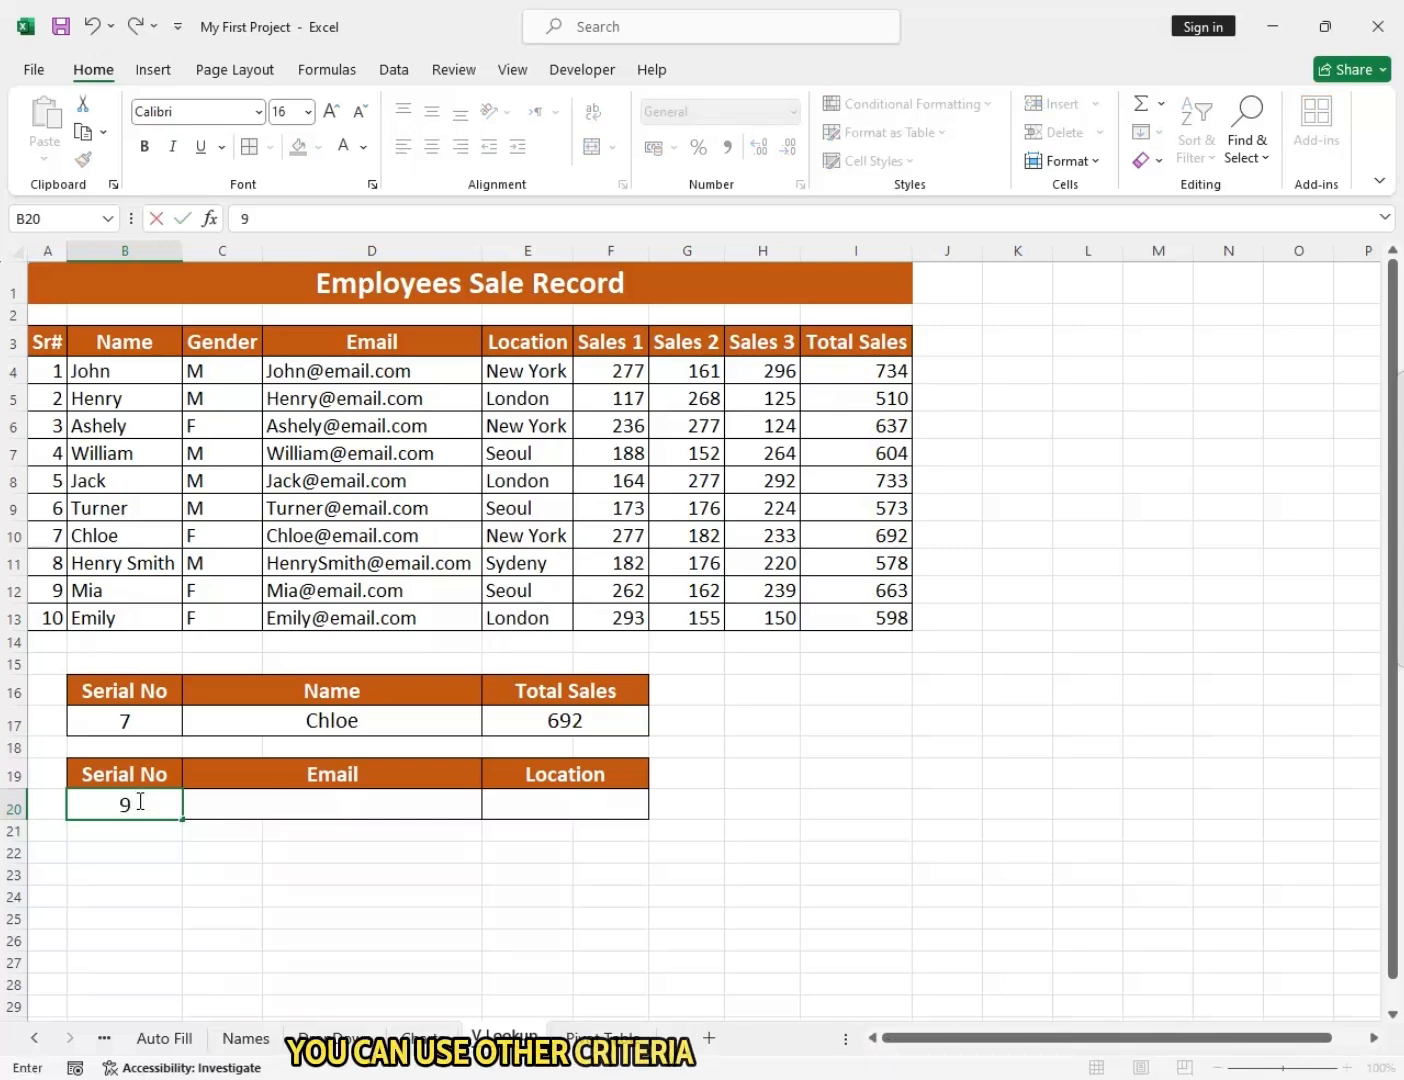
{"action": "key", "text": "Tab"}
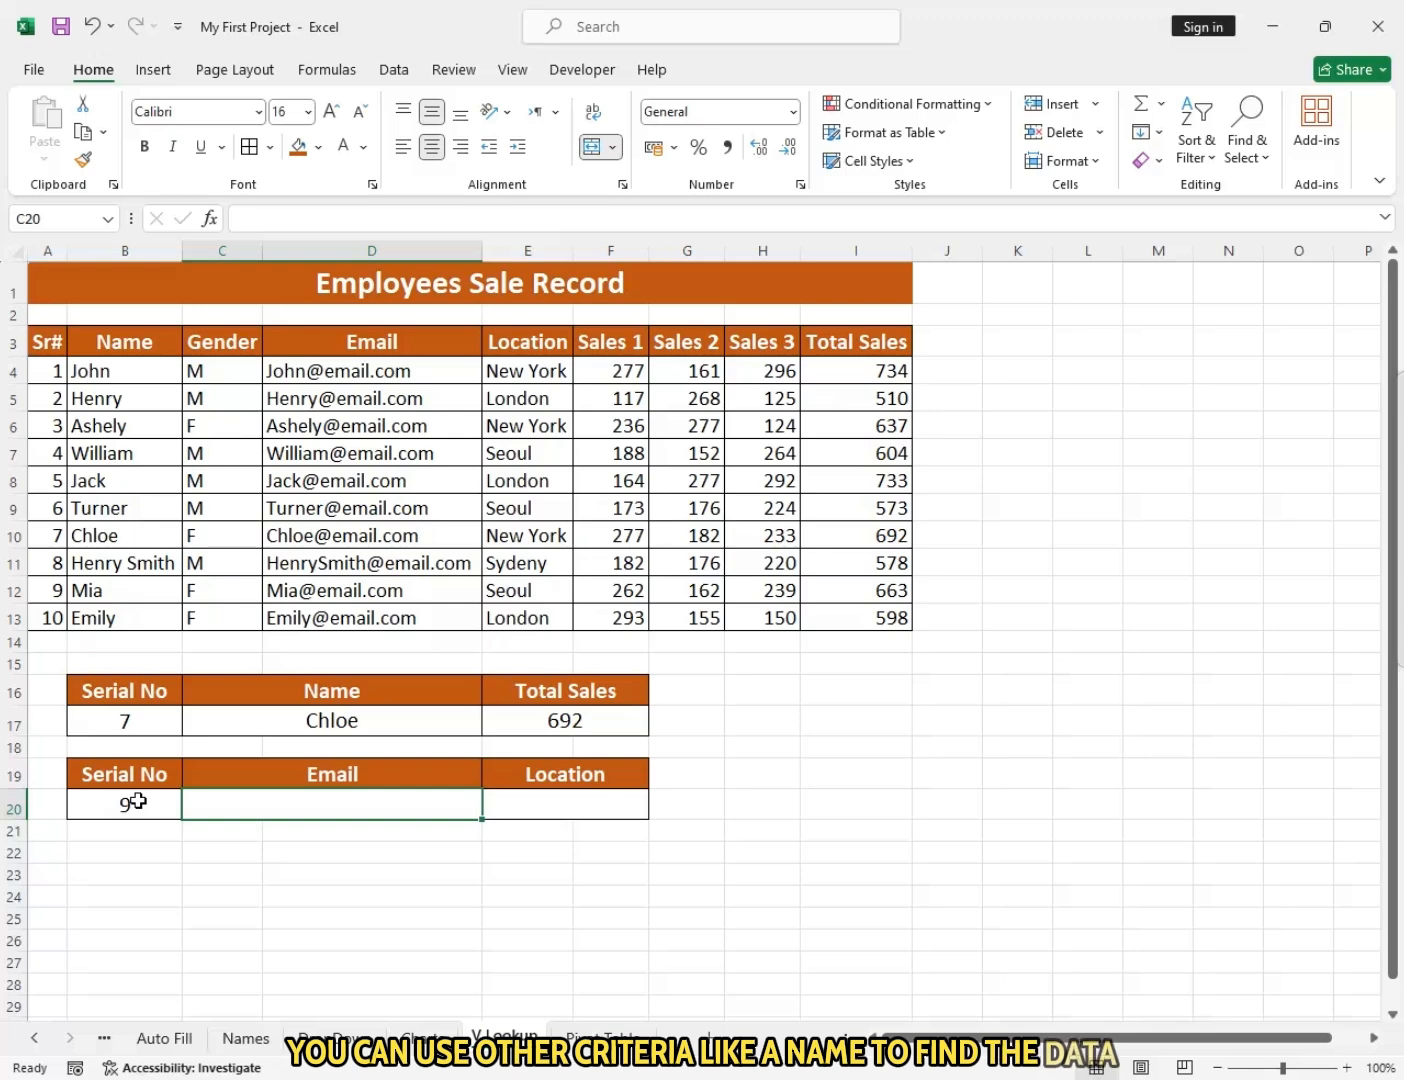
Start a VLOOKUP formula in the Email cell C20 with absolute lookup value $B$20 and absolute table array $A$3:$I$13.
{"action": "type", "text": "=vlo"}
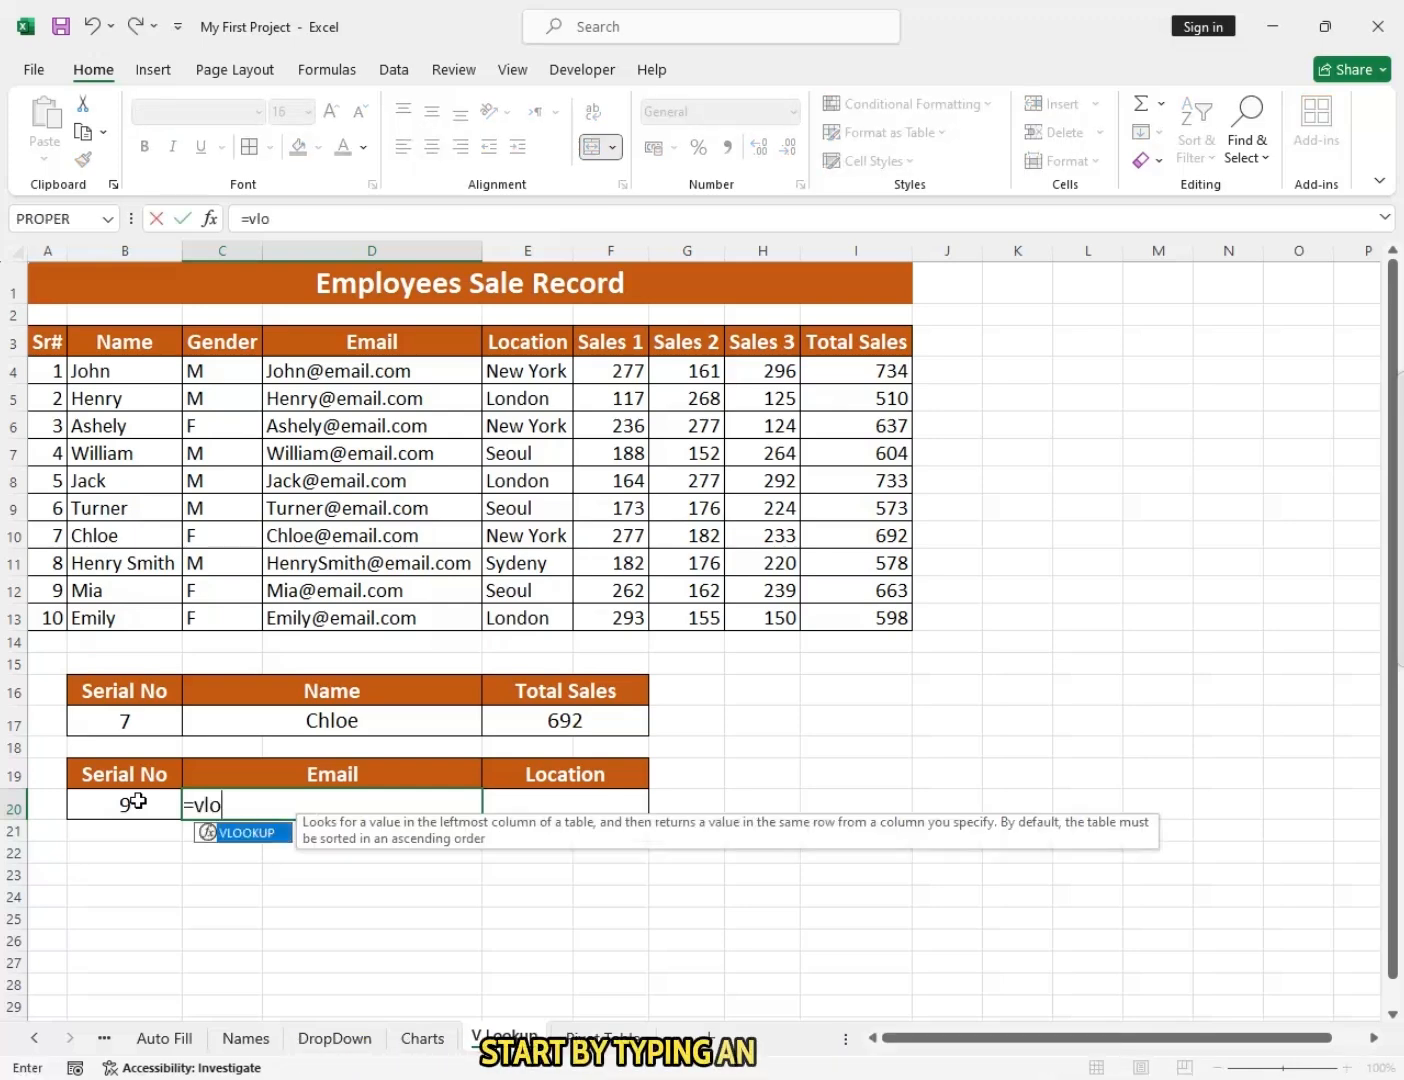
{"action": "key", "text": "Tab"}
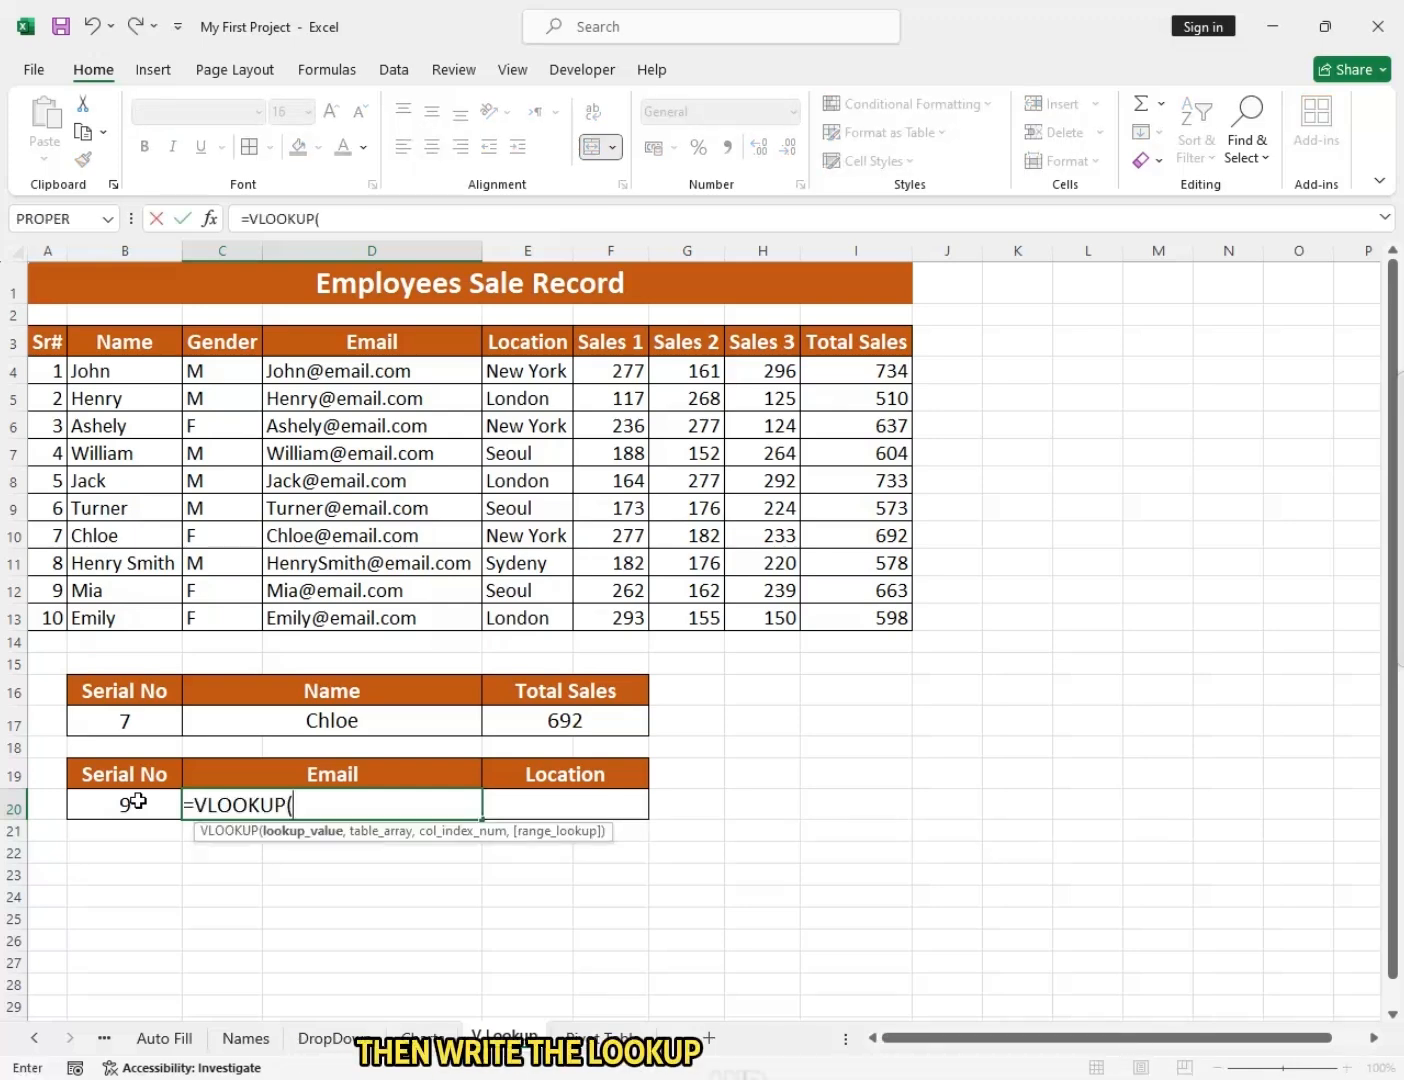
{"action": "left_click", "coordinate": [137, 801]}
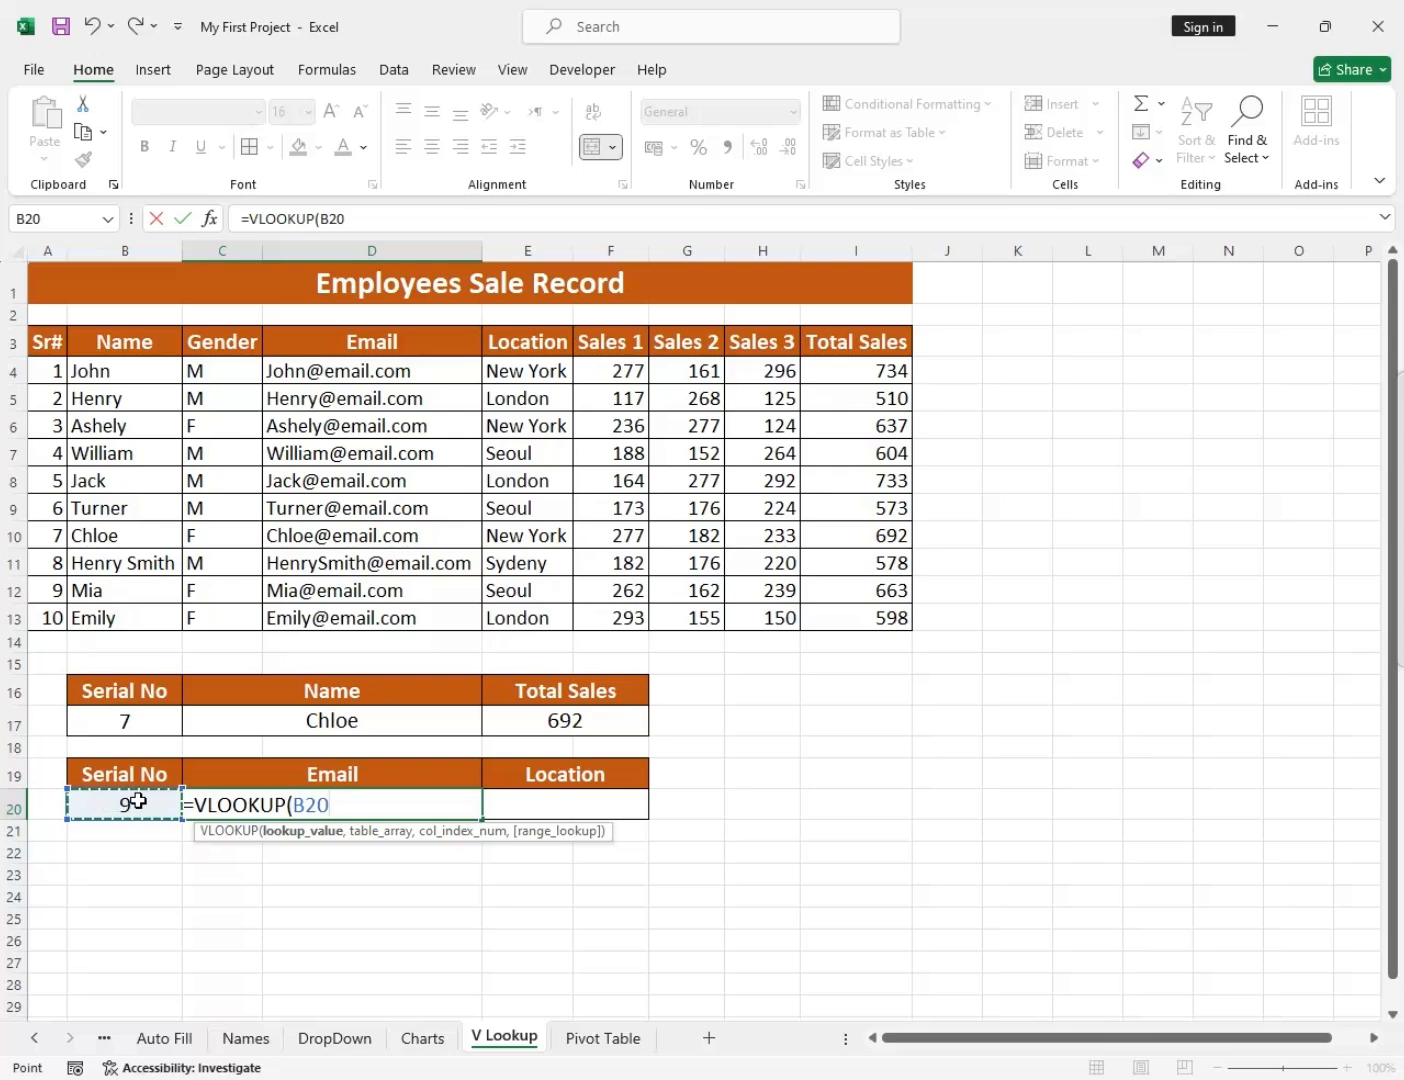
{"action": "key", "text": "F4"}
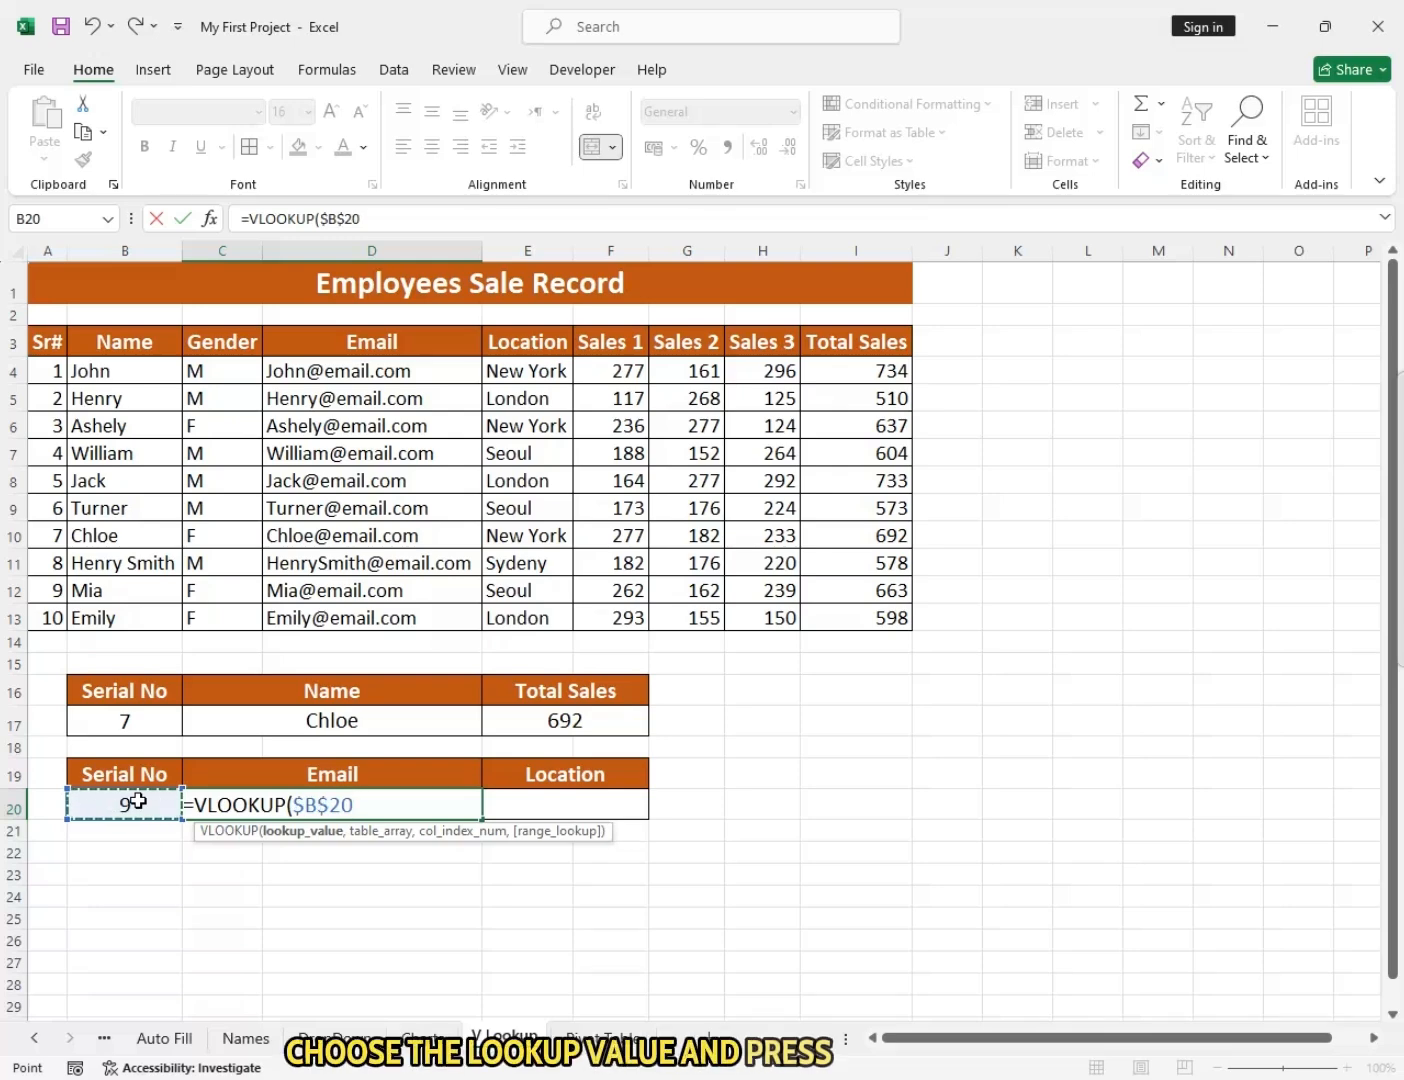
{"action": "type", "text": ","}
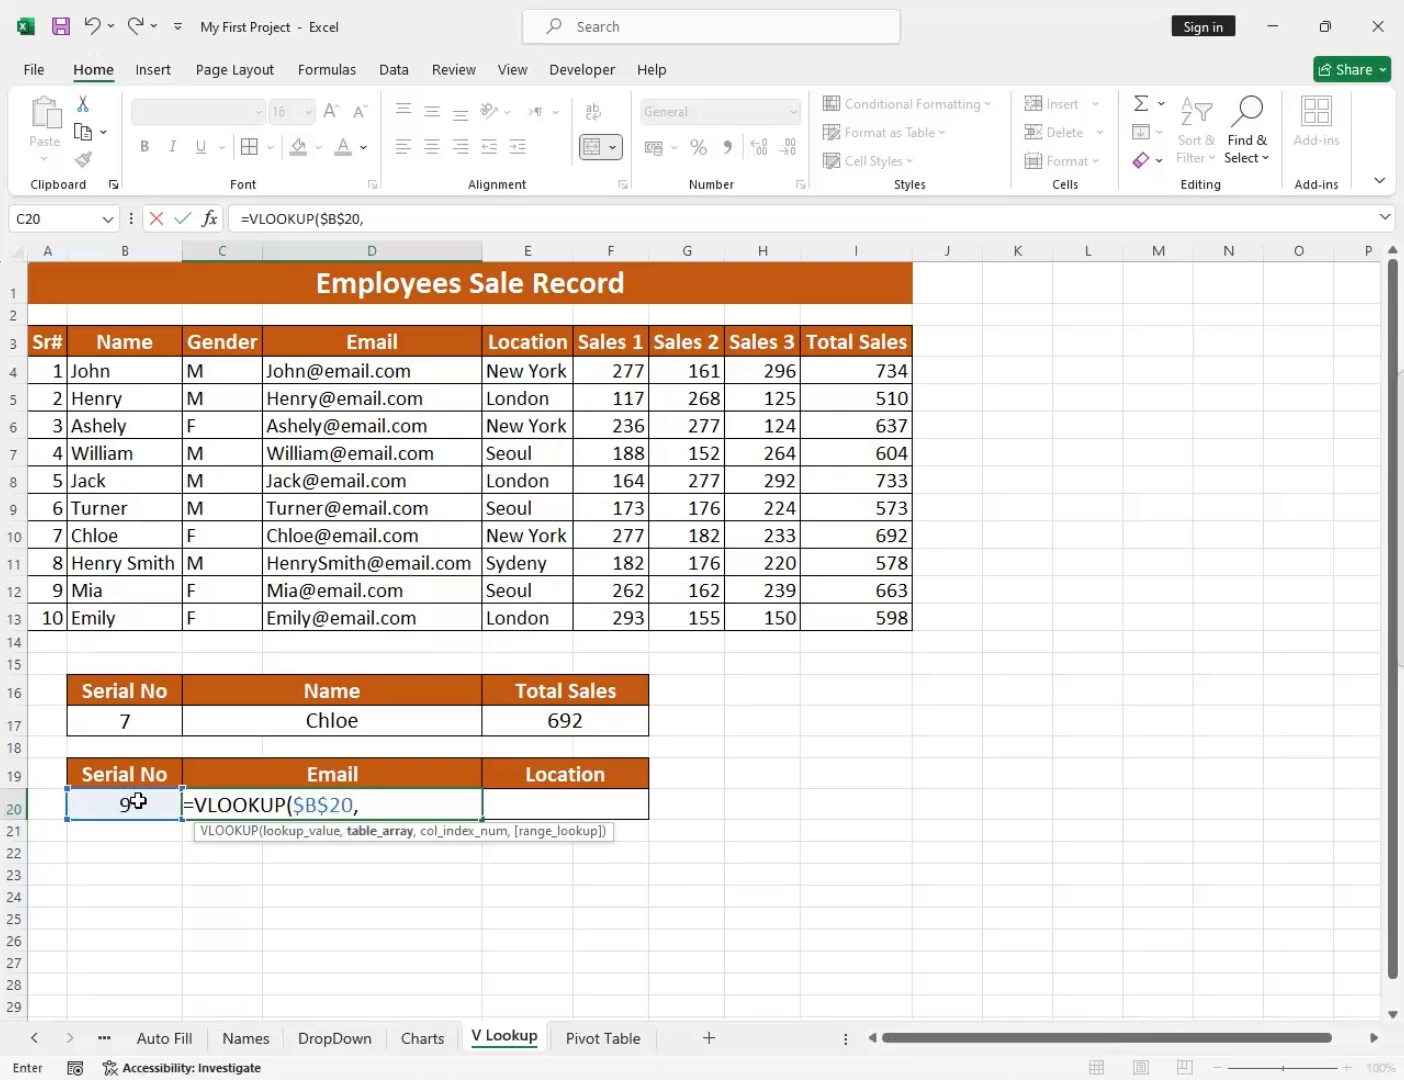
{"action": "left_click_drag", "start_coordinate": [51, 341], "coordinate": [882, 619]}
{"action": "key", "text": "F4"}
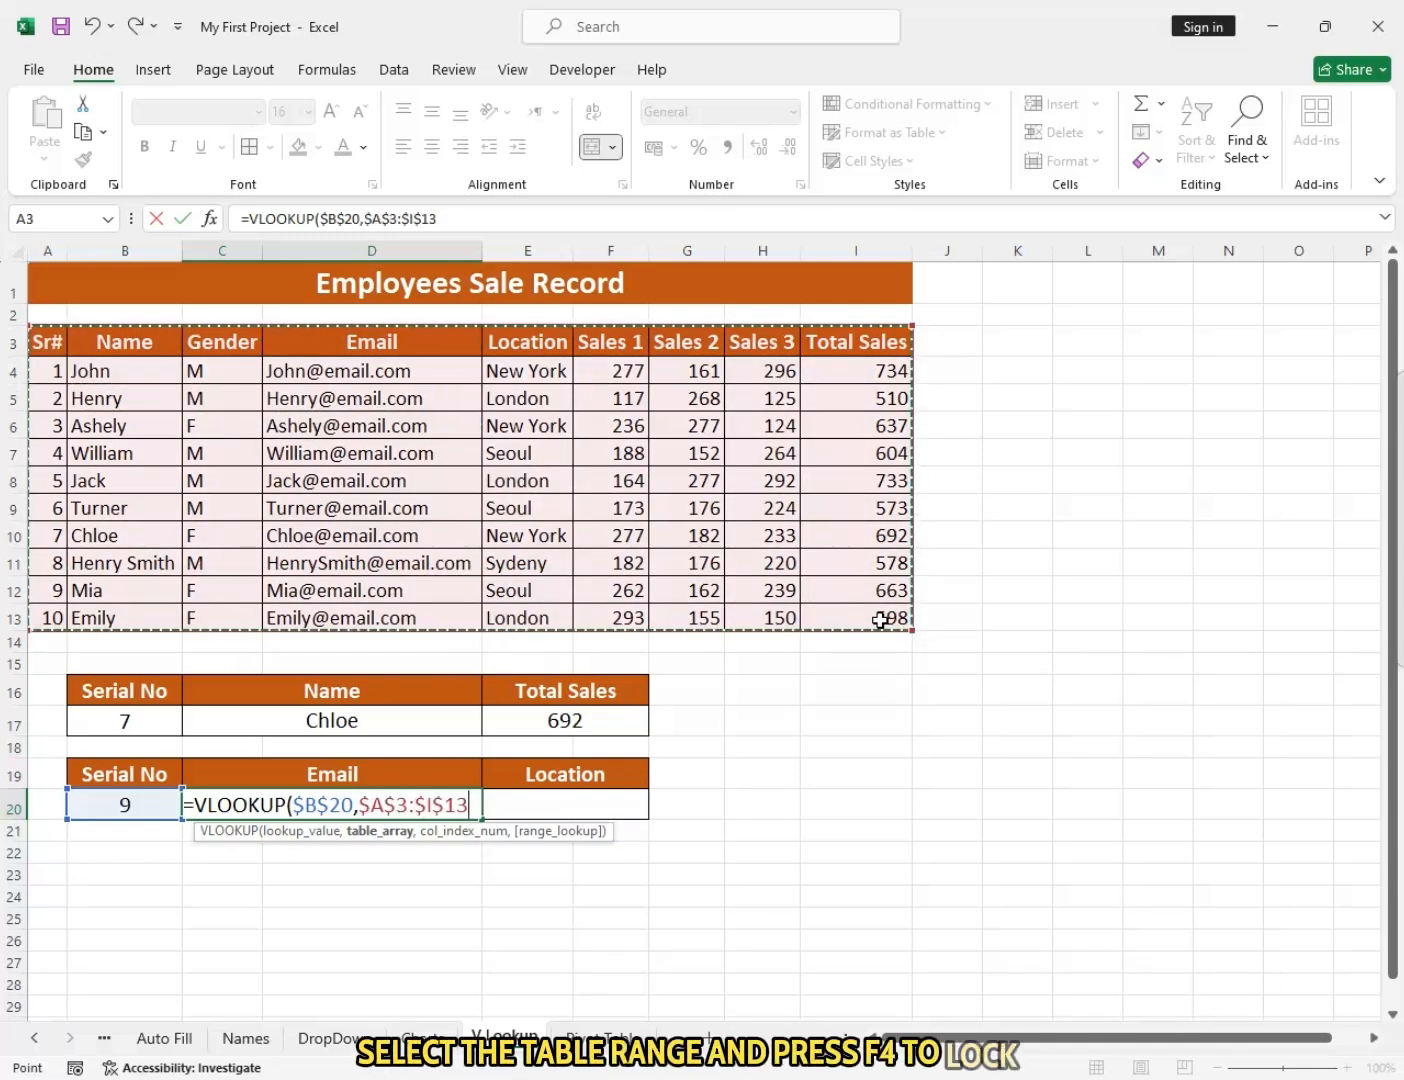
{"action": "type", "text": ","}
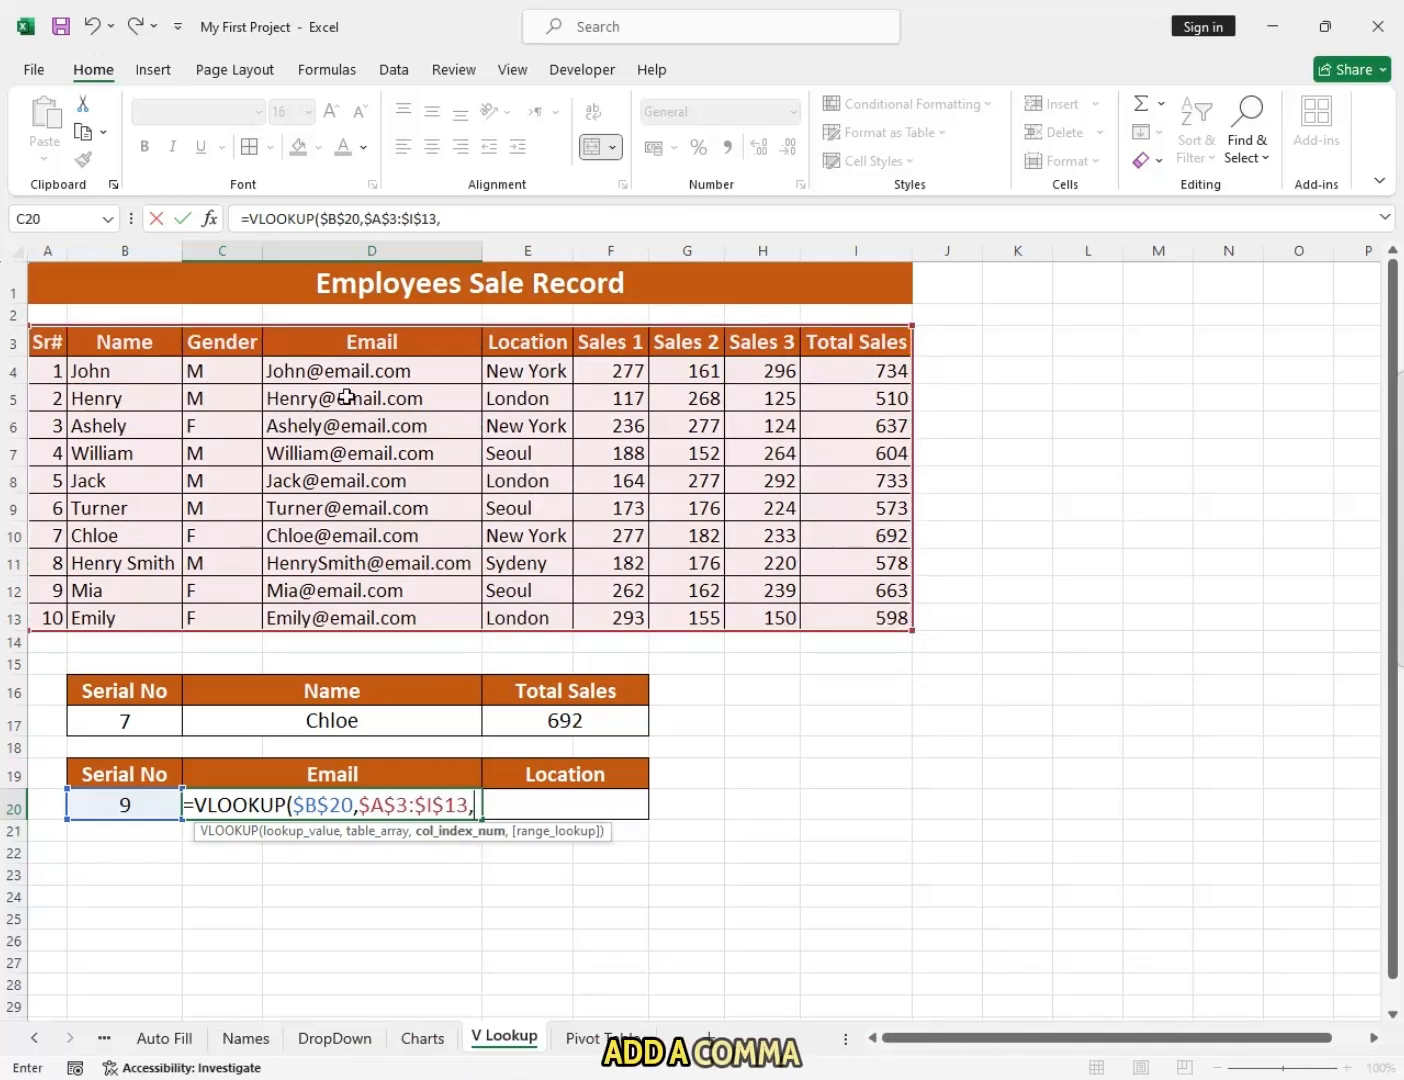
Complete the C20 formula with column index 4 and 0 for an exact match.
{"action": "type", "text": "4"}
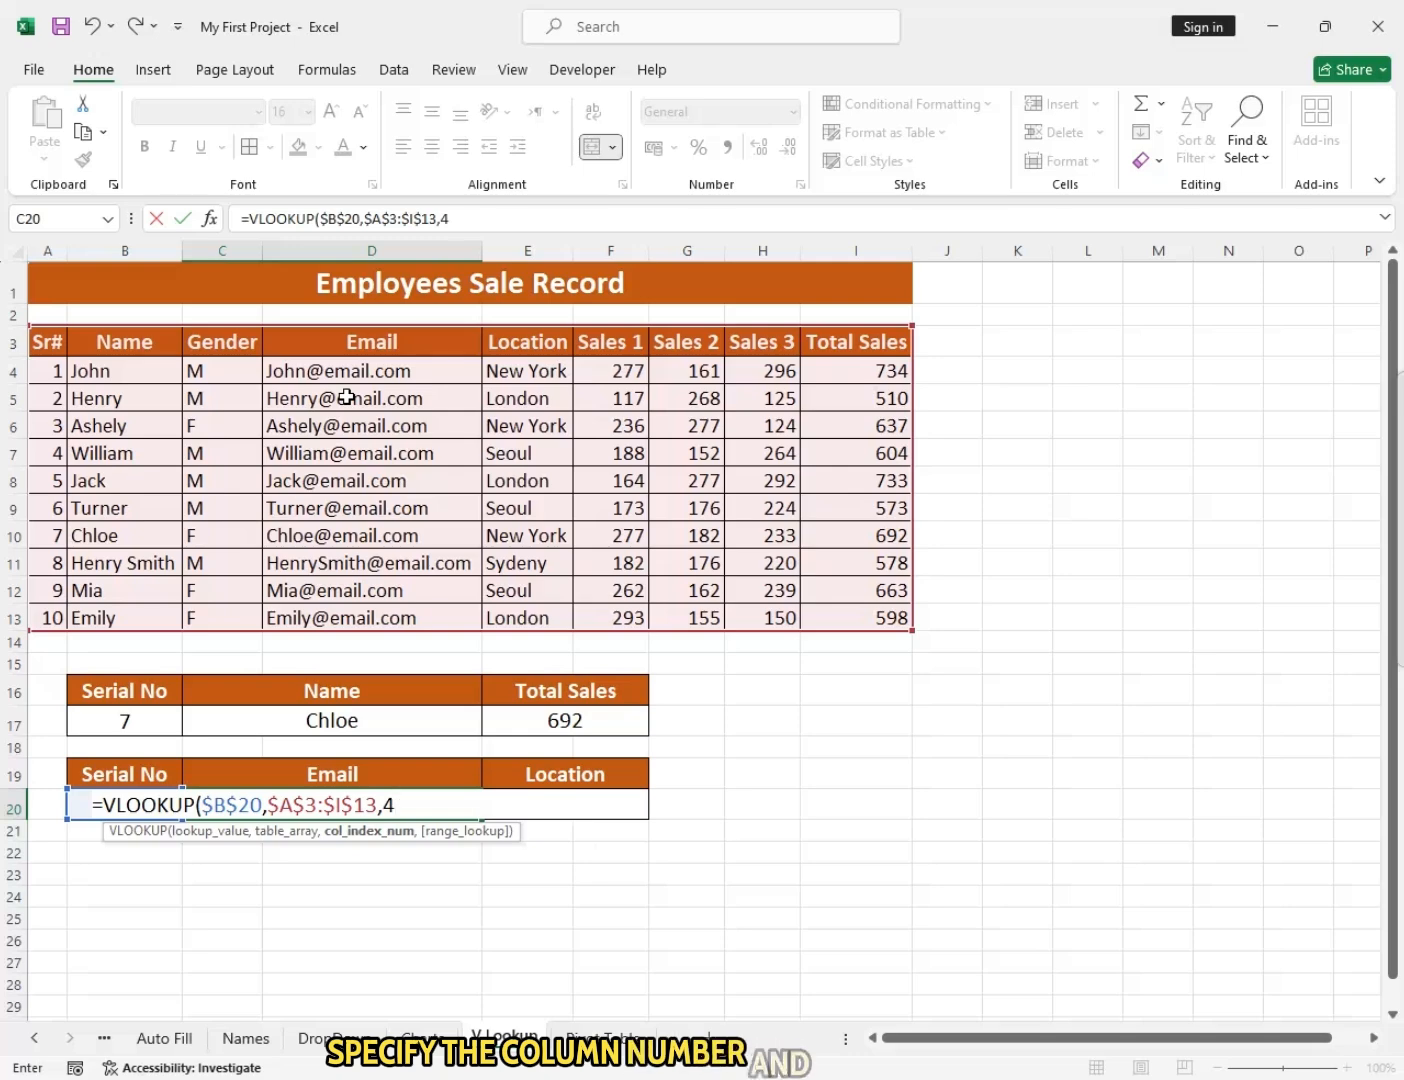
{"action": "type", "text": ",0"}
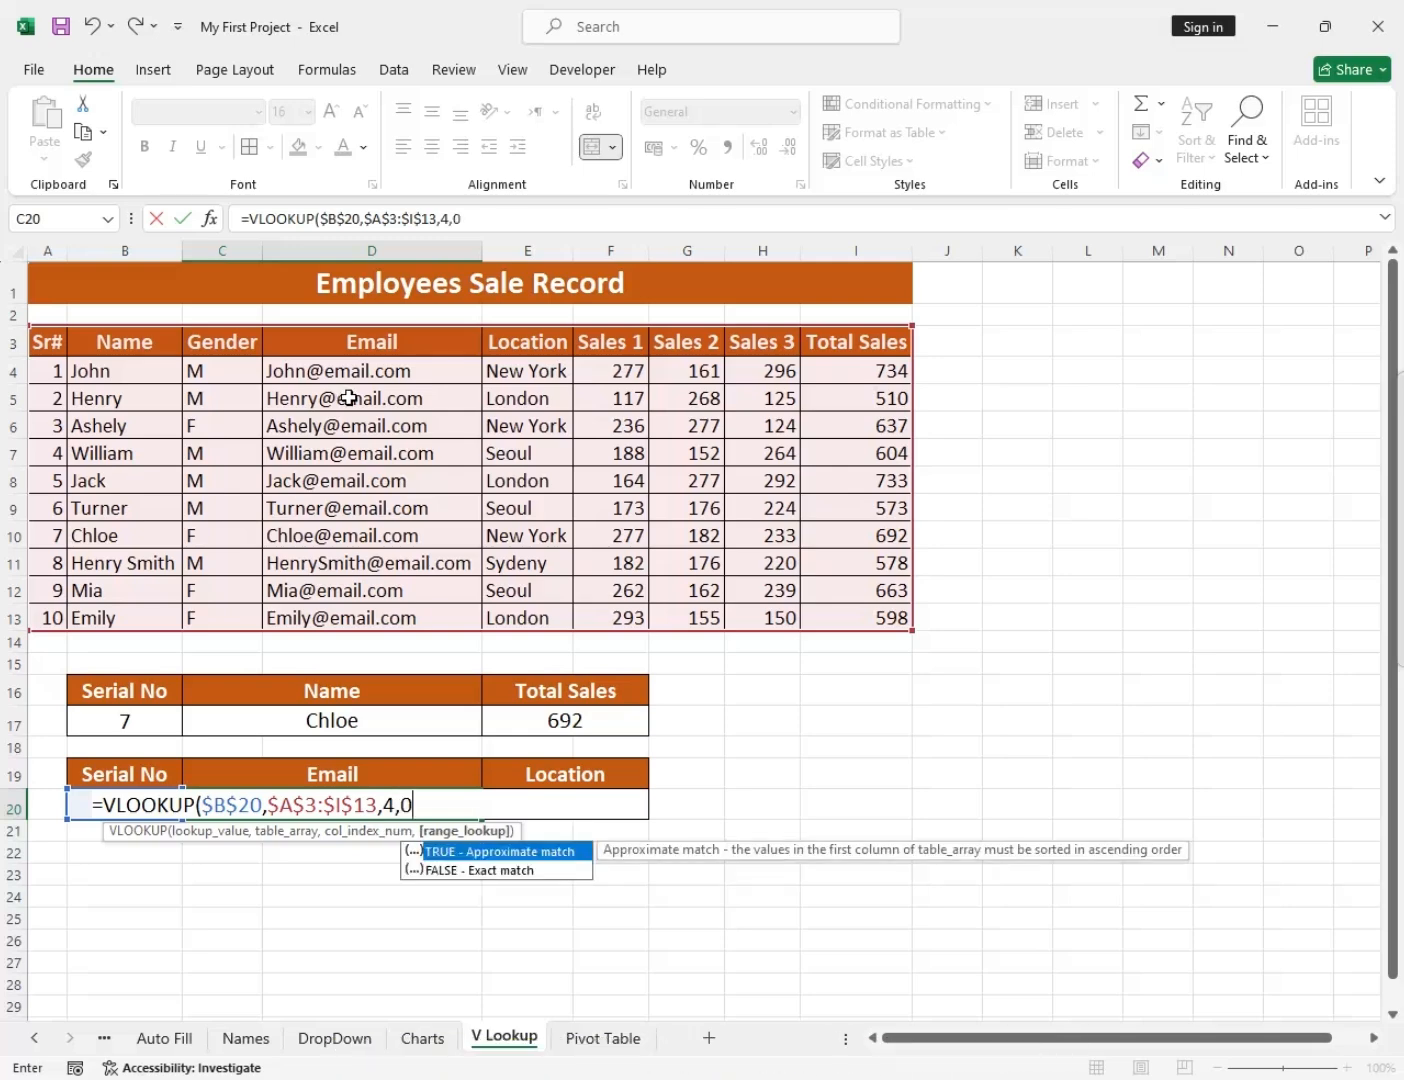
{"action": "type", "text": ")"}
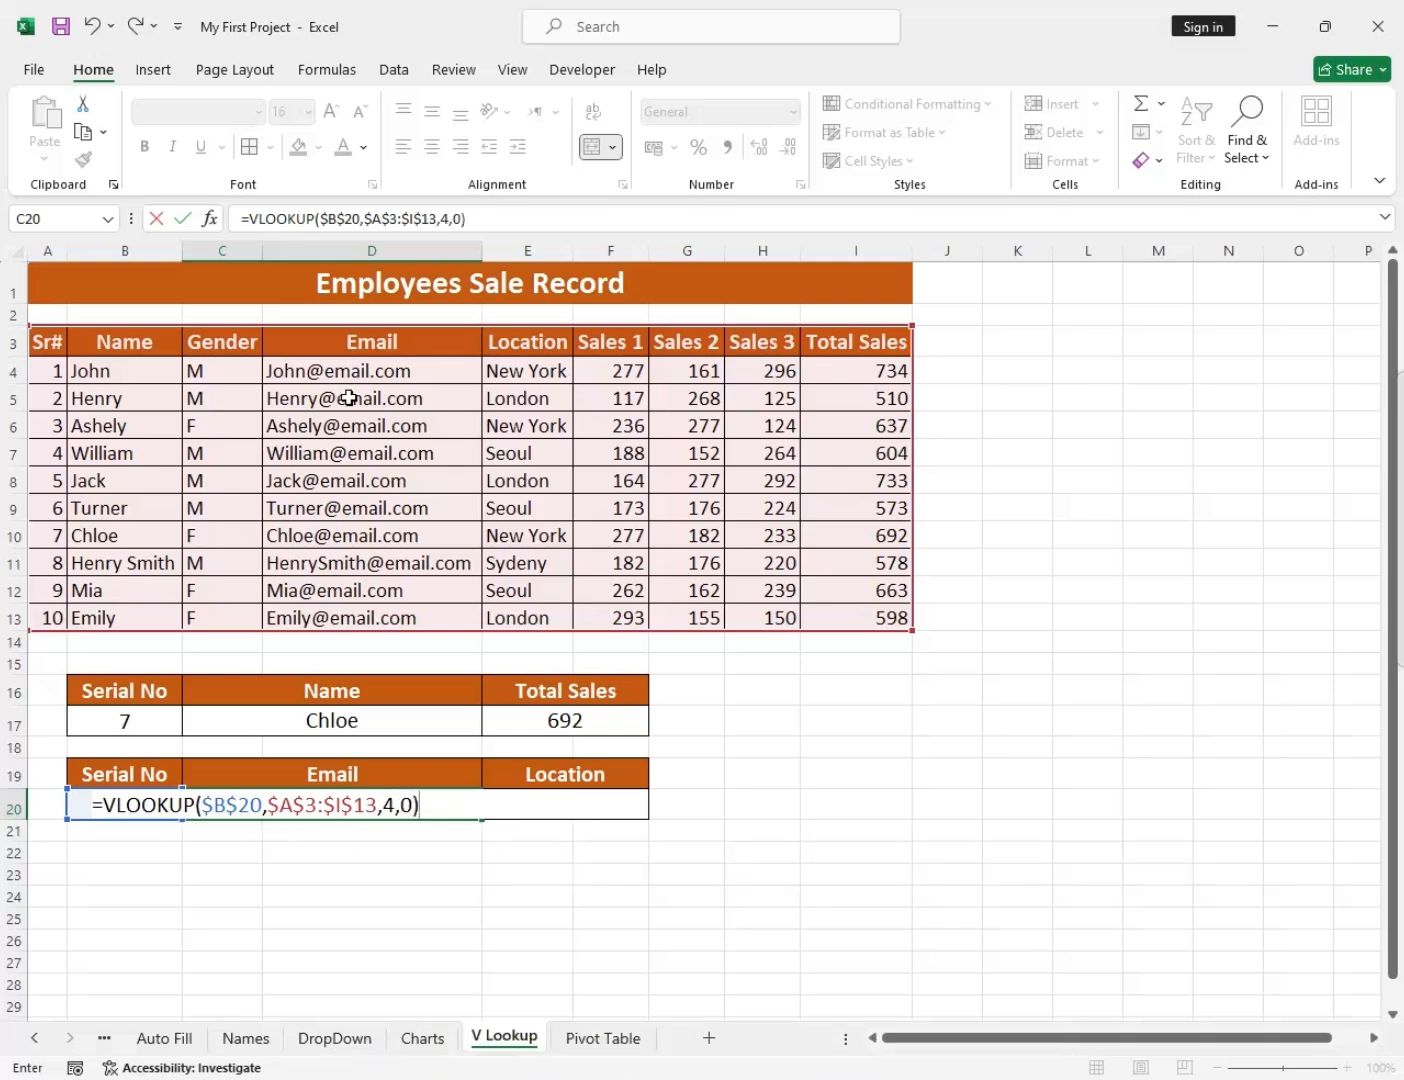
{"action": "key", "text": "Return"}
Fill the C20 formula across to the Location cell E20 and change its column index there to 5.
{"action": "left_click", "coordinate": [248, 802]}
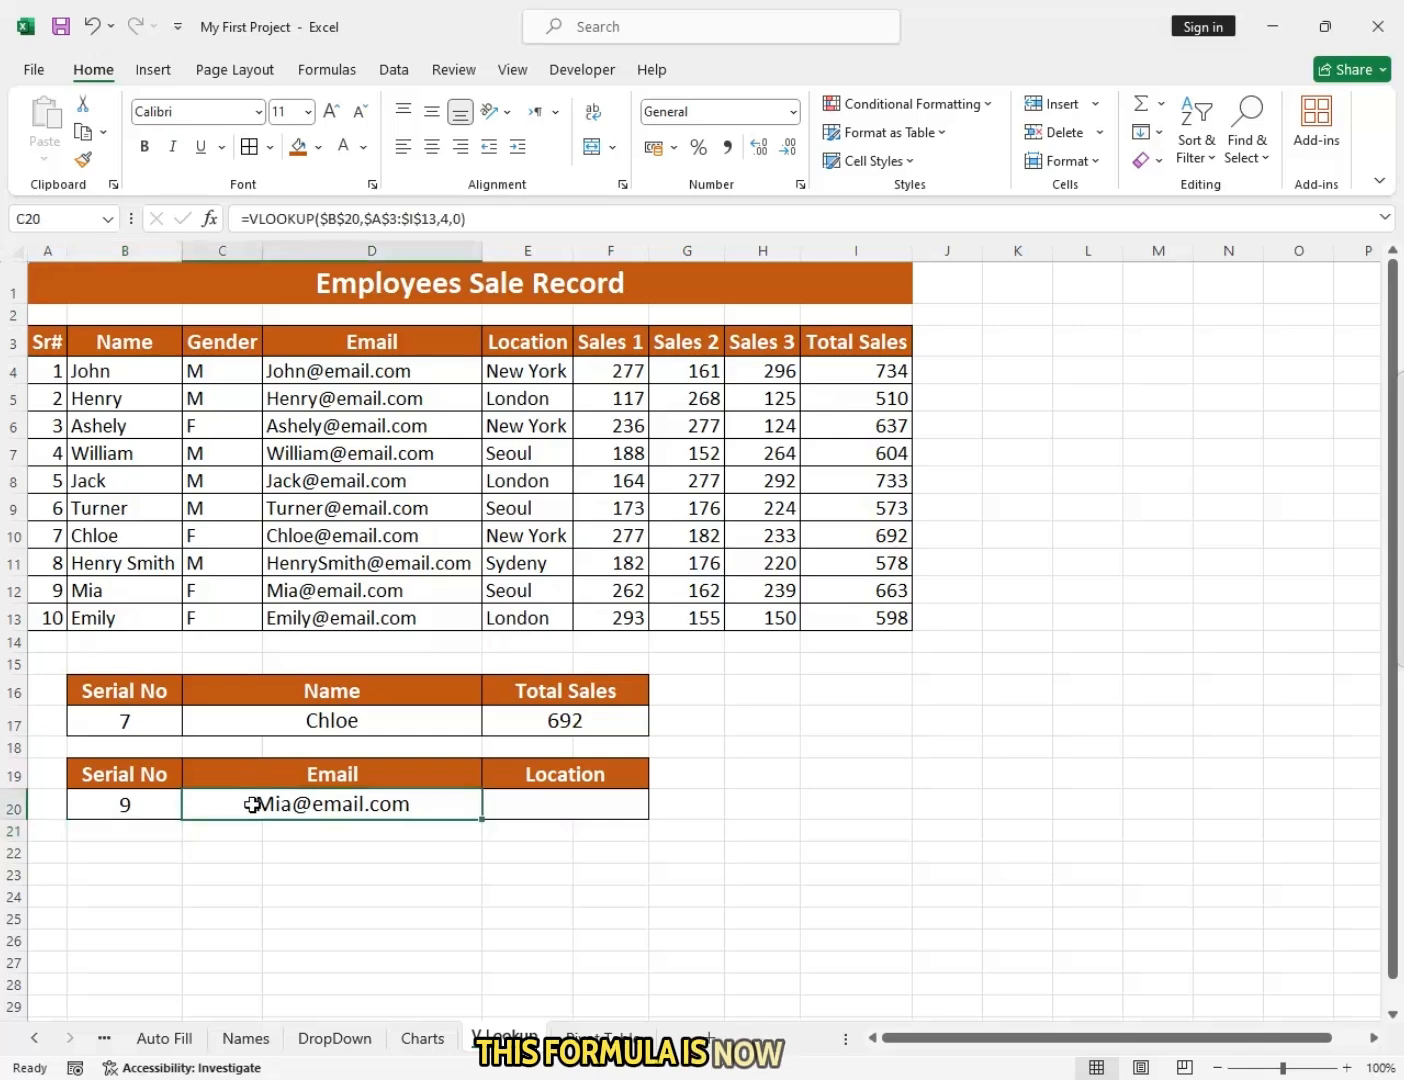
{"action": "left_click_drag", "start_coordinate": [481, 820], "coordinate": [566, 820]}
{"action": "left_click", "coordinate": [571, 809]}
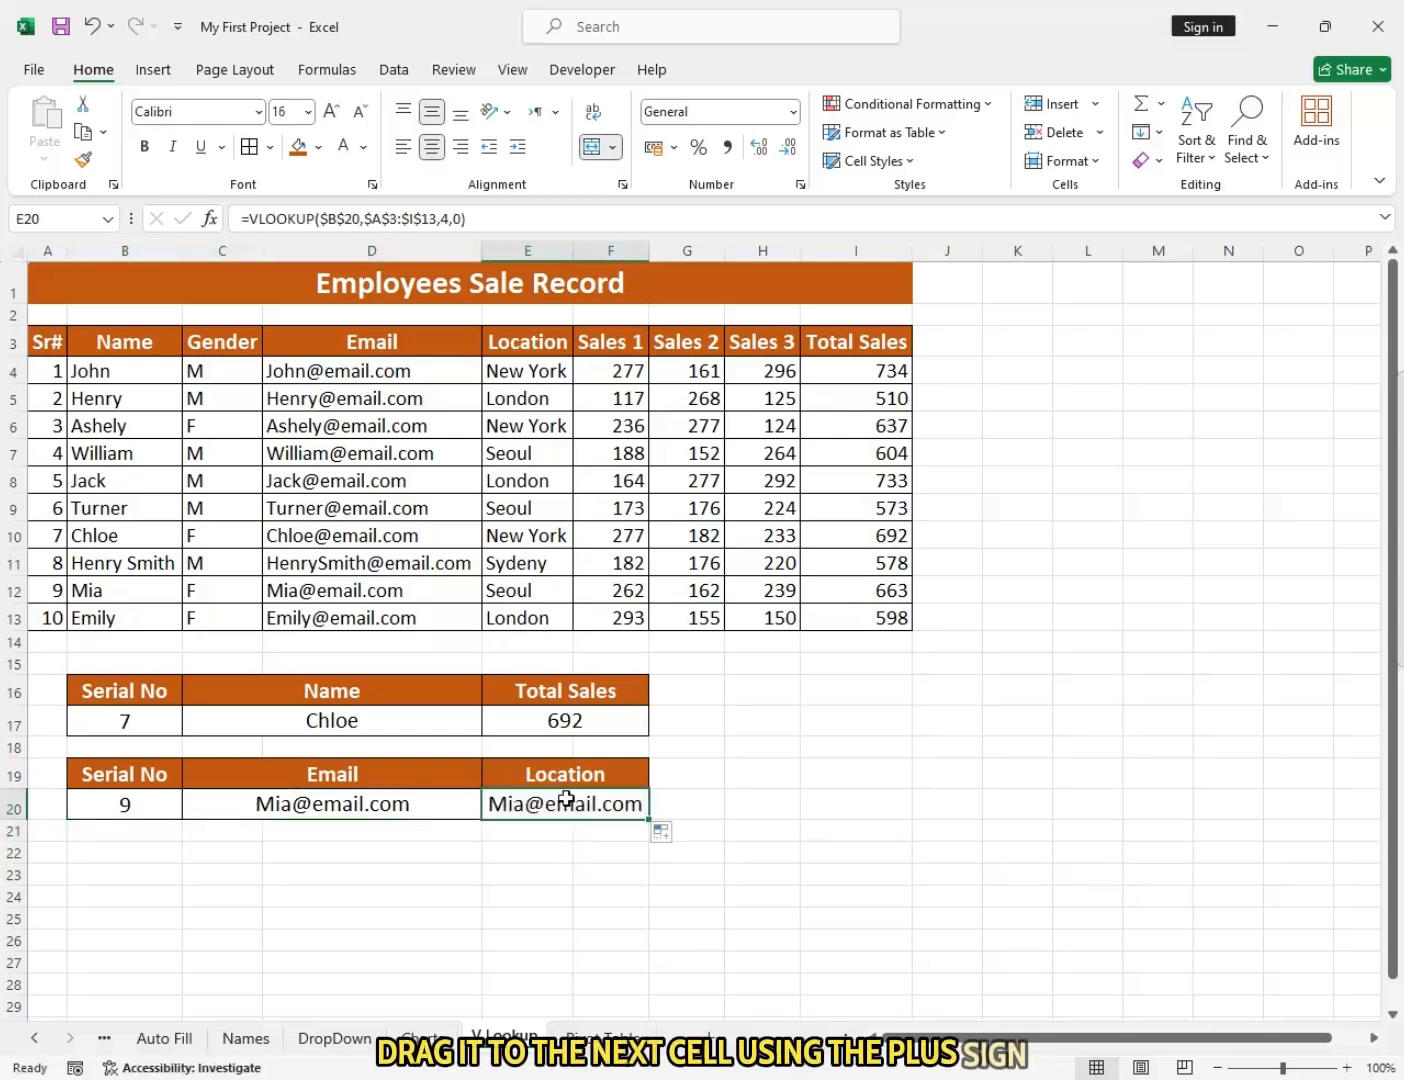
{"action": "left_click", "coordinate": [457, 218]}
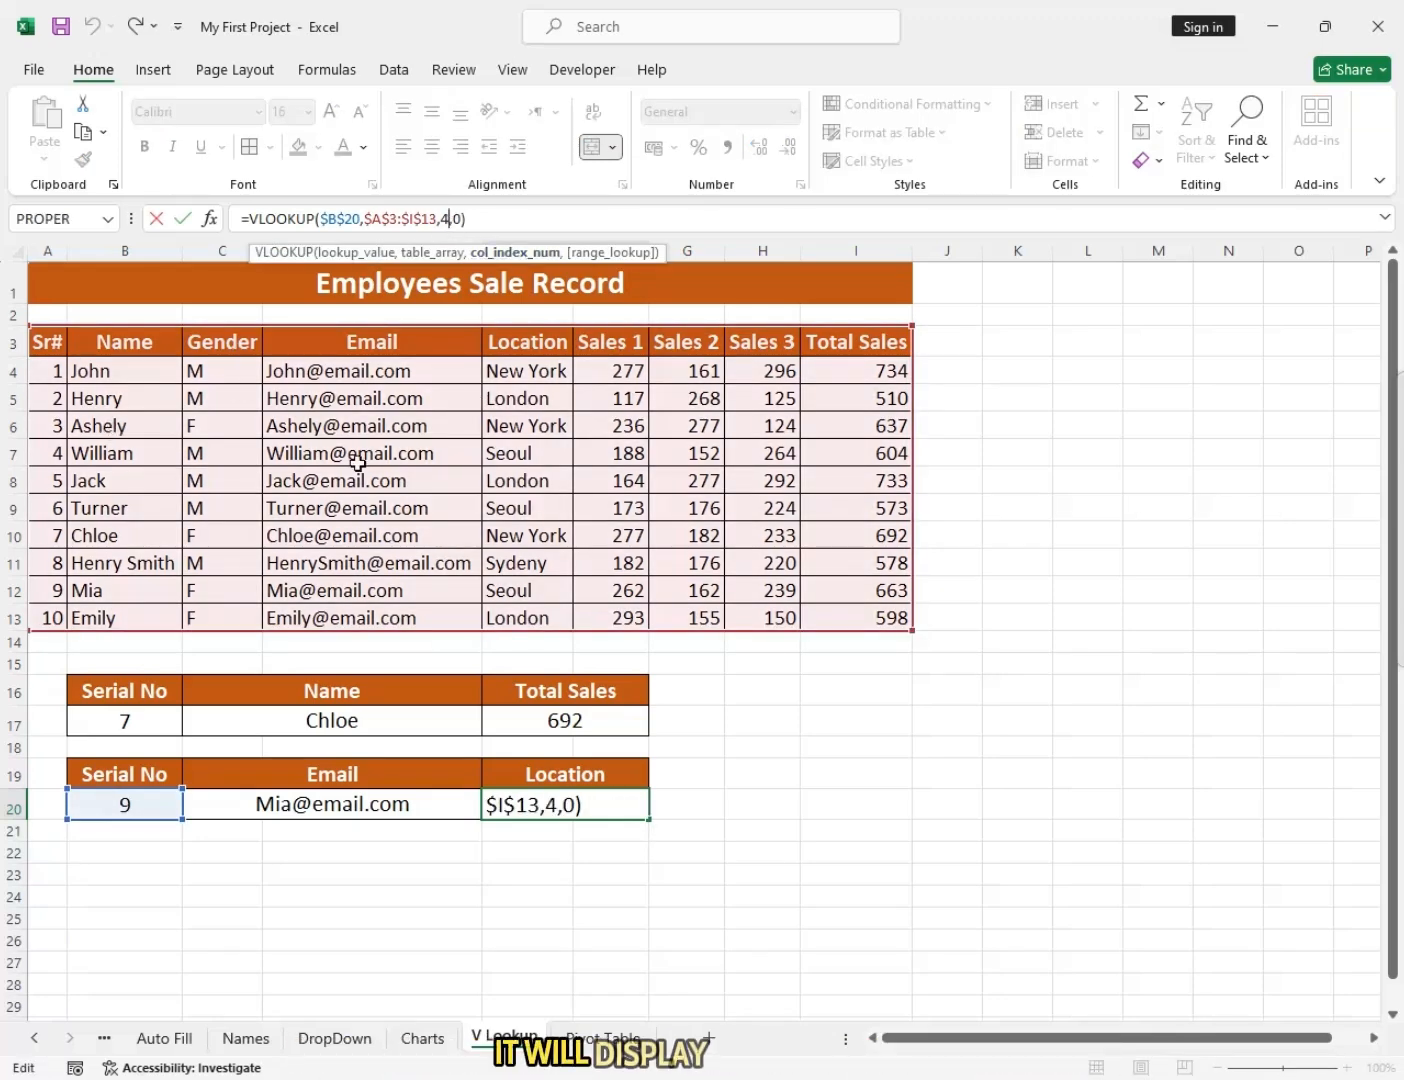
{"action": "left_click", "coordinate": [450, 219]}
{"action": "key", "text": "BackSpace"}
{"action": "type", "text": "5"}
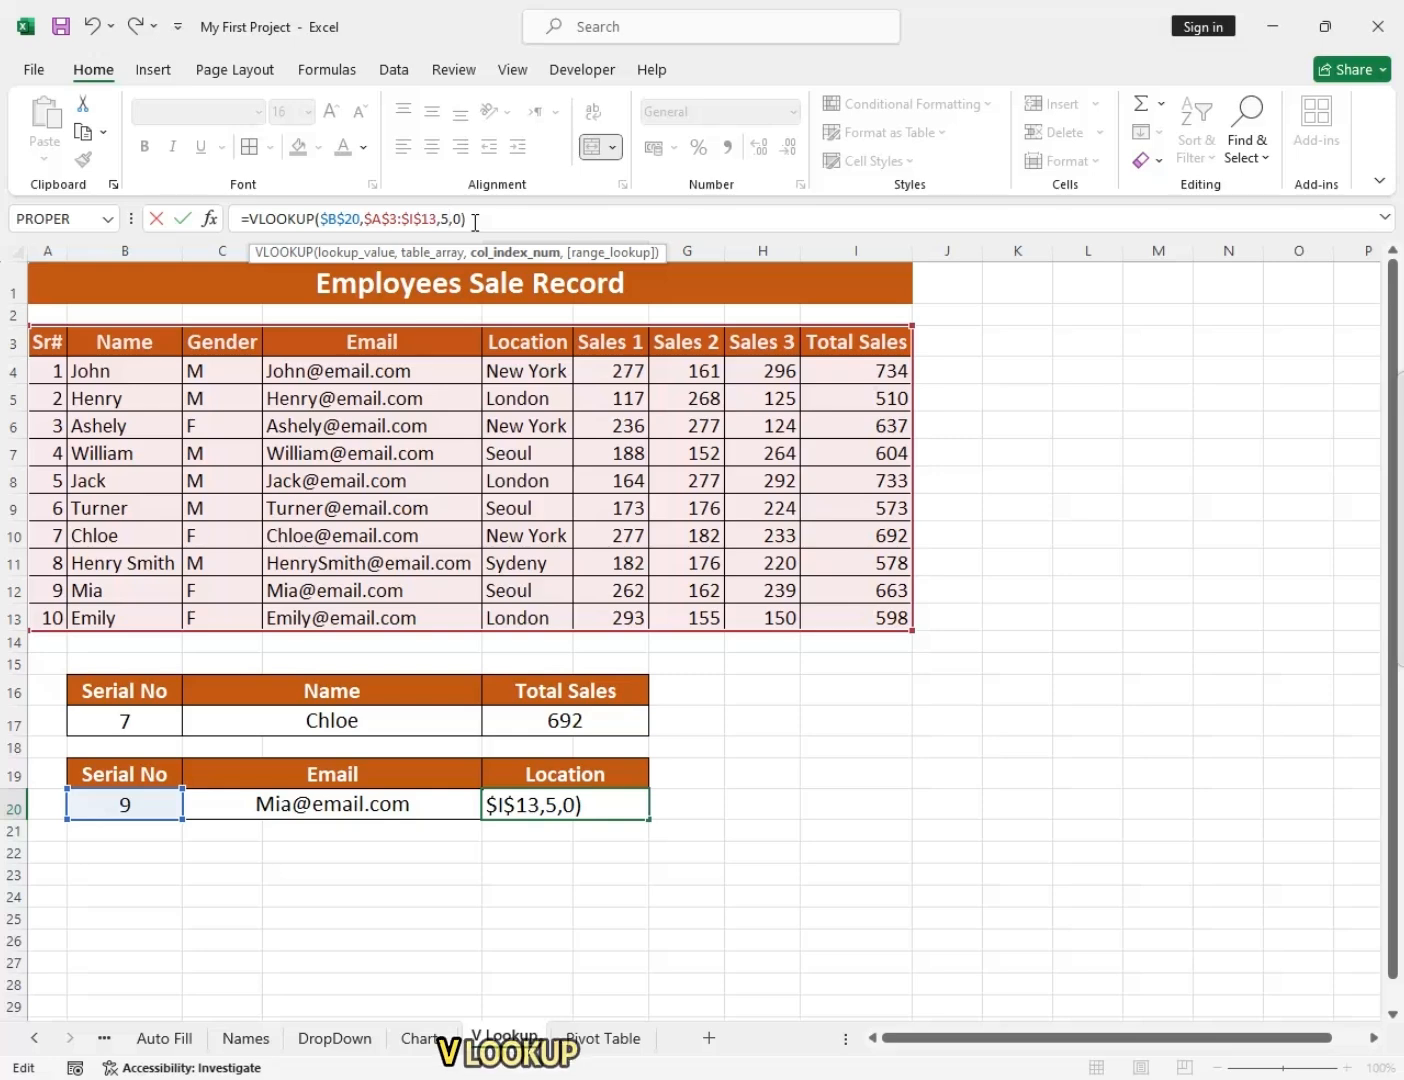
{"action": "key", "text": "Return"}
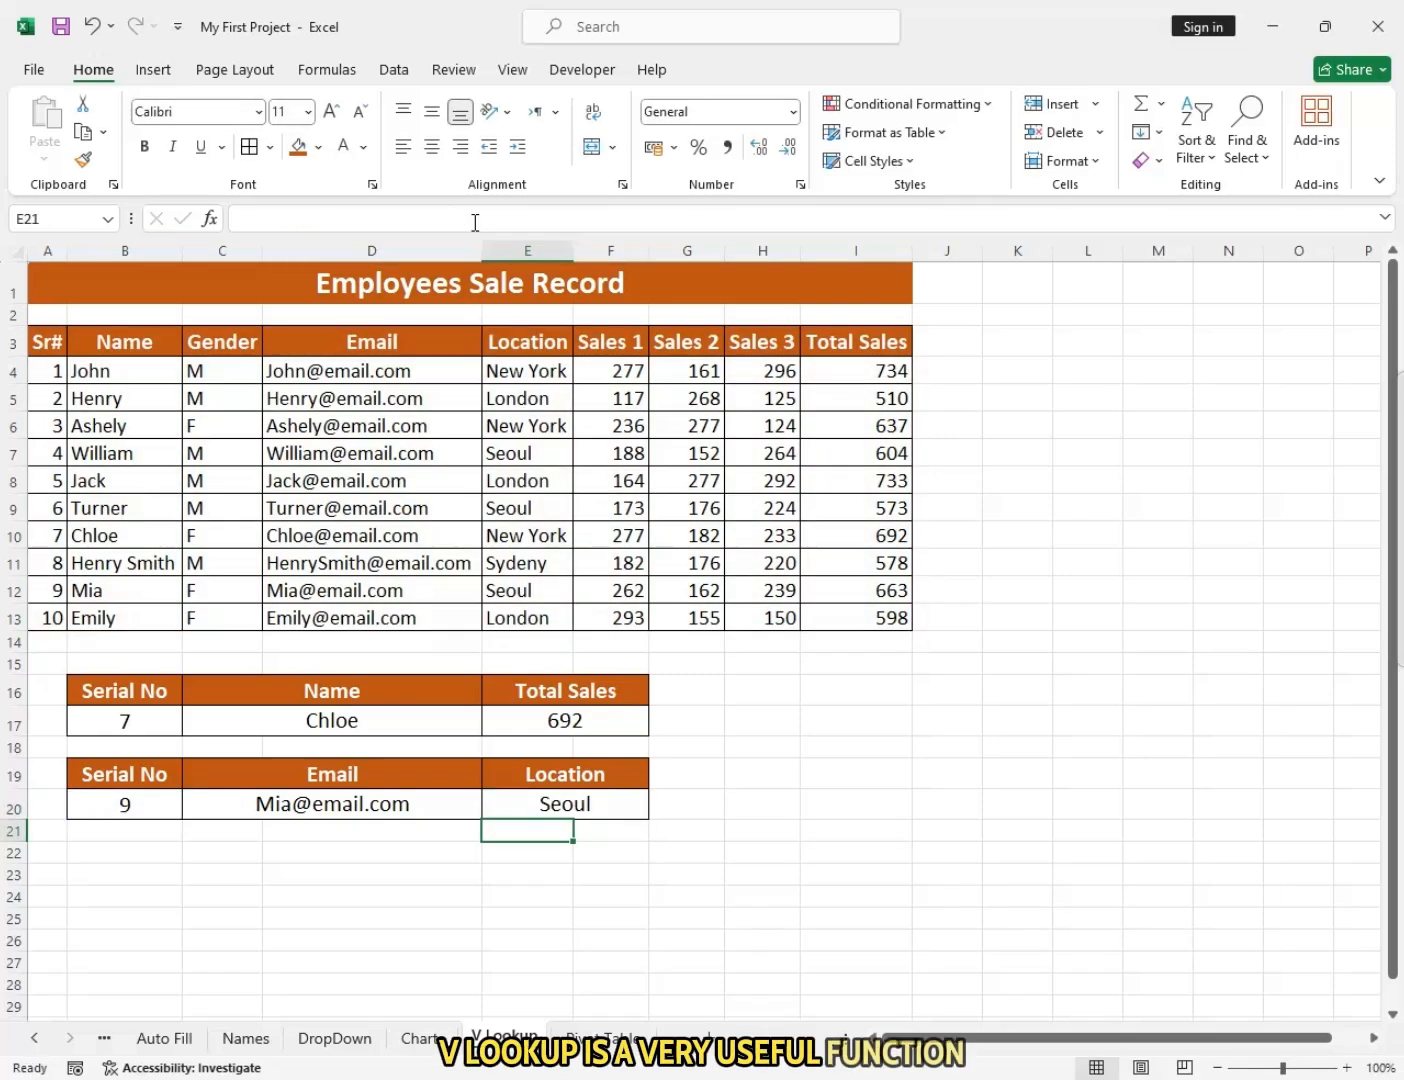
Compare the email and location results in row 20 with the record for serial number 9 in row 12.
{"action": "left_click", "coordinate": [538, 807]}
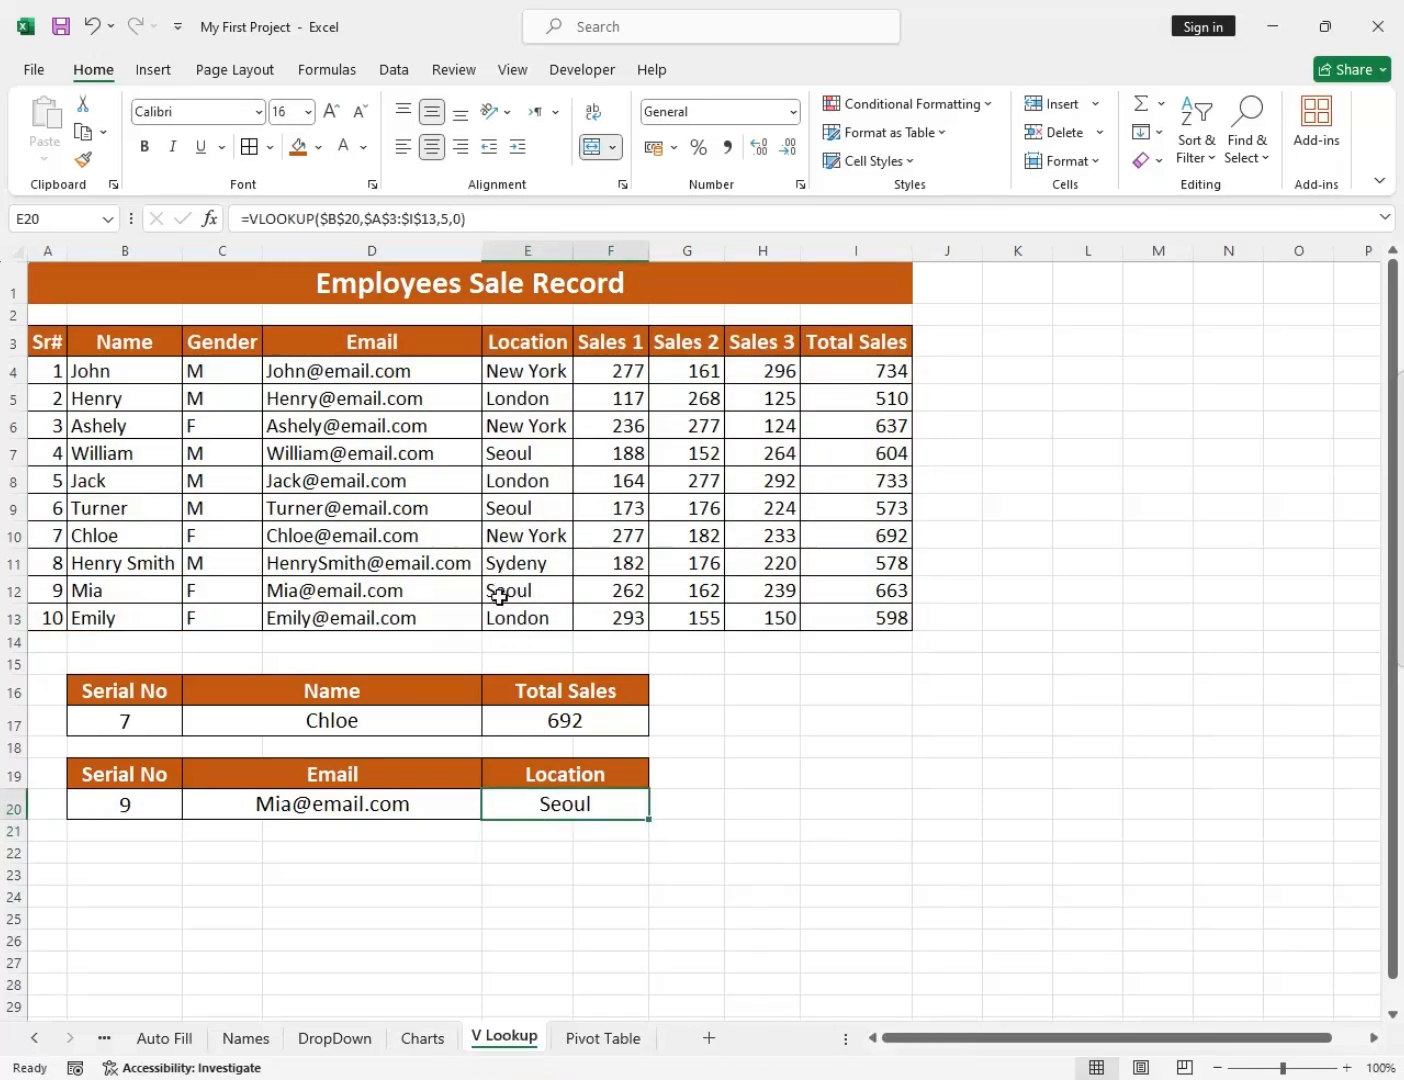
{"action": "left_click_drag", "start_coordinate": [495, 593], "coordinate": [50, 583]}
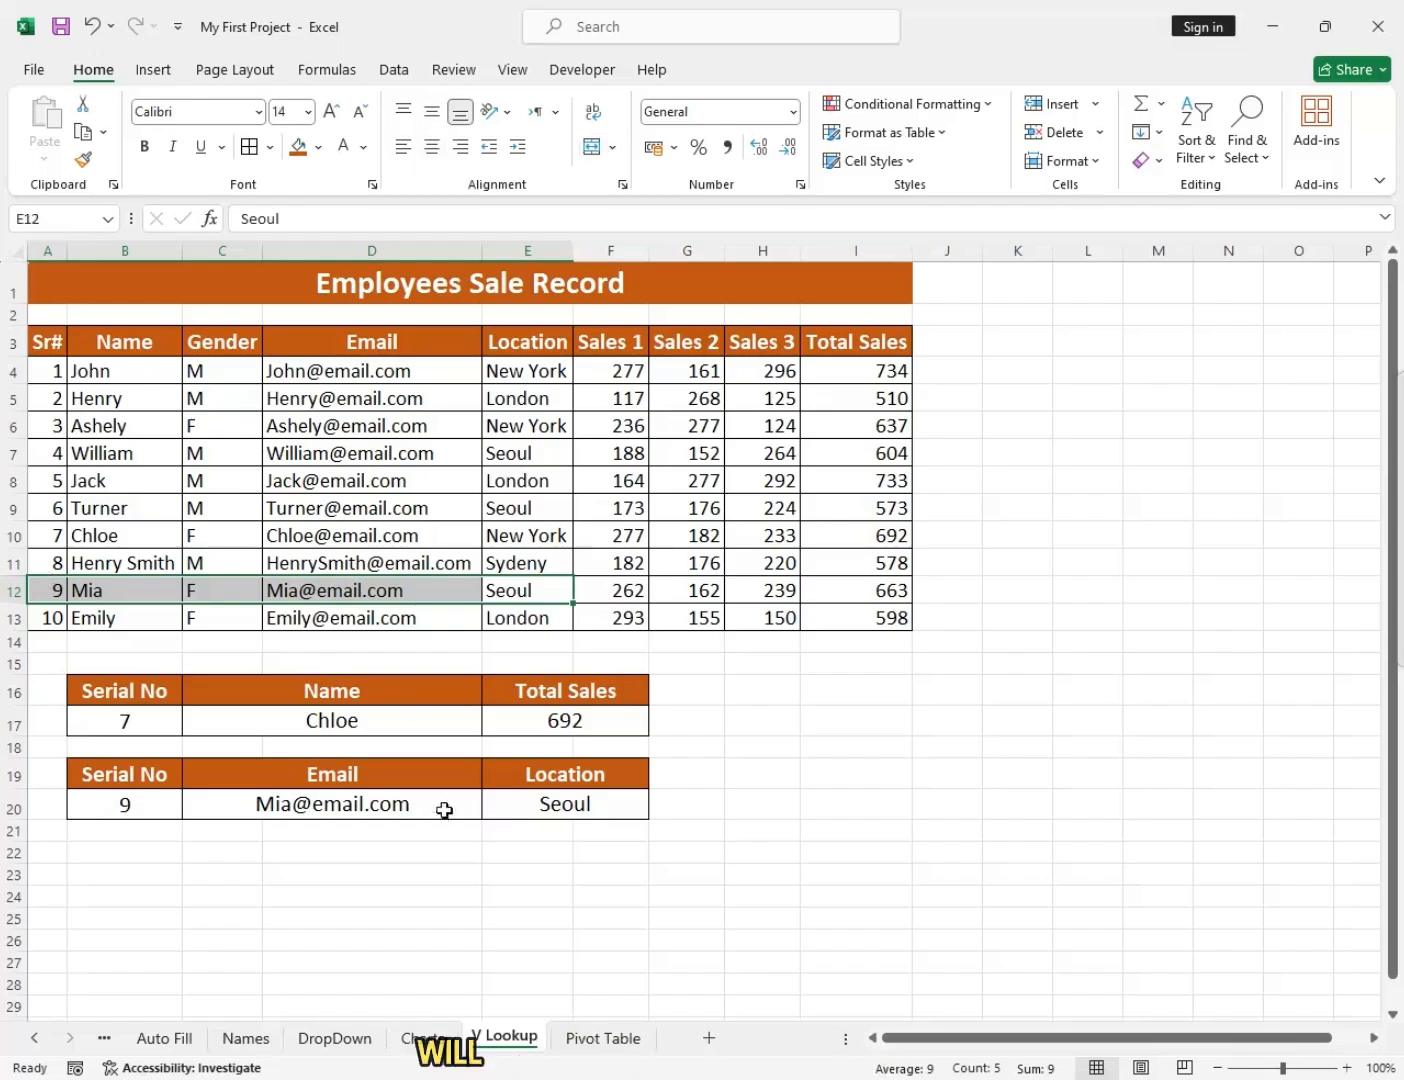
{"action": "left_click", "coordinate": [183, 812]}
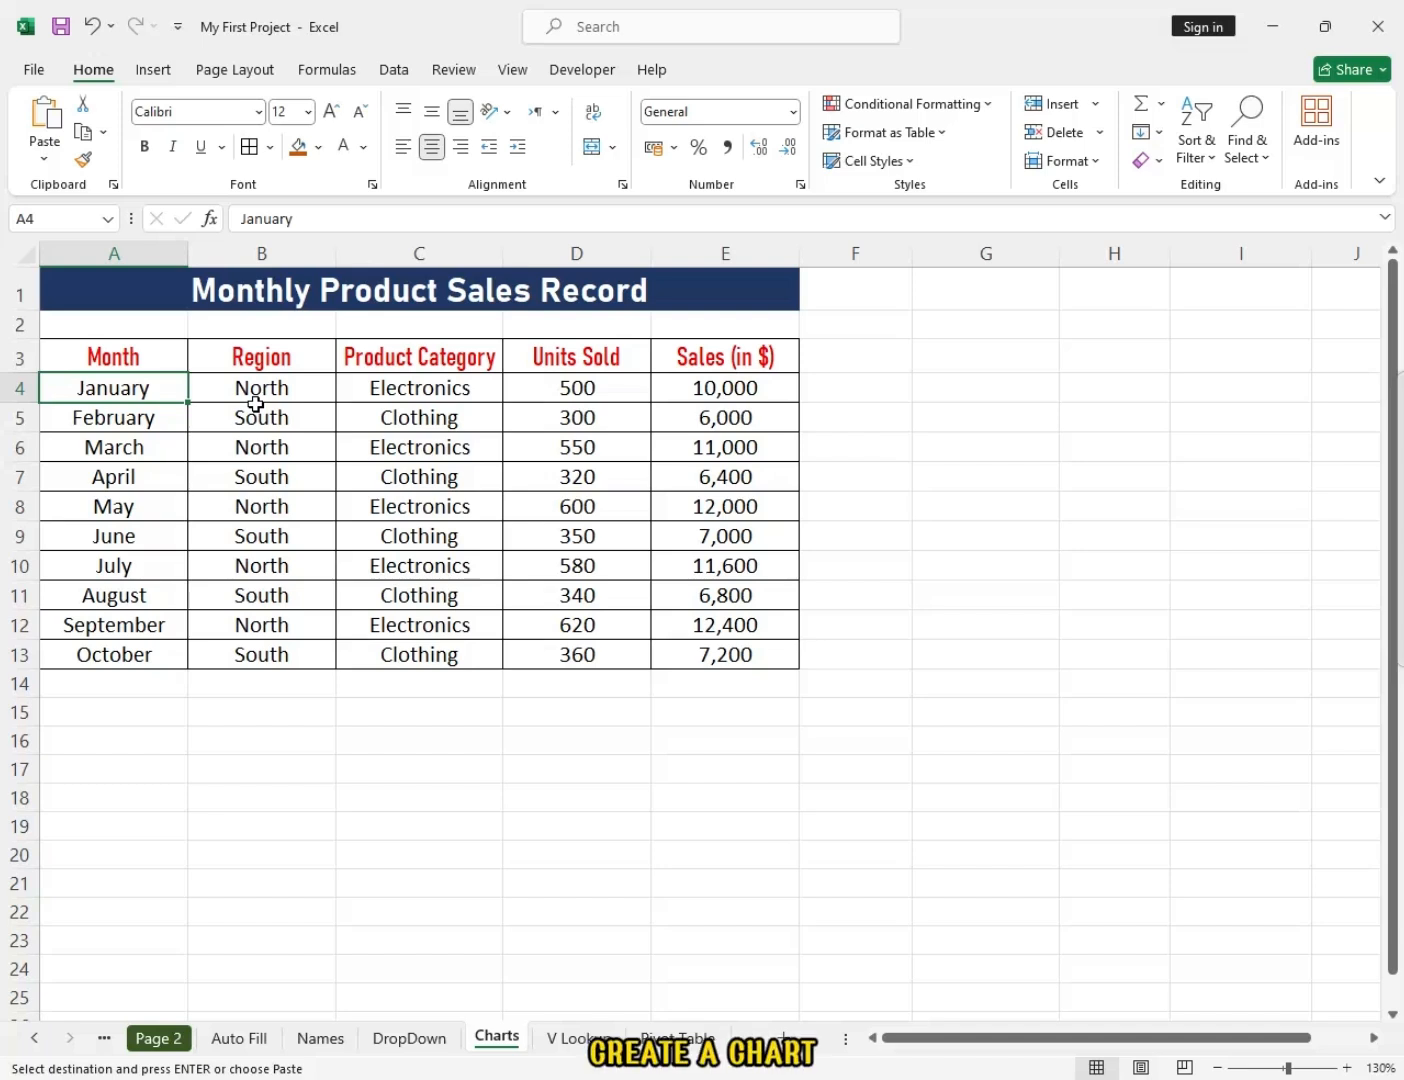
Select the Month range A3:A13 together with the Sales (in $) range E3:E13 on the Charts sheet as chart data.
{"action": "left_click", "coordinate": [157, 298]}
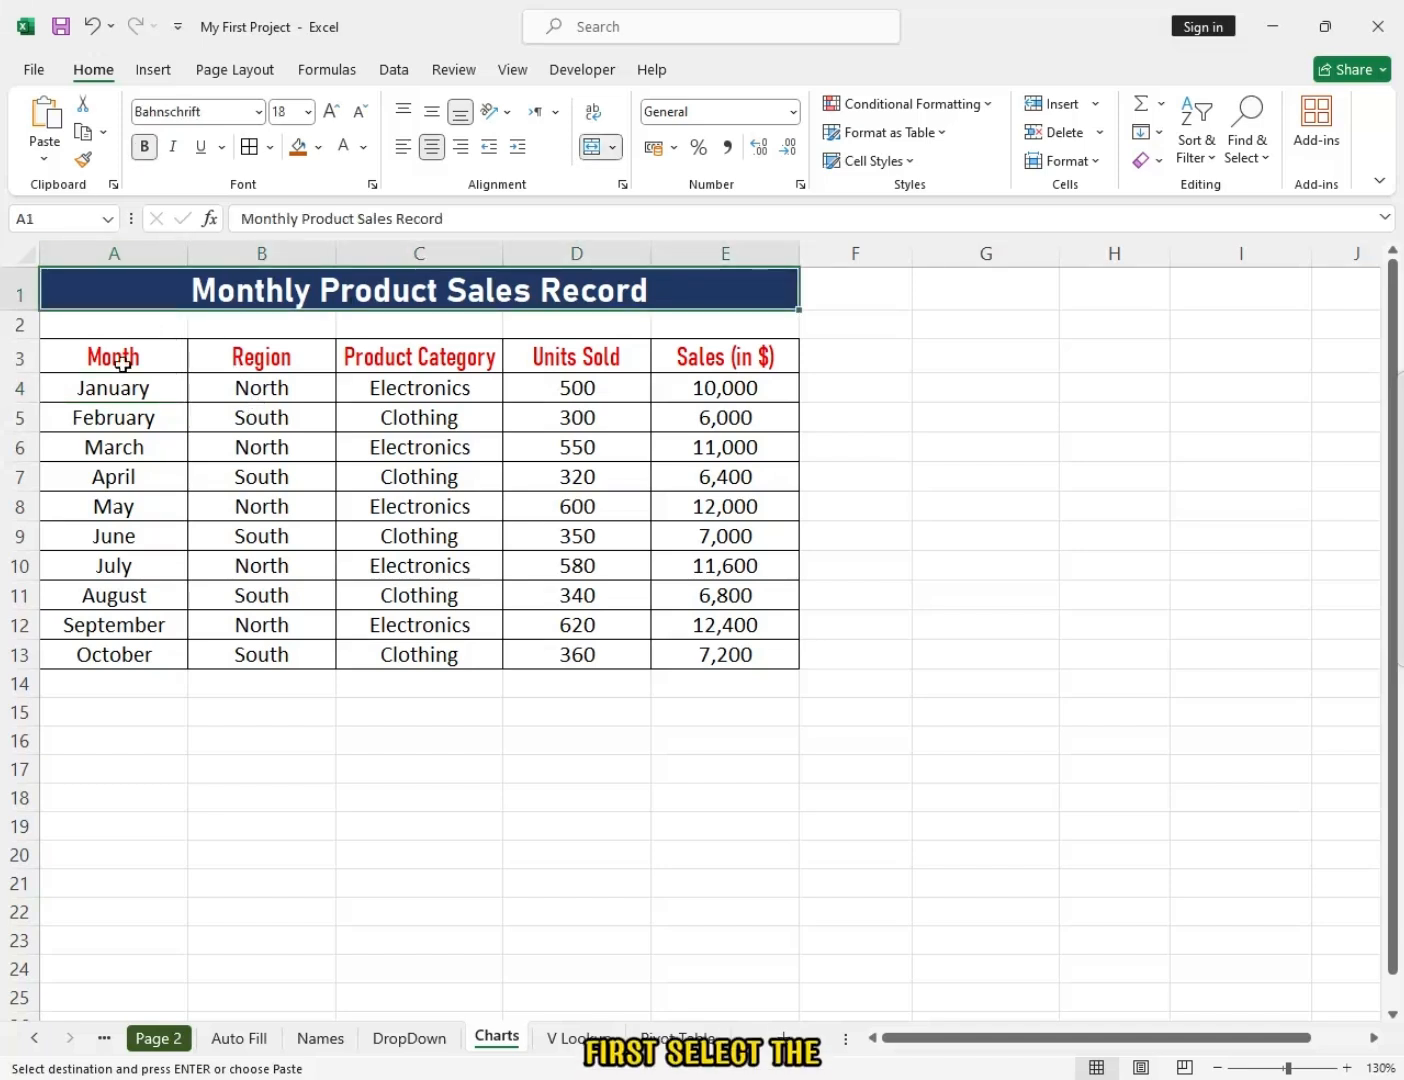
{"action": "left_click_drag", "start_coordinate": [122, 365], "coordinate": [129, 655]}
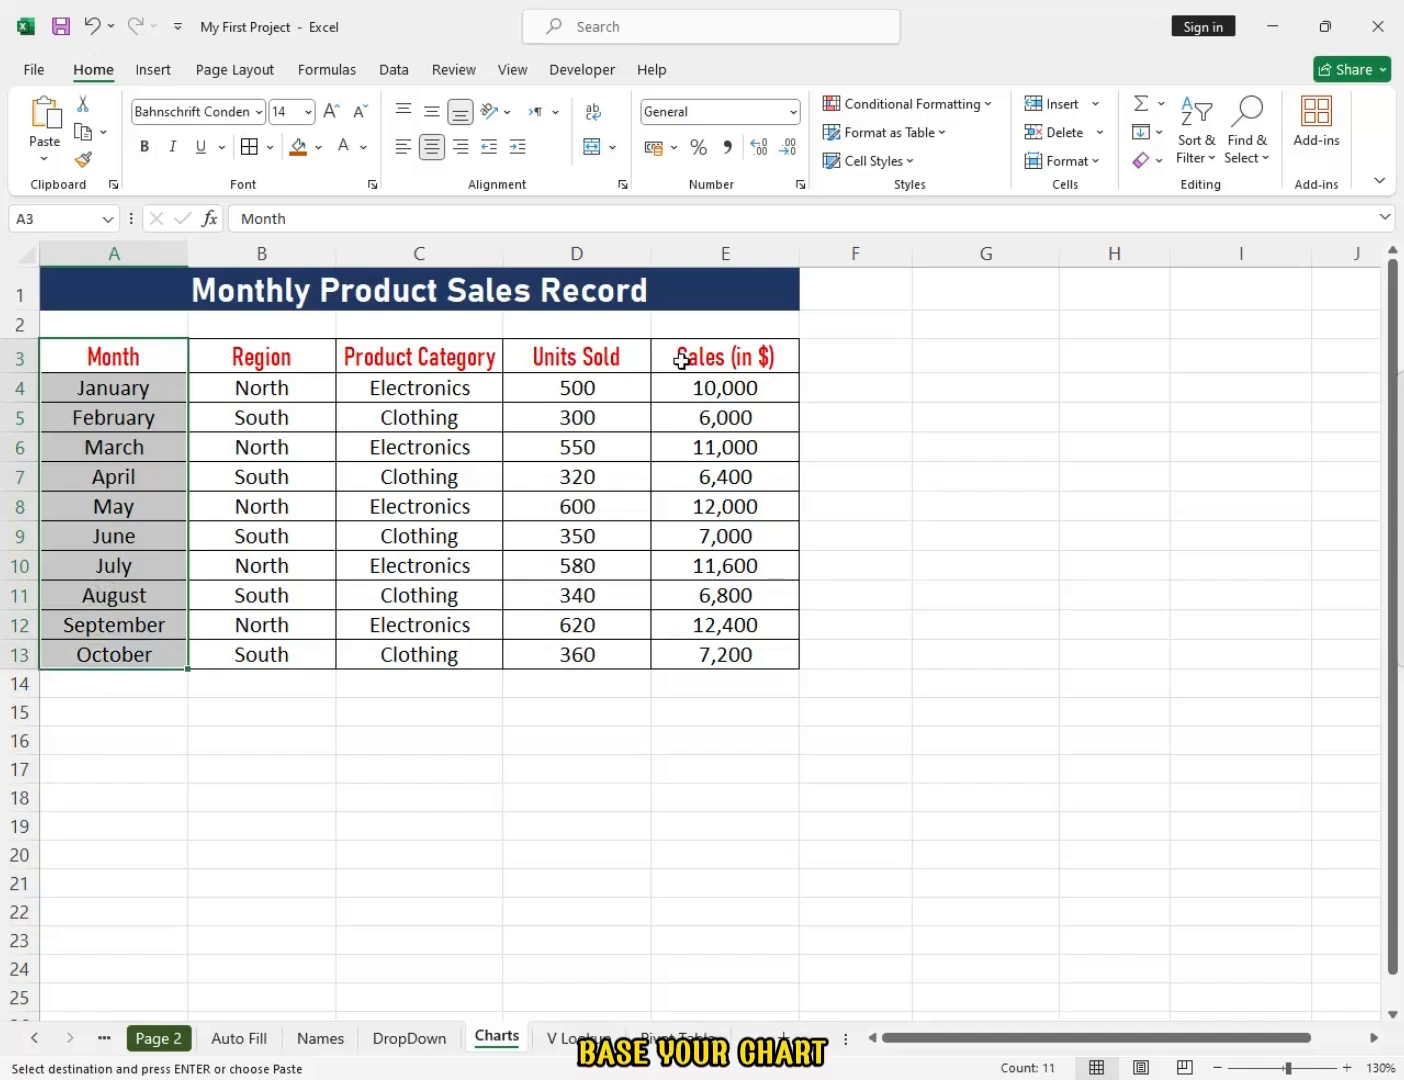
{"action": "left_click_drag", "start_coordinate": [682, 361], "coordinate": [681, 653]}
Browse the column, line, hierarchy, statistic and scatter chart types available for the selected data.
{"action": "left_click", "coordinate": [166, 78]}
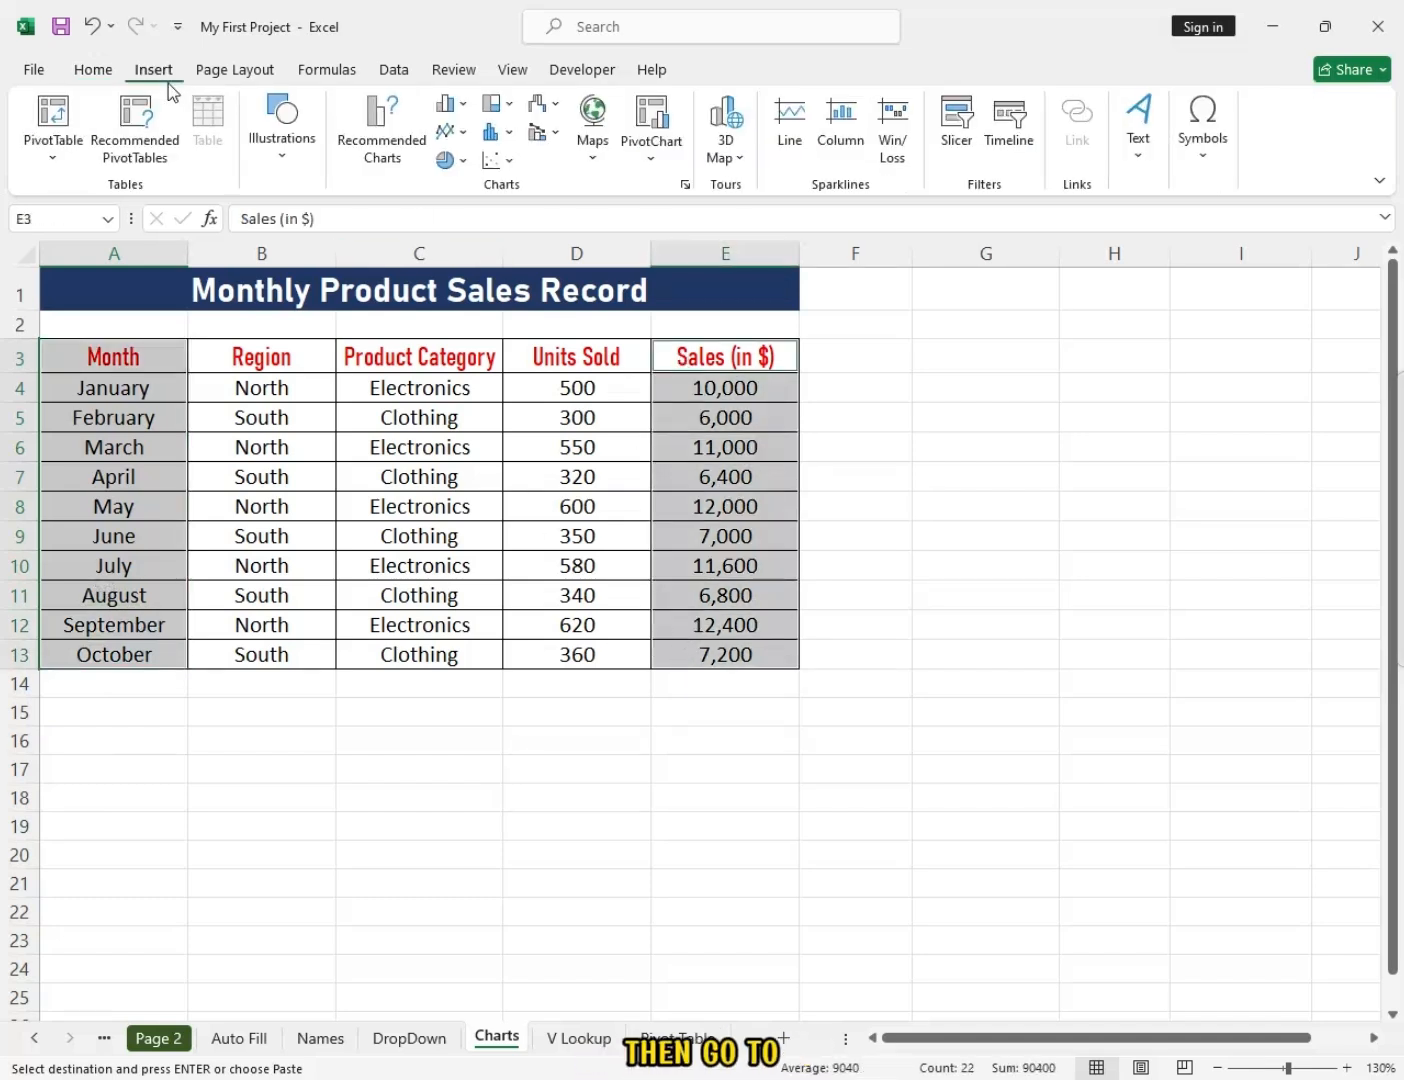
{"action": "left_click", "coordinate": [456, 115]}
{"action": "left_click", "coordinate": [383, 186]}
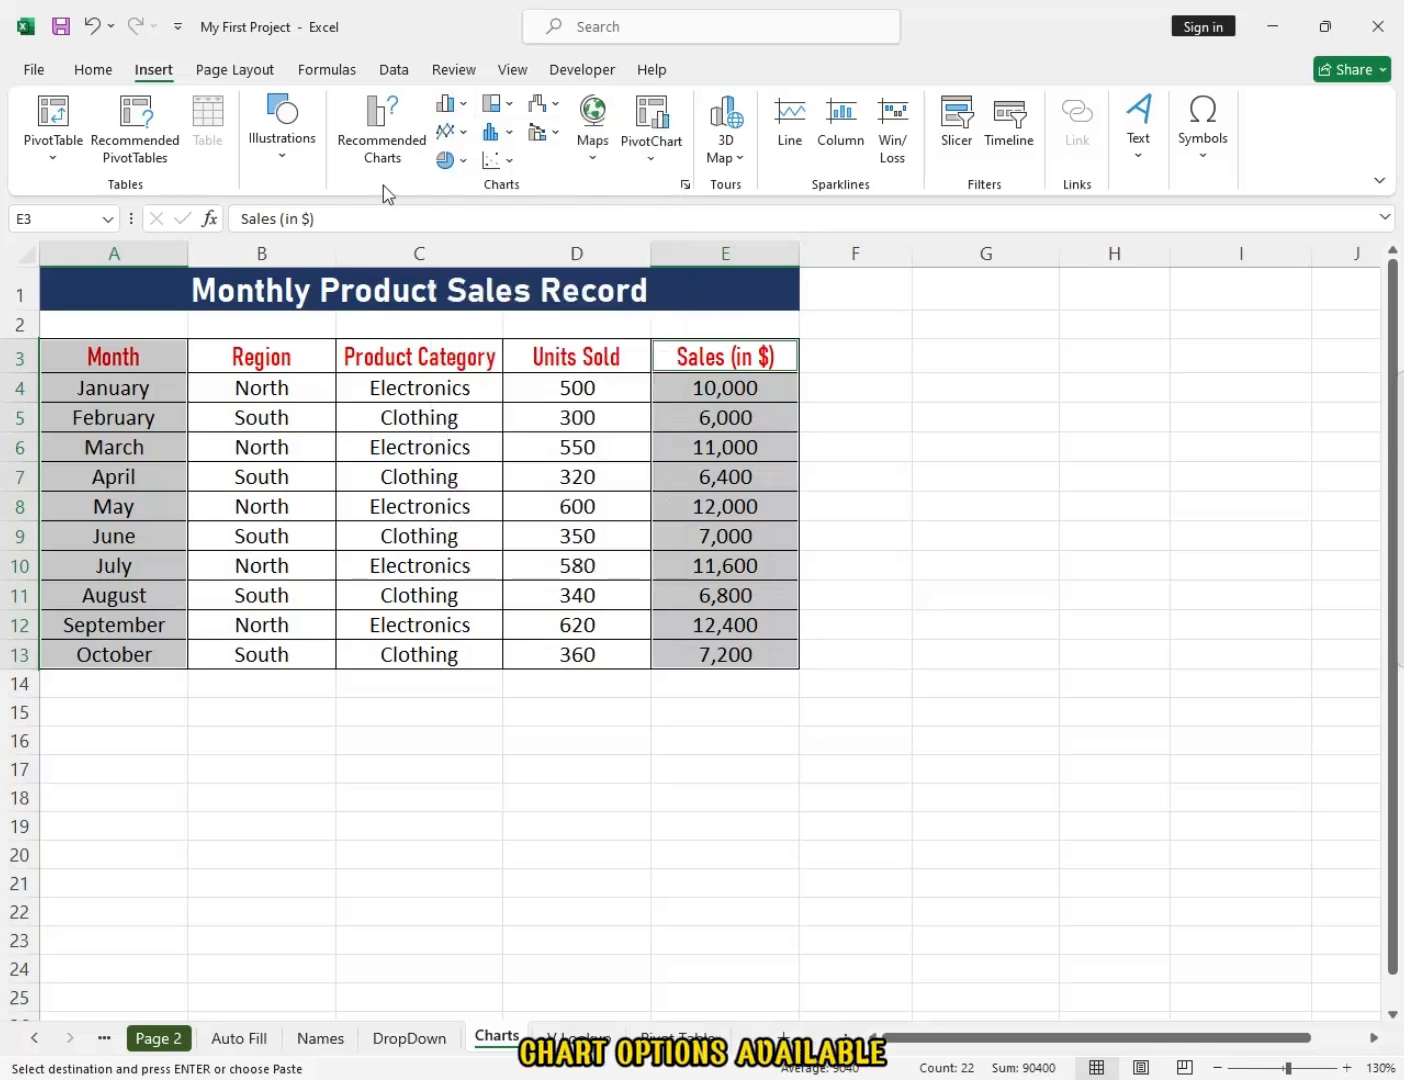
{"action": "left_click", "coordinate": [447, 135]}
{"action": "left_click", "coordinate": [502, 105]}
{"action": "left_click", "coordinate": [502, 105]}
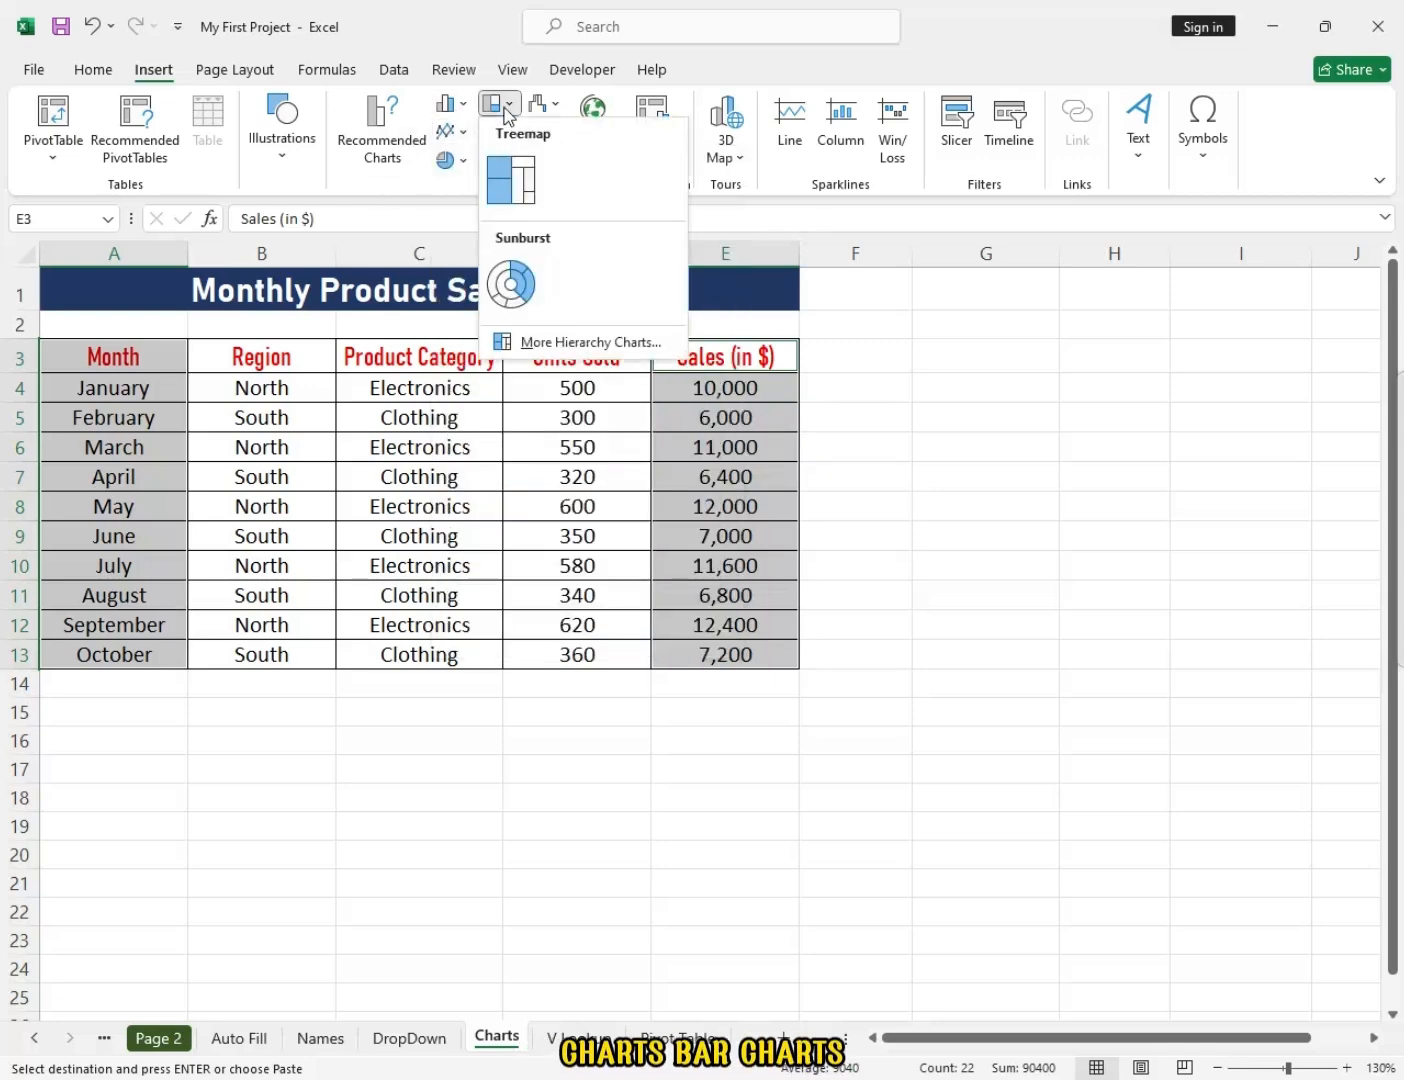
{"action": "left_click", "coordinate": [505, 108]}
{"action": "left_click", "coordinate": [514, 130]}
{"action": "left_click", "coordinate": [512, 131]}
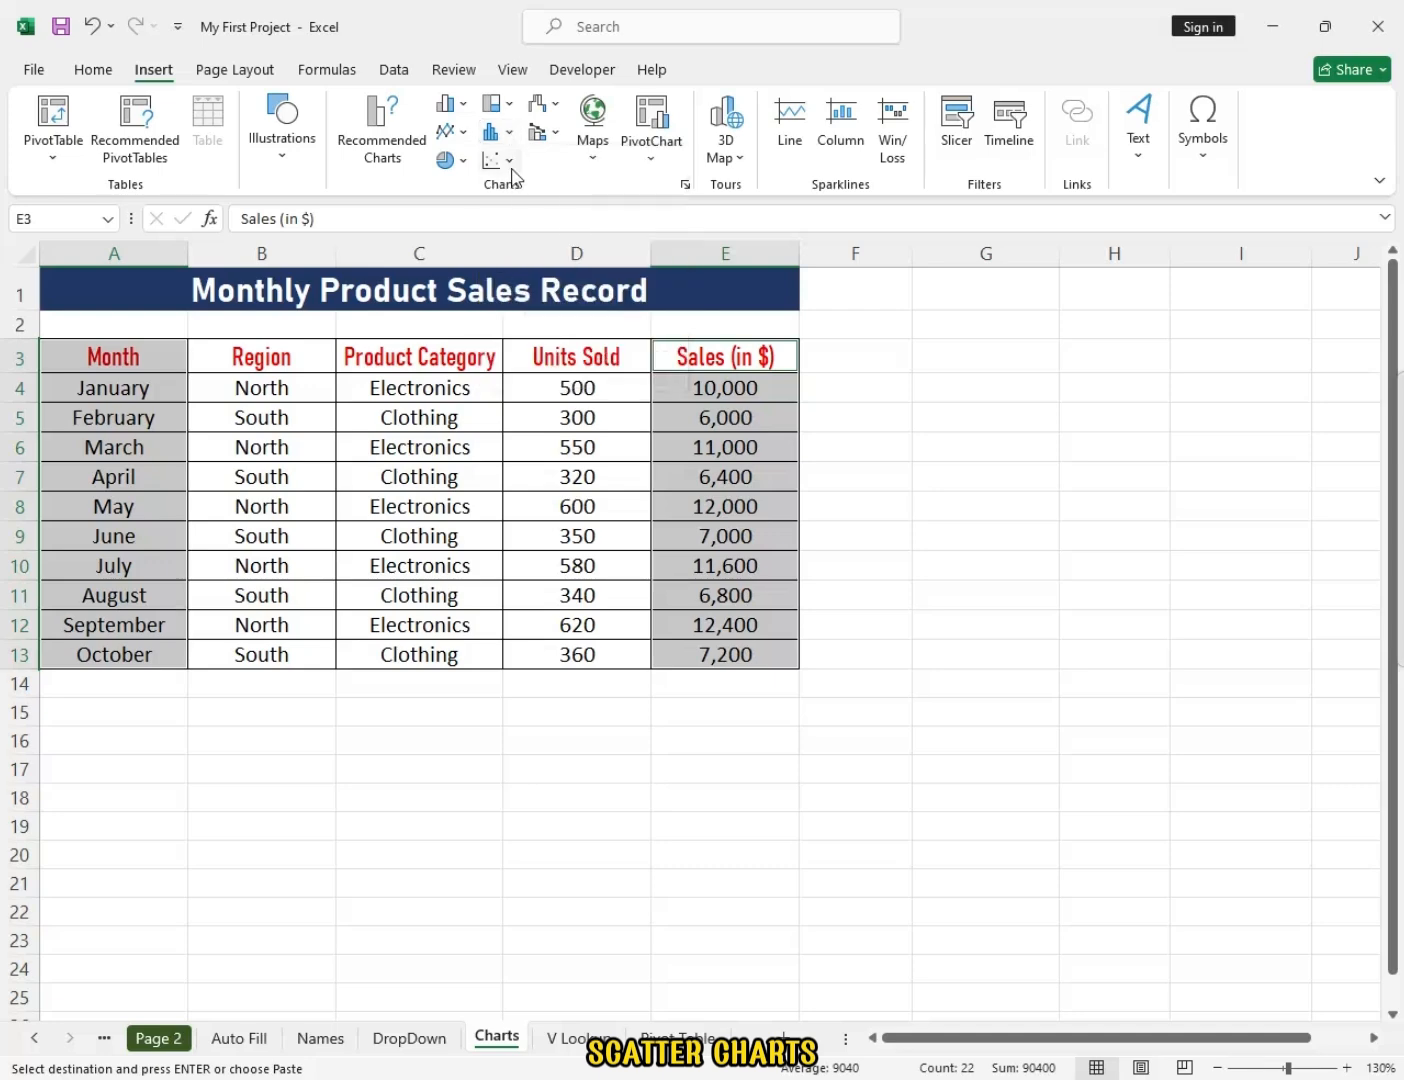
{"action": "left_click", "coordinate": [512, 165]}
{"action": "left_click", "coordinate": [511, 166]}
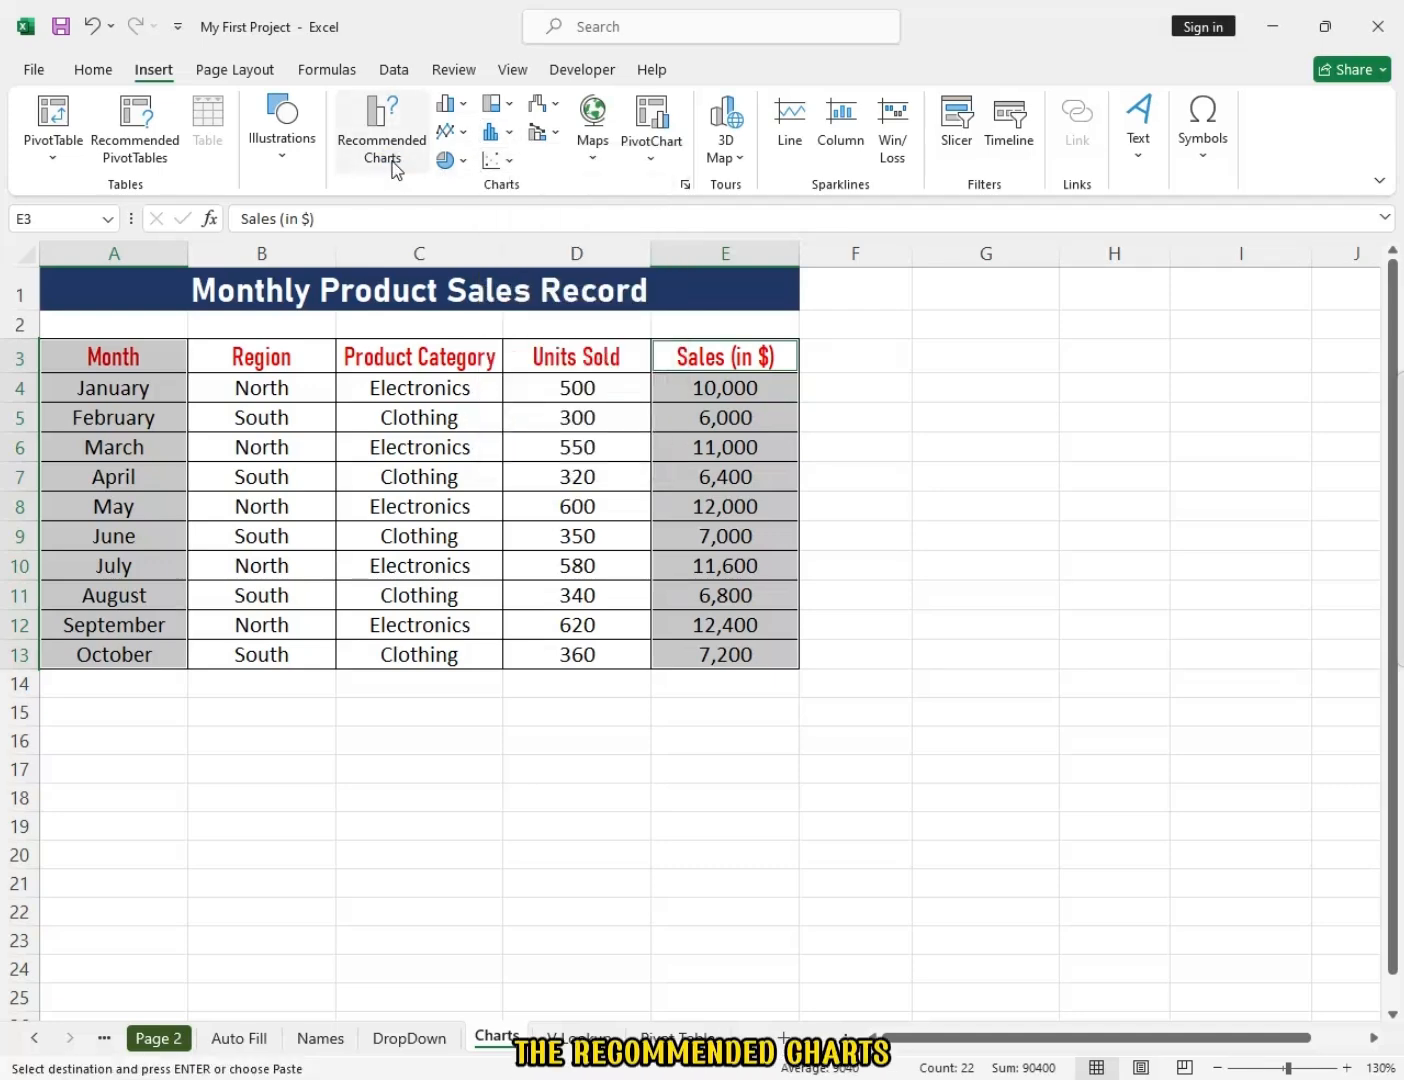
Insert the recommended Clustered Column chart and place it directly below the table, widened to span about columns A to G.
{"action": "left_click", "coordinate": [392, 161]}
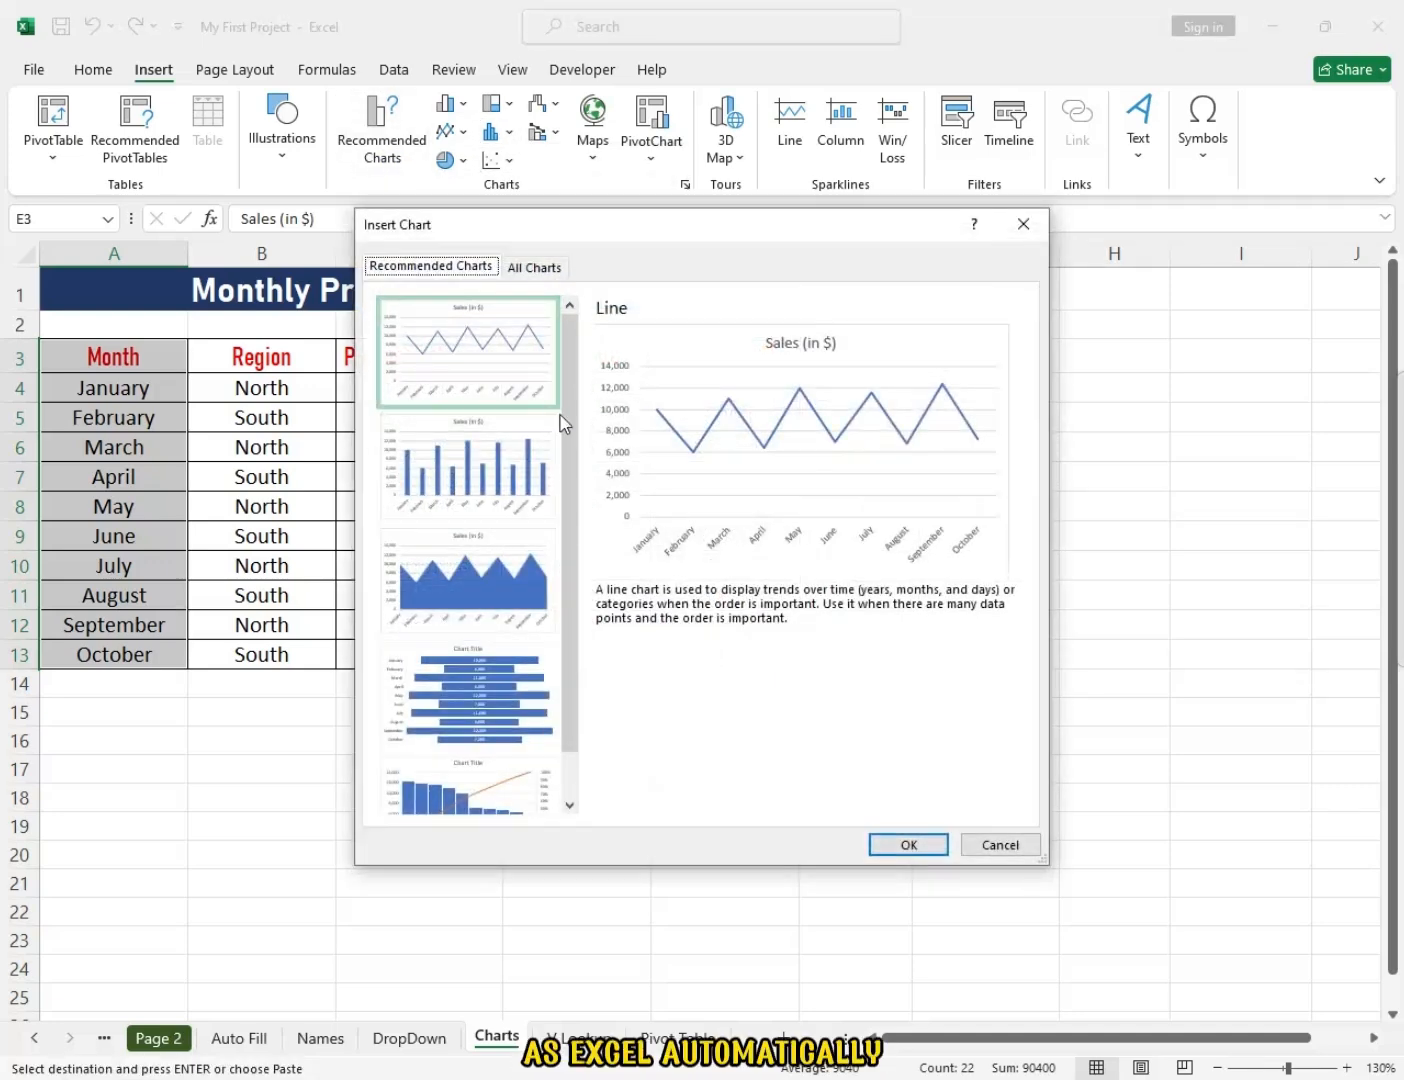
{"action": "left_click", "coordinate": [516, 482]}
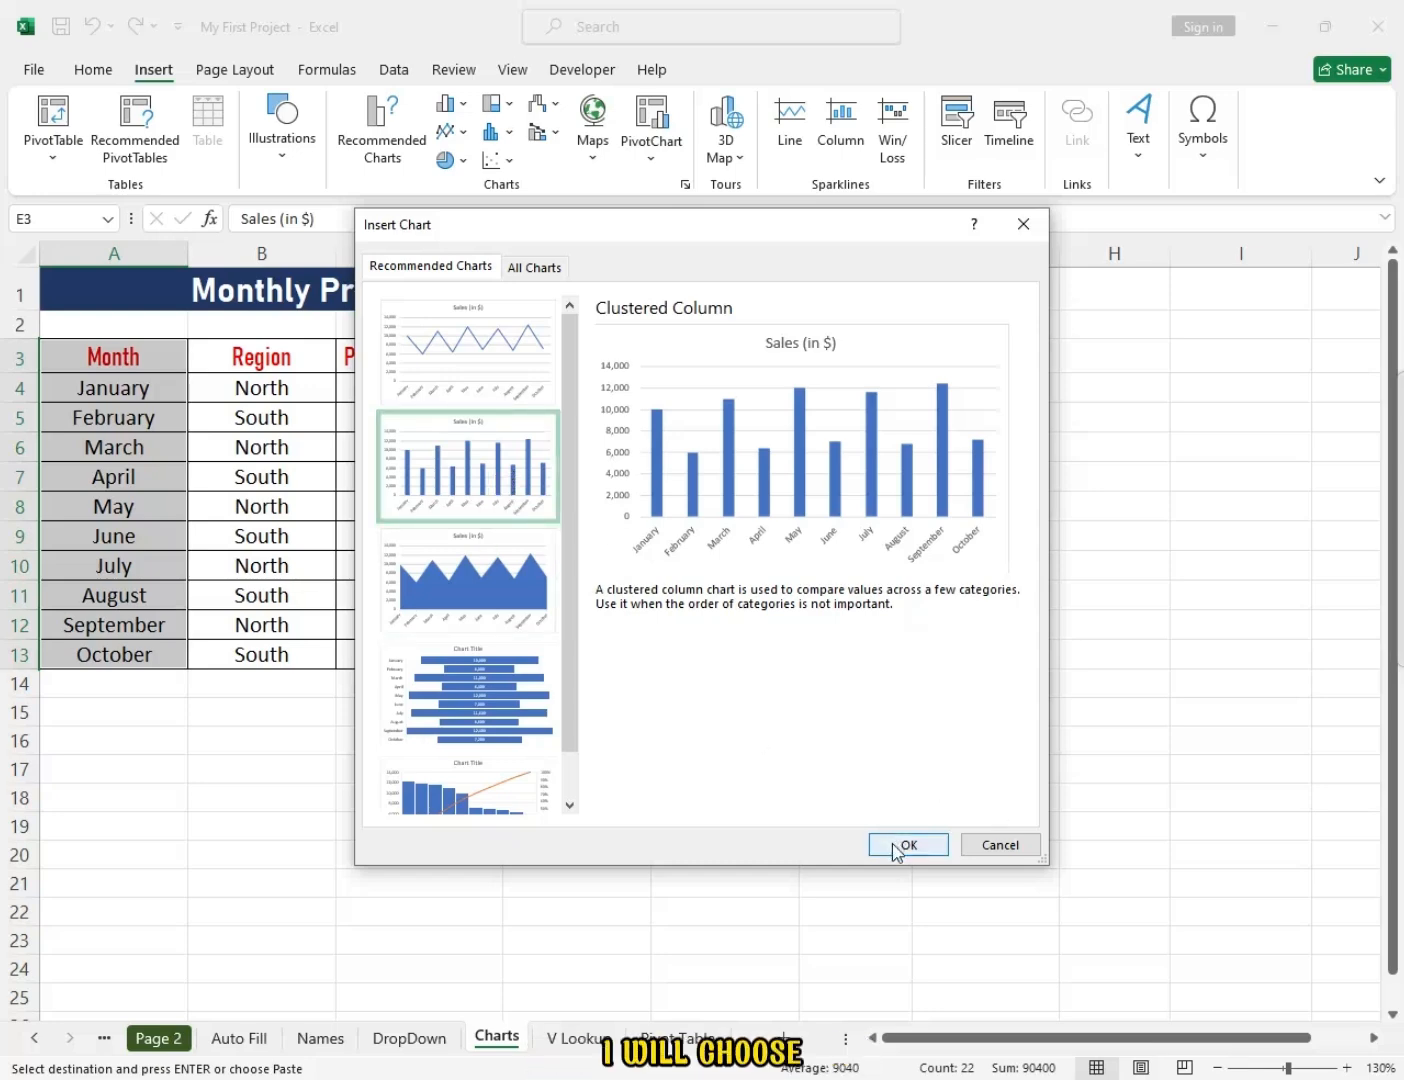
{"action": "left_click", "coordinate": [508, 379]}
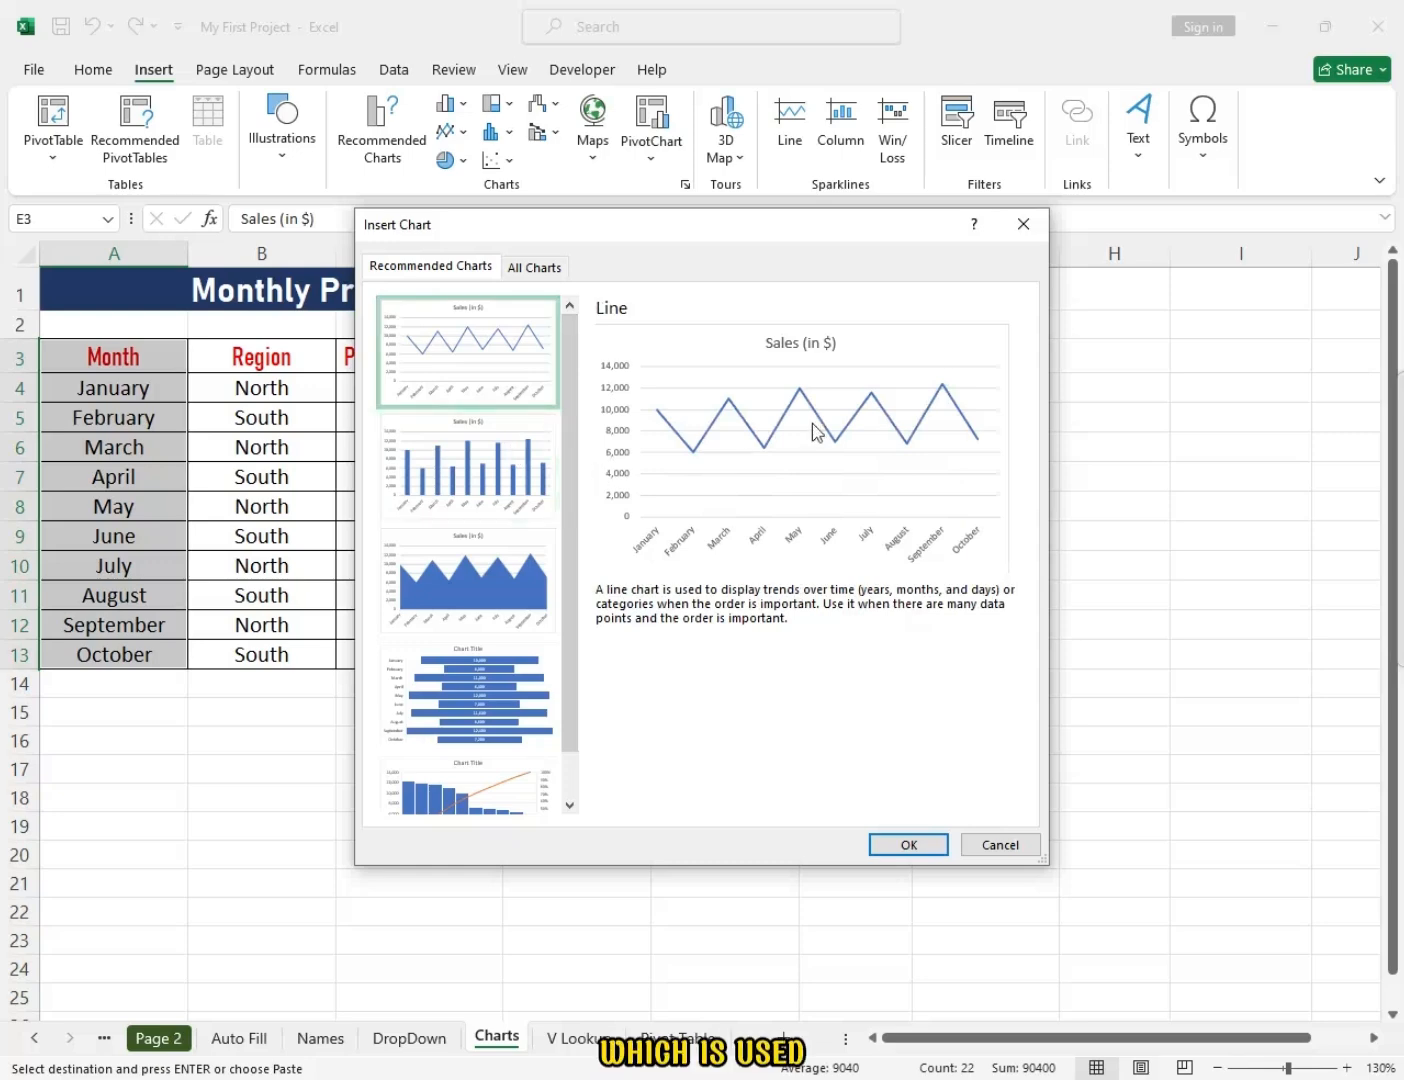
{"action": "left_click", "coordinate": [515, 491]}
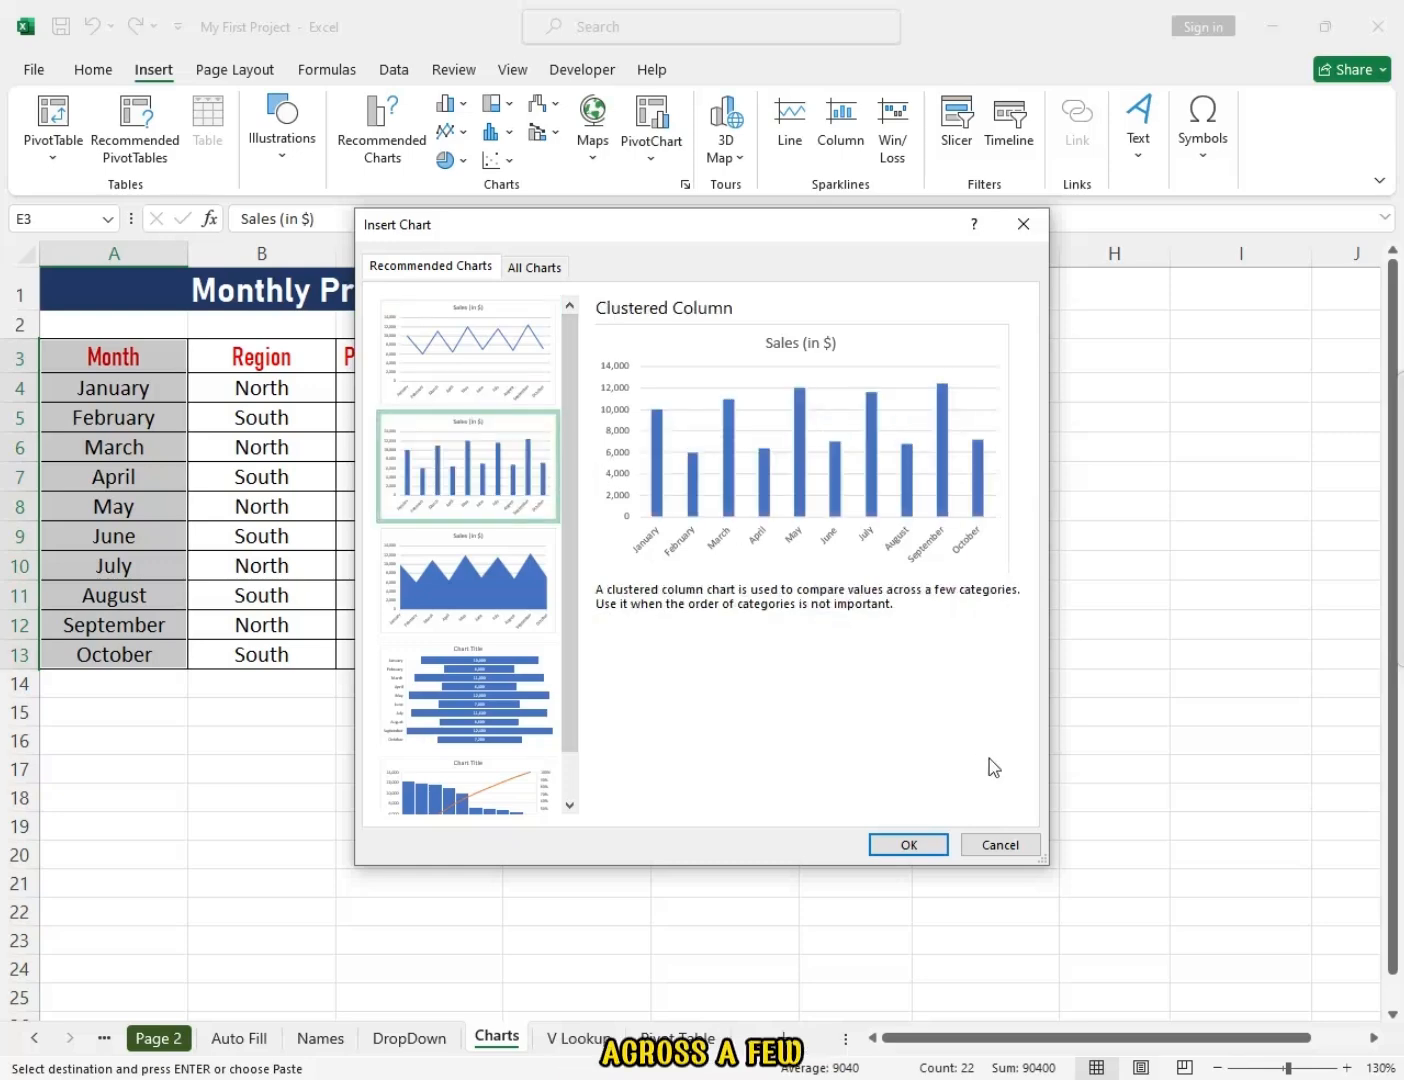
{"action": "left_click", "coordinate": [906, 846]}
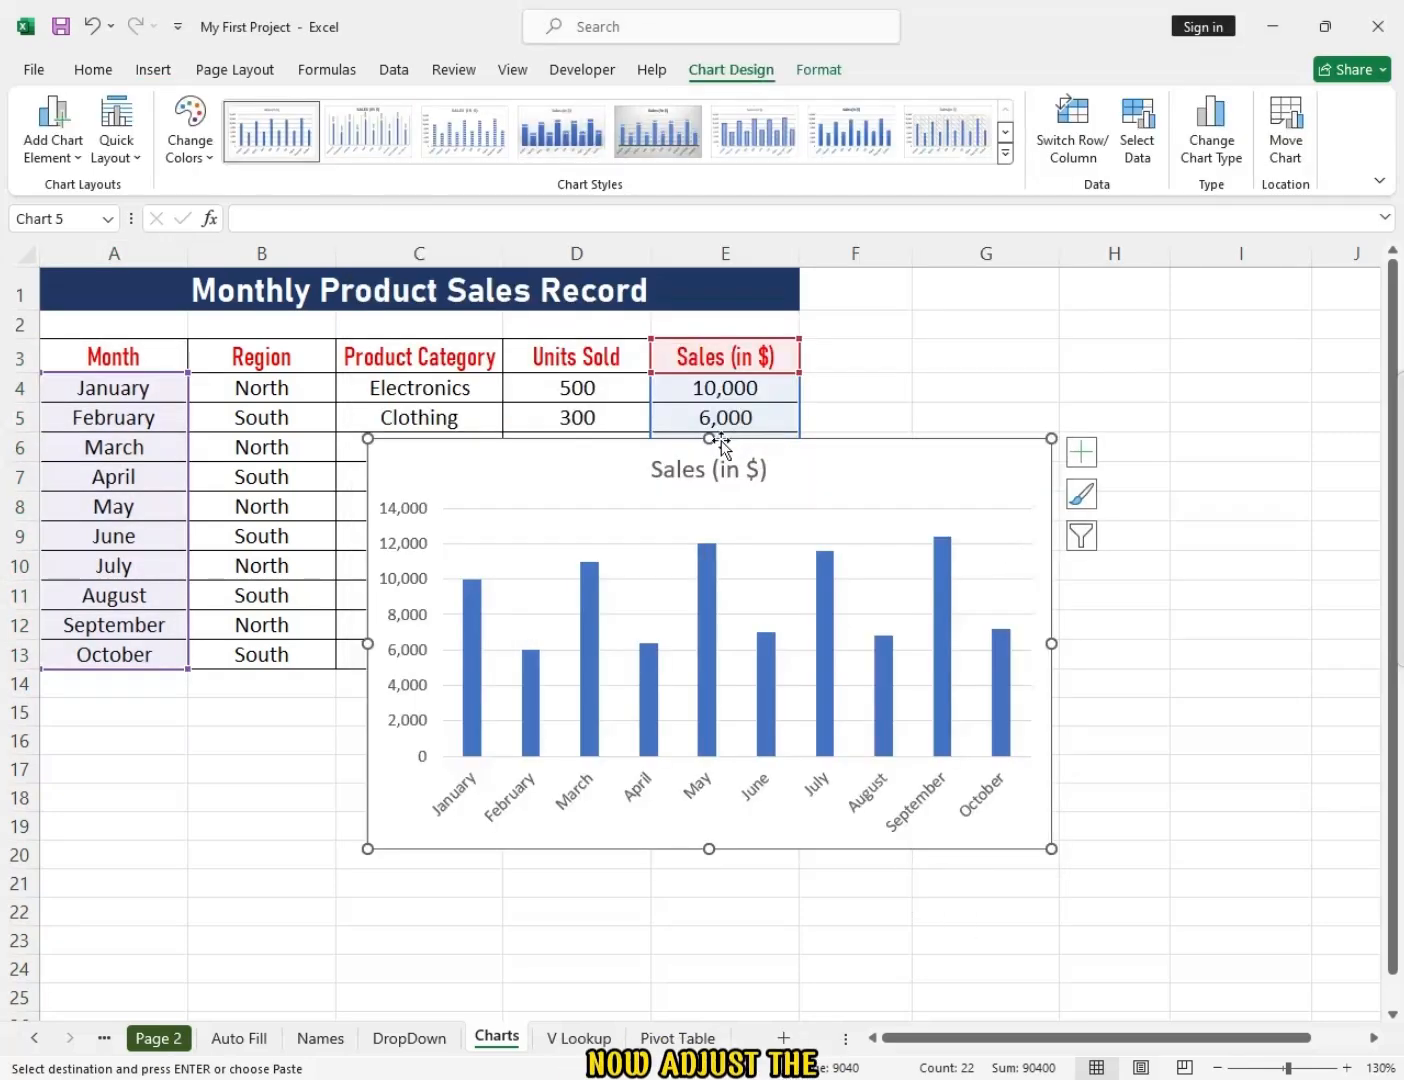
{"action": "left_click_drag", "start_coordinate": [721, 445], "coordinate": [326, 727]}
{"action": "left_click_drag", "start_coordinate": [725, 832], "coordinate": [1073, 833]}
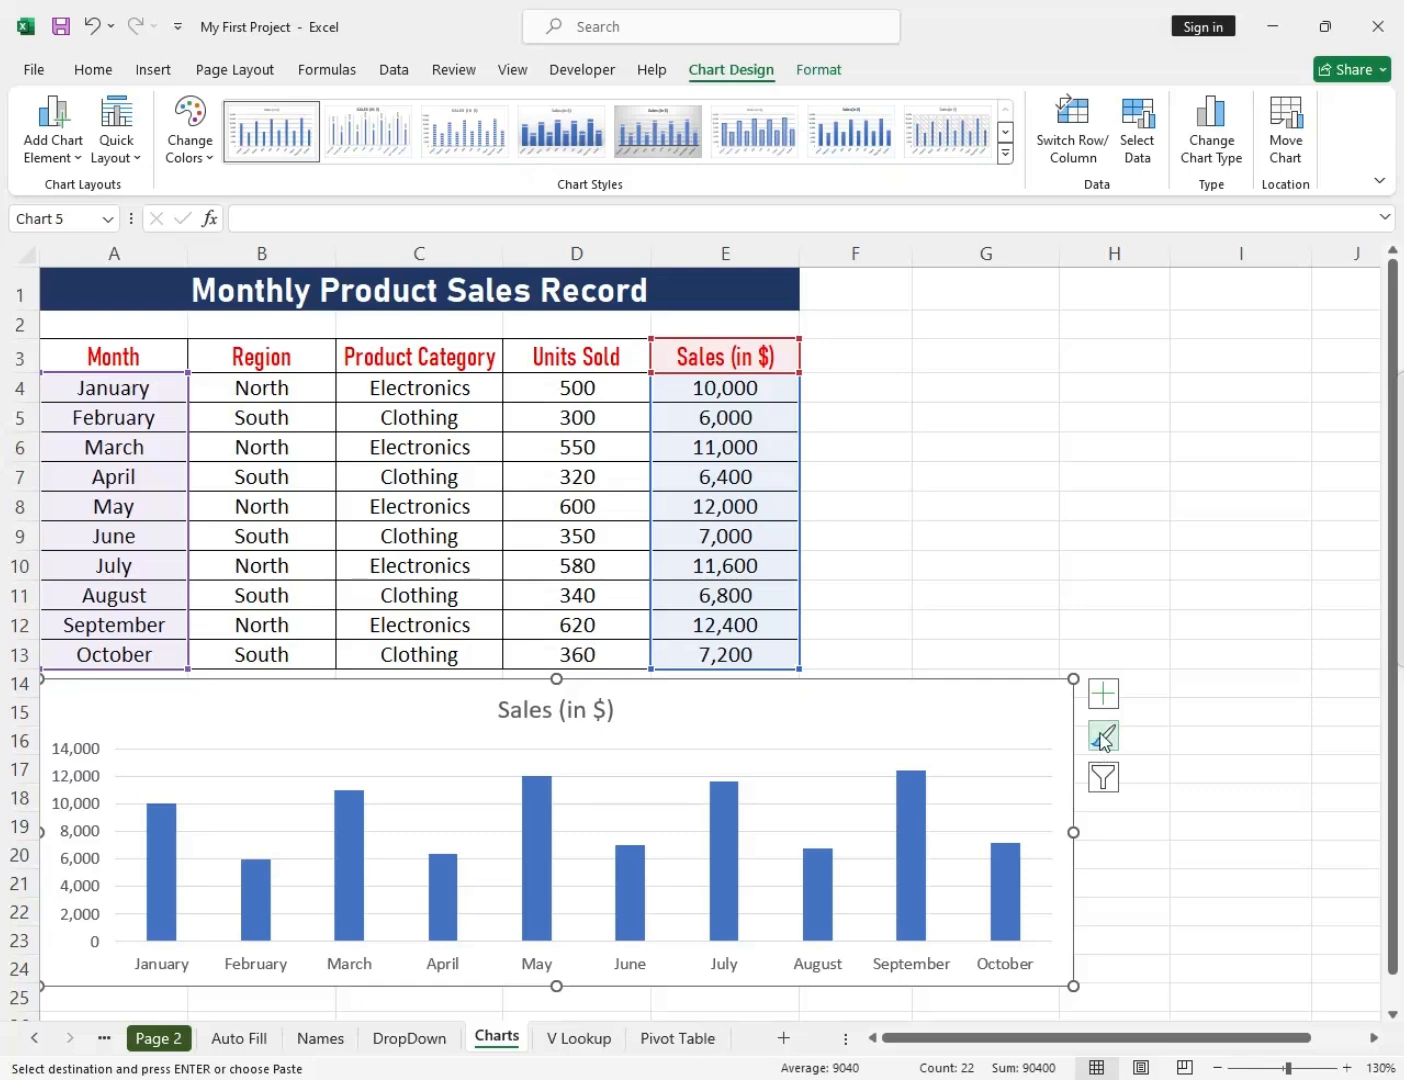
Review the available chart elements and browse the ready-made chart styles for the monthly sales chart.
{"action": "left_click", "coordinate": [1104, 694]}
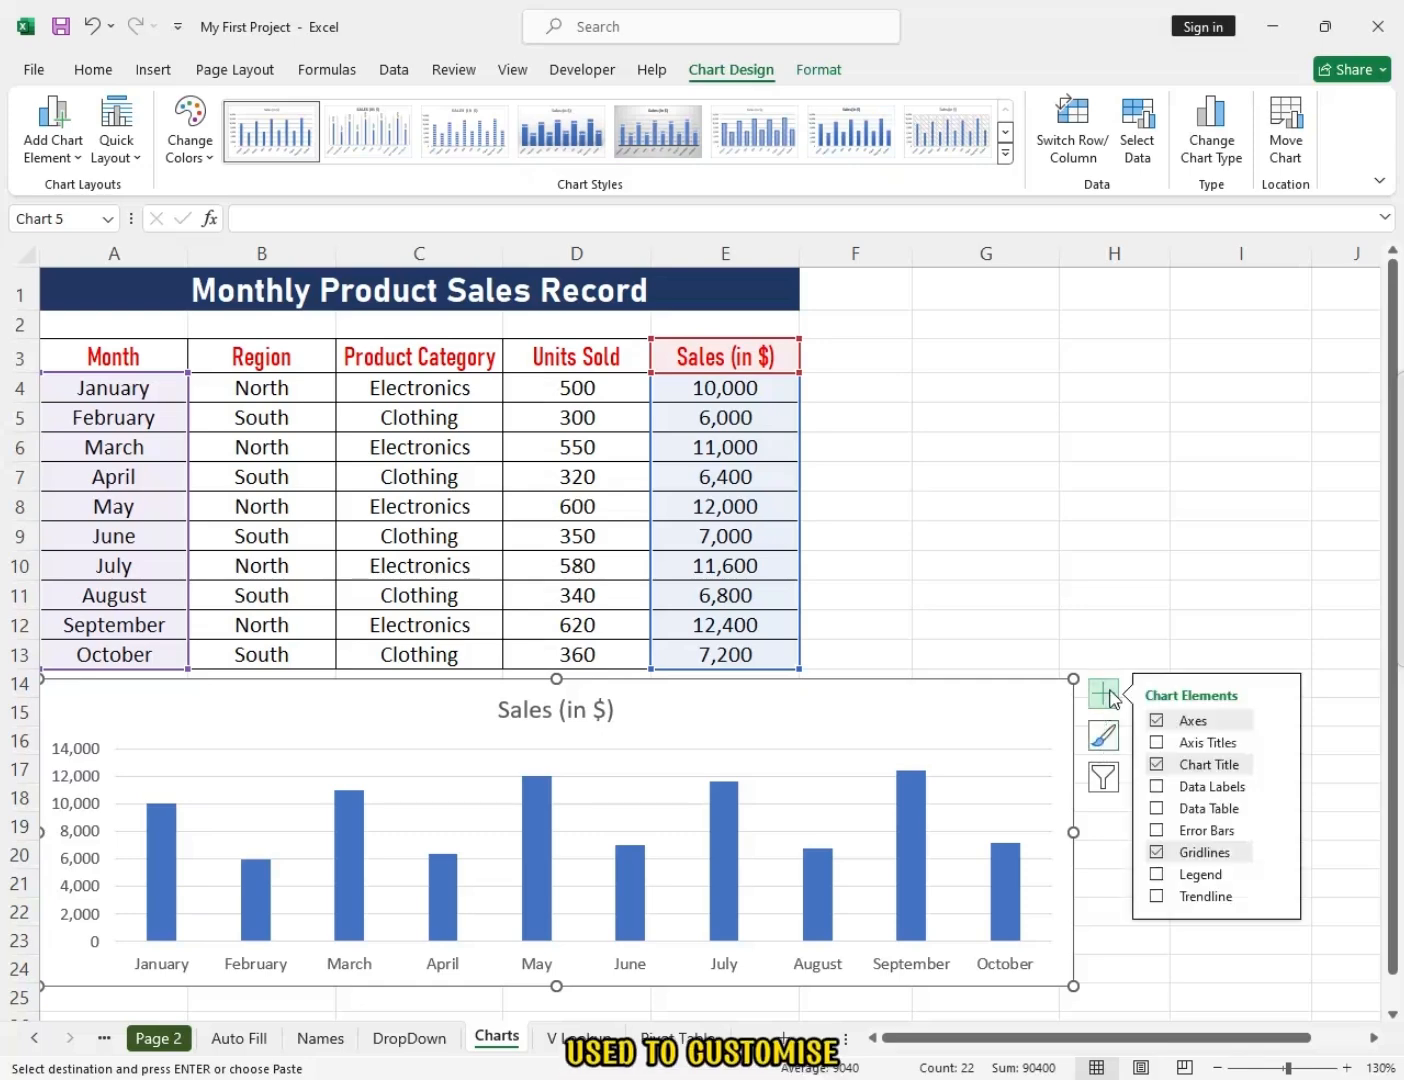
{"action": "left_click", "coordinate": [1103, 695]}
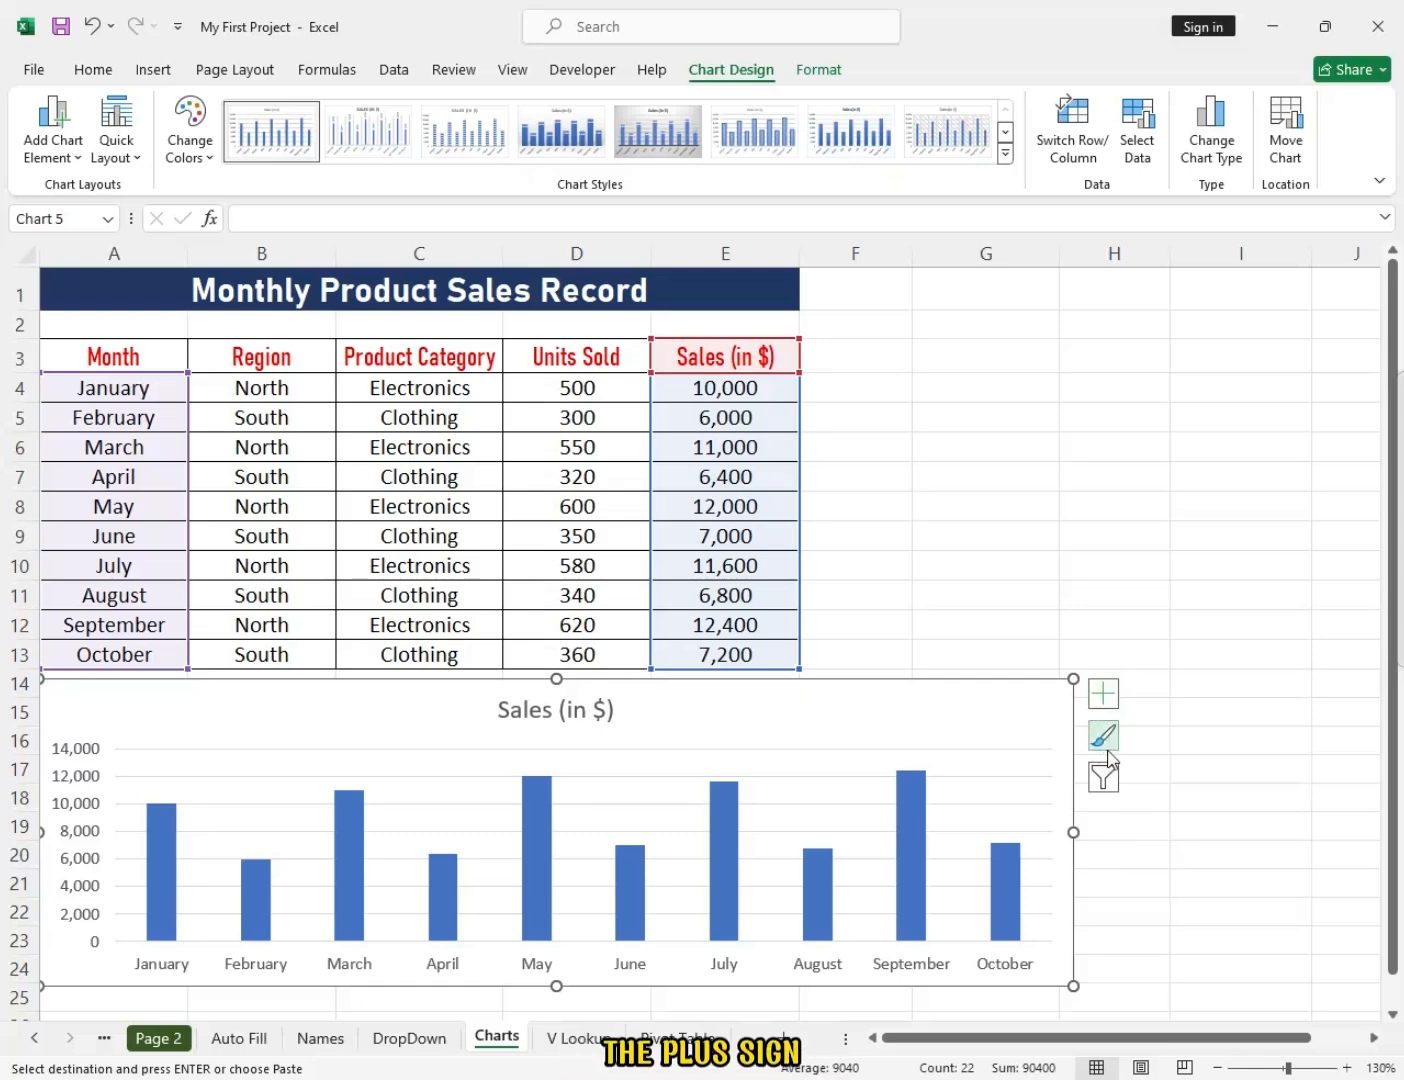
{"action": "left_click", "coordinate": [1104, 736]}
{"action": "scroll", "coordinate": [1256, 879], "scroll_direction": "down", "scroll_amount": 5}
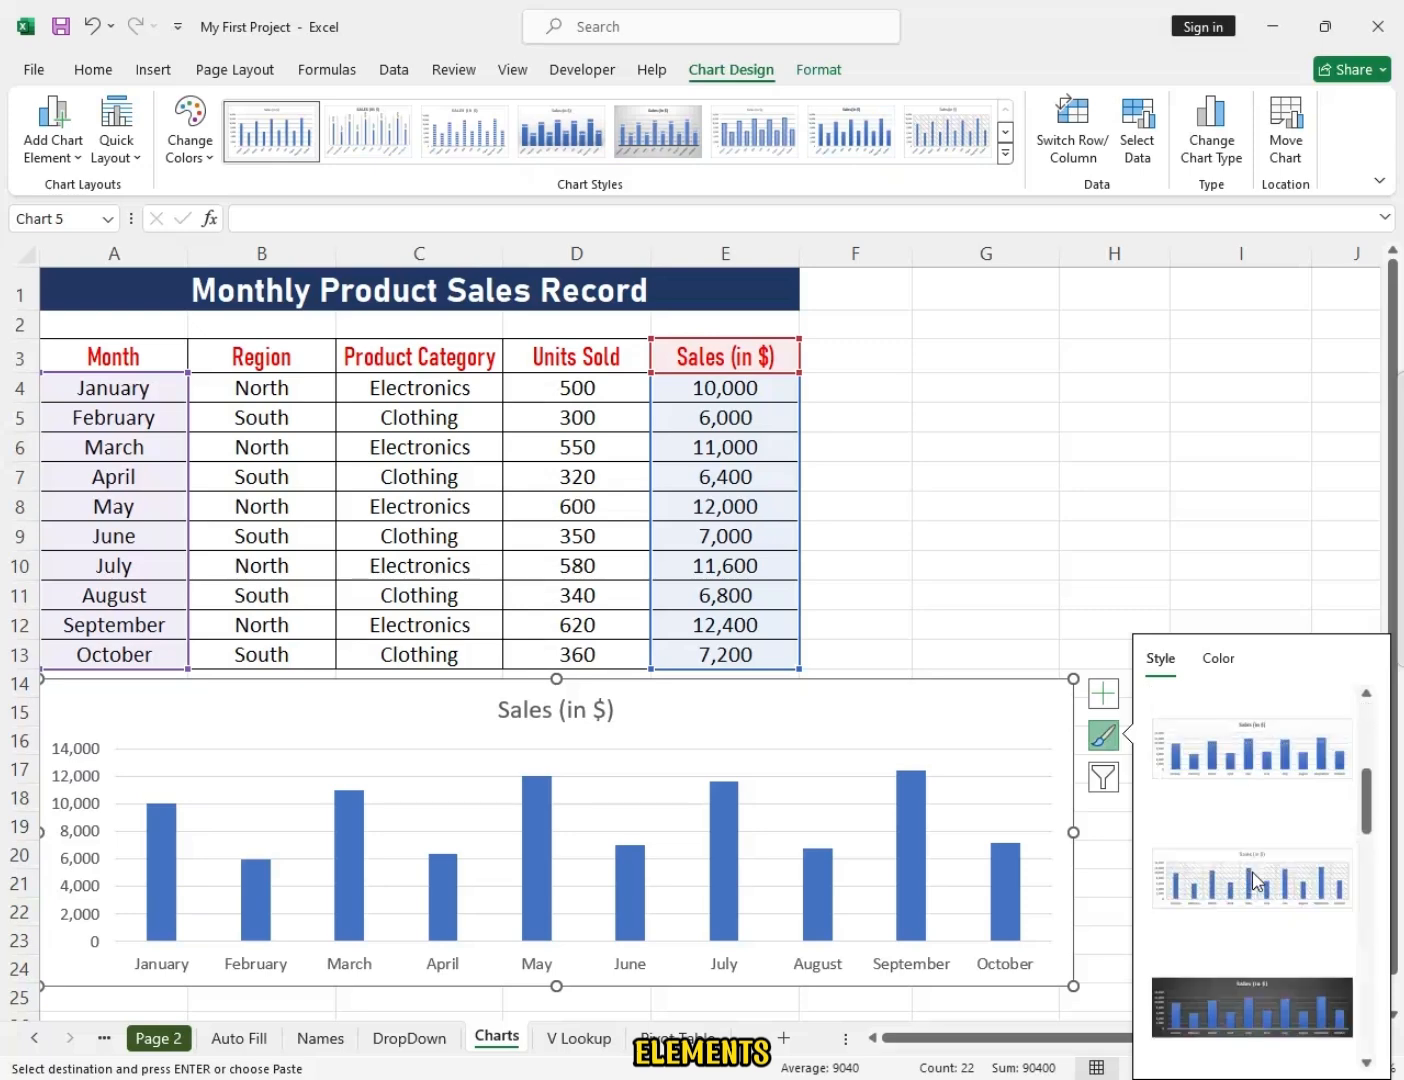
{"action": "scroll", "coordinate": [1256, 862], "scroll_direction": "up", "scroll_amount": 5}
{"action": "scroll", "coordinate": [1230, 718], "scroll_direction": "down", "scroll_amount": 5}
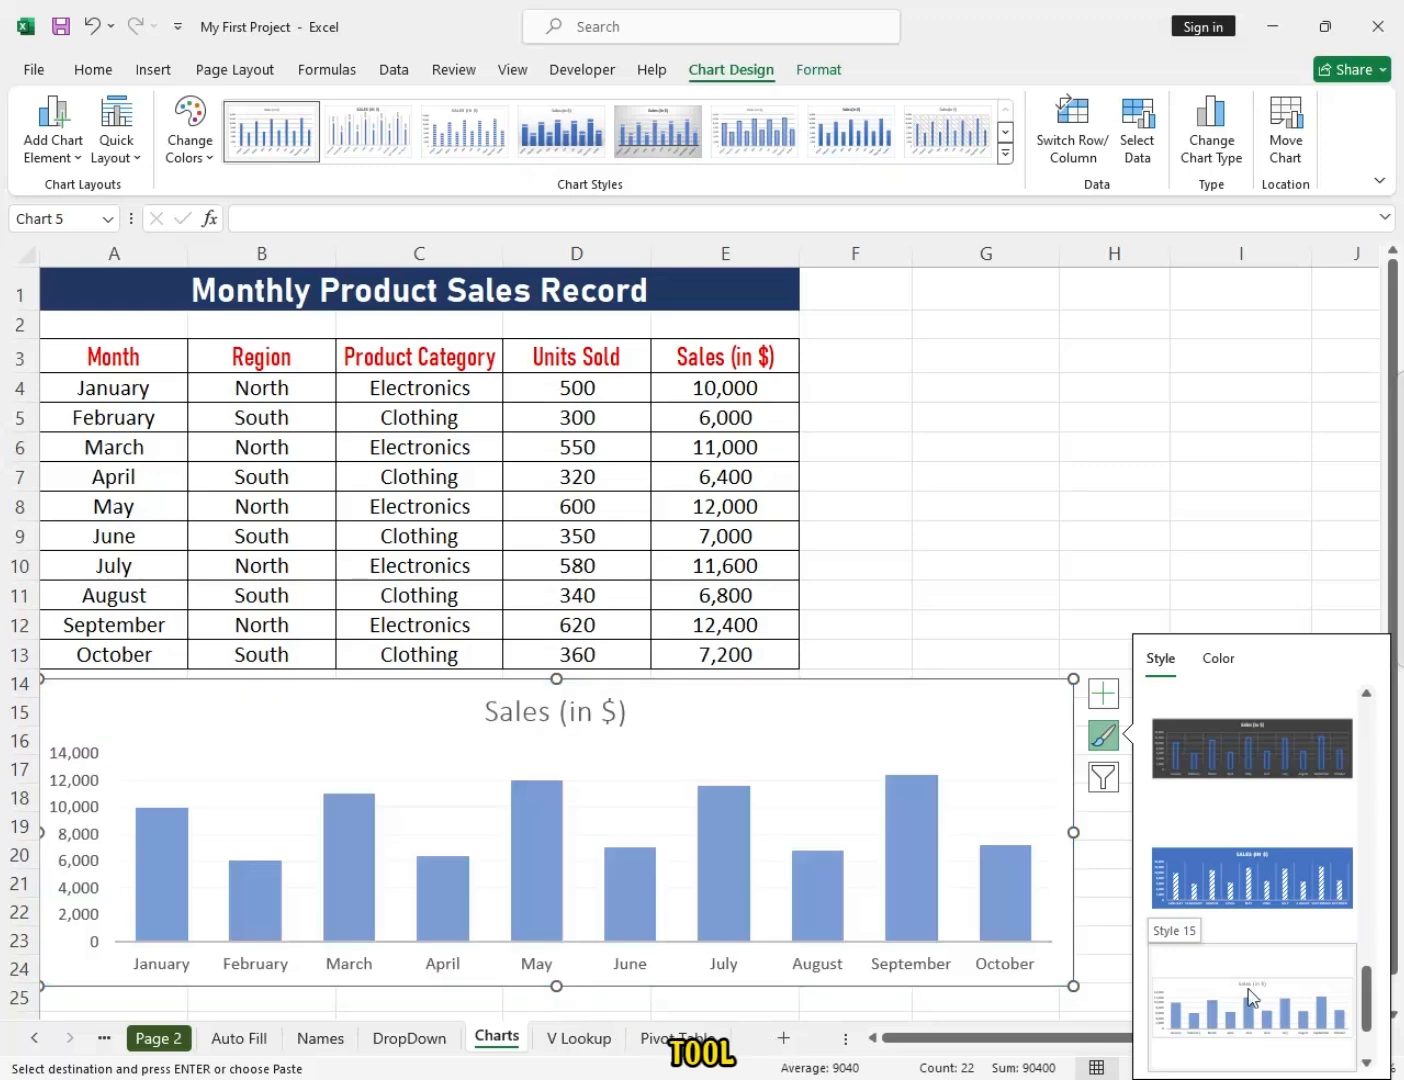
{"action": "scroll", "coordinate": [1244, 1009], "scroll_direction": "down", "scroll_amount": 1}
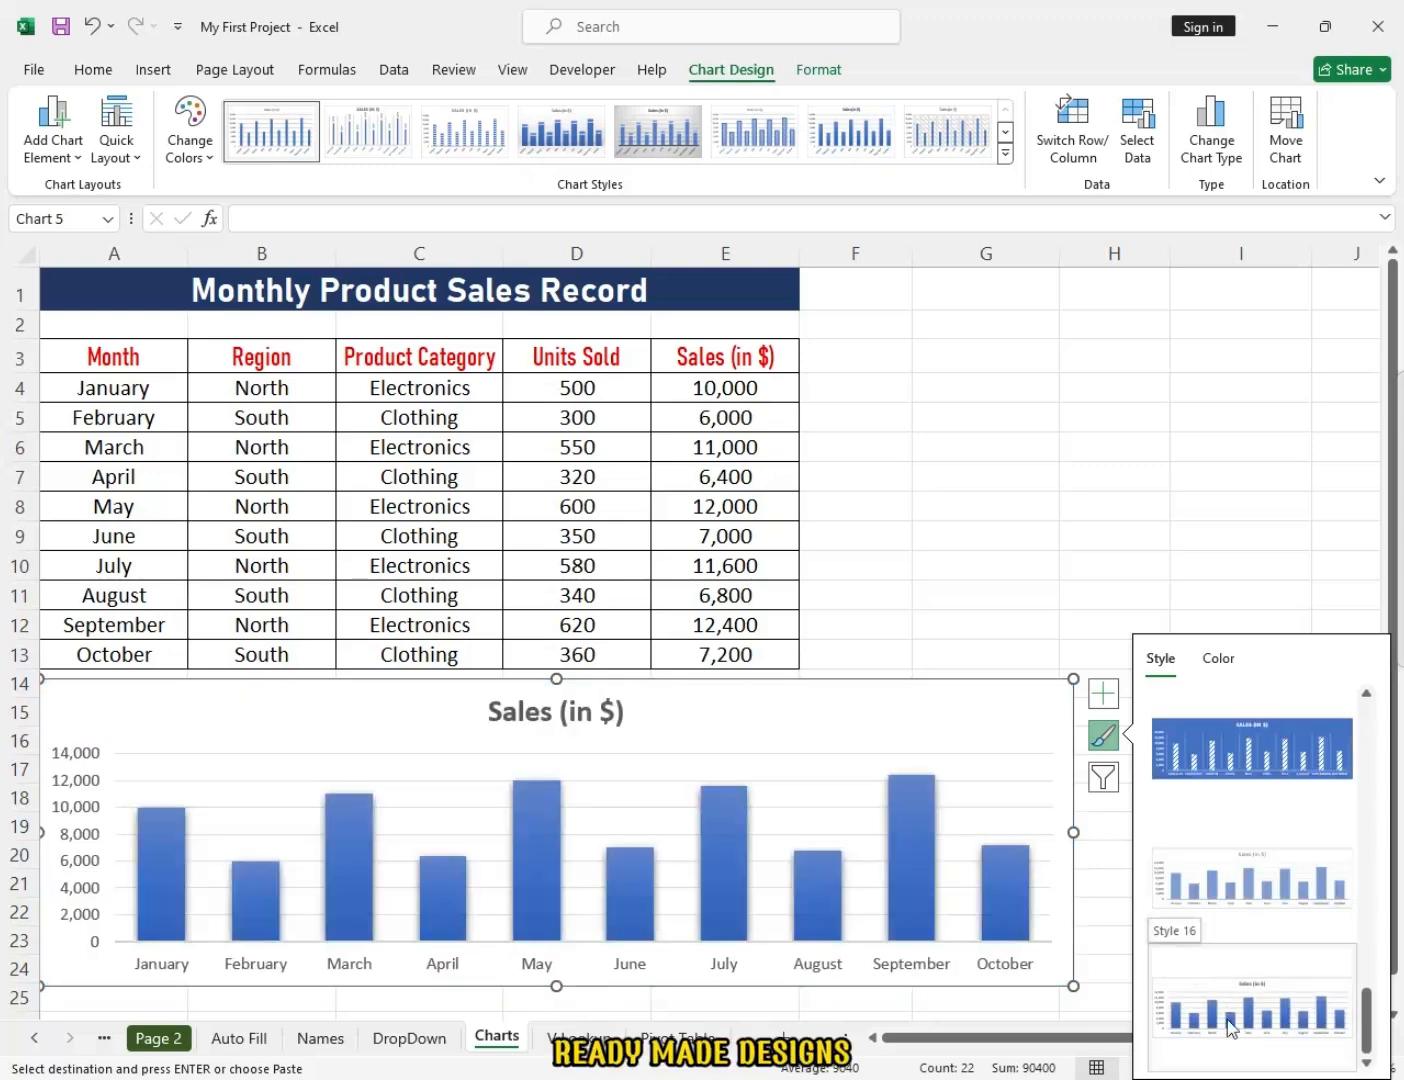
{"action": "scroll", "coordinate": [1230, 1000], "scroll_direction": "up", "scroll_amount": 2}
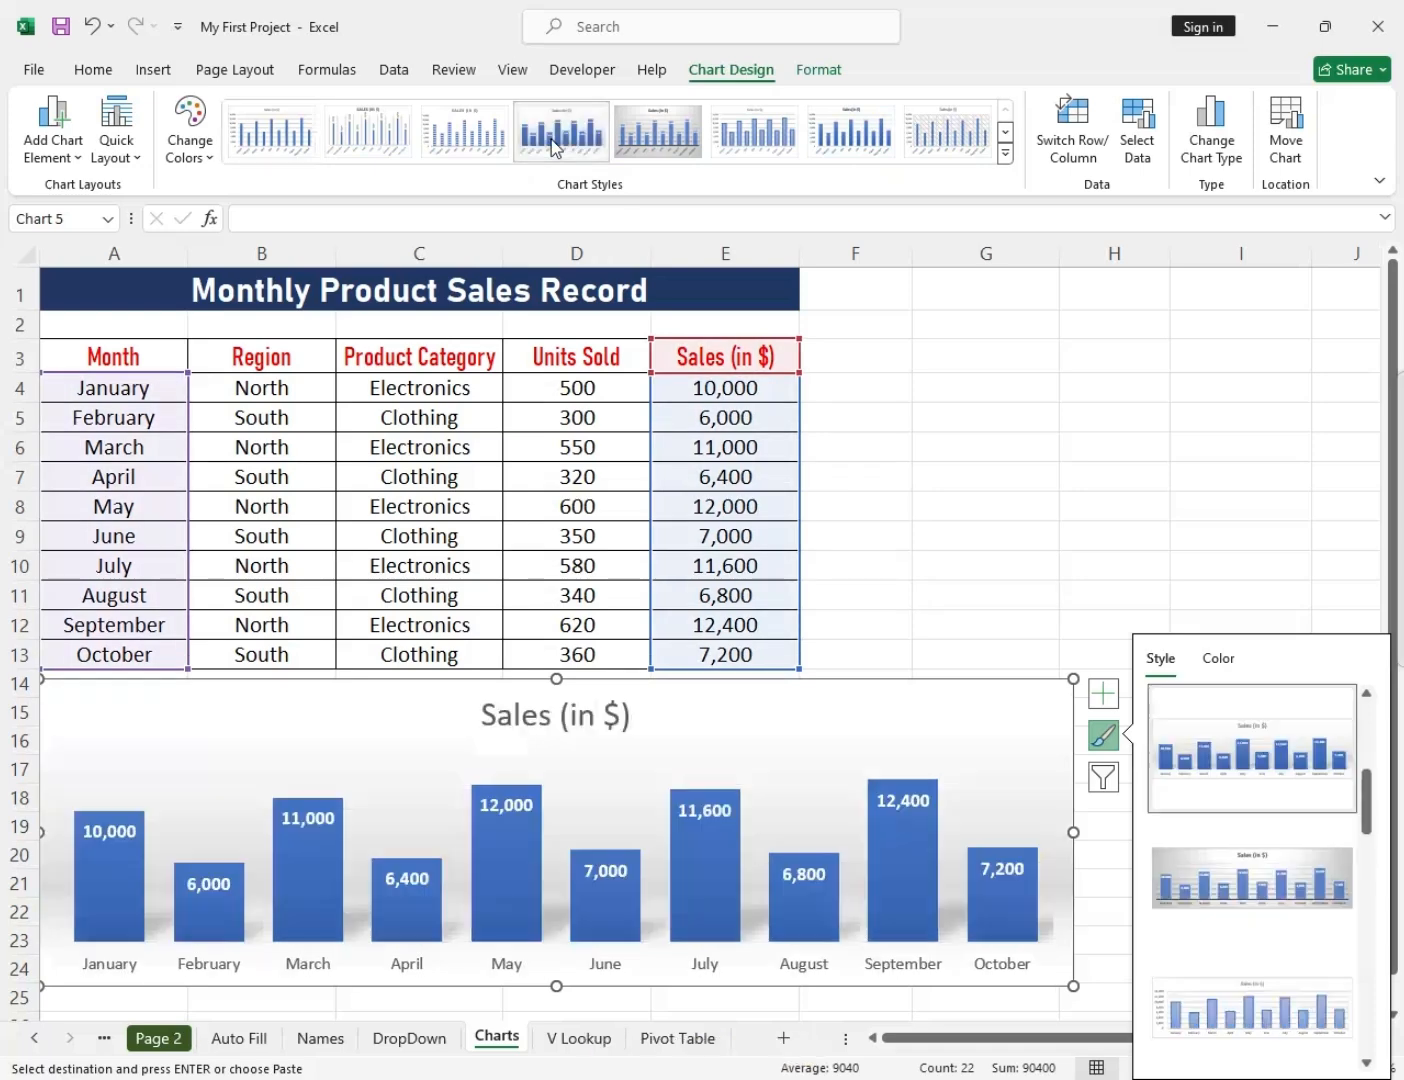
Apply the dark chart Style 9 to the monthly sales chart and turn off its data labels.
{"action": "left_click", "coordinate": [1004, 152]}
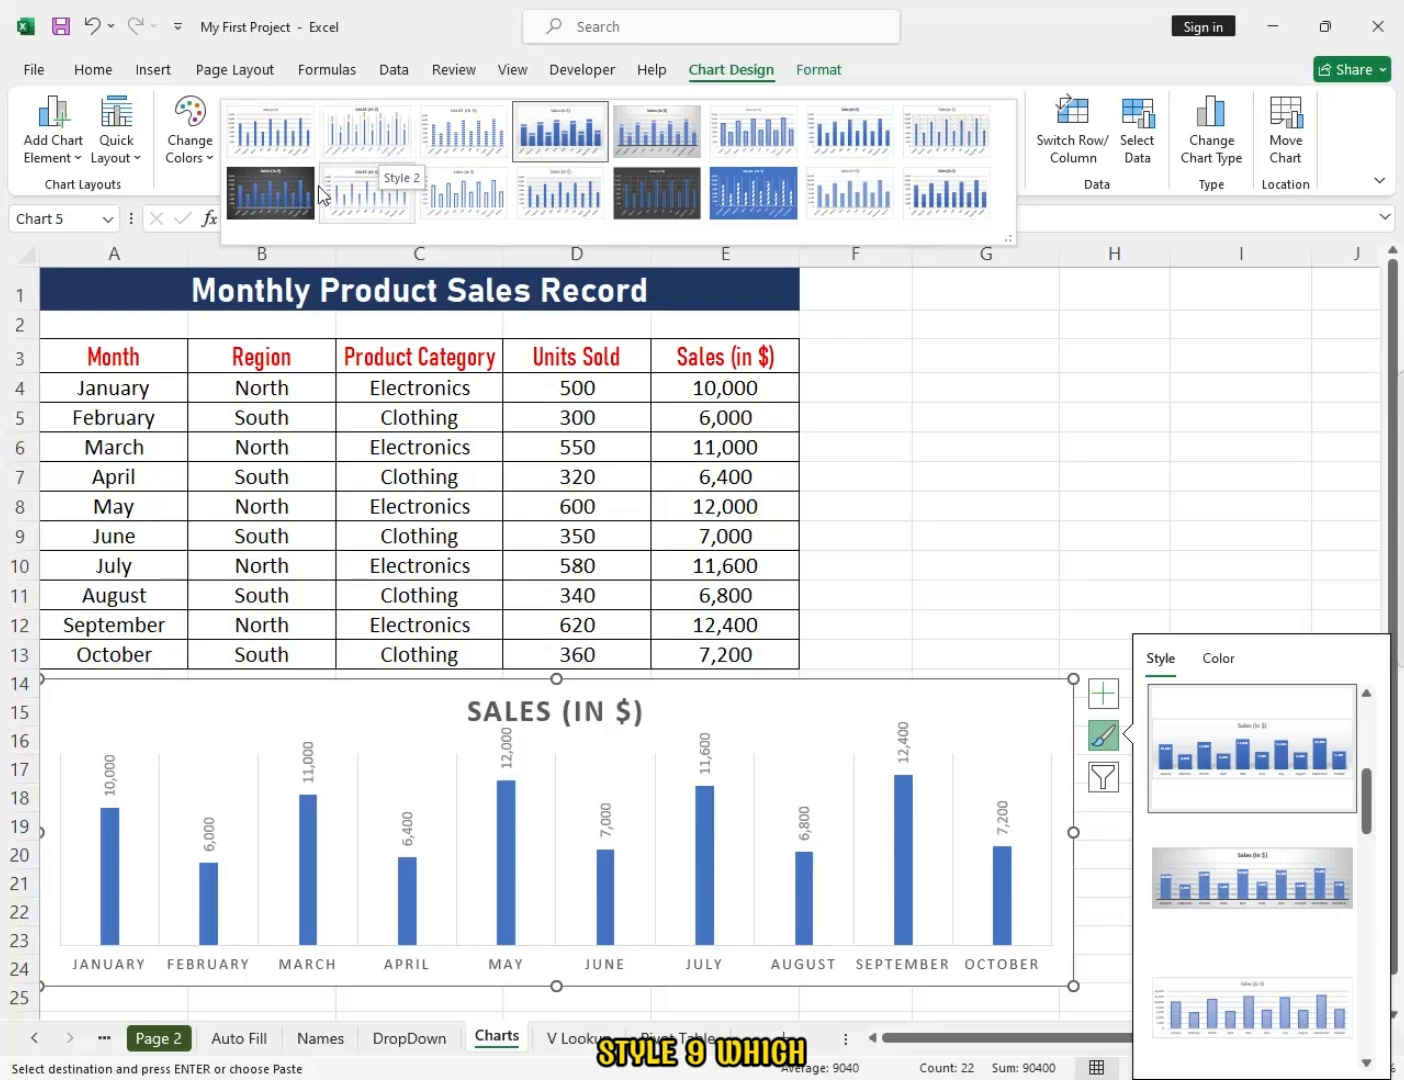
{"action": "left_click", "coordinate": [277, 194]}
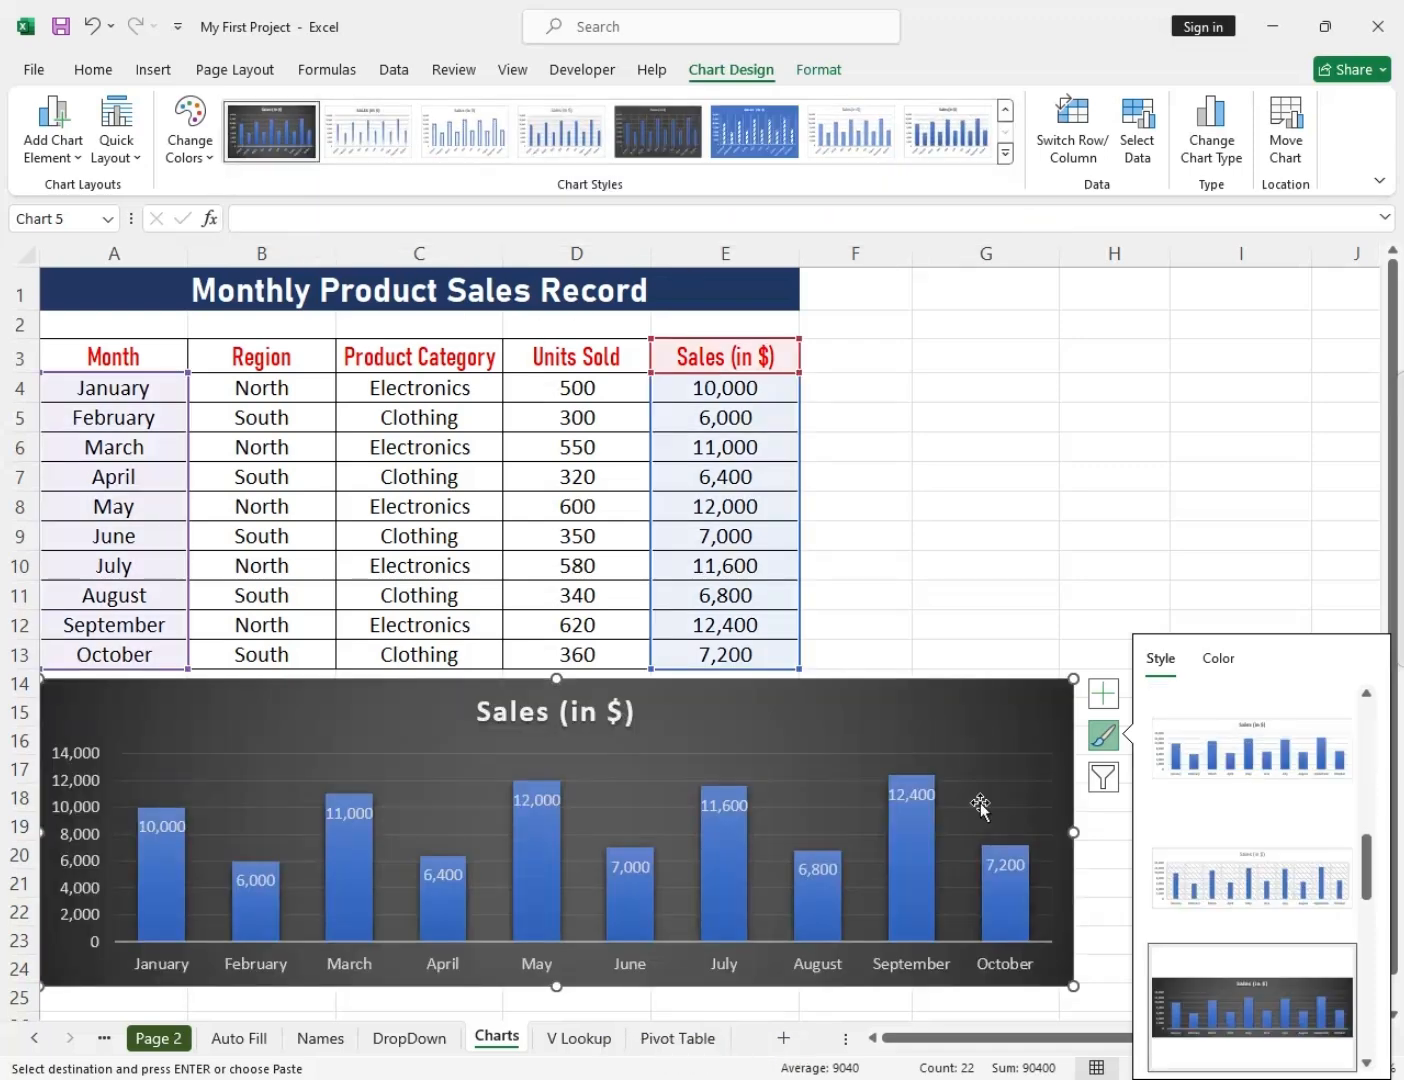
{"action": "left_click", "coordinate": [1098, 701]}
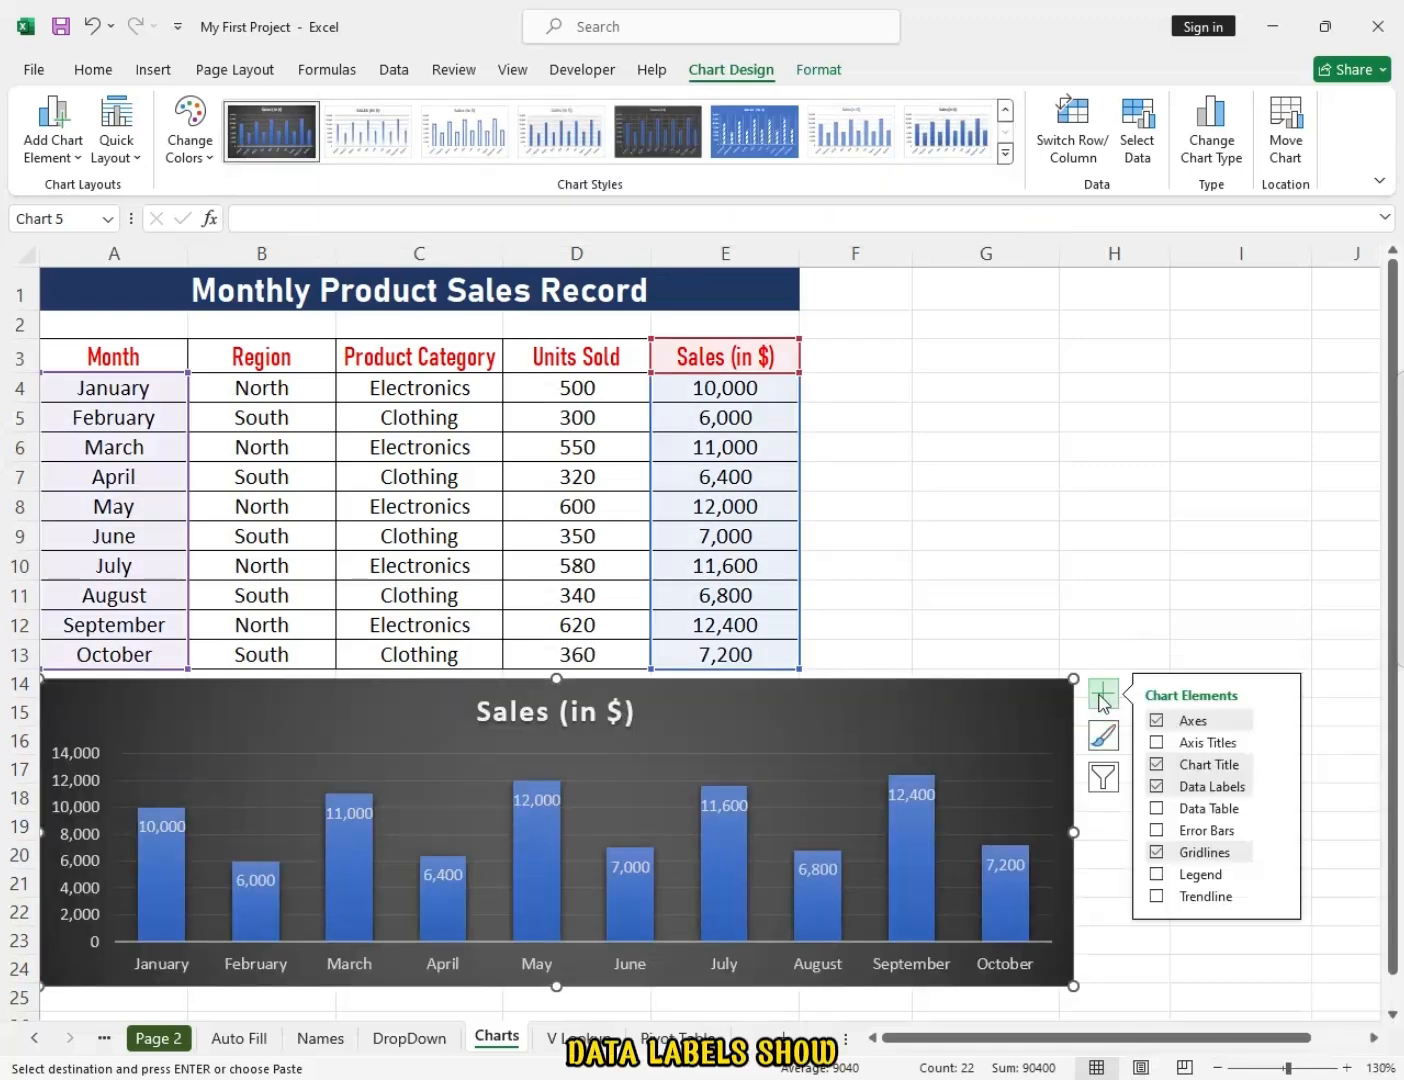
{"action": "left_click", "coordinate": [1158, 787]}
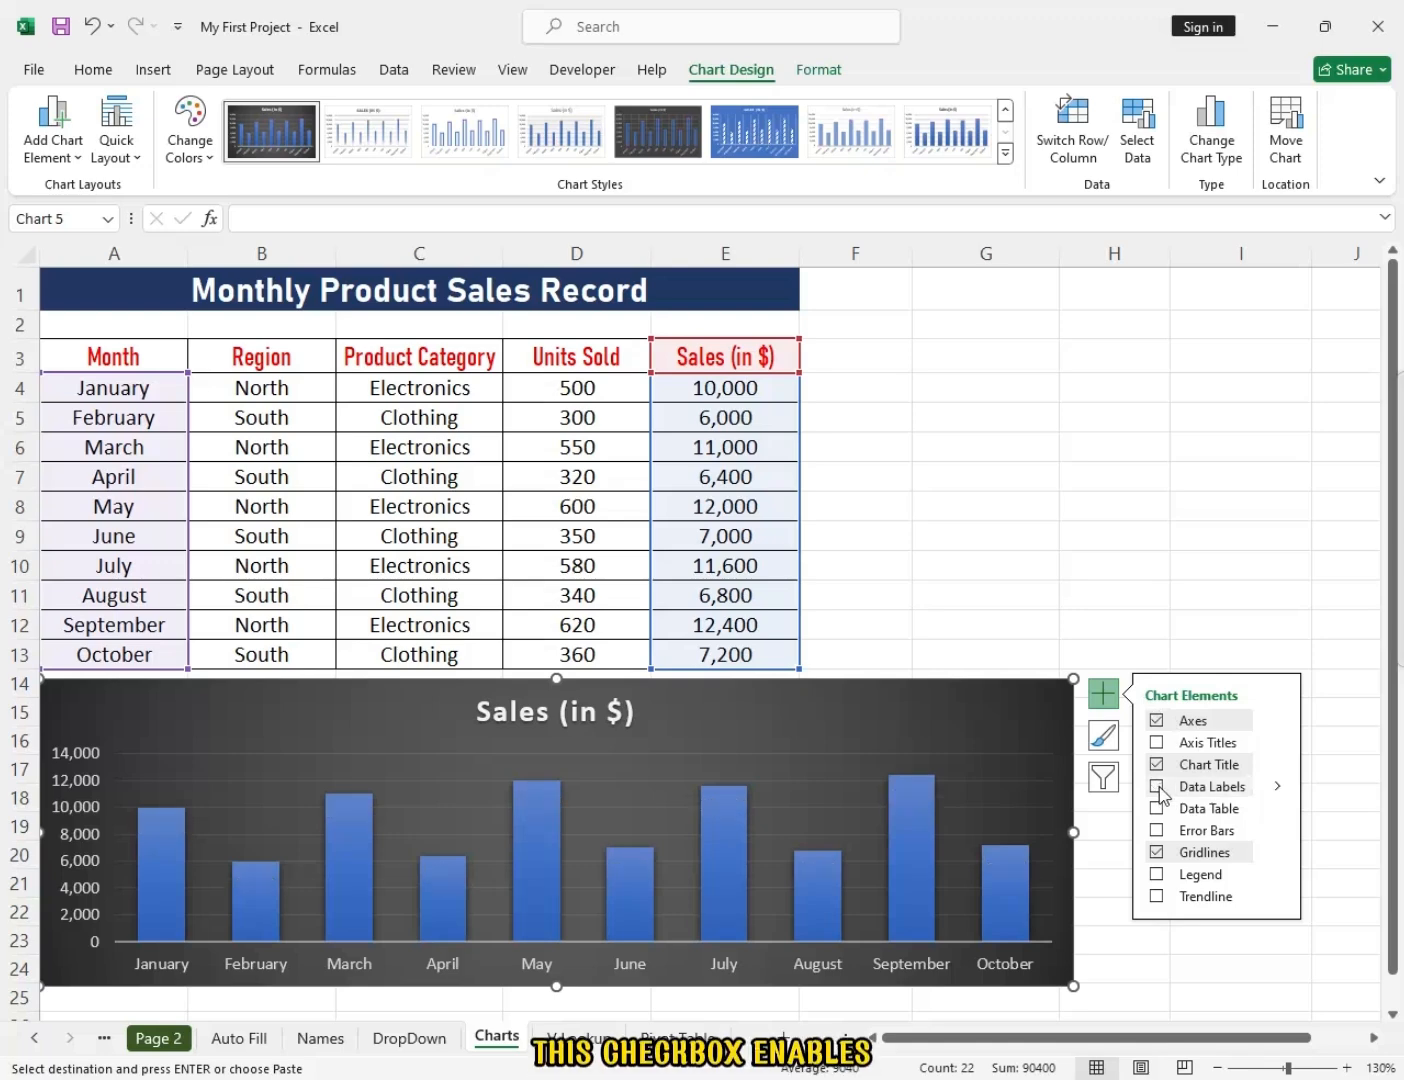
{"action": "left_click", "coordinate": [1158, 786]}
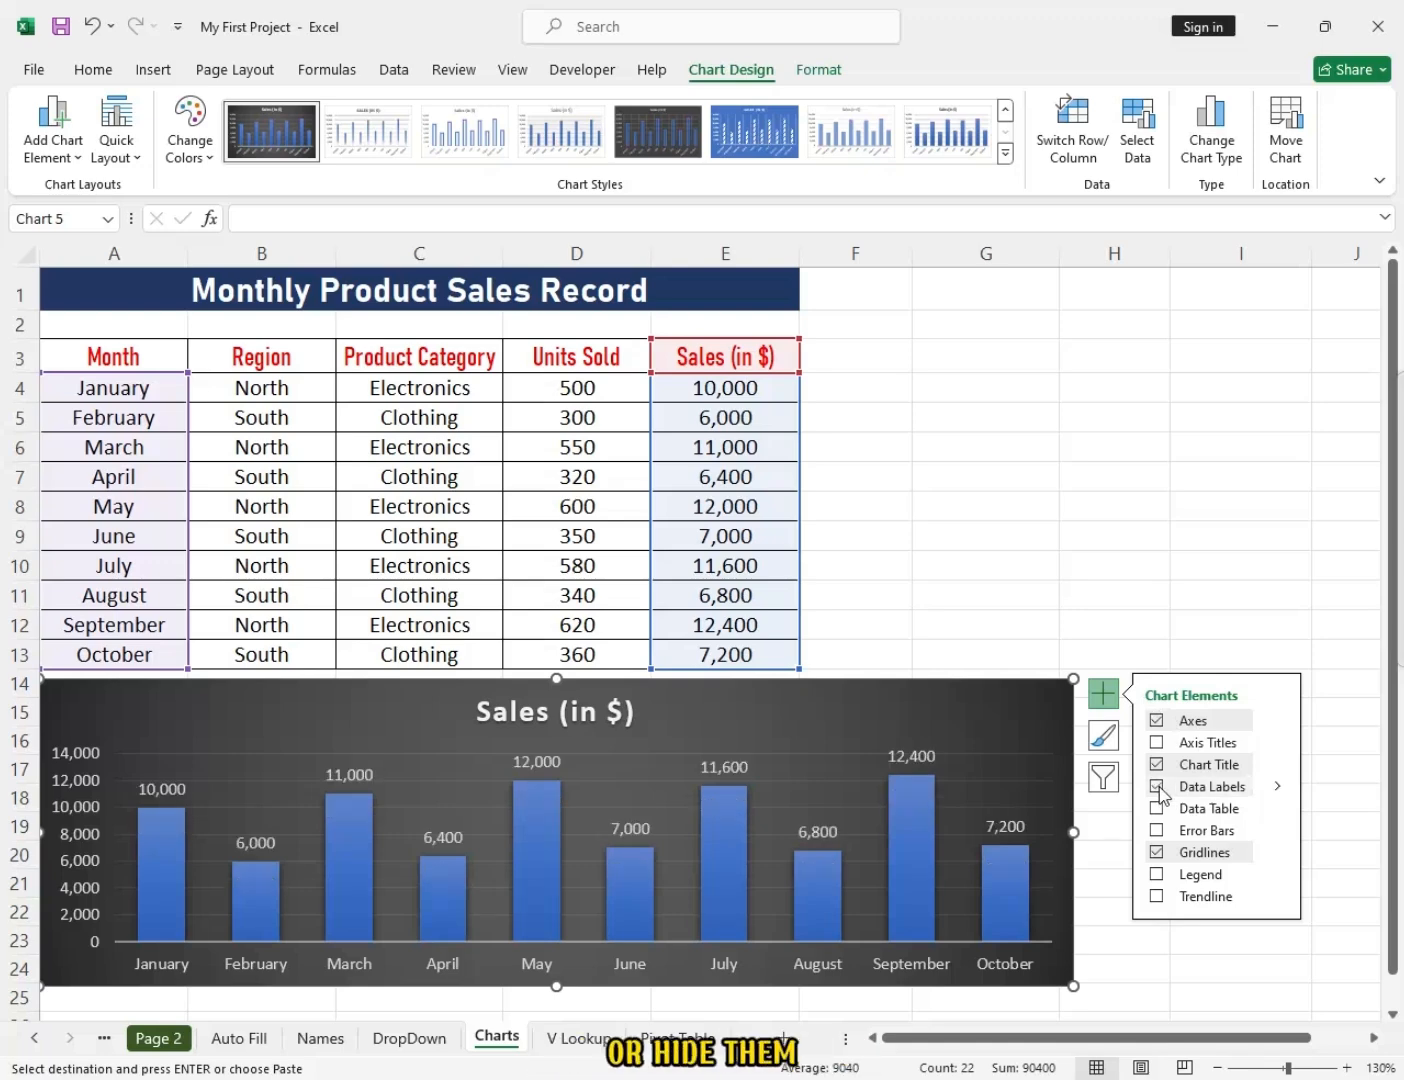
{"action": "left_click", "coordinate": [1158, 786]}
Hide the chart title and show it again to demonstrate the Chart Title element.
{"action": "left_click", "coordinate": [1157, 764]}
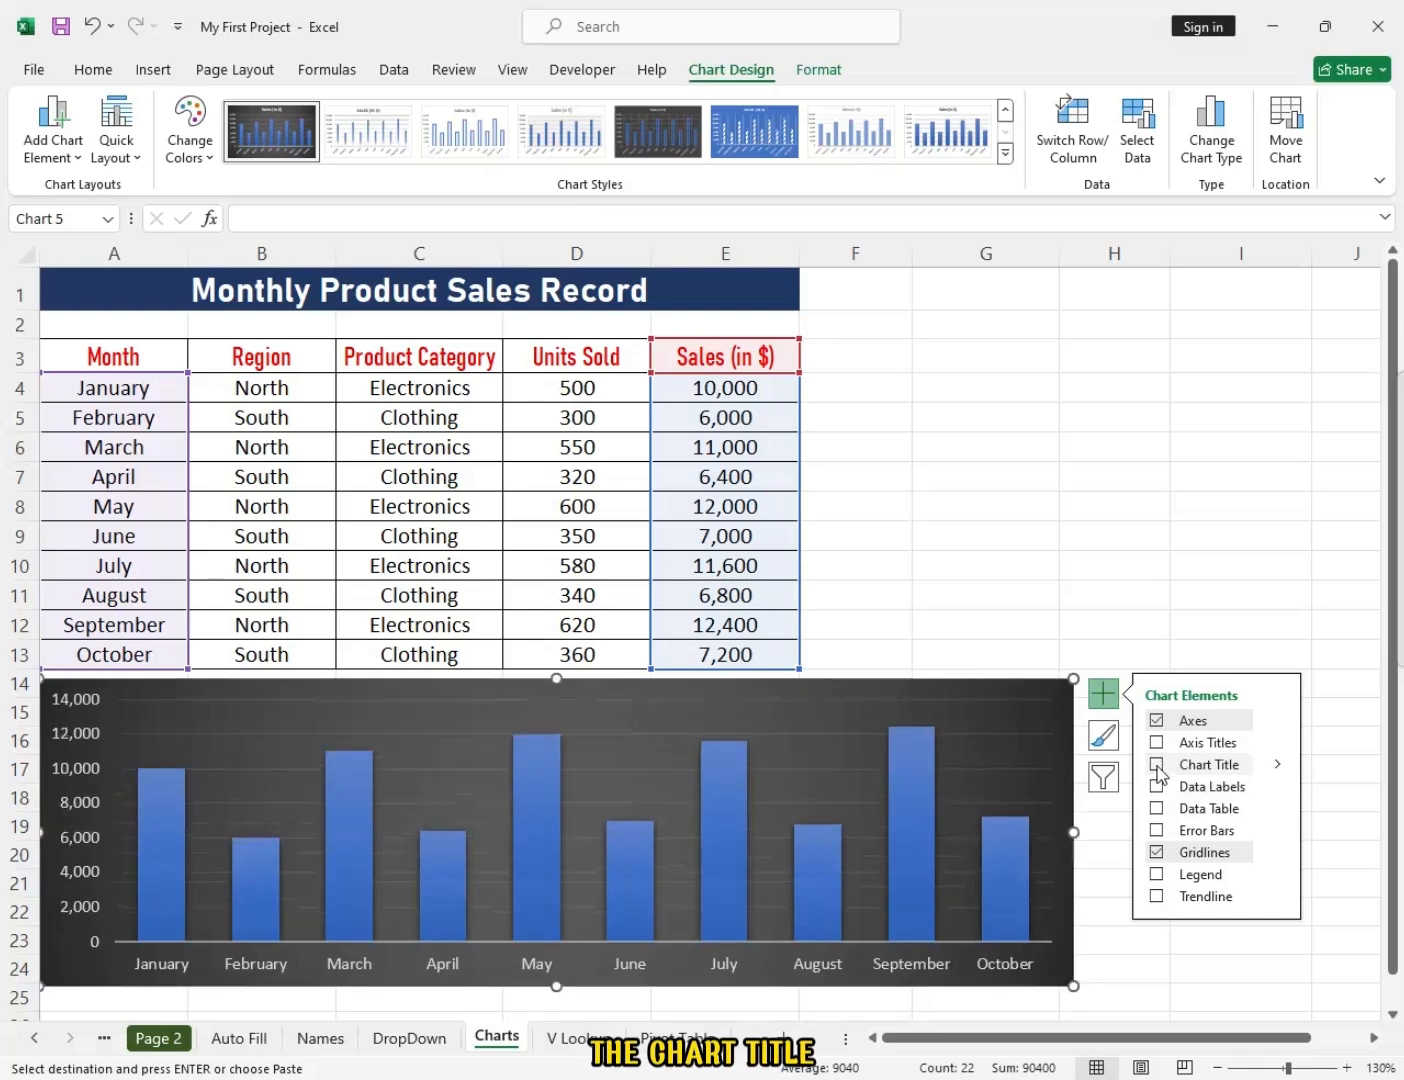
{"action": "left_click", "coordinate": [1158, 765]}
{"action": "left_click", "coordinate": [1157, 765]}
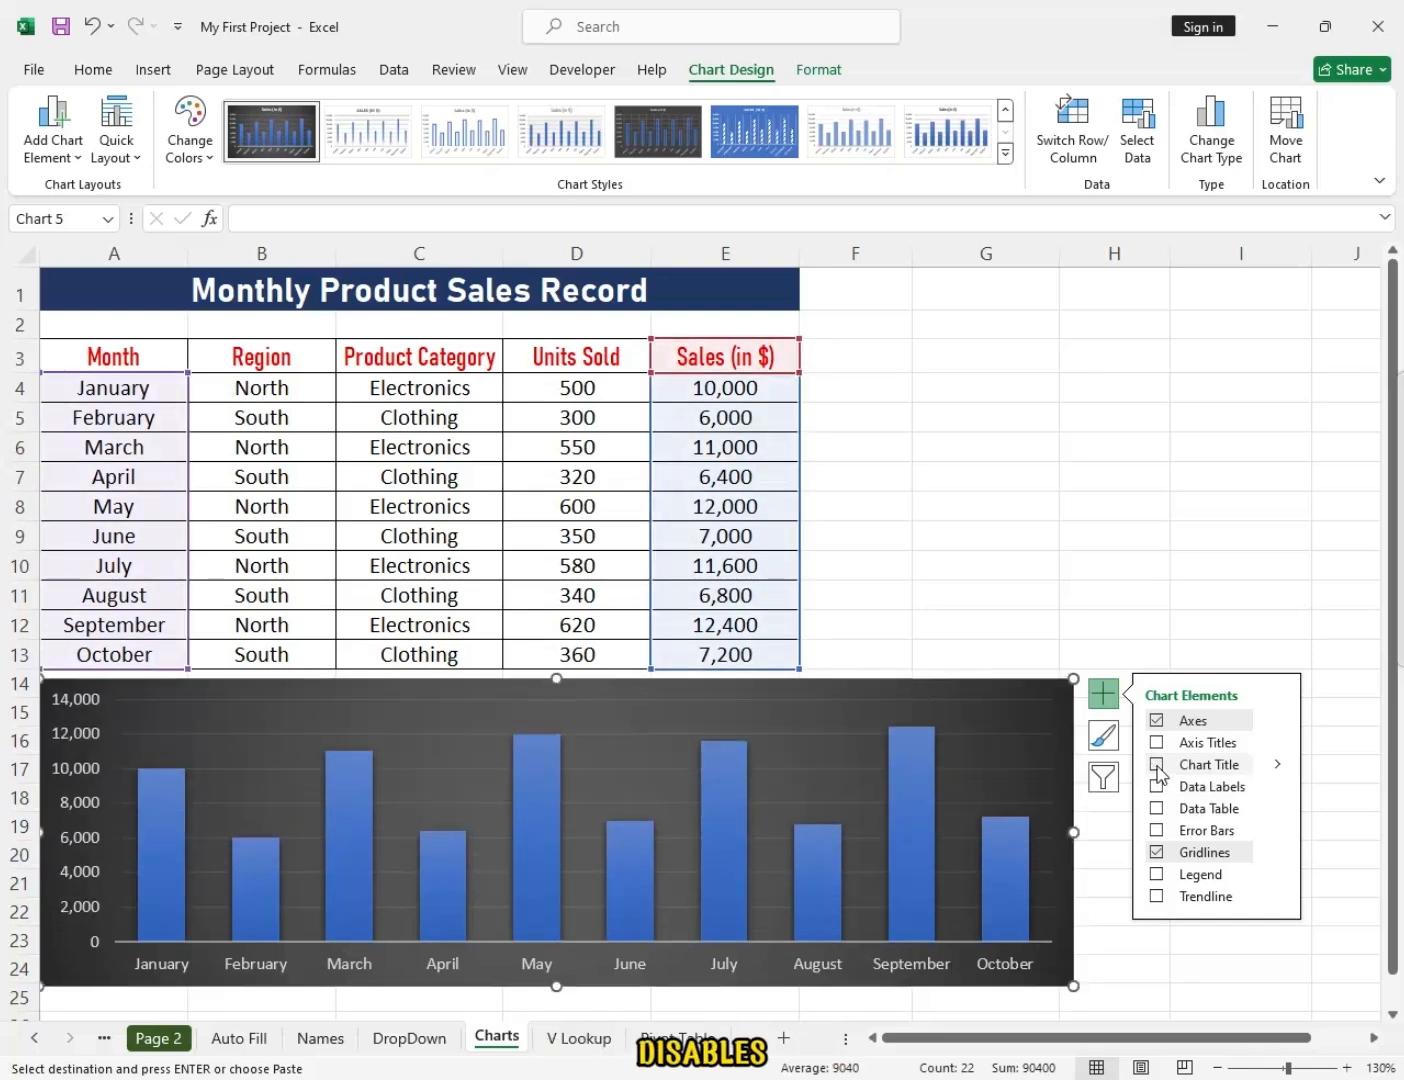
{"action": "left_click", "coordinate": [1158, 765]}
Try out the primary vertical and primary horizontal axis titles on the chart, leaving both turned off.
{"action": "left_click", "coordinate": [1157, 743]}
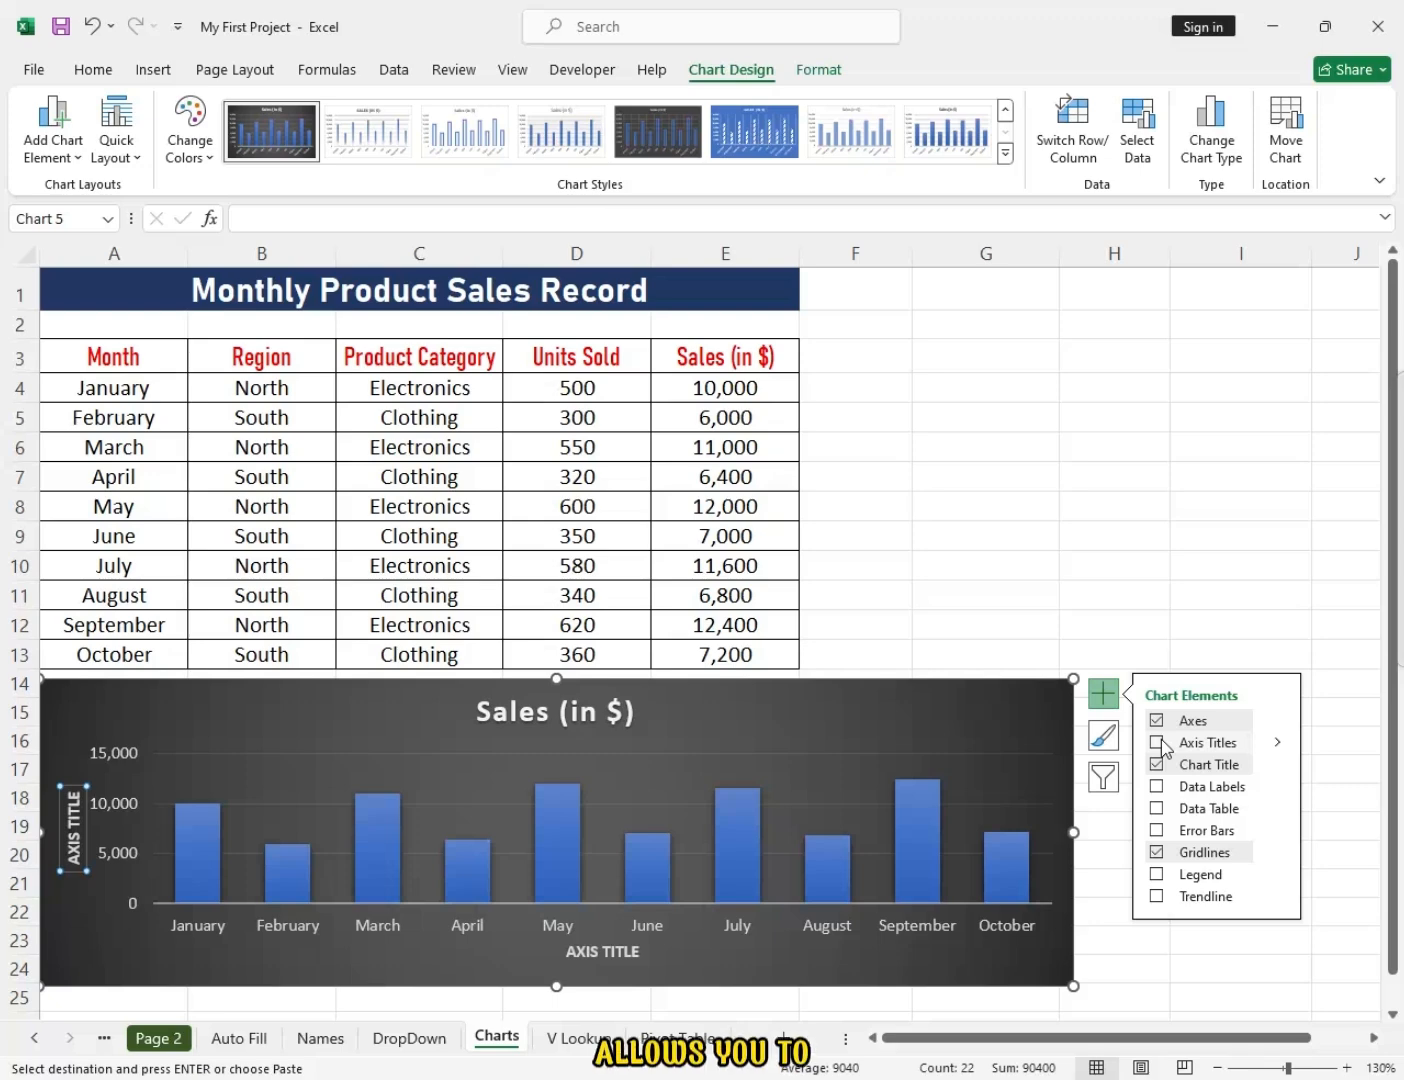
{"action": "left_click", "coordinate": [1244, 753]}
{"action": "left_click", "coordinate": [1273, 743]}
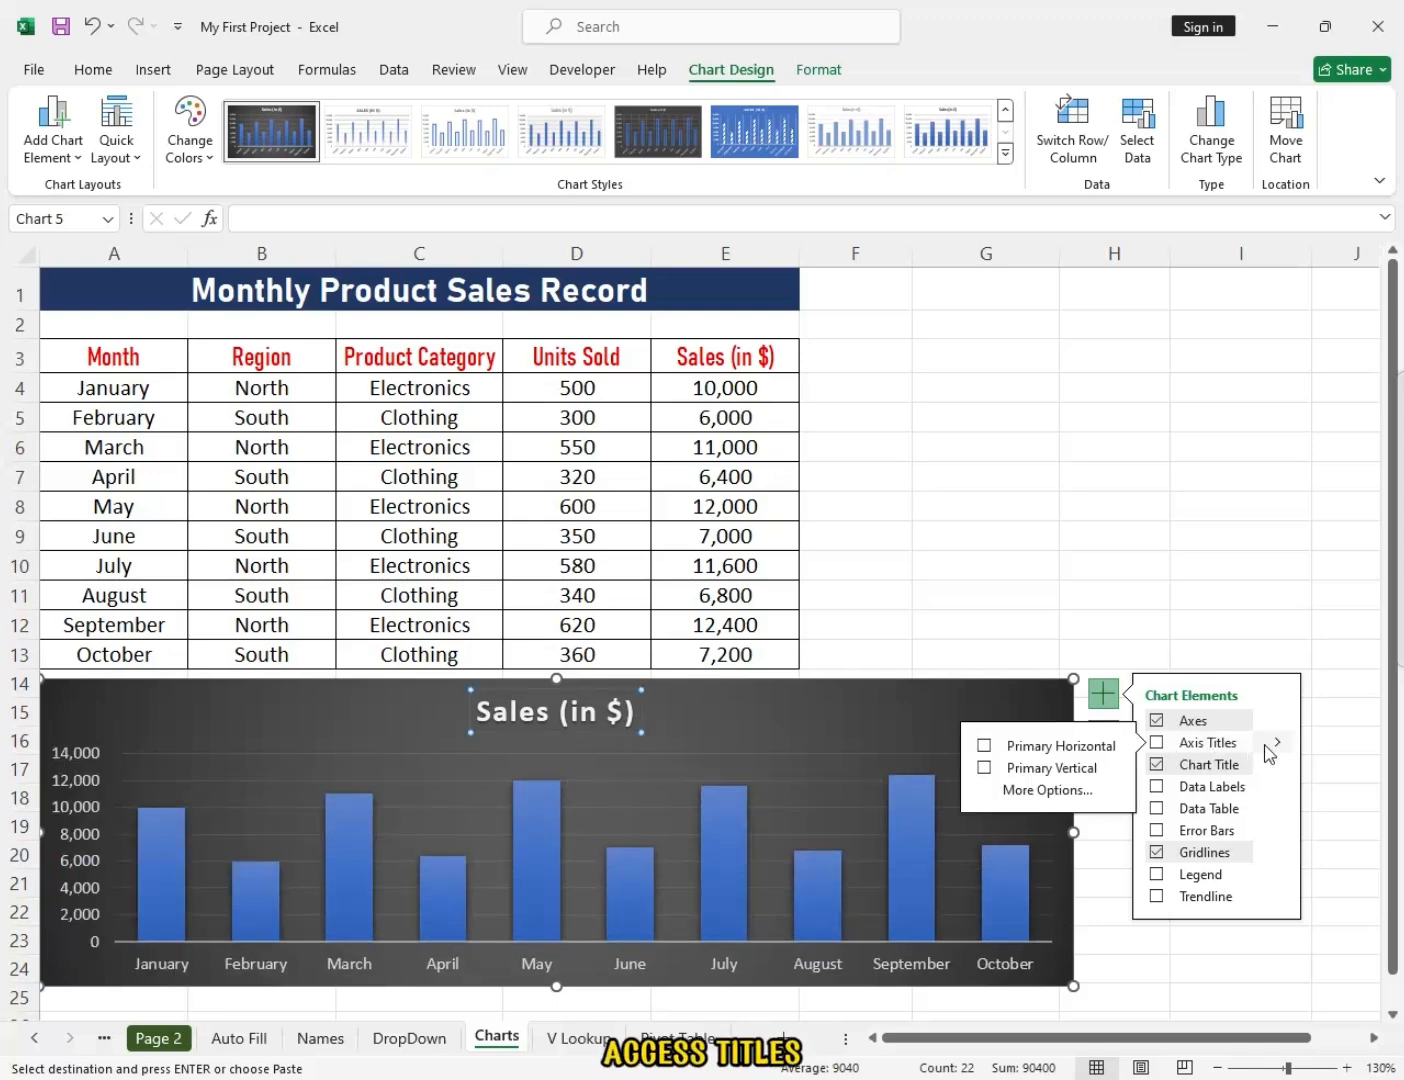
{"action": "left_click", "coordinate": [1033, 778]}
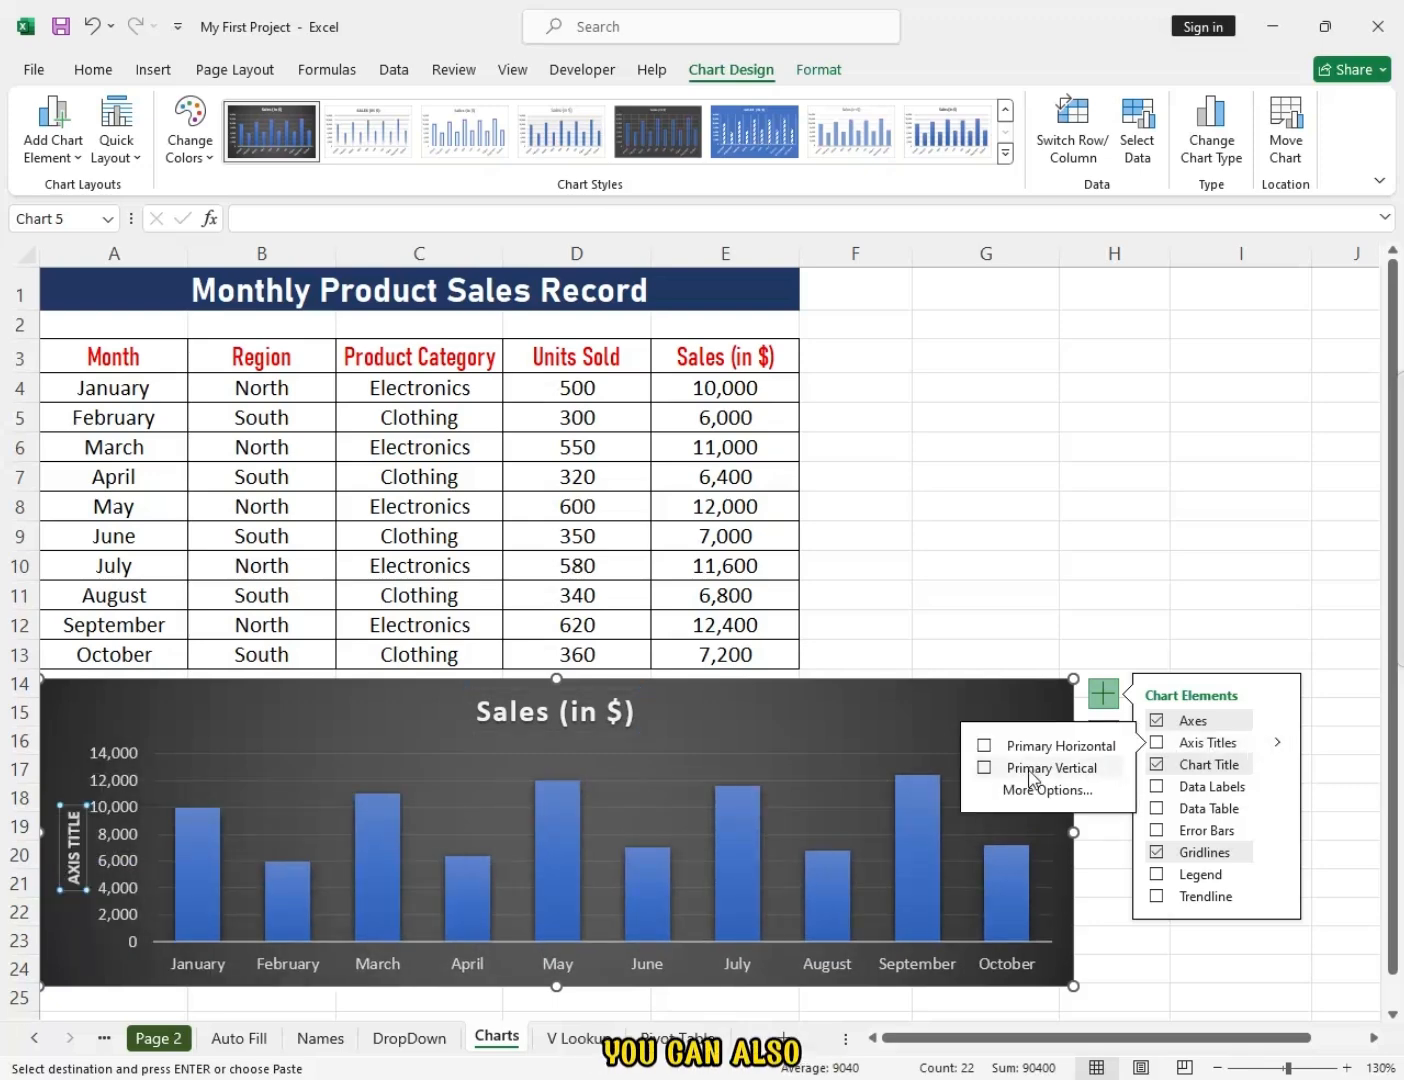
{"action": "left_click", "coordinate": [1034, 748]}
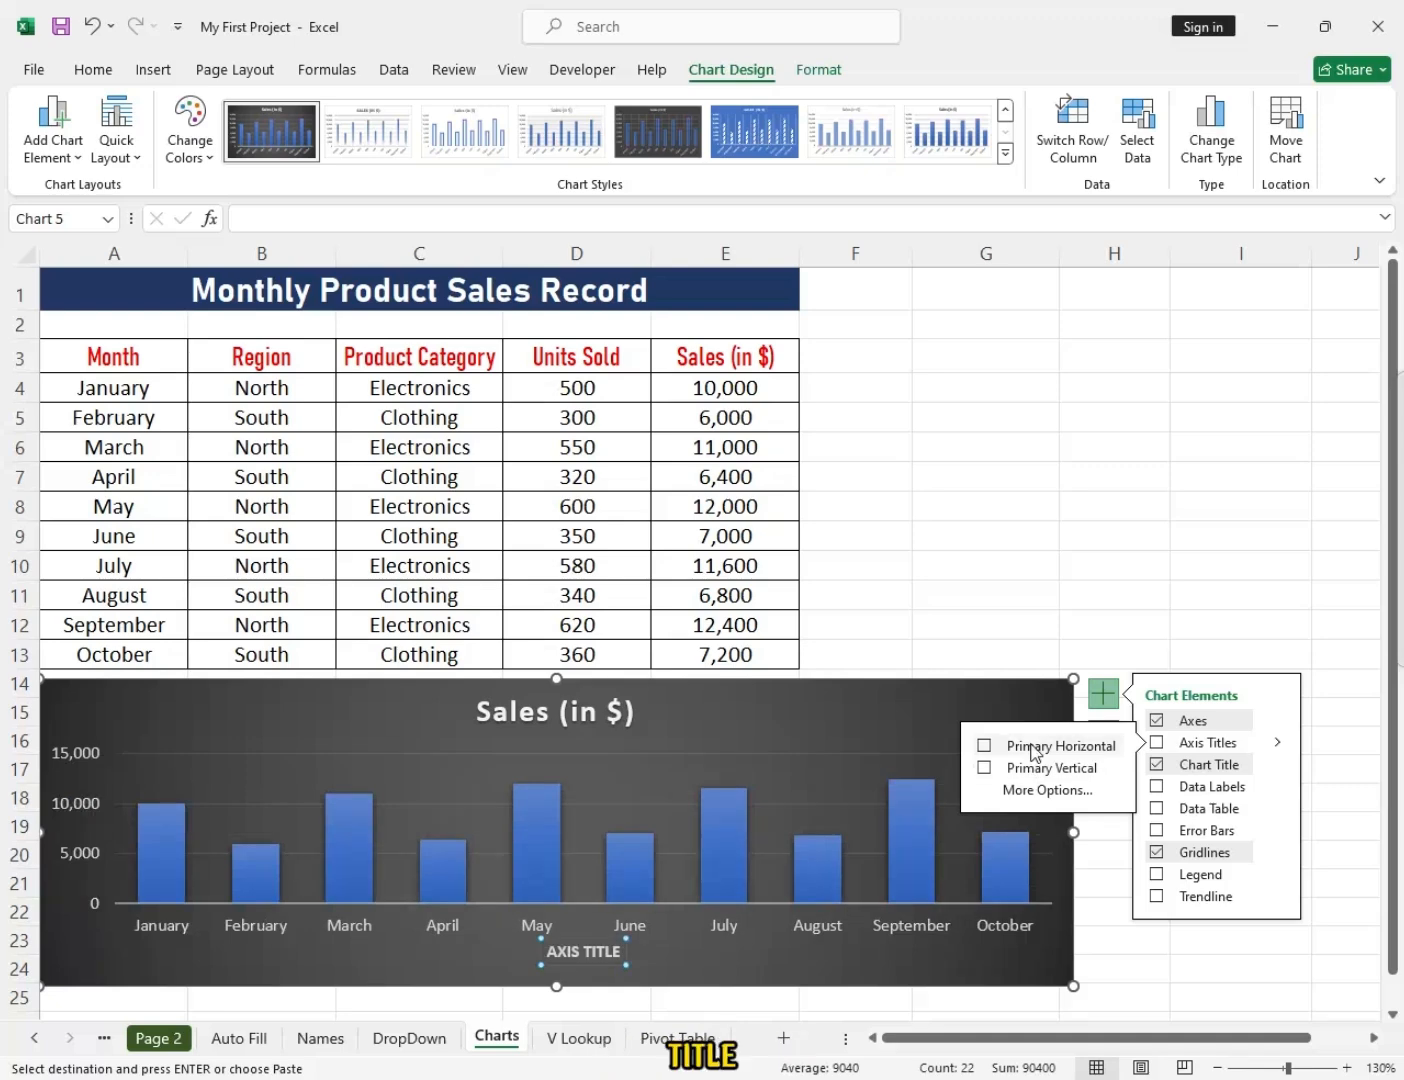
{"action": "left_click", "coordinate": [1034, 748]}
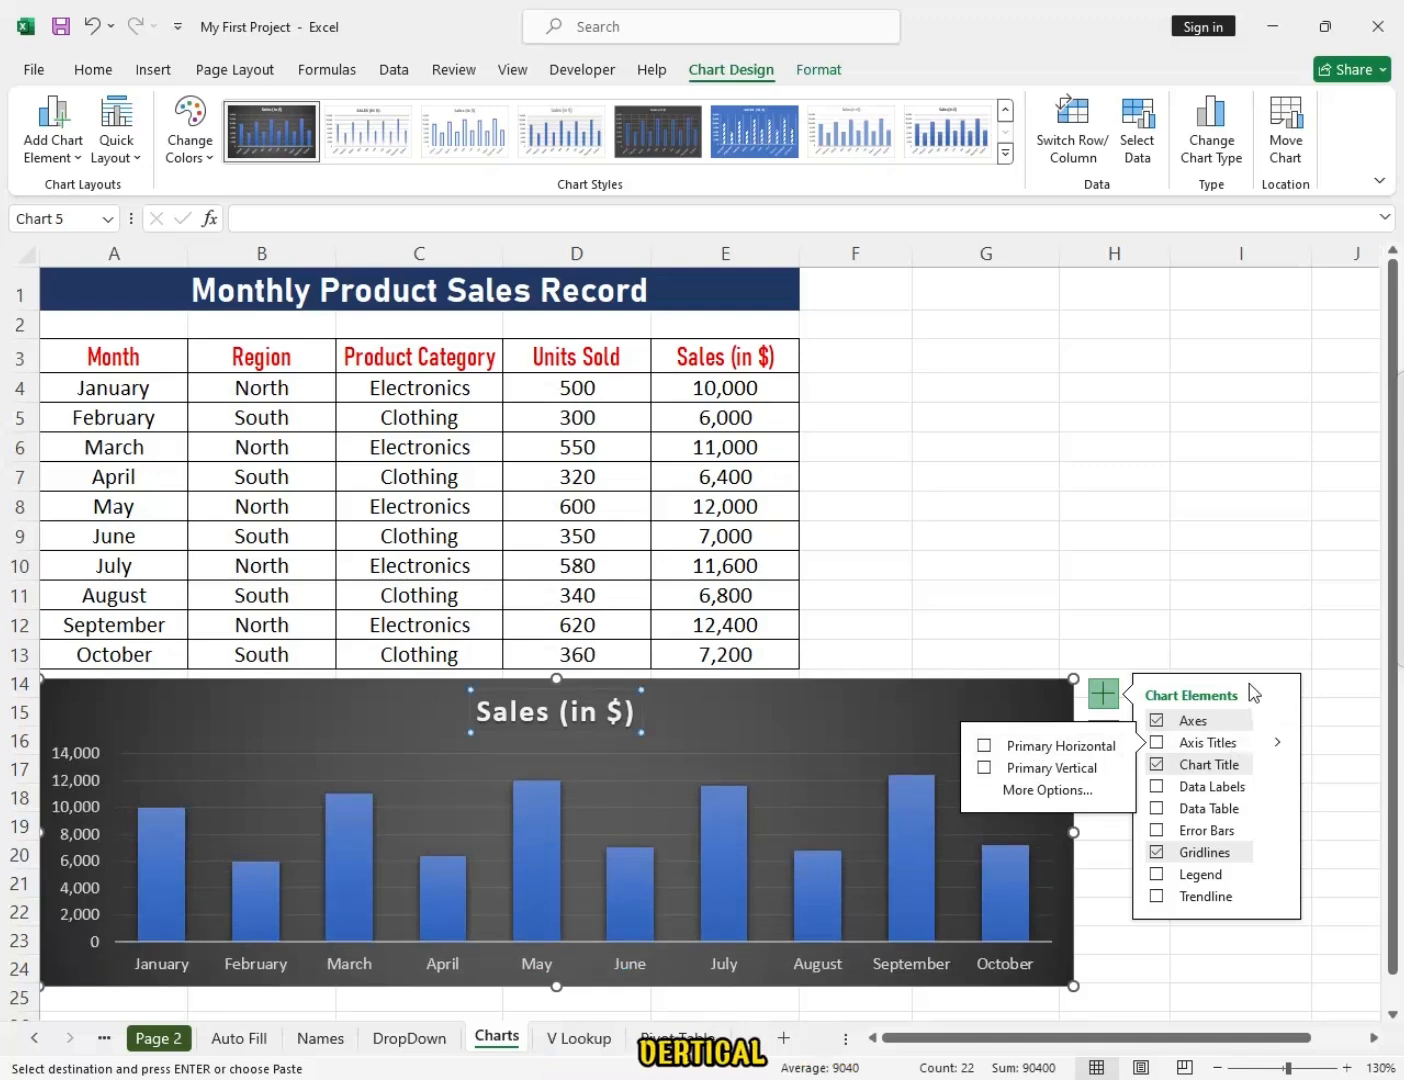
Hide and restore the chart's primary horizontal axis, and do the same with the primary vertical axis.
{"action": "mouse_move", "coordinate": [1276, 731]}
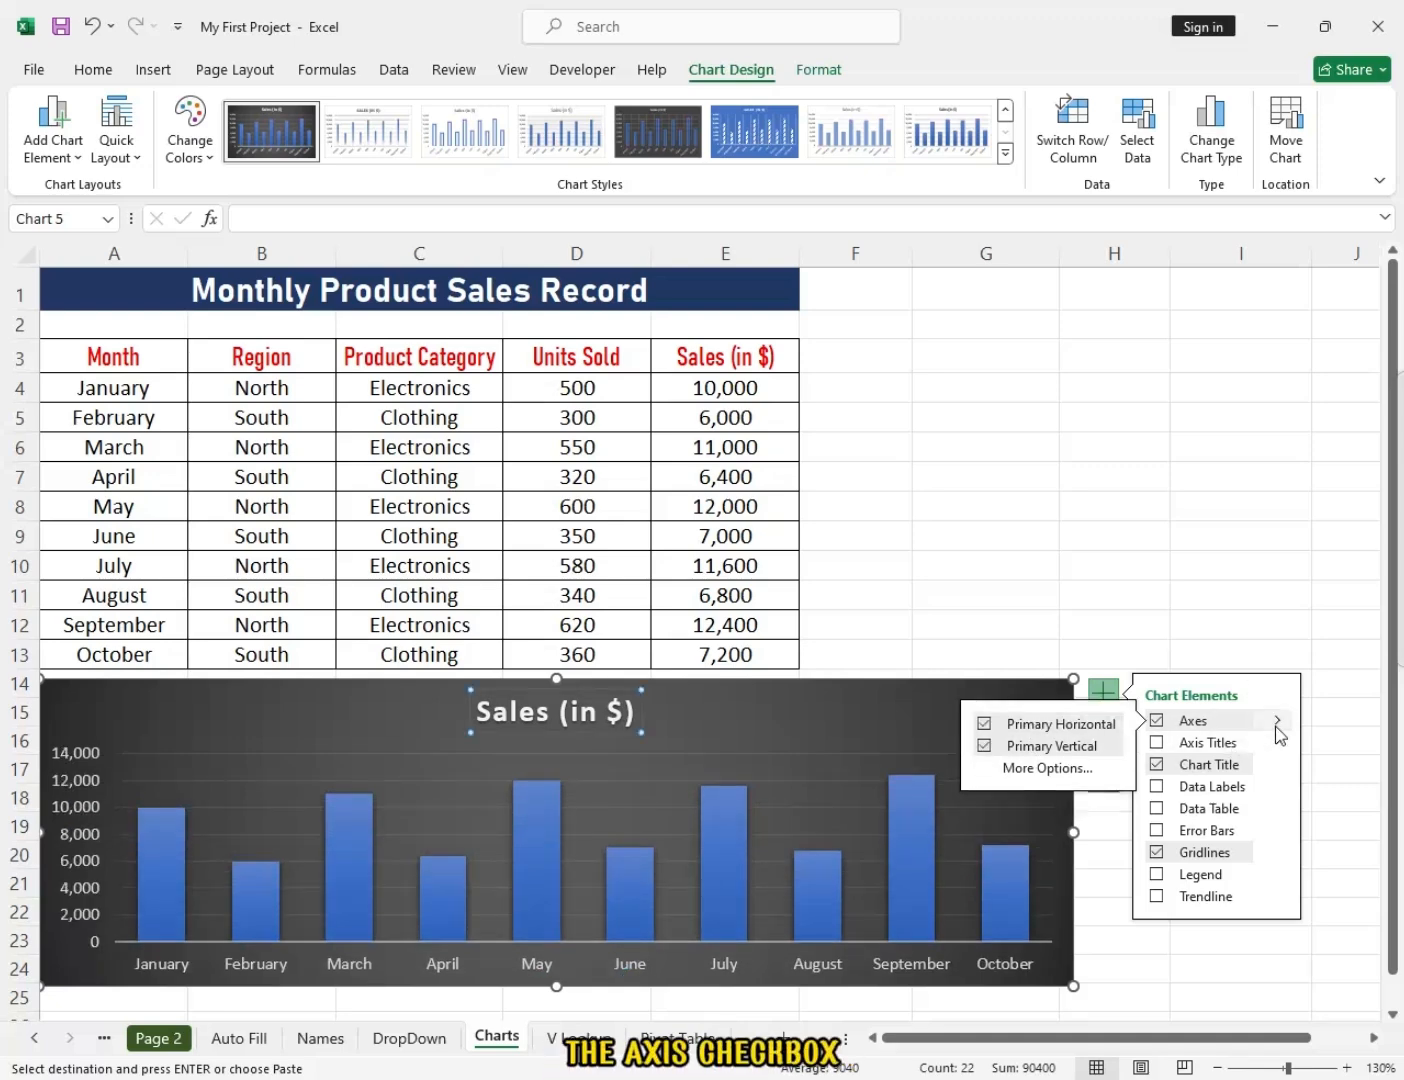
{"action": "left_click", "coordinate": [1060, 726]}
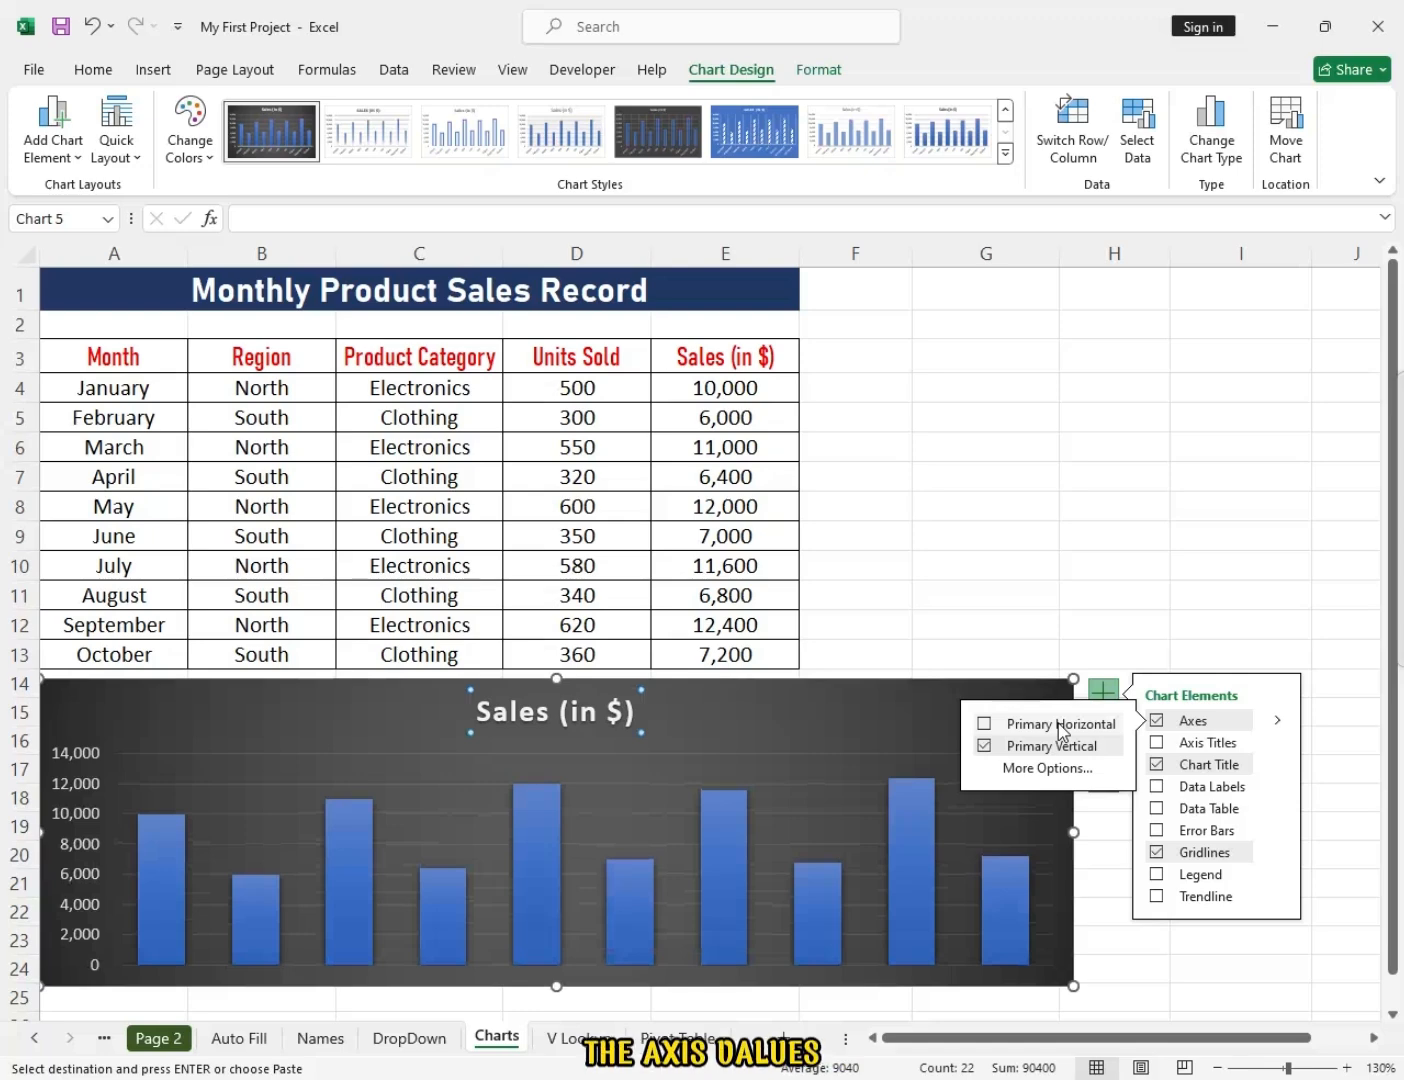
{"action": "left_click", "coordinate": [1062, 726]}
{"action": "left_click", "coordinate": [1056, 748]}
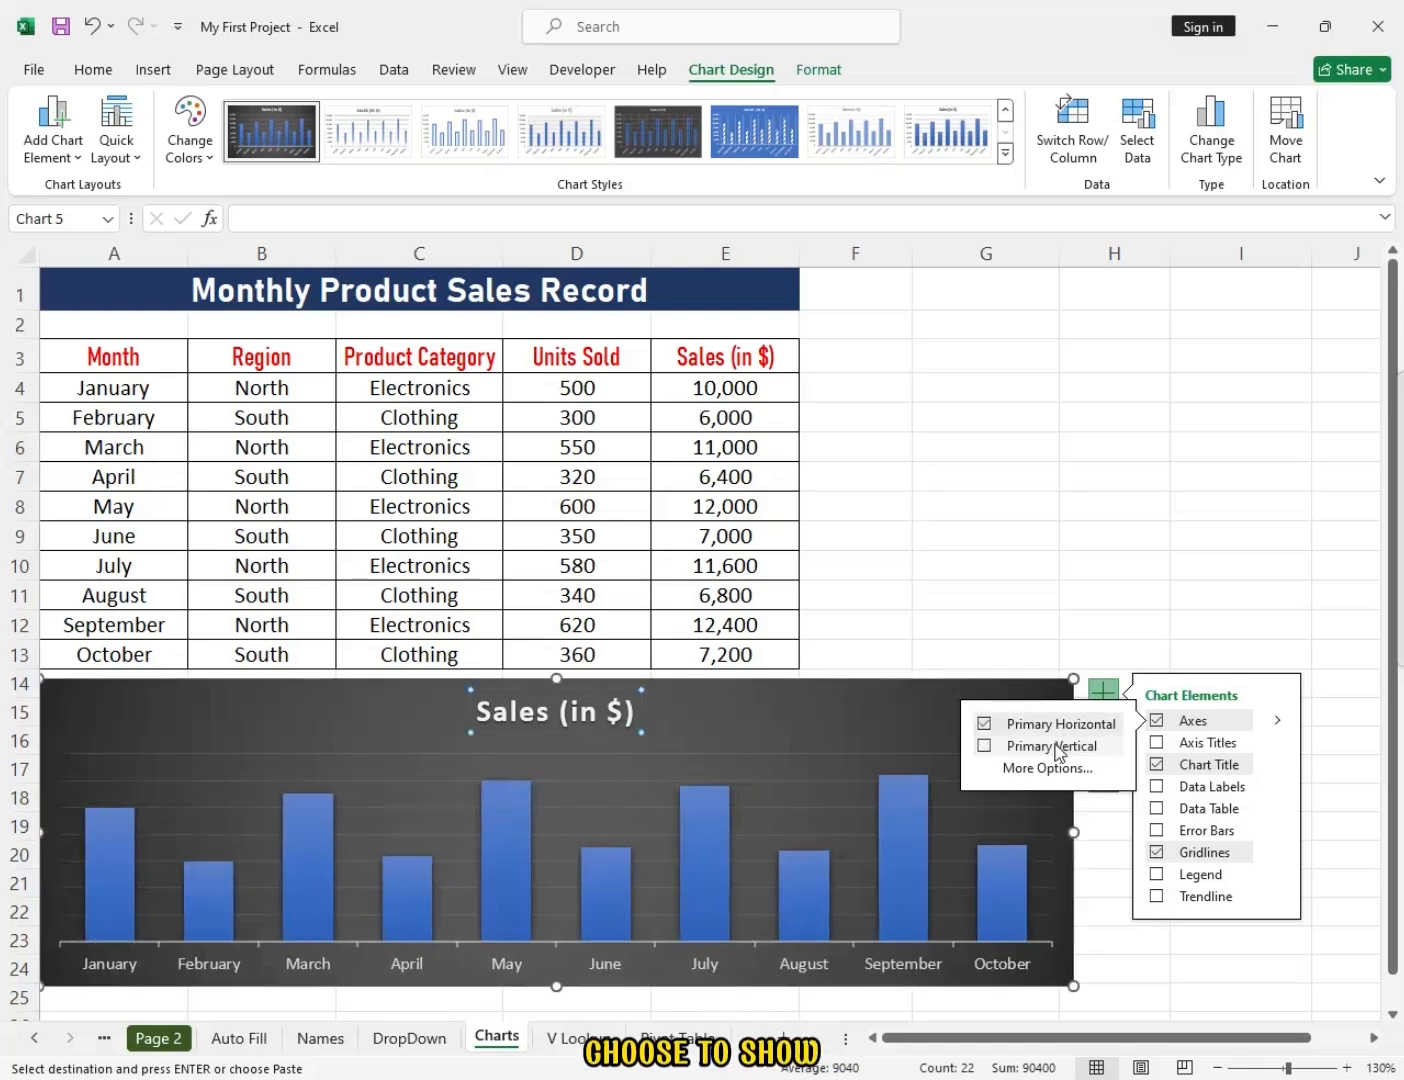
{"action": "left_click", "coordinate": [1056, 748]}
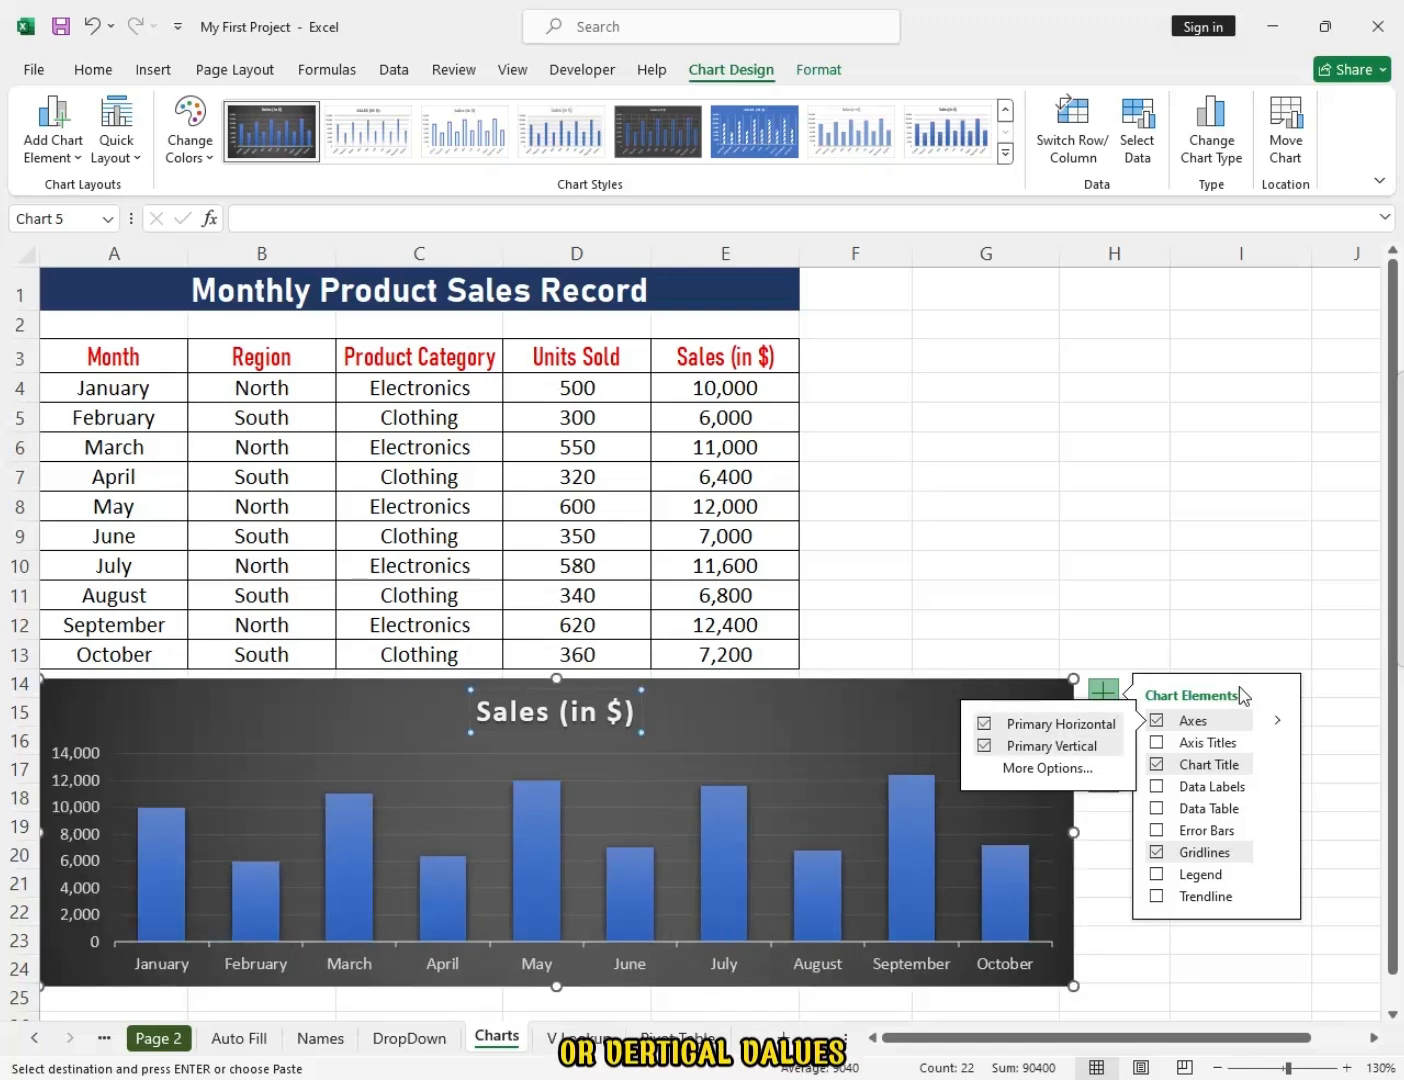
Remove the gridlines from the sales chart and add a trendline.
{"action": "left_click", "coordinate": [1183, 854]}
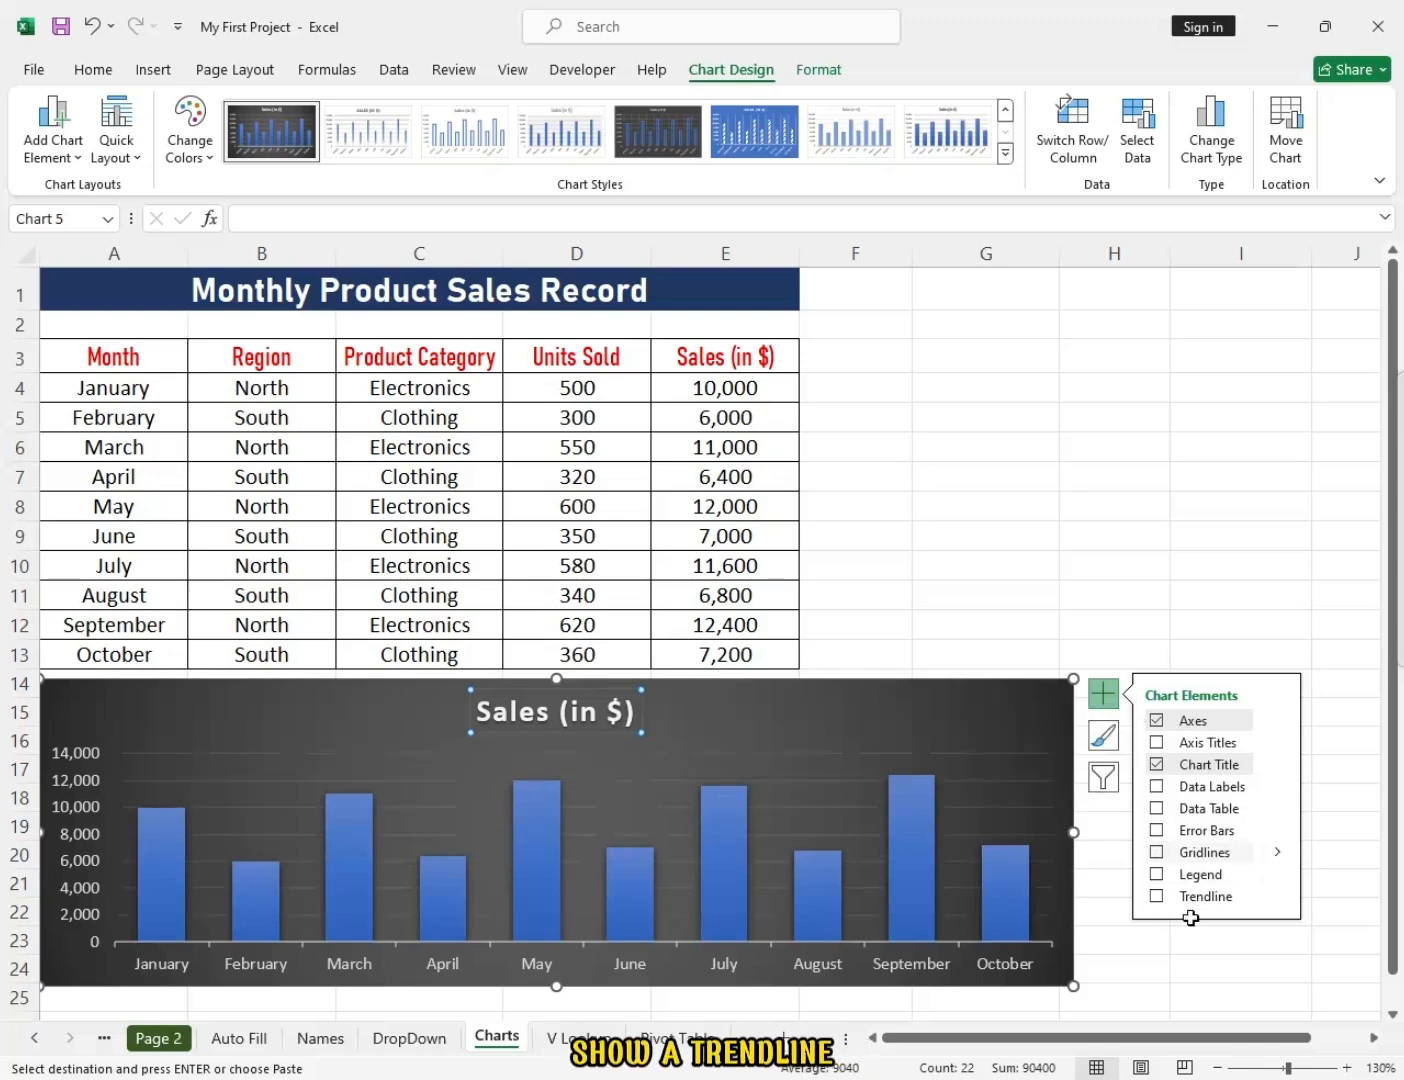
{"action": "left_click", "coordinate": [1184, 897]}
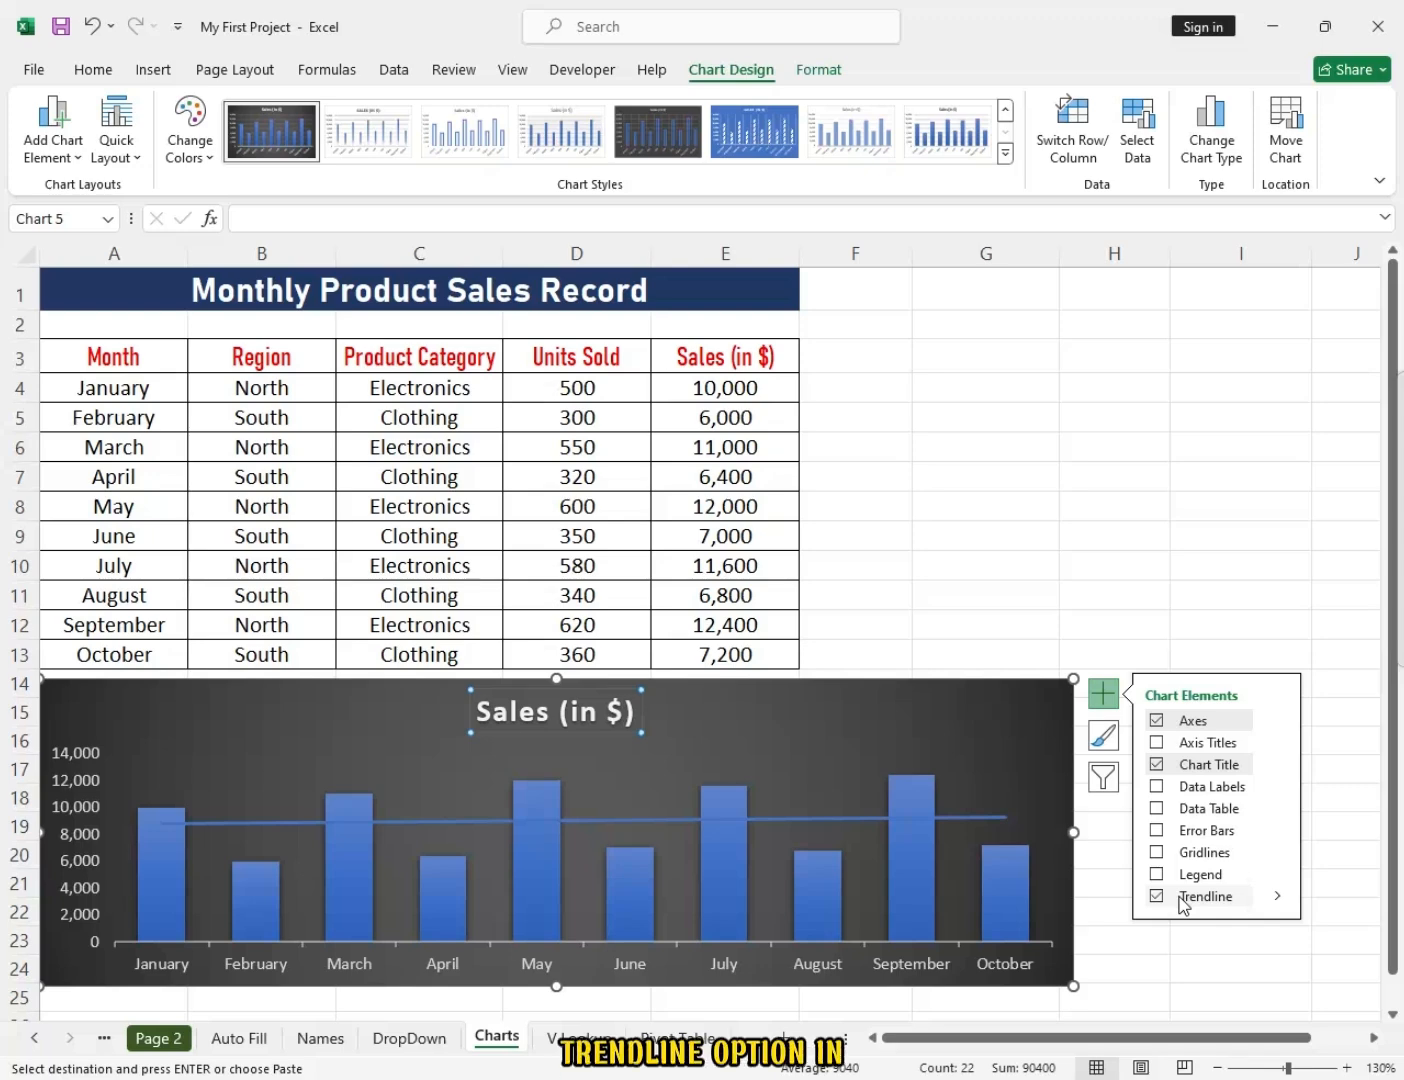
Review the chart filter's series and month categories, and close it without changing the plotted data.
{"action": "left_click", "coordinate": [1104, 776]}
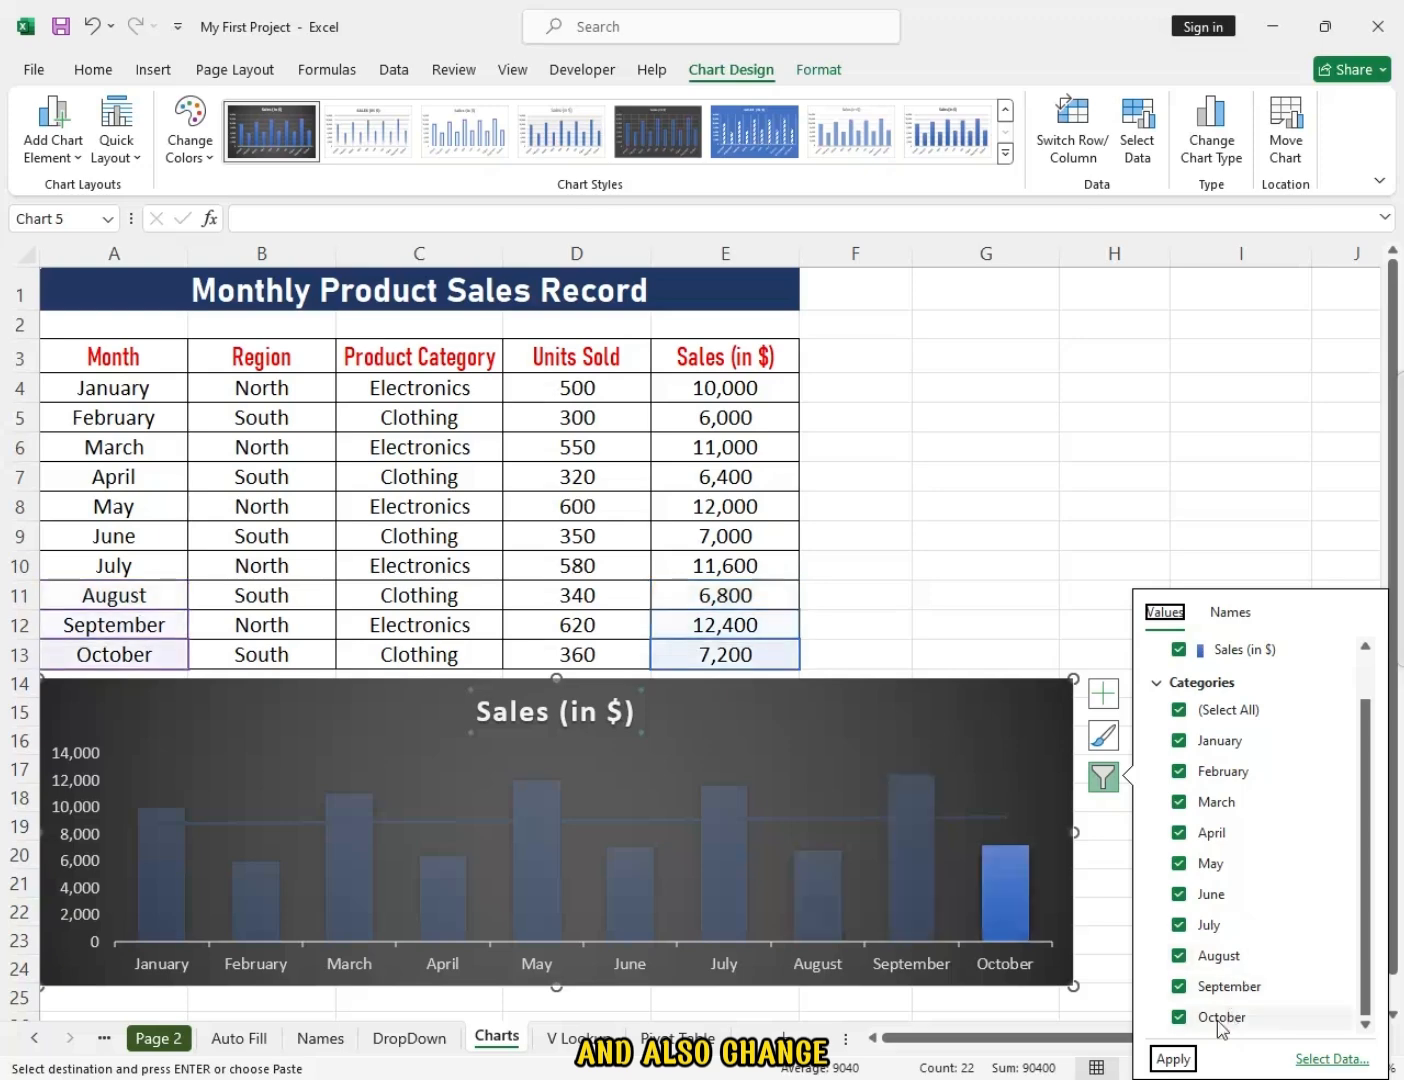
{"action": "scroll", "coordinate": [1221, 767], "scroll_direction": "up", "scroll_amount": 1}
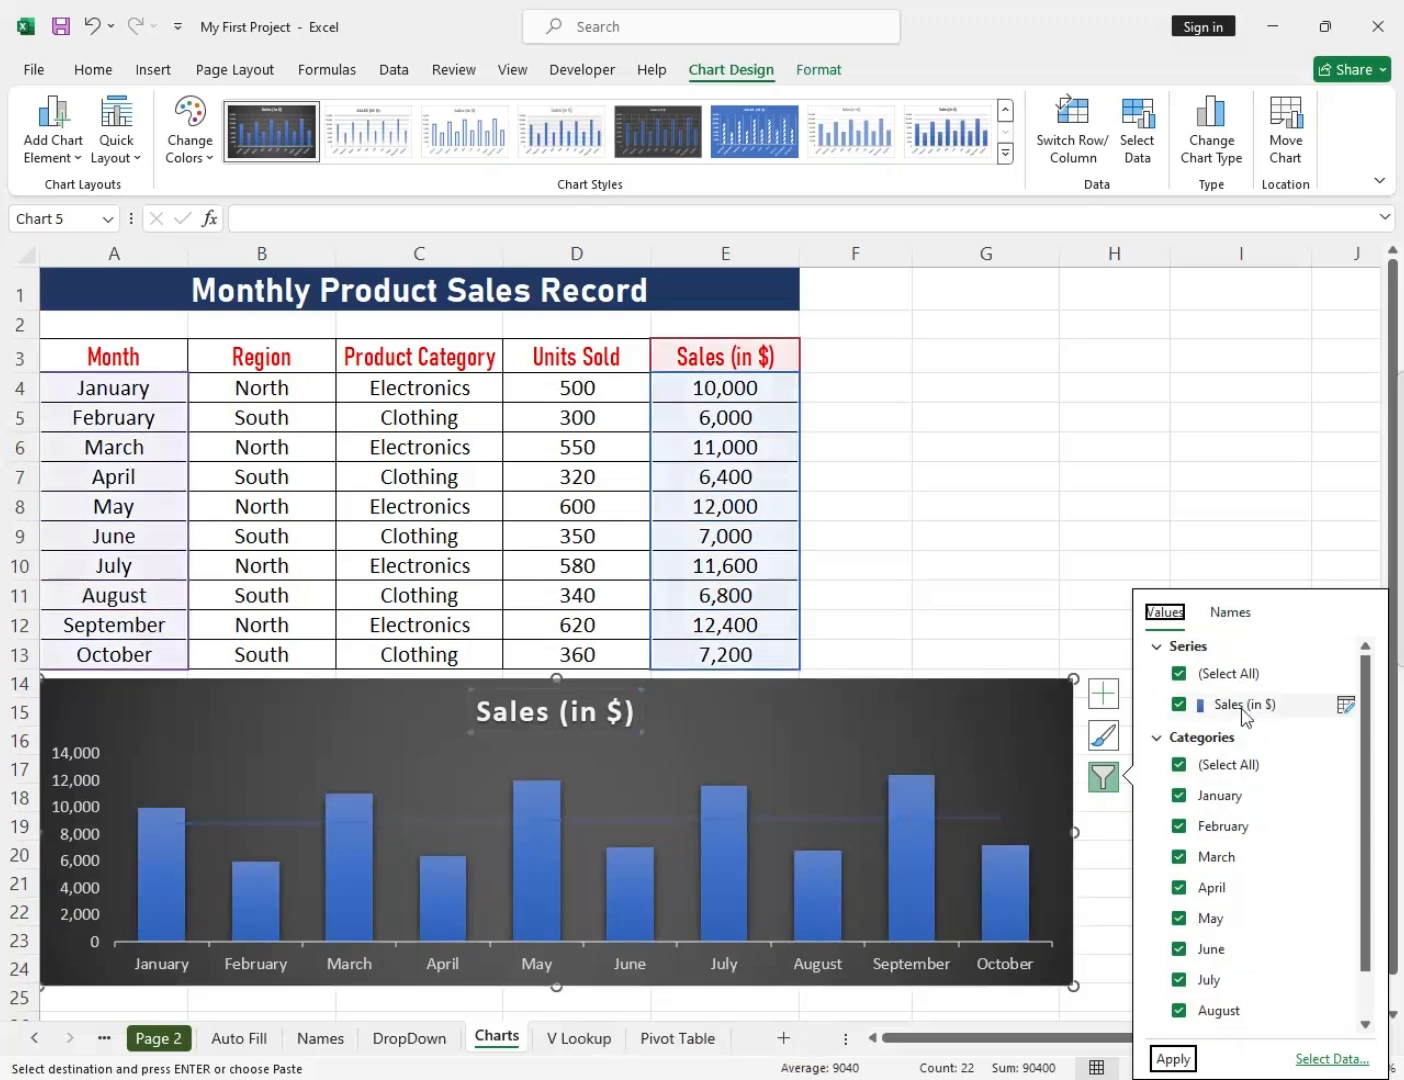
{"action": "left_click", "coordinate": [993, 565]}
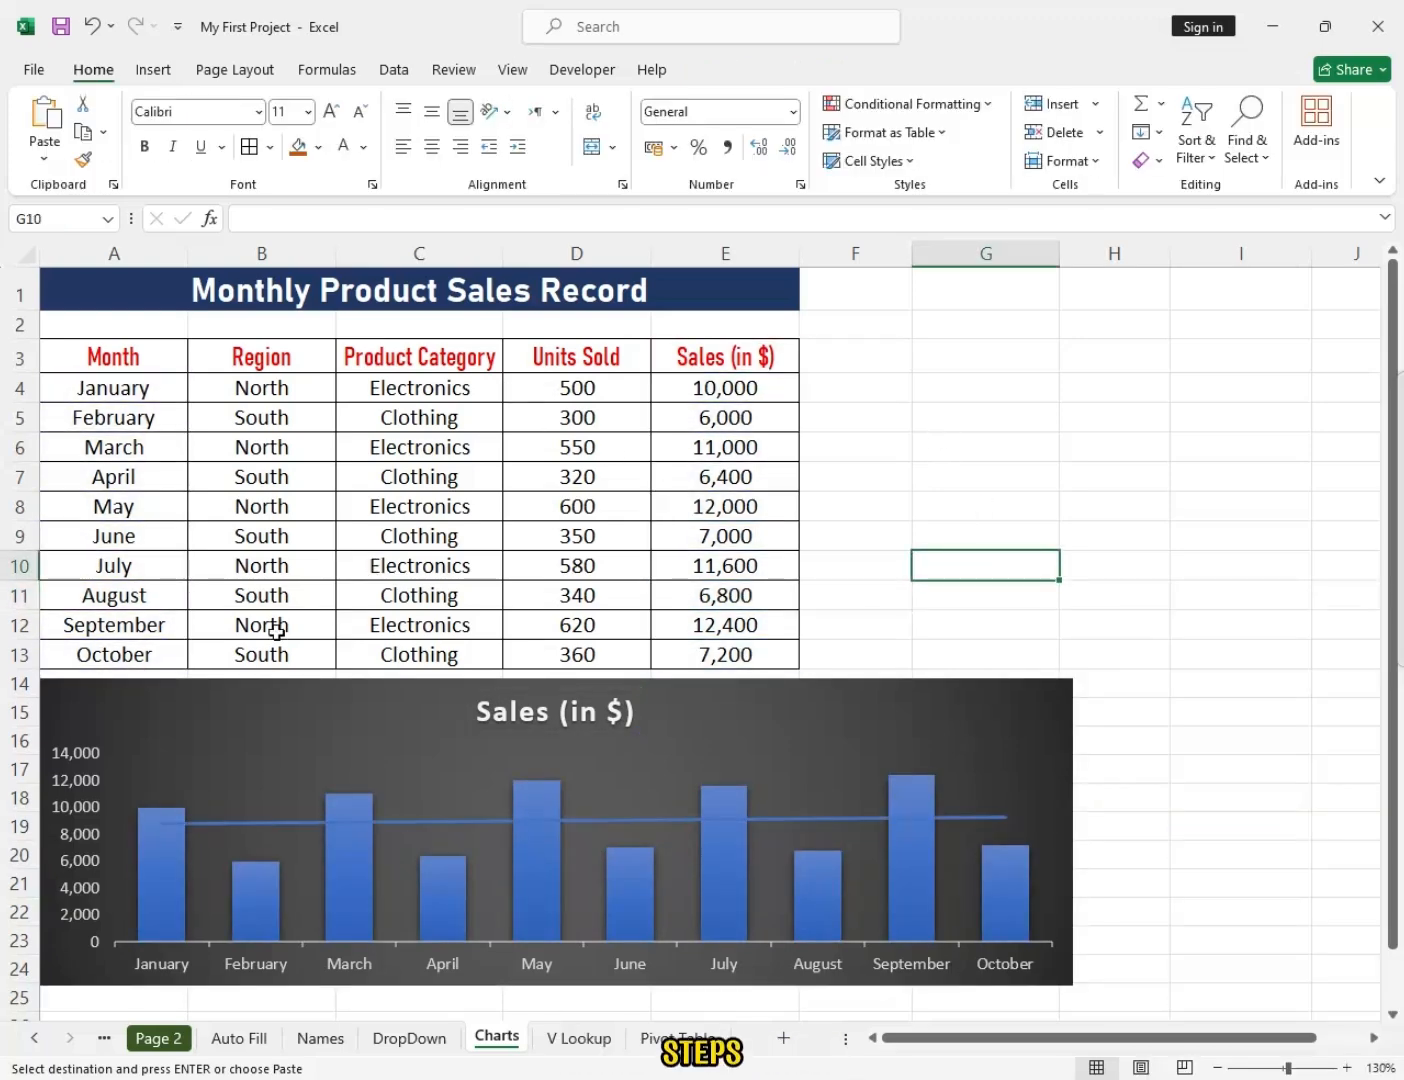
Select the Month range A3:A13 and the cells of the Units Sold column in the sales table.
{"action": "left_click_drag", "start_coordinate": [113, 357], "coordinate": [112, 655]}
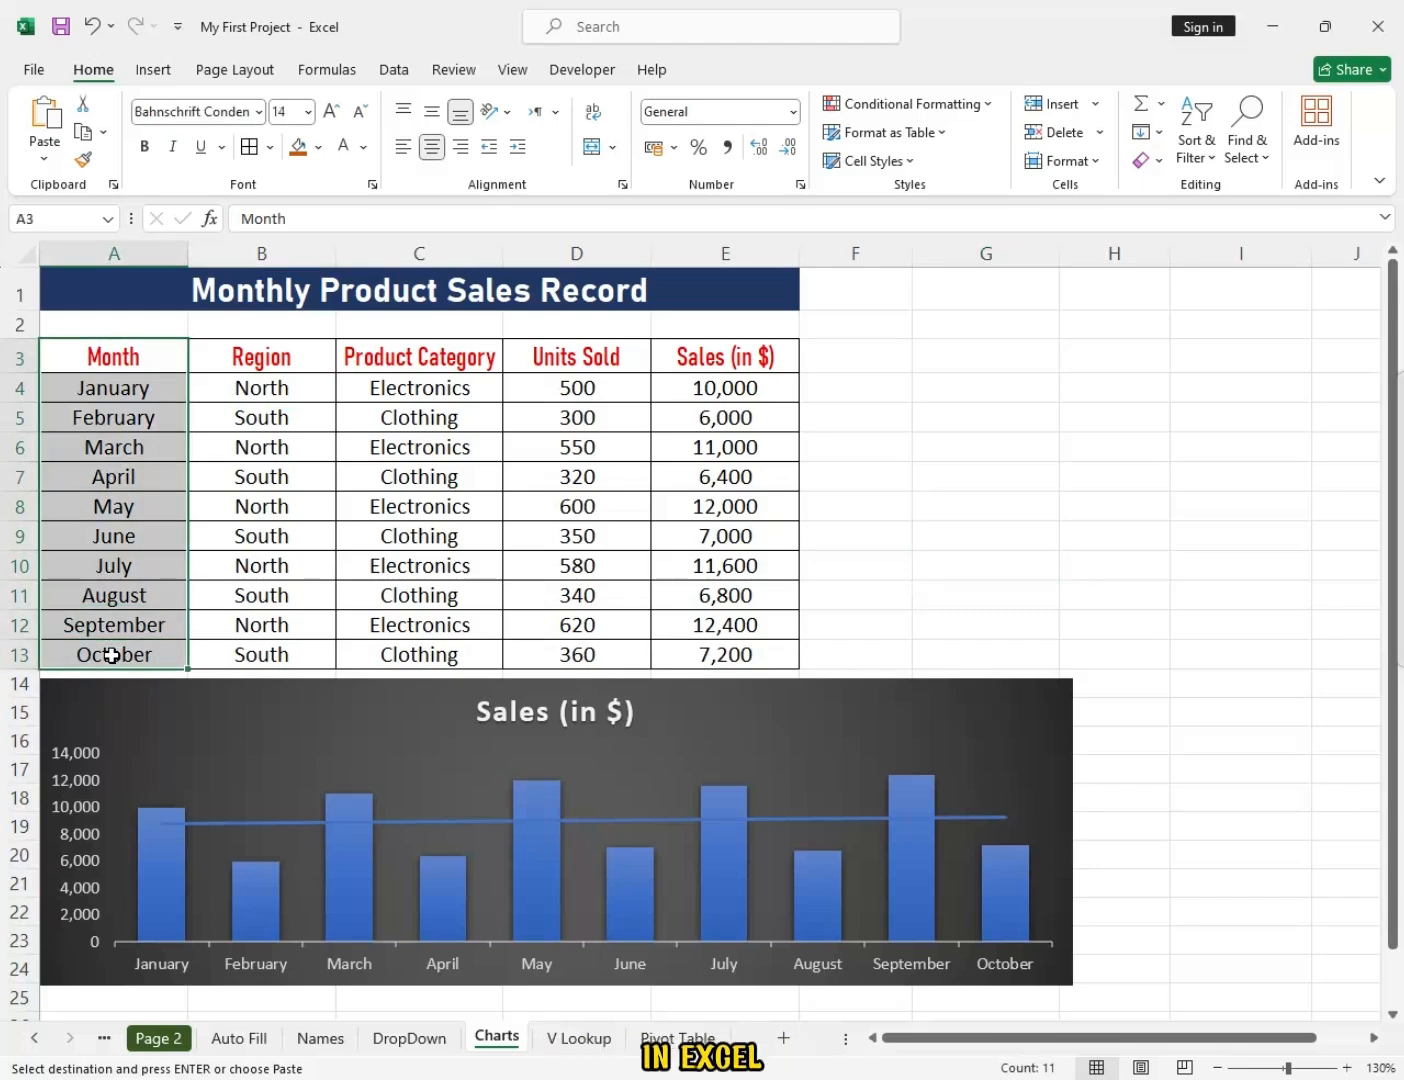
{"action": "left_click_drag", "start_coordinate": [561, 354], "coordinate": [554, 630]}
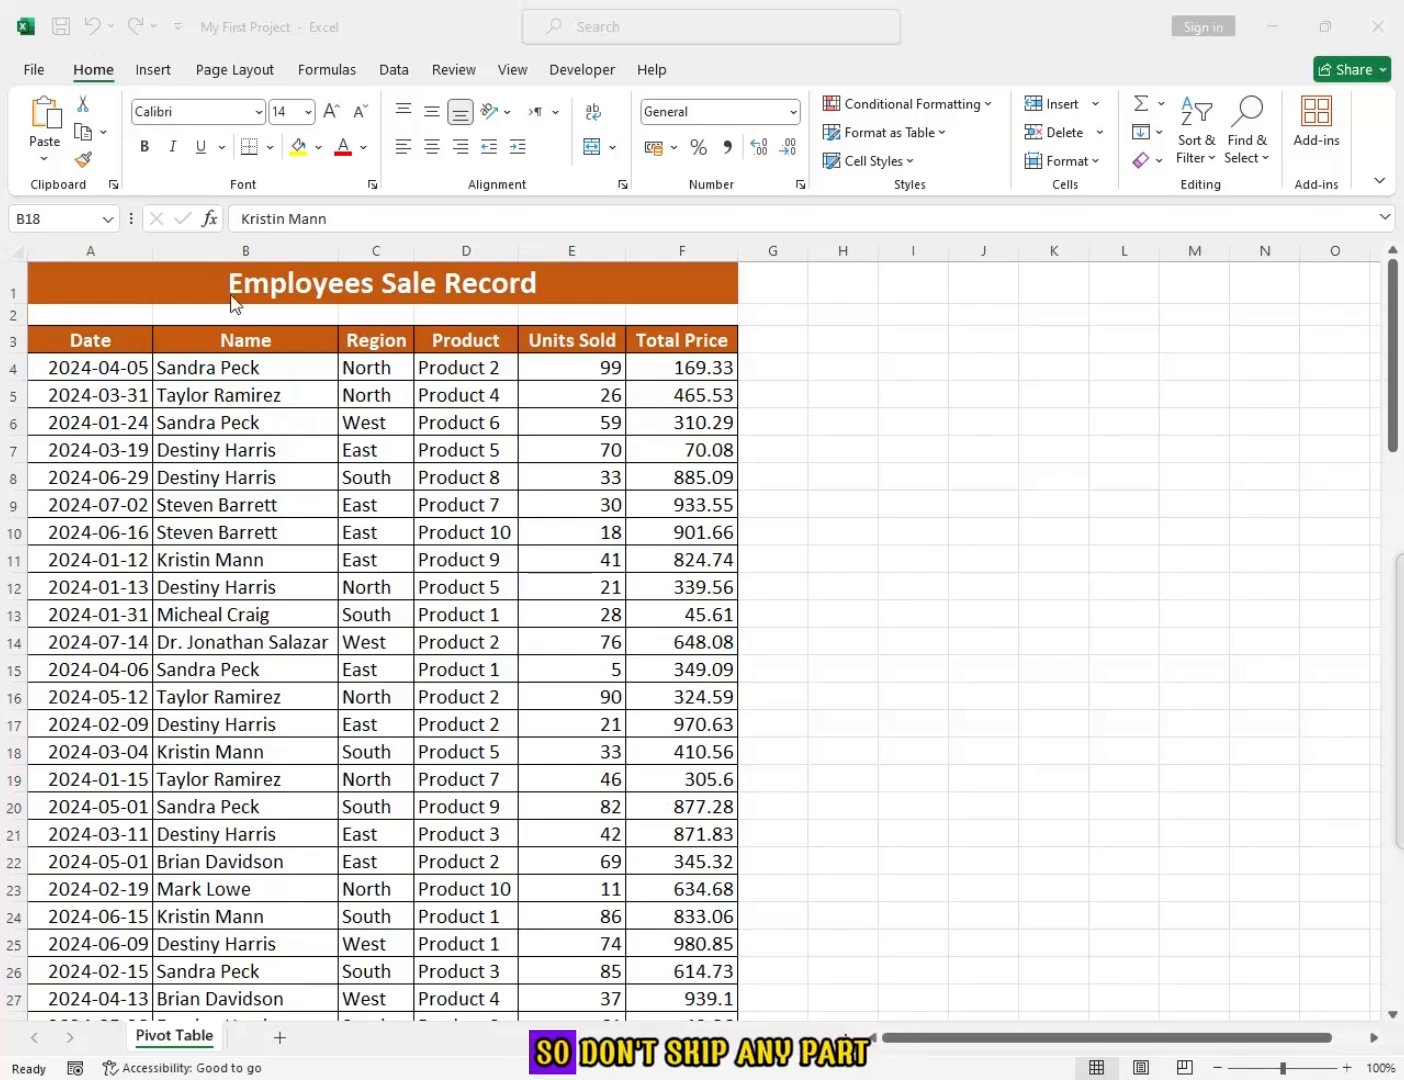
Examine the Employees Sale Record rows and the Date, Name, Region, Product, Units Sold and Total Price column headings.
{"action": "scroll", "coordinate": [355, 605], "scroll_direction": "down", "scroll_amount": 4}
{"action": "scroll", "coordinate": [311, 598], "scroll_direction": "down", "scroll_amount": 20}
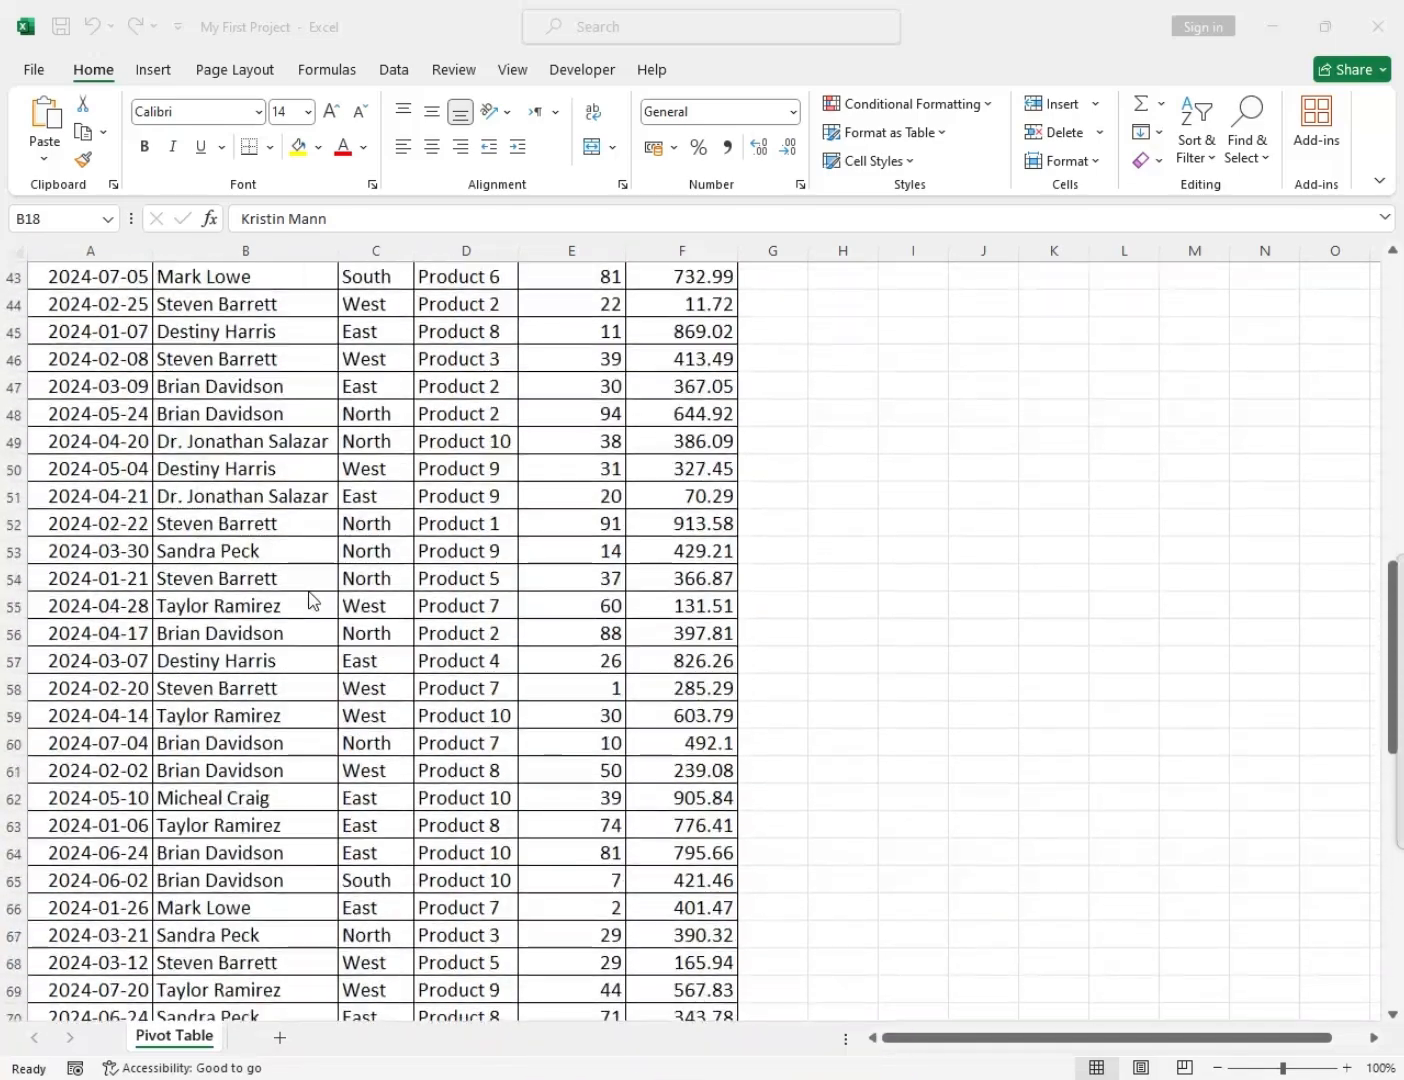
{"action": "scroll", "coordinate": [310, 598], "scroll_direction": "down", "scroll_amount": 2}
{"action": "scroll", "coordinate": [312, 598], "scroll_direction": "up", "scroll_amount": 20}
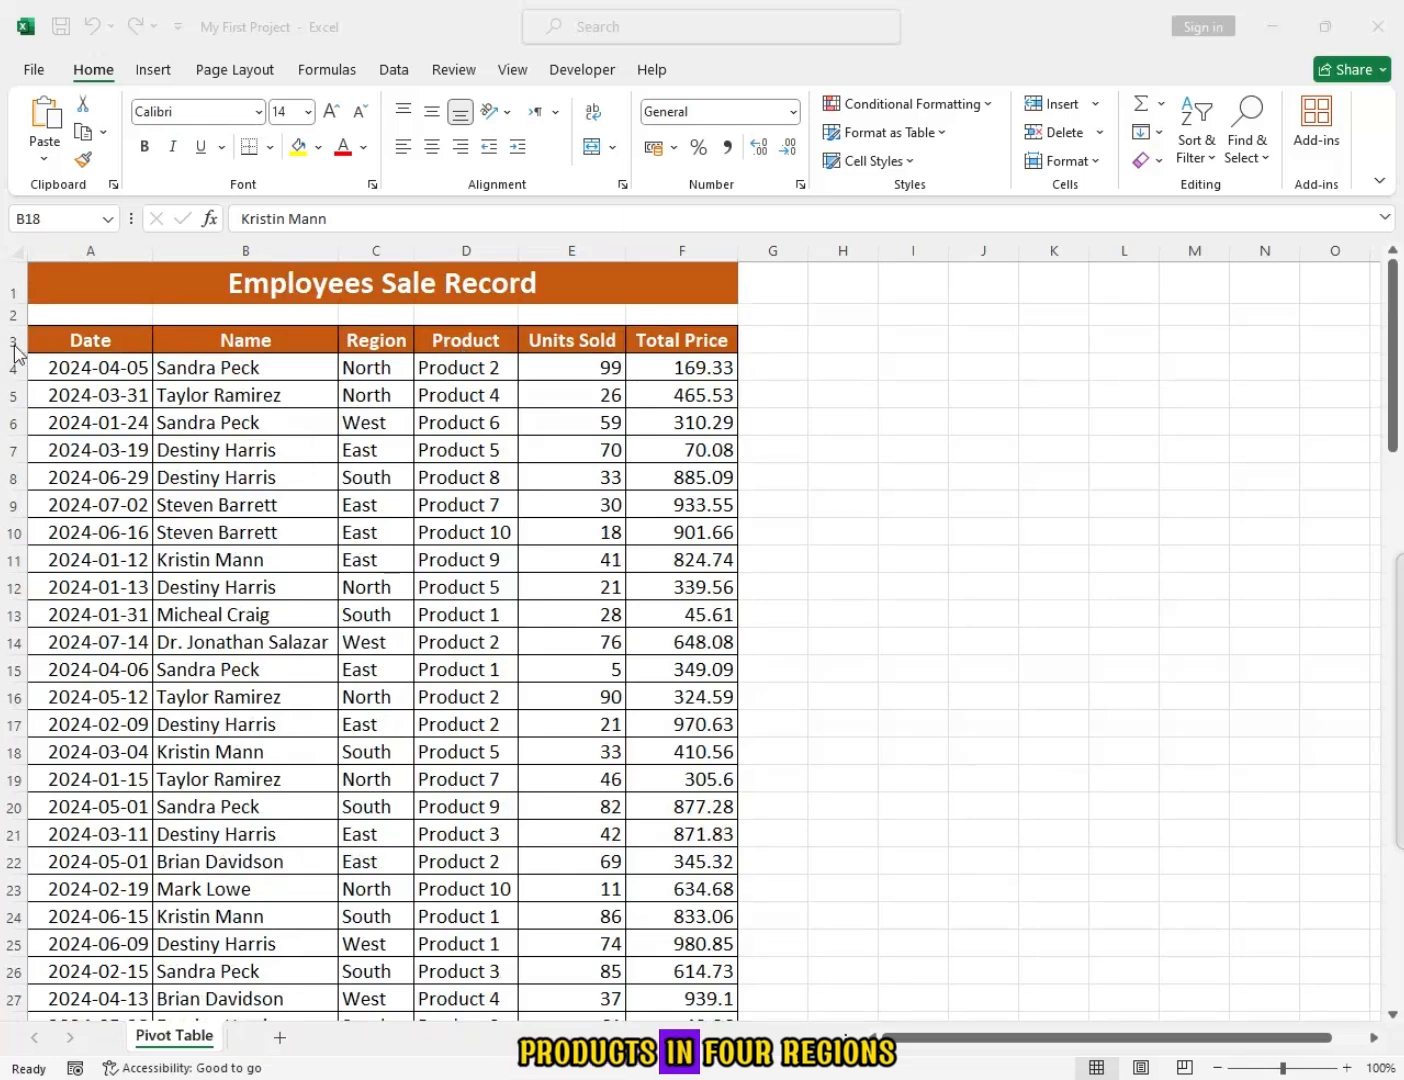
{"action": "left_click", "coordinate": [70, 341]}
{"action": "left_click", "coordinate": [206, 346]}
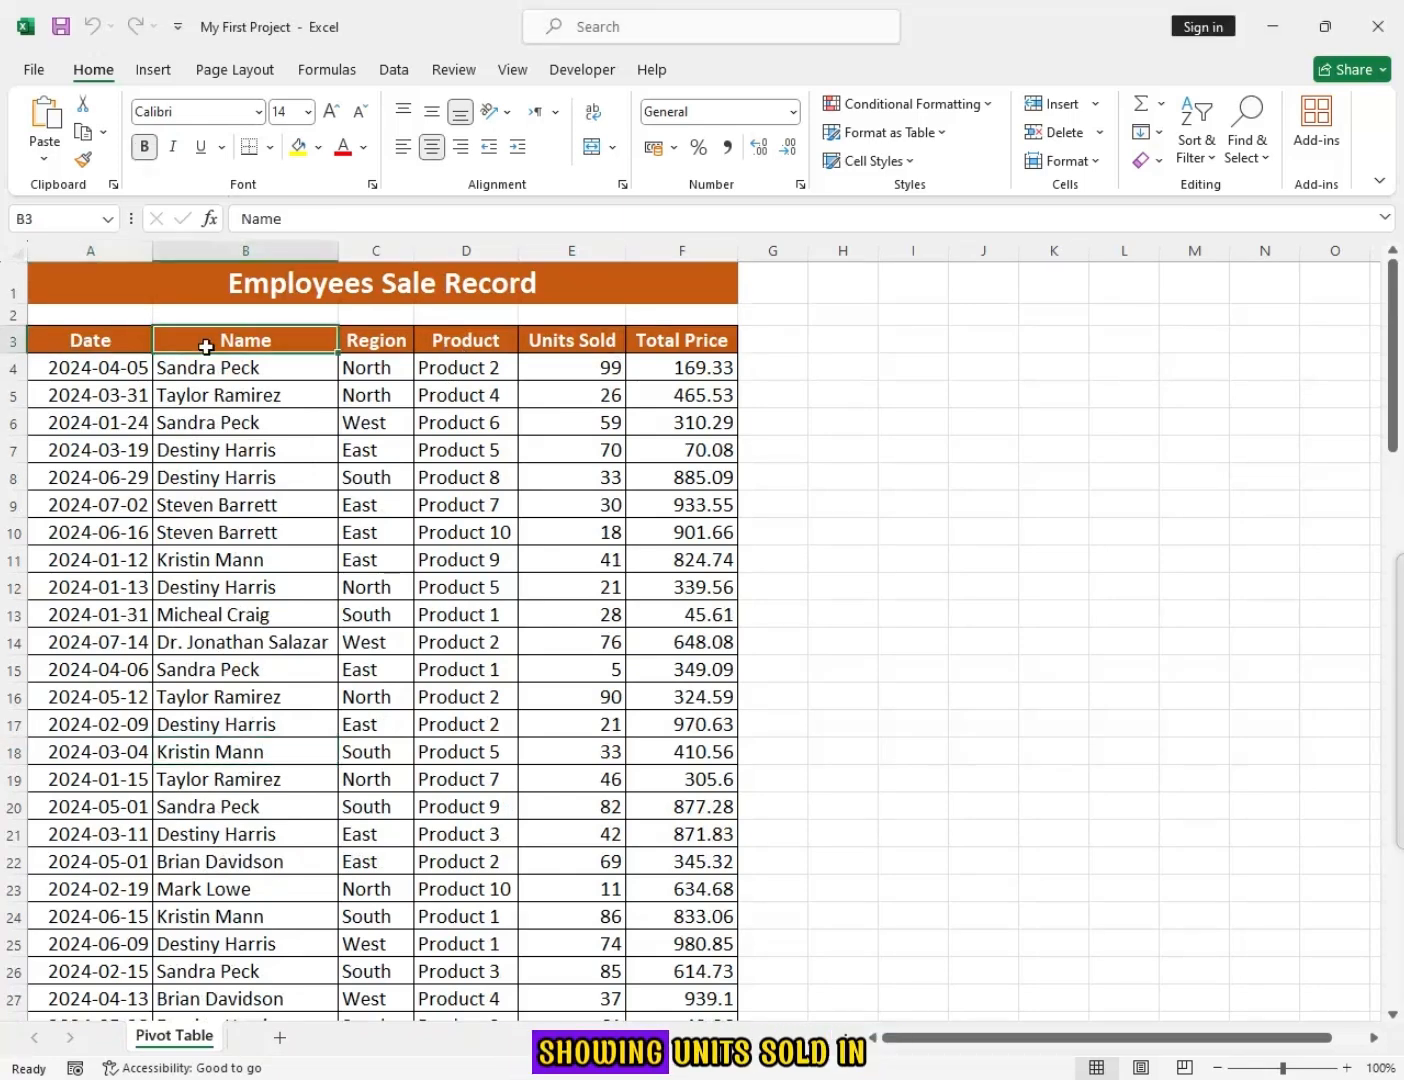
{"action": "left_click", "coordinate": [365, 344]}
{"action": "left_click", "coordinate": [467, 340]}
{"action": "left_click", "coordinate": [571, 340]}
{"action": "left_click", "coordinate": [645, 340]}
{"action": "left_click", "coordinate": [73, 458]}
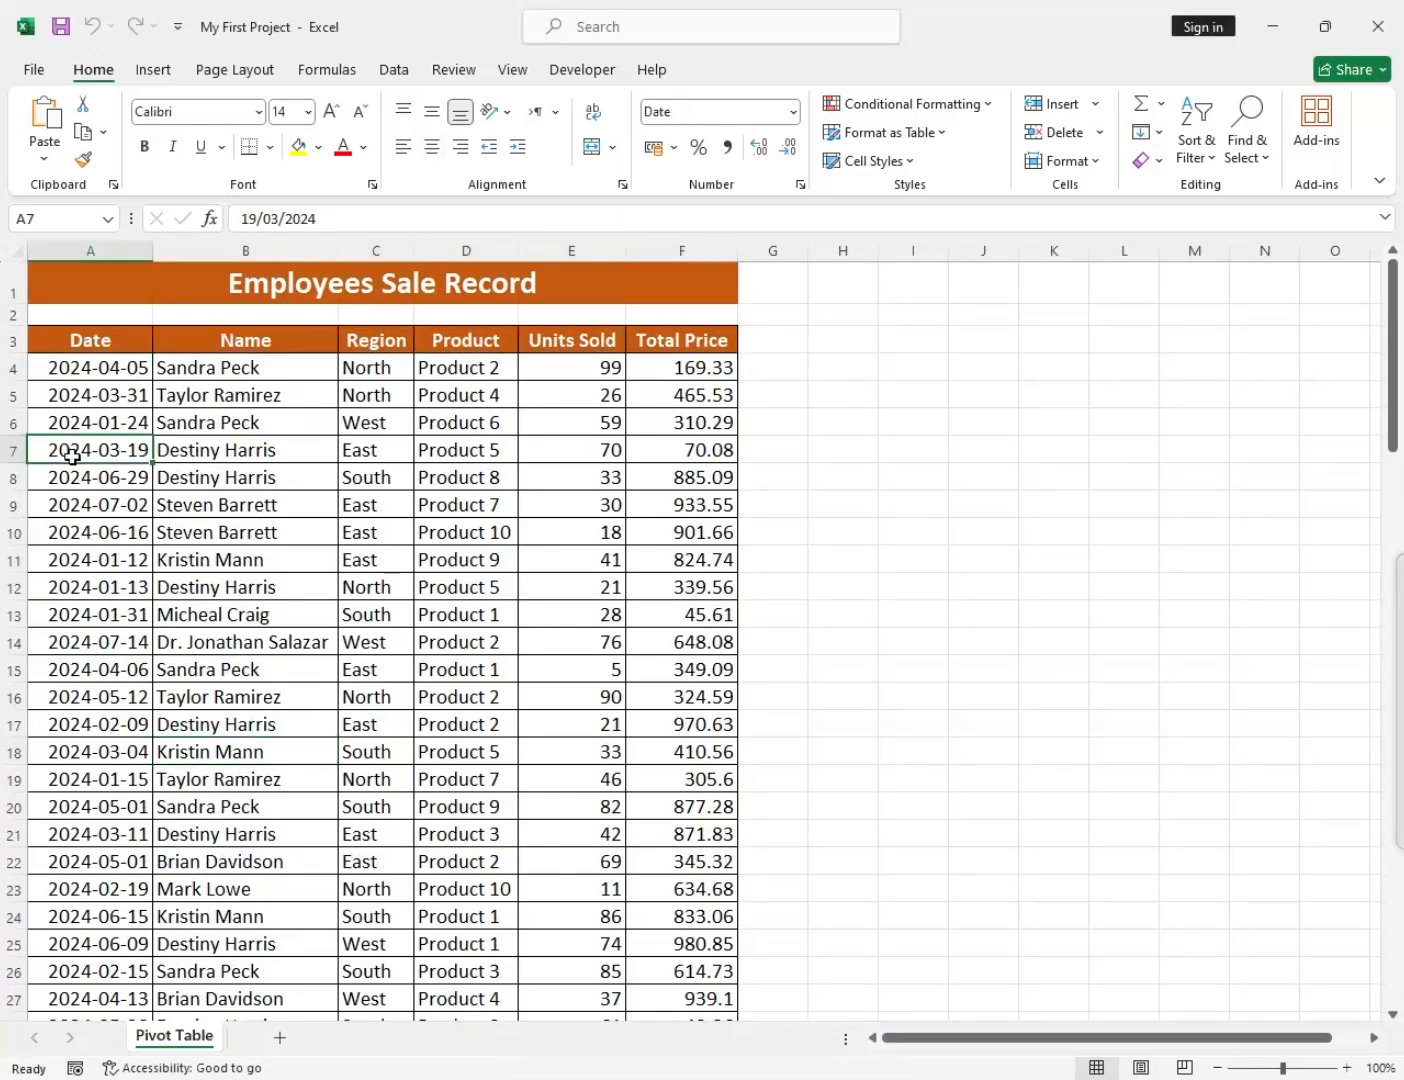
Select the entire Employees Sale Record data set in columns A to F, from the row 3 headers to the last record.
{"action": "left_click", "coordinate": [90, 346]}
{"action": "key", "text": "ctrl+shift+Down"}
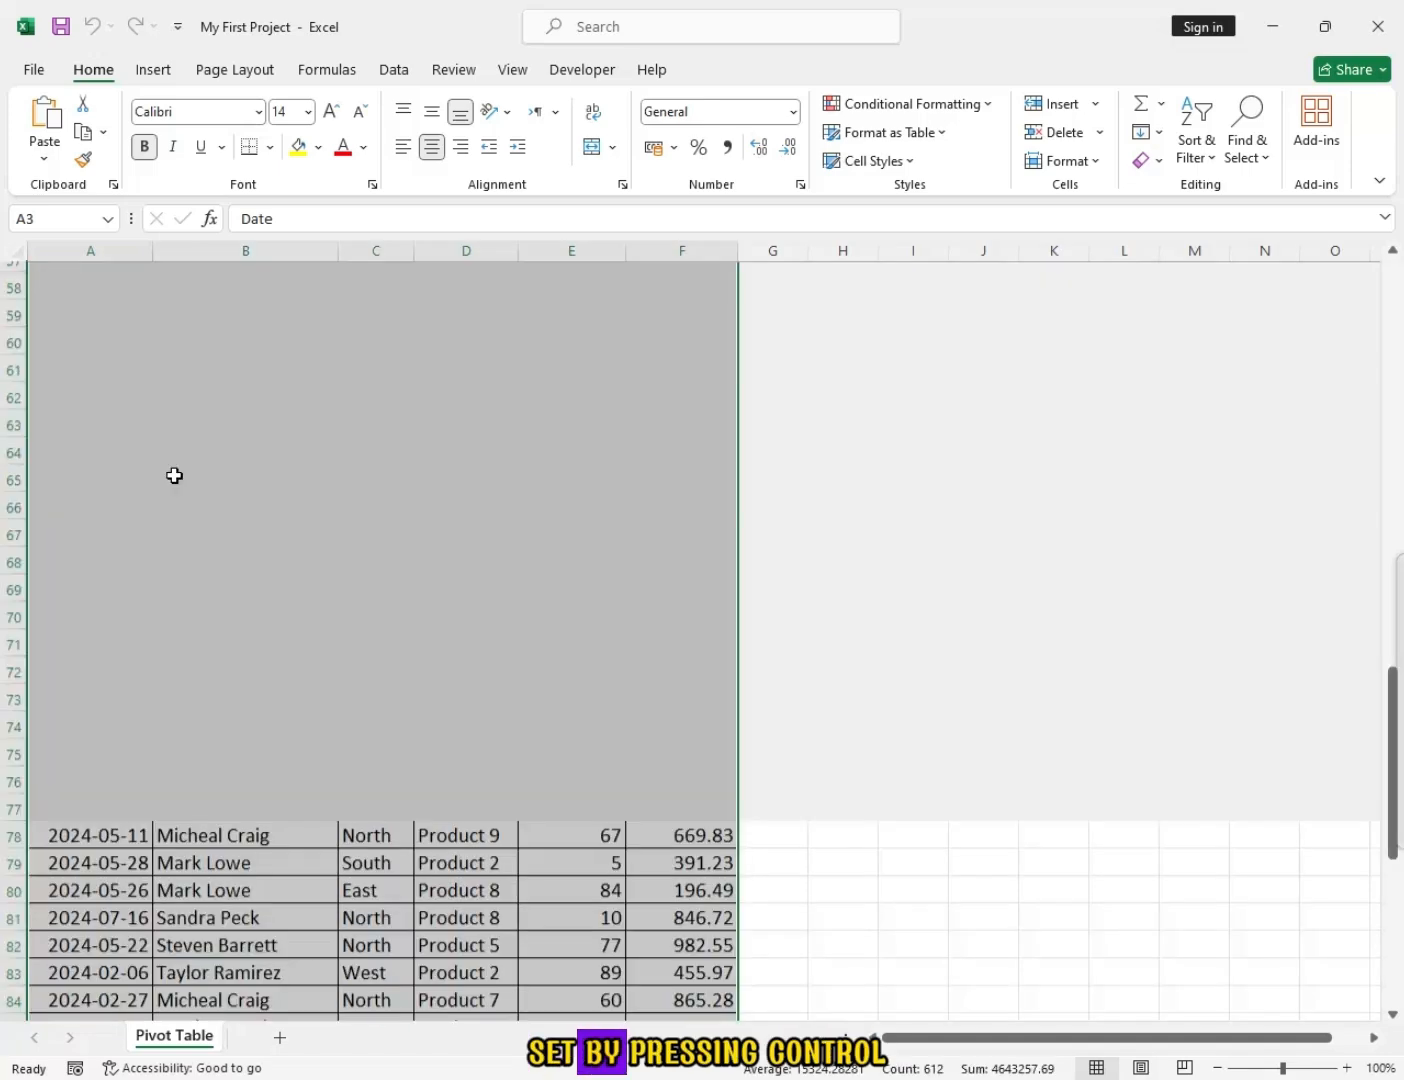
{"action": "scroll", "coordinate": [156, 484], "scroll_direction": "up", "scroll_amount": 15}
{"action": "scroll", "coordinate": [156, 484], "scroll_direction": "up", "scroll_amount": 7}
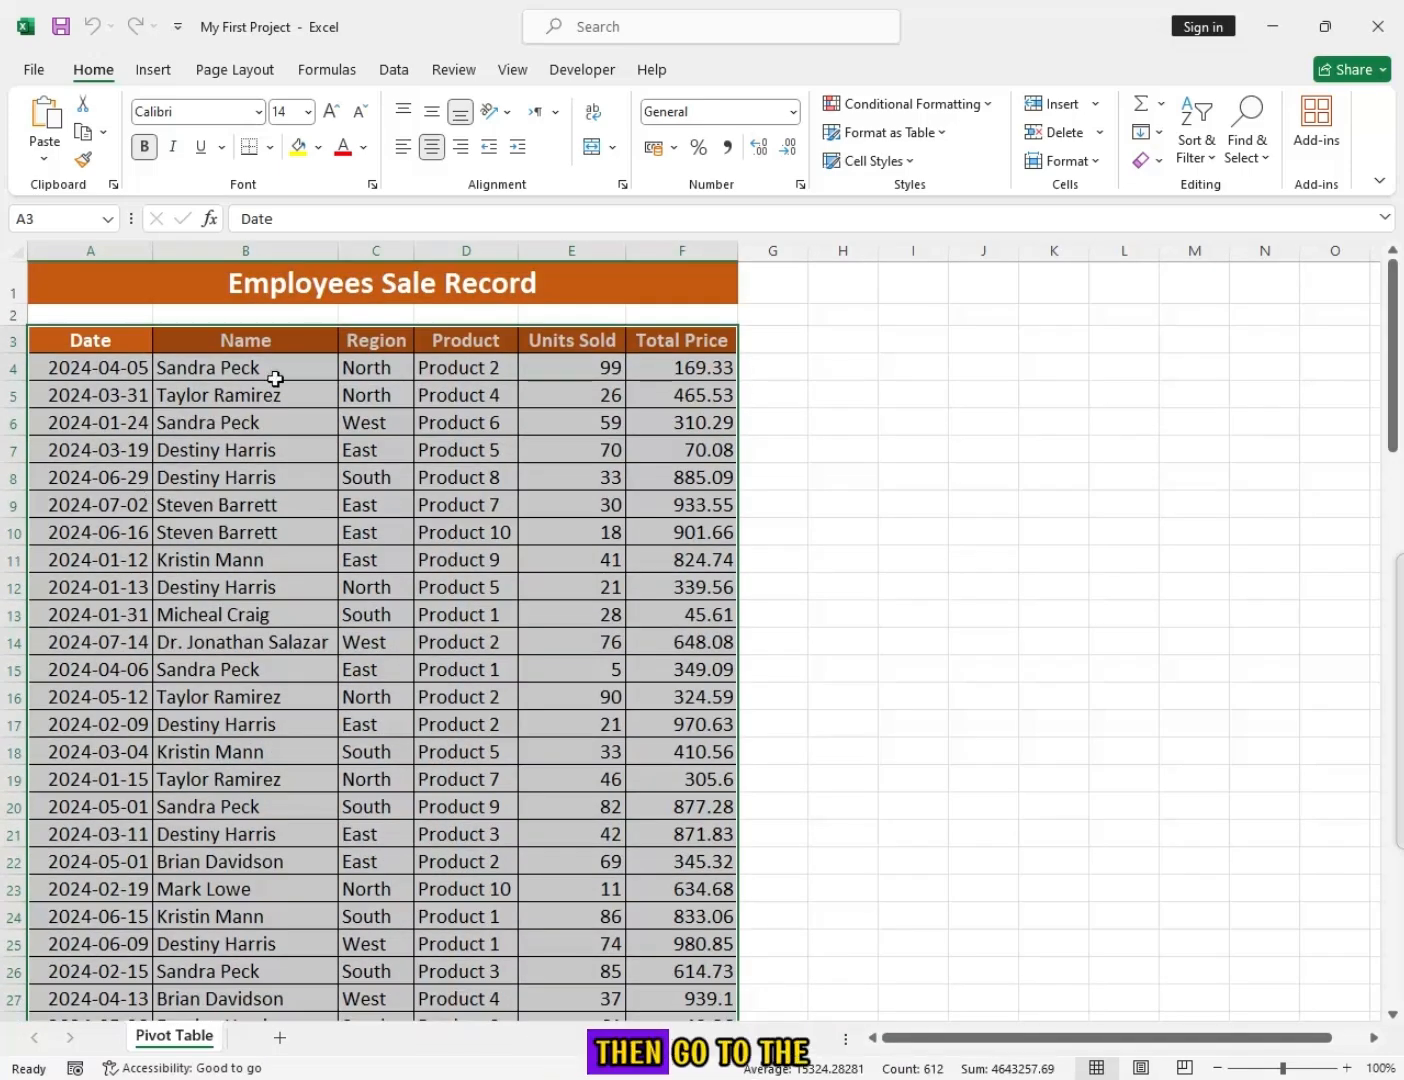
Insert a pivot table from range A3:F104, try location H5 on the existing sheet, and place it on a new worksheet instead.
{"action": "left_click", "coordinate": [154, 70]}
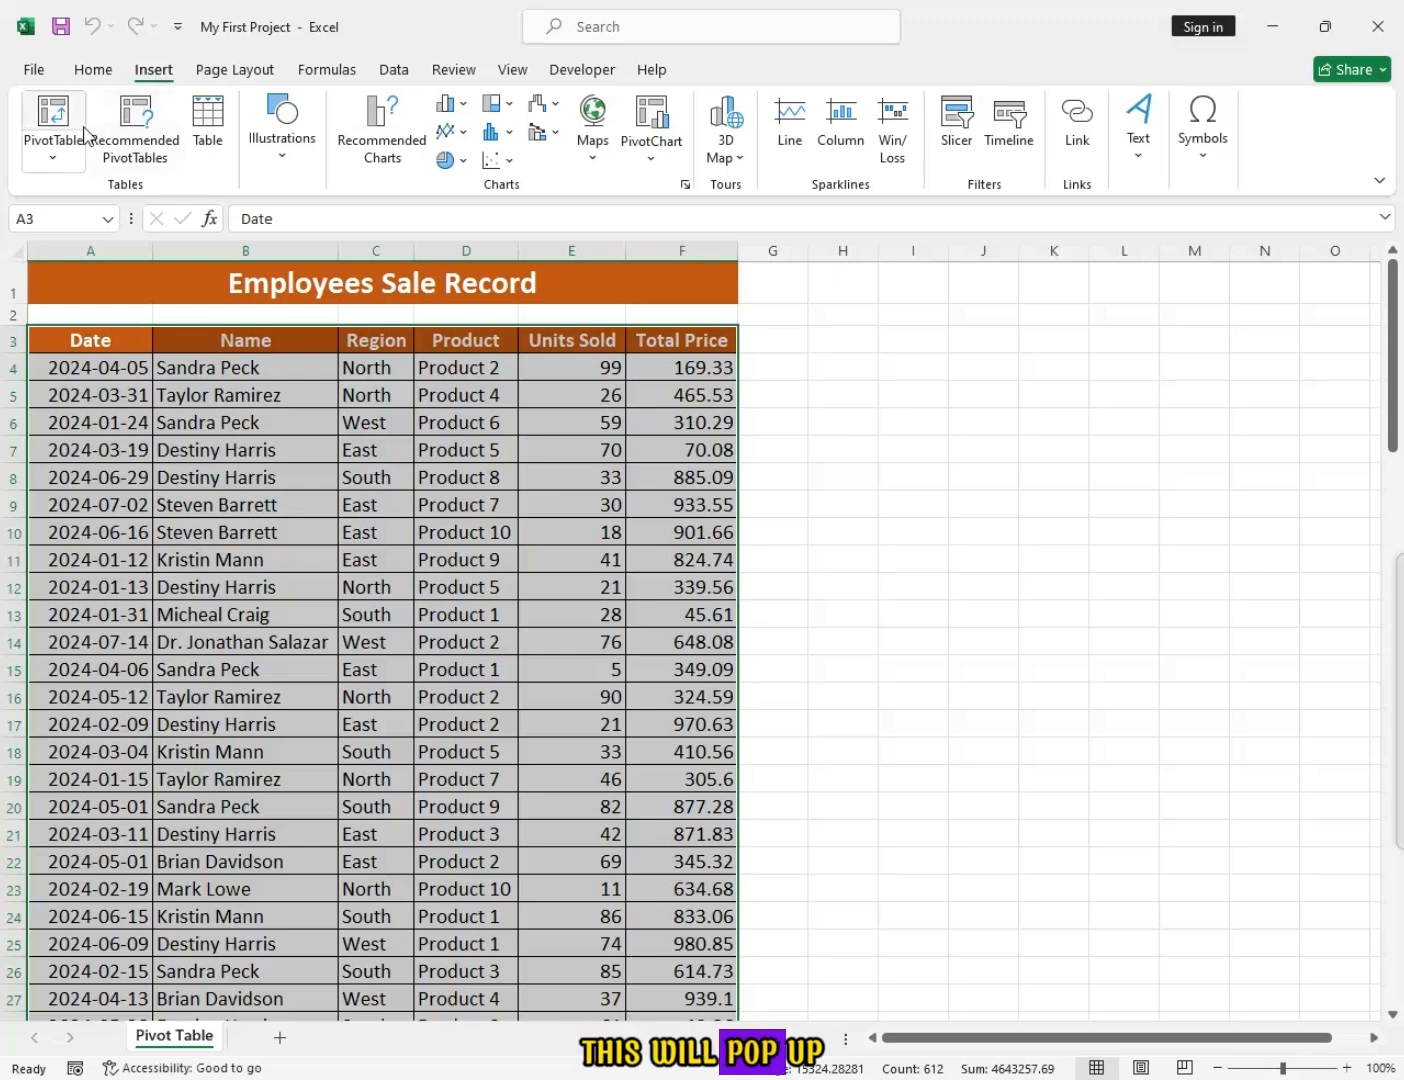
{"action": "left_click", "coordinate": [52, 126]}
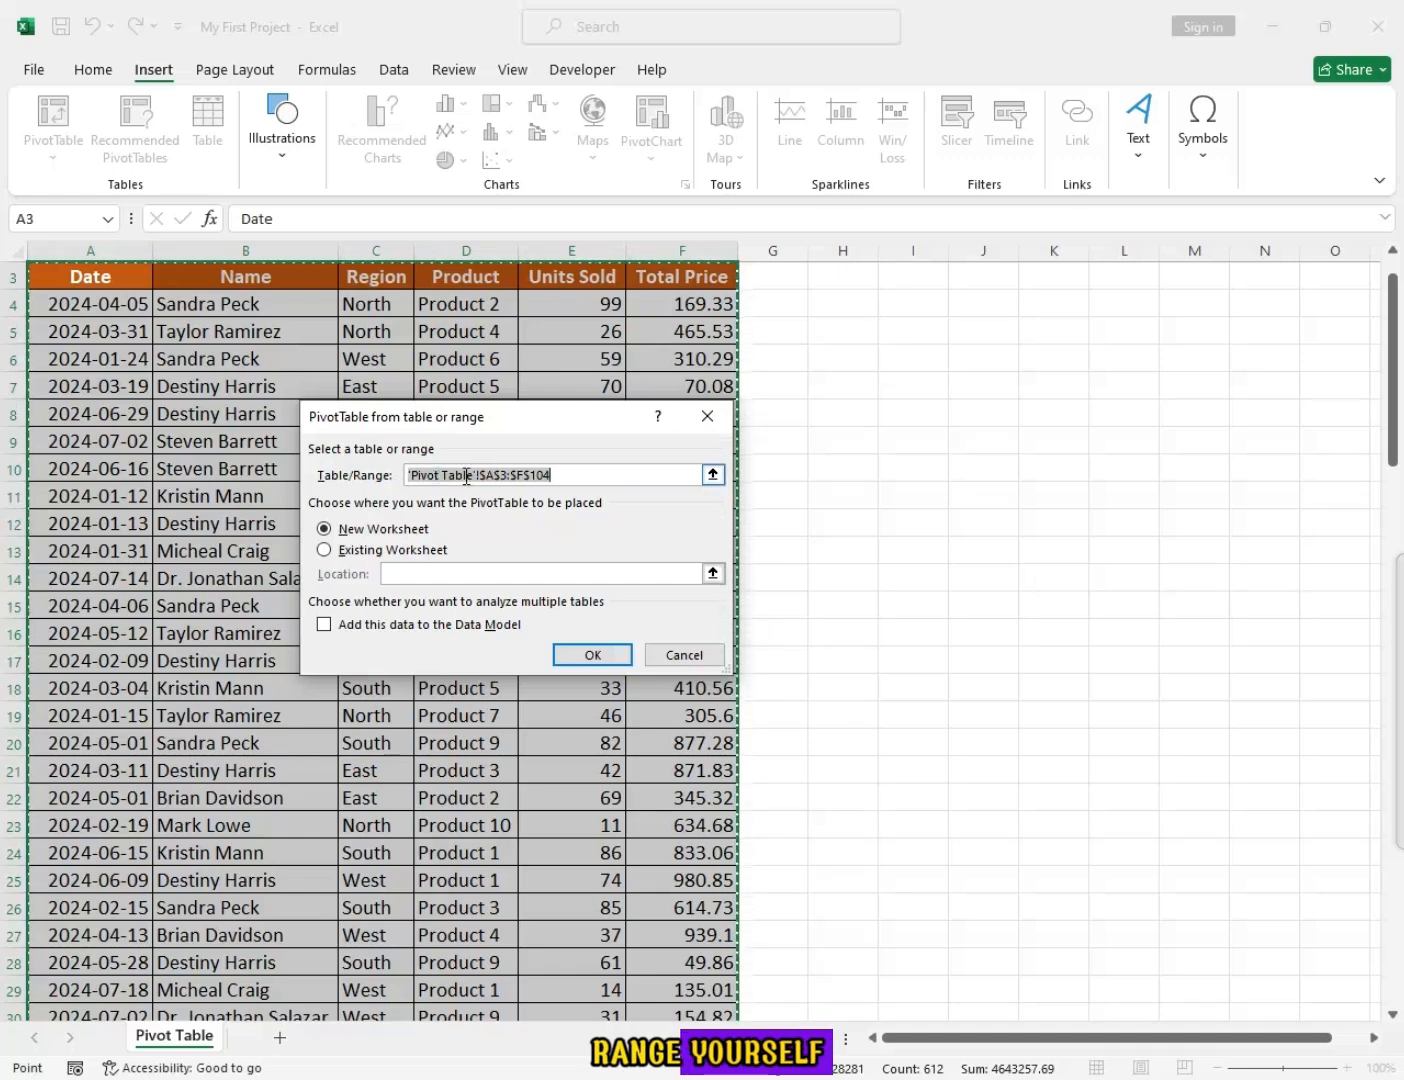
{"action": "left_click", "coordinate": [348, 552]}
{"action": "left_click", "coordinate": [712, 573]}
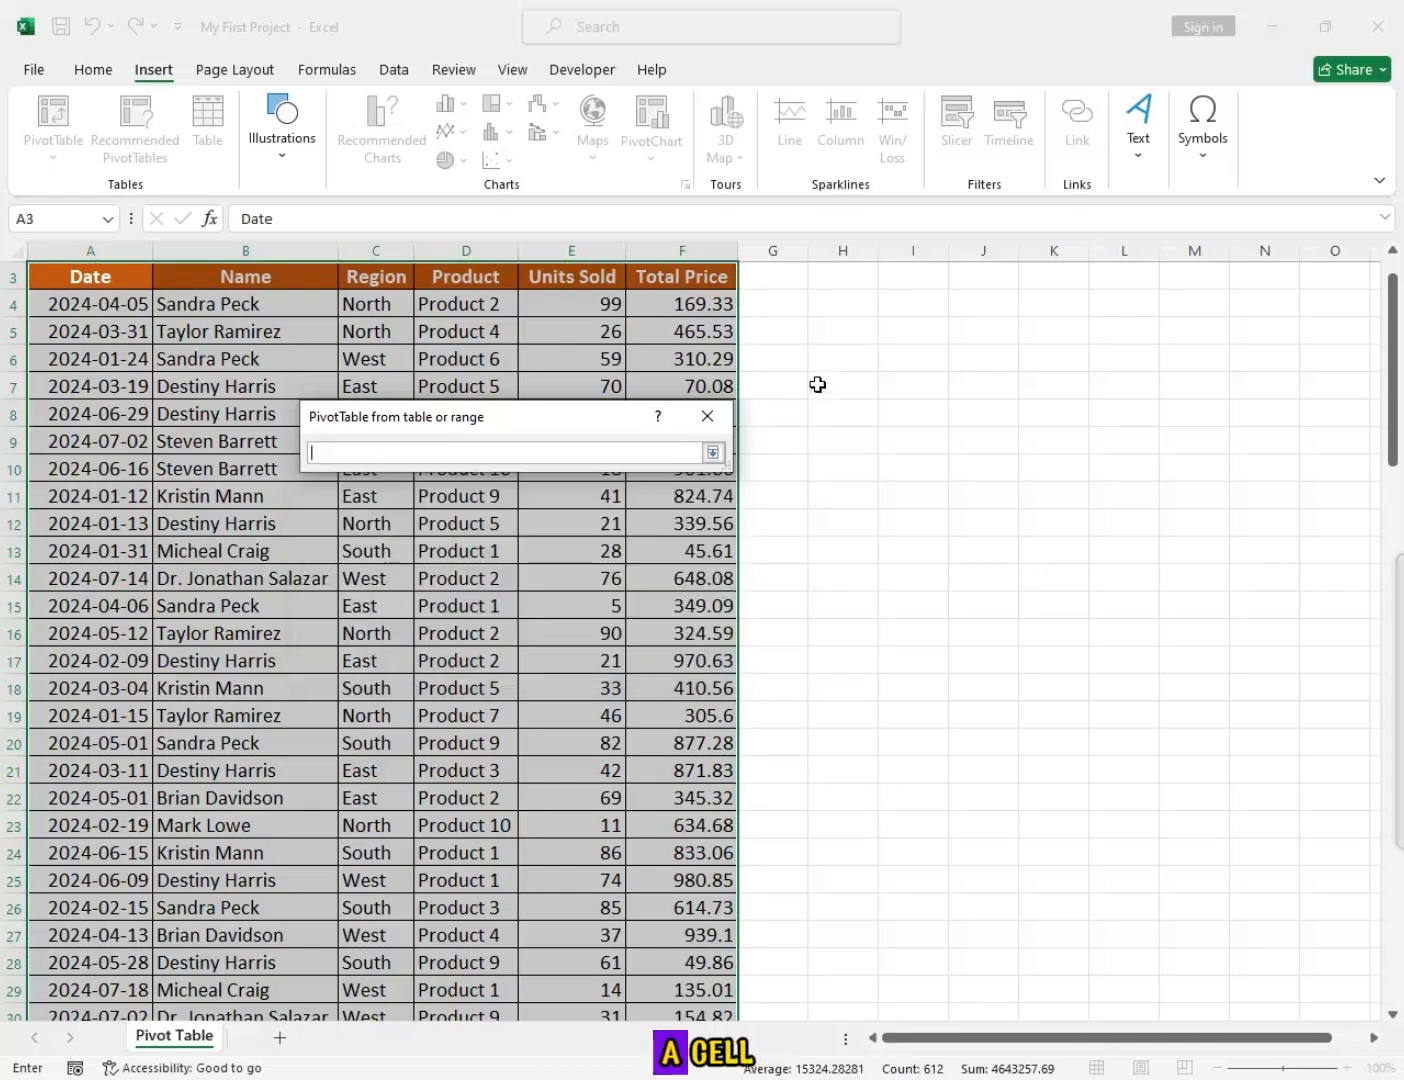
{"action": "left_click", "coordinate": [712, 453]}
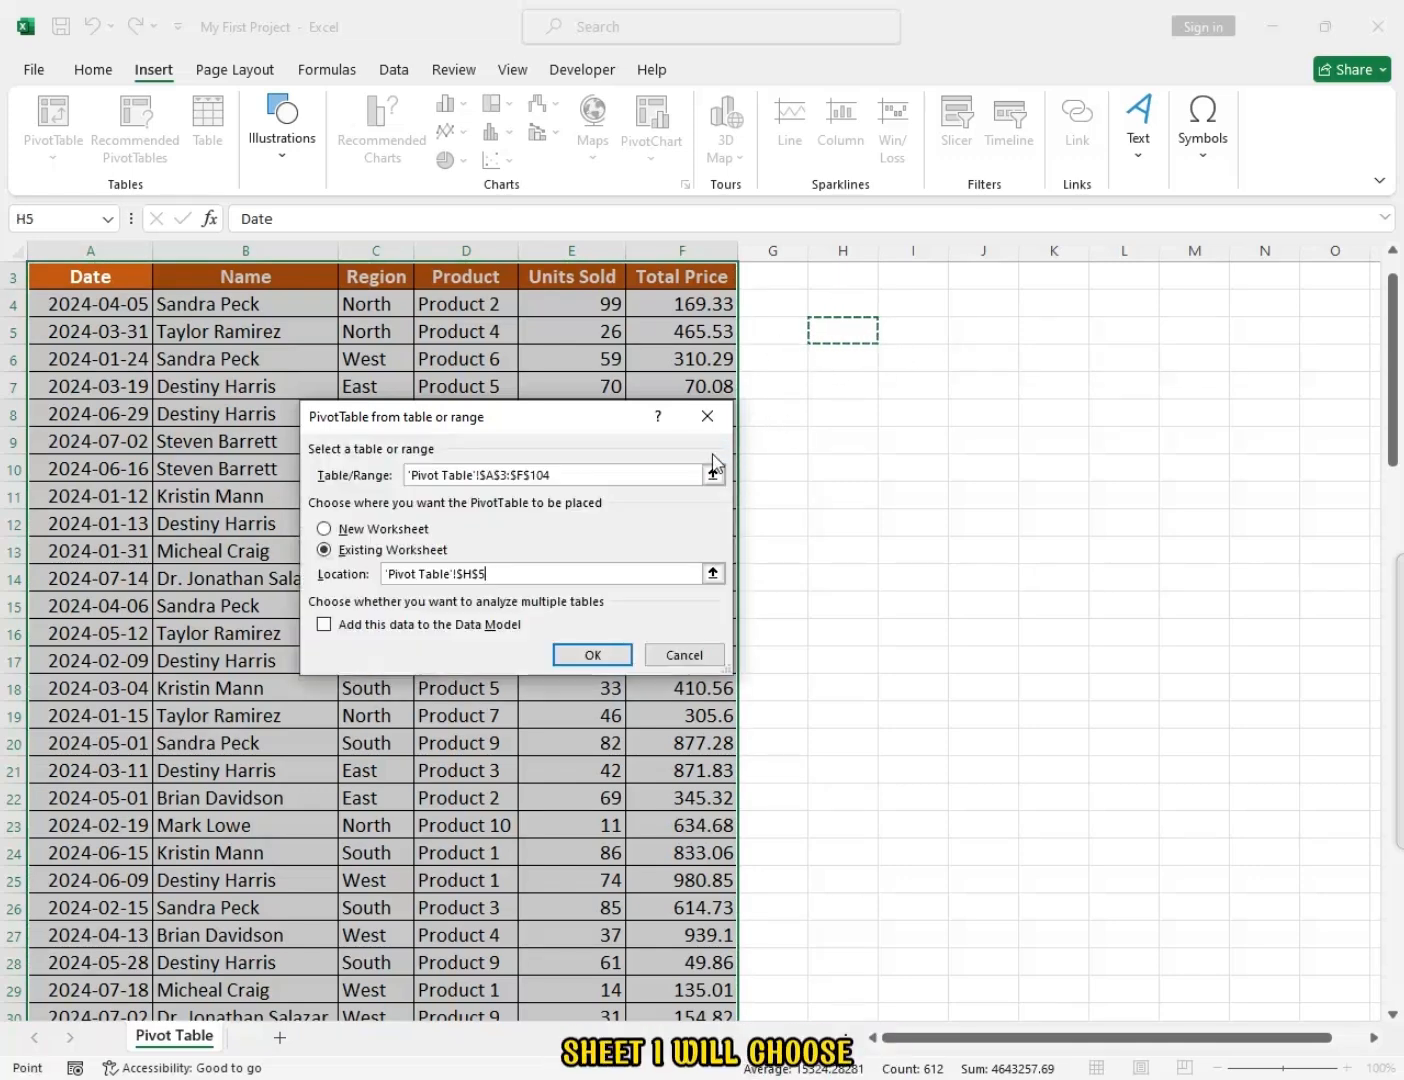
{"action": "left_click", "coordinate": [344, 530]}
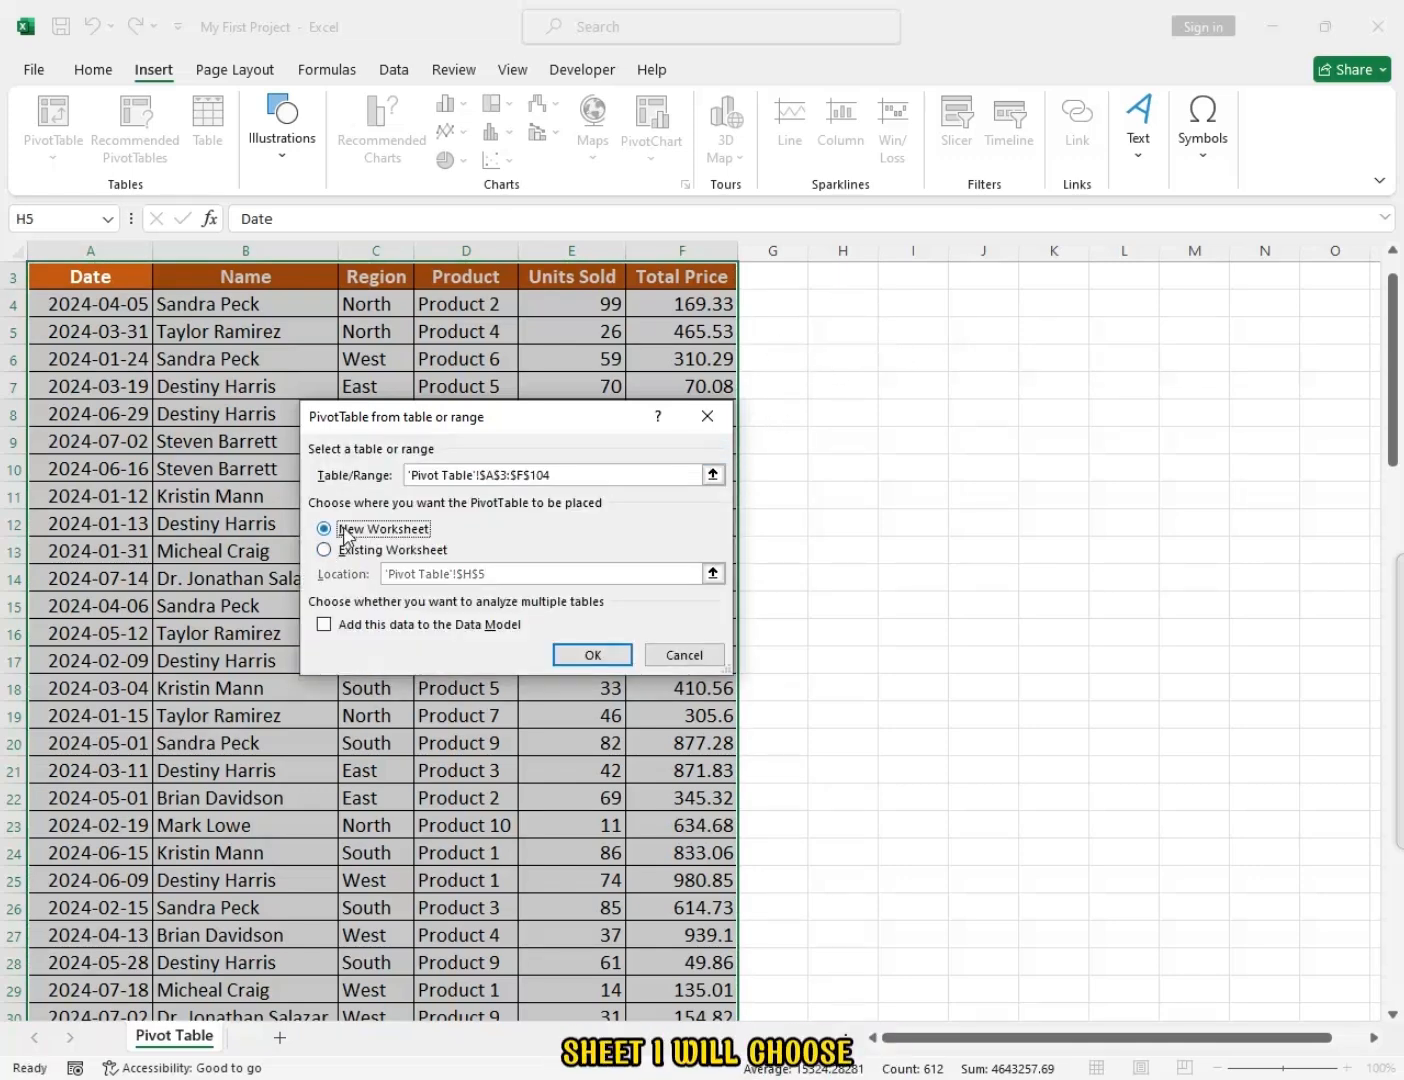
{"action": "left_click", "coordinate": [592, 656]}
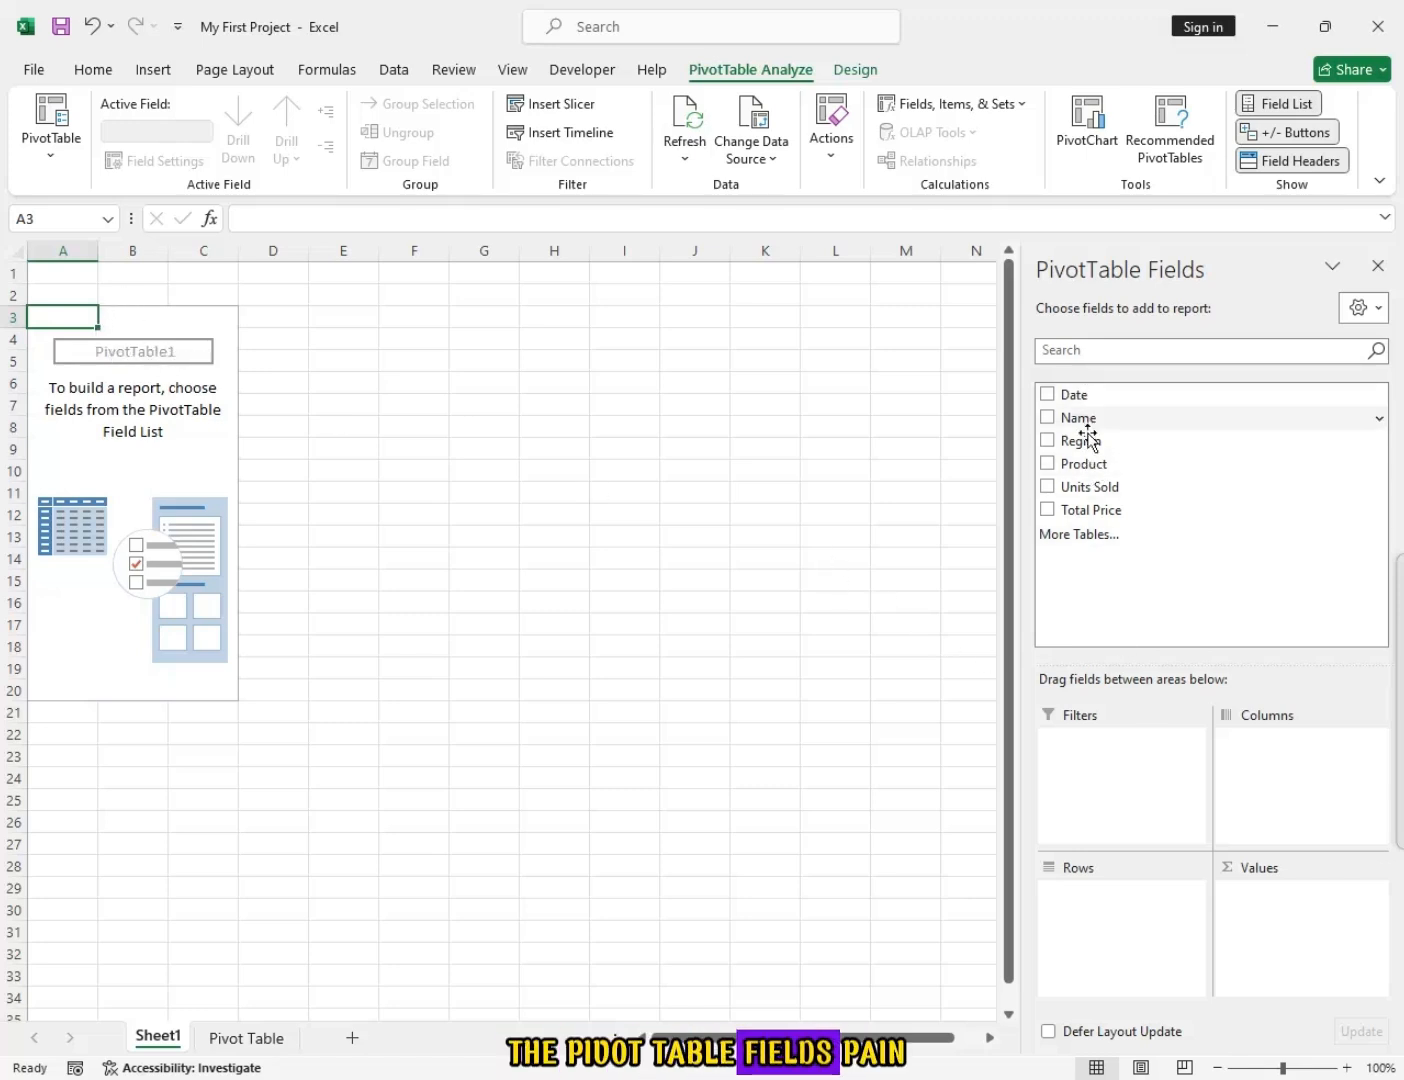
Select the source data's headers A3:F3 on the Pivot Table sheet to compare them with the field list, and return to Sheet1.
{"action": "left_click", "coordinate": [247, 1040]}
{"action": "left_click_drag", "start_coordinate": [85, 276], "coordinate": [700, 277]}
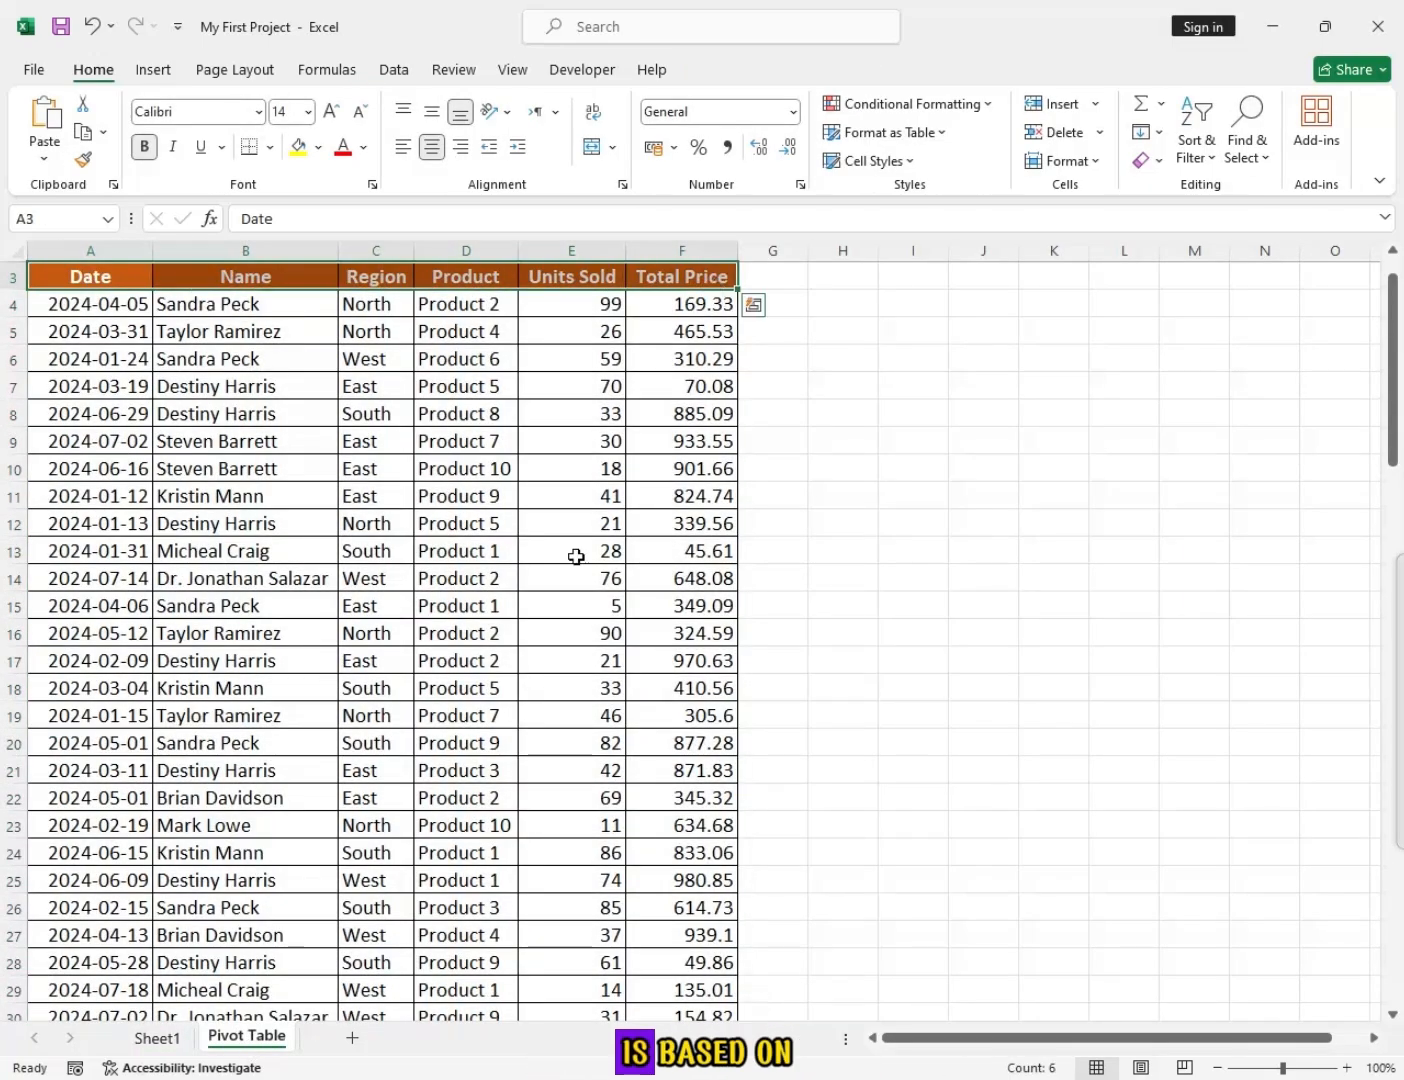
{"action": "left_click", "coordinate": [175, 1045]}
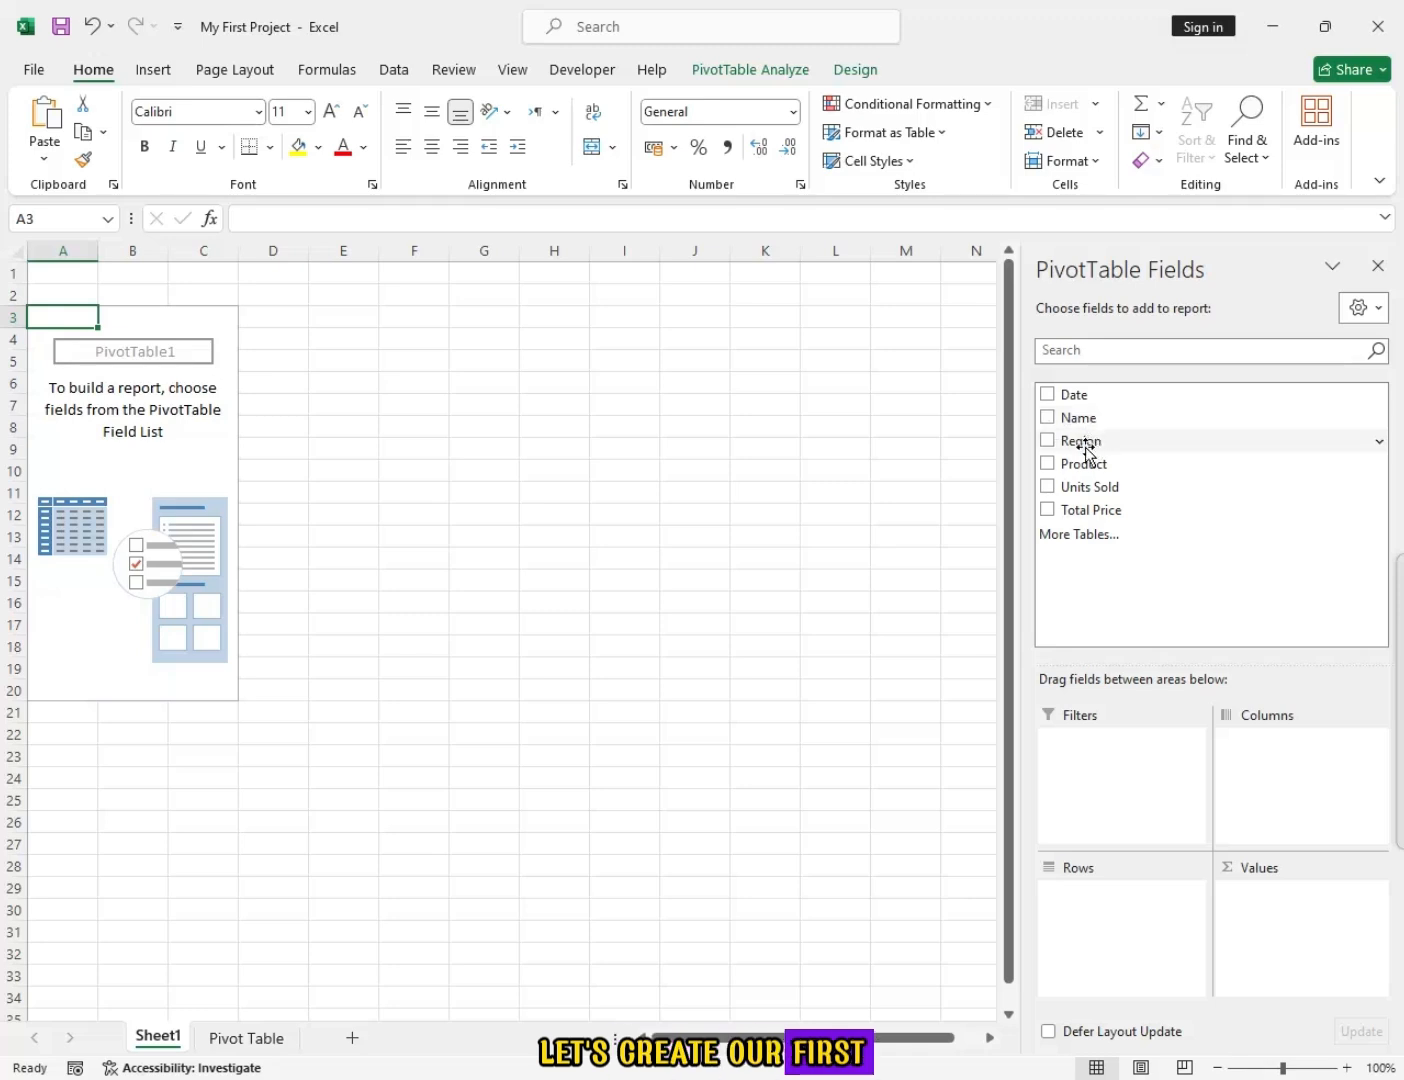
Summarise total sales by region by placing Region in the pivot table's rows and Total Price in its values.
{"action": "left_click_drag", "start_coordinate": [1084, 450], "coordinate": [1101, 899]}
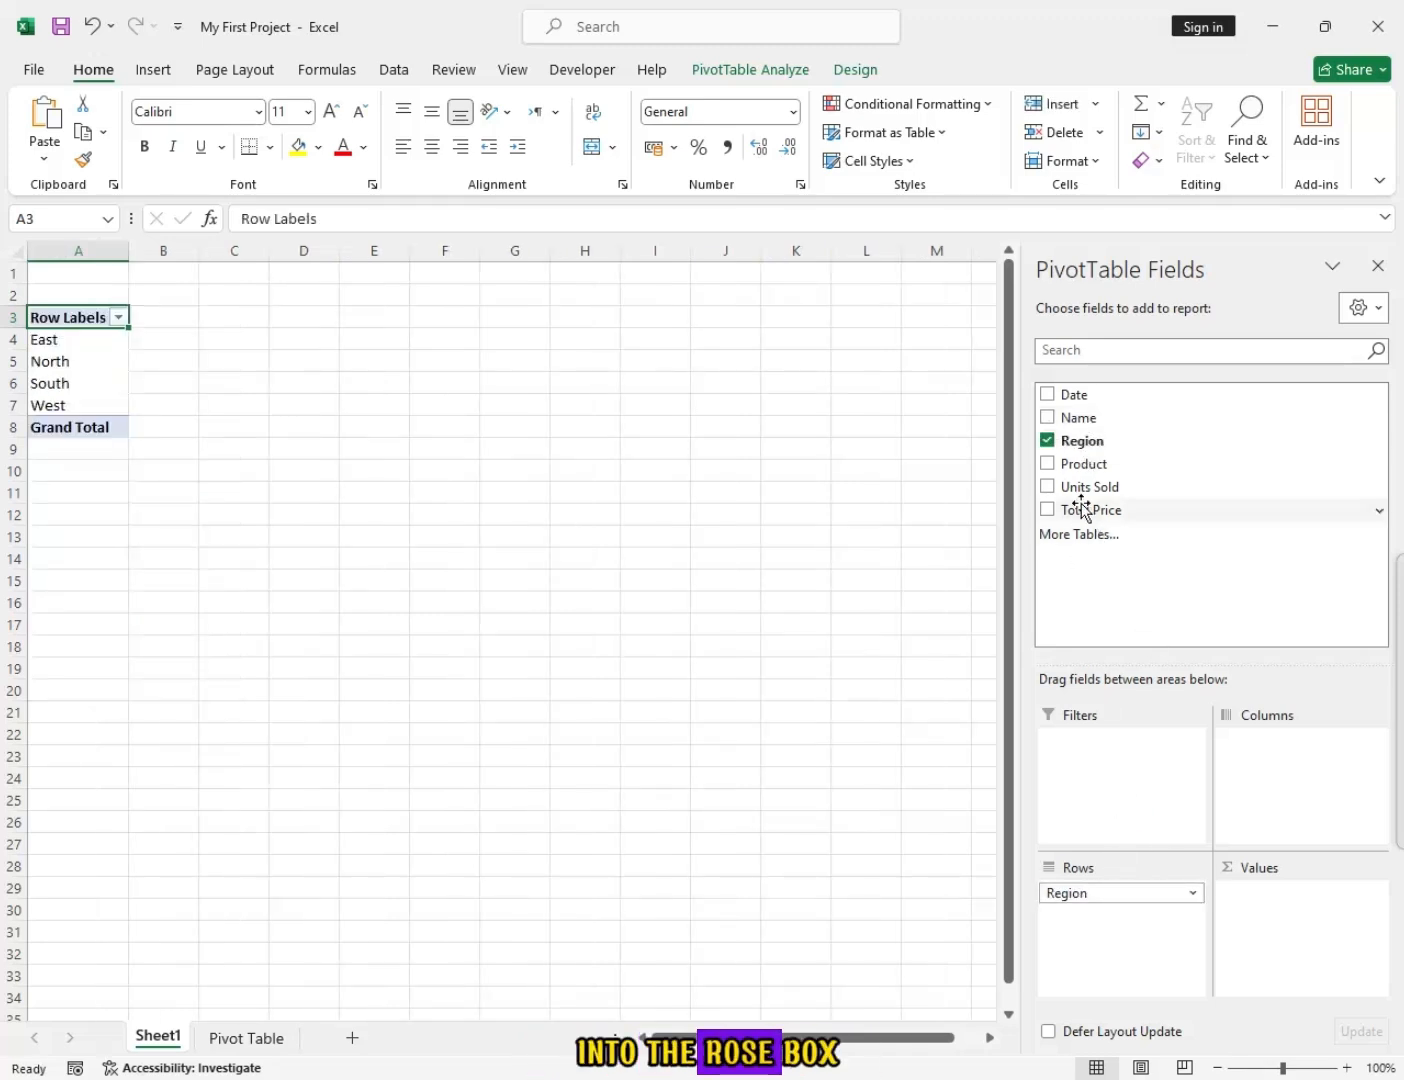
{"action": "left_click_drag", "start_coordinate": [1070, 509], "coordinate": [1256, 905]}
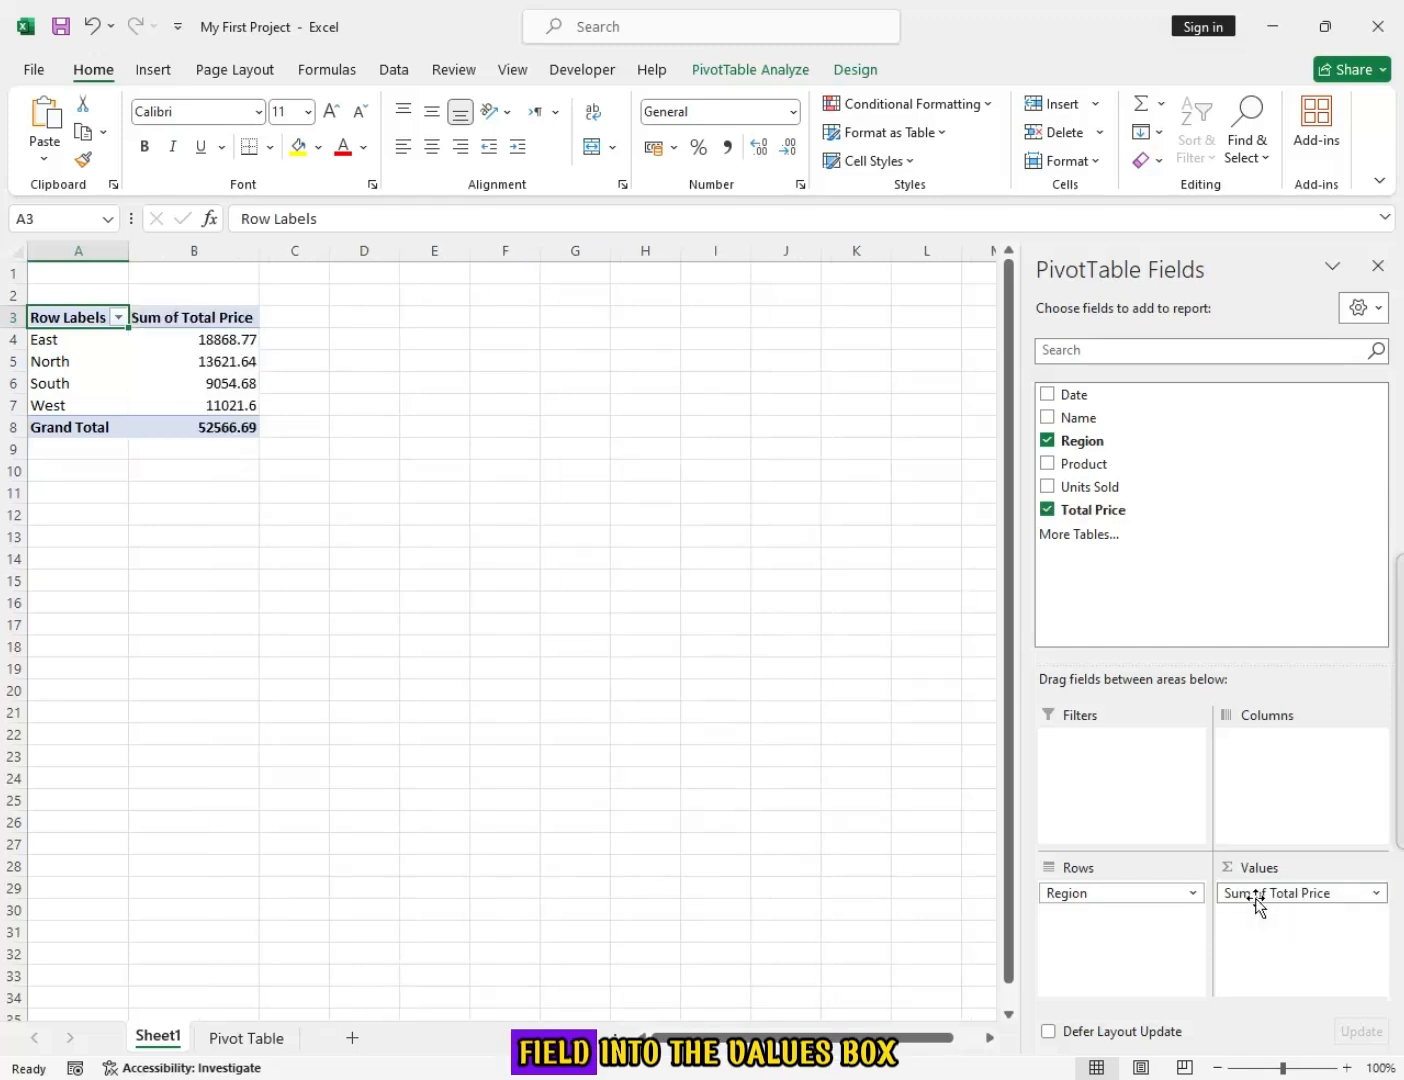
{"action": "left_click", "coordinate": [190, 343]}
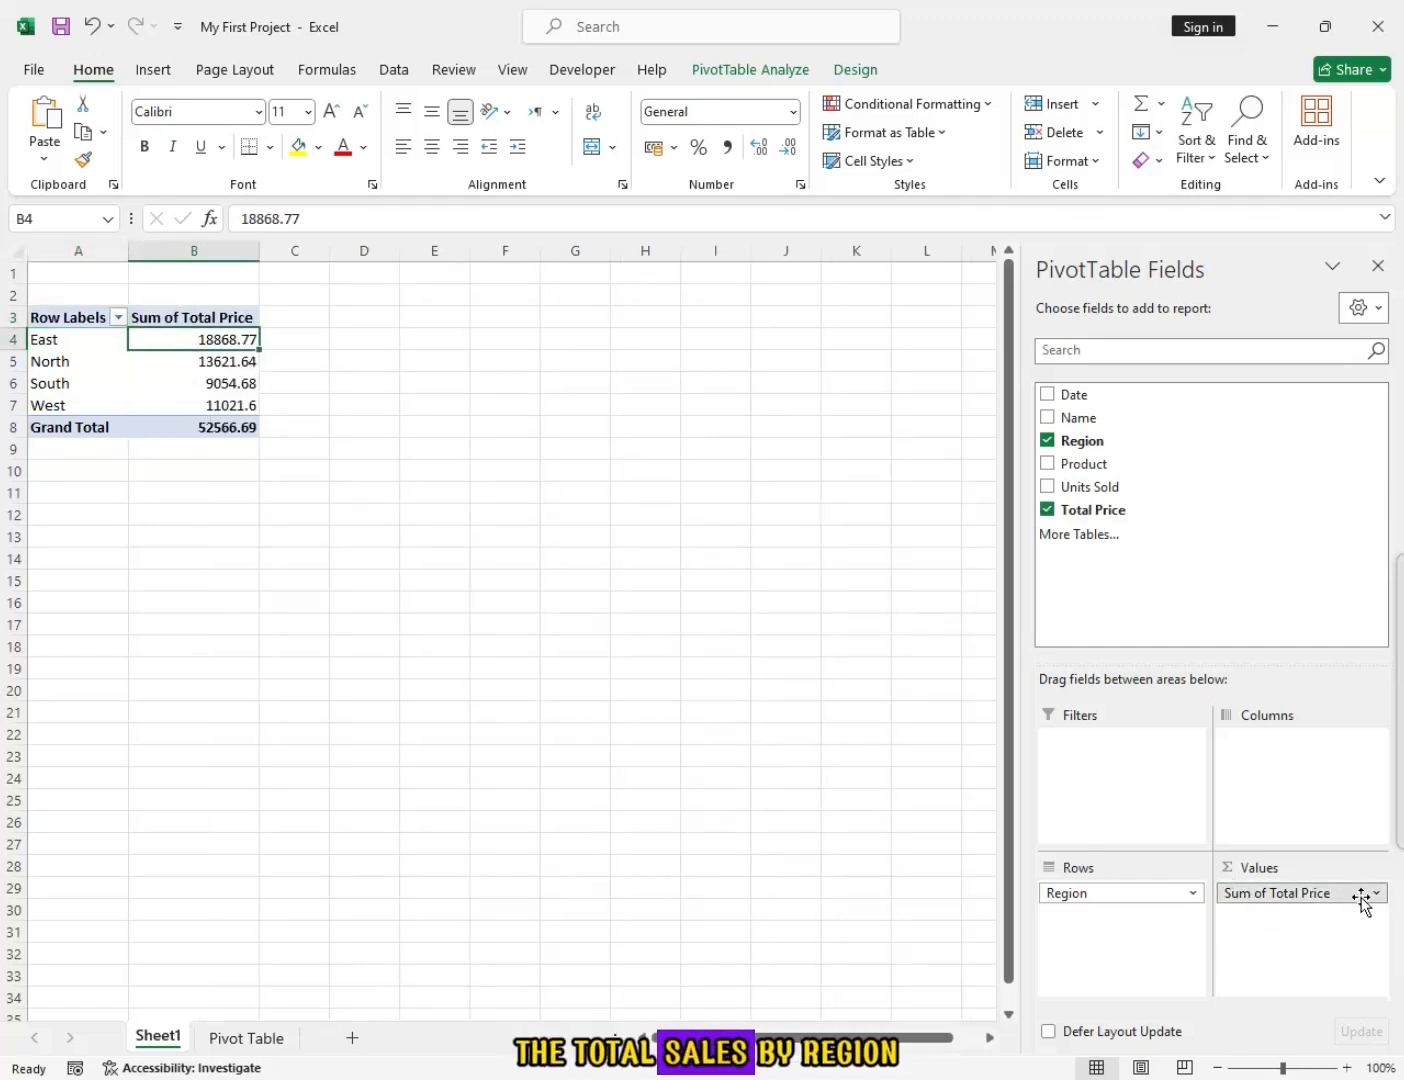
{"action": "left_click_drag", "start_coordinate": [1360, 900], "coordinate": [1310, 893]}
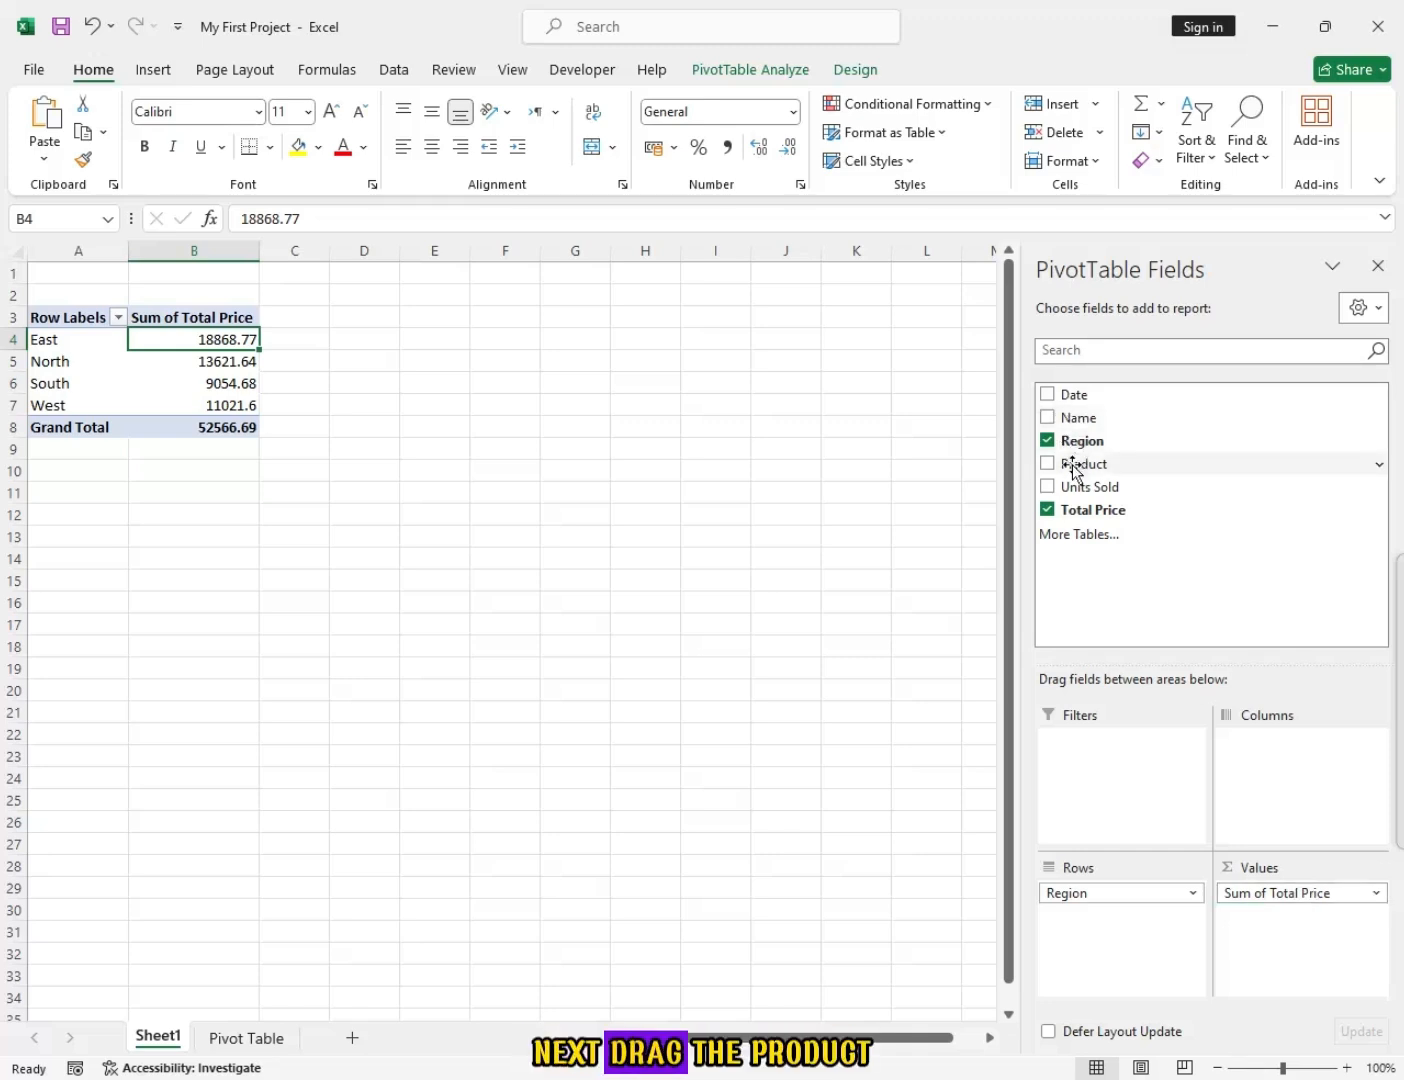
Add Product to the pivot table's columns and review the Product 1 sales for the regions.
{"action": "left_click_drag", "start_coordinate": [1072, 469], "coordinate": [1247, 753]}
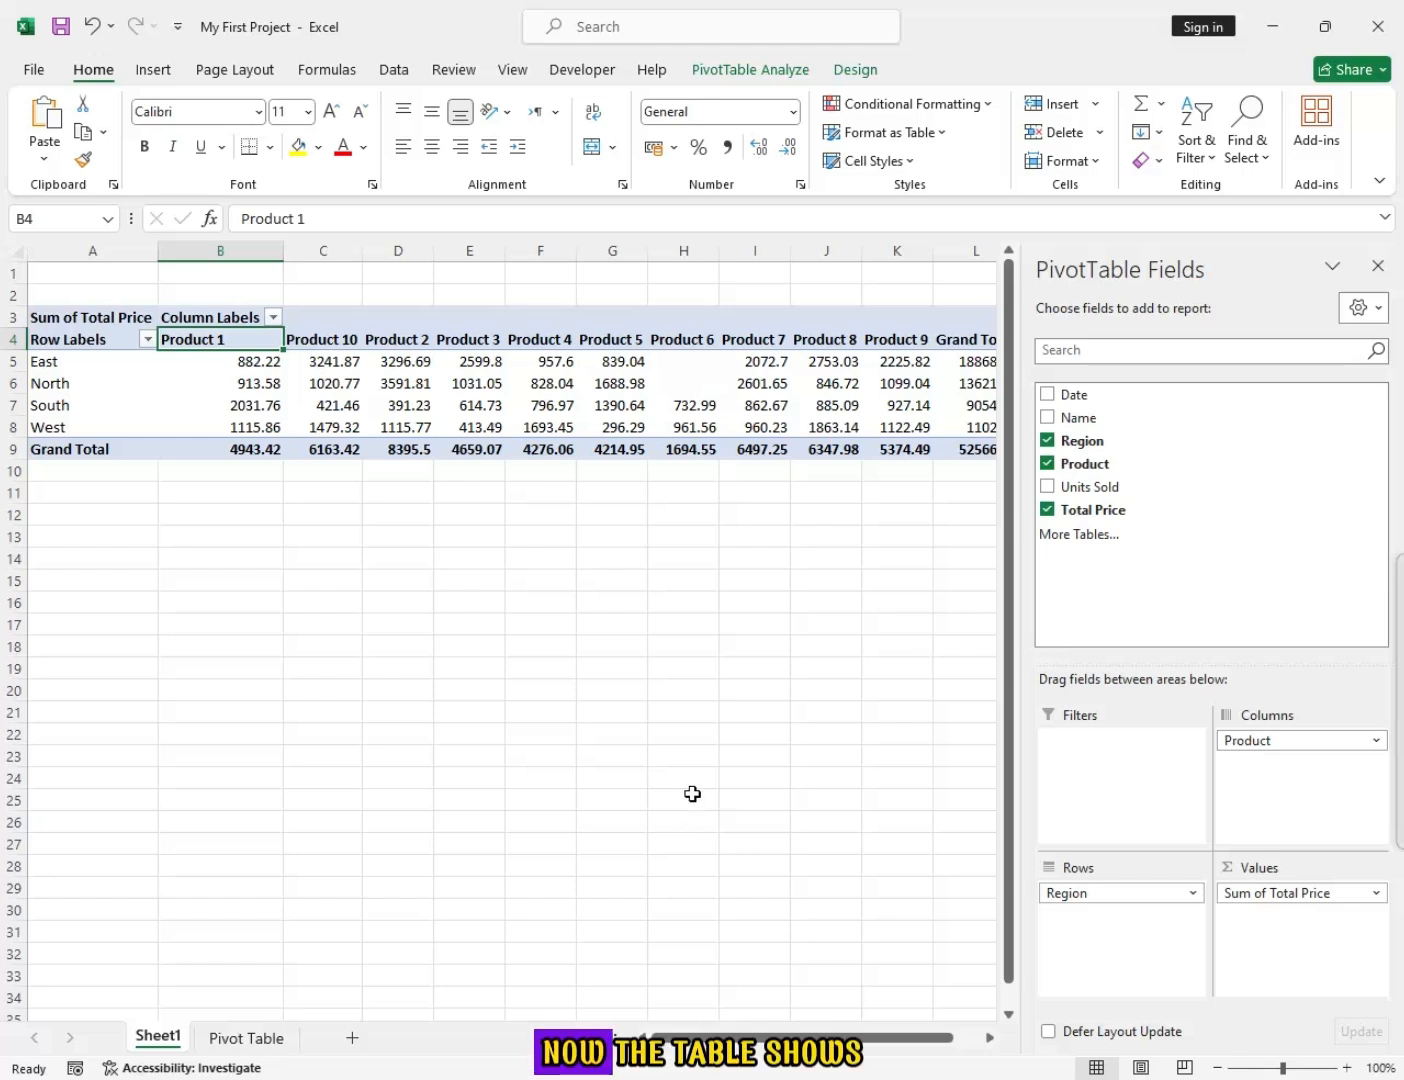
{"action": "left_click_drag", "start_coordinate": [840, 1038], "coordinate": [698, 1010]}
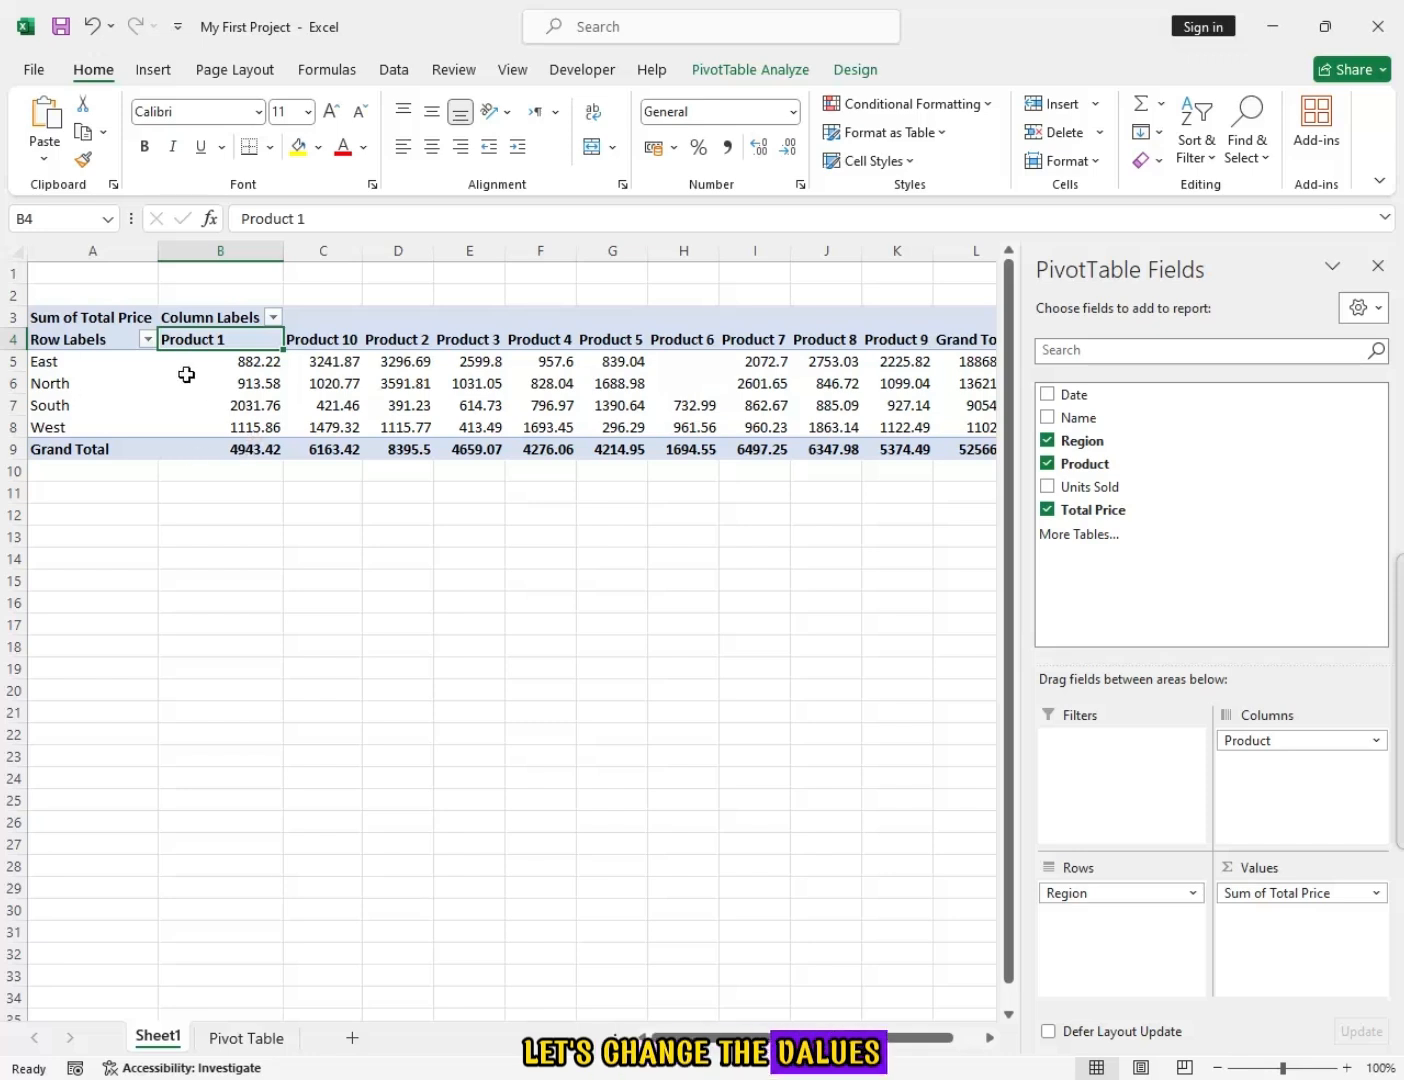
{"action": "left_click", "coordinate": [186, 376]}
{"action": "left_click", "coordinate": [215, 428]}
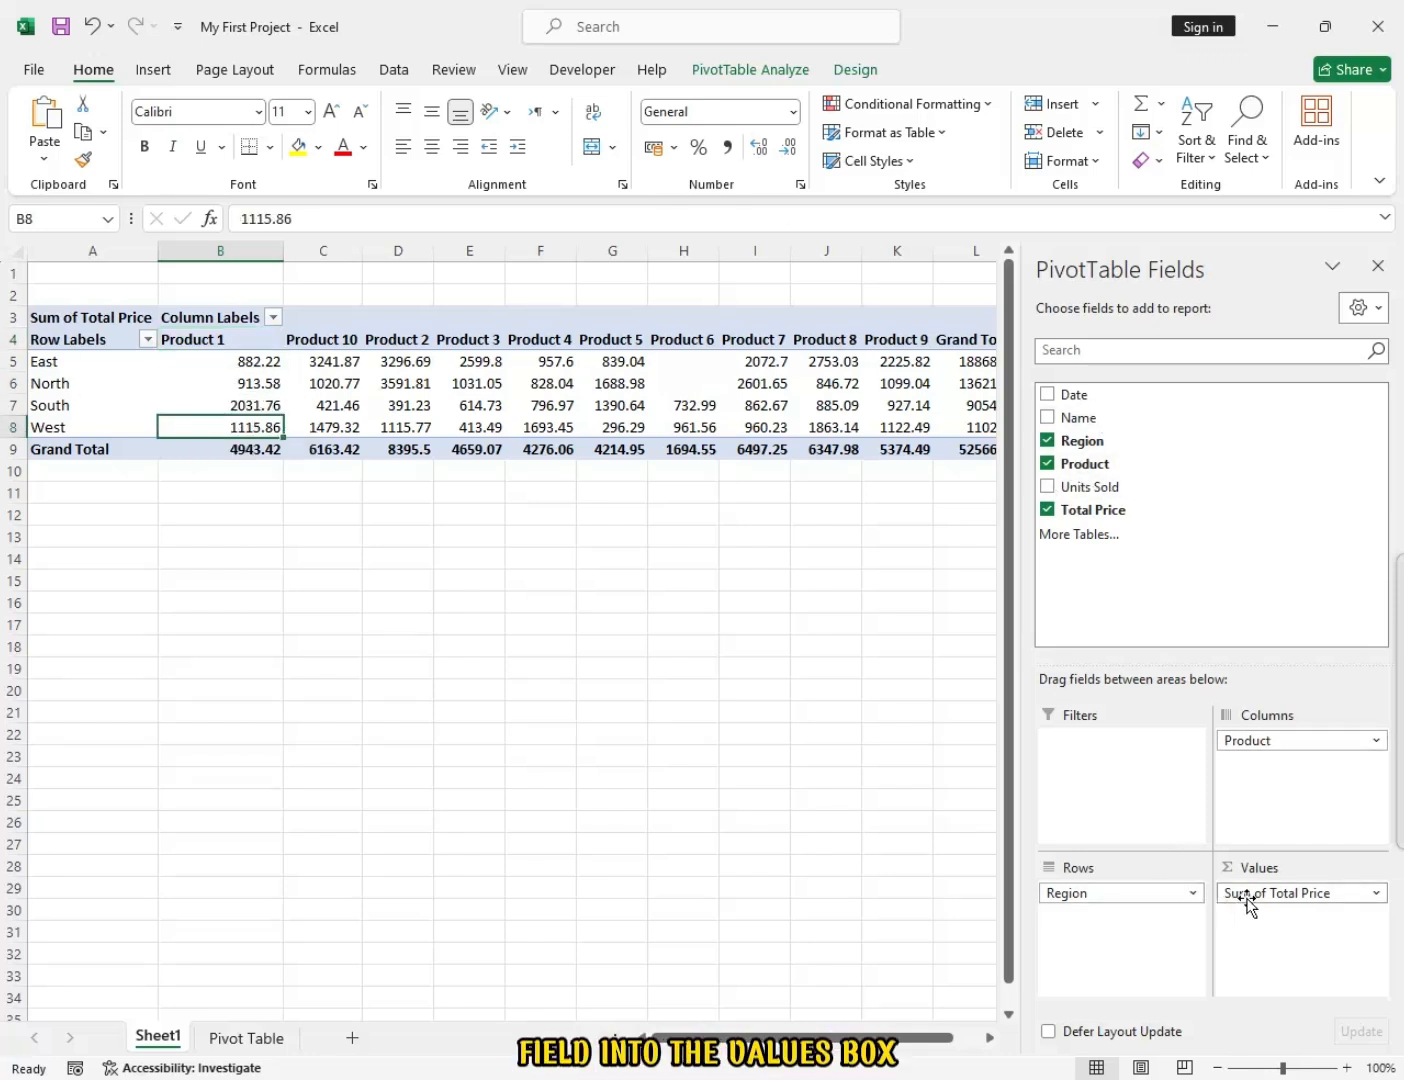
Replace Total Price with Units Sold in the pivot table's values, and select the product figures B5:K8 for review.
{"action": "mouse_move", "coordinate": [1244, 900]}
{"action": "left_mouse_down"}
{"action": "mouse_move", "coordinate": [1081, 516]}
{"action": "mouse_move", "coordinate": [1095, 495]}
{"action": "mouse_move", "coordinate": [1241, 912]}
{"action": "left_mouse_up"}
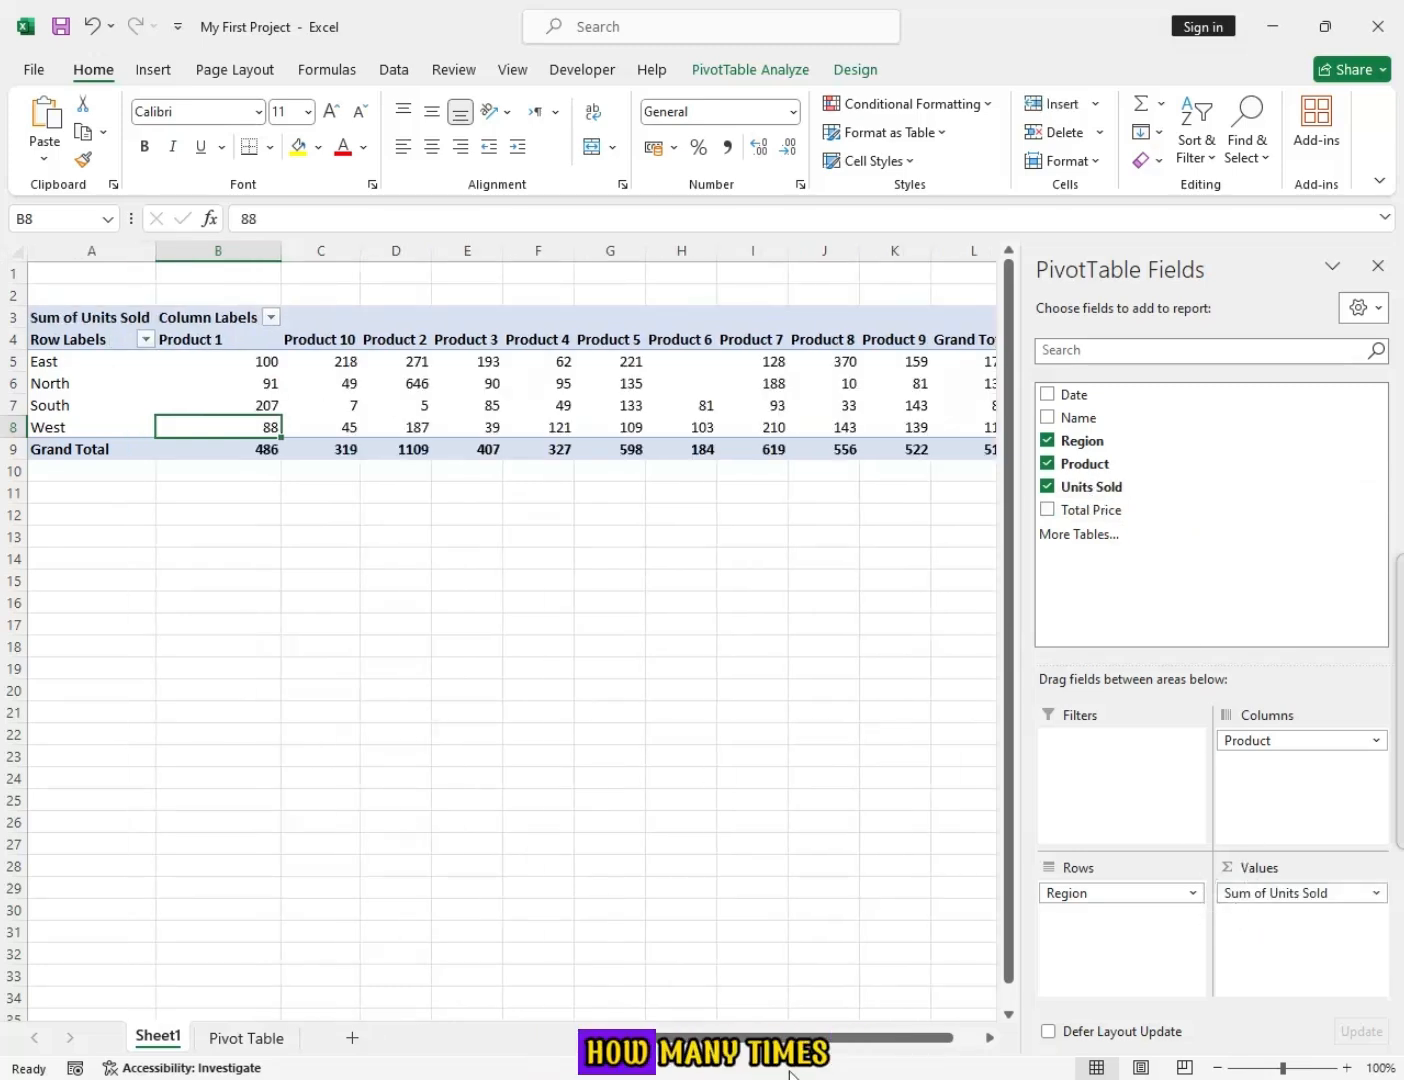
{"action": "mouse_move", "coordinate": [809, 1039]}
{"action": "left_mouse_down"}
{"action": "mouse_move", "coordinate": [838, 1050]}
{"action": "mouse_move", "coordinate": [800, 1042]}
{"action": "left_mouse_up"}
{"action": "left_click_drag", "start_coordinate": [247, 367], "coordinate": [895, 426]}
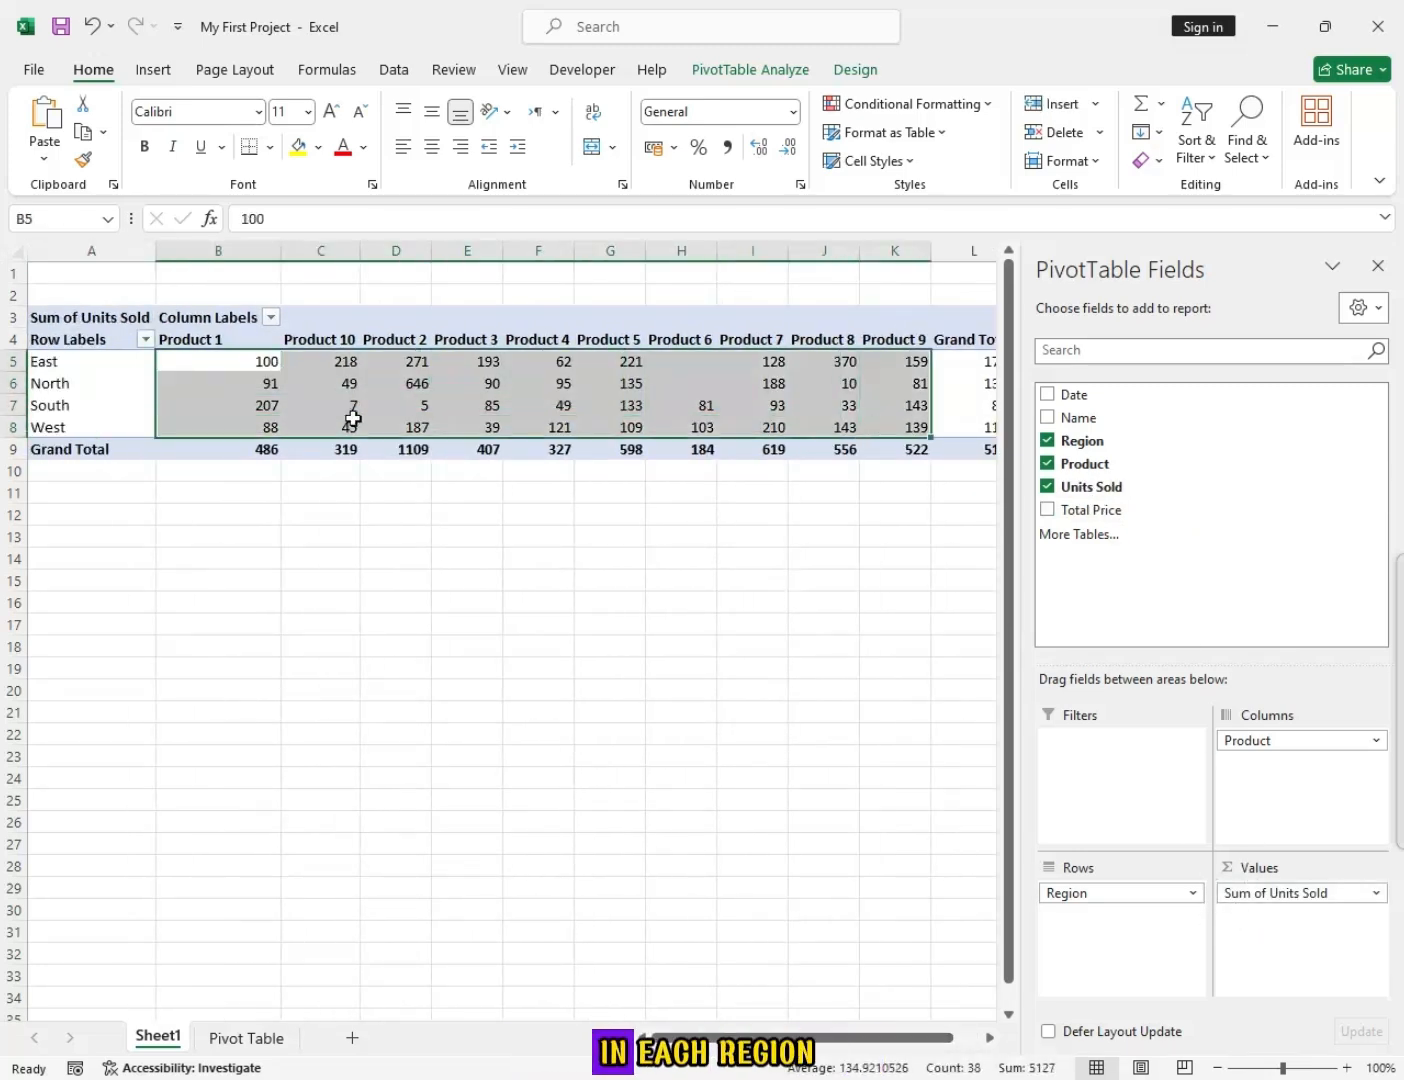
{"action": "left_click", "coordinate": [353, 420]}
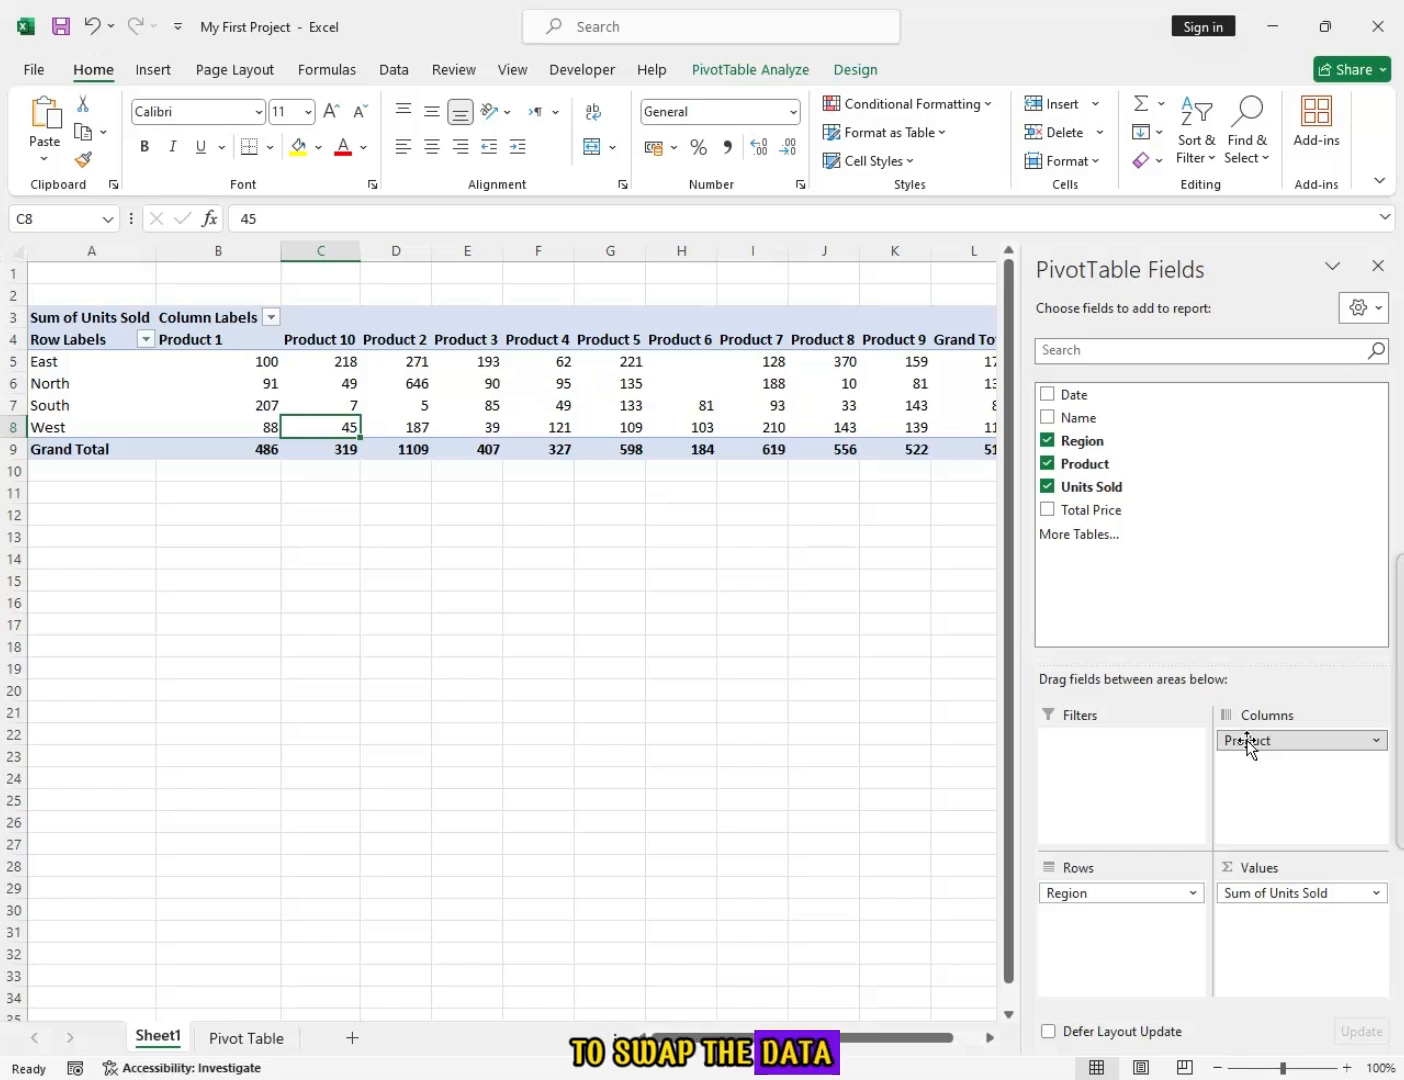
Swap the pivot table's layout so Product is in the rows and Region in the columns, and check West's grand total.
{"action": "left_click_drag", "start_coordinate": [1248, 741], "coordinate": [1285, 772]}
{"action": "left_click_drag", "start_coordinate": [240, 250], "coordinate": [462, 251]}
{"action": "left_click_drag", "start_coordinate": [506, 250], "coordinate": [533, 250]}
{"action": "left_click", "coordinate": [555, 581]}
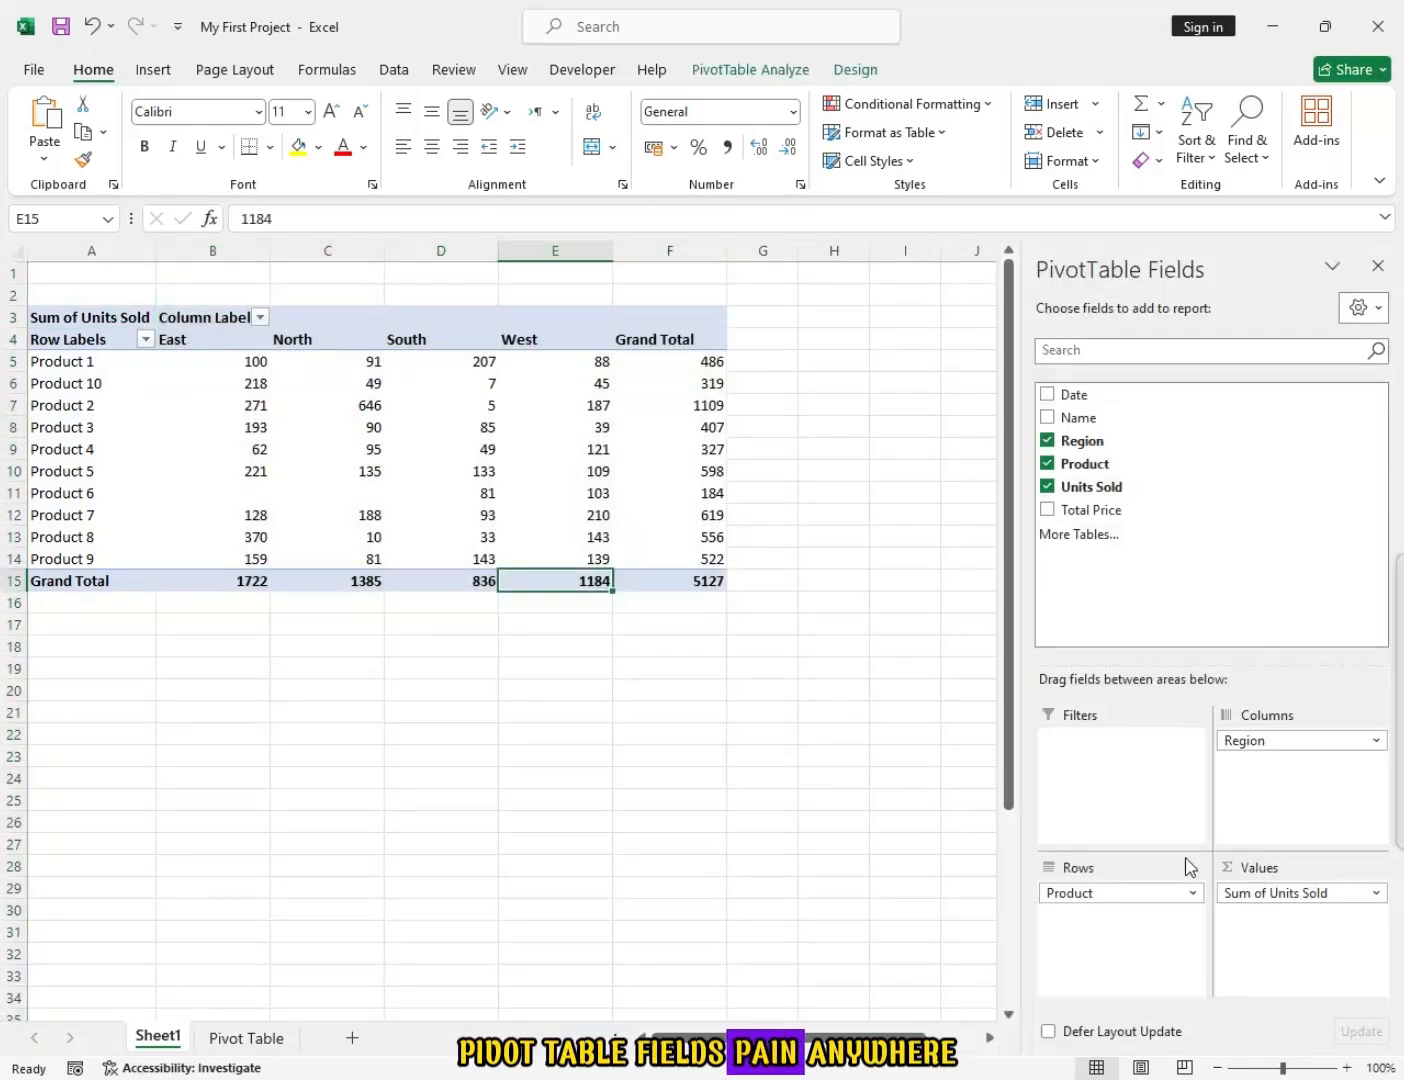
Float the PivotTable Fields pane over the sheet, enlarge and reposition it, and dock it back in its default place.
{"action": "left_click_drag", "start_coordinate": [1235, 273], "coordinate": [254, 275]}
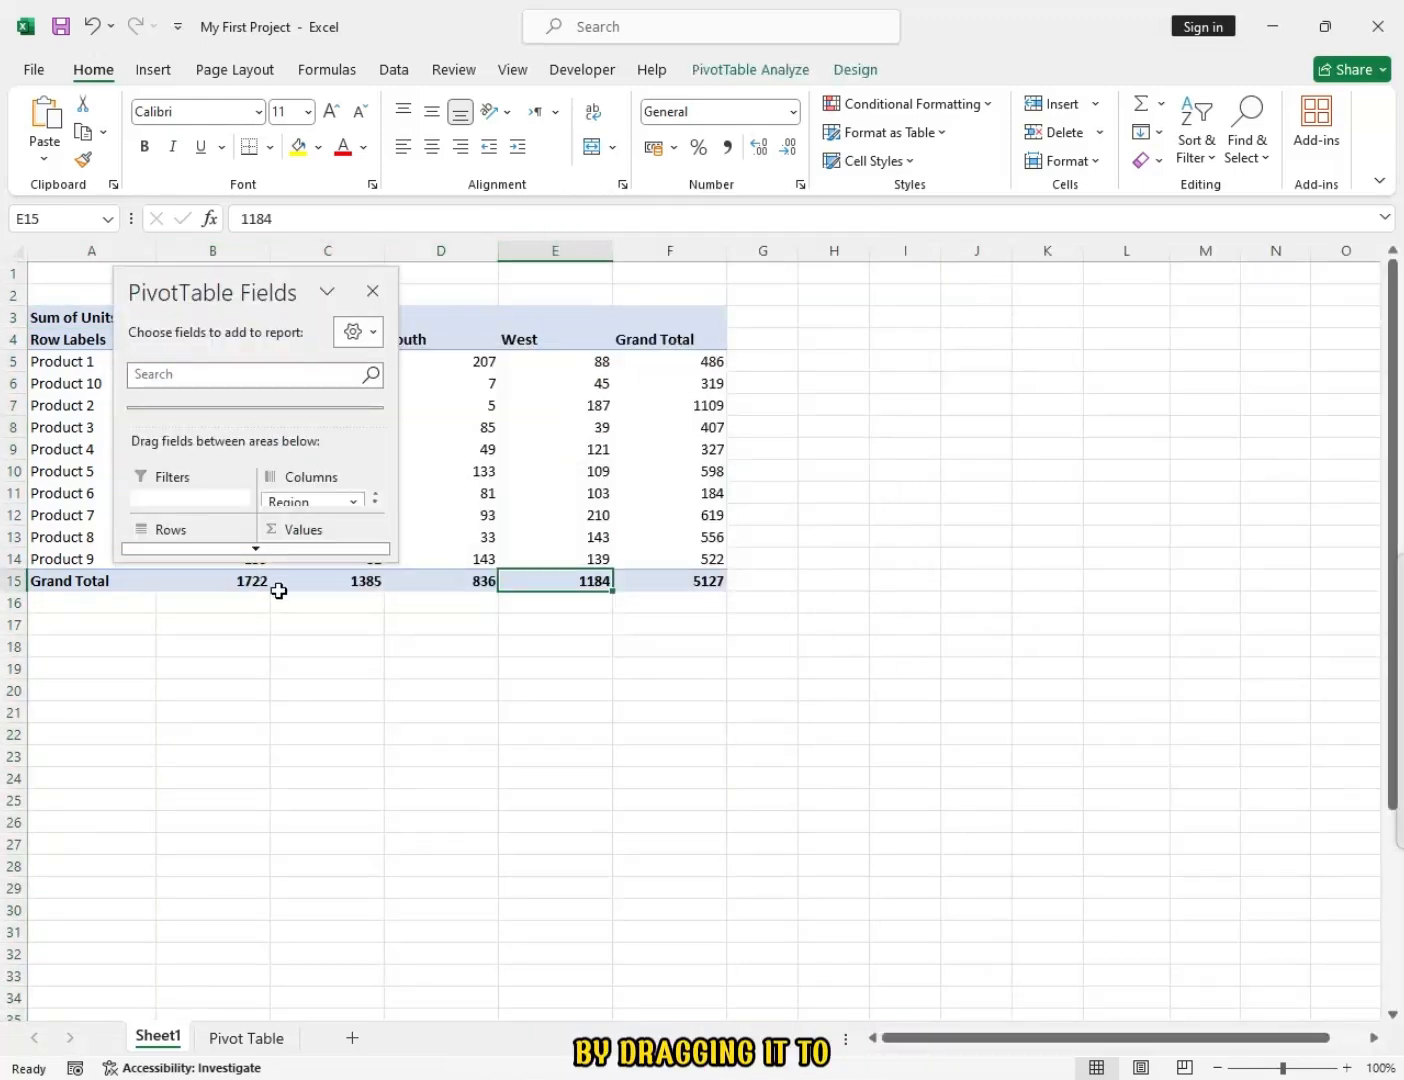
{"action": "left_click_drag", "start_coordinate": [281, 560], "coordinate": [190, 966]}
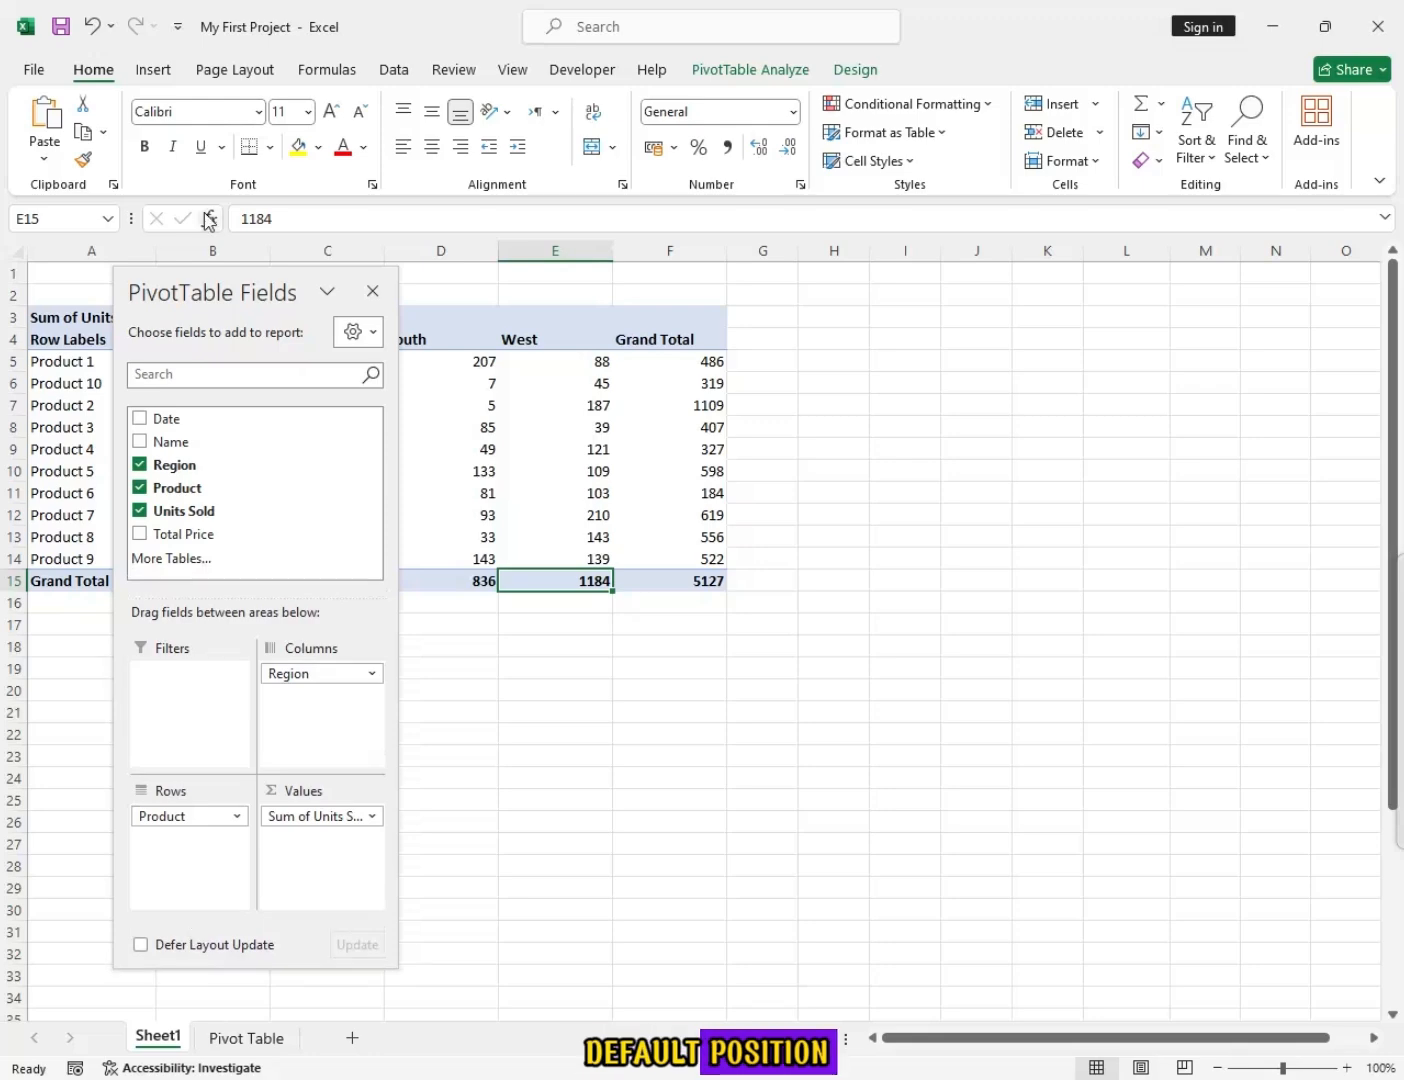
{"action": "left_click_drag", "start_coordinate": [230, 297], "coordinate": [380, 265]}
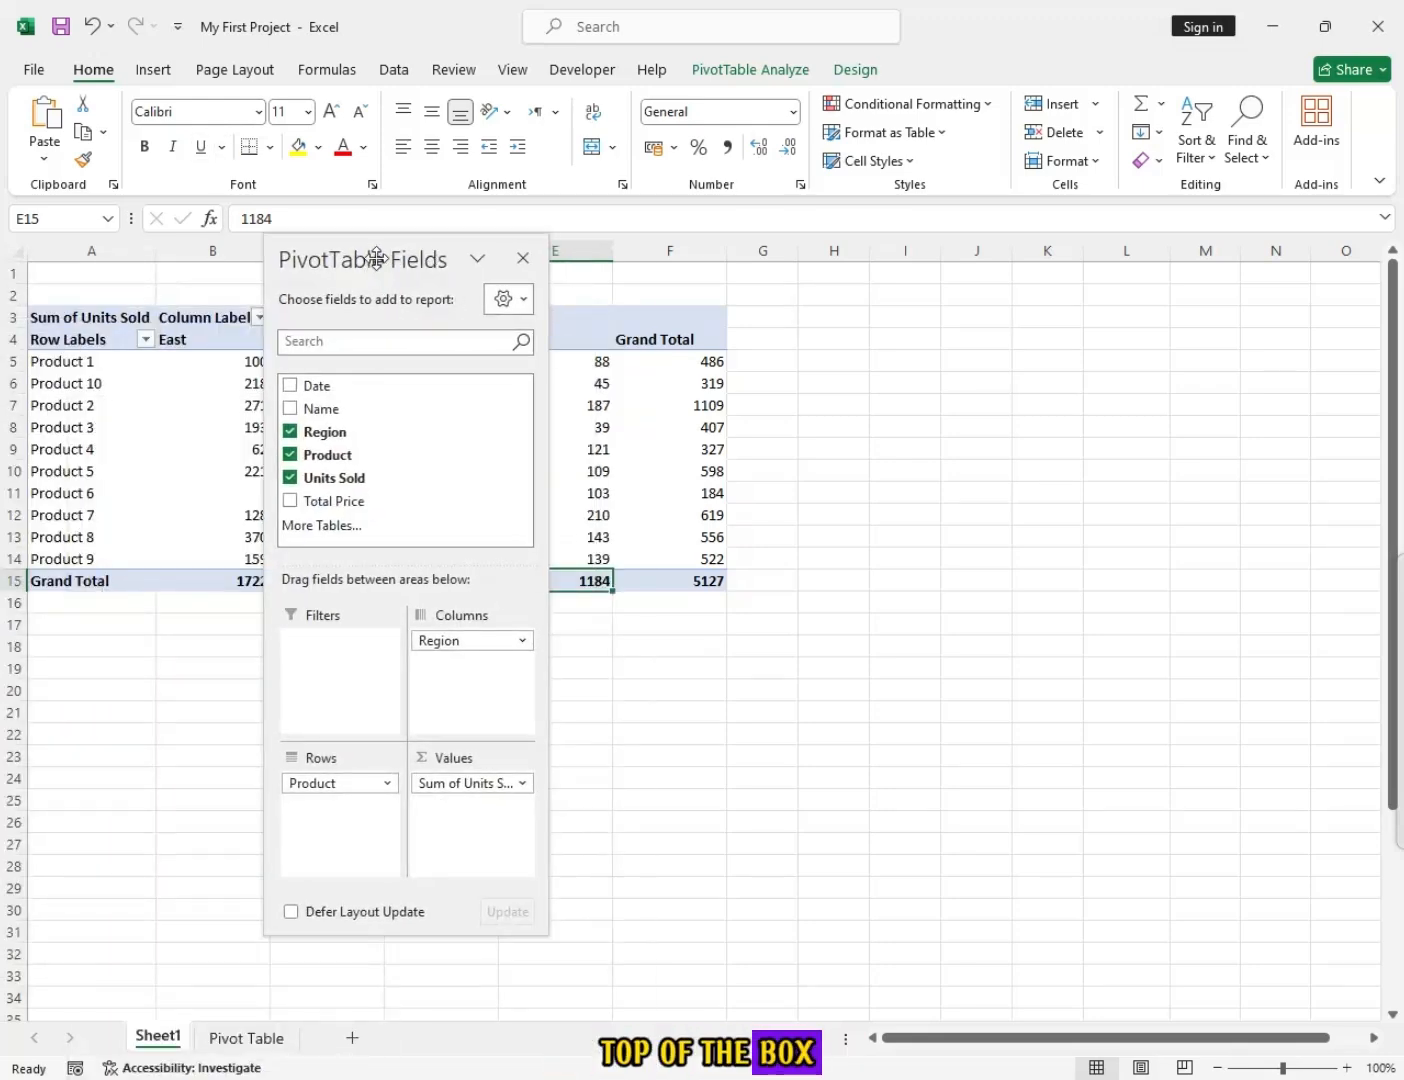
{"action": "double_click", "coordinate": [377, 258]}
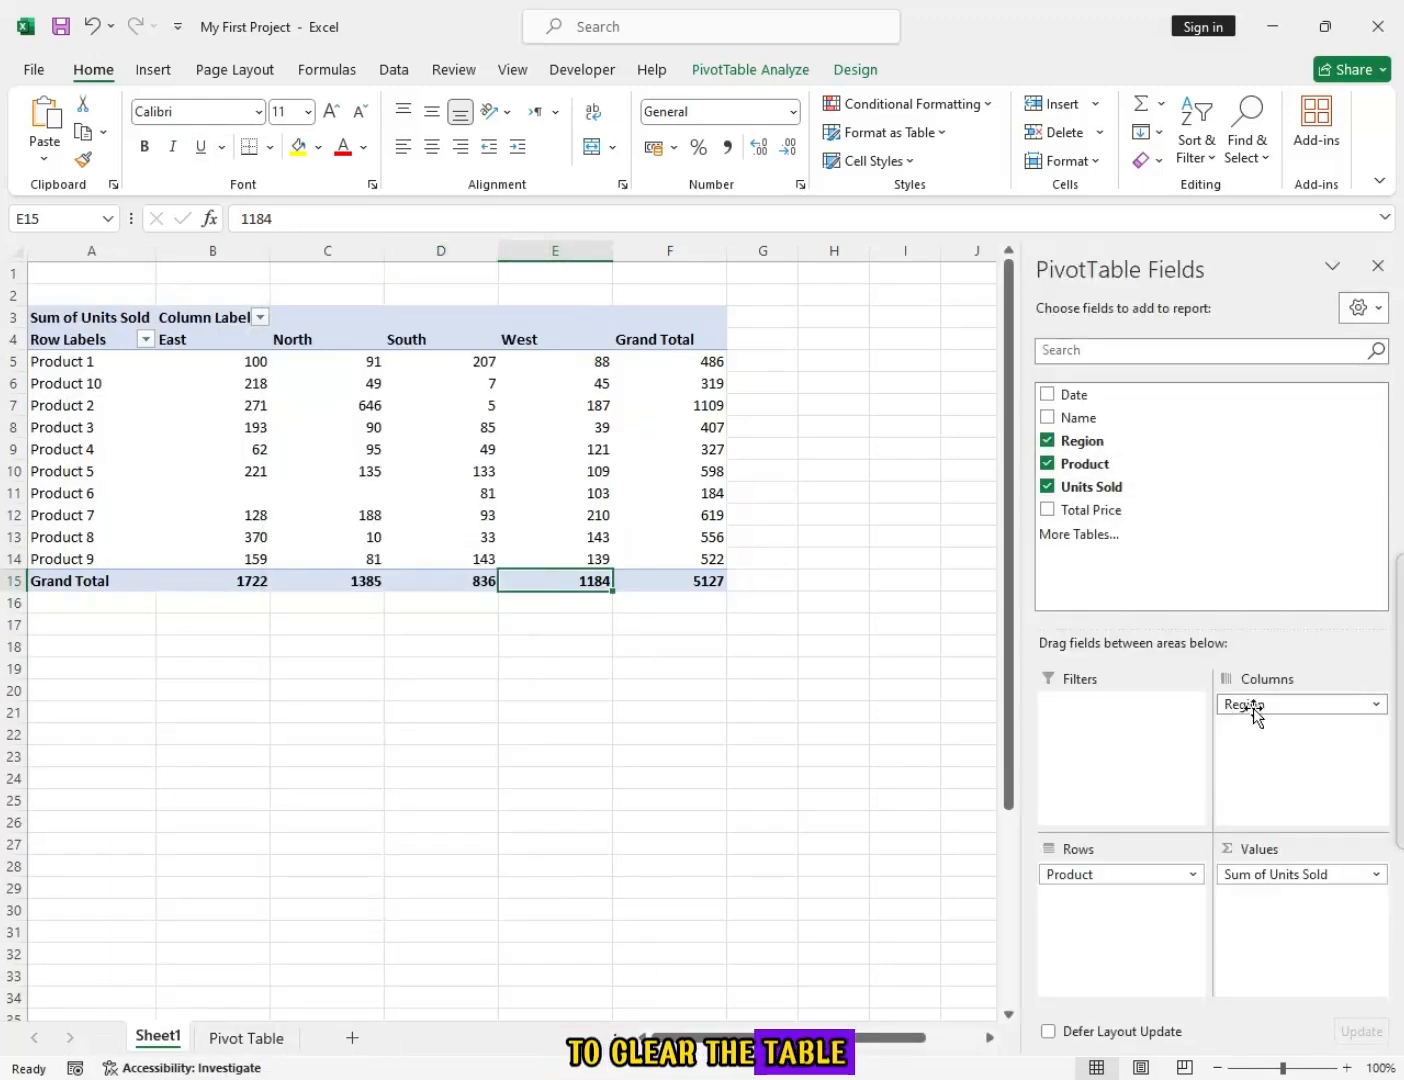
Clear the pivot table by removing Units Sold from the values, Region from the columns and Product from the rows.
{"action": "left_click_drag", "start_coordinate": [1267, 880], "coordinate": [1200, 597]}
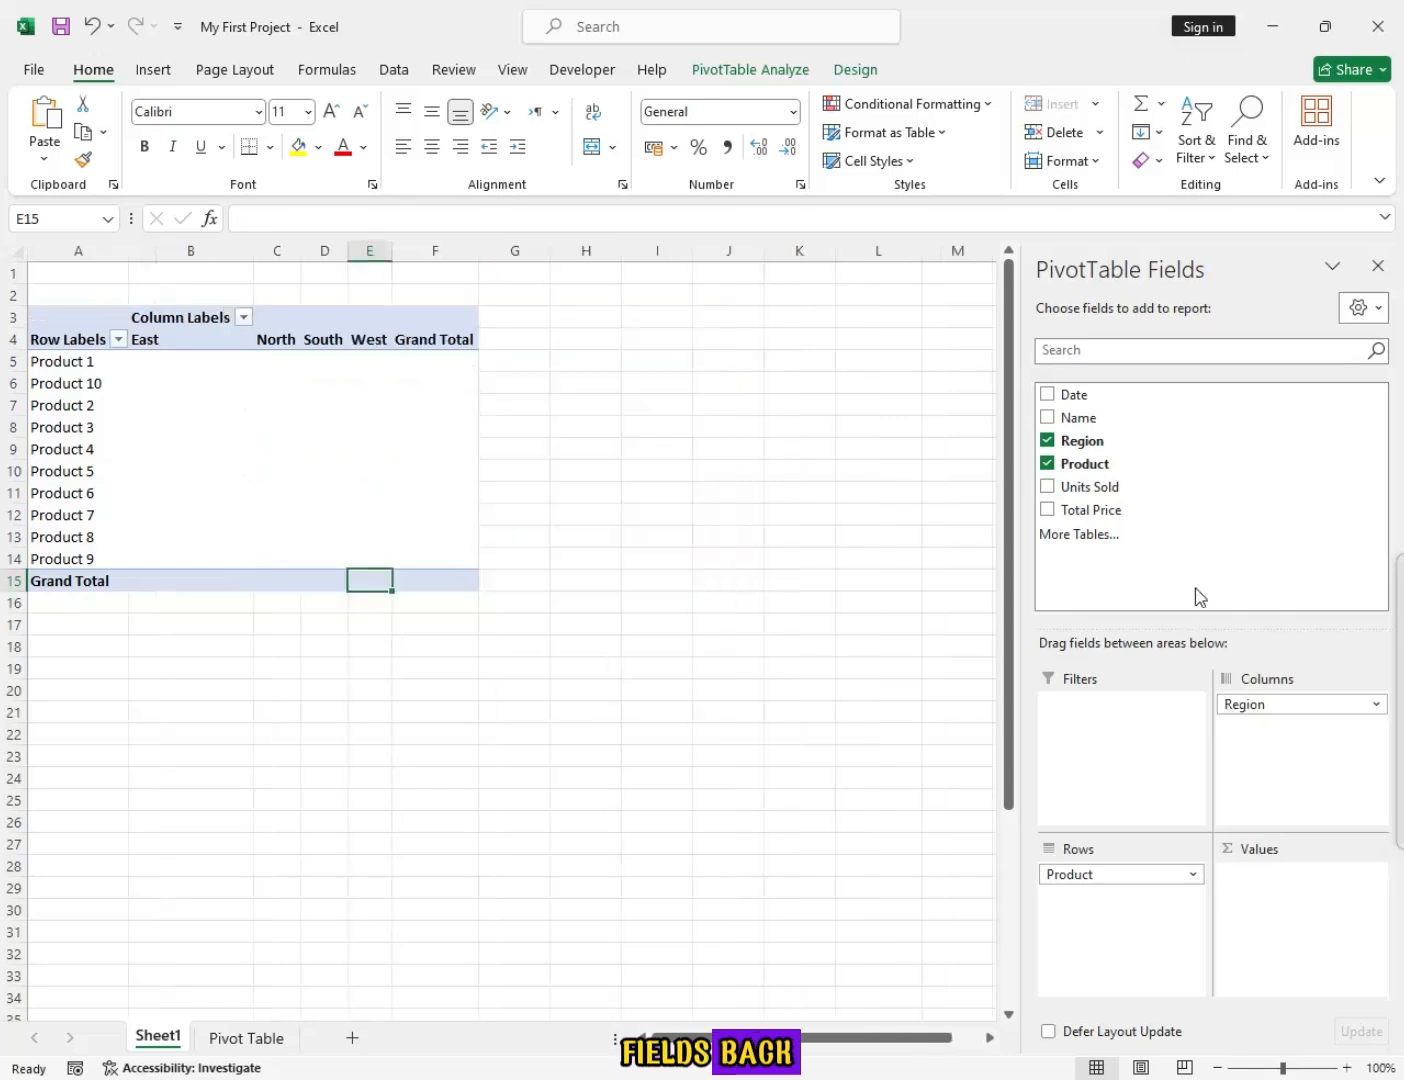
{"action": "left_click_drag", "start_coordinate": [1271, 709], "coordinate": [1168, 472]}
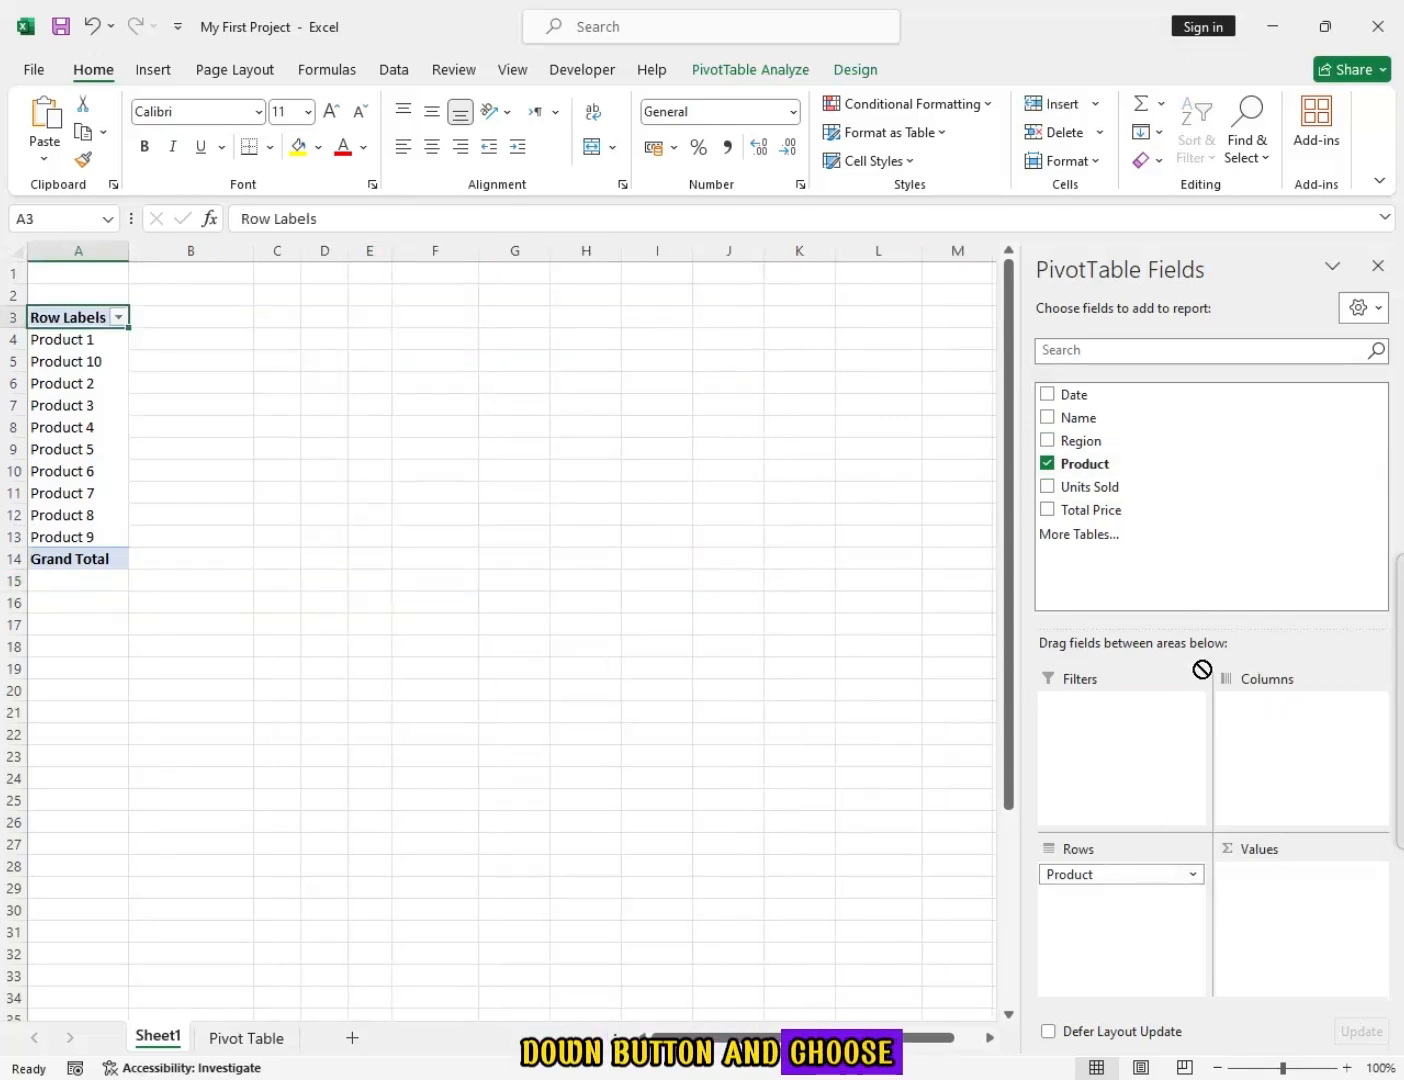
{"action": "left_click", "coordinate": [1192, 875]}
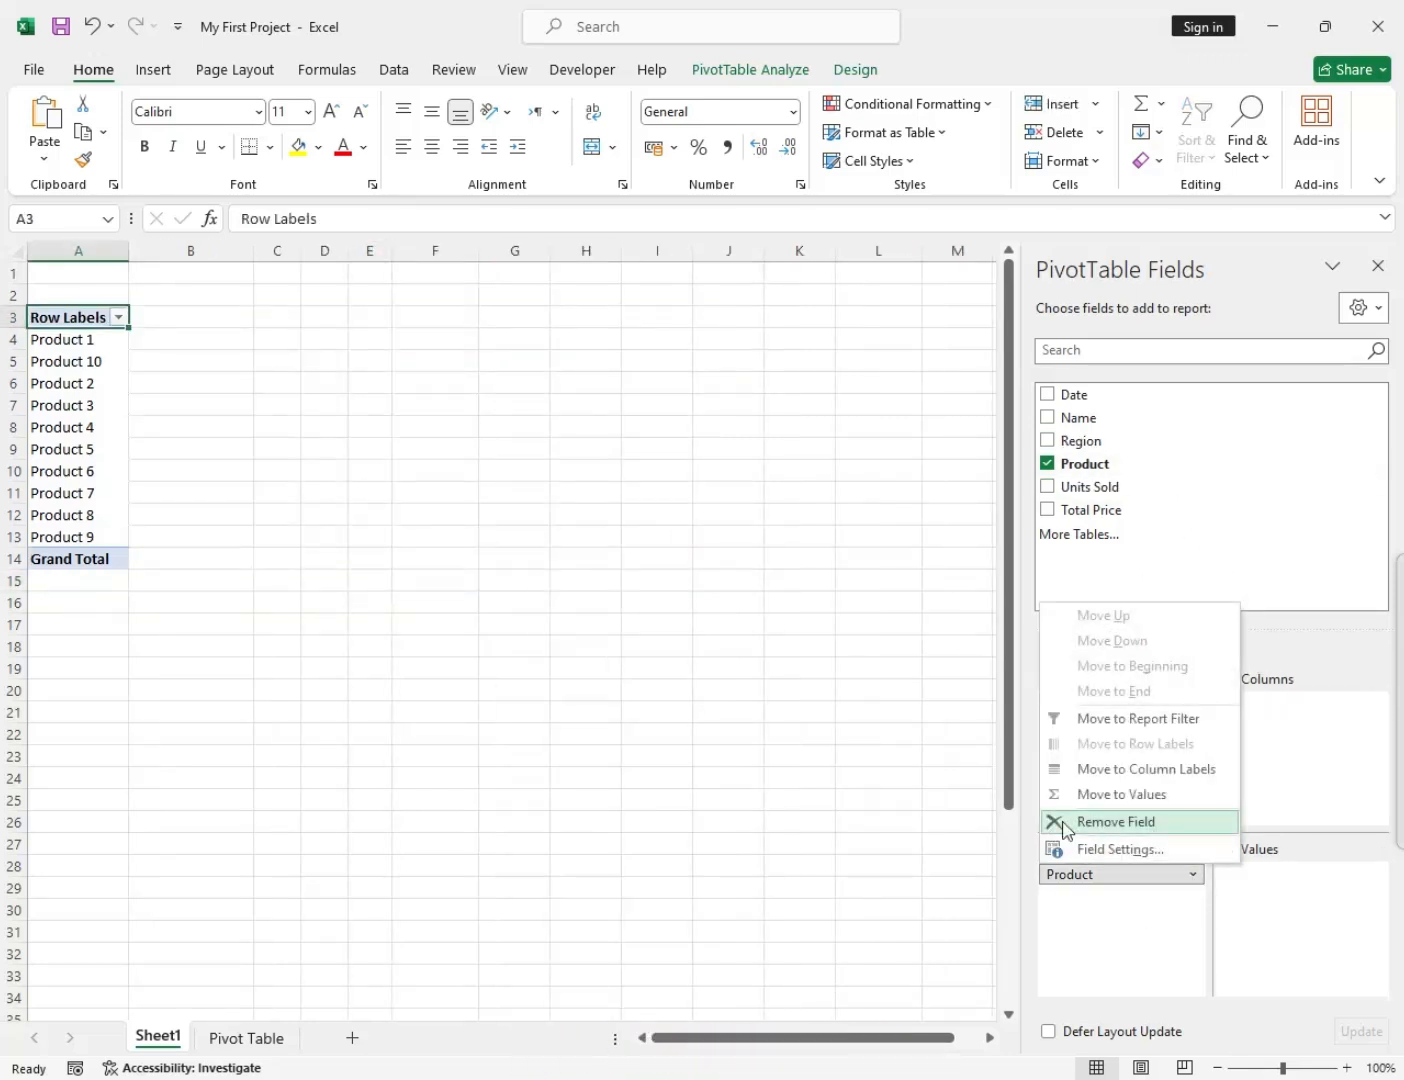
{"action": "left_click", "coordinate": [1066, 825]}
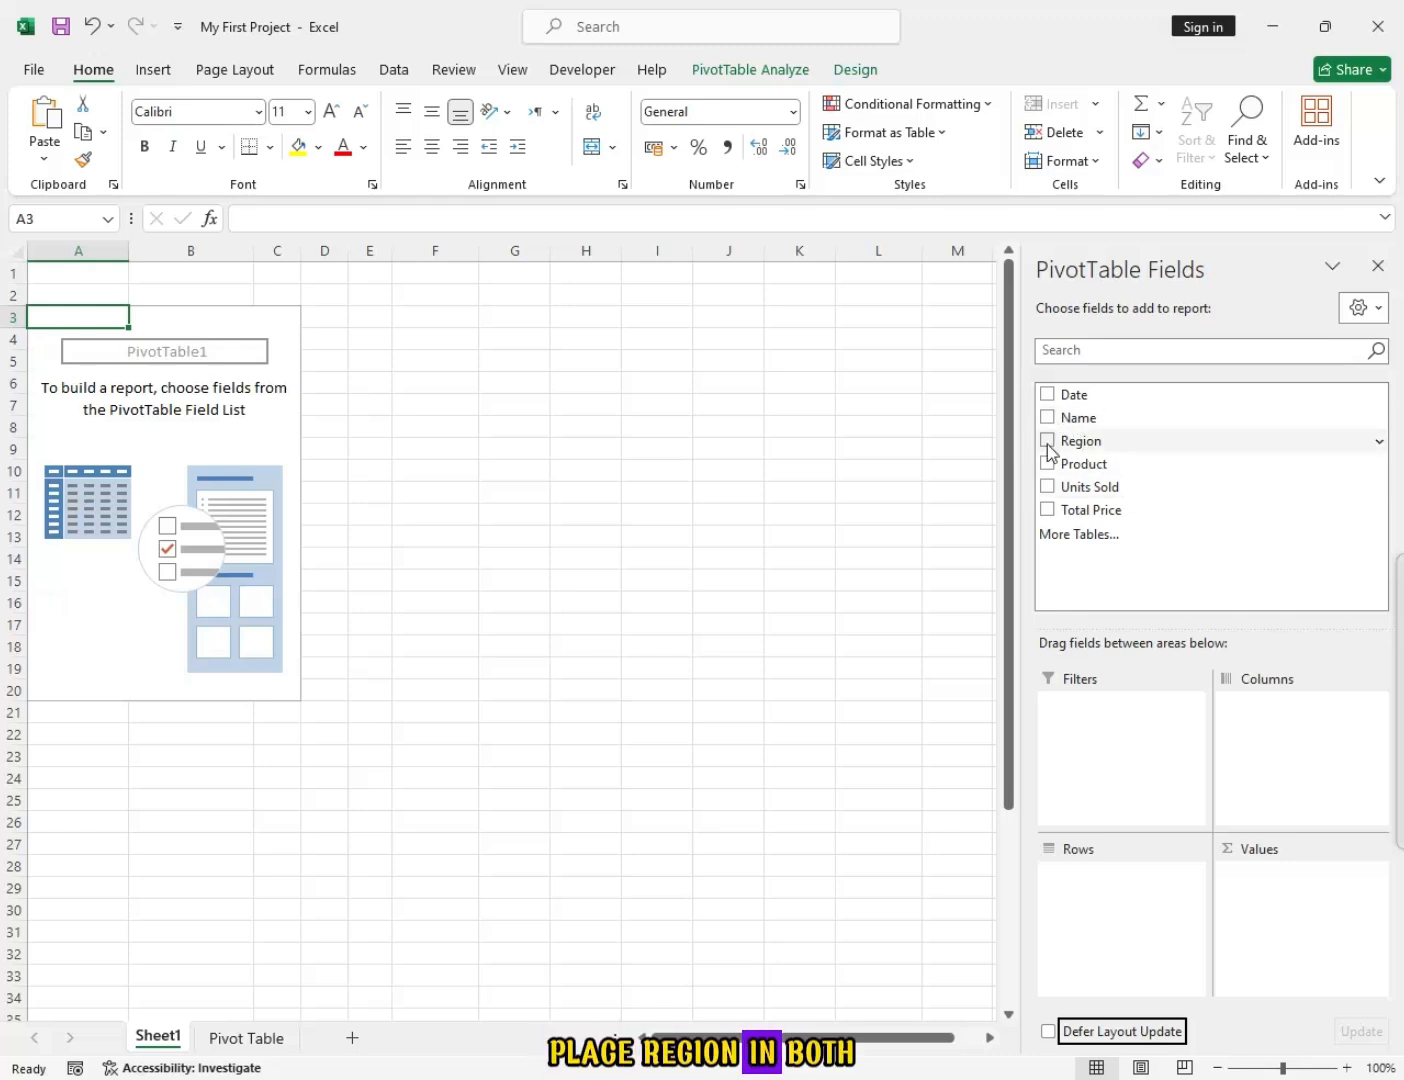
Place Region in both the rows and values of the pivot table to count records per region, and review the counts.
{"action": "left_click_drag", "start_coordinate": [1049, 447], "coordinate": [1091, 880]}
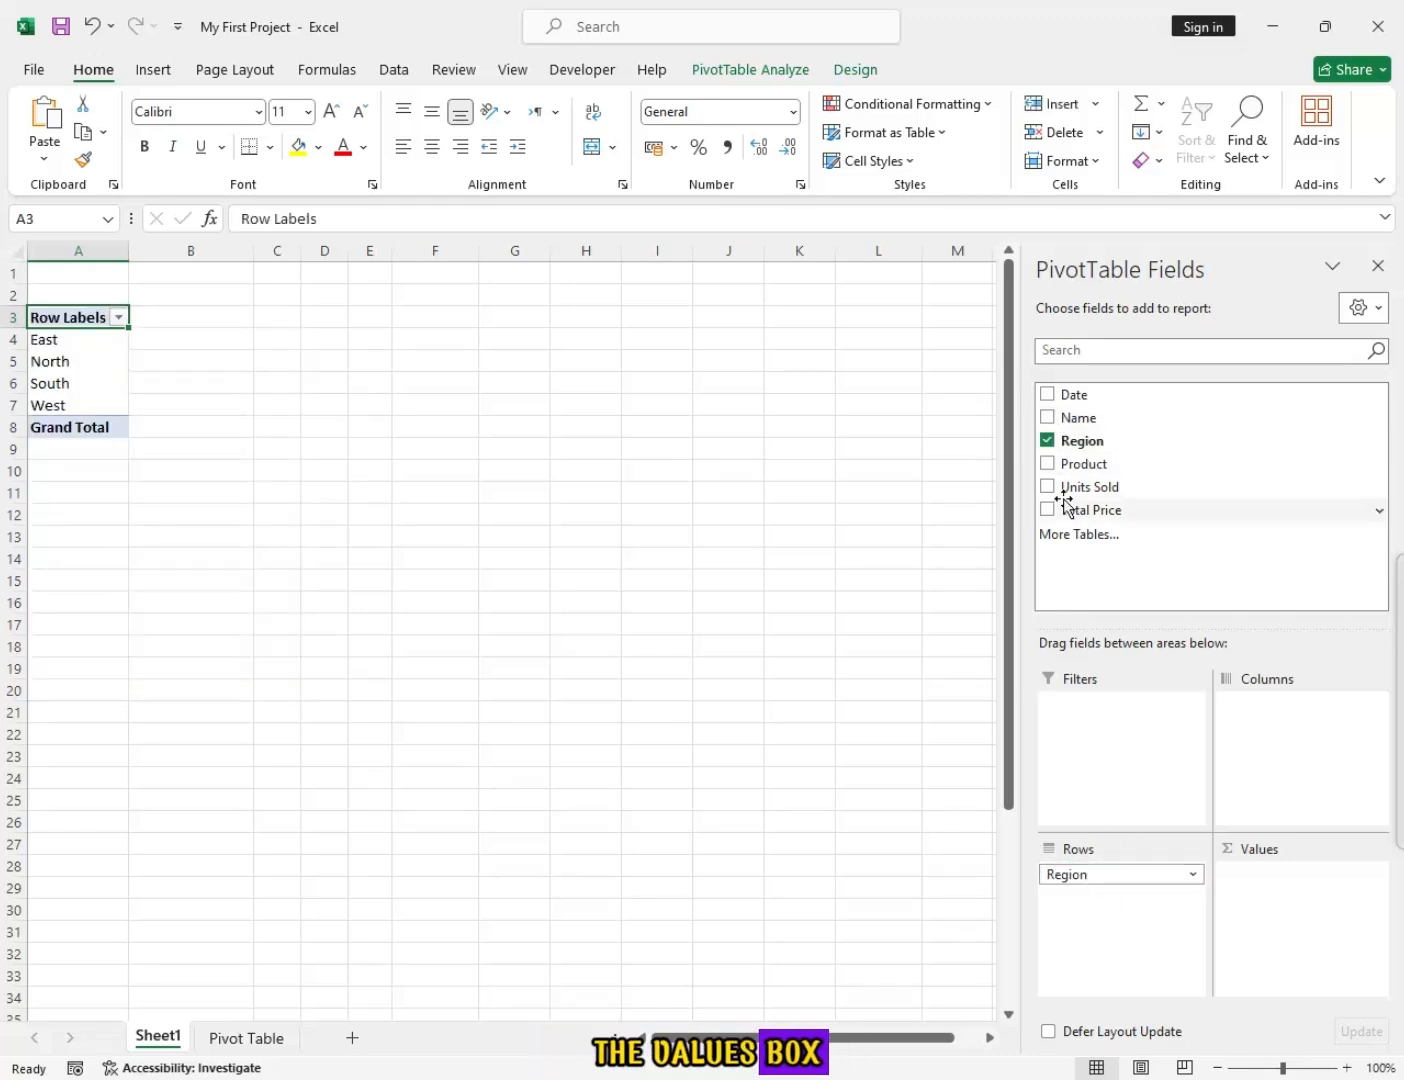
{"action": "left_click_drag", "start_coordinate": [1081, 443], "coordinate": [1258, 898]}
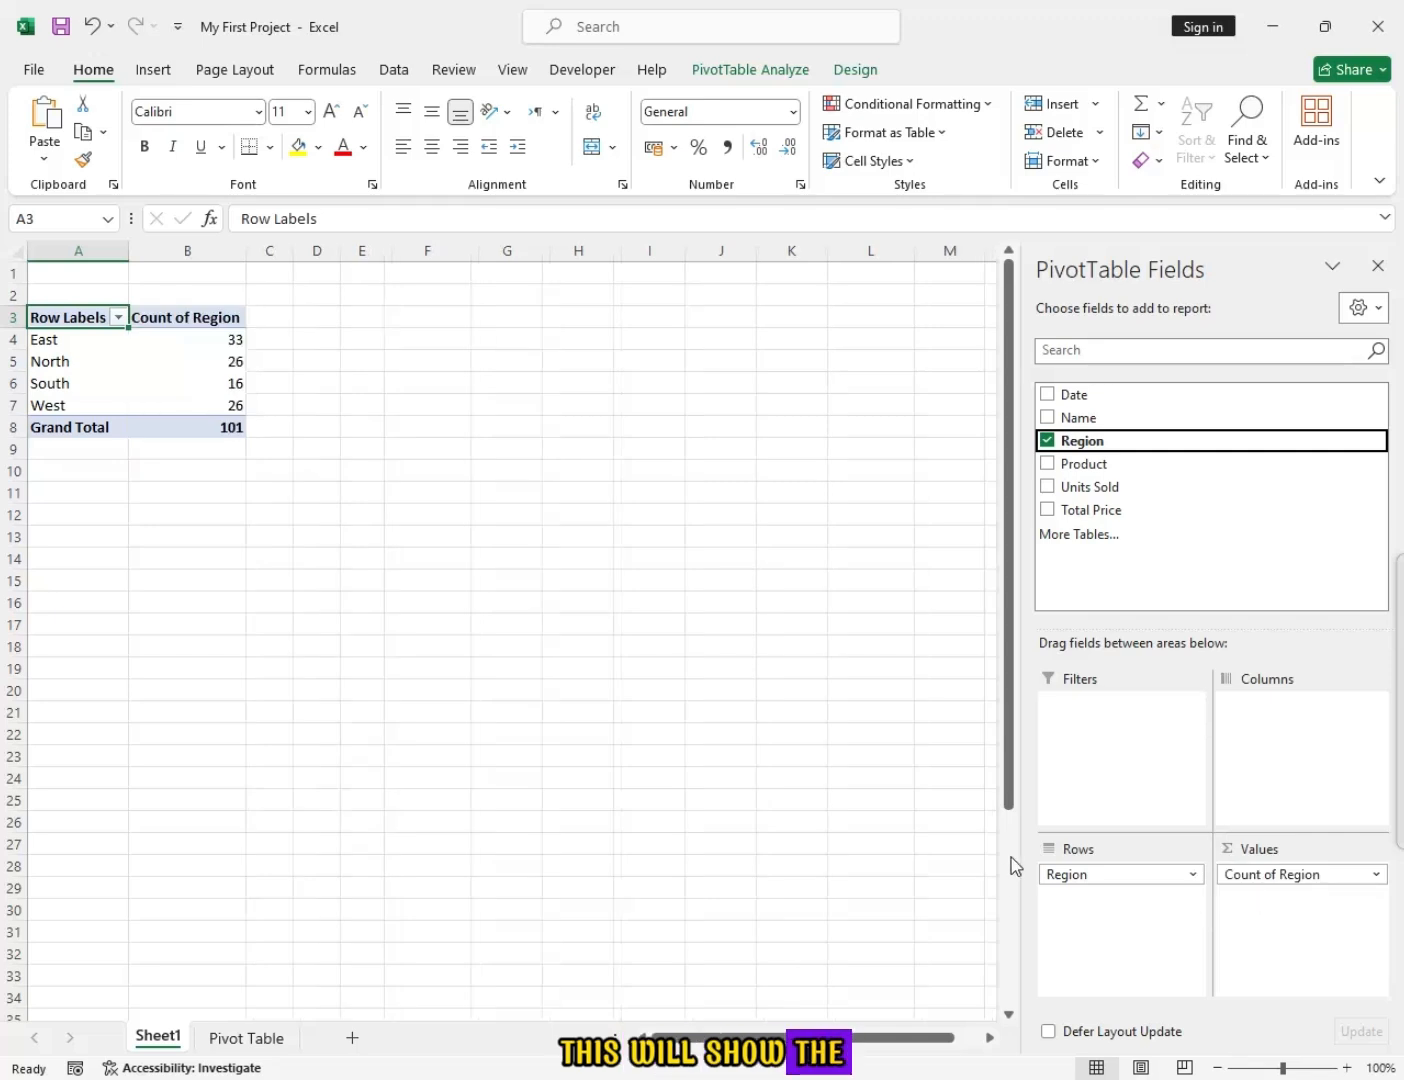
{"action": "left_click", "coordinate": [1265, 877]}
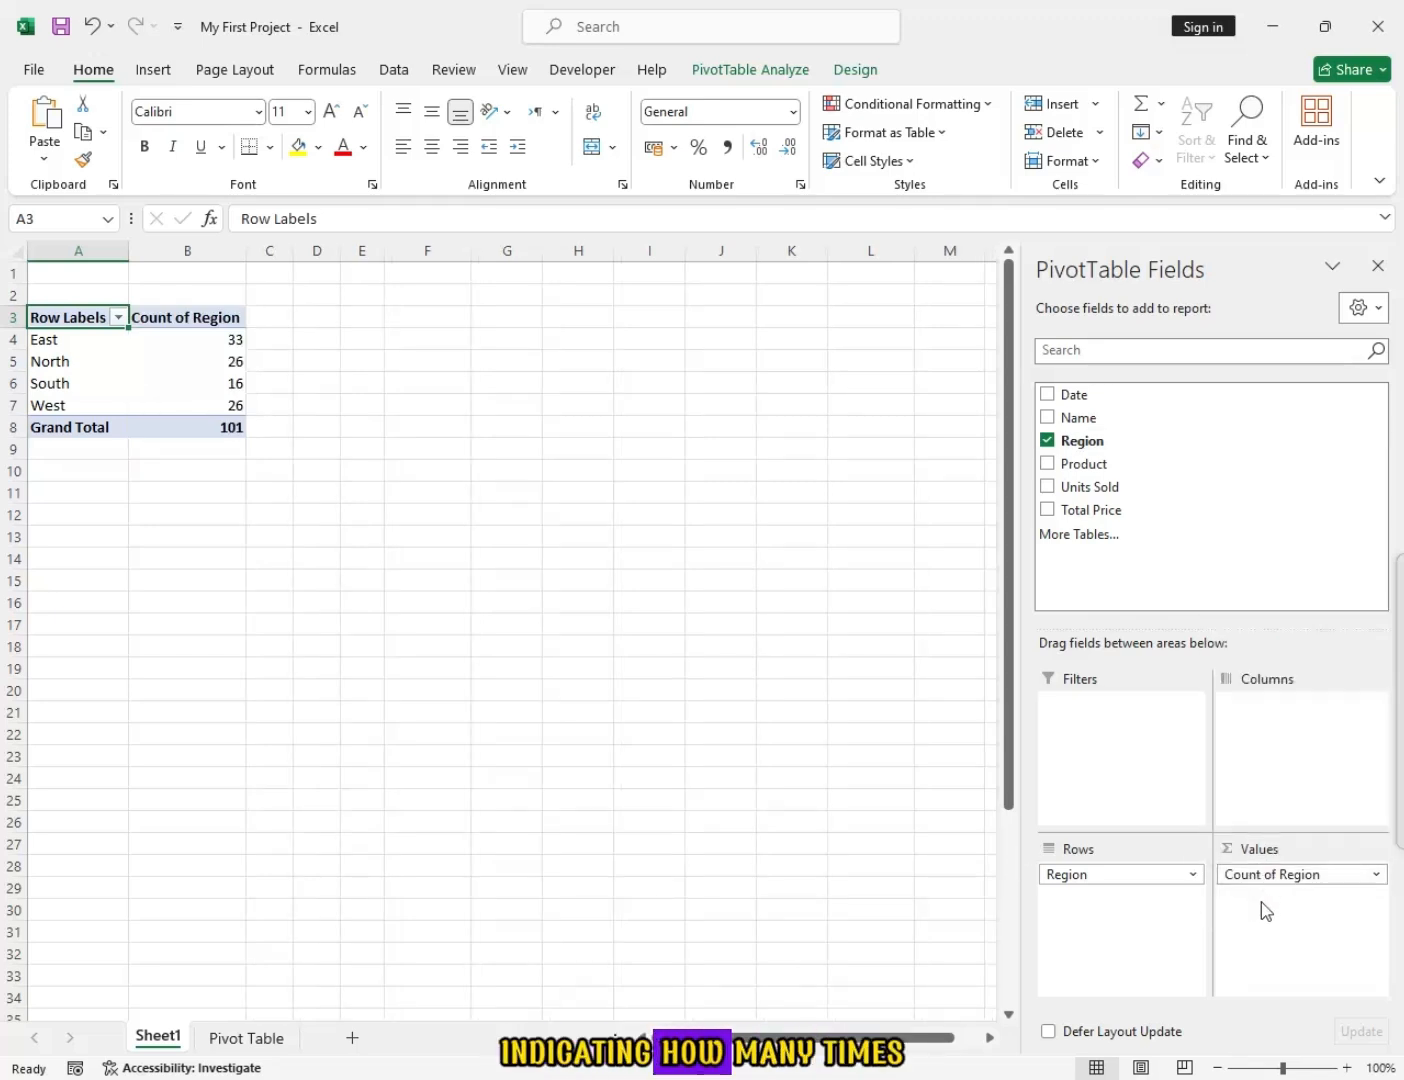
{"action": "left_click", "coordinate": [1255, 880]}
{"action": "left_click", "coordinate": [164, 335]}
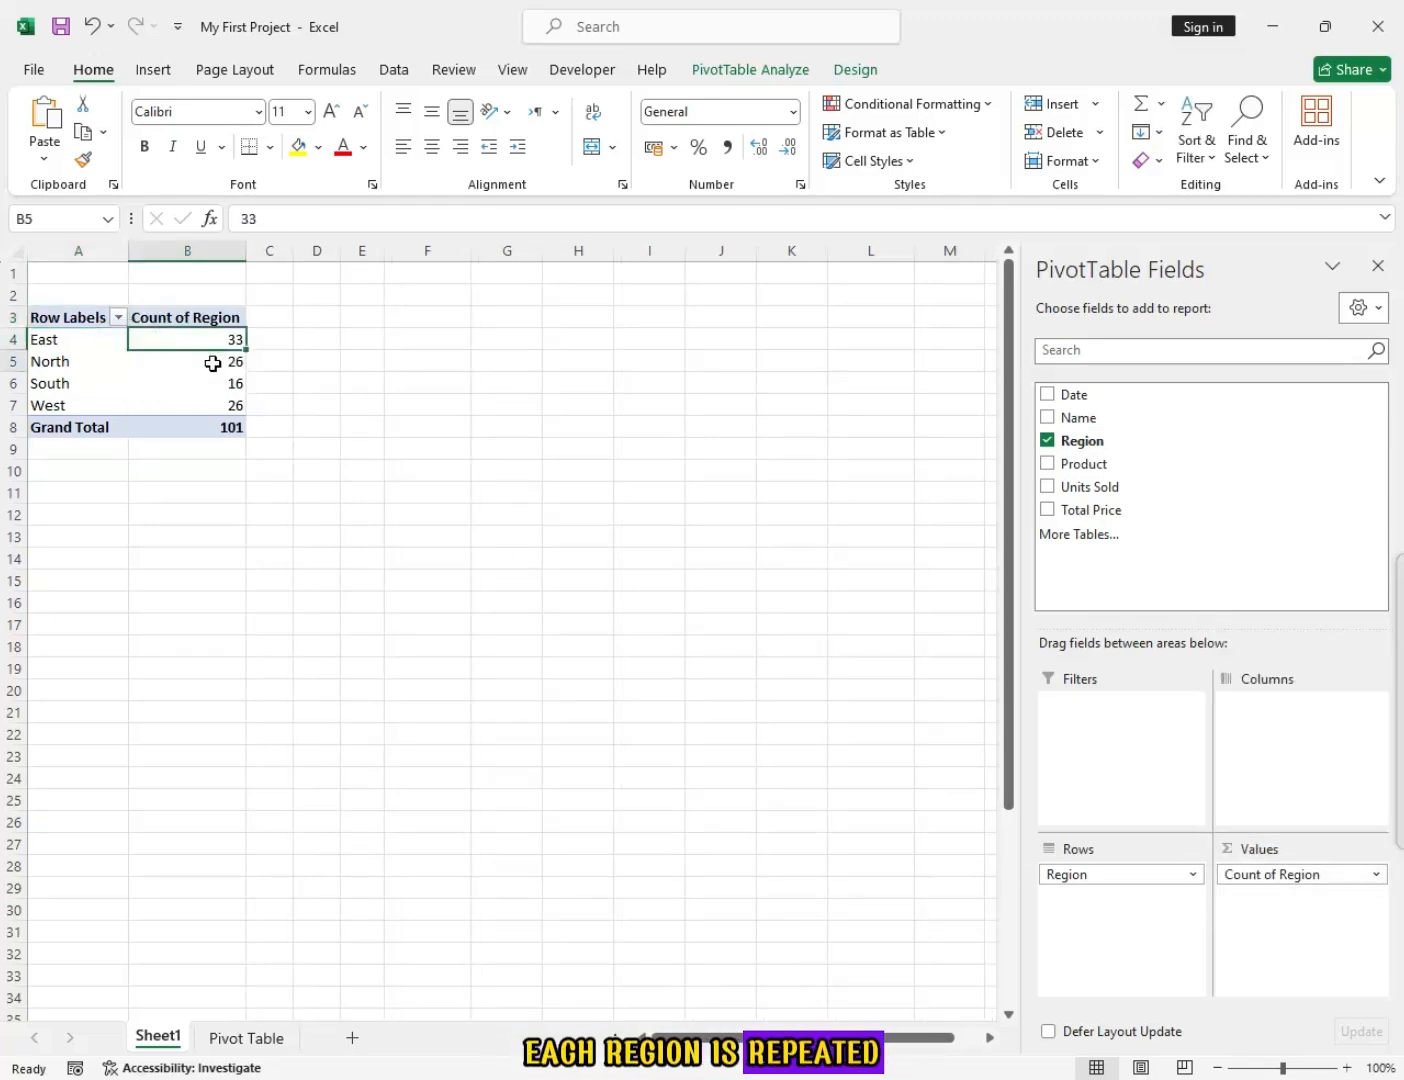
{"action": "left_click", "coordinate": [200, 362]}
{"action": "left_click", "coordinate": [207, 403]}
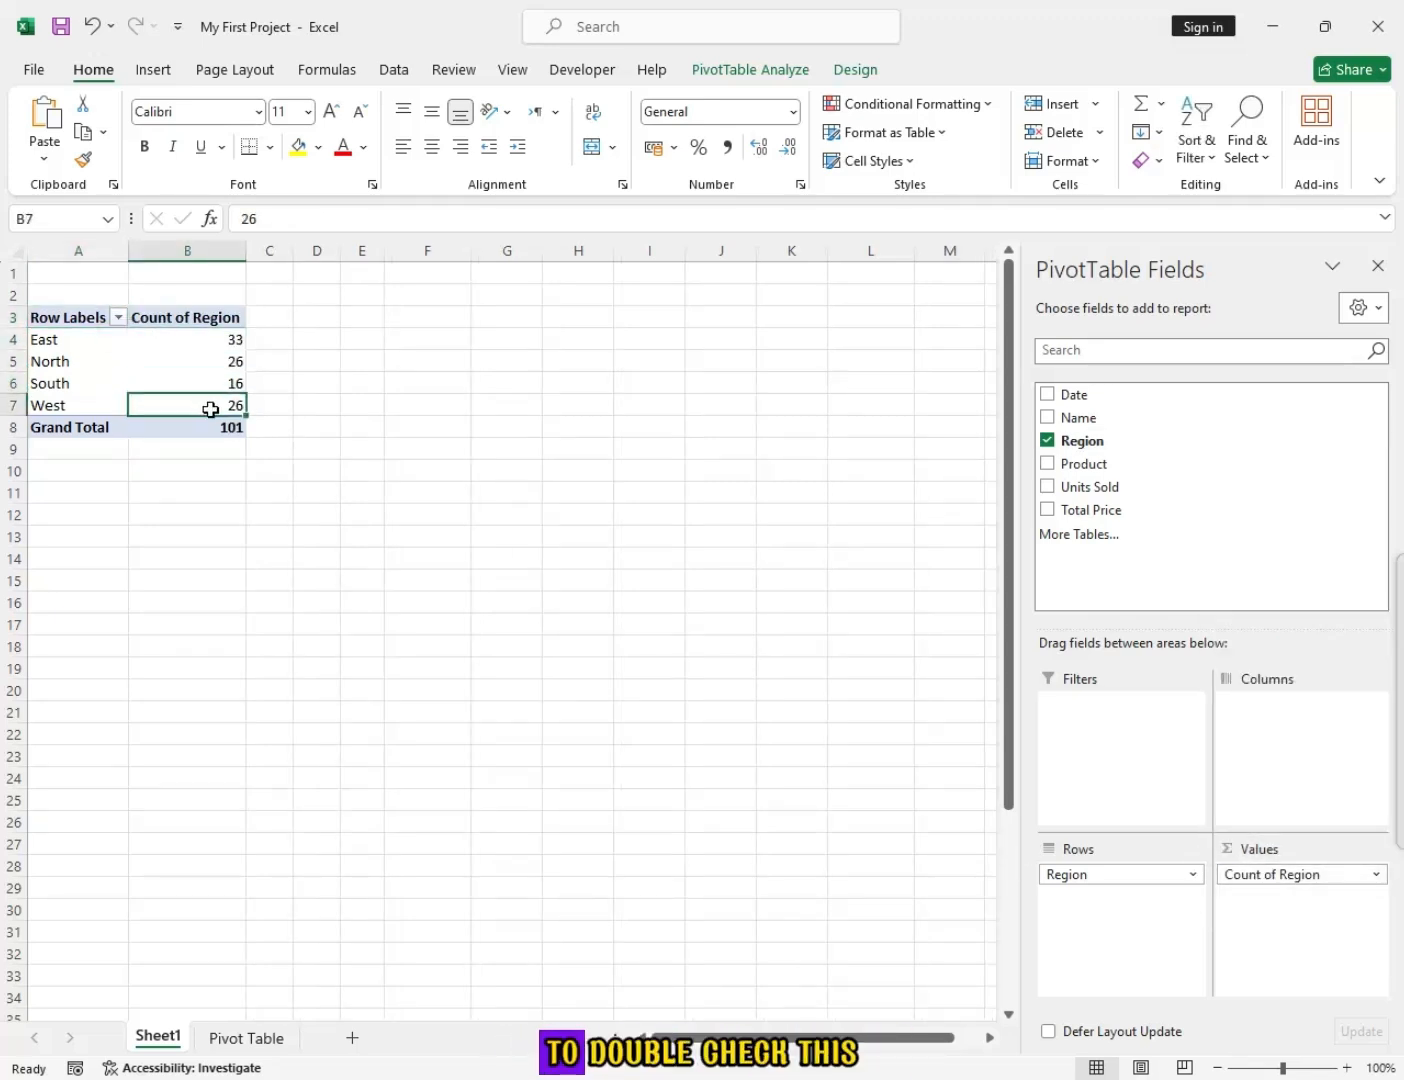
Drill down into North's Count of Region value to list its records on a new sheet, and fit the Date column's width.
{"action": "left_click", "coordinate": [163, 352]}
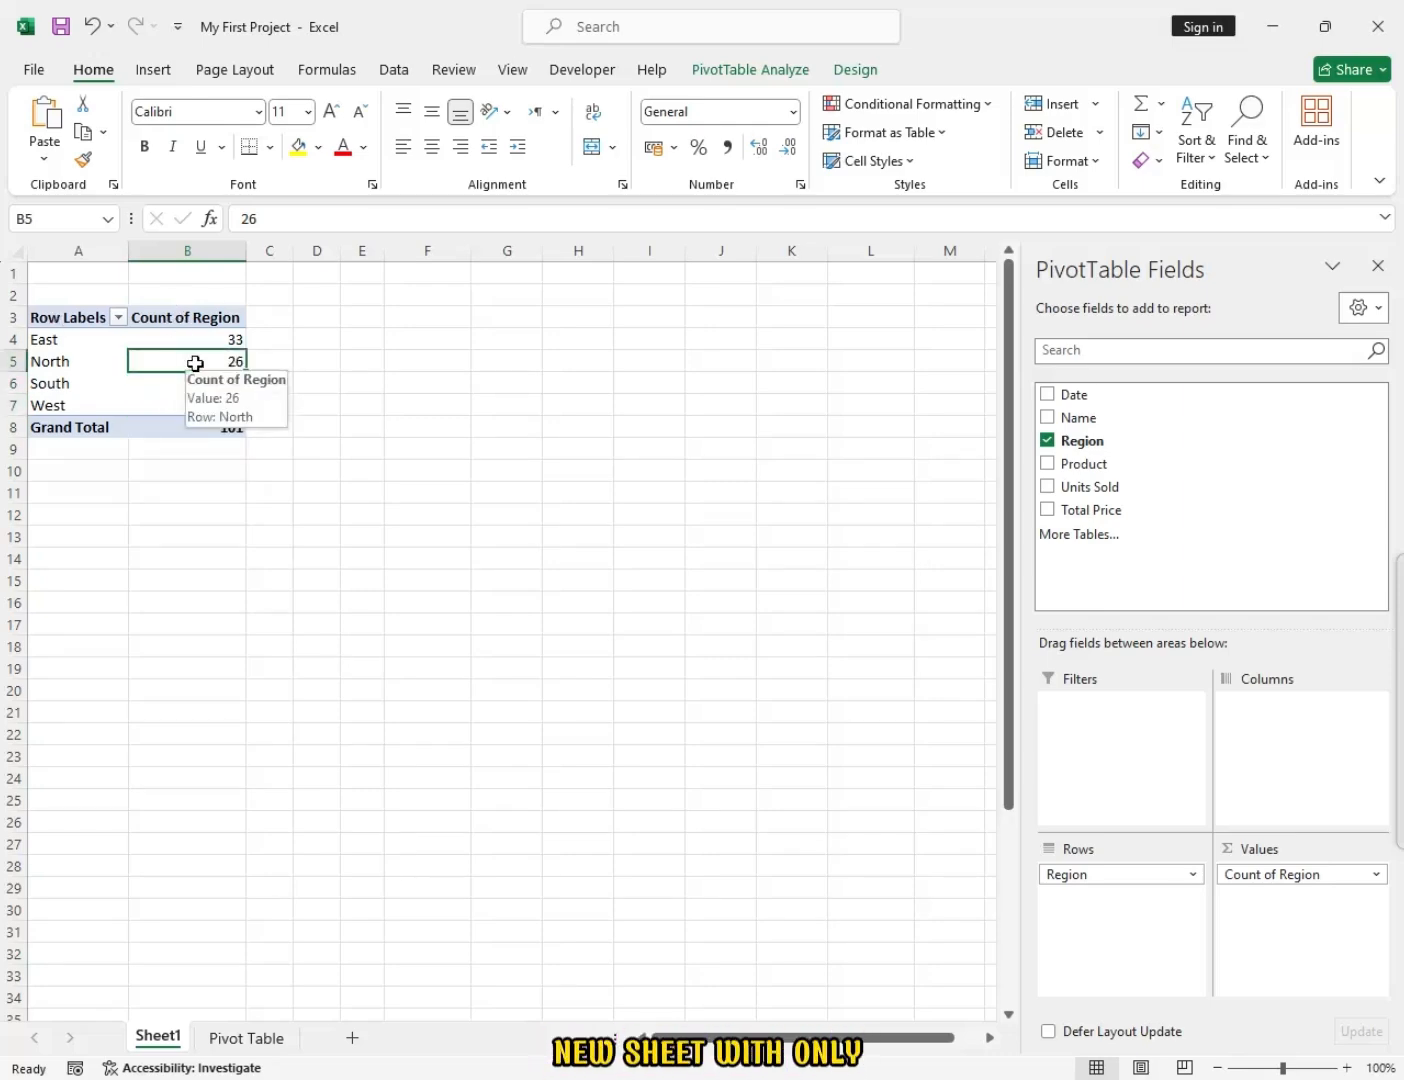
{"action": "double_click", "coordinate": [173, 359]}
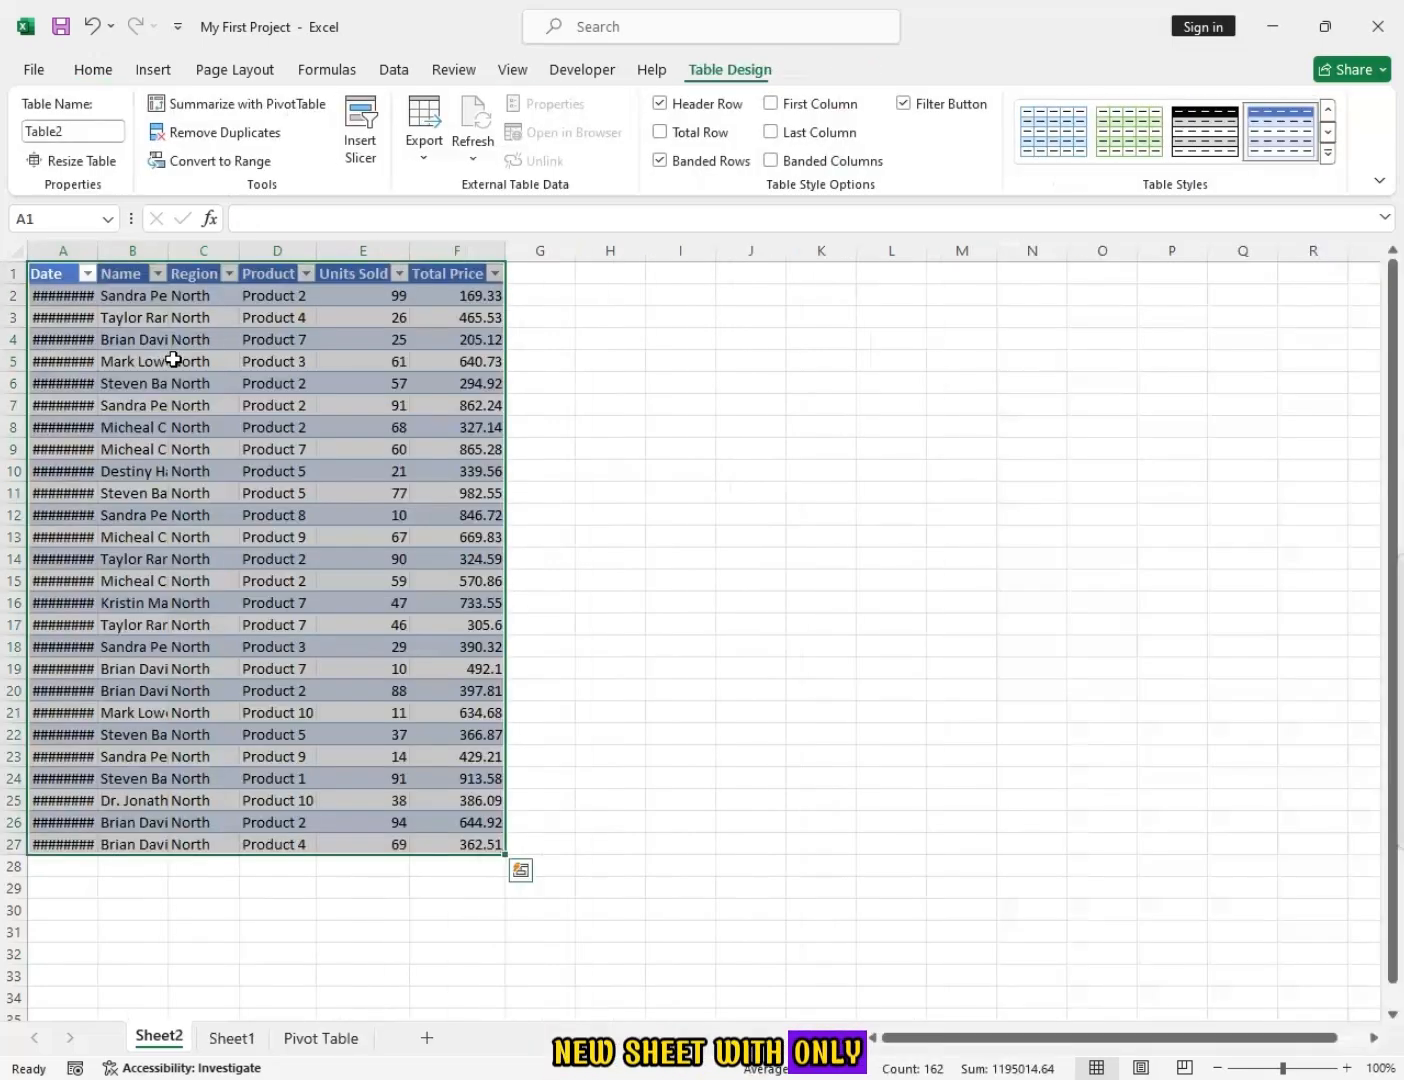
{"action": "double_click", "coordinate": [94, 244]}
Select the Product cells D2:D27 of the extracted North records to check their count.
{"action": "left_click", "coordinate": [290, 317]}
{"action": "left_click_drag", "start_coordinate": [289, 295], "coordinate": [280, 846]}
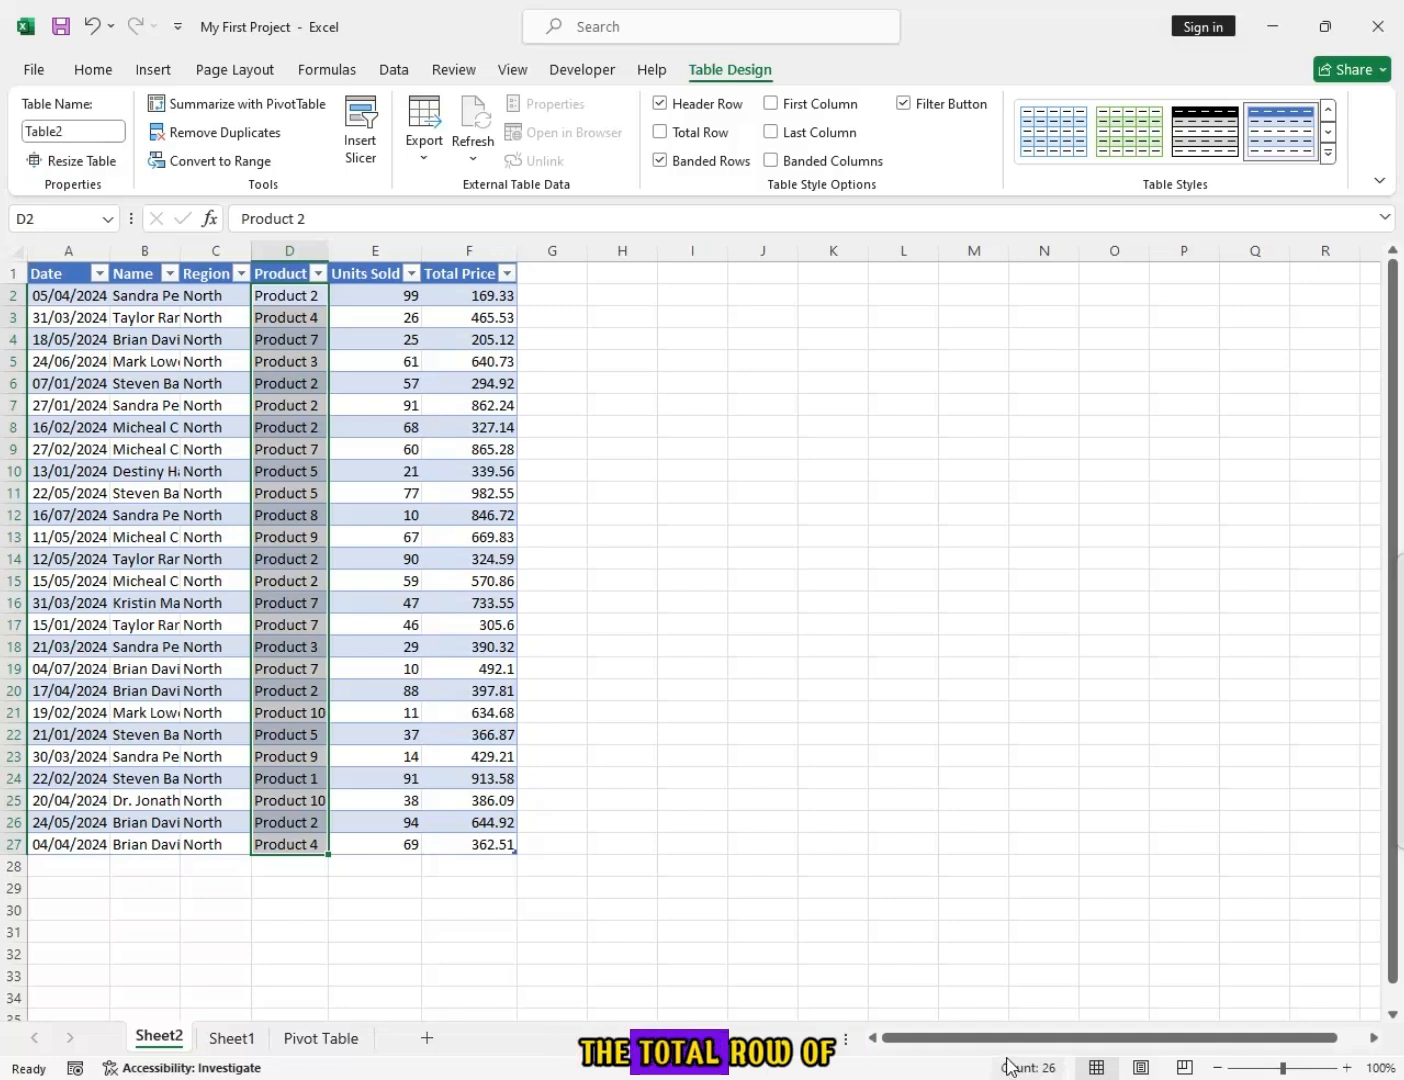
Add a total row to the extracted North records table and set its Product total to Count.
{"action": "left_click", "coordinate": [367, 493]}
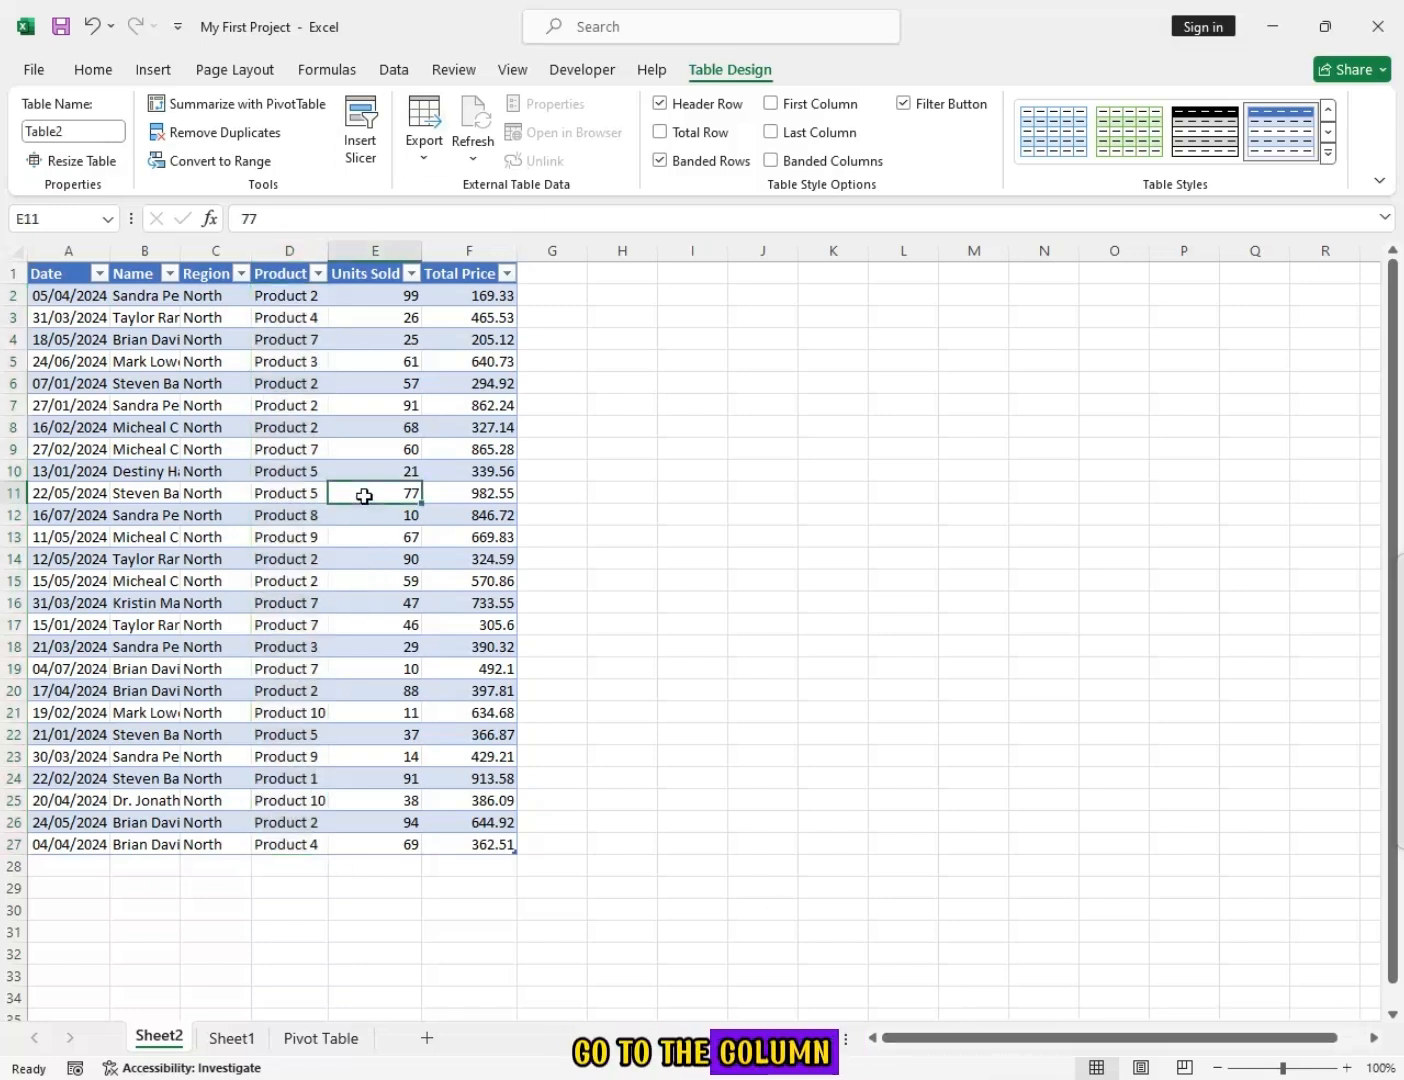
{"action": "left_click", "coordinate": [700, 133]}
{"action": "left_click", "coordinate": [313, 865]}
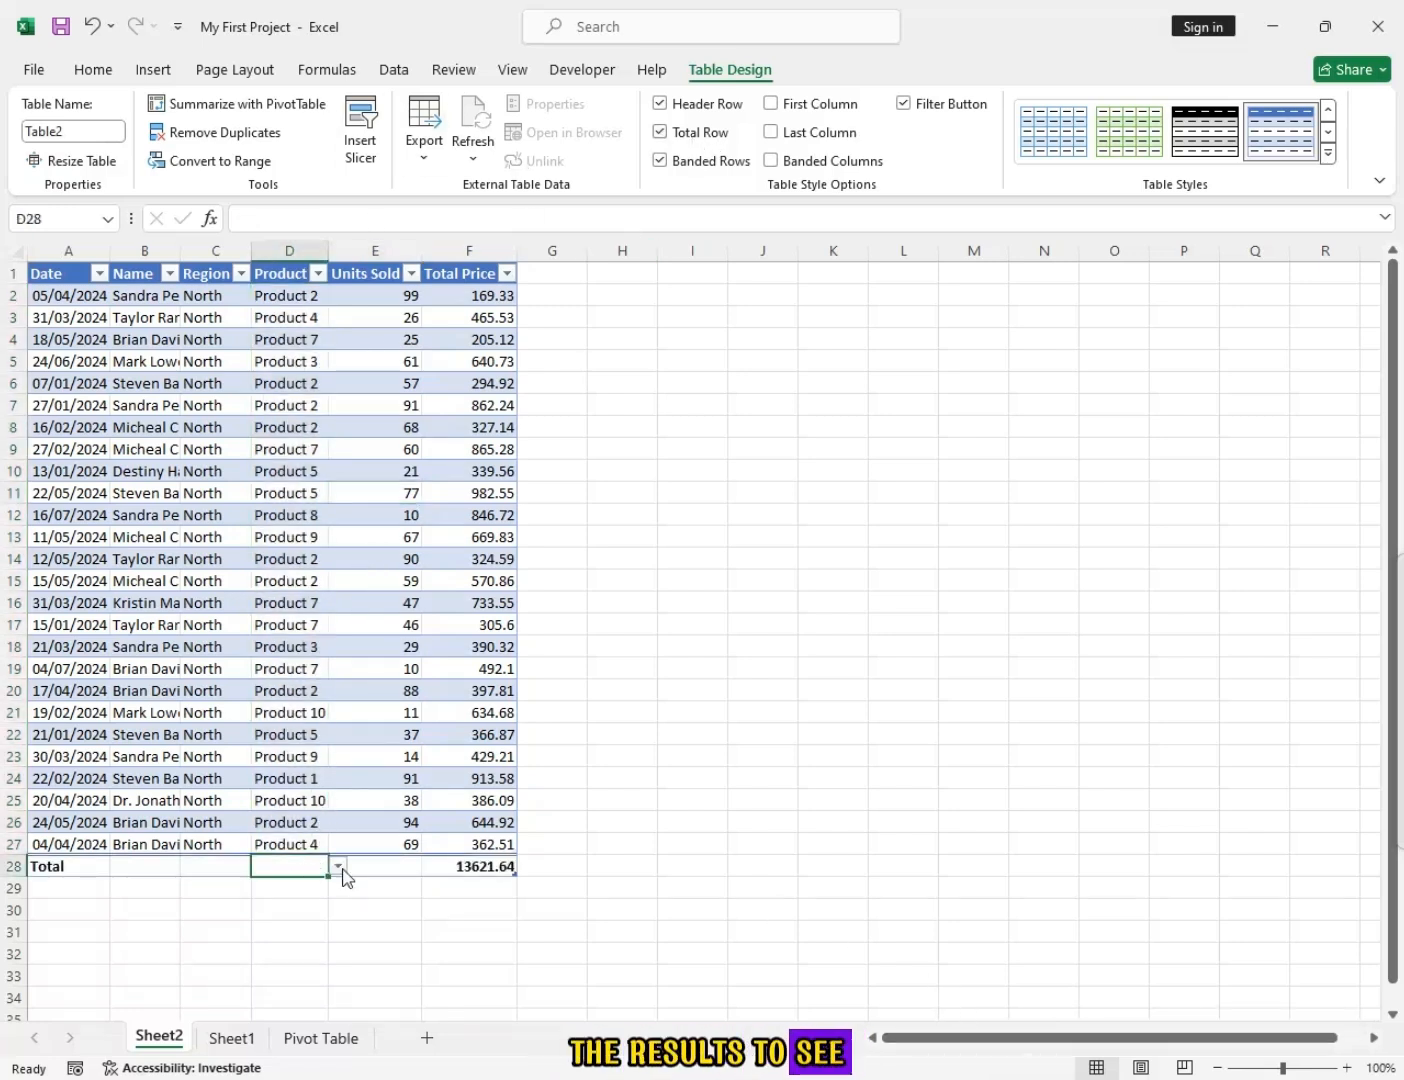
{"action": "left_click", "coordinate": [339, 866]}
{"action": "left_click", "coordinate": [299, 911]}
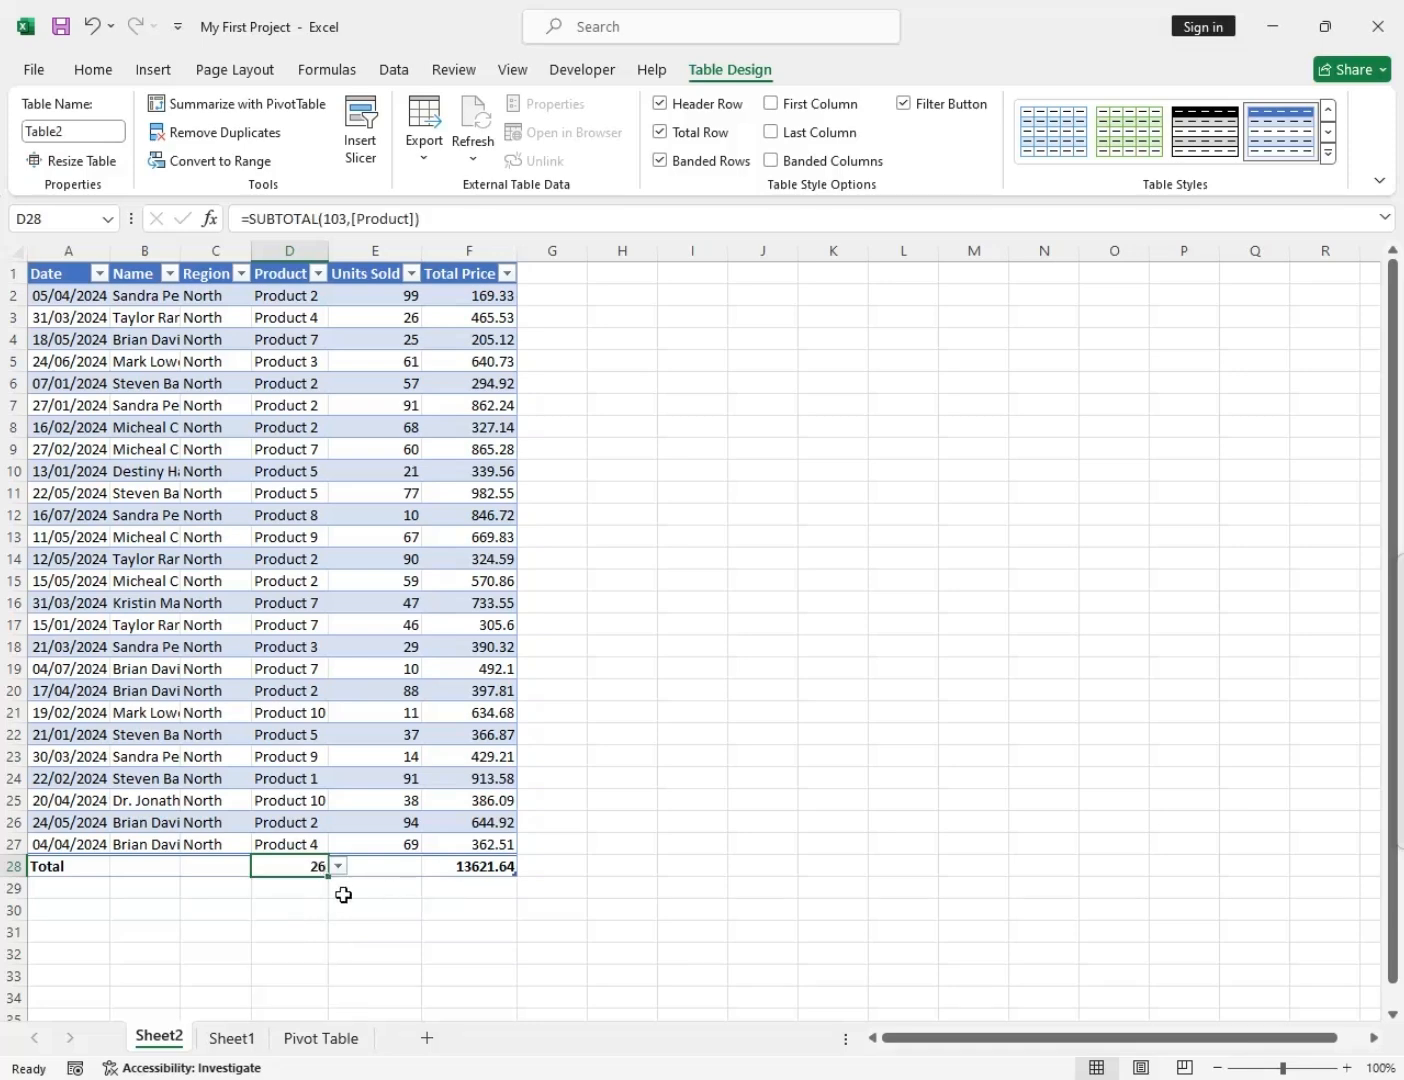
Return to the pivot table on Sheet1 and select the West label together with its count to review it.
{"action": "key", "text": "ctrl+Page_Down"}
{"action": "key", "text": "Down"}
{"action": "key", "text": "Down"}
{"action": "key", "text": "Left"}
{"action": "key", "text": "shift+Right"}
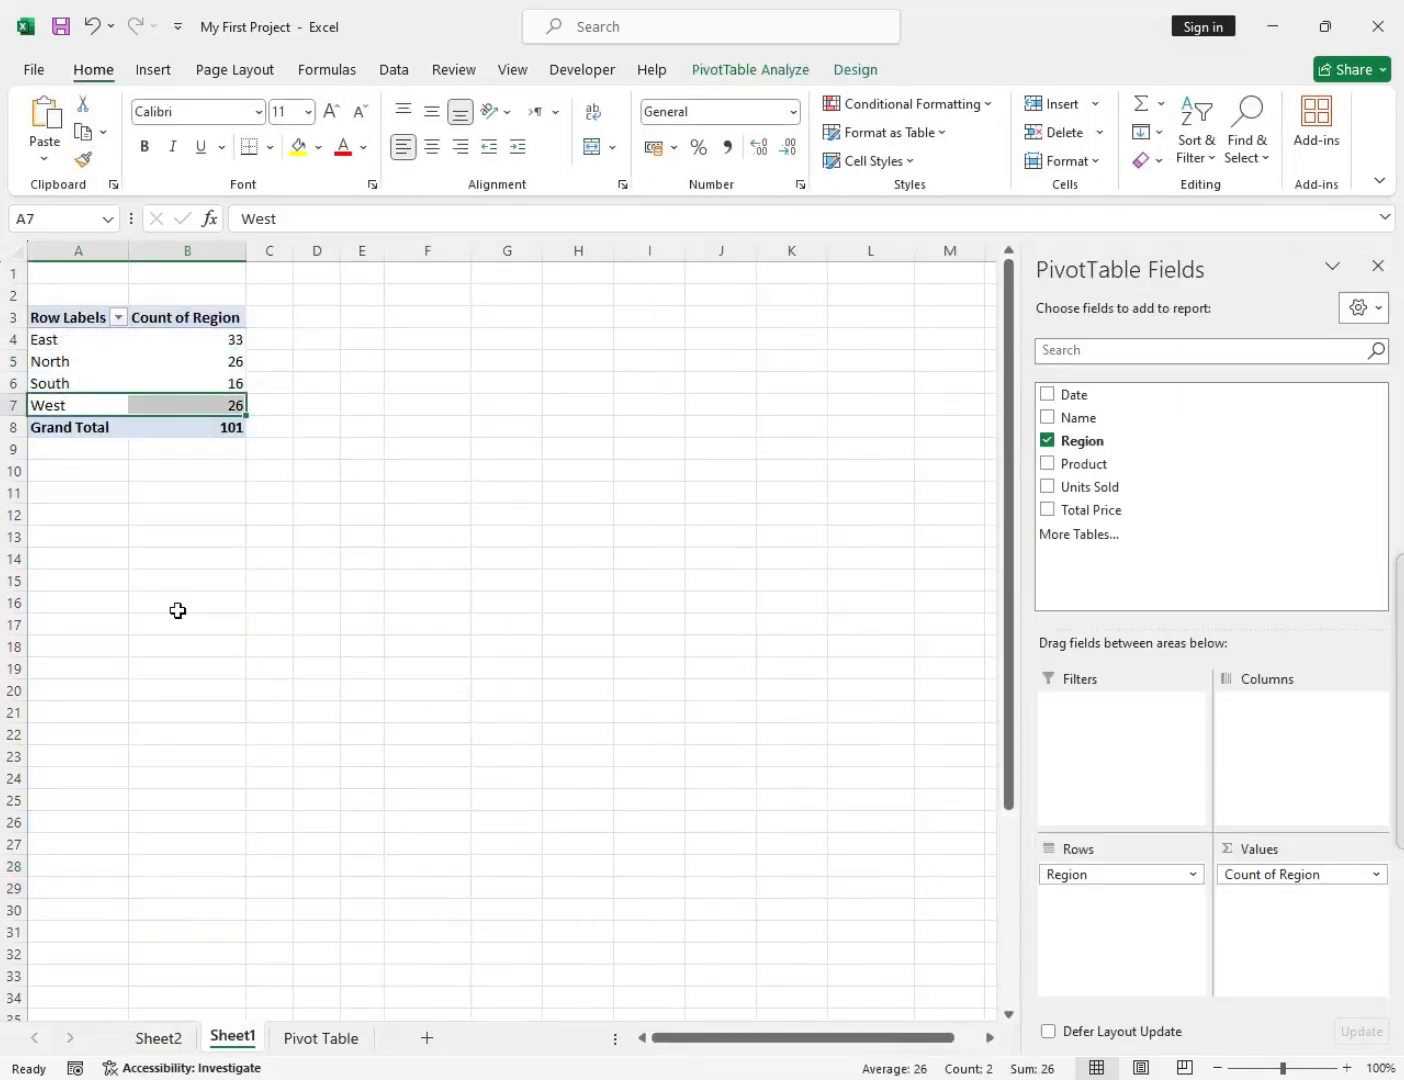
Delete Sheet2, which holds the extracted North records.
{"action": "left_click", "coordinate": [172, 1042]}
{"action": "right_click", "coordinate": [173, 1042]}
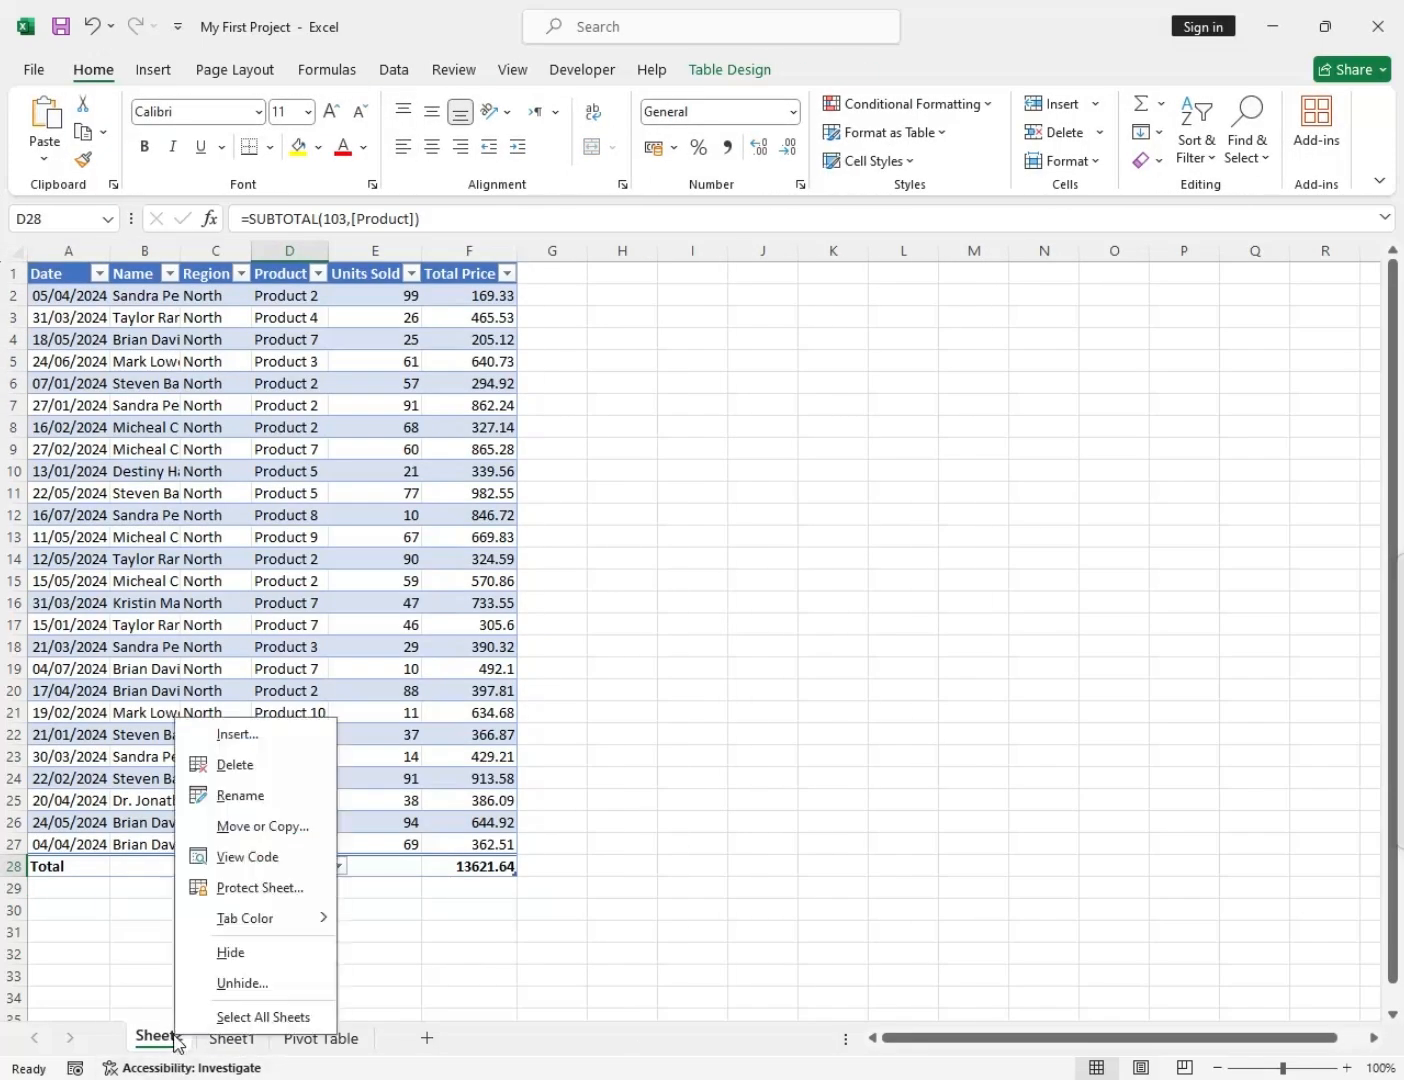
{"action": "left_click", "coordinate": [251, 767]}
{"action": "left_click", "coordinate": [664, 613]}
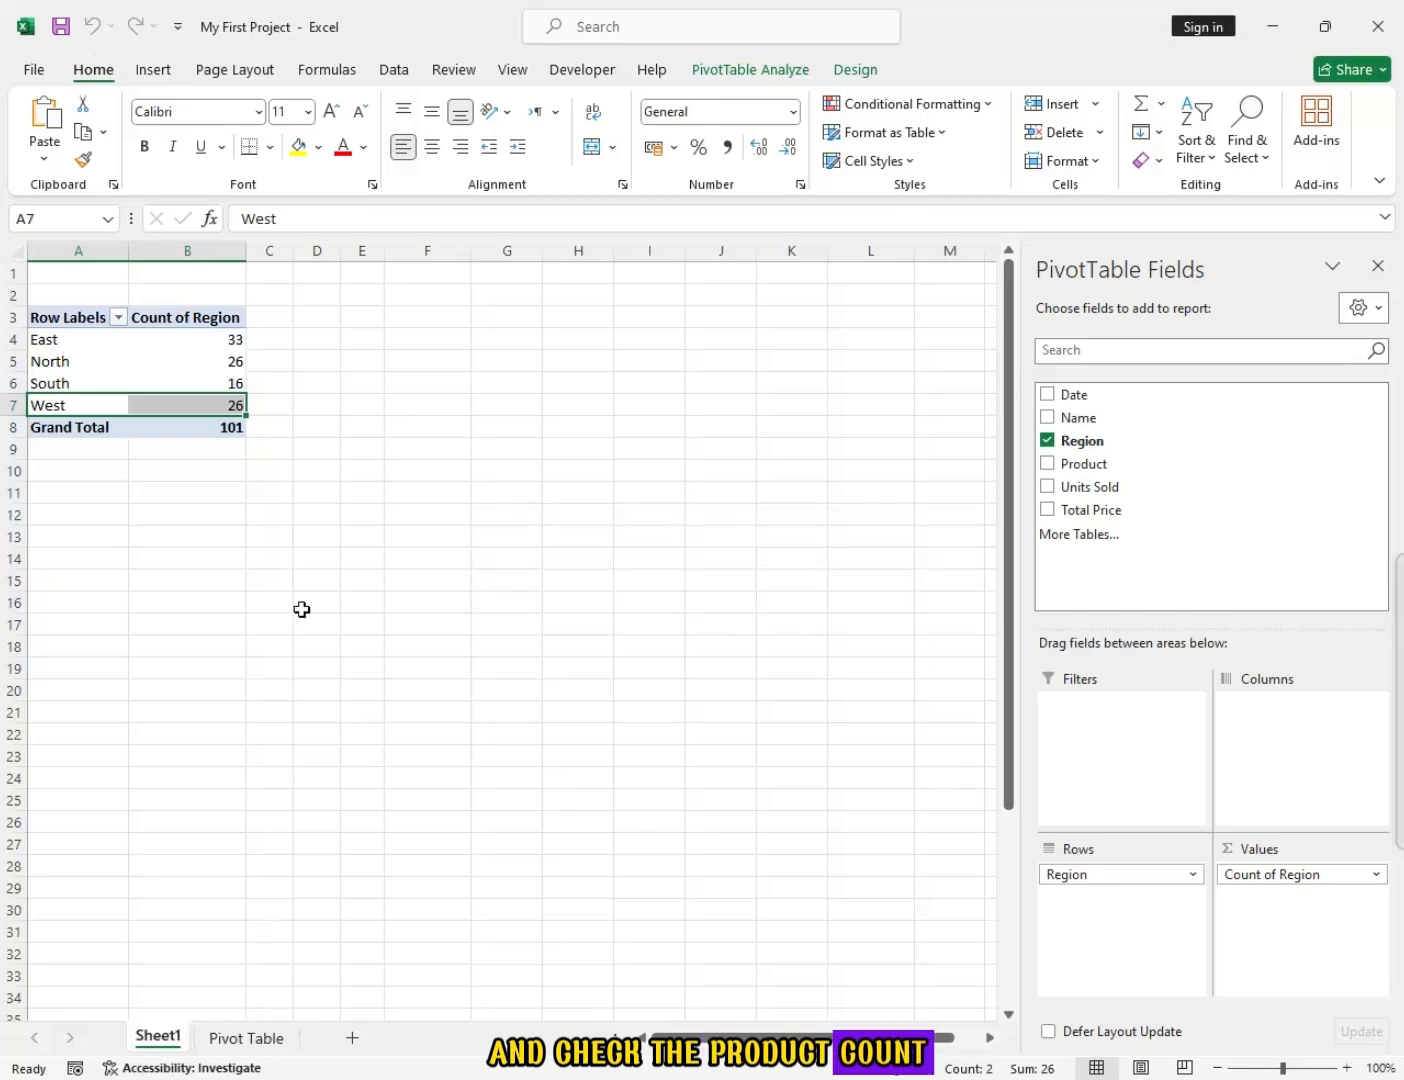
Replace Region with Product in both the rows and values of the pivot table to count records per product.
{"action": "left_click", "coordinate": [240, 360]}
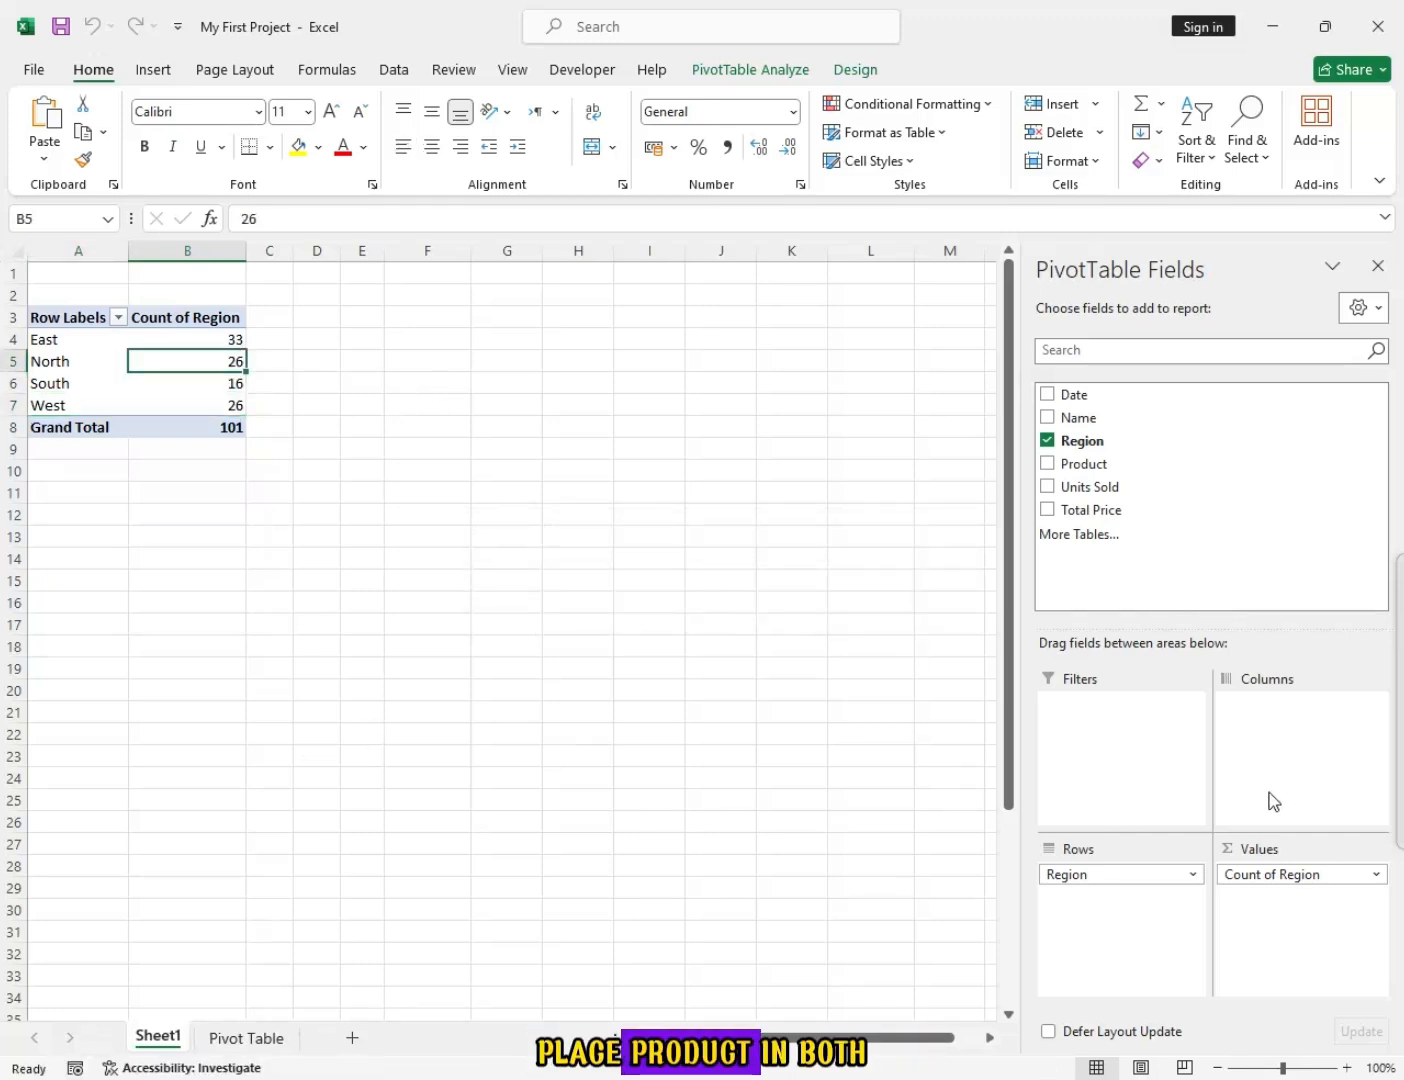
{"action": "left_click_drag", "start_coordinate": [1141, 878], "coordinate": [1207, 550]}
{"action": "left_click_drag", "start_coordinate": [1252, 889], "coordinate": [1219, 549]}
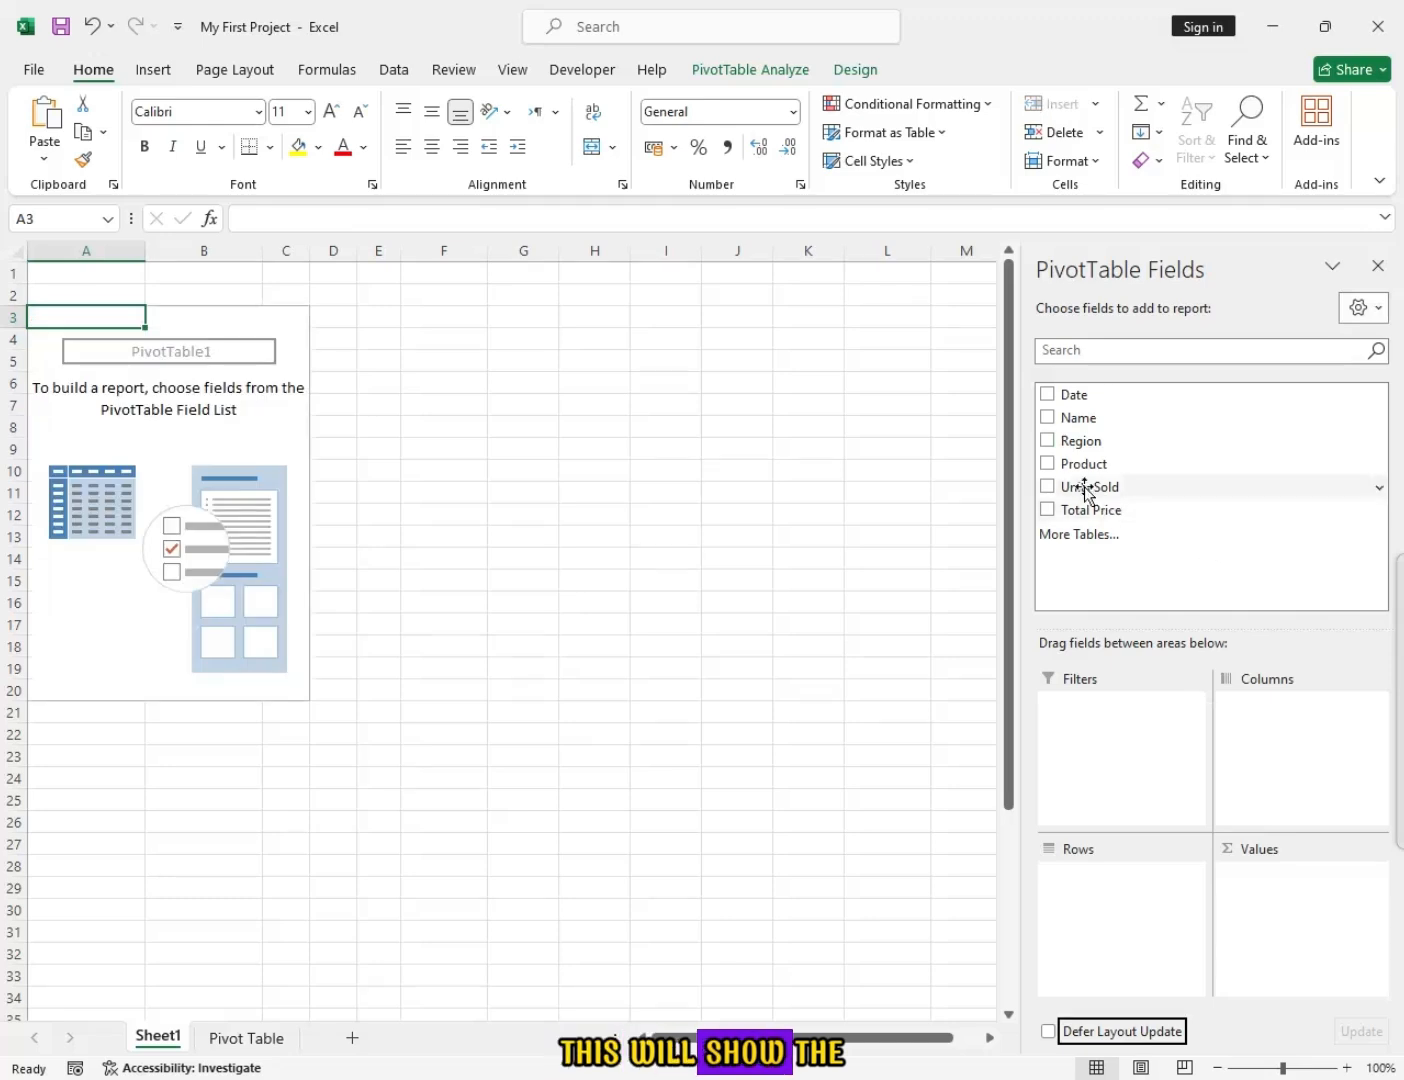
{"action": "left_click_drag", "start_coordinate": [1087, 466], "coordinate": [1112, 889]}
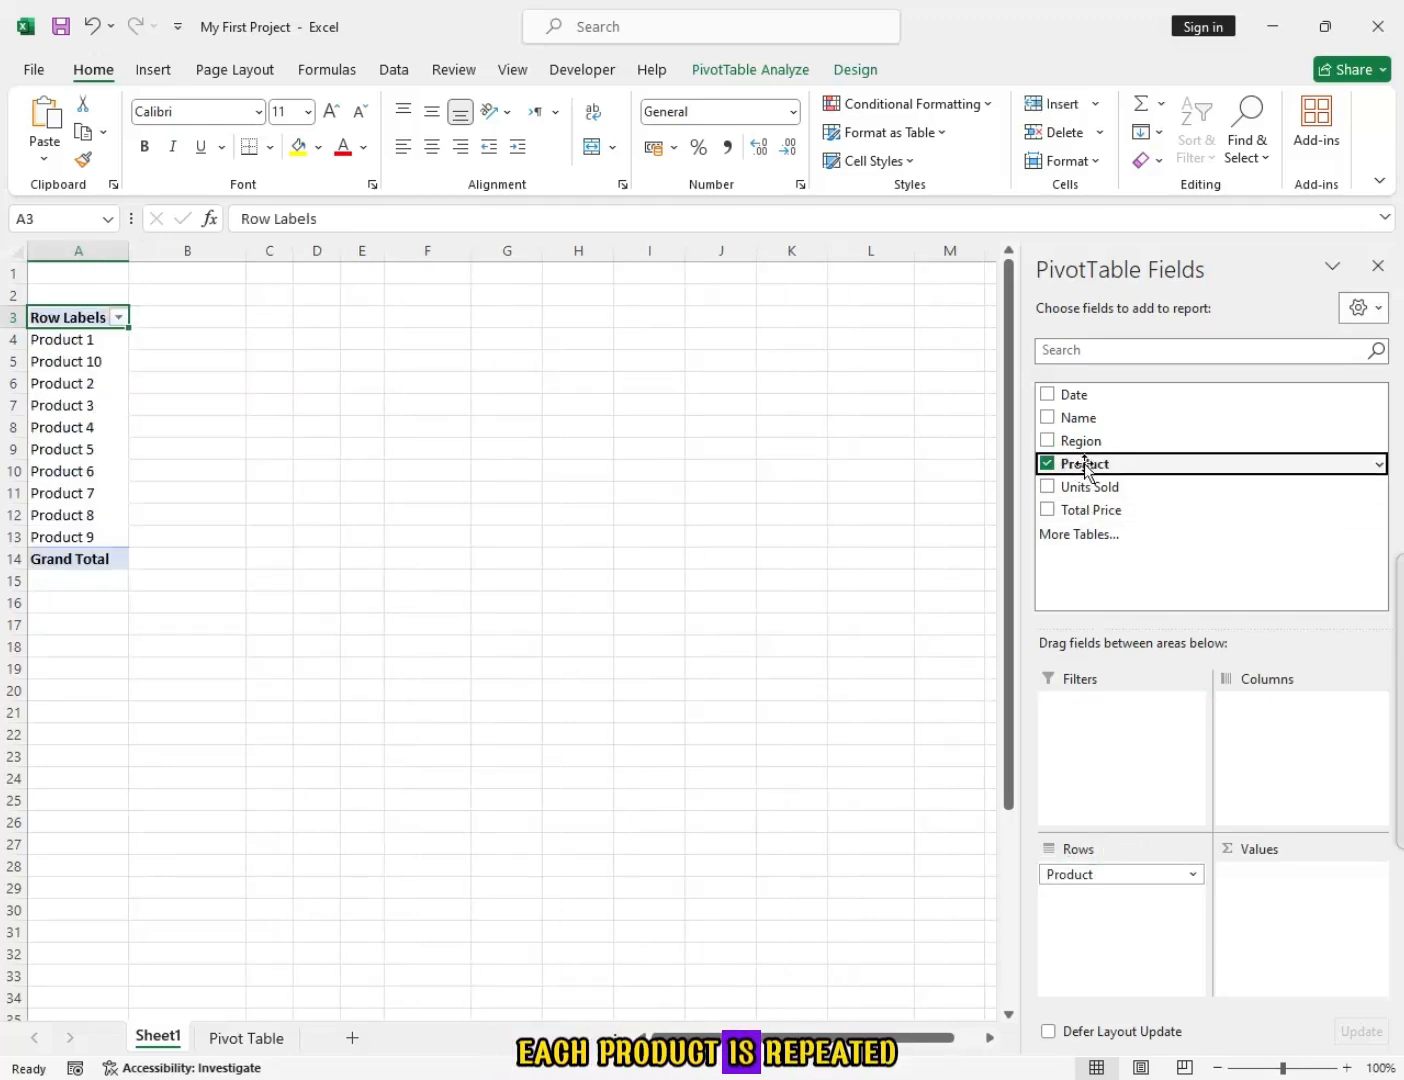
{"action": "left_click_drag", "start_coordinate": [1085, 462], "coordinate": [1294, 898]}
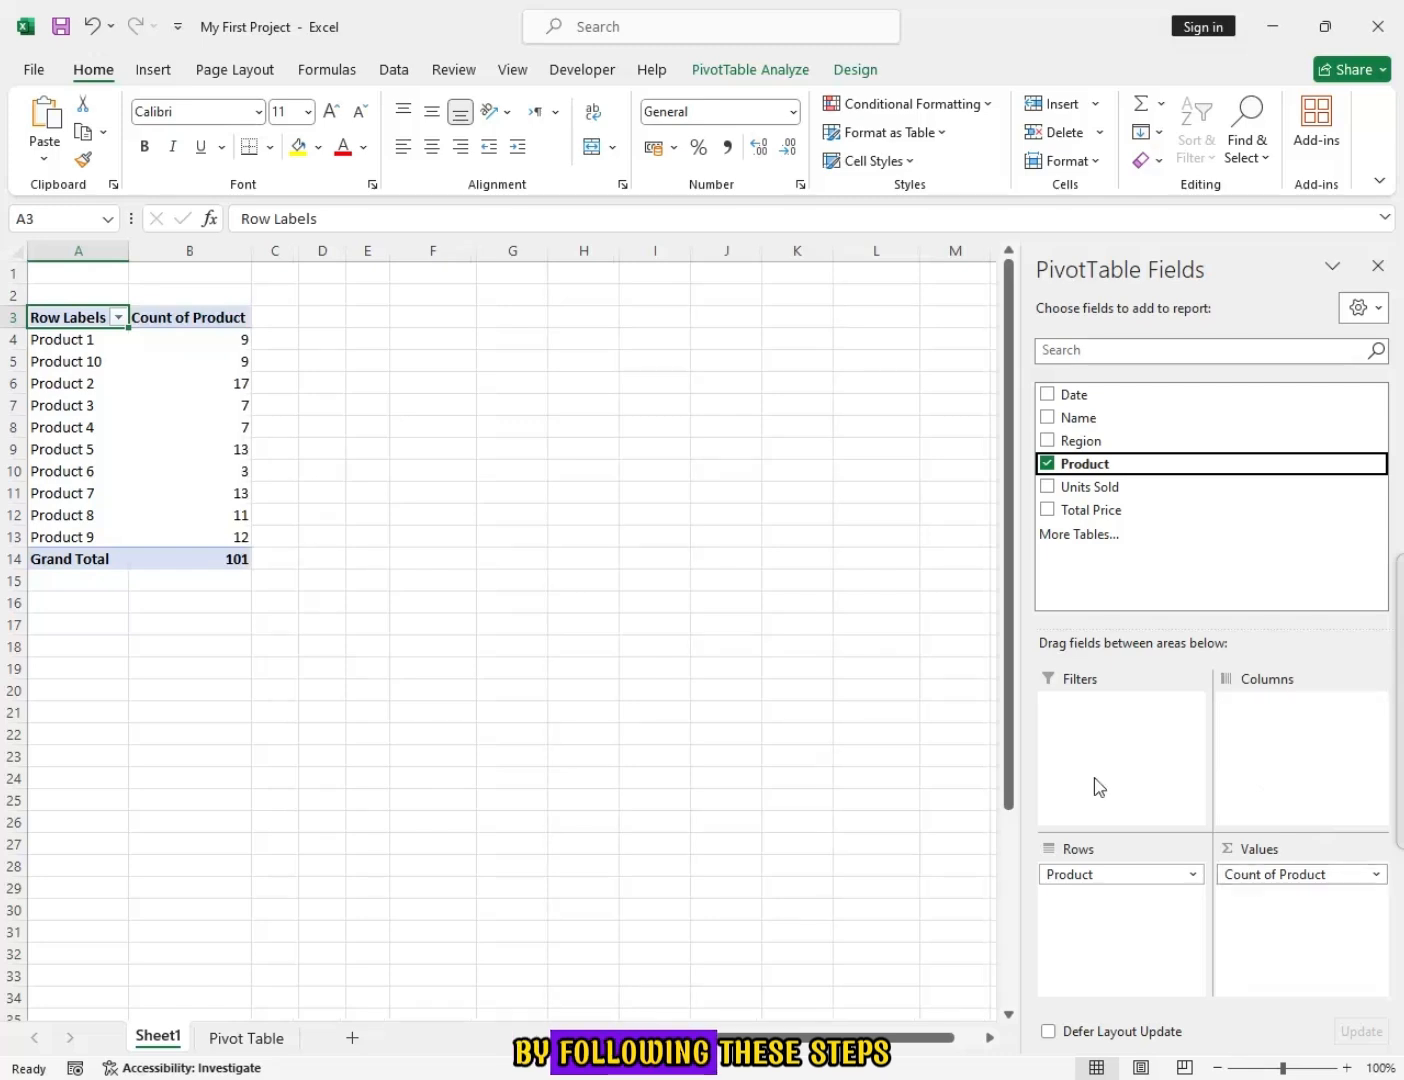
Review the product labels in A4:A13 of the pivot table and their Count of Product values.
{"action": "left_click", "coordinate": [179, 376]}
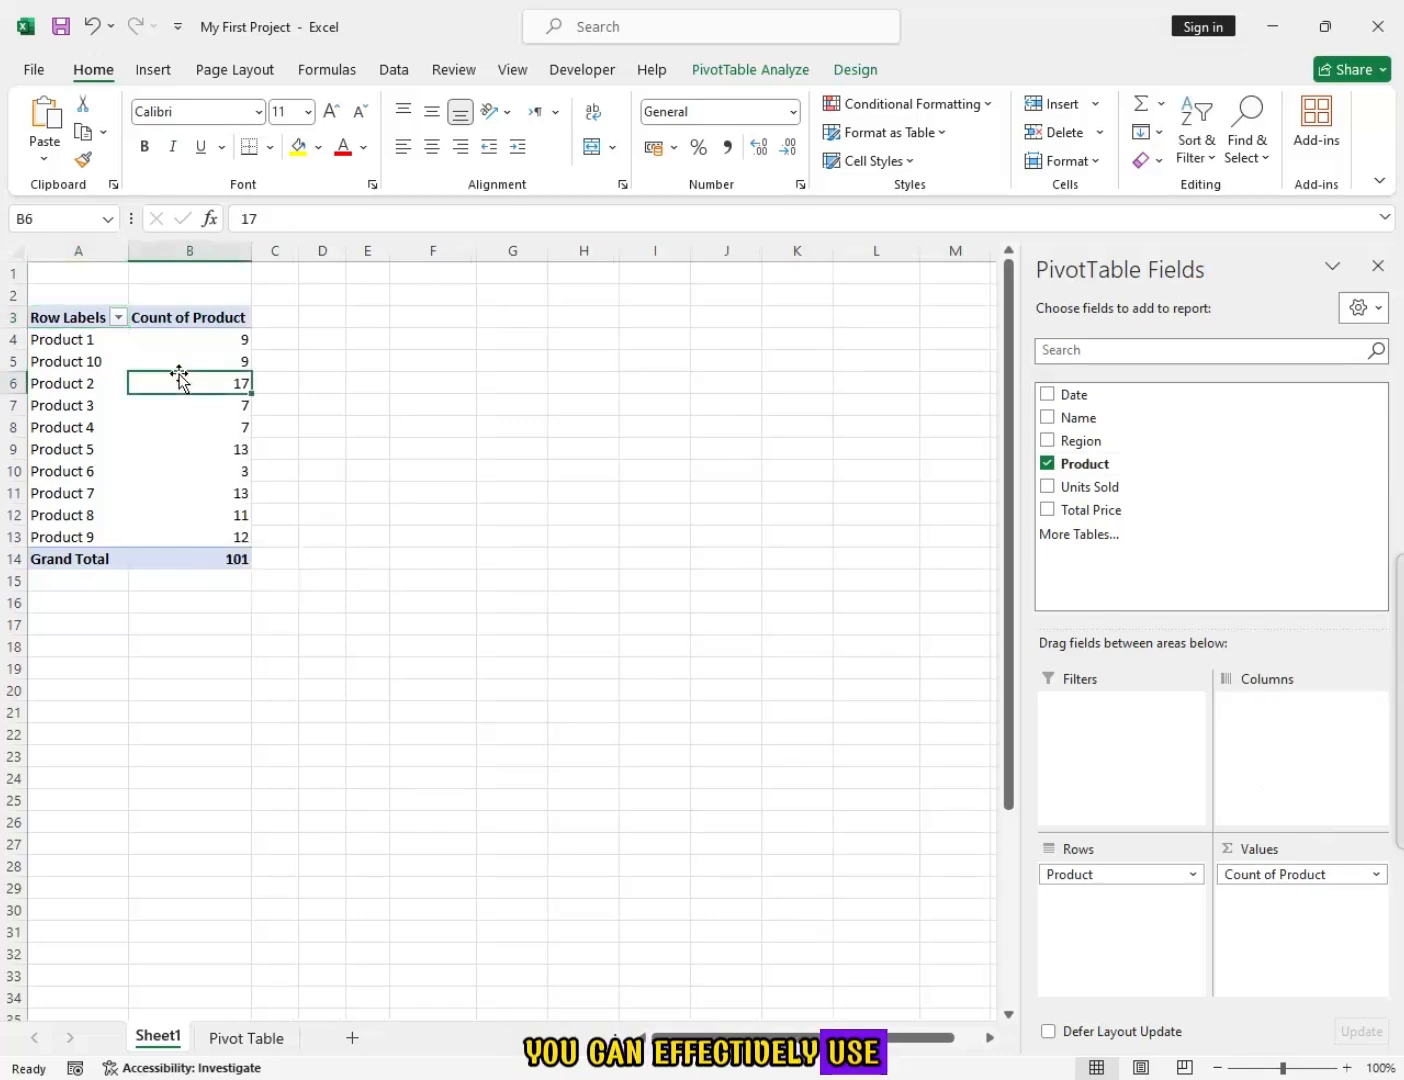
{"action": "left_click", "coordinate": [99, 335]}
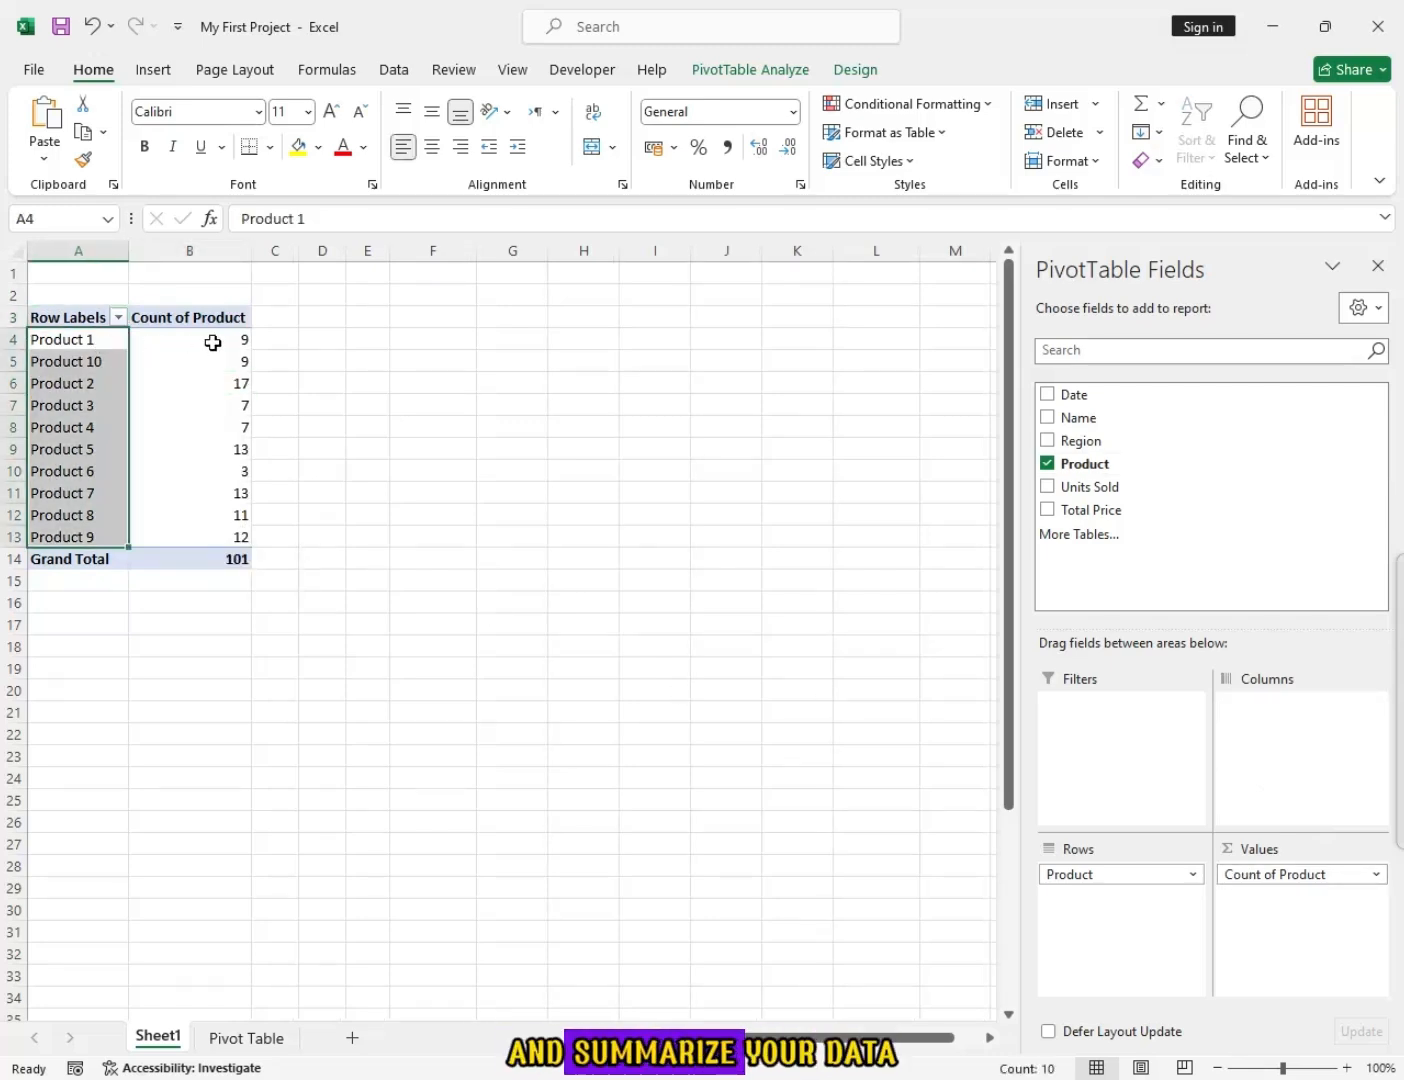
{"action": "left_click", "coordinate": [213, 341]}
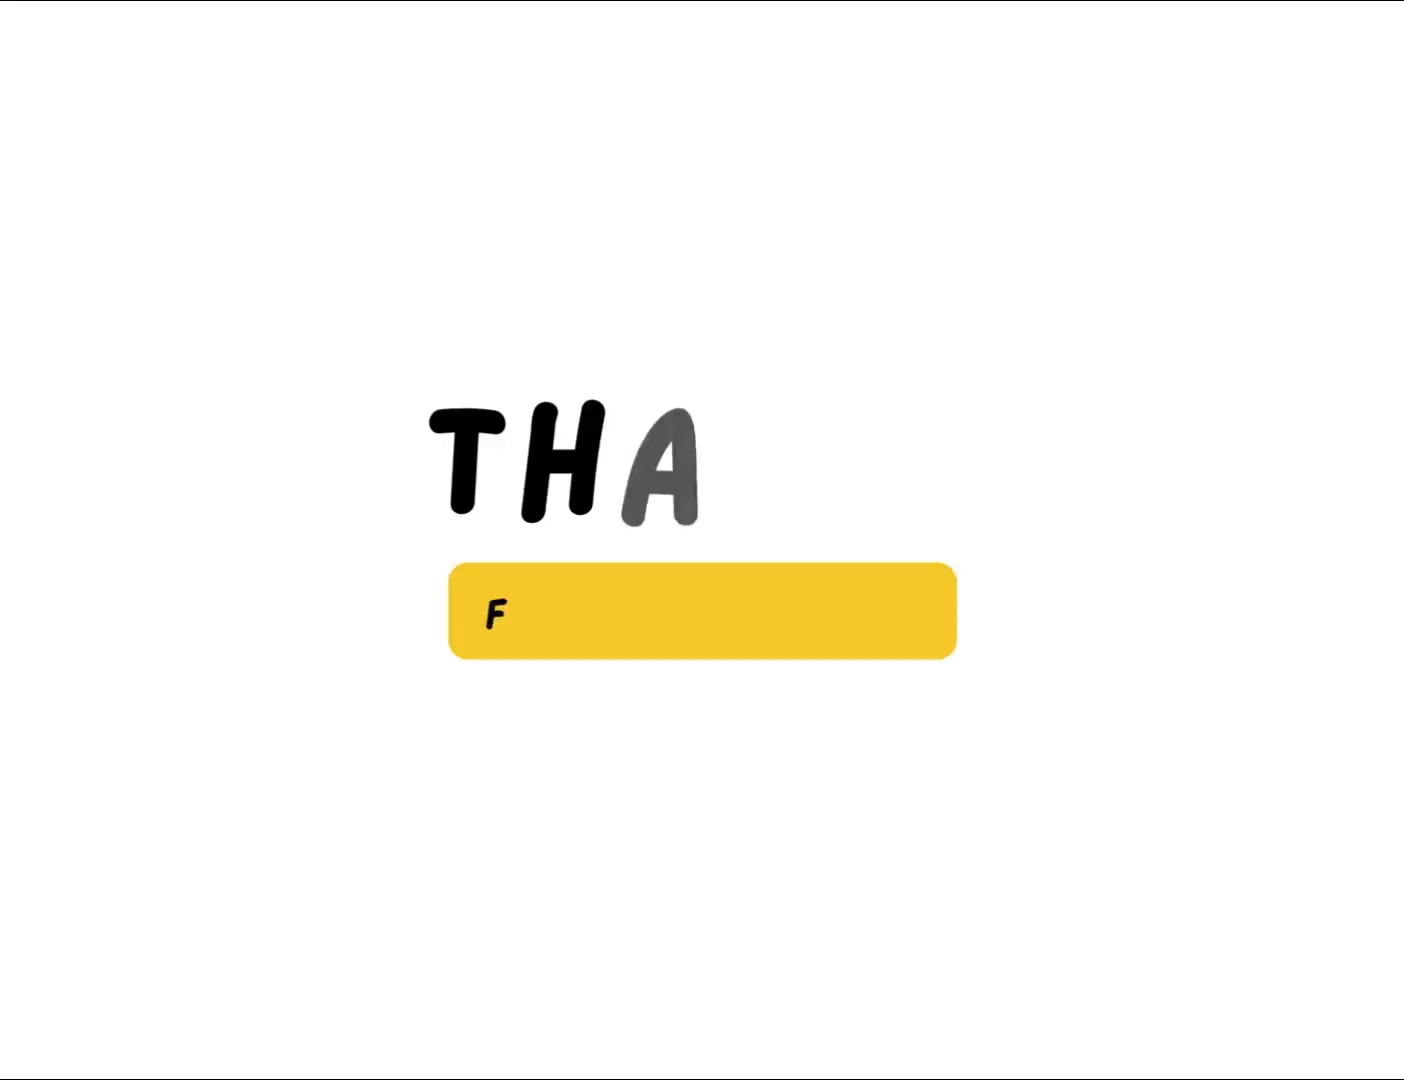